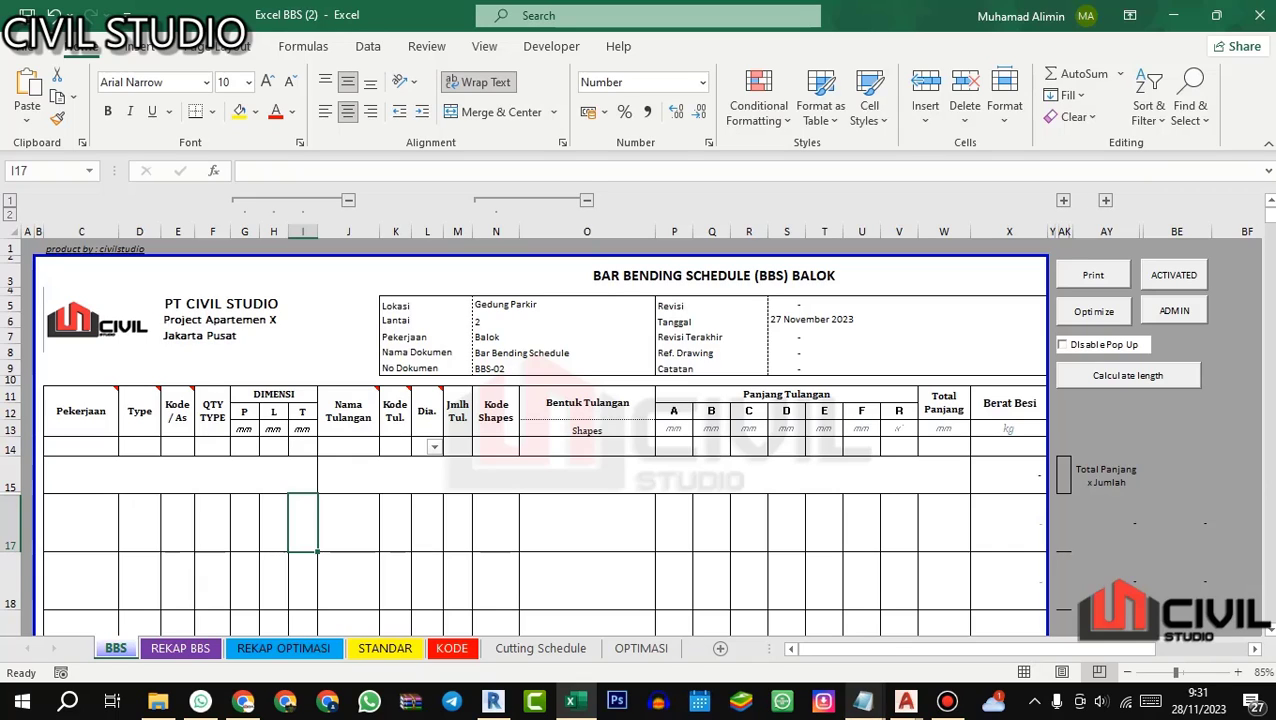
Step: Switch to AutoCAD and examine the reinforcement standard sheets in 01.STR STANDARD GAMBAR, from the bar termination details to the concrete cover table
{"action": "mouse_move", "coordinate": [905, 700]}
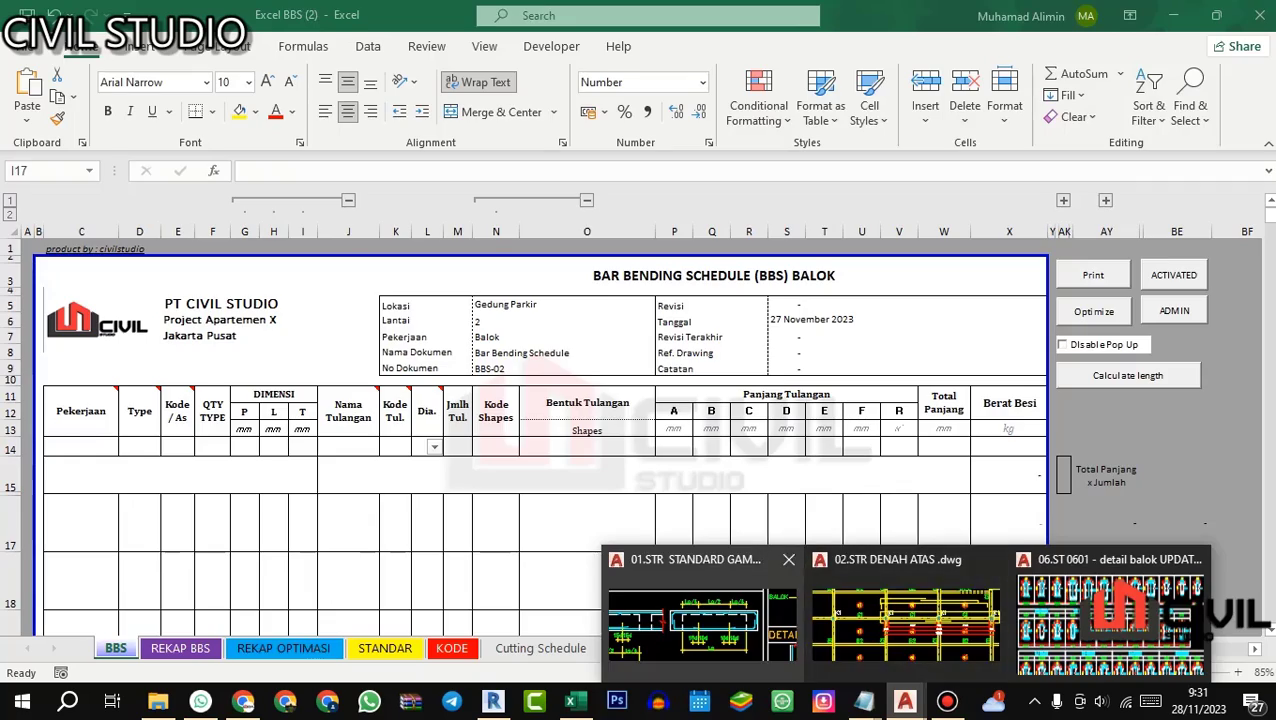
{"action": "left_click", "coordinate": [700, 615]}
{"action": "scroll", "coordinate": [431, 296], "scroll_direction": "down", "scroll_amount": 3}
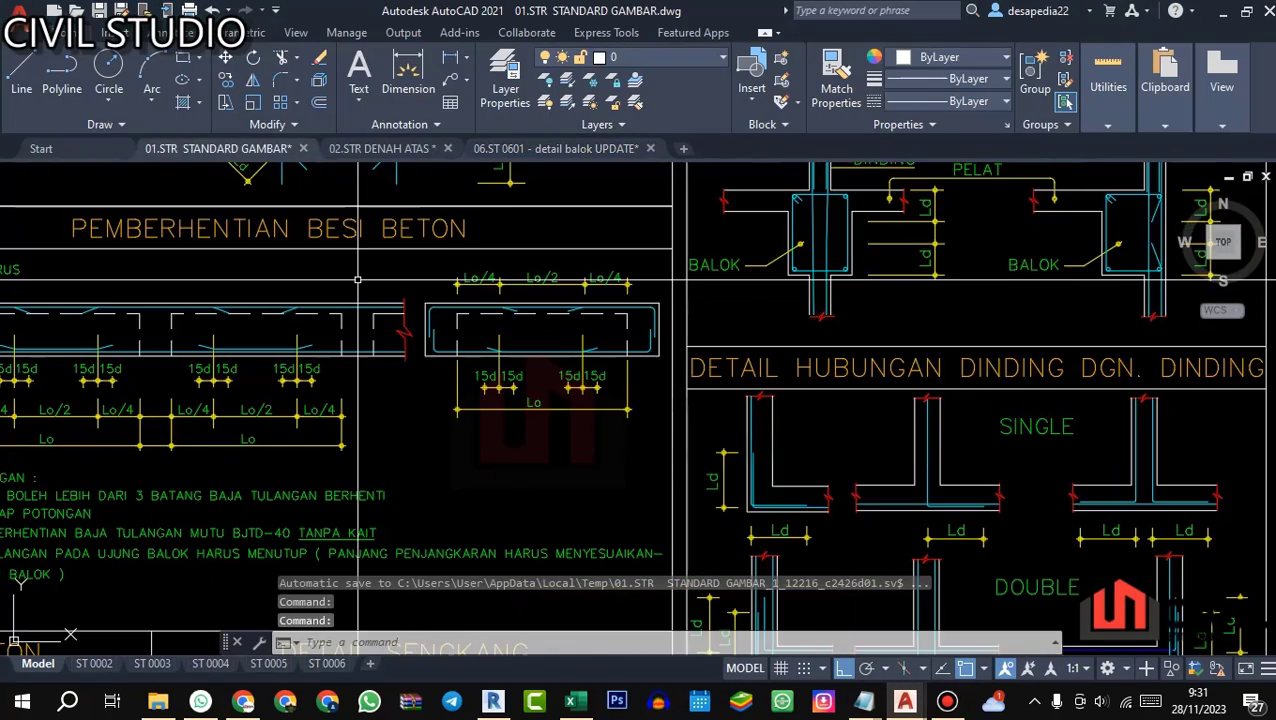
{"action": "scroll", "coordinate": [335, 340], "scroll_direction": "down", "scroll_amount": 3}
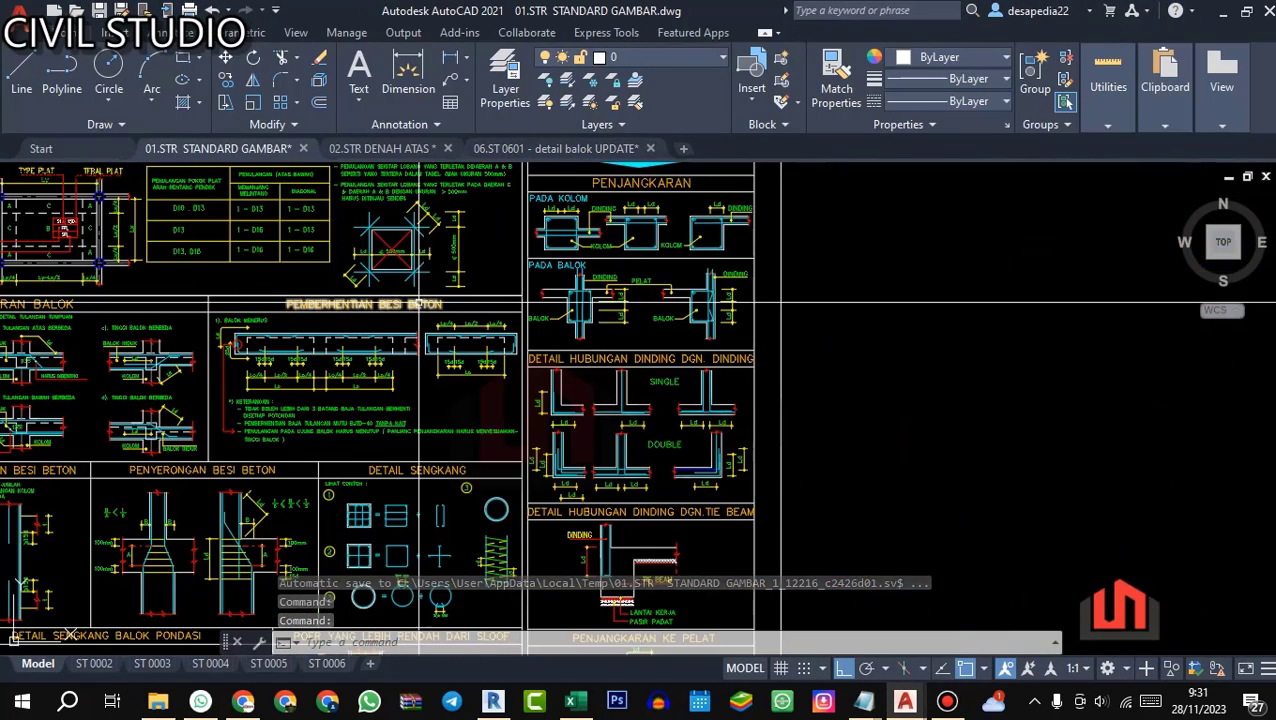
{"action": "scroll", "coordinate": [305, 318], "scroll_direction": "down", "scroll_amount": 2}
{"action": "left_click_drag", "start_coordinate": [304, 315], "coordinate": [398, 395]}
{"action": "left_click_drag", "start_coordinate": [256, 368], "coordinate": [552, 328]}
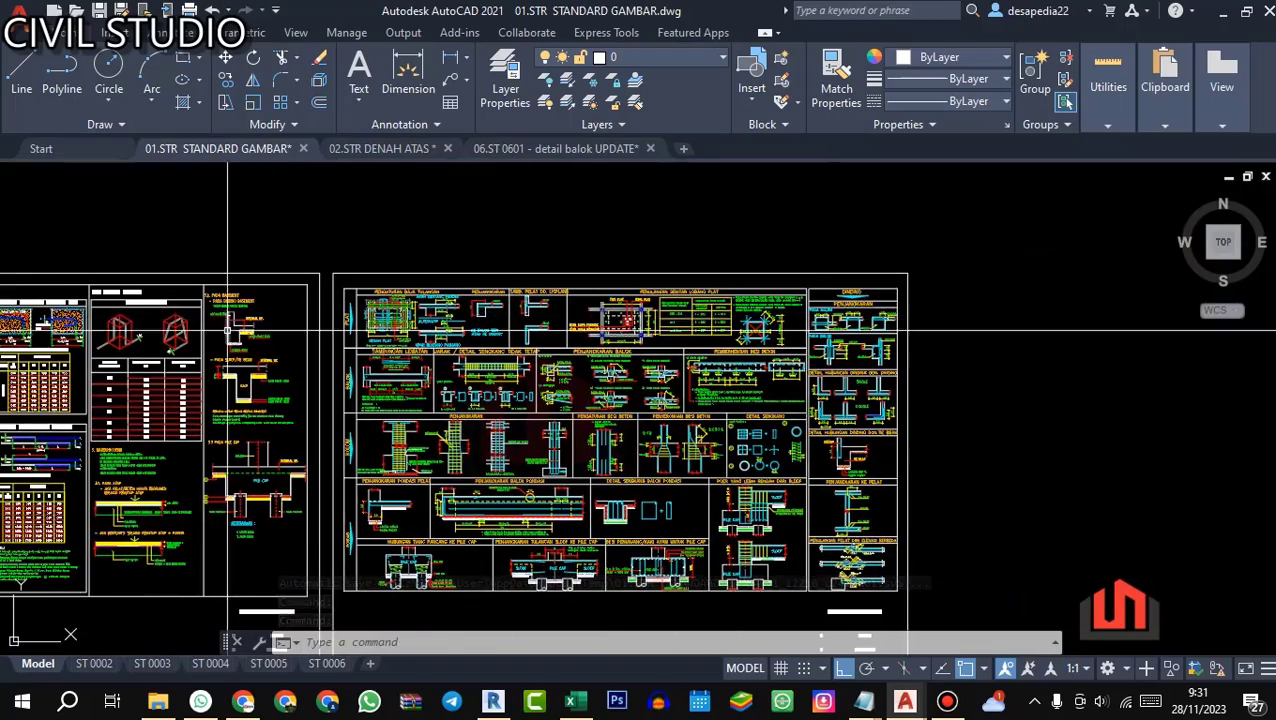
{"action": "left_click_drag", "start_coordinate": [226, 330], "coordinate": [497, 330]}
{"action": "left_click_drag", "start_coordinate": [309, 318], "coordinate": [546, 320]}
{"action": "scroll", "coordinate": [316, 317], "scroll_direction": "up", "scroll_amount": 4}
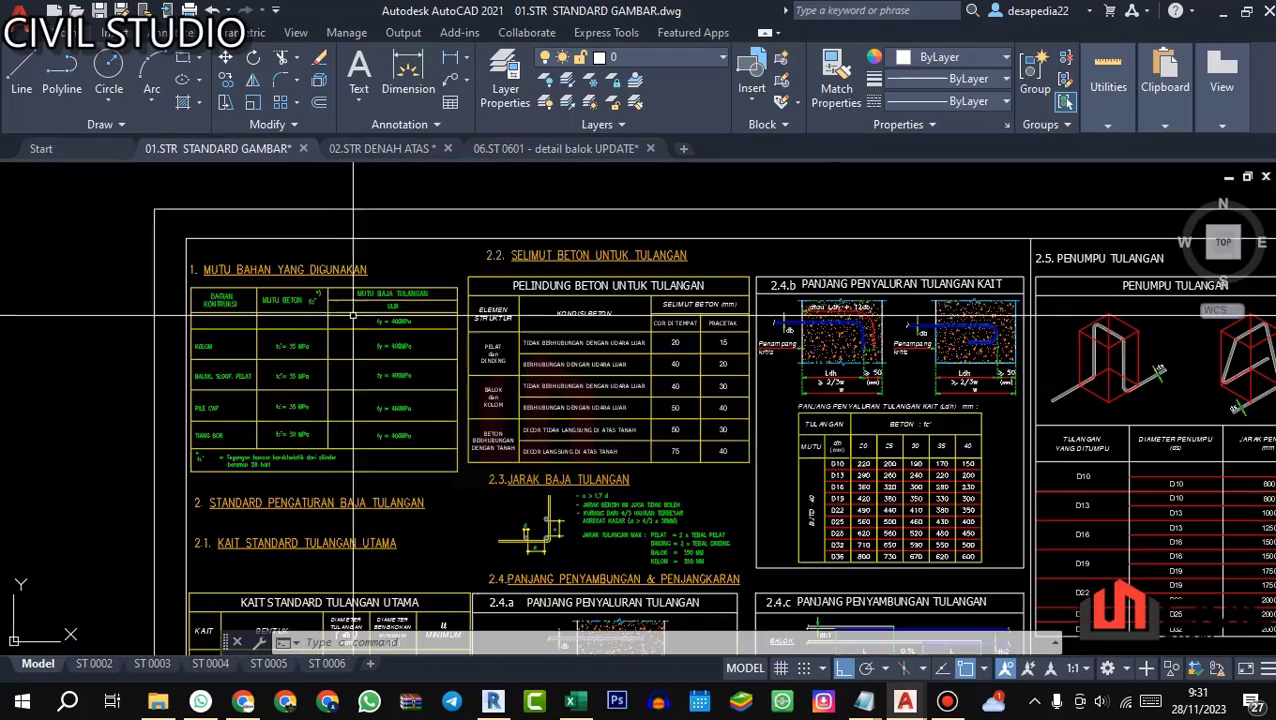
Step: Look over the floor plan in 02.STR DENAH ATAS and open the beam detail drawing 06.ST 0601
{"action": "left_click", "coordinate": [383, 148]}
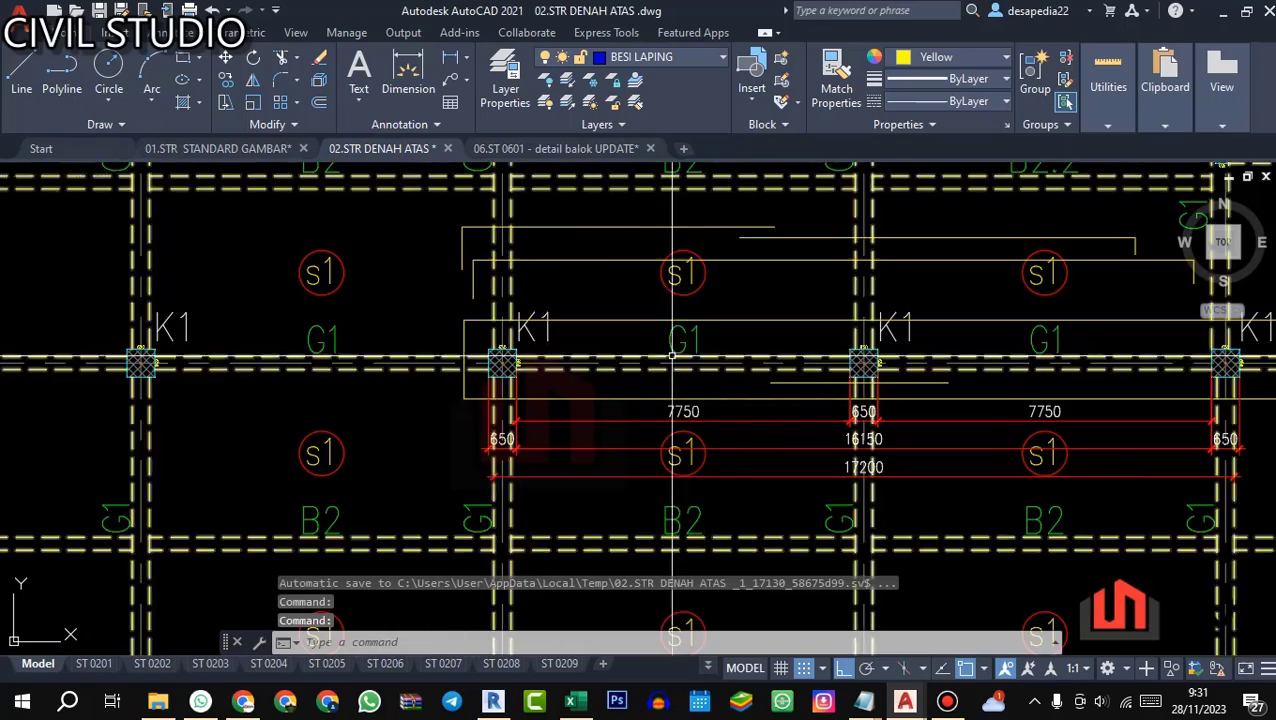
{"action": "scroll", "coordinate": [690, 353], "scroll_direction": "down", "scroll_amount": 2}
{"action": "left_click_drag", "start_coordinate": [703, 353], "coordinate": [559, 360]}
{"action": "left_click", "coordinate": [556, 148]}
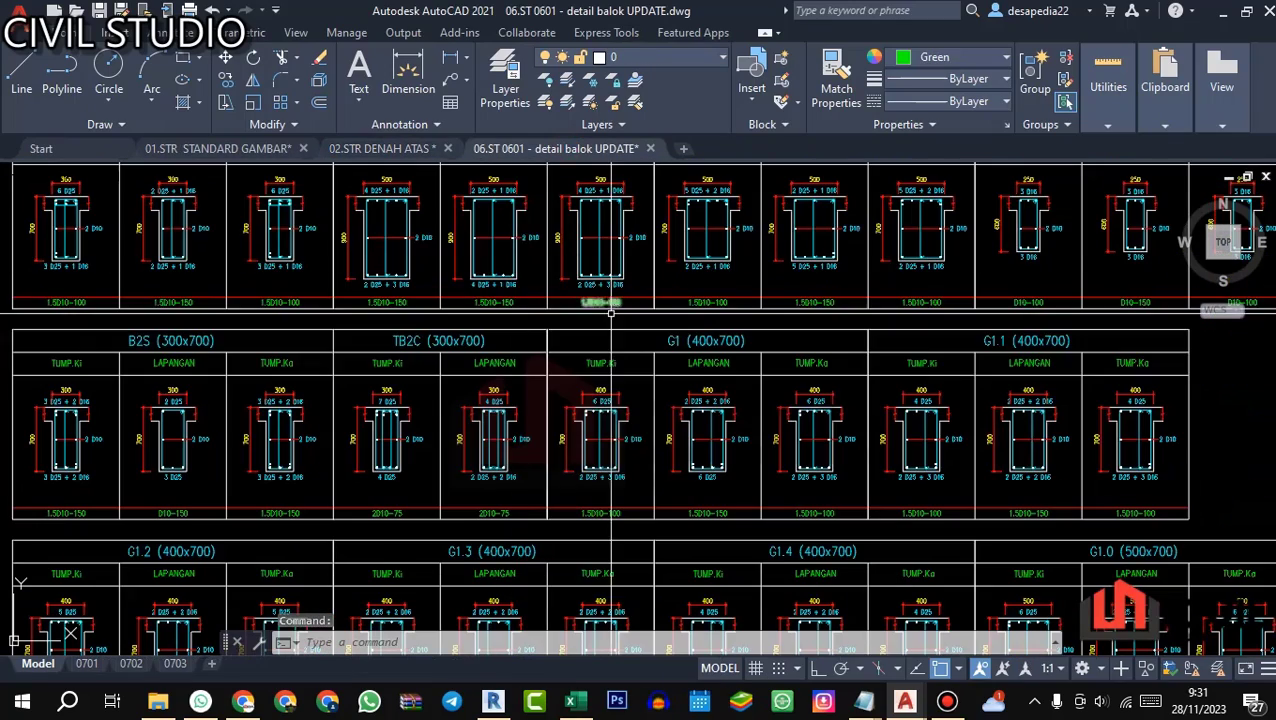
Step: Return to 02.STR DENAH ATAS and locate the marked two-span G1 beam run against the lettered and numbered grid axes
{"action": "left_click", "coordinate": [383, 148]}
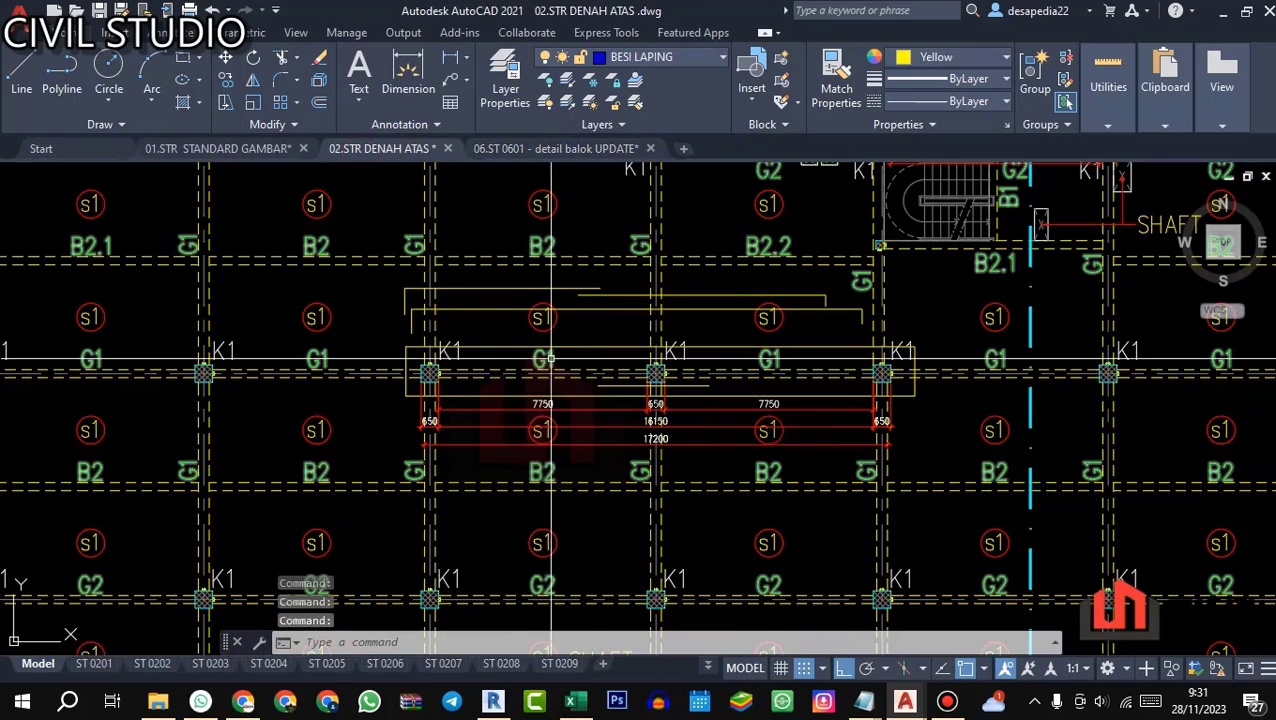
{"action": "scroll", "coordinate": [545, 361], "scroll_direction": "up", "scroll_amount": 2}
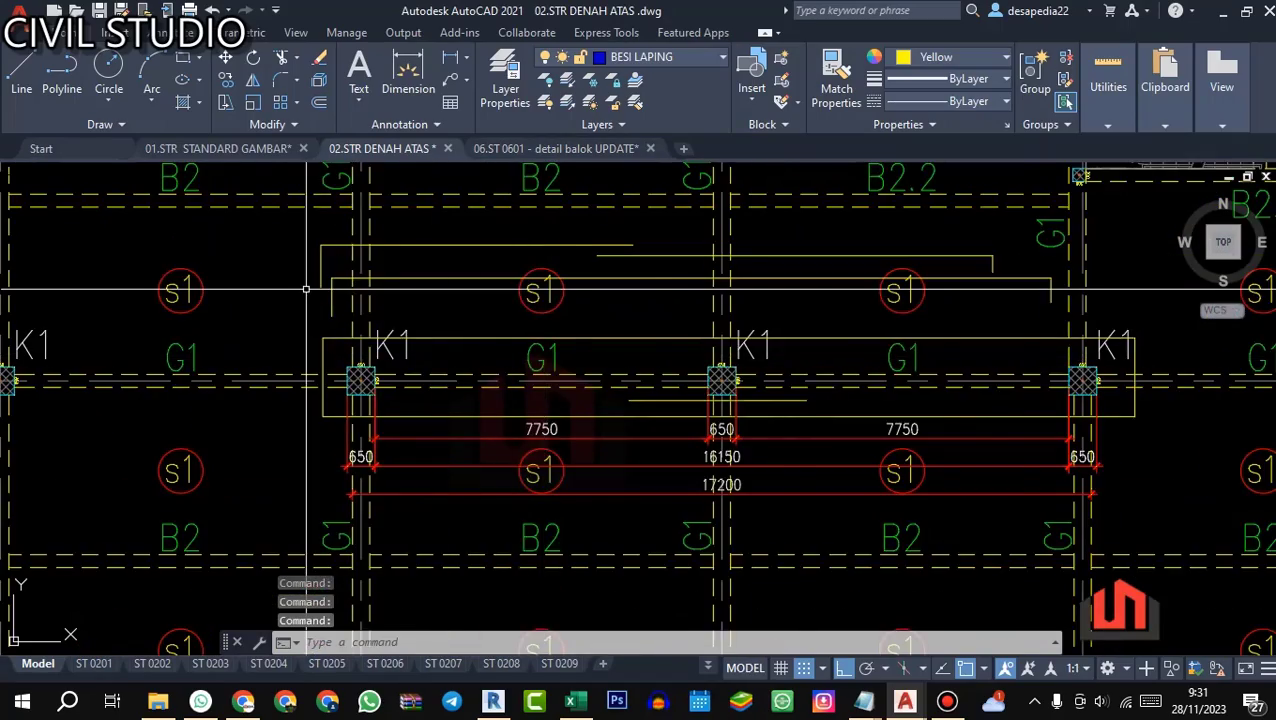
{"action": "scroll", "coordinate": [306, 290], "scroll_direction": "down", "scroll_amount": 4}
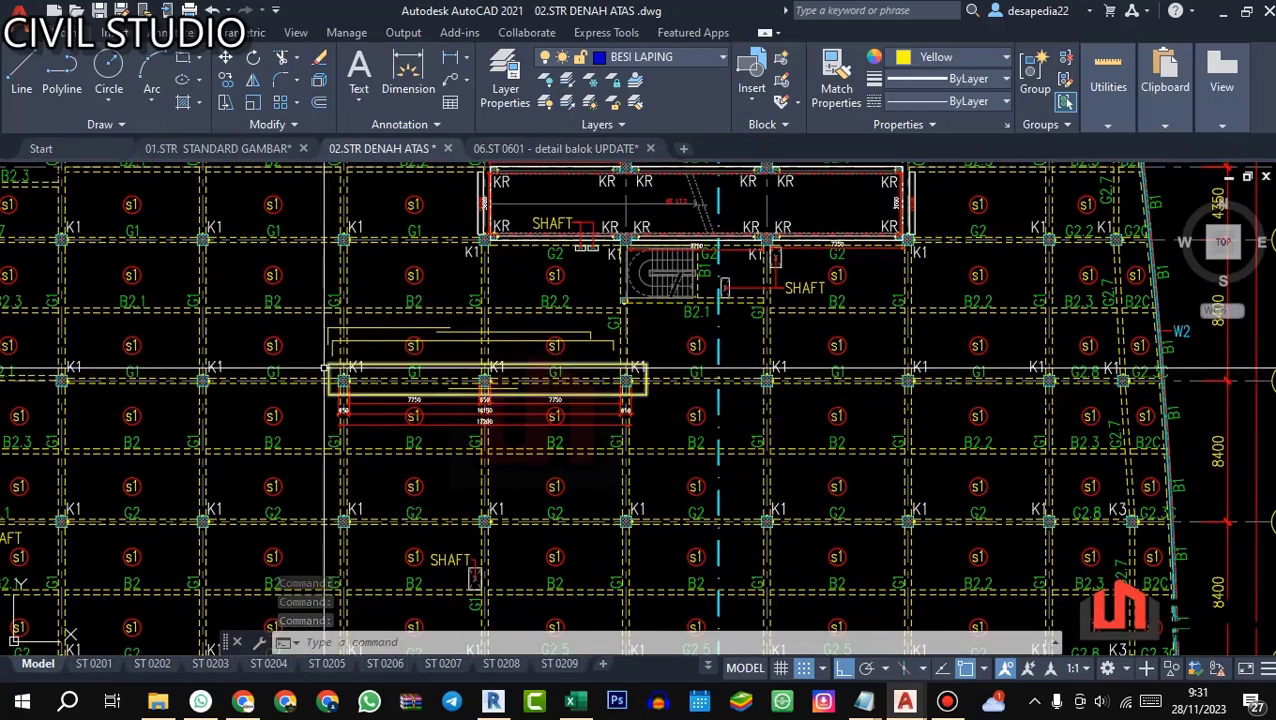
{"action": "scroll", "coordinate": [362, 362], "scroll_direction": "up", "scroll_amount": 2}
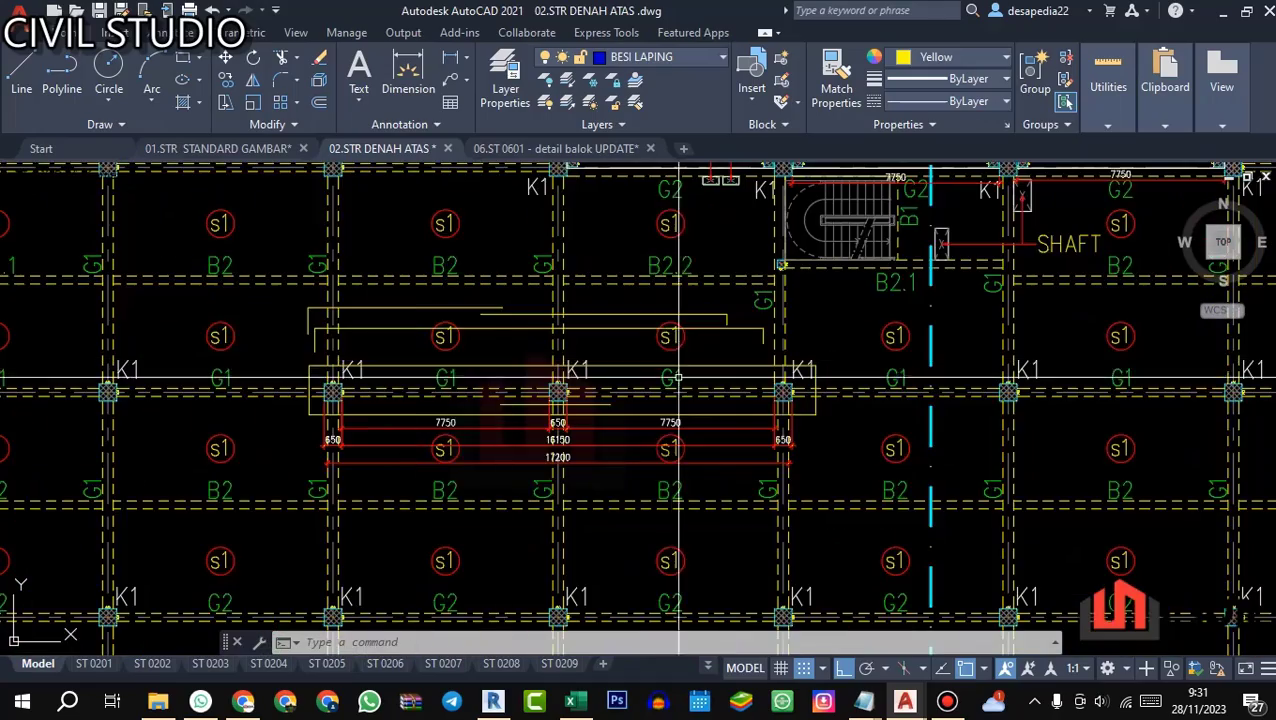
{"action": "scroll", "coordinate": [525, 417], "scroll_direction": "down", "scroll_amount": 6}
{"action": "scroll", "coordinate": [430, 272], "scroll_direction": "up", "scroll_amount": 4}
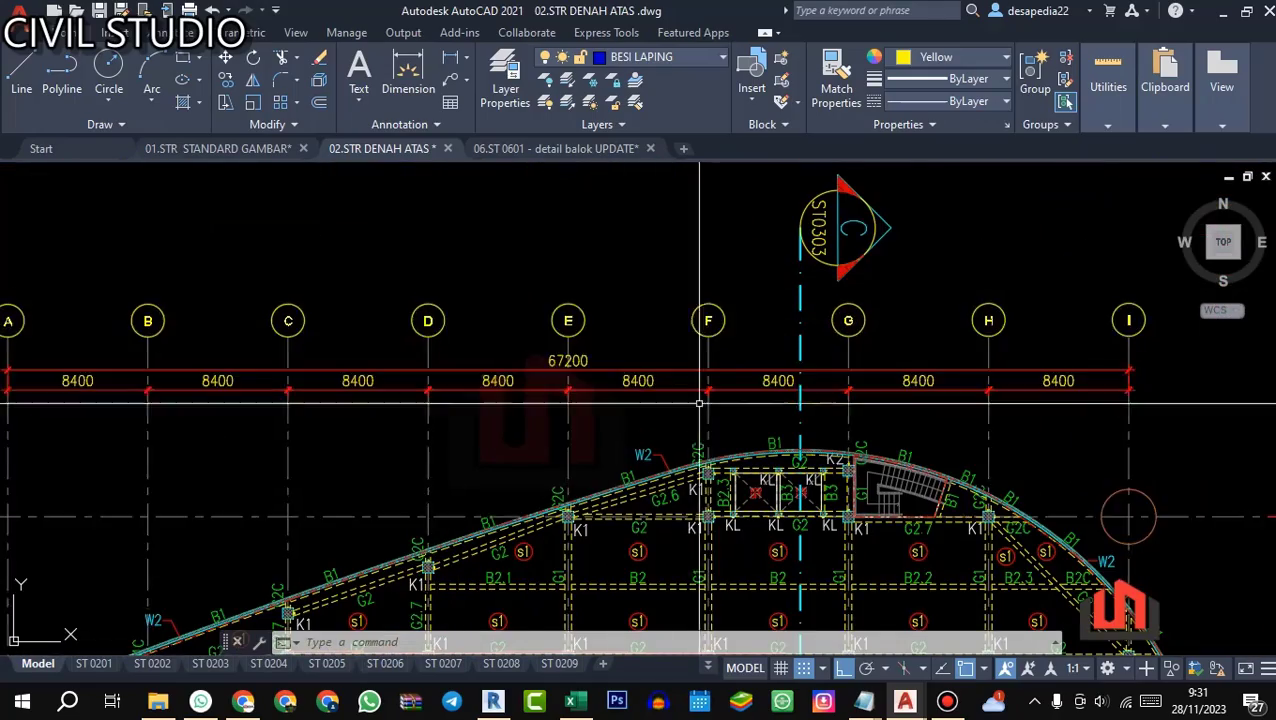
{"action": "scroll", "coordinate": [700, 420], "scroll_direction": "down", "scroll_amount": 2}
{"action": "left_click_drag", "start_coordinate": [675, 427], "coordinate": [590, 70]}
{"action": "scroll", "coordinate": [607, 374], "scroll_direction": "up", "scroll_amount": 2}
{"action": "left_click_drag", "start_coordinate": [1207, 546], "coordinate": [1133, 419]}
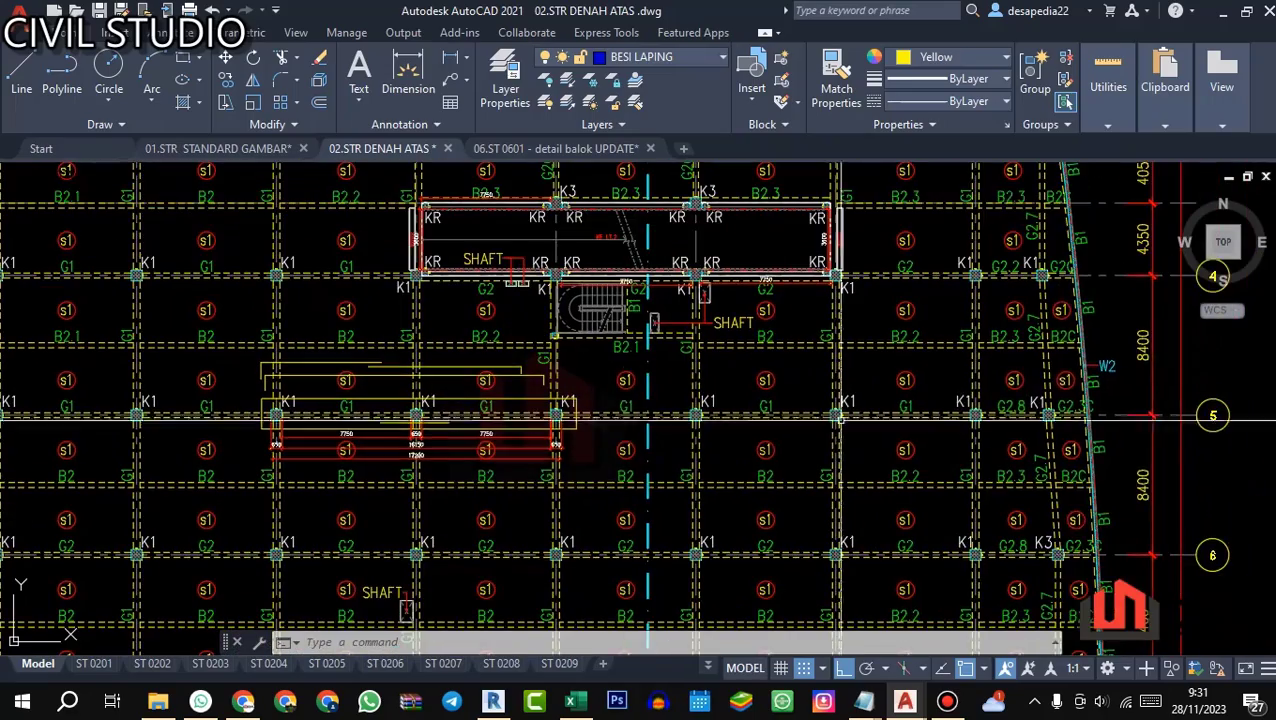
Step: Examine the clear span, column width and overall length dimensions of the marked G1 beam run in the plan
{"action": "scroll", "coordinate": [400, 383], "scroll_direction": "up", "scroll_amount": 2}
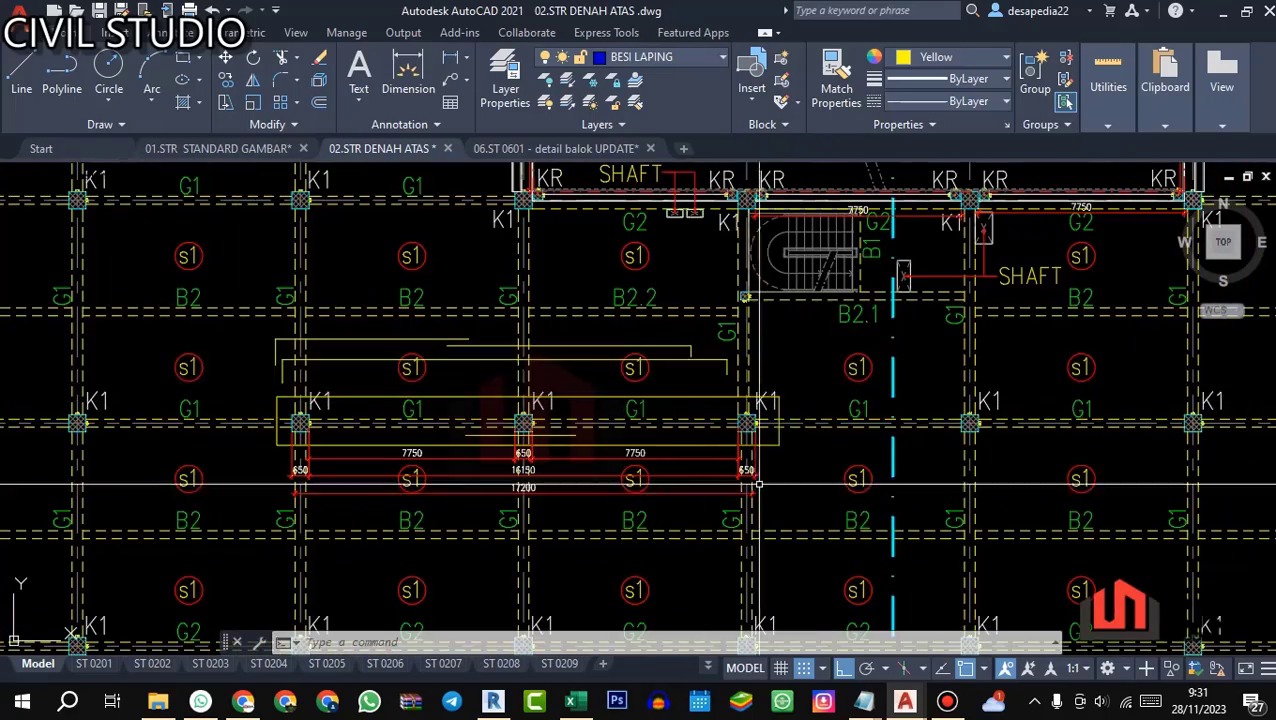
{"action": "scroll", "coordinate": [370, 350], "scroll_direction": "up", "scroll_amount": 2}
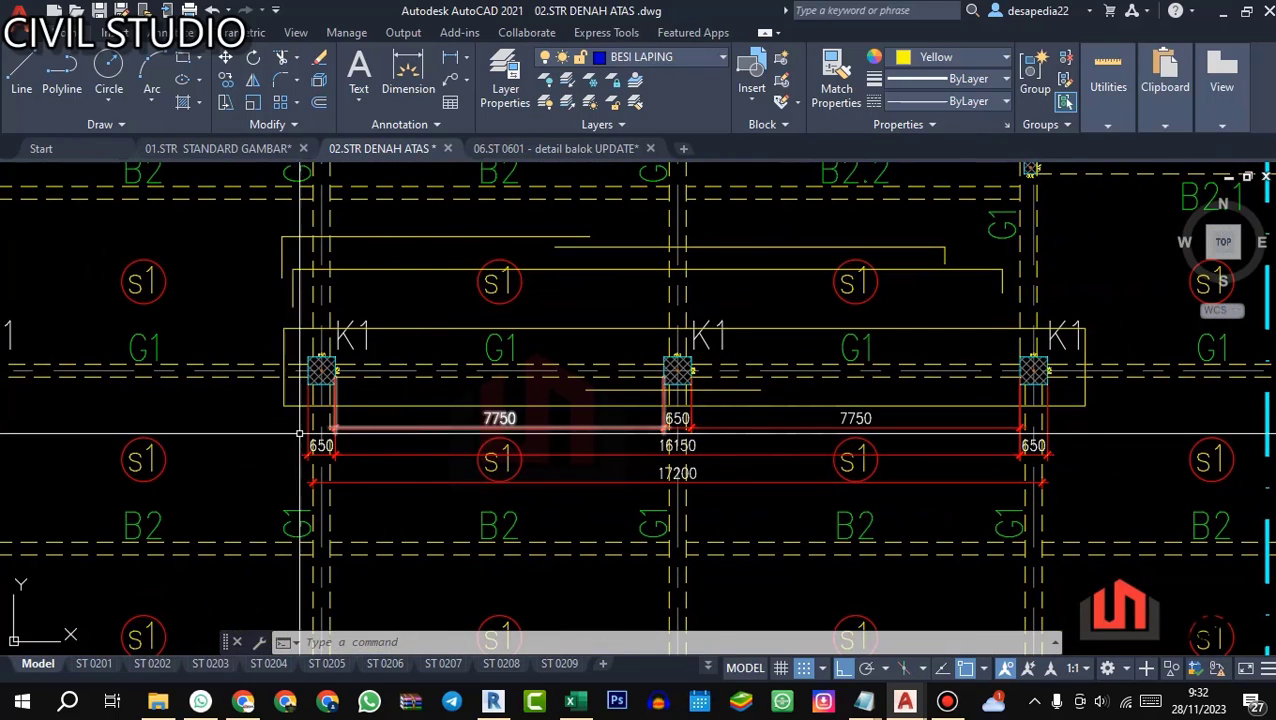
{"action": "left_click_drag", "start_coordinate": [448, 436], "coordinate": [473, 399]}
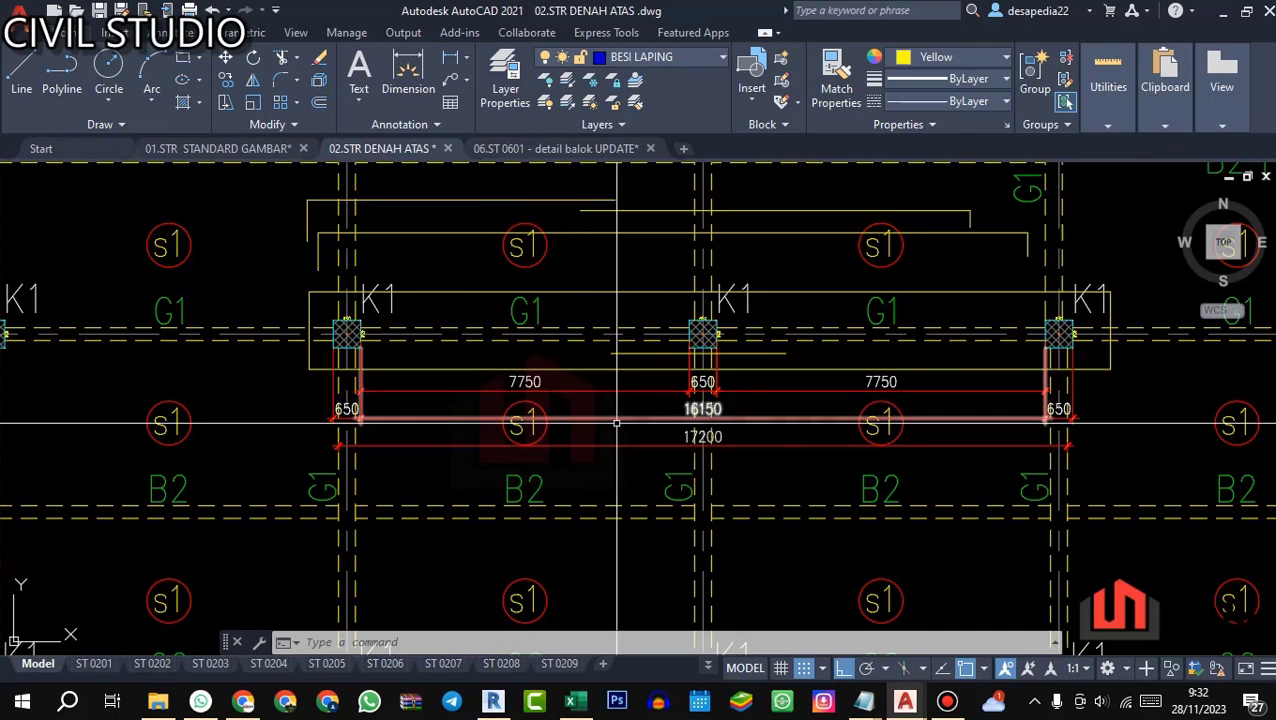
{"action": "left_click_drag", "start_coordinate": [776, 352], "coordinate": [654, 371]}
{"action": "scroll", "coordinate": [532, 307], "scroll_direction": "down", "scroll_amount": 2}
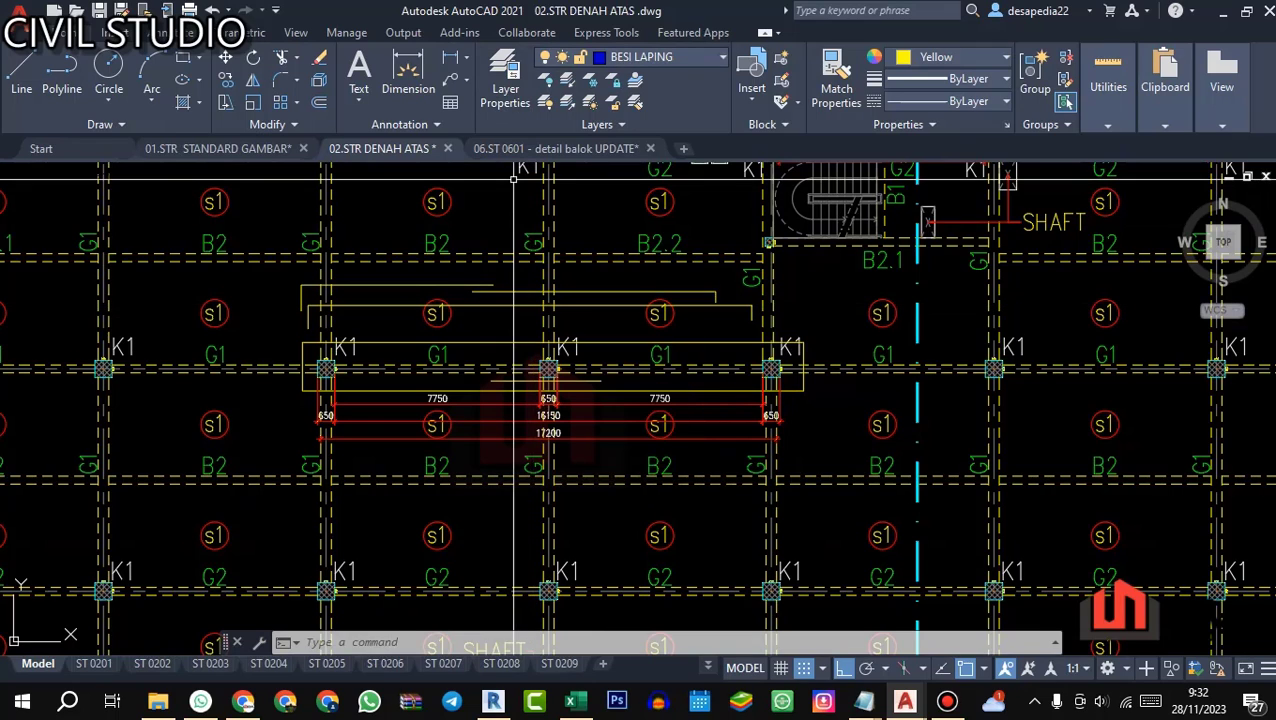
Step: Examine the G1 (400x700) support and midspan reinforcement sections in the 06.ST 0601 beam detail drawing
{"action": "key", "text": "ctrl+Tab"}
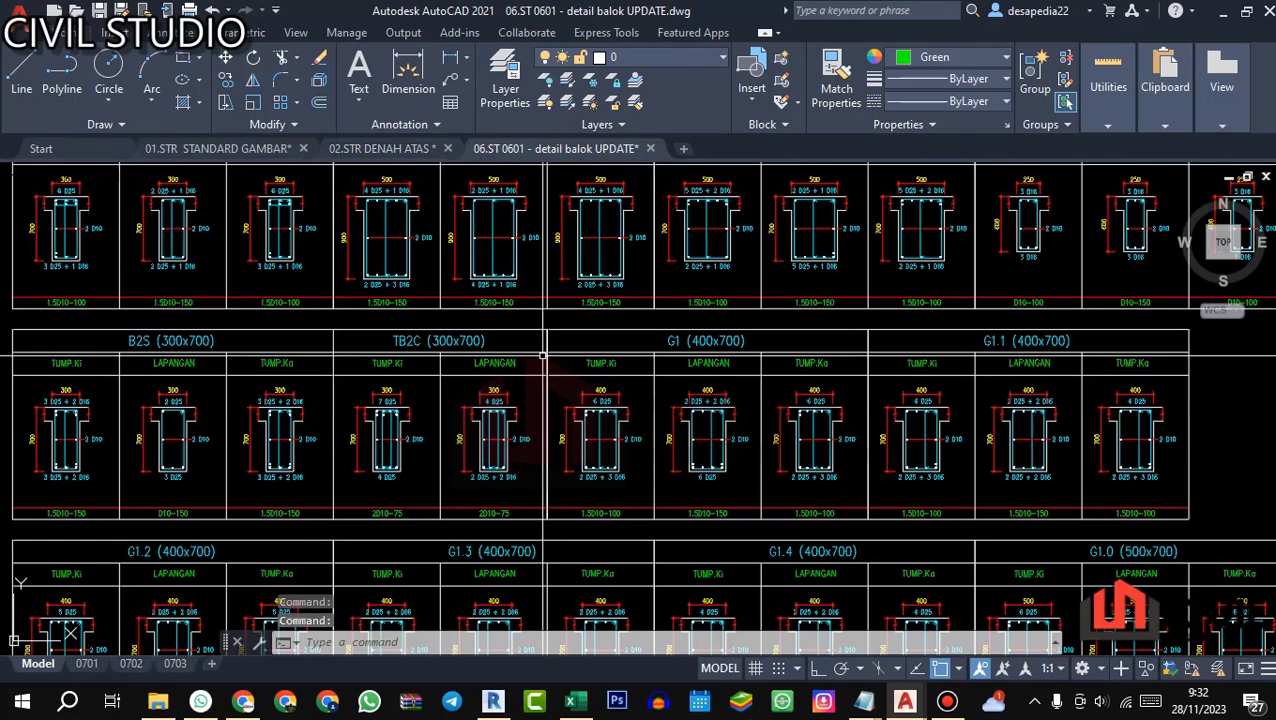
{"action": "scroll", "coordinate": [658, 381], "scroll_direction": "up", "scroll_amount": 3}
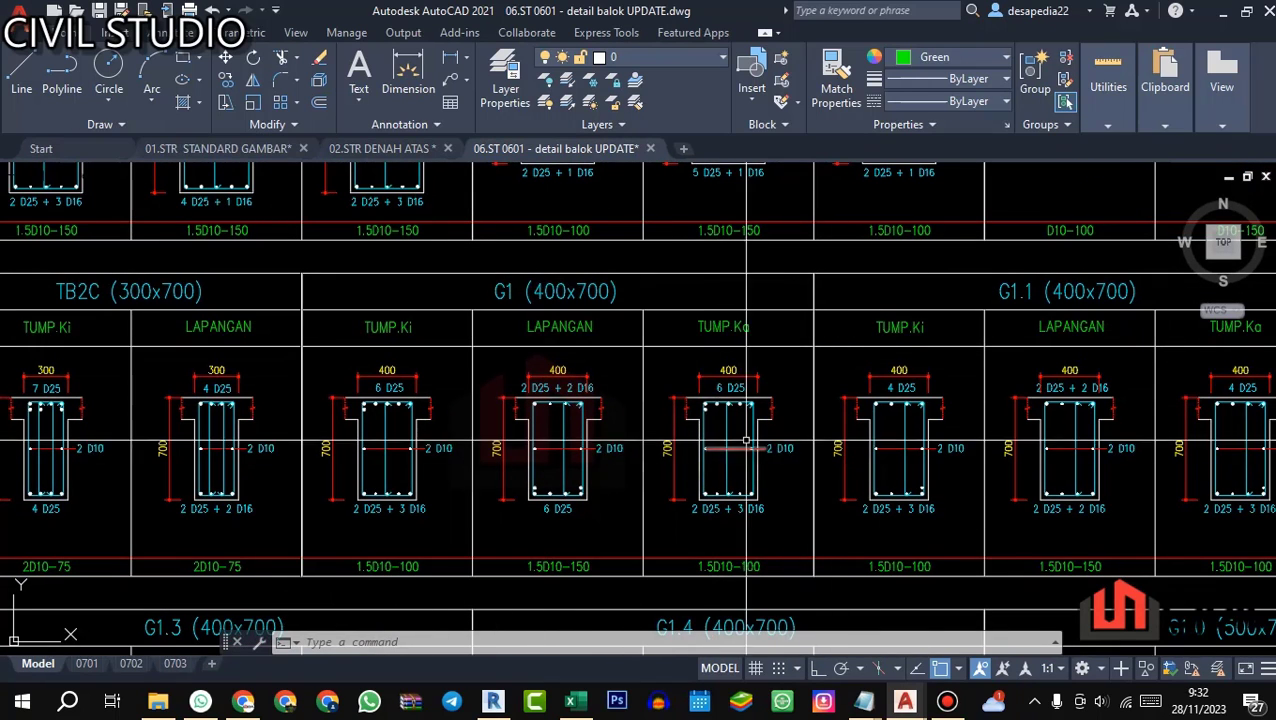
{"action": "left_click_drag", "start_coordinate": [378, 320], "coordinate": [396, 283]}
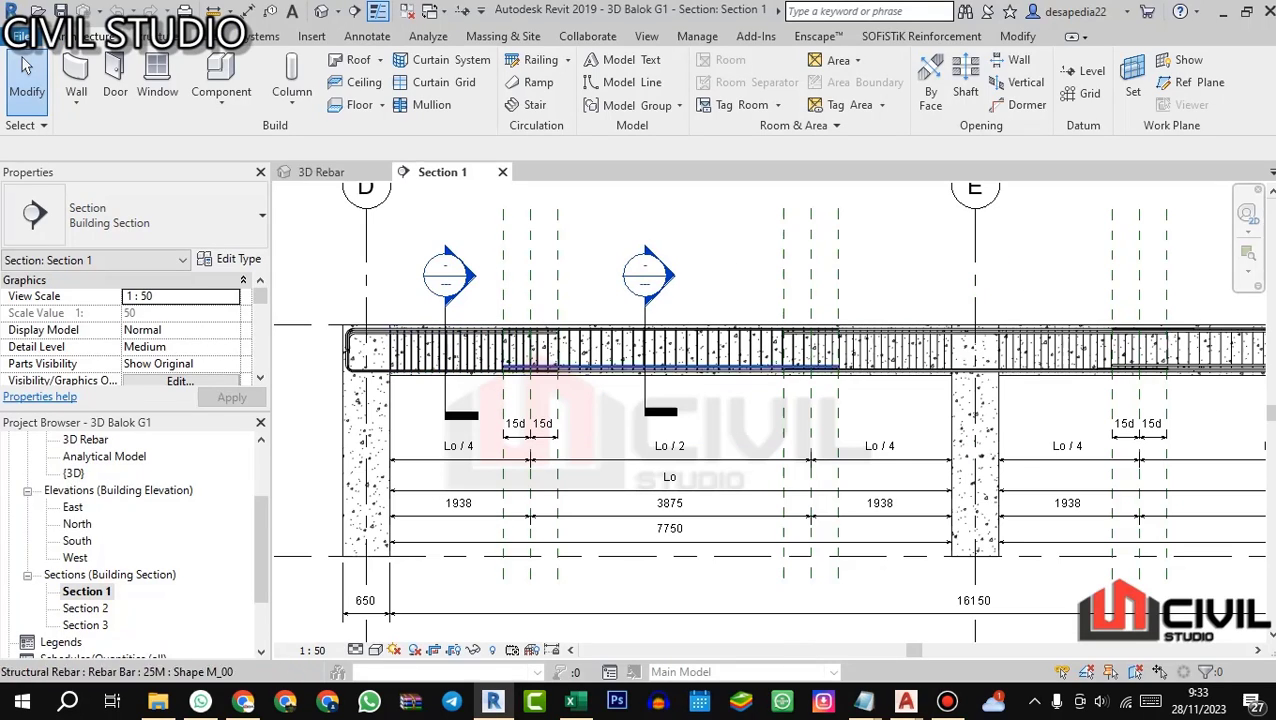
Step: Switch to Revit and examine the Lo/4, Lo/2 and 15d zones of the beam span between grids D and E in Section 1
{"action": "scroll", "coordinate": [509, 237], "scroll_direction": "down", "scroll_amount": 1}
{"action": "left_click_drag", "start_coordinate": [509, 237], "coordinate": [529, 308]}
{"action": "left_click_drag", "start_coordinate": [535, 475], "coordinate": [543, 430]}
{"action": "scroll", "coordinate": [543, 430], "scroll_direction": "up", "scroll_amount": 1}
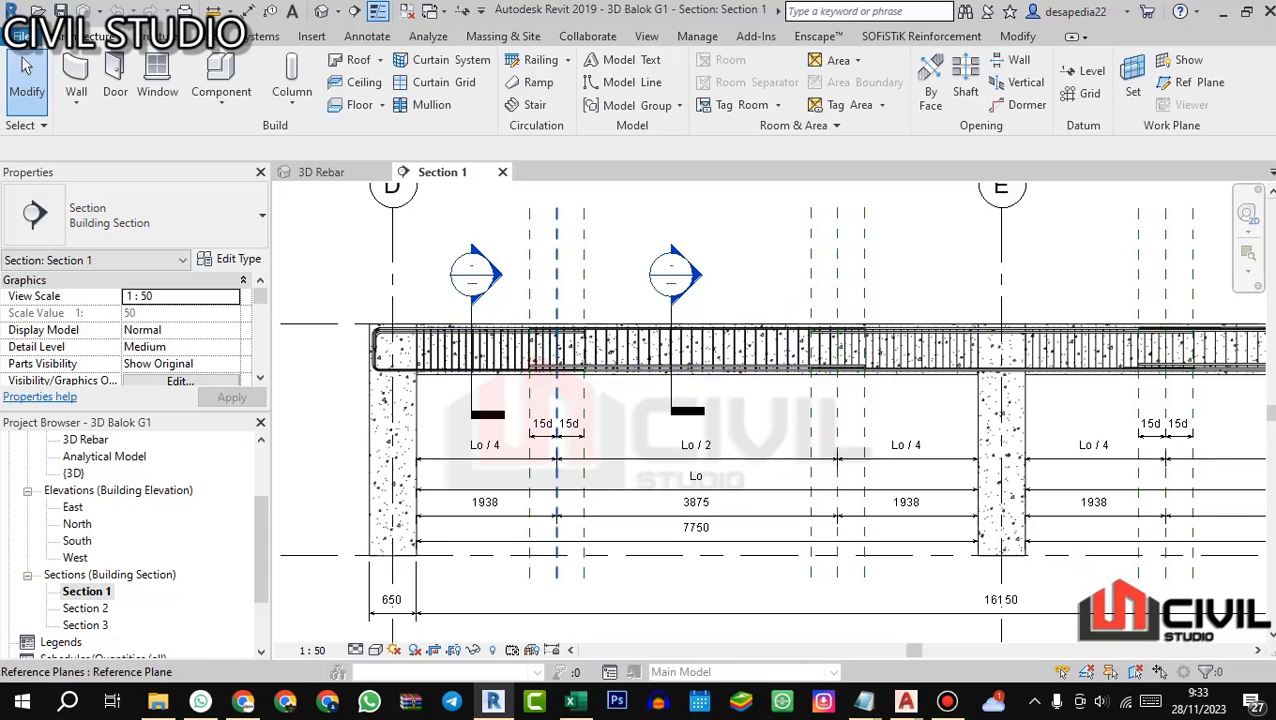
{"action": "scroll", "coordinate": [570, 384], "scroll_direction": "up", "scroll_amount": 1}
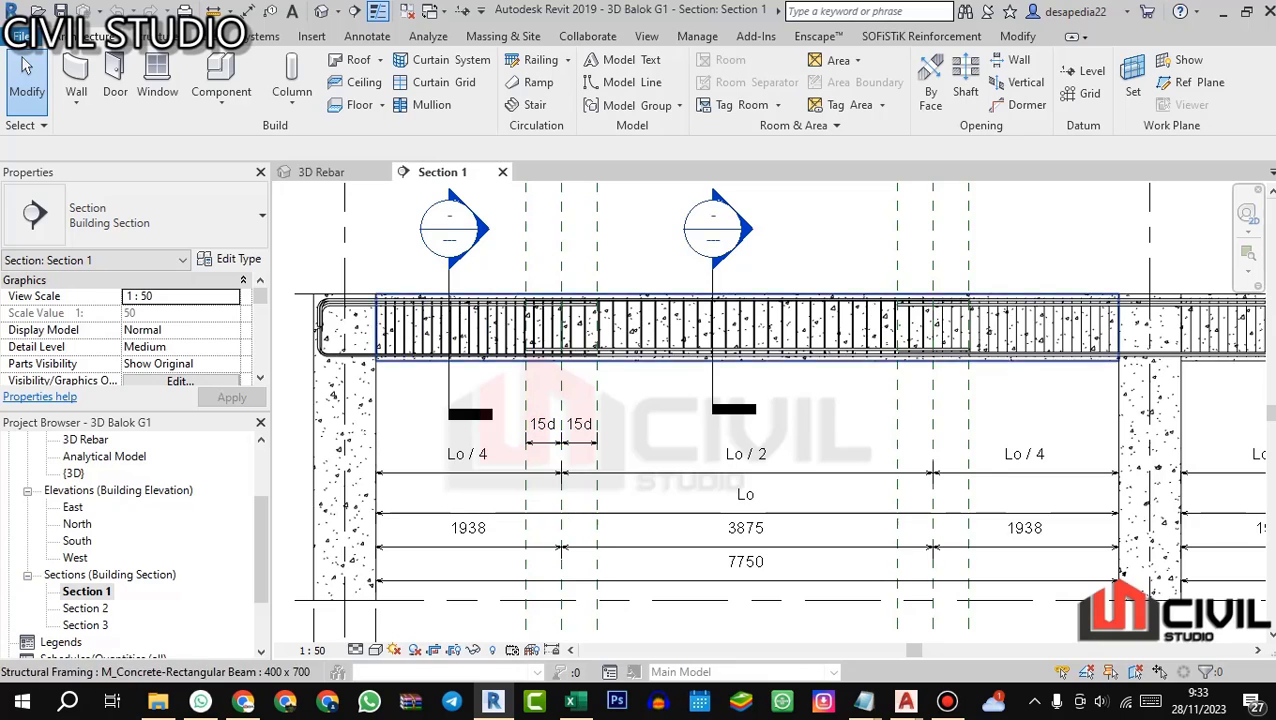
{"action": "scroll", "coordinate": [378, 344], "scroll_direction": "down", "scroll_amount": 1}
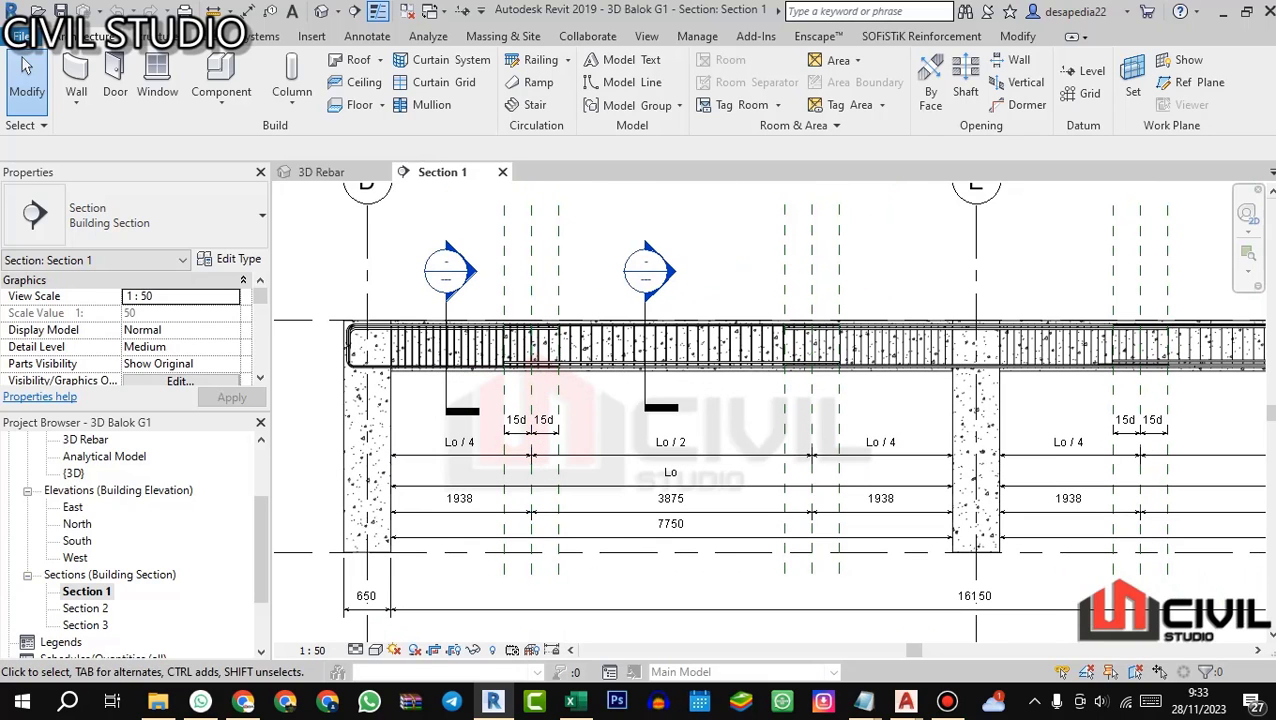
{"action": "scroll", "coordinate": [474, 358], "scroll_direction": "up", "scroll_amount": 3}
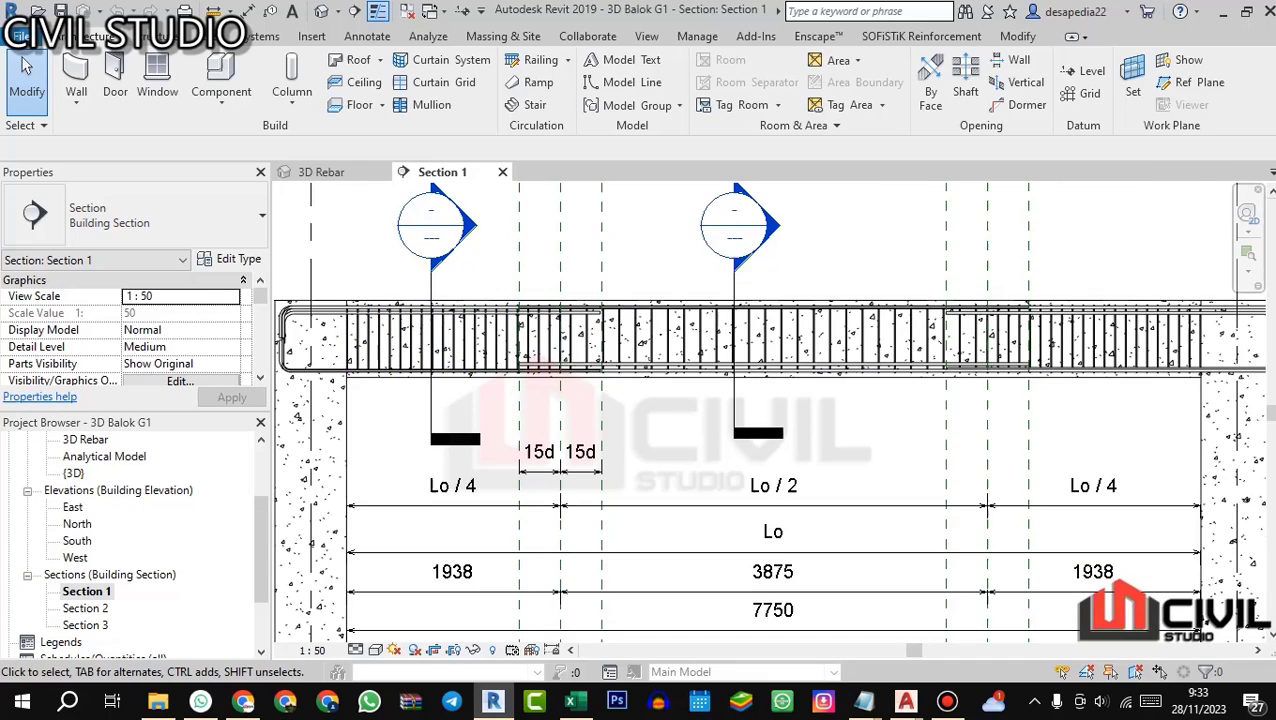
Step: Compare the top bars of G1's TUMP.Ki and LAPANGAN sections in the AutoCAD beam details with the Revit beam section
{"action": "key", "text": "alt+Tab"}
{"action": "scroll", "coordinate": [400, 355], "scroll_direction": "up", "scroll_amount": 4}
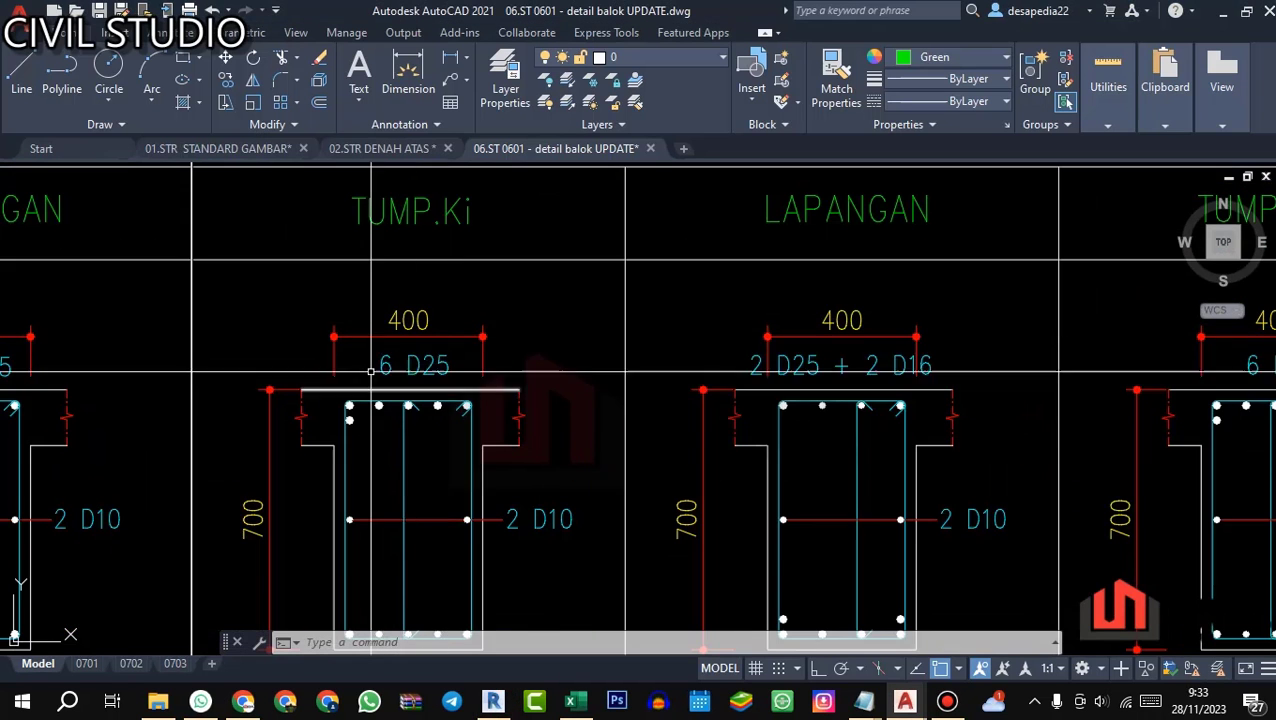
{"action": "scroll", "coordinate": [370, 371], "scroll_direction": "up", "scroll_amount": 2}
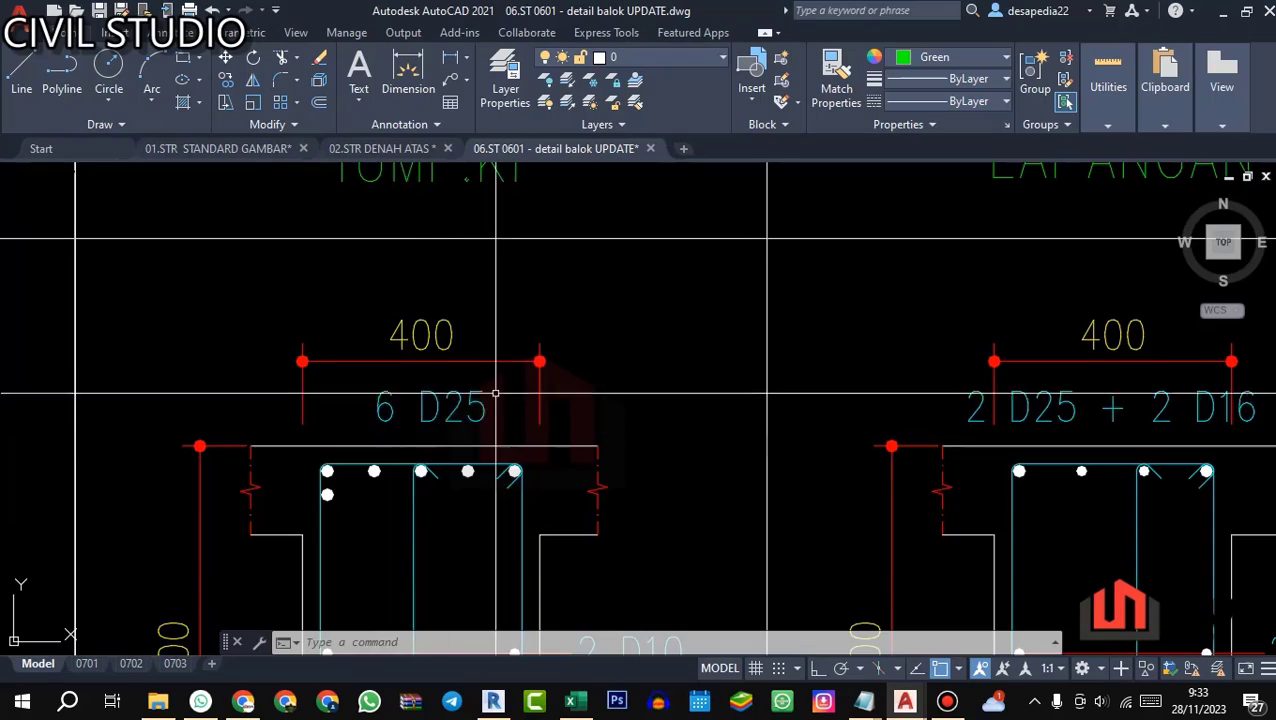
{"action": "key", "text": "alt+Tab"}
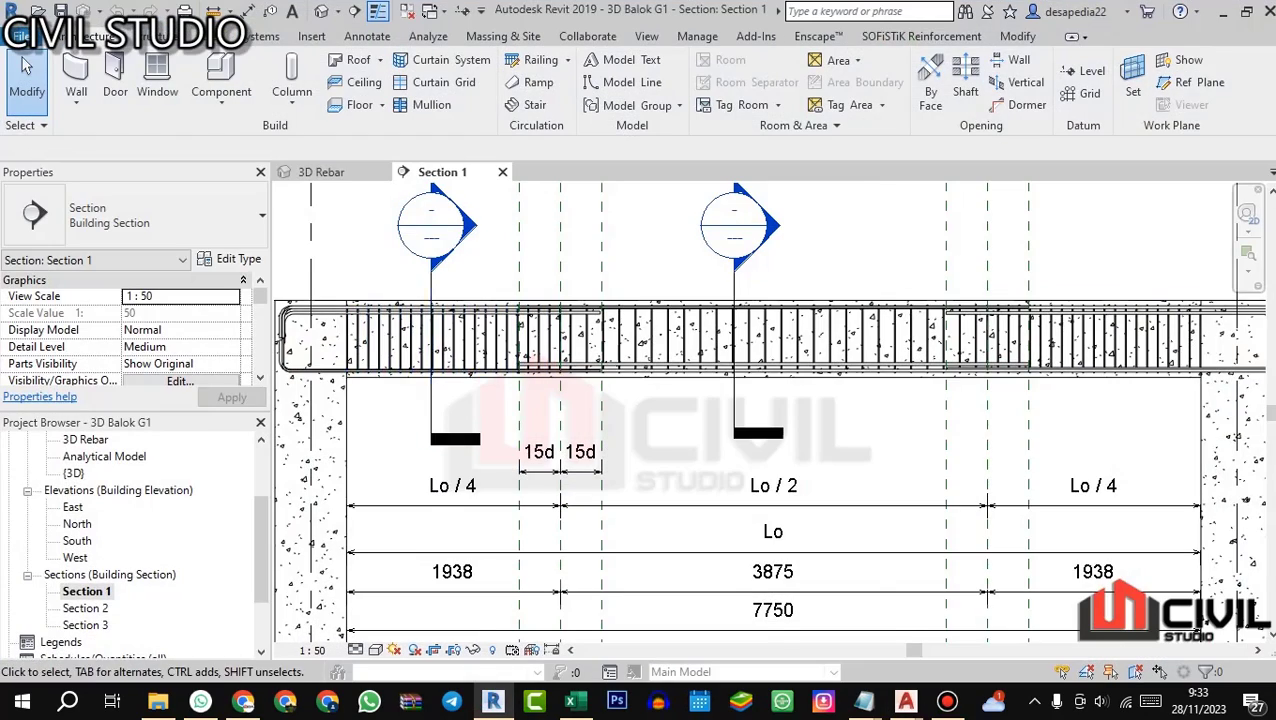
{"action": "key", "text": "alt+Tab"}
{"action": "scroll", "coordinate": [513, 410], "scroll_direction": "down", "scroll_amount": 2}
{"action": "scroll", "coordinate": [513, 410], "scroll_direction": "up", "scroll_amount": 1}
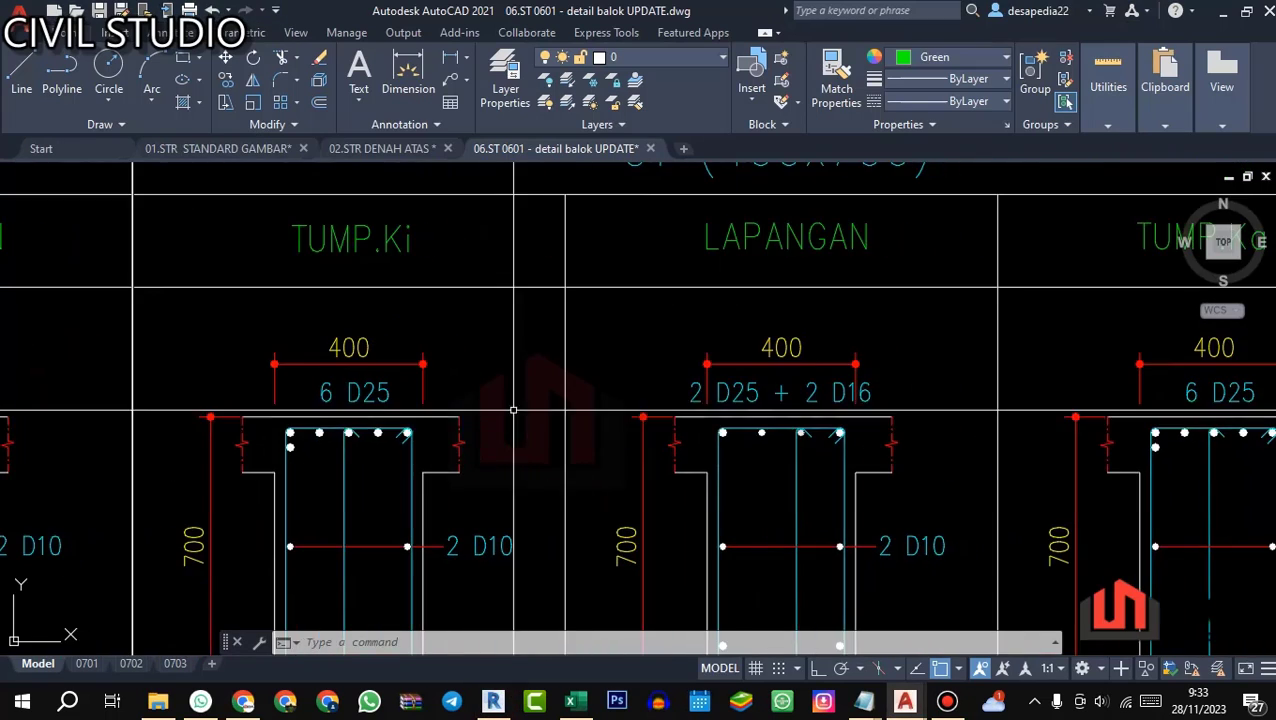
Step: Return to Revit's Section 1 and examine the beam's Lo/2 midspan zone and the Lo/4 support zones around grid E
{"action": "key", "text": "alt+Tab"}
{"action": "scroll", "coordinate": [824, 476], "scroll_direction": "up", "scroll_amount": 3}
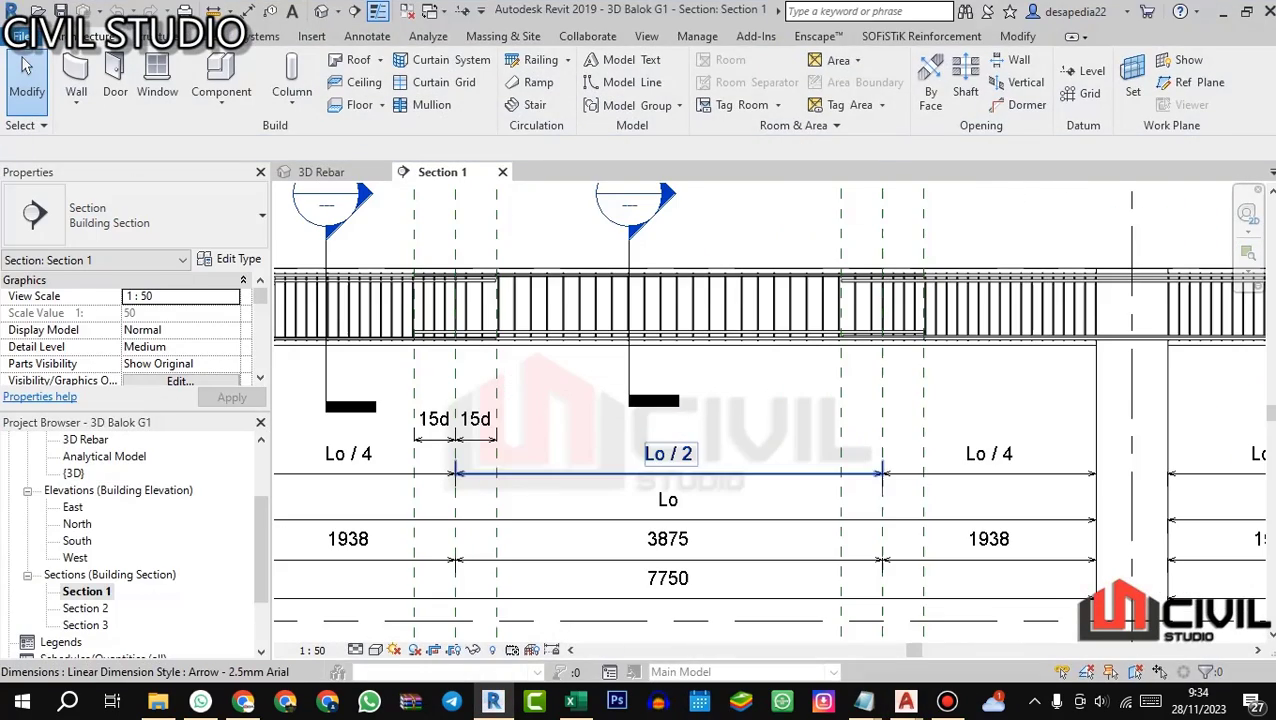
{"action": "scroll", "coordinate": [510, 345], "scroll_direction": "down", "scroll_amount": 3}
{"action": "scroll", "coordinate": [510, 345], "scroll_direction": "up", "scroll_amount": 2}
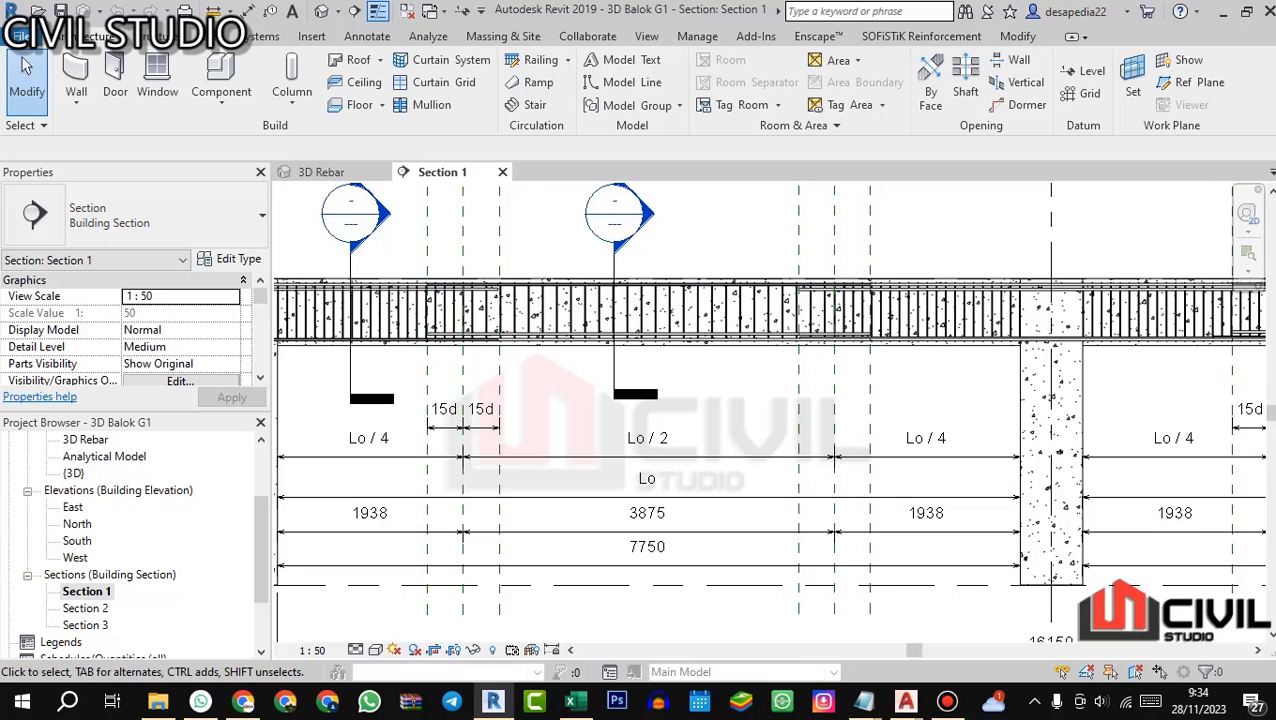
{"action": "scroll", "coordinate": [658, 343], "scroll_direction": "down", "scroll_amount": 1}
{"action": "left_click_drag", "start_coordinate": [658, 343], "coordinate": [688, 381]}
{"action": "scroll", "coordinate": [674, 326], "scroll_direction": "down", "scroll_amount": 2}
{"action": "scroll", "coordinate": [688, 381], "scroll_direction": "up", "scroll_amount": 2}
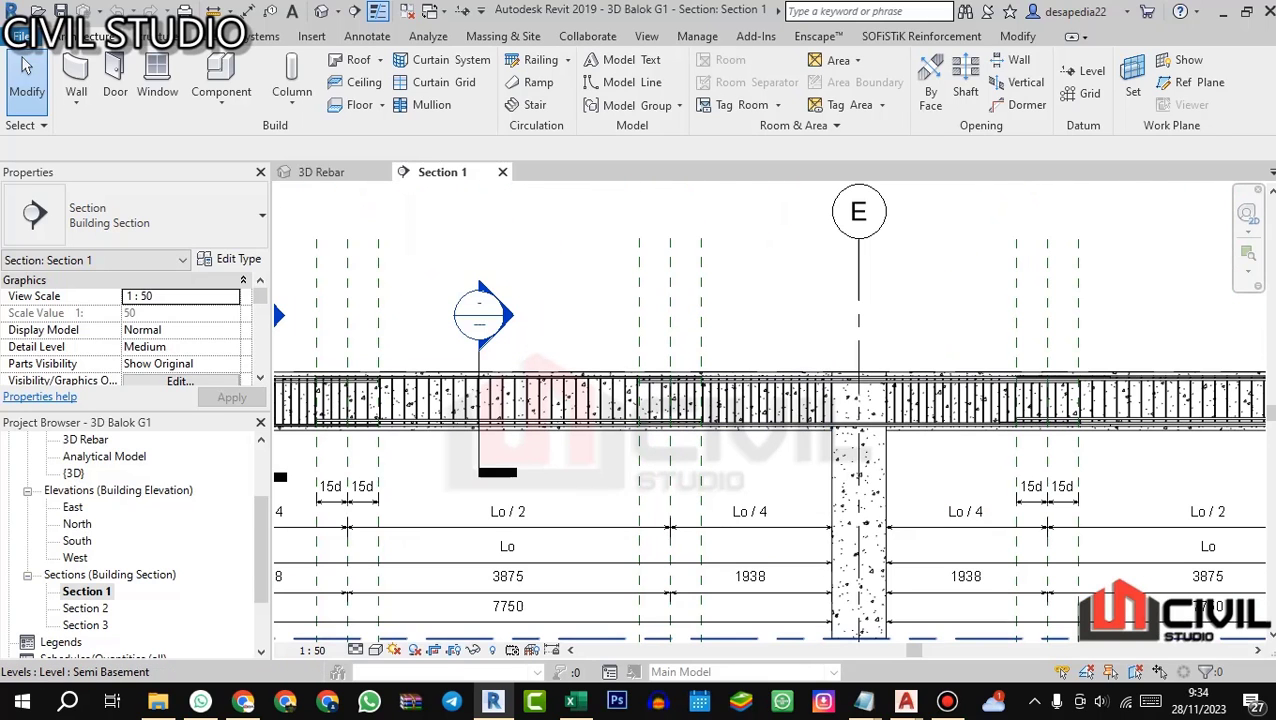
Step: Switch to AutoCAD and examine the G1 (400x700) TUMP.Ki, LAPANGAN and TUMP.Ka sections side by side
{"action": "left_click", "coordinate": [905, 701]}
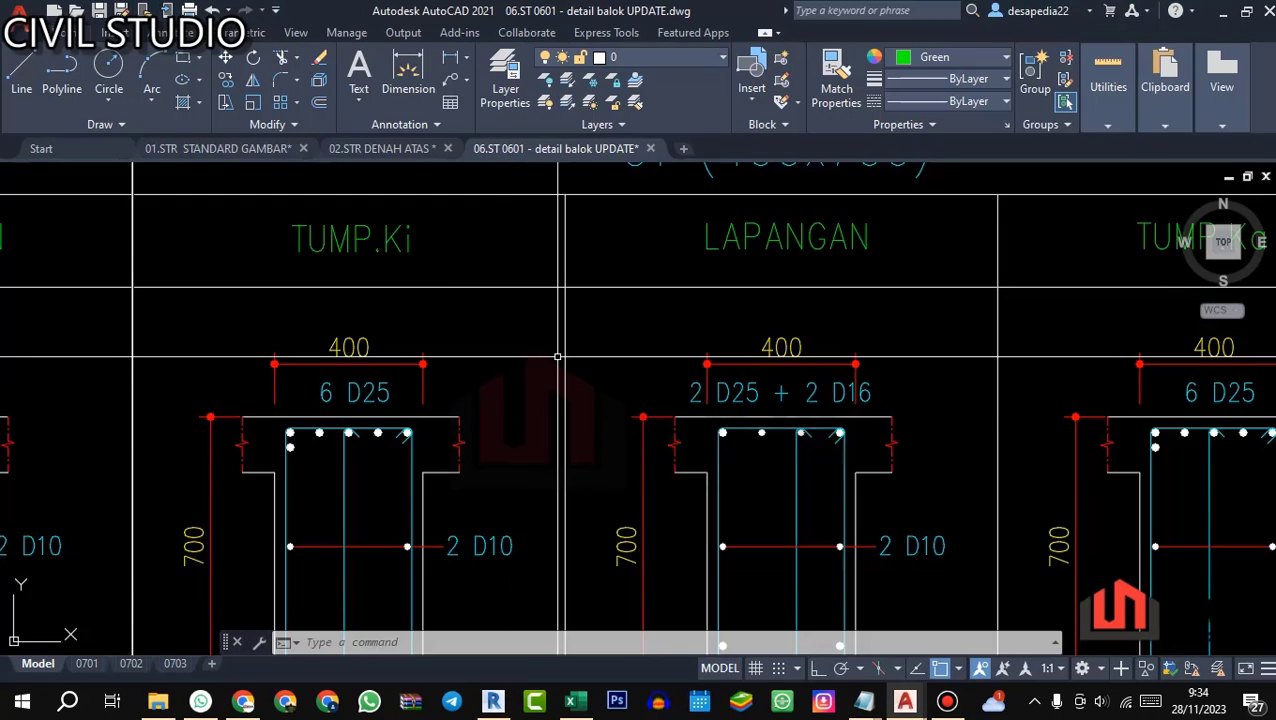
{"action": "scroll", "coordinate": [558, 356], "scroll_direction": "down", "scroll_amount": 5}
{"action": "left_click_drag", "start_coordinate": [626, 373], "coordinate": [580, 400]}
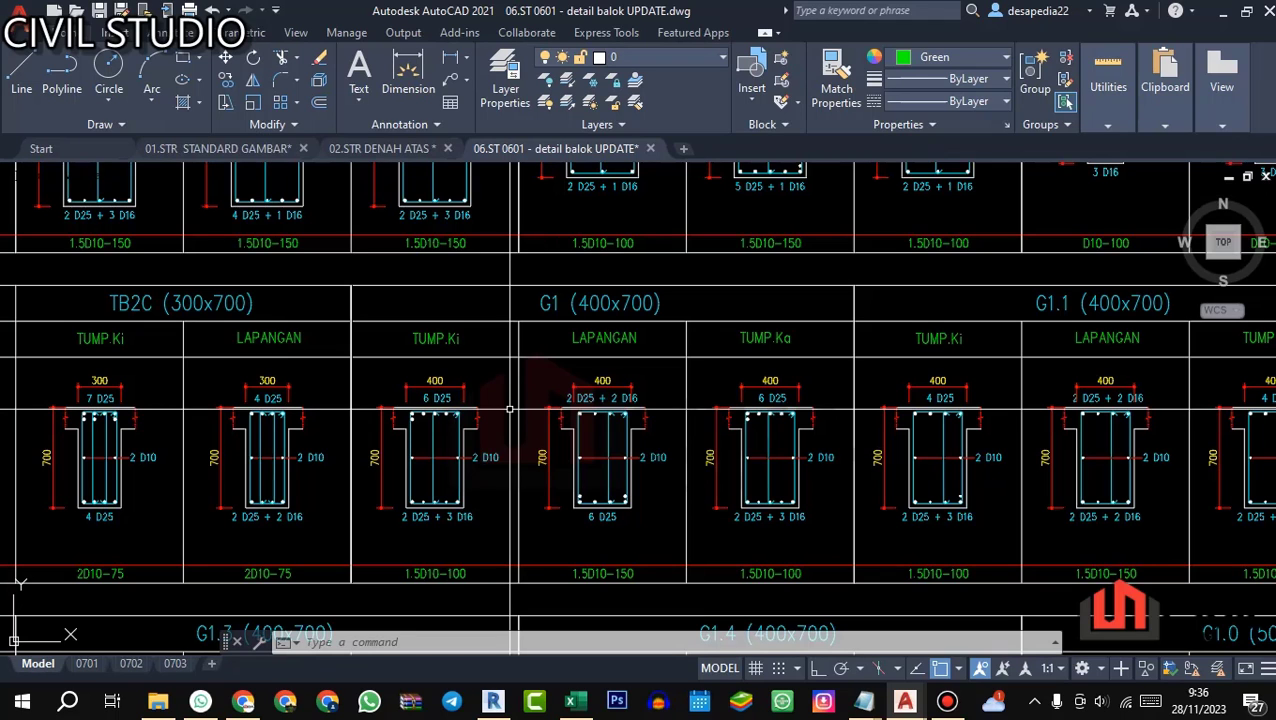
{"action": "scroll", "coordinate": [510, 409], "scroll_direction": "up", "scroll_amount": 3}
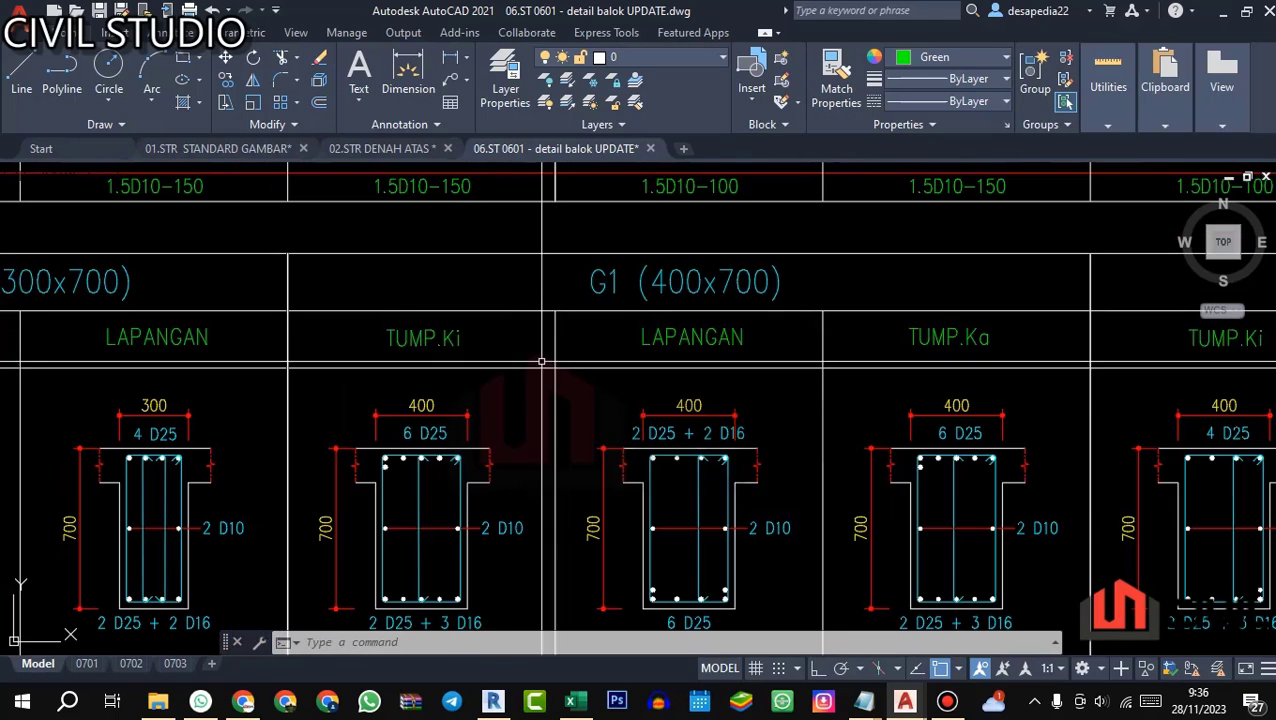
{"action": "left_click_drag", "start_coordinate": [658, 393], "coordinate": [607, 429]}
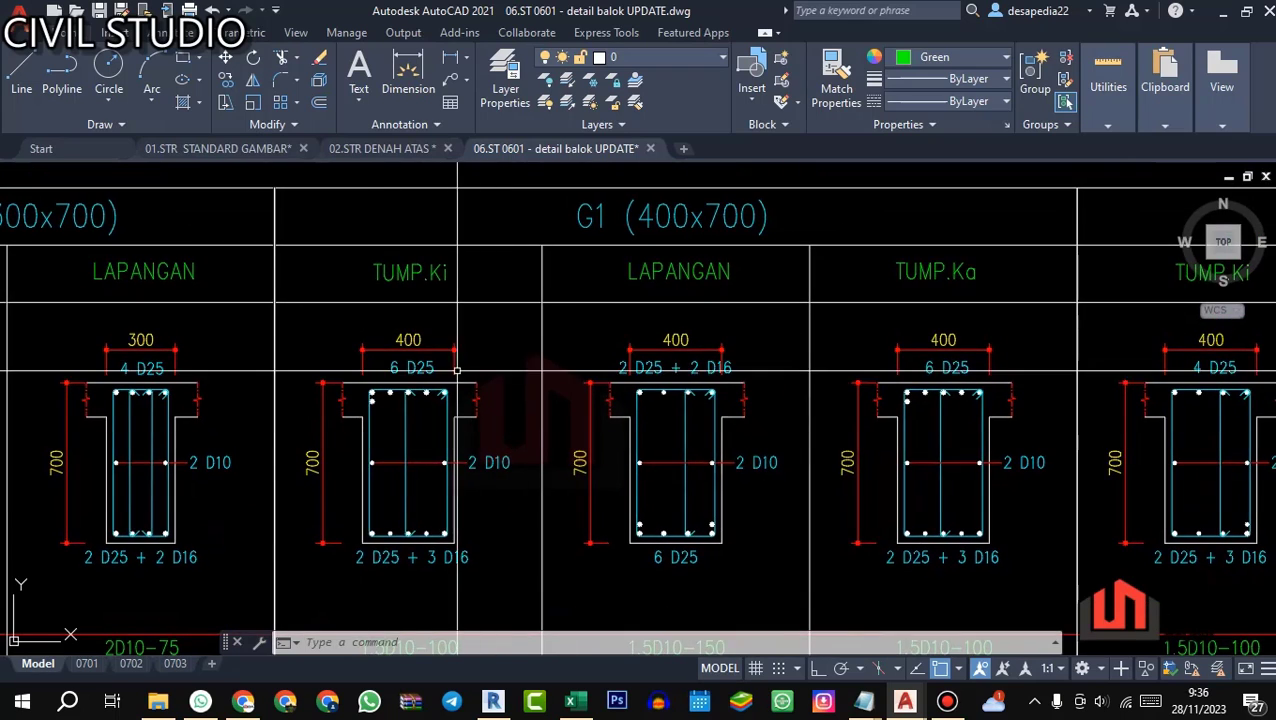
Step: Examine the top bars and stirrup spacing of G1's TUMP.Ki, LAPANGAN and TUMP.Ka sections in the AutoCAD beam details
{"action": "left_click_drag", "start_coordinate": [456, 370], "coordinate": [438, 375]}
{"action": "scroll", "coordinate": [362, 356], "scroll_direction": "up", "scroll_amount": 4}
{"action": "scroll", "coordinate": [430, 410], "scroll_direction": "down", "scroll_amount": 4}
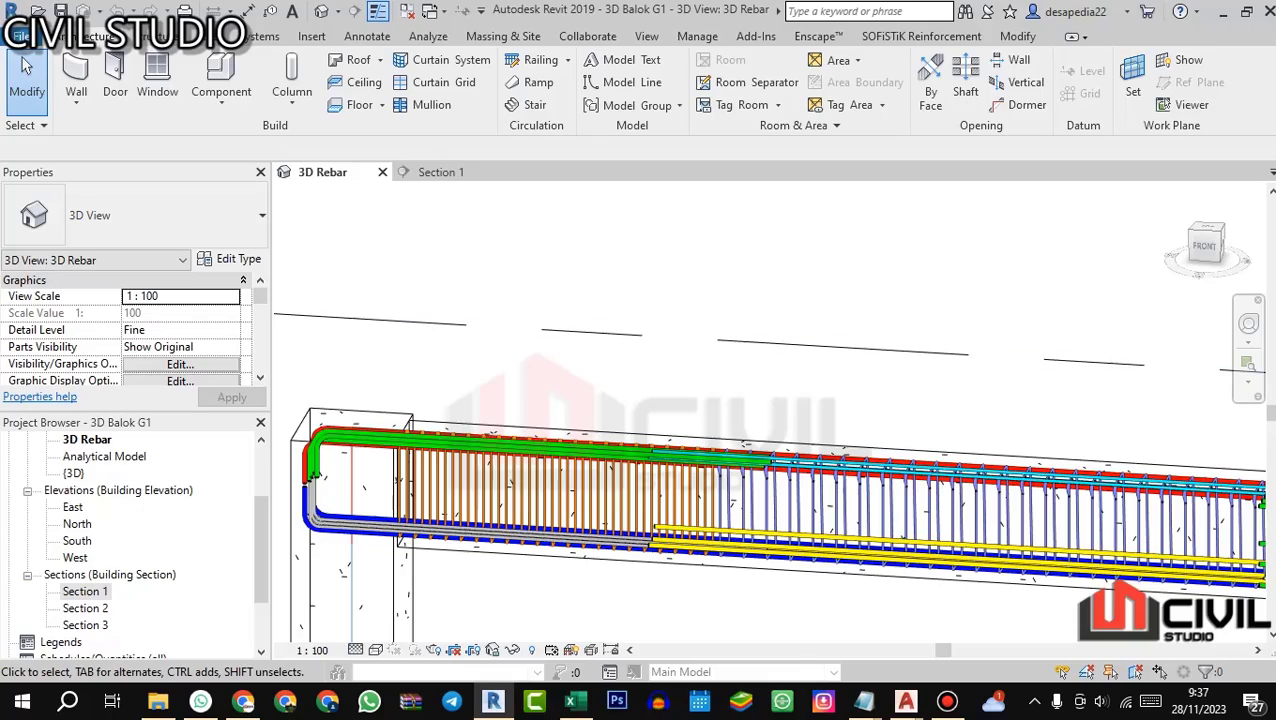
{"action": "scroll", "coordinate": [648, 328], "scroll_direction": "down", "scroll_amount": 1}
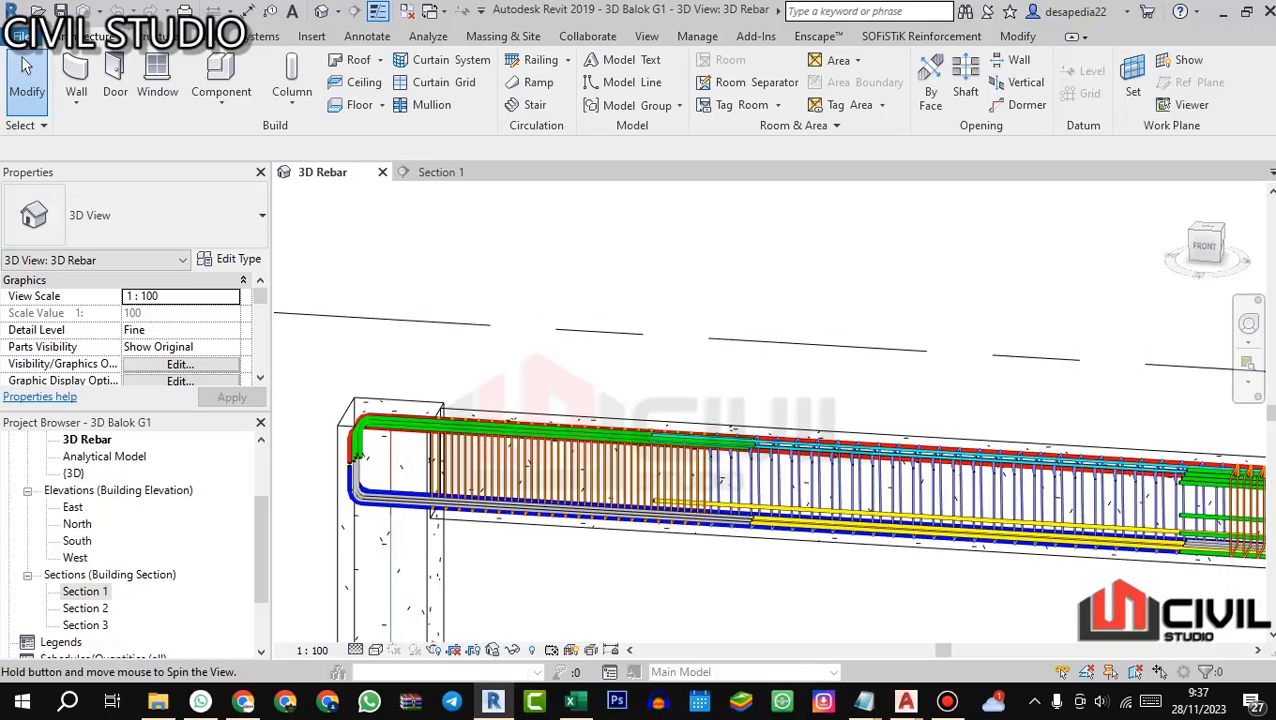
Step: Compare the beam-end reinforcement in Revit's 3D Rebar view with the top bars of G1's TUMP.Ki and LAPANGAN sections in AutoCAD
{"action": "left_click_drag", "start_coordinate": [430, 352], "coordinate": [435, 390]}
{"action": "scroll", "coordinate": [436, 390], "scroll_direction": "up", "scroll_amount": 5}
{"action": "scroll", "coordinate": [476, 440], "scroll_direction": "down", "scroll_amount": 1}
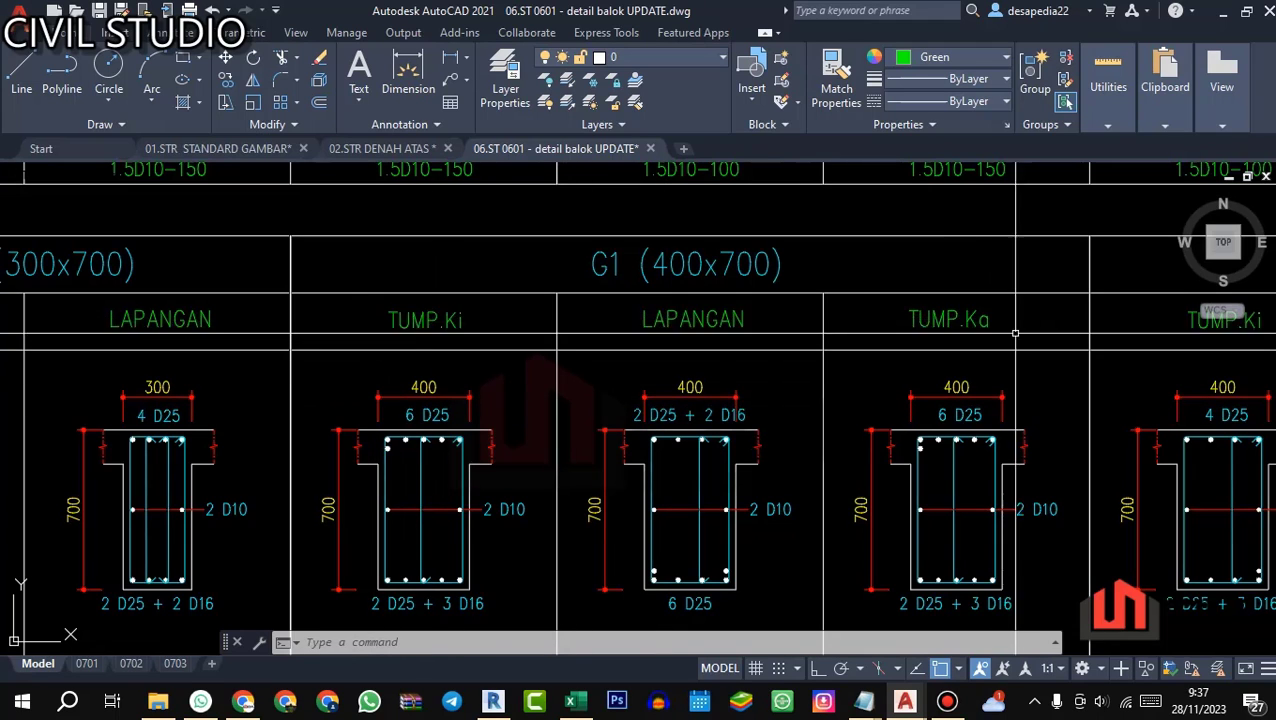
{"action": "scroll", "coordinate": [597, 430], "scroll_direction": "up", "scroll_amount": 5}
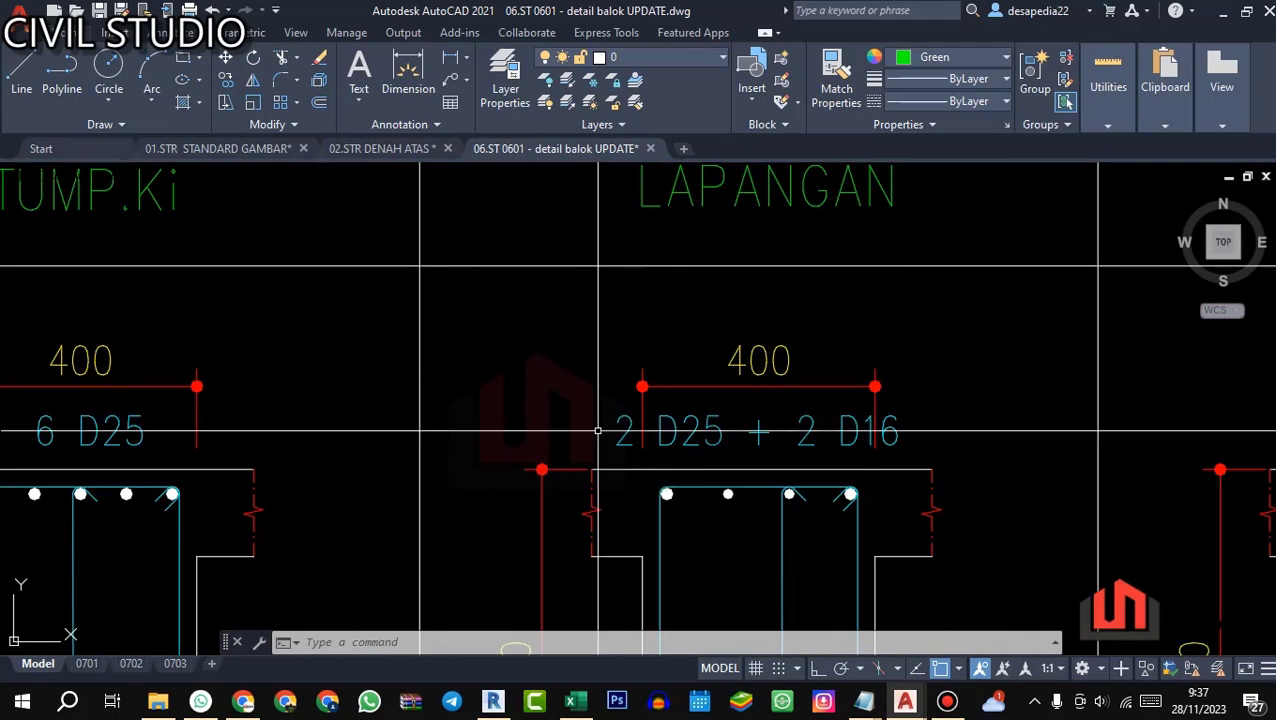
{"action": "scroll", "coordinate": [597, 430], "scroll_direction": "down", "scroll_amount": 5}
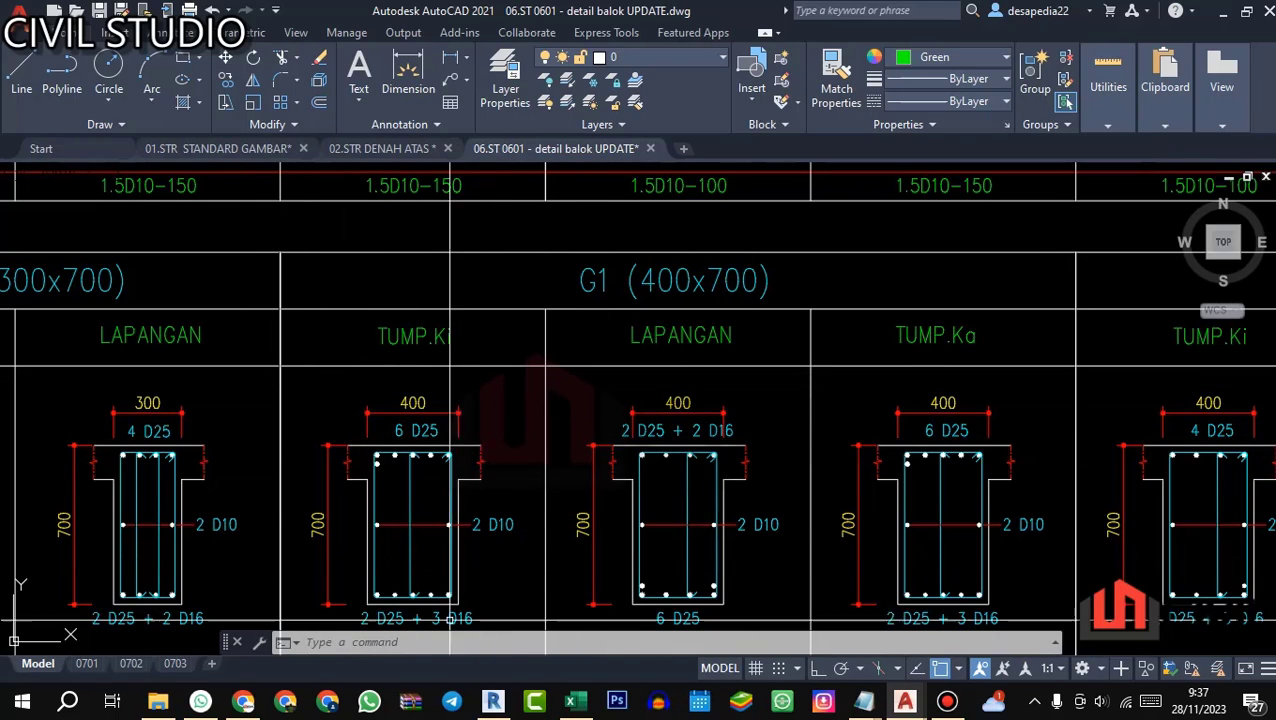
Step: Switch to Revit's Section 1 and examine the Lo/4, Lo/2 and 15d zones along the beam between grids D and E
{"action": "left_click", "coordinate": [493, 702]}
{"action": "left_click", "coordinate": [425, 172]}
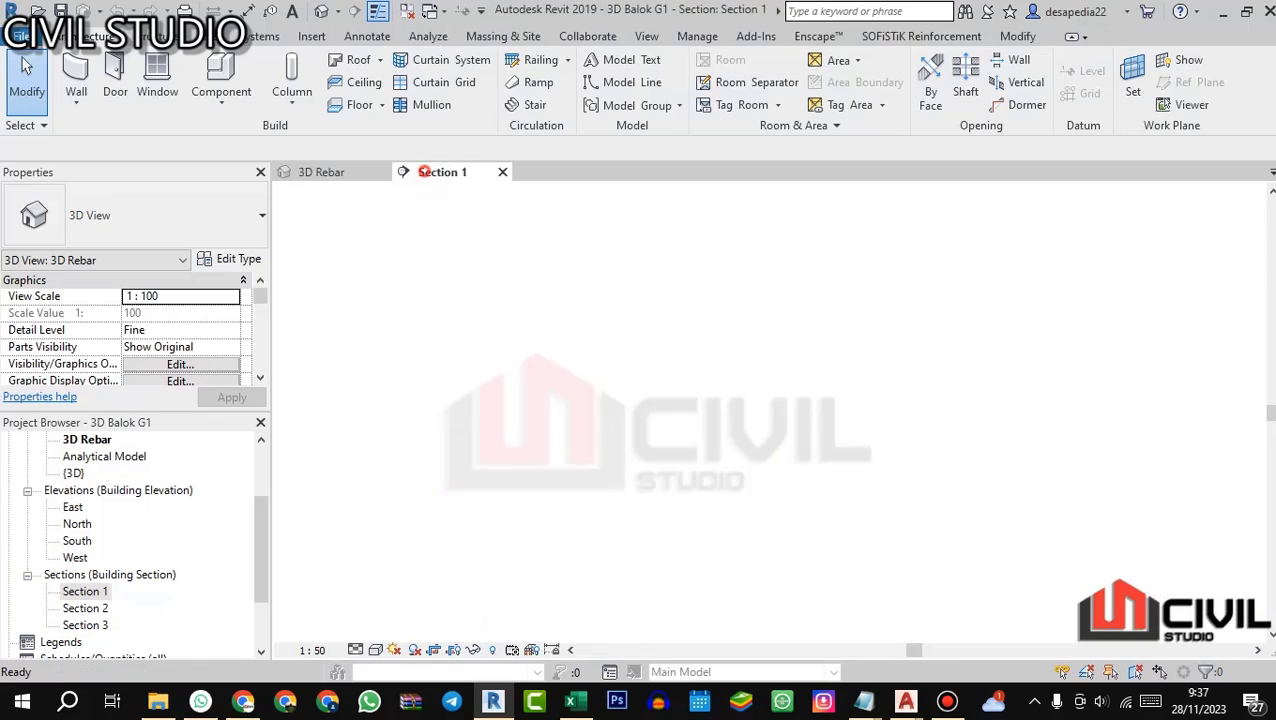
{"action": "scroll", "coordinate": [463, 408], "scroll_direction": "up", "scroll_amount": 2}
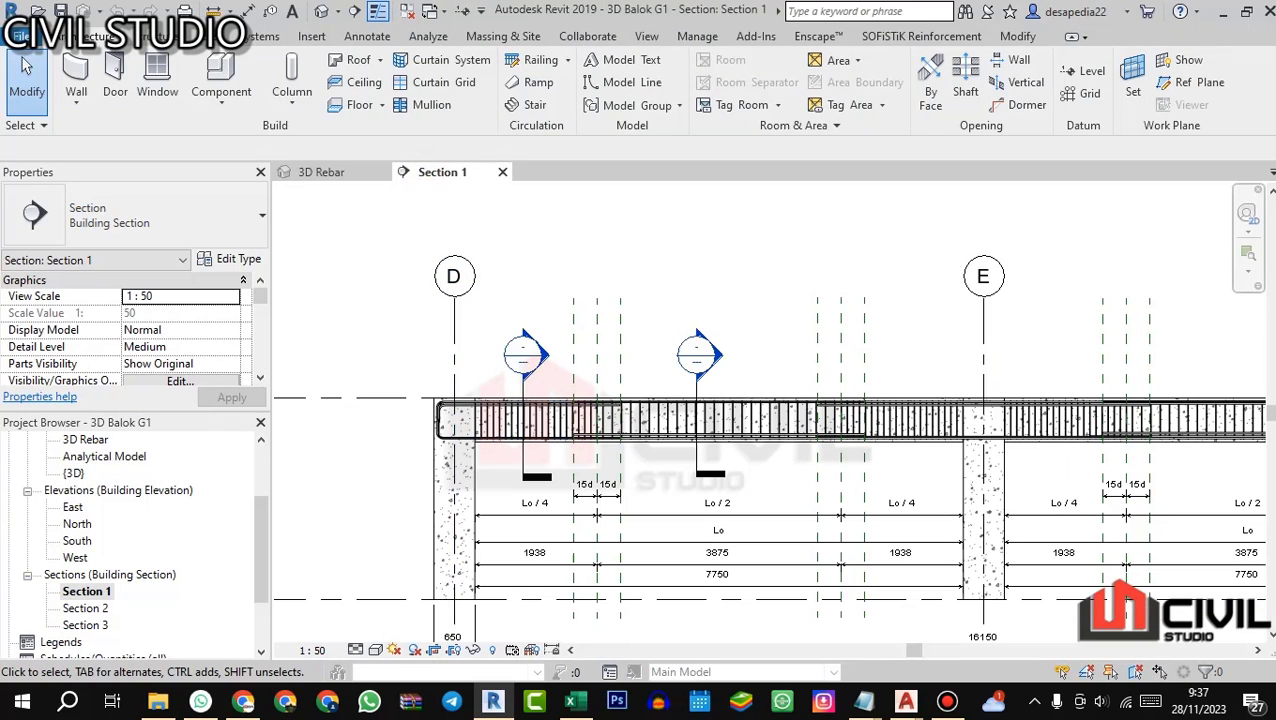
{"action": "scroll", "coordinate": [454, 320], "scroll_direction": "down", "scroll_amount": 2}
{"action": "scroll", "coordinate": [864, 336], "scroll_direction": "up", "scroll_amount": 2}
{"action": "left_click_drag", "start_coordinate": [590, 408], "coordinate": [716, 394]}
{"action": "scroll", "coordinate": [716, 394], "scroll_direction": "up", "scroll_amount": 1}
{"action": "scroll", "coordinate": [463, 397], "scroll_direction": "up", "scroll_amount": 1}
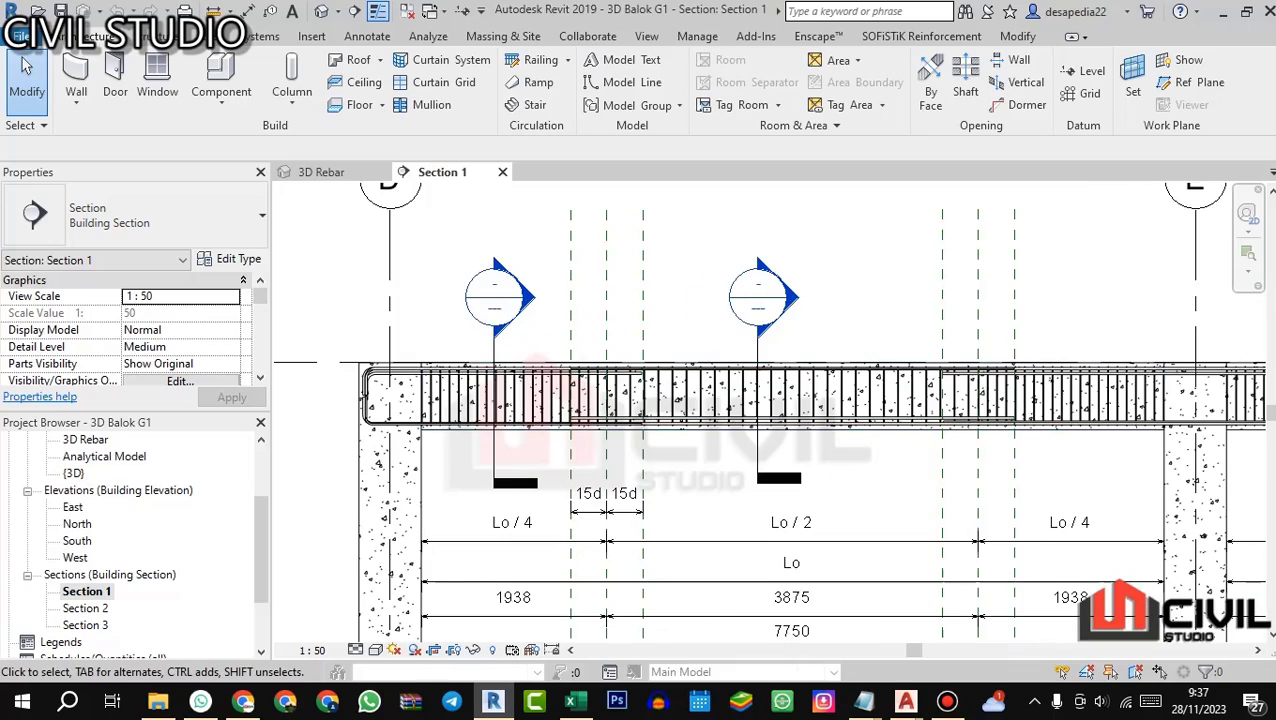
Step: Recheck G1's sections in AutoCAD, then examine where the green support bars overlap the cyan midspan bars in Revit's 3D Rebar view
{"action": "left_click", "coordinate": [493, 701]}
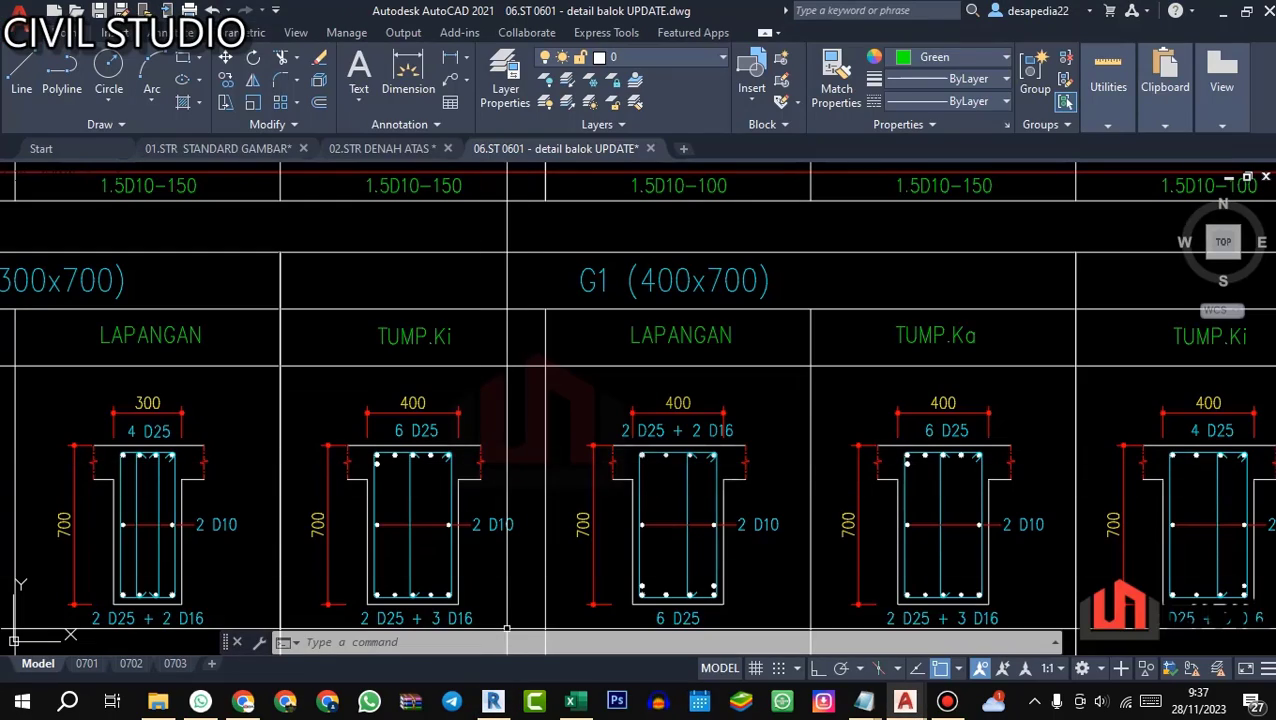
{"action": "left_click", "coordinate": [493, 701]}
{"action": "left_click", "coordinate": [358, 180]}
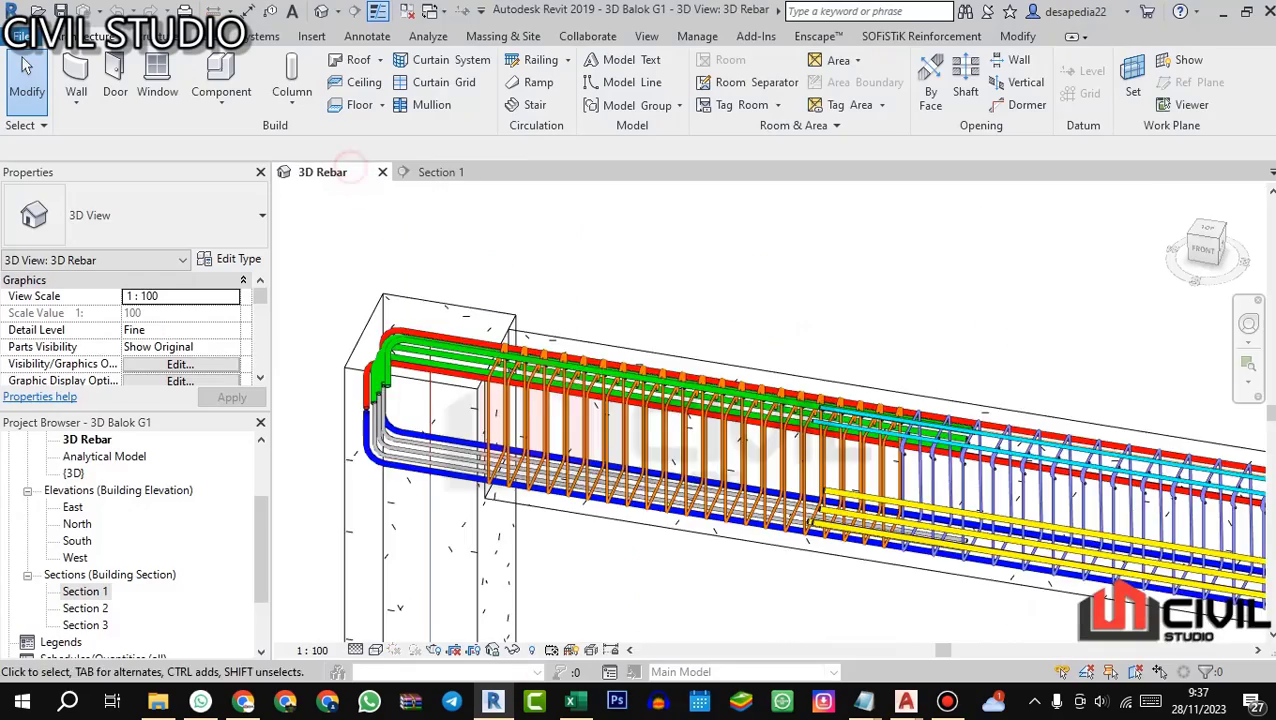
{"action": "scroll", "coordinate": [427, 367], "scroll_direction": "down", "scroll_amount": 2}
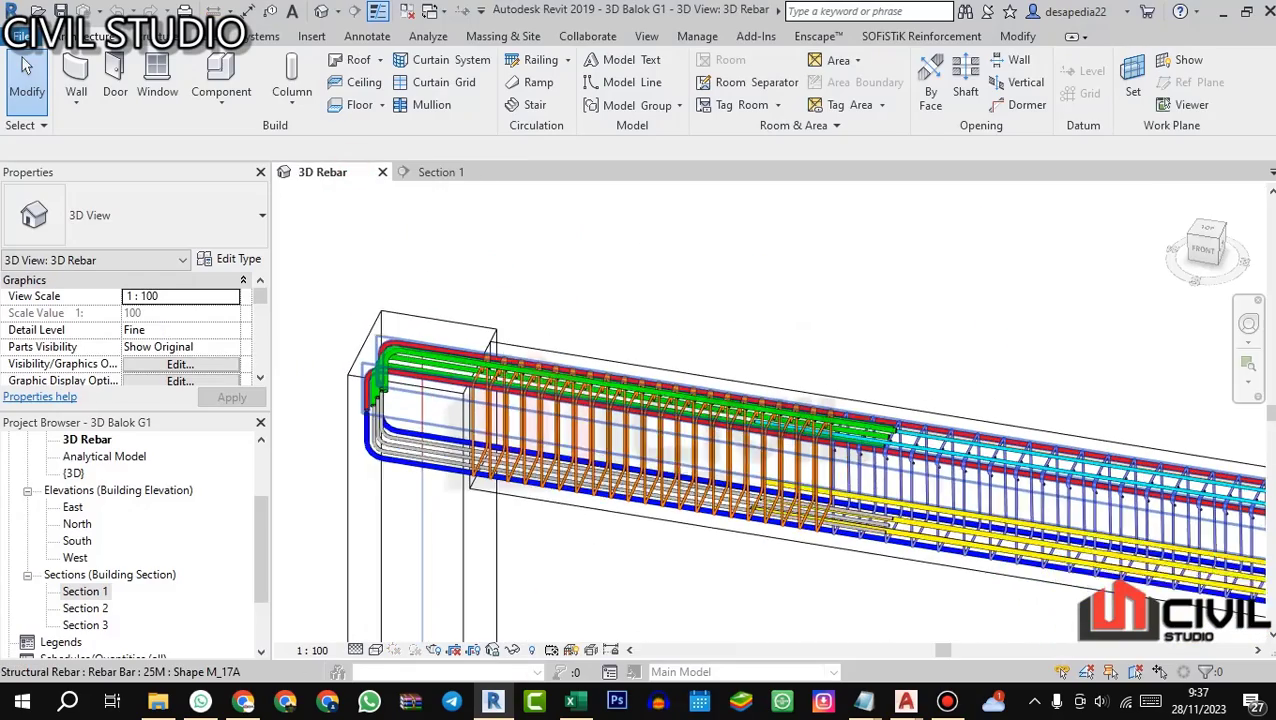
{"action": "left_click_drag", "start_coordinate": [590, 405], "coordinate": [666, 319]}
{"action": "scroll", "coordinate": [666, 319], "scroll_direction": "down", "scroll_amount": 2}
{"action": "left_click_drag", "start_coordinate": [862, 446], "coordinate": [800, 422]}
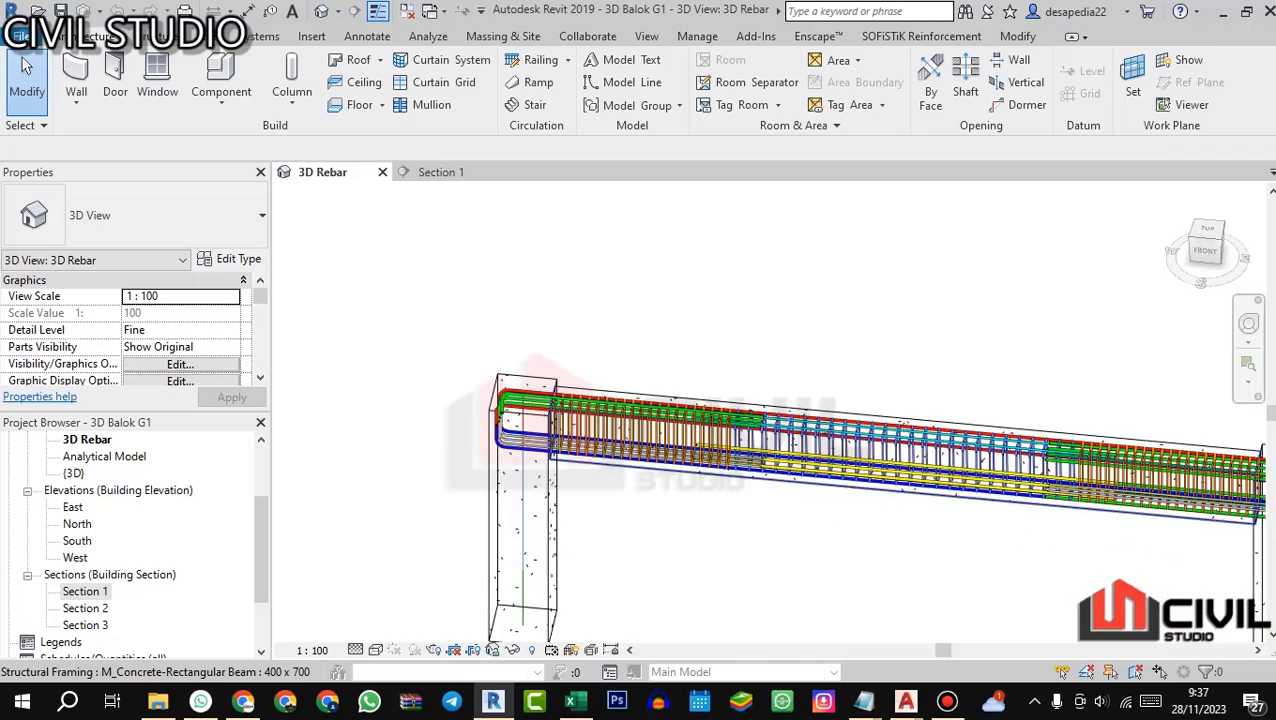
{"action": "scroll", "coordinate": [800, 422], "scroll_direction": "up", "scroll_amount": 4}
{"action": "scroll", "coordinate": [758, 371], "scroll_direction": "up", "scroll_amount": 1}
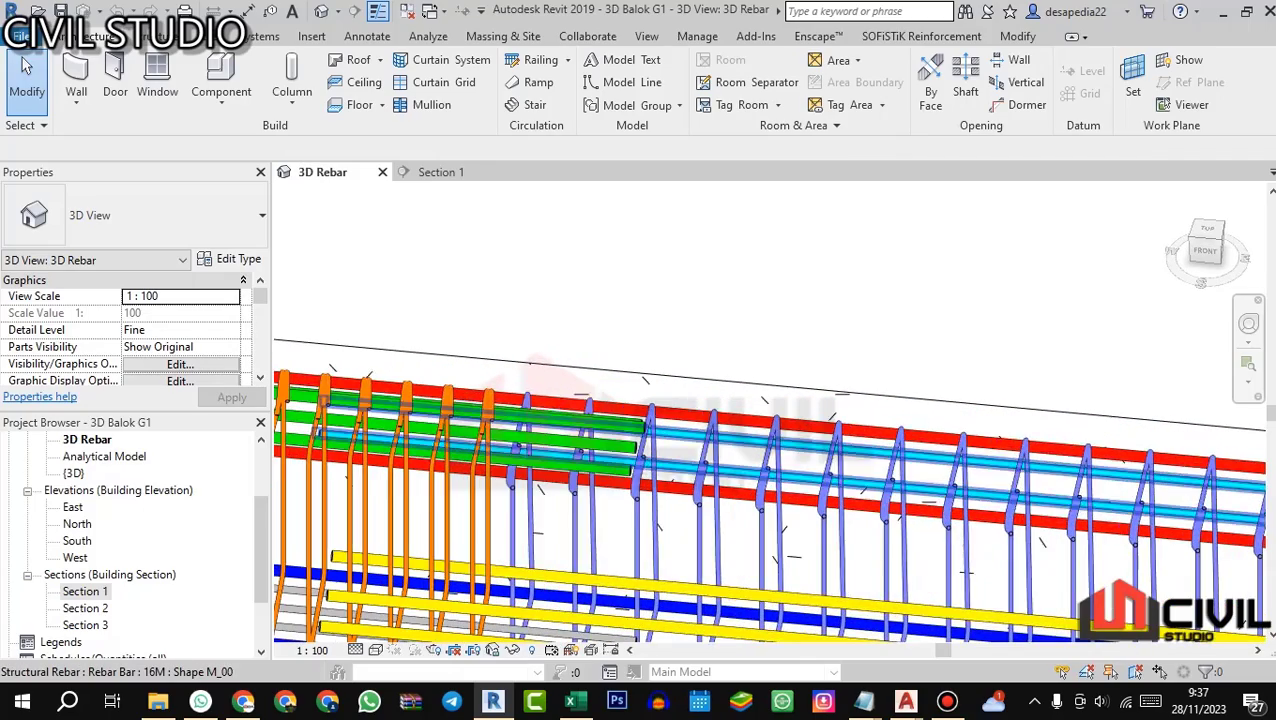
{"action": "scroll", "coordinate": [752, 432], "scroll_direction": "down", "scroll_amount": 3}
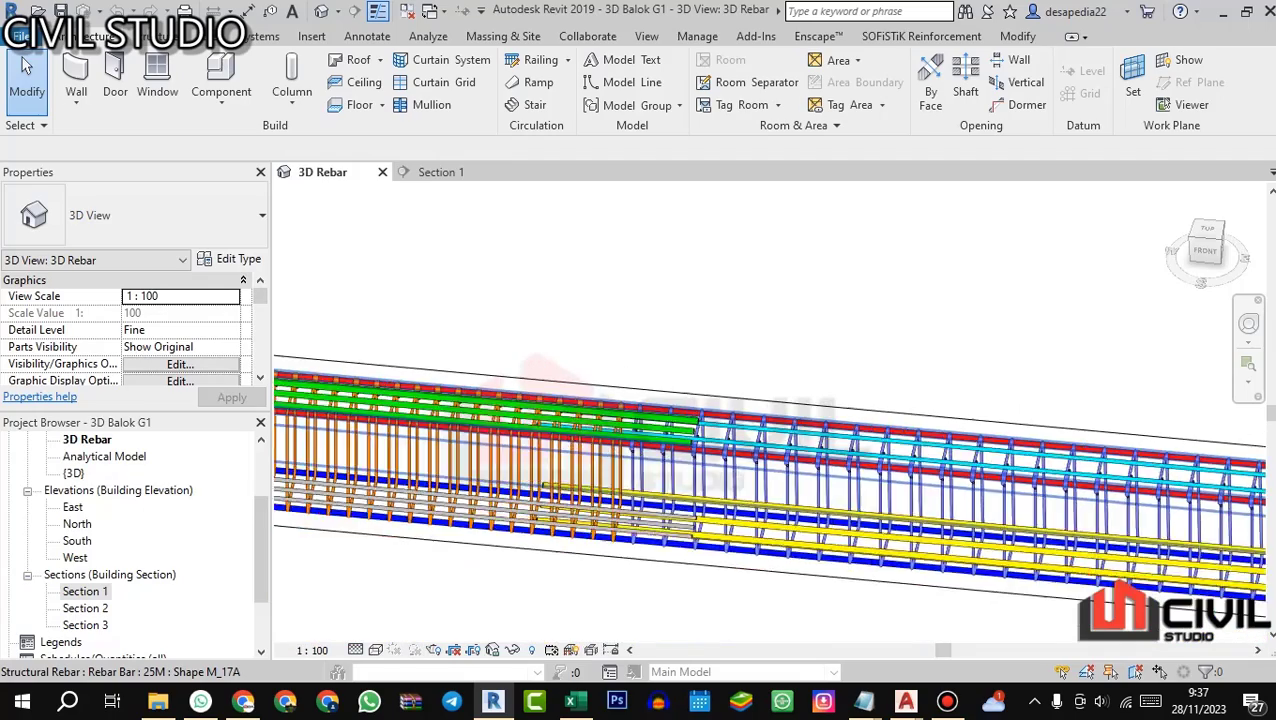
{"action": "scroll", "coordinate": [328, 438], "scroll_direction": "down", "scroll_amount": 1}
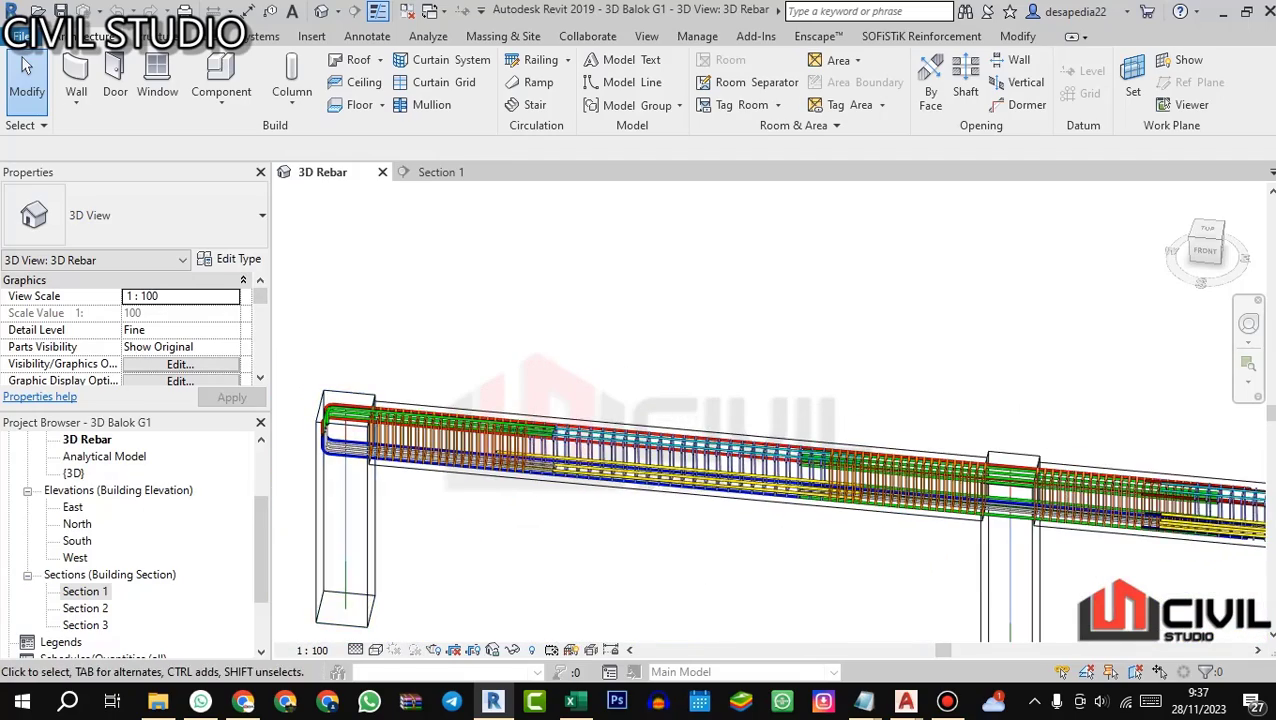
Step: Examine the first span from the front and inspect the green additional bars passing through the interior column
{"action": "left_click_drag", "start_coordinate": [345, 440], "coordinate": [392, 402]}
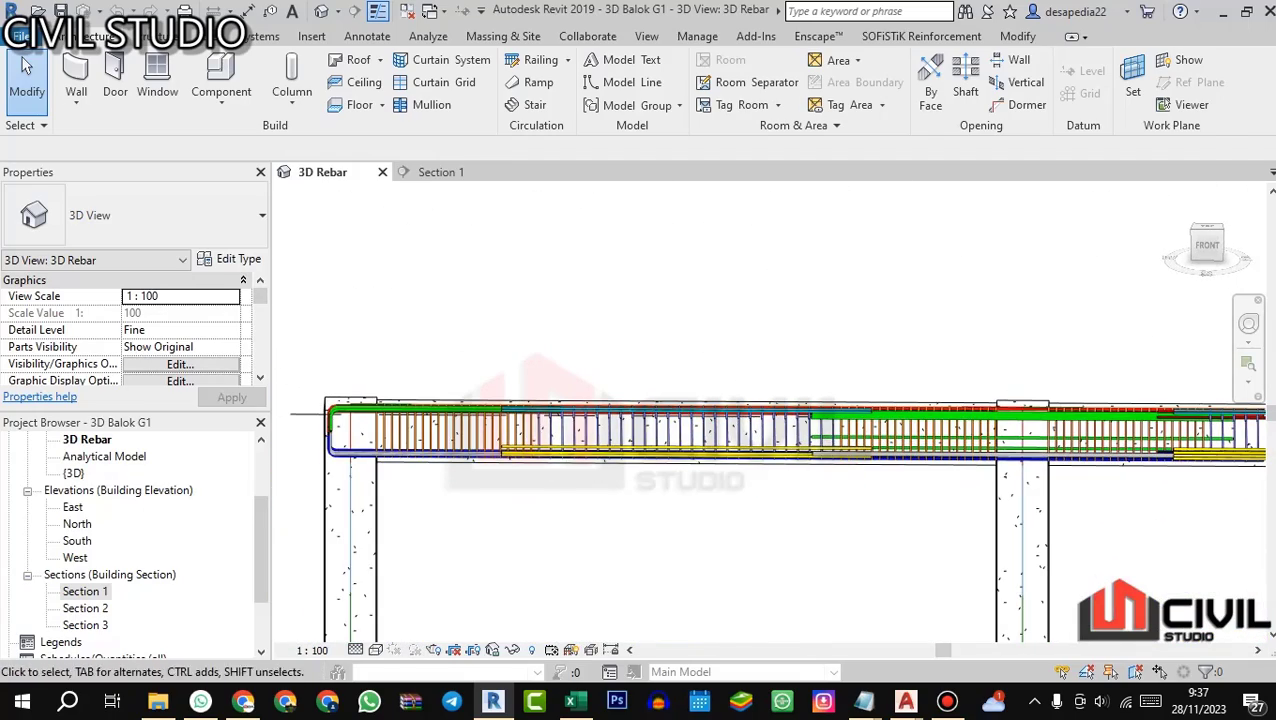
{"action": "scroll", "coordinate": [1025, 390], "scroll_direction": "up", "scroll_amount": 1}
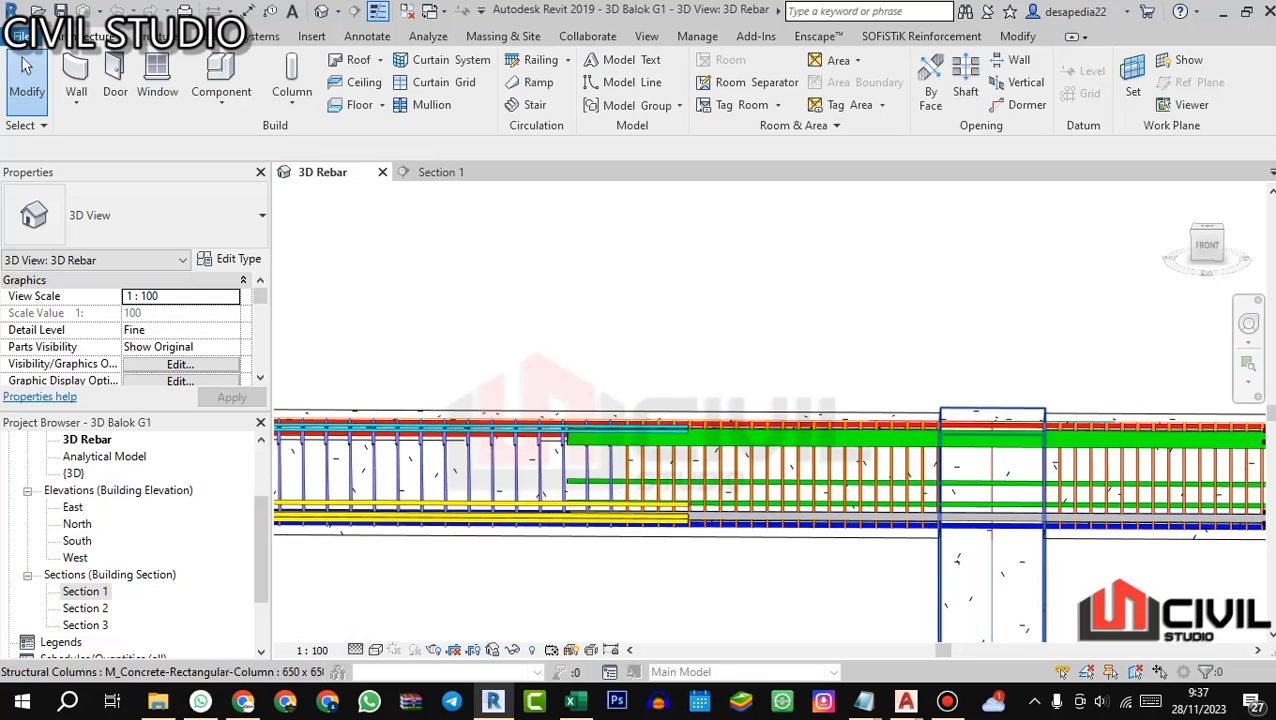
{"action": "scroll", "coordinate": [982, 510], "scroll_direction": "down", "scroll_amount": 1}
{"action": "left_click_drag", "start_coordinate": [850, 450], "coordinate": [818, 434]}
{"action": "scroll", "coordinate": [832, 404], "scroll_direction": "up", "scroll_amount": 1}
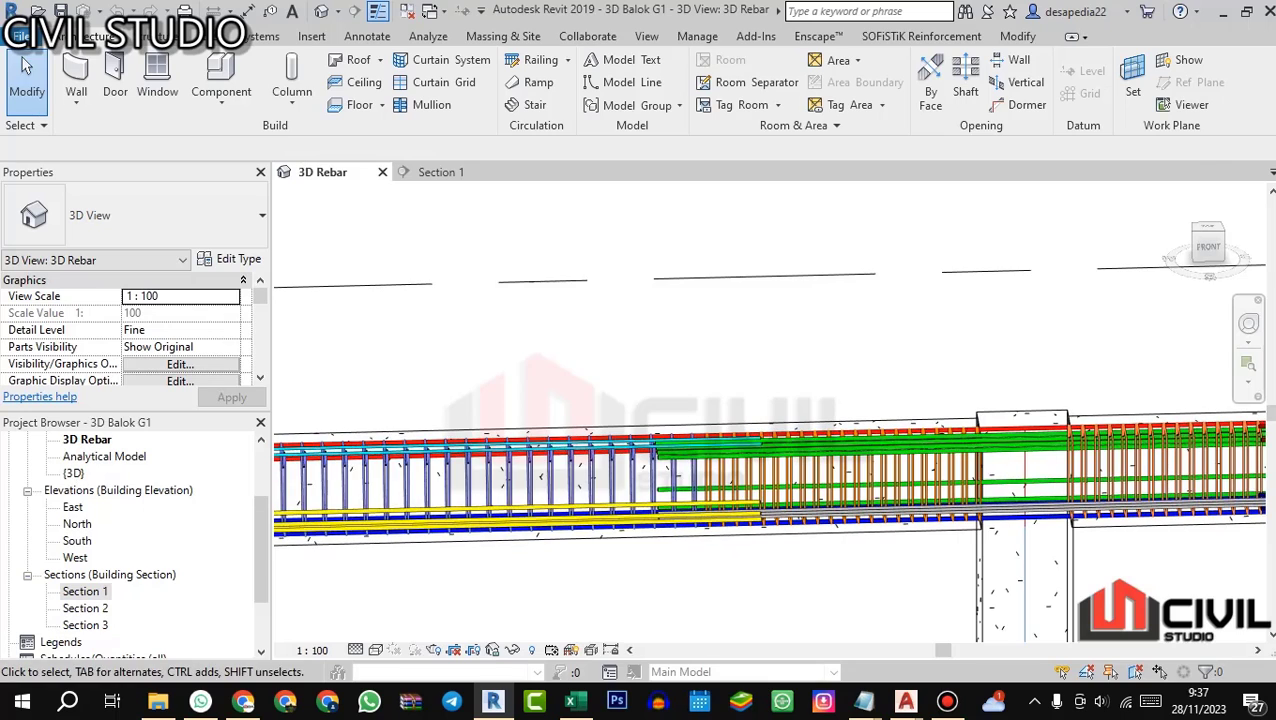
Step: Switch to AutoCAD and compare the top-bar callouts of G1's TUMP.Ki section with those of its LAPANGAN section
{"action": "left_click", "coordinate": [493, 701]}
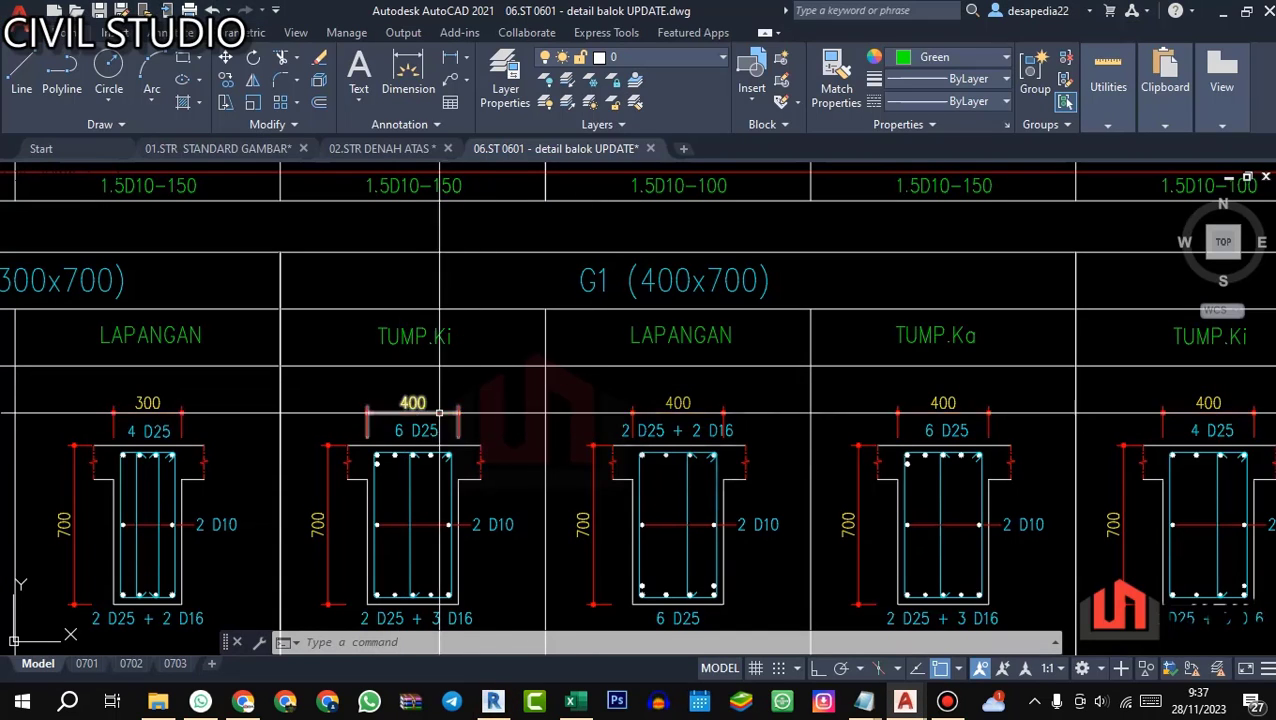
{"action": "scroll", "coordinate": [636, 425], "scroll_direction": "up", "scroll_amount": 2}
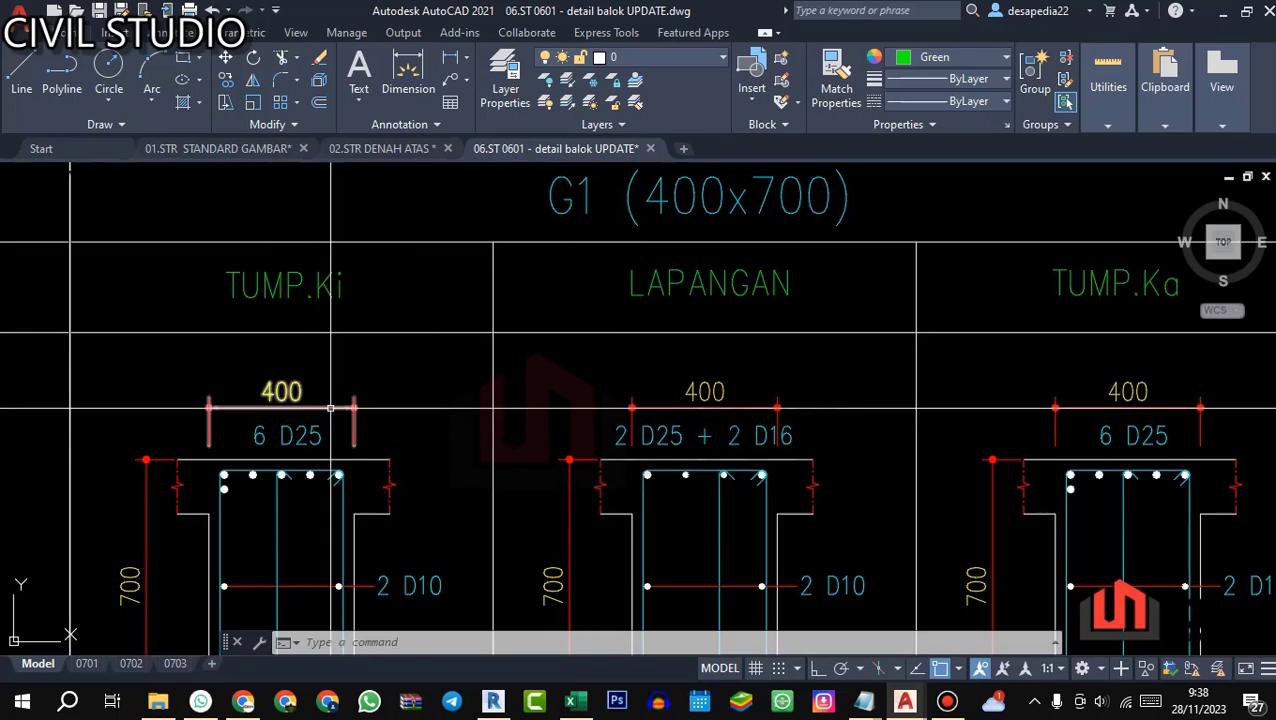
{"action": "scroll", "coordinate": [260, 434], "scroll_direction": "down", "scroll_amount": 3}
{"action": "scroll", "coordinate": [460, 405], "scroll_direction": "up", "scroll_amount": 4}
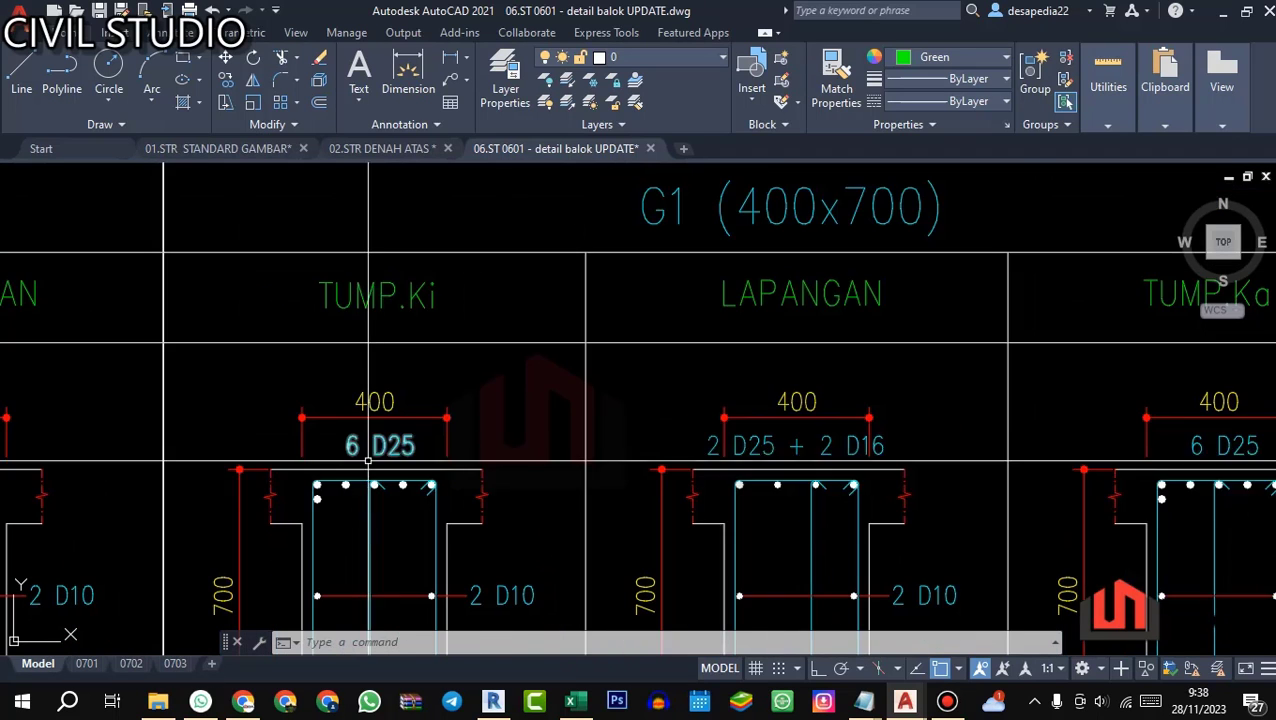
{"action": "scroll", "coordinate": [517, 384], "scroll_direction": "down", "scroll_amount": 1}
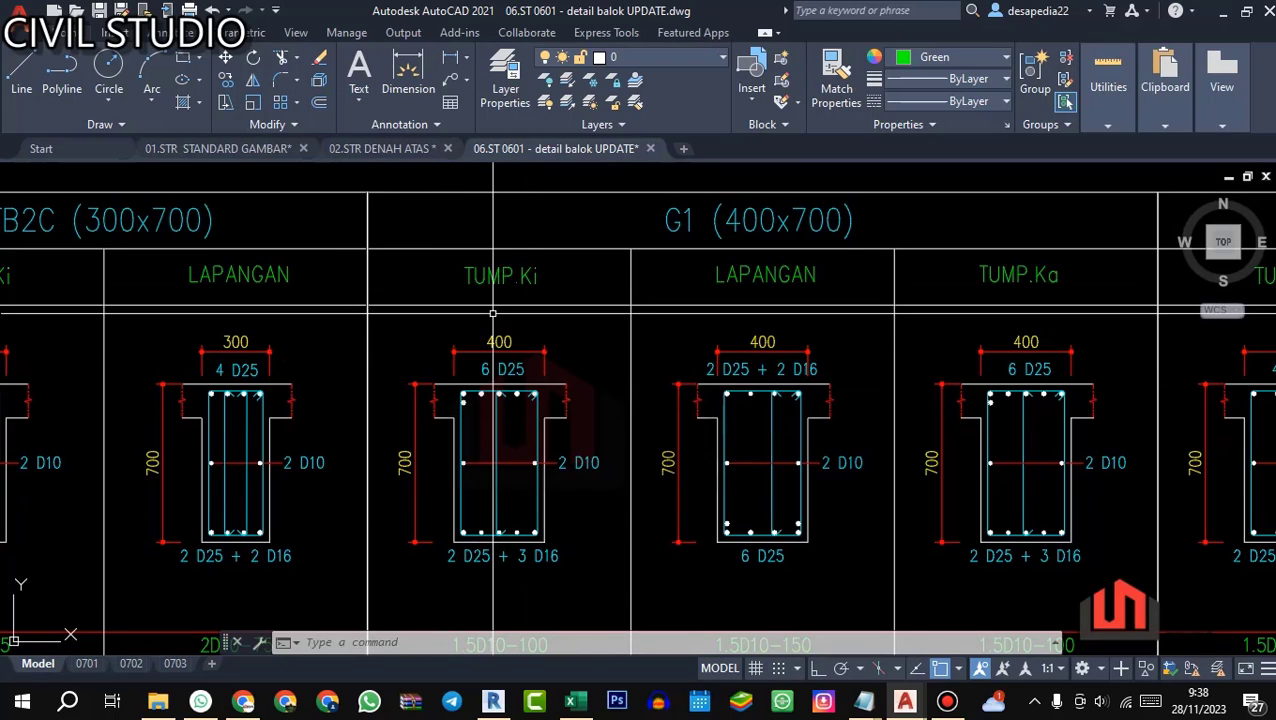
{"action": "scroll", "coordinate": [487, 277], "scroll_direction": "up", "scroll_amount": 2}
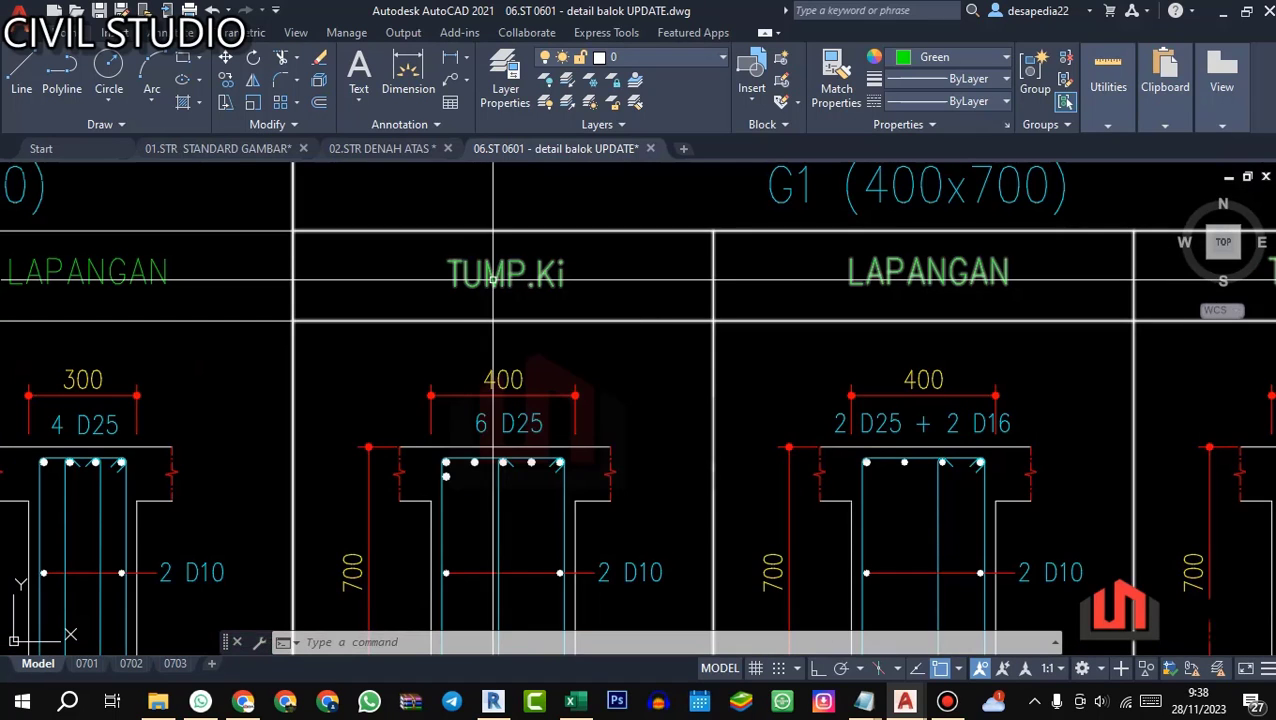
{"action": "scroll", "coordinate": [487, 277], "scroll_direction": "down", "scroll_amount": 4}
{"action": "scroll", "coordinate": [548, 300], "scroll_direction": "up", "scroll_amount": 2}
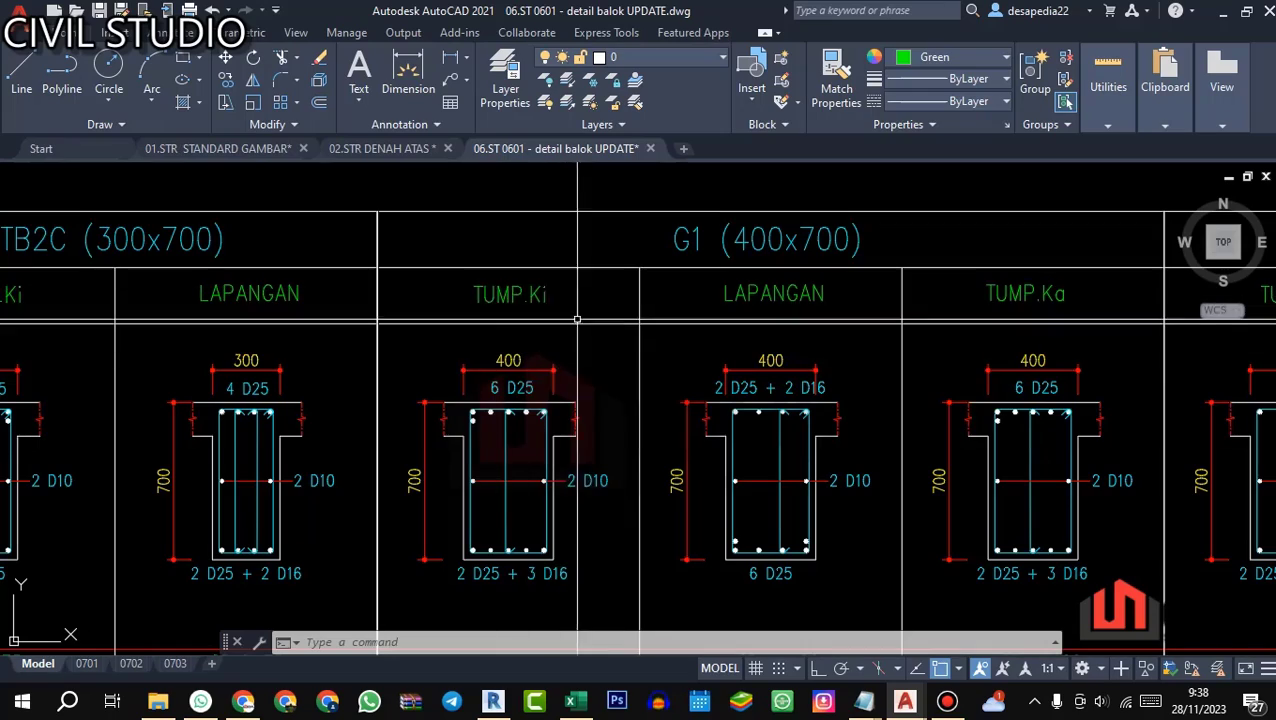
Step: Return to Revit's 3D Rebar view and inspect the first span's top-bar overlap between the support and midspan zones
{"action": "left_click", "coordinate": [491, 701]}
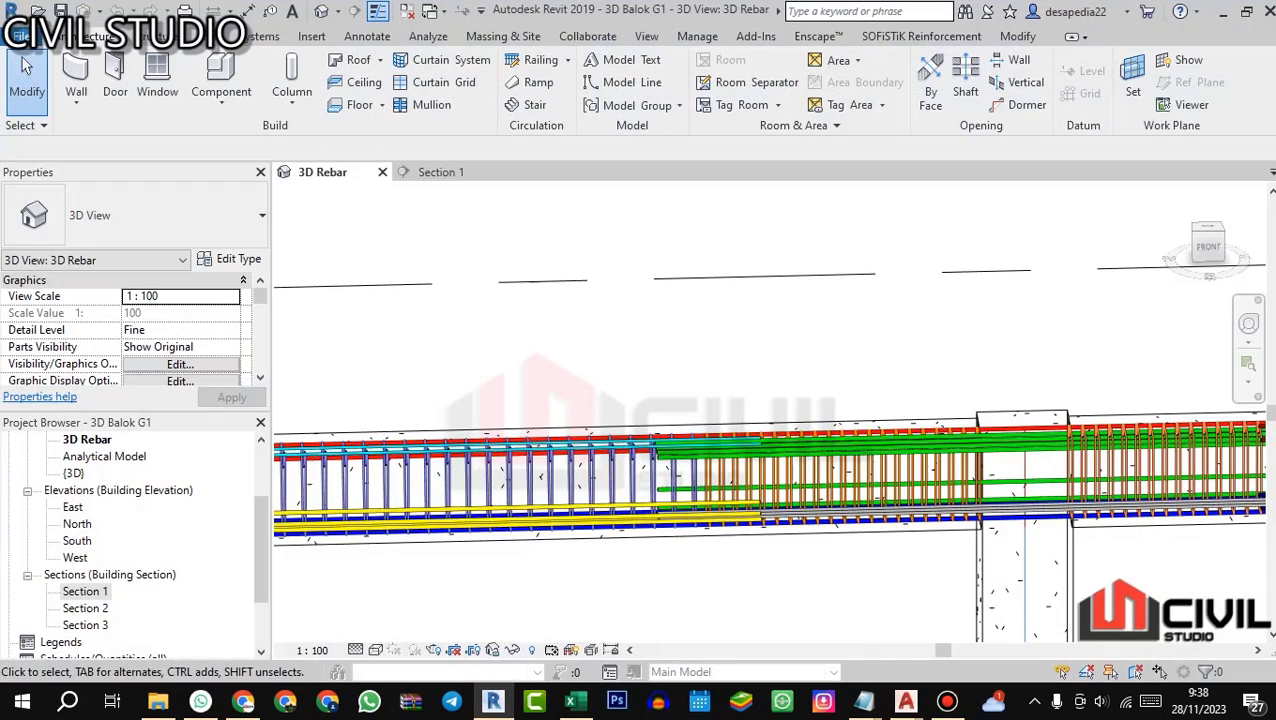
{"action": "scroll", "coordinate": [732, 317], "scroll_direction": "down", "scroll_amount": 4}
{"action": "left_click_drag", "start_coordinate": [732, 317], "coordinate": [620, 345]}
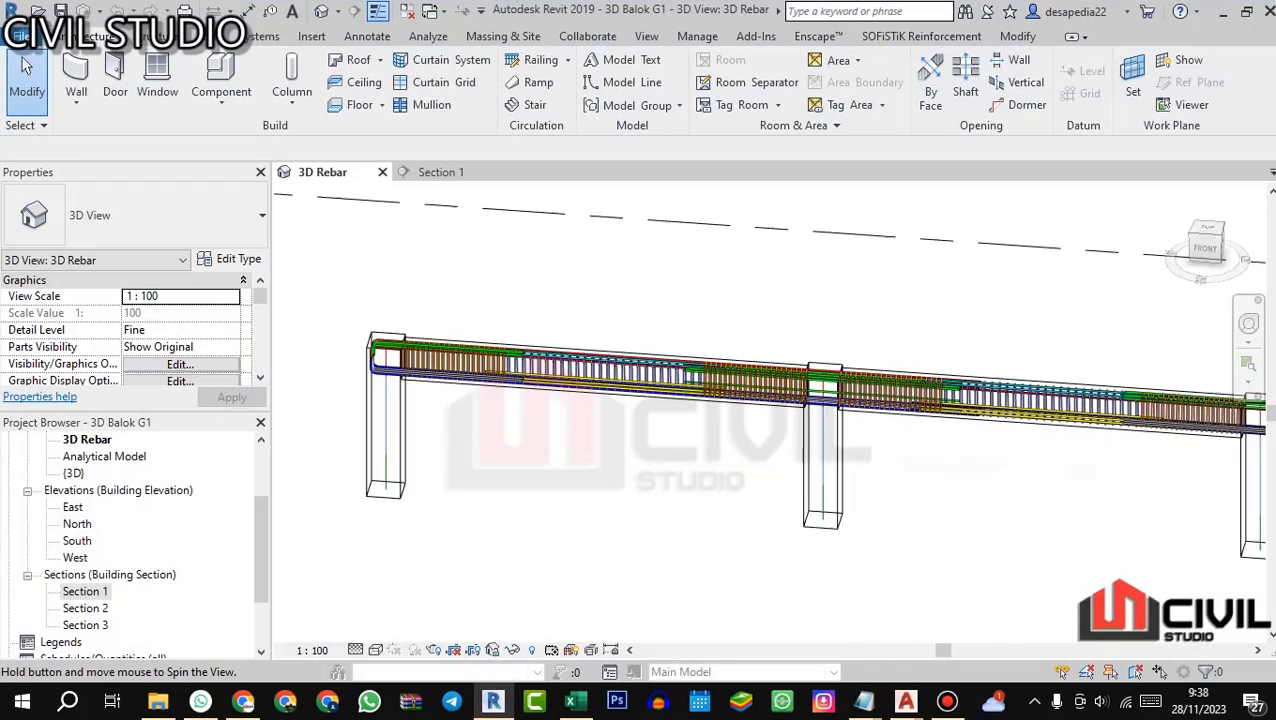
{"action": "scroll", "coordinate": [480, 322], "scroll_direction": "up", "scroll_amount": 2}
{"action": "scroll", "coordinate": [470, 400], "scroll_direction": "up", "scroll_amount": 5}
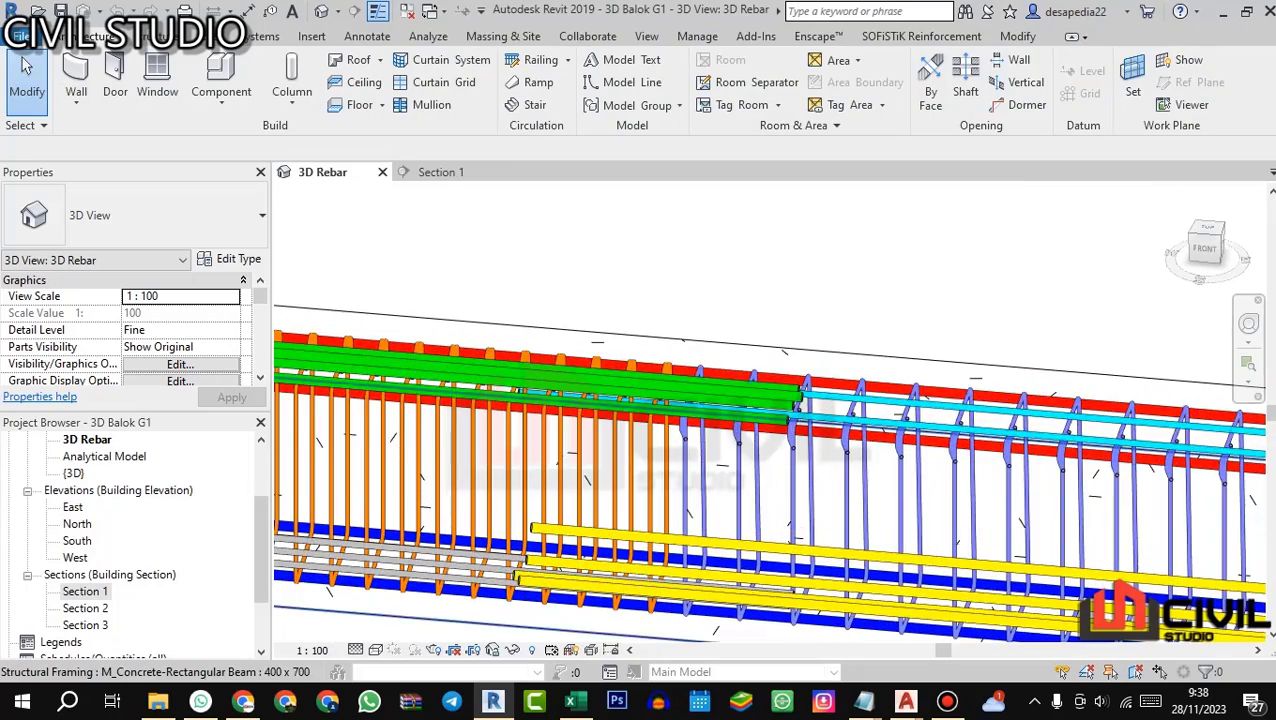
Step: Examine the hooked top and bottom bars anchored in the end column from front and oblique angles
{"action": "scroll", "coordinate": [752, 377], "scroll_direction": "down", "scroll_amount": 5}
{"action": "left_click_drag", "start_coordinate": [750, 380], "coordinate": [792, 362]}
{"action": "scroll", "coordinate": [629, 403], "scroll_direction": "up", "scroll_amount": 3}
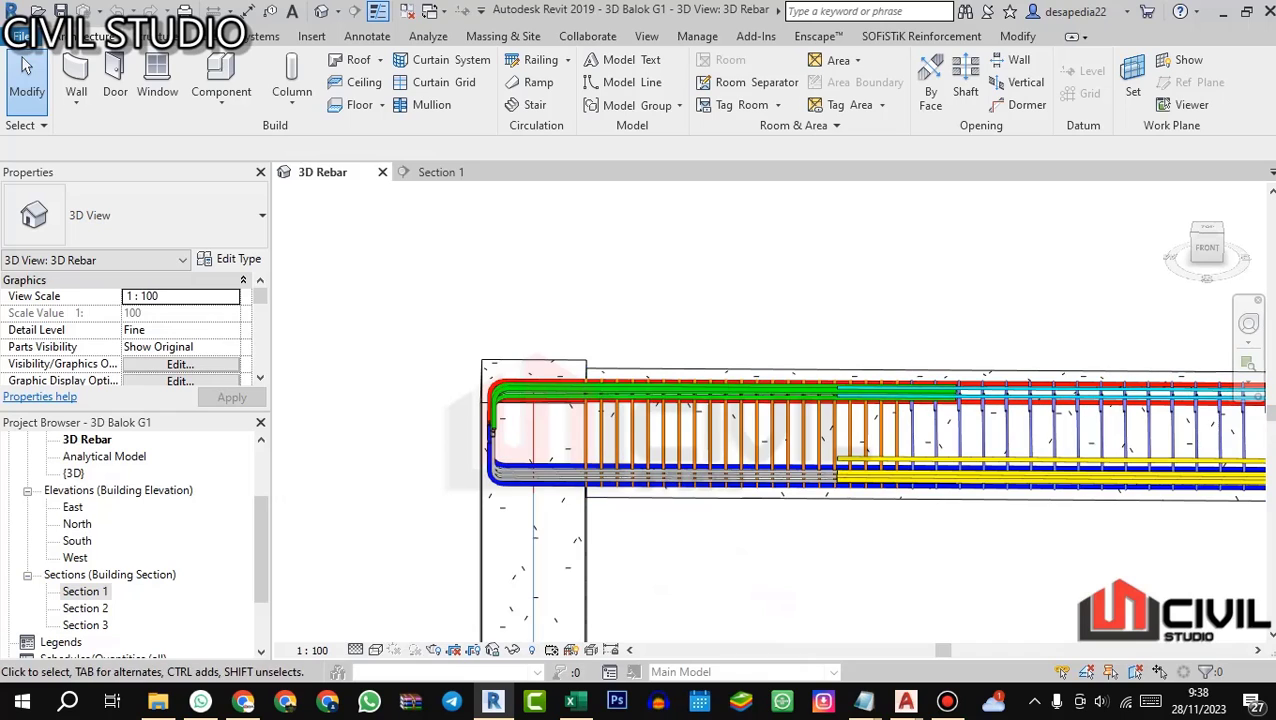
{"action": "scroll", "coordinate": [598, 320], "scroll_direction": "down", "scroll_amount": 2}
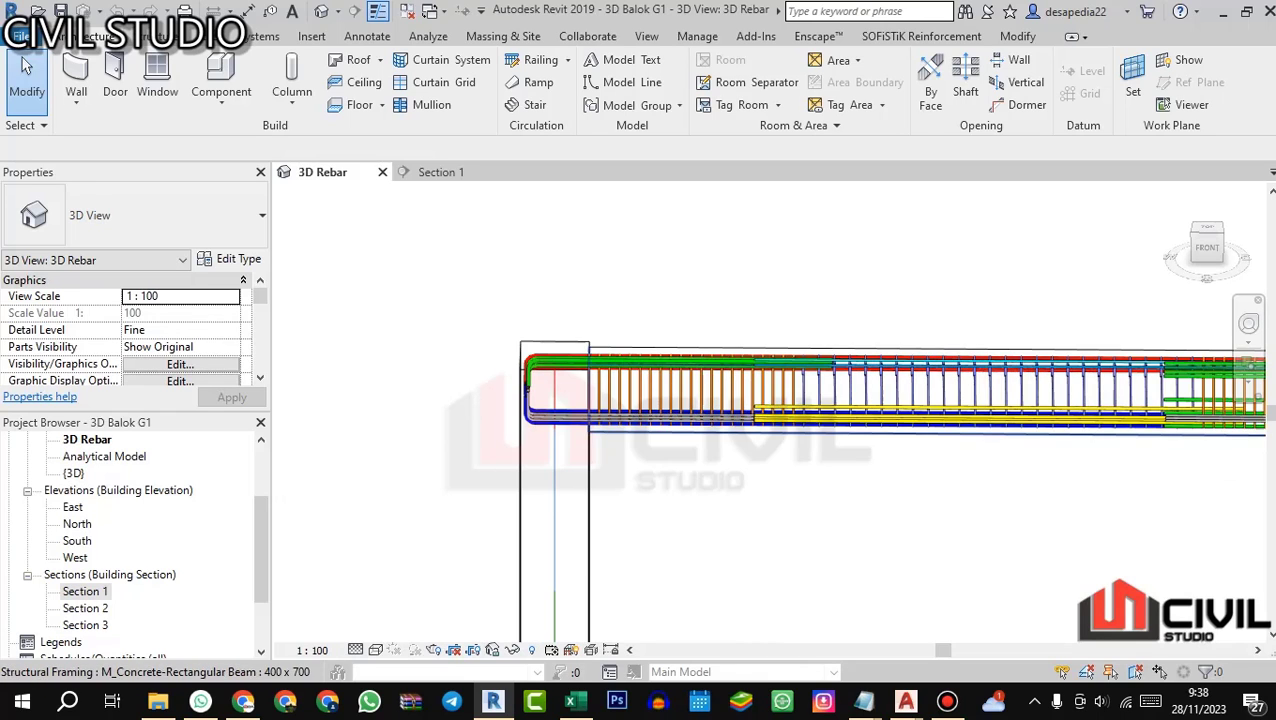
{"action": "left_click_drag", "start_coordinate": [722, 298], "coordinate": [700, 318]}
{"action": "scroll", "coordinate": [700, 318], "scroll_direction": "up", "scroll_amount": 2}
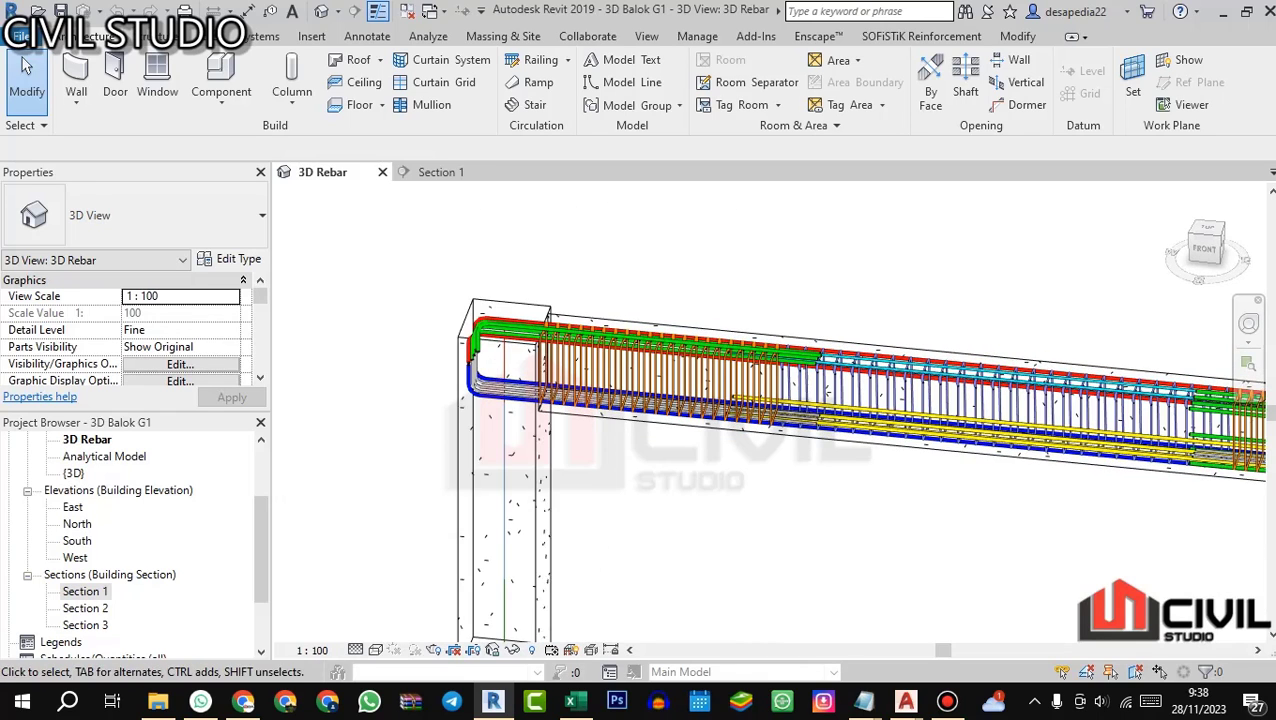
{"action": "left_click_drag", "start_coordinate": [545, 470], "coordinate": [572, 420]}
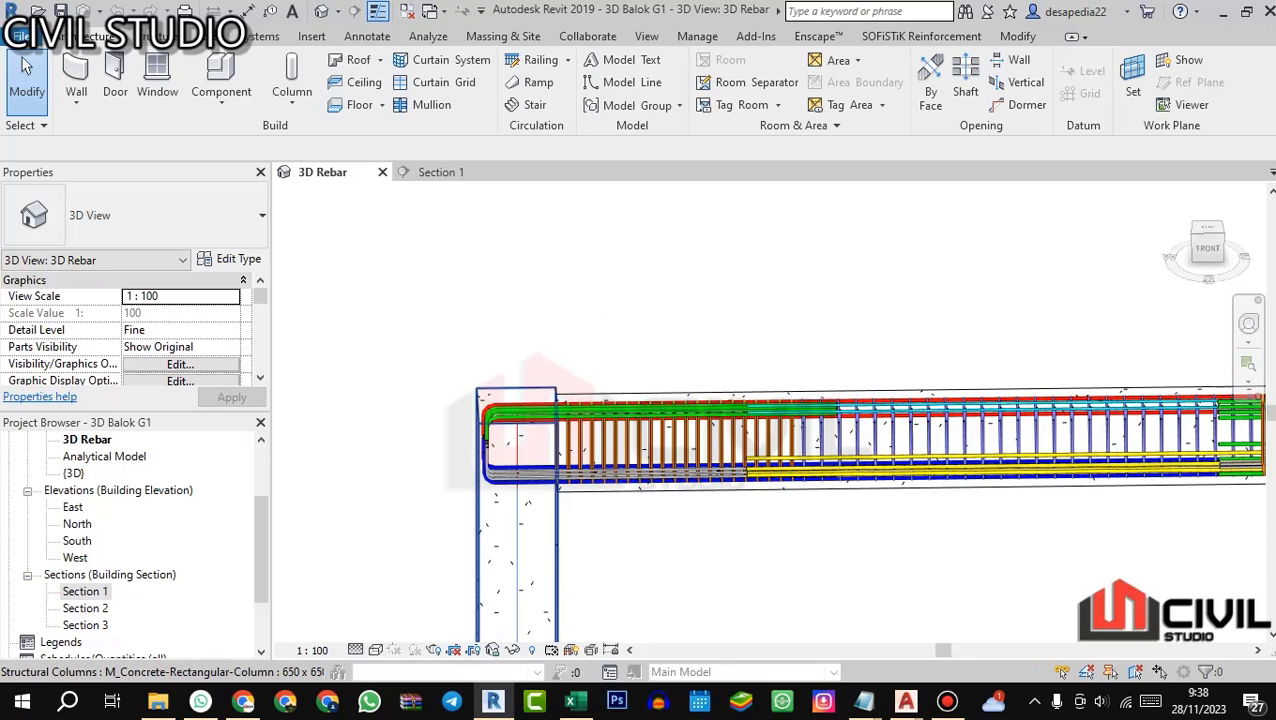
Step: Switch to AutoCAD's 01.STR STANDARD GAMBAR drawing and examine the PEMBERHENTIAN BESI BETON detail for continuous beams
{"action": "left_click", "coordinate": [493, 701]}
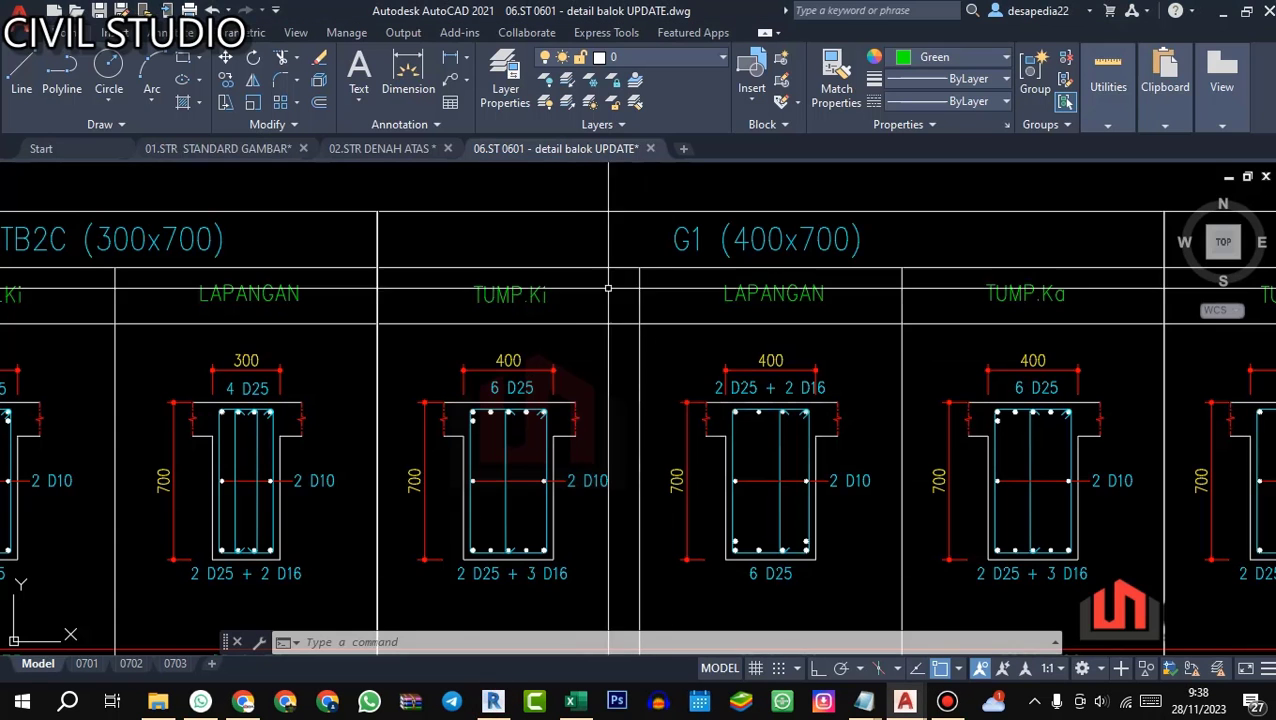
{"action": "left_click", "coordinate": [230, 148]}
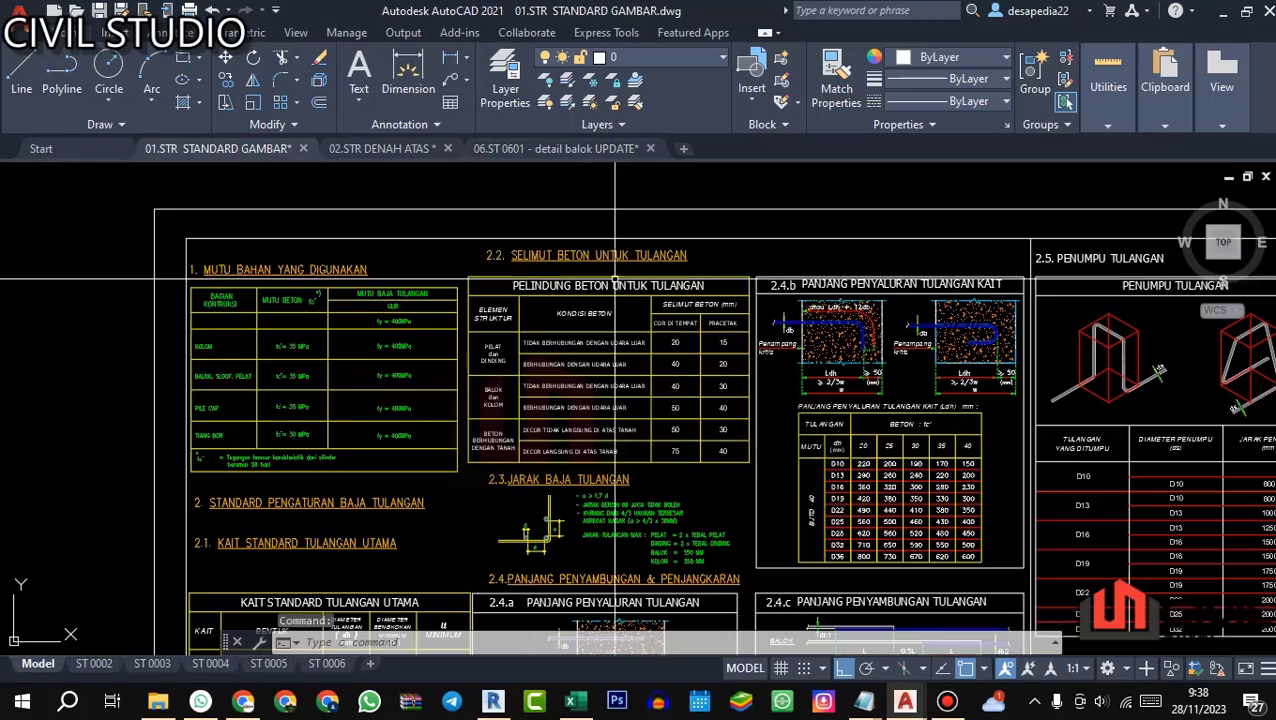
{"action": "scroll", "coordinate": [632, 357], "scroll_direction": "down", "scroll_amount": 4}
{"action": "scroll", "coordinate": [640, 352], "scroll_direction": "up", "scroll_amount": 6}
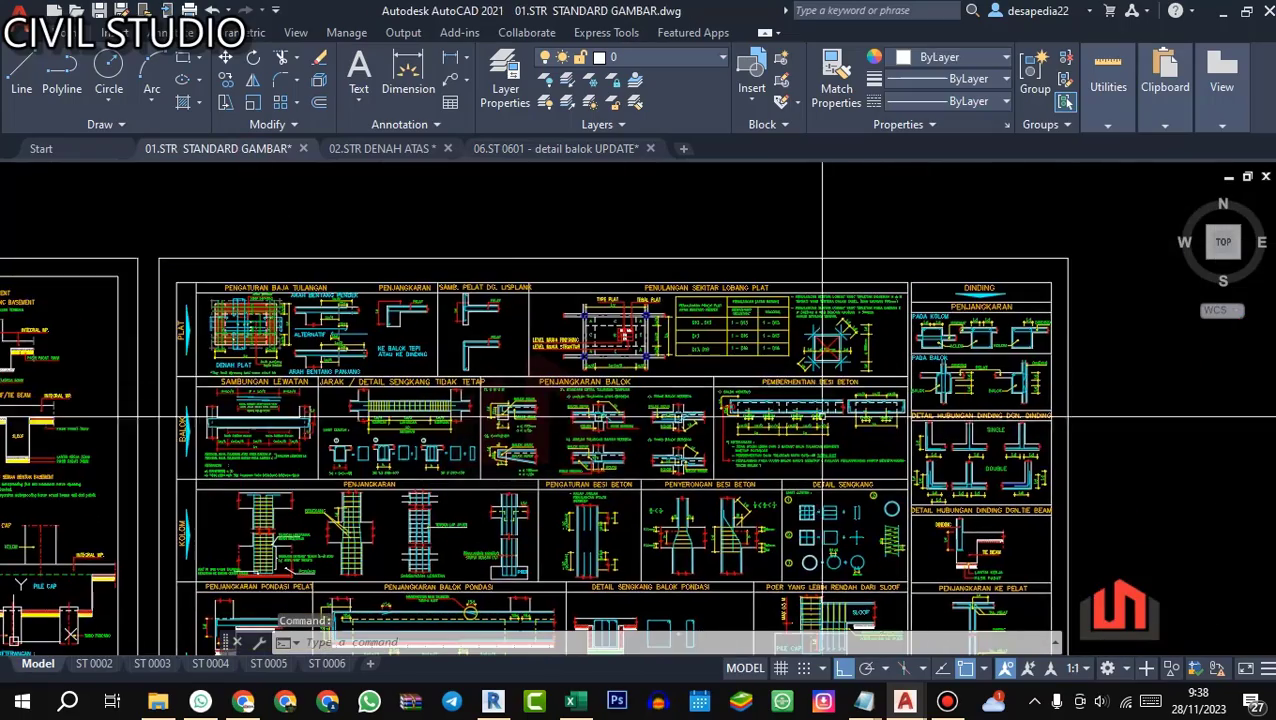
{"action": "scroll", "coordinate": [893, 410], "scroll_direction": "up", "scroll_amount": 4}
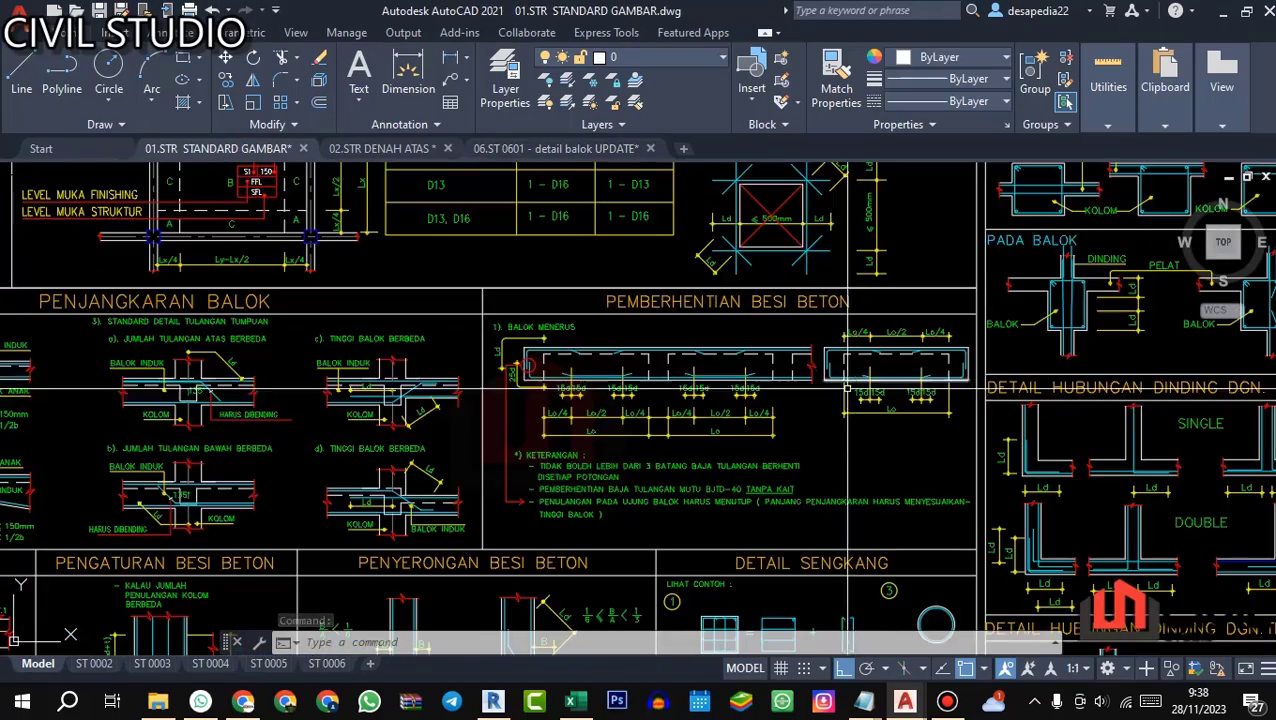
Step: Examine the Lo/4 and Lo/2 zones and 15d overlaps of the single-span beam in the PEMBERHENTIAN BESI BETON detail
{"action": "scroll", "coordinate": [841, 408], "scroll_direction": "up", "scroll_amount": 2}
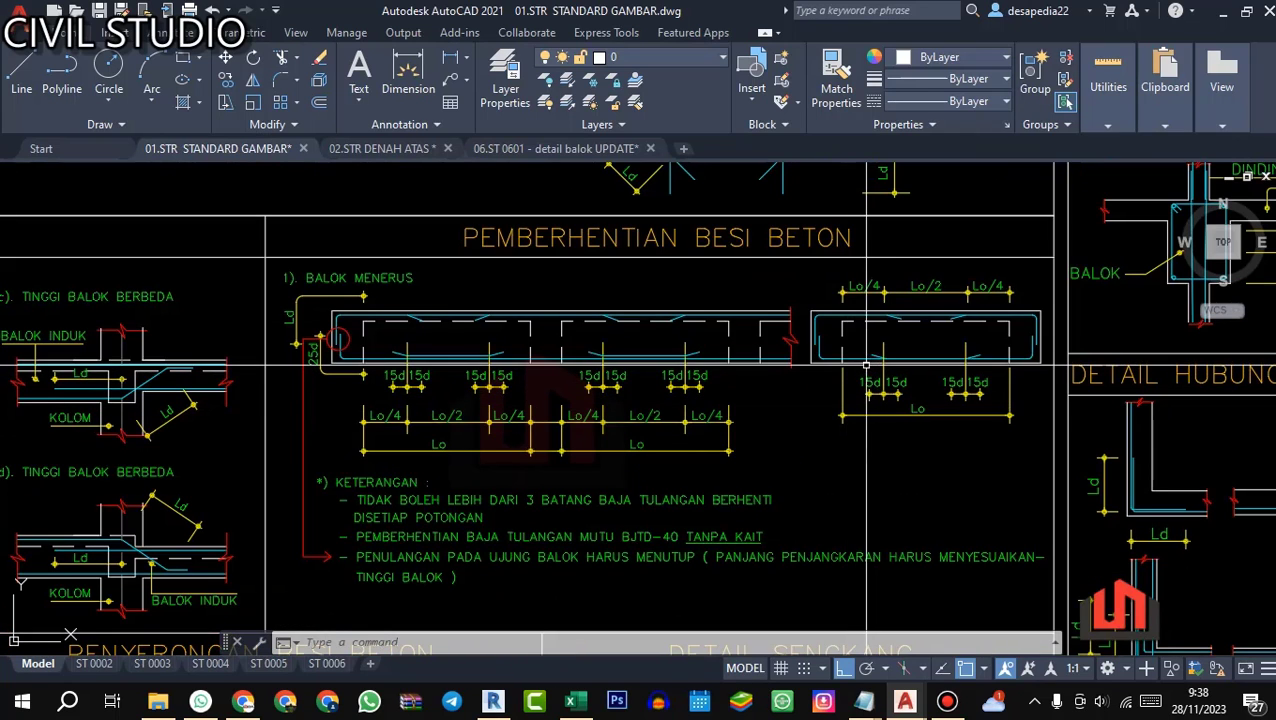
{"action": "scroll", "coordinate": [881, 375], "scroll_direction": "up", "scroll_amount": 5}
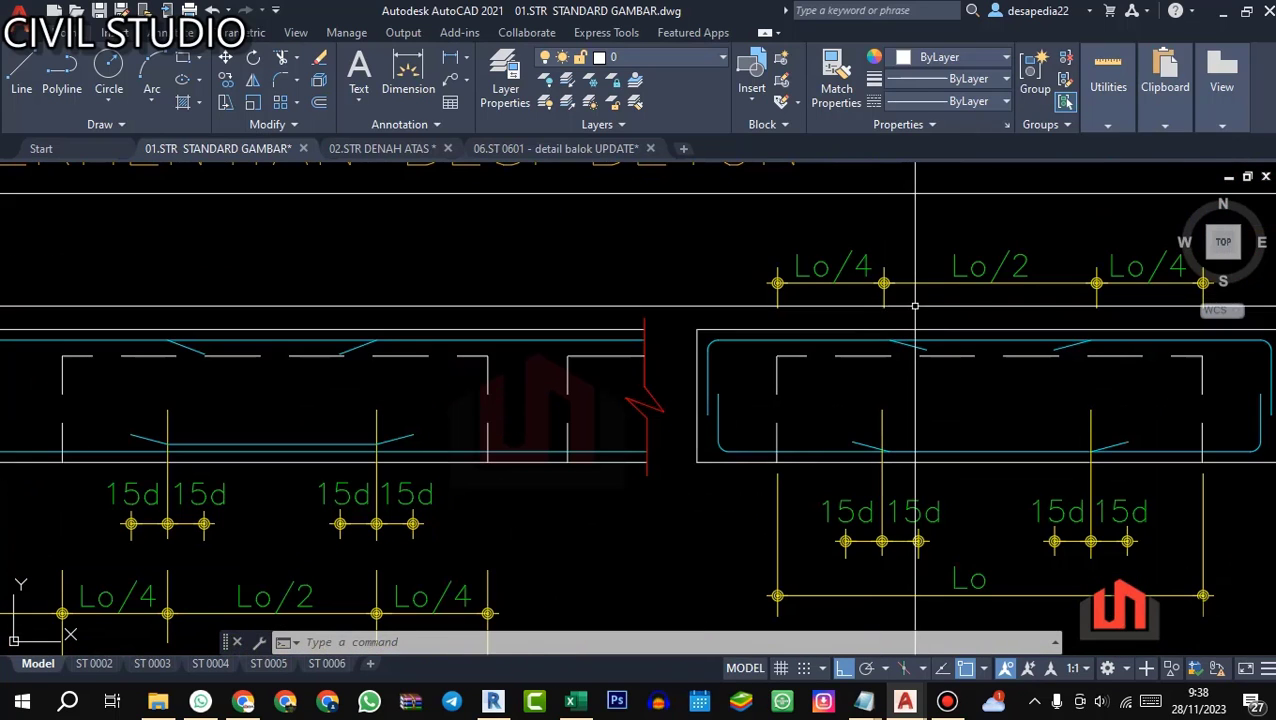
{"action": "scroll", "coordinate": [810, 355], "scroll_direction": "down", "scroll_amount": 3}
{"action": "scroll", "coordinate": [749, 324], "scroll_direction": "up", "scroll_amount": 2}
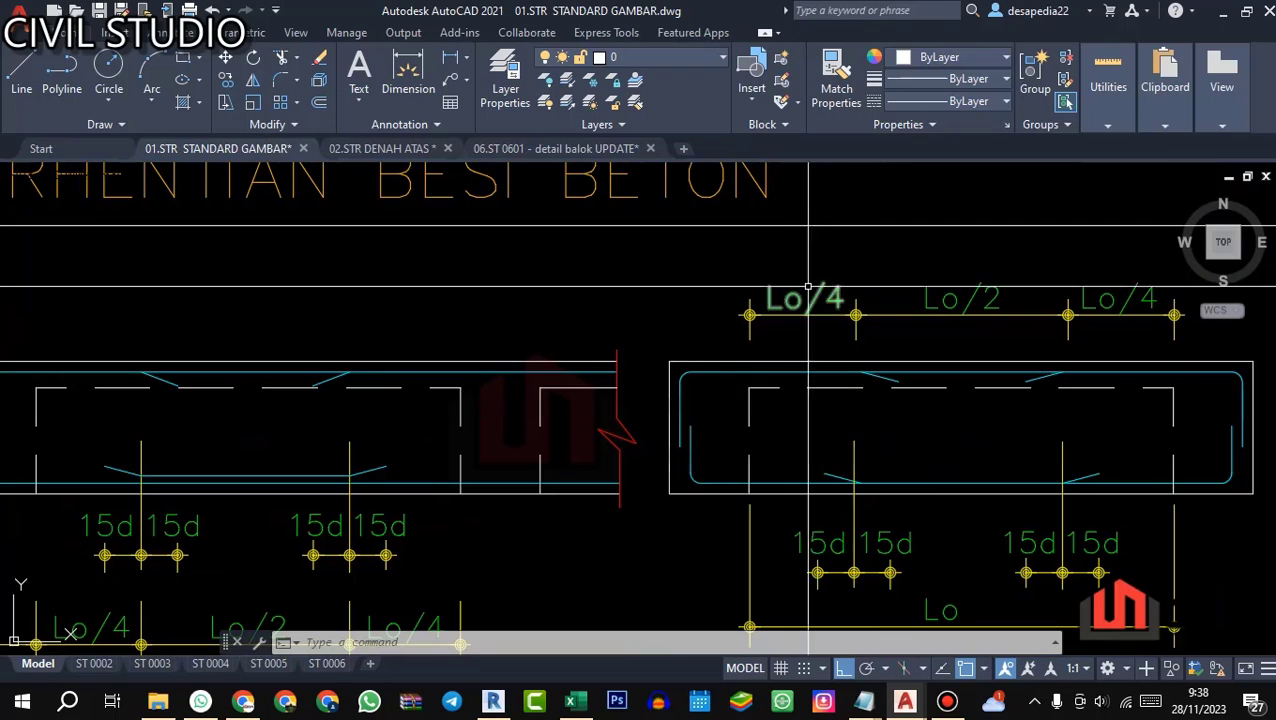
{"action": "left_click_drag", "start_coordinate": [874, 500], "coordinate": [804, 433]}
{"action": "scroll", "coordinate": [823, 443], "scroll_direction": "up", "scroll_amount": 2}
{"action": "scroll", "coordinate": [838, 416], "scroll_direction": "down", "scroll_amount": 4}
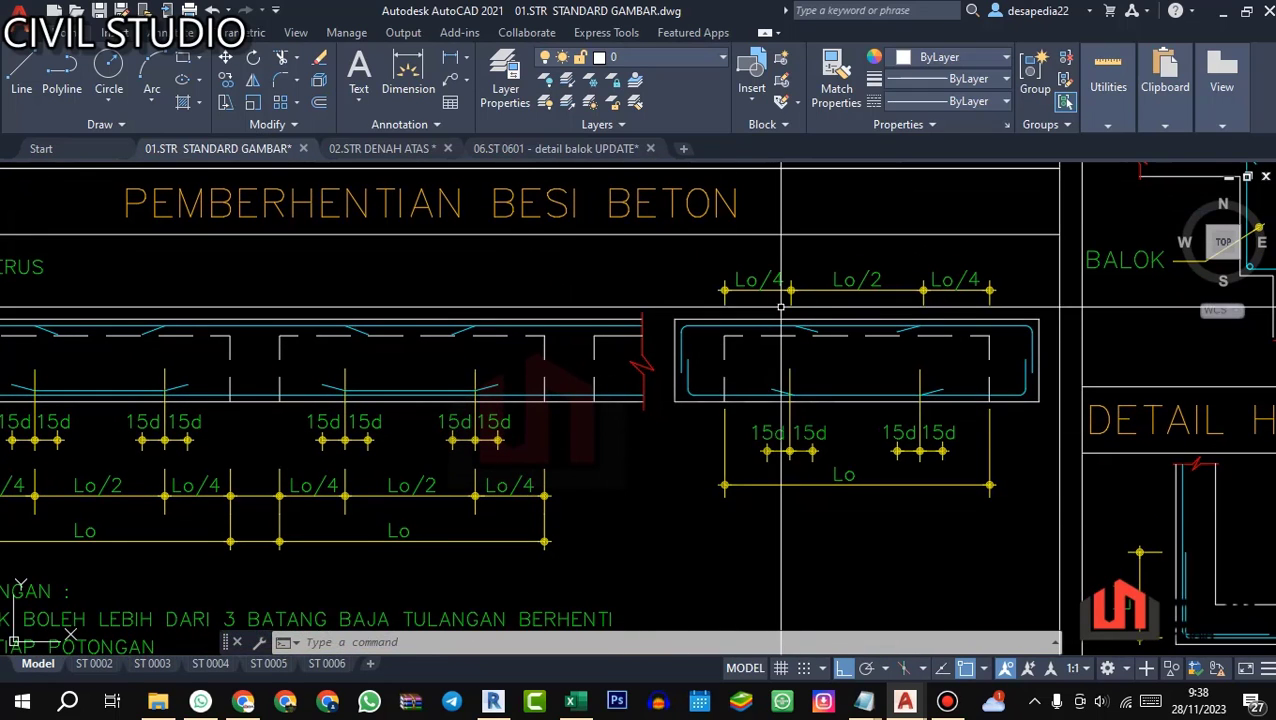
{"action": "scroll", "coordinate": [801, 395], "scroll_direction": "down", "scroll_amount": 4}
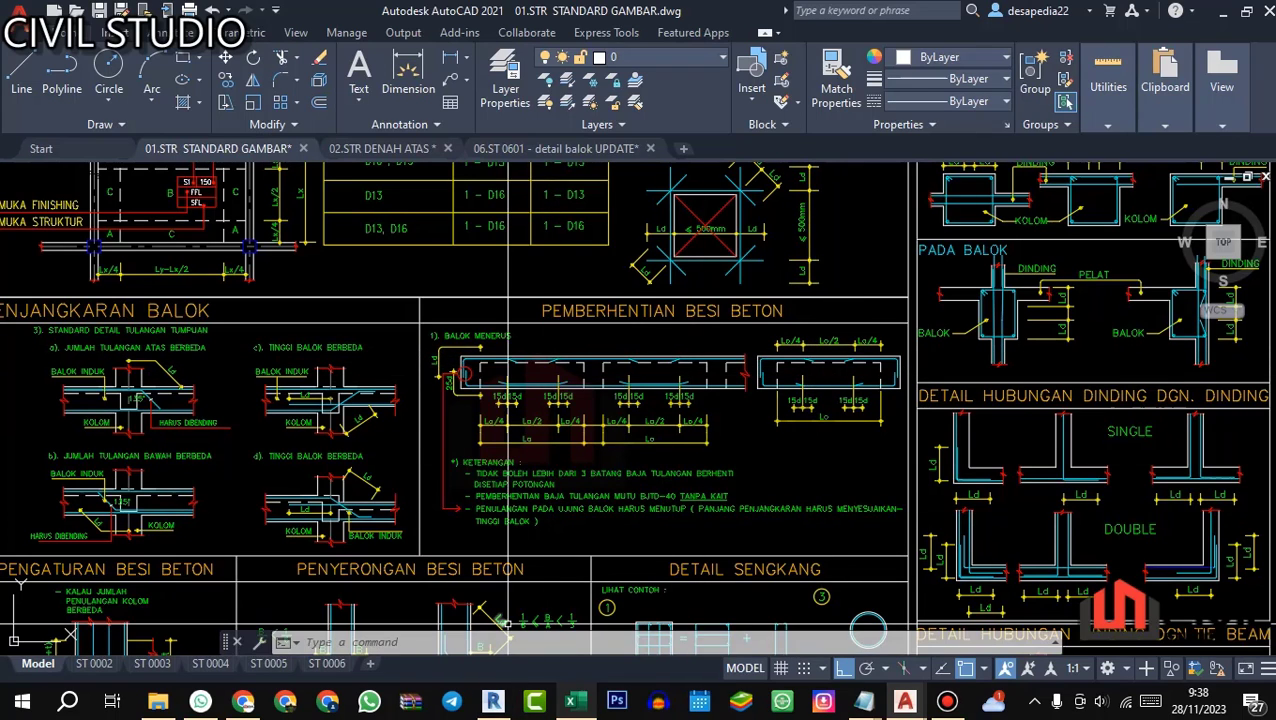
Step: Switch to Revit and open the Section 1 view to check G1's support and midspan zones between grids D and E
{"action": "left_click", "coordinate": [571, 701]}
{"action": "left_click", "coordinate": [493, 701]}
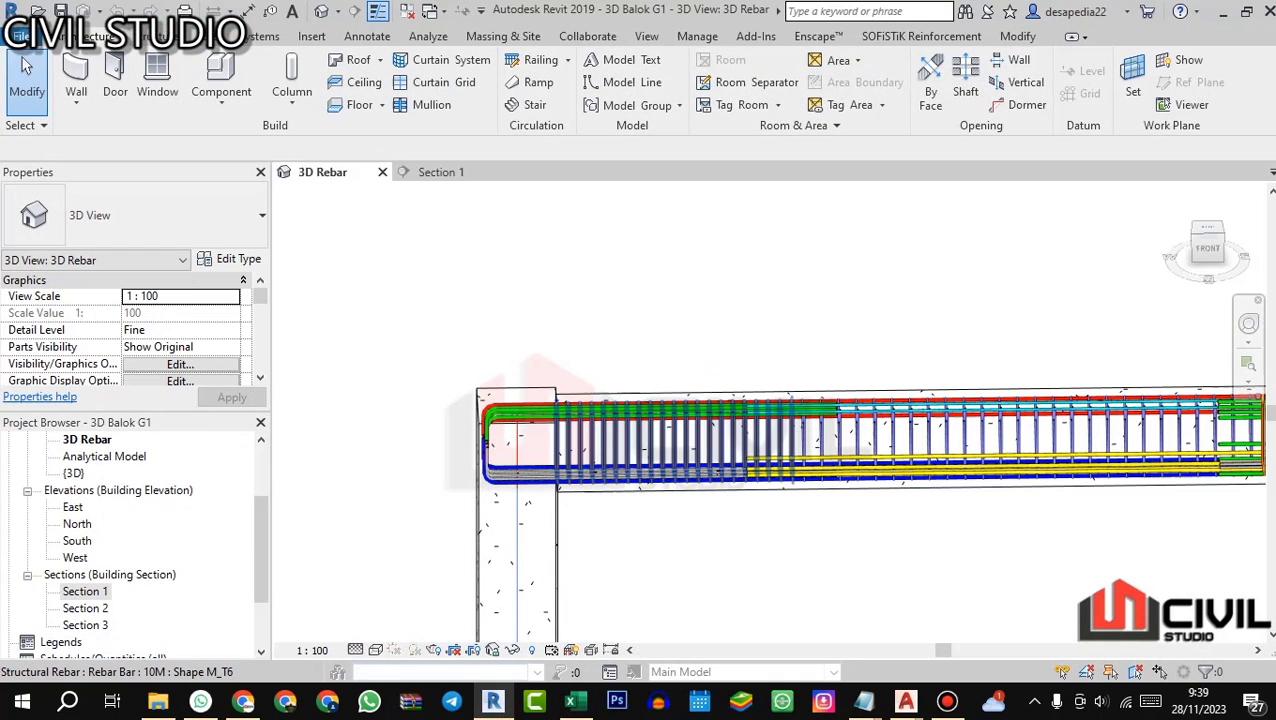
{"action": "left_click", "coordinate": [437, 174]}
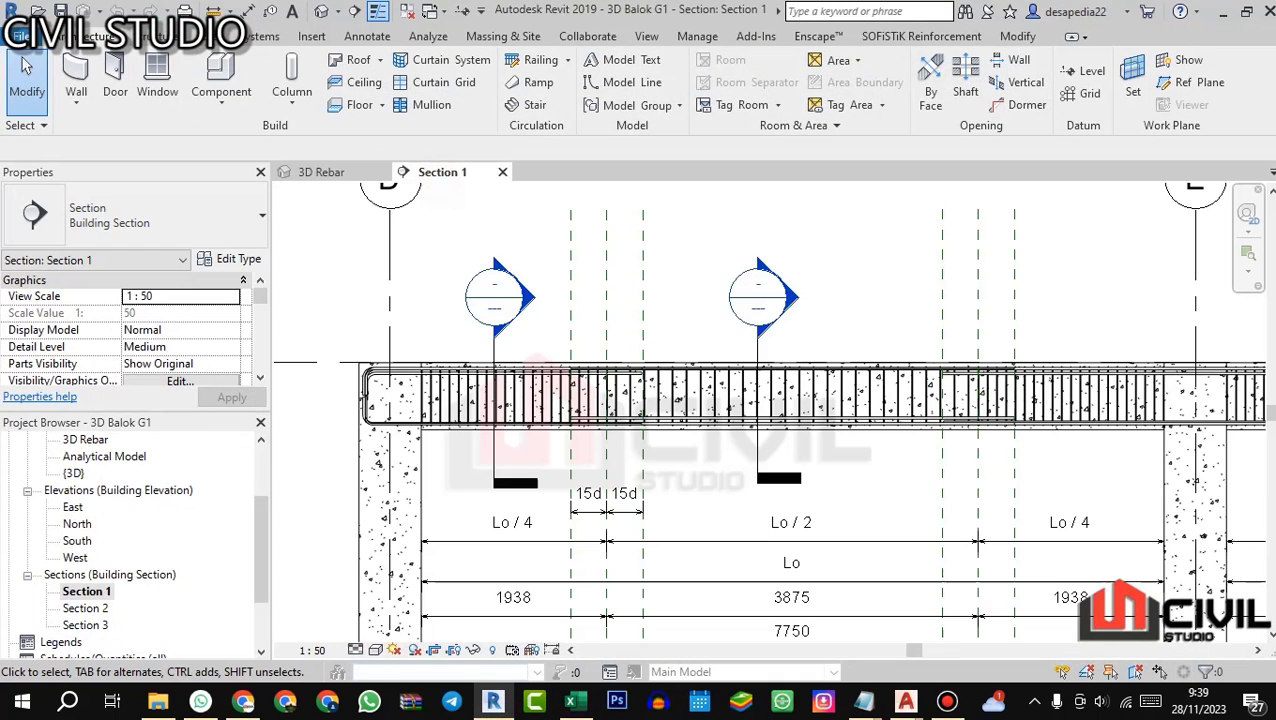
Step: Switch to AutoCAD's 06.ST 0601 - detail balok UPDATE drawing and compare the top bars of G1's TUMP.Ki, LAPANGAN and TUMP.Ka sections
{"action": "mouse_move", "coordinate": [904, 701]}
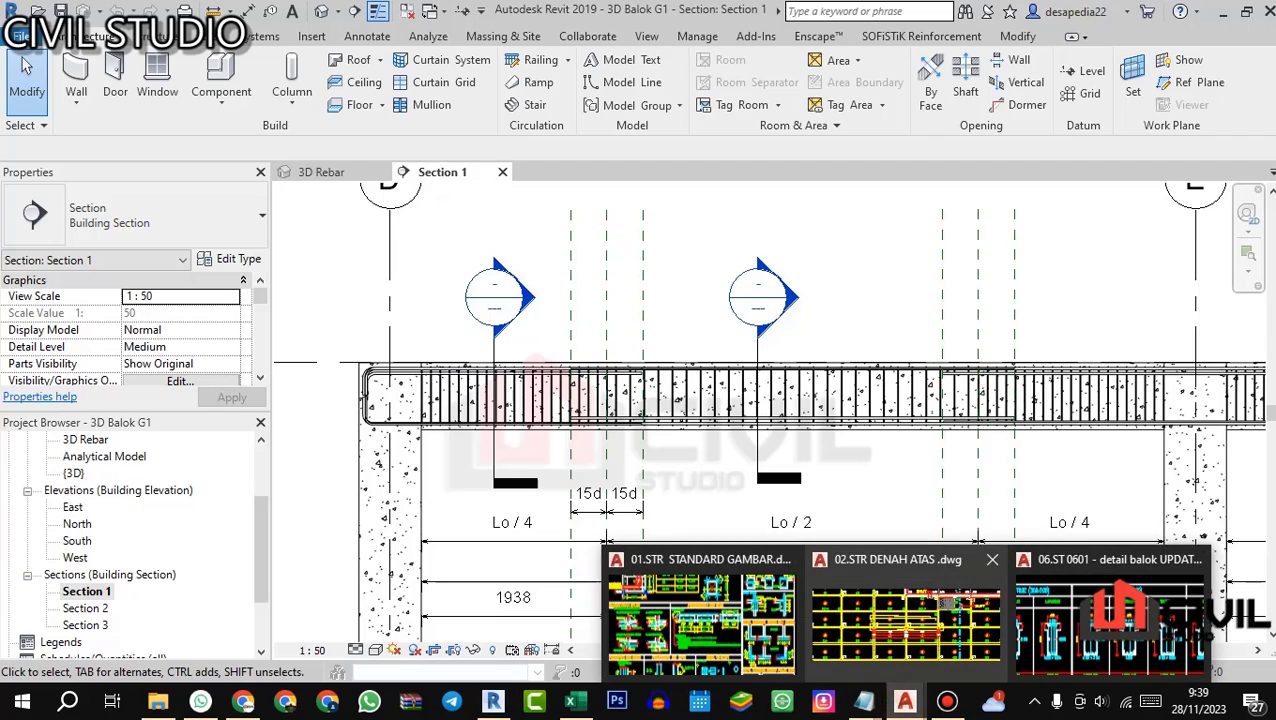
{"action": "left_click", "coordinate": [1097, 632]}
{"action": "mouse_move", "coordinate": [812, 405]}
{"action": "left_mouse_down"}
{"action": "mouse_move", "coordinate": [656, 401]}
{"action": "mouse_move", "coordinate": [763, 413]}
{"action": "mouse_move", "coordinate": [701, 382]}
{"action": "left_mouse_up"}
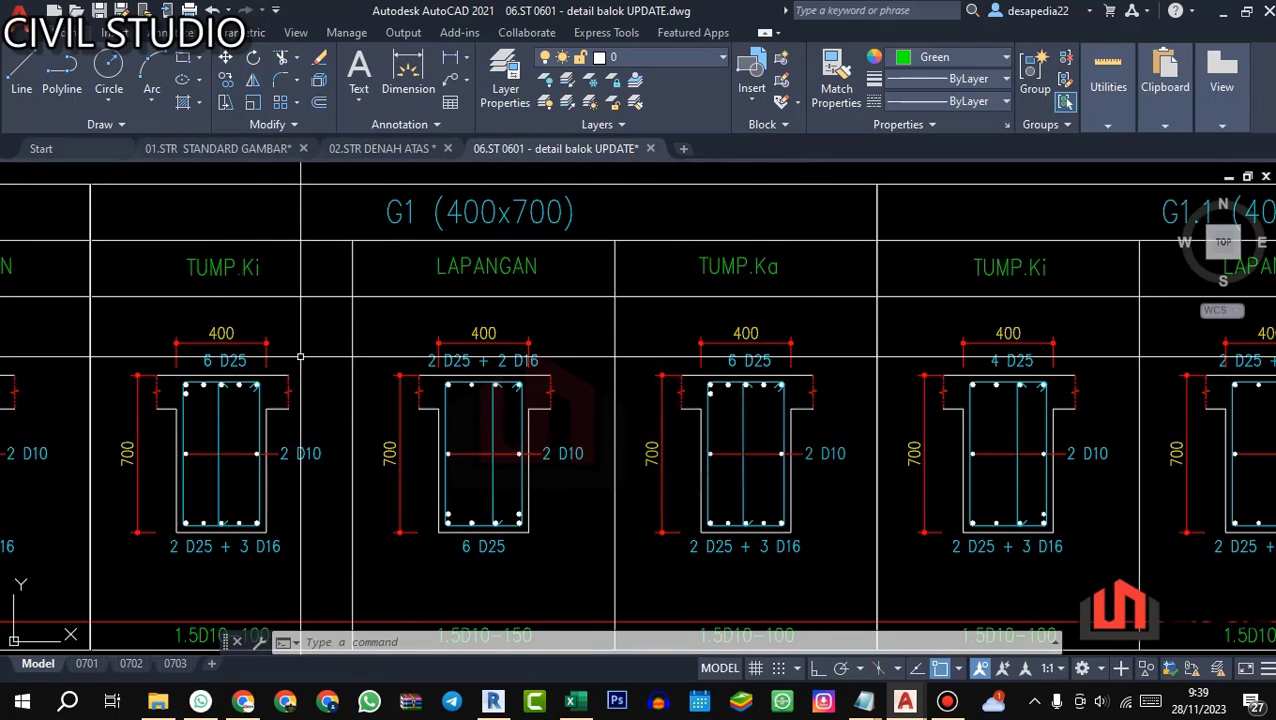
{"action": "scroll", "coordinate": [460, 325], "scroll_direction": "up", "scroll_amount": 2}
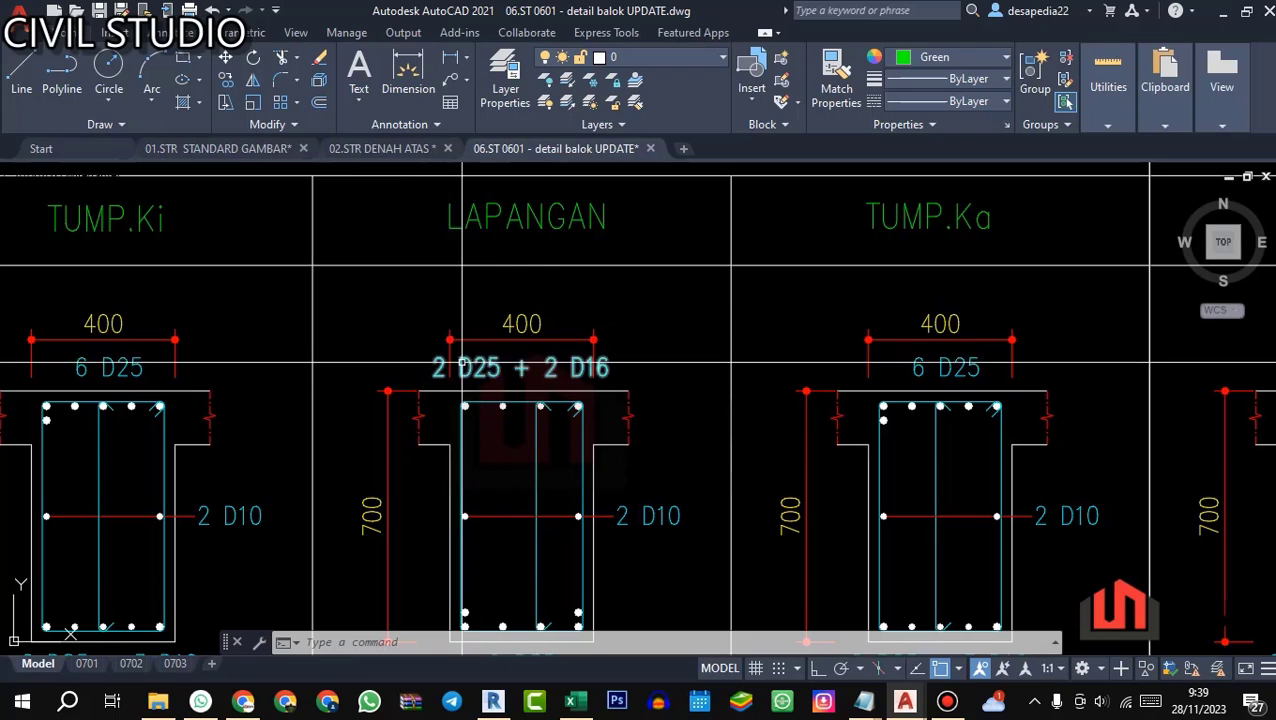
{"action": "scroll", "coordinate": [456, 342], "scroll_direction": "down", "scroll_amount": 2}
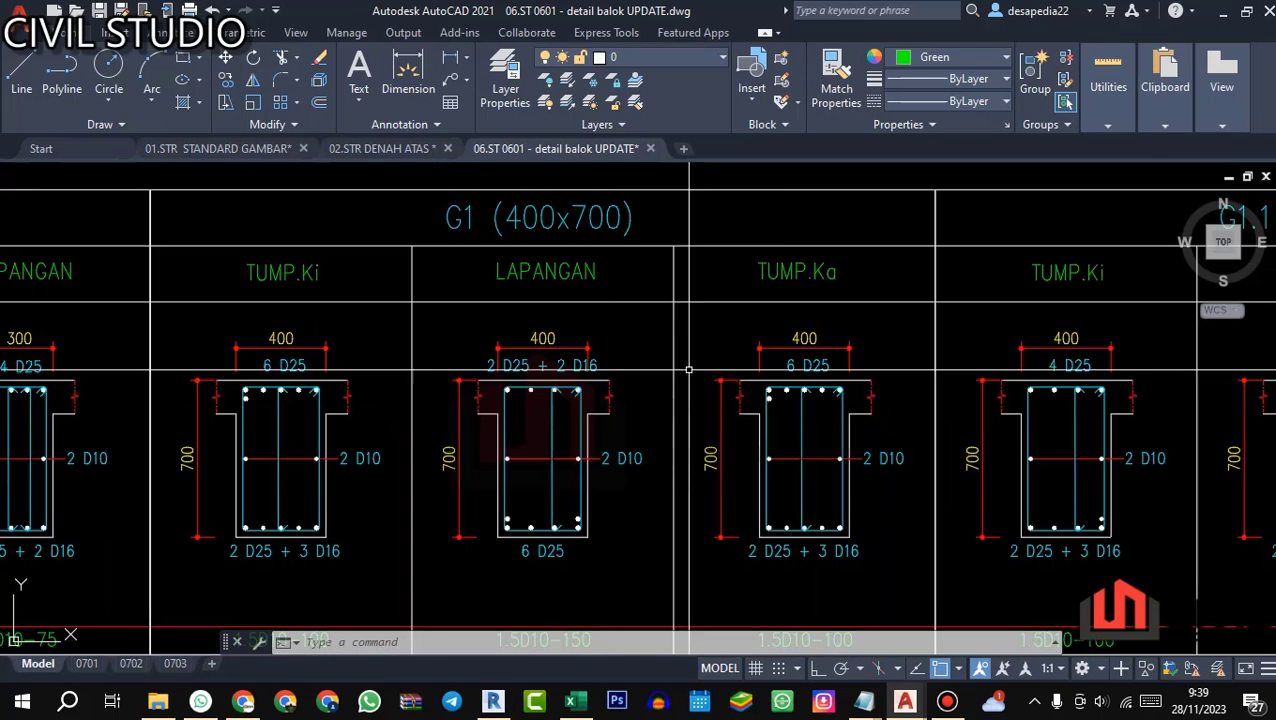
{"action": "scroll", "coordinate": [803, 362], "scroll_direction": "up", "scroll_amount": 2}
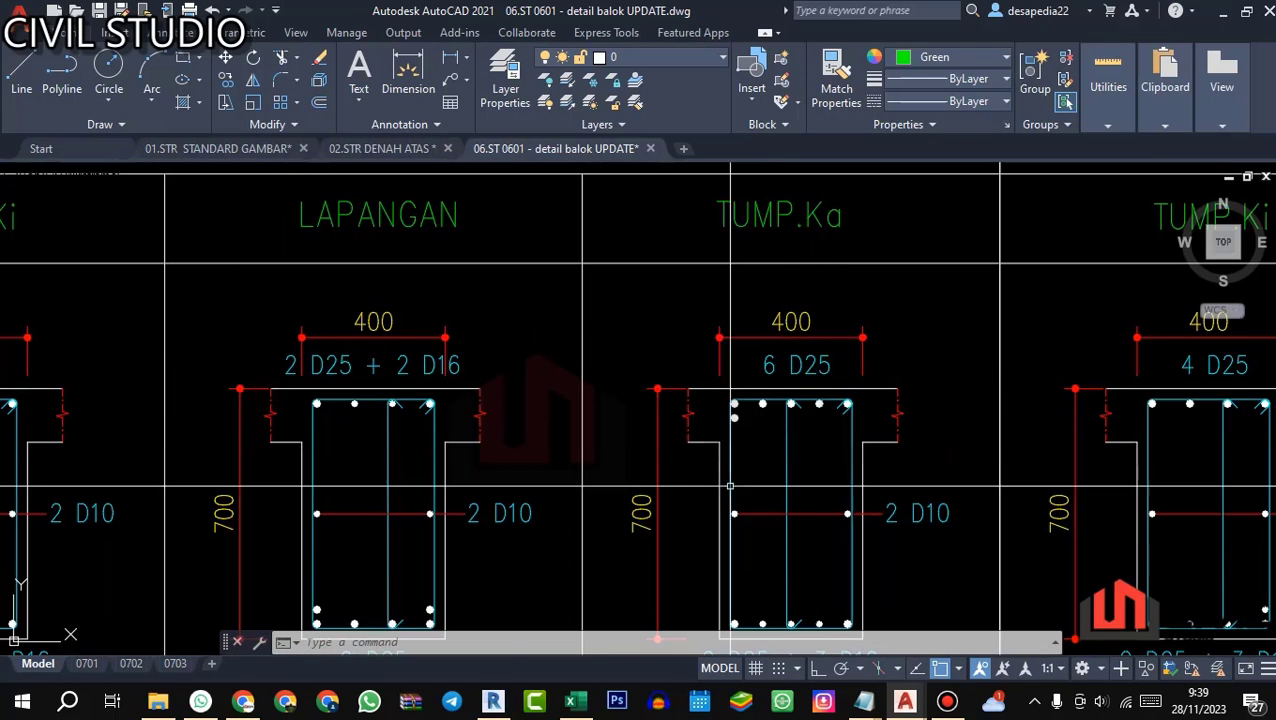
{"action": "scroll", "coordinate": [751, 395], "scroll_direction": "down", "scroll_amount": 3}
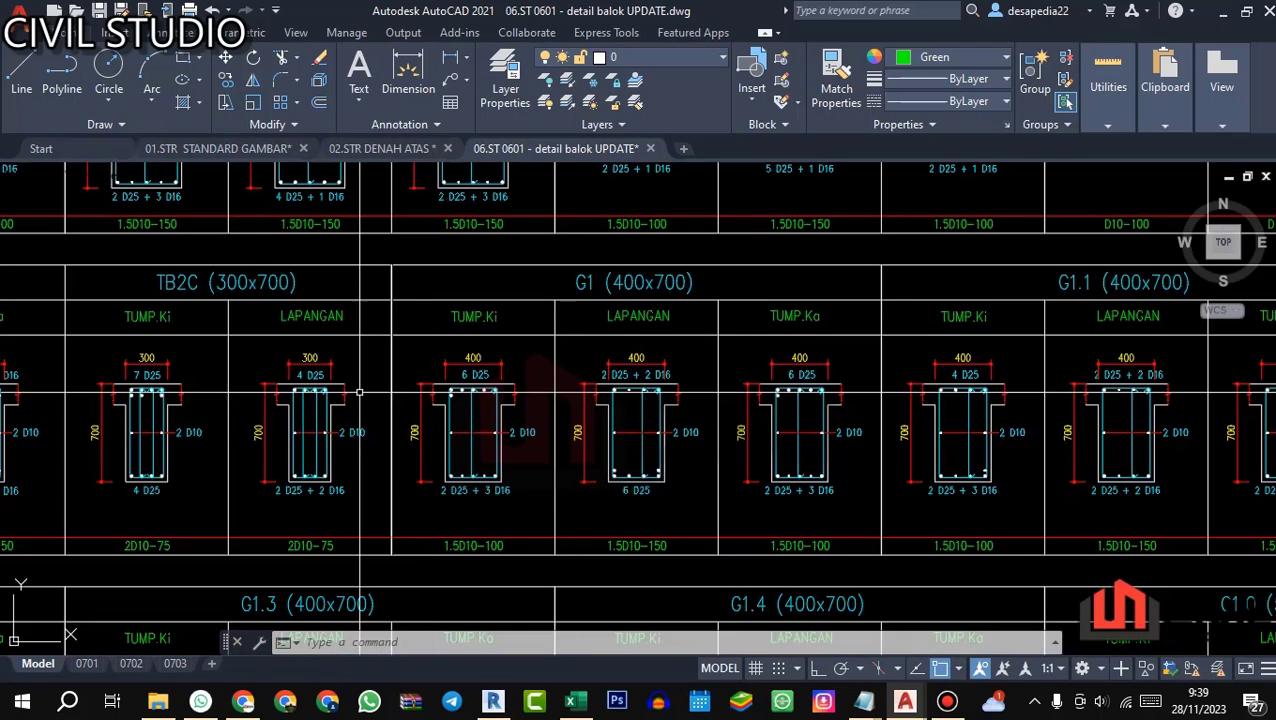
{"action": "scroll", "coordinate": [706, 357], "scroll_direction": "up", "scroll_amount": 2}
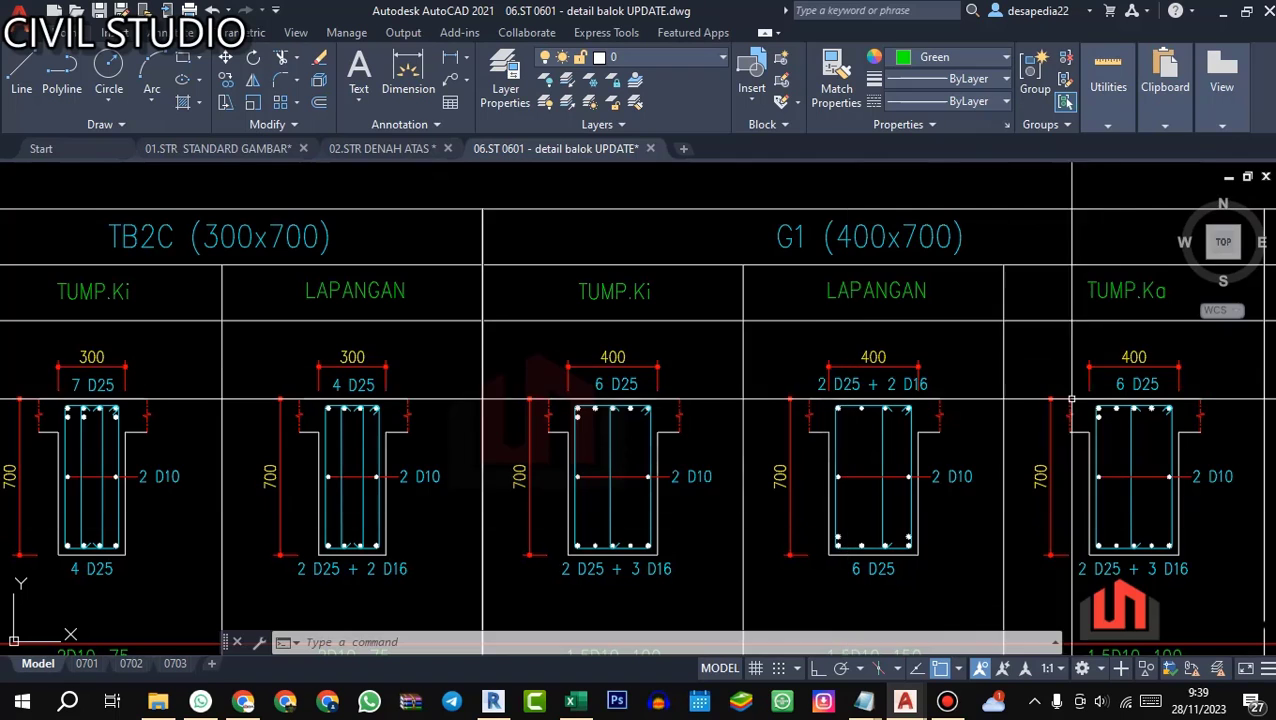
{"action": "left_click_drag", "start_coordinate": [856, 441], "coordinate": [748, 437]}
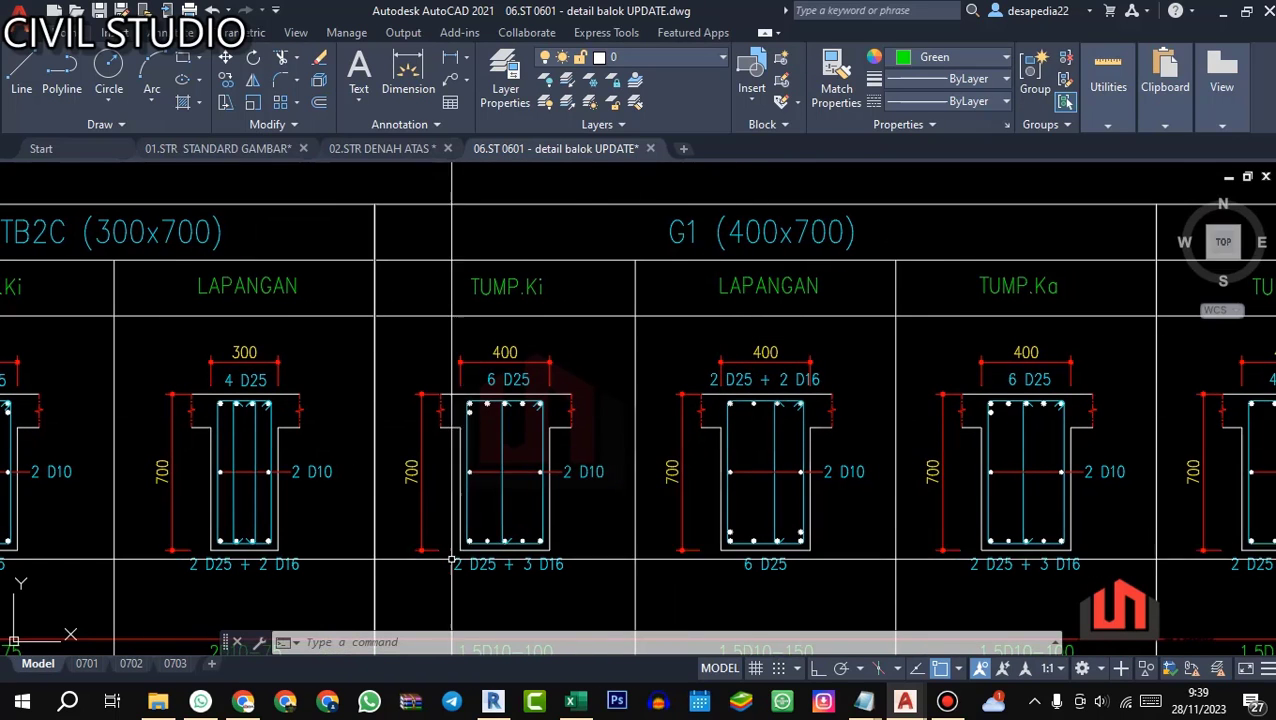
Step: Examine the top-bar callout and bar layout of G1's LAPANGAN section up close
{"action": "scroll", "coordinate": [394, 408], "scroll_direction": "down", "scroll_amount": 3}
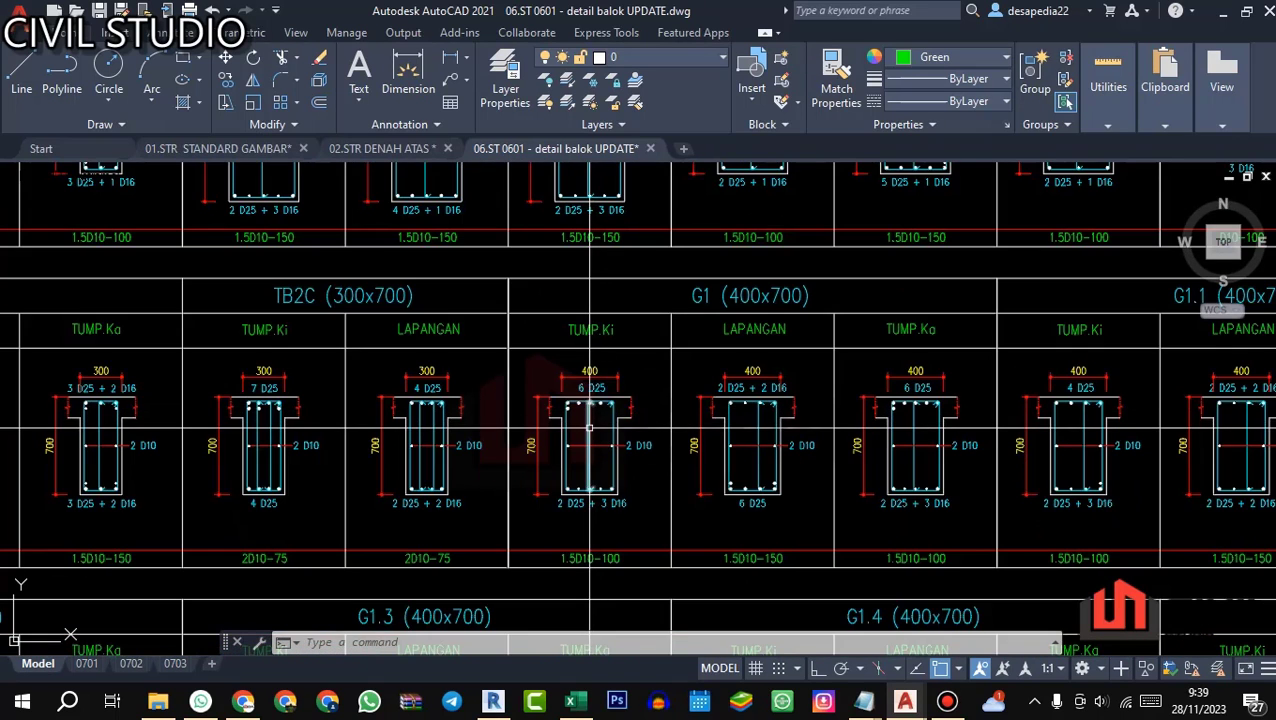
{"action": "scroll", "coordinate": [763, 374], "scroll_direction": "up", "scroll_amount": 3}
{"action": "scroll", "coordinate": [763, 374], "scroll_direction": "down", "scroll_amount": 1}
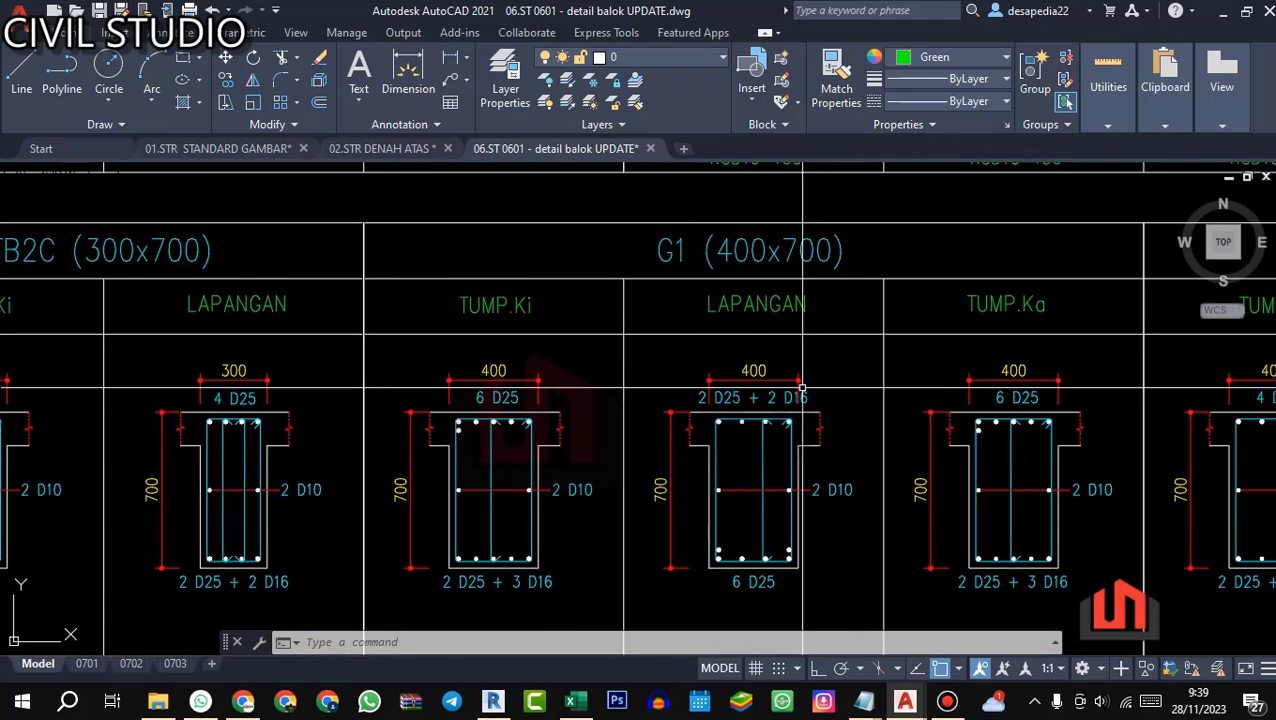
{"action": "scroll", "coordinate": [634, 338], "scroll_direction": "up", "scroll_amount": 1}
{"action": "scroll", "coordinate": [643, 419], "scroll_direction": "up", "scroll_amount": 2}
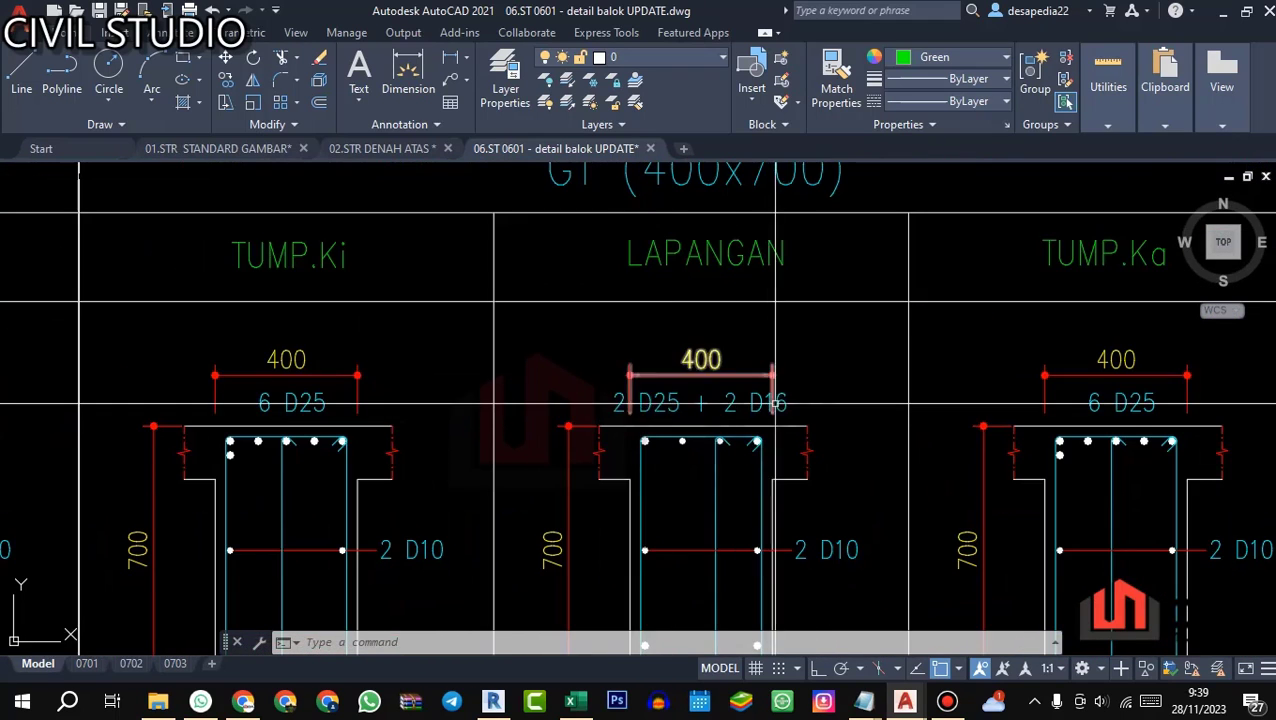
{"action": "scroll", "coordinate": [775, 404], "scroll_direction": "down", "scroll_amount": 1}
{"action": "scroll", "coordinate": [598, 377], "scroll_direction": "up", "scroll_amount": 2}
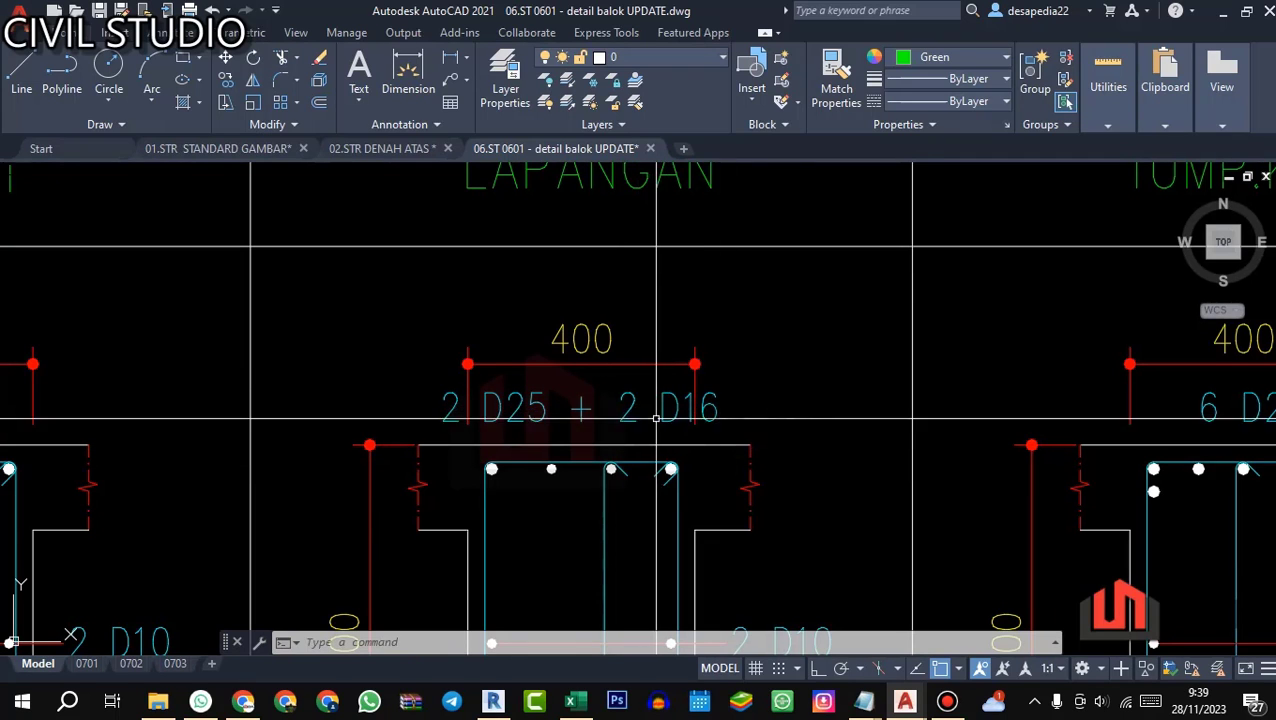
{"action": "scroll", "coordinate": [583, 444], "scroll_direction": "down", "scroll_amount": 2}
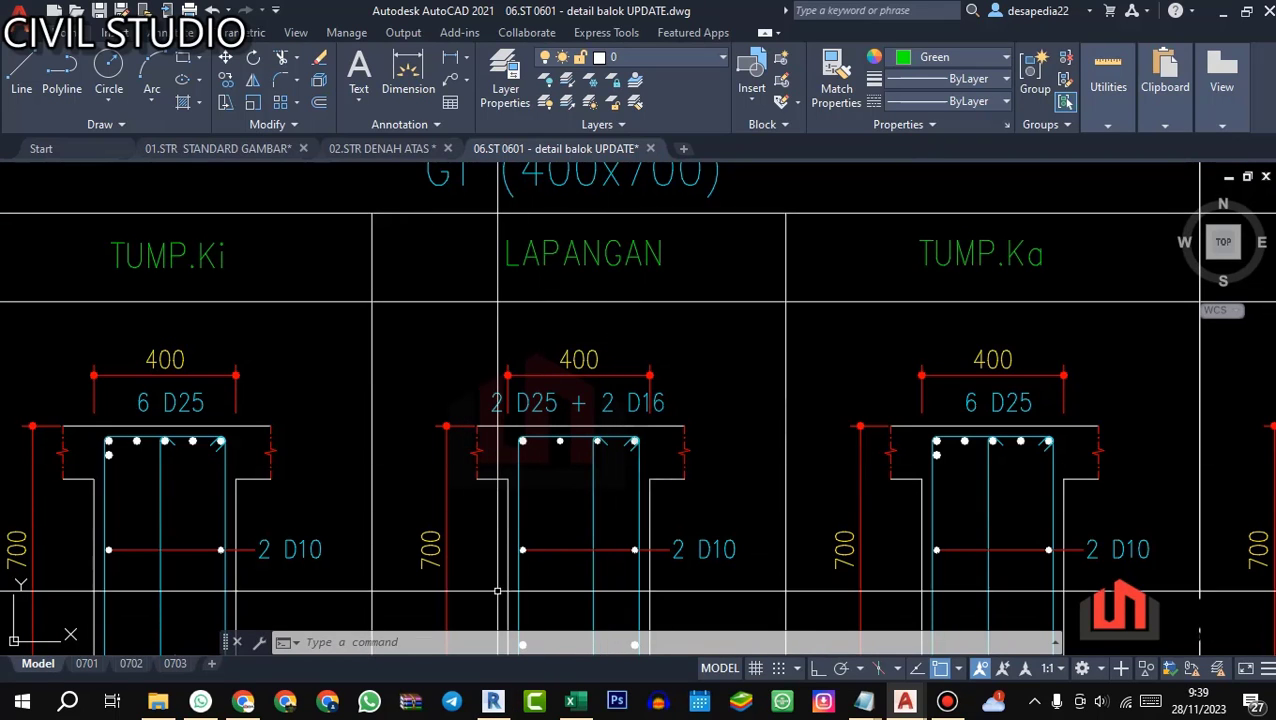
Step: Return to Revit and inspect where the midspan top bars overlap the support top bars, using Section 1 and the 3D Rebar view
{"action": "left_click", "coordinate": [493, 701]}
{"action": "scroll", "coordinate": [569, 345], "scroll_direction": "down", "scroll_amount": 1}
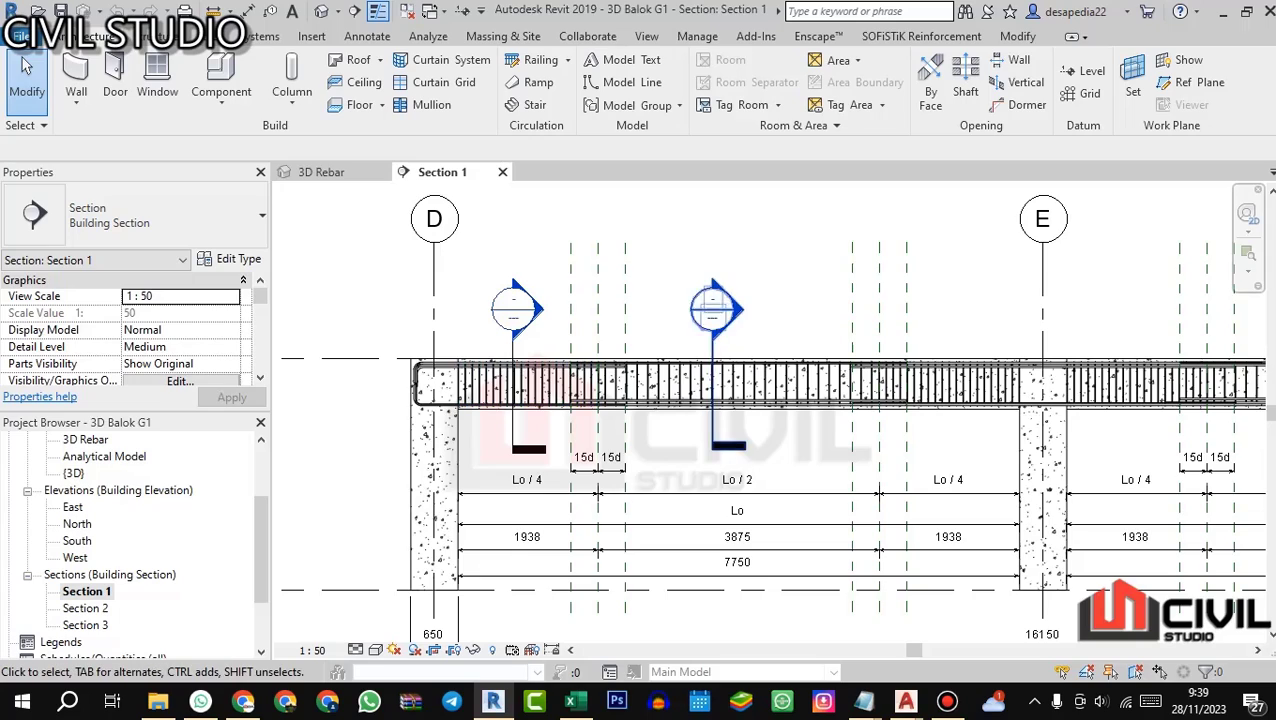
{"action": "scroll", "coordinate": [713, 305], "scroll_direction": "up", "scroll_amount": 2}
{"action": "left_click", "coordinate": [330, 172]}
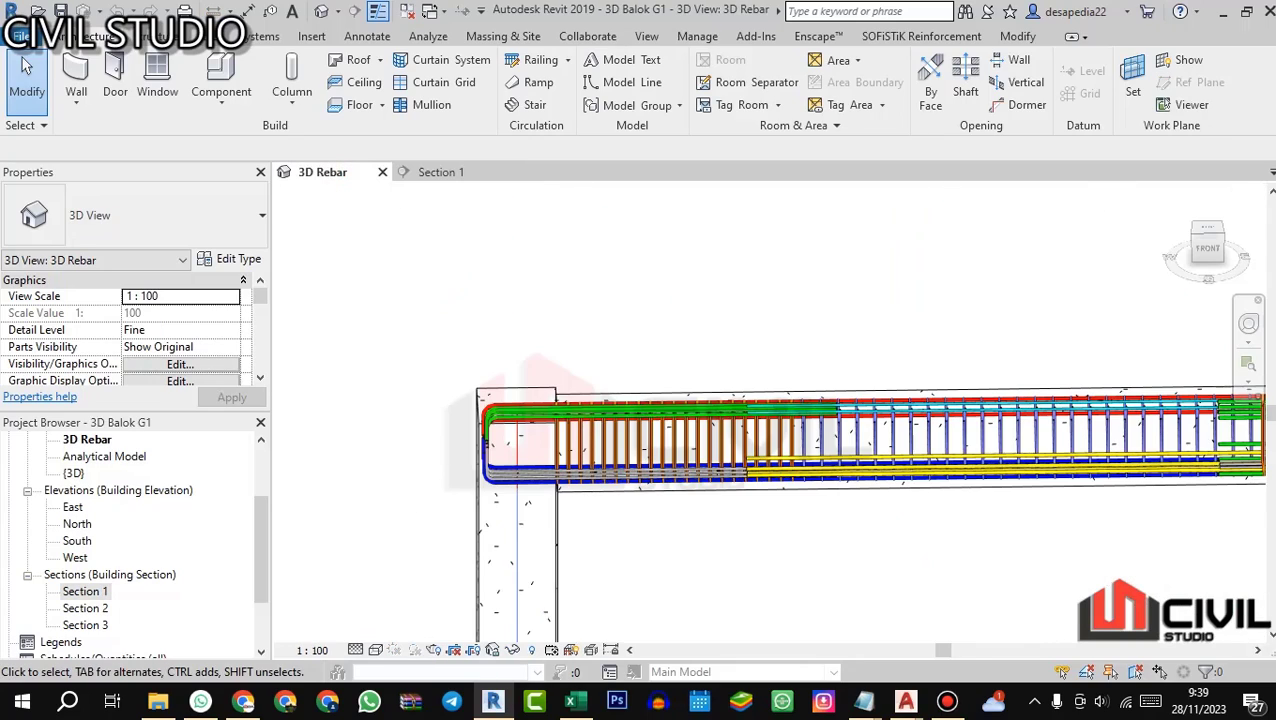
{"action": "scroll", "coordinate": [723, 388], "scroll_direction": "down", "scroll_amount": 1}
{"action": "left_click_drag", "start_coordinate": [723, 388], "coordinate": [680, 430]}
{"action": "scroll", "coordinate": [800, 370], "scroll_direction": "up", "scroll_amount": 3}
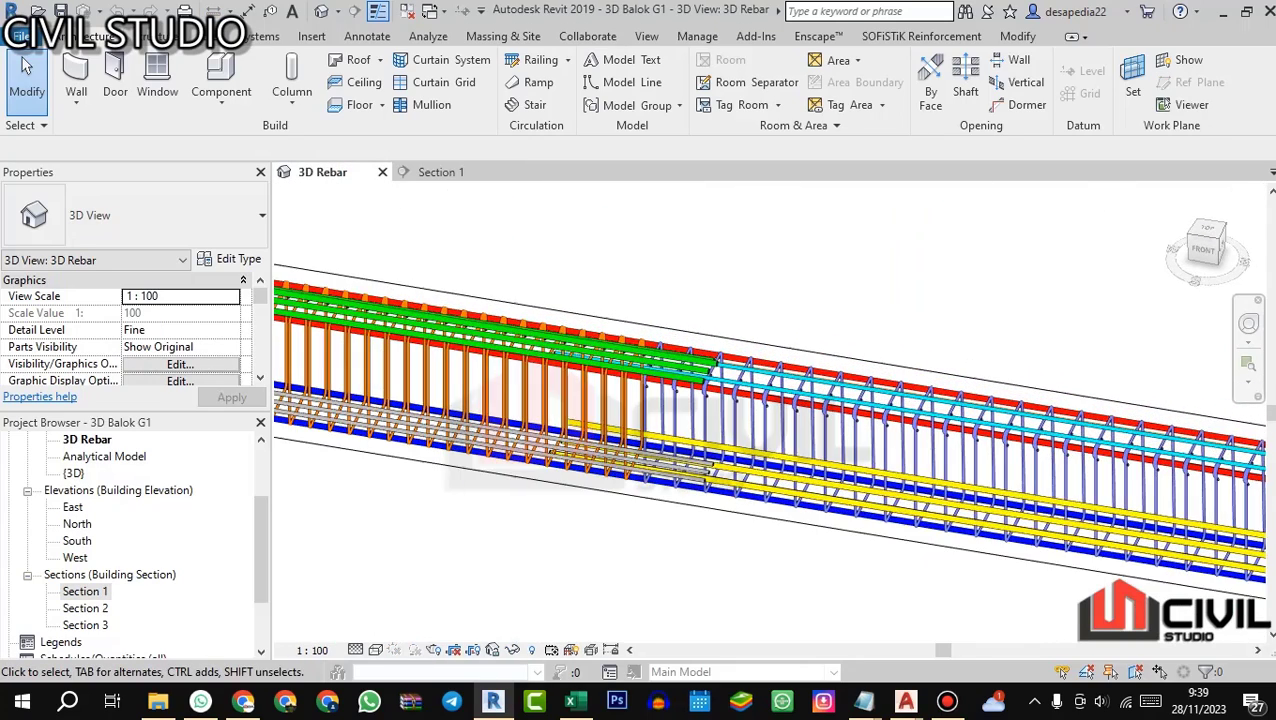
{"action": "scroll", "coordinate": [715, 365], "scroll_direction": "up", "scroll_amount": 5}
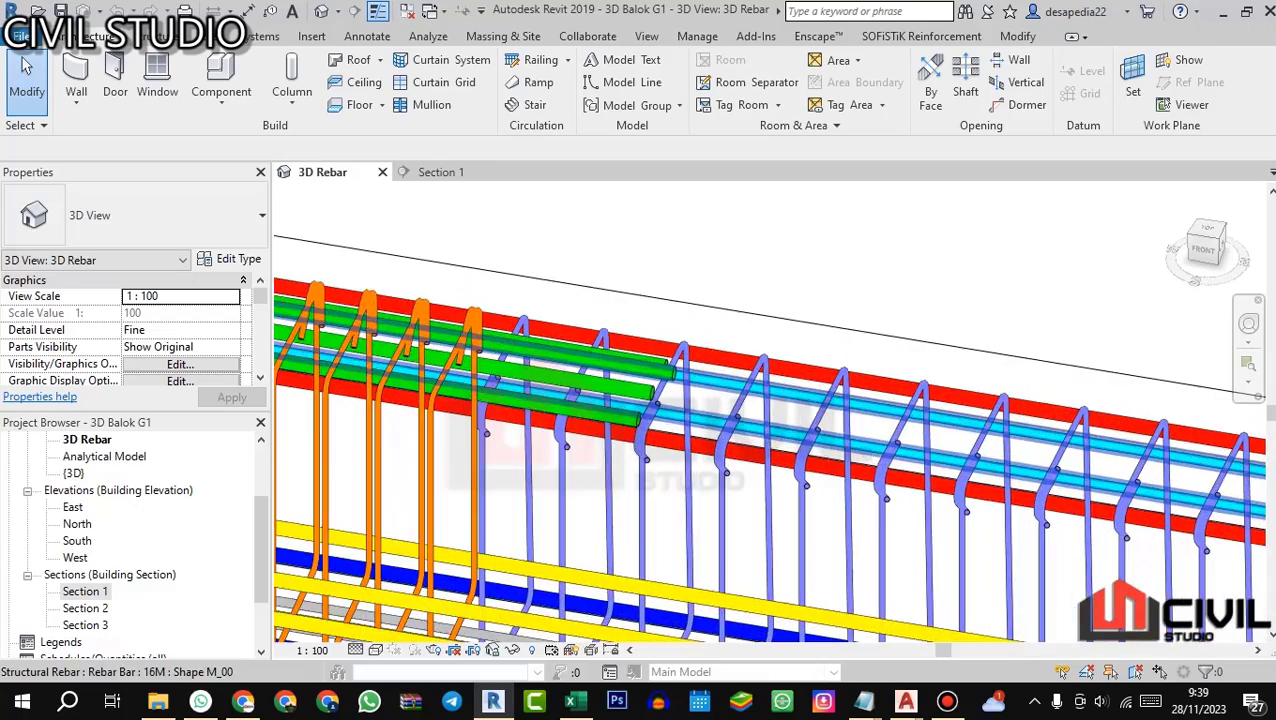
{"action": "scroll", "coordinate": [715, 365], "scroll_direction": "down", "scroll_amount": 3}
{"action": "scroll", "coordinate": [715, 365], "scroll_direction": "up", "scroll_amount": 3}
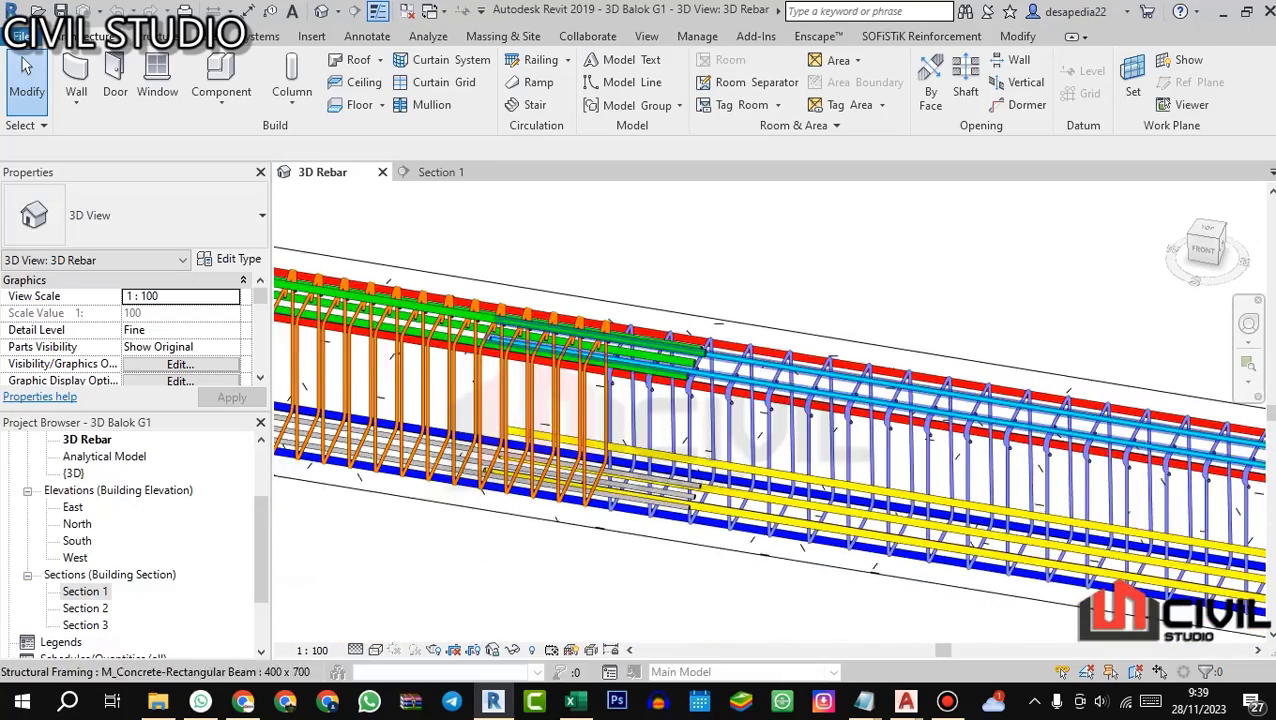
{"action": "scroll", "coordinate": [715, 365], "scroll_direction": "down", "scroll_amount": 1}
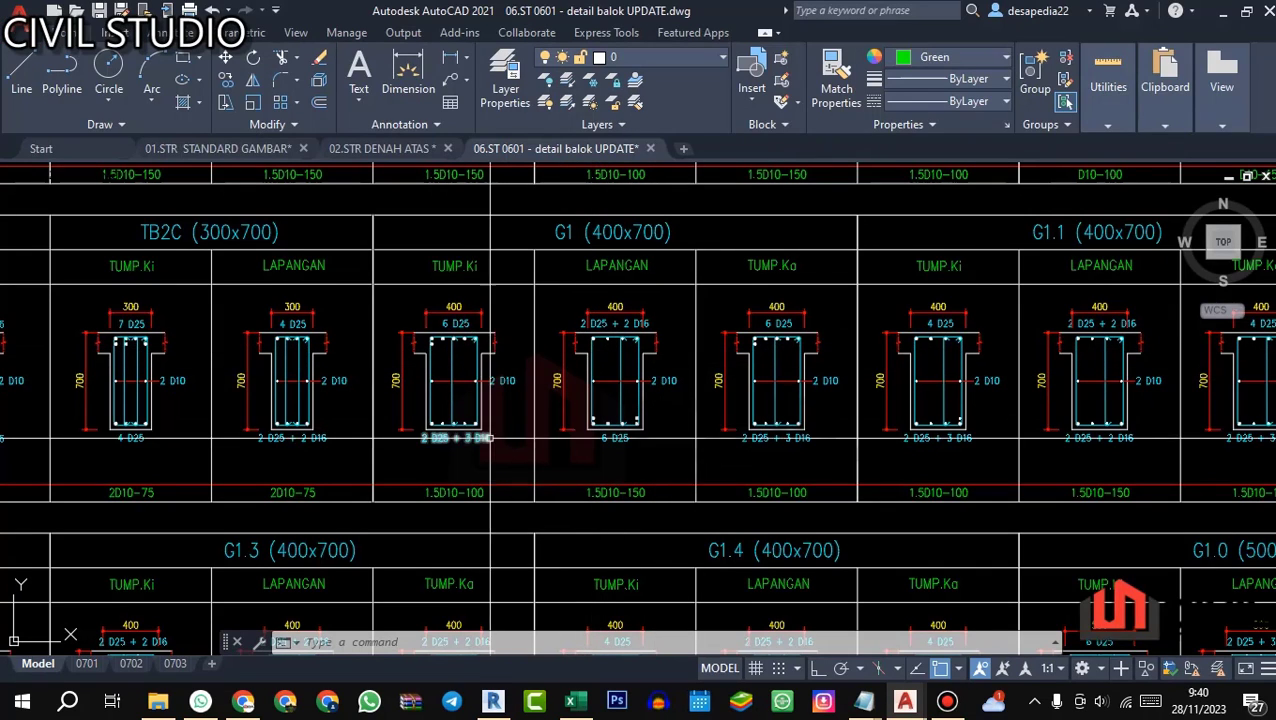
Step: Switch to AutoCAD and examine the bottom-bar callout of G1's TUMP.Ki section
{"action": "scroll", "coordinate": [465, 464], "scroll_direction": "up", "scroll_amount": 2}
{"action": "scroll", "coordinate": [575, 397], "scroll_direction": "down", "scroll_amount": 2}
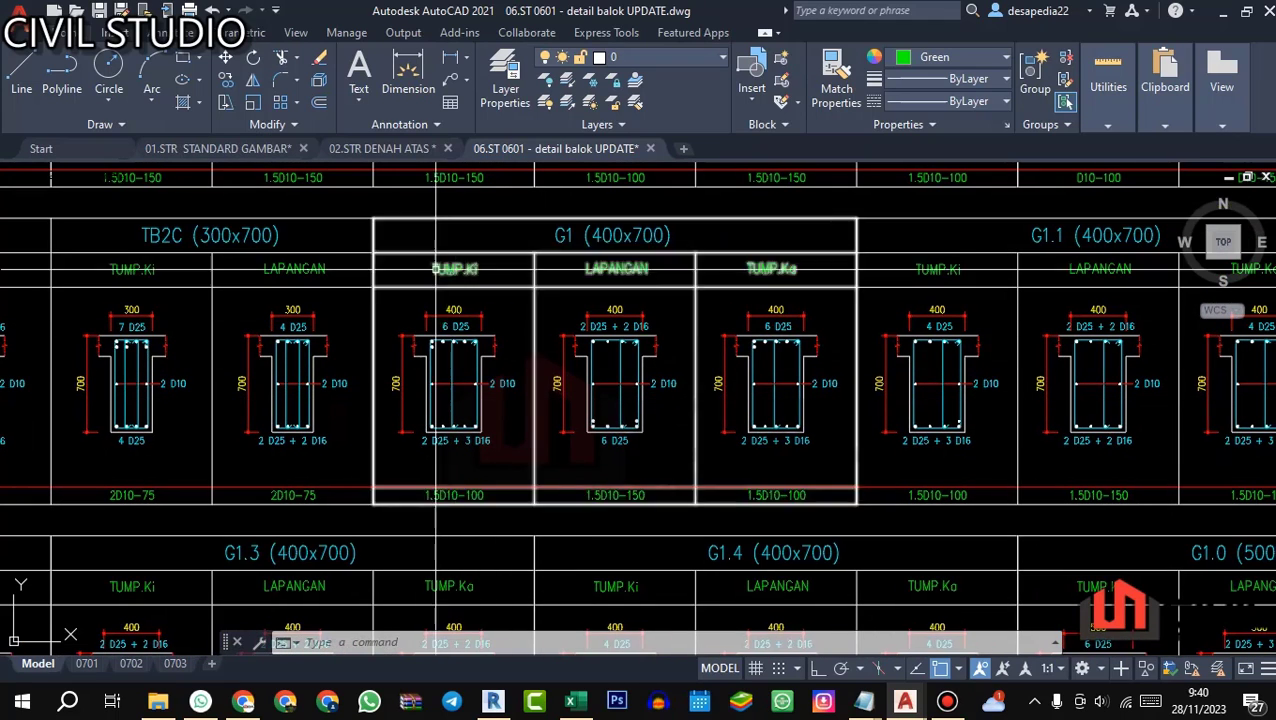
{"action": "scroll", "coordinate": [450, 469], "scroll_direction": "up", "scroll_amount": 2}
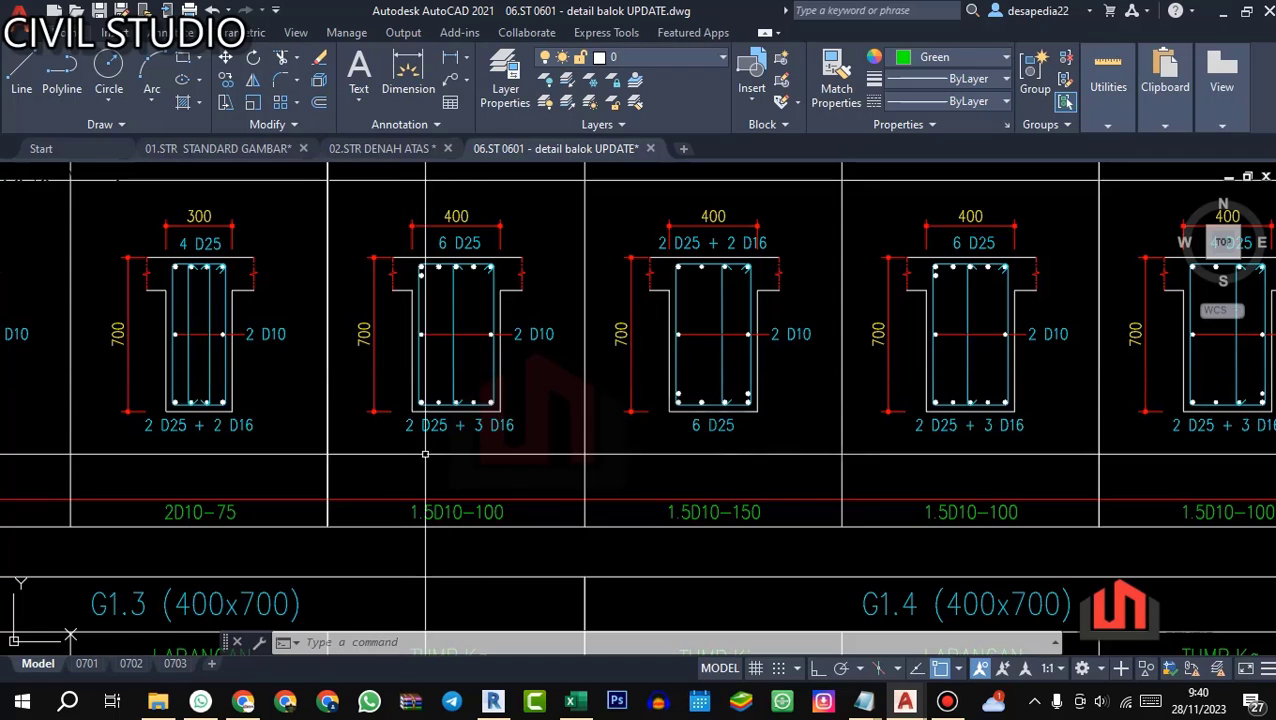
{"action": "scroll", "coordinate": [425, 454], "scroll_direction": "down", "scroll_amount": 2}
{"action": "scroll", "coordinate": [409, 428], "scroll_direction": "up", "scroll_amount": 2}
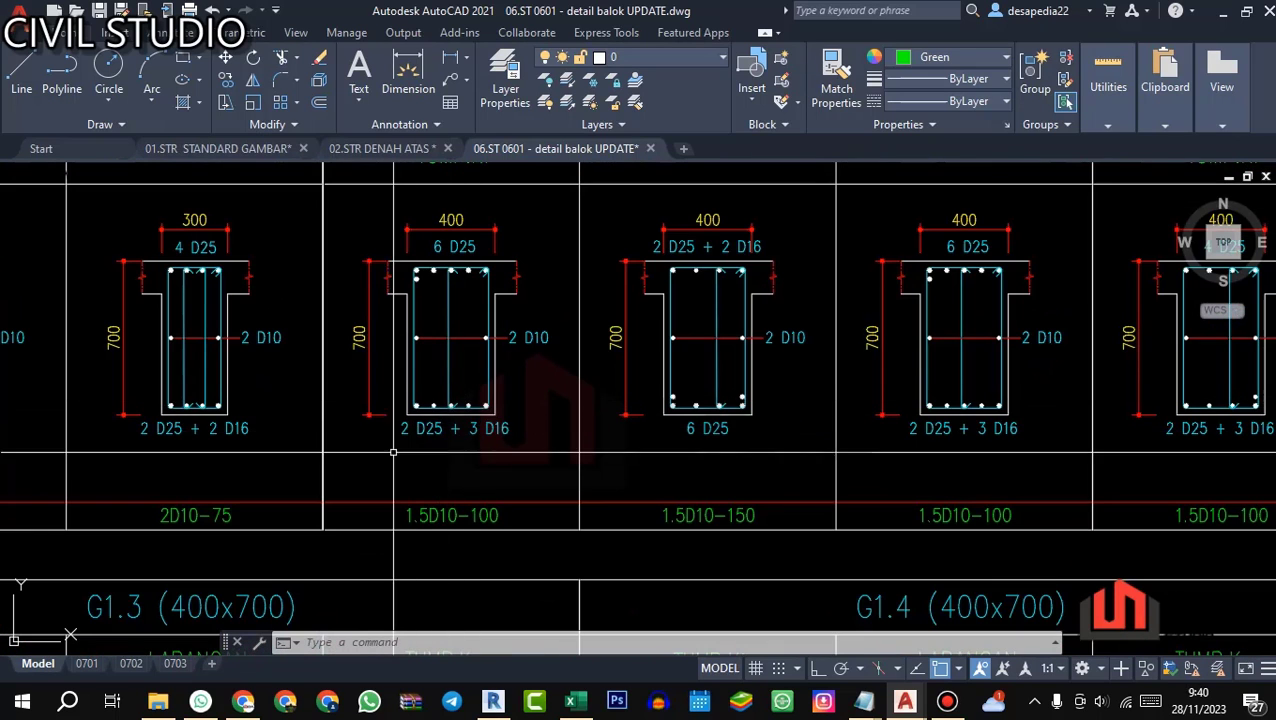
Step: Compare the bottom-bar callouts of G1's LAPANGAN and TUMP.Ka sections
{"action": "left_click_drag", "start_coordinate": [624, 455], "coordinate": [555, 470]}
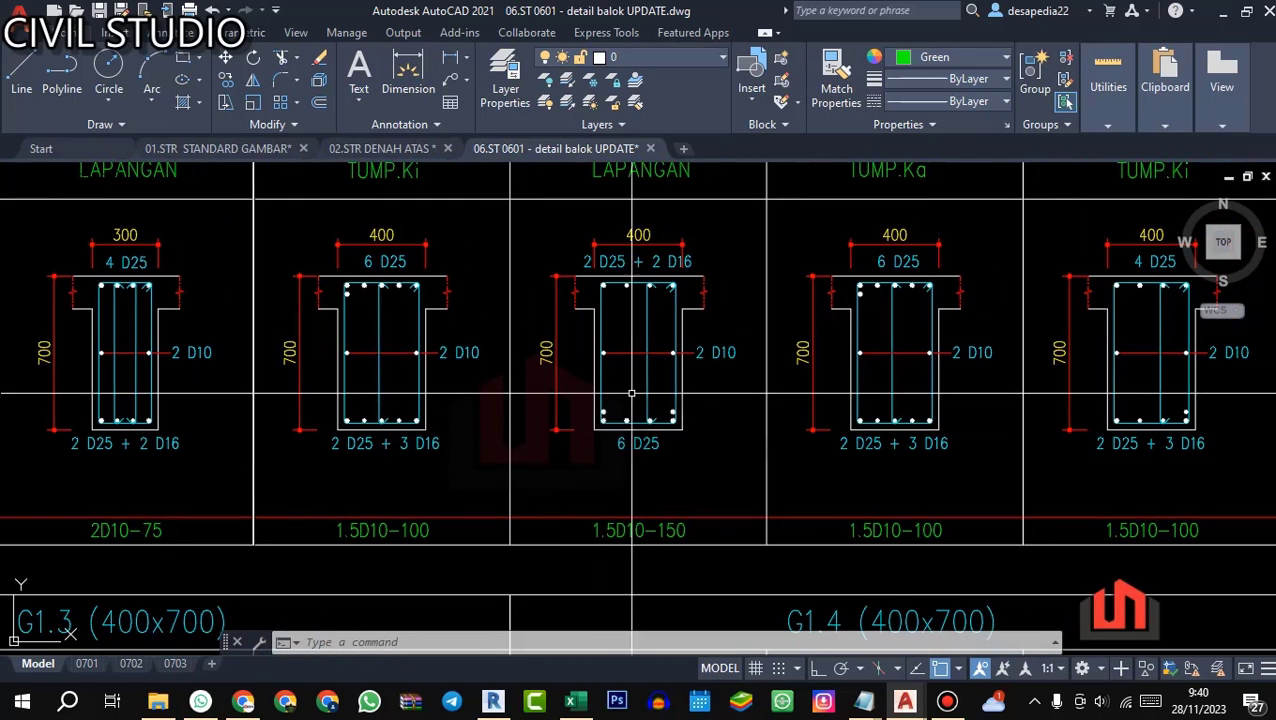
{"action": "left_click_drag", "start_coordinate": [752, 475], "coordinate": [626, 530]}
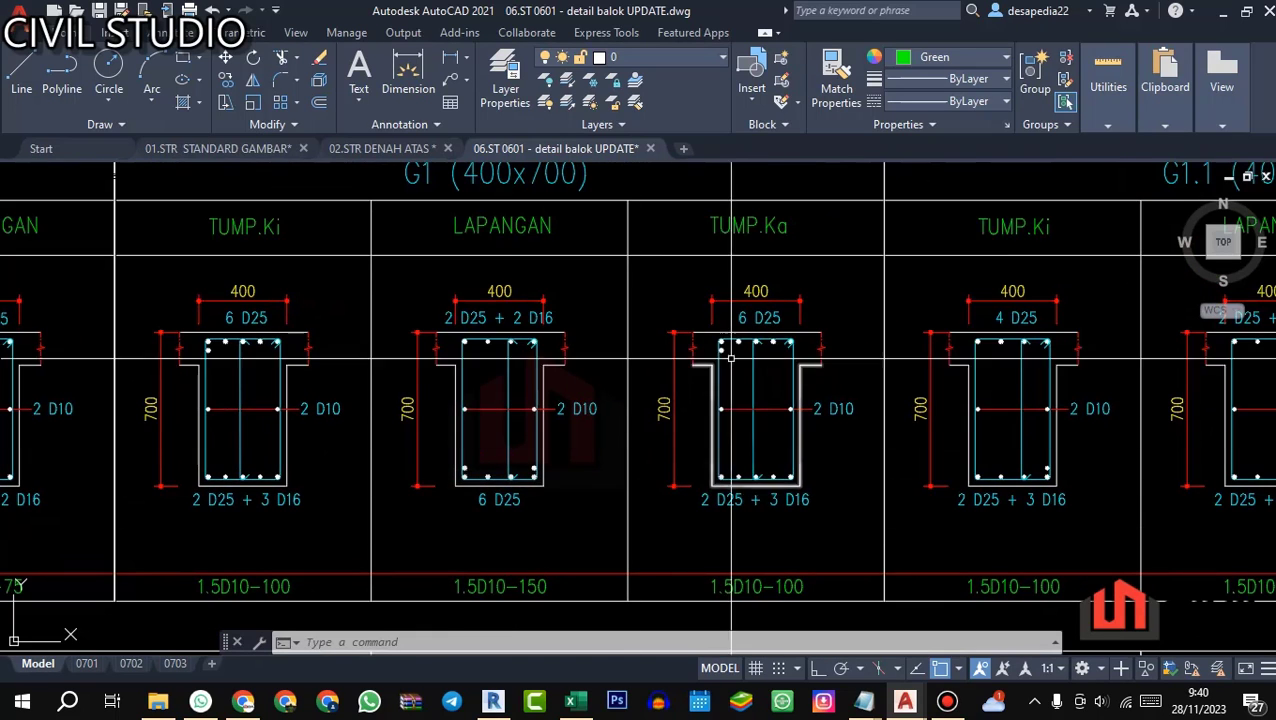
{"action": "left_click_drag", "start_coordinate": [769, 479], "coordinate": [742, 461]}
{"action": "scroll", "coordinate": [661, 535], "scroll_direction": "up", "scroll_amount": 3}
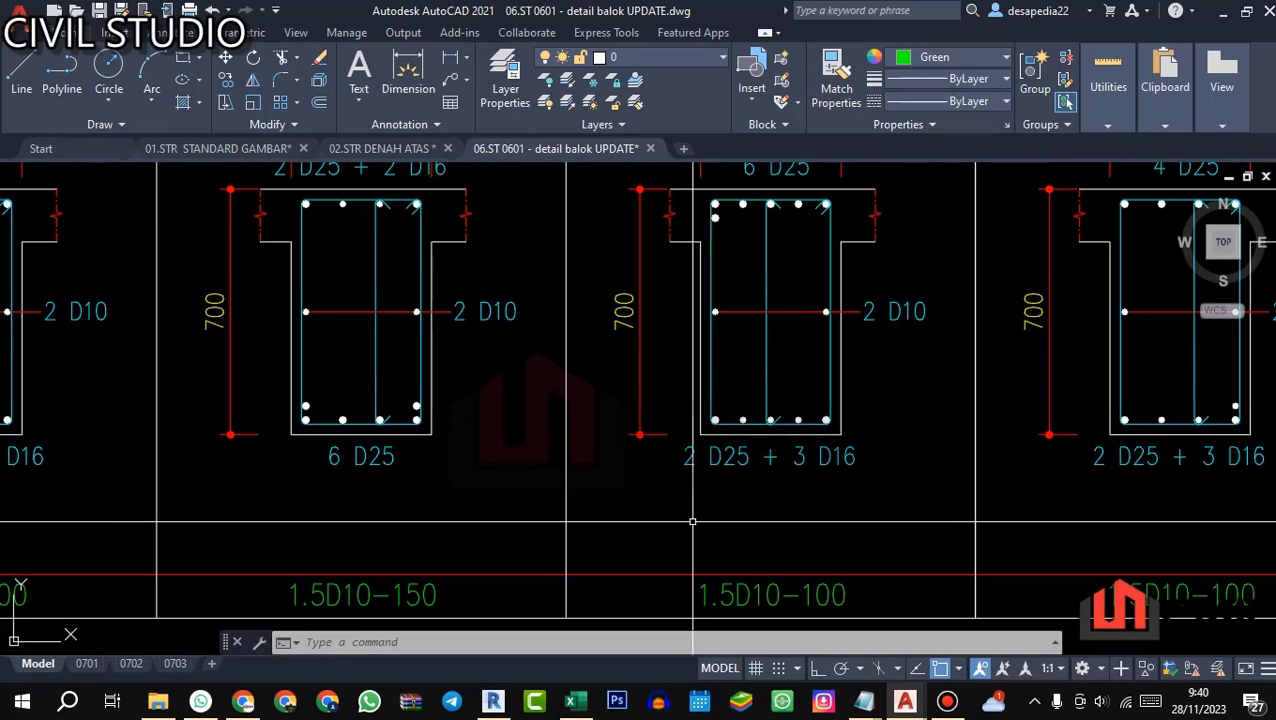
{"action": "scroll", "coordinate": [695, 483], "scroll_direction": "down", "scroll_amount": 3}
{"action": "left_click_drag", "start_coordinate": [588, 495], "coordinate": [686, 486]}
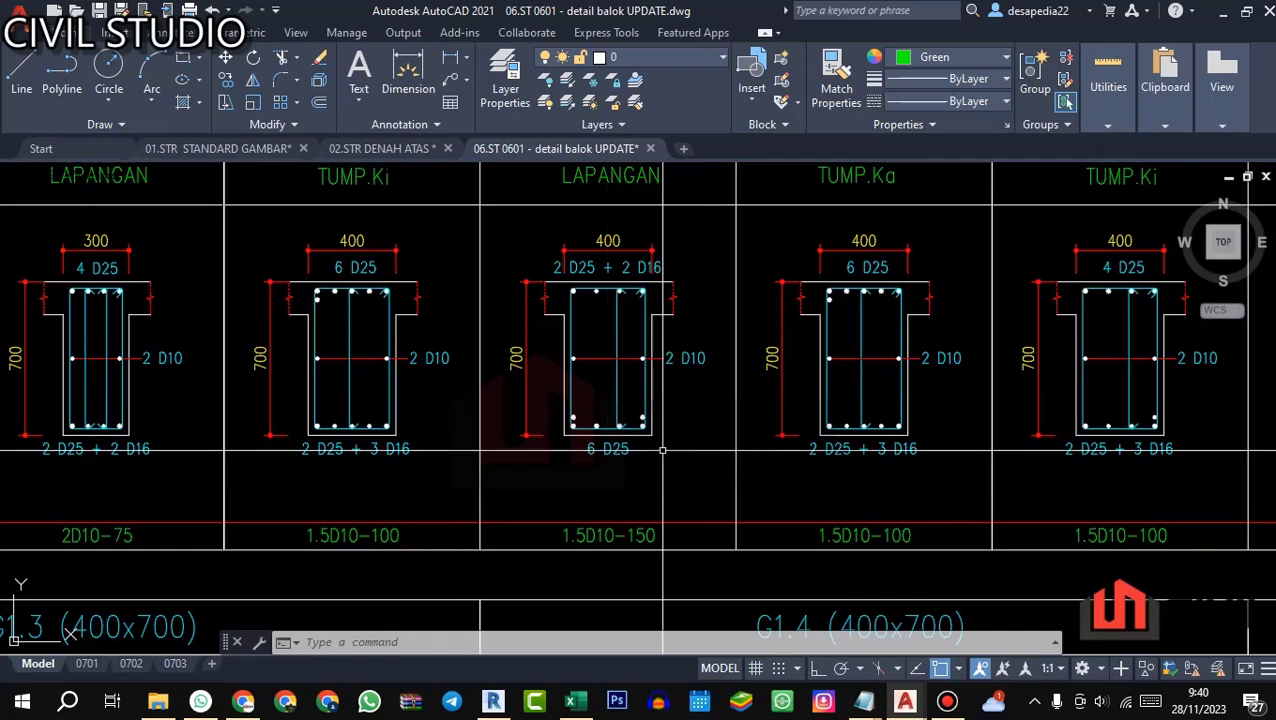
Step: Return to G1's TUMP.Ki section and inspect the arrangement of its bottom bars at close range
{"action": "left_click_drag", "start_coordinate": [451, 462], "coordinate": [479, 461]}
{"action": "left_click_drag", "start_coordinate": [411, 302], "coordinate": [411, 341]}
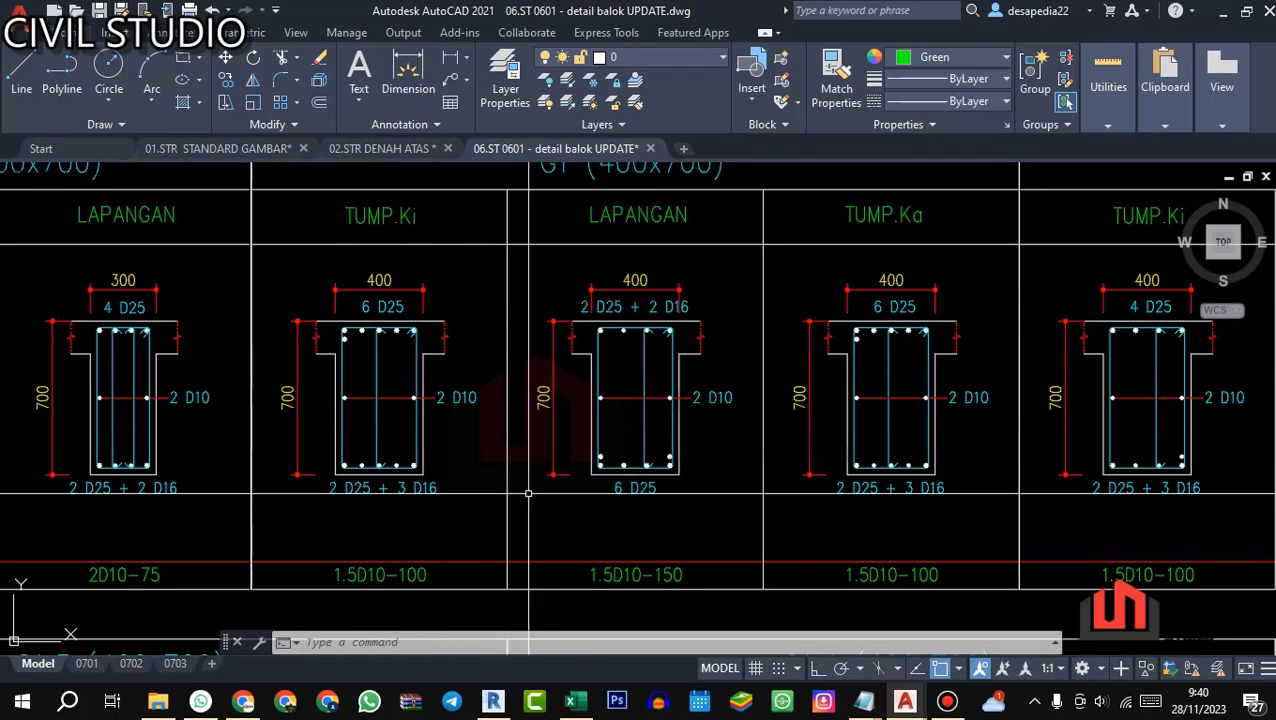
{"action": "scroll", "coordinate": [332, 522], "scroll_direction": "up", "scroll_amount": 5}
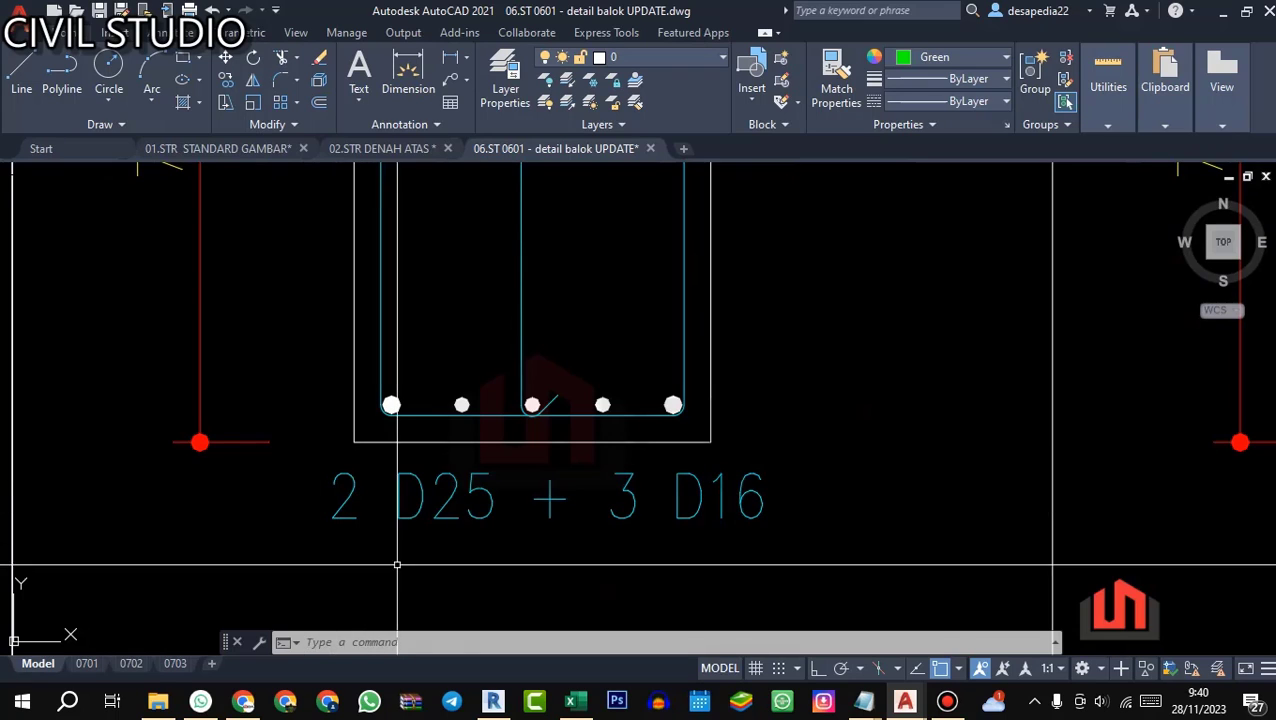
Step: Switch to Revit and examine the rebar along beam G1's spans from several angles in the 3D Rebar view
{"action": "left_click", "coordinate": [493, 701]}
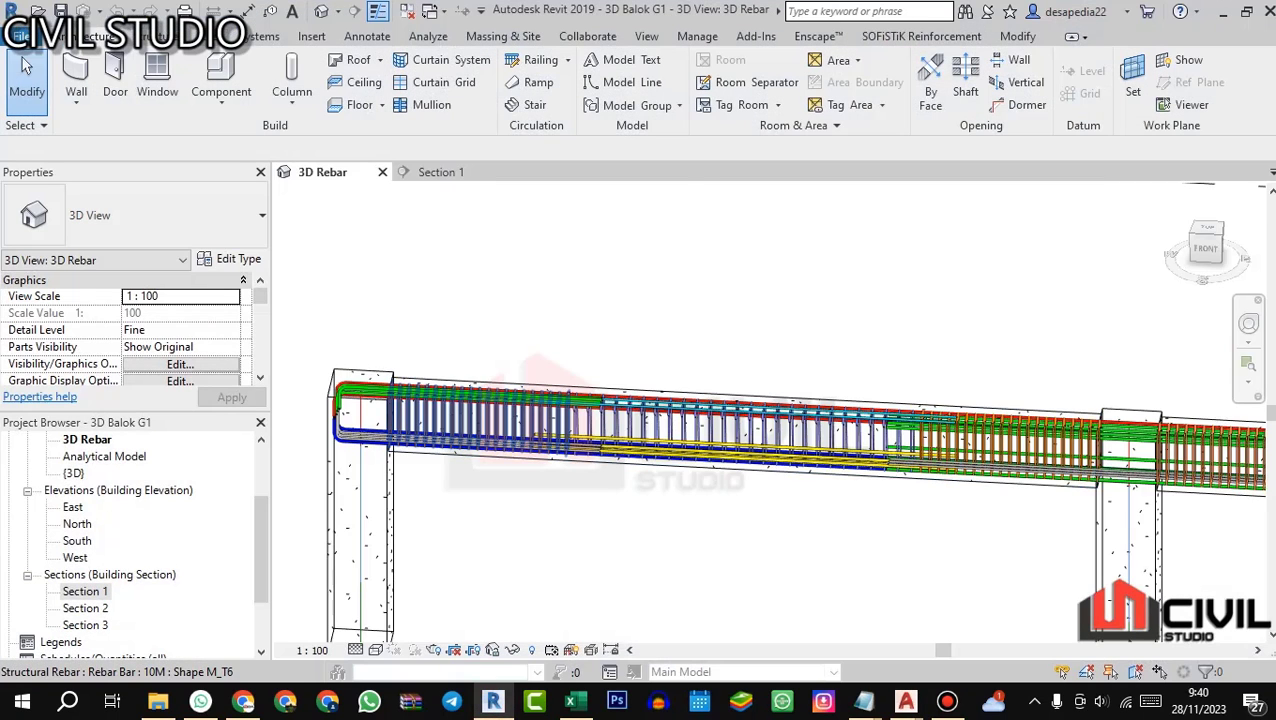
{"action": "scroll", "coordinate": [506, 420], "scroll_direction": "down", "scroll_amount": 2}
{"action": "scroll", "coordinate": [670, 487], "scroll_direction": "up", "scroll_amount": 2}
{"action": "left_click_drag", "start_coordinate": [670, 487], "coordinate": [688, 512]}
{"action": "scroll", "coordinate": [672, 513], "scroll_direction": "down", "scroll_amount": 2}
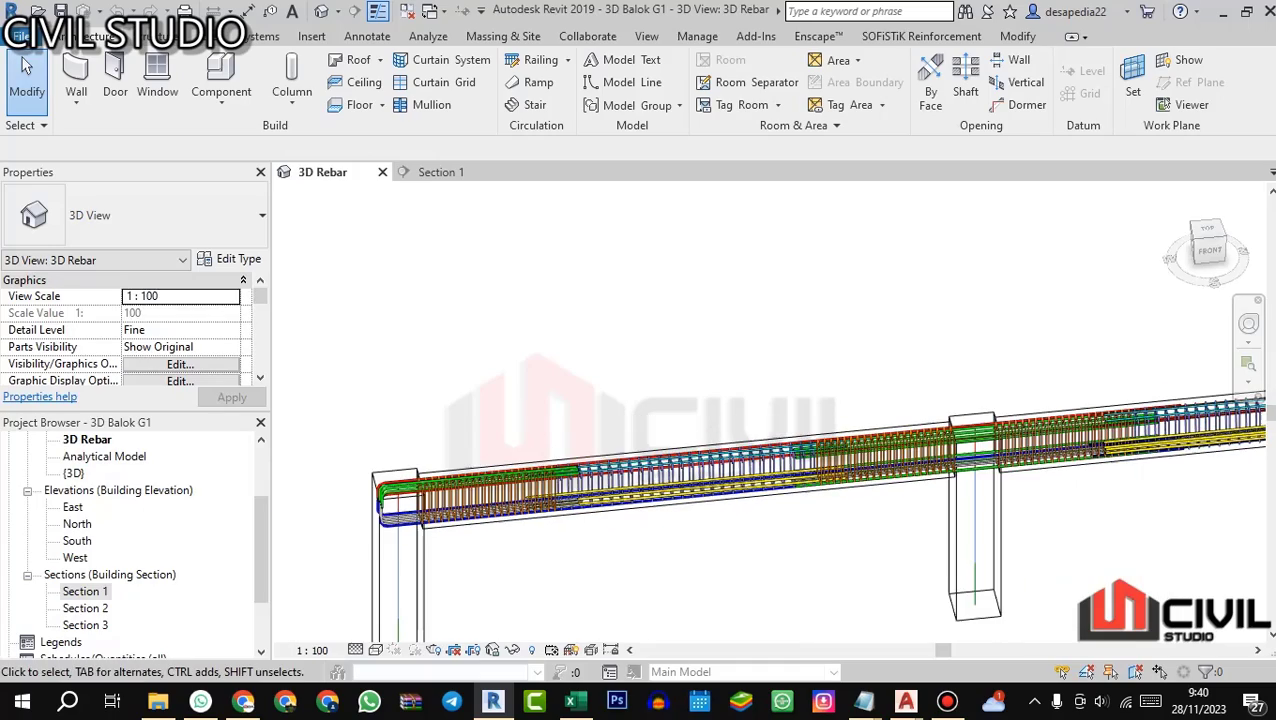
{"action": "left_click_drag", "start_coordinate": [674, 450], "coordinate": [600, 418]}
{"action": "scroll", "coordinate": [600, 415], "scroll_direction": "up", "scroll_amount": 3}
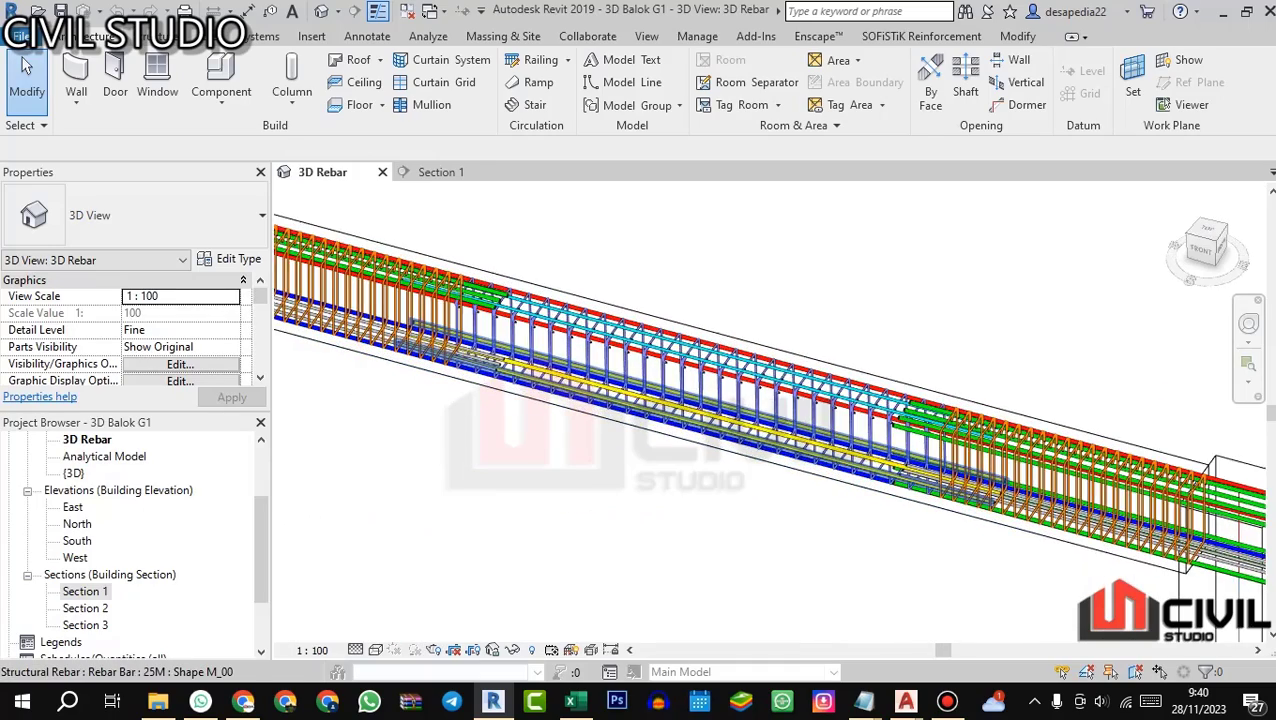
Step: Examine the beam G1 rebar over its columns from the front, including the bars at the end column
{"action": "scroll", "coordinate": [605, 415], "scroll_direction": "down", "scroll_amount": 2}
{"action": "scroll", "coordinate": [768, 512], "scroll_direction": "down", "scroll_amount": 1}
{"action": "left_click_drag", "start_coordinate": [768, 512], "coordinate": [825, 485]}
{"action": "scroll", "coordinate": [755, 428], "scroll_direction": "down", "scroll_amount": 3}
{"action": "scroll", "coordinate": [645, 428], "scroll_direction": "up", "scroll_amount": 1}
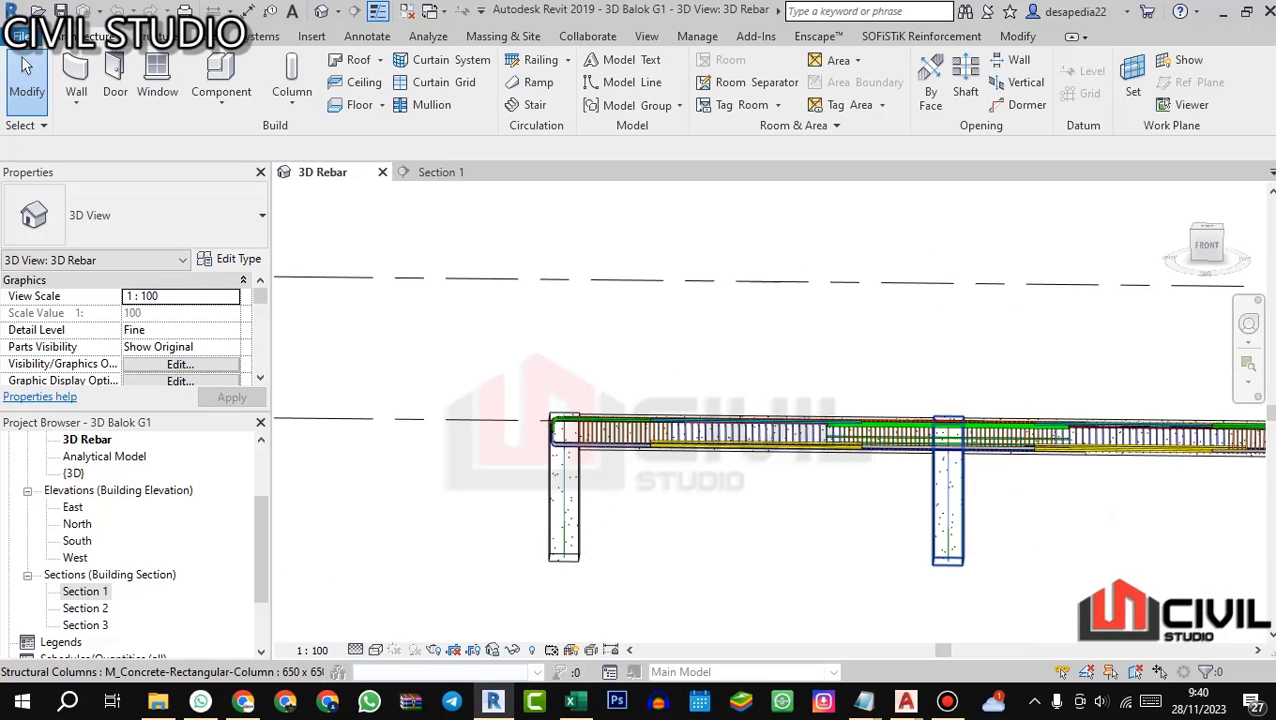
{"action": "scroll", "coordinate": [650, 430], "scroll_direction": "up", "scroll_amount": 4}
{"action": "left_click_drag", "start_coordinate": [610, 440], "coordinate": [550, 450]}
{"action": "scroll", "coordinate": [580, 480], "scroll_direction": "down", "scroll_amount": 2}
{"action": "scroll", "coordinate": [635, 440], "scroll_direction": "up", "scroll_amount": 1}
Step: Switch to AutoCAD and compare the bottom-bar callouts of G1's TUMP.Ki, LAPANGAN and TUMP.Ka sections
{"action": "left_click", "coordinate": [493, 701]}
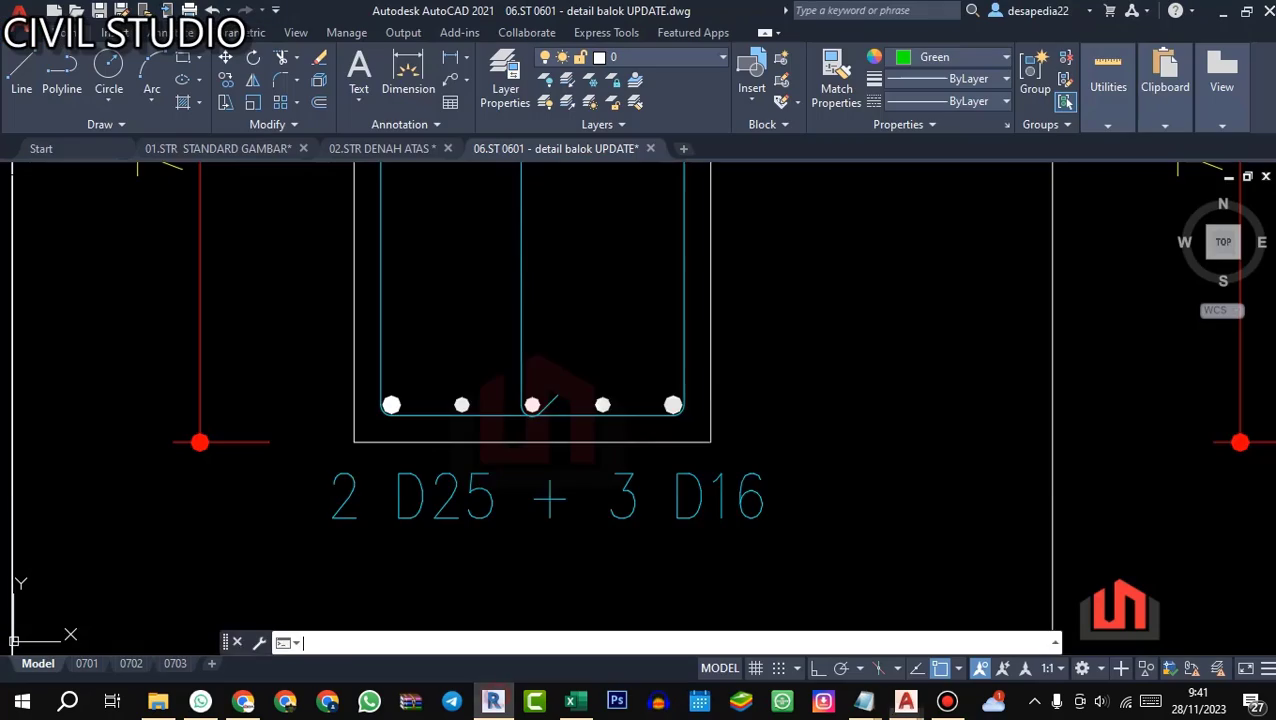
{"action": "scroll", "coordinate": [526, 416], "scroll_direction": "down", "scroll_amount": 4}
{"action": "scroll", "coordinate": [740, 468], "scroll_direction": "up", "scroll_amount": 3}
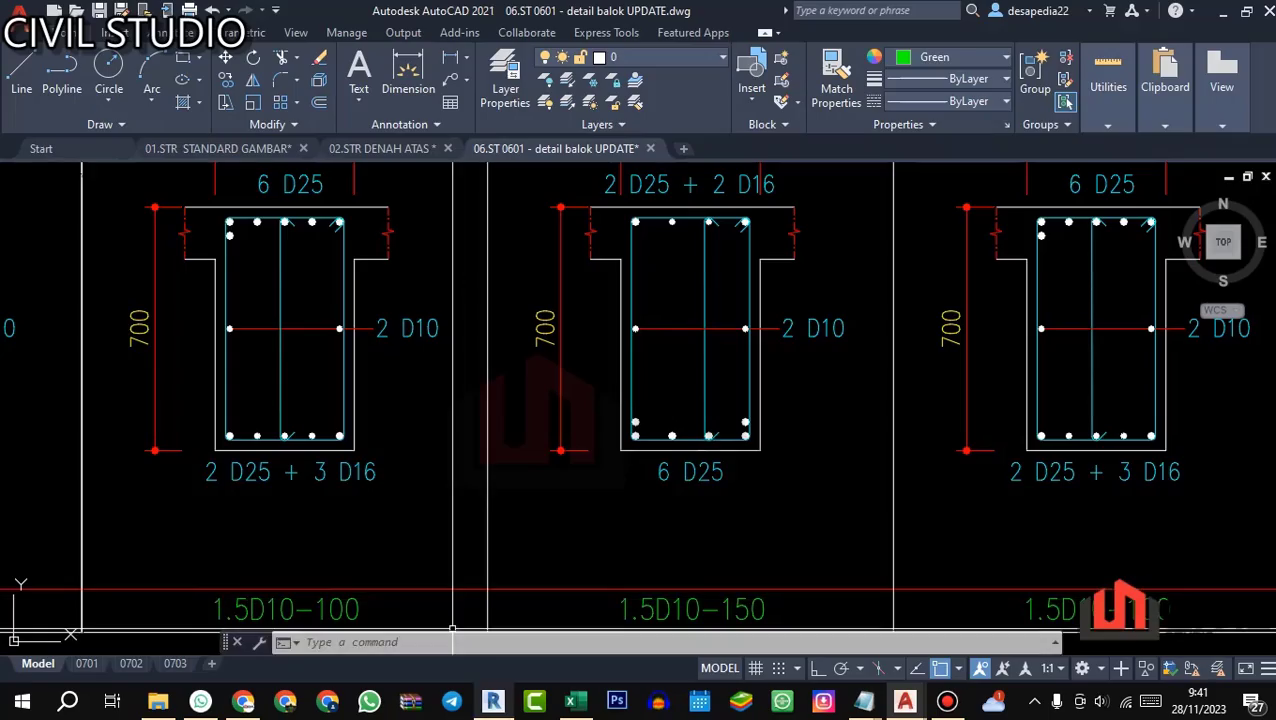
Step: Return to Revit and inspect where the yellow midspan bottom bars meet the support bottom bars in the 3D Rebar view
{"action": "left_click", "coordinate": [493, 701]}
{"action": "scroll", "coordinate": [833, 434], "scroll_direction": "up", "scroll_amount": 4}
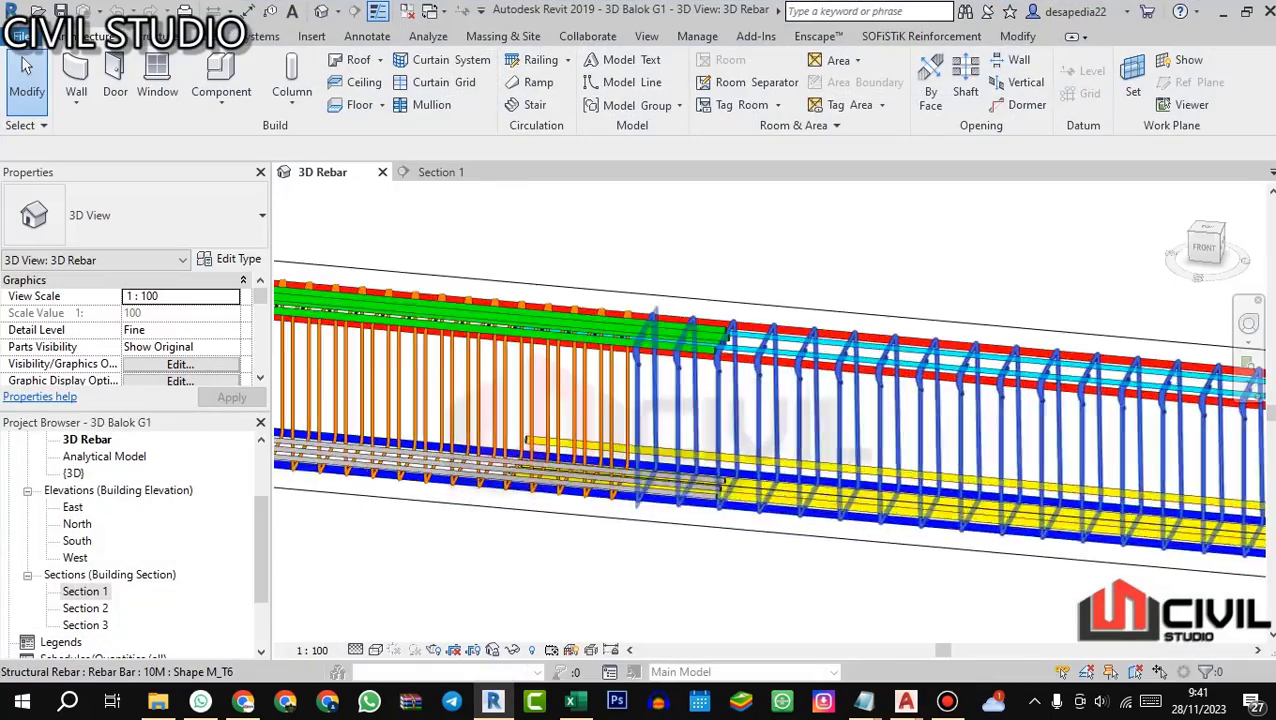
{"action": "scroll", "coordinate": [590, 445], "scroll_direction": "down", "scroll_amount": 6}
{"action": "left_click_drag", "start_coordinate": [640, 440], "coordinate": [602, 430]}
{"action": "scroll", "coordinate": [620, 432], "scroll_direction": "up", "scroll_amount": 2}
{"action": "scroll", "coordinate": [606, 450], "scroll_direction": "down", "scroll_amount": 2}
{"action": "scroll", "coordinate": [620, 508], "scroll_direction": "down", "scroll_amount": 1}
Step: Switch to AutoCAD and review G1's three sections in the beam table, comparing the support and midspan bar arrangements
{"action": "left_click", "coordinate": [493, 701]}
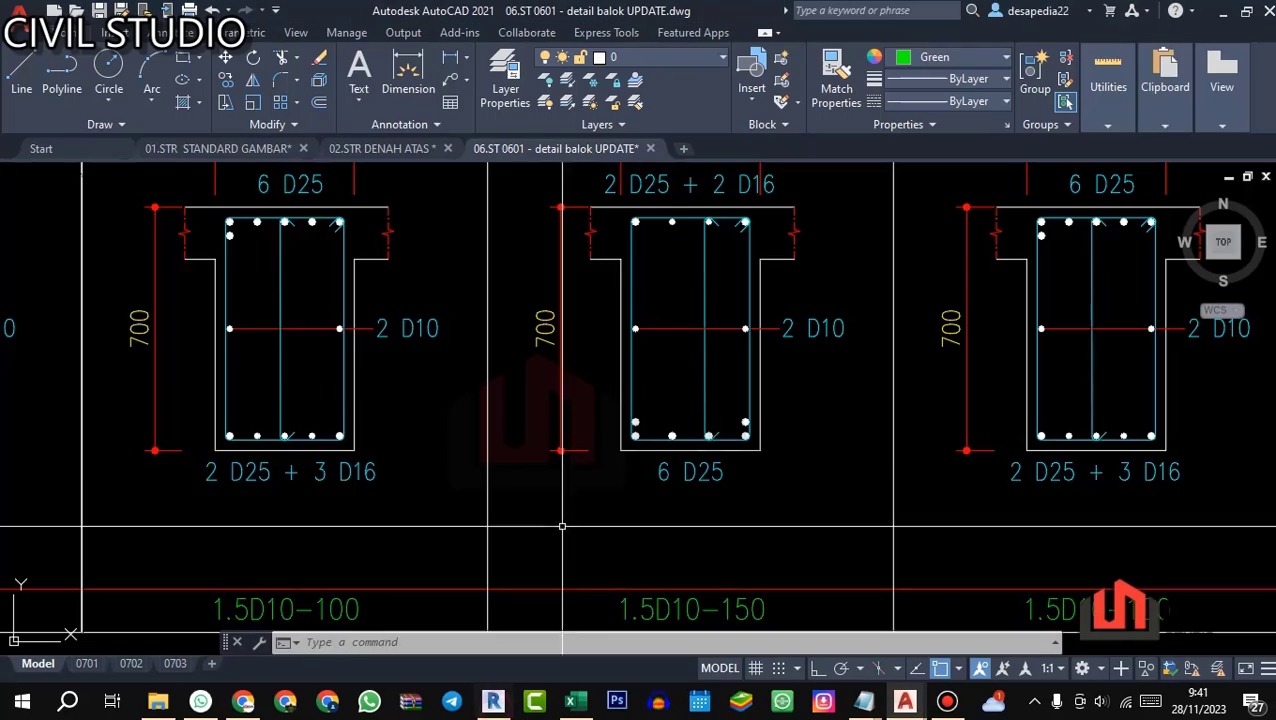
{"action": "scroll", "coordinate": [651, 422], "scroll_direction": "down", "scroll_amount": 2}
{"action": "scroll", "coordinate": [428, 430], "scroll_direction": "up", "scroll_amount": 2}
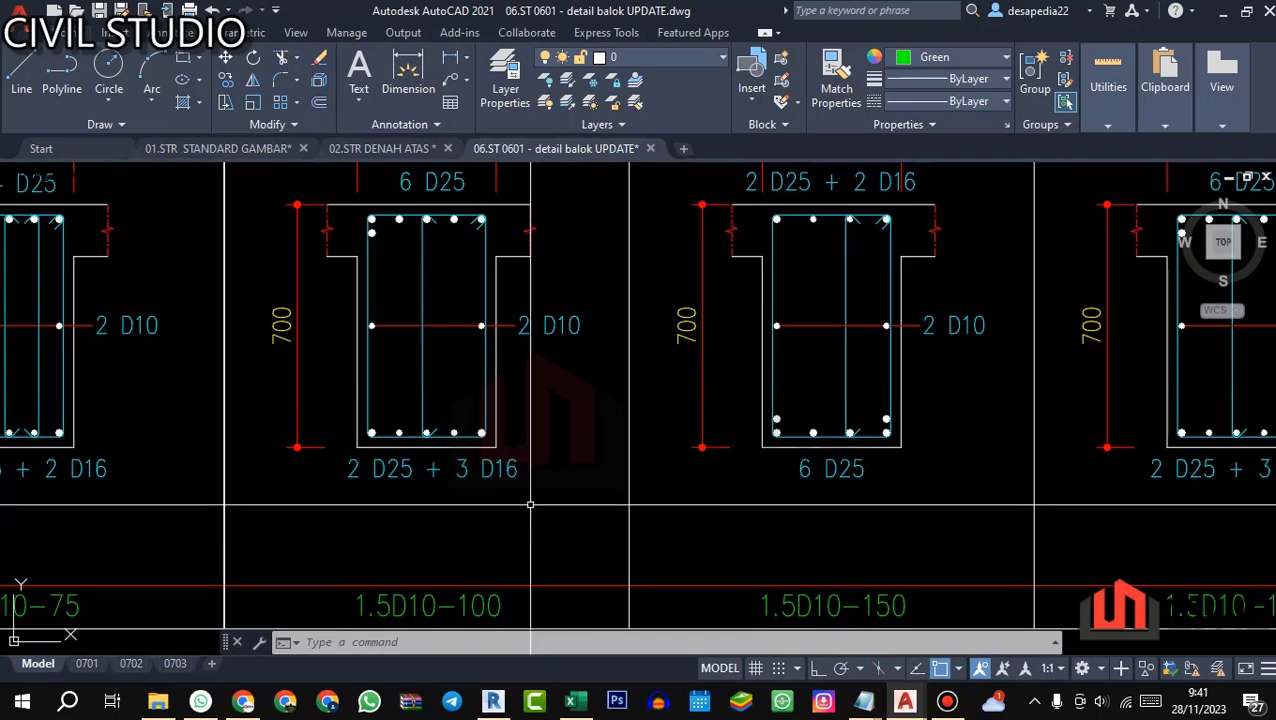
{"action": "scroll", "coordinate": [530, 505], "scroll_direction": "down", "scroll_amount": 3}
{"action": "scroll", "coordinate": [588, 430], "scroll_direction": "up", "scroll_amount": 2}
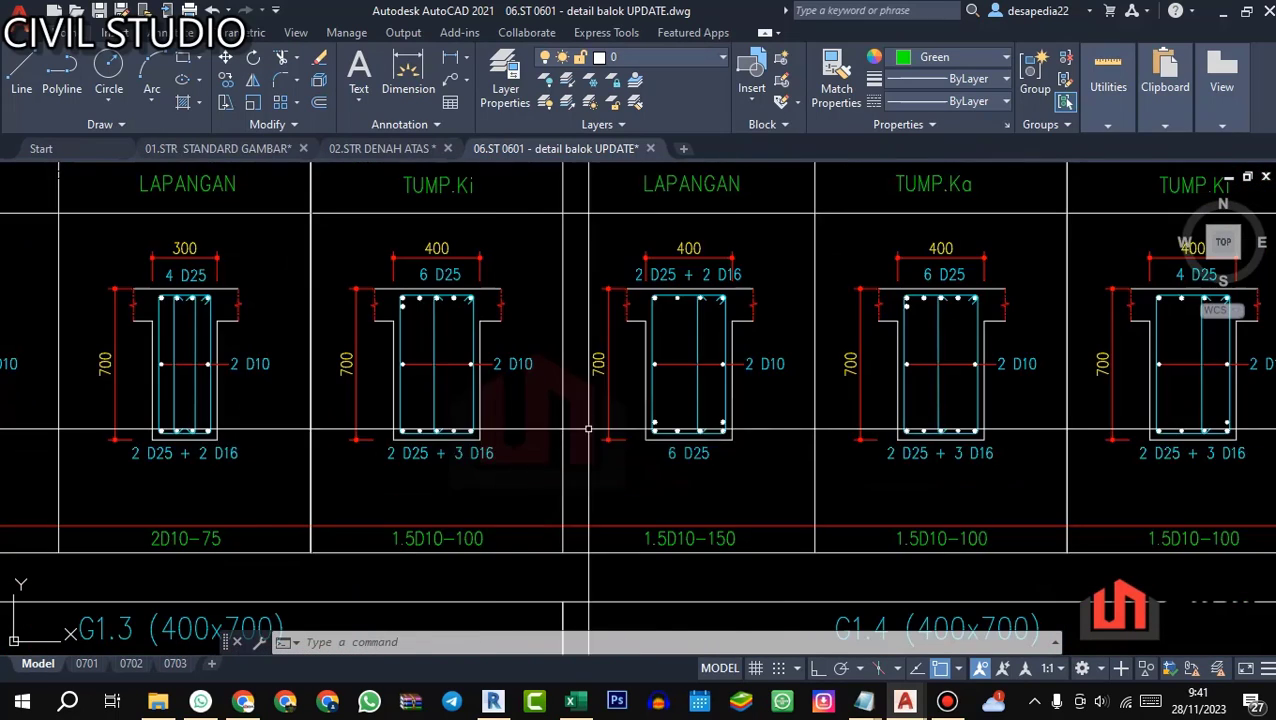
{"action": "scroll", "coordinate": [588, 430], "scroll_direction": "down", "scroll_amount": 2}
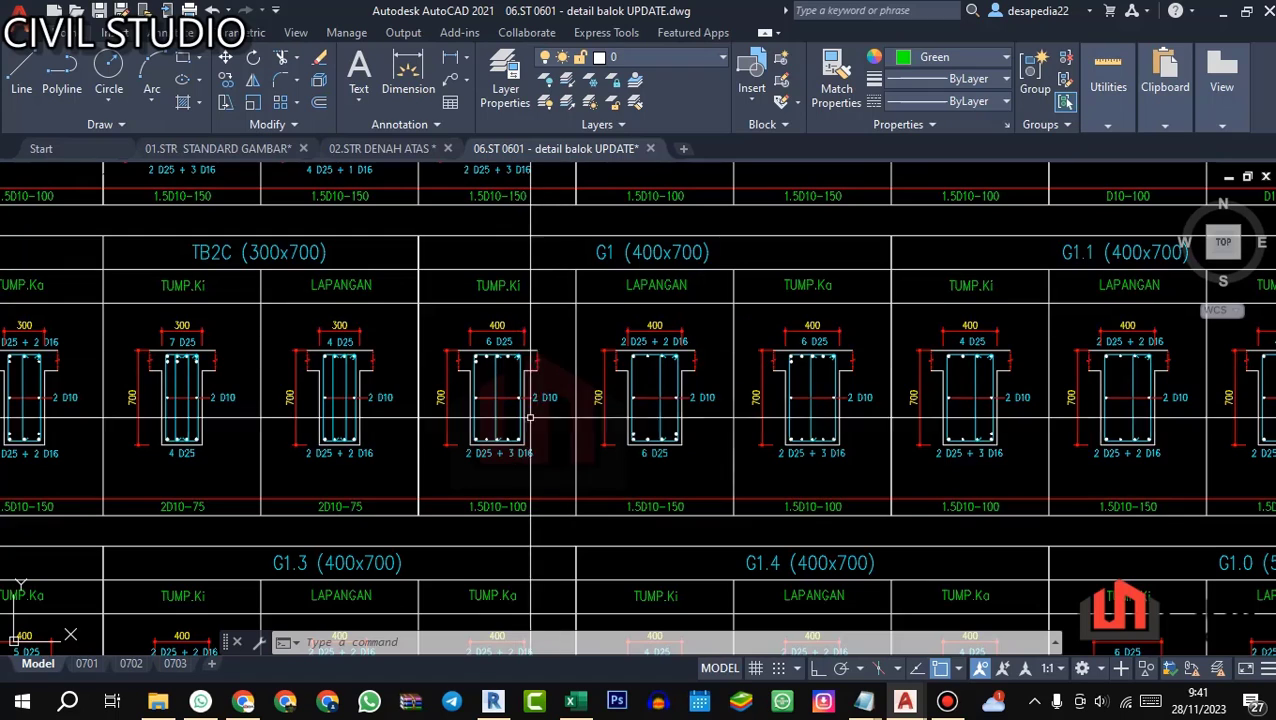
{"action": "scroll", "coordinate": [520, 466], "scroll_direction": "up", "scroll_amount": 5}
{"action": "scroll", "coordinate": [620, 452], "scroll_direction": "down", "scroll_amount": 5}
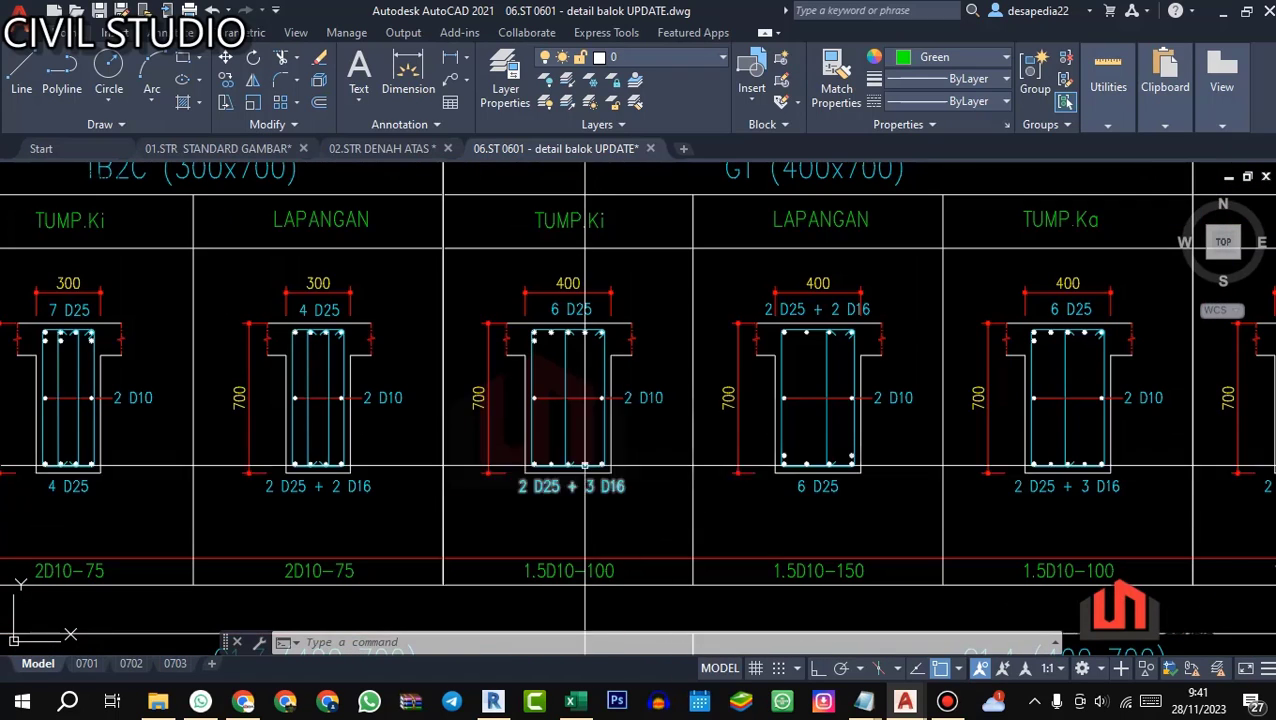
{"action": "left_click_drag", "start_coordinate": [620, 452], "coordinate": [536, 454]}
{"action": "scroll", "coordinate": [493, 388], "scroll_direction": "up", "scroll_amount": 2}
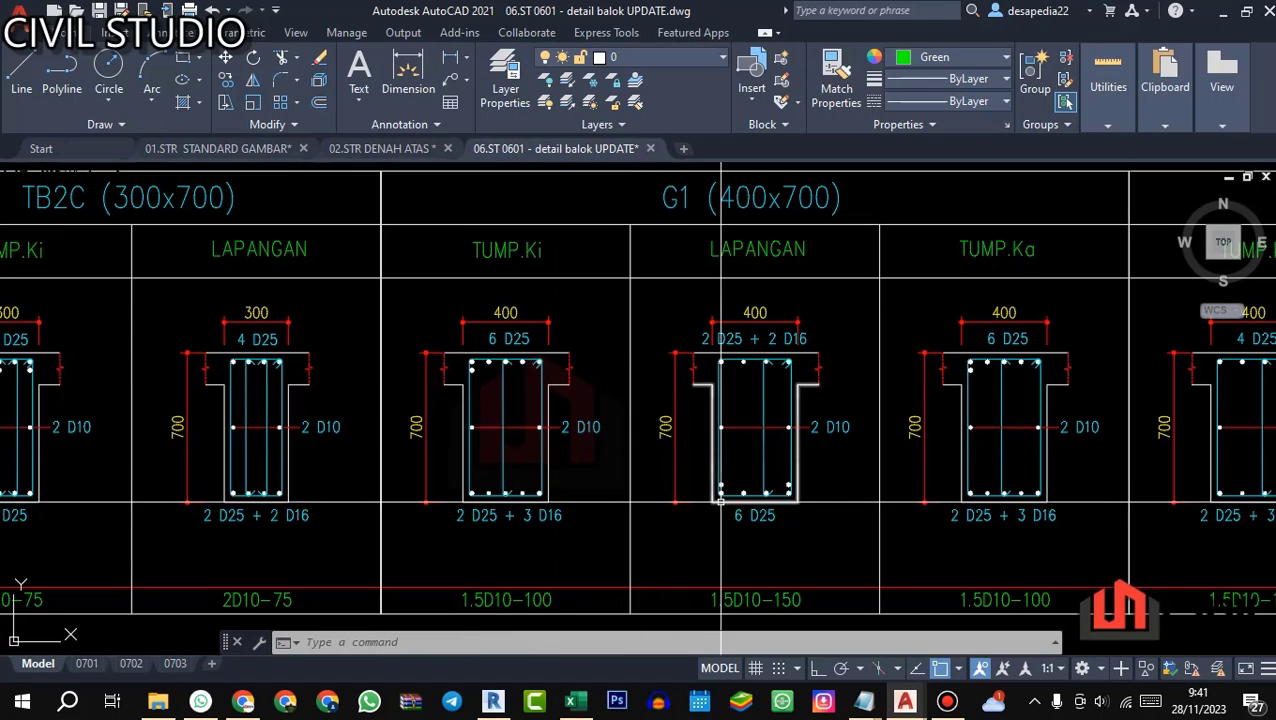
{"action": "left_click_drag", "start_coordinate": [720, 502], "coordinate": [608, 502]}
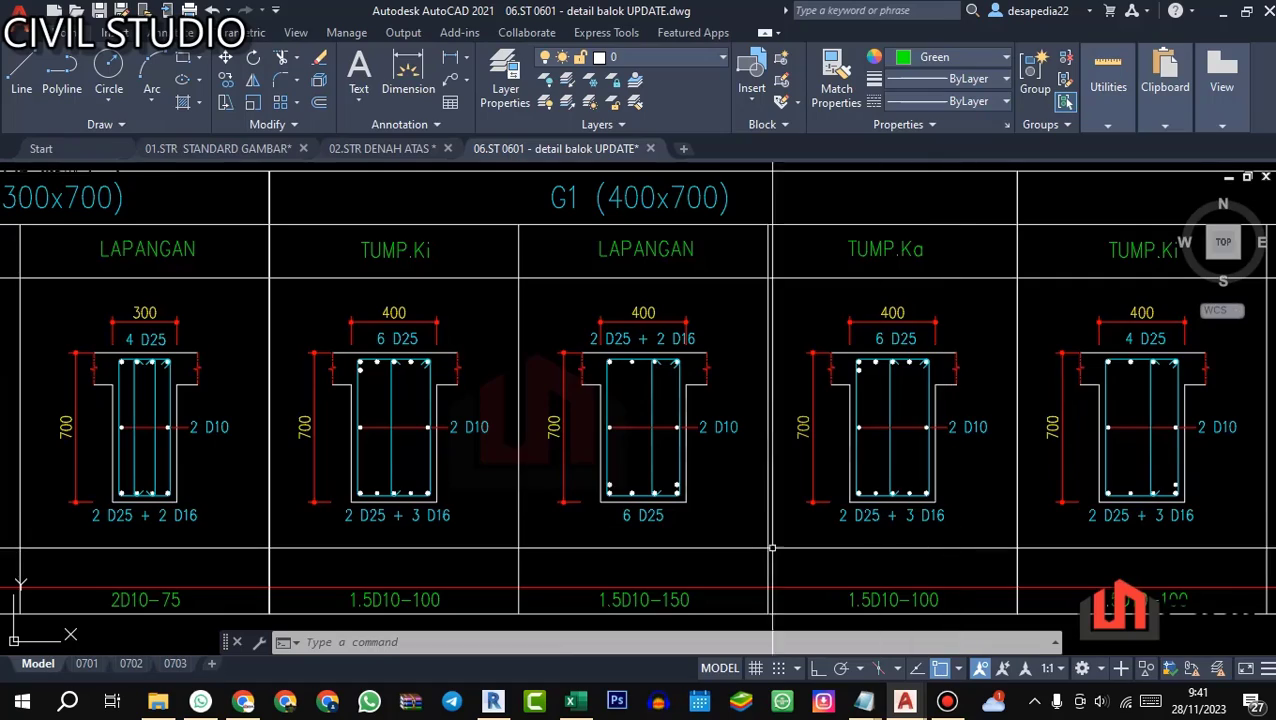
Step: Return to Revit and examine at close range the overlap of the midspan and support bars in G1's first span
{"action": "left_click", "coordinate": [493, 701]}
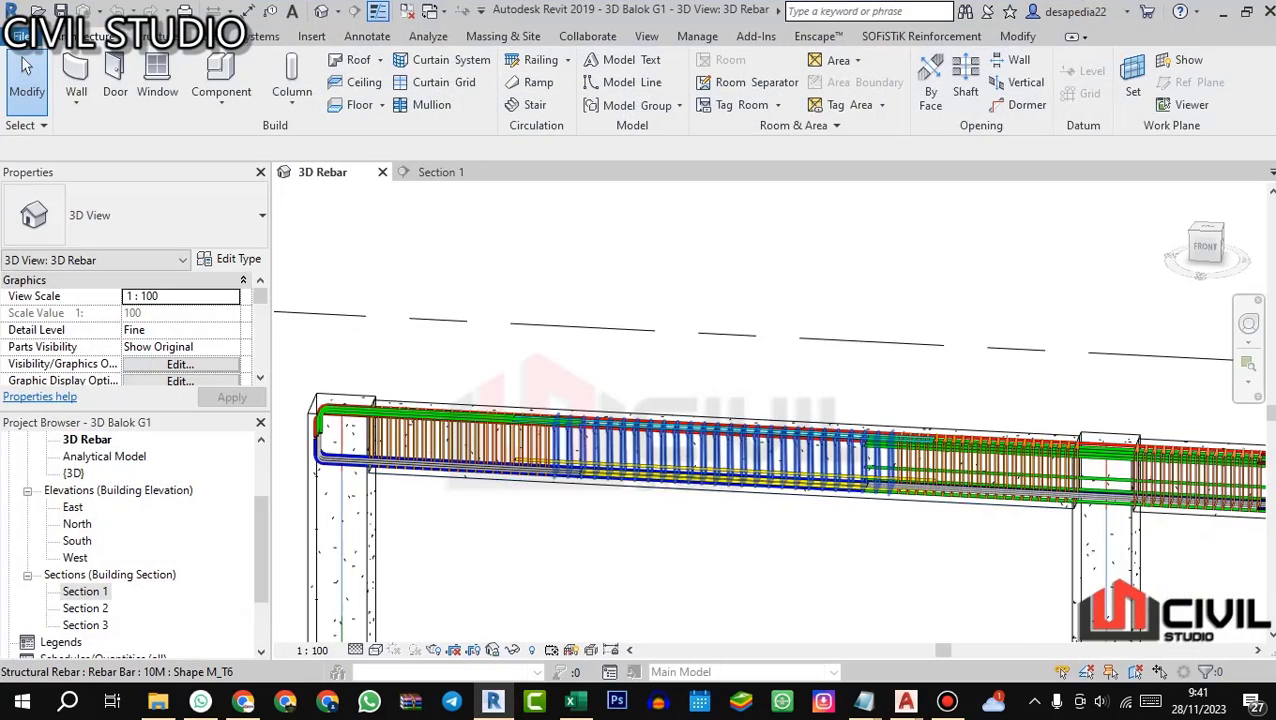
{"action": "scroll", "coordinate": [600, 520], "scroll_direction": "up", "scroll_amount": 2}
{"action": "scroll", "coordinate": [550, 440], "scroll_direction": "down", "scroll_amount": 1}
{"action": "left_click_drag", "start_coordinate": [490, 432], "coordinate": [497, 442]}
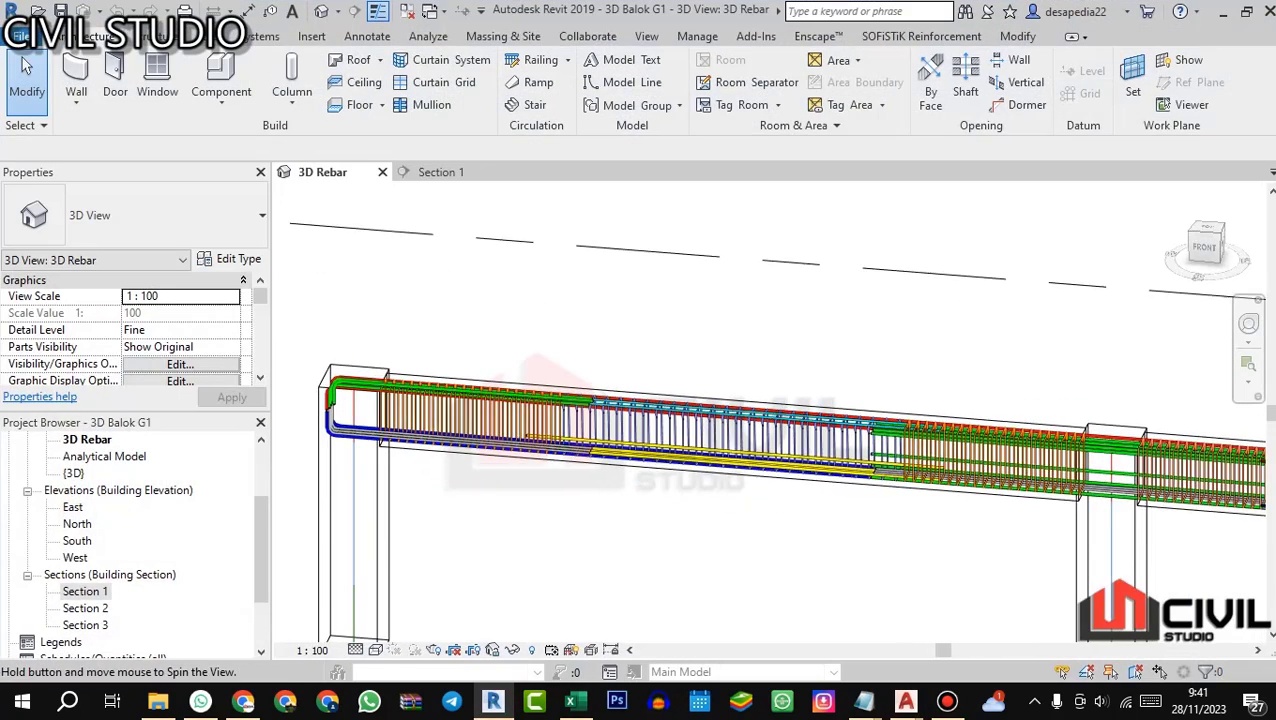
{"action": "scroll", "coordinate": [497, 442], "scroll_direction": "up", "scroll_amount": 3}
{"action": "scroll", "coordinate": [600, 468], "scroll_direction": "up", "scroll_amount": 4}
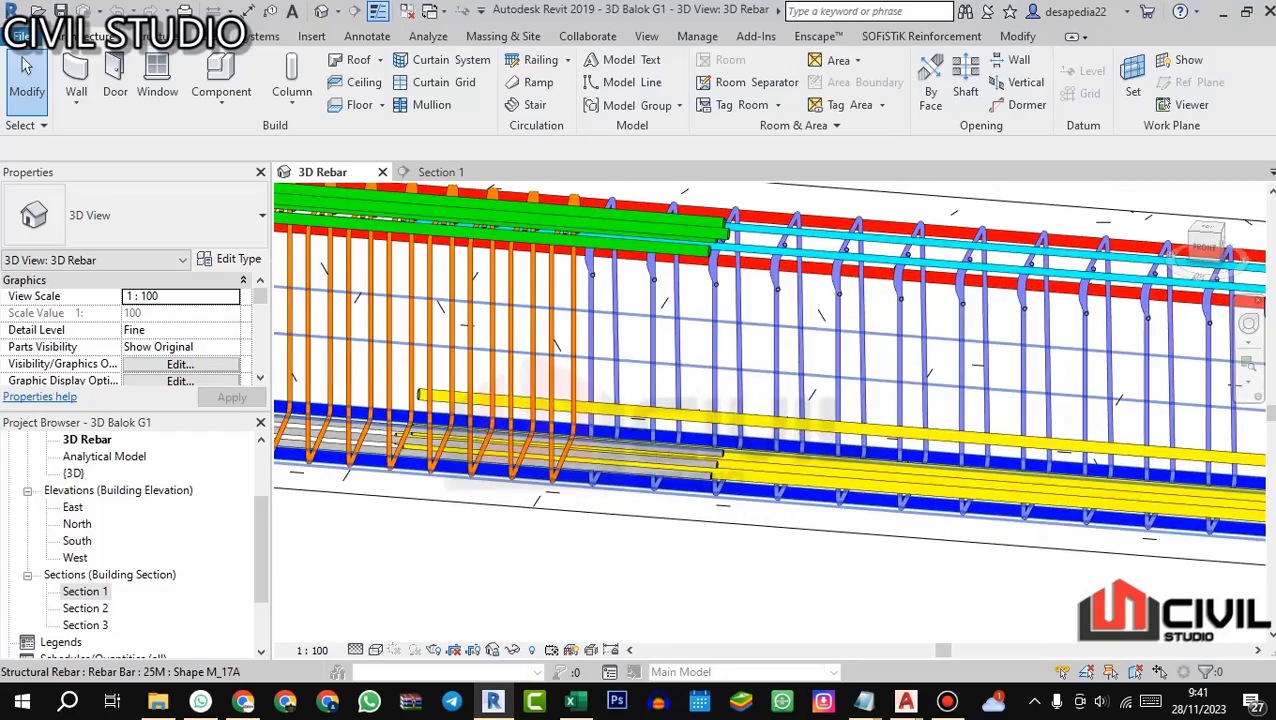
Step: Inspect the bent top and bottom bars anchored in G1's end column
{"action": "scroll", "coordinate": [697, 470], "scroll_direction": "down", "scroll_amount": 2}
{"action": "left_click_drag", "start_coordinate": [316, 430], "coordinate": [590, 472]}
{"action": "scroll", "coordinate": [601, 484], "scroll_direction": "down", "scroll_amount": 2}
{"action": "scroll", "coordinate": [397, 466], "scroll_direction": "up", "scroll_amount": 2}
{"action": "scroll", "coordinate": [492, 520], "scroll_direction": "down", "scroll_amount": 2}
{"action": "left_click_drag", "start_coordinate": [492, 520], "coordinate": [512, 542]}
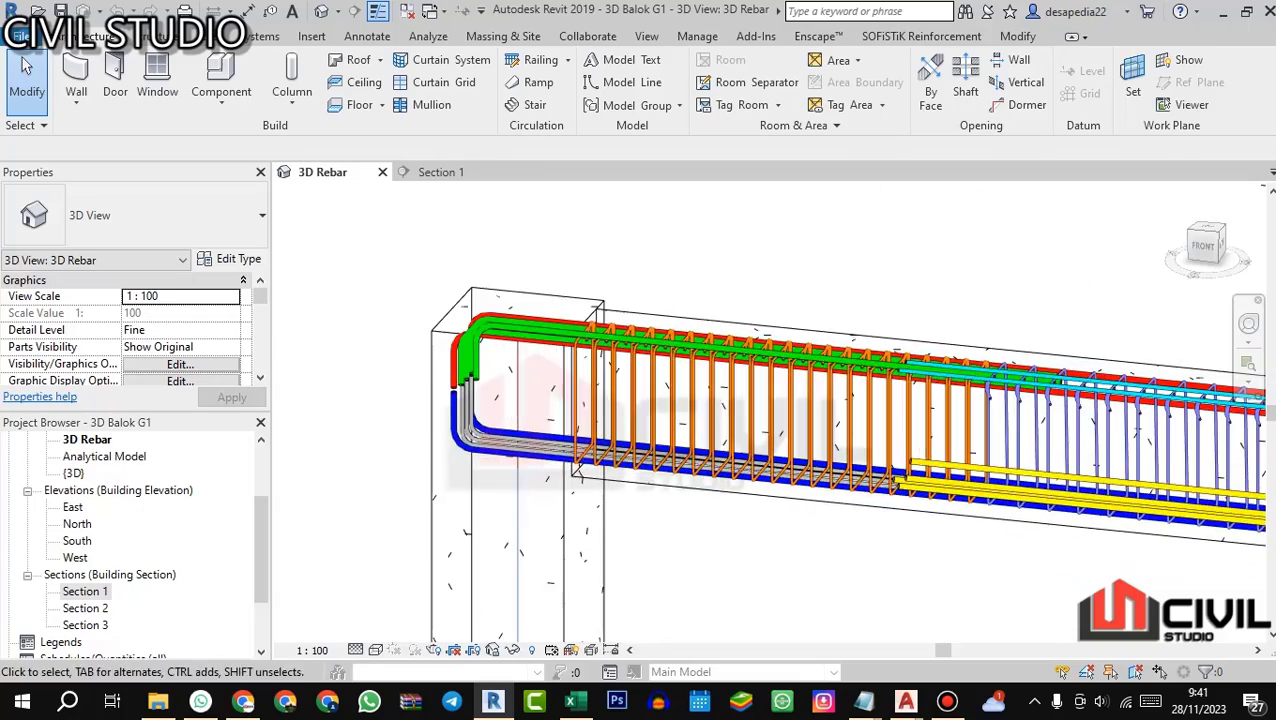
{"action": "scroll", "coordinate": [884, 457], "scroll_direction": "up", "scroll_amount": 2}
{"action": "scroll", "coordinate": [600, 455], "scroll_direction": "down", "scroll_amount": 5}
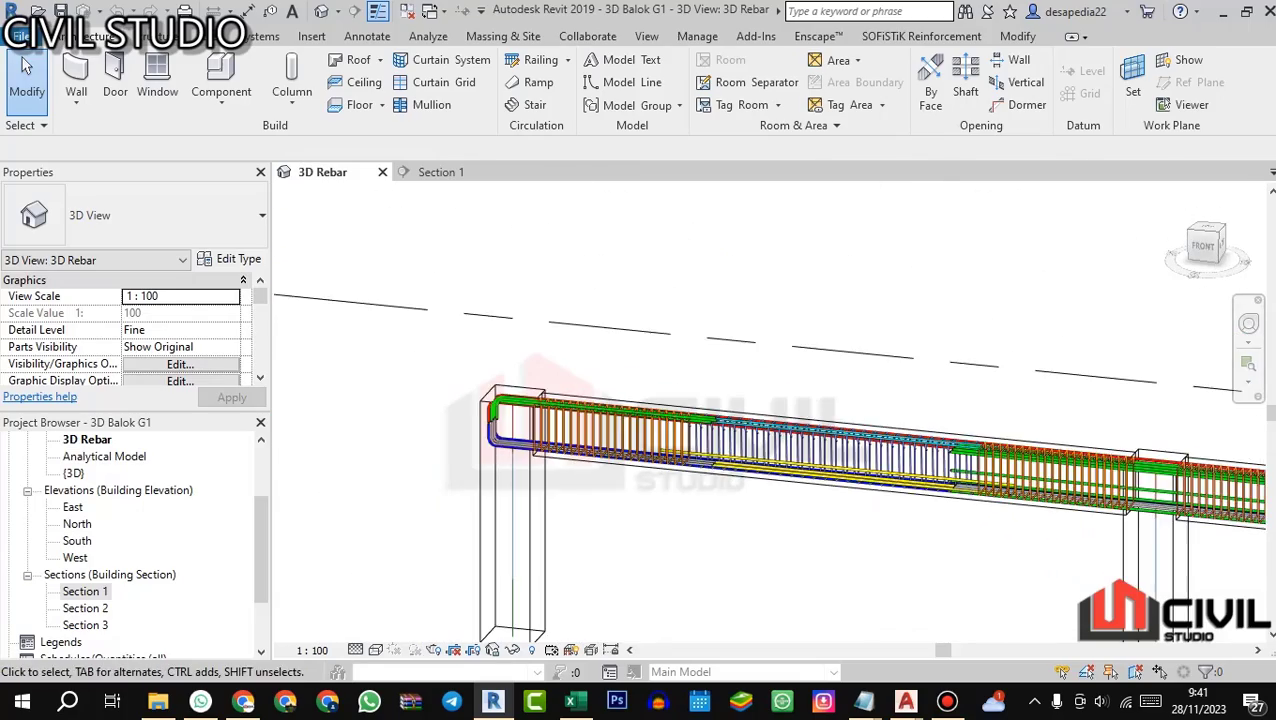
Step: Inspect the bars crossing G1's middle column, and view the full two-span beam from the front
{"action": "mouse_move", "coordinate": [634, 462]}
{"action": "left_mouse_down"}
{"action": "mouse_move", "coordinate": [645, 446]}
{"action": "mouse_move", "coordinate": [640, 455]}
{"action": "left_mouse_up"}
{"action": "scroll", "coordinate": [745, 482], "scroll_direction": "down", "scroll_amount": 2}
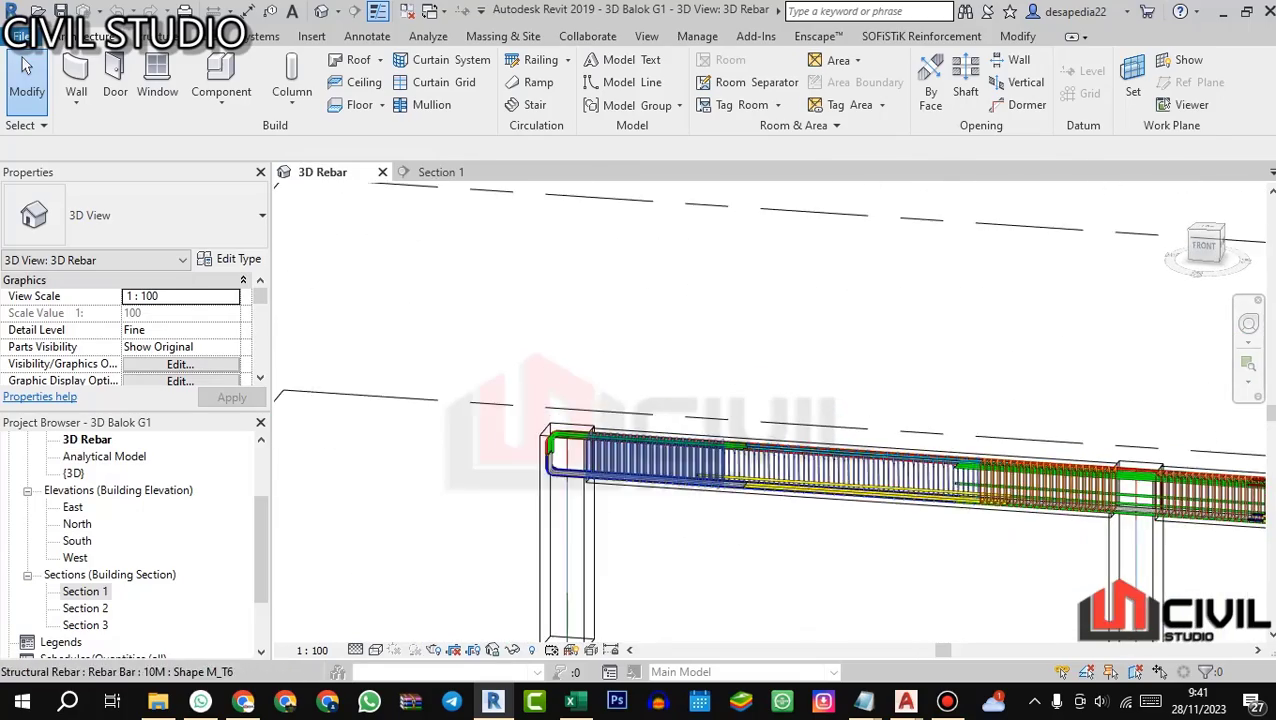
{"action": "left_click_drag", "start_coordinate": [745, 482], "coordinate": [758, 458]}
{"action": "scroll", "coordinate": [985, 485], "scroll_direction": "up", "scroll_amount": 3}
{"action": "scroll", "coordinate": [700, 423], "scroll_direction": "up", "scroll_amount": 1}
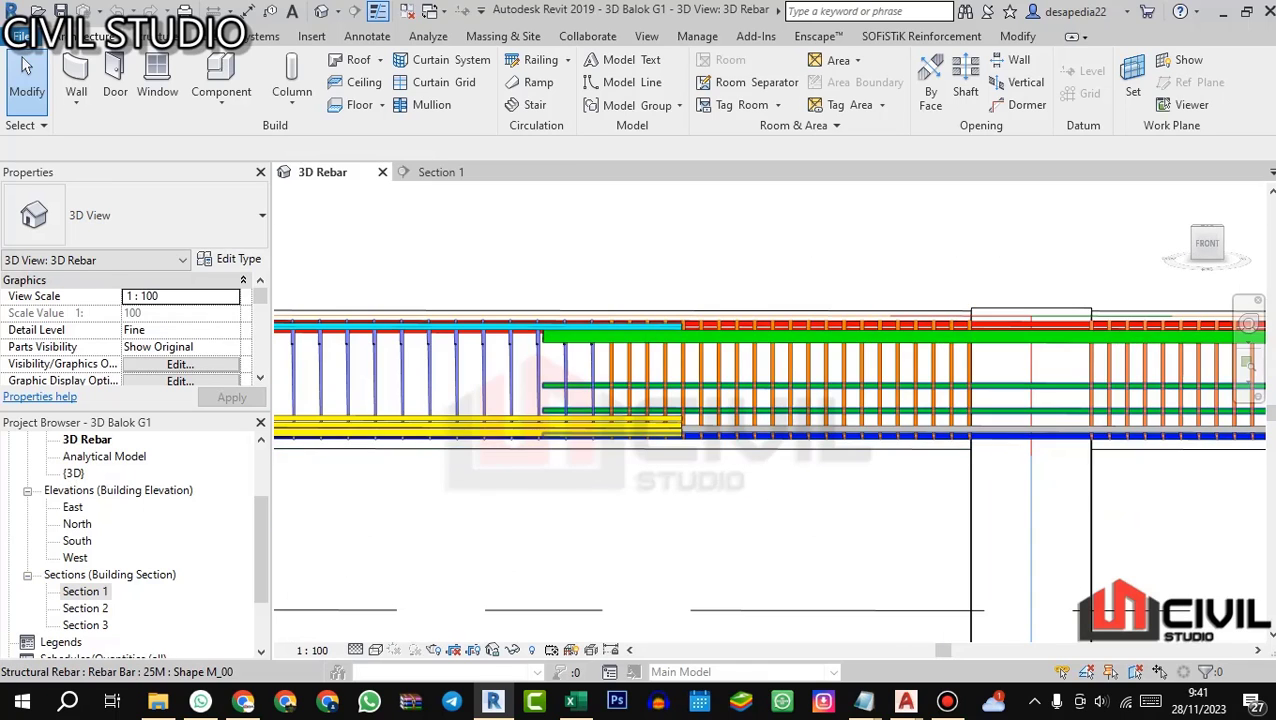
{"action": "scroll", "coordinate": [700, 423], "scroll_direction": "down", "scroll_amount": 4}
{"action": "scroll", "coordinate": [596, 523], "scroll_direction": "down", "scroll_amount": 1}
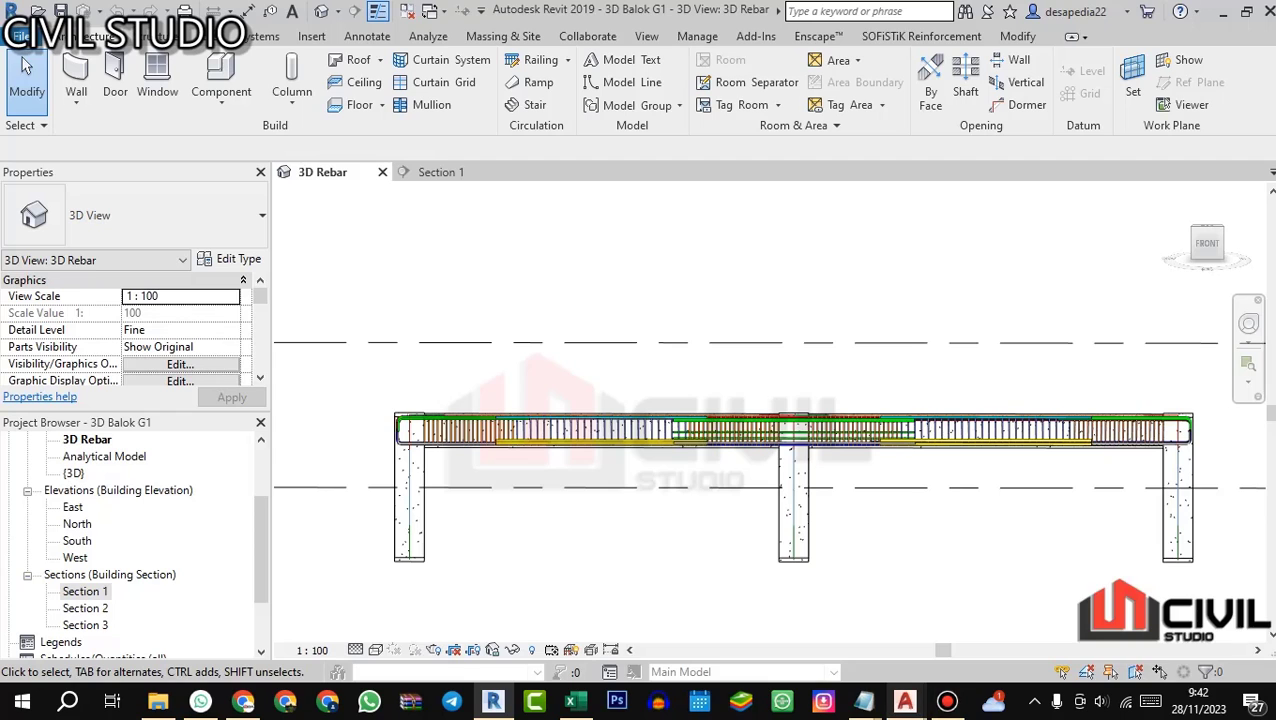
Step: Switch to AutoCAD's 02.STR DENAH ATAS plan and locate the two-span G1 beam with its bar lines and dimensions
{"action": "mouse_move", "coordinate": [904, 700]}
{"action": "left_click", "coordinate": [925, 606]}
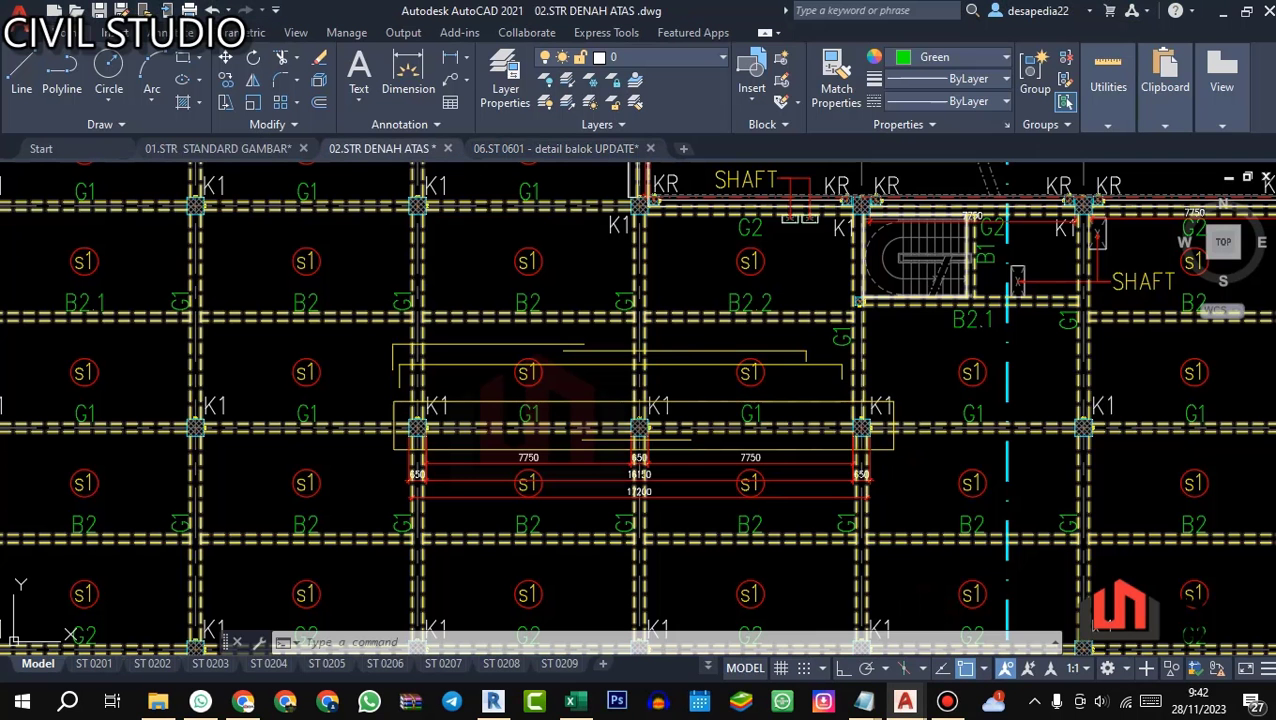
{"action": "left_click", "coordinate": [525, 401]}
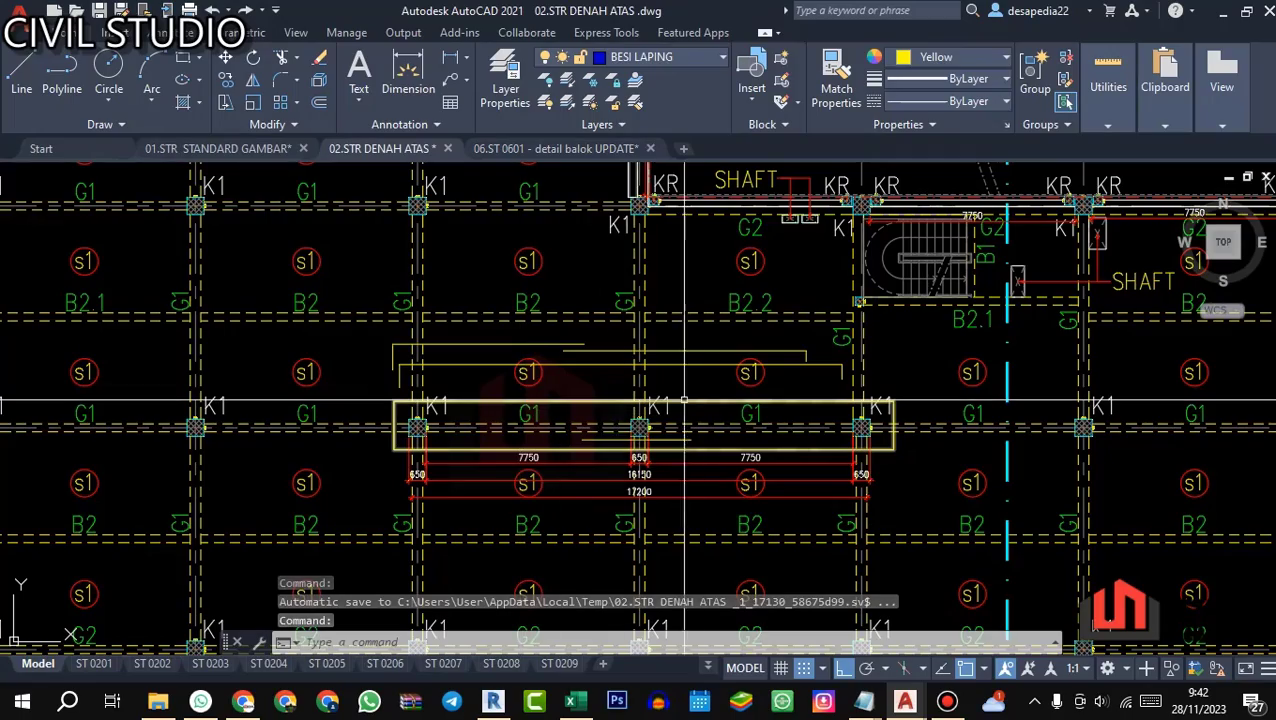
{"action": "scroll", "coordinate": [560, 400], "scroll_direction": "down", "scroll_amount": 2}
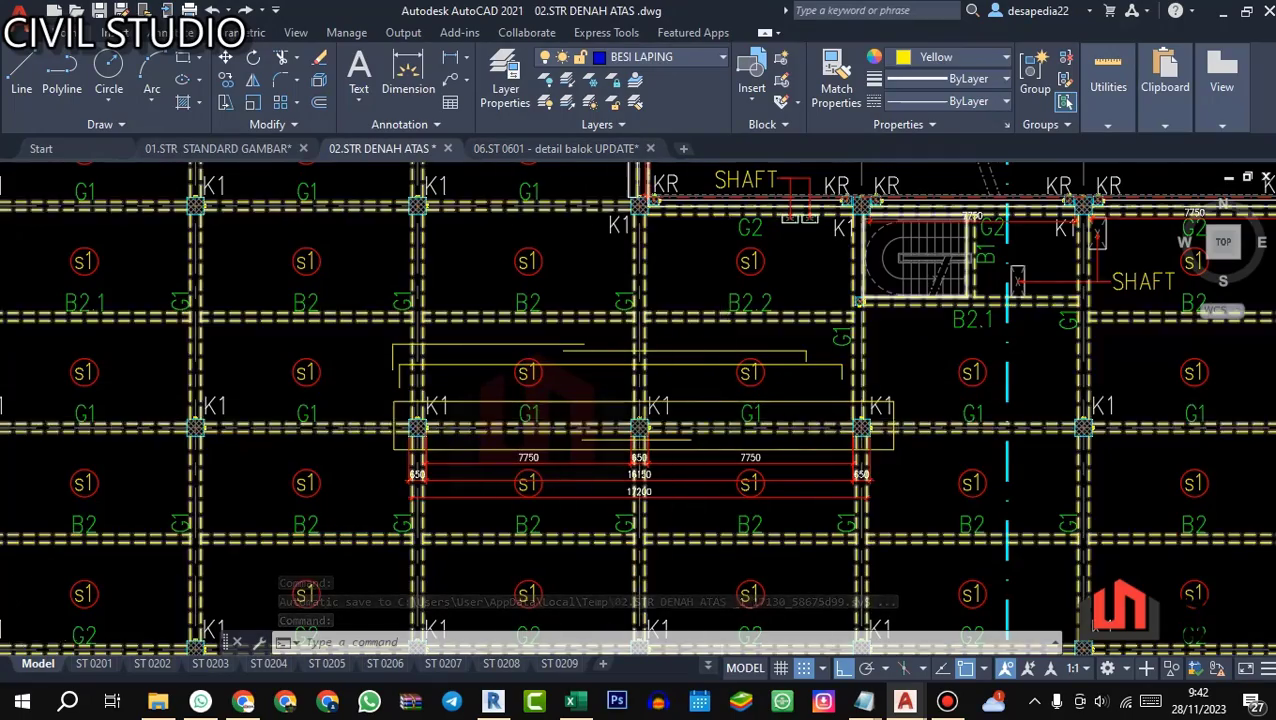
{"action": "scroll", "coordinate": [578, 380], "scroll_direction": "up", "scroll_amount": 1}
{"action": "scroll", "coordinate": [496, 403], "scroll_direction": "down", "scroll_amount": 3}
{"action": "scroll", "coordinate": [525, 297], "scroll_direction": "up", "scroll_amount": 2}
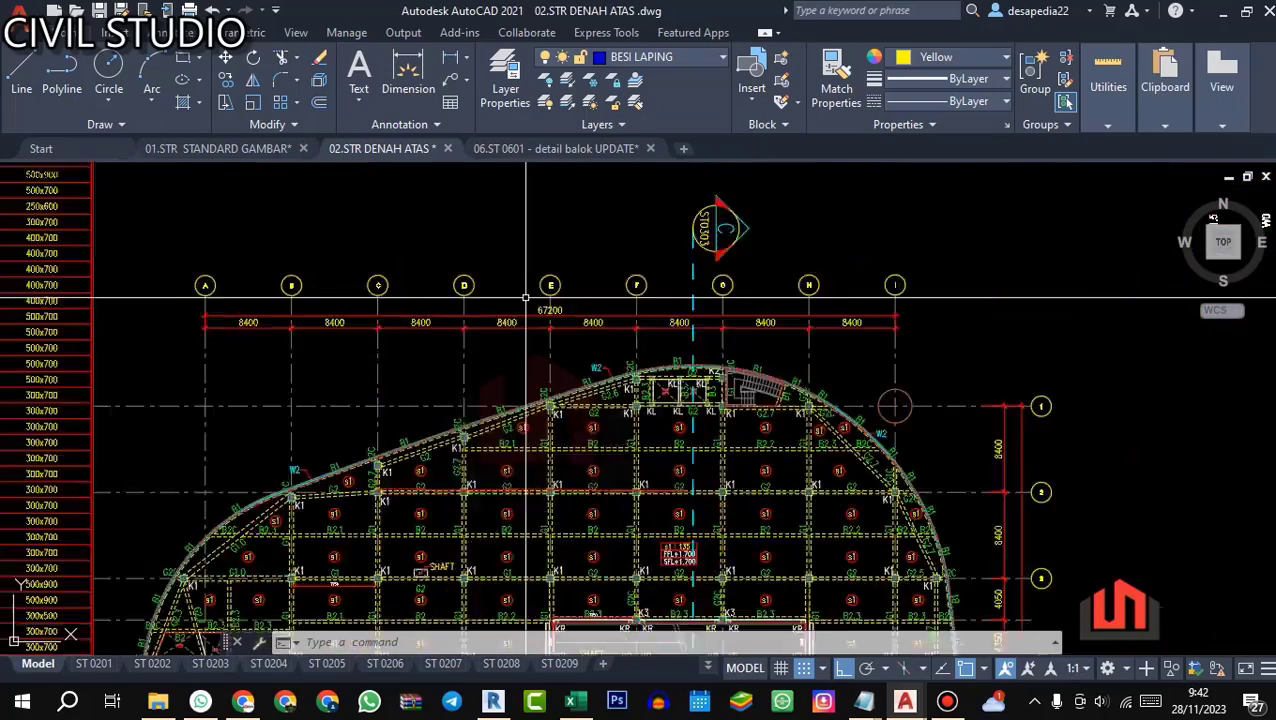
{"action": "left_click_drag", "start_coordinate": [600, 475], "coordinate": [600, 213]}
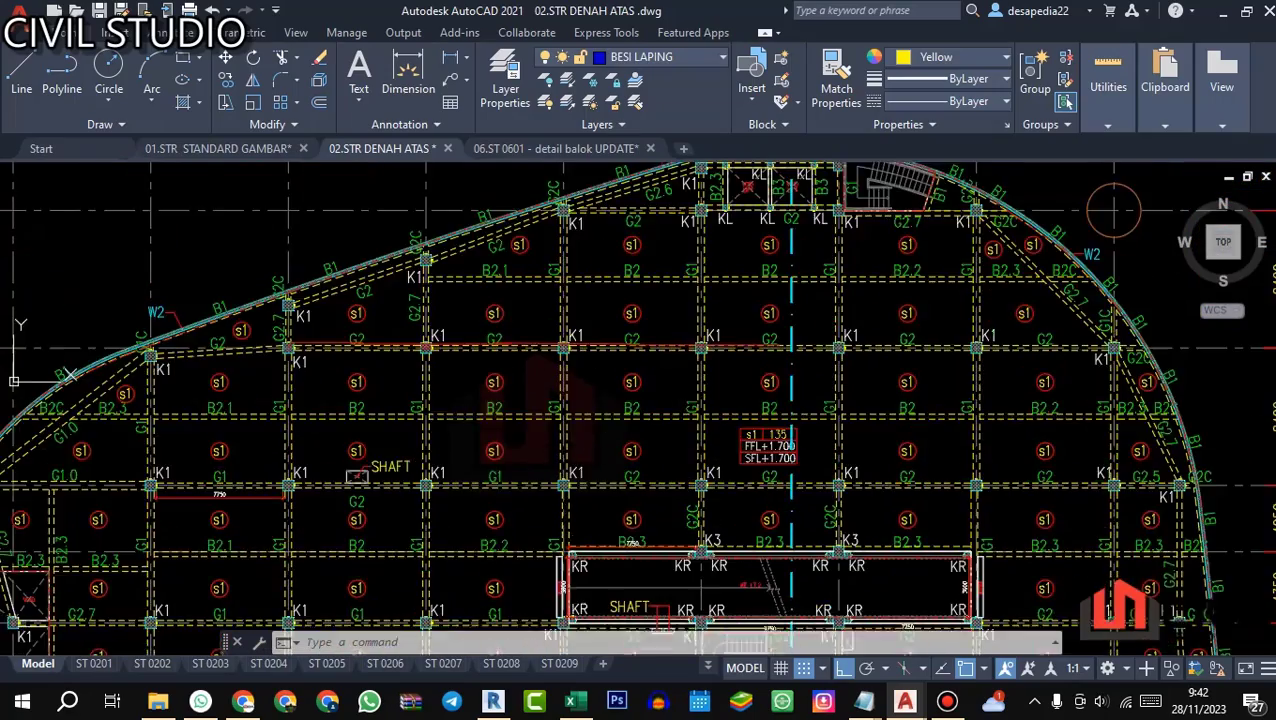
{"action": "left_click_drag", "start_coordinate": [605, 453], "coordinate": [603, 222]}
{"action": "left_click_drag", "start_coordinate": [602, 510], "coordinate": [604, 342]}
{"action": "scroll", "coordinate": [604, 342], "scroll_direction": "up", "scroll_amount": 3}
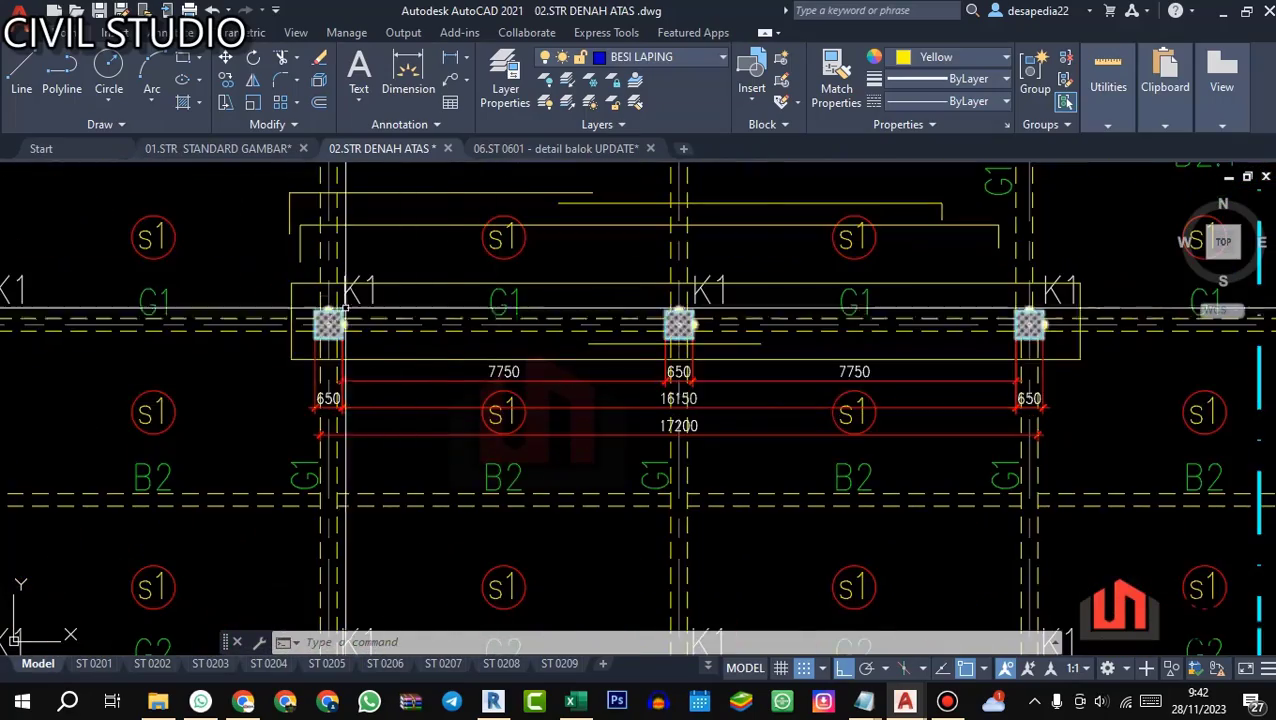
Step: Examine G1's span dimensions between the K1 columns and the size of the middle K1 column
{"action": "scroll", "coordinate": [680, 285], "scroll_direction": "up", "scroll_amount": 2}
{"action": "scroll", "coordinate": [535, 390], "scroll_direction": "down", "scroll_amount": 2}
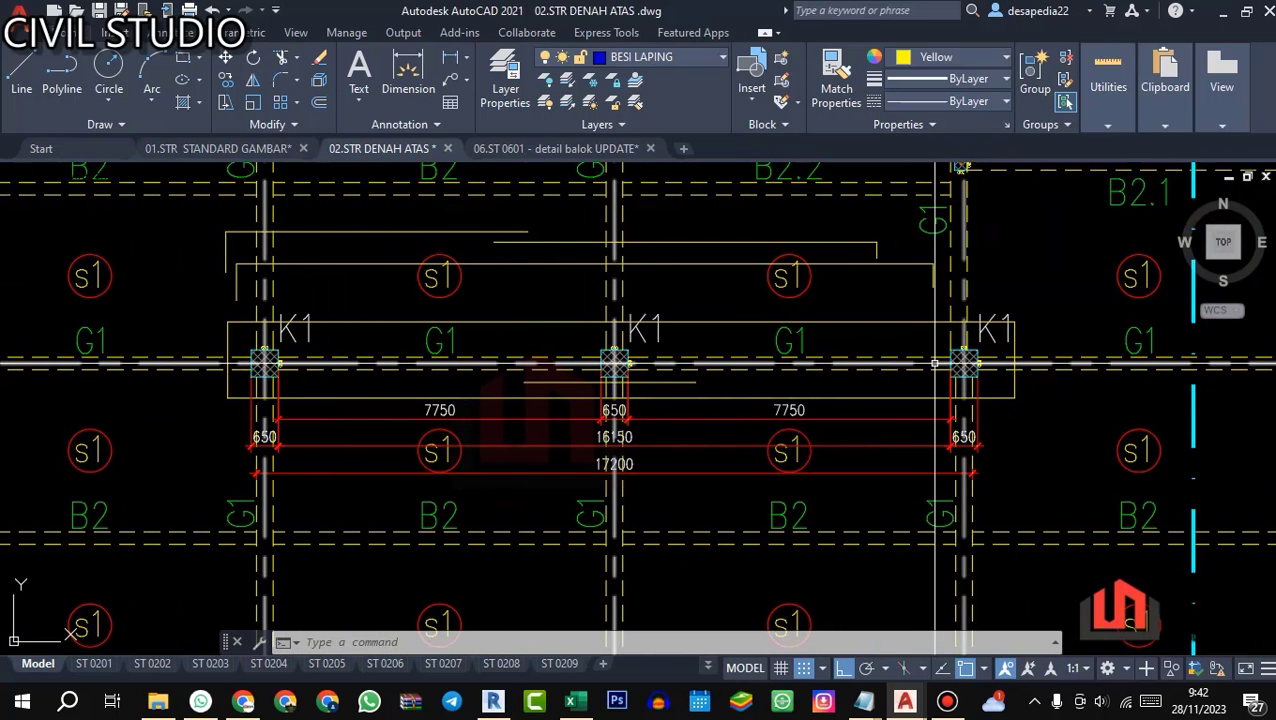
{"action": "scroll", "coordinate": [555, 350], "scroll_direction": "up", "scroll_amount": 2}
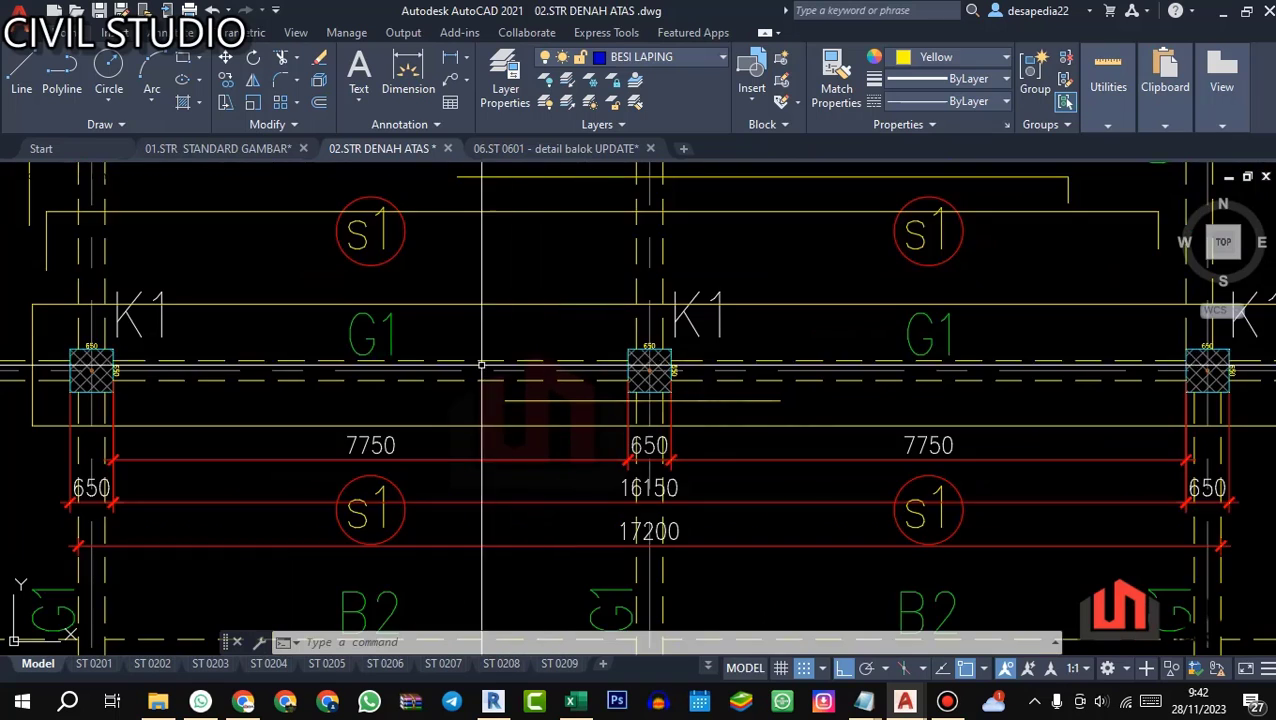
{"action": "scroll", "coordinate": [640, 362], "scroll_direction": "up", "scroll_amount": 4}
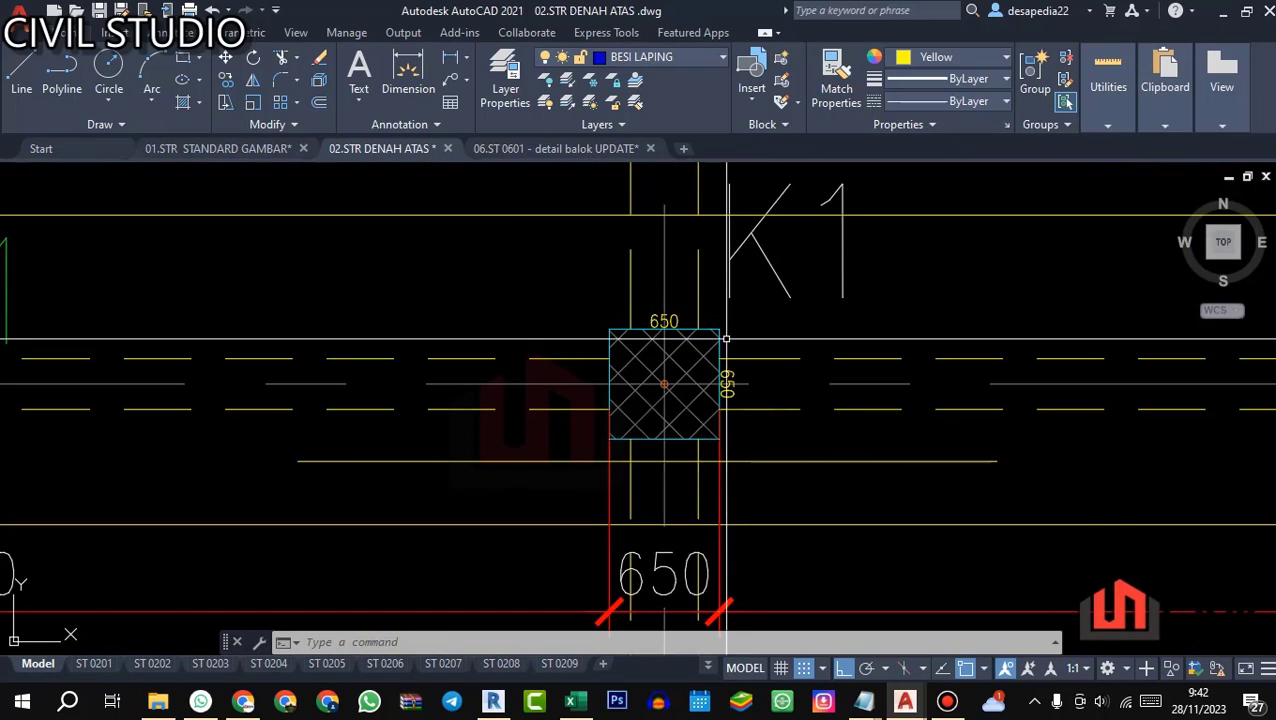
{"action": "scroll", "coordinate": [726, 339], "scroll_direction": "down", "scroll_amount": 4}
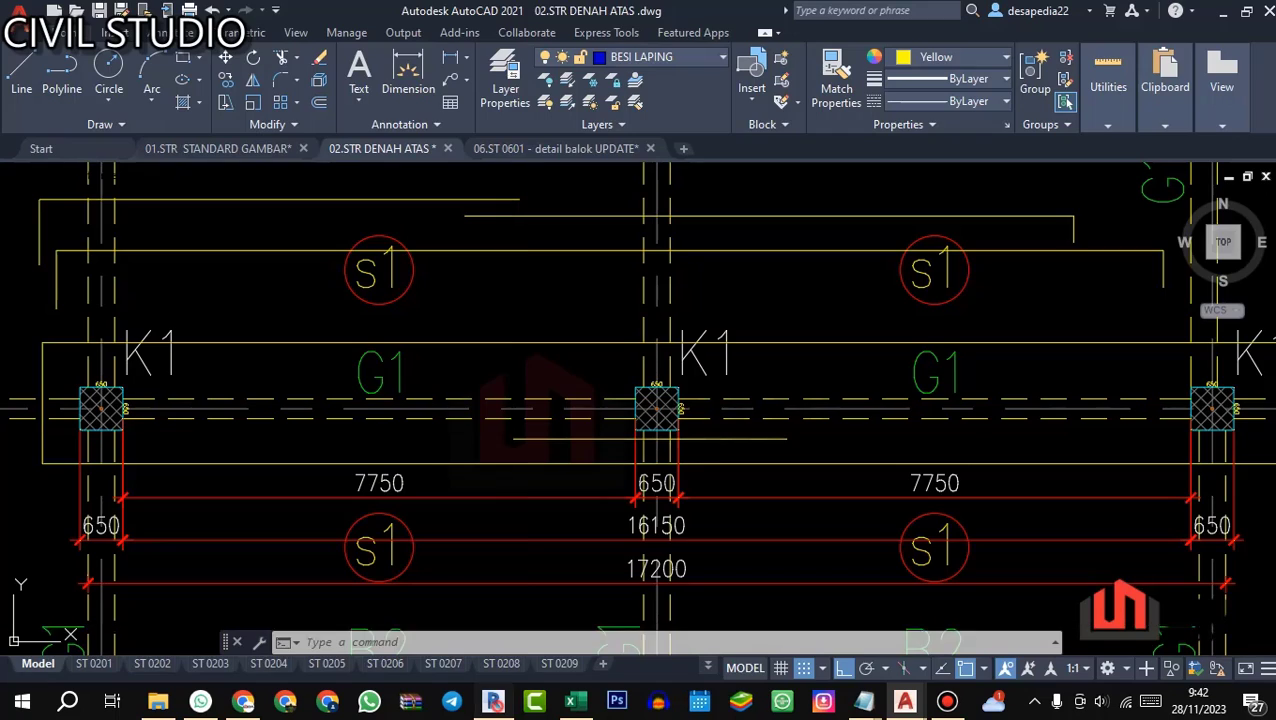
Step: Return to Revit and inspect G1's columns and reinforcement across both spans in the 3D Rebar view
{"action": "left_click", "coordinate": [496, 704]}
{"action": "scroll", "coordinate": [685, 327], "scroll_direction": "down", "scroll_amount": 1}
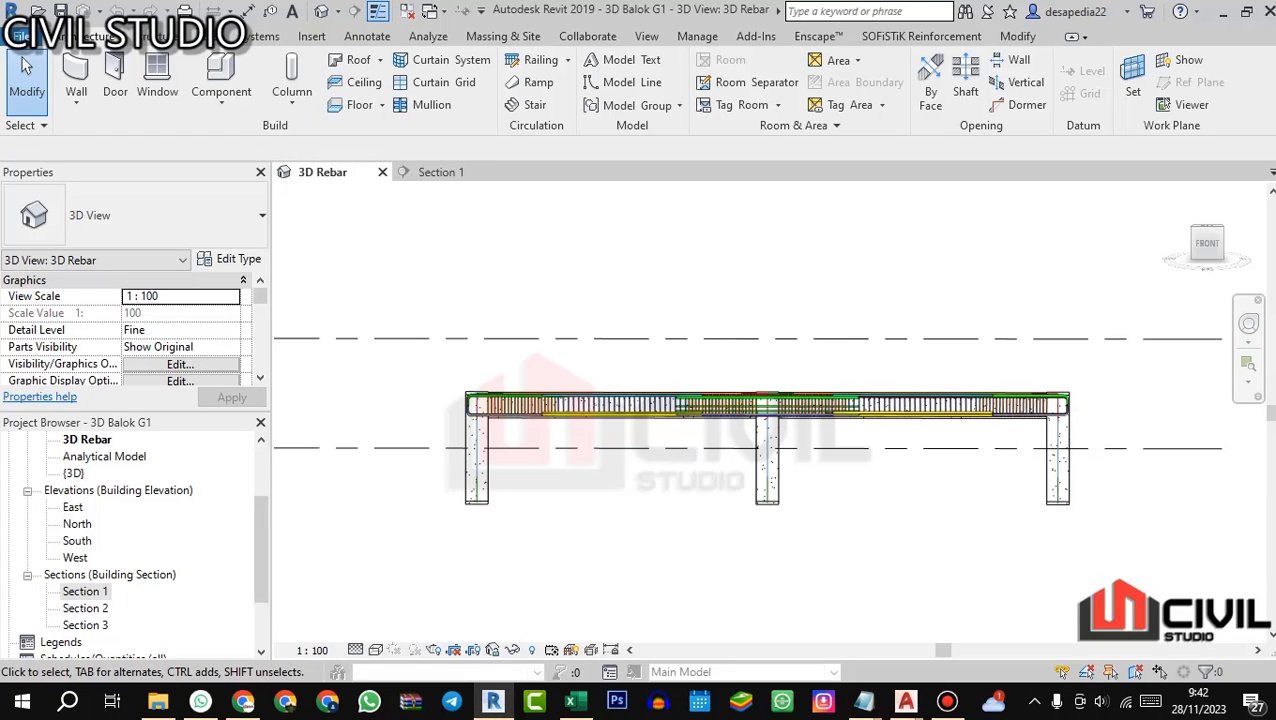
{"action": "scroll", "coordinate": [534, 365], "scroll_direction": "down", "scroll_amount": 5}
{"action": "left_click_drag", "start_coordinate": [534, 365], "coordinate": [497, 368]}
{"action": "scroll", "coordinate": [546, 370], "scroll_direction": "up", "scroll_amount": 3}
{"action": "scroll", "coordinate": [480, 370], "scroll_direction": "up", "scroll_amount": 4}
{"action": "scroll", "coordinate": [497, 370], "scroll_direction": "down", "scroll_amount": 3}
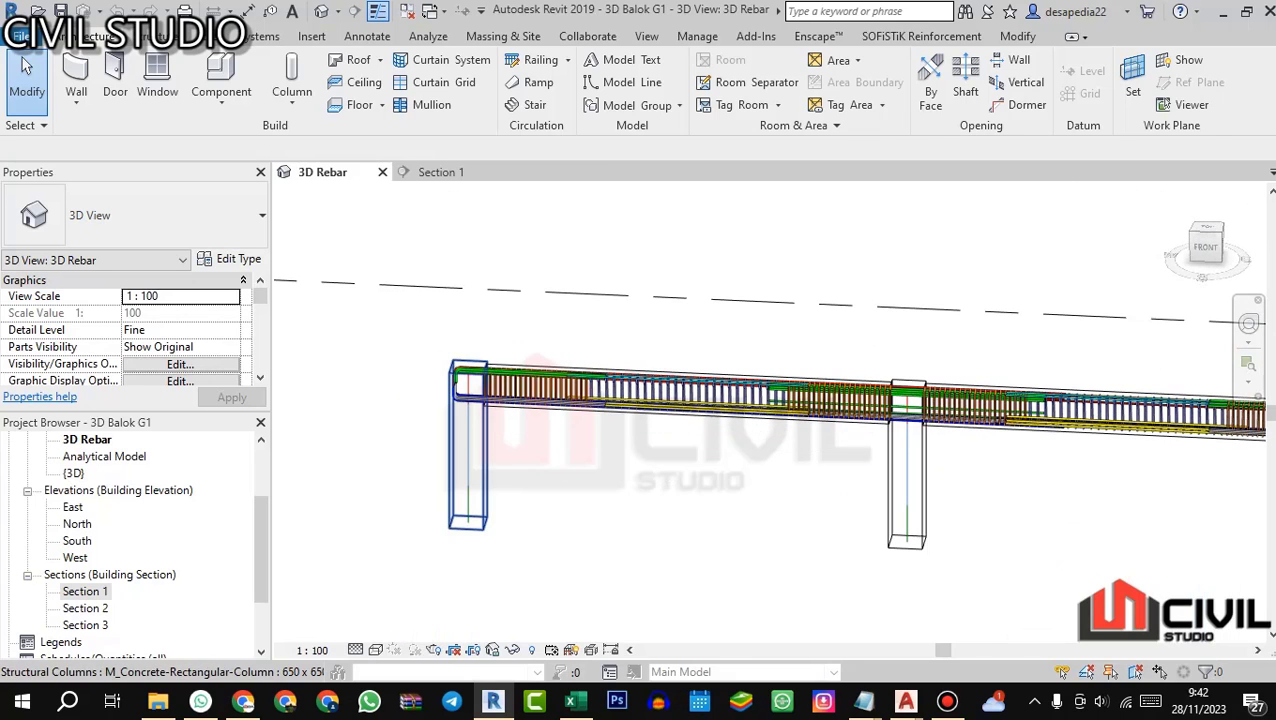
{"action": "scroll", "coordinate": [466, 372], "scroll_direction": "up", "scroll_amount": 4}
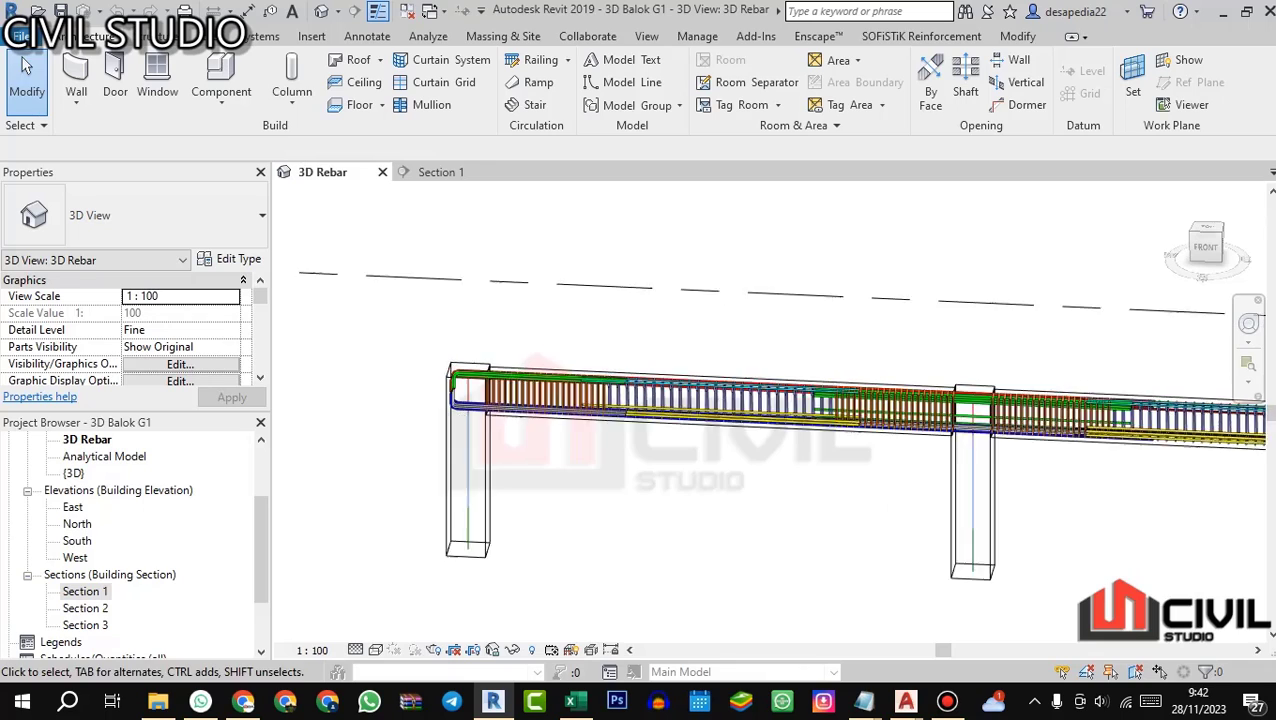
Step: Inspect the hooked bars at G1's first end column, and the longitudinal bars and stirrups along the first span toward the middle column
{"action": "scroll", "coordinate": [442, 408], "scroll_direction": "up", "scroll_amount": 3}
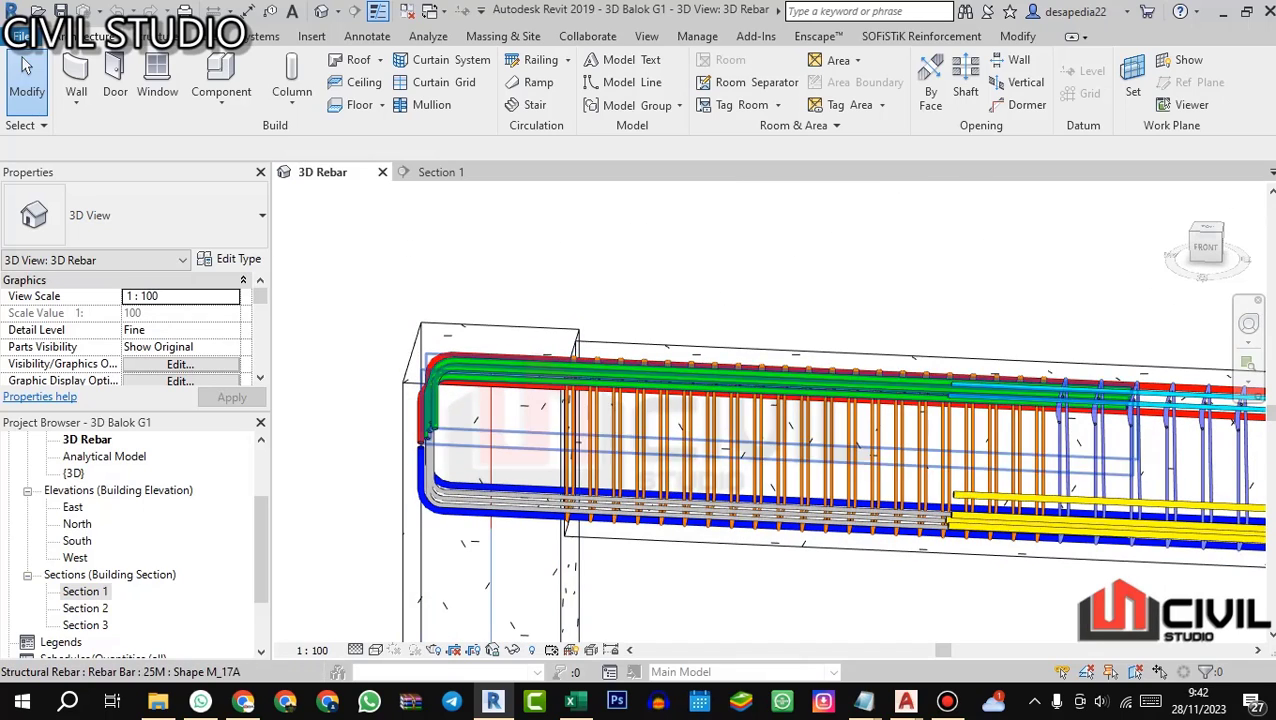
{"action": "scroll", "coordinate": [490, 372], "scroll_direction": "down", "scroll_amount": 3}
{"action": "scroll", "coordinate": [500, 400], "scroll_direction": "down", "scroll_amount": 3}
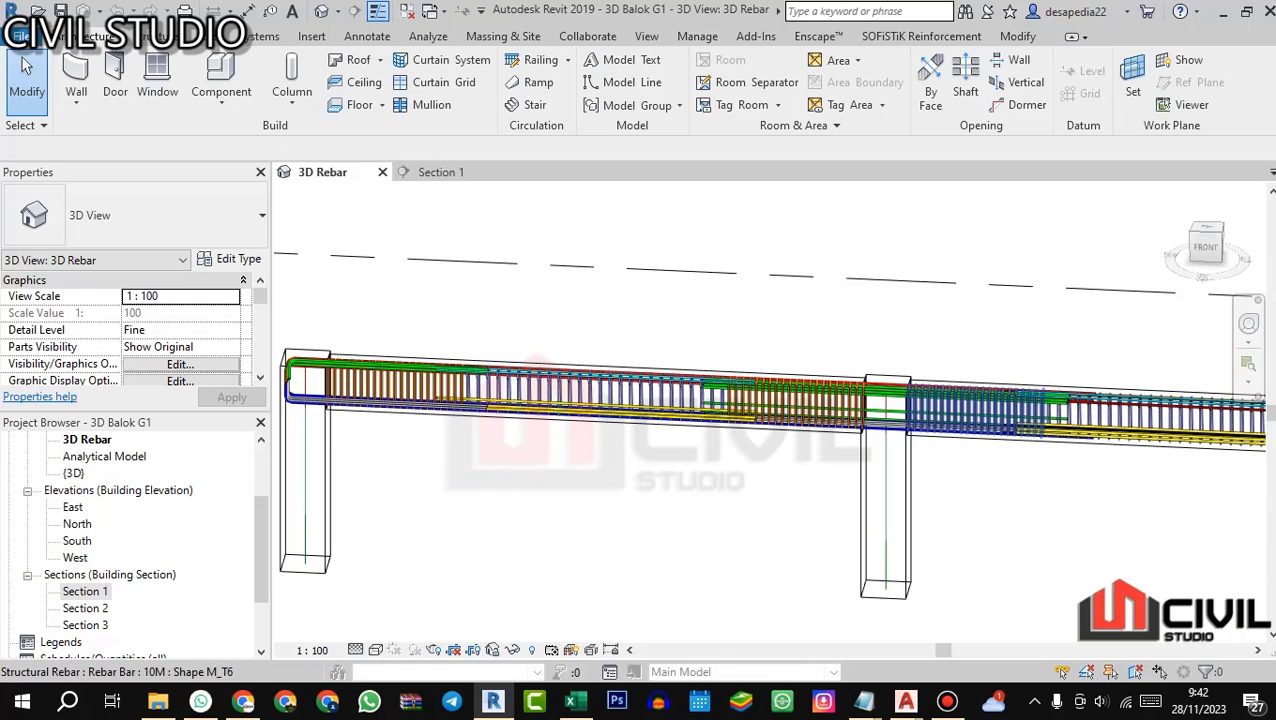
{"action": "scroll", "coordinate": [600, 400], "scroll_direction": "up", "scroll_amount": 2}
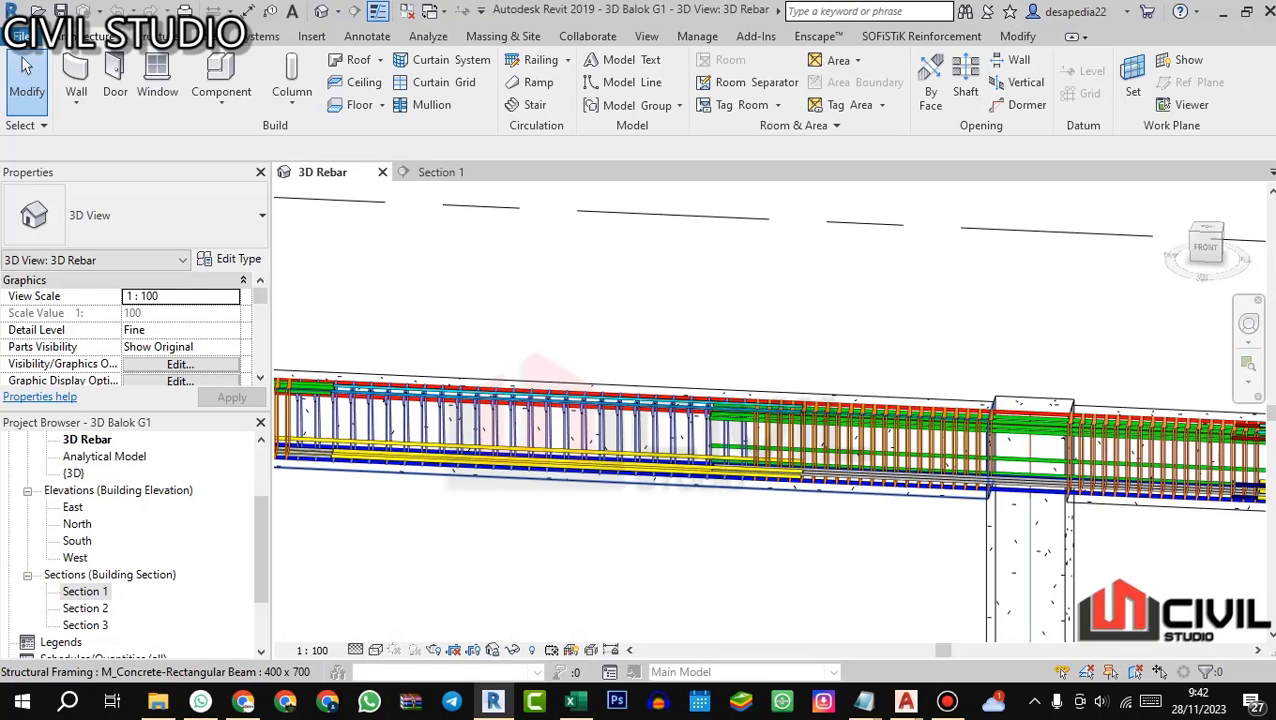
{"action": "scroll", "coordinate": [650, 405], "scroll_direction": "up", "scroll_amount": 2}
{"action": "mouse_move", "coordinate": [648, 406]}
{"action": "left_mouse_down"}
{"action": "mouse_move", "coordinate": [560, 420]}
{"action": "mouse_move", "coordinate": [650, 430]}
{"action": "left_mouse_up"}
{"action": "scroll", "coordinate": [545, 418], "scroll_direction": "up", "scroll_amount": 2}
{"action": "scroll", "coordinate": [612, 427], "scroll_direction": "down", "scroll_amount": 4}
{"action": "scroll", "coordinate": [636, 430], "scroll_direction": "down", "scroll_amount": 2}
{"action": "scroll", "coordinate": [1017, 408], "scroll_direction": "up", "scroll_amount": 3}
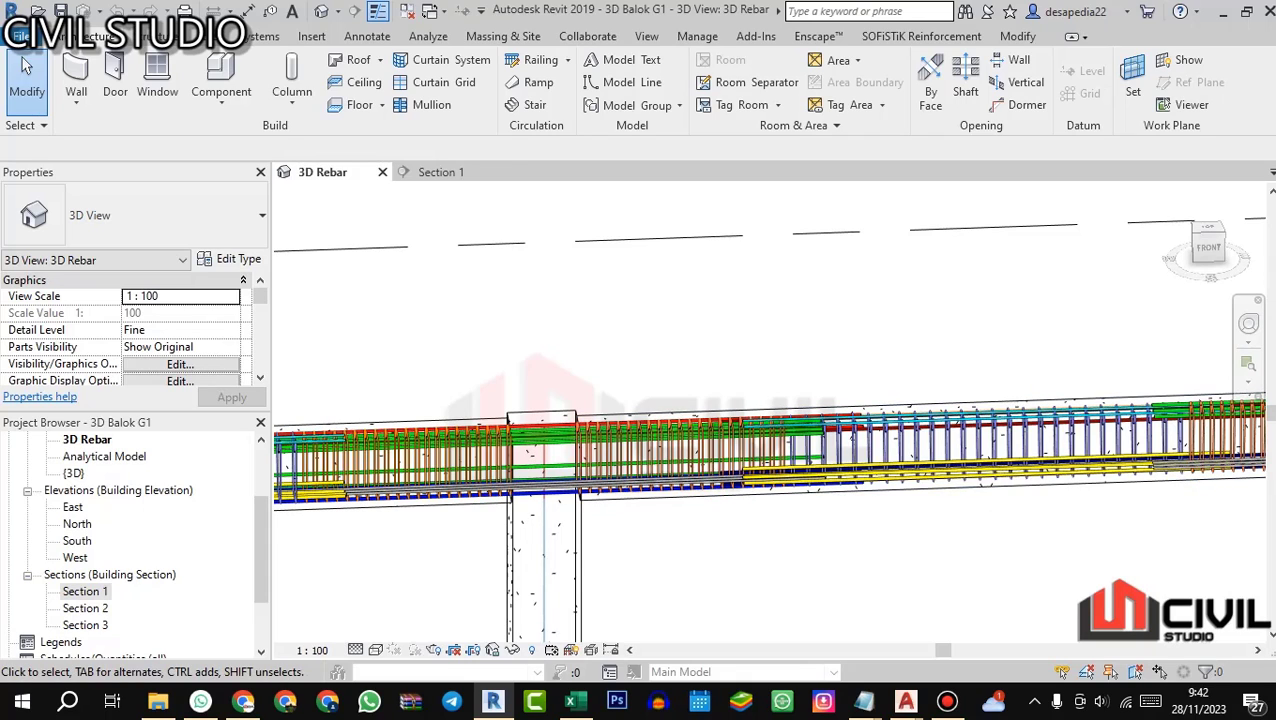
Step: Examine the bars running from the middle column into the second span, including the overlaps of the top and bottom main bars
{"action": "scroll", "coordinate": [642, 440], "scroll_direction": "down", "scroll_amount": 1}
{"action": "left_click_drag", "start_coordinate": [642, 440], "coordinate": [560, 430]}
{"action": "scroll", "coordinate": [524, 416], "scroll_direction": "up", "scroll_amount": 3}
{"action": "scroll", "coordinate": [570, 365], "scroll_direction": "down", "scroll_amount": 3}
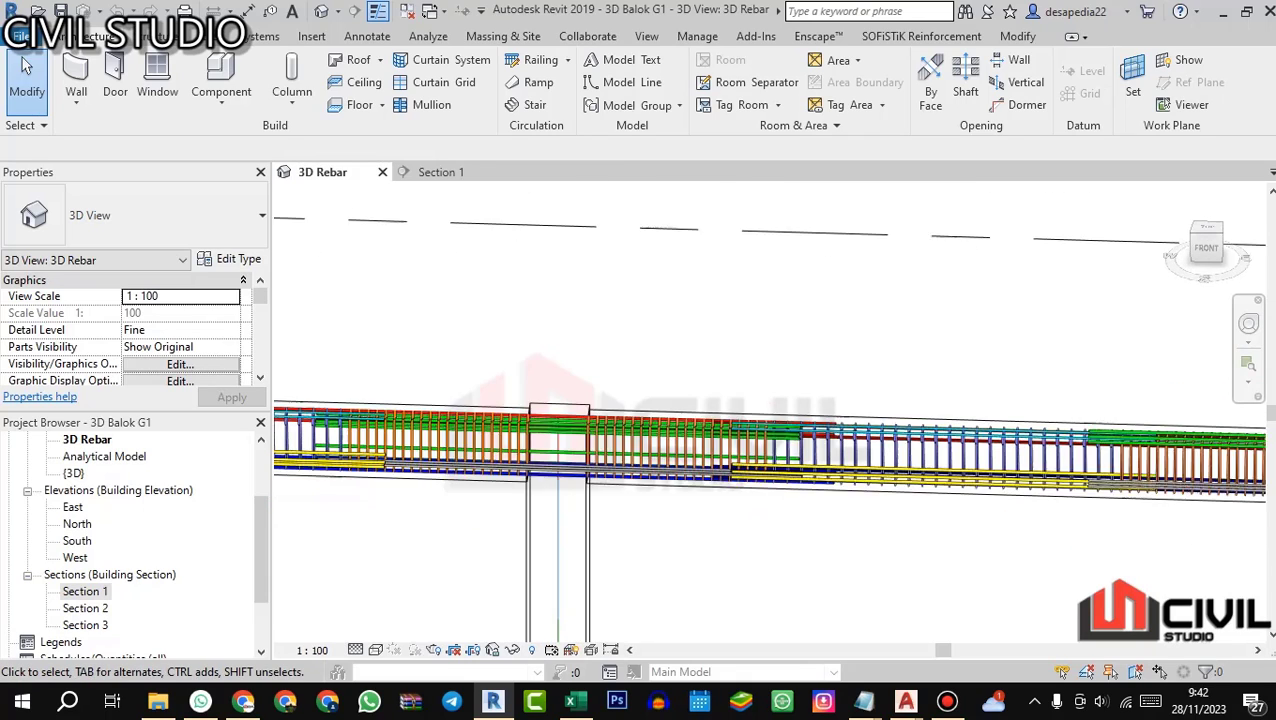
{"action": "scroll", "coordinate": [545, 410], "scroll_direction": "down", "scroll_amount": 3}
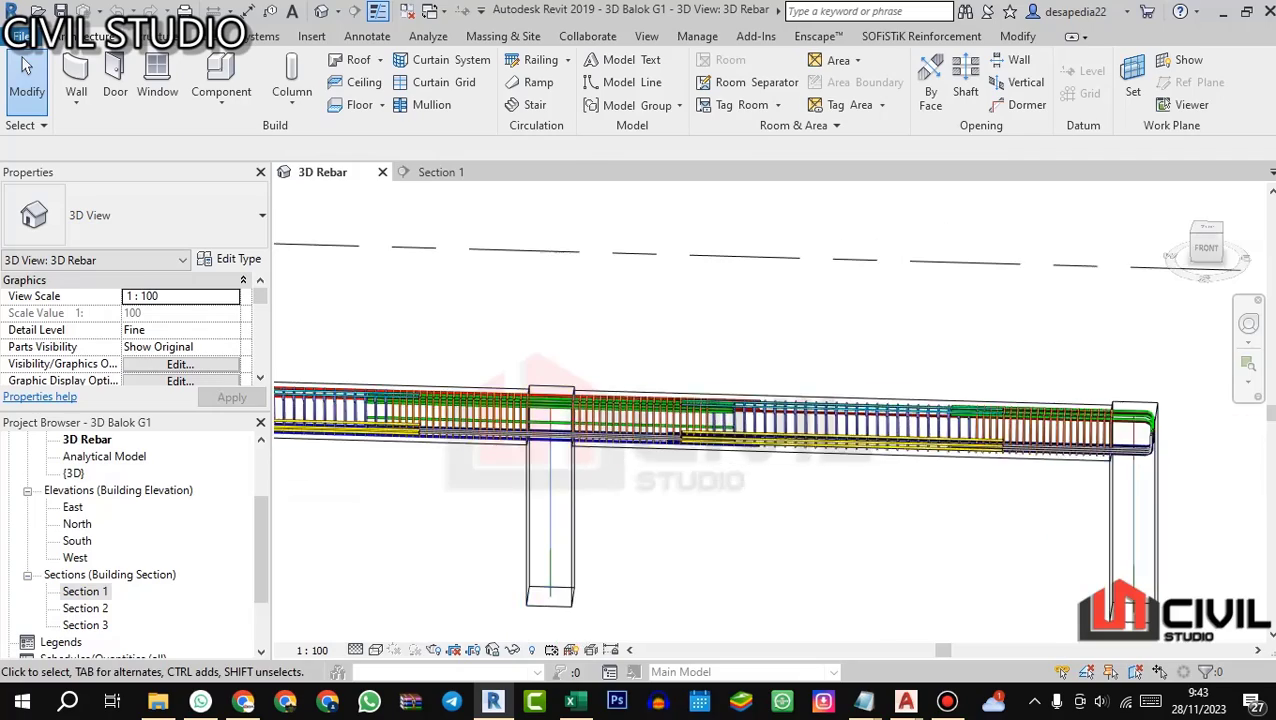
{"action": "scroll", "coordinate": [700, 390], "scroll_direction": "up", "scroll_amount": 4}
{"action": "left_click_drag", "start_coordinate": [728, 390], "coordinate": [705, 418]}
{"action": "scroll", "coordinate": [725, 418], "scroll_direction": "down", "scroll_amount": 1}
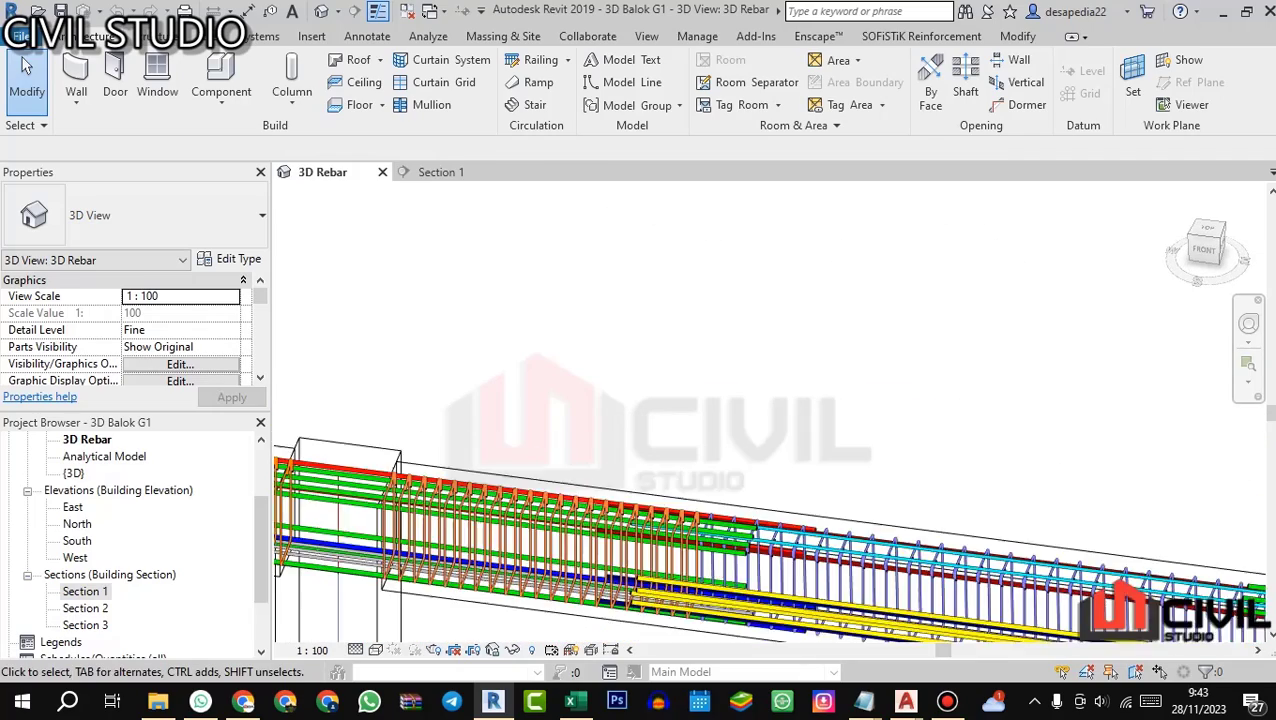
{"action": "scroll", "coordinate": [704, 419], "scroll_direction": "down", "scroll_amount": 1}
{"action": "scroll", "coordinate": [756, 472], "scroll_direction": "up", "scroll_amount": 3}
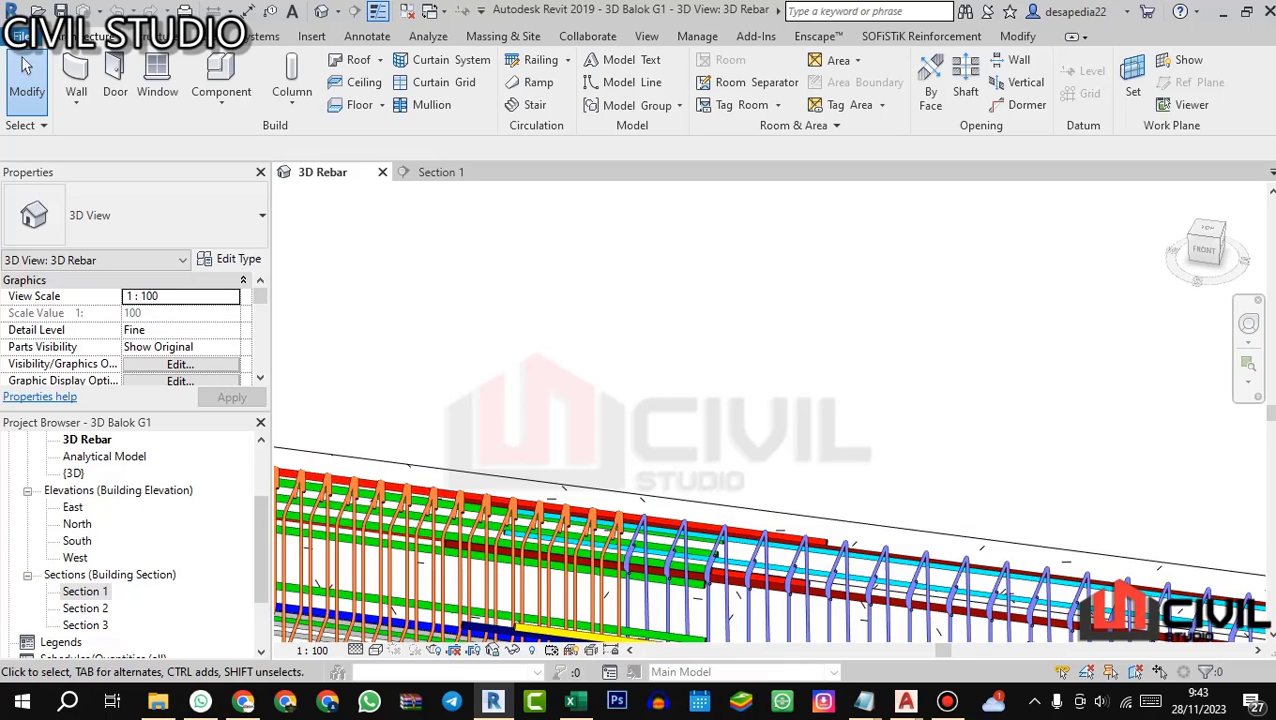
{"action": "scroll", "coordinate": [843, 355], "scroll_direction": "down", "scroll_amount": 2}
{"action": "scroll", "coordinate": [770, 490], "scroll_direction": "down", "scroll_amount": 3}
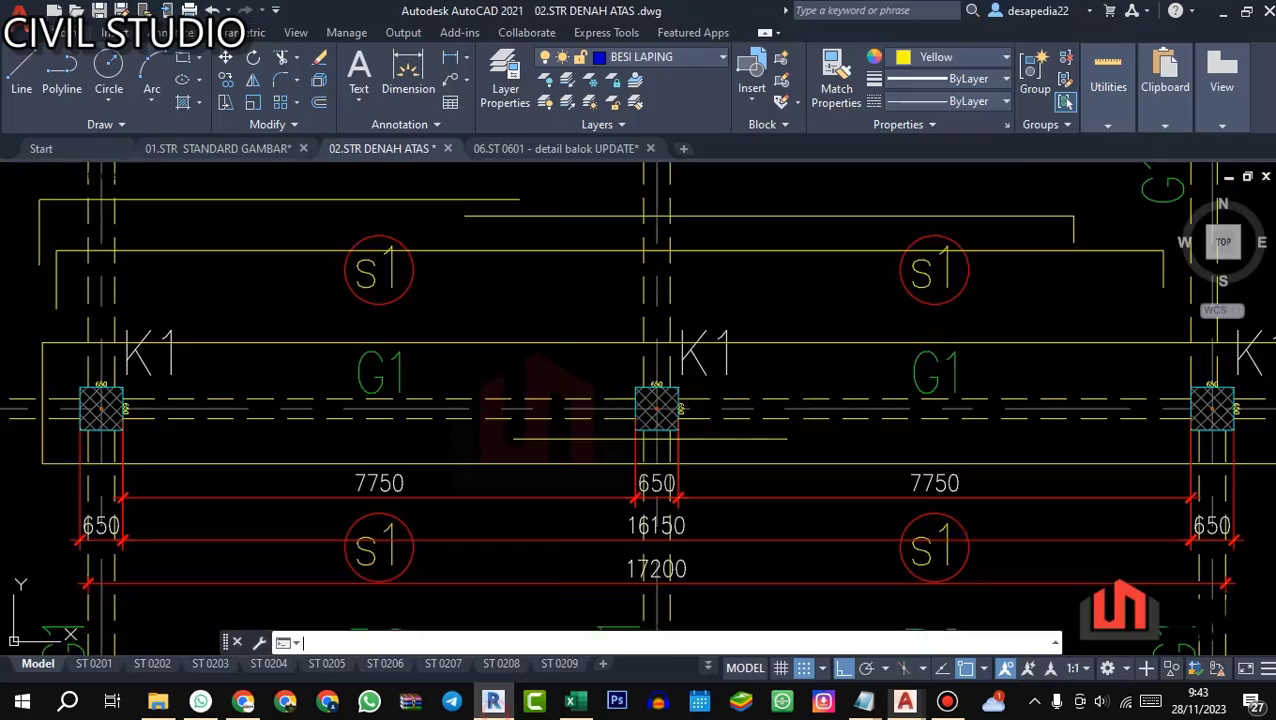
{"action": "scroll", "coordinate": [621, 425], "scroll_direction": "down", "scroll_amount": 3}
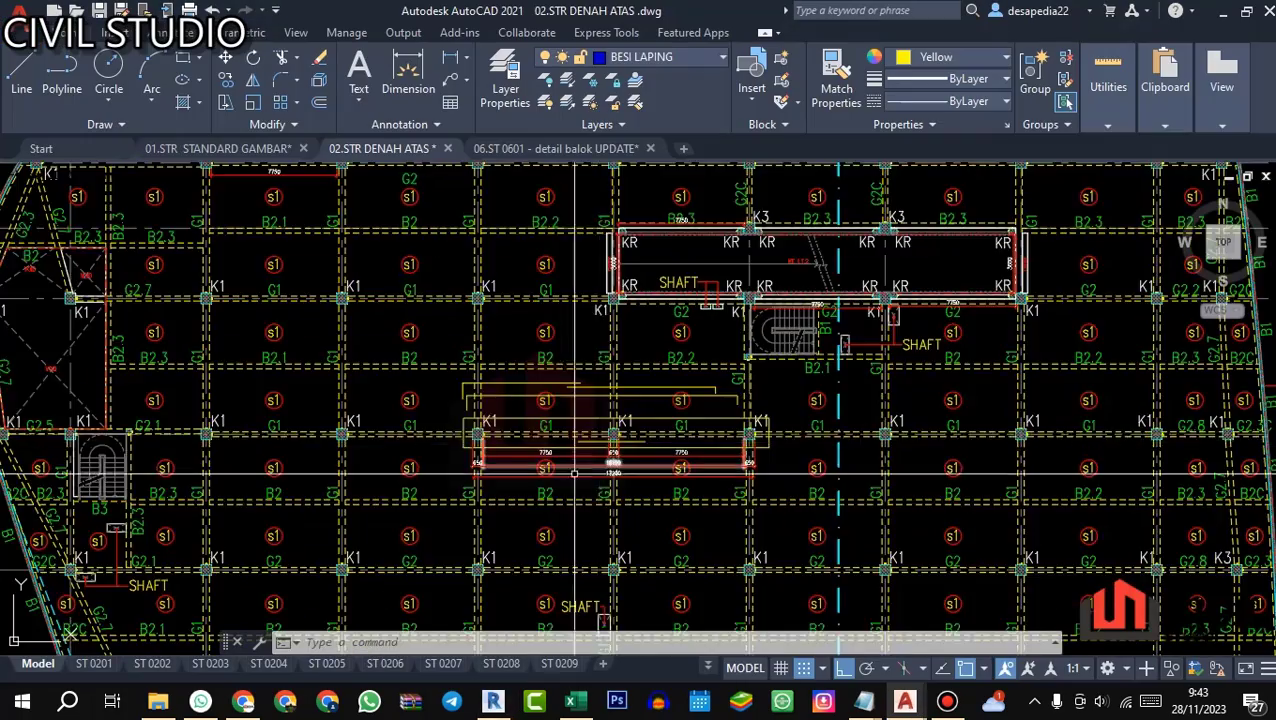
Step: Switch to AutoCAD's 02.STR DENAH ATAS plan and check G1's span, column and overall length dimensions
{"action": "scroll", "coordinate": [621, 425], "scroll_direction": "up", "scroll_amount": 5}
{"action": "scroll", "coordinate": [621, 425], "scroll_direction": "down", "scroll_amount": 4}
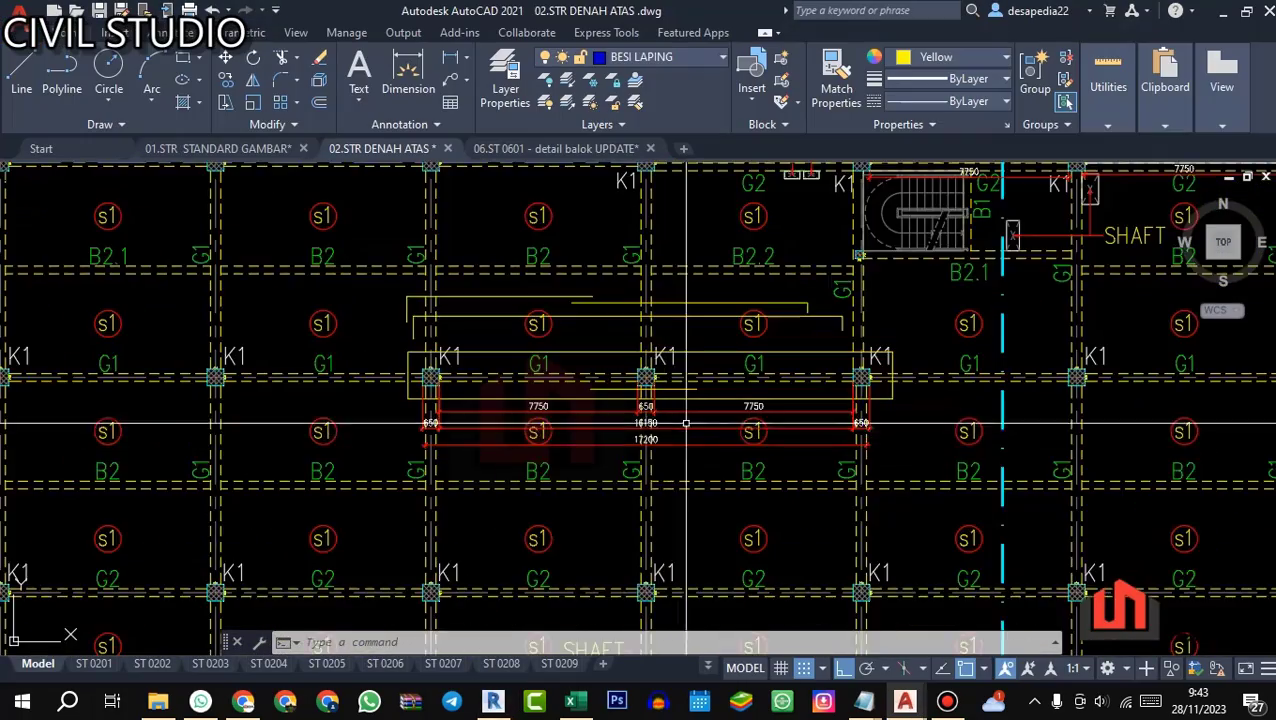
{"action": "scroll", "coordinate": [425, 468], "scroll_direction": "up", "scroll_amount": 4}
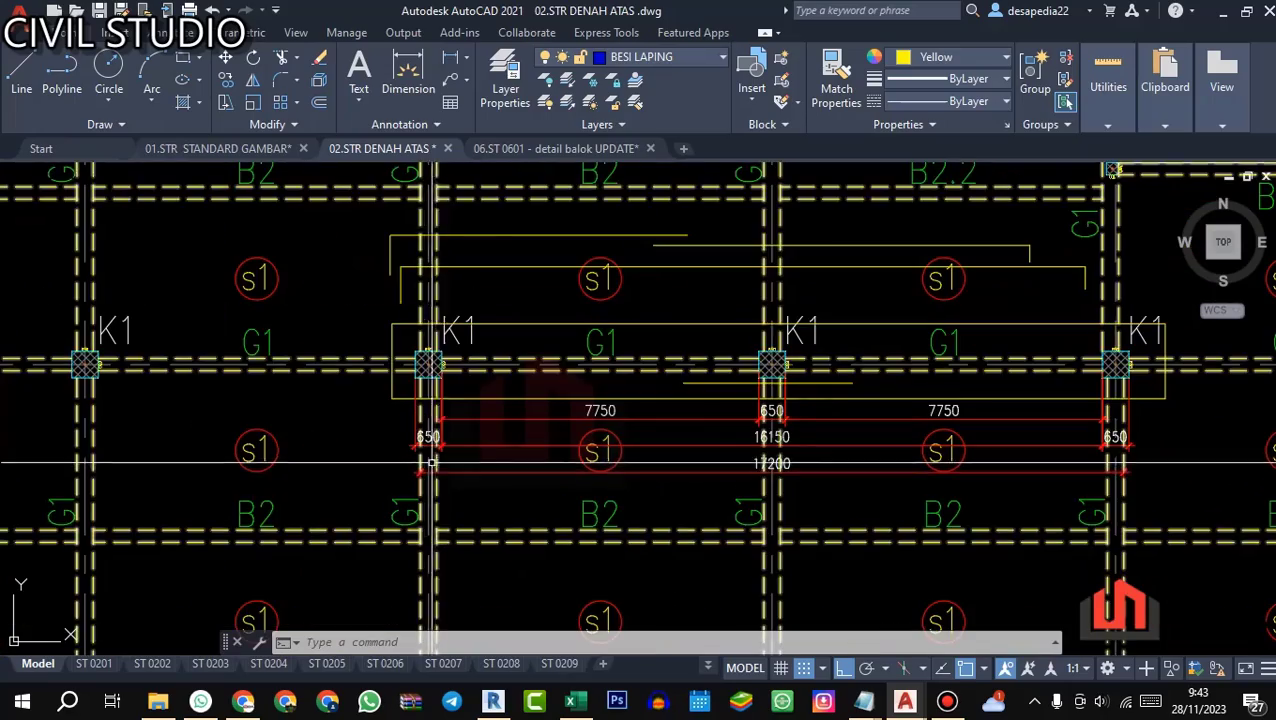
Step: Return to Revit's 3D Rebar view and examine the red and dark red top bar overlap beyond the middle column
{"action": "left_click", "coordinate": [493, 701]}
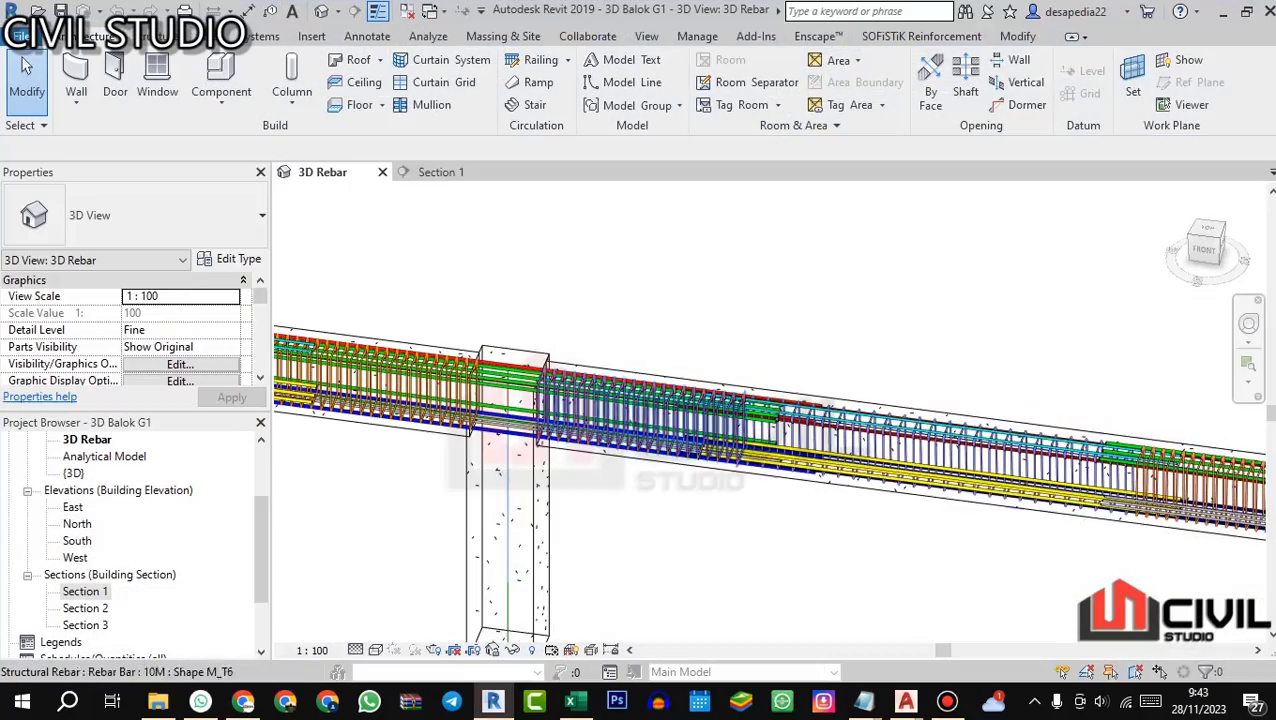
{"action": "scroll", "coordinate": [790, 375], "scroll_direction": "up", "scroll_amount": 2}
{"action": "scroll", "coordinate": [794, 385], "scroll_direction": "up", "scroll_amount": 4}
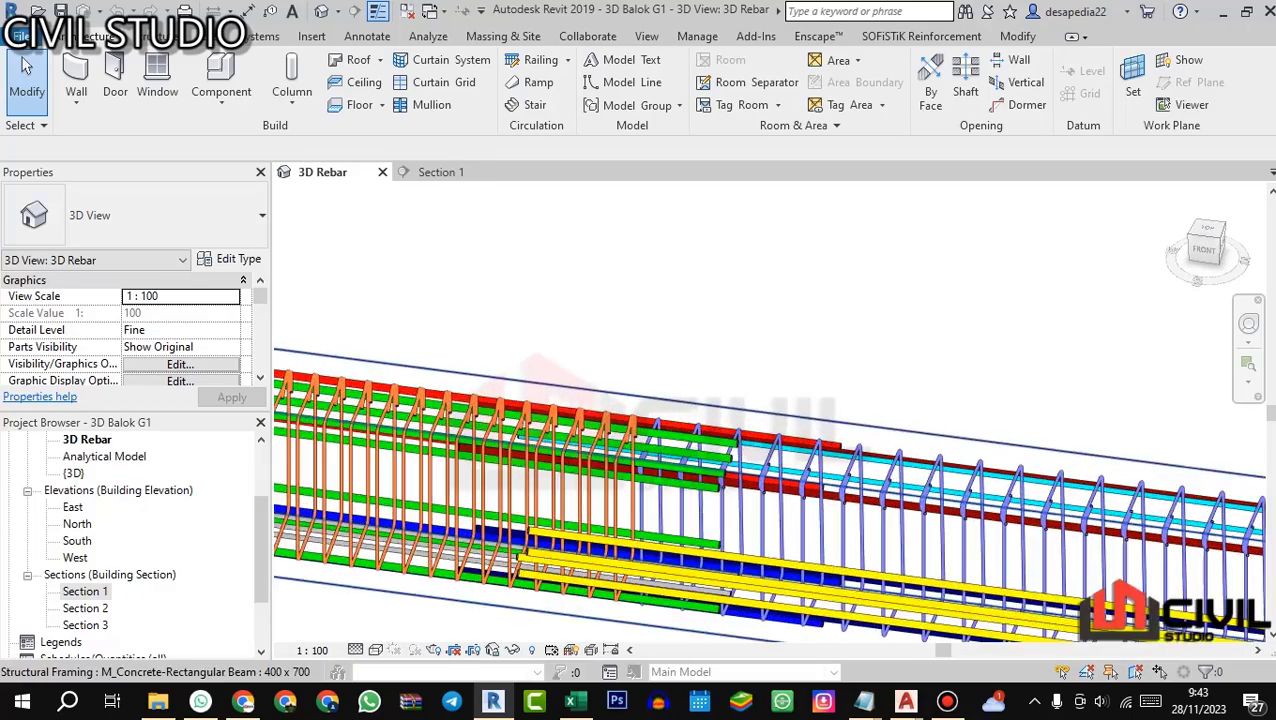
{"action": "scroll", "coordinate": [776, 376], "scroll_direction": "down", "scroll_amount": 3}
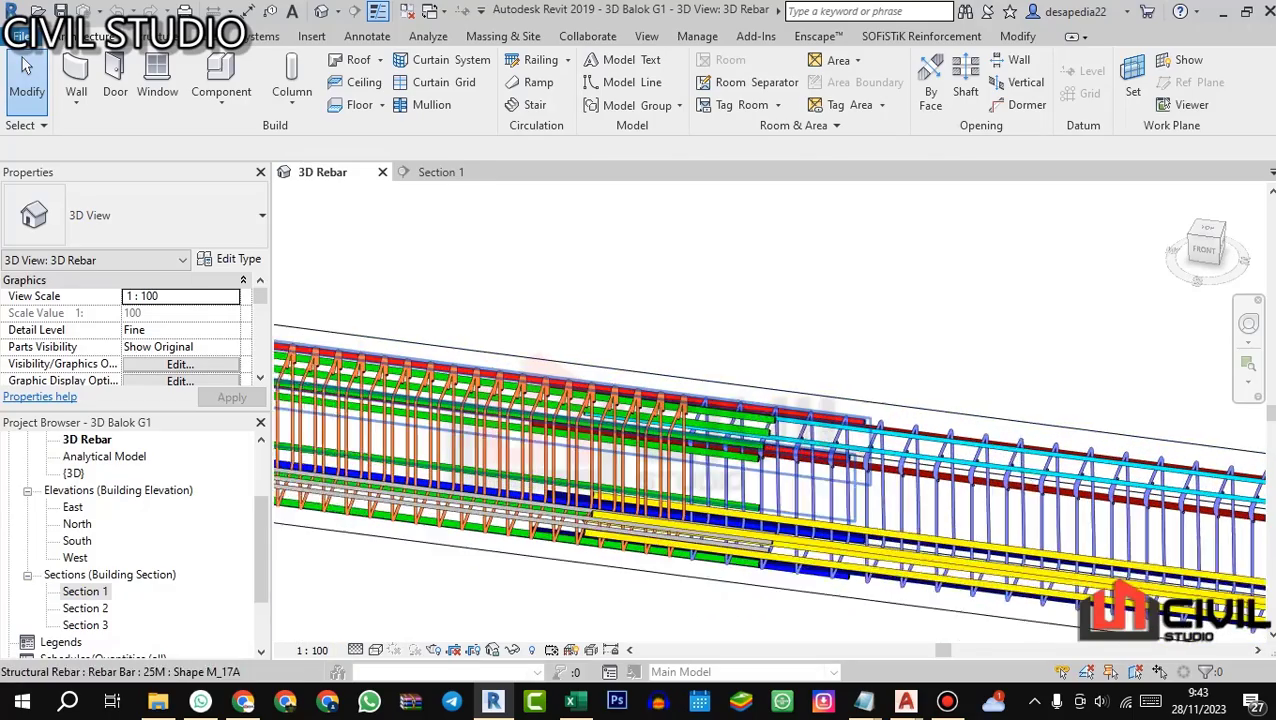
{"action": "scroll", "coordinate": [770, 485], "scroll_direction": "up", "scroll_amount": 2}
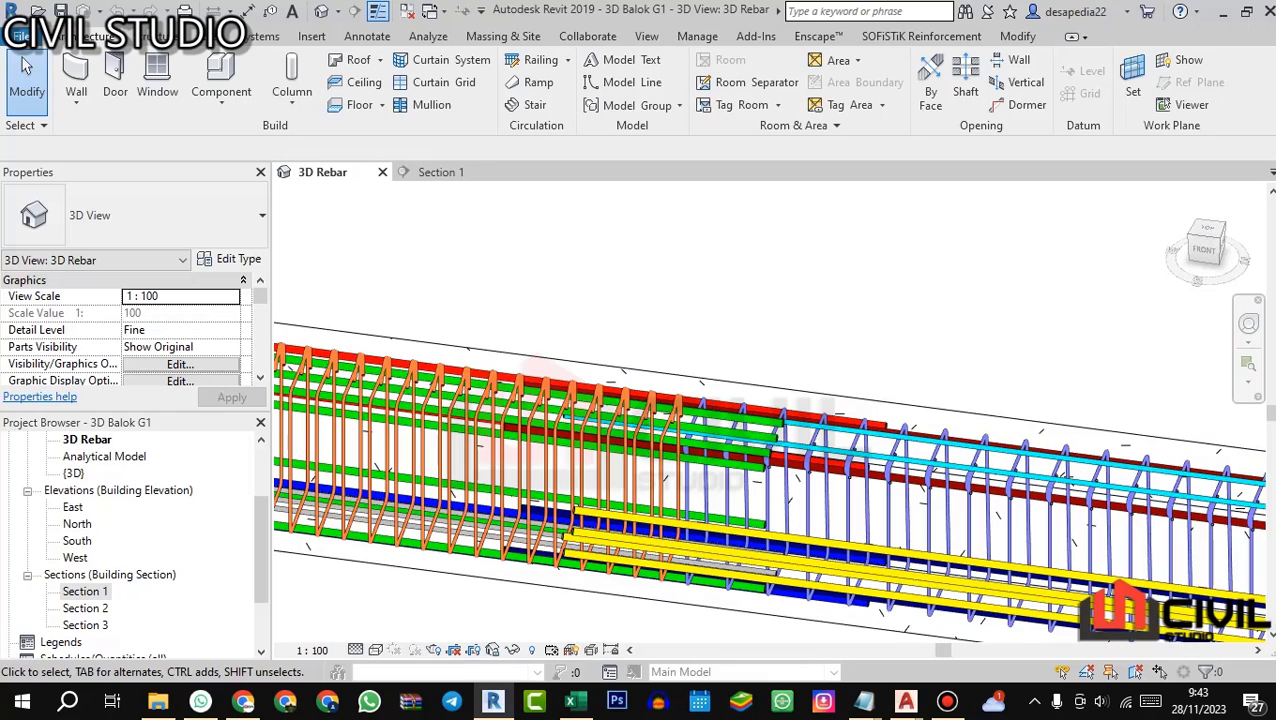
{"action": "scroll", "coordinate": [832, 335], "scroll_direction": "down", "scroll_amount": 5}
{"action": "left_click_drag", "start_coordinate": [832, 335], "coordinate": [790, 335]}
{"action": "scroll", "coordinate": [520, 341], "scroll_direction": "up", "scroll_amount": 5}
{"action": "scroll", "coordinate": [712, 285], "scroll_direction": "down", "scroll_amount": 3}
{"action": "scroll", "coordinate": [864, 262], "scroll_direction": "up", "scroll_amount": 1}
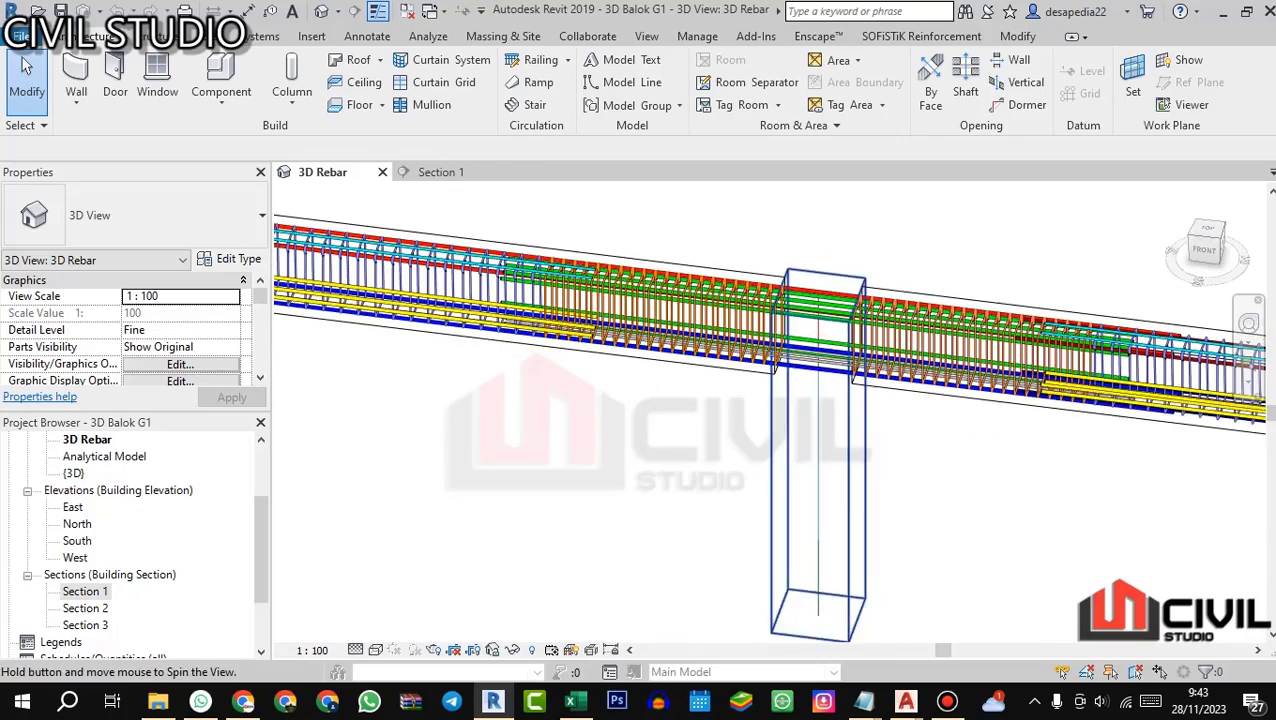
Step: Inspect the green additional top bars over the middle column and where they end in the first span
{"action": "scroll", "coordinate": [547, 280], "scroll_direction": "up", "scroll_amount": 3}
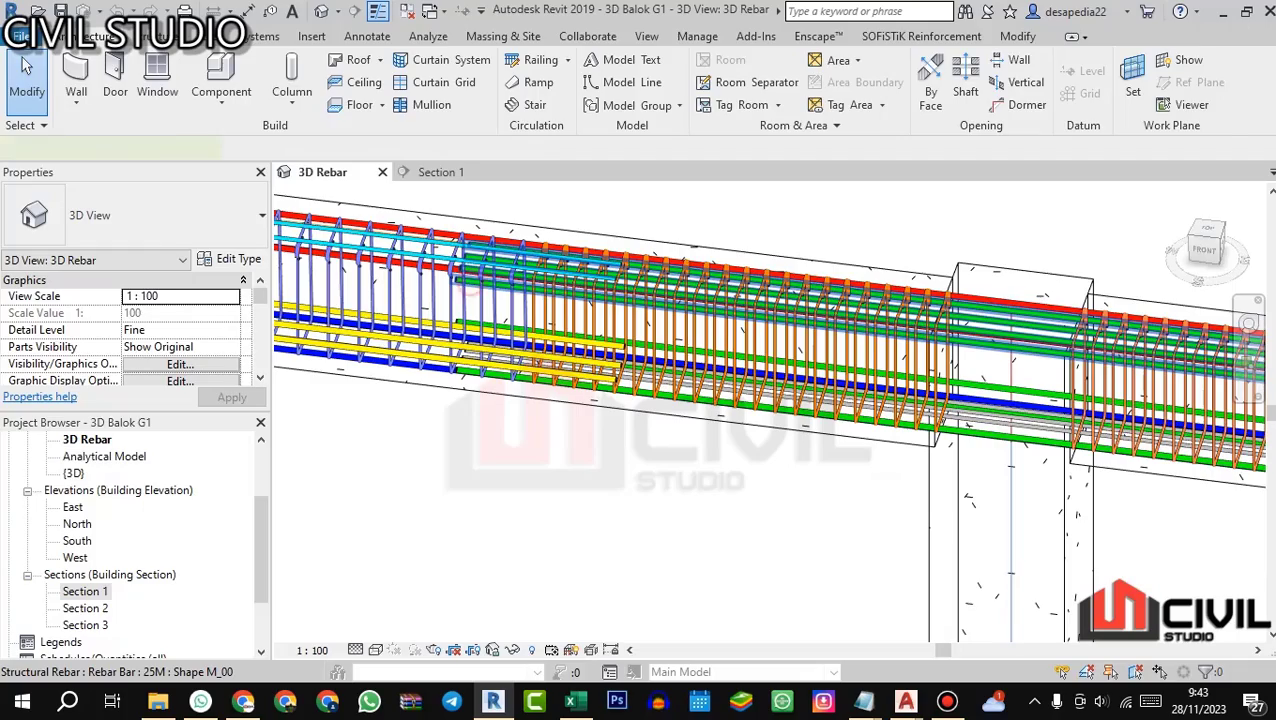
{"action": "left_click", "coordinate": [470, 285]}
{"action": "key", "text": "Escape"}
{"action": "scroll", "coordinate": [640, 372], "scroll_direction": "down", "scroll_amount": 3}
{"action": "left_click_drag", "start_coordinate": [640, 372], "coordinate": [735, 345]}
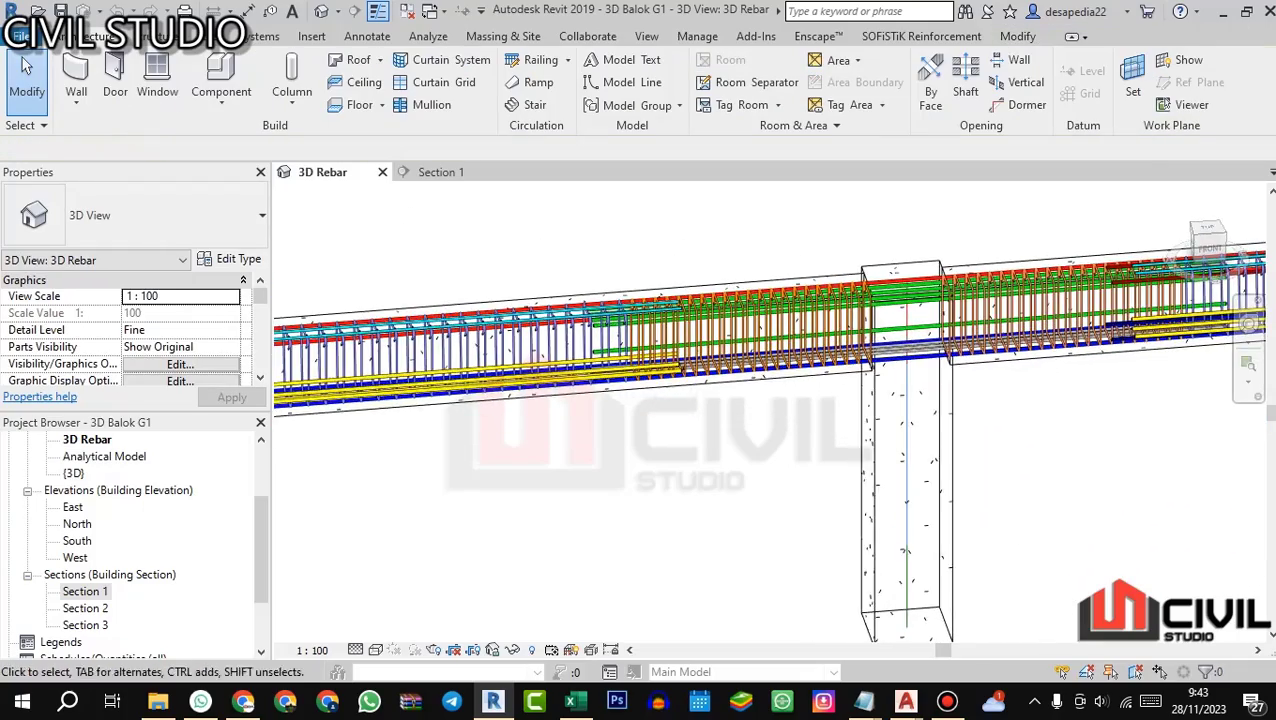
{"action": "left_click_drag", "start_coordinate": [880, 420], "coordinate": [890, 385]}
{"action": "scroll", "coordinate": [860, 425], "scroll_direction": "down", "scroll_amount": 2}
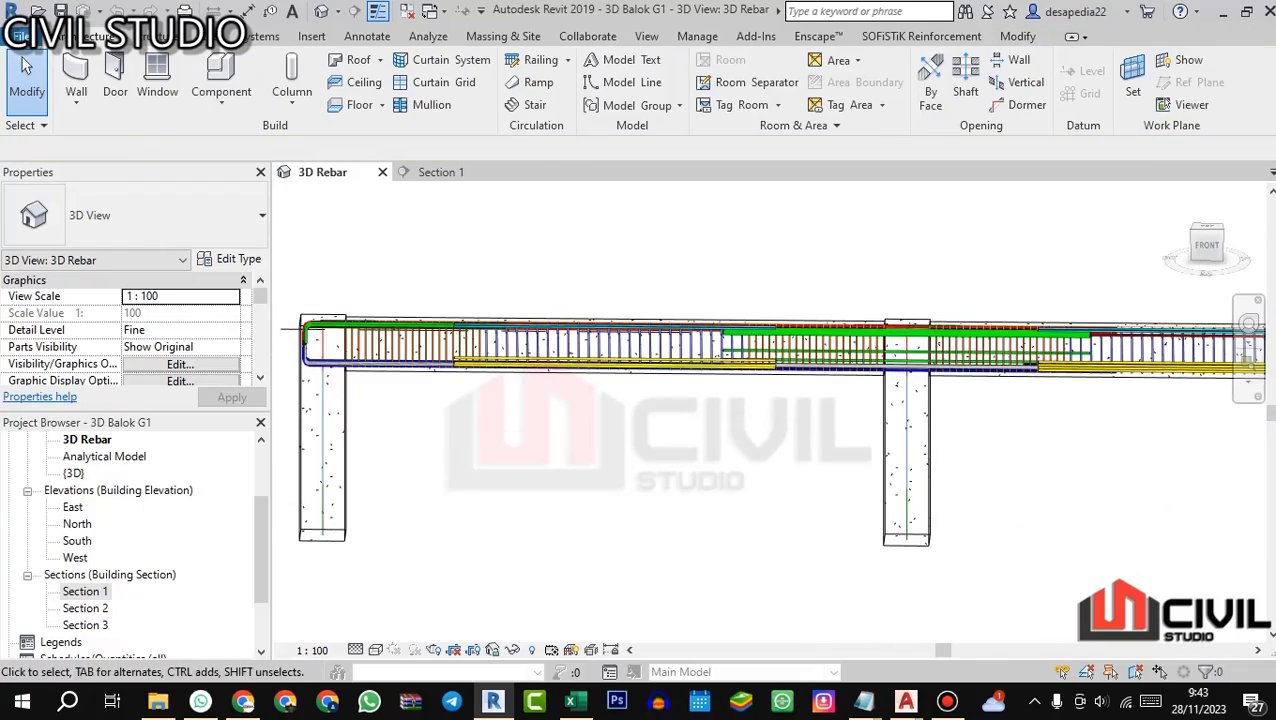
{"action": "scroll", "coordinate": [983, 322], "scroll_direction": "up", "scroll_amount": 2}
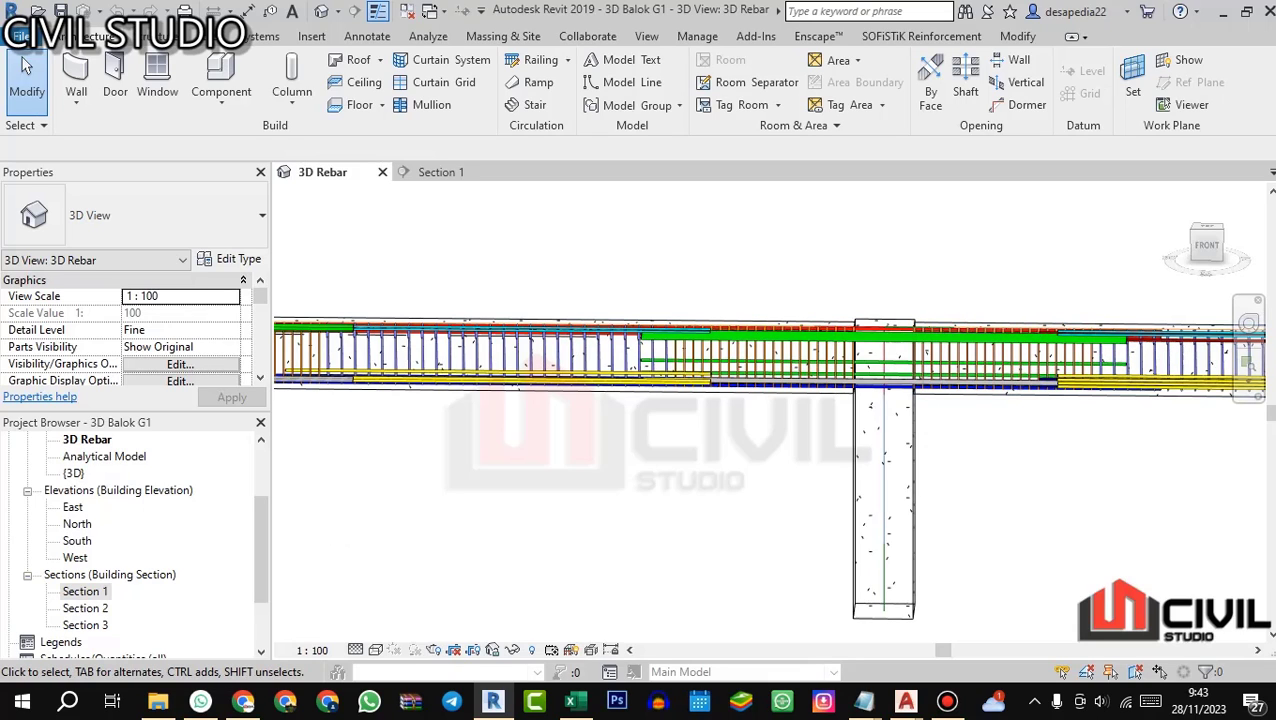
{"action": "left_click_drag", "start_coordinate": [875, 425], "coordinate": [815, 445]}
{"action": "scroll", "coordinate": [715, 395], "scroll_direction": "up", "scroll_amount": 4}
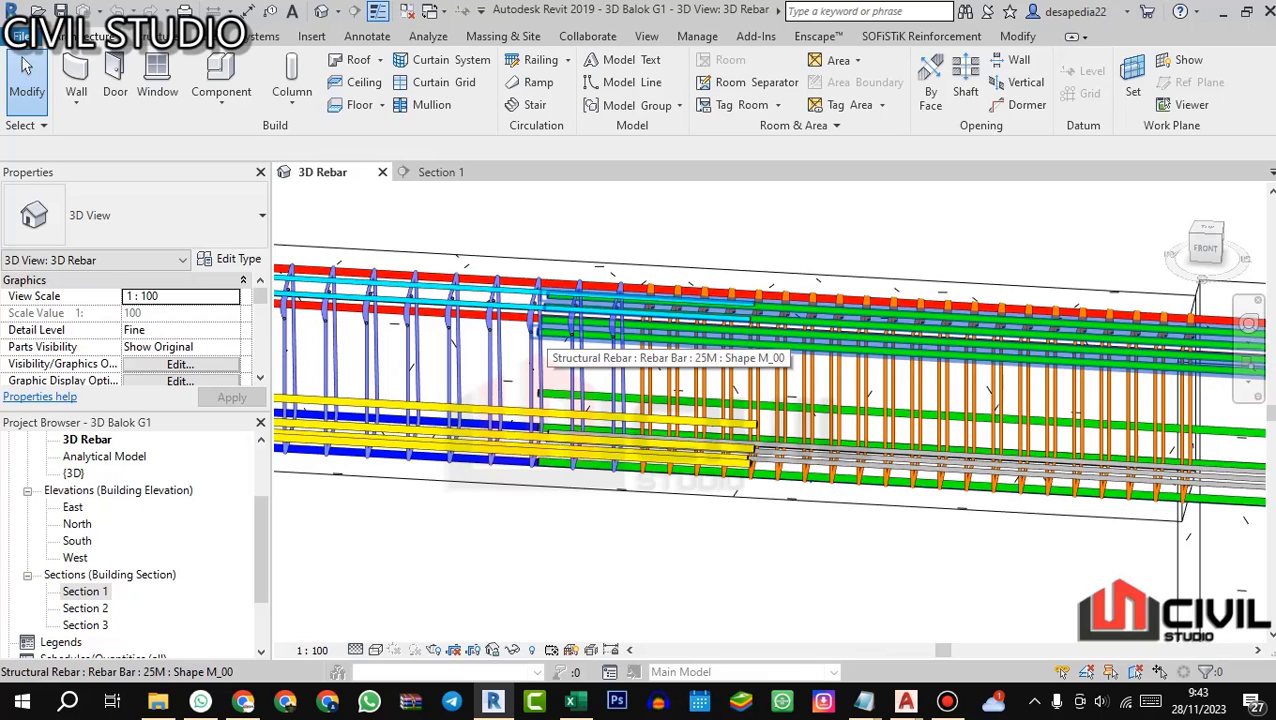
{"action": "scroll", "coordinate": [541, 335], "scroll_direction": "down", "scroll_amount": 2}
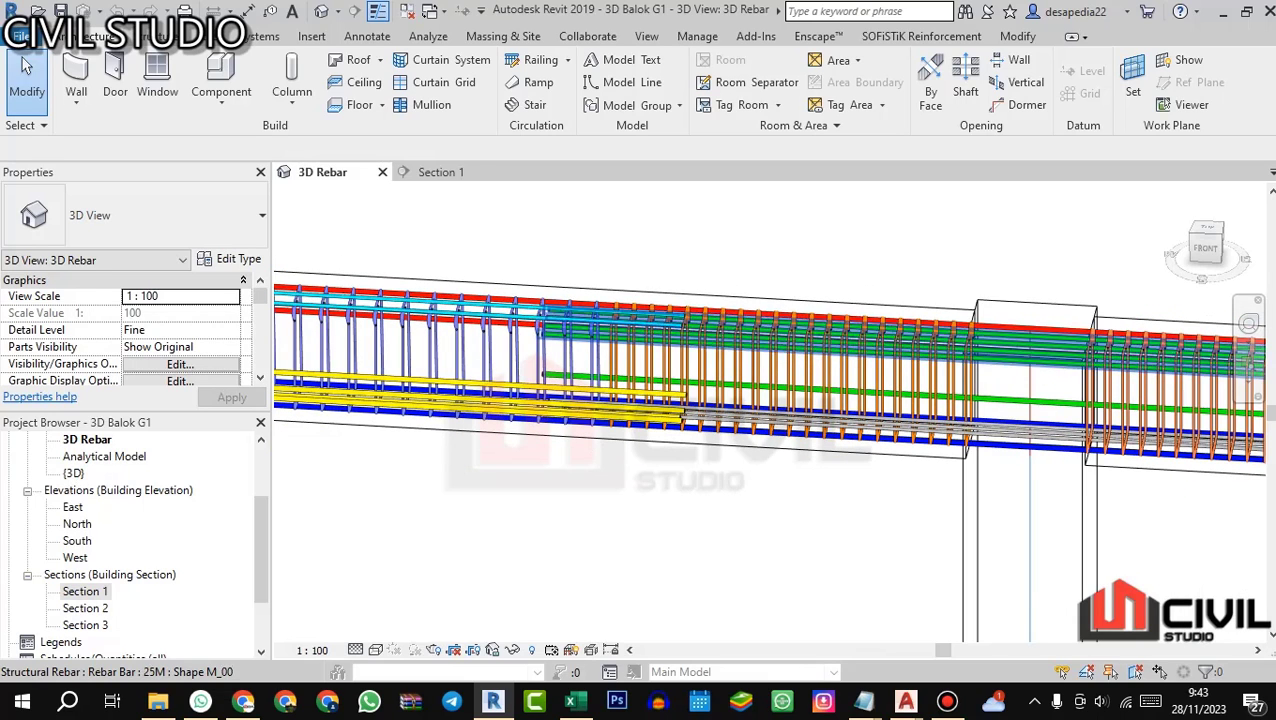
{"action": "scroll", "coordinate": [710, 352], "scroll_direction": "down", "scroll_amount": 2}
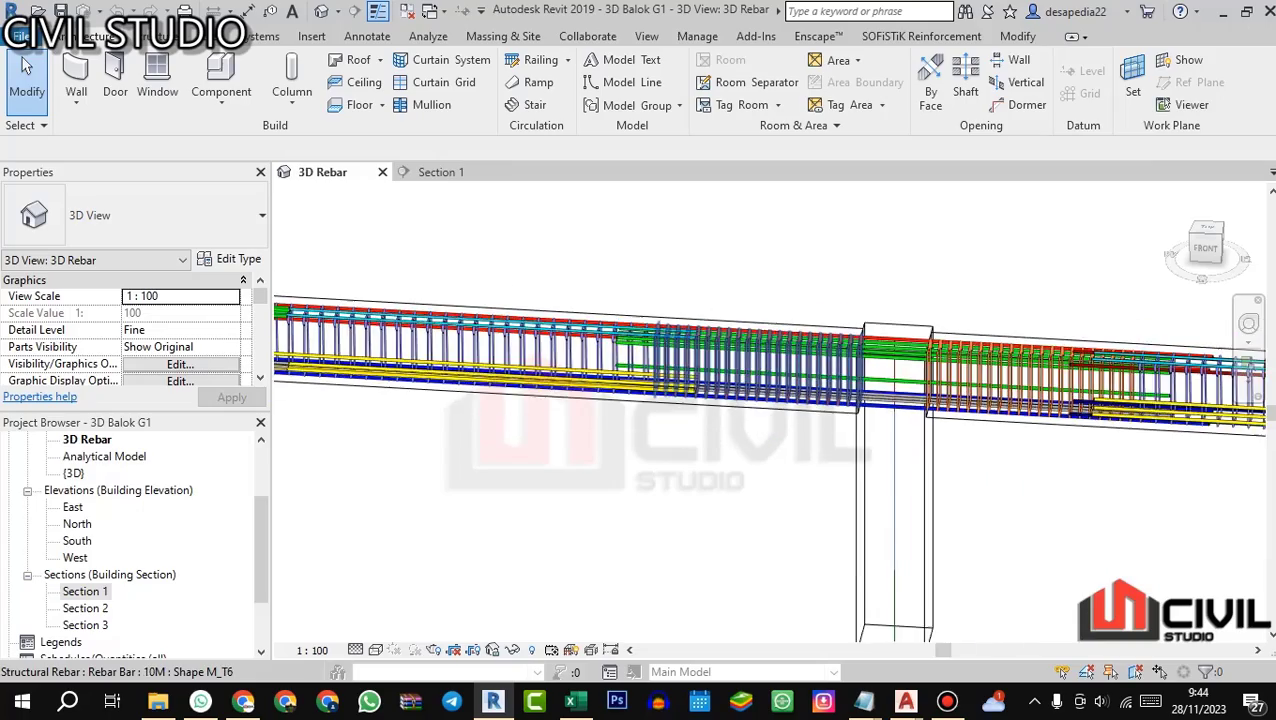
Step: Examine the top, side and bottom bars on both sides of the middle column from several viewing angles
{"action": "scroll", "coordinate": [1095, 375], "scroll_direction": "up", "scroll_amount": 2}
{"action": "scroll", "coordinate": [716, 310], "scroll_direction": "down", "scroll_amount": 1}
{"action": "left_click_drag", "start_coordinate": [716, 320], "coordinate": [725, 270]}
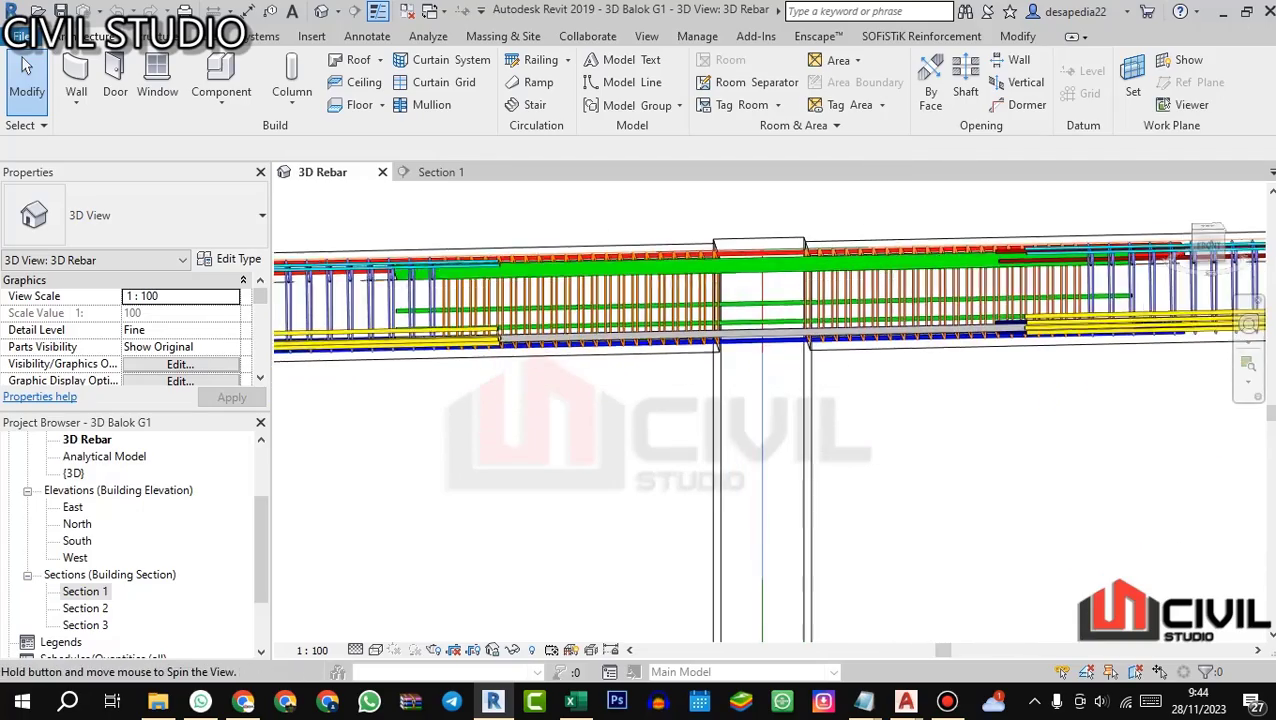
{"action": "scroll", "coordinate": [811, 376], "scroll_direction": "down", "scroll_amount": 2}
{"action": "left_click_drag", "start_coordinate": [811, 376], "coordinate": [780, 365]}
{"action": "scroll", "coordinate": [825, 310], "scroll_direction": "up", "scroll_amount": 2}
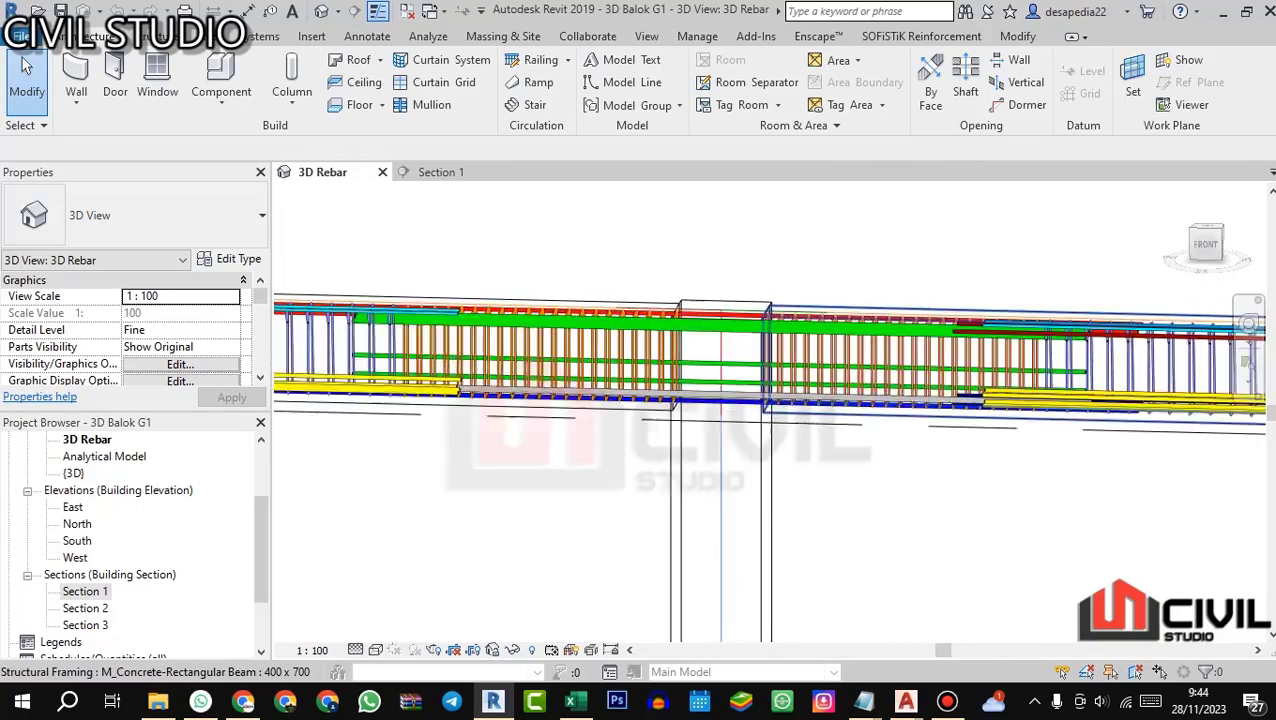
{"action": "left_click_drag", "start_coordinate": [770, 315], "coordinate": [748, 372]}
{"action": "scroll", "coordinate": [645, 395], "scroll_direction": "up", "scroll_amount": 2}
{"action": "scroll", "coordinate": [794, 380], "scroll_direction": "down", "scroll_amount": 1}
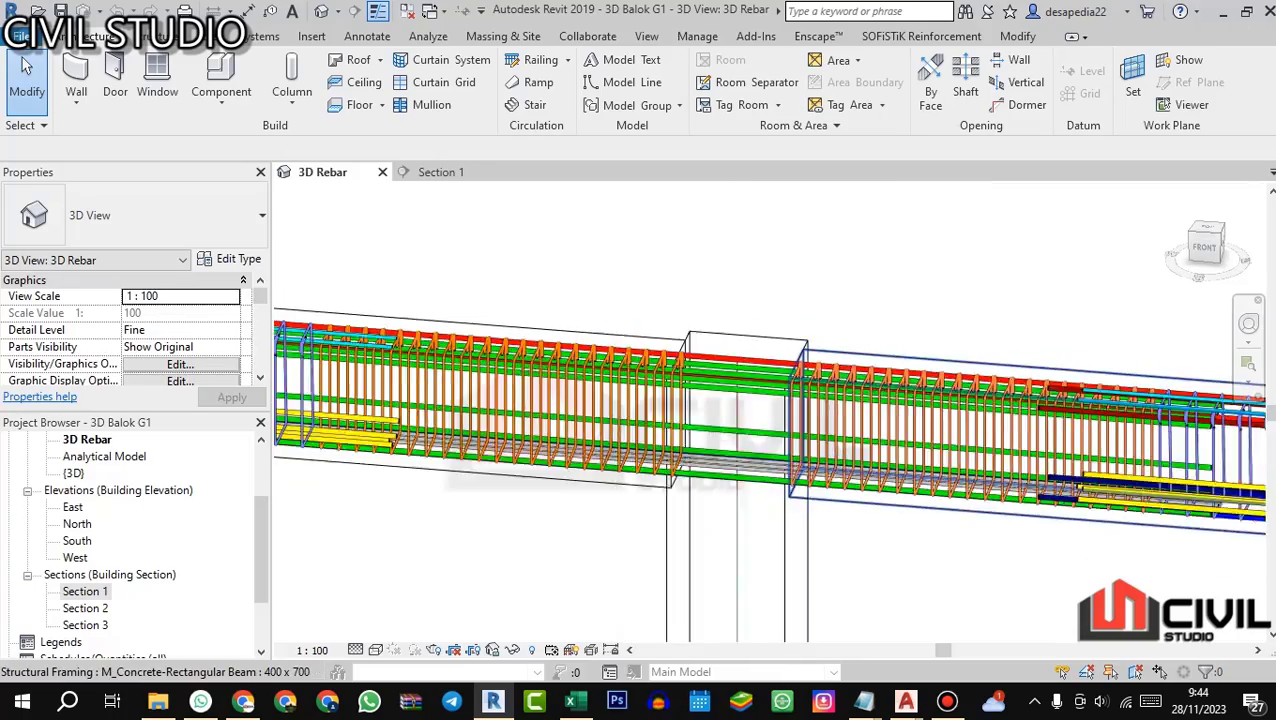
{"action": "scroll", "coordinate": [800, 385], "scroll_direction": "down", "scroll_amount": 1}
{"action": "scroll", "coordinate": [1210, 430], "scroll_direction": "up", "scroll_amount": 2}
{"action": "scroll", "coordinate": [1180, 425], "scroll_direction": "down", "scroll_amount": 1}
{"action": "left_click_drag", "start_coordinate": [1150, 420], "coordinate": [1168, 380]}
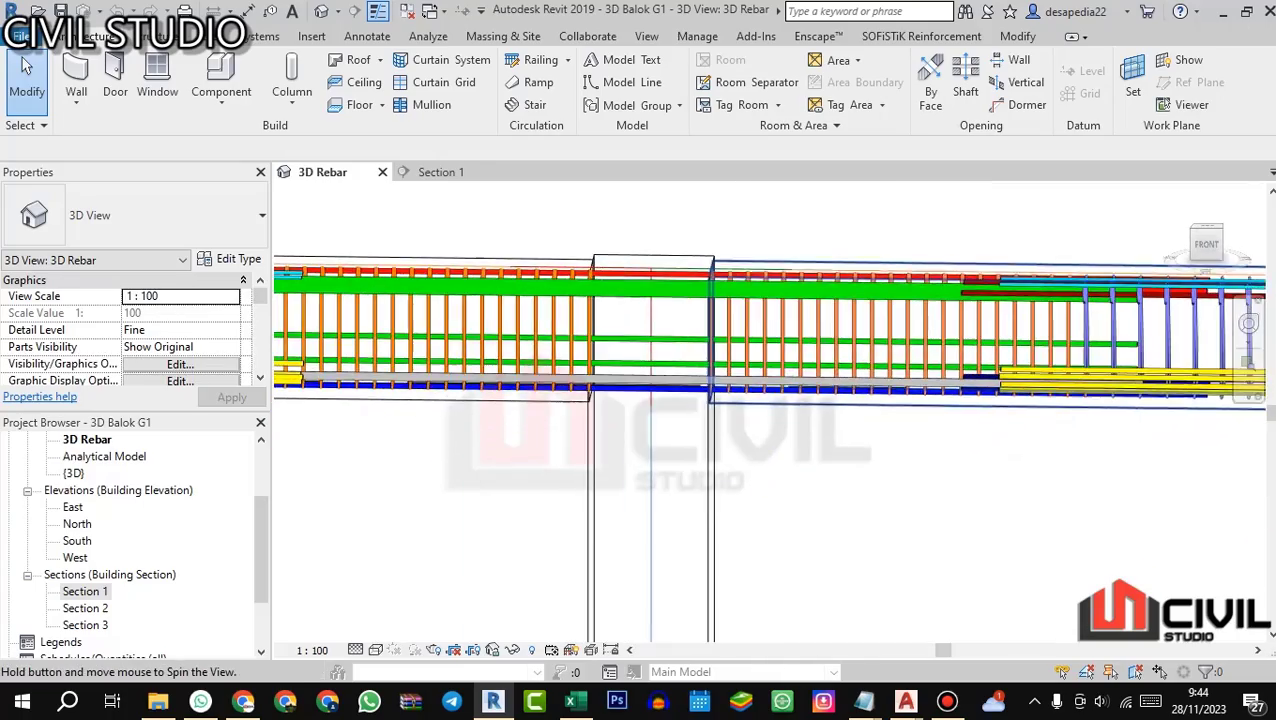
{"action": "scroll", "coordinate": [1006, 455], "scroll_direction": "down", "scroll_amount": 3}
{"action": "left_click_drag", "start_coordinate": [1008, 457], "coordinate": [1009, 484]}
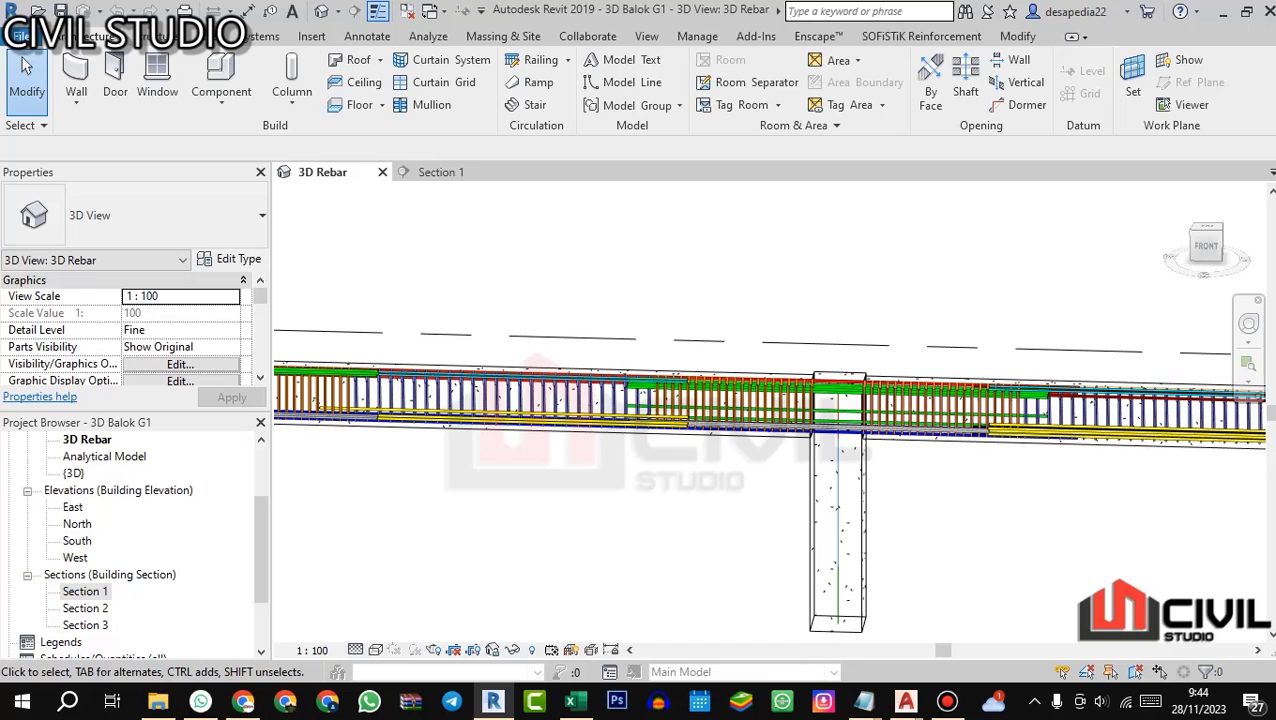
{"action": "scroll", "coordinate": [760, 388], "scroll_direction": "up", "scroll_amount": 2}
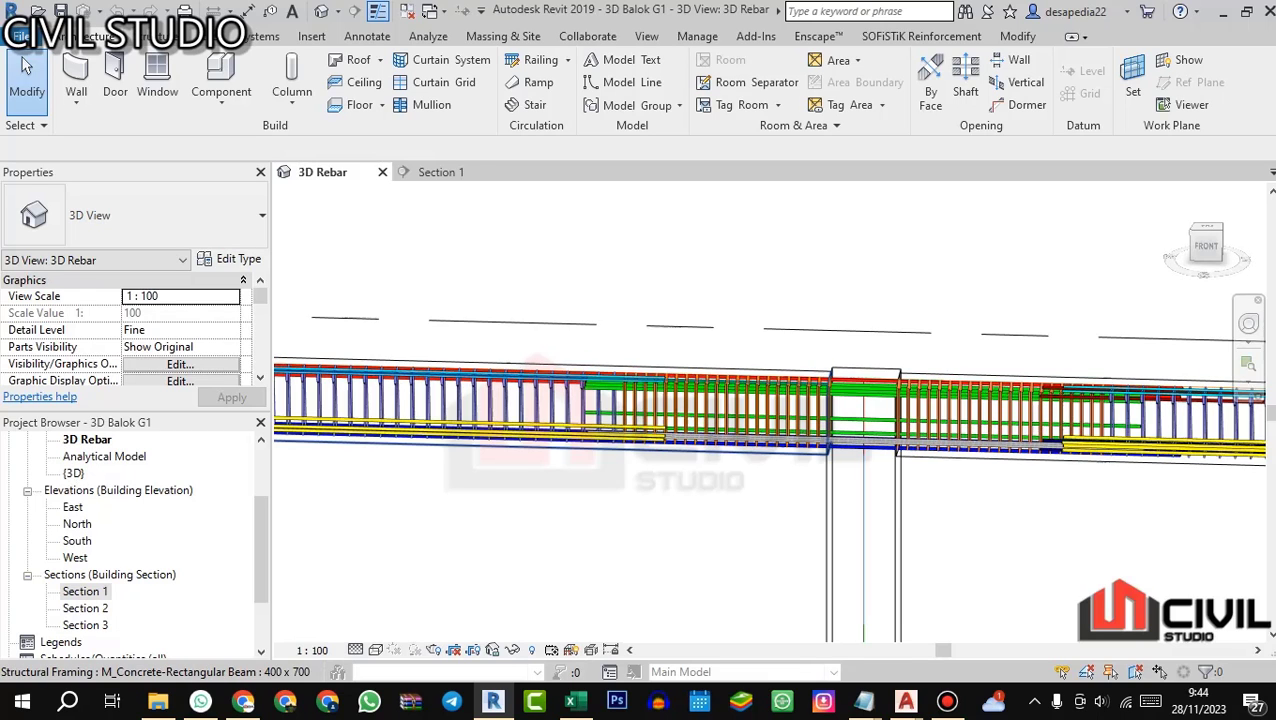
Step: View the full three-column G1 beam from its right side and inspect its rebar layout toward the far end column
{"action": "scroll", "coordinate": [762, 388], "scroll_direction": "down", "scroll_amount": 1}
{"action": "left_click_drag", "start_coordinate": [1200, 410], "coordinate": [710, 396]}
{"action": "scroll", "coordinate": [905, 376], "scroll_direction": "down", "scroll_amount": 3}
{"action": "scroll", "coordinate": [770, 402], "scroll_direction": "down", "scroll_amount": 1}
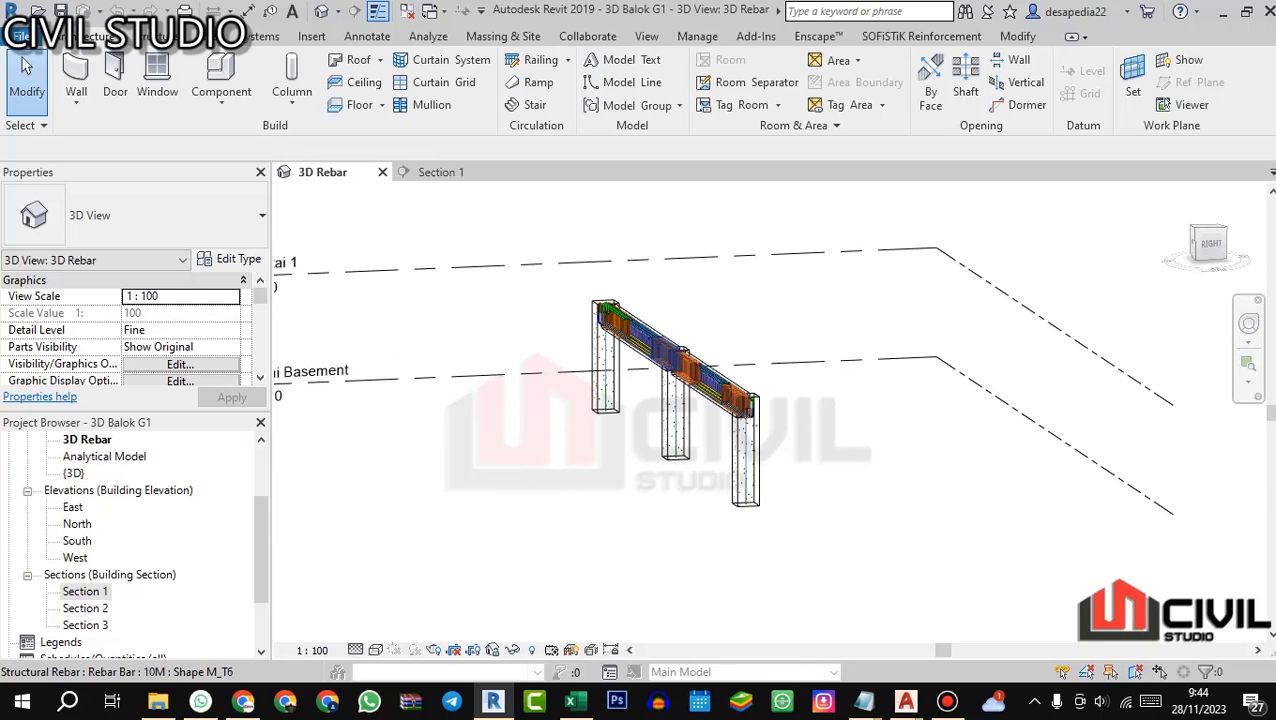
{"action": "scroll", "coordinate": [698, 330], "scroll_direction": "up", "scroll_amount": 1}
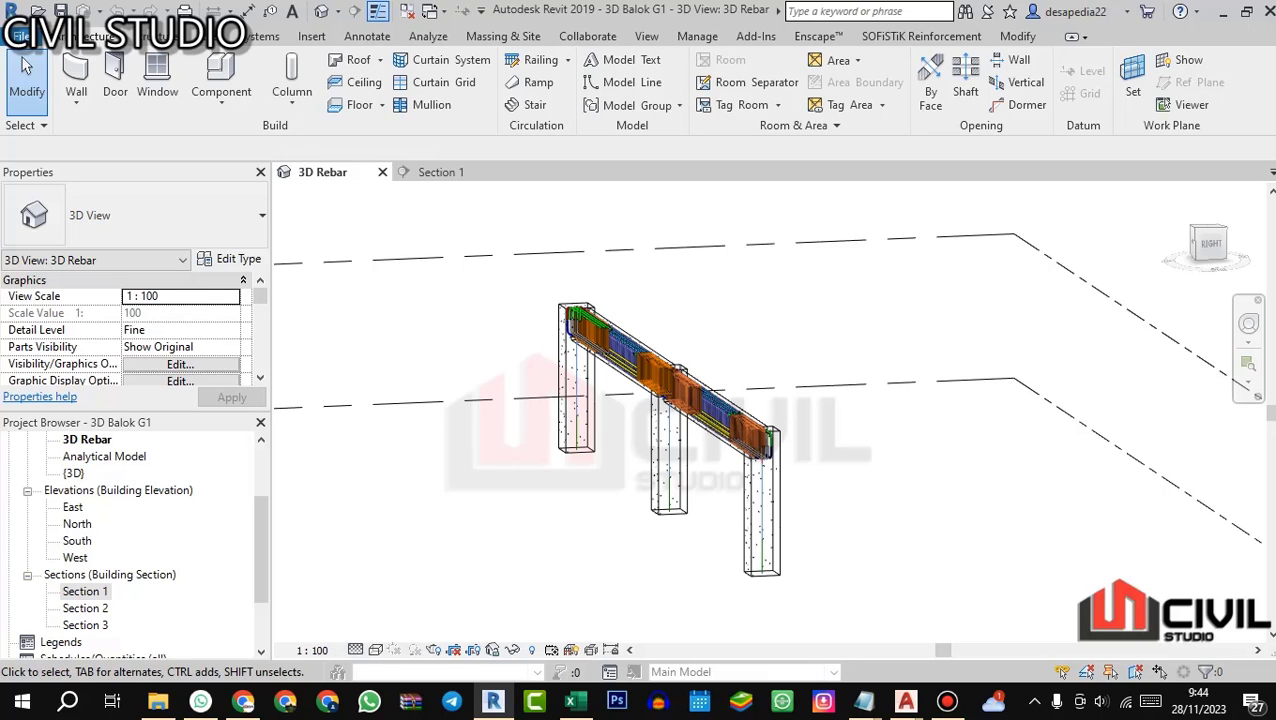
{"action": "left_click_drag", "start_coordinate": [800, 390], "coordinate": [648, 398]}
{"action": "left_click_drag", "start_coordinate": [549, 412], "coordinate": [692, 397]}
{"action": "scroll", "coordinate": [693, 394], "scroll_direction": "up", "scroll_amount": 1}
{"action": "scroll", "coordinate": [690, 385], "scroll_direction": "up", "scroll_amount": 1}
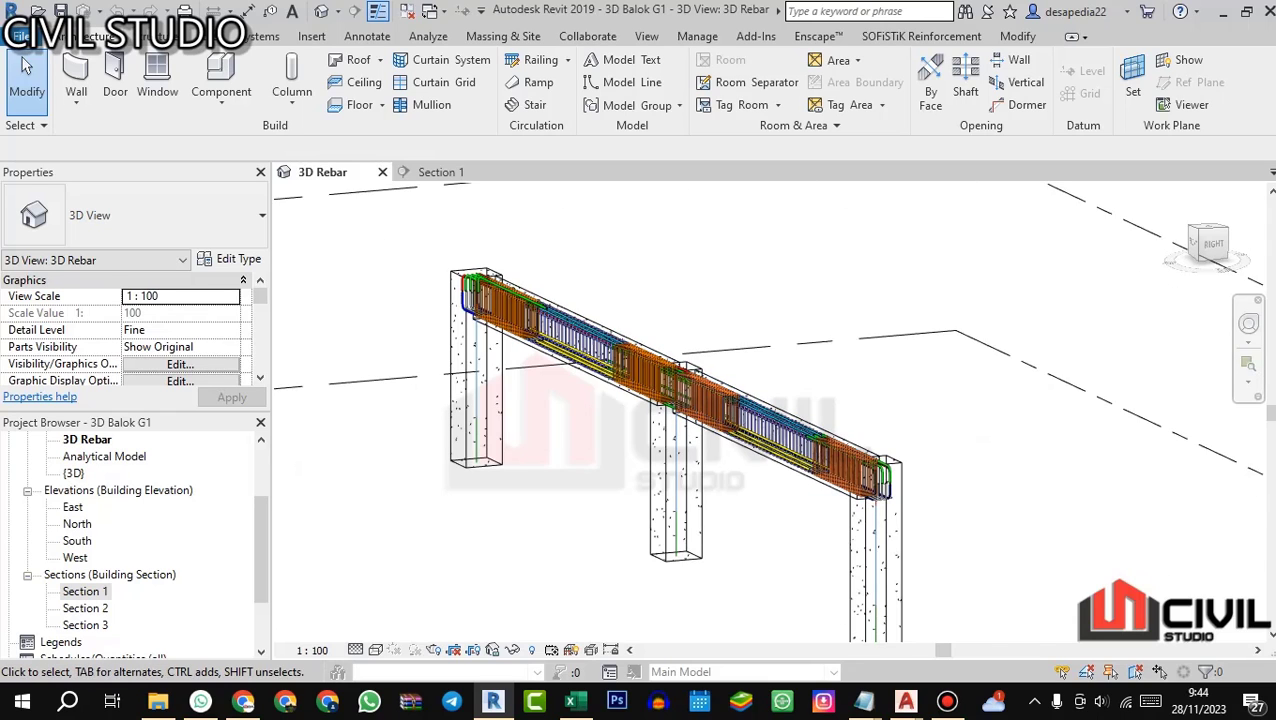
{"action": "scroll", "coordinate": [475, 300], "scroll_direction": "up", "scroll_amount": 3}
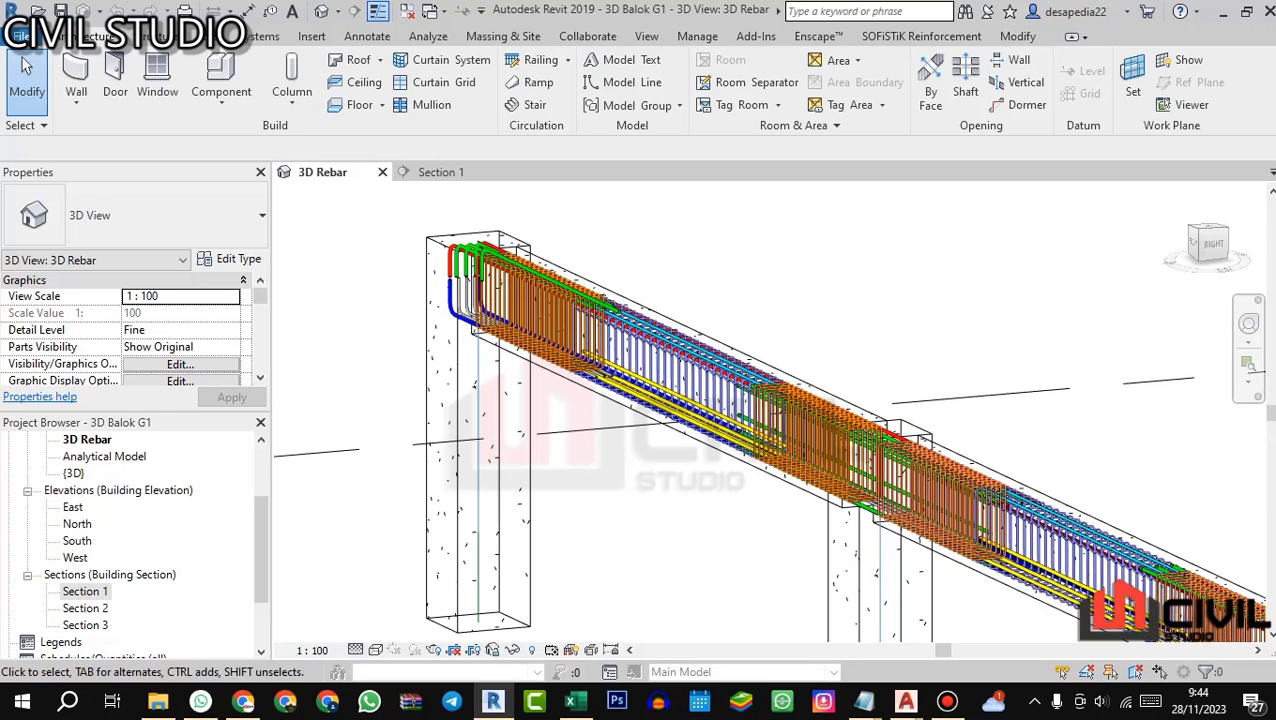
{"action": "scroll", "coordinate": [697, 305], "scroll_direction": "down", "scroll_amount": 3}
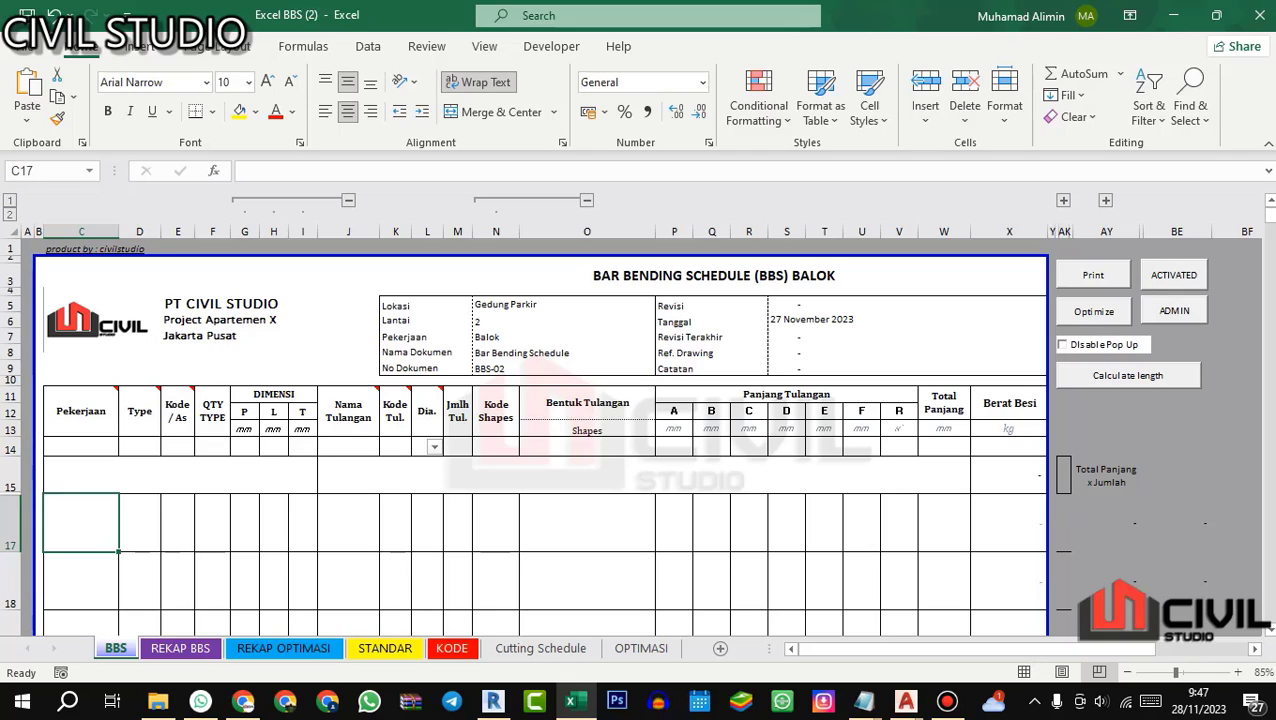
Step: Enter the section heading BALOK in row 15, with work item Balok and type G1 in row 17
{"action": "left_click", "coordinate": [96, 477]}
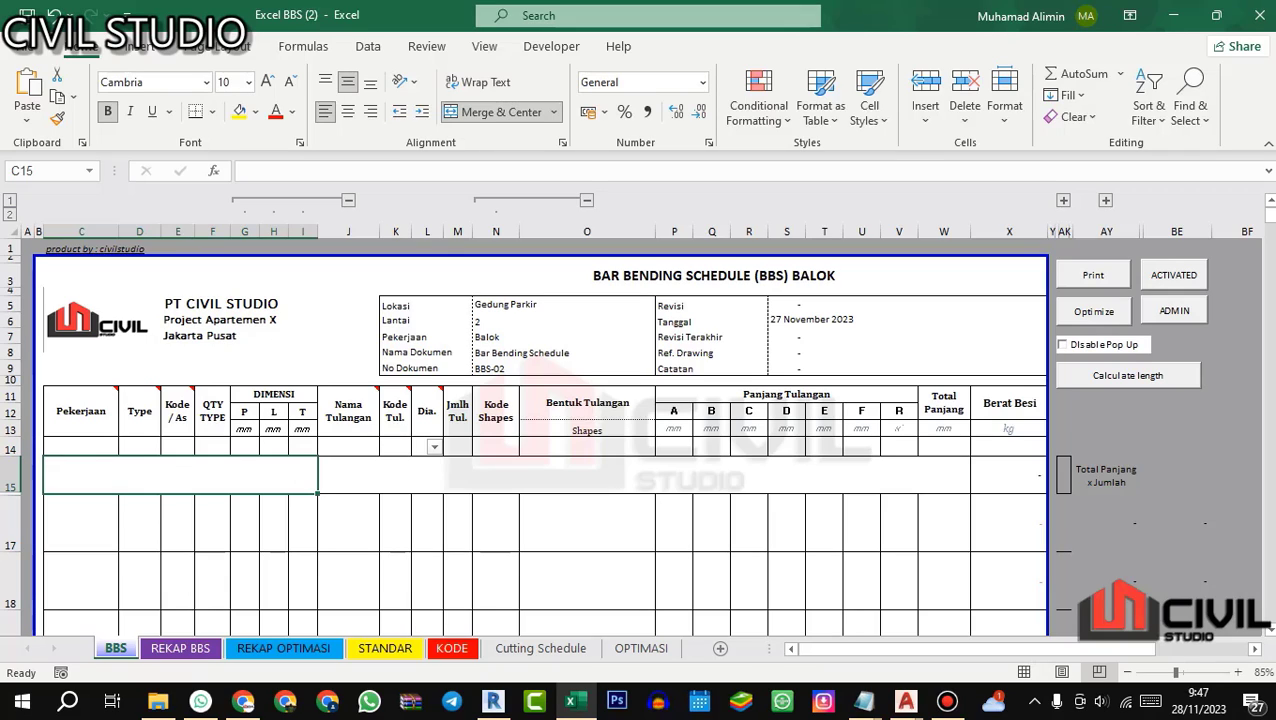
{"action": "type", "text": "BALOK"}
{"action": "key", "text": "Return"}
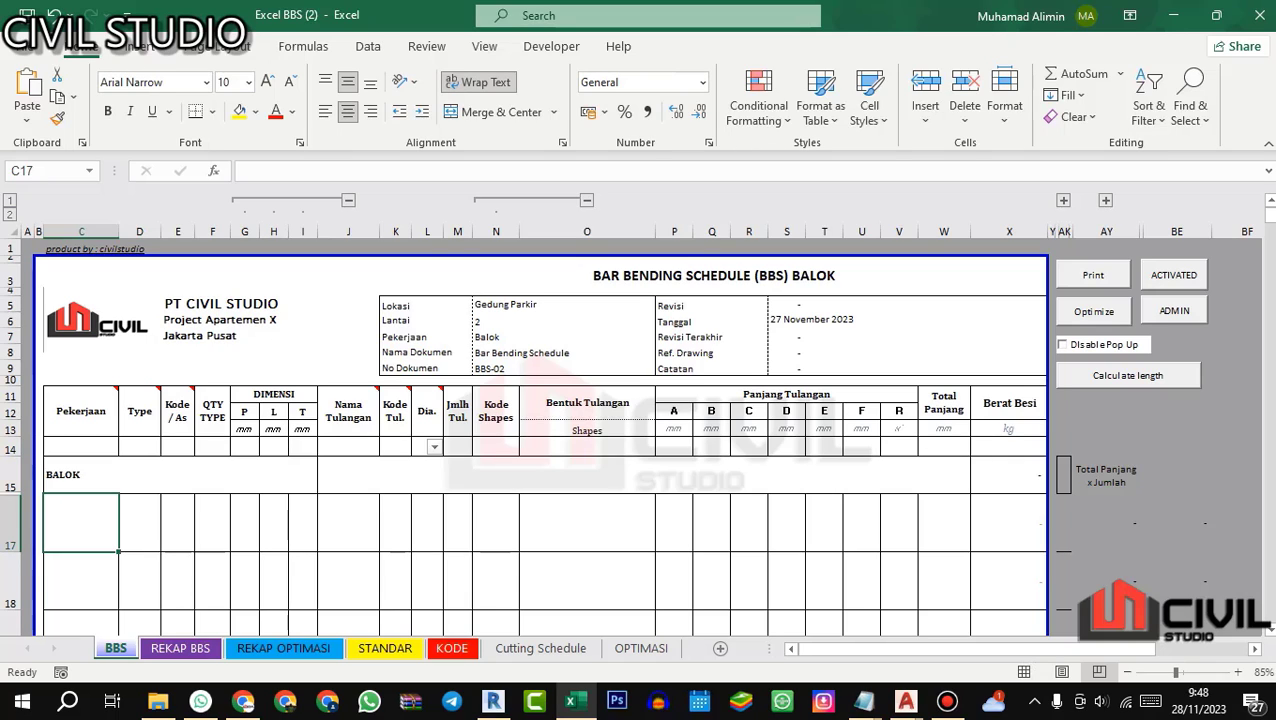
{"action": "type", "text": "Balok"}
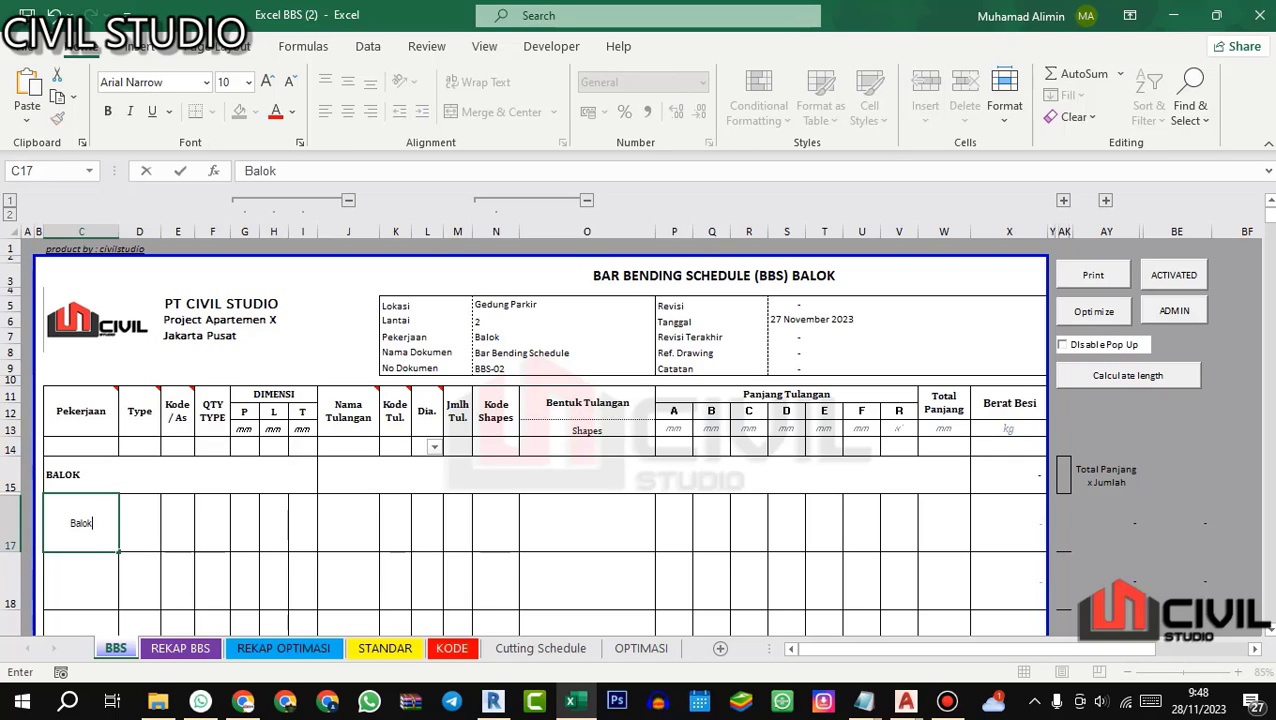
{"action": "key", "text": "Return"}
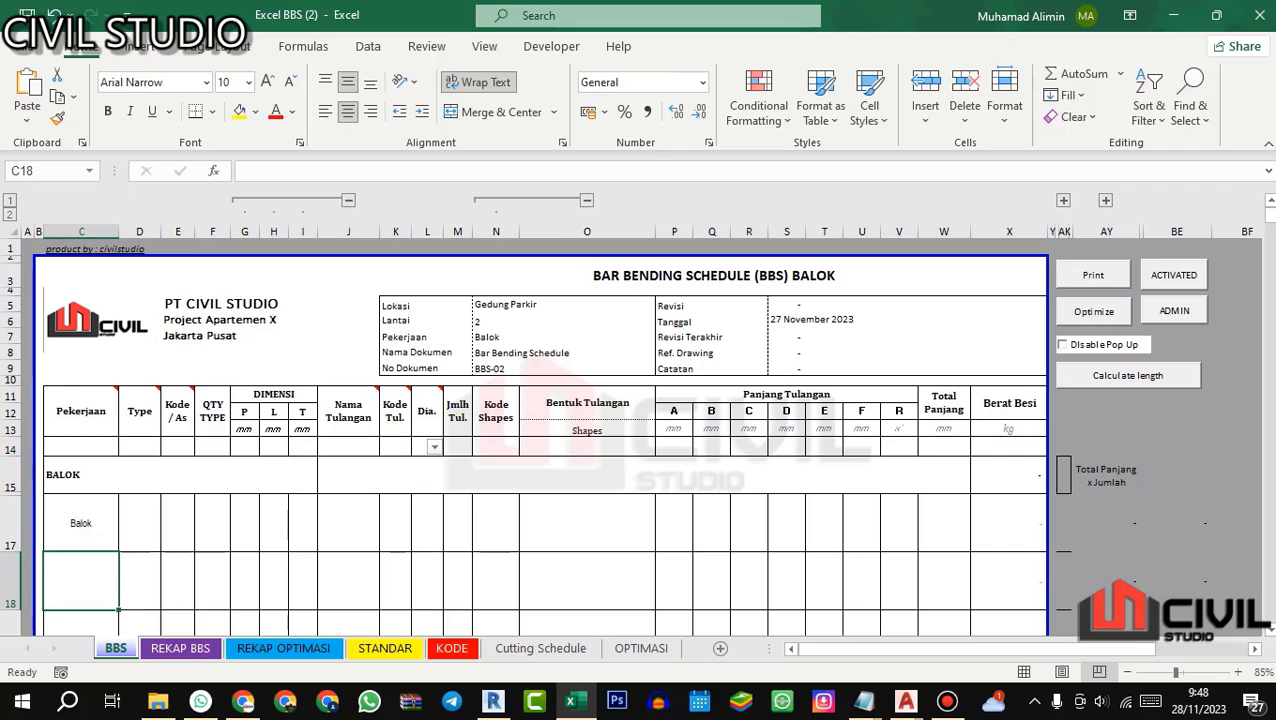
{"action": "left_click", "coordinate": [148, 530]}
{"action": "type", "text": "G1"}
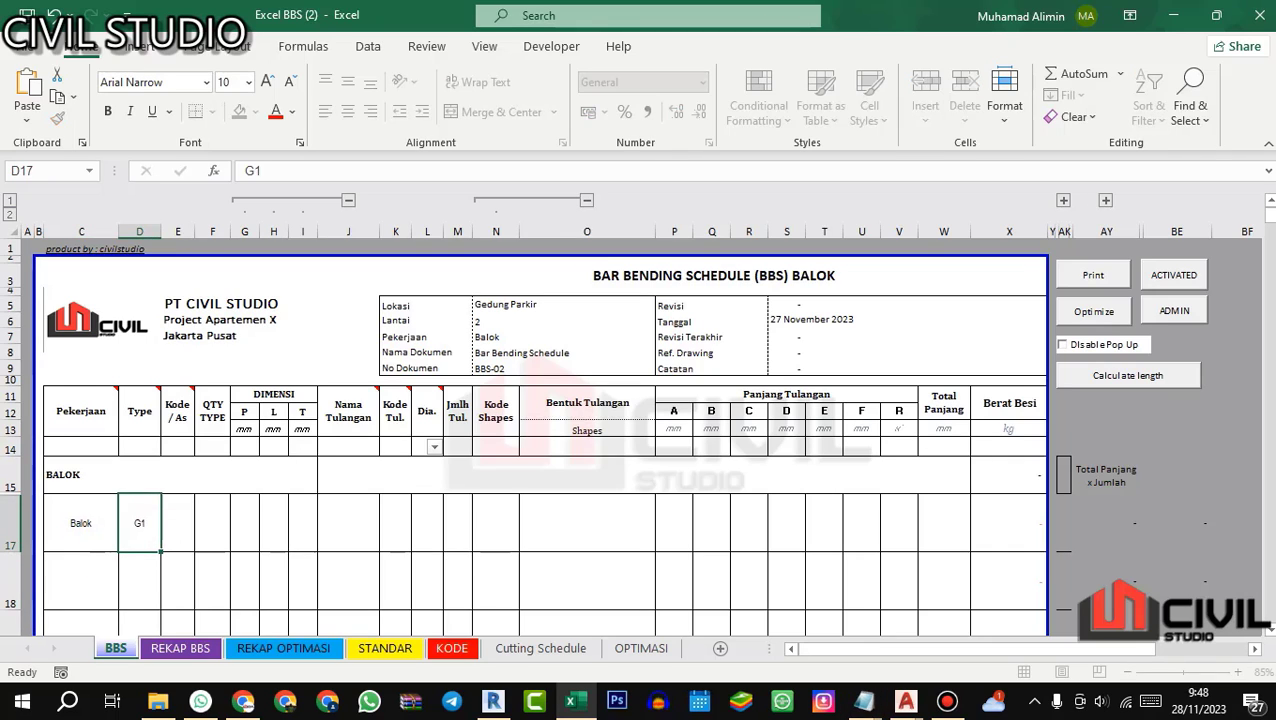
{"action": "key", "text": "Return"}
Step: Find beam G1's grid lines in AutoCAD's 02.STR DENAH ATAS plan and enter D~F/5 as its Kode / As in Excel
{"action": "left_click", "coordinate": [182, 520]}
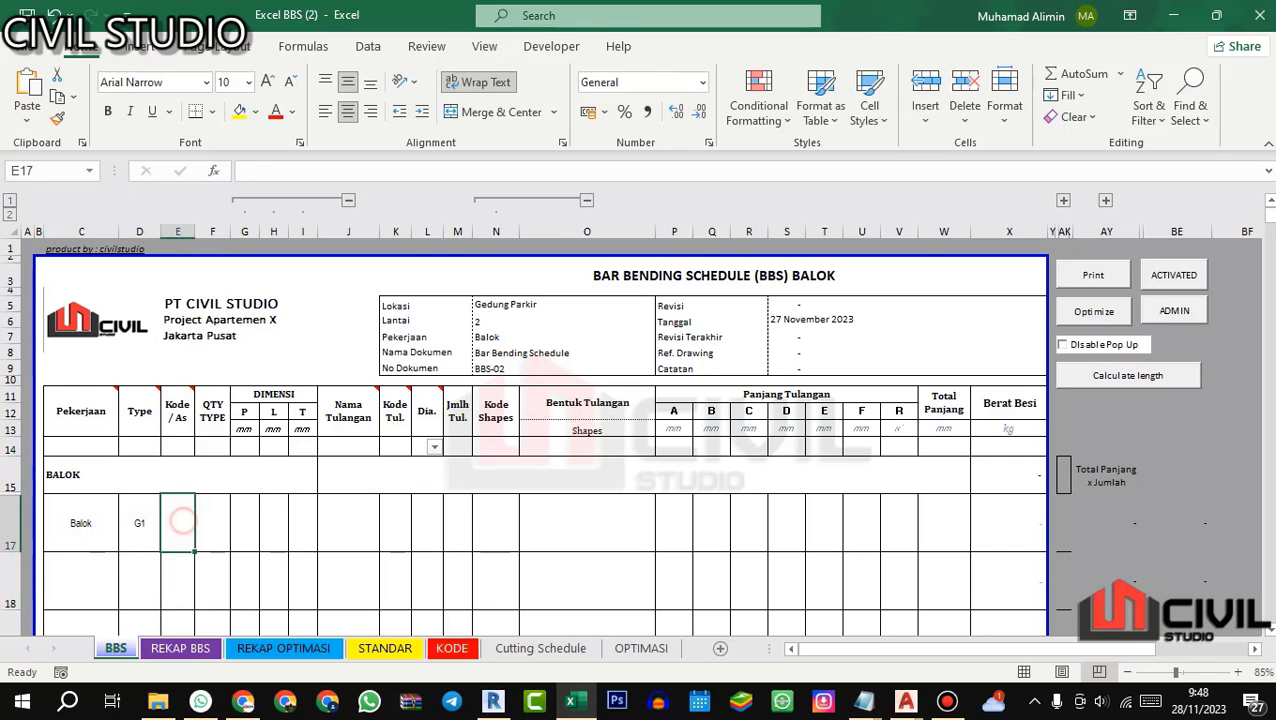
{"action": "left_click", "coordinate": [905, 700]}
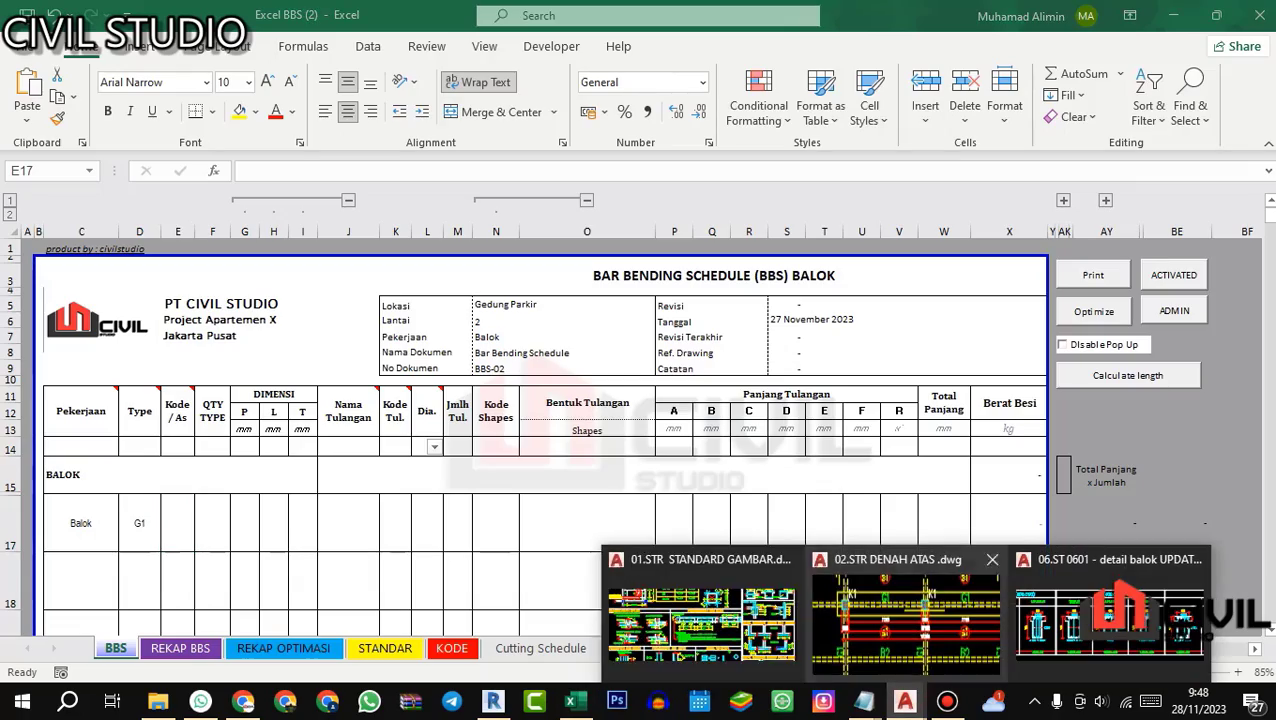
{"action": "left_click", "coordinate": [900, 612]}
{"action": "left_click_drag", "start_coordinate": [632, 314], "coordinate": [608, 688]}
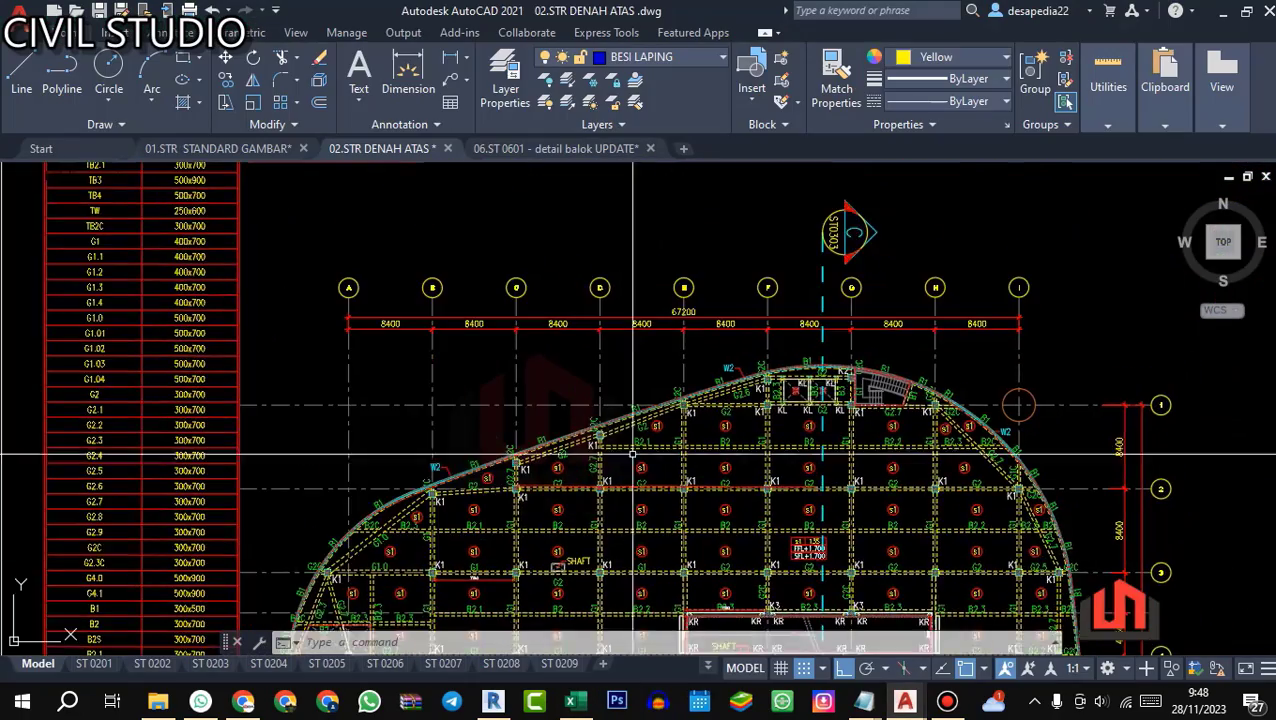
{"action": "scroll", "coordinate": [604, 303], "scroll_direction": "up", "scroll_amount": 2}
{"action": "left_click", "coordinate": [570, 700]}
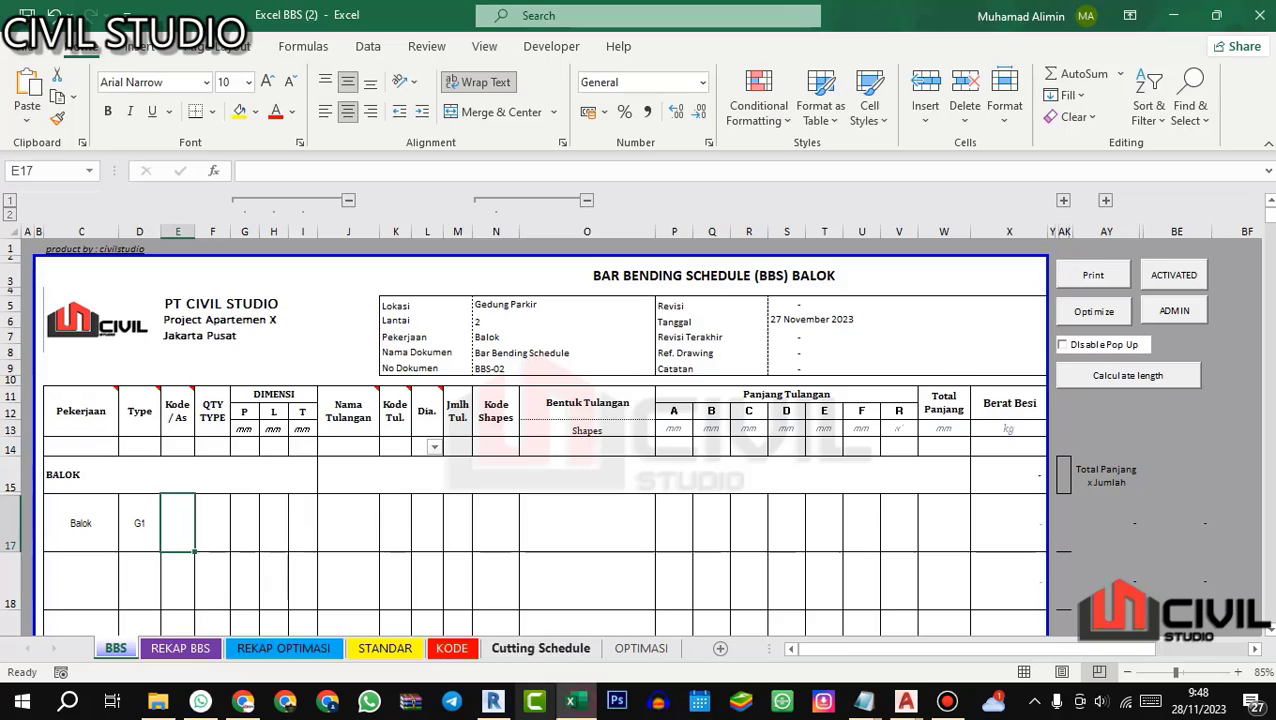
{"action": "type", "text": "D"}
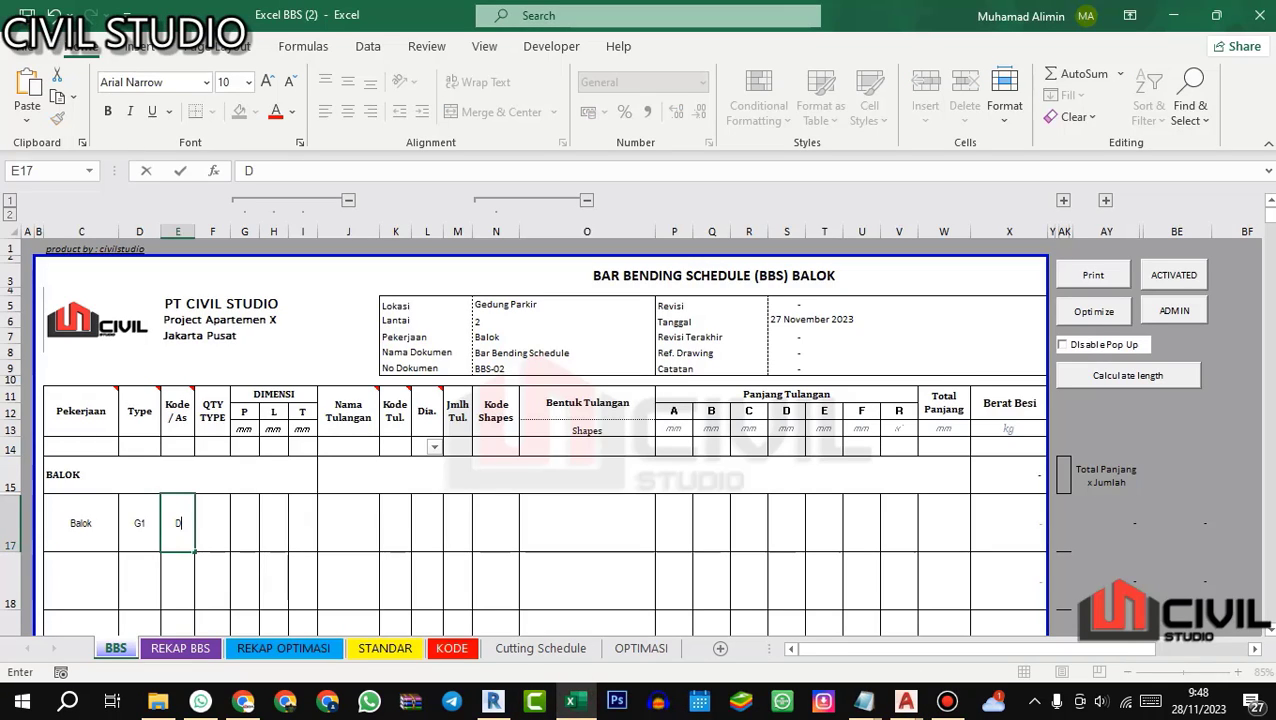
{"action": "type", "text": "-F/5"}
{"action": "key", "text": "Return"}
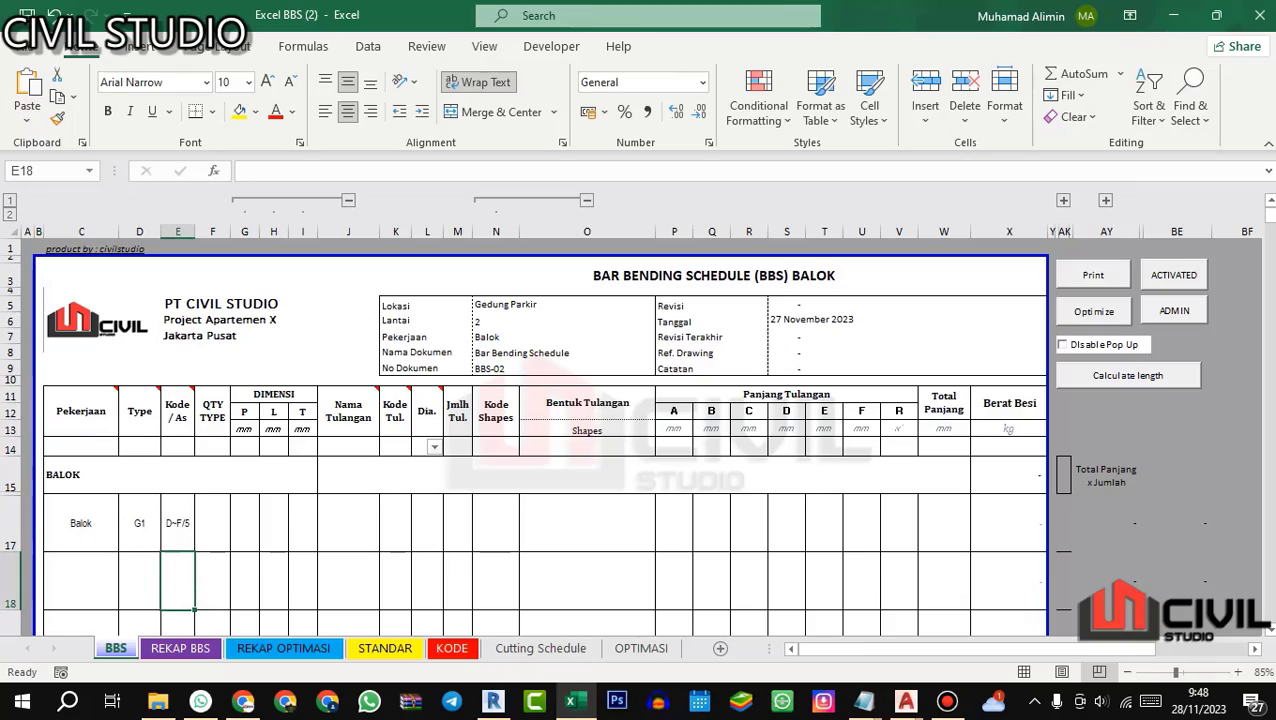
Step: Recheck beam G1's grid location in the AutoCAD plan and set its QTY TYPE to 1 in the Excel schedule
{"action": "key", "text": "alt+Tab"}
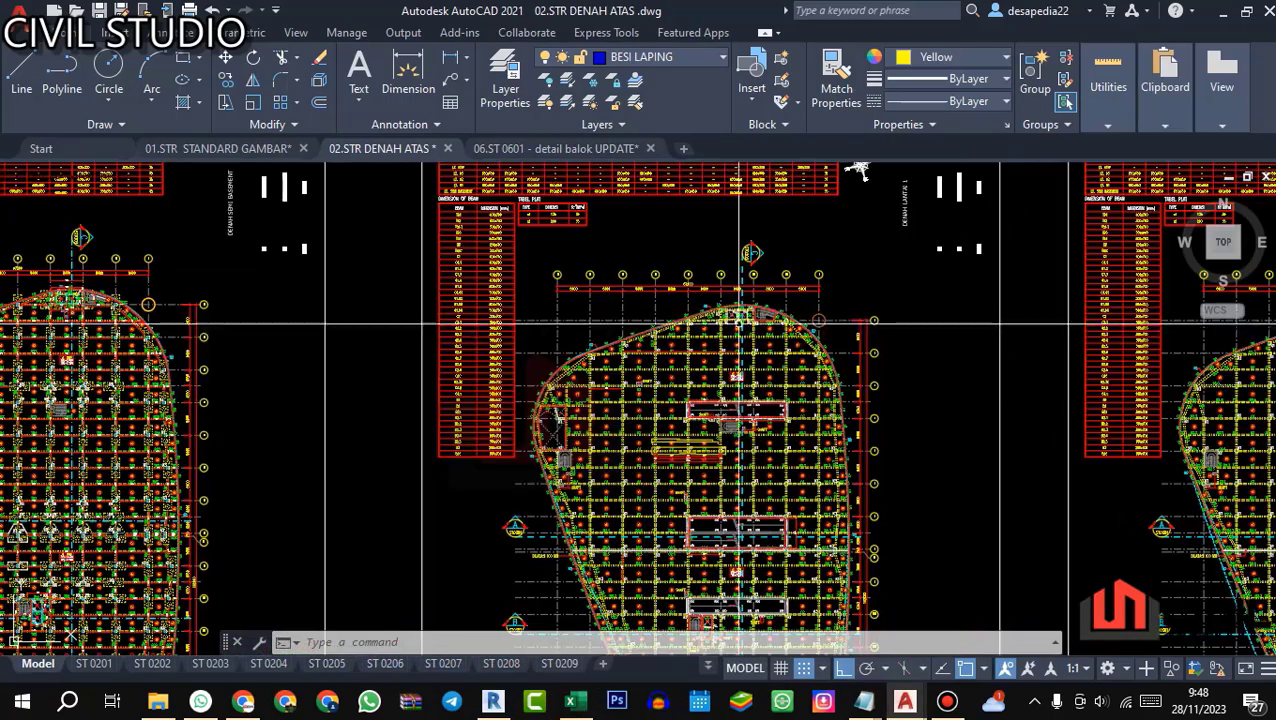
{"action": "scroll", "coordinate": [797, 438], "scroll_direction": "up", "scroll_amount": 6}
{"action": "left_click_drag", "start_coordinate": [927, 496], "coordinate": [975, 407]}
{"action": "scroll", "coordinate": [385, 461], "scroll_direction": "up", "scroll_amount": 2}
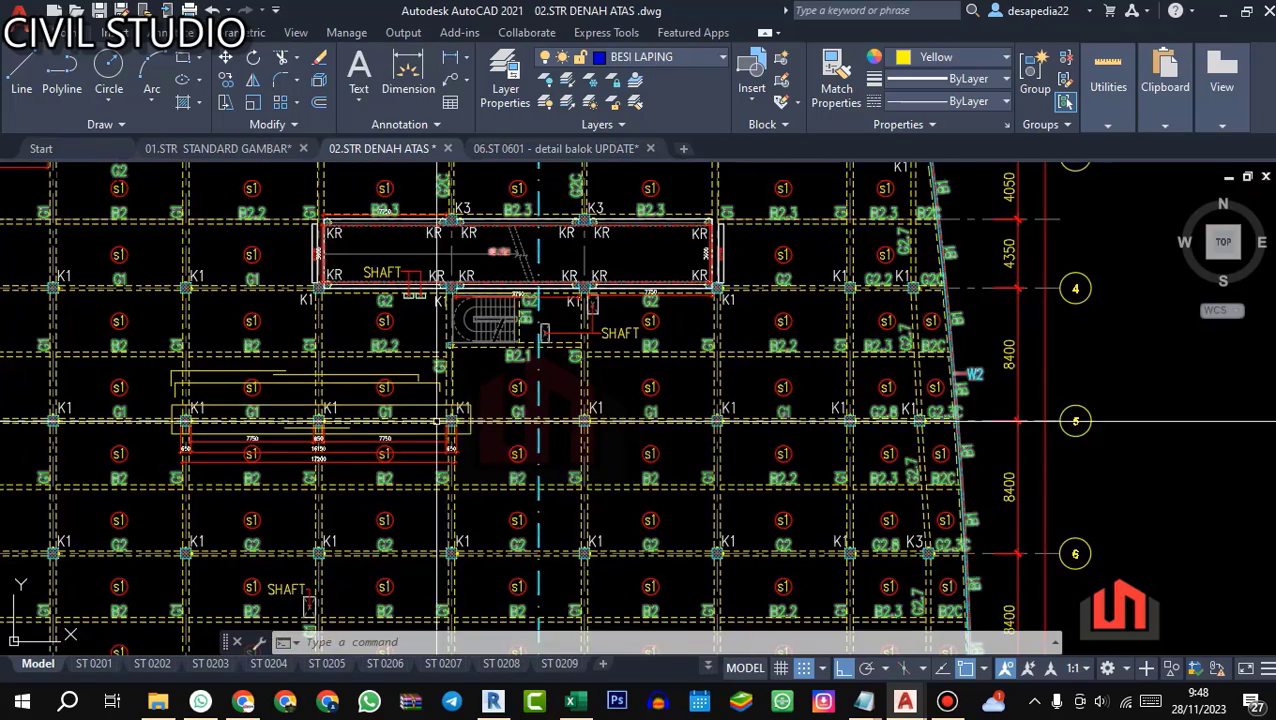
{"action": "key", "text": "alt+Tab"}
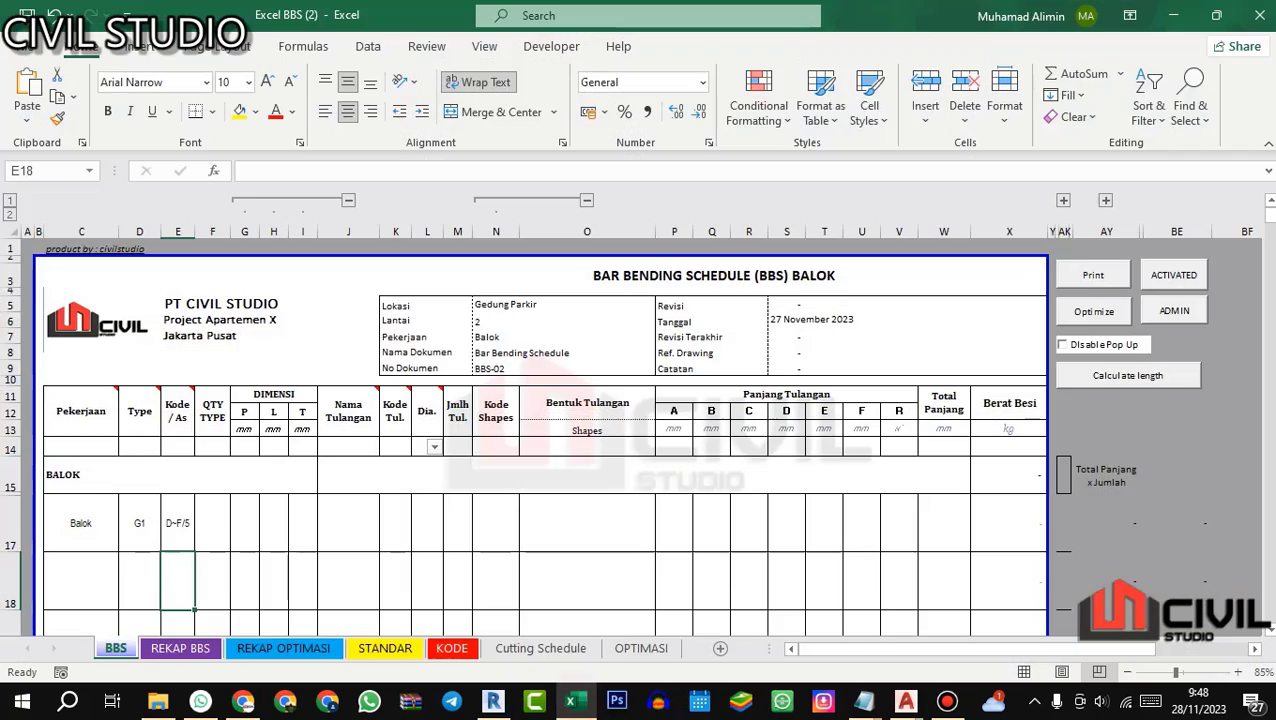
{"action": "left_click", "coordinate": [228, 522]}
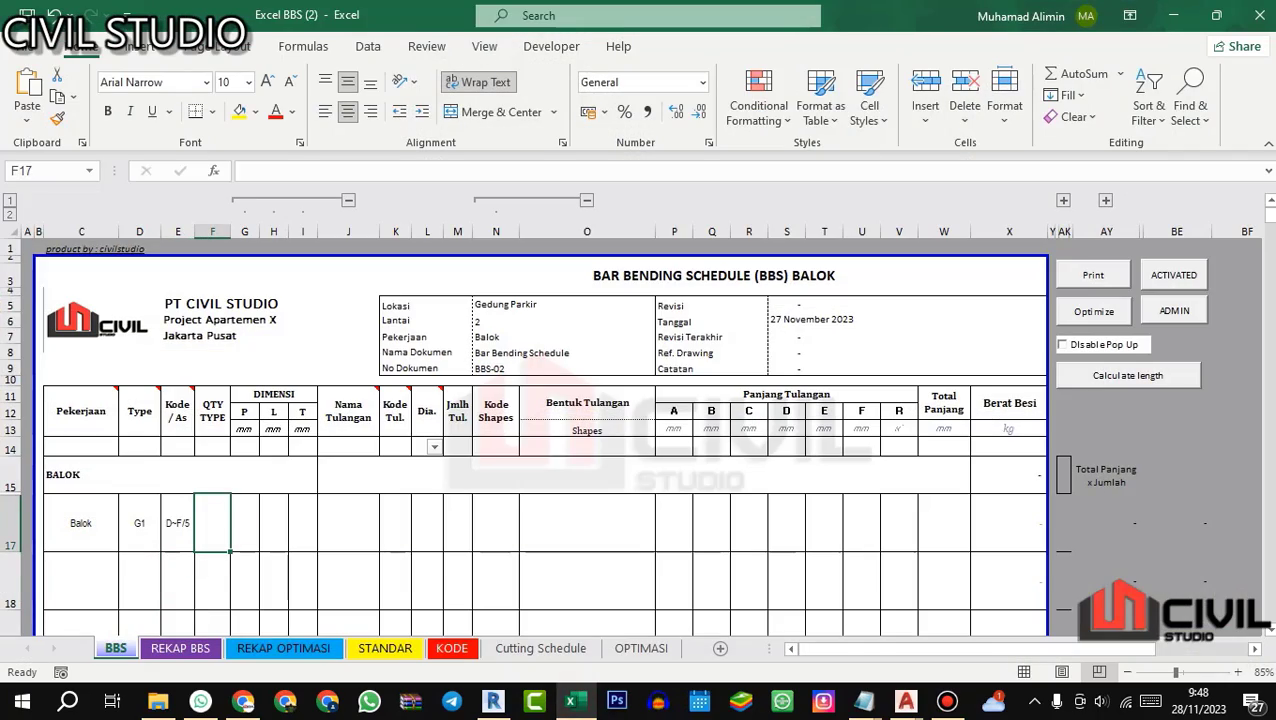
{"action": "type", "text": "1"}
{"action": "key", "text": "Tab"}
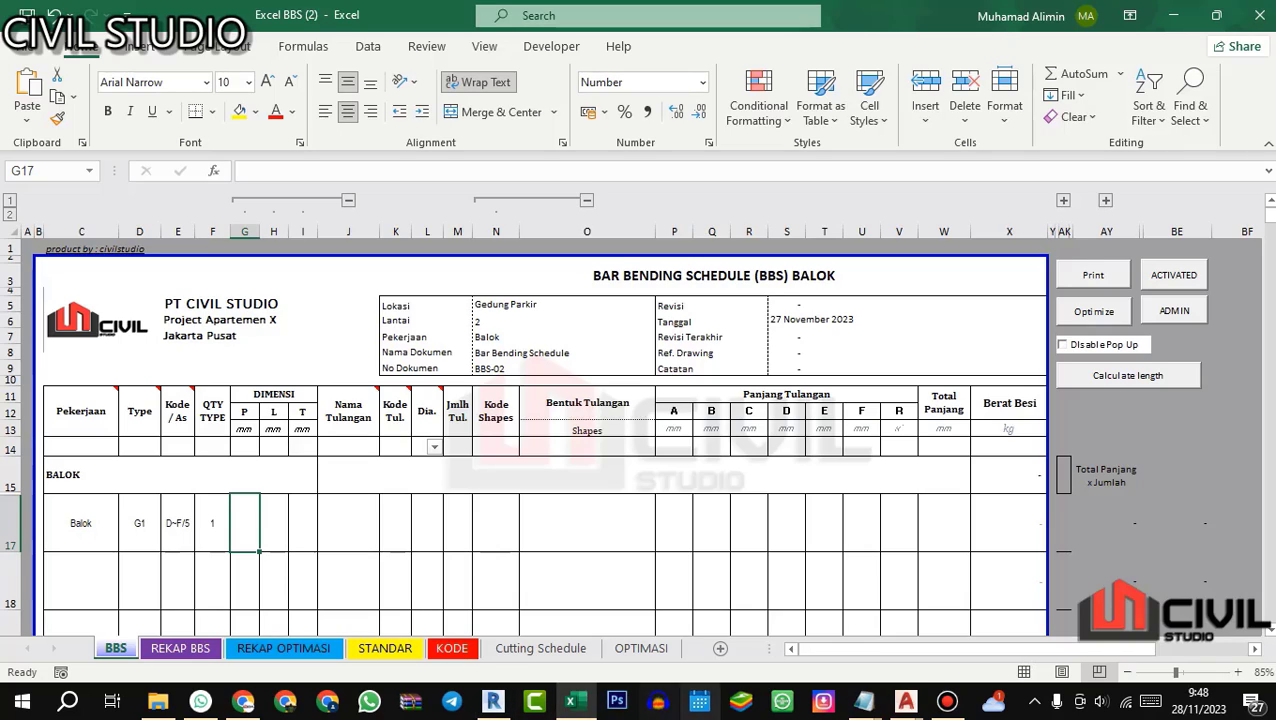
Step: Examine the clear span, column width and overall length dimensions of the two-span G1 beam in AutoCAD's 02.STR DENAH ATAS plan
{"action": "mouse_move", "coordinate": [904, 701]}
{"action": "left_click", "coordinate": [910, 610]}
{"action": "scroll", "coordinate": [420, 476], "scroll_direction": "down", "scroll_amount": 5}
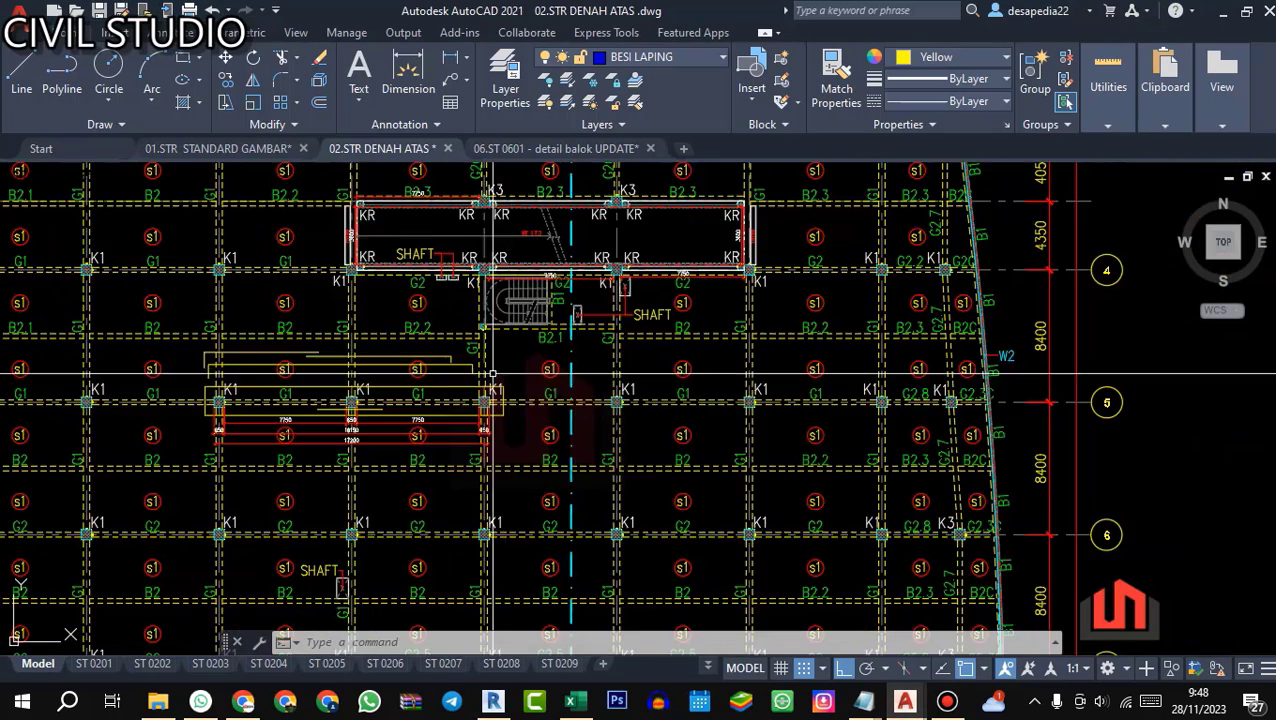
{"action": "scroll", "coordinate": [420, 476], "scroll_direction": "up", "scroll_amount": 6}
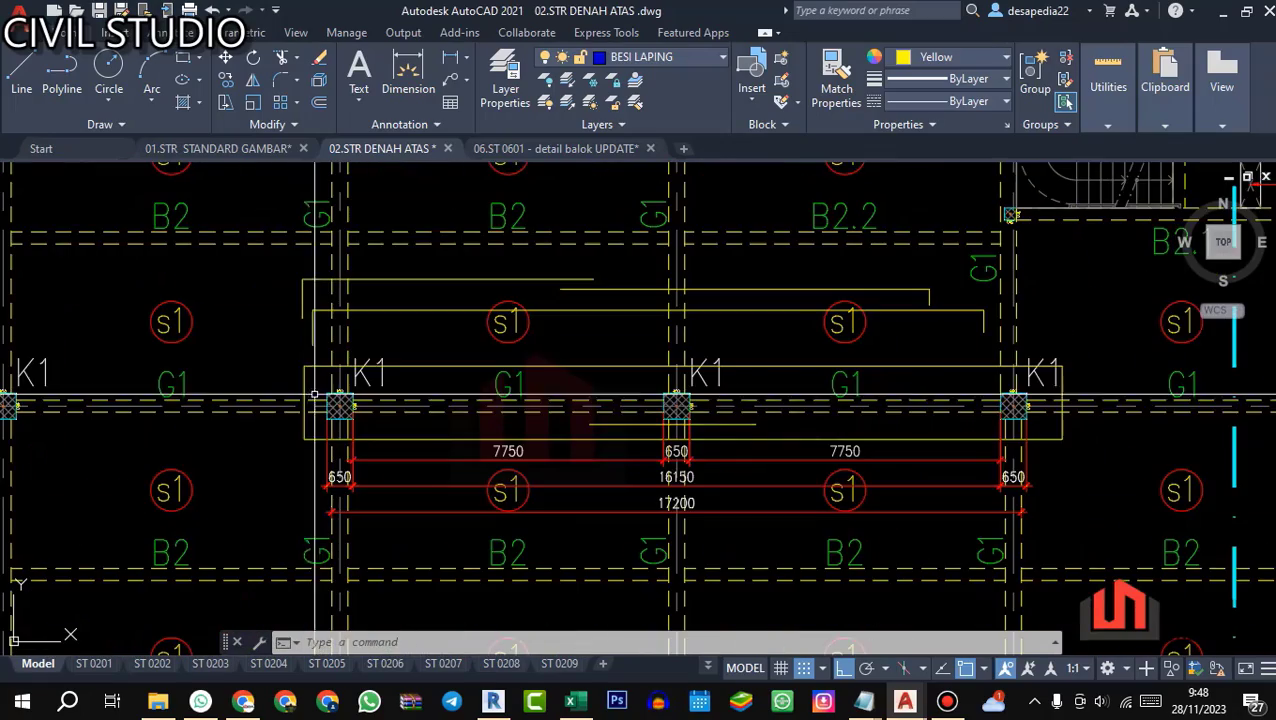
{"action": "scroll", "coordinate": [602, 578], "scroll_direction": "up", "scroll_amount": 2}
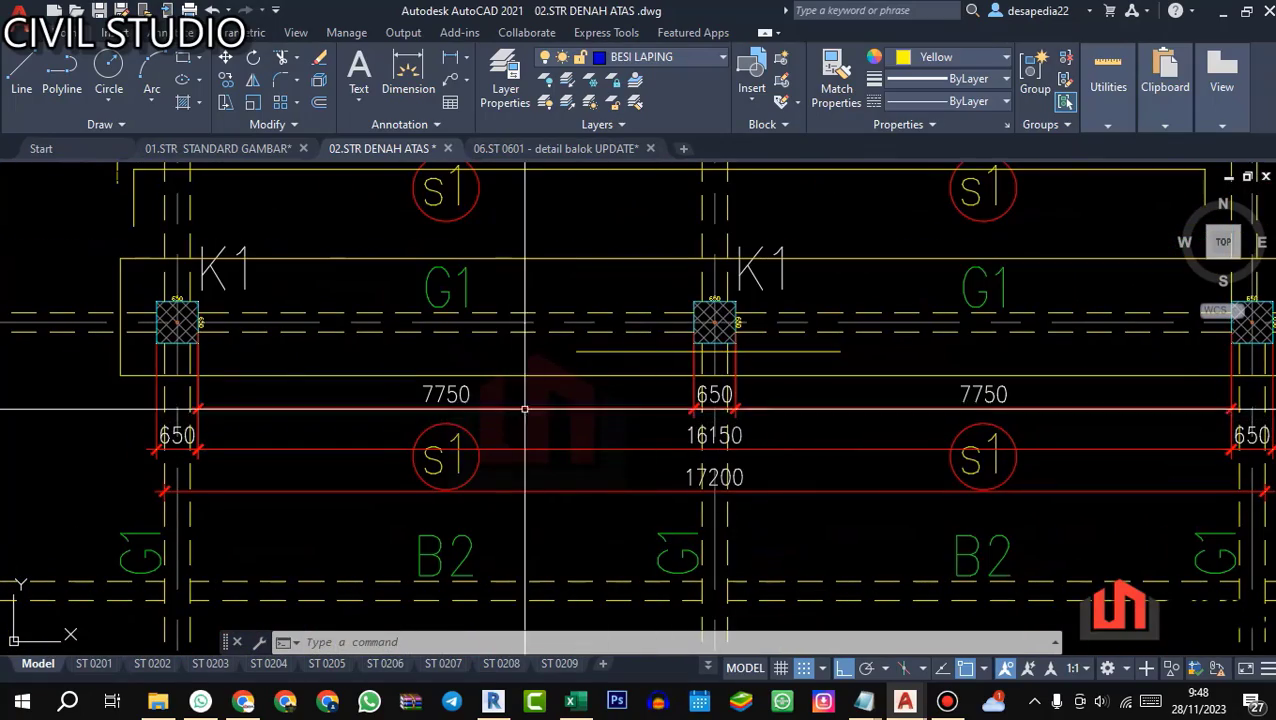
{"action": "scroll", "coordinate": [344, 397], "scroll_direction": "down", "scroll_amount": 2}
{"action": "scroll", "coordinate": [598, 460], "scroll_direction": "up", "scroll_amount": 2}
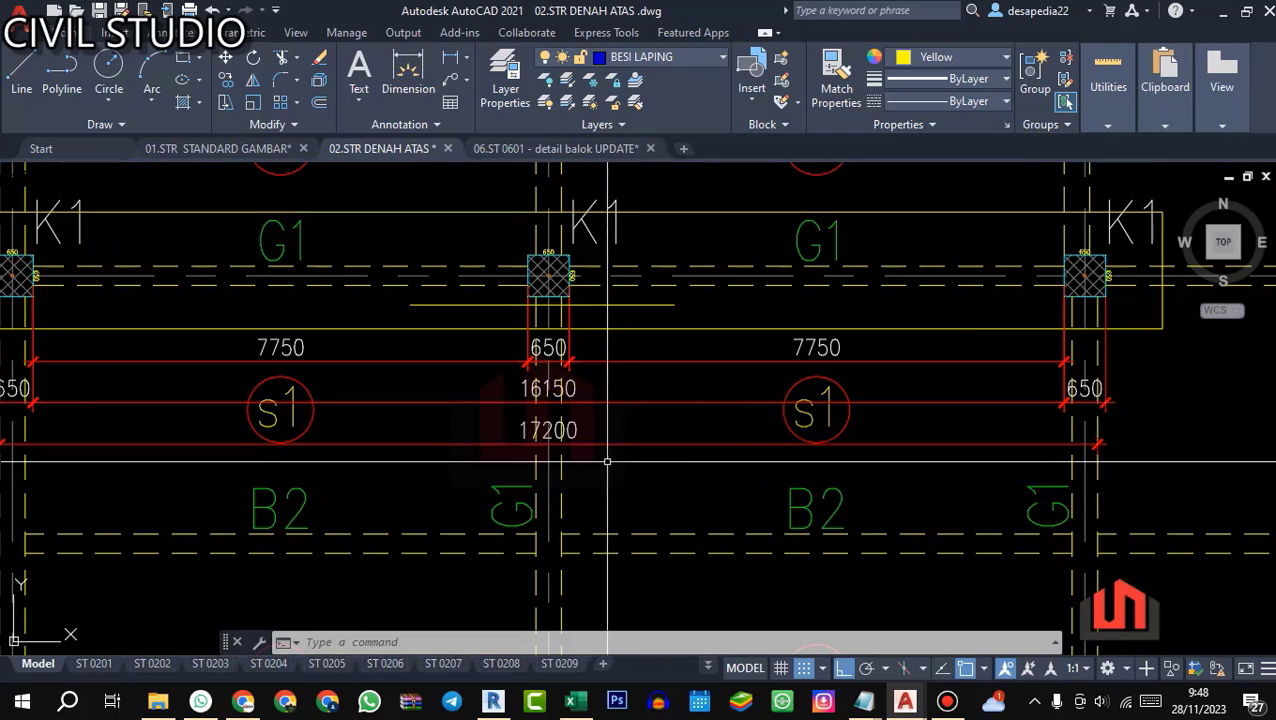
{"action": "scroll", "coordinate": [596, 495], "scroll_direction": "down", "scroll_amount": 3}
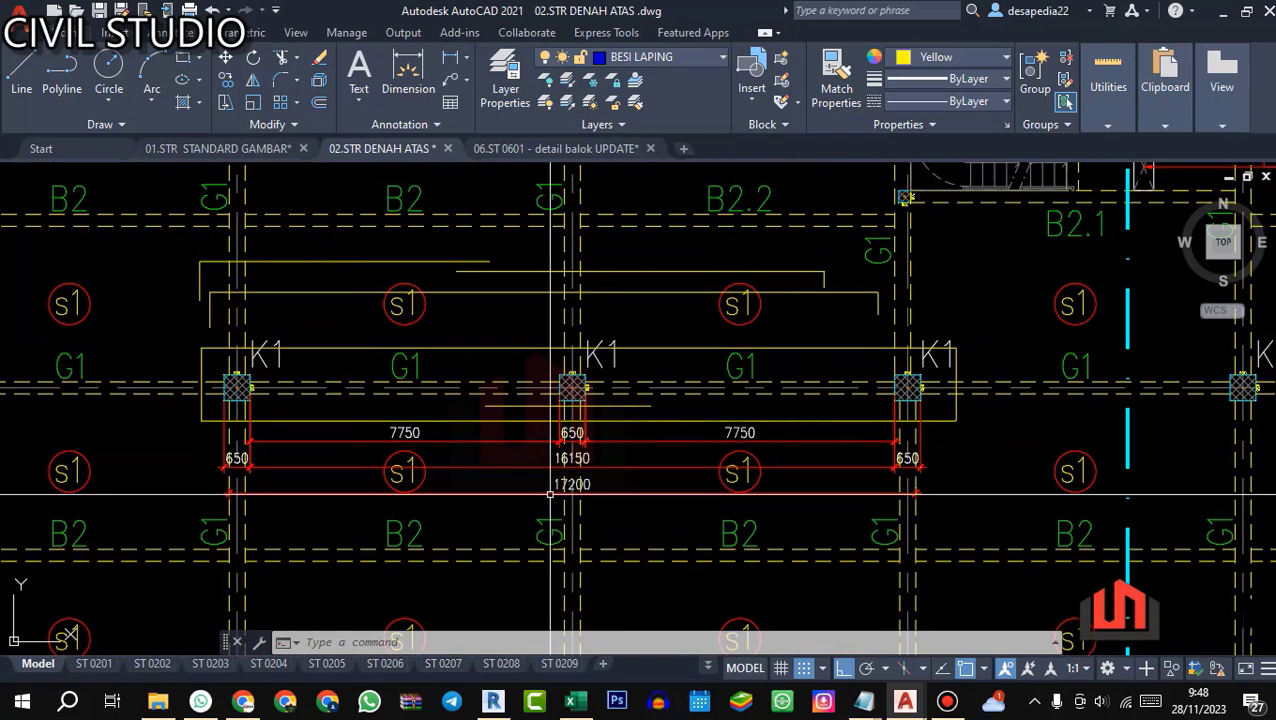
{"action": "scroll", "coordinate": [336, 497], "scroll_direction": "up", "scroll_amount": 2}
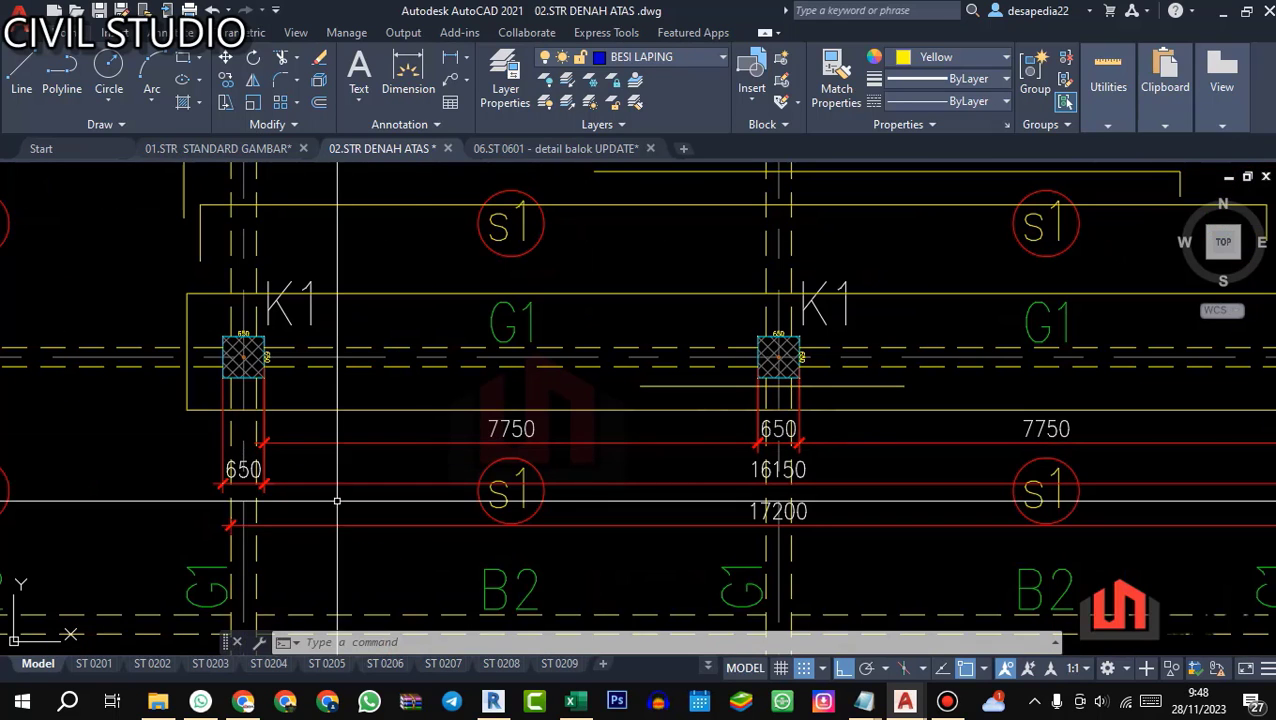
{"action": "left_click_drag", "start_coordinate": [929, 447], "coordinate": [834, 481]}
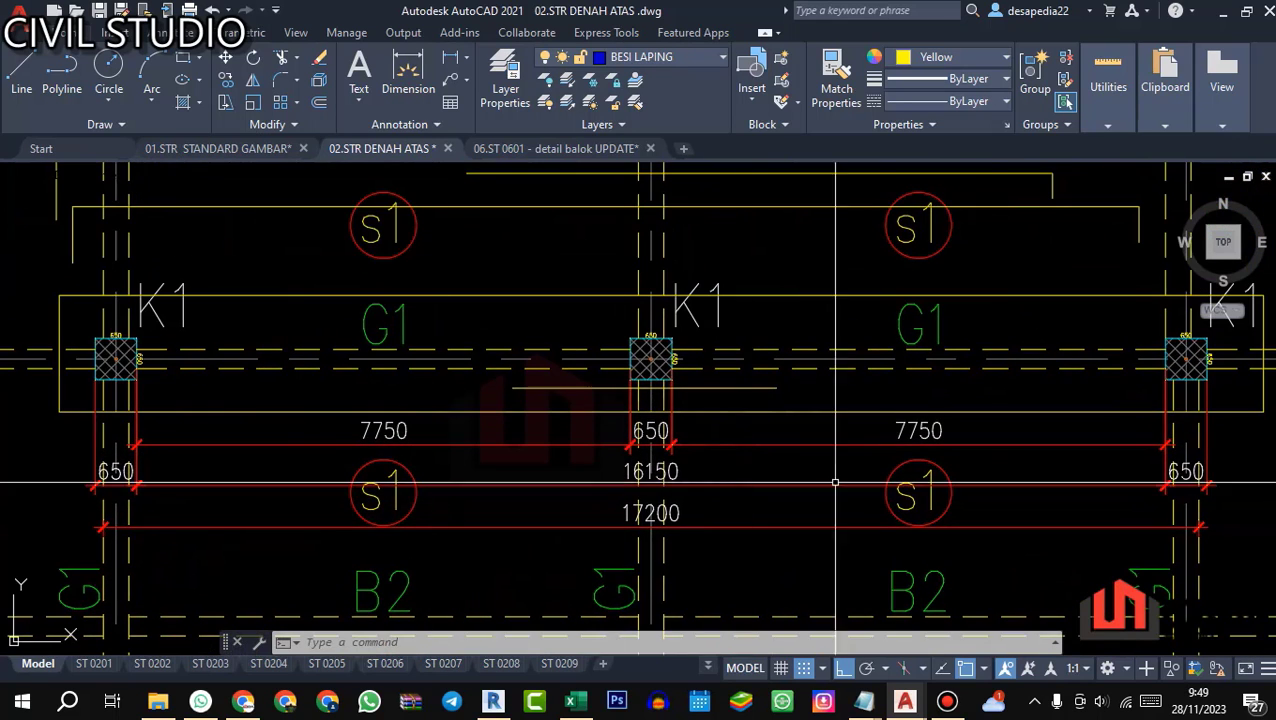
{"action": "left_click_drag", "start_coordinate": [993, 509], "coordinate": [858, 501]}
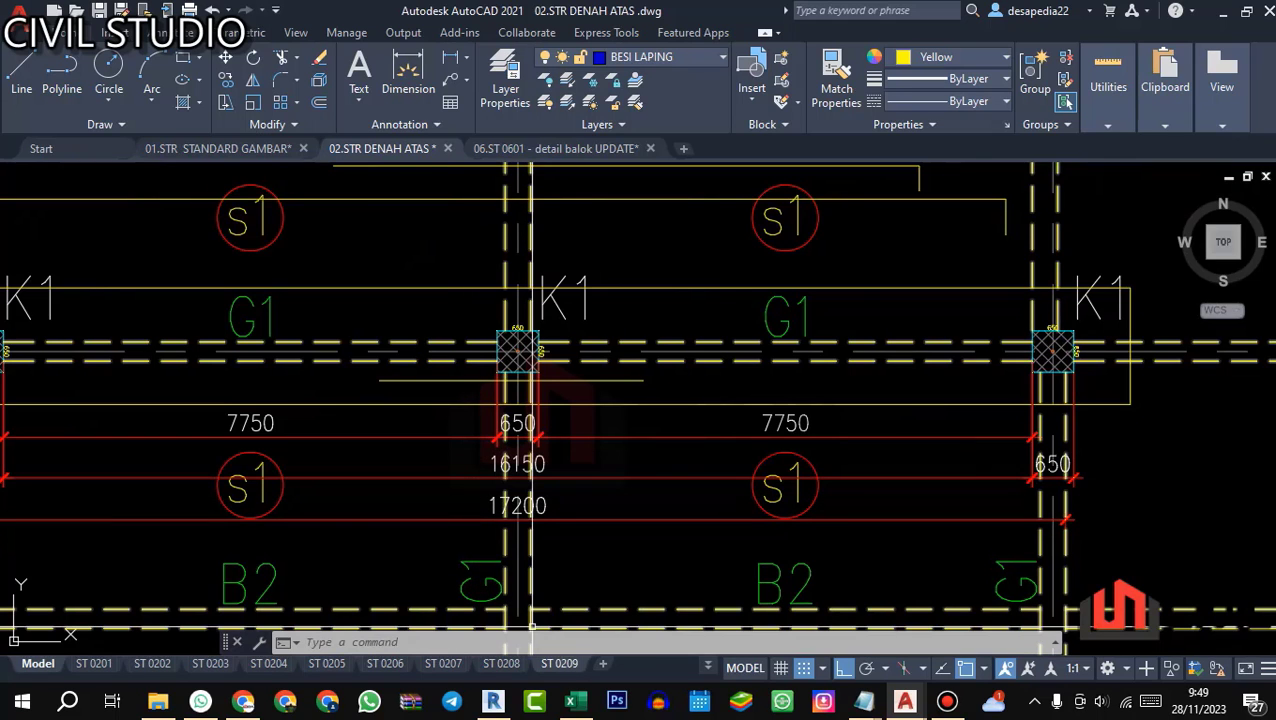
{"action": "scroll", "coordinate": [531, 628], "scroll_direction": "down", "scroll_amount": 2}
{"action": "scroll", "coordinate": [578, 495], "scroll_direction": "up", "scroll_amount": 5}
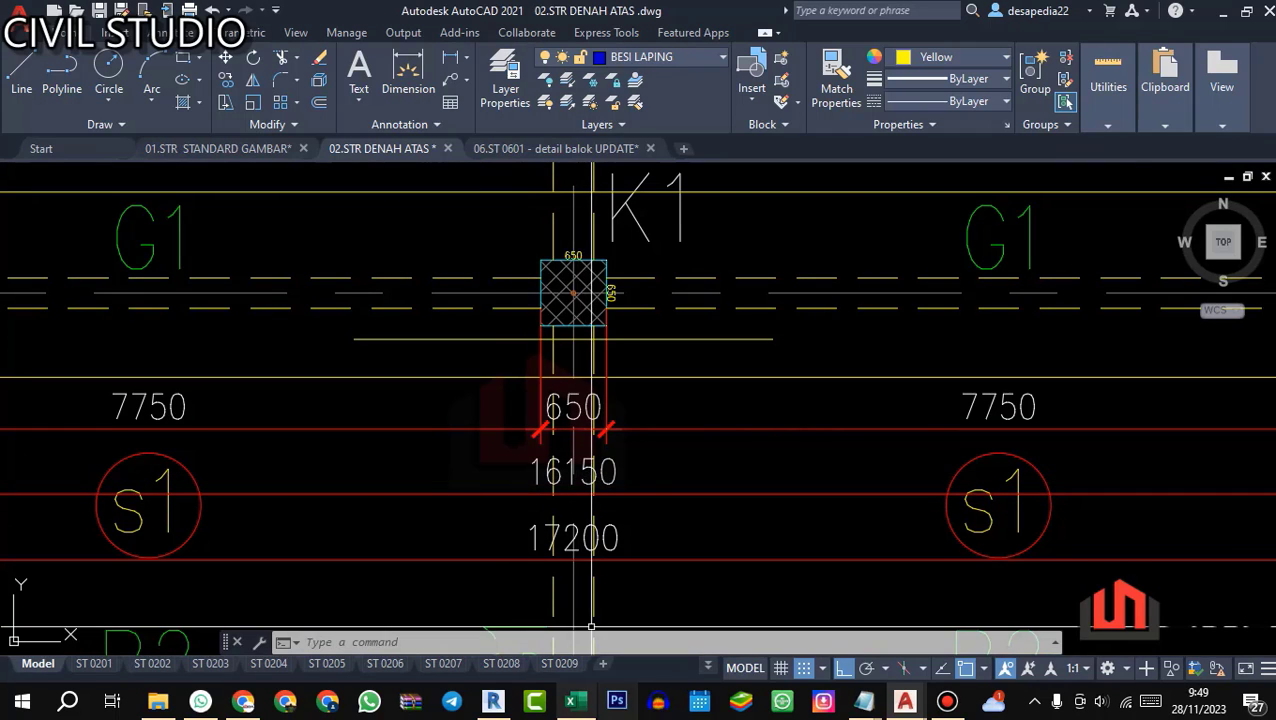
Step: Return to the Excel schedule and set beam G1's length P to 16150 mm
{"action": "left_click", "coordinate": [571, 701]}
{"action": "type", "text": "16150"}
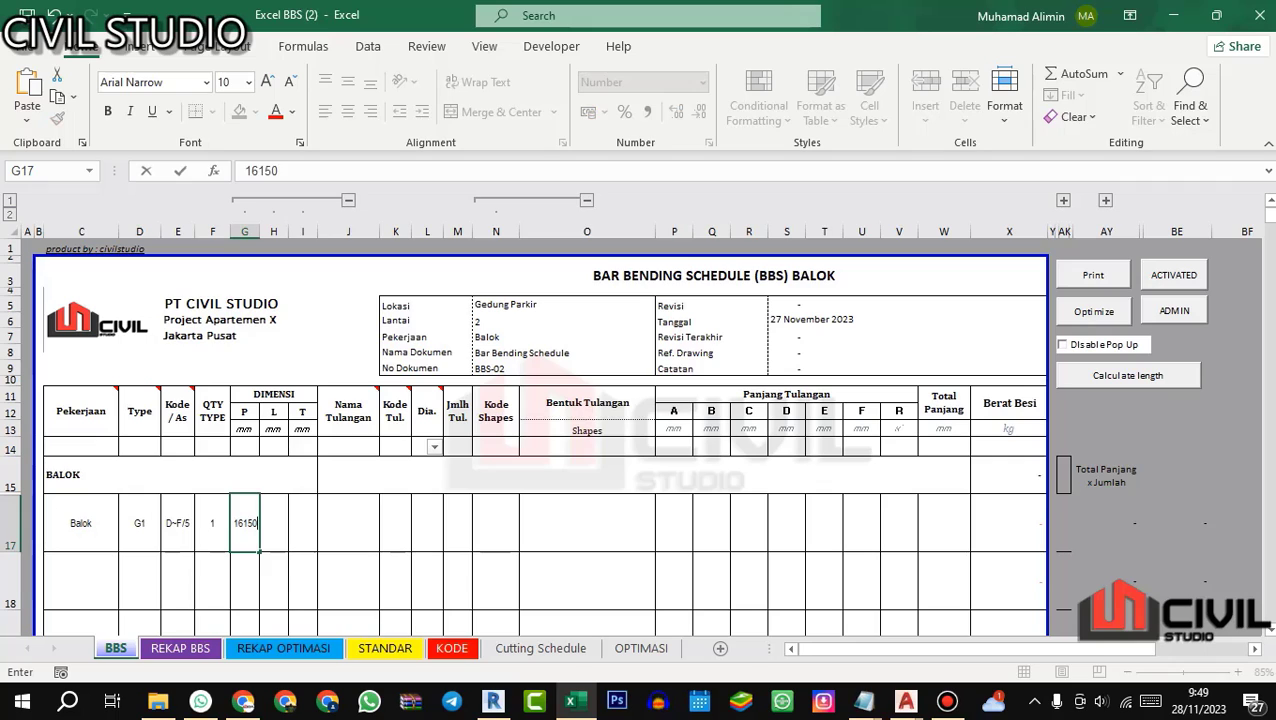
{"action": "key", "text": "Return"}
Step: Read G1's width from AutoCAD's 06.ST 0601 beam detail drawing and set the beam's width L to 400 mm in Excel
{"action": "left_click", "coordinate": [272, 522]}
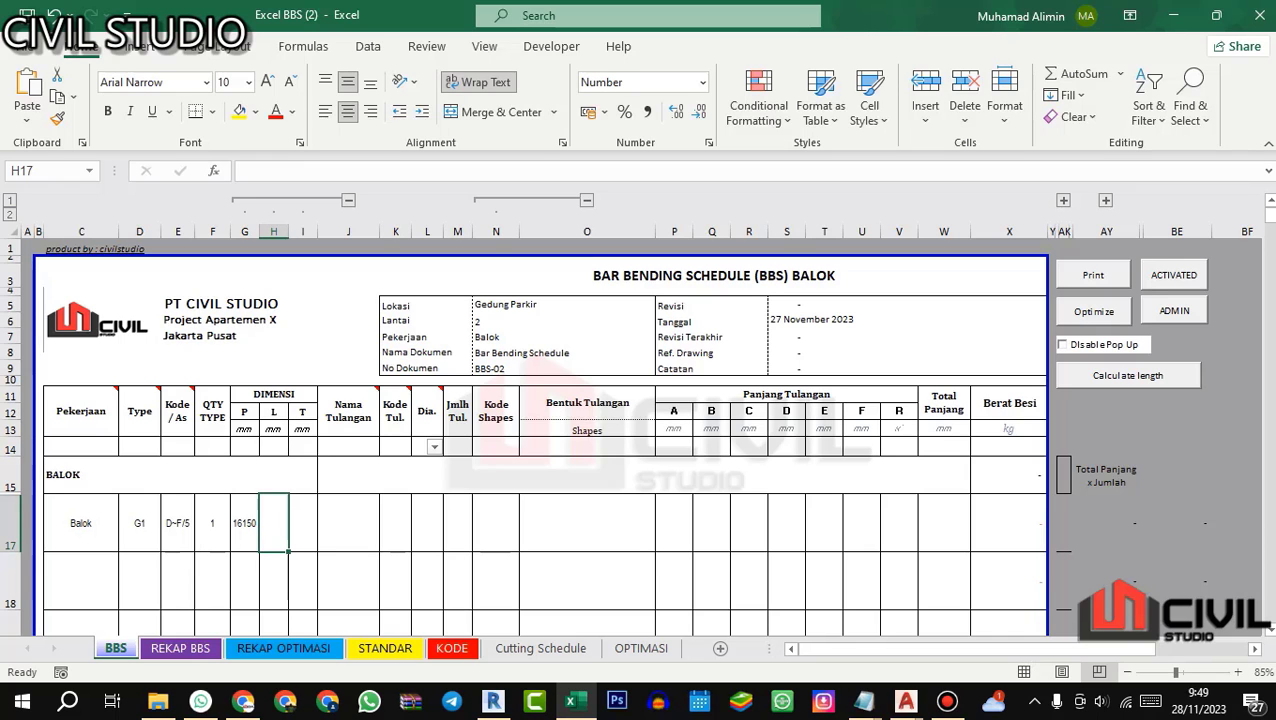
{"action": "mouse_move", "coordinate": [904, 700]}
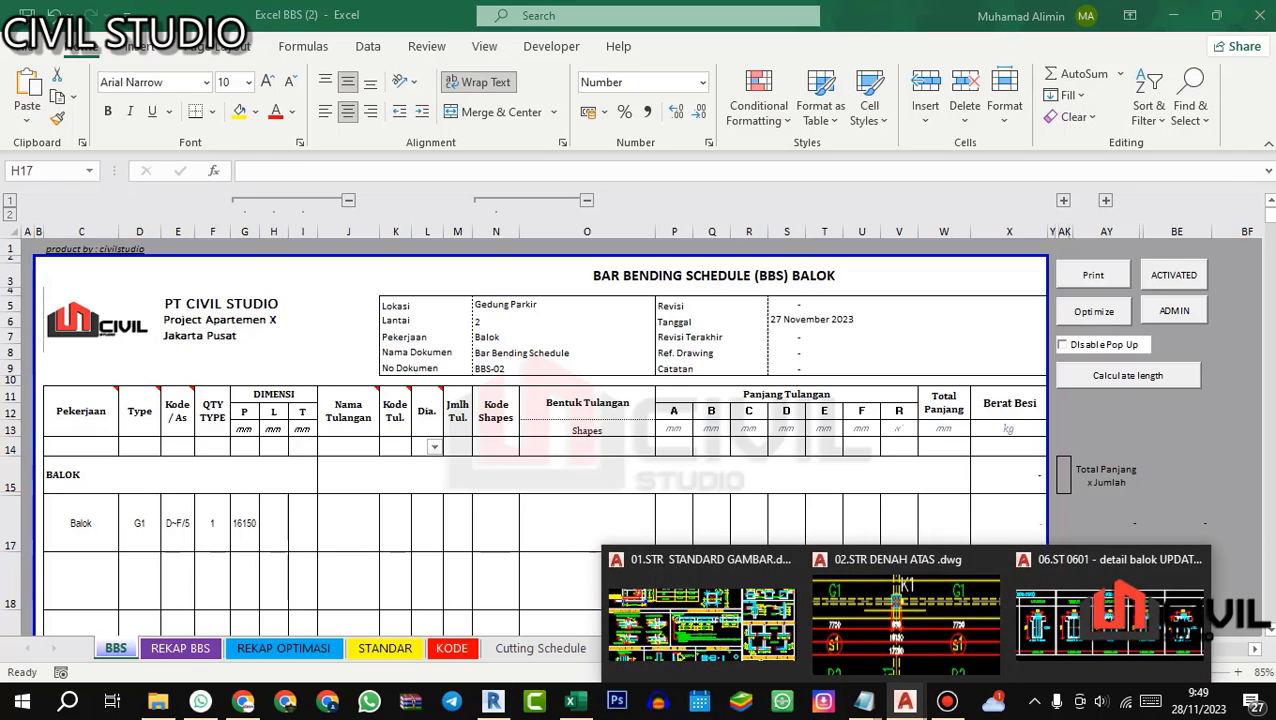
{"action": "left_click", "coordinate": [1110, 615]}
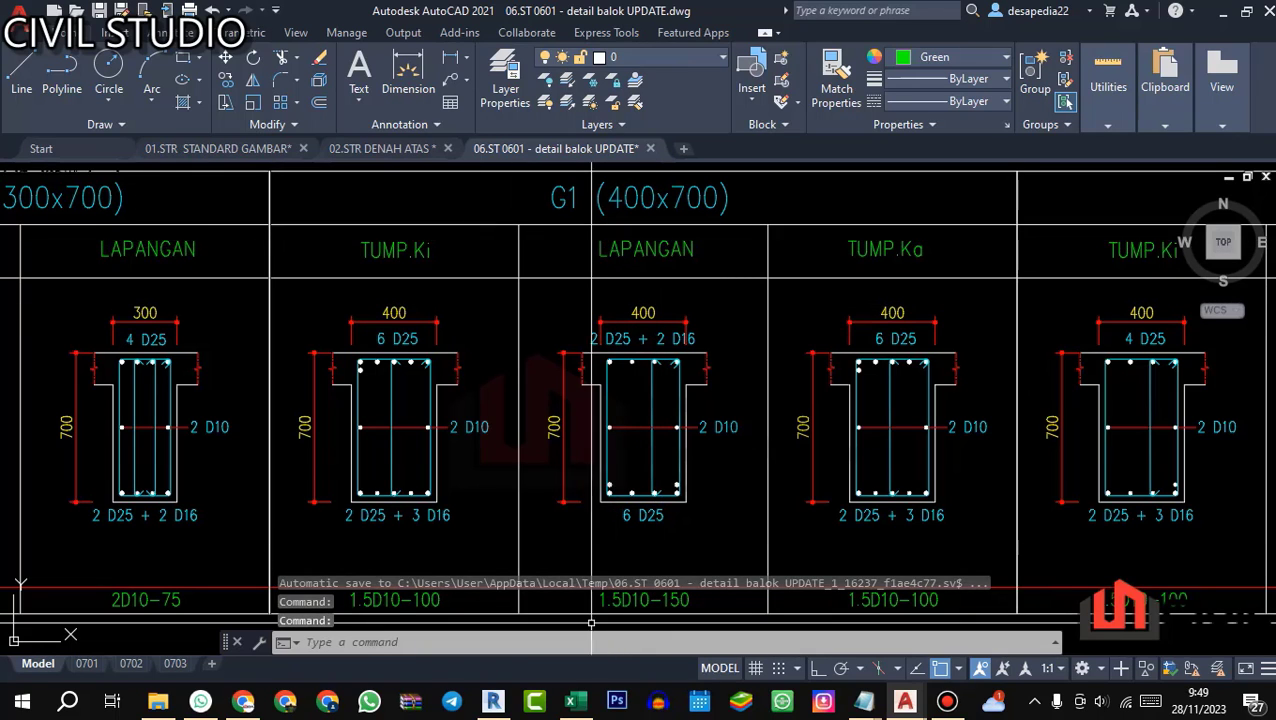
{"action": "key", "text": "alt+Tab"}
{"action": "type", "text": "40"}
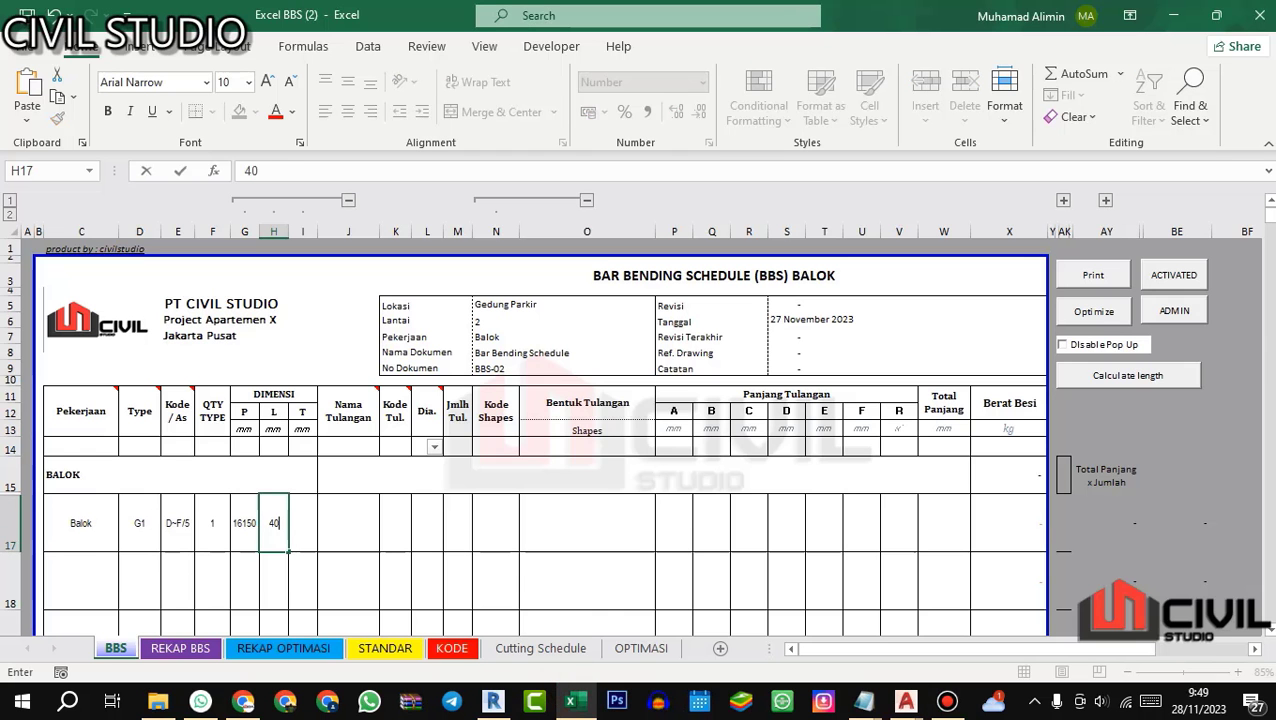
{"action": "type", "text": "0"}
{"action": "key", "text": "Return"}
Step: Check G1's depth in the AutoCAD beam detail, set height T to 700 mm in Excel, and select the row's Nama Tulangan cell
{"action": "scroll", "coordinate": [345, 520], "scroll_direction": "up", "scroll_amount": 1}
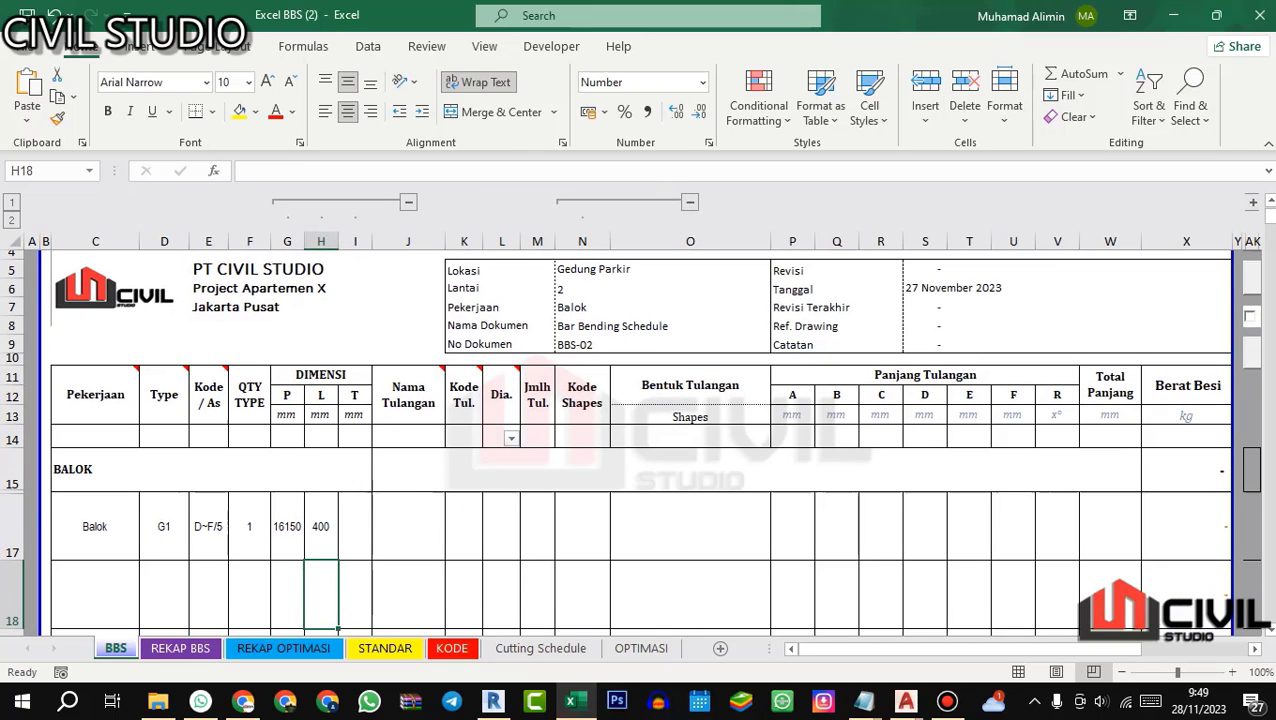
{"action": "left_click", "coordinate": [345, 520]}
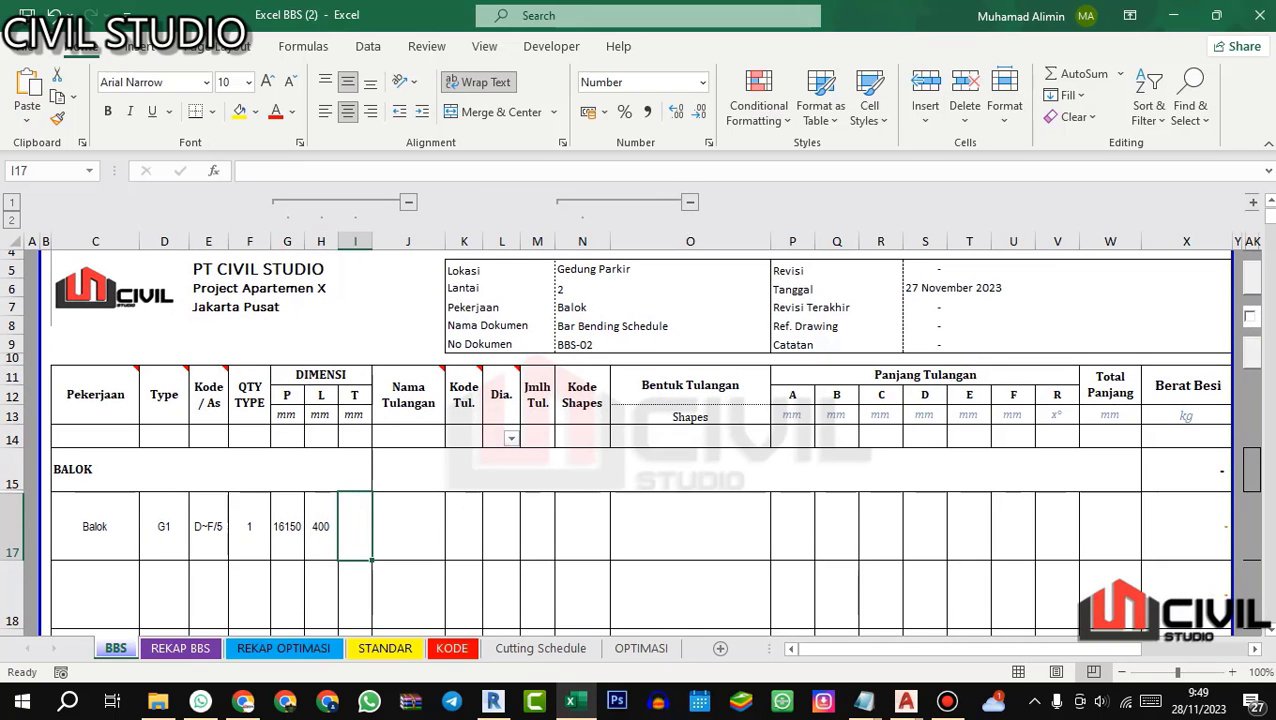
{"action": "key", "text": "alt+Tab"}
{"action": "scroll", "coordinate": [611, 342], "scroll_direction": "up", "scroll_amount": 2}
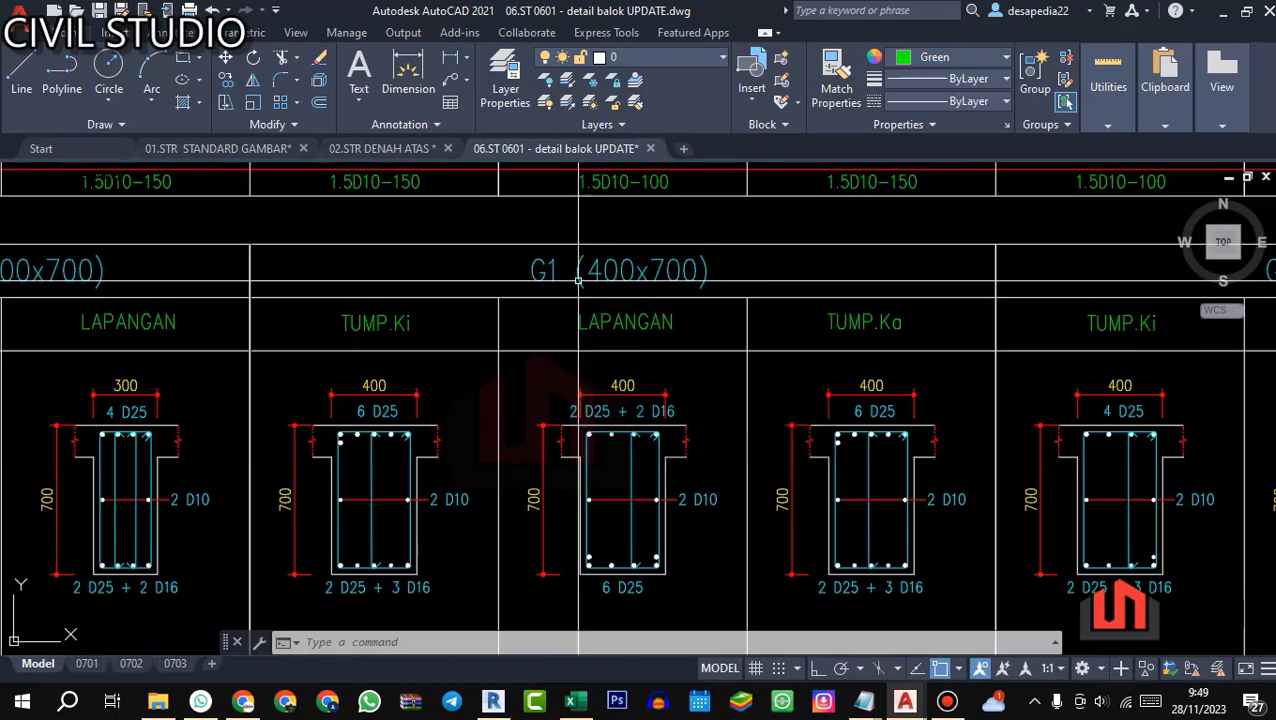
{"action": "key", "text": "alt+Tab"}
{"action": "type", "text": "700"}
{"action": "key", "text": "Return"}
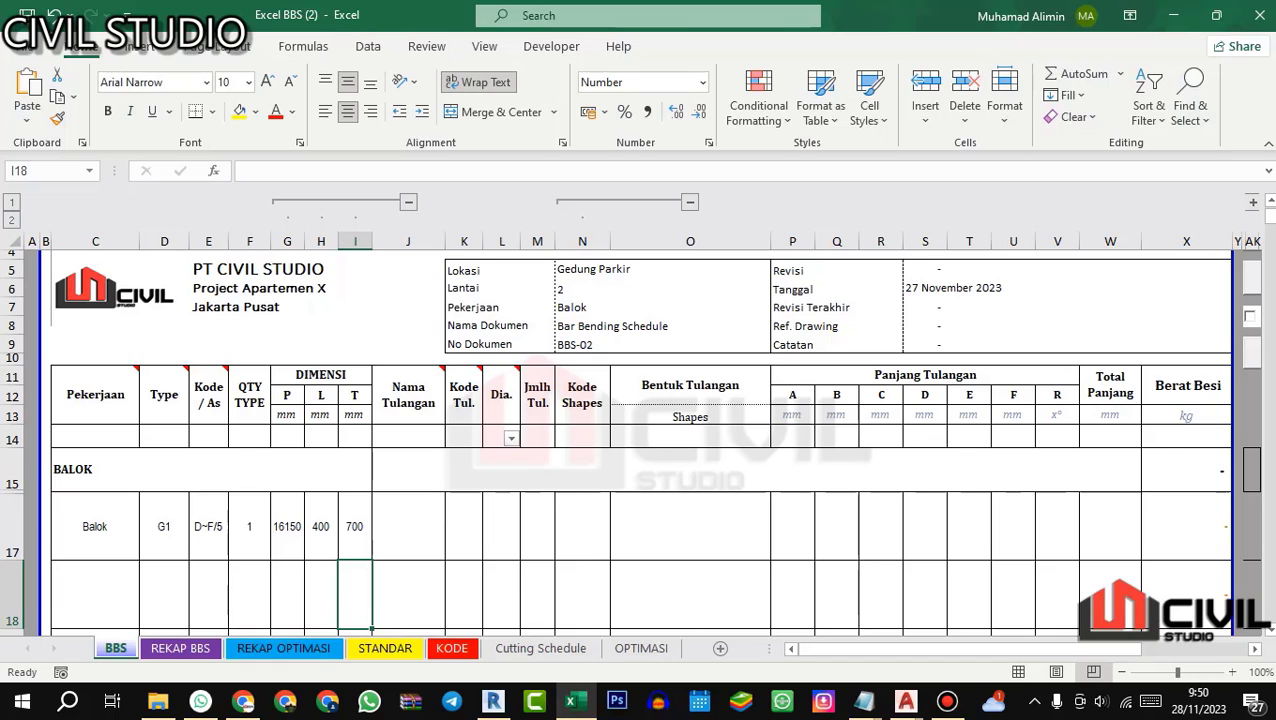
{"action": "left_click", "coordinate": [413, 512]}
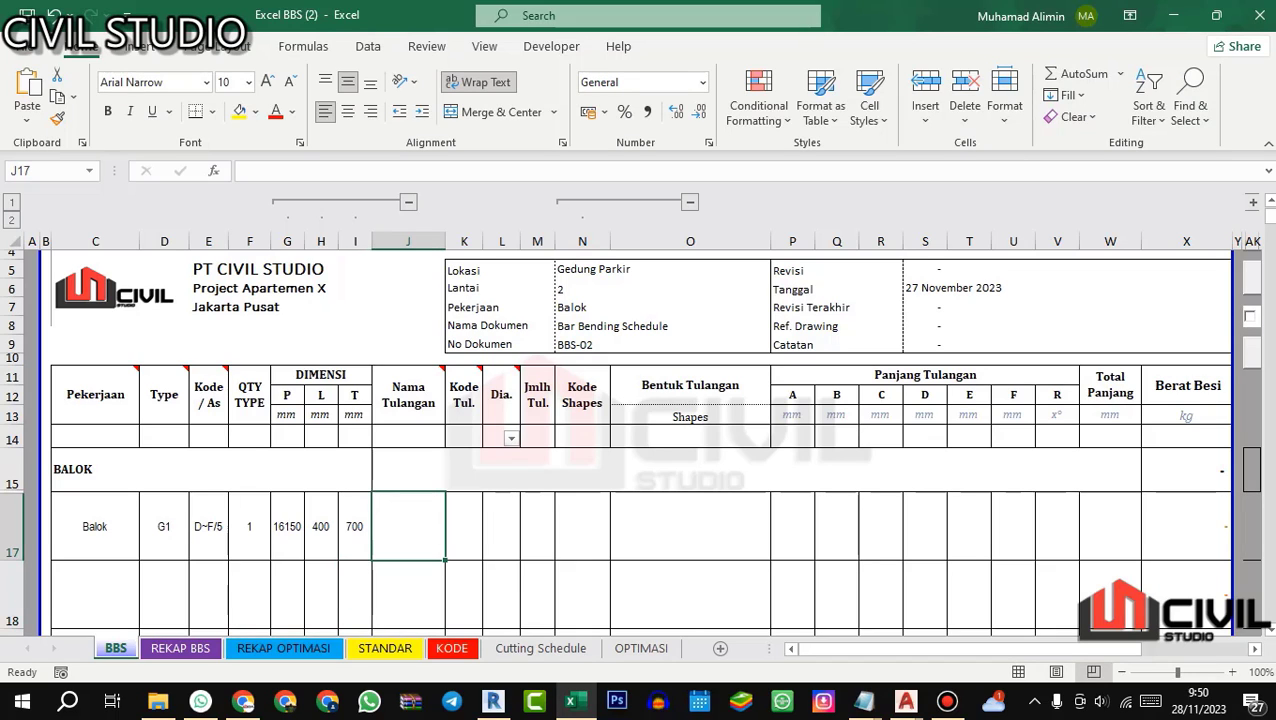
Step: Check G1's reinforcement in AutoCAD's 06.ST 0601 beam detail, and enter bar name Tul Utama Atas and bar code T1 in the Excel row
{"action": "mouse_move", "coordinate": [905, 700]}
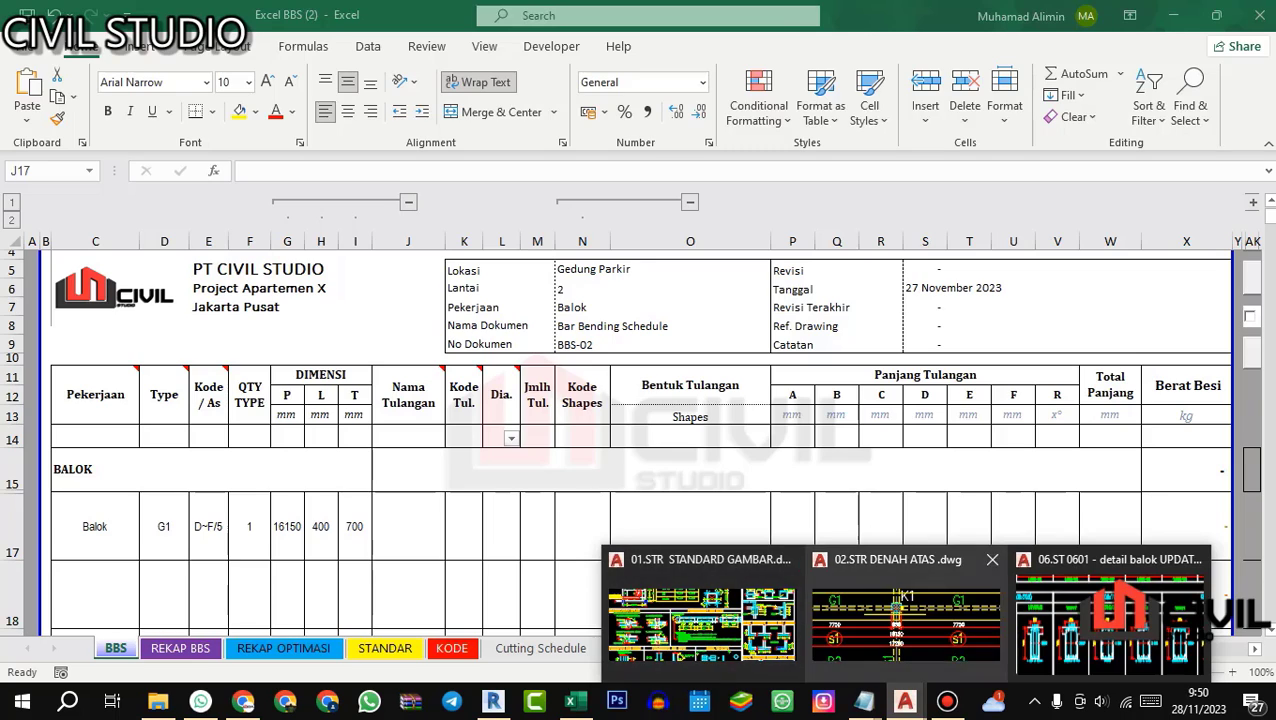
{"action": "left_click", "coordinate": [1110, 620]}
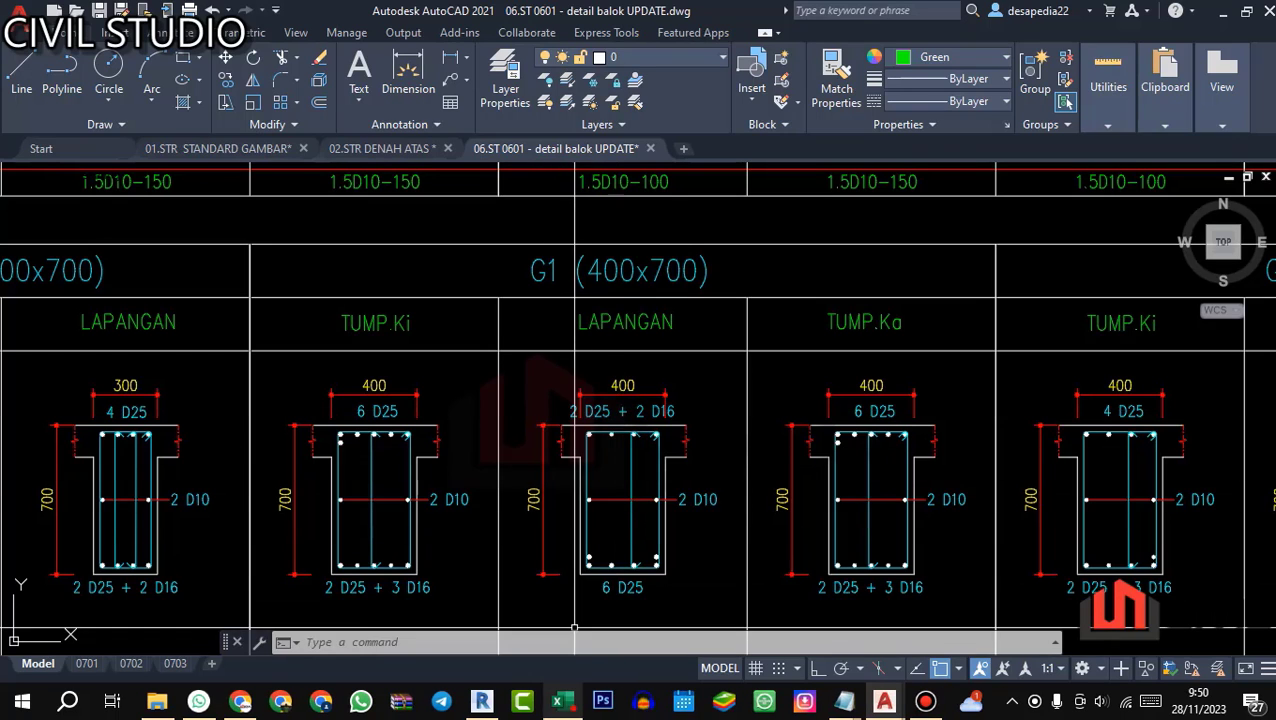
{"action": "left_click", "coordinate": [557, 700]}
{"action": "type", "text": "T"}
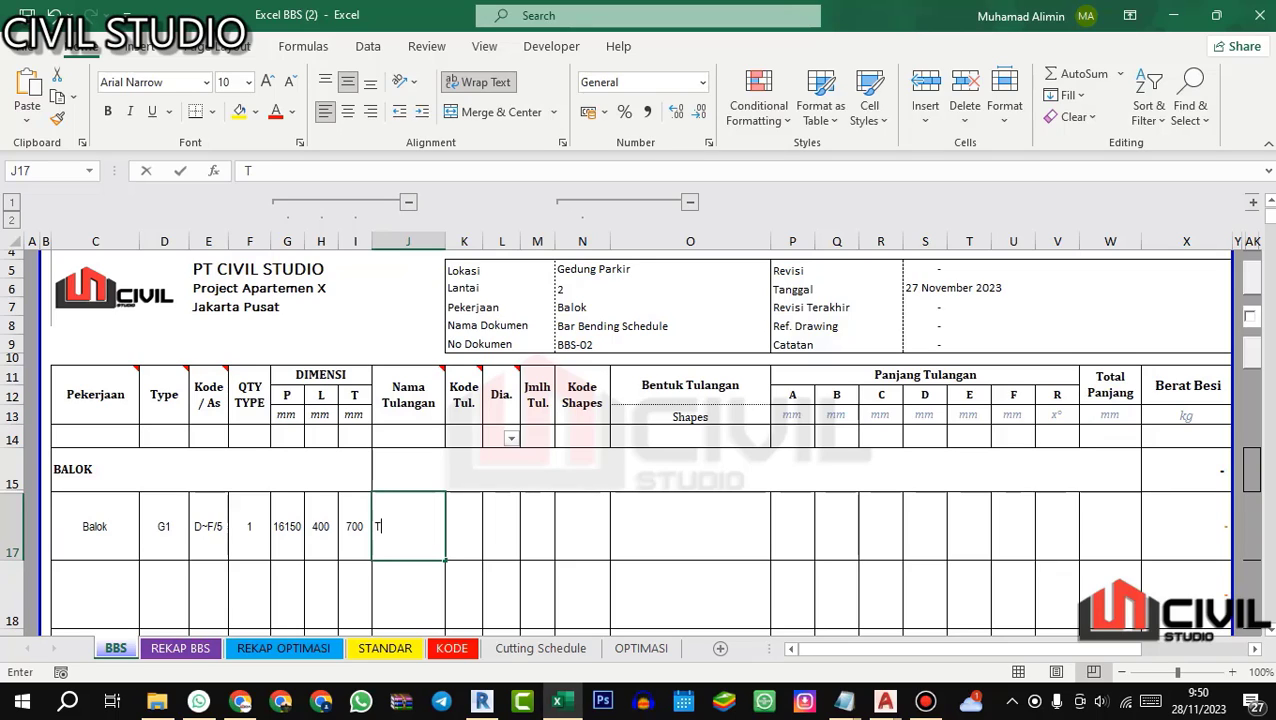
{"action": "type", "text": "ul Utama A"}
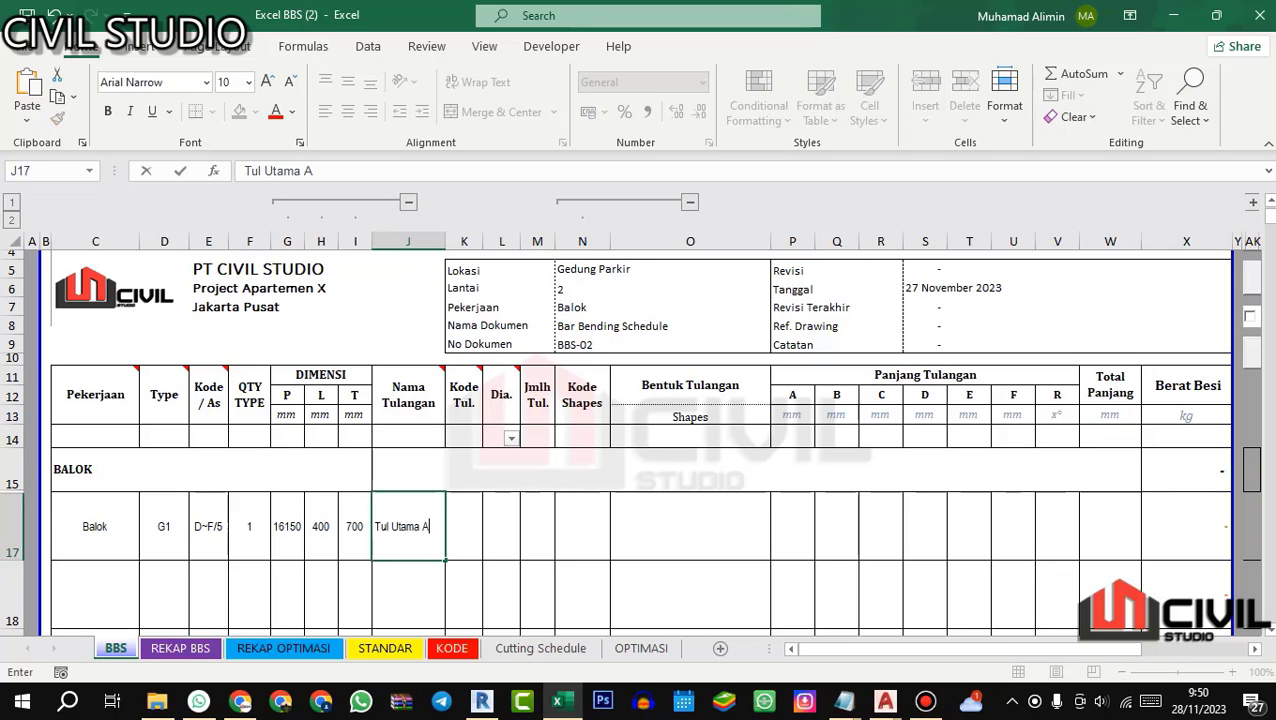
{"action": "type", "text": "tas"}
{"action": "key", "text": "Return"}
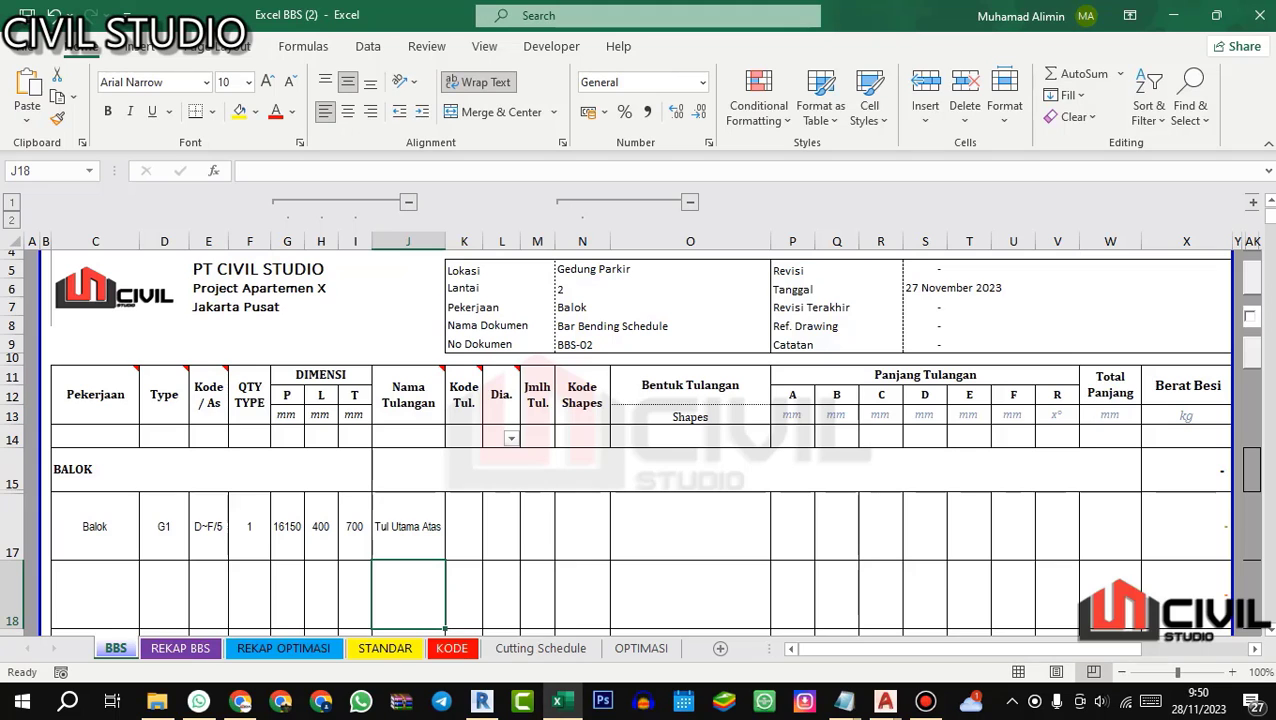
{"action": "left_click", "coordinate": [469, 533]}
{"action": "type", "text": "T1"}
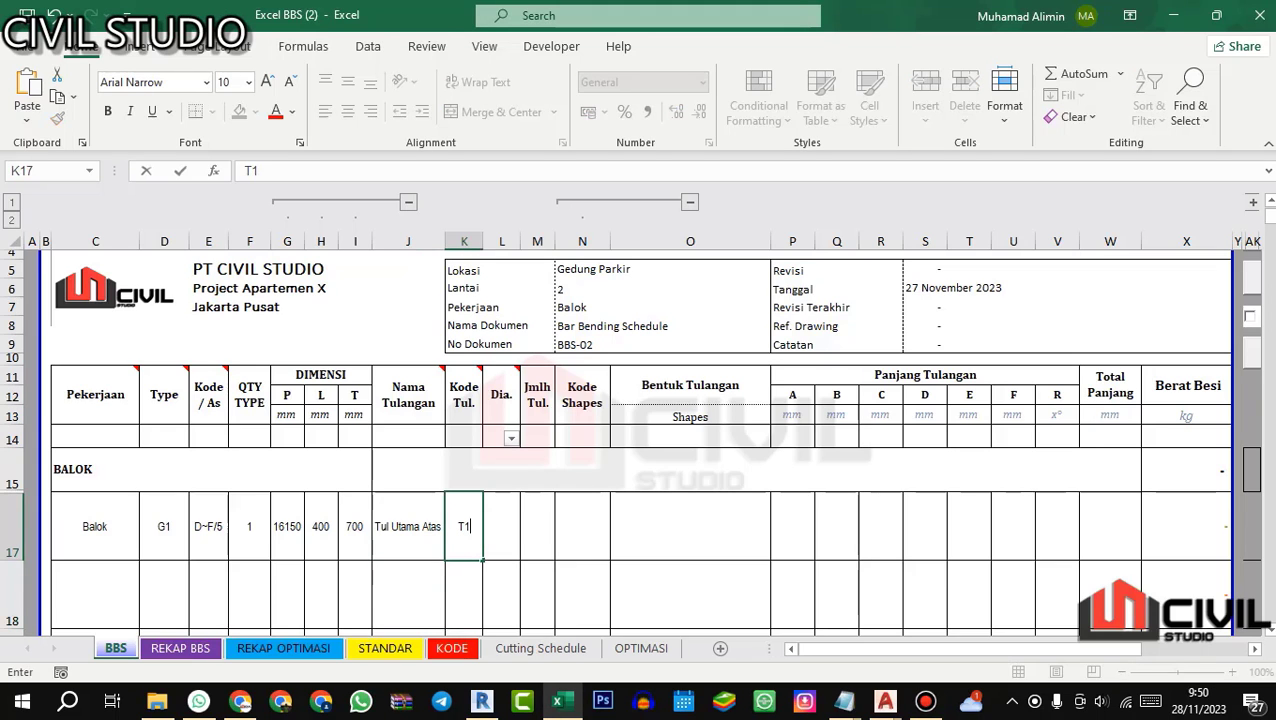
Step: Compare G1's support and midspan top bars in the AutoCAD beam detail, and set T1's diameter to 25 and bar quantity to 2 in Excel
{"action": "key", "text": "Tab"}
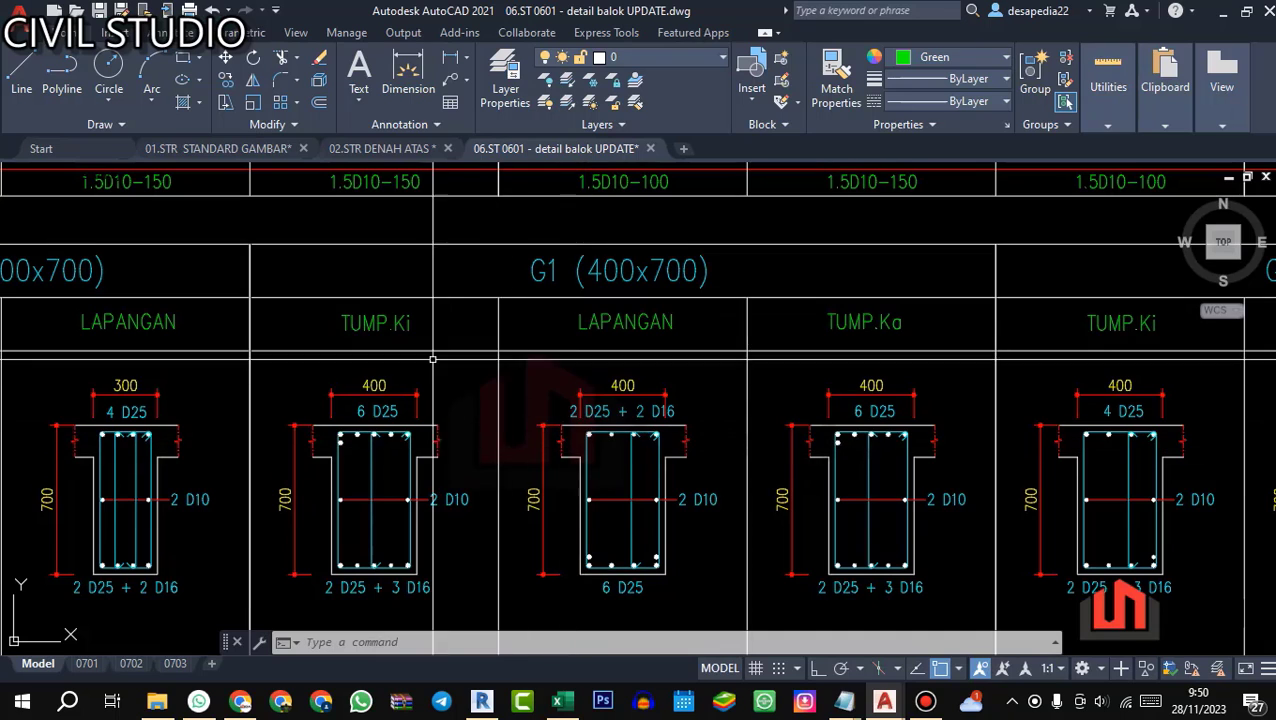
{"action": "scroll", "coordinate": [433, 358], "scroll_direction": "down", "scroll_amount": 1}
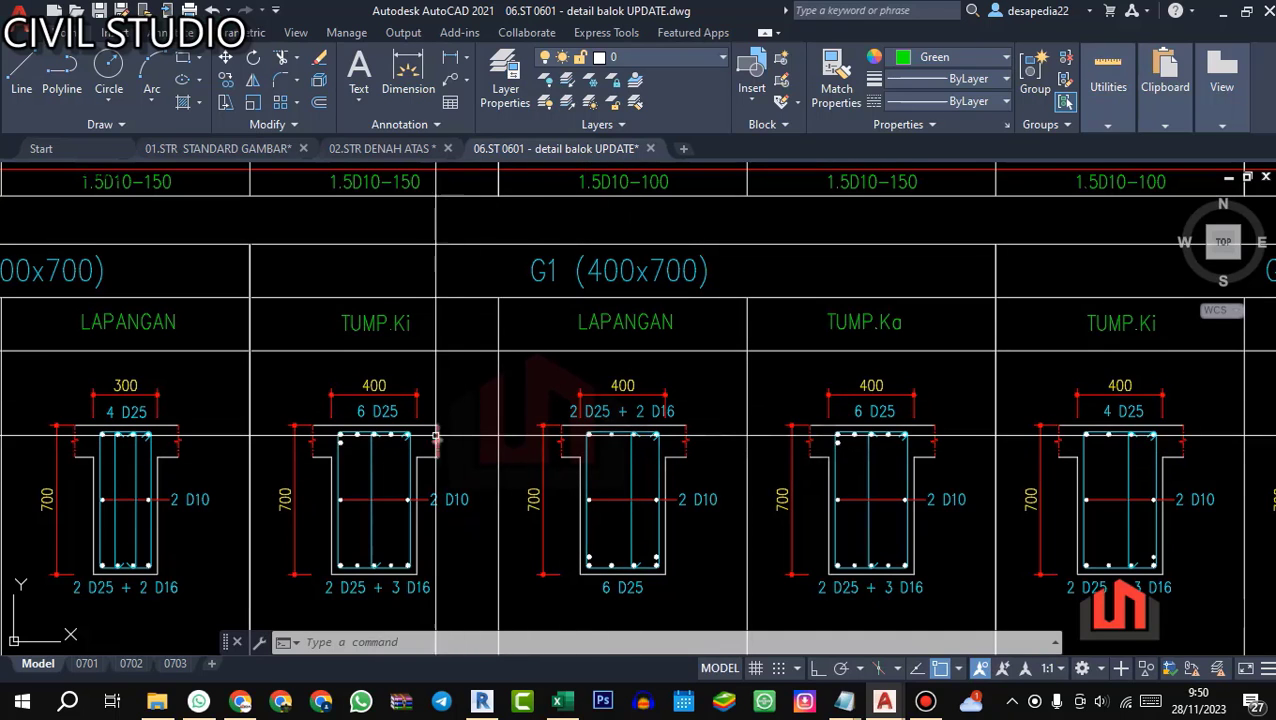
{"action": "scroll", "coordinate": [354, 384], "scroll_direction": "down", "scroll_amount": 2}
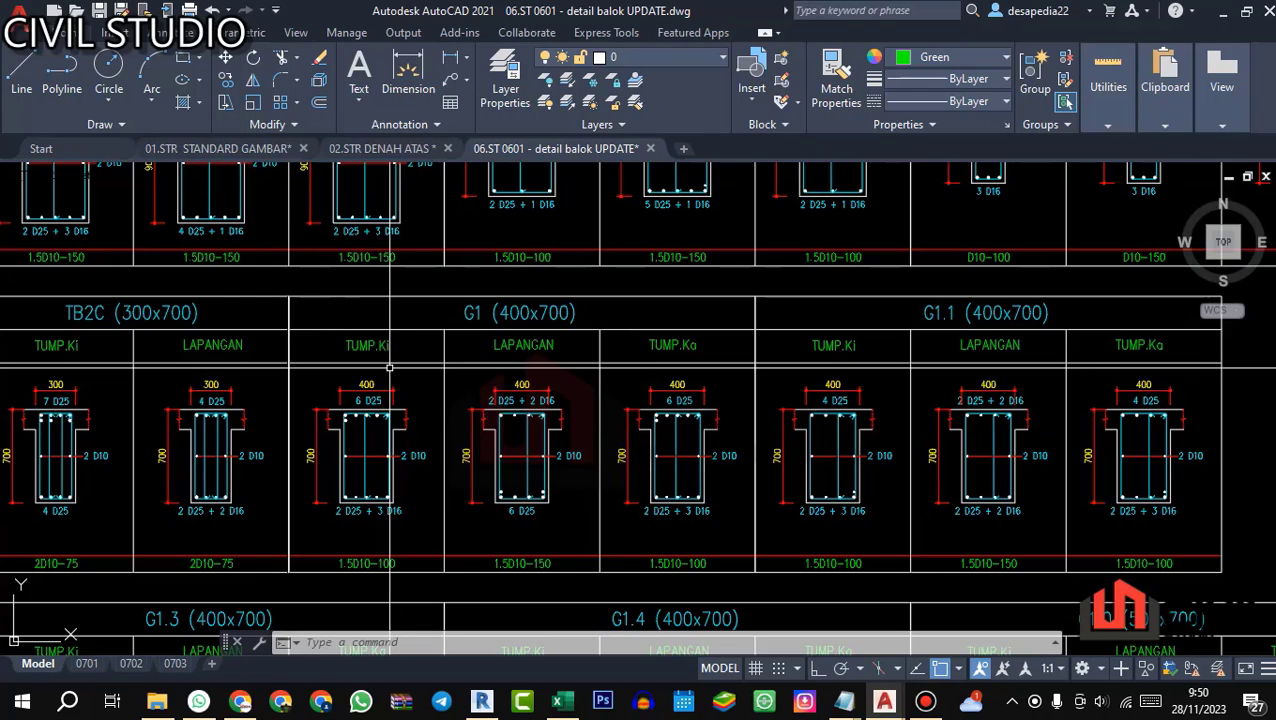
{"action": "scroll", "coordinate": [495, 406], "scroll_direction": "up", "scroll_amount": 4}
{"action": "key", "text": "alt+Tab"}
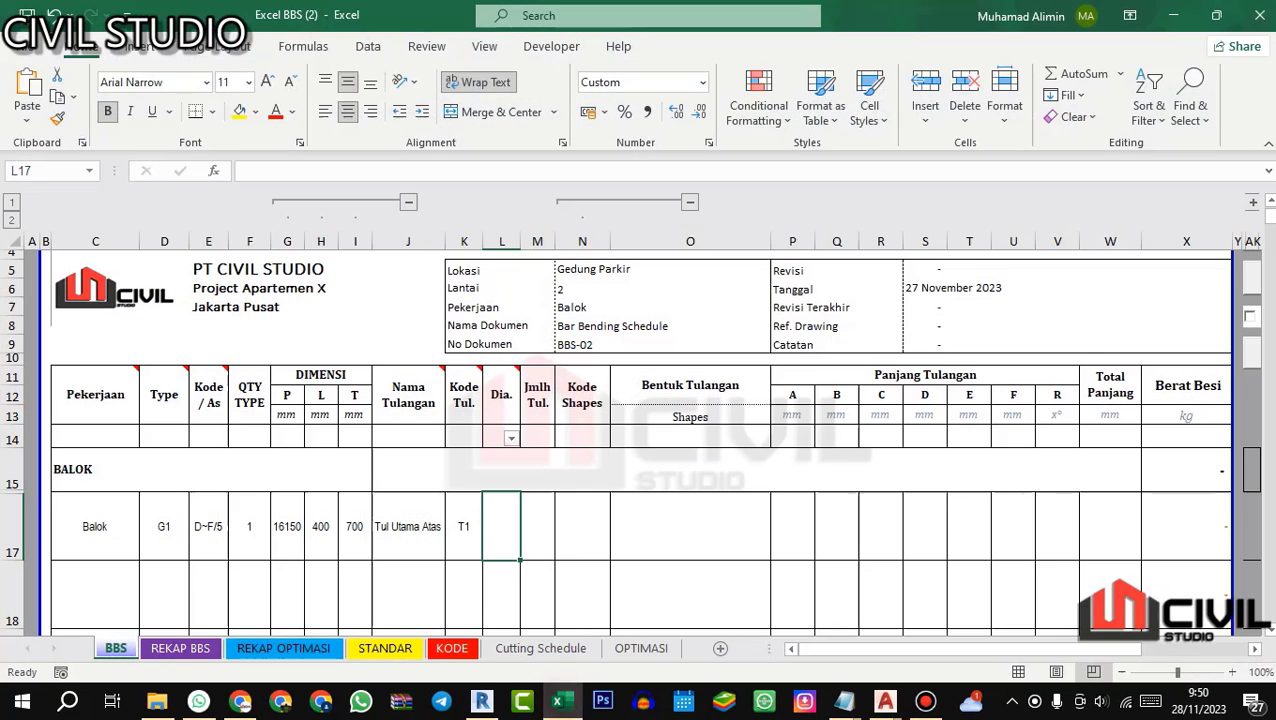
{"action": "type", "text": "2"}
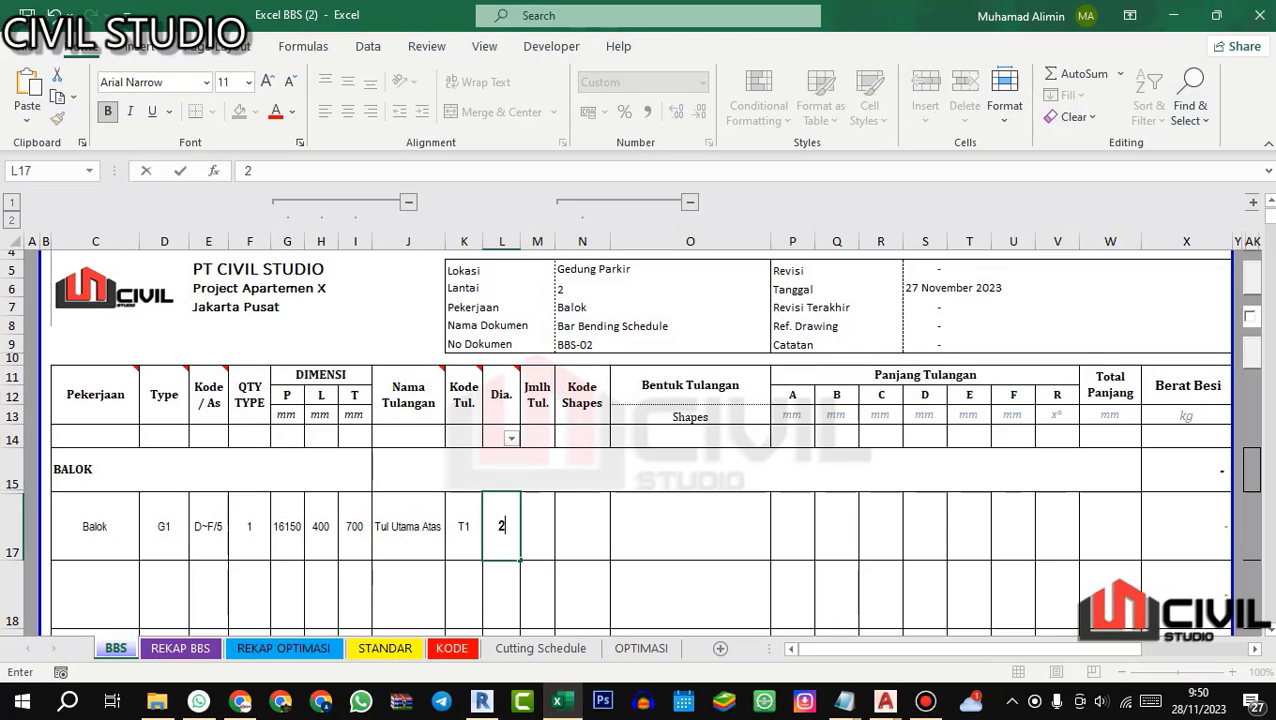
{"action": "key", "text": "ctrl+Return"}
{"action": "type", "text": "25"}
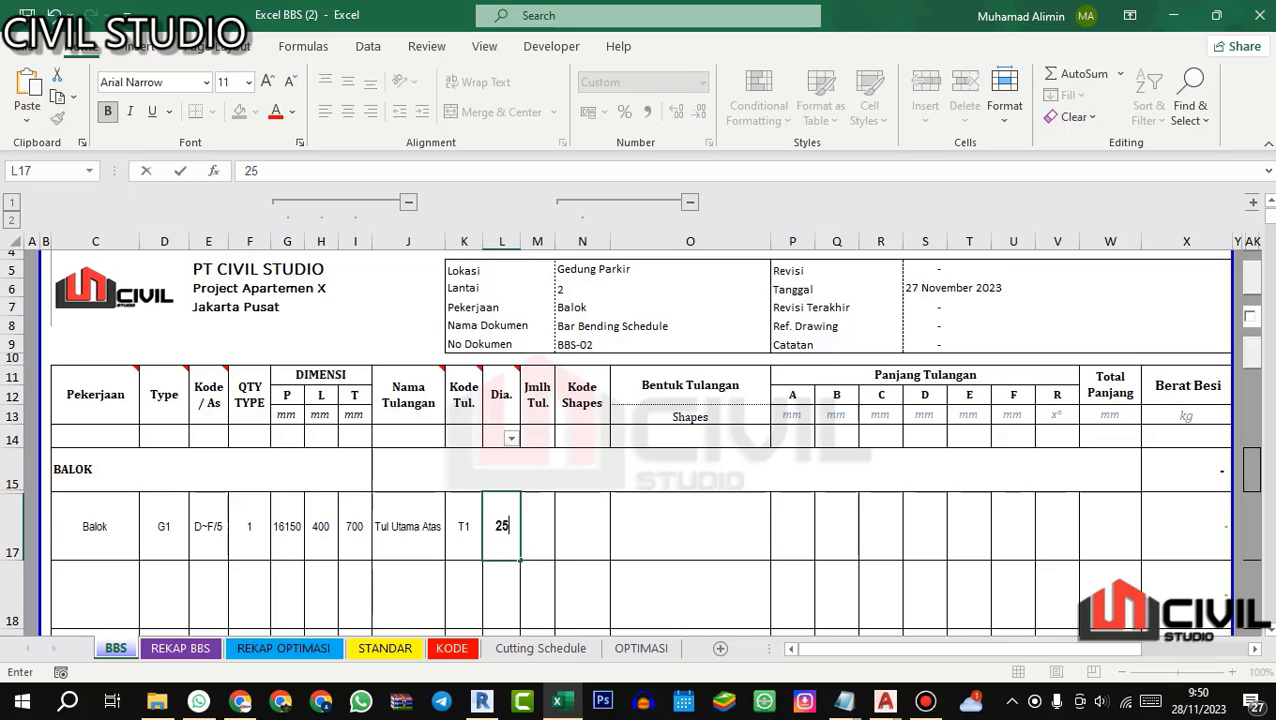
{"action": "key", "text": "Return"}
{"action": "key", "text": "Up"}
{"action": "key", "text": "Right"}
{"action": "type", "text": "2"}
{"action": "key", "text": "Up"}
{"action": "key", "text": "Right"}
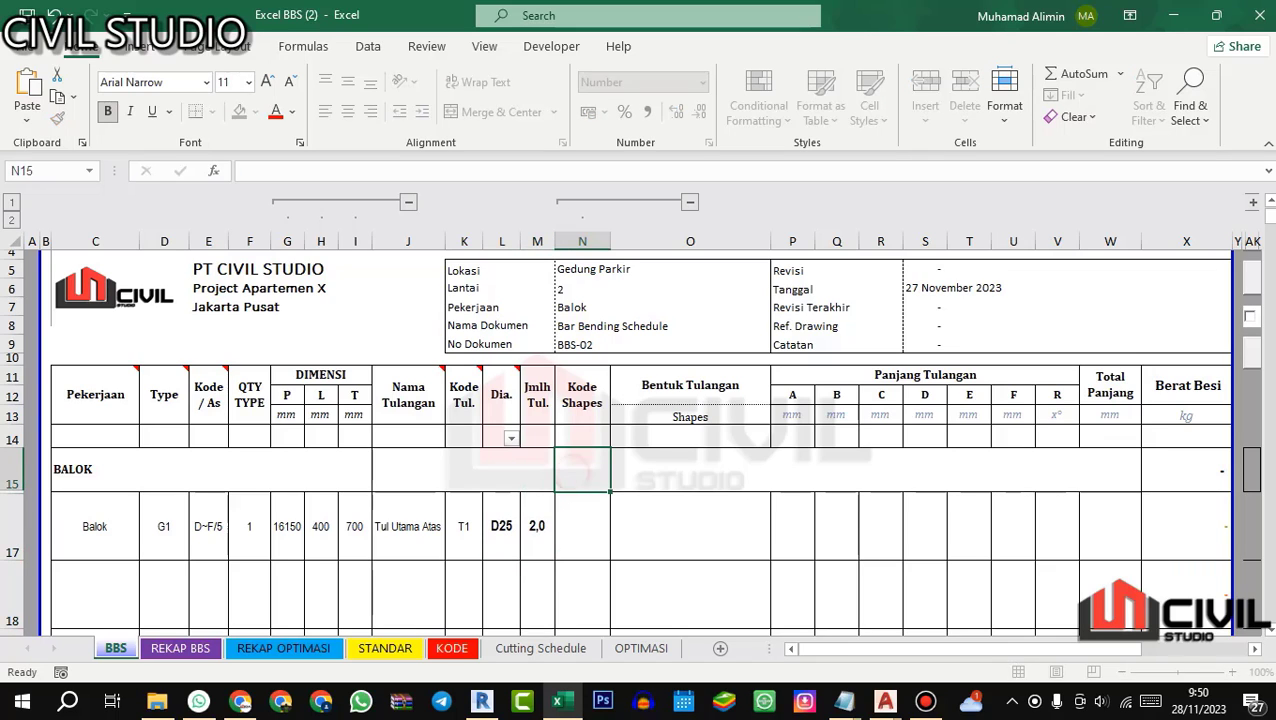
{"action": "left_click", "coordinate": [531, 530]}
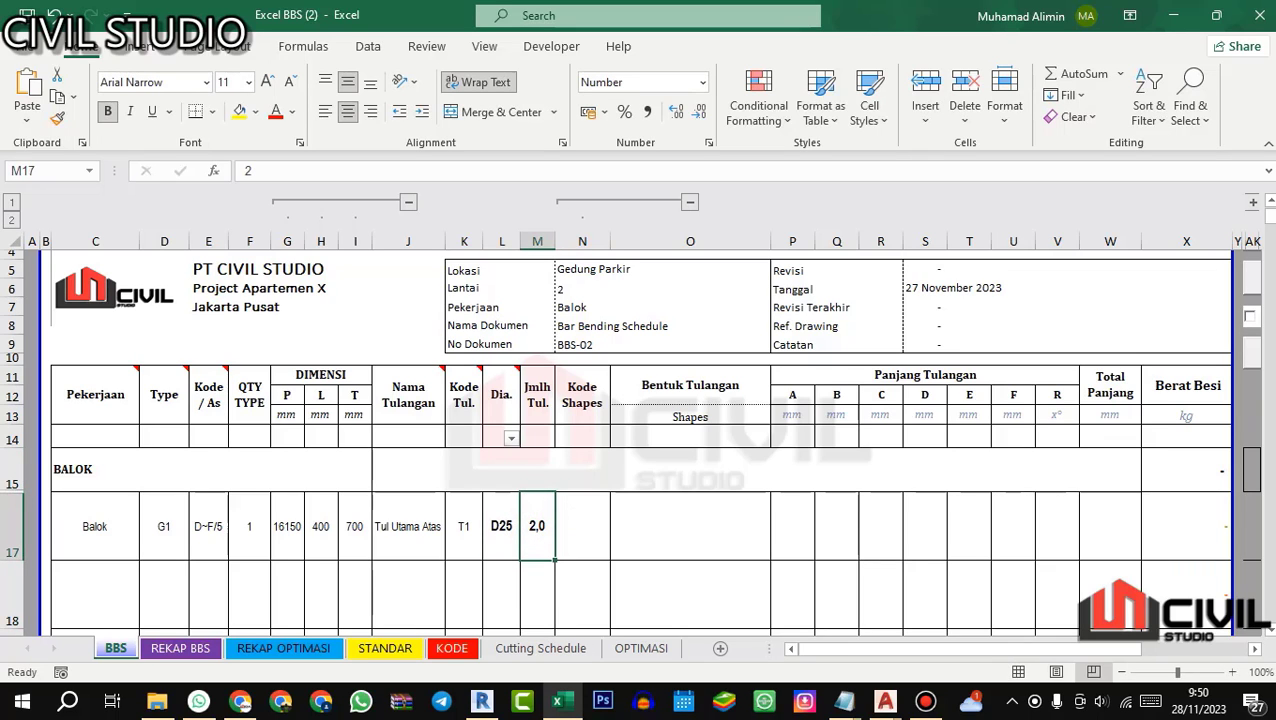
Step: Open the shape code picker for bar T1, and examine G1's top main bars at the end column in Revit's 3D Rebar view
{"action": "left_click", "coordinate": [584, 525]}
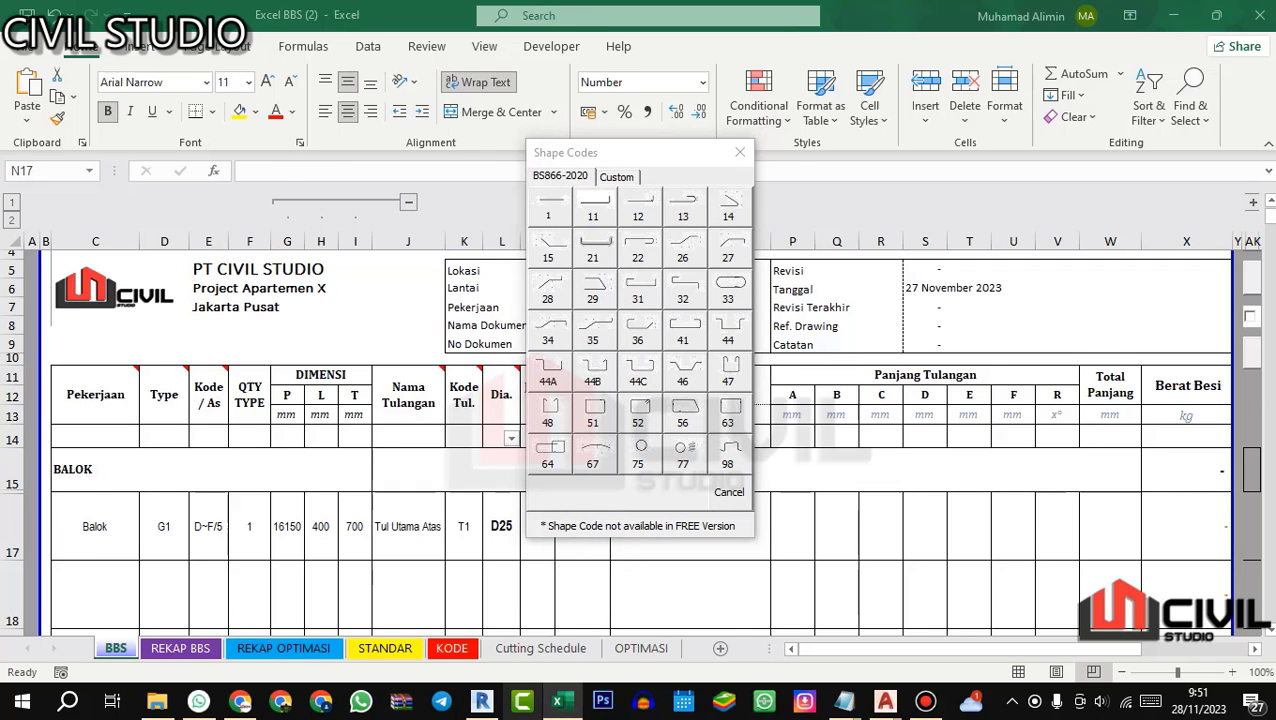
{"action": "left_click", "coordinate": [481, 700]}
{"action": "scroll", "coordinate": [570, 355], "scroll_direction": "up", "scroll_amount": 1}
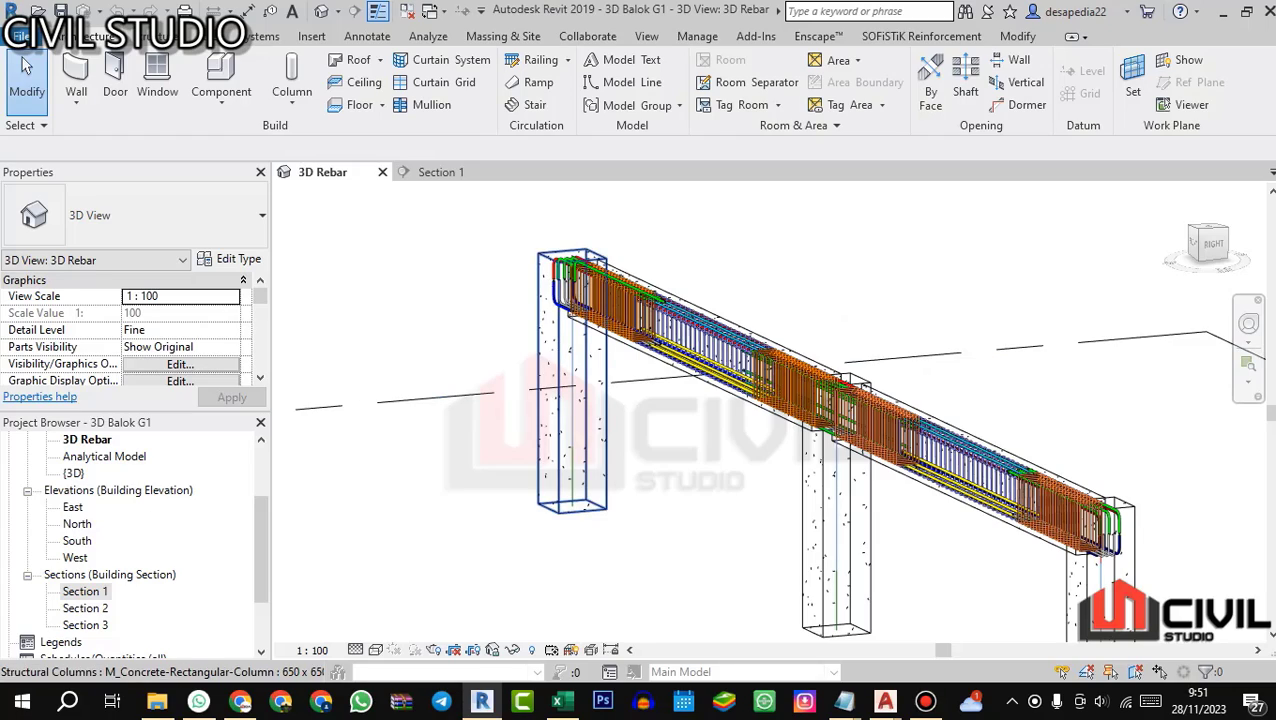
{"action": "left_click_drag", "start_coordinate": [470, 360], "coordinate": [525, 395]}
{"action": "scroll", "coordinate": [425, 325], "scroll_direction": "up", "scroll_amount": 2}
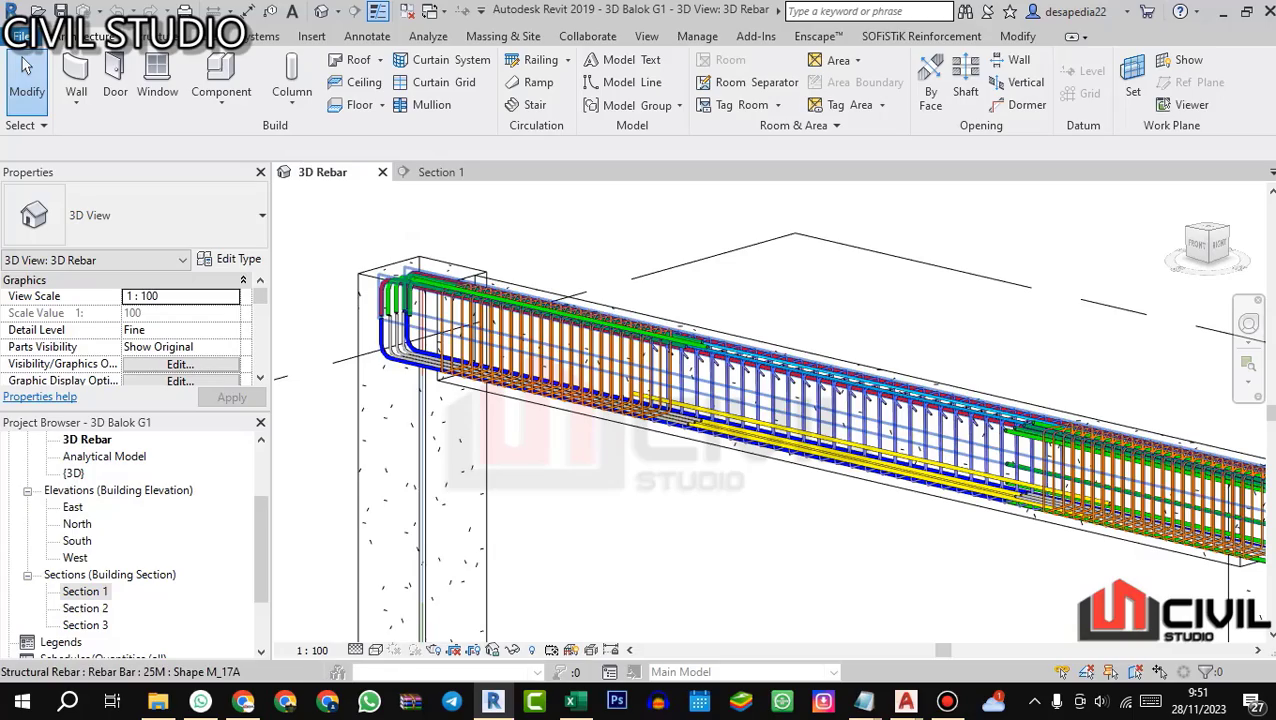
{"action": "left_click", "coordinate": [382, 296]}
{"action": "scroll", "coordinate": [385, 293], "scroll_direction": "down", "scroll_amount": 2}
{"action": "key", "text": "Escape"}
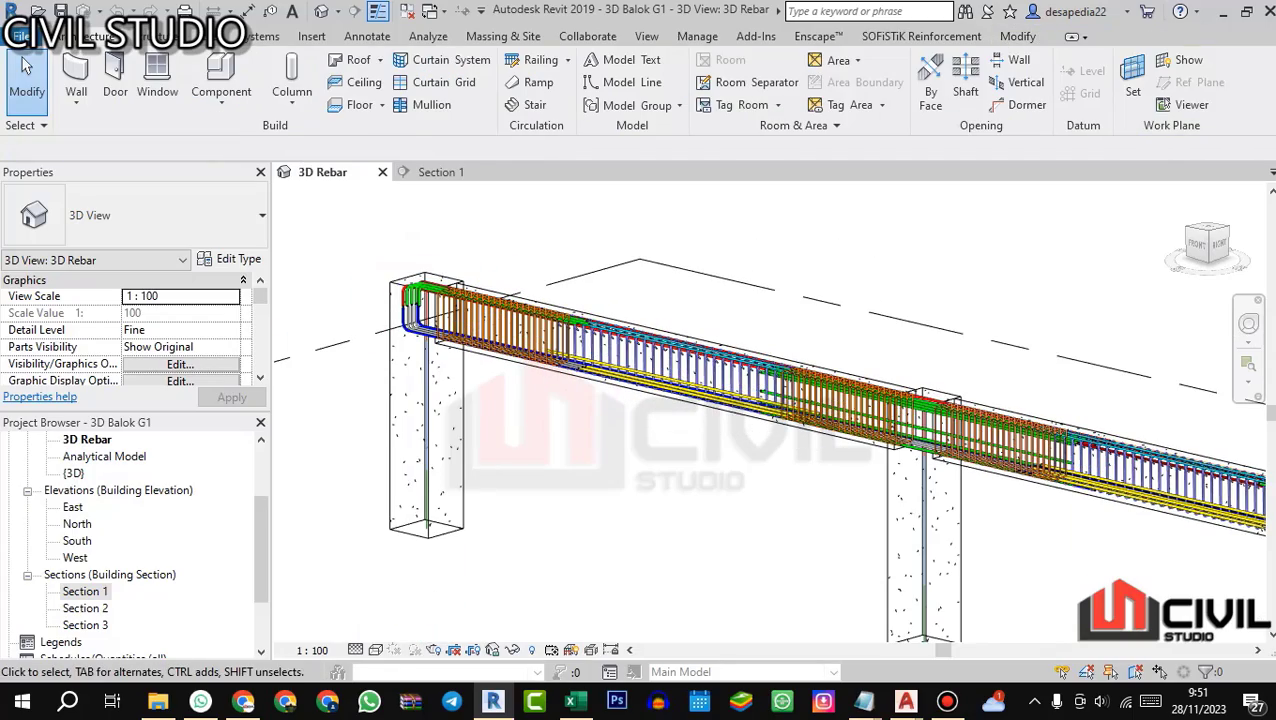
{"action": "scroll", "coordinate": [815, 362], "scroll_direction": "up", "scroll_amount": 1}
{"action": "scroll", "coordinate": [722, 340], "scroll_direction": "up", "scroll_amount": 3}
{"action": "scroll", "coordinate": [722, 340], "scroll_direction": "down", "scroll_amount": 5}
{"action": "scroll", "coordinate": [388, 320], "scroll_direction": "up", "scroll_amount": 2}
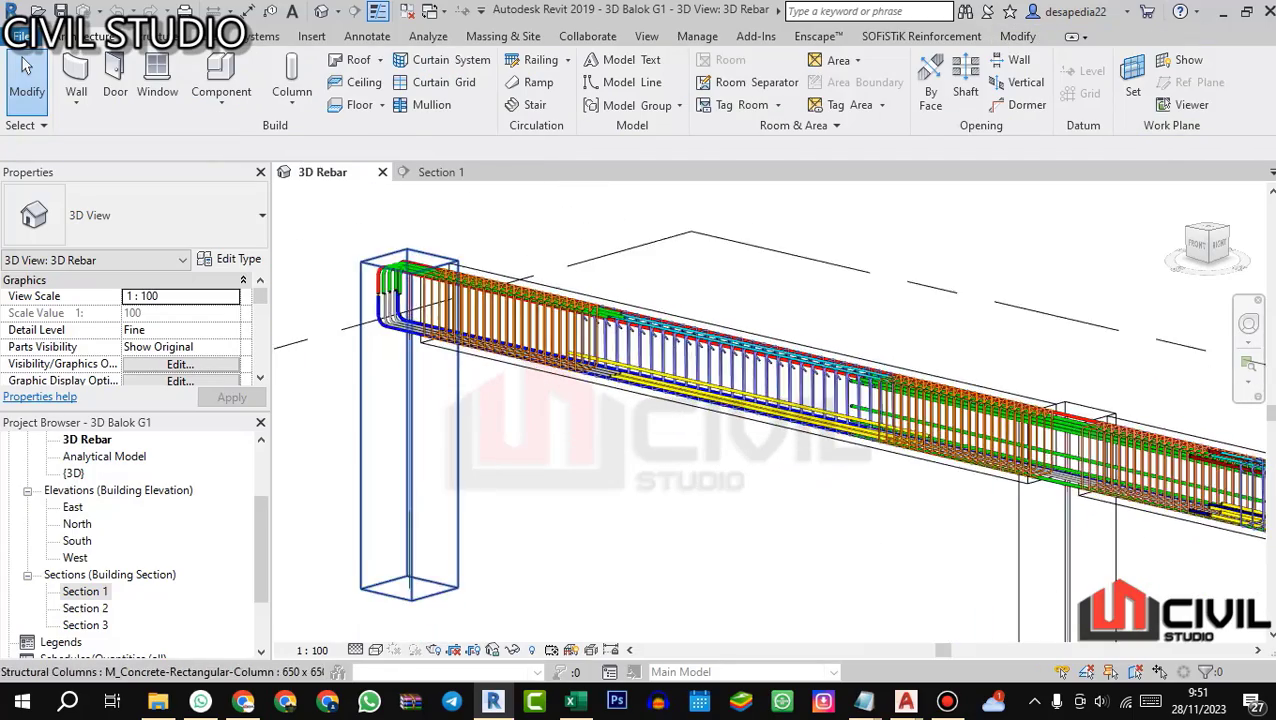
{"action": "scroll", "coordinate": [388, 320], "scroll_direction": "down", "scroll_amount": 1}
{"action": "left_click_drag", "start_coordinate": [390, 320], "coordinate": [570, 285]}
{"action": "scroll", "coordinate": [577, 355], "scroll_direction": "down", "scroll_amount": 2}
{"action": "scroll", "coordinate": [370, 362], "scroll_direction": "up", "scroll_amount": 4}
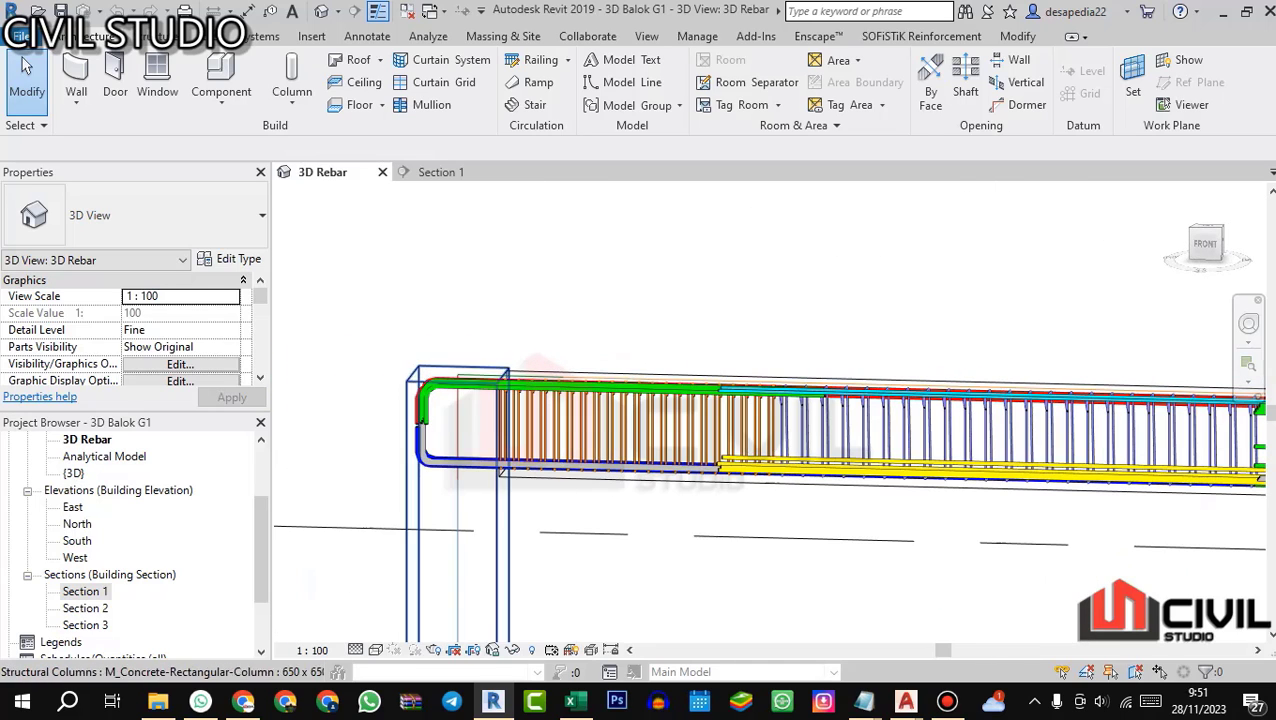
Step: Move the top 25M main bars up out of beam G1 in the 3D Rebar view to isolate their shape
{"action": "left_click", "coordinate": [411, 404]}
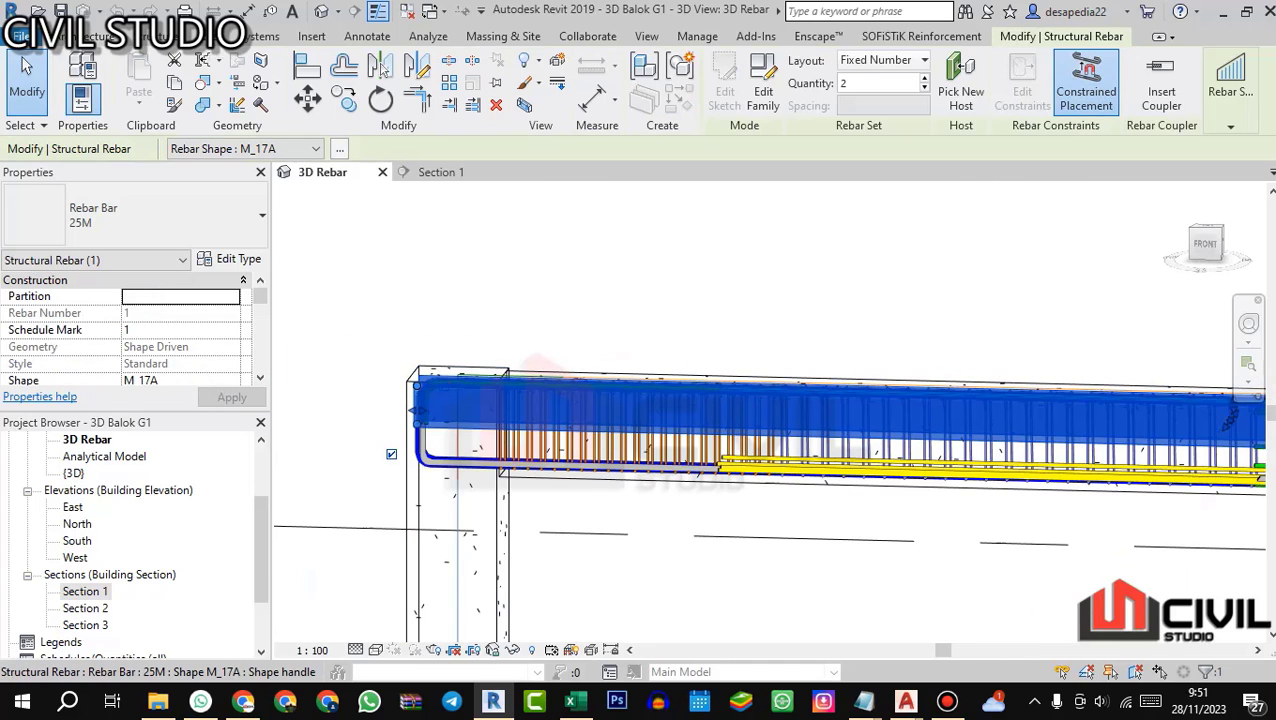
{"action": "left_click_drag", "start_coordinate": [697, 394], "coordinate": [688, 252]}
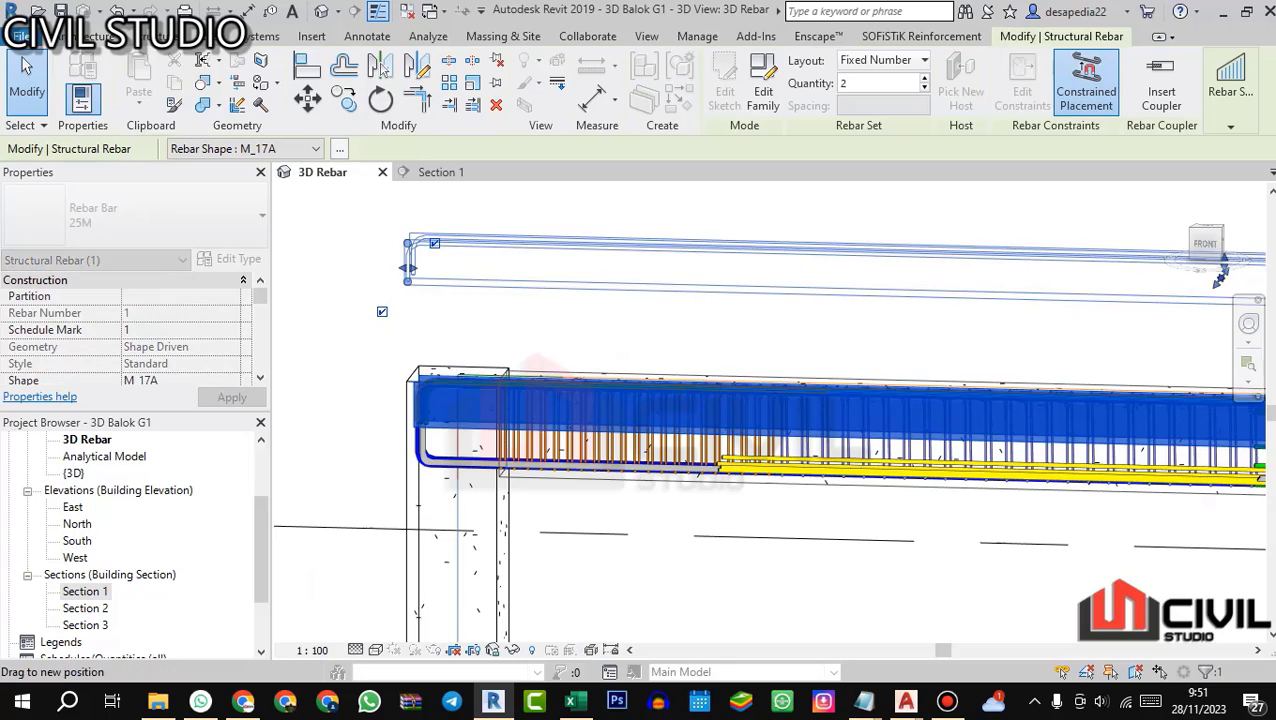
{"action": "key", "text": "Escape"}
Step: Examine the end hooks and lap splice of the raised top main bars along both spans of G1, and undo the bar move
{"action": "scroll", "coordinate": [455, 376], "scroll_direction": "down", "scroll_amount": 4}
{"action": "left_click_drag", "start_coordinate": [930, 325], "coordinate": [628, 328]}
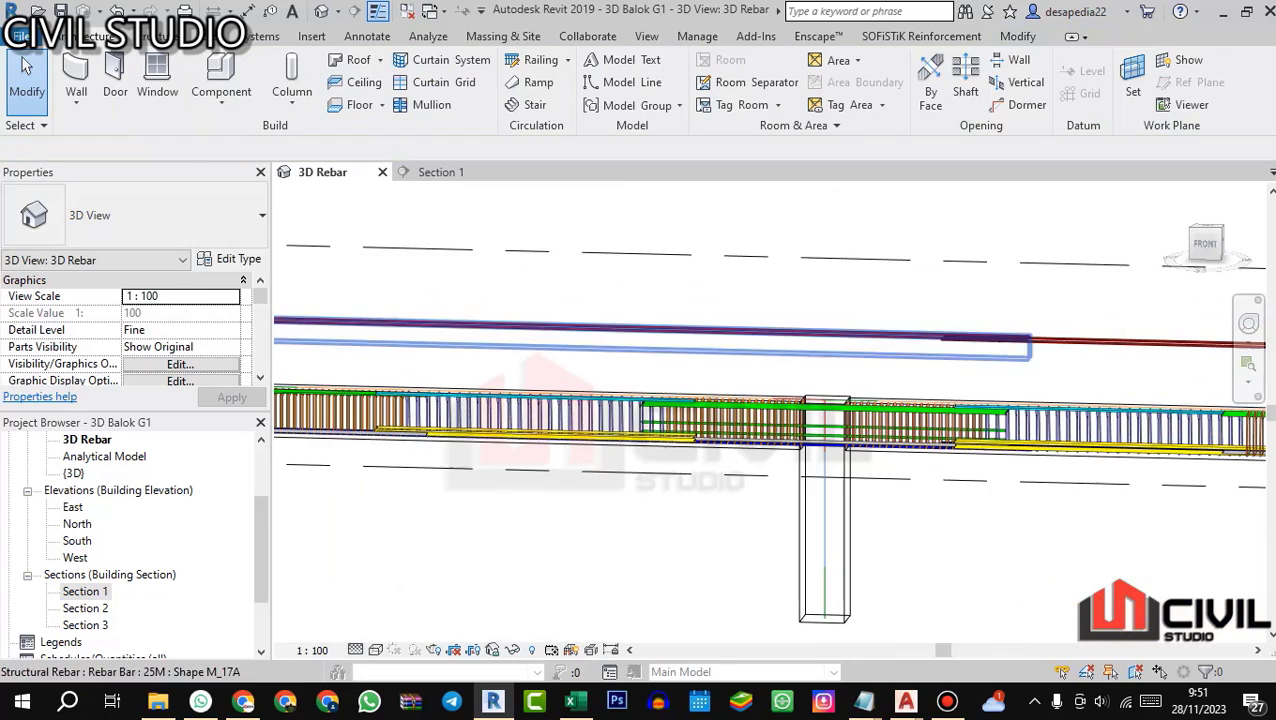
{"action": "scroll", "coordinate": [1018, 345], "scroll_direction": "up", "scroll_amount": 4}
{"action": "scroll", "coordinate": [858, 320], "scroll_direction": "up", "scroll_amount": 5}
{"action": "left_click_drag", "start_coordinate": [1125, 345], "coordinate": [972, 347]}
{"action": "scroll", "coordinate": [975, 347], "scroll_direction": "up", "scroll_amount": 2}
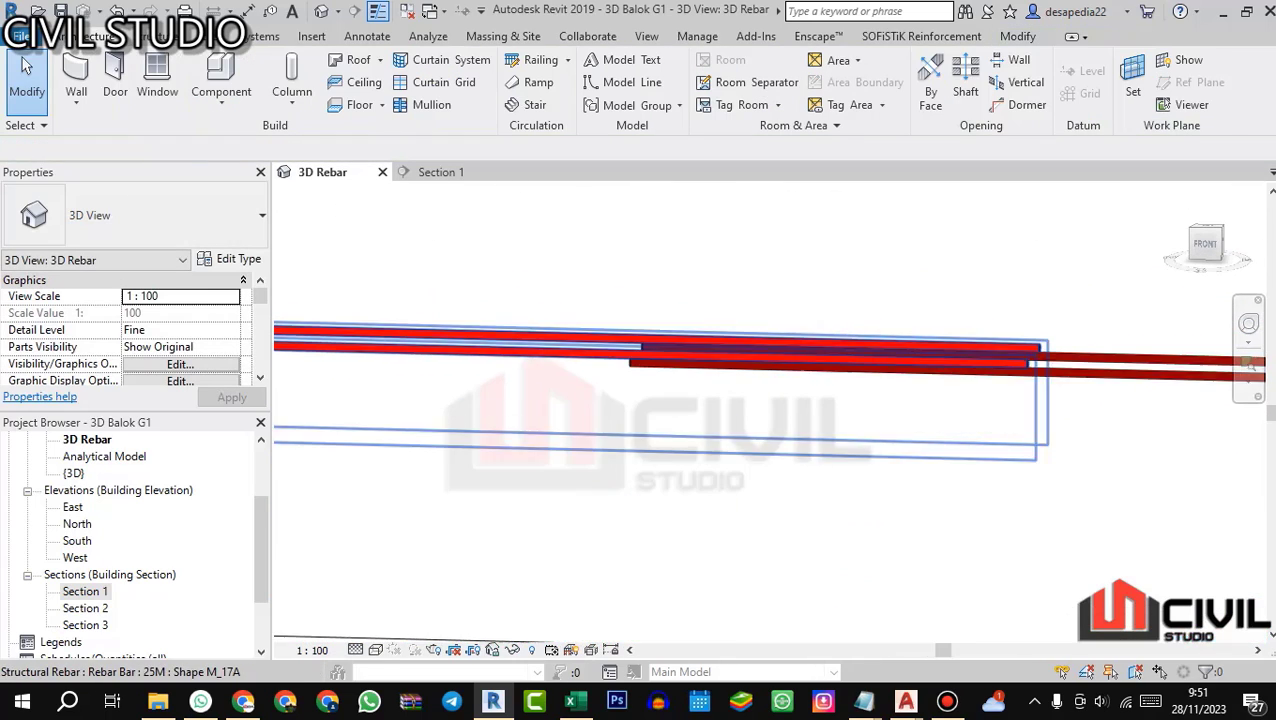
{"action": "scroll", "coordinate": [833, 402], "scroll_direction": "down", "scroll_amount": 8}
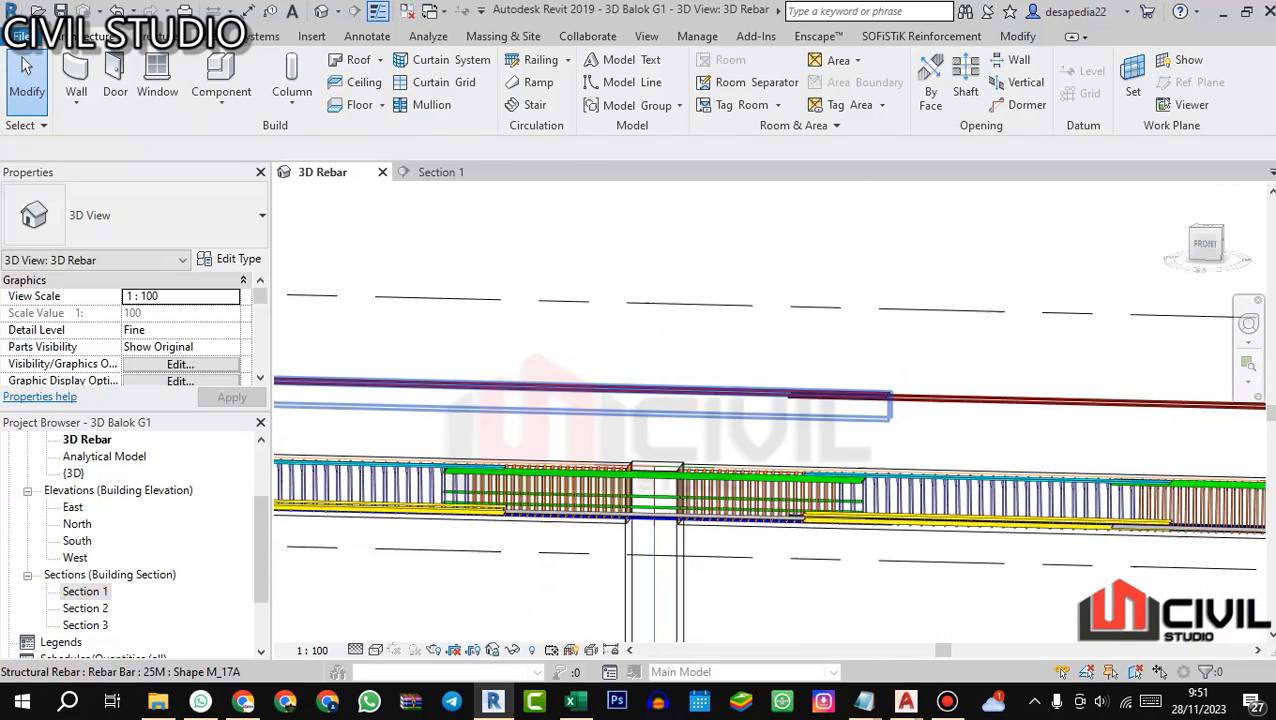
{"action": "scroll", "coordinate": [770, 470], "scroll_direction": "down", "scroll_amount": 3}
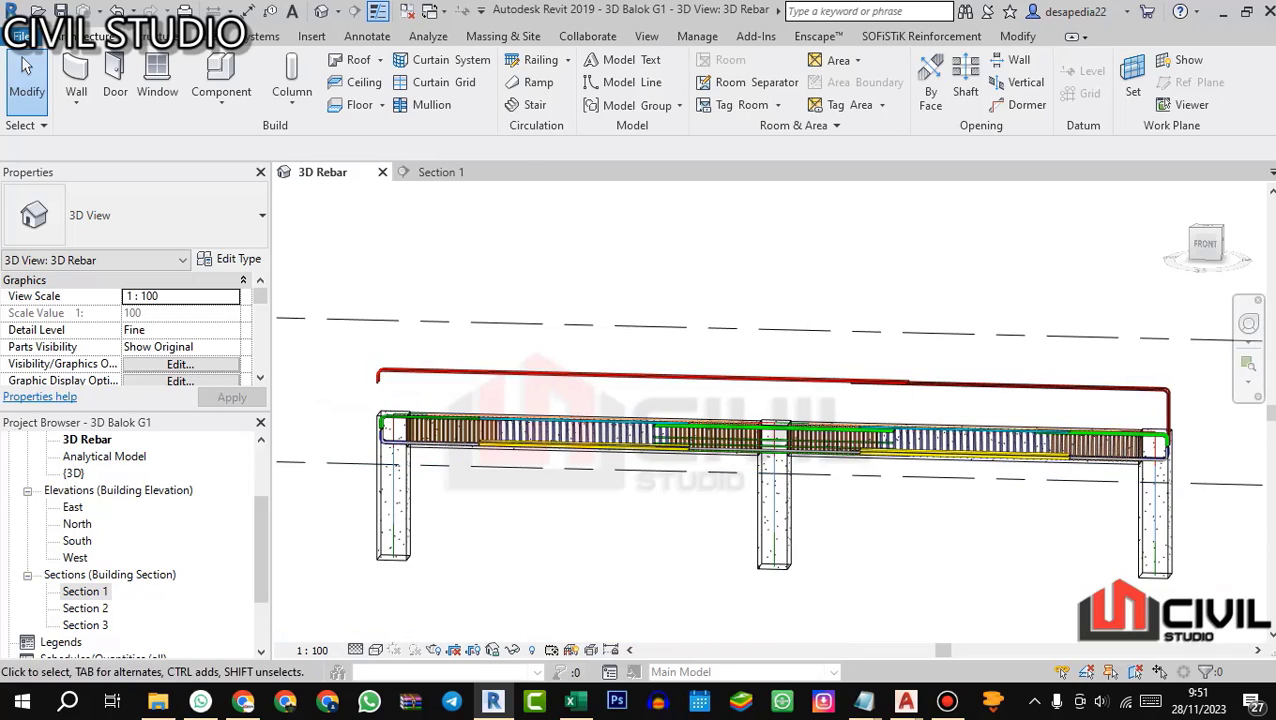
{"action": "scroll", "coordinate": [880, 420], "scroll_direction": "up", "scroll_amount": 3}
{"action": "scroll", "coordinate": [889, 395], "scroll_direction": "up", "scroll_amount": 3}
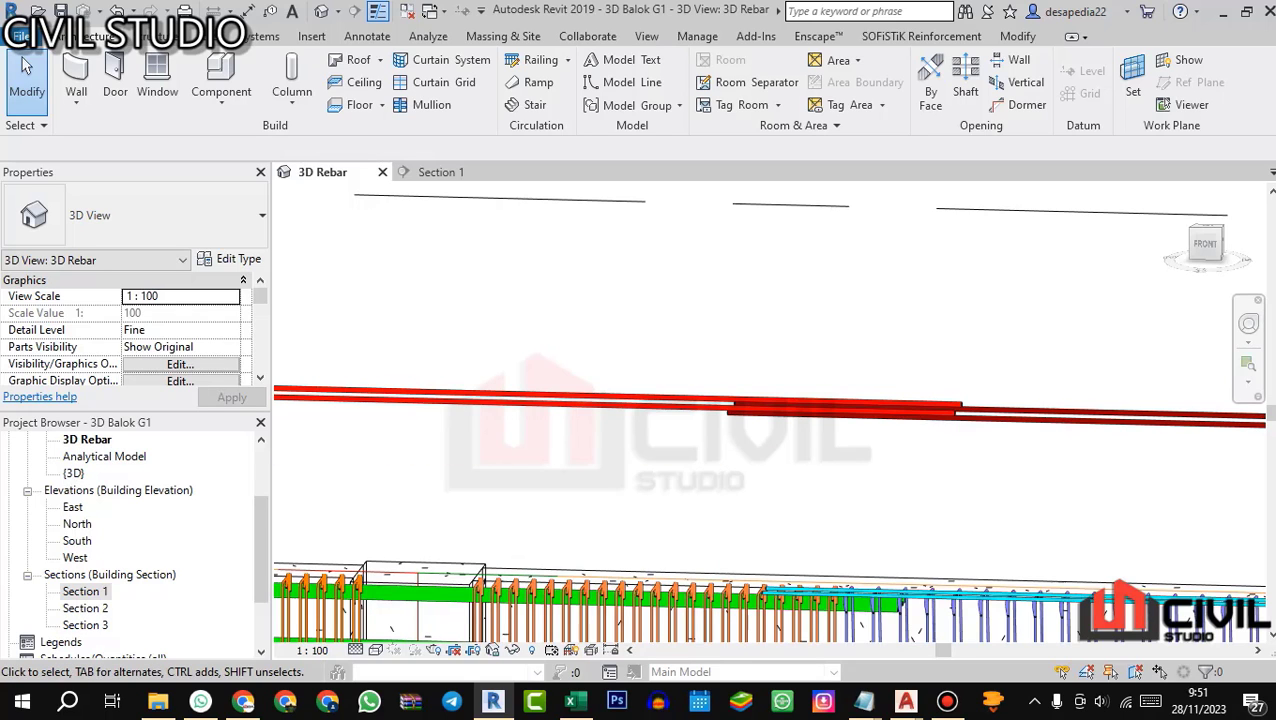
{"action": "scroll", "coordinate": [888, 268], "scroll_direction": "down", "scroll_amount": 3}
{"action": "scroll", "coordinate": [984, 398], "scroll_direction": "down", "scroll_amount": 1}
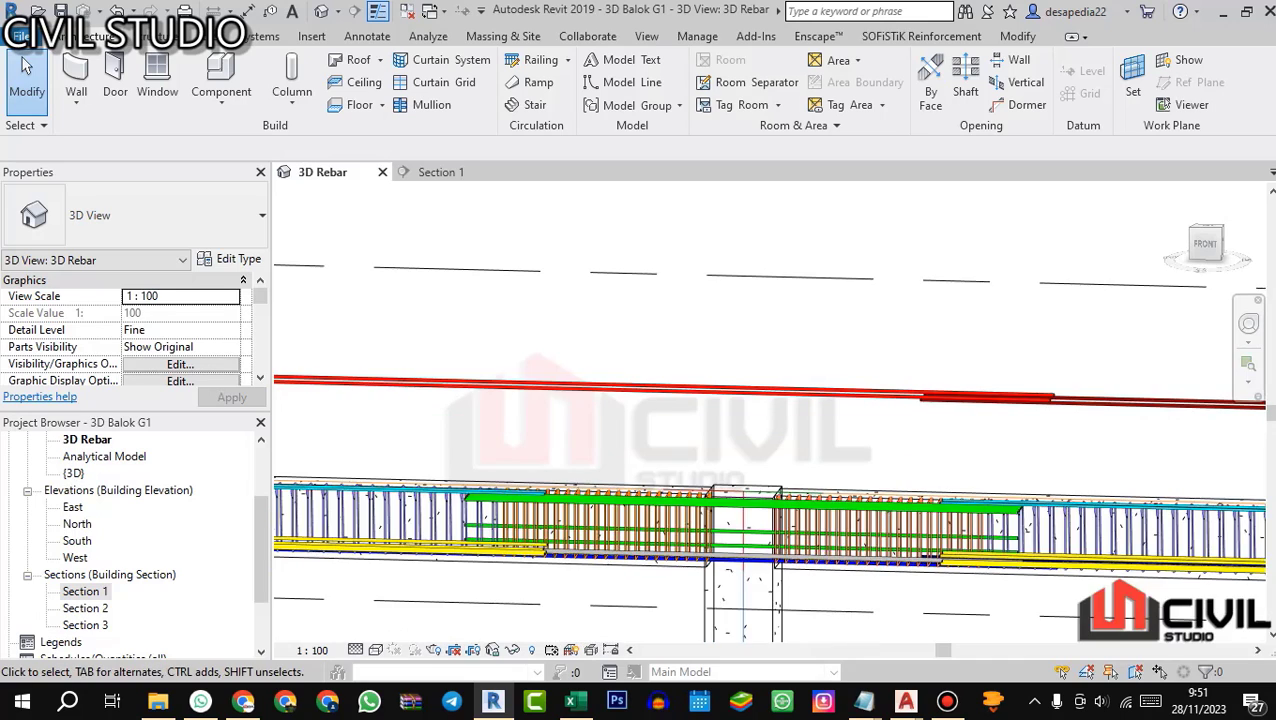
{"action": "scroll", "coordinate": [980, 345], "scroll_direction": "up", "scroll_amount": 2}
{"action": "scroll", "coordinate": [849, 280], "scroll_direction": "down", "scroll_amount": 3}
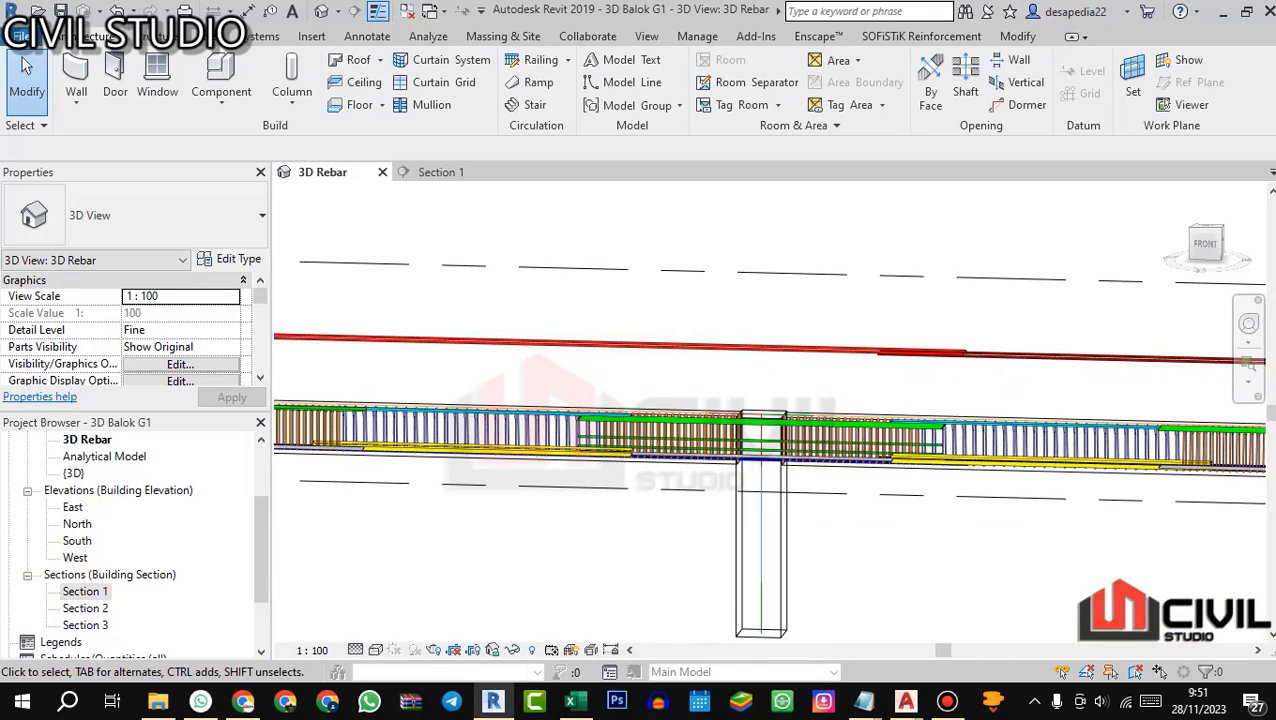
{"action": "scroll", "coordinate": [1010, 455], "scroll_direction": "up", "scroll_amount": 3}
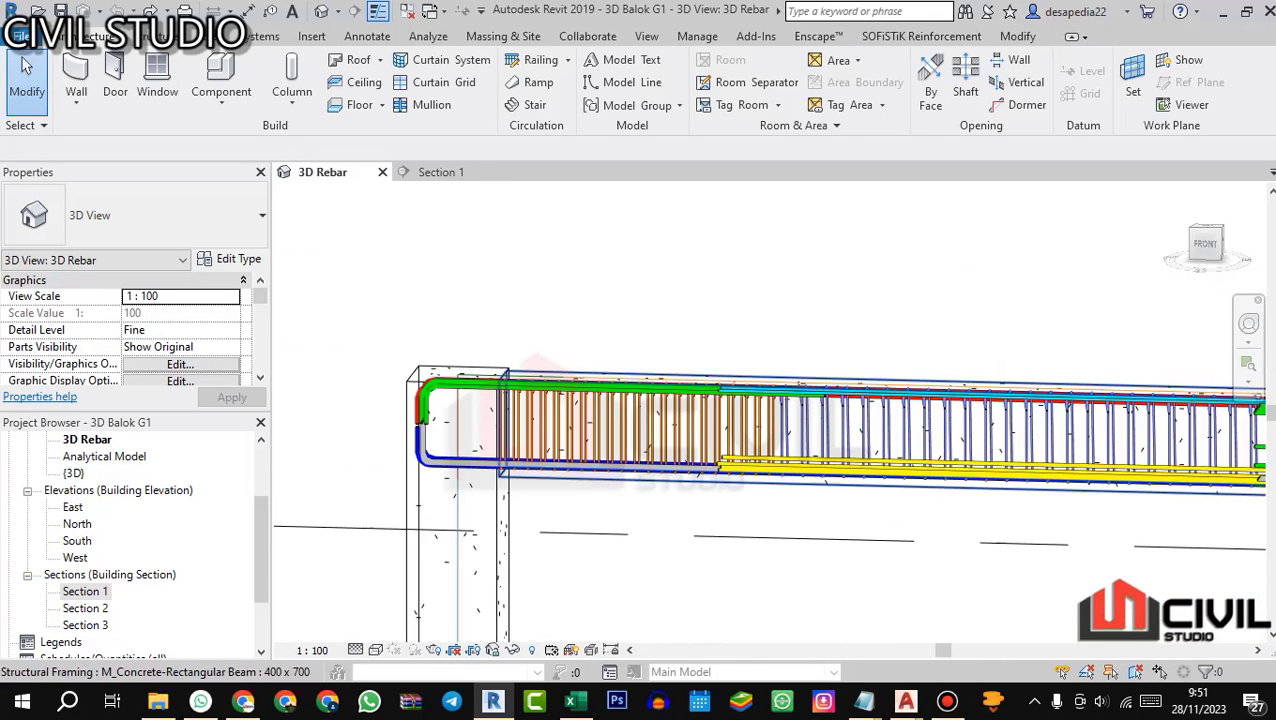
Step: Return to Excel, assign shape code 11 to bar T1, and select its length A cell
{"action": "left_click", "coordinate": [575, 701]}
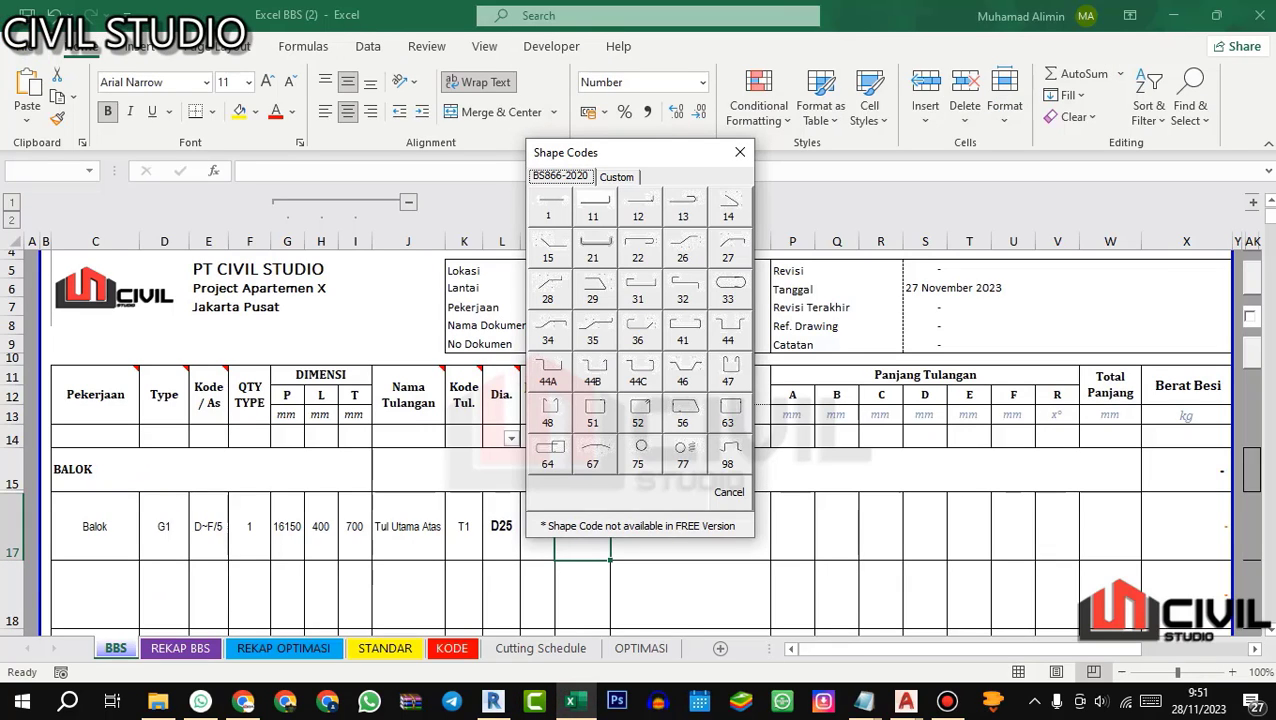
{"action": "left_click", "coordinate": [593, 207]}
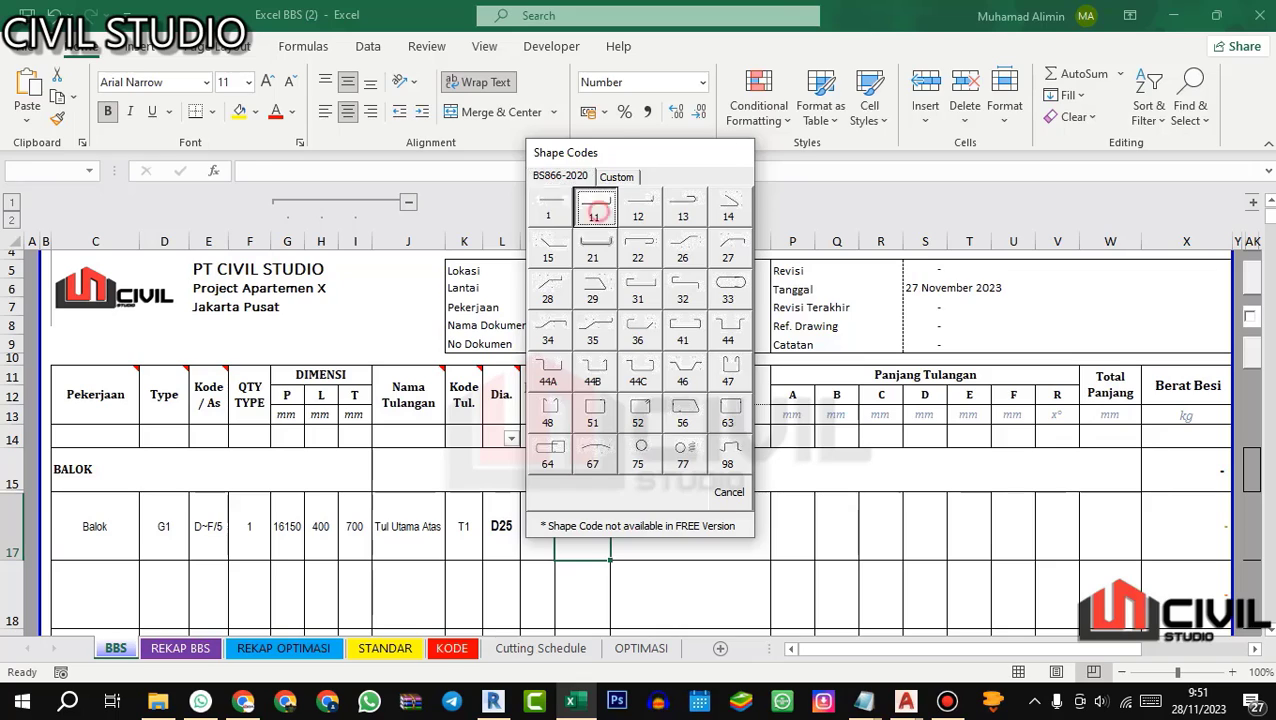
{"action": "left_click", "coordinate": [680, 455]}
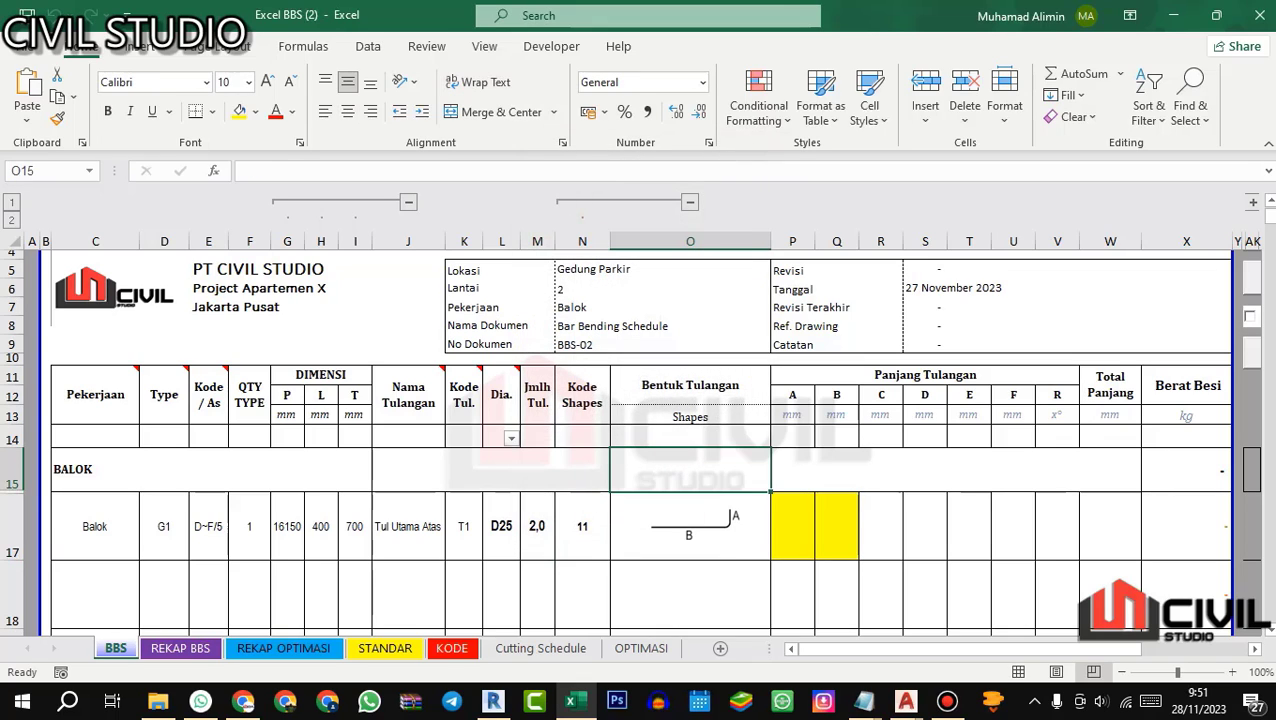
{"action": "left_click", "coordinate": [792, 526]}
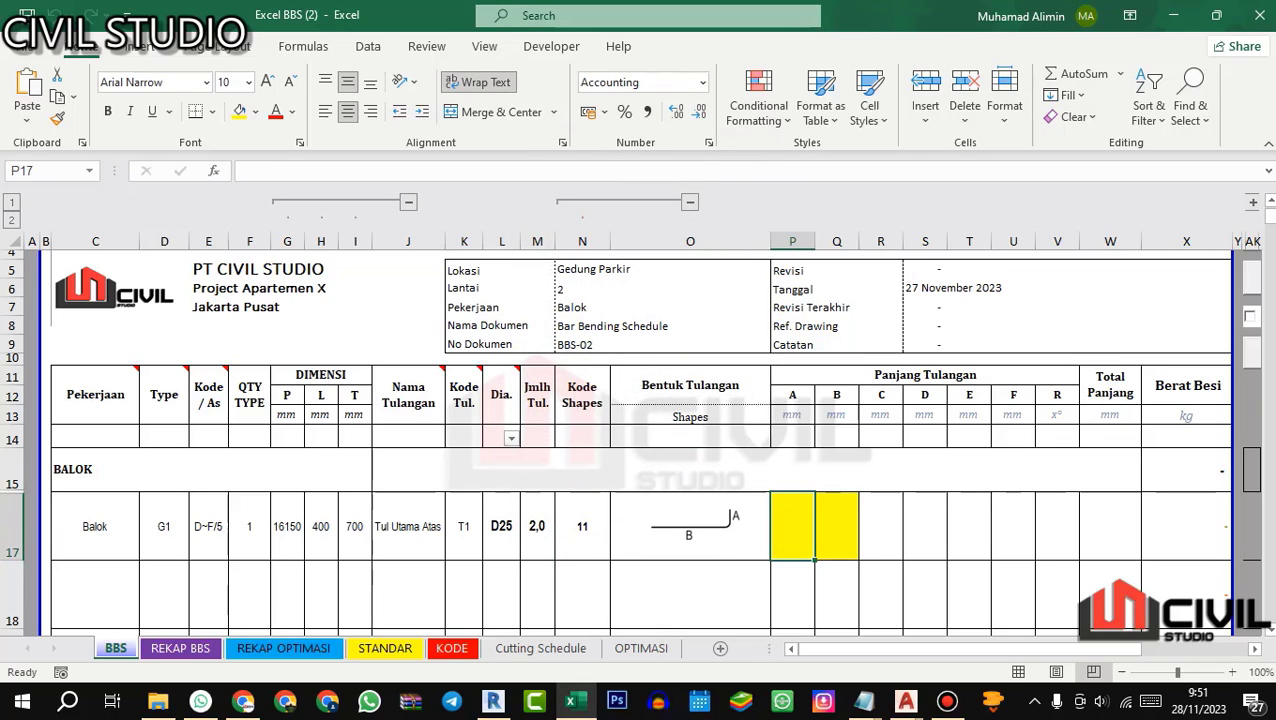
{"action": "mouse_move", "coordinate": [905, 700]}
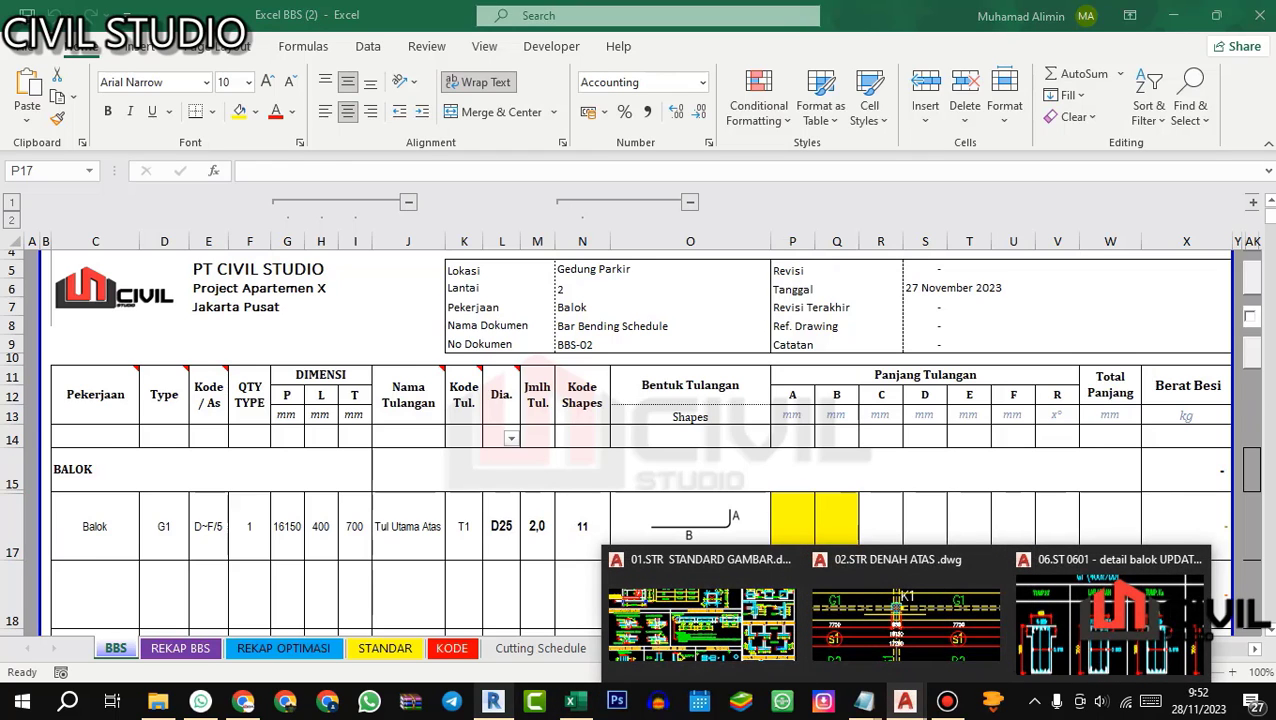
Step: Switch to Revit and examine how G1's top main bars hook down inside the end column in the 3D Rebar view
{"action": "left_click", "coordinate": [493, 700]}
{"action": "scroll", "coordinate": [422, 389], "scroll_direction": "up", "scroll_amount": 5}
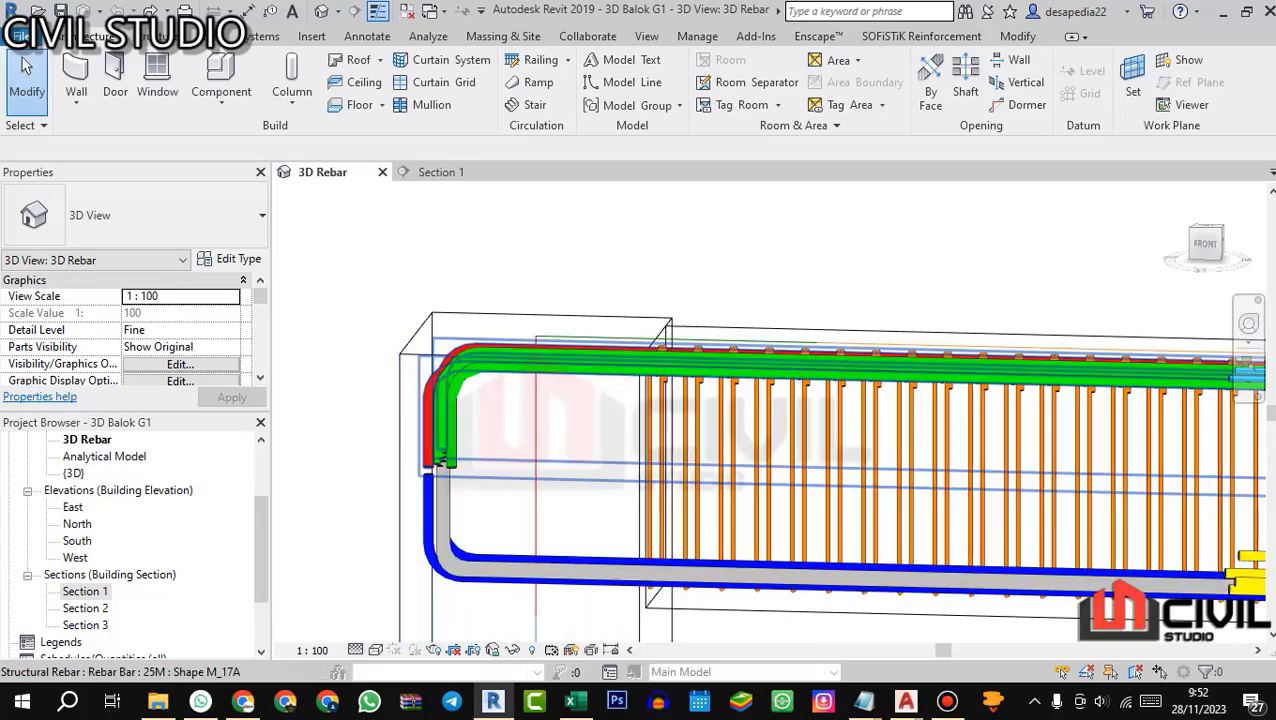
{"action": "scroll", "coordinate": [522, 359], "scroll_direction": "down", "scroll_amount": 5}
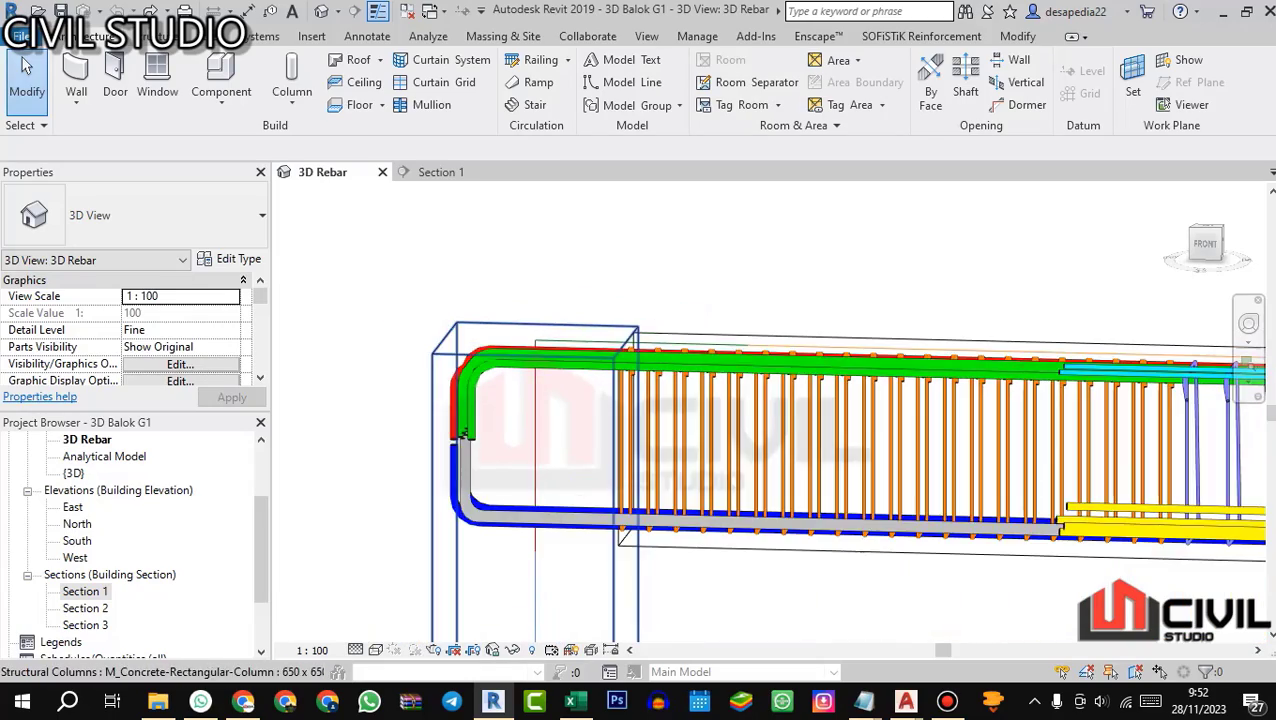
{"action": "scroll", "coordinate": [530, 362], "scroll_direction": "up", "scroll_amount": 2}
{"action": "left_click_drag", "start_coordinate": [530, 362], "coordinate": [477, 366]}
{"action": "scroll", "coordinate": [477, 366], "scroll_direction": "down", "scroll_amount": 3}
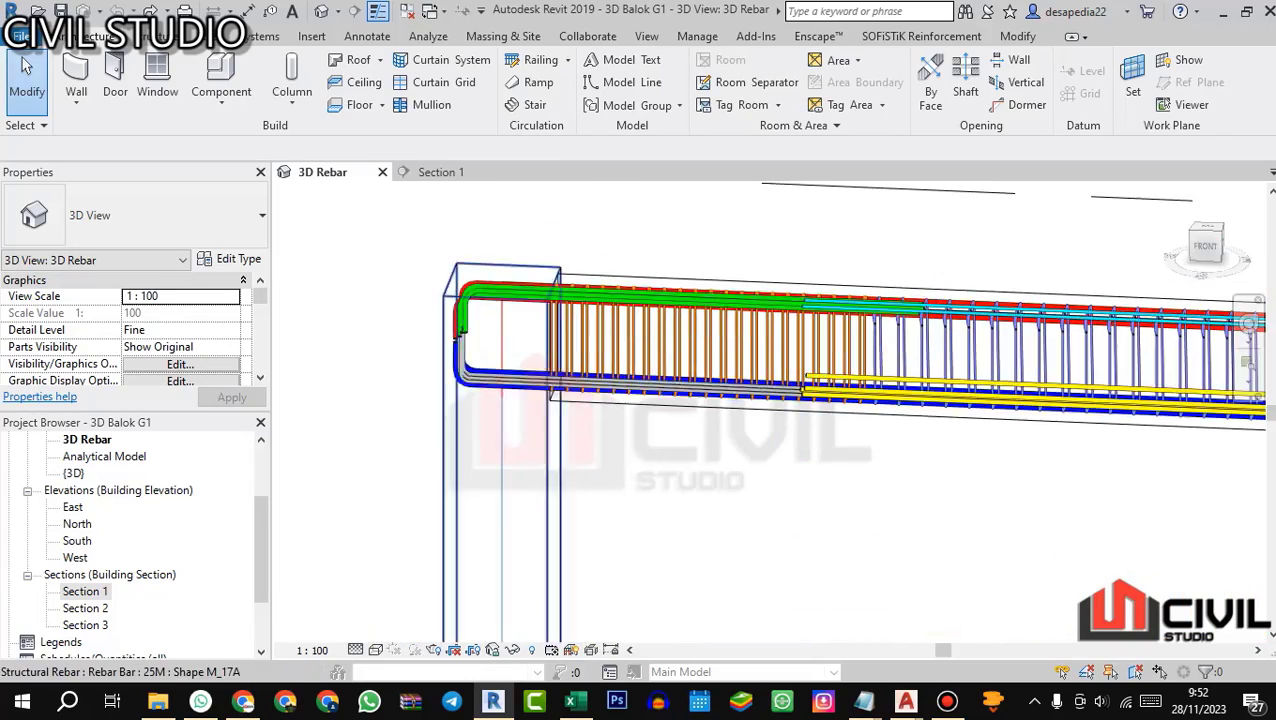
{"action": "scroll", "coordinate": [477, 366], "scroll_direction": "up", "scroll_amount": 2}
Step: Switch to AutoCAD and examine the 90-degree hook diagram in detail 2.4.b, Panjang Penyaluran Tulangan Kait, of the standard drawing
{"action": "key", "text": "alt+Tab"}
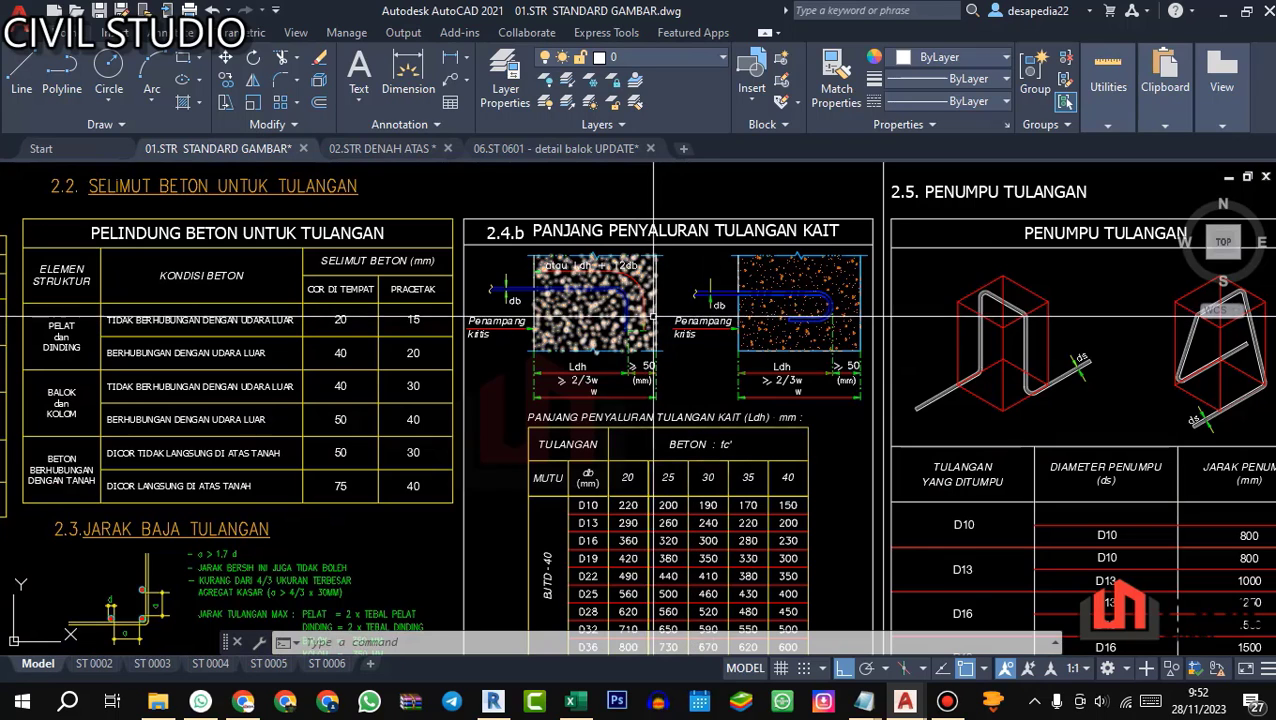
{"action": "scroll", "coordinate": [612, 215], "scroll_direction": "up", "scroll_amount": 3}
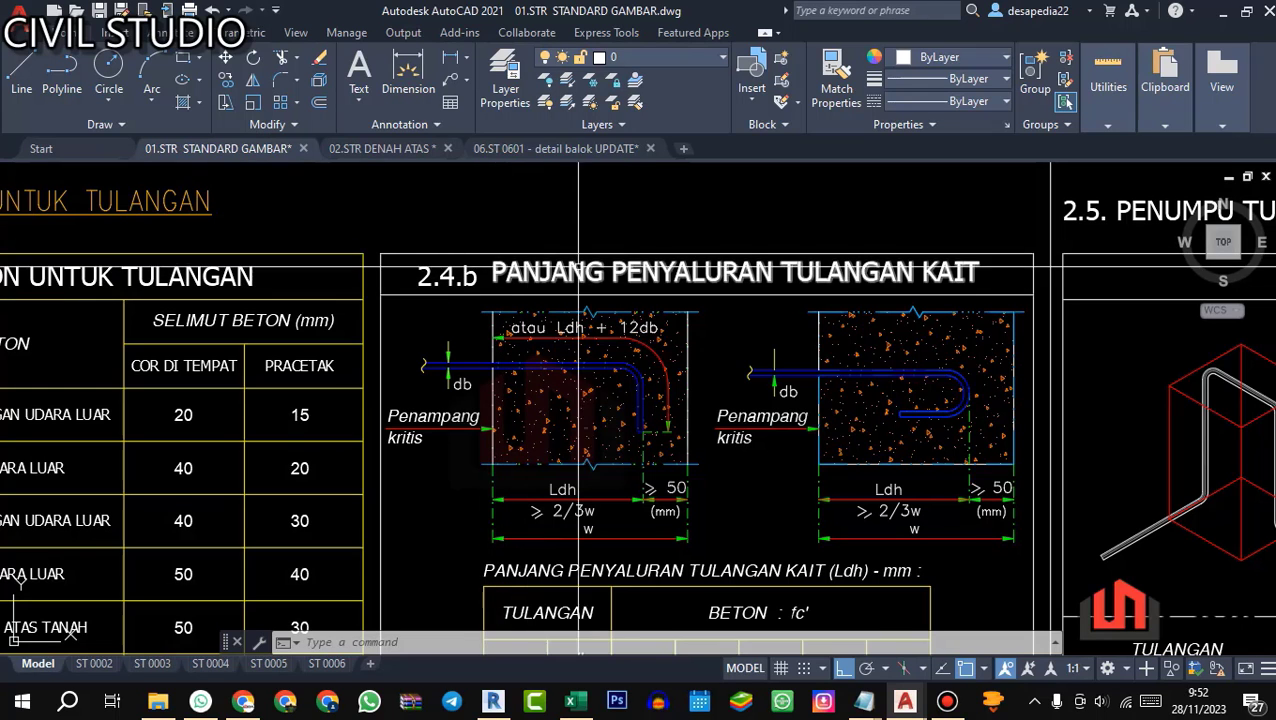
{"action": "scroll", "coordinate": [724, 264], "scroll_direction": "down", "scroll_amount": 2}
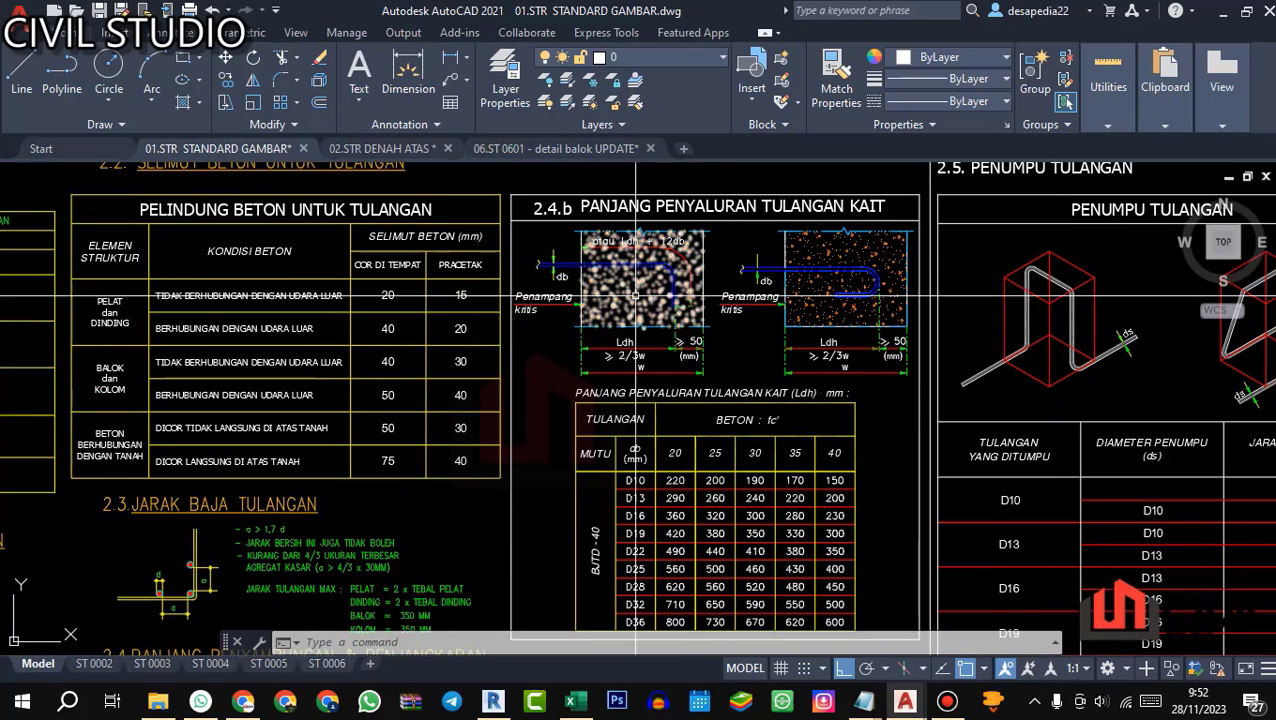
{"action": "scroll", "coordinate": [710, 330], "scroll_direction": "up", "scroll_amount": 5}
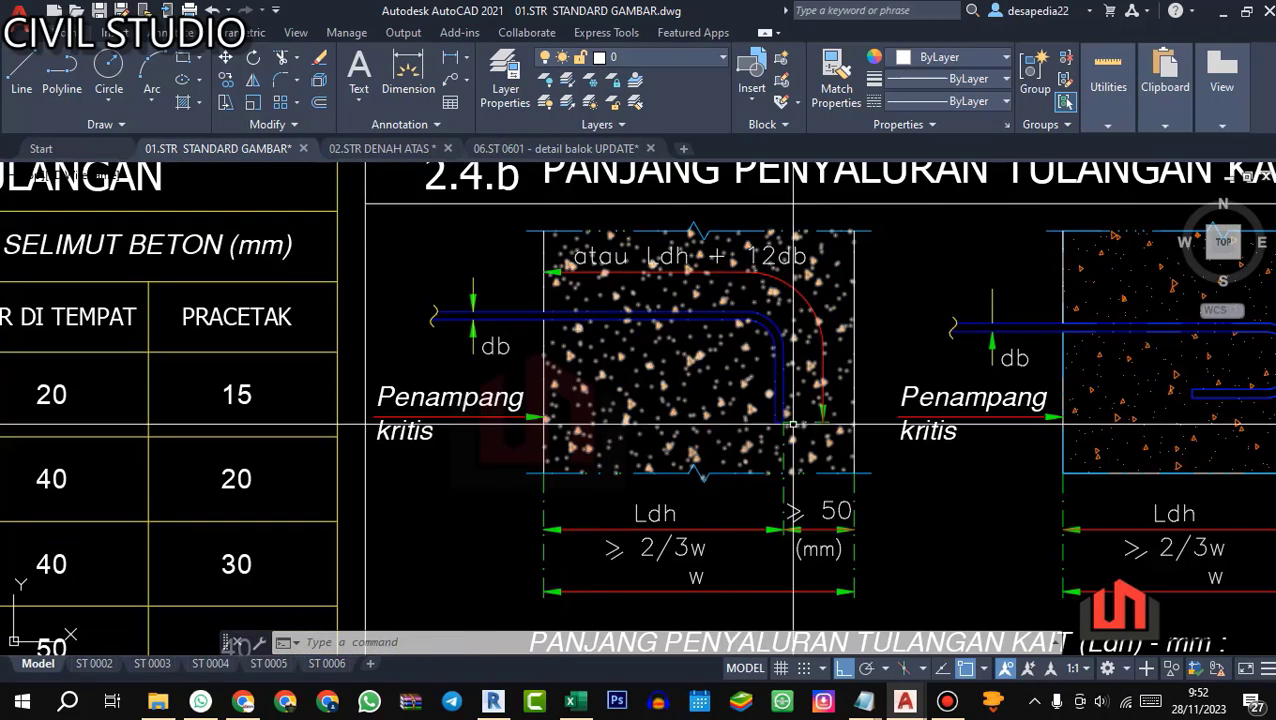
{"action": "left_click_drag", "start_coordinate": [743, 348], "coordinate": [709, 328]}
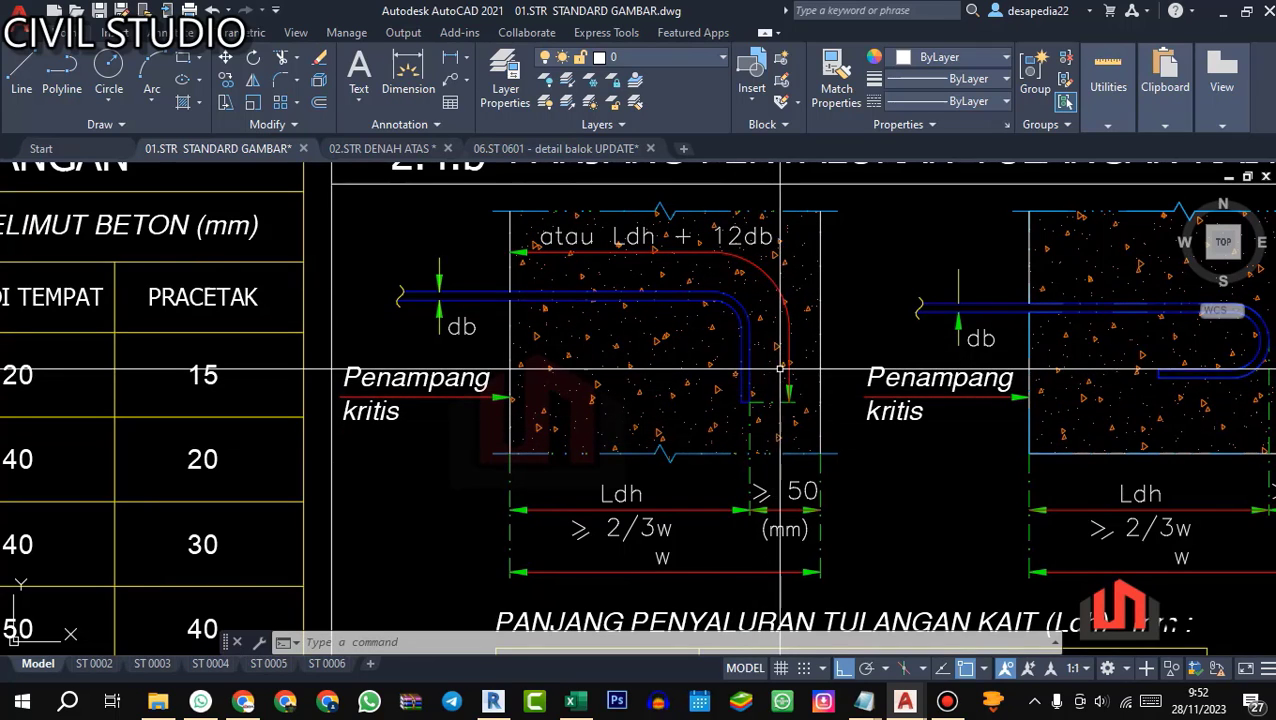
{"action": "scroll", "coordinate": [781, 326], "scroll_direction": "down", "scroll_amount": 4}
Step: Return to Excel and calculate bar T1's length A as 12 times its diameter with the formula =12*L17
{"action": "left_click", "coordinate": [570, 700]}
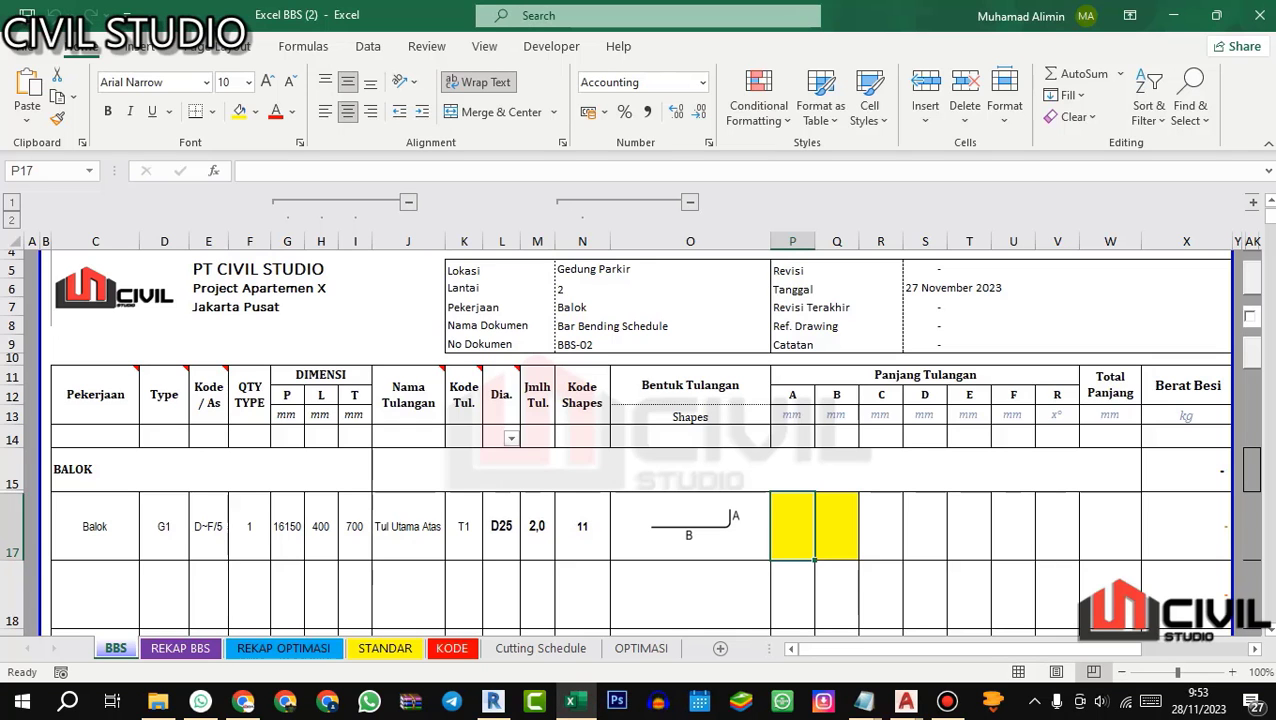
{"action": "type", "text": "="}
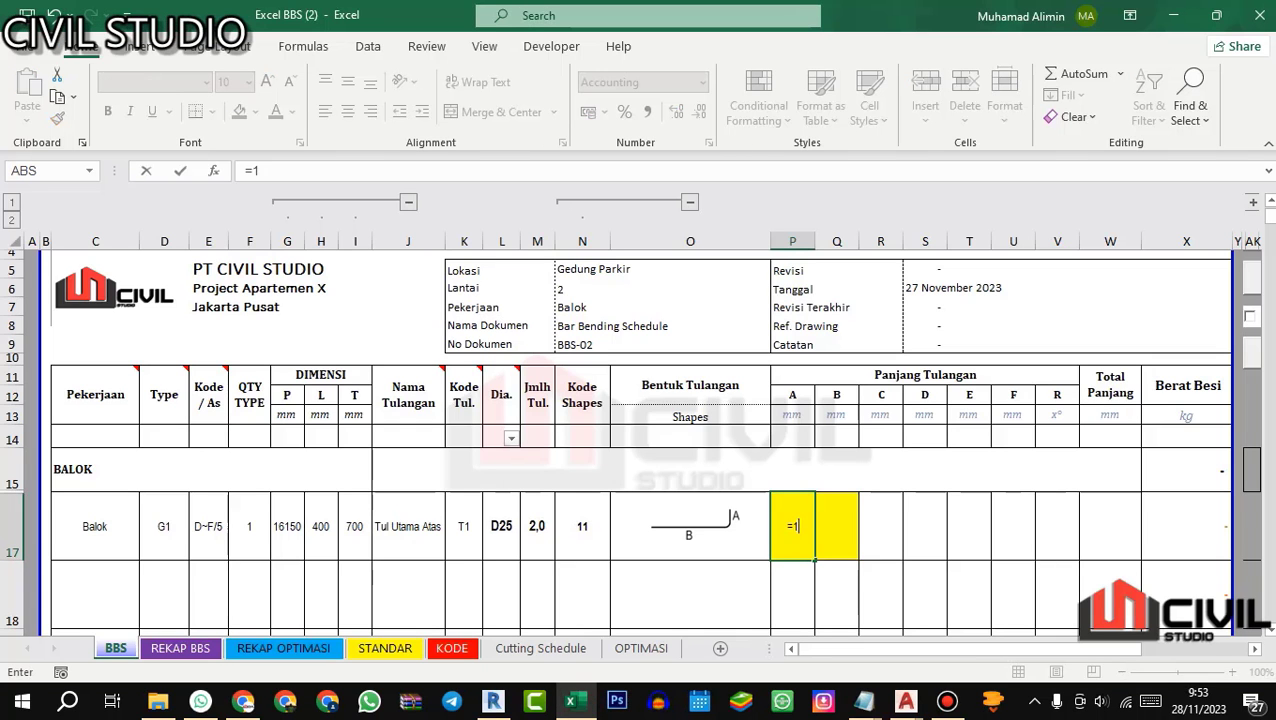
{"action": "type", "text": "12*"}
{"action": "left_click", "coordinate": [501, 526]}
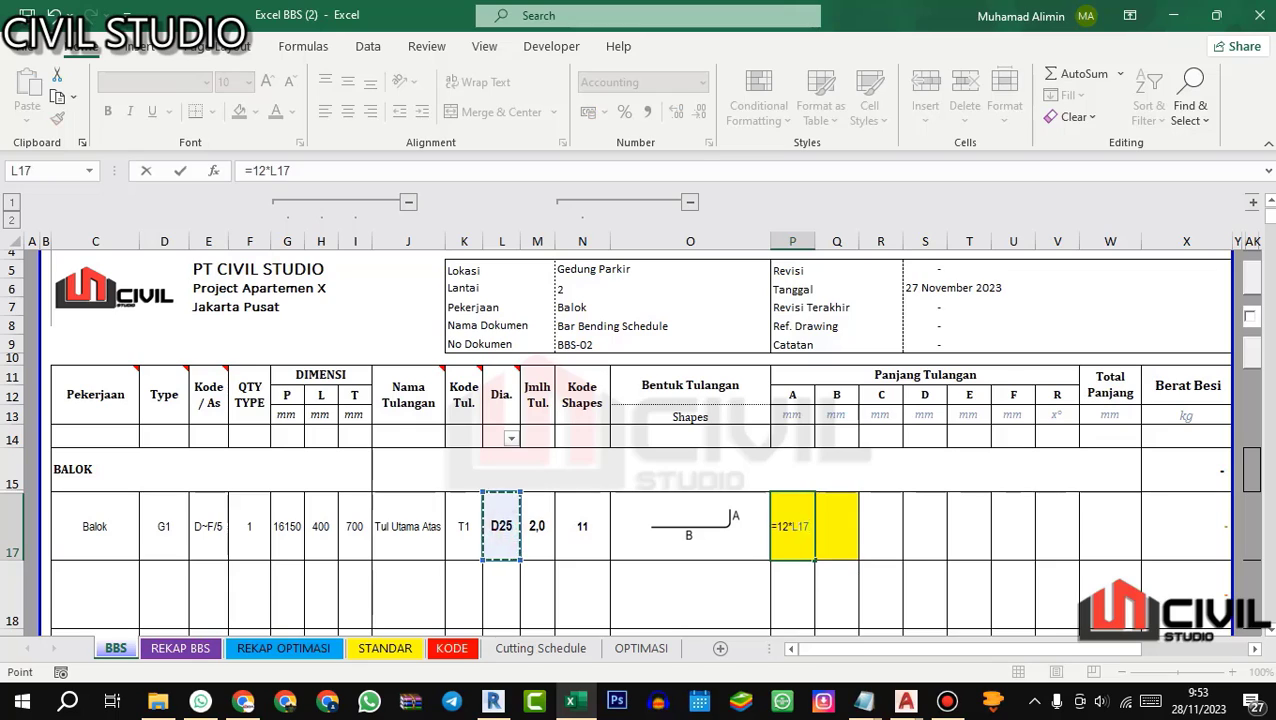
{"action": "key", "text": "Return"}
{"action": "left_click", "coordinate": [795, 518]}
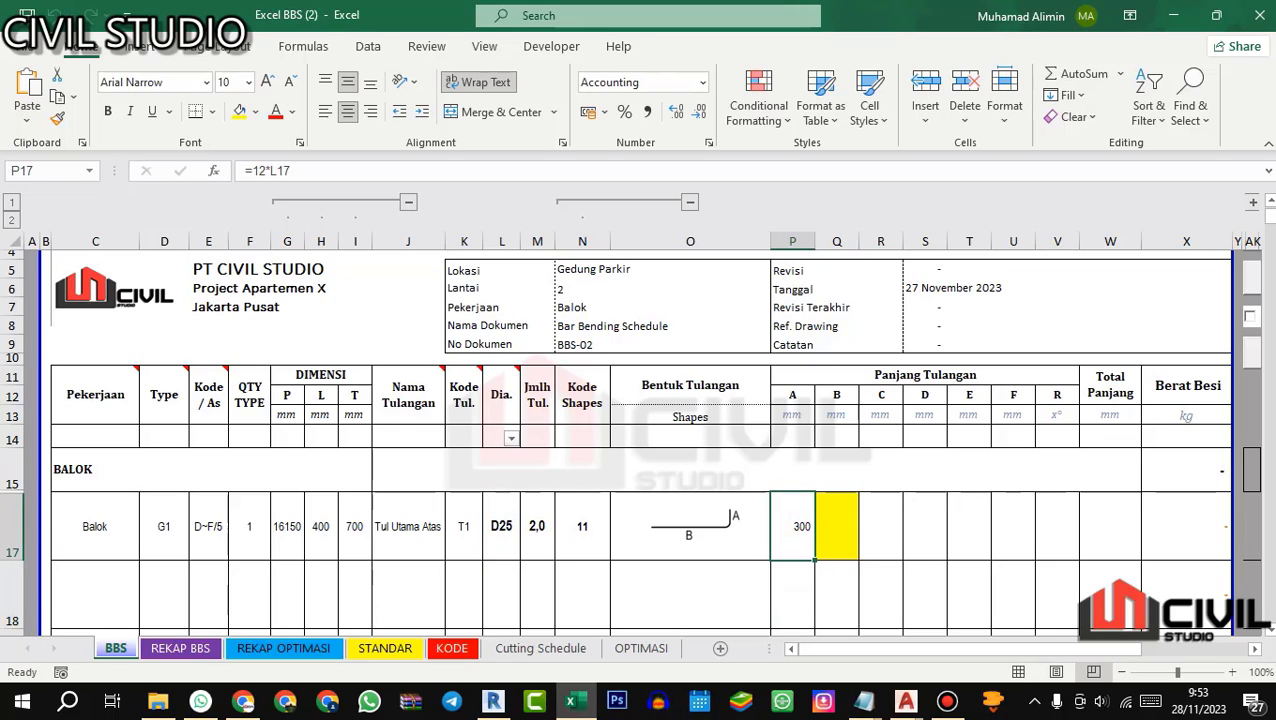
Step: Calculate bar T1's length B with the formula =12000-300
{"action": "key", "text": "Right"}
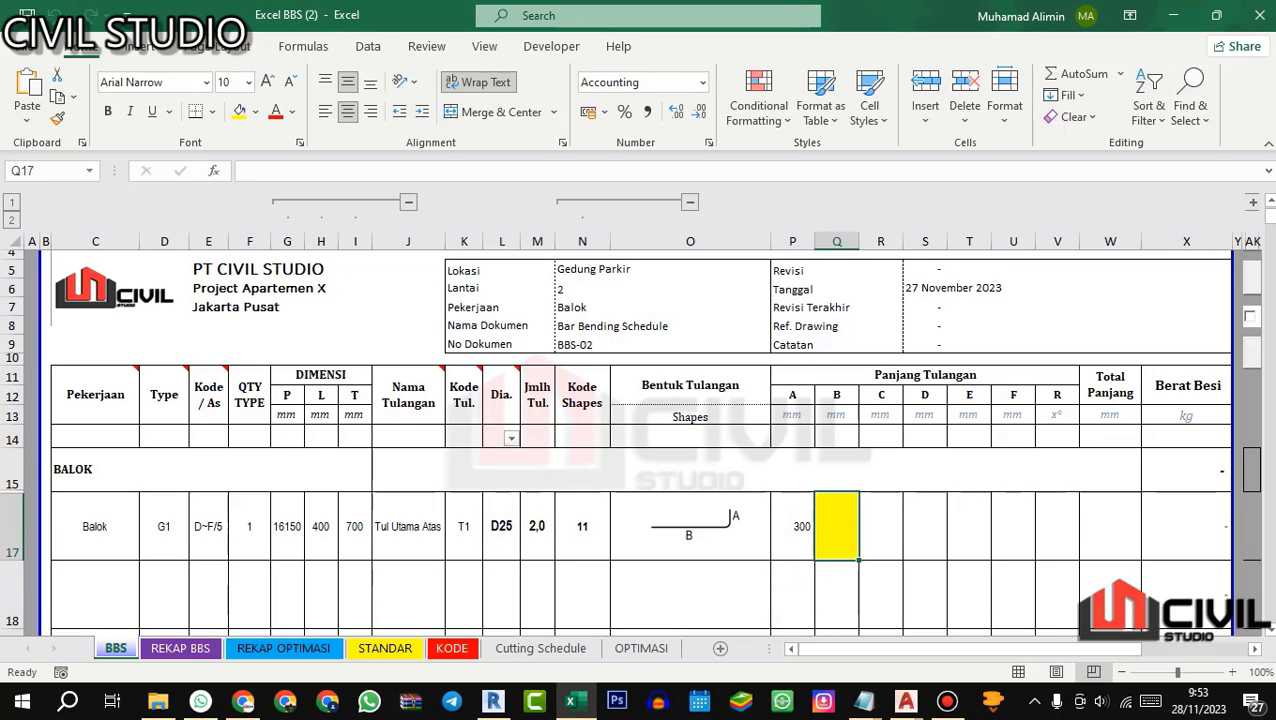
{"action": "type", "text": "=12"}
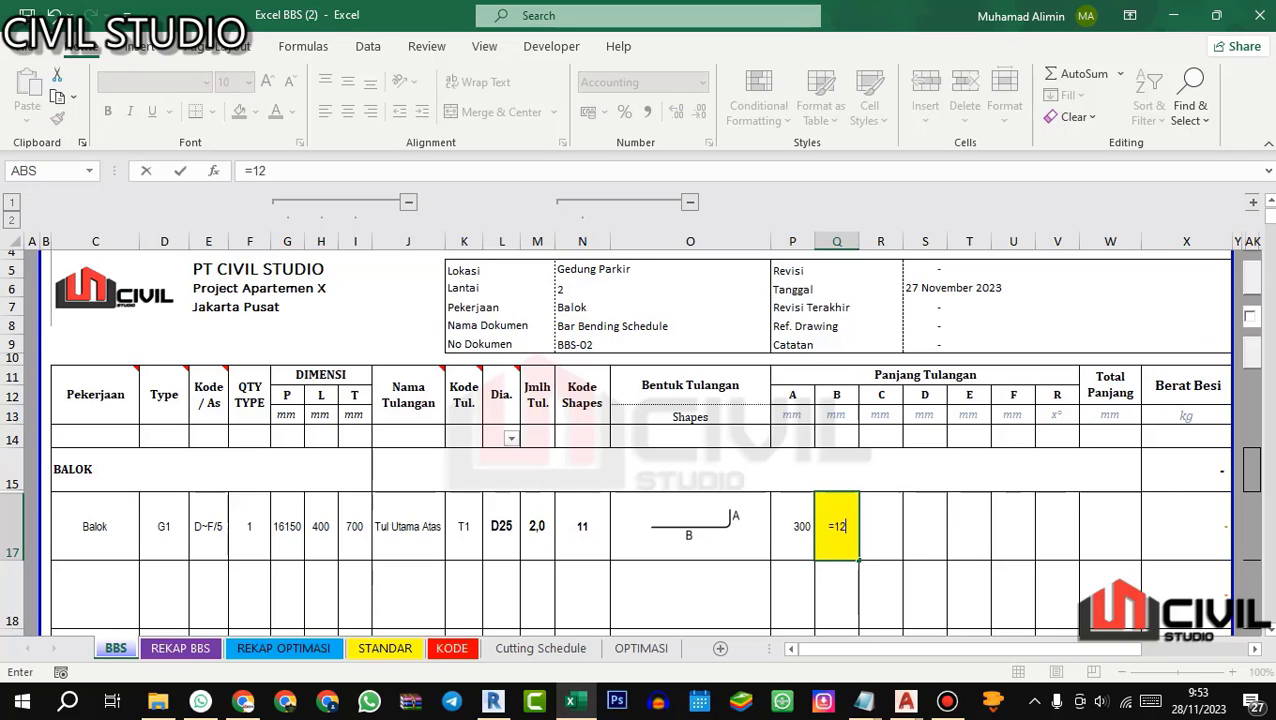
{"action": "type", "text": "000-300"}
{"action": "key", "text": "Return"}
Step: Run the Calculate length tool with the Auto method to fill in the total length and weight of bar T1
{"action": "left_click_drag", "start_coordinate": [966, 649], "coordinate": [1014, 649]}
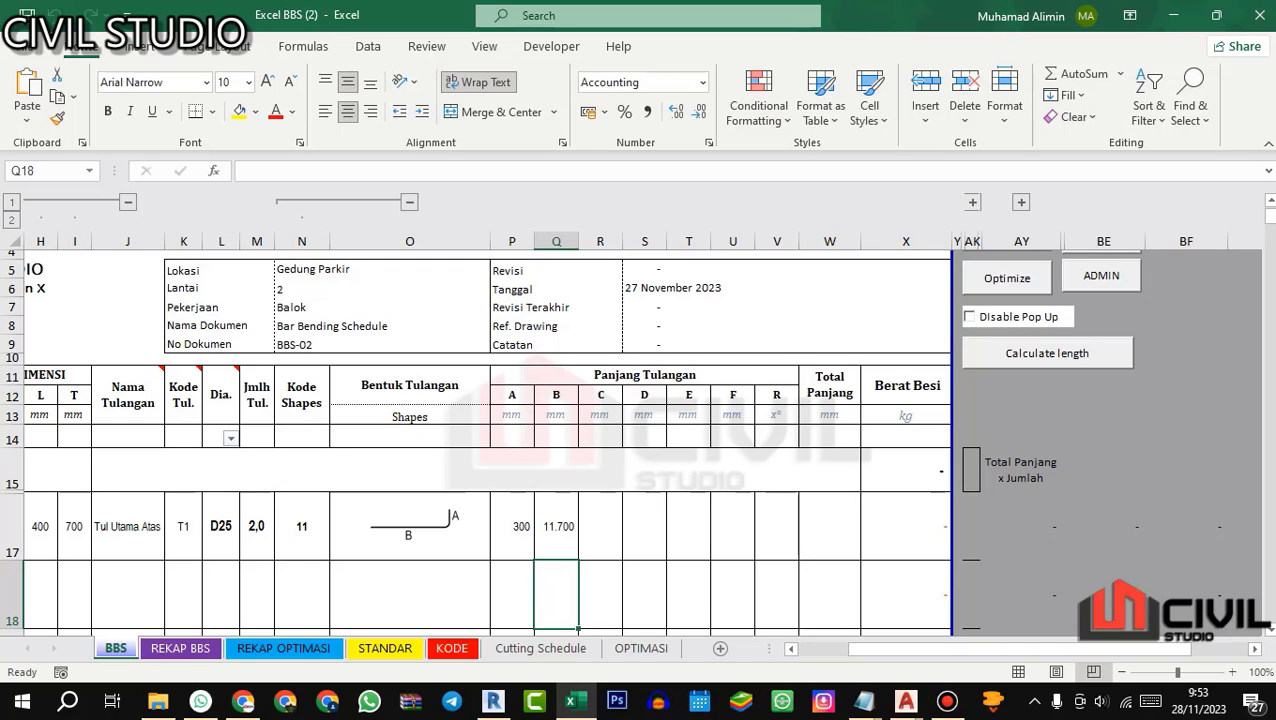
{"action": "left_click_drag", "start_coordinate": [880, 649], "coordinate": [872, 649]}
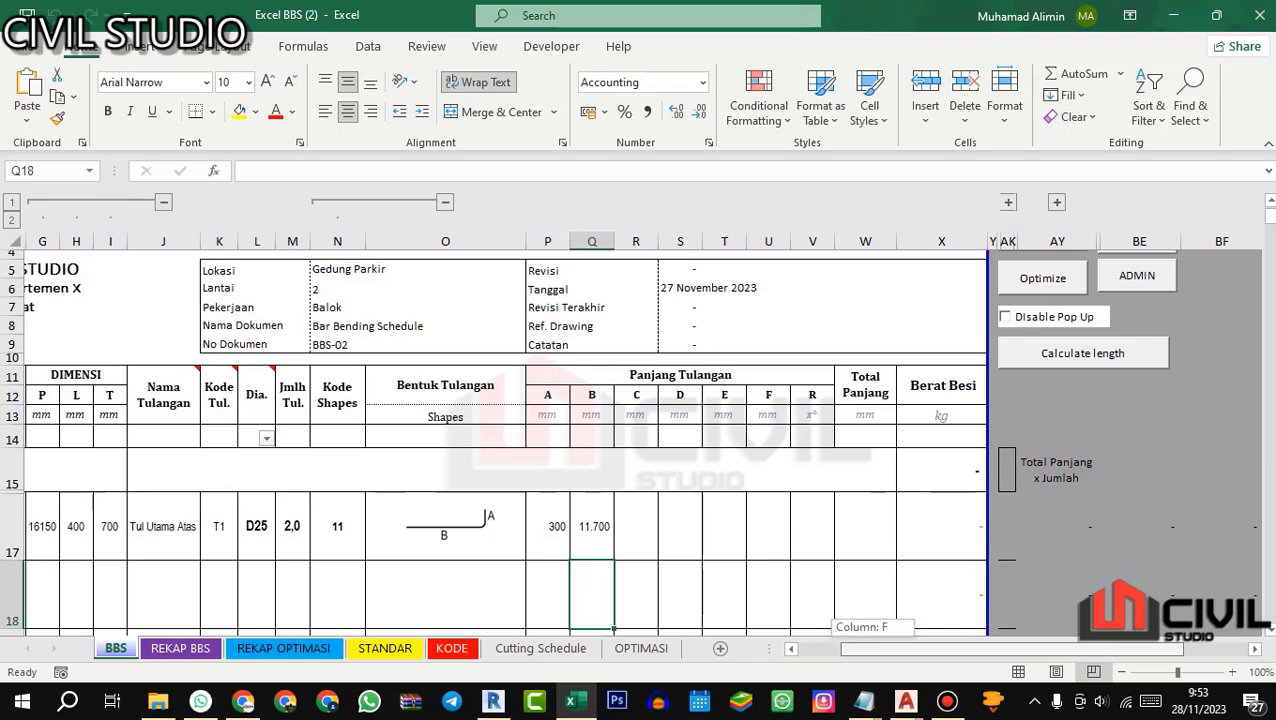
{"action": "mouse_move", "coordinate": [872, 649]}
{"action": "left_mouse_down"}
{"action": "mouse_move", "coordinate": [861, 649]}
{"action": "mouse_move", "coordinate": [896, 649]}
{"action": "left_mouse_up"}
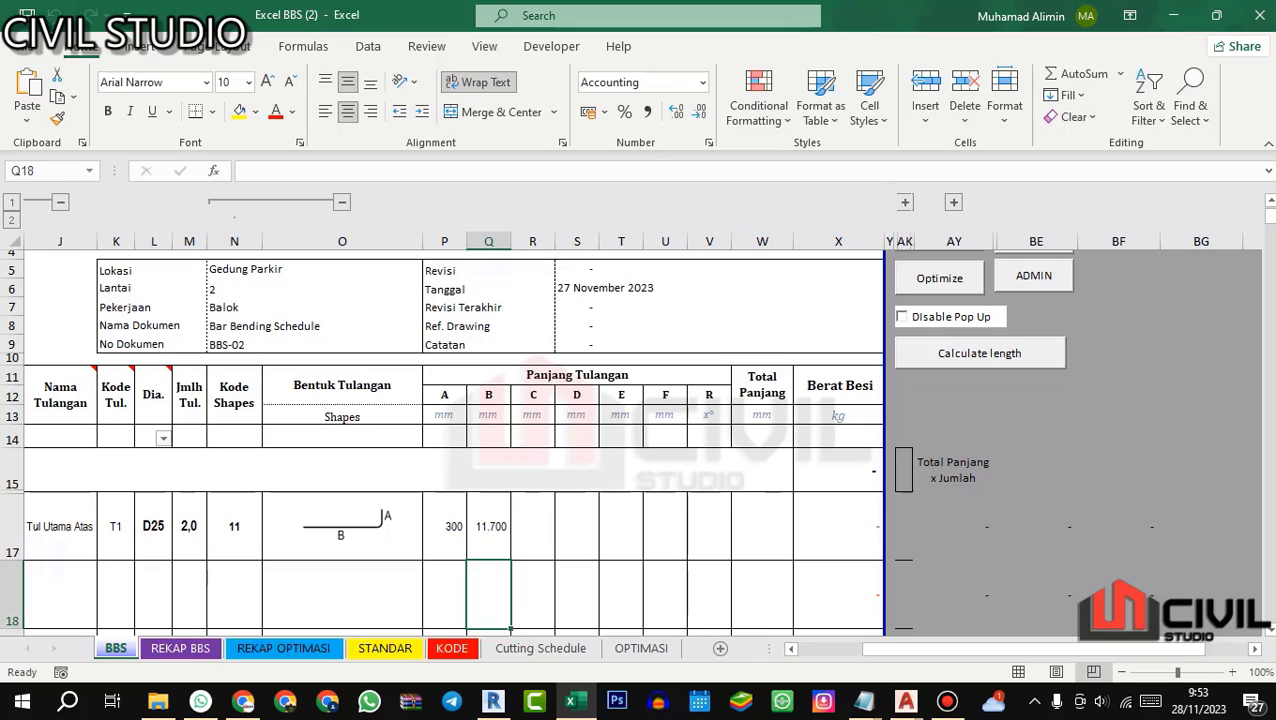
{"action": "left_click", "coordinate": [979, 353]}
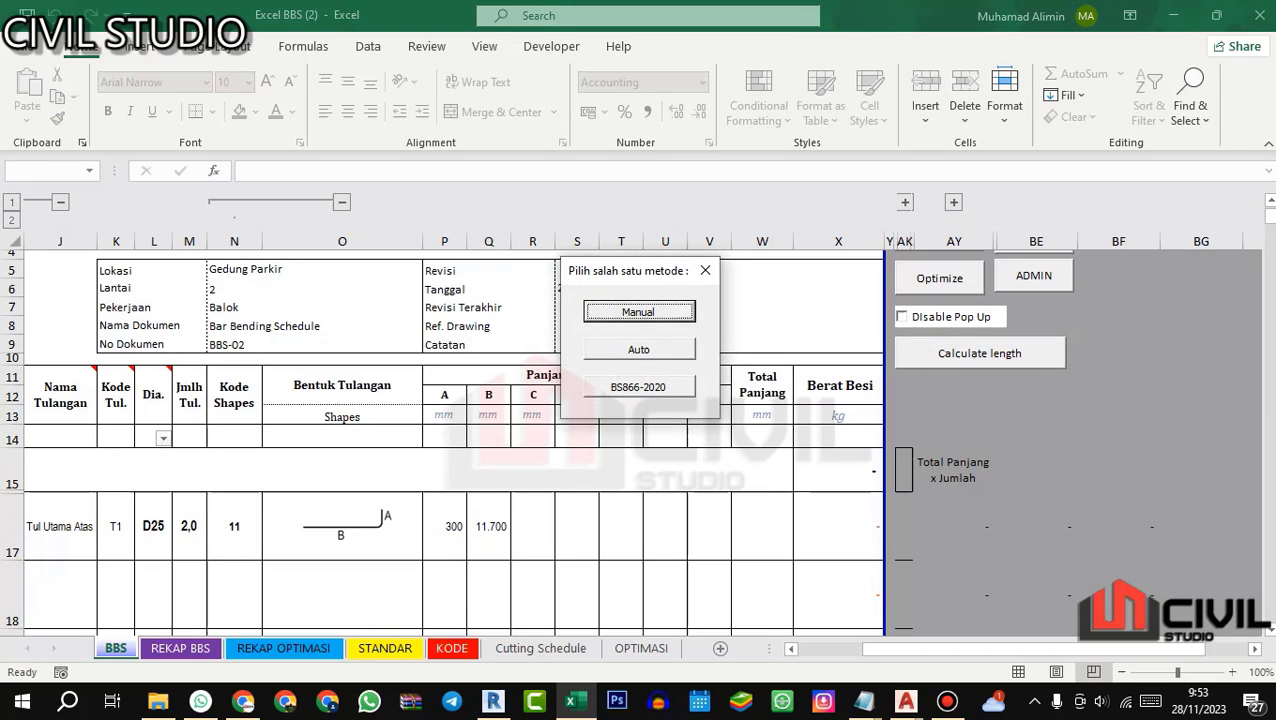
{"action": "key", "text": "Tab"}
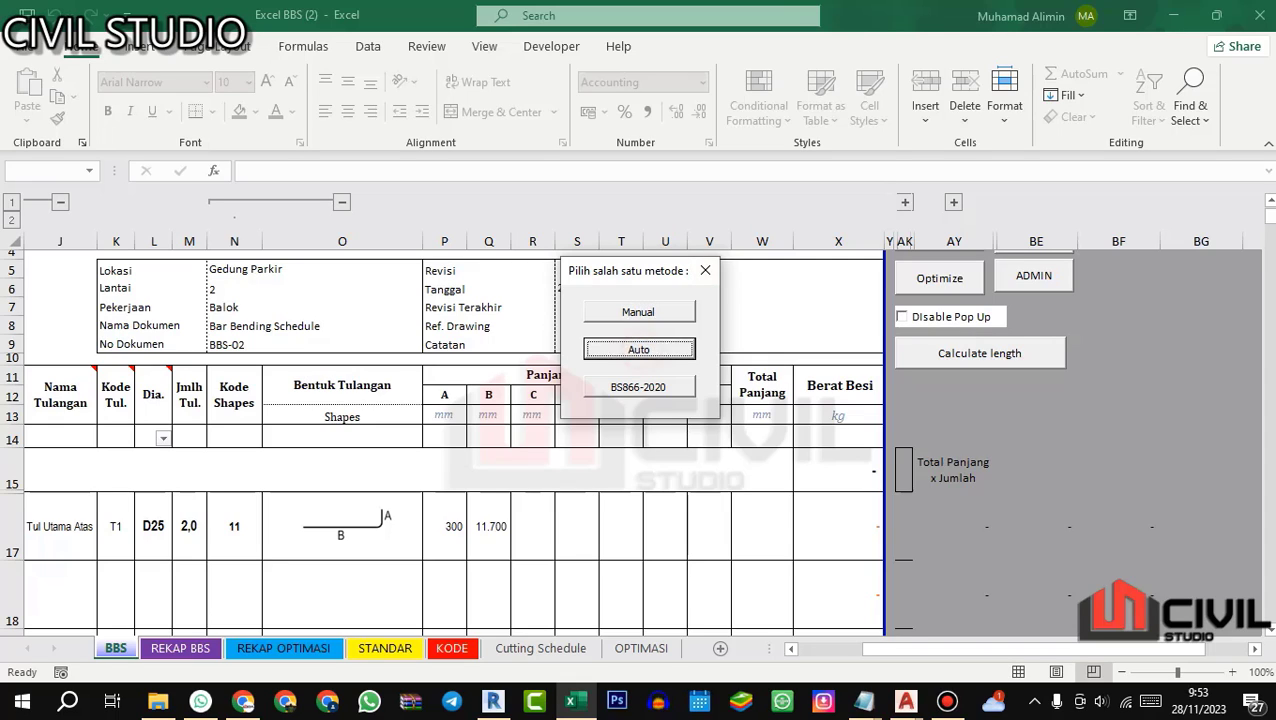
{"action": "key", "text": "Return"}
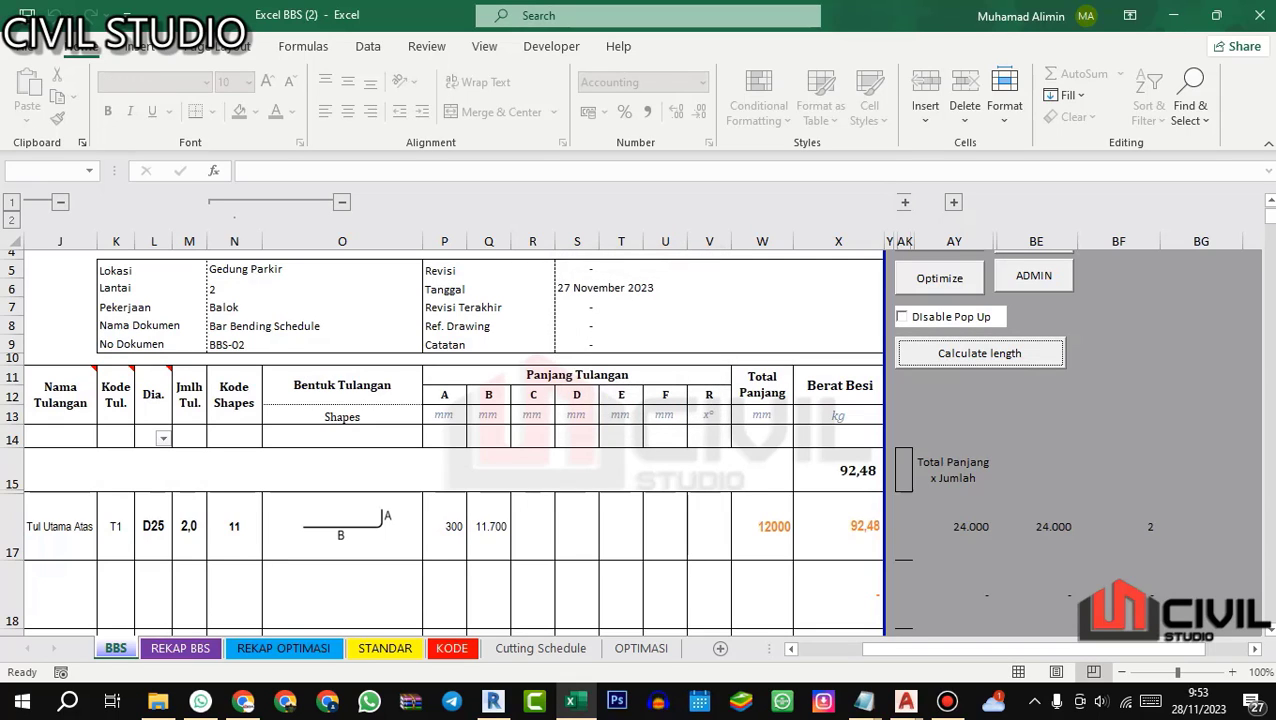
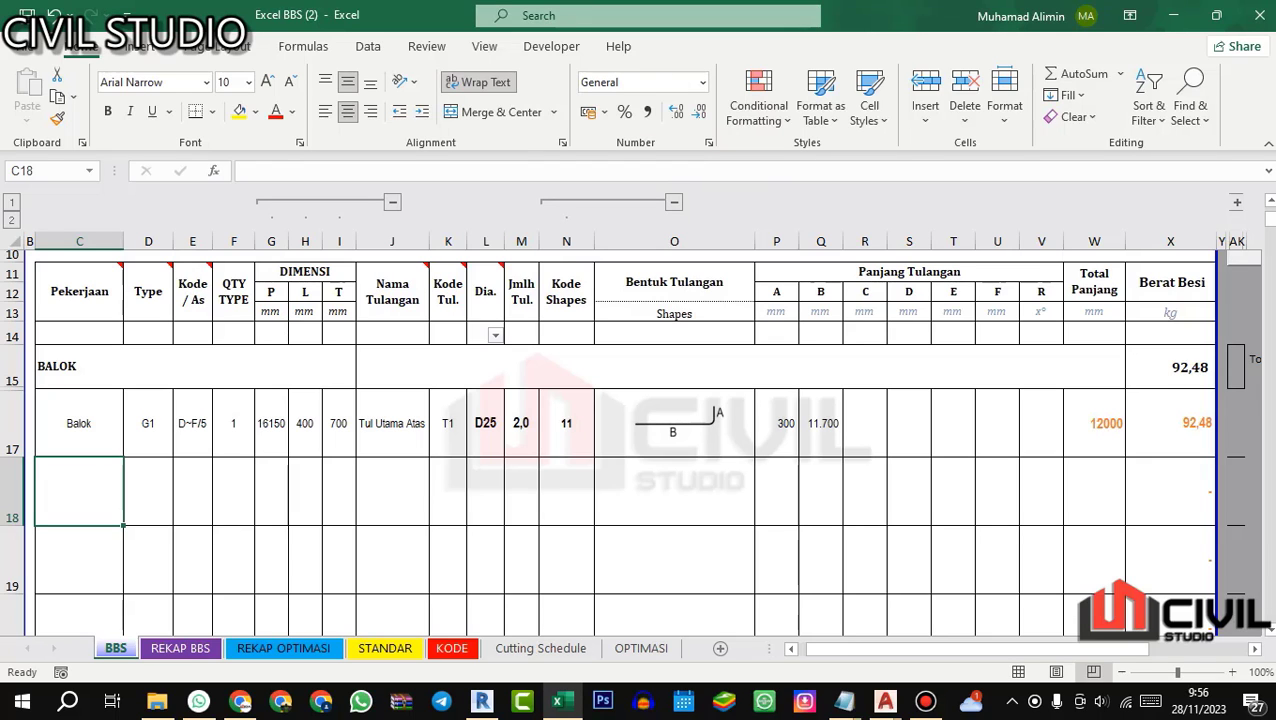
Step: Switch to Revit and examine where the red 25M top main bar of beam G1 ends in the 3D Rebar view
{"action": "left_click", "coordinate": [884, 701]}
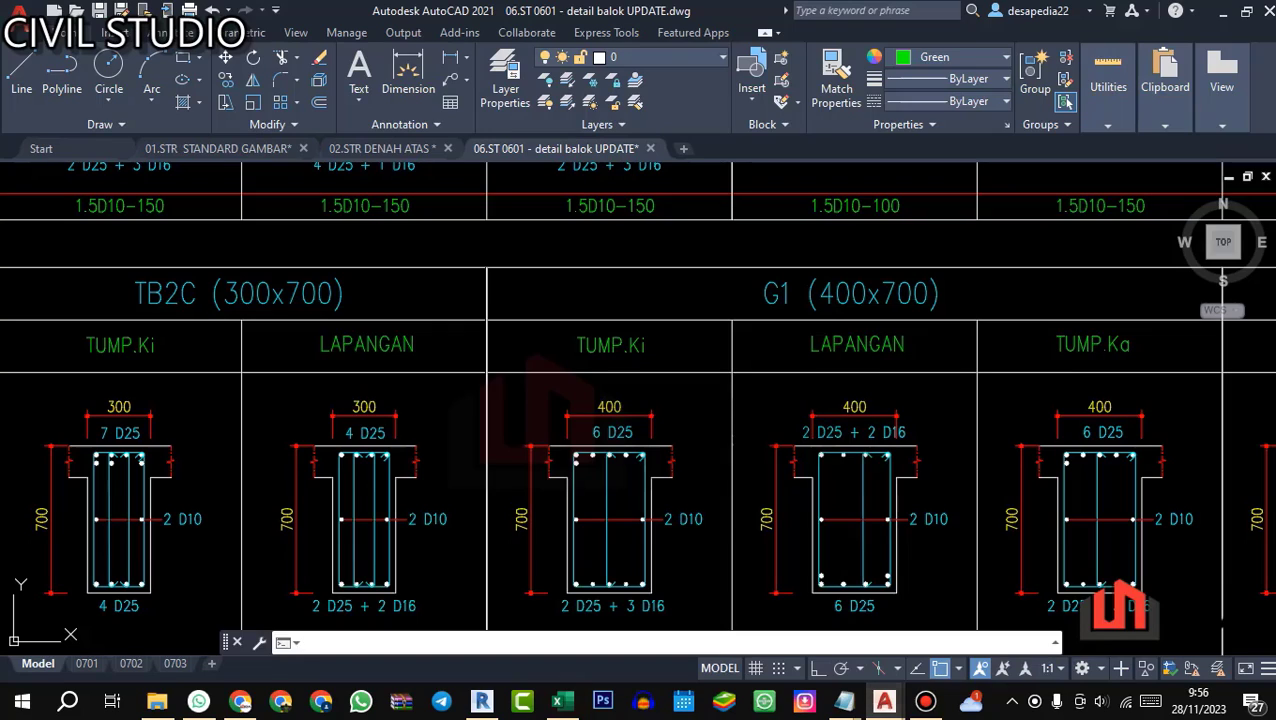
{"action": "left_click", "coordinate": [481, 701]}
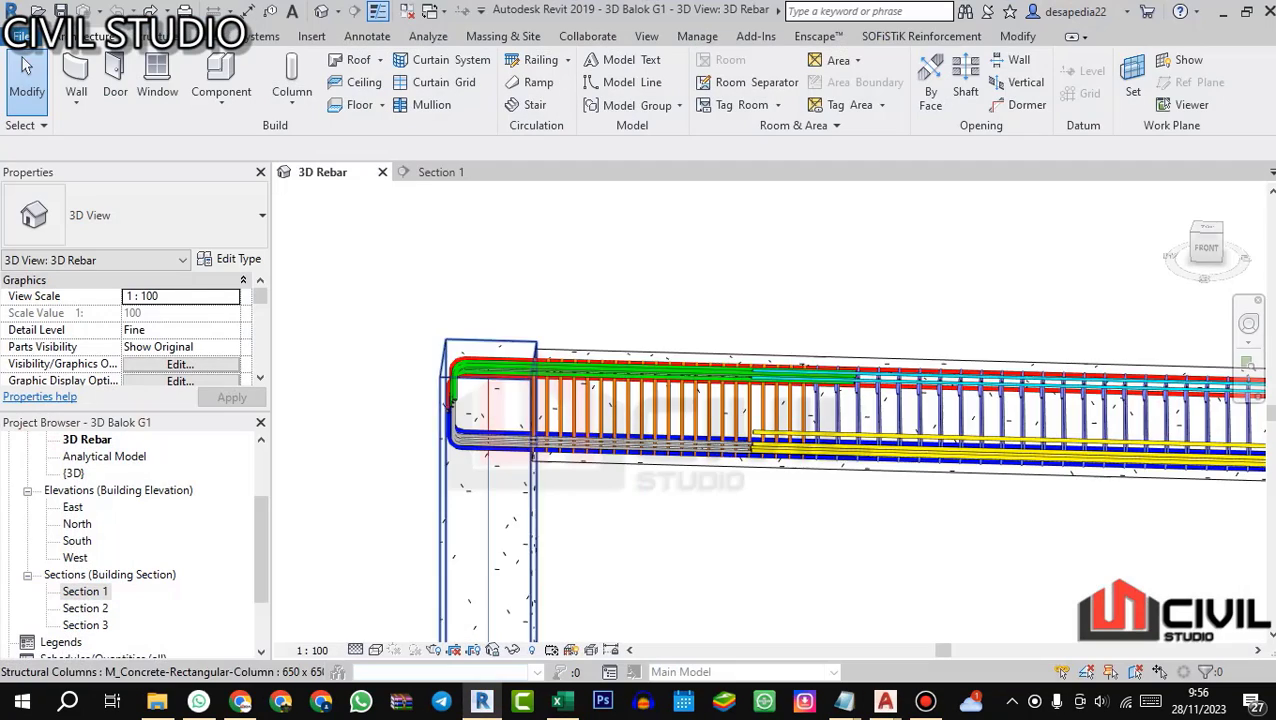
{"action": "scroll", "coordinate": [600, 380], "scroll_direction": "down", "scroll_amount": 5}
{"action": "left_click_drag", "start_coordinate": [1070, 385], "coordinate": [1000, 400]}
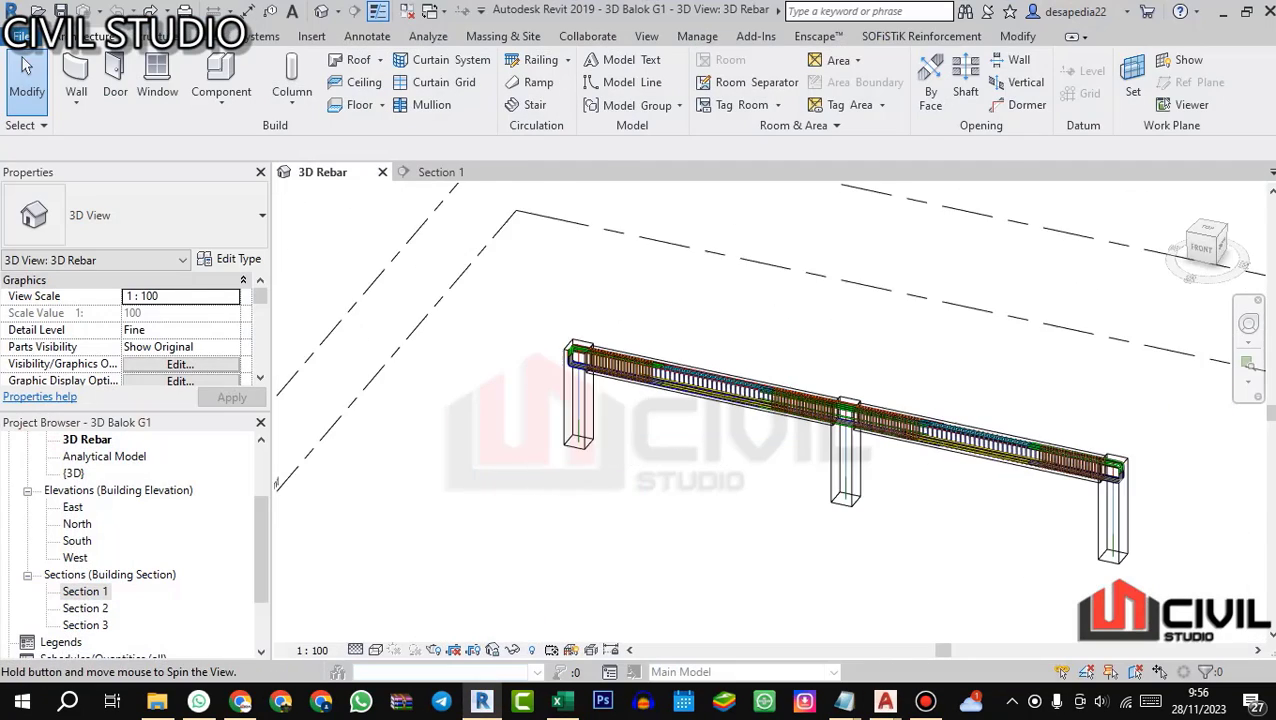
{"action": "scroll", "coordinate": [1000, 400], "scroll_direction": "up", "scroll_amount": 2}
{"action": "scroll", "coordinate": [994, 425], "scroll_direction": "up", "scroll_amount": 3}
{"action": "scroll", "coordinate": [855, 443], "scroll_direction": "down", "scroll_amount": 4}
{"action": "left_click_drag", "start_coordinate": [855, 443], "coordinate": [912, 432]}
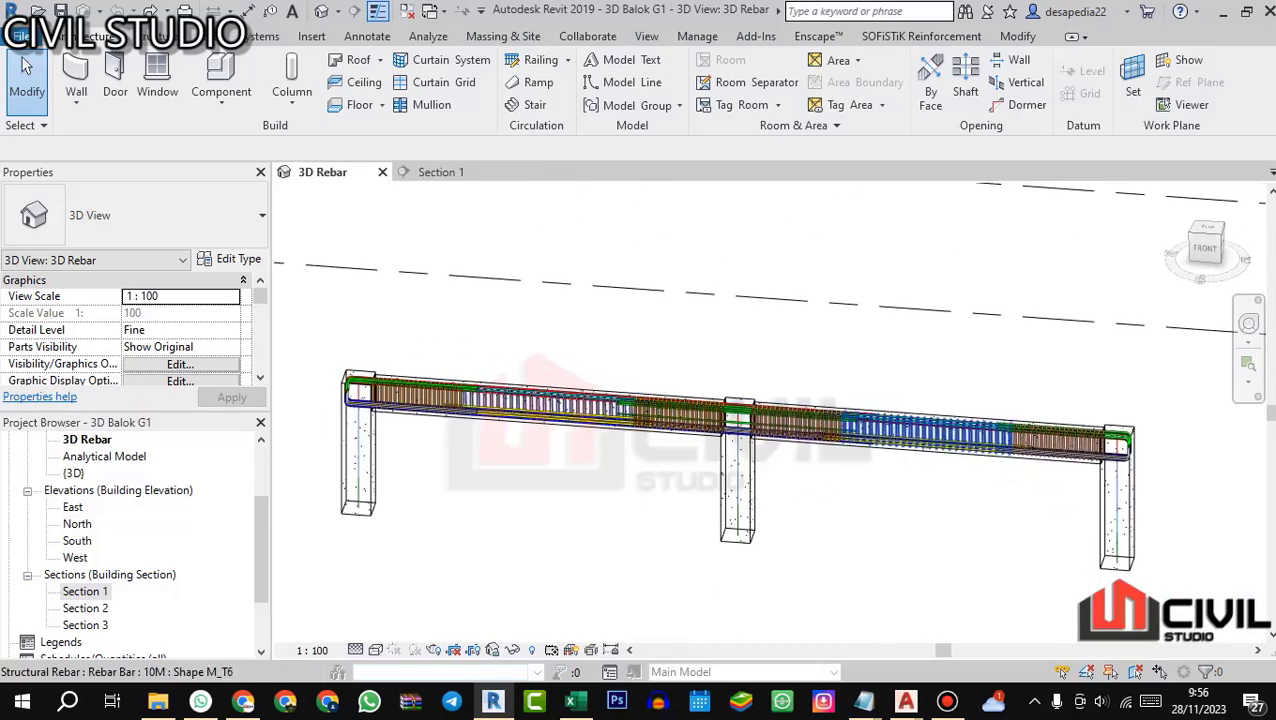
{"action": "scroll", "coordinate": [912, 432], "scroll_direction": "up", "scroll_amount": 4}
{"action": "scroll", "coordinate": [860, 440], "scroll_direction": "up", "scroll_amount": 5}
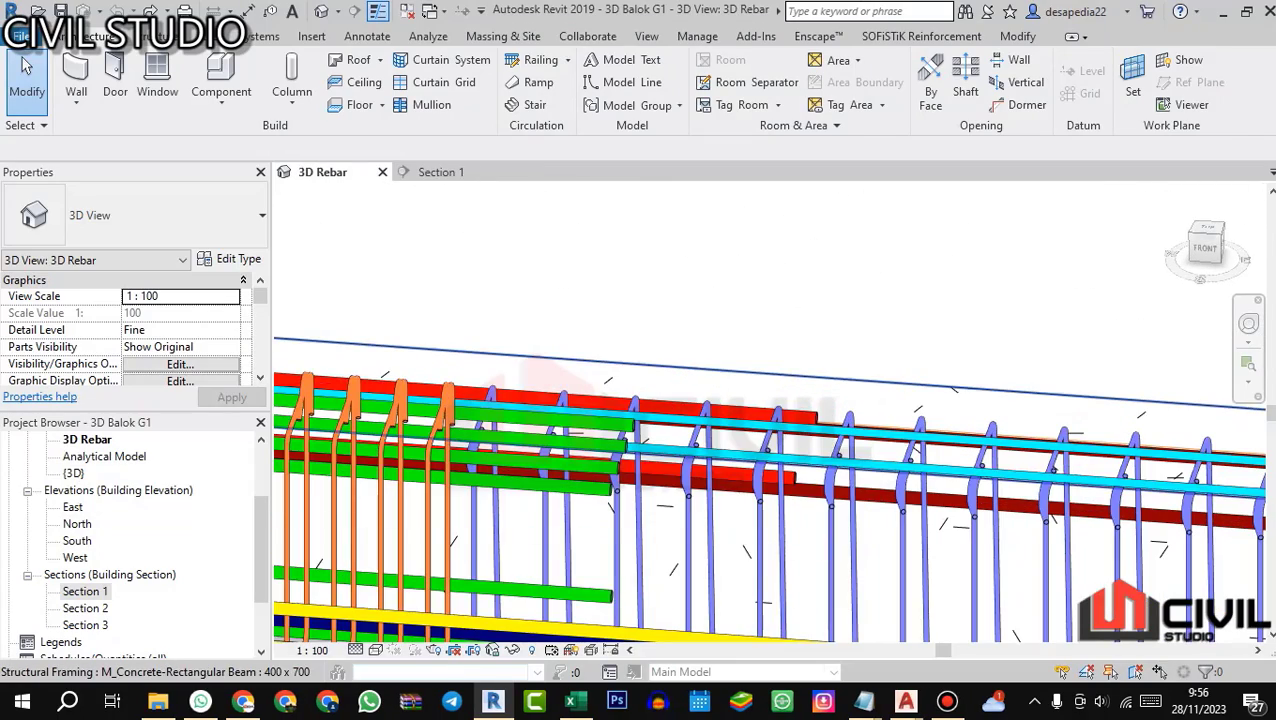
{"action": "left_click", "coordinate": [819, 407]}
{"action": "scroll", "coordinate": [821, 345], "scroll_direction": "down", "scroll_amount": 6}
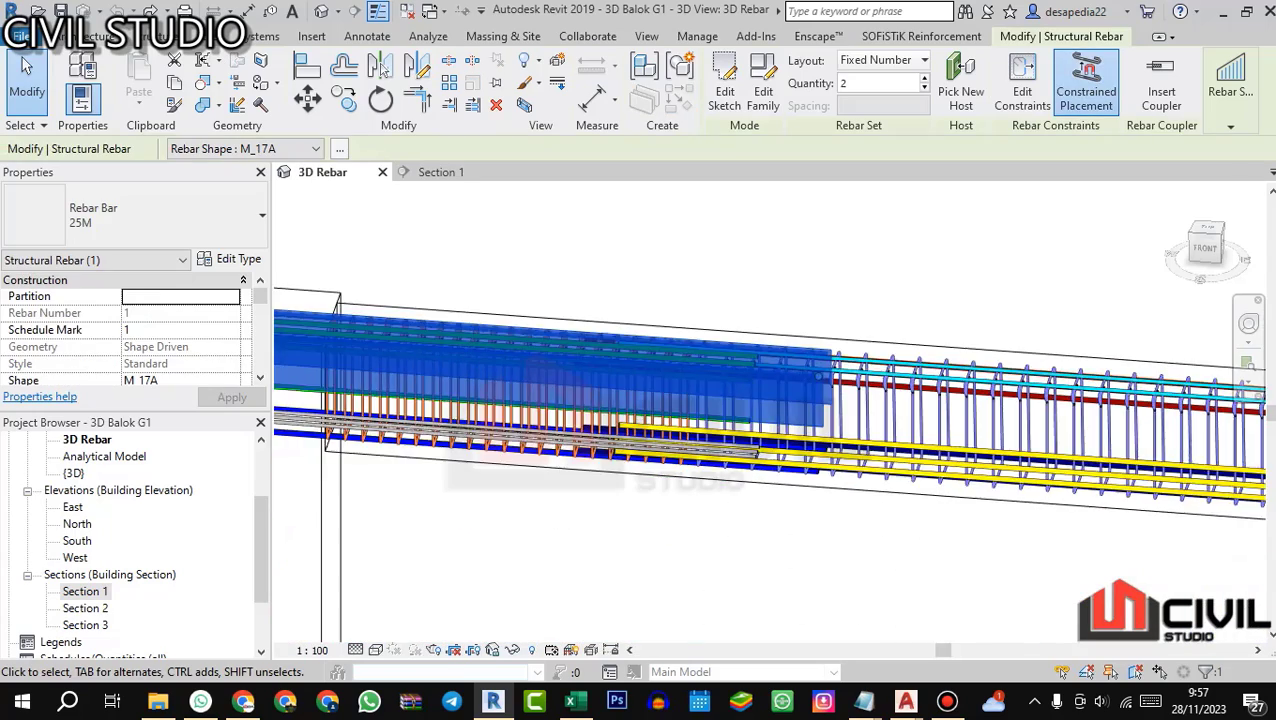
{"action": "left_click", "coordinate": [820, 412]}
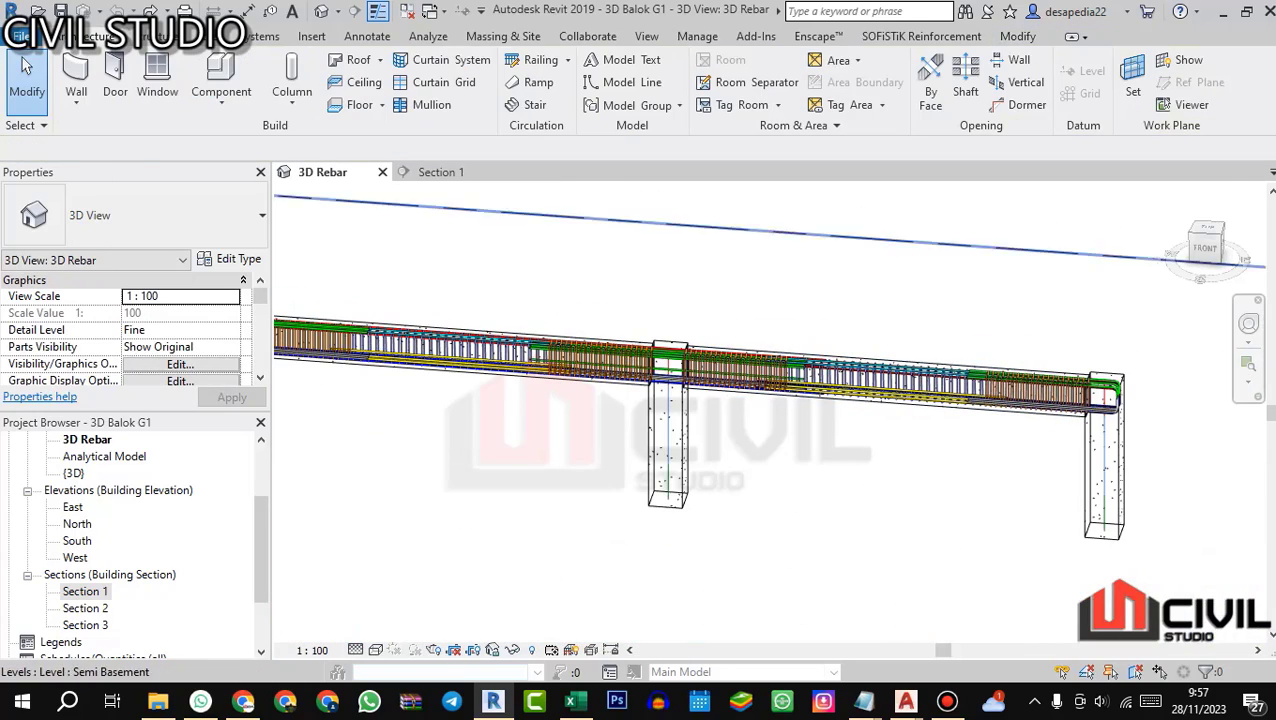
Step: Examine the top main bar's splice zone between grids E and F in Section 1 and in the 3D Rebar view
{"action": "left_click", "coordinate": [441, 172]}
{"action": "scroll", "coordinate": [463, 356], "scroll_direction": "down", "scroll_amount": 3}
{"action": "scroll", "coordinate": [934, 345], "scroll_direction": "up", "scroll_amount": 2}
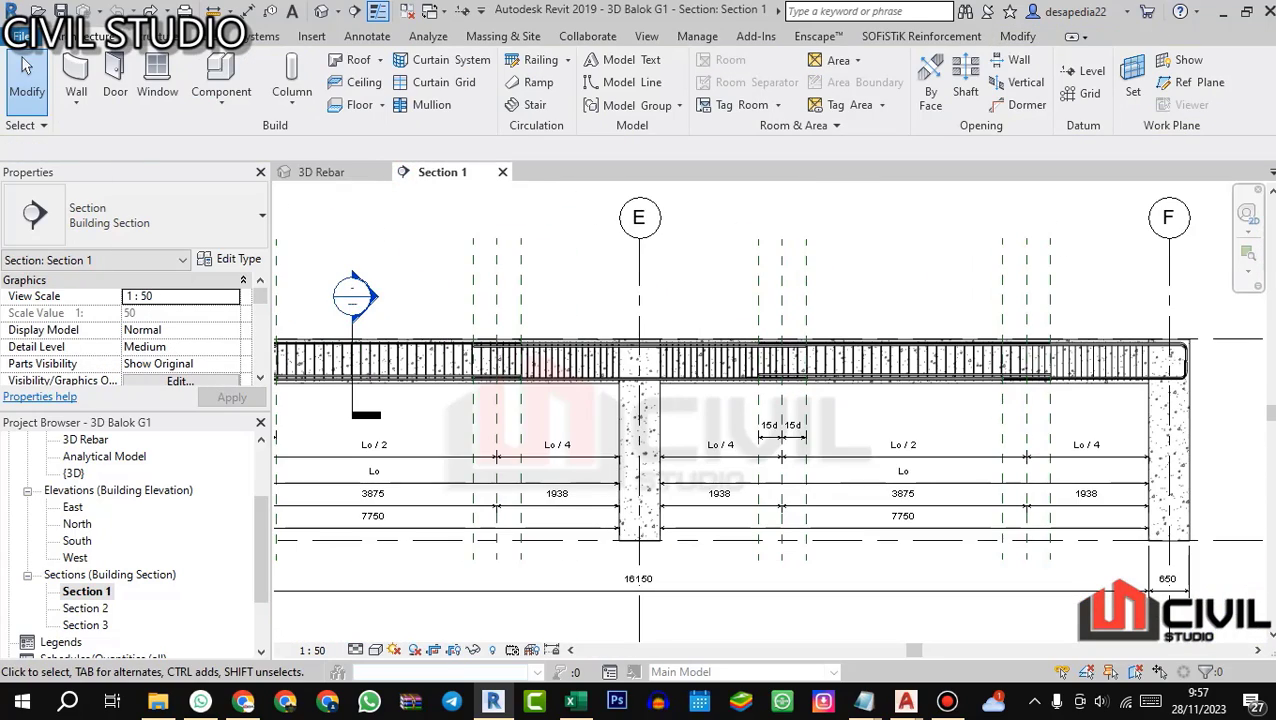
{"action": "scroll", "coordinate": [496, 530], "scroll_direction": "down", "scroll_amount": 2}
{"action": "scroll", "coordinate": [733, 306], "scroll_direction": "up", "scroll_amount": 1}
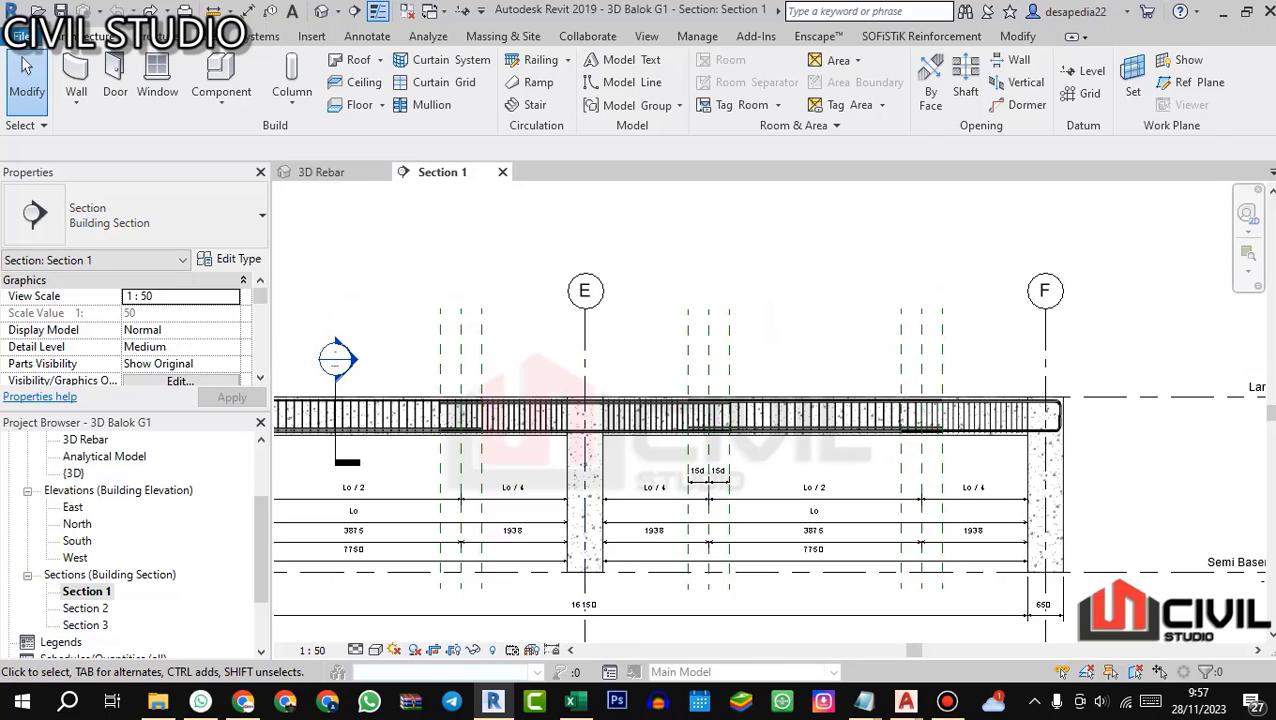
{"action": "left_click", "coordinate": [325, 172]}
{"action": "scroll", "coordinate": [832, 352], "scroll_direction": "up", "scroll_amount": 4}
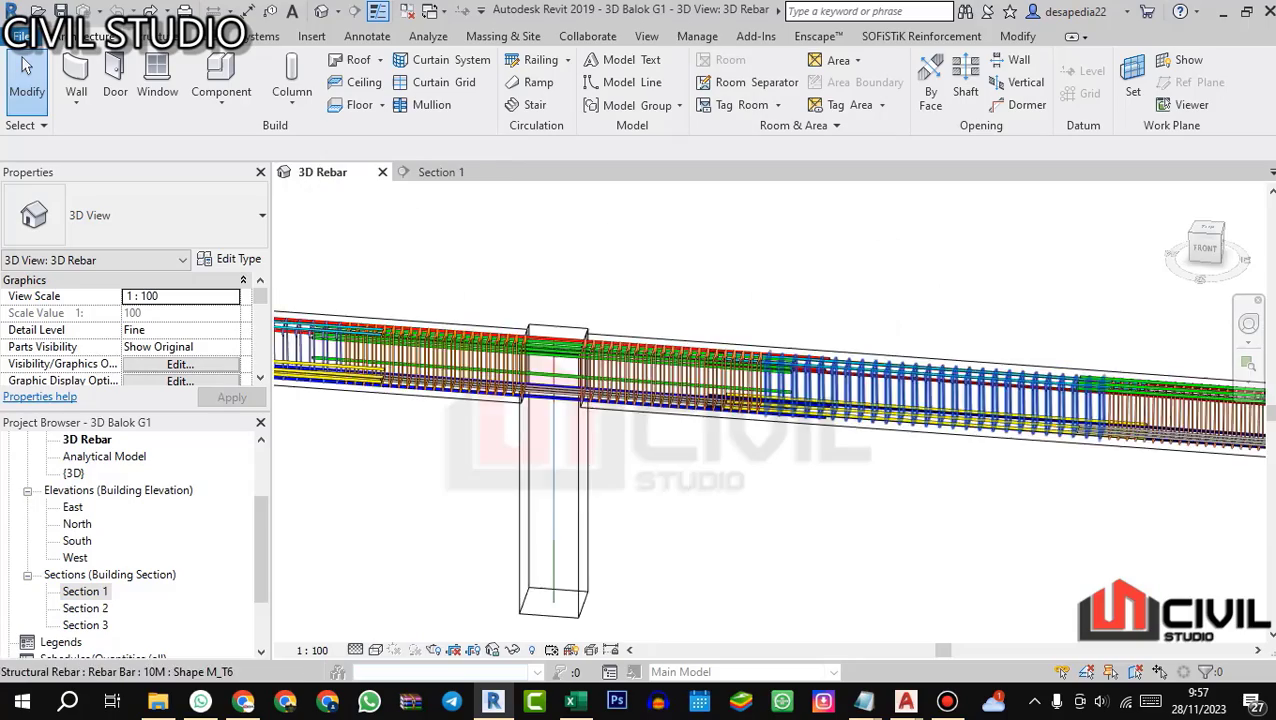
{"action": "left_click_drag", "start_coordinate": [832, 352], "coordinate": [826, 382]}
{"action": "scroll", "coordinate": [826, 360], "scroll_direction": "down", "scroll_amount": 3}
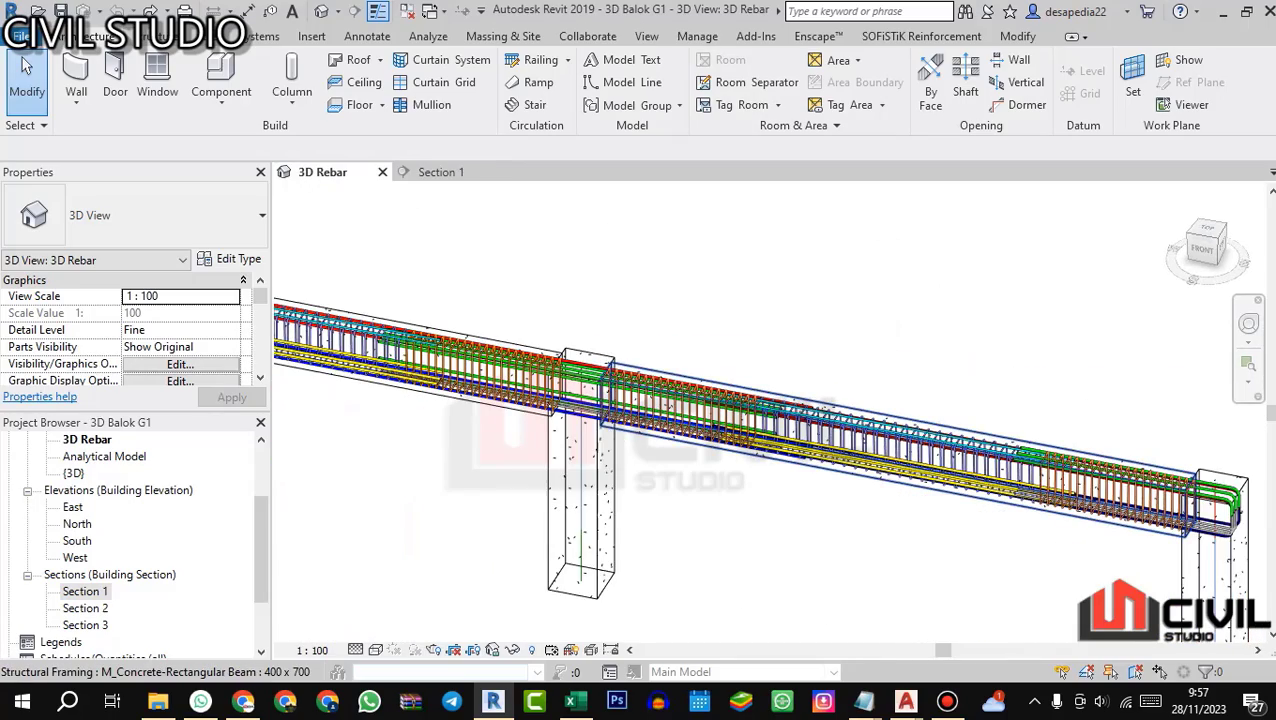
{"action": "scroll", "coordinate": [797, 395], "scroll_direction": "up", "scroll_amount": 2}
{"action": "scroll", "coordinate": [838, 360], "scroll_direction": "up", "scroll_amount": 2}
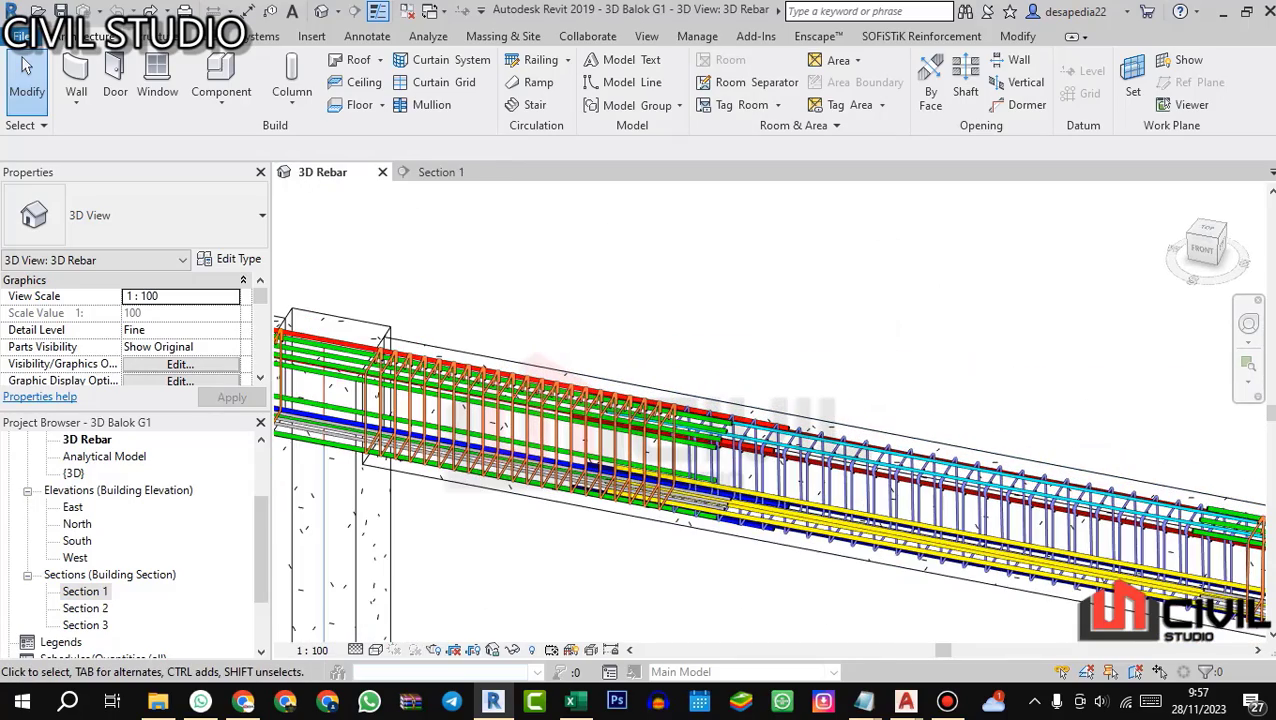
{"action": "scroll", "coordinate": [790, 428], "scroll_direction": "up", "scroll_amount": 5}
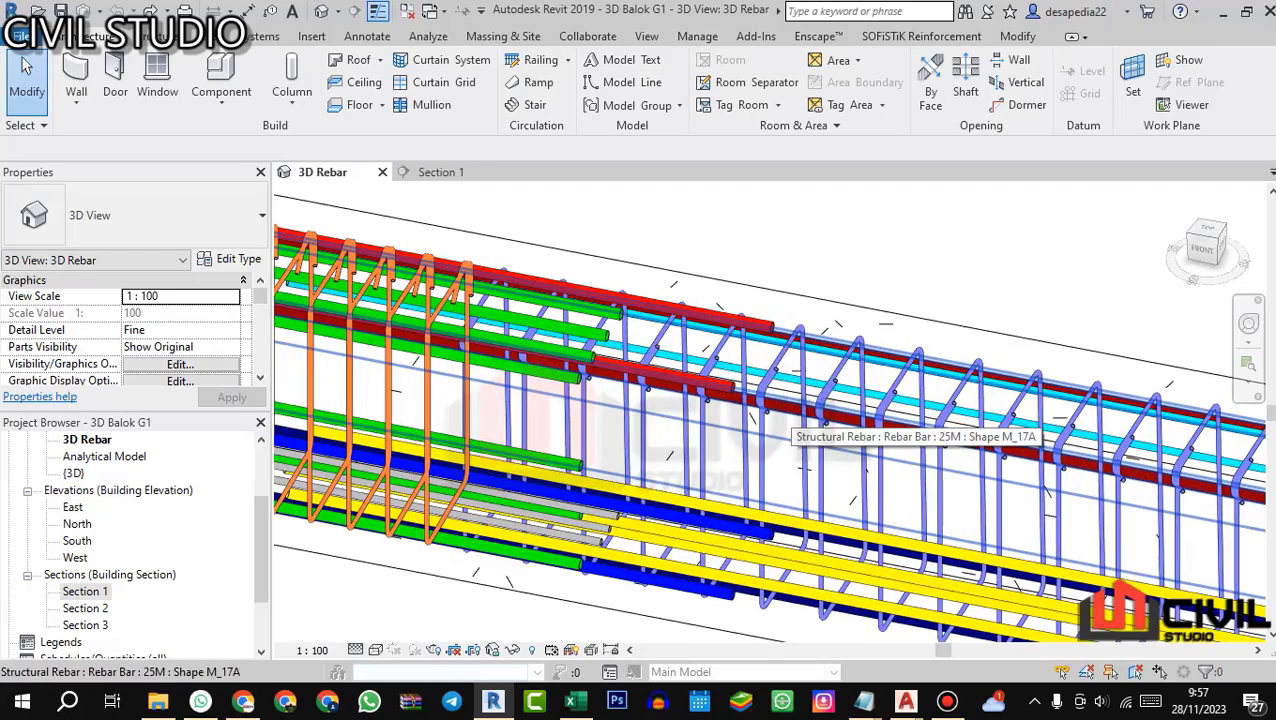
{"action": "scroll", "coordinate": [780, 315], "scroll_direction": "down", "scroll_amount": 2}
{"action": "left_click_drag", "start_coordinate": [780, 315], "coordinate": [795, 338]}
{"action": "scroll", "coordinate": [795, 338], "scroll_direction": "down", "scroll_amount": 3}
Step: Switch to Excel and copy beam G1's general data and dimensions from C17:I17 into row 18
{"action": "left_click", "coordinate": [570, 700]}
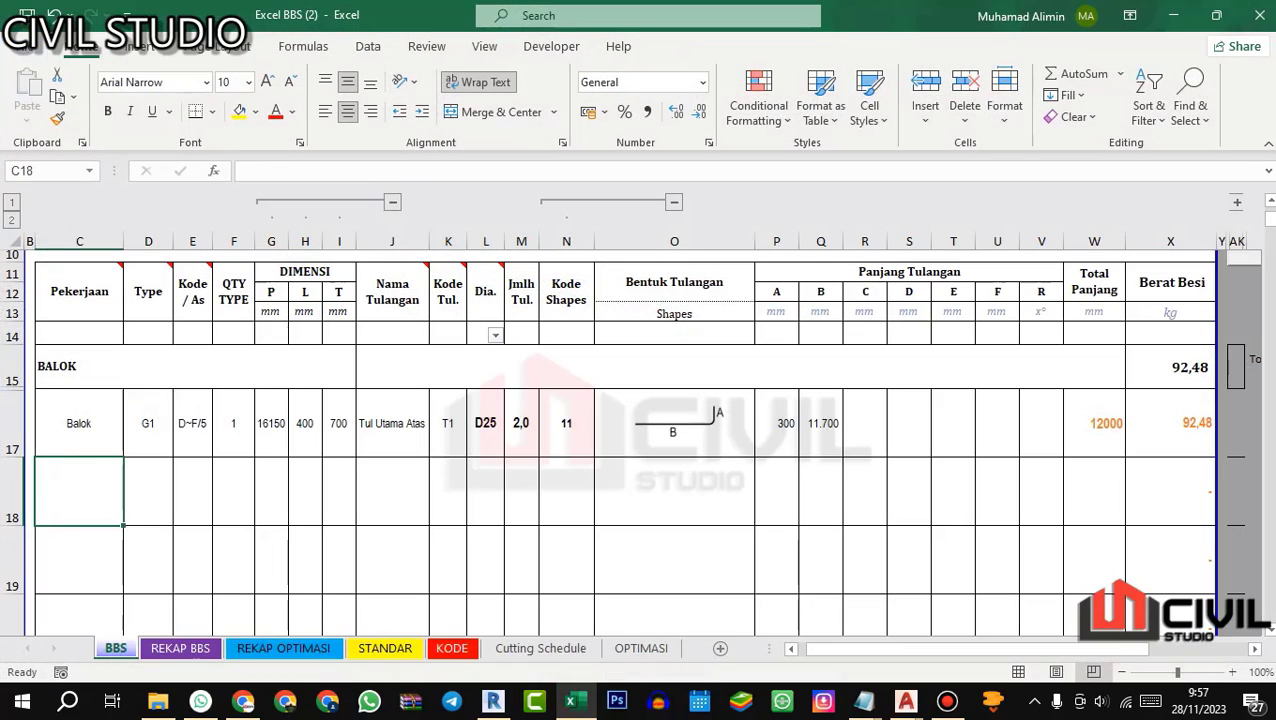
{"action": "left_click_drag", "start_coordinate": [79, 424], "coordinate": [338, 424]}
{"action": "key", "text": "ctrl+c"}
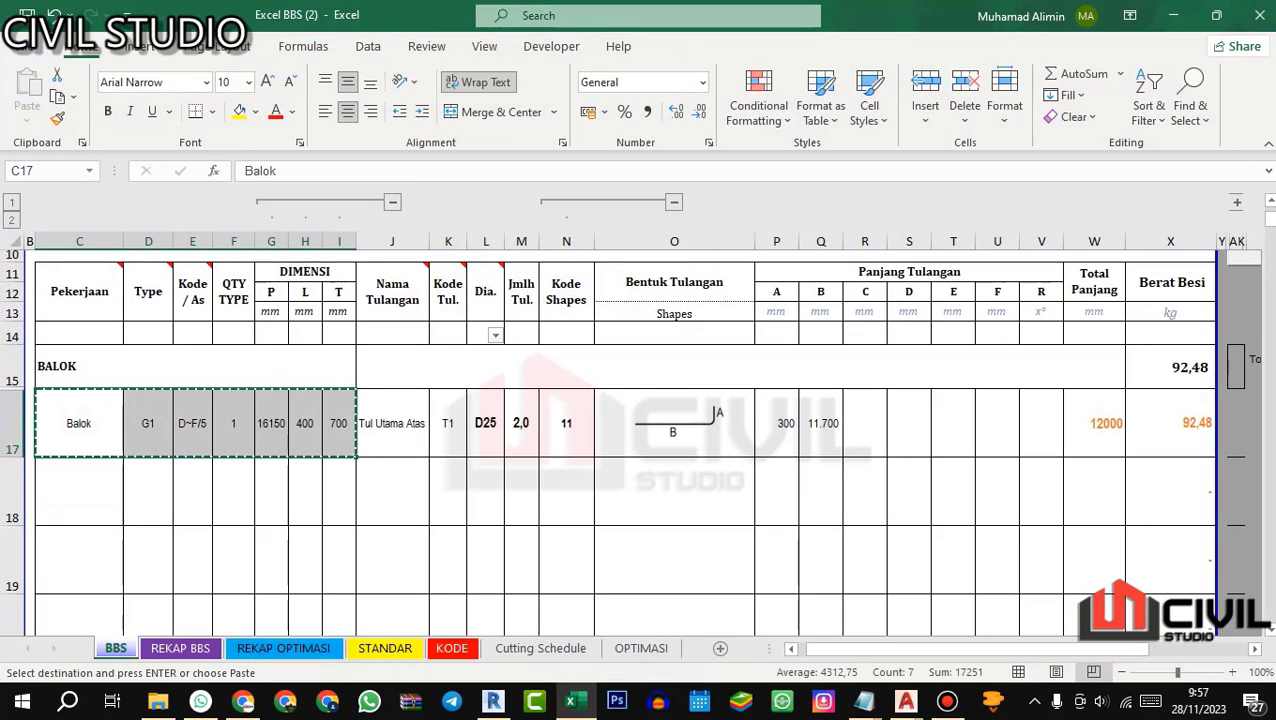
{"action": "left_click", "coordinate": [79, 490]}
{"action": "key", "text": "ctrl+v"}
{"action": "key", "text": "Escape"}
Step: Copy the bar name Tul Utama Atas into row 18 and enter T1a as its bar code
{"action": "left_click", "coordinate": [411, 441]}
{"action": "key", "text": "ctrl+c"}
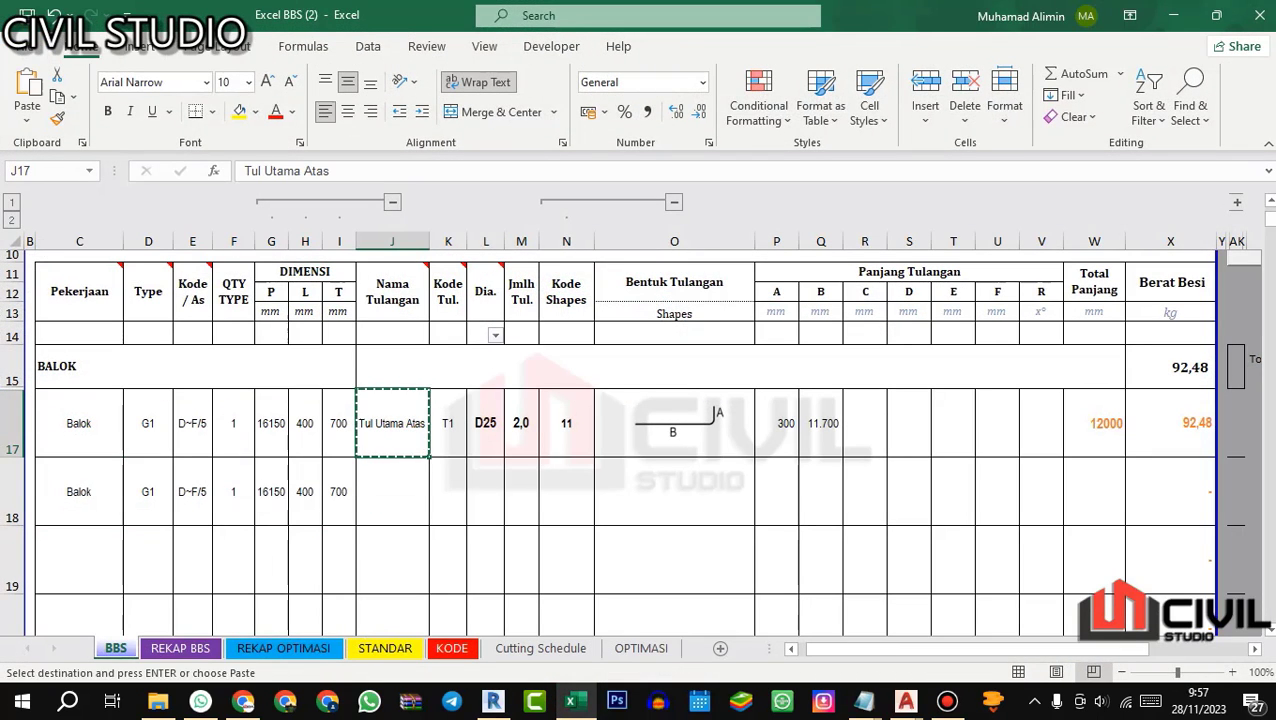
{"action": "left_click", "coordinate": [408, 492]}
{"action": "key", "text": "ctrl+v"}
{"action": "key", "text": "Escape"}
{"action": "left_click", "coordinate": [453, 428]}
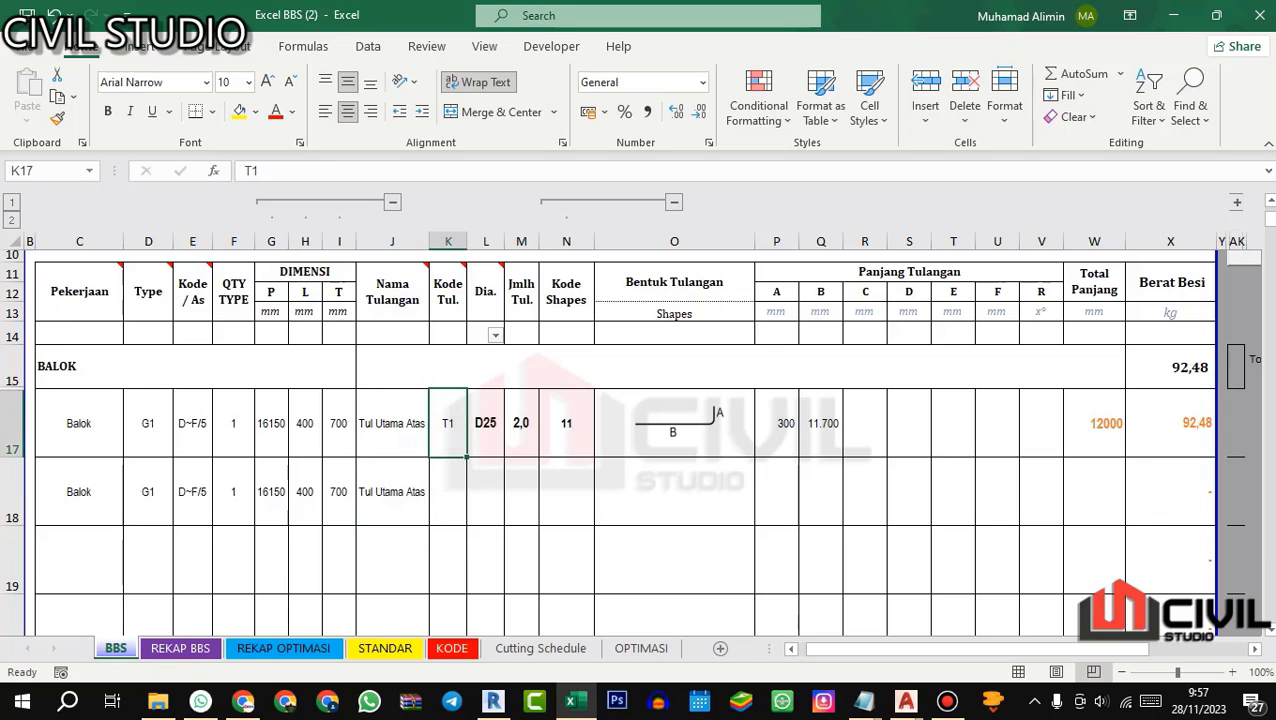
{"action": "key", "text": "ctrl+c"}
{"action": "left_click", "coordinate": [456, 493]}
{"action": "type", "text": "T1a"}
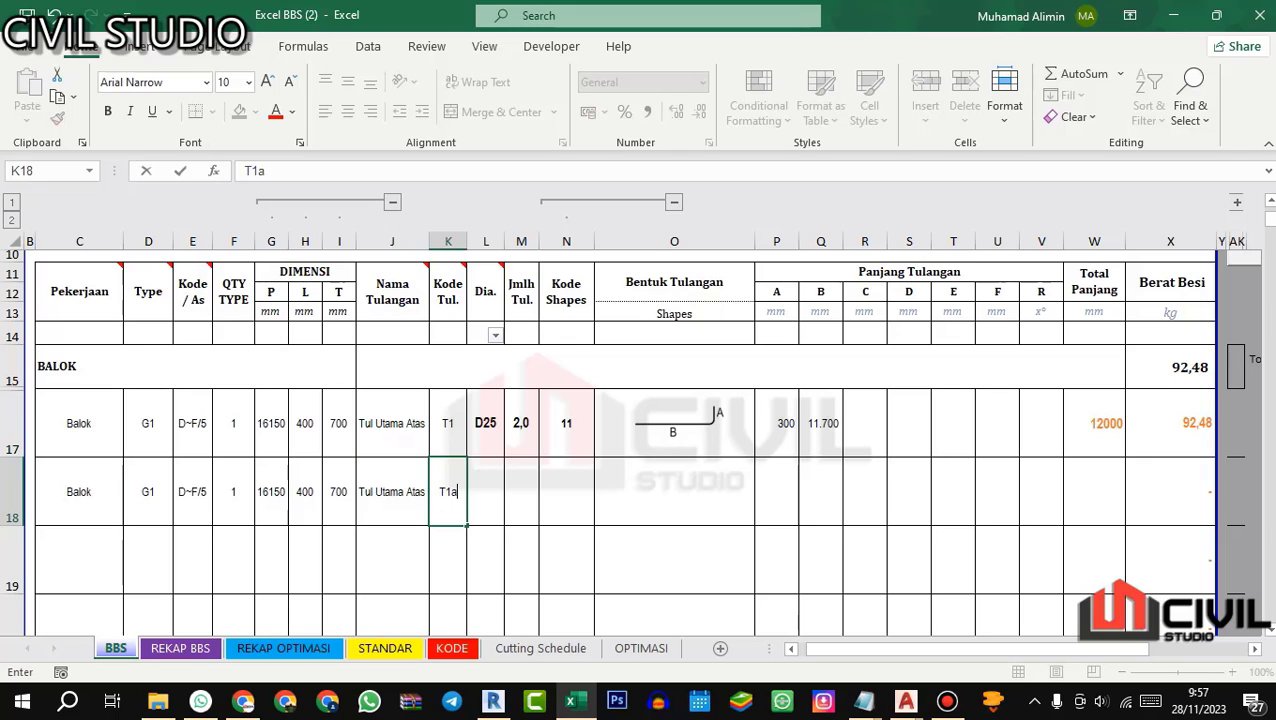
Step: Enter diameter 25, quantity 2 and shape code 11 for bar T1a
{"action": "left_click", "coordinate": [485, 478]}
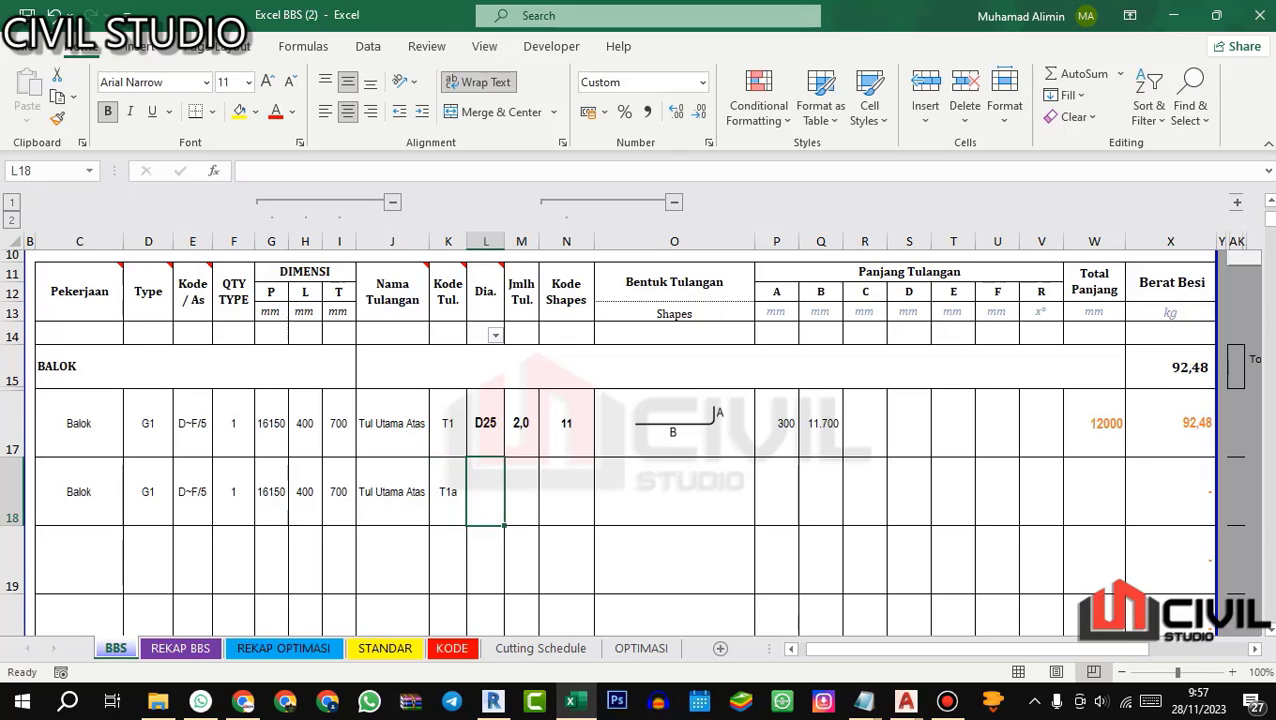
{"action": "type", "text": "25"}
{"action": "key", "text": "Return"}
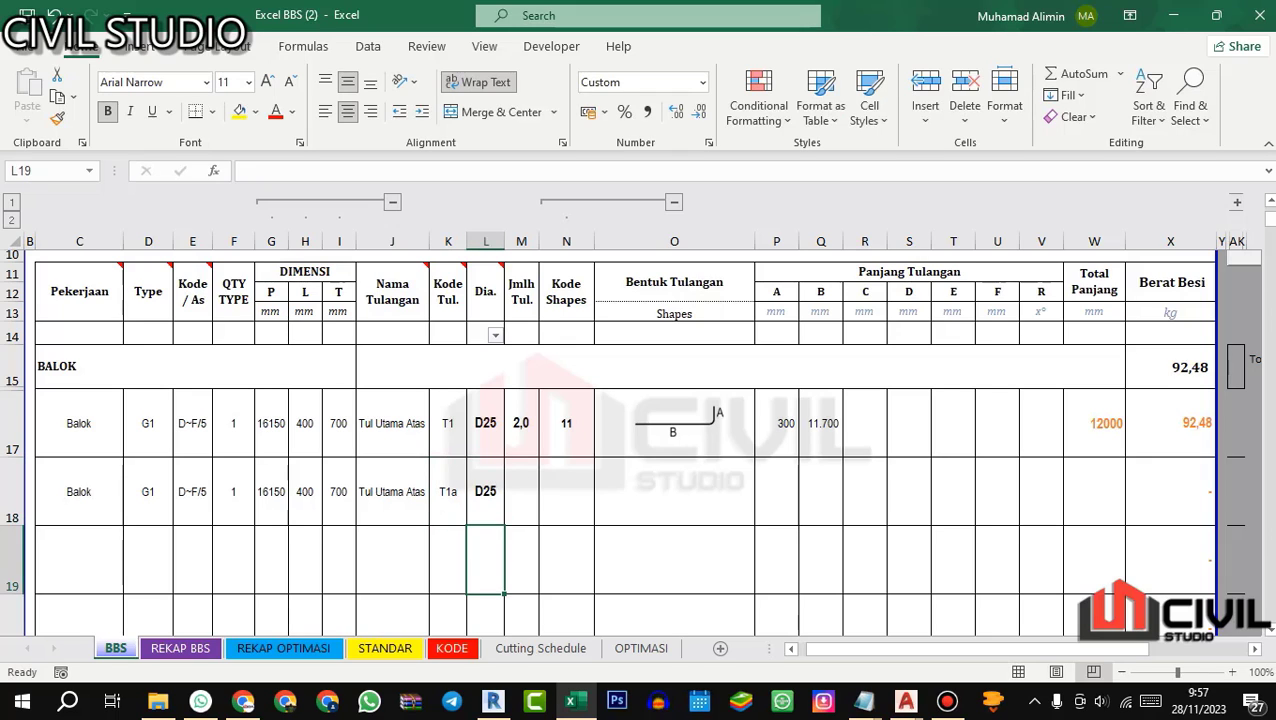
{"action": "left_click", "coordinate": [522, 483]}
{"action": "type", "text": "2"}
{"action": "key", "text": "Return"}
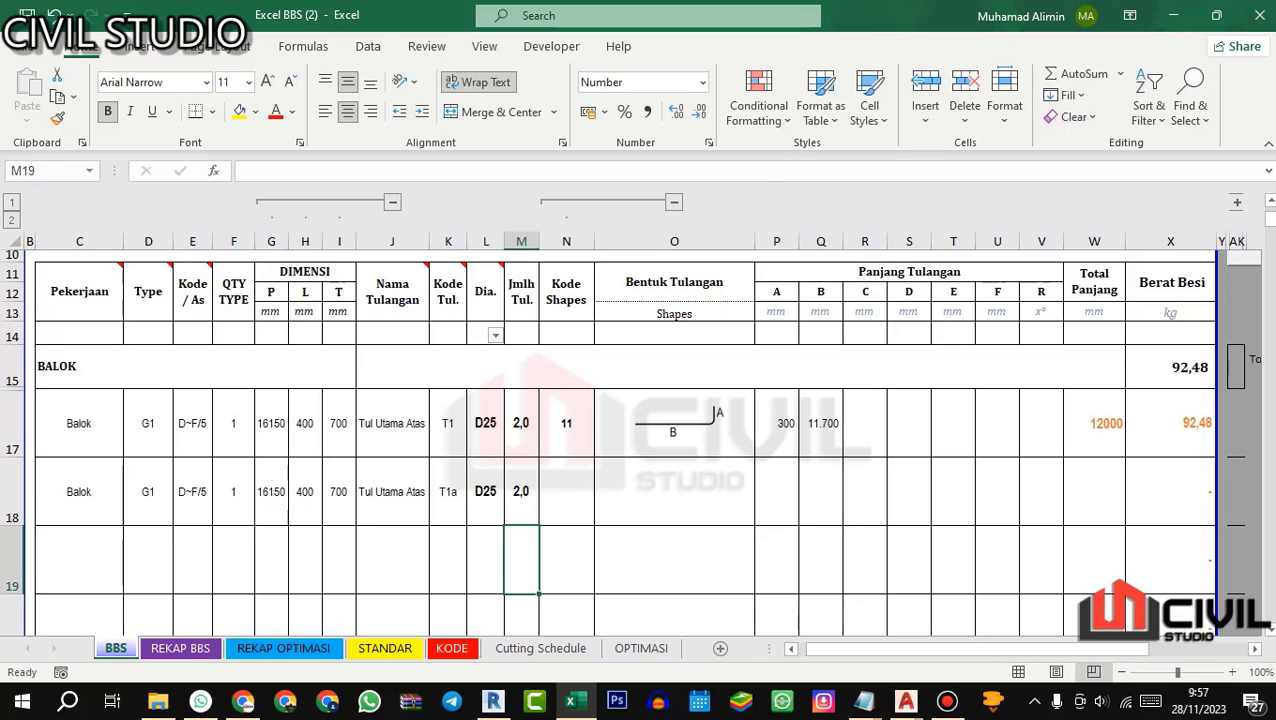
{"action": "left_click", "coordinate": [566, 490]}
{"action": "left_click", "coordinate": [594, 206]}
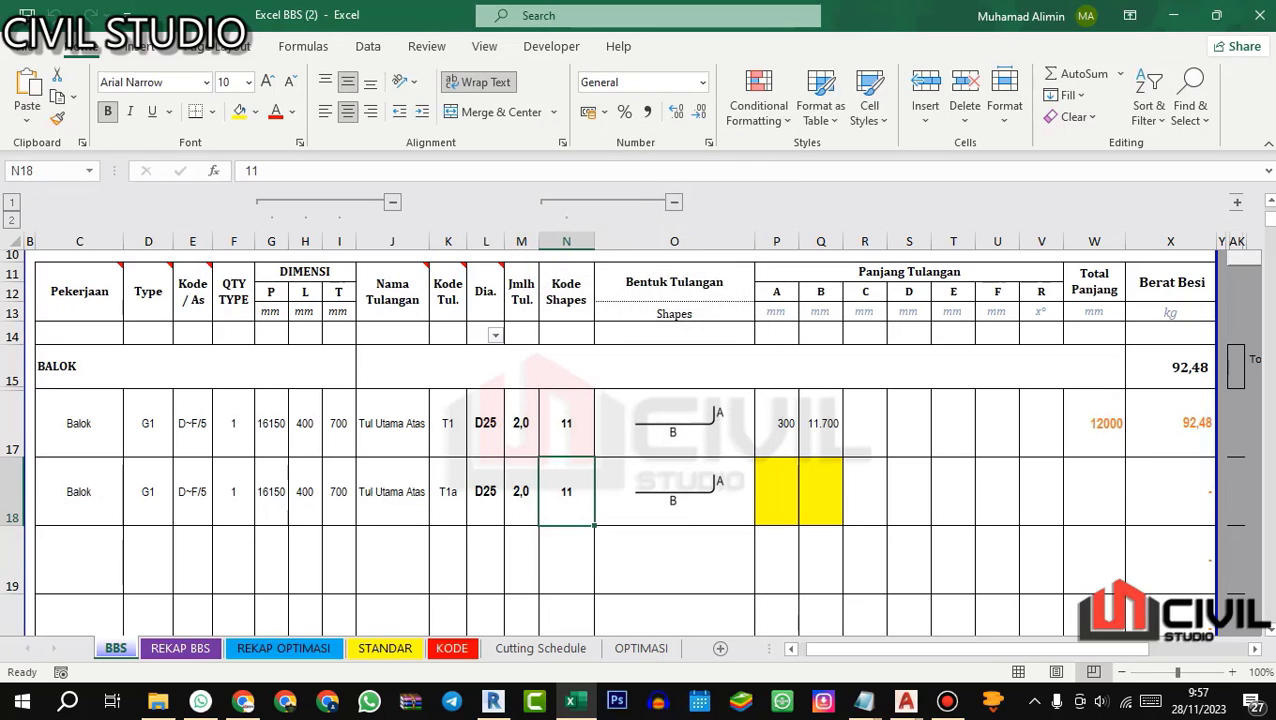
Step: Copy bar T1's length A formula to bar T1a and start a formula in T1a's length B cell
{"action": "left_click", "coordinate": [786, 484]}
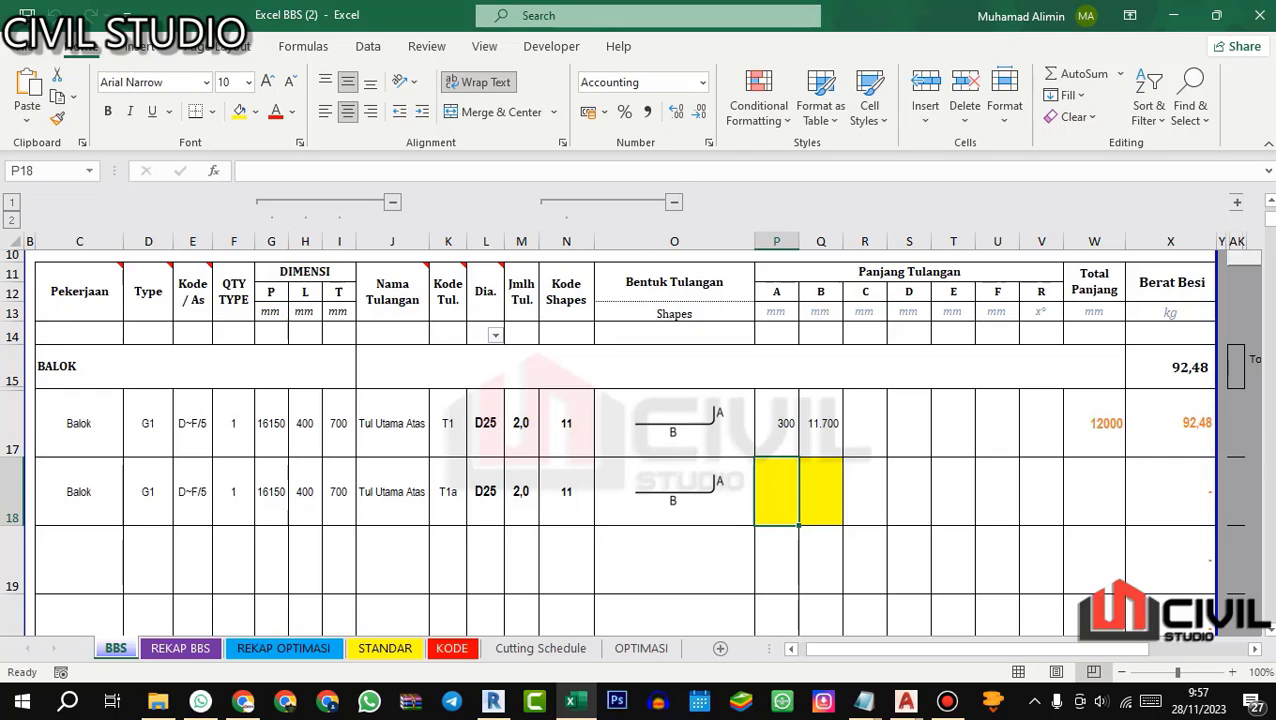
{"action": "type", "text": "="}
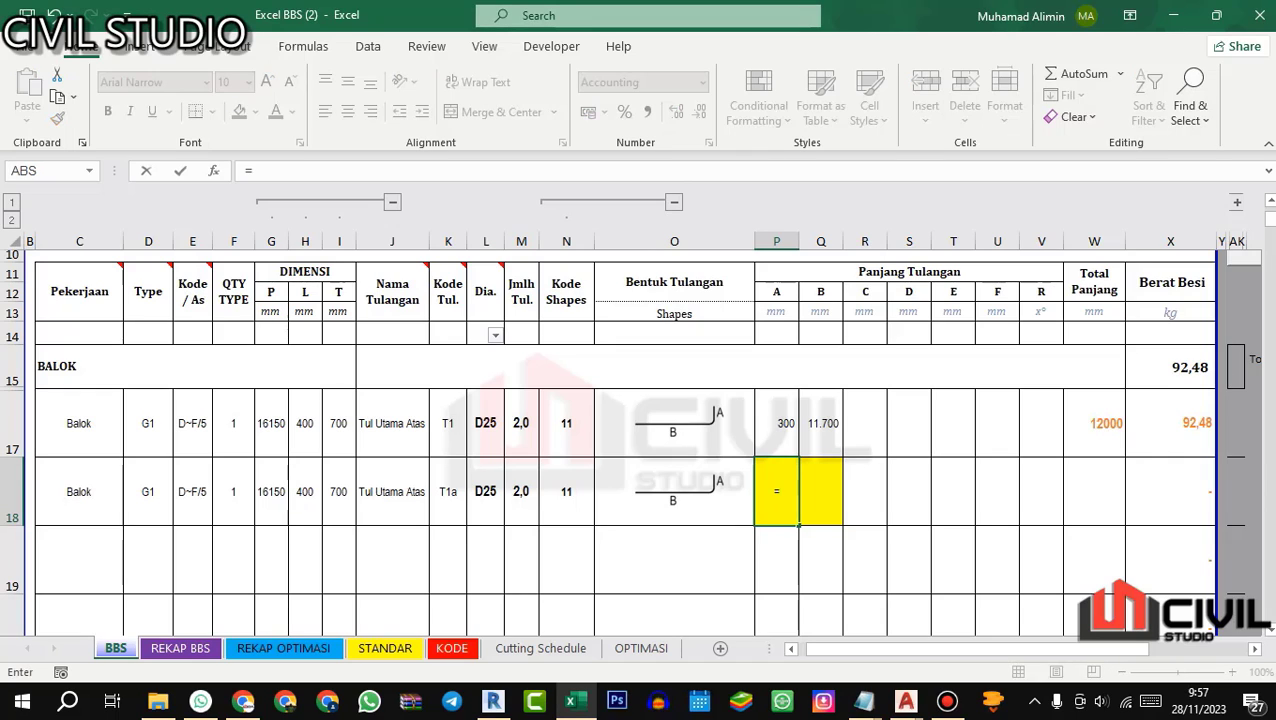
{"action": "key", "text": "Escape"}
{"action": "key", "text": "Up"}
{"action": "key", "text": "ctrl+c"}
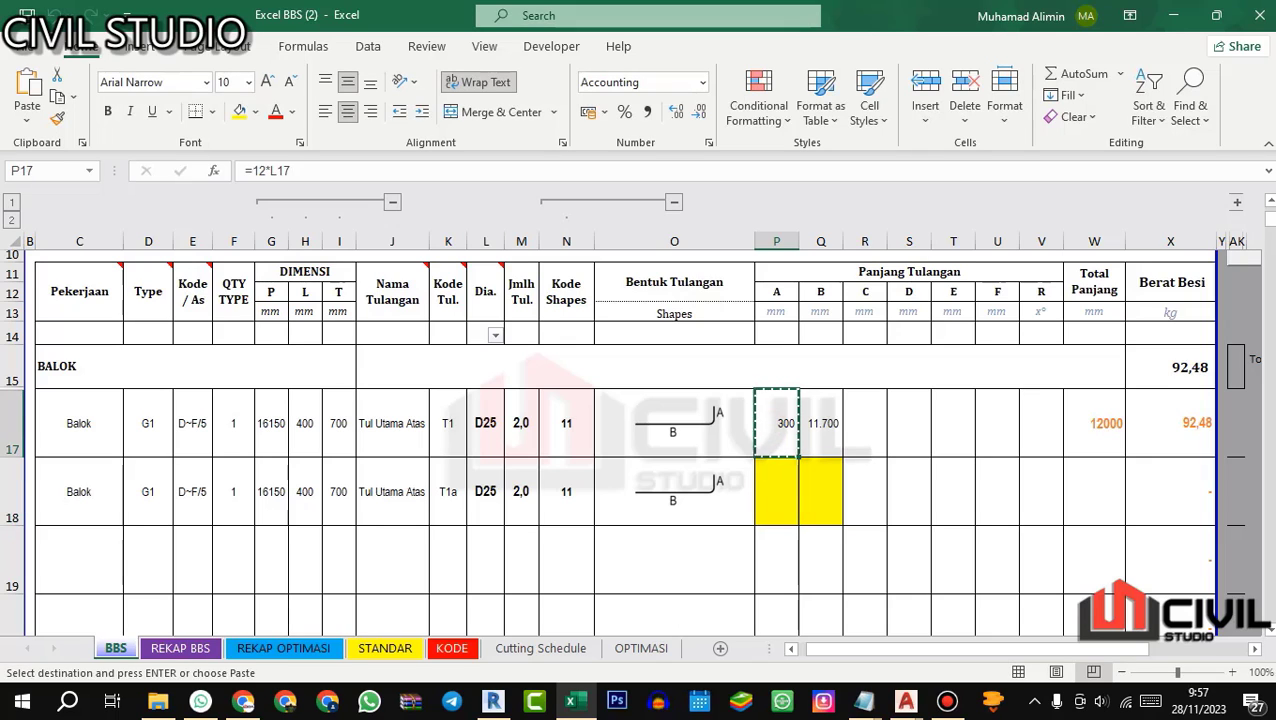
{"action": "key", "text": "Down"}
{"action": "key", "text": "ctrl+v"}
{"action": "key", "text": "Escape"}
{"action": "key", "text": "Right"}
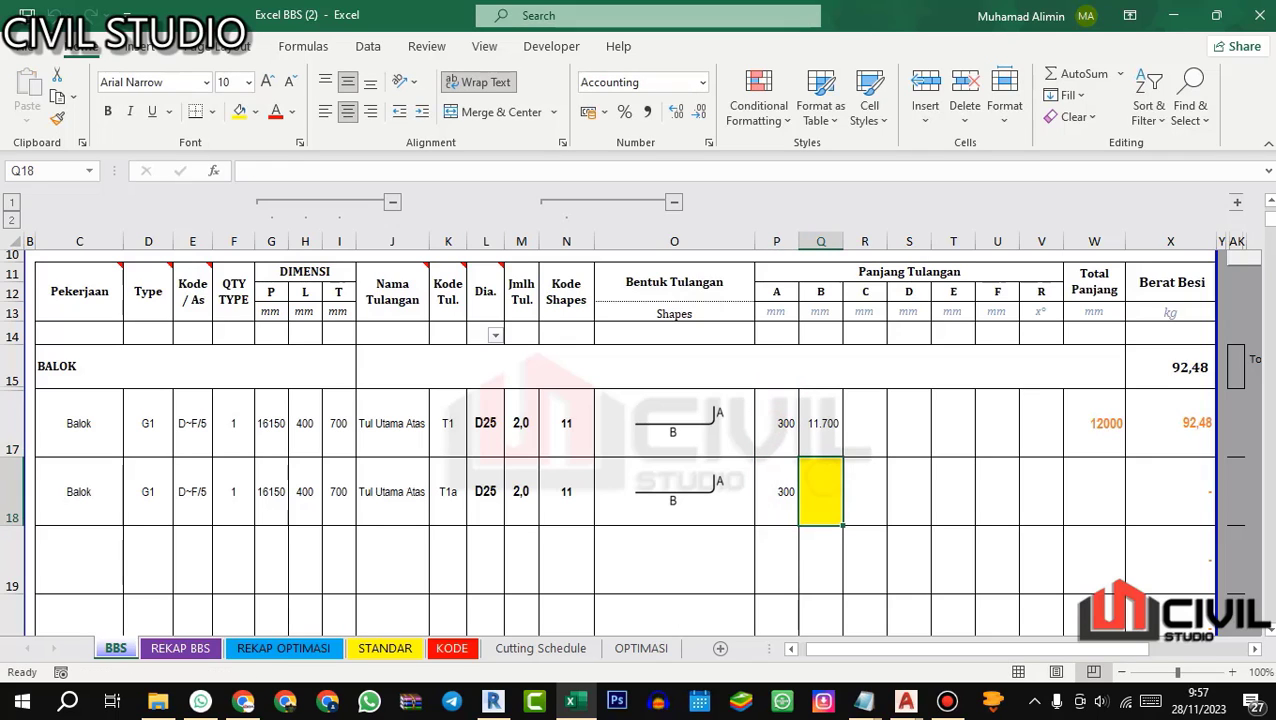
{"action": "type", "text": "="}
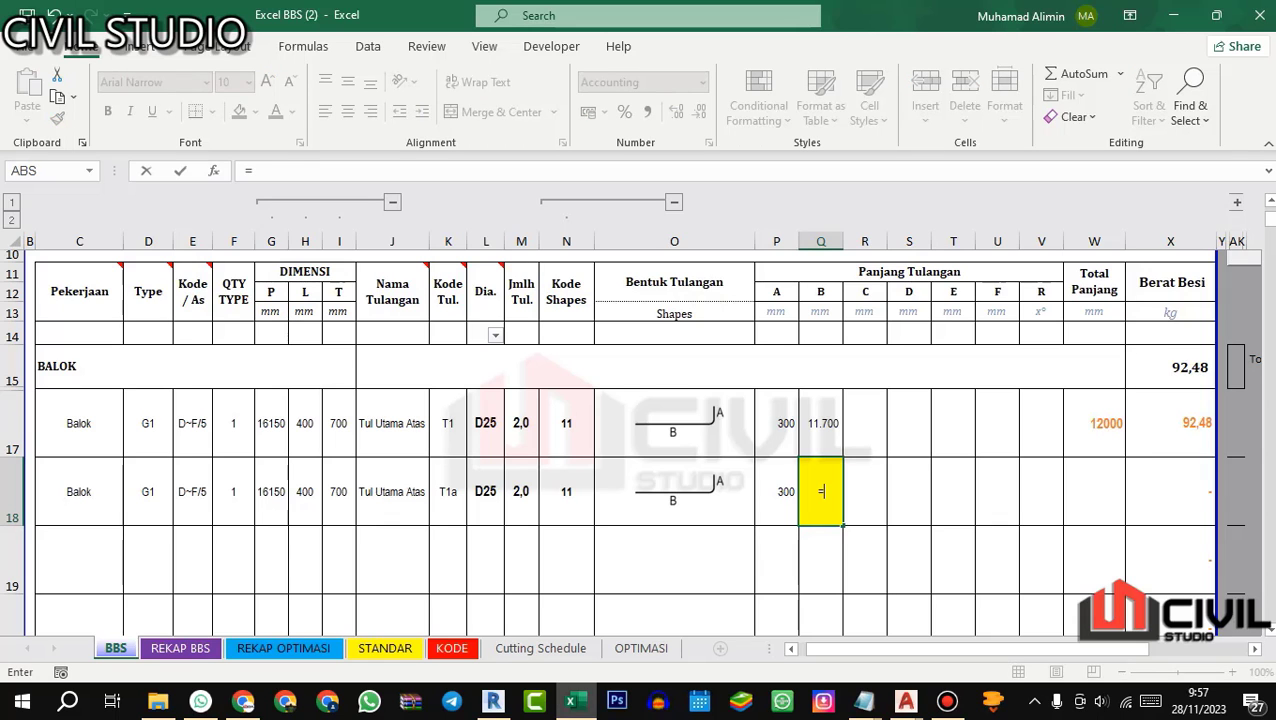
Step: Switch to Revit and examine the overlap of the red and dark red top main bars in the 3D Rebar view
{"action": "left_click", "coordinate": [493, 700]}
{"action": "scroll", "coordinate": [710, 353], "scroll_direction": "down", "scroll_amount": 3}
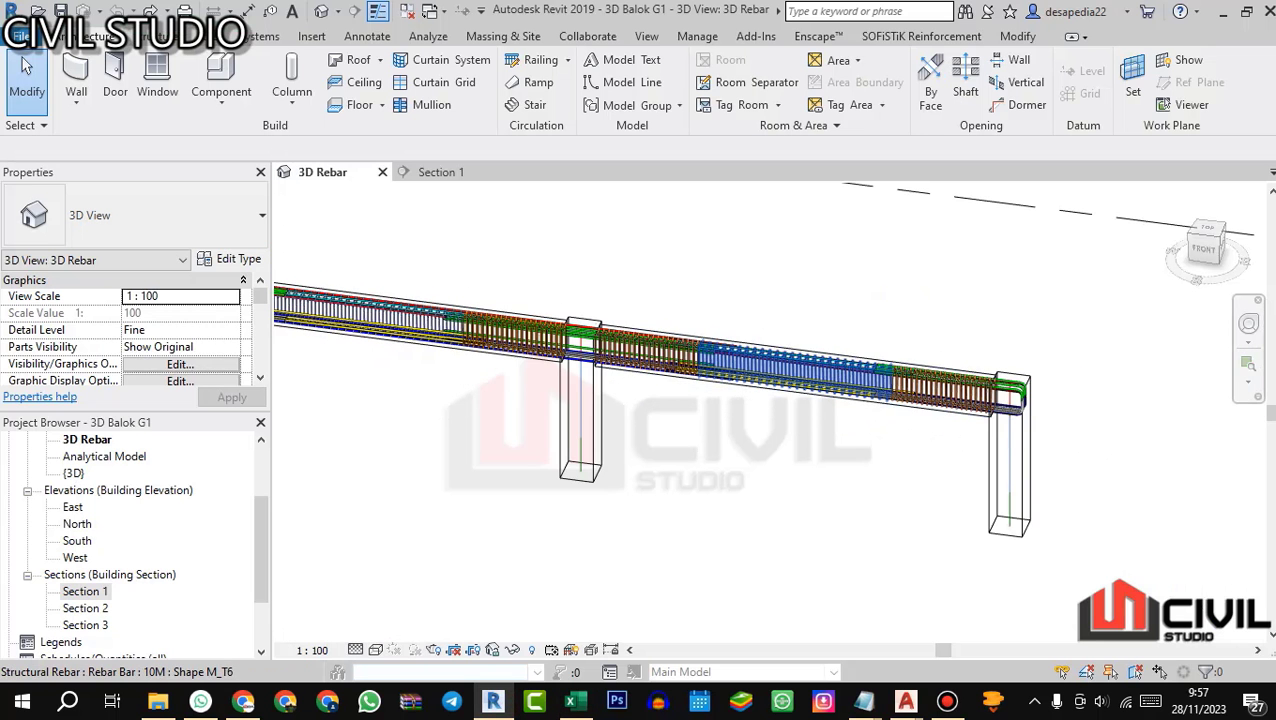
{"action": "left_click_drag", "start_coordinate": [752, 392], "coordinate": [678, 380]}
{"action": "scroll", "coordinate": [680, 415], "scroll_direction": "up", "scroll_amount": 3}
{"action": "scroll", "coordinate": [678, 380], "scroll_direction": "down", "scroll_amount": 2}
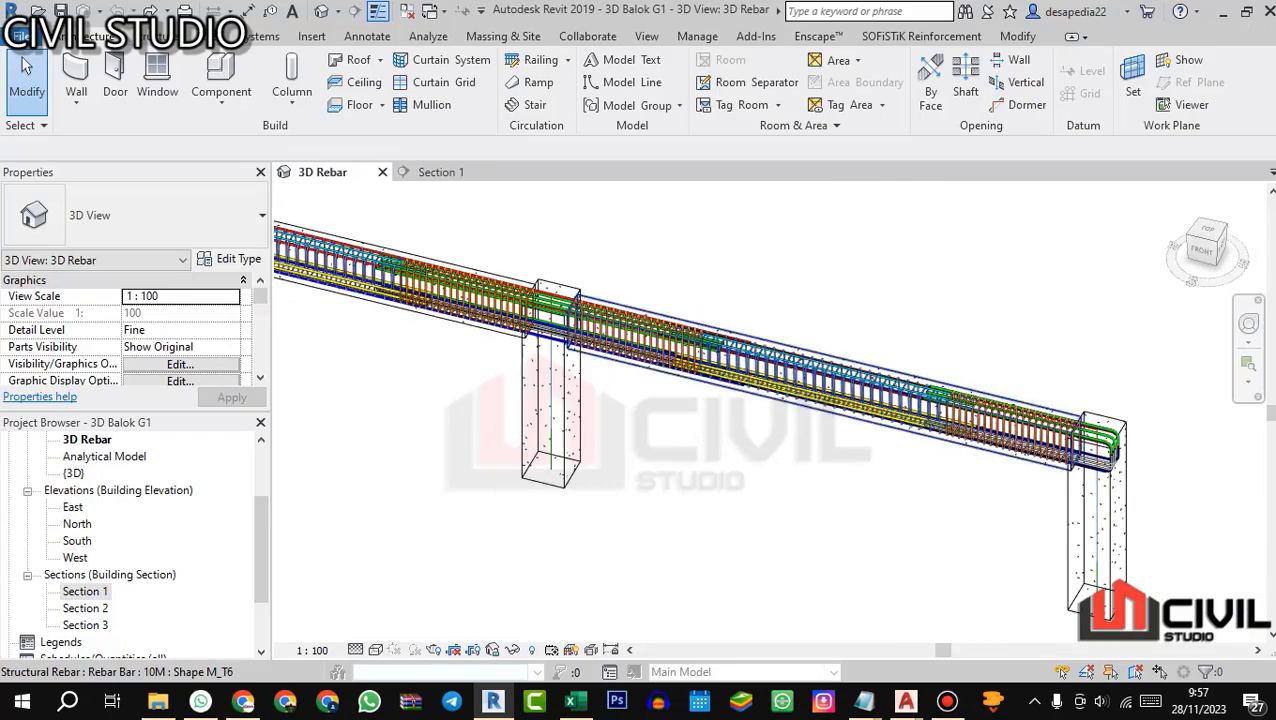
{"action": "scroll", "coordinate": [768, 340], "scroll_direction": "up", "scroll_amount": 3}
{"action": "scroll", "coordinate": [768, 400], "scroll_direction": "up", "scroll_amount": 2}
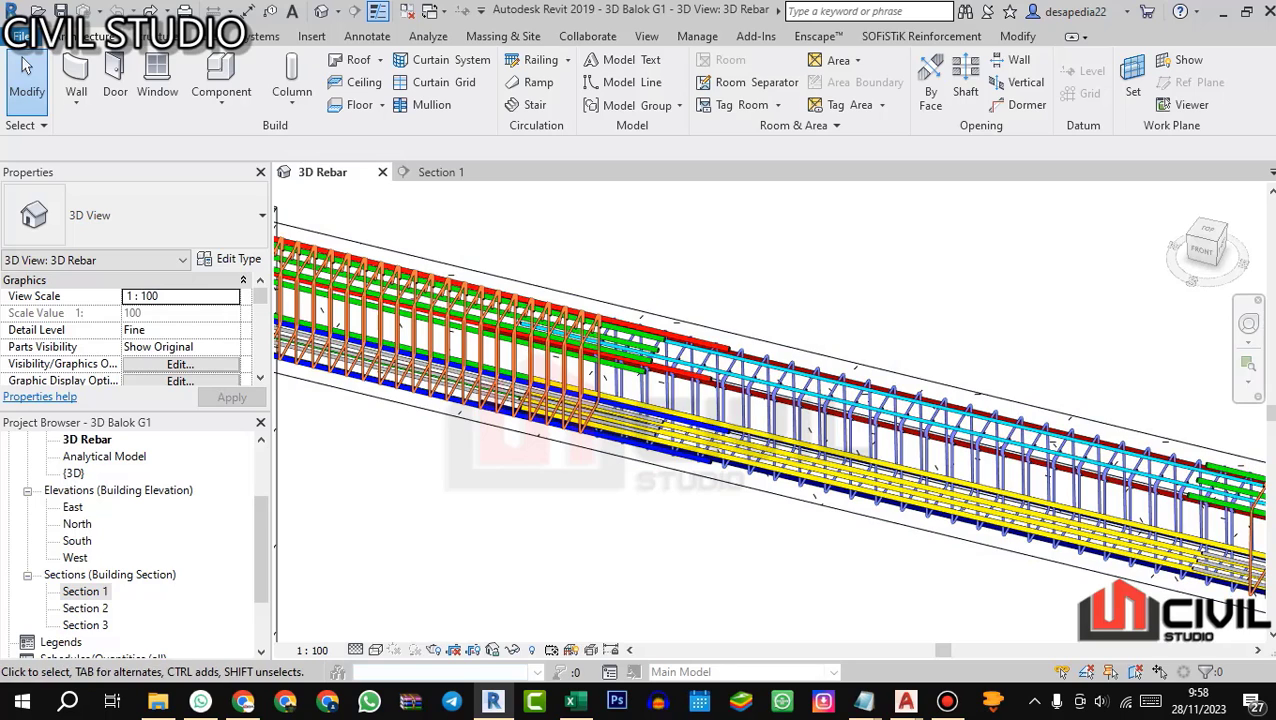
{"action": "key", "text": "alt+Tab"}
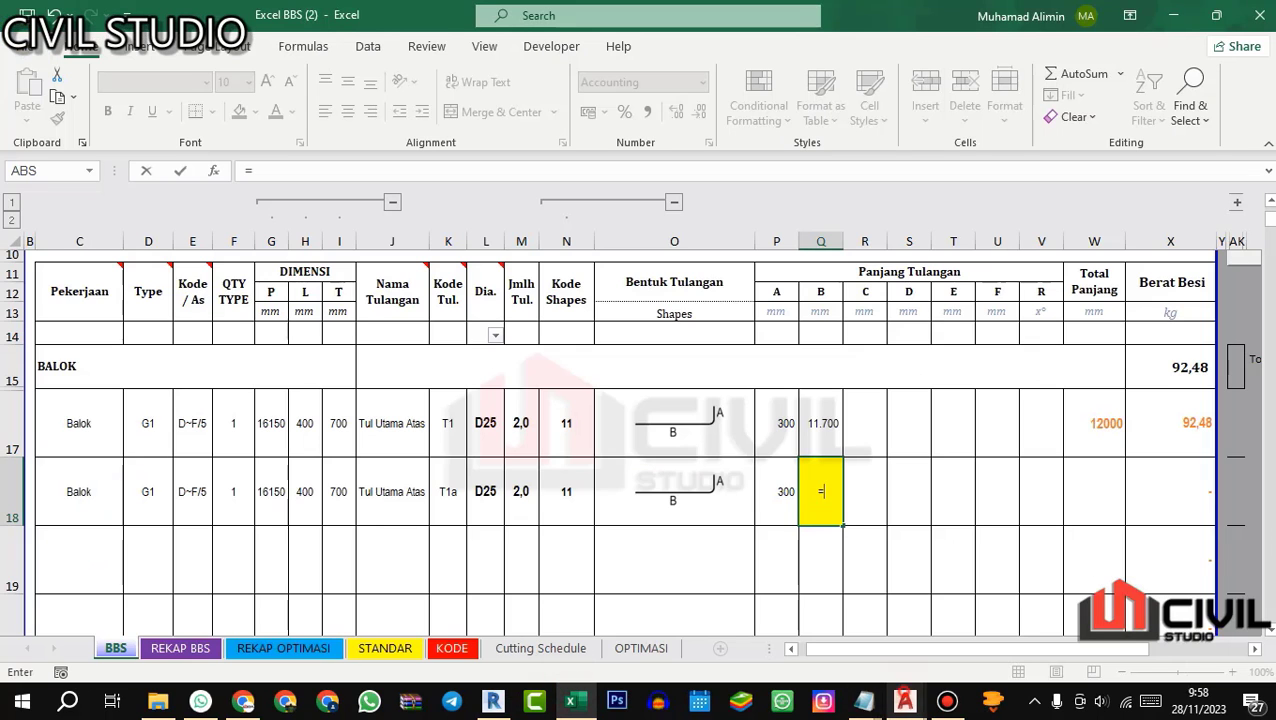
Step: Switch to AutoCAD and examine beam G1's span dimensions and top bar lines between the K1 columns in 02.STR DENAH ATAS
{"action": "mouse_move", "coordinate": [905, 700]}
{"action": "left_click", "coordinate": [883, 603]}
{"action": "scroll", "coordinate": [689, 340], "scroll_direction": "up", "scroll_amount": 6}
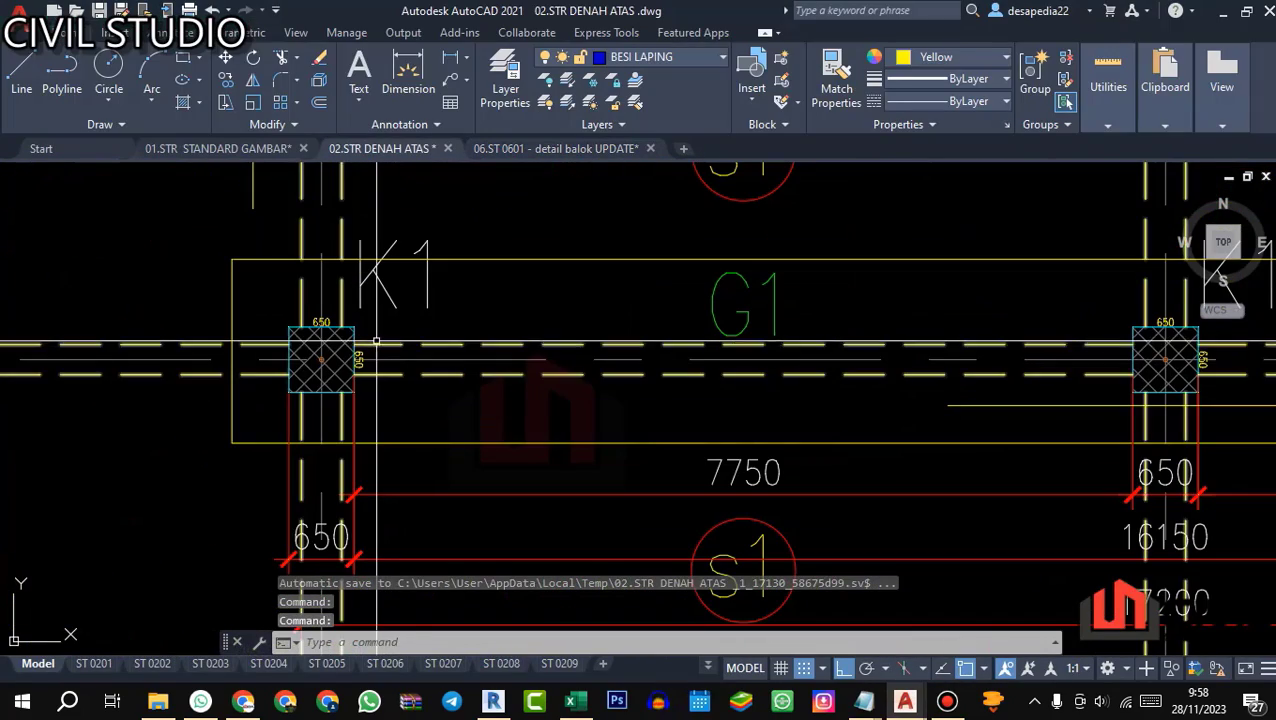
{"action": "scroll", "coordinate": [399, 359], "scroll_direction": "down", "scroll_amount": 3}
{"action": "scroll", "coordinate": [399, 359], "scroll_direction": "down", "scroll_amount": 5}
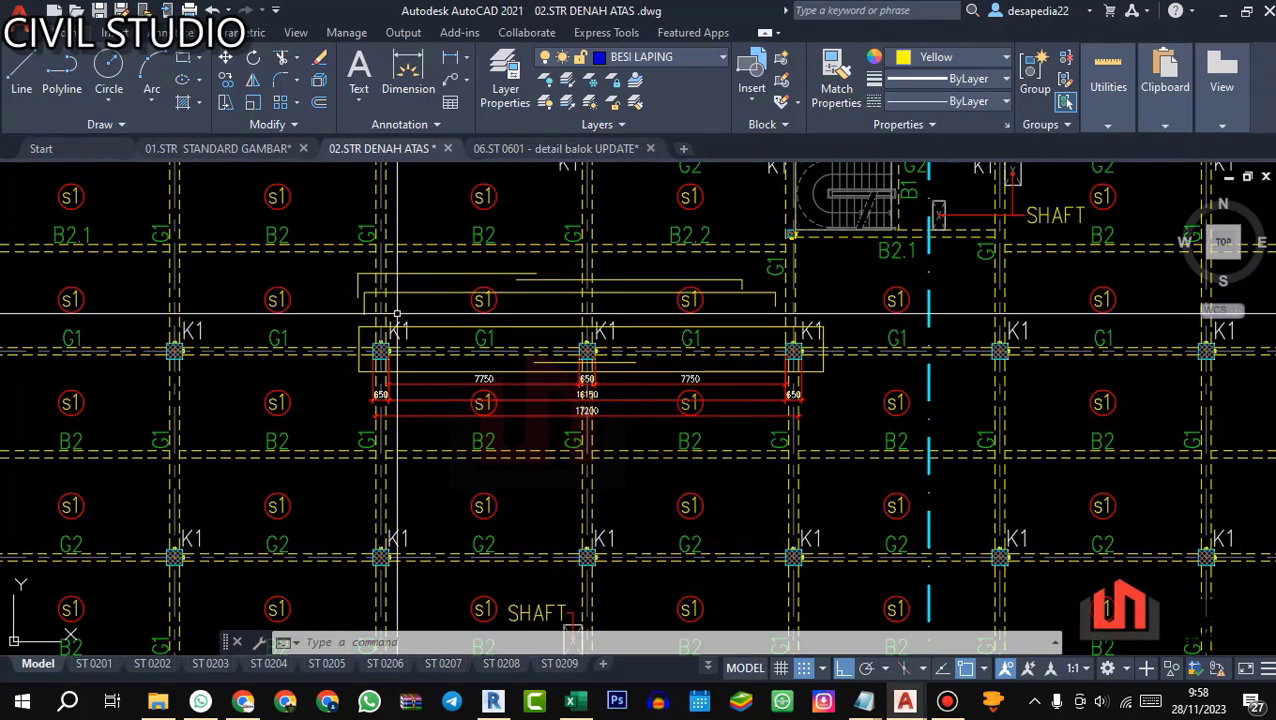
{"action": "scroll", "coordinate": [800, 342], "scroll_direction": "up", "scroll_amount": 3}
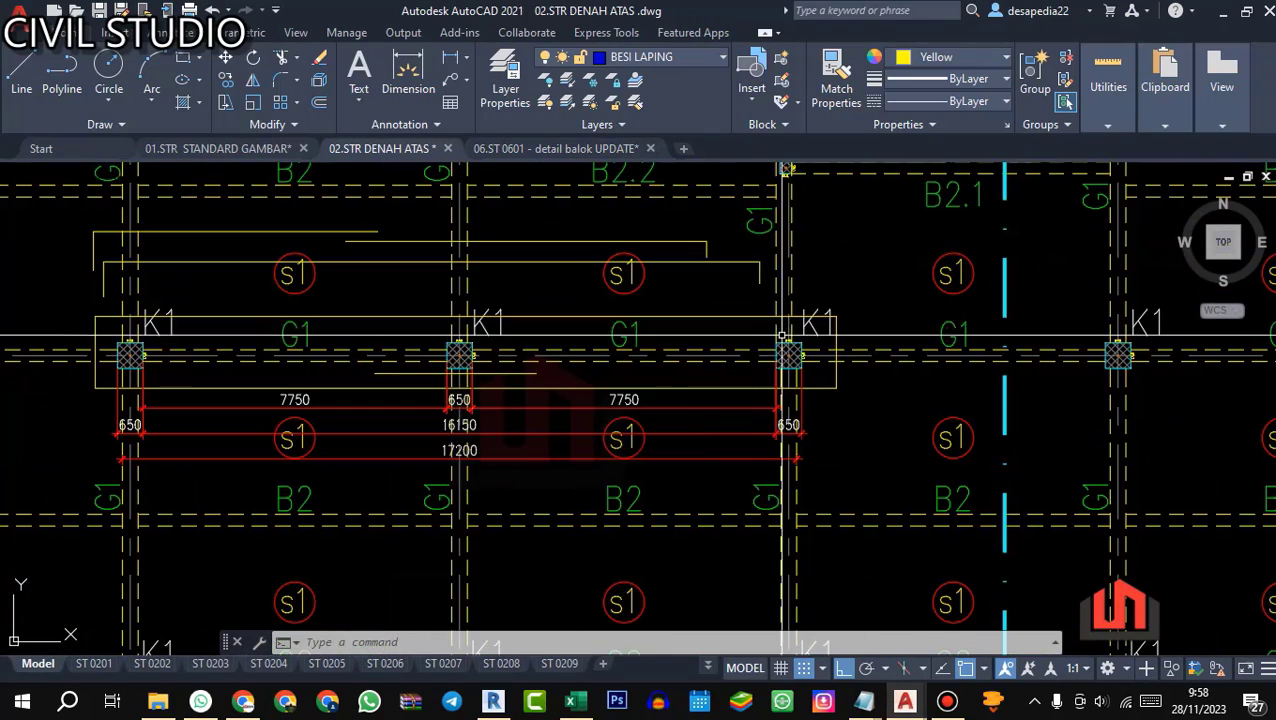
{"action": "scroll", "coordinate": [490, 440], "scroll_direction": "up", "scroll_amount": 2}
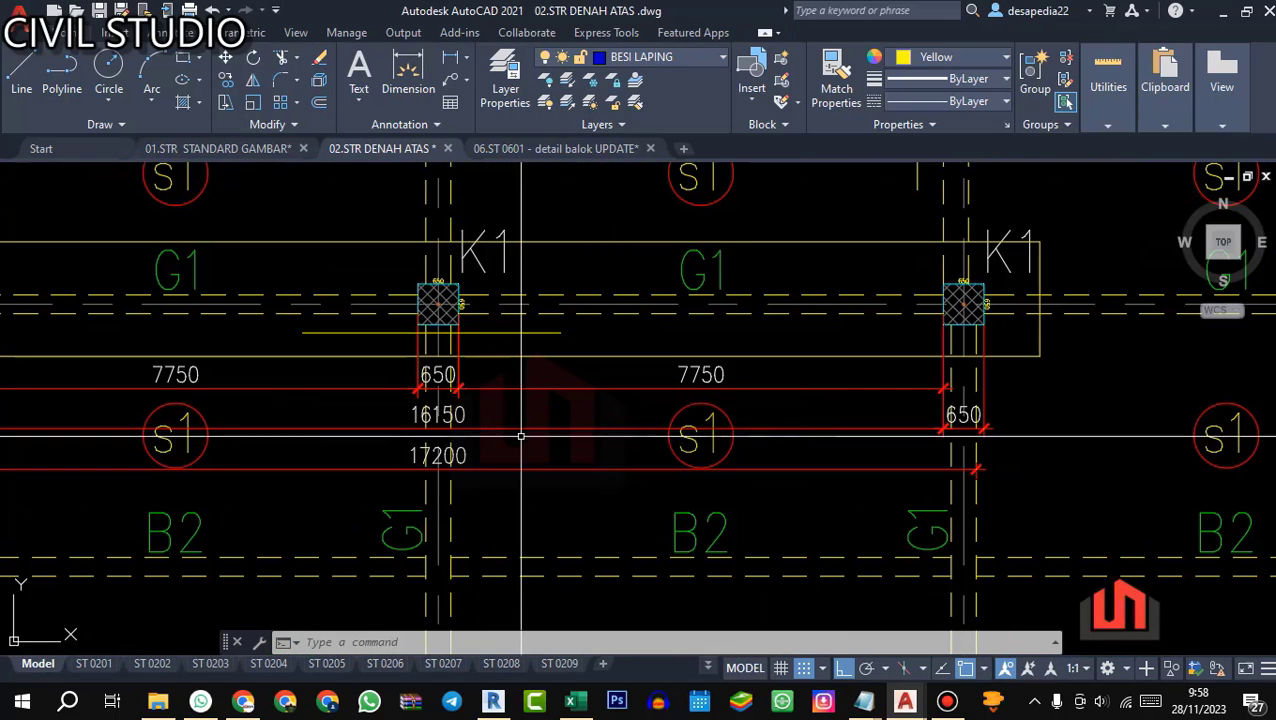
{"action": "scroll", "coordinate": [566, 416], "scroll_direction": "down", "scroll_amount": 2}
Step: Switch back to Excel and complete bar T1a's length B formula as =G18-Q17
{"action": "key", "text": "alt+Tab"}
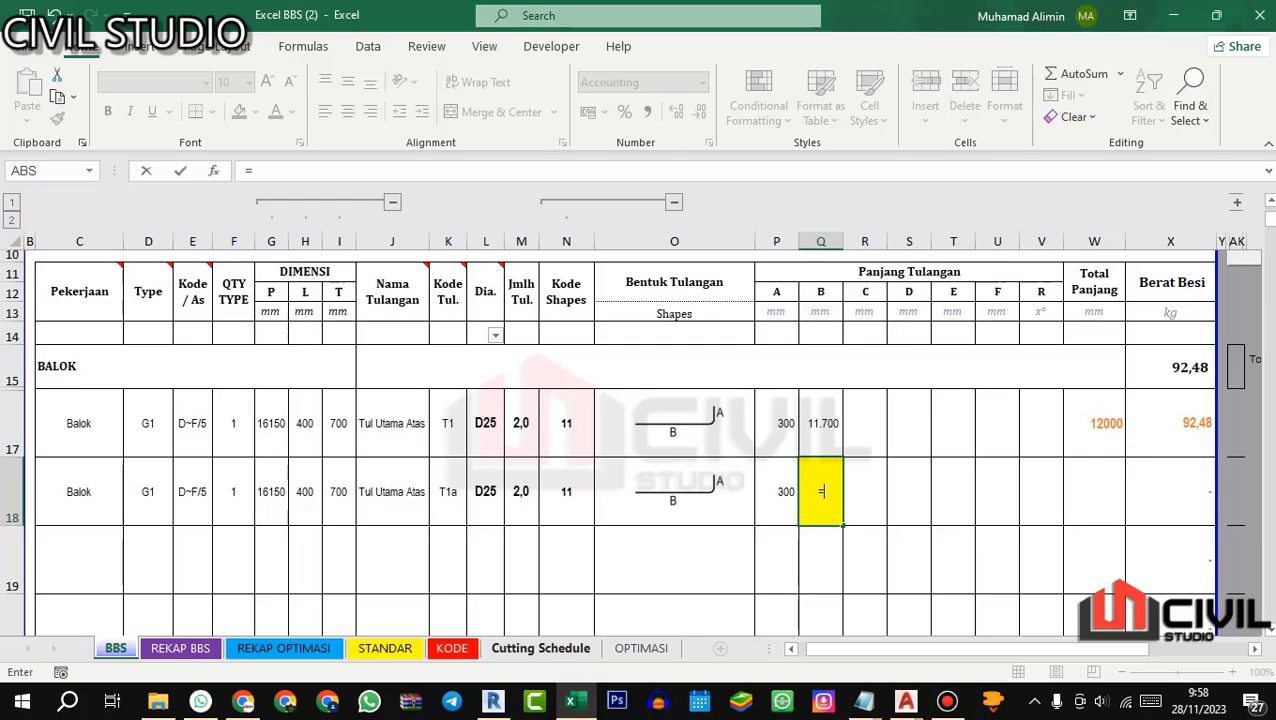
{"action": "left_click", "coordinate": [282, 504]}
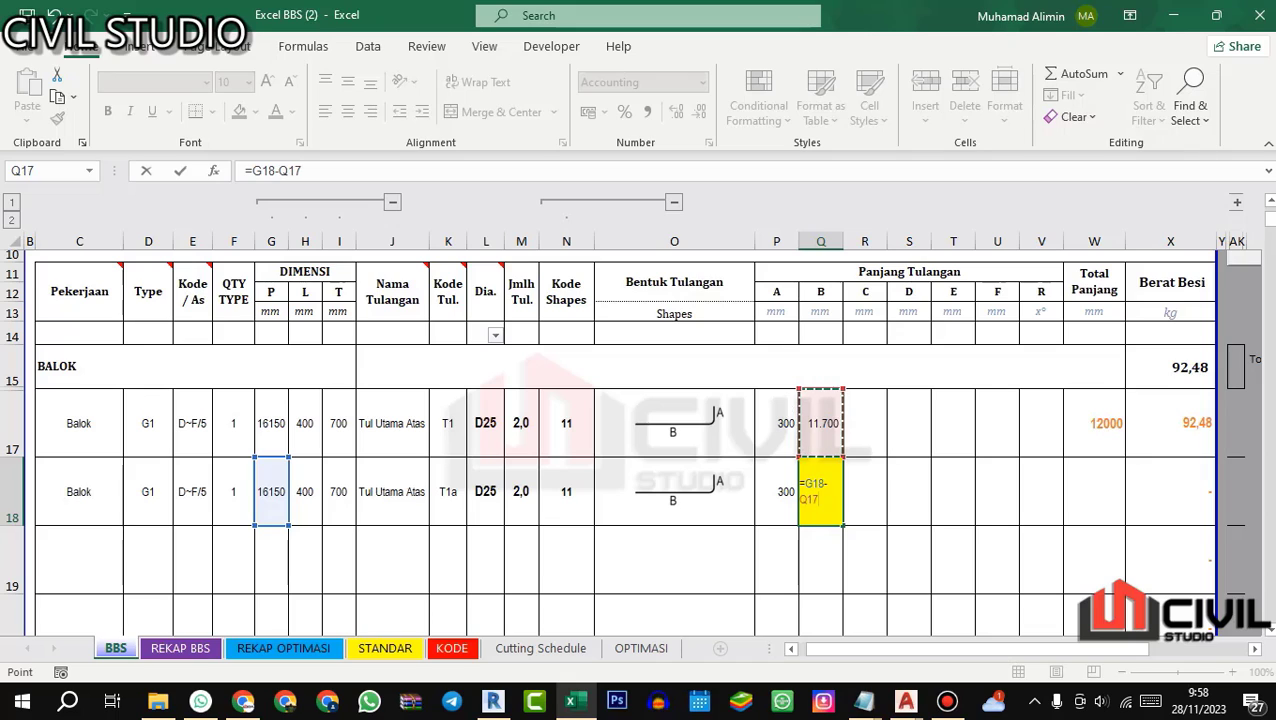
{"action": "key", "text": "Return"}
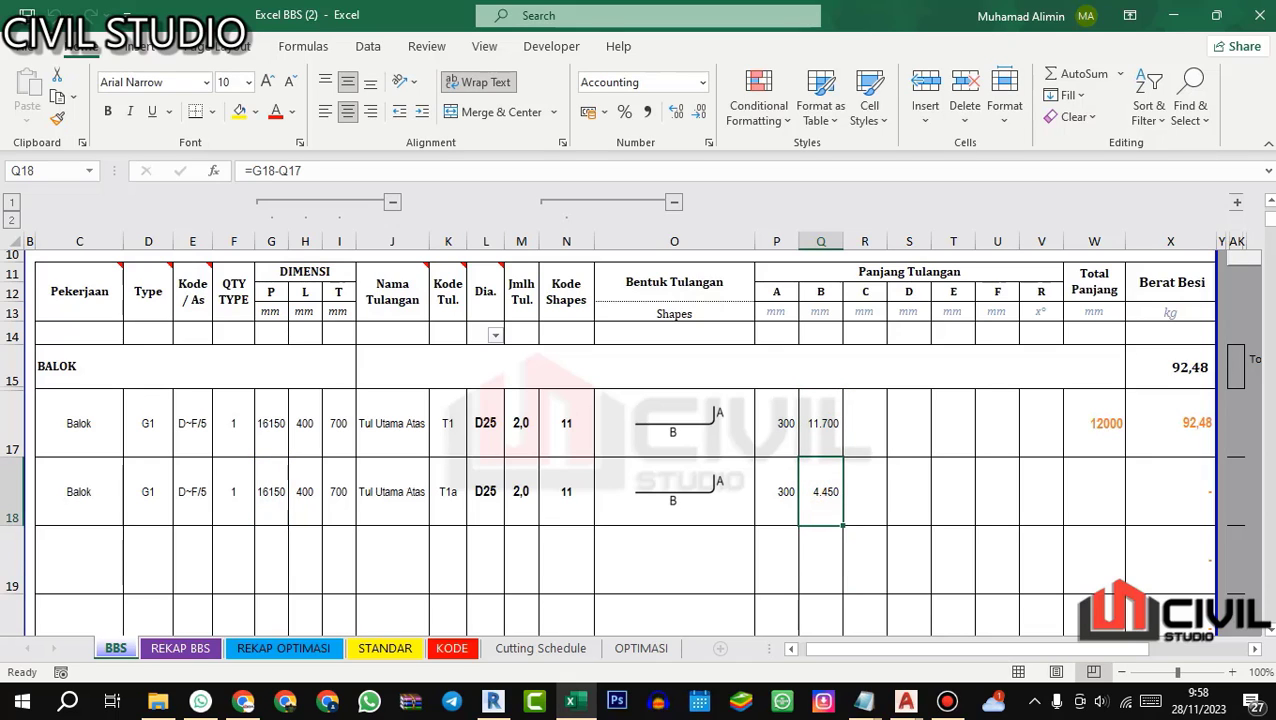
Step: Open bar T1a's length B formula for editing and check the K1 end columns of beam G1 in the AutoCAD plan
{"action": "left_click", "coordinate": [323, 170]}
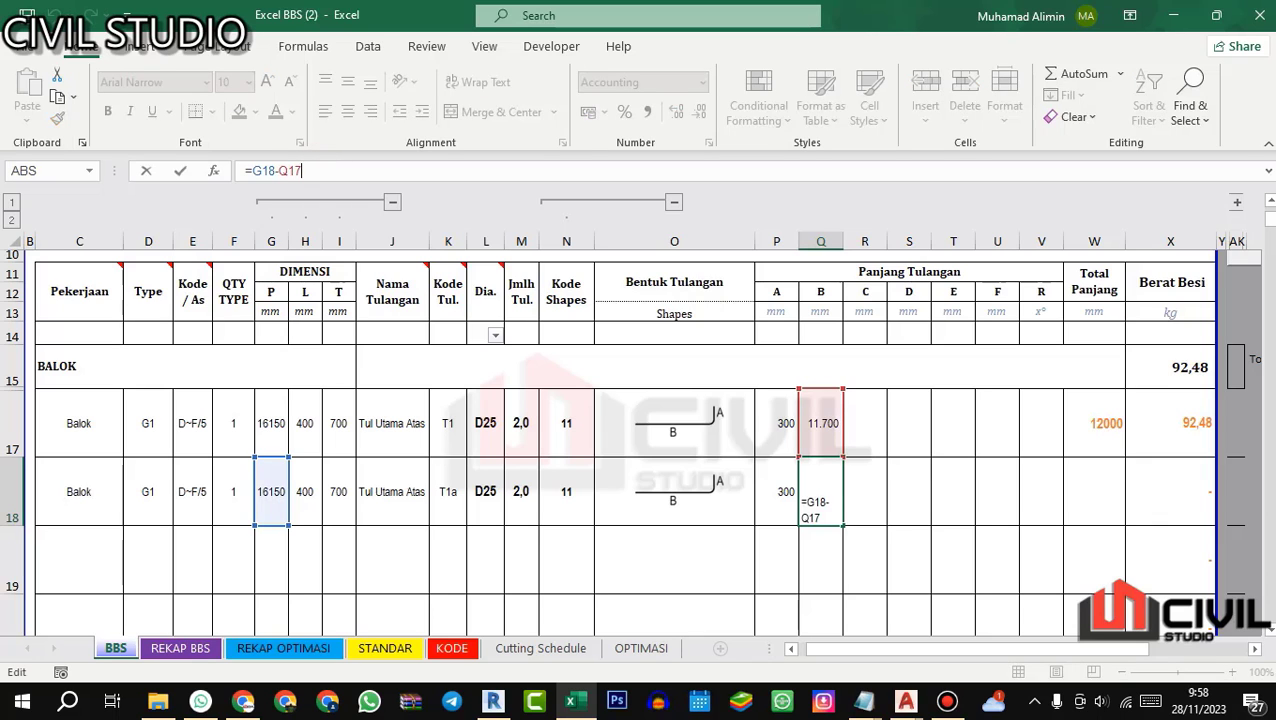
{"action": "key", "text": "alt+Tab"}
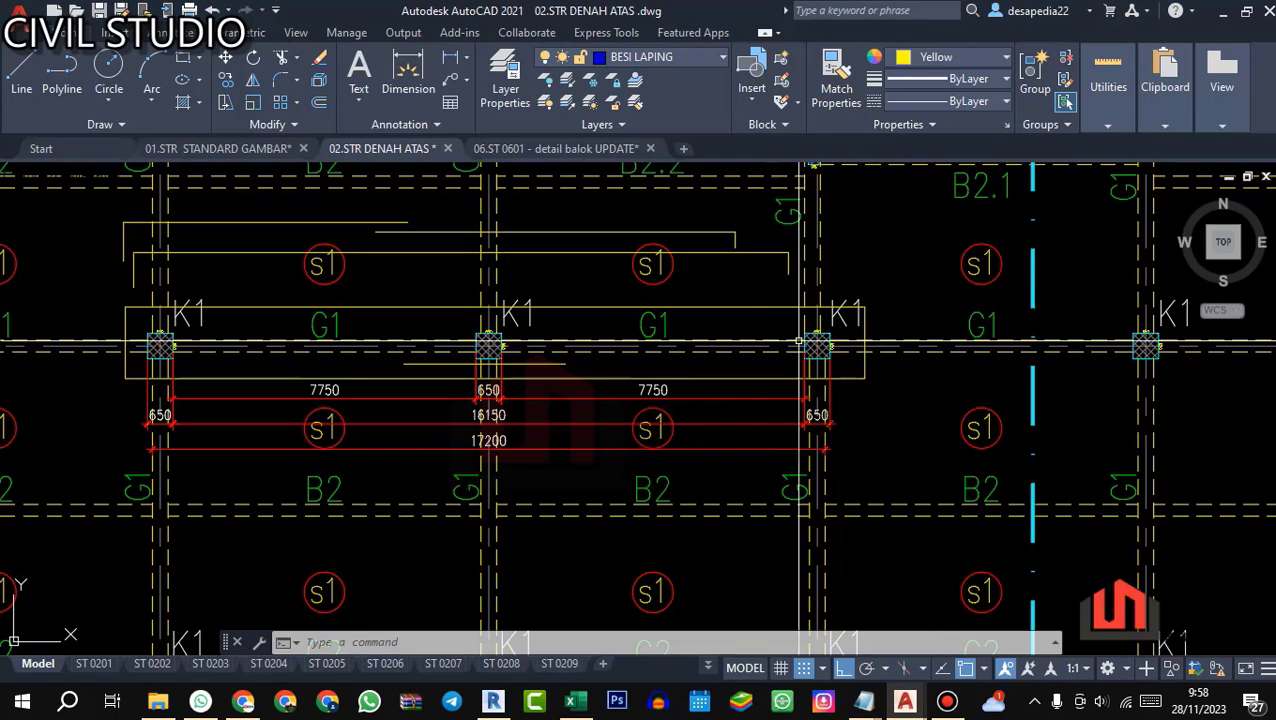
{"action": "scroll", "coordinate": [212, 381], "scroll_direction": "up", "scroll_amount": 5}
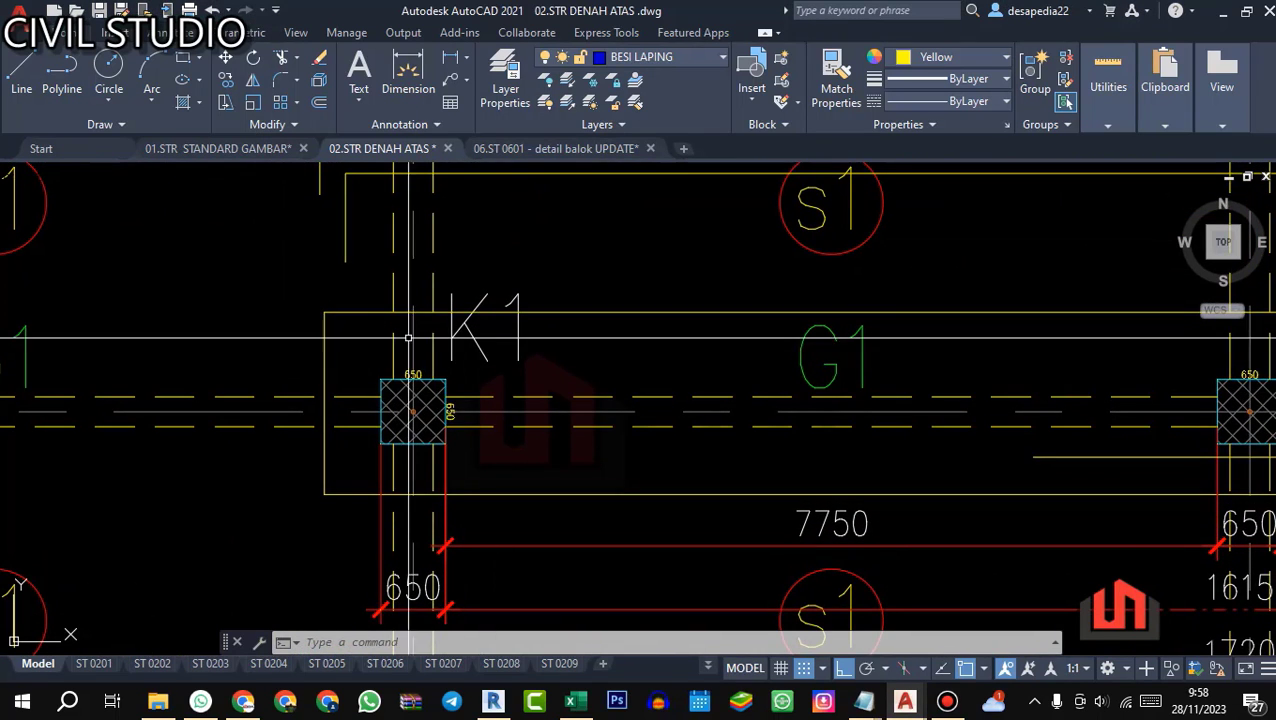
{"action": "scroll", "coordinate": [470, 377], "scroll_direction": "down", "scroll_amount": 5}
{"action": "scroll", "coordinate": [727, 371], "scroll_direction": "up", "scroll_amount": 5}
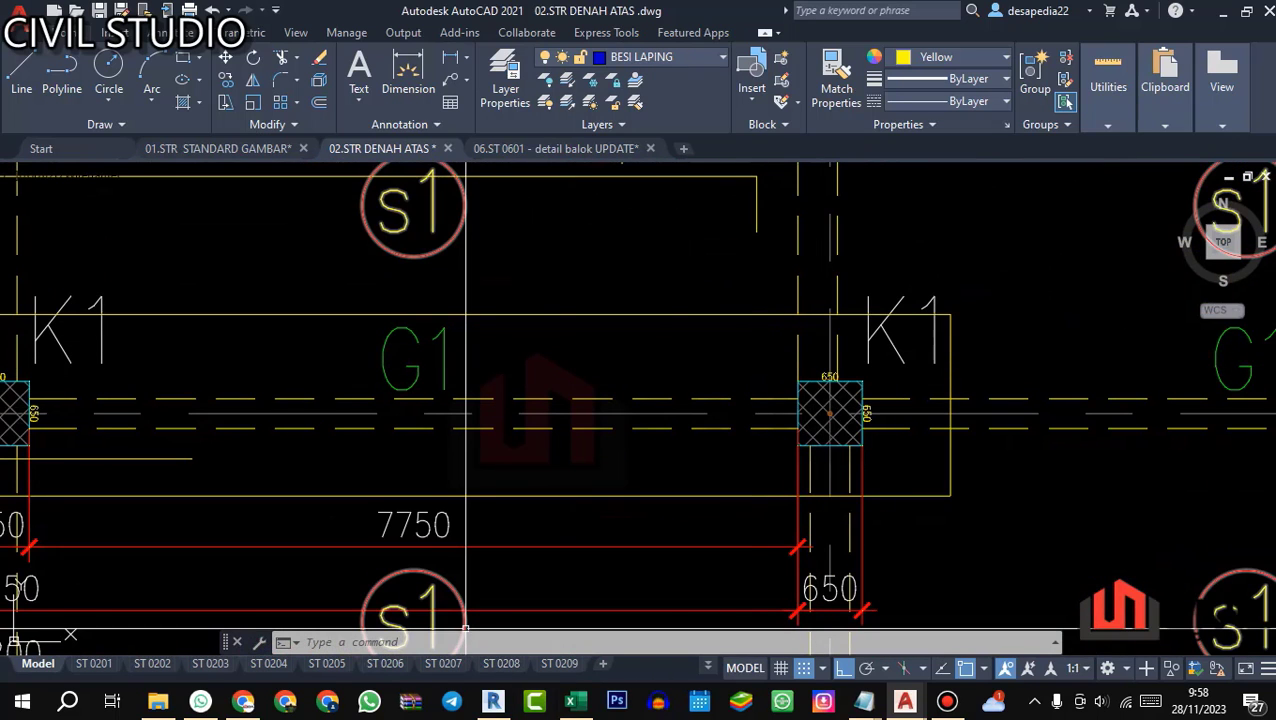
Step: Open the 01.STR STANDARD GAMBAR drawing and examine hooked-bar development length detail 2.4.b with its Ldh table
{"action": "left_click", "coordinate": [218, 148]}
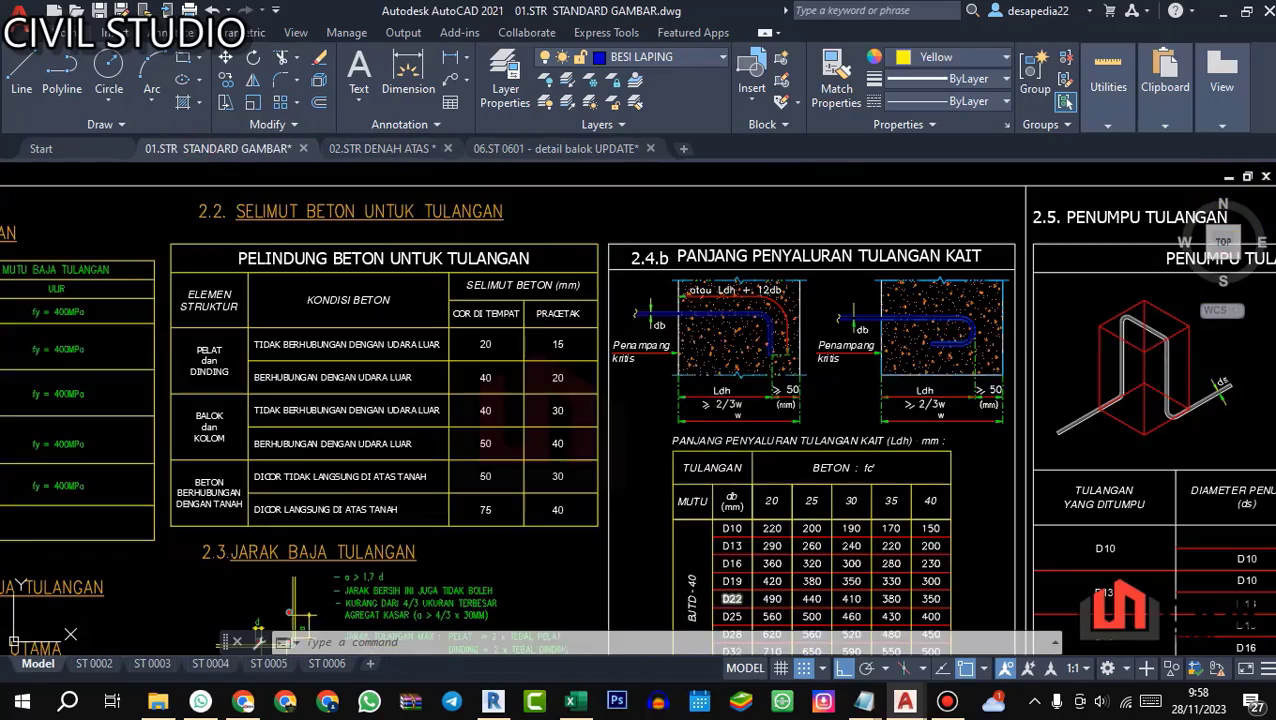
{"action": "scroll", "coordinate": [768, 353], "scroll_direction": "down", "scroll_amount": 6}
{"action": "scroll", "coordinate": [815, 350], "scroll_direction": "up", "scroll_amount": 6}
{"action": "scroll", "coordinate": [503, 312], "scroll_direction": "up", "scroll_amount": 2}
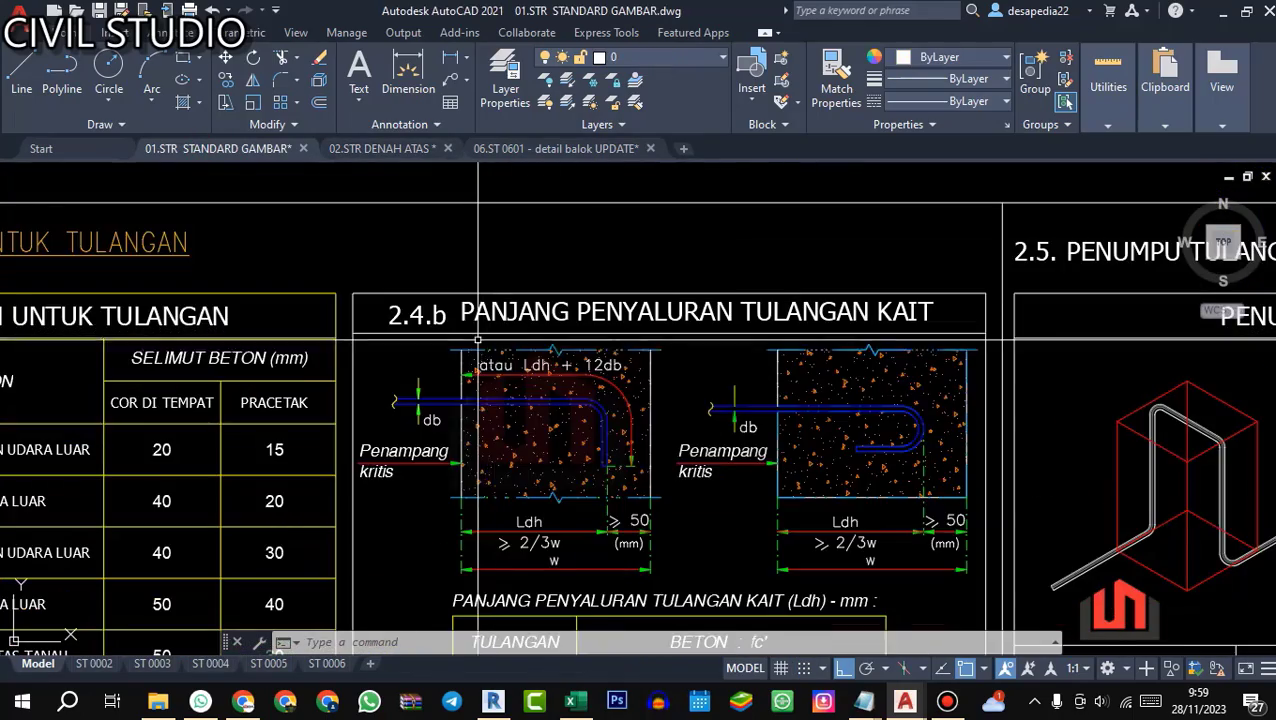
{"action": "left_click_drag", "start_coordinate": [515, 363], "coordinate": [604, 321]}
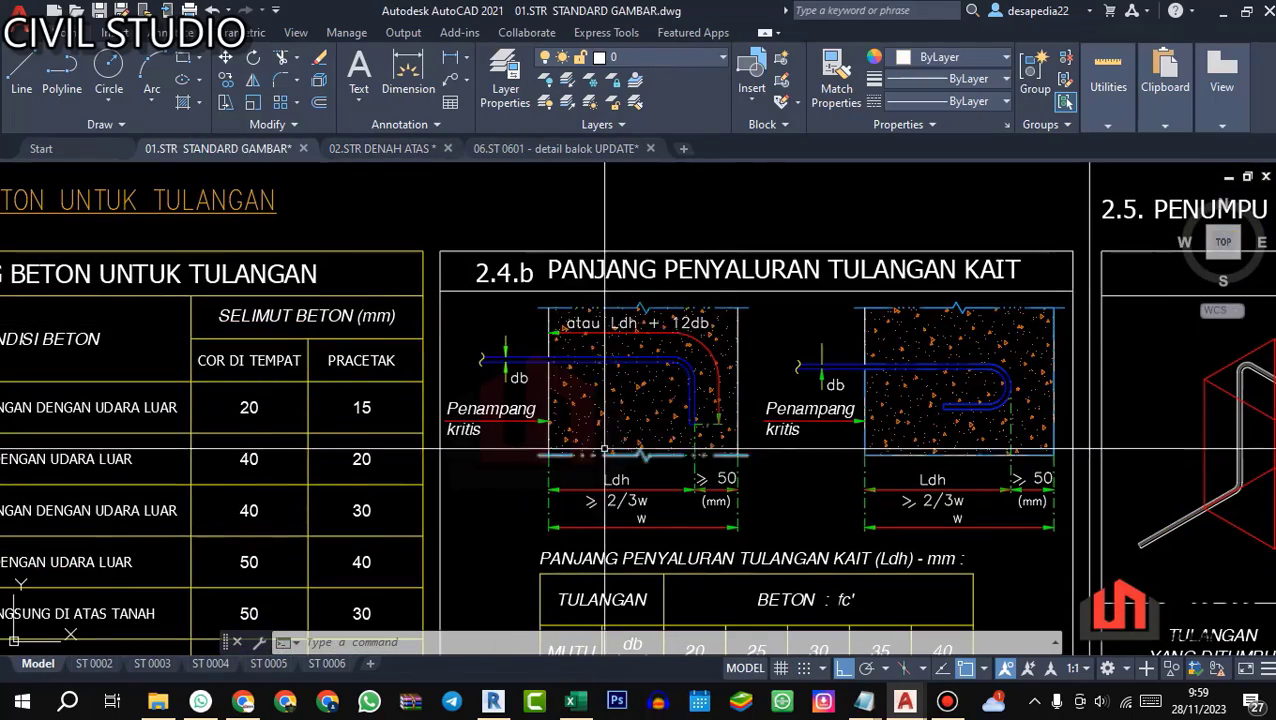
{"action": "scroll", "coordinate": [665, 393], "scroll_direction": "down", "scroll_amount": 5}
{"action": "scroll", "coordinate": [690, 318], "scroll_direction": "up", "scroll_amount": 4}
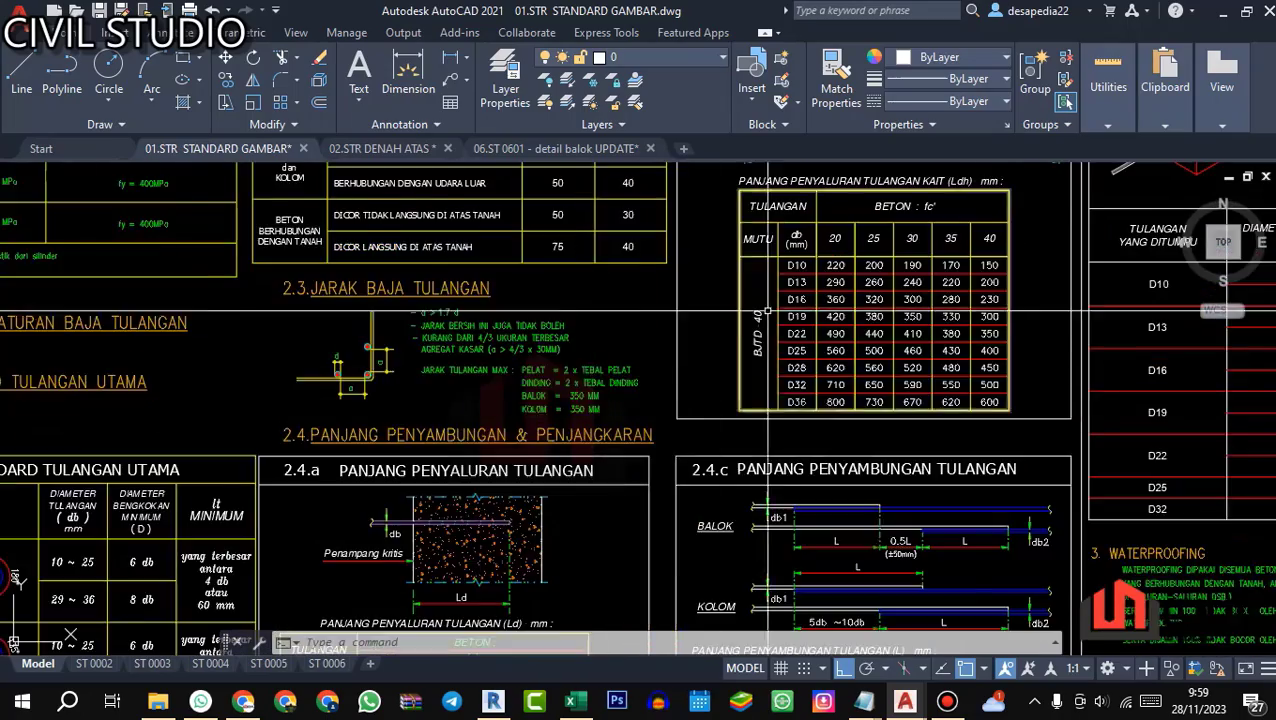
{"action": "scroll", "coordinate": [687, 322], "scroll_direction": "down", "scroll_amount": 1}
{"action": "scroll", "coordinate": [687, 322], "scroll_direction": "up", "scroll_amount": 6}
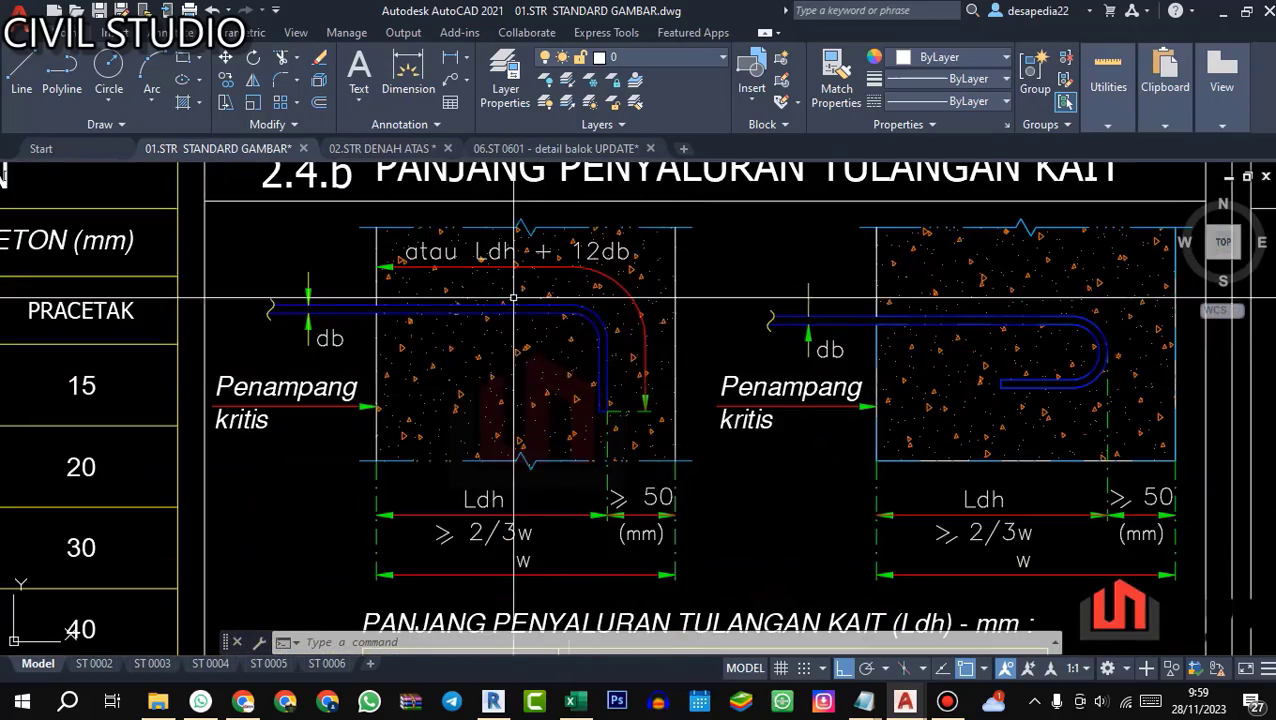
{"action": "scroll", "coordinate": [557, 421], "scroll_direction": "down", "scroll_amount": 2}
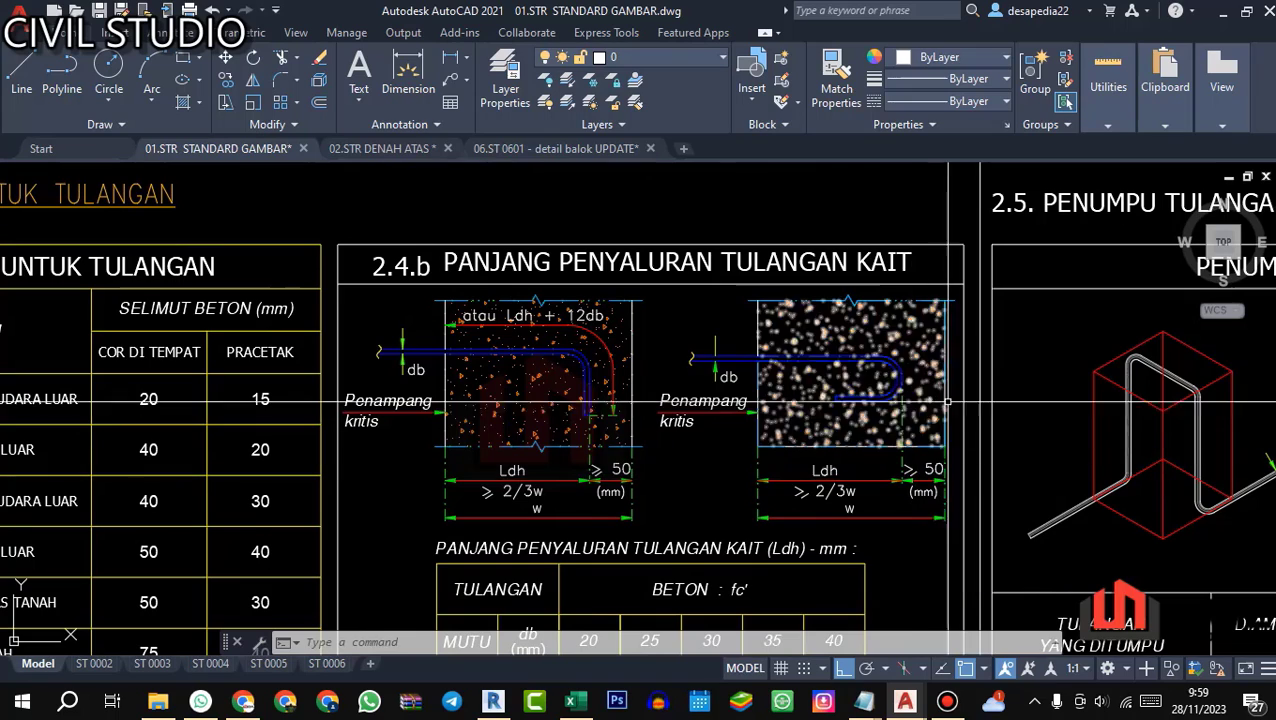
{"action": "scroll", "coordinate": [451, 355], "scroll_direction": "up", "scroll_amount": 2}
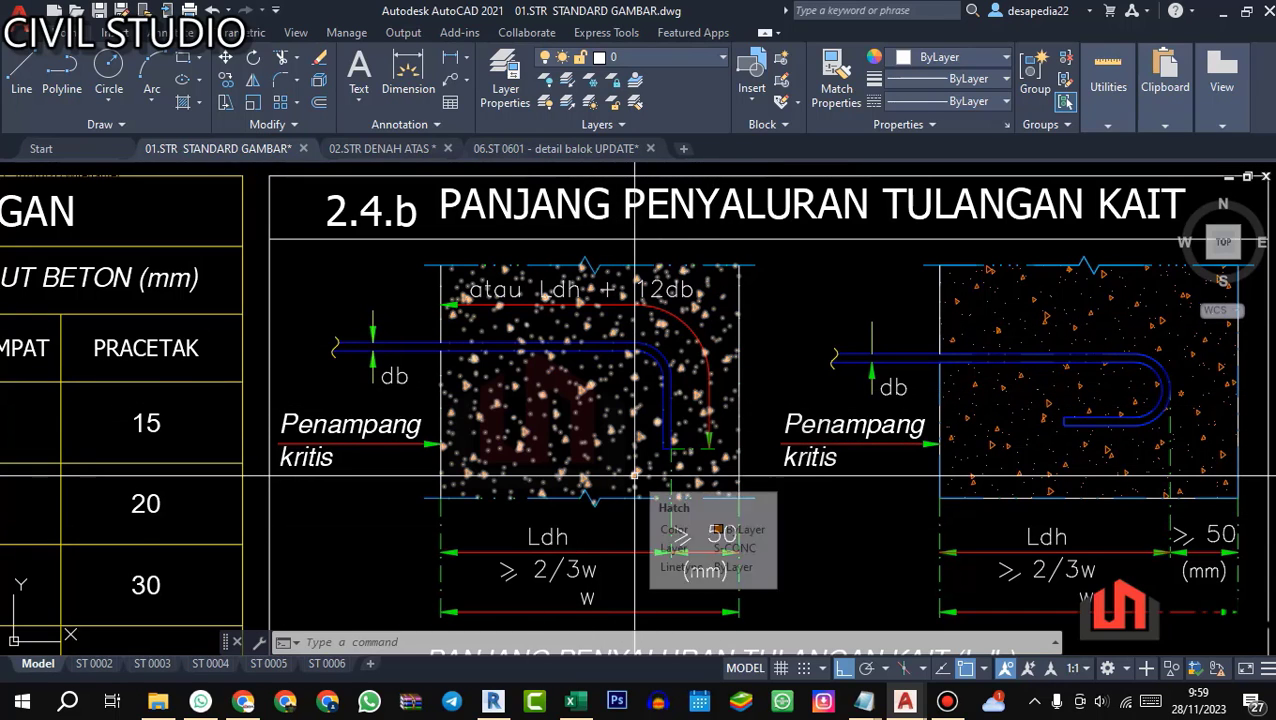
Step: Examine the 90-degree hook in detail 2.4.b for its Ldh + 12db length, 2/3w embedment and end clearance
{"action": "left_click_drag", "start_coordinate": [635, 475], "coordinate": [718, 420]}
{"action": "scroll", "coordinate": [631, 469], "scroll_direction": "down", "scroll_amount": 2}
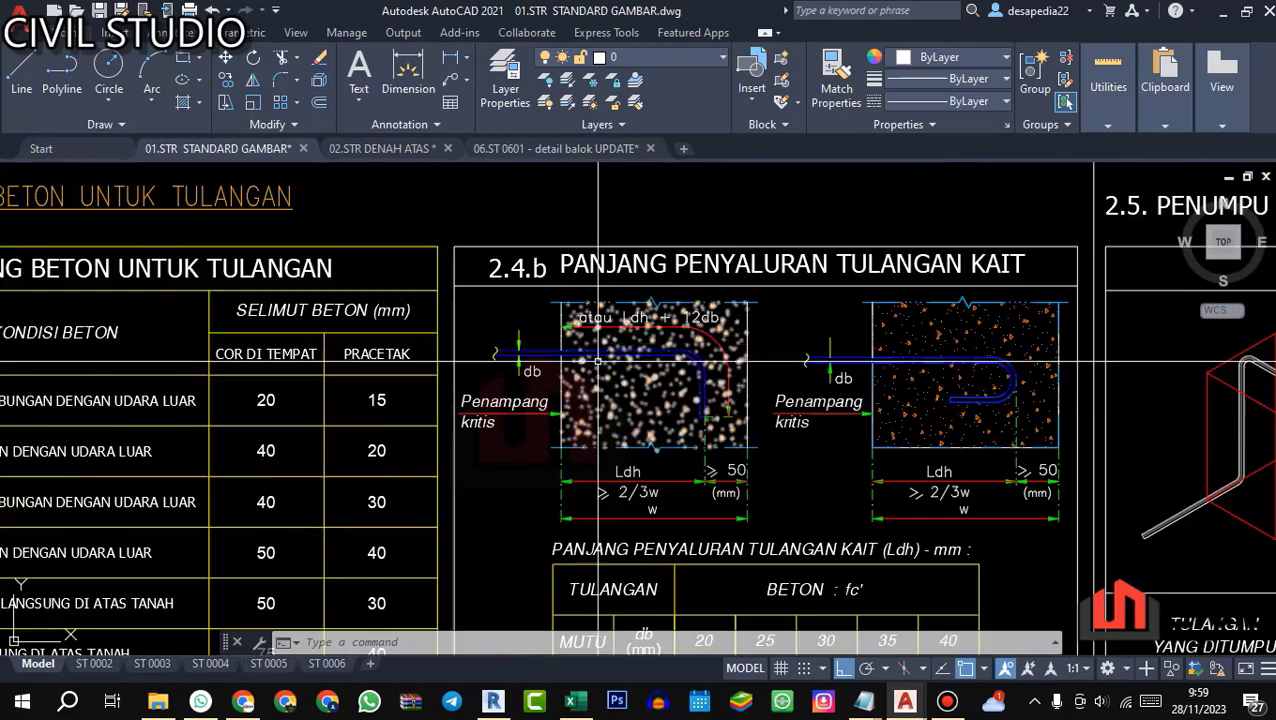
{"action": "scroll", "coordinate": [565, 325], "scroll_direction": "up", "scroll_amount": 4}
{"action": "scroll", "coordinate": [800, 455], "scroll_direction": "down", "scroll_amount": 2}
{"action": "left_click_drag", "start_coordinate": [800, 455], "coordinate": [722, 379]}
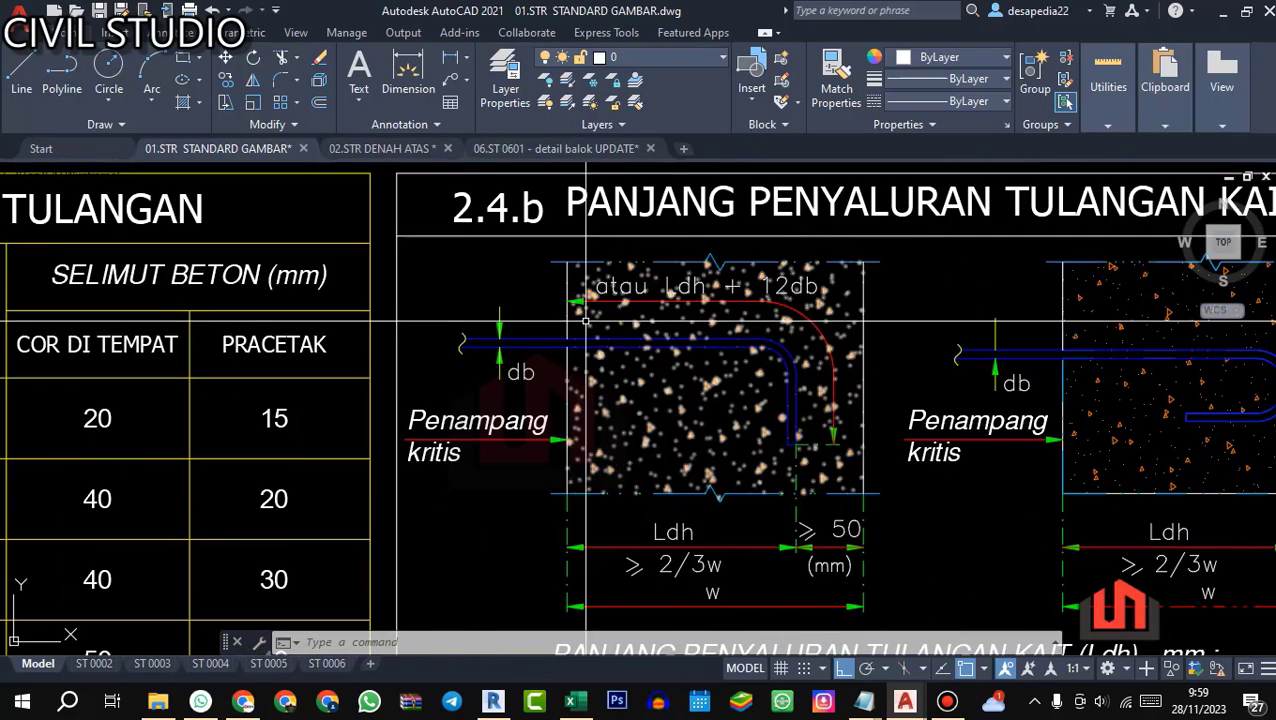
{"action": "scroll", "coordinate": [719, 345], "scroll_direction": "up", "scroll_amount": 2}
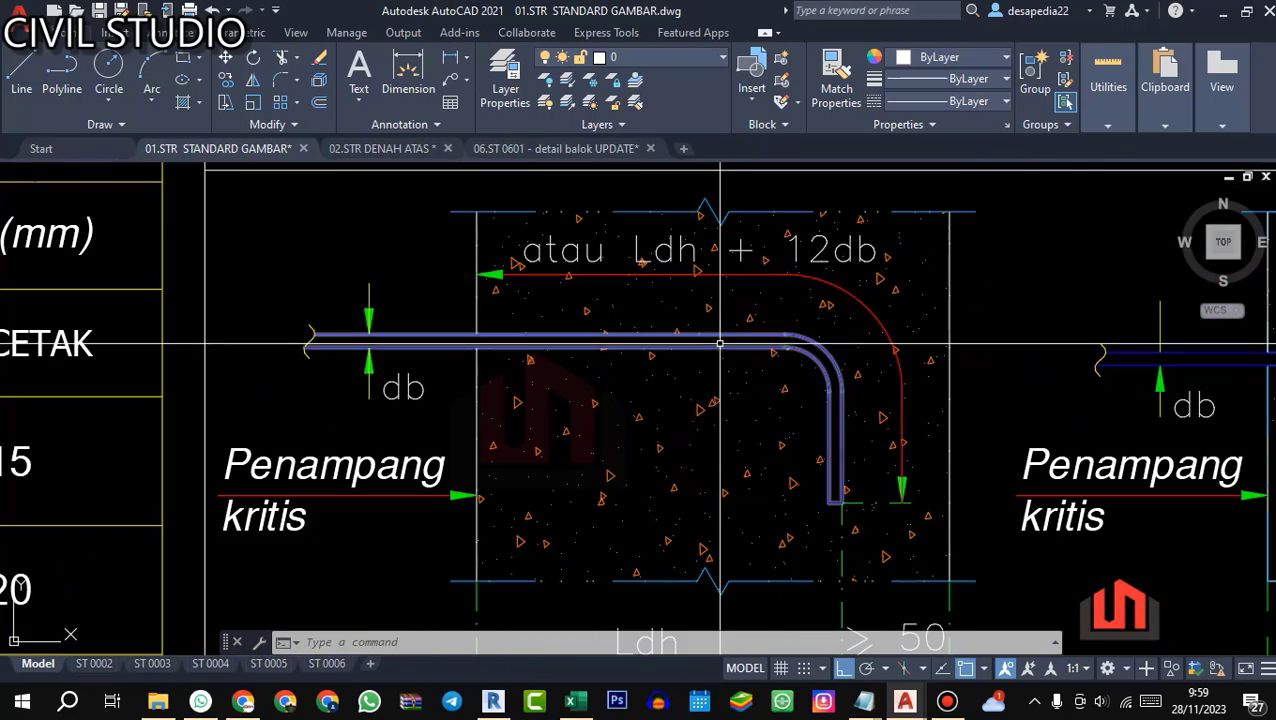
{"action": "scroll", "coordinate": [717, 345], "scroll_direction": "down", "scroll_amount": 1}
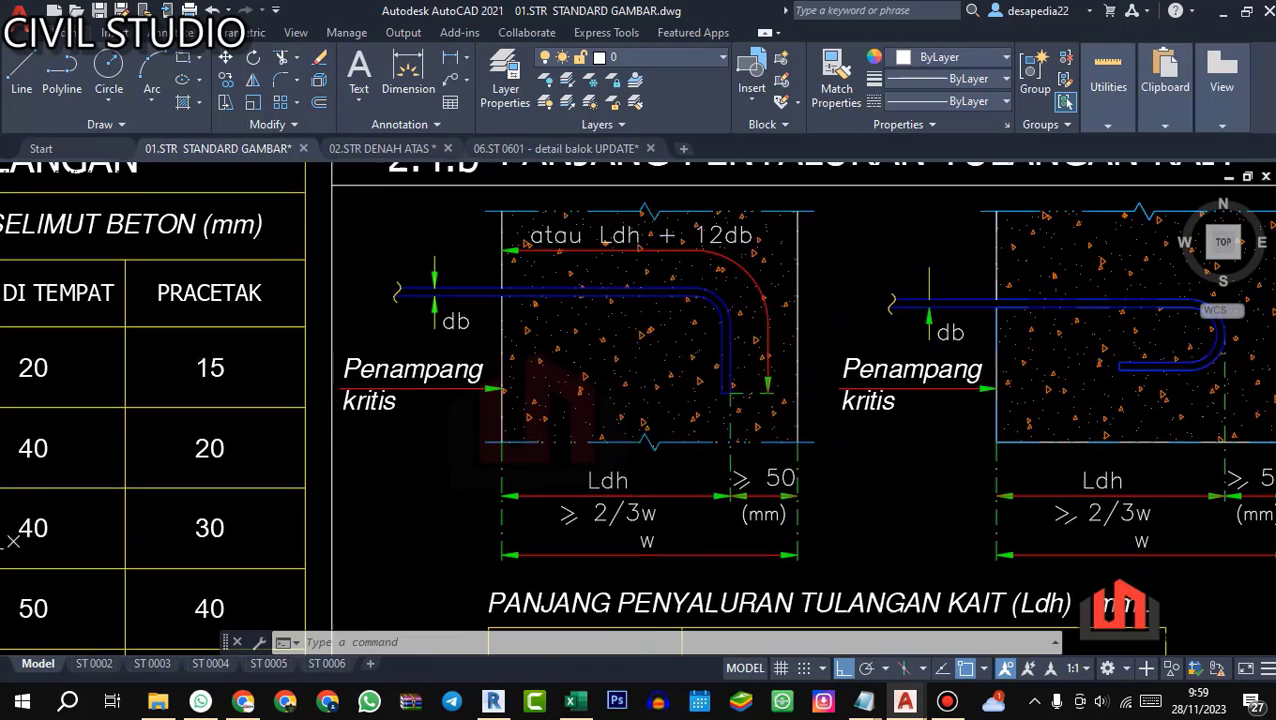
{"action": "scroll", "coordinate": [625, 427], "scroll_direction": "down", "scroll_amount": 3}
{"action": "scroll", "coordinate": [625, 427], "scroll_direction": "up", "scroll_amount": 5}
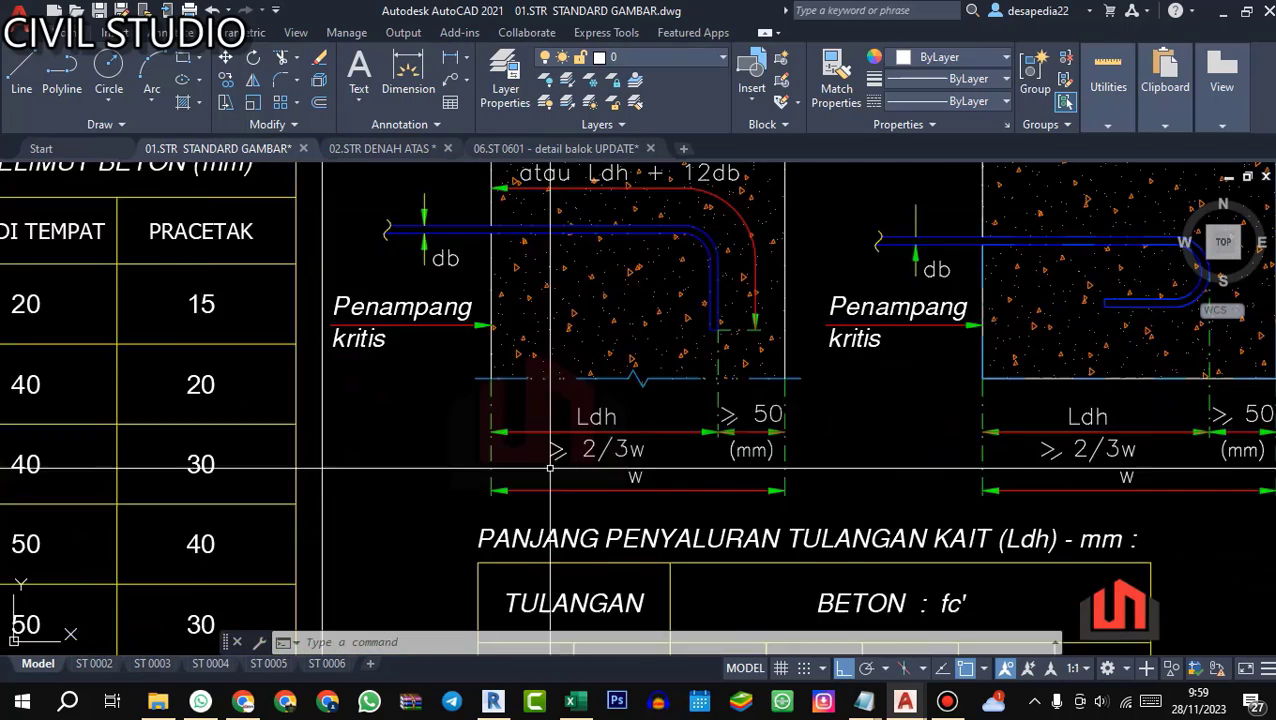
{"action": "scroll", "coordinate": [696, 434], "scroll_direction": "down", "scroll_amount": 3}
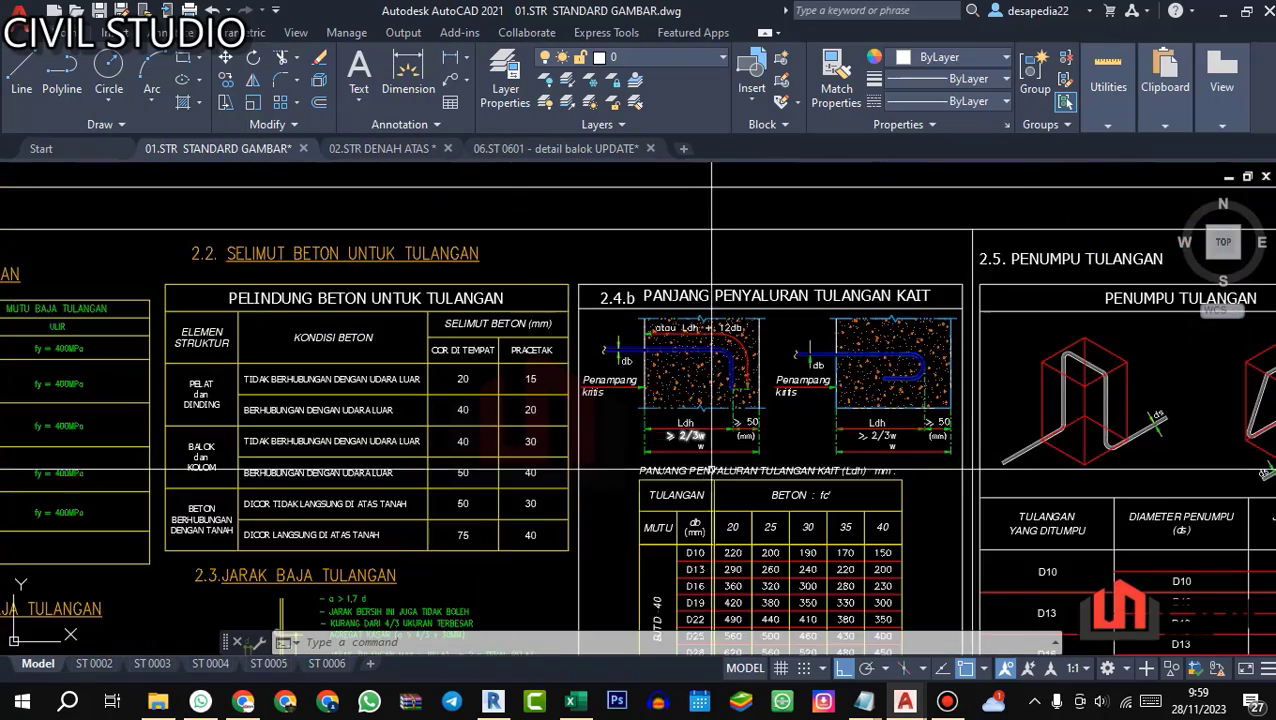
{"action": "scroll", "coordinate": [740, 500], "scroll_direction": "up", "scroll_amount": 4}
{"action": "scroll", "coordinate": [759, 535], "scroll_direction": "down", "scroll_amount": 2}
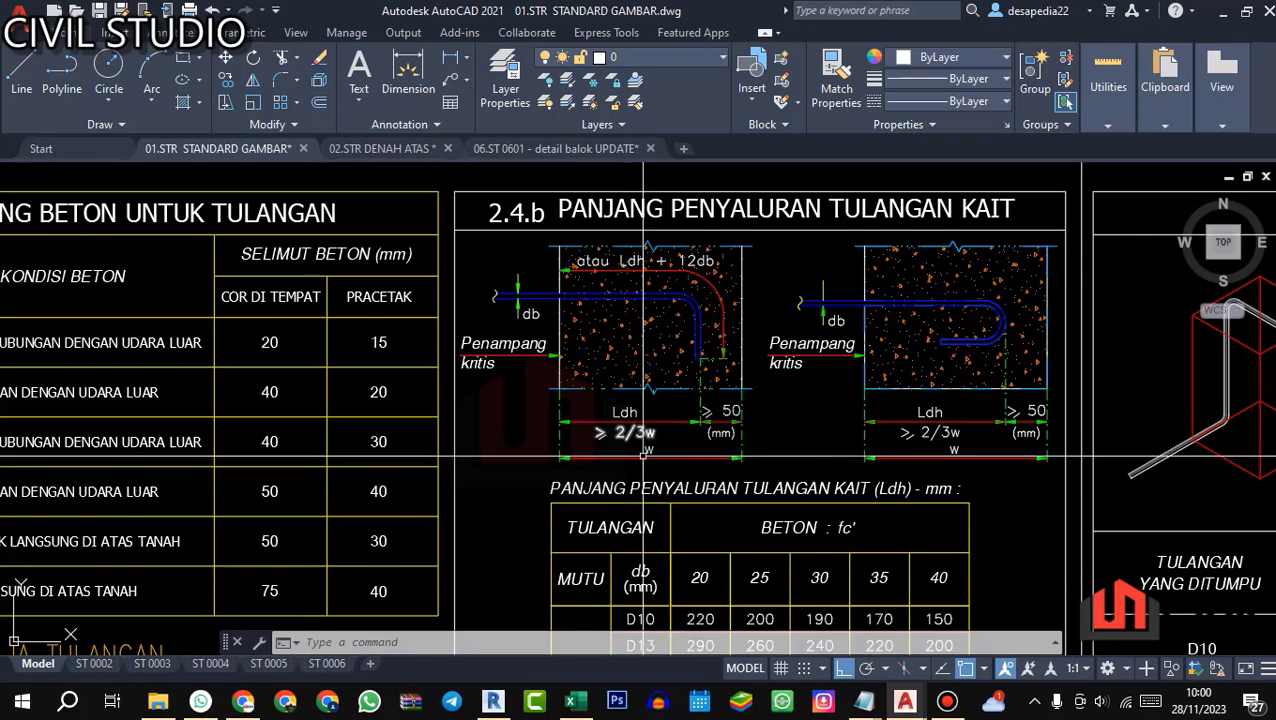
Step: Look up the beam's concrete strength in the material table and the matching D25 hook length in the Ldh table
{"action": "left_click_drag", "start_coordinate": [665, 505], "coordinate": [658, 316]}
{"action": "scroll", "coordinate": [660, 316], "scroll_direction": "down", "scroll_amount": 2}
{"action": "scroll", "coordinate": [698, 424], "scroll_direction": "up", "scroll_amount": 2}
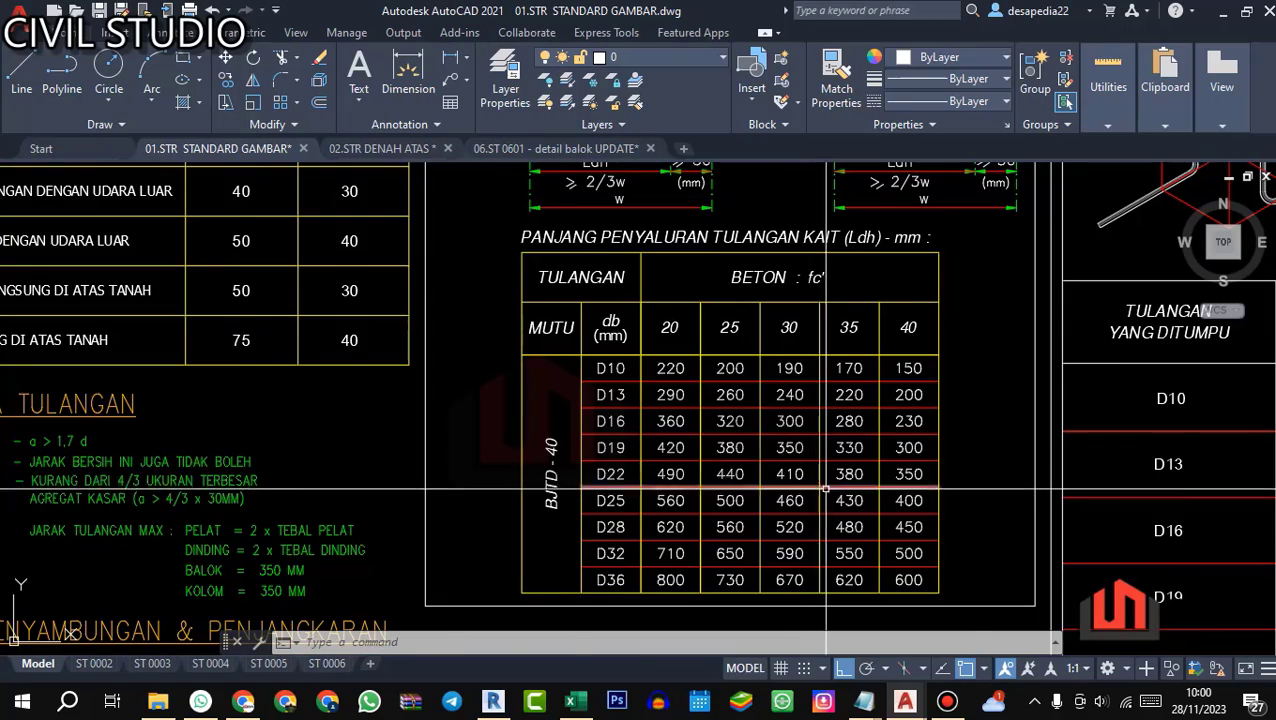
{"action": "scroll", "coordinate": [811, 489], "scroll_direction": "down", "scroll_amount": 3}
{"action": "scroll", "coordinate": [258, 388], "scroll_direction": "up", "scroll_amount": 3}
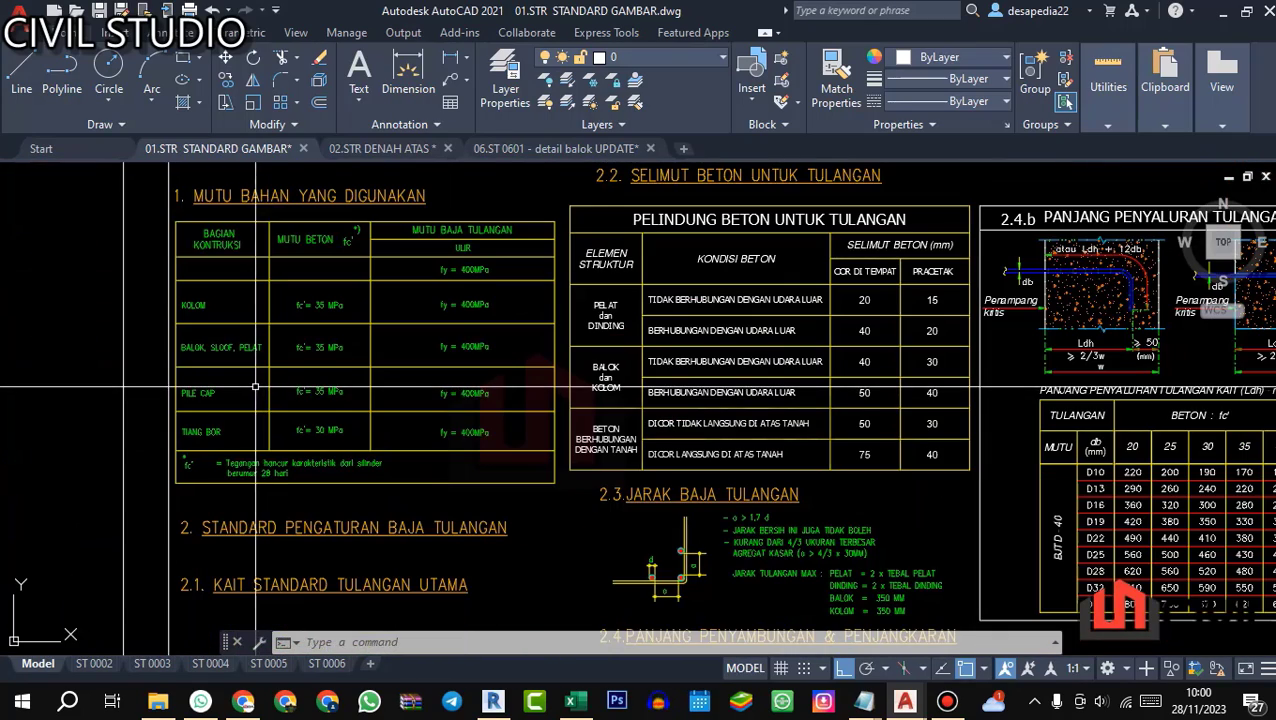
{"action": "scroll", "coordinate": [229, 340], "scroll_direction": "up", "scroll_amount": 2}
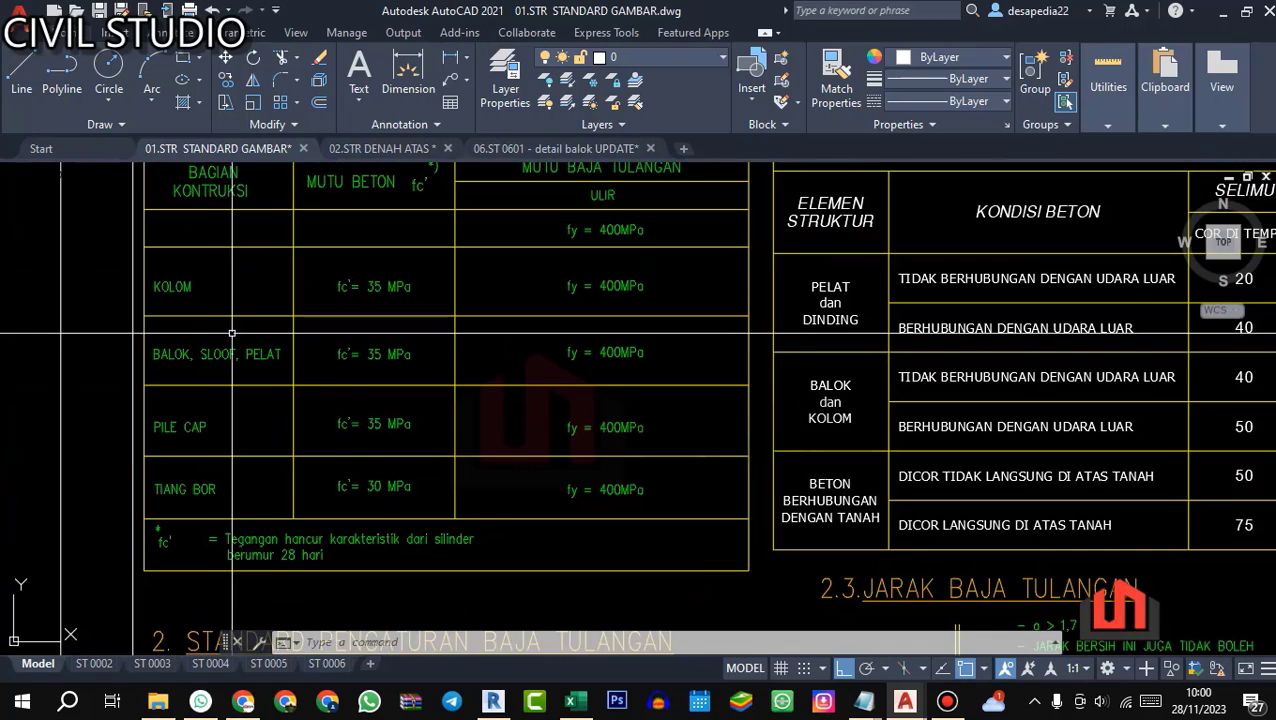
{"action": "scroll", "coordinate": [441, 354], "scroll_direction": "down", "scroll_amount": 3}
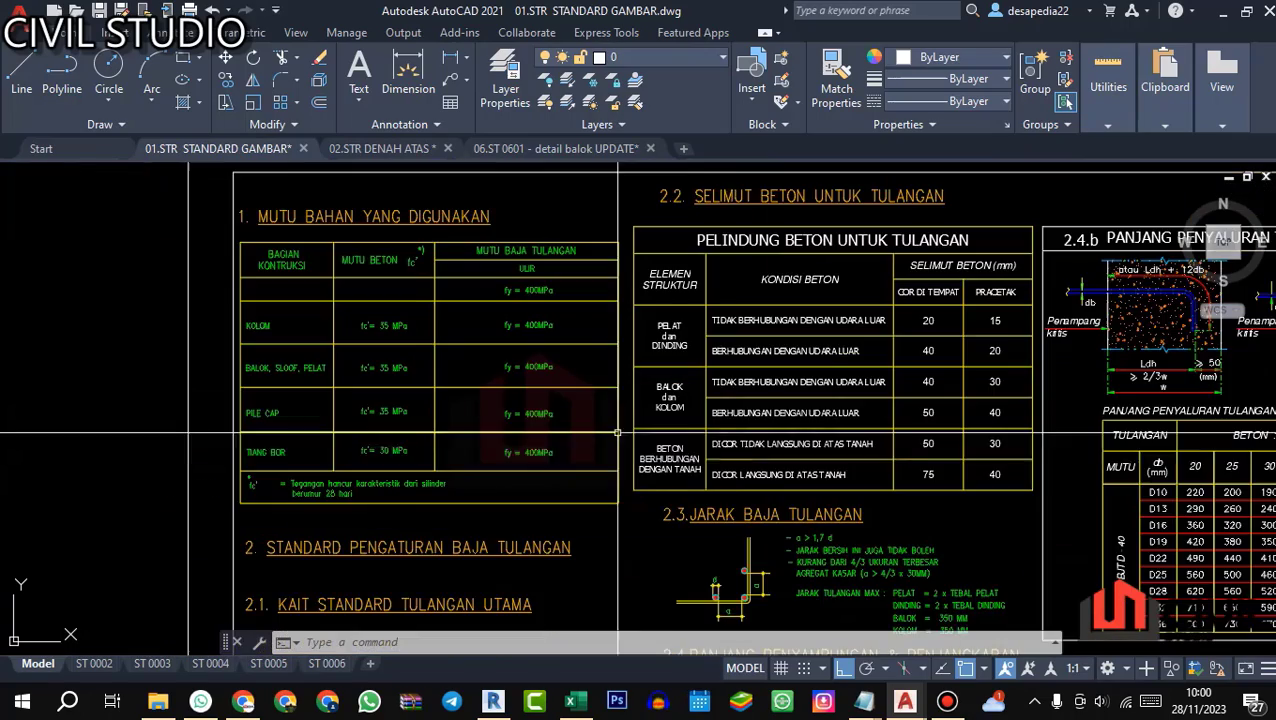
{"action": "scroll", "coordinate": [518, 395], "scroll_direction": "up", "scroll_amount": 2}
{"action": "scroll", "coordinate": [612, 436], "scroll_direction": "up", "scroll_amount": 2}
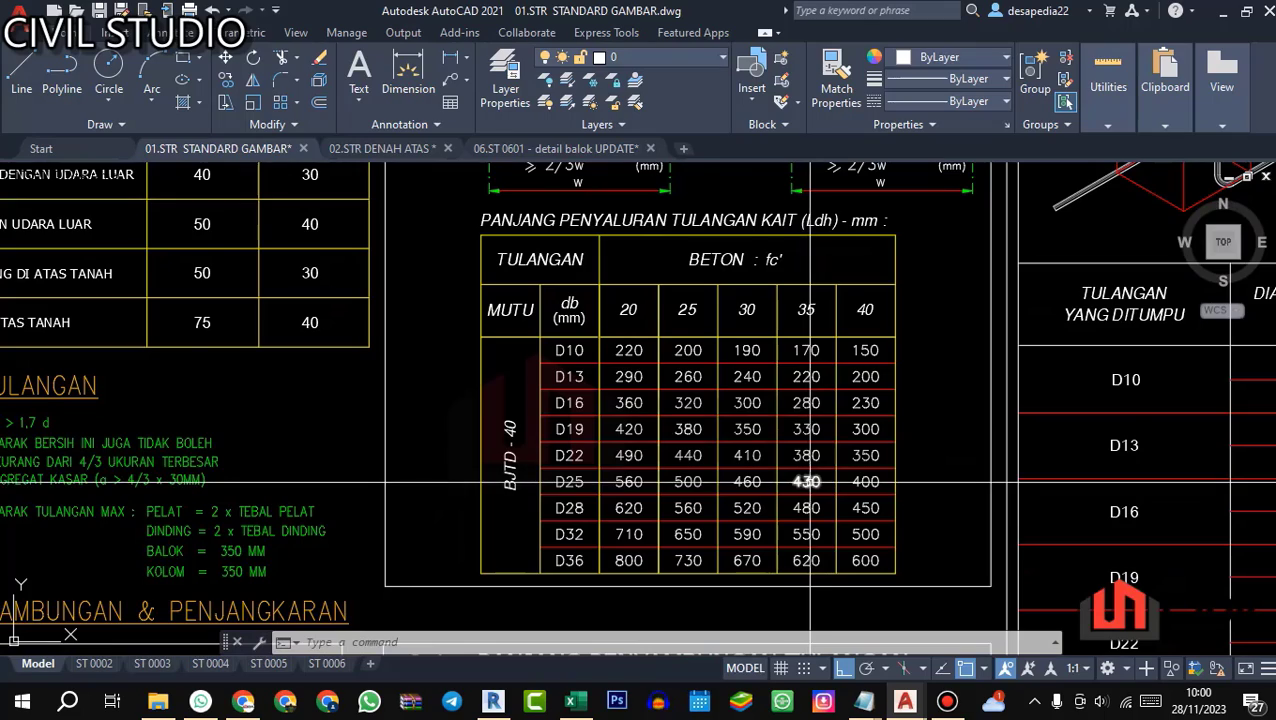
Step: Recheck the 2/3w rule in detail 2.4.b, and calculate =2/3*650 in cell O15 of the Excel BBS sheet
{"action": "scroll", "coordinate": [807, 482], "scroll_direction": "down", "scroll_amount": 2}
{"action": "scroll", "coordinate": [625, 323], "scroll_direction": "up", "scroll_amount": 3}
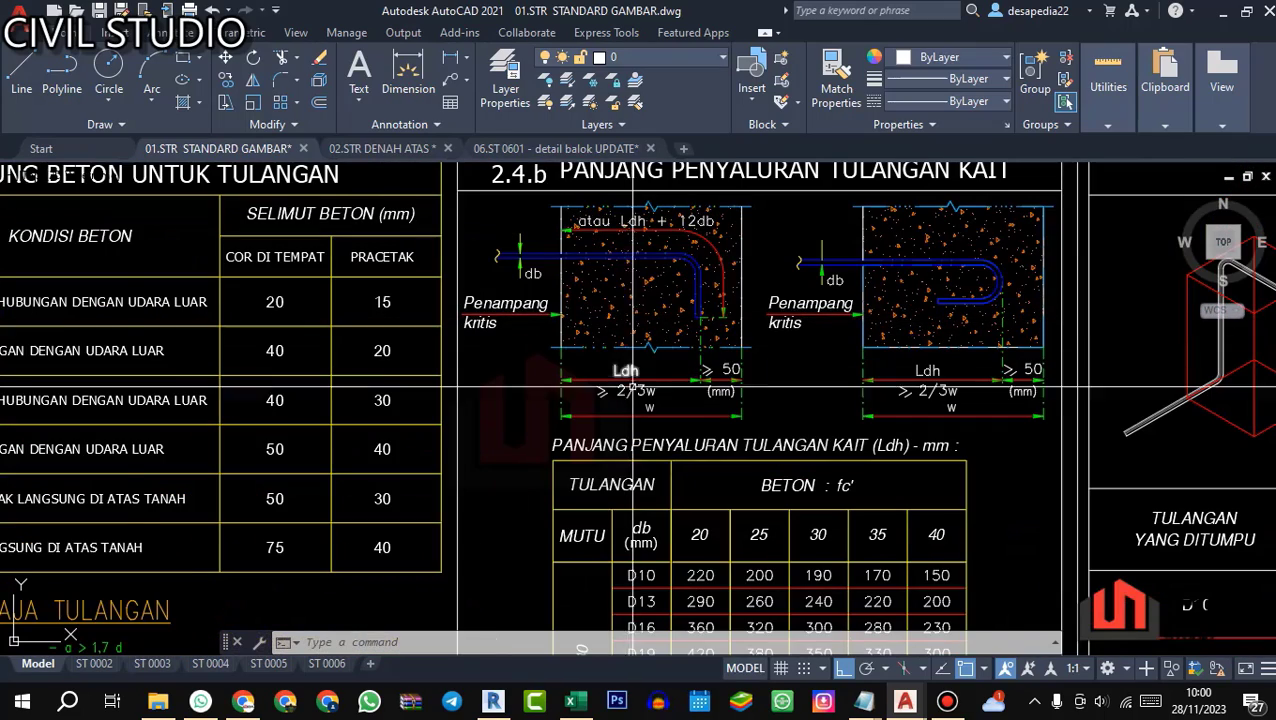
{"action": "scroll", "coordinate": [647, 373], "scroll_direction": "up", "scroll_amount": 2}
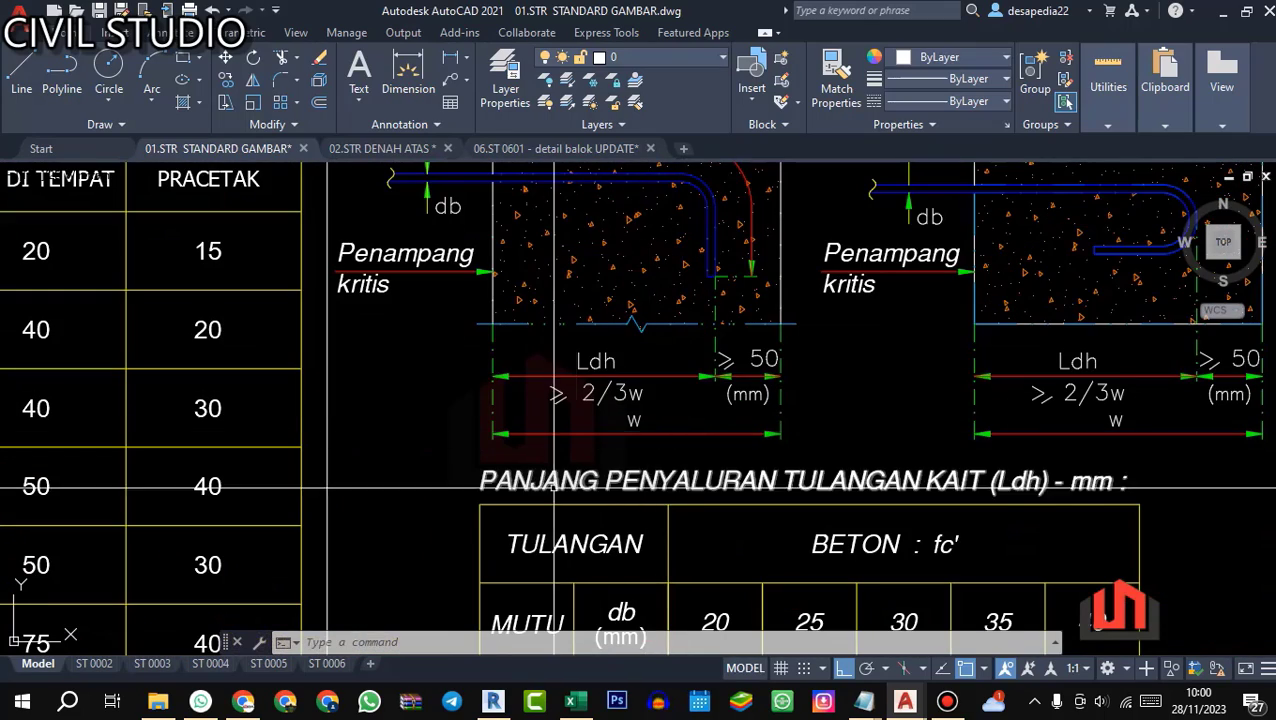
{"action": "left_click", "coordinate": [572, 701]}
{"action": "left_click", "coordinate": [674, 367]}
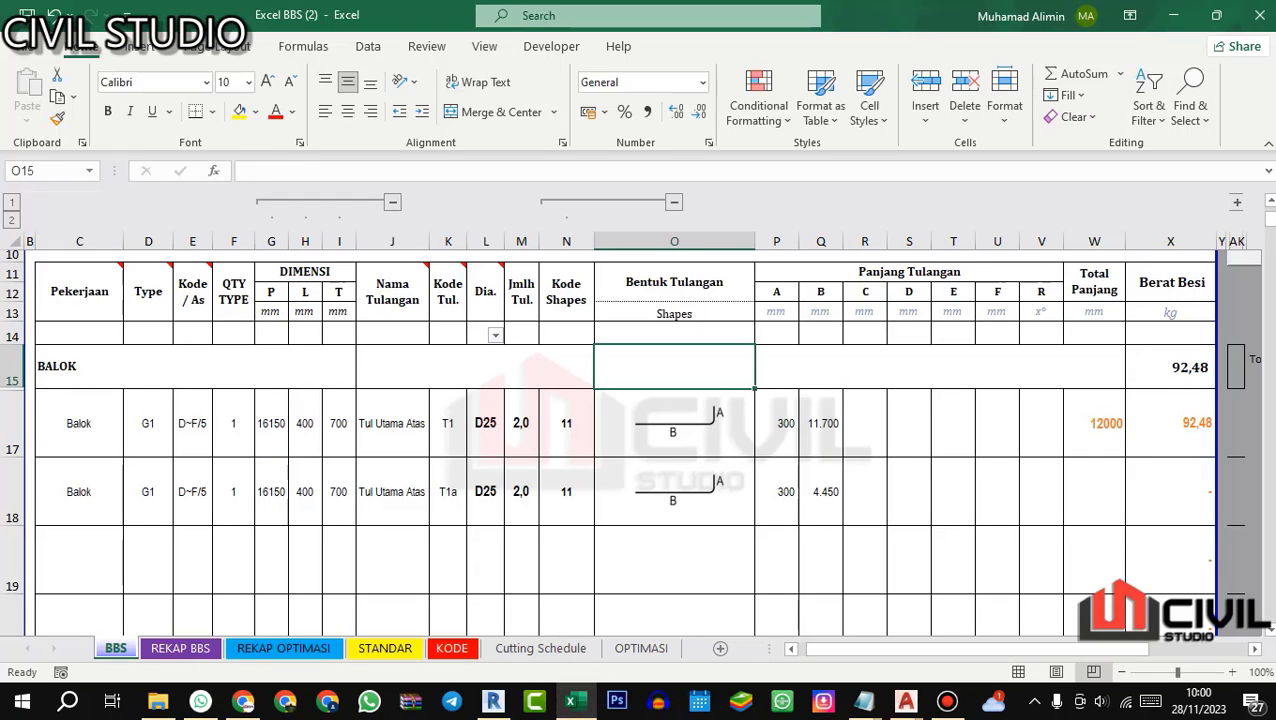
{"action": "type", "text": "=2/3*650"}
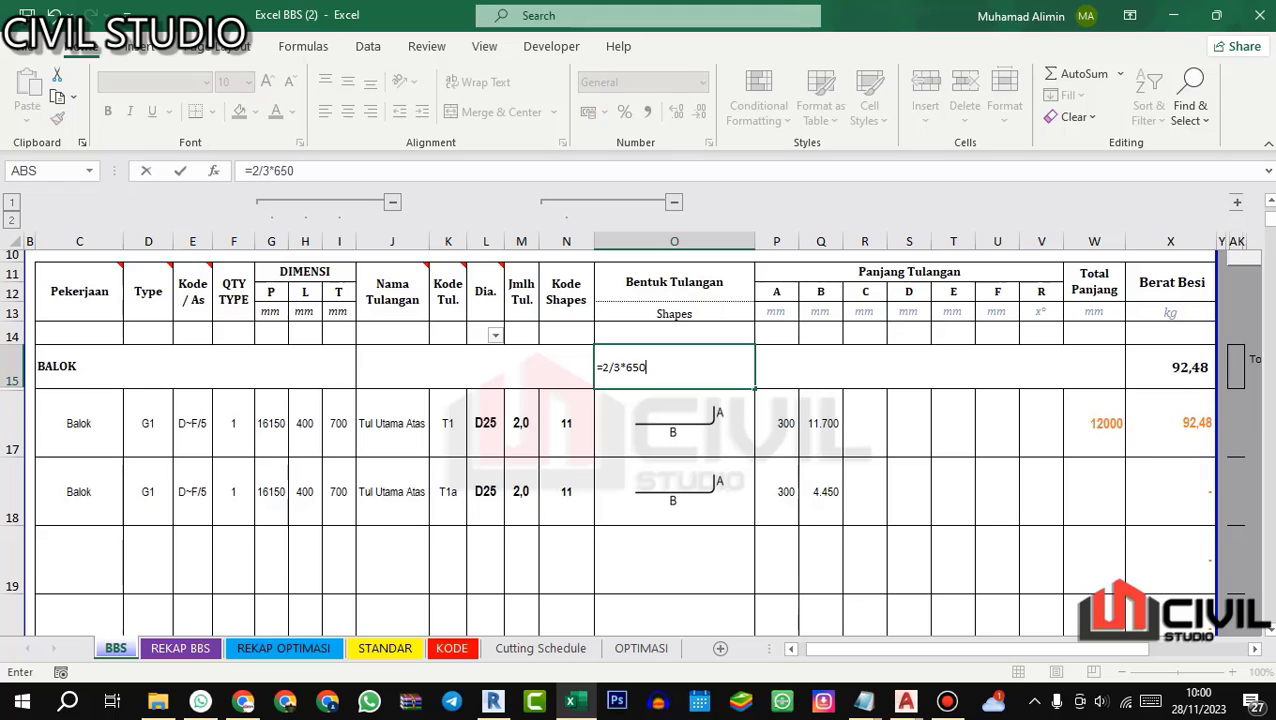
{"action": "key", "text": "Return"}
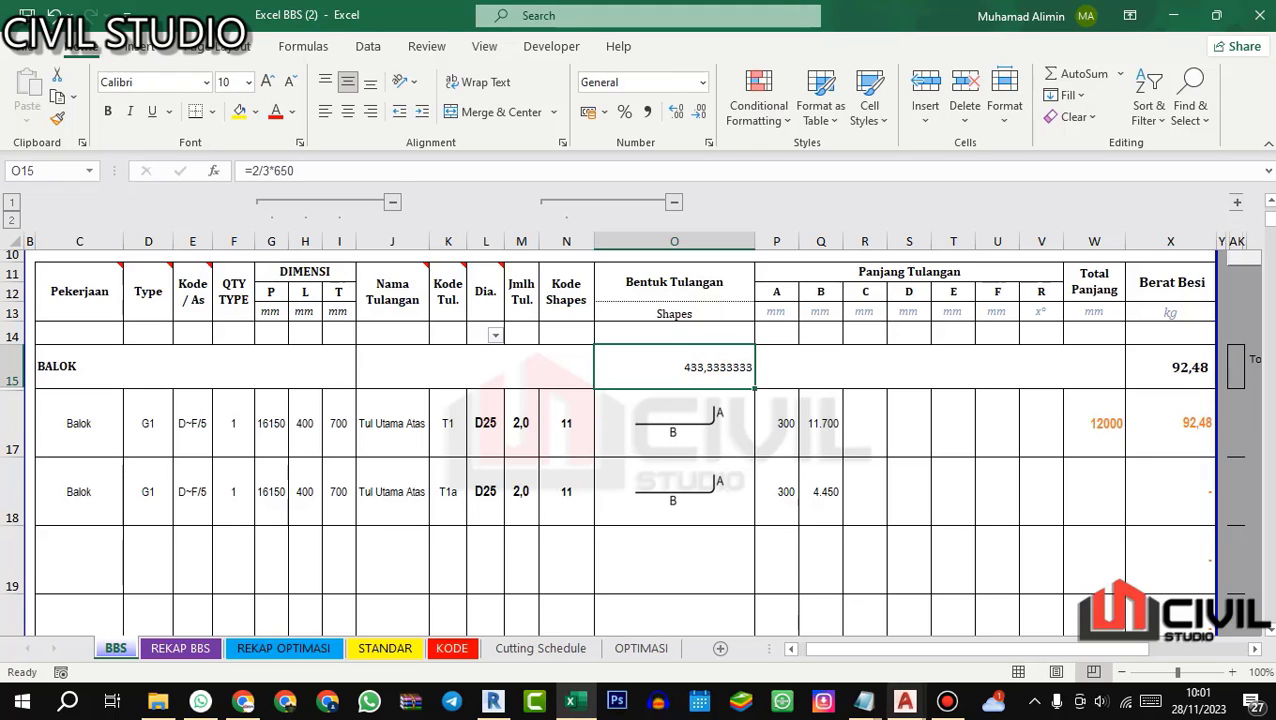
Step: Switch to the 02.STR DENAH ATAS drawing in AutoCAD and check the width of column K1 on beam G1's plan
{"action": "mouse_move", "coordinate": [905, 700]}
{"action": "left_click", "coordinate": [877, 615]}
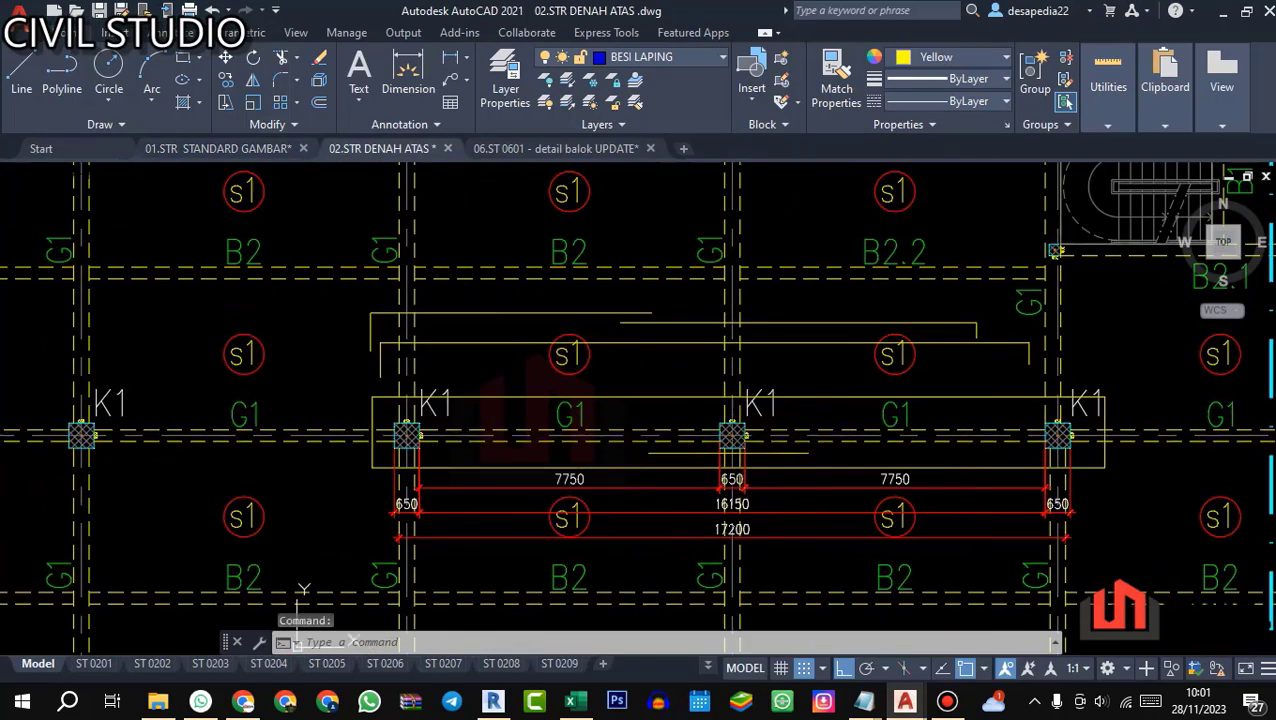
{"action": "scroll", "coordinate": [360, 450], "scroll_direction": "up", "scroll_amount": 5}
{"action": "scroll", "coordinate": [583, 593], "scroll_direction": "down", "scroll_amount": 3}
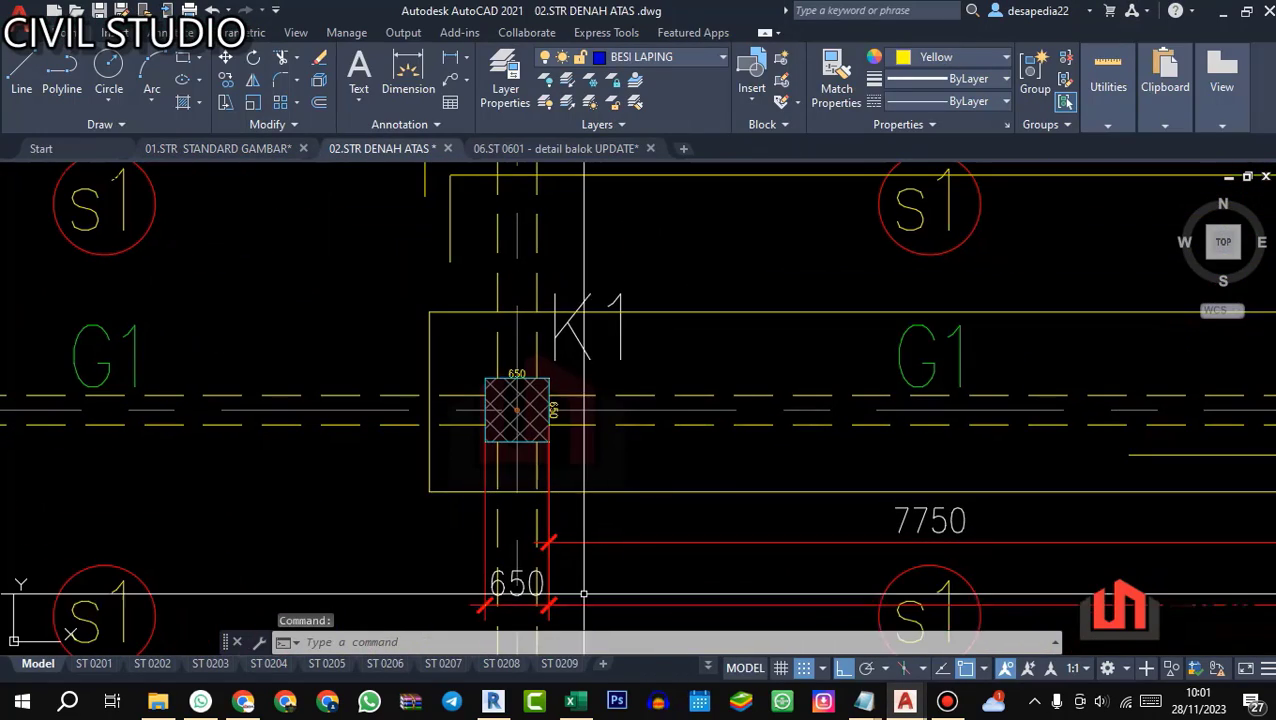
Step: In the Excel BBS sheet, extend T1a's length B formula to =G18-Q17+433+433 and clear the scratch calculation in O15
{"action": "left_click", "coordinate": [570, 700]}
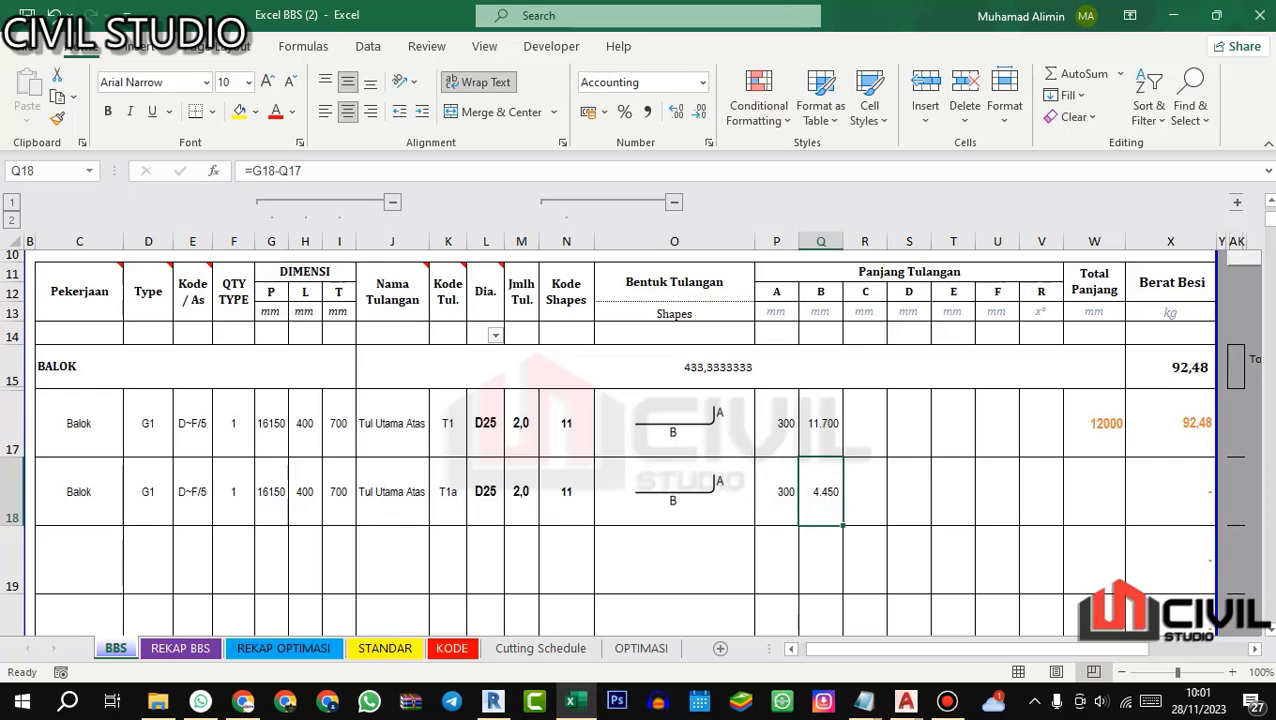
{"action": "left_click", "coordinate": [337, 166]}
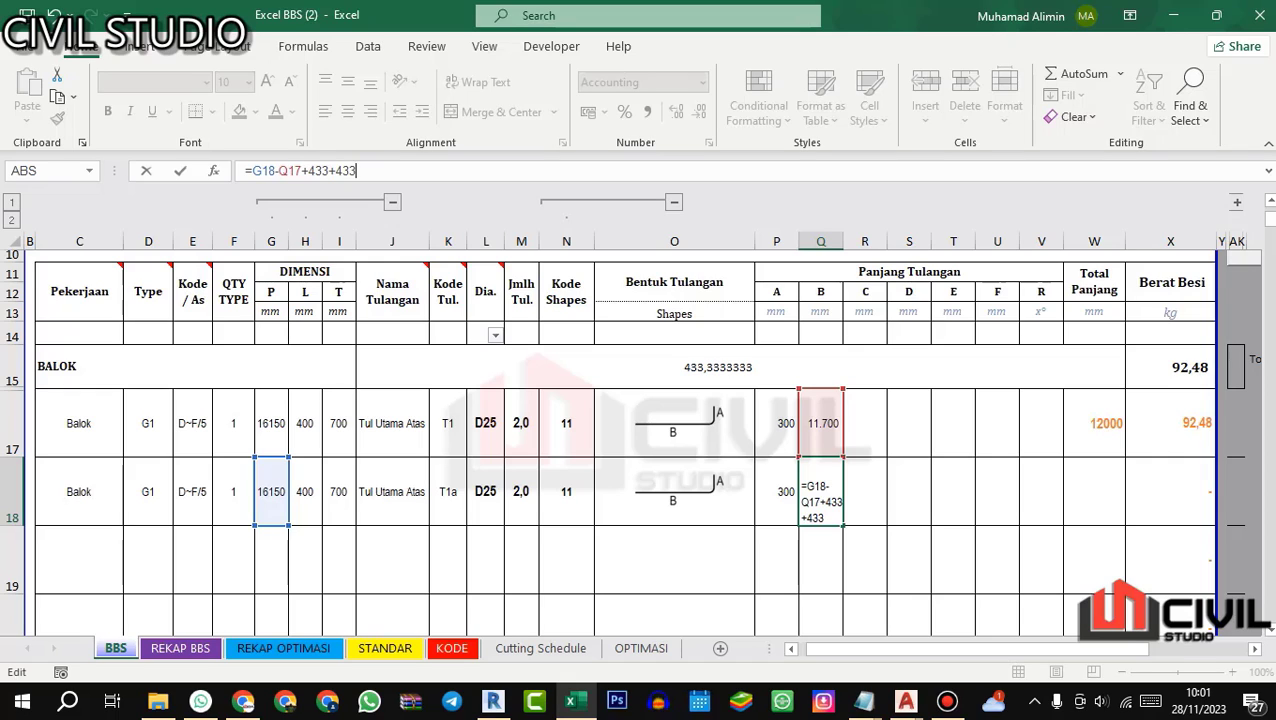
{"action": "key", "text": "Return"}
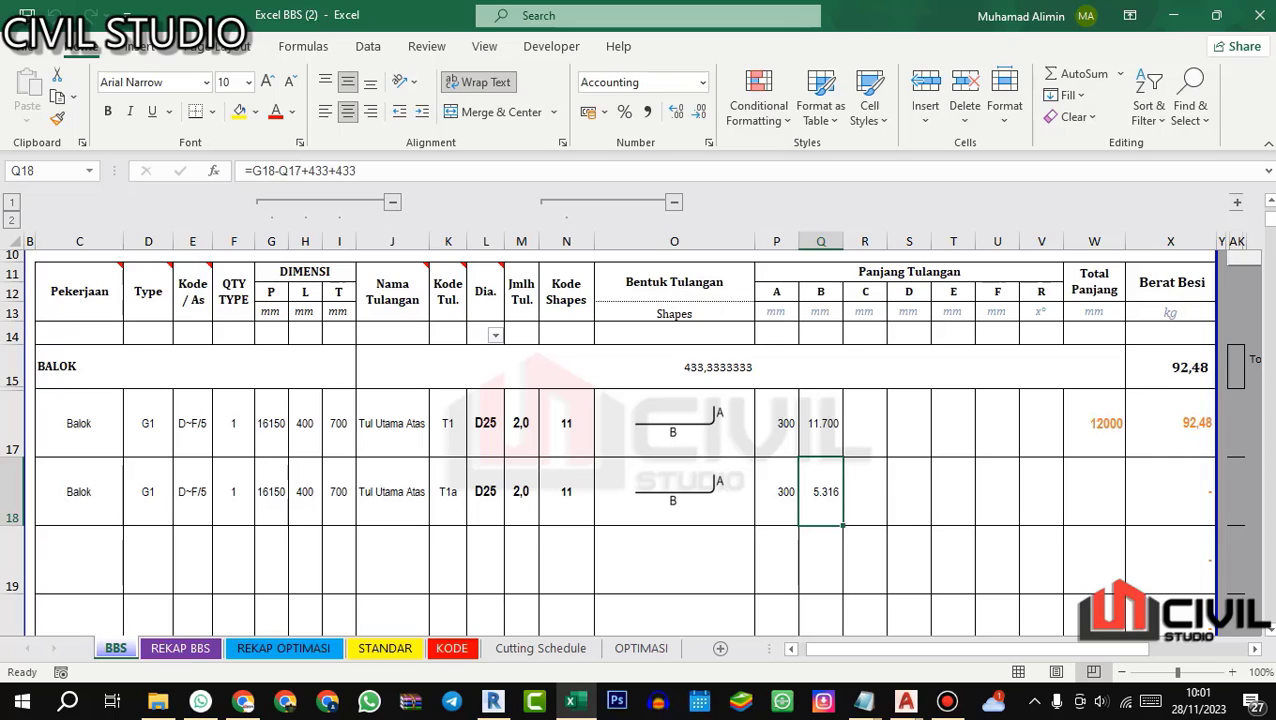
{"action": "left_click", "coordinate": [674, 367]}
{"action": "key", "text": "Delete"}
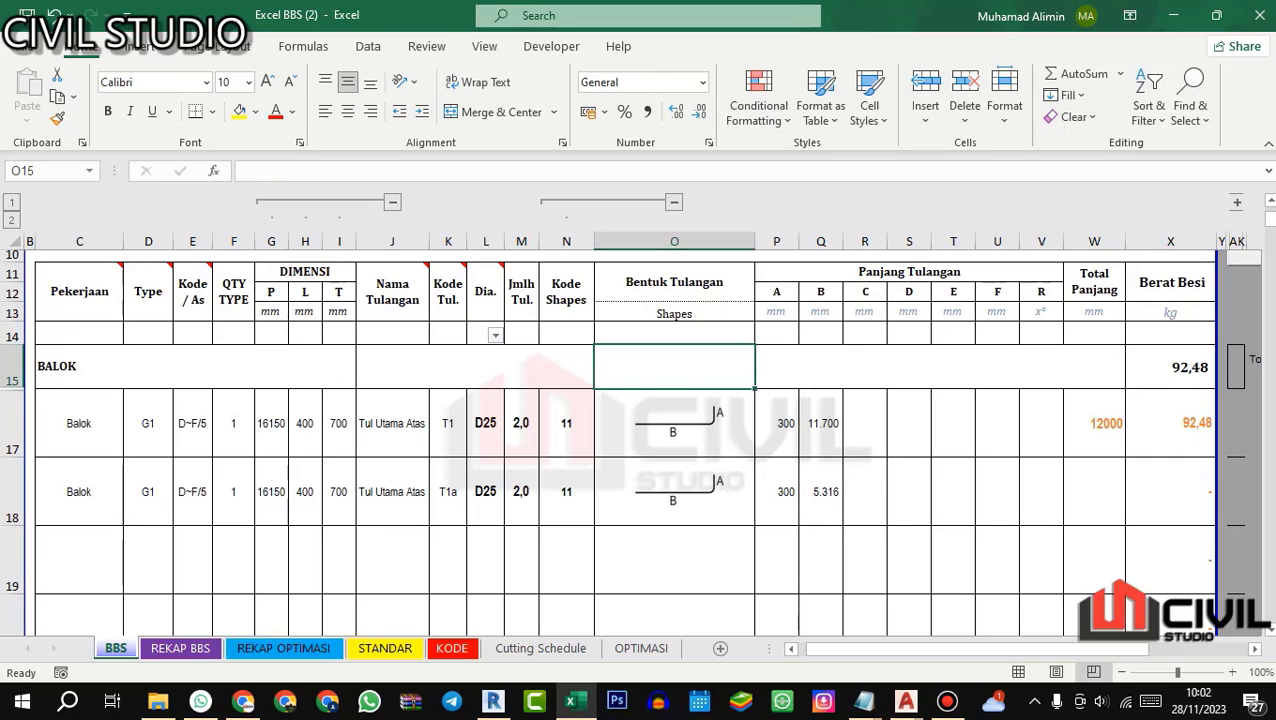
Step: Copy the G1 beam data from row 18 into row 19 and clear the bar name in J19
{"action": "left_click_drag", "start_coordinate": [79, 491], "coordinate": [480, 491]}
{"action": "key", "text": "ctrl+c"}
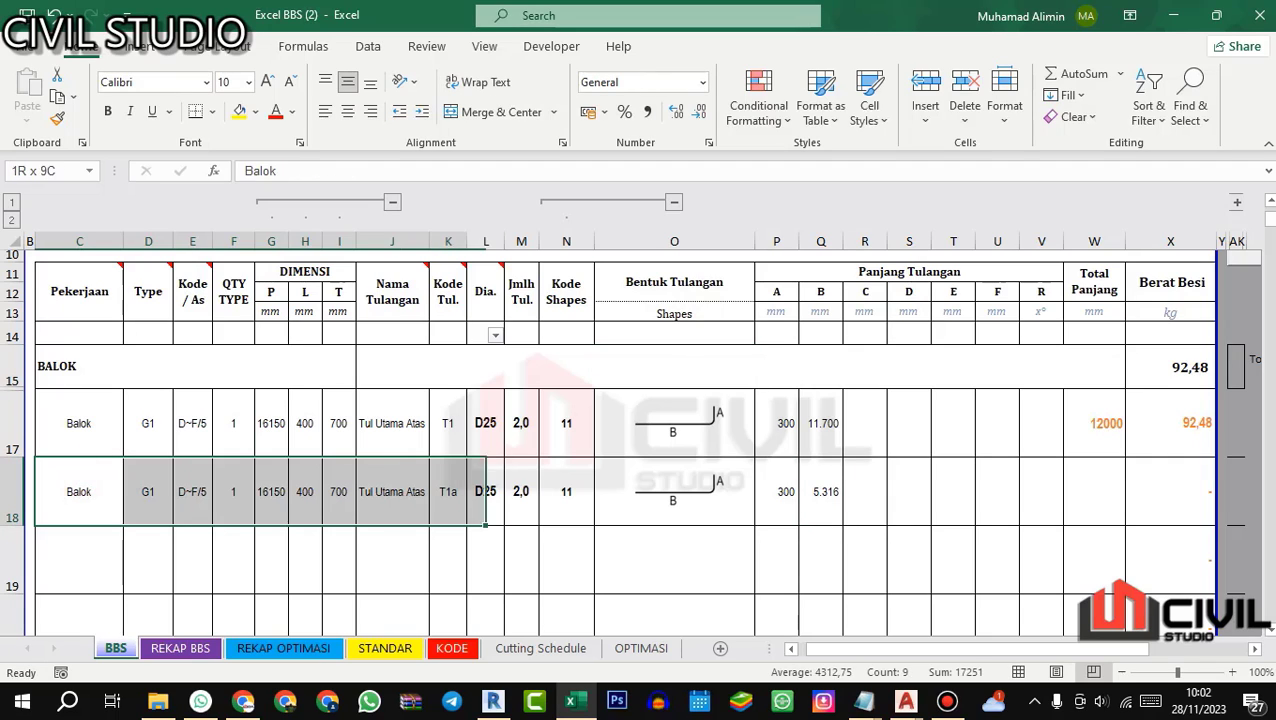
{"action": "left_click", "coordinate": [118, 551]}
{"action": "key", "text": "ctrl+v"}
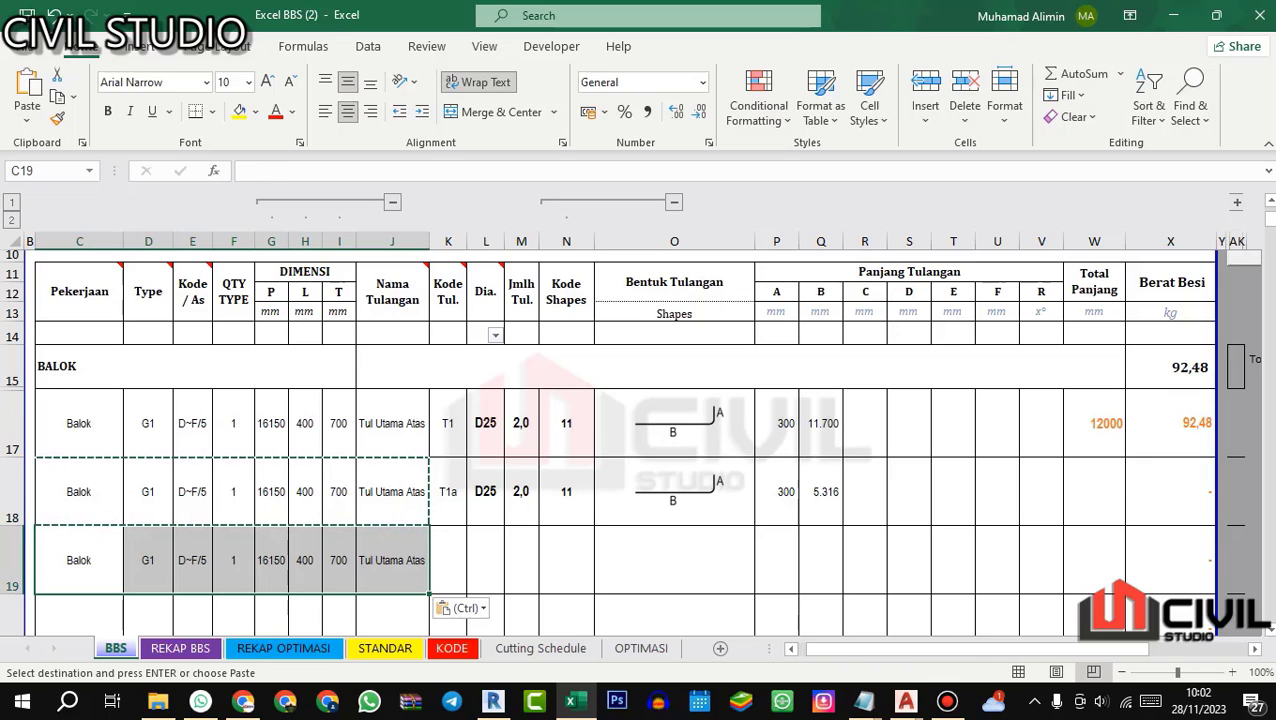
{"action": "key", "text": "Escape"}
{"action": "left_click", "coordinate": [394, 561]}
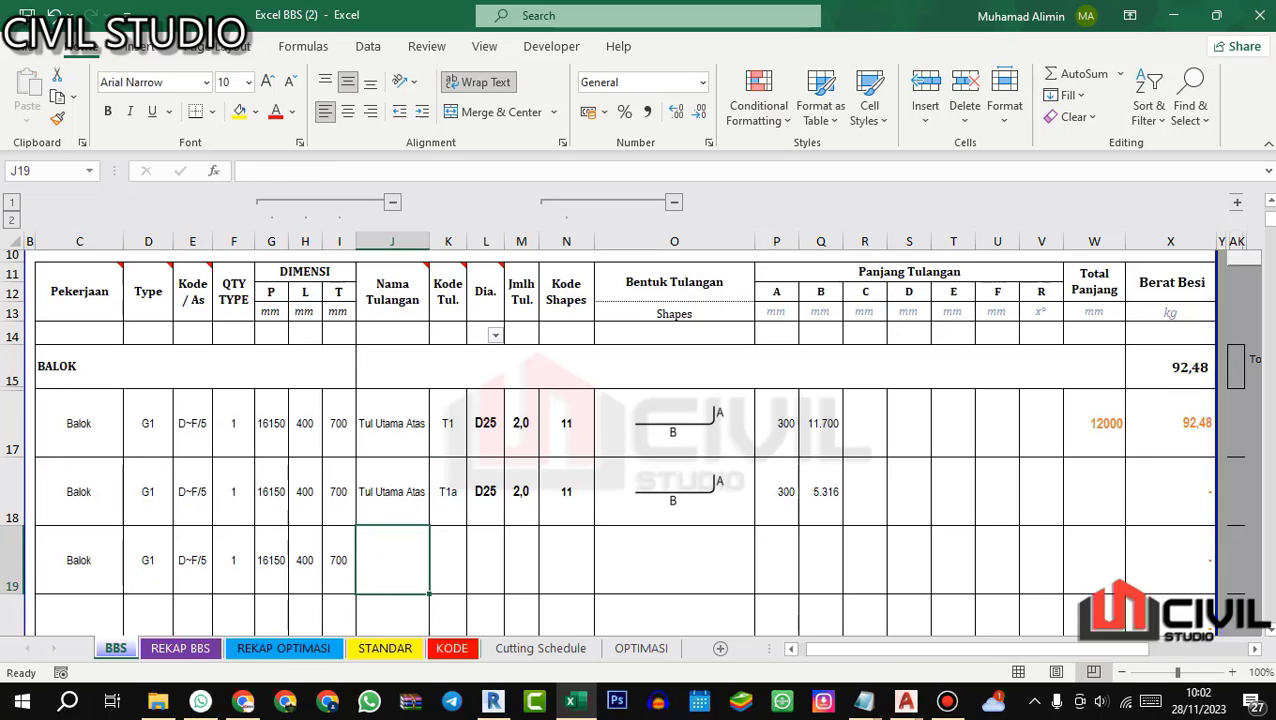
Step: Open the 06.ST 0601 detail balok drawing and compare G1's top reinforcement at the supports and midspan
{"action": "left_click", "coordinate": [905, 701]}
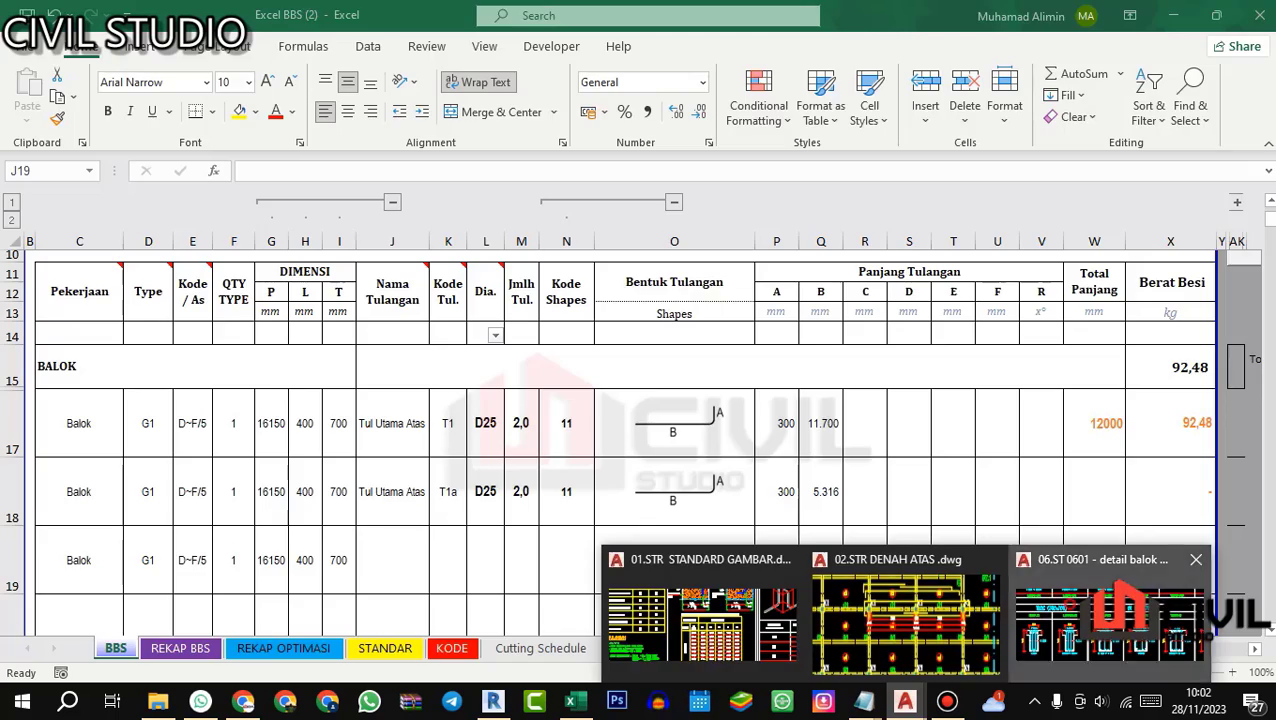
{"action": "left_click", "coordinate": [1060, 610]}
{"action": "scroll", "coordinate": [709, 408], "scroll_direction": "down", "scroll_amount": 2}
{"action": "left_click_drag", "start_coordinate": [708, 410], "coordinate": [627, 380]}
{"action": "scroll", "coordinate": [578, 379], "scroll_direction": "up", "scroll_amount": 2}
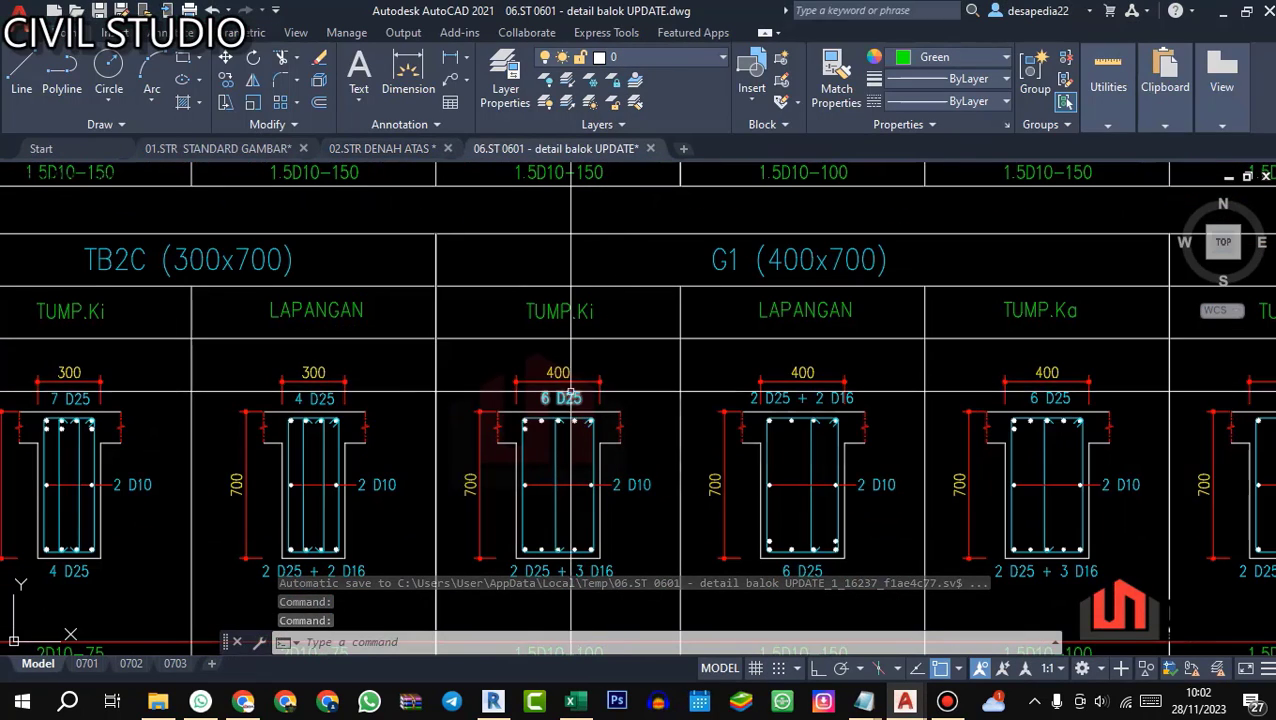
{"action": "scroll", "coordinate": [604, 392], "scroll_direction": "down", "scroll_amount": 2}
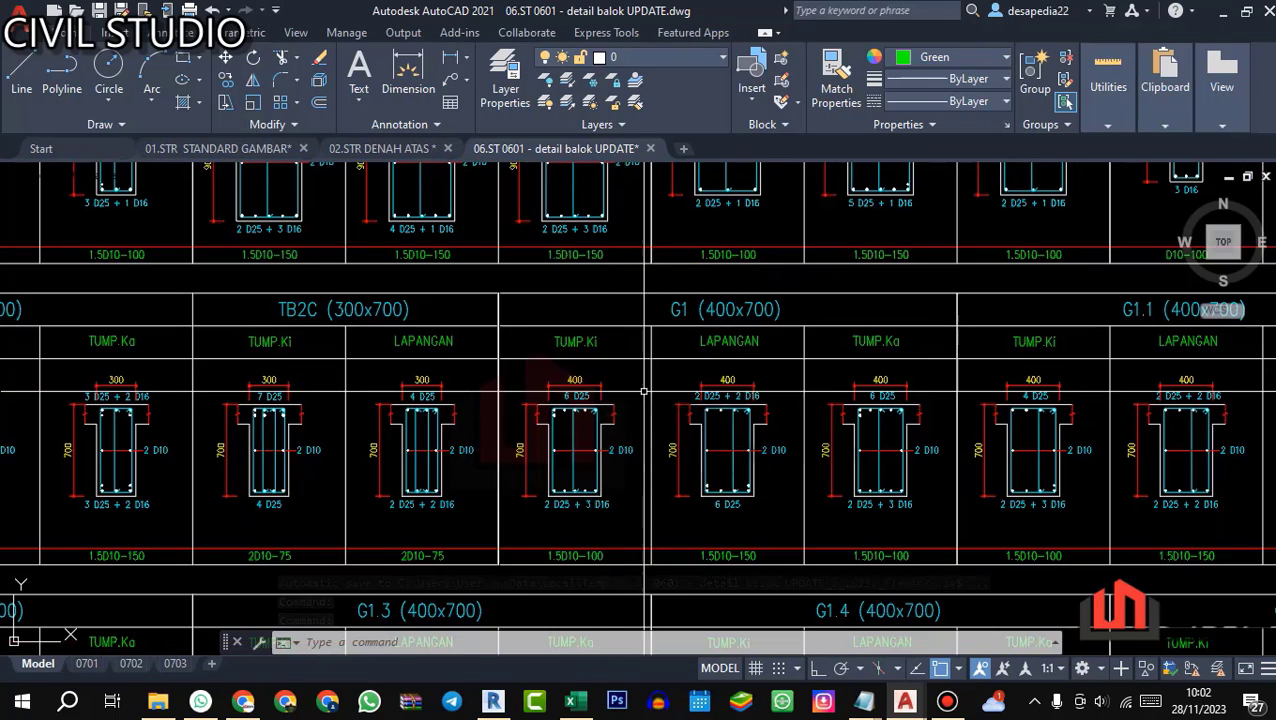
{"action": "left_click_drag", "start_coordinate": [600, 406], "coordinate": [560, 430]}
{"action": "scroll", "coordinate": [516, 436], "scroll_direction": "up", "scroll_amount": 2}
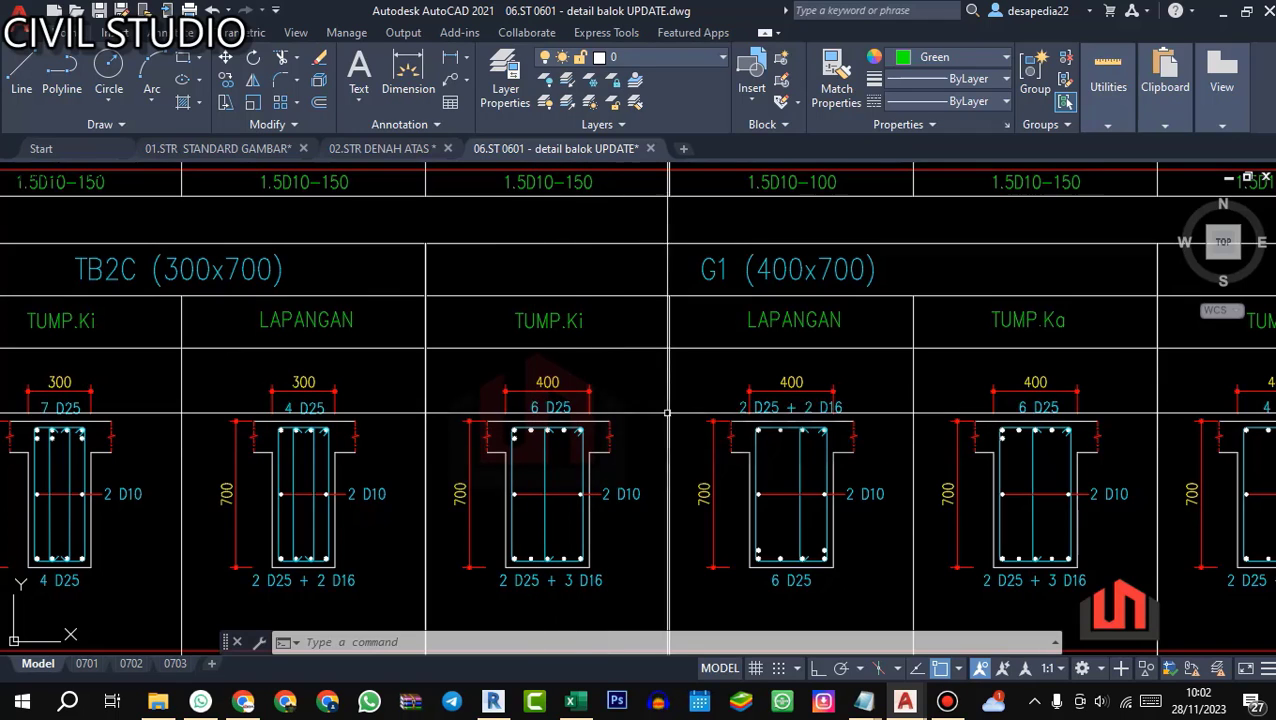
{"action": "scroll", "coordinate": [540, 415], "scroll_direction": "up", "scroll_amount": 2}
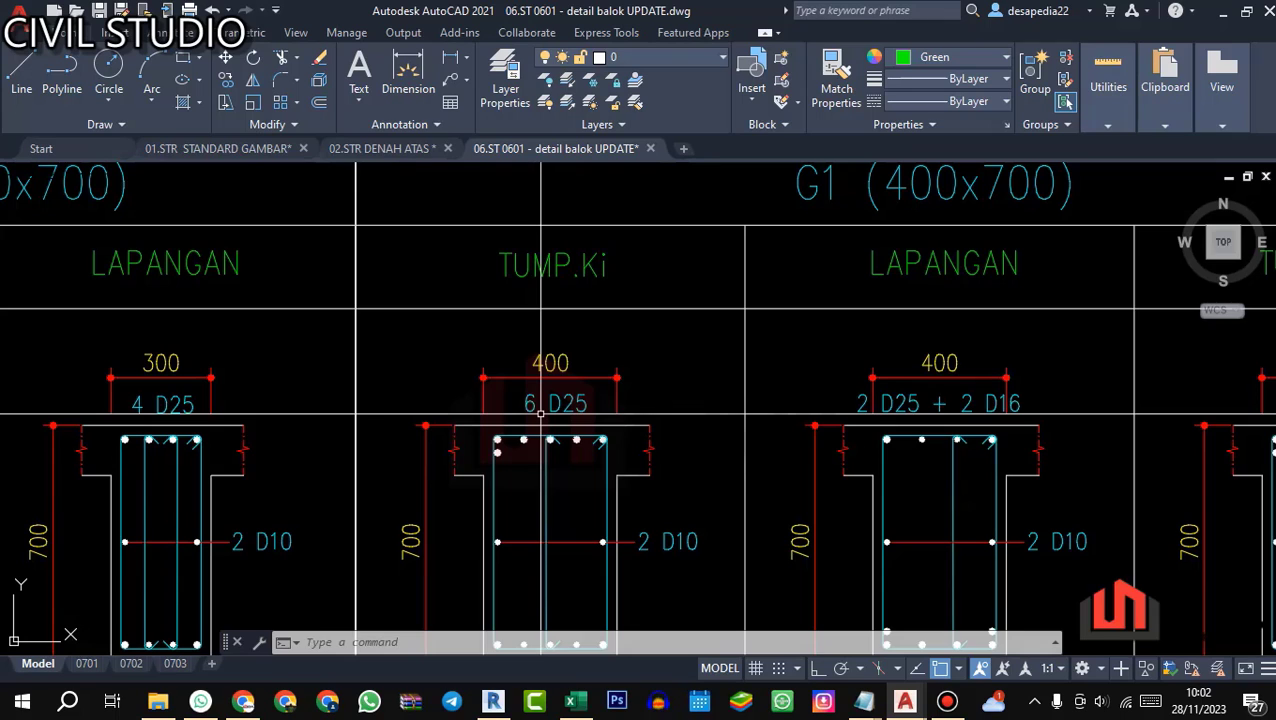
Step: Back in the Excel schedule, name the row 19 bar Tul Extra Tump with bar code T2
{"action": "left_click", "coordinate": [576, 701]}
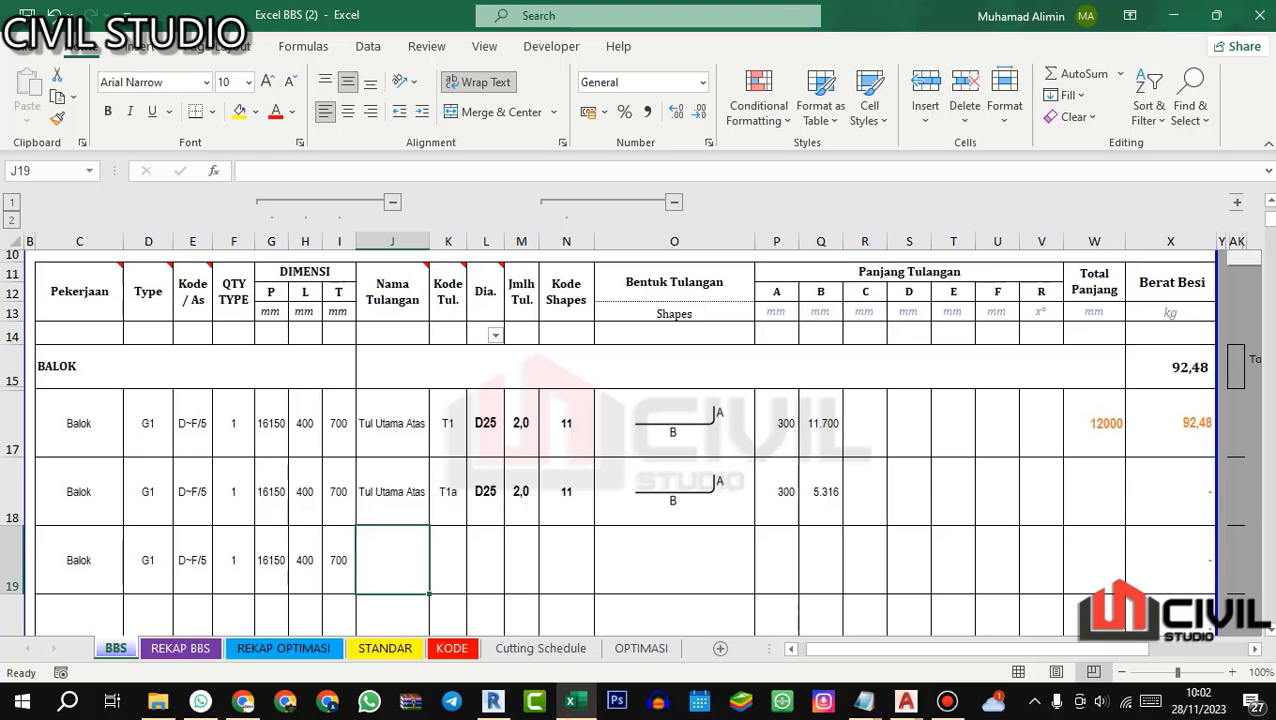
{"action": "type", "text": "Tul Extra Tump"}
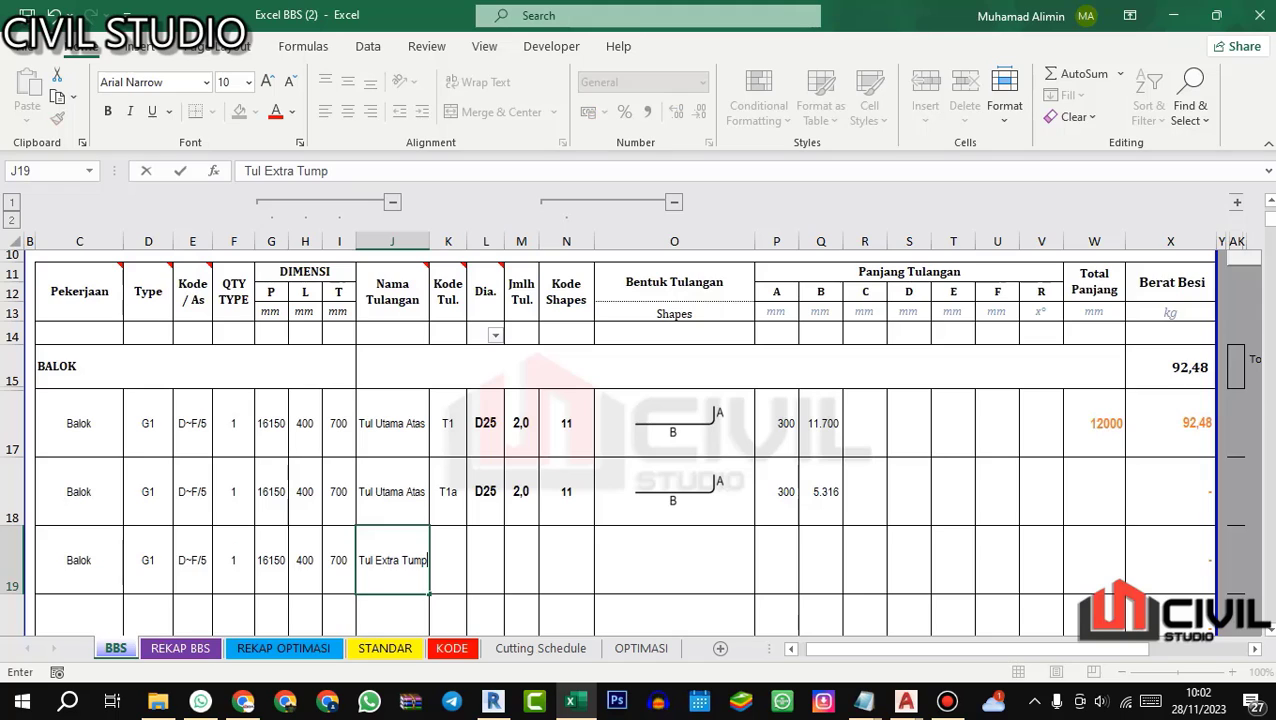
{"action": "key", "text": "Return"}
{"action": "left_click", "coordinate": [453, 528]}
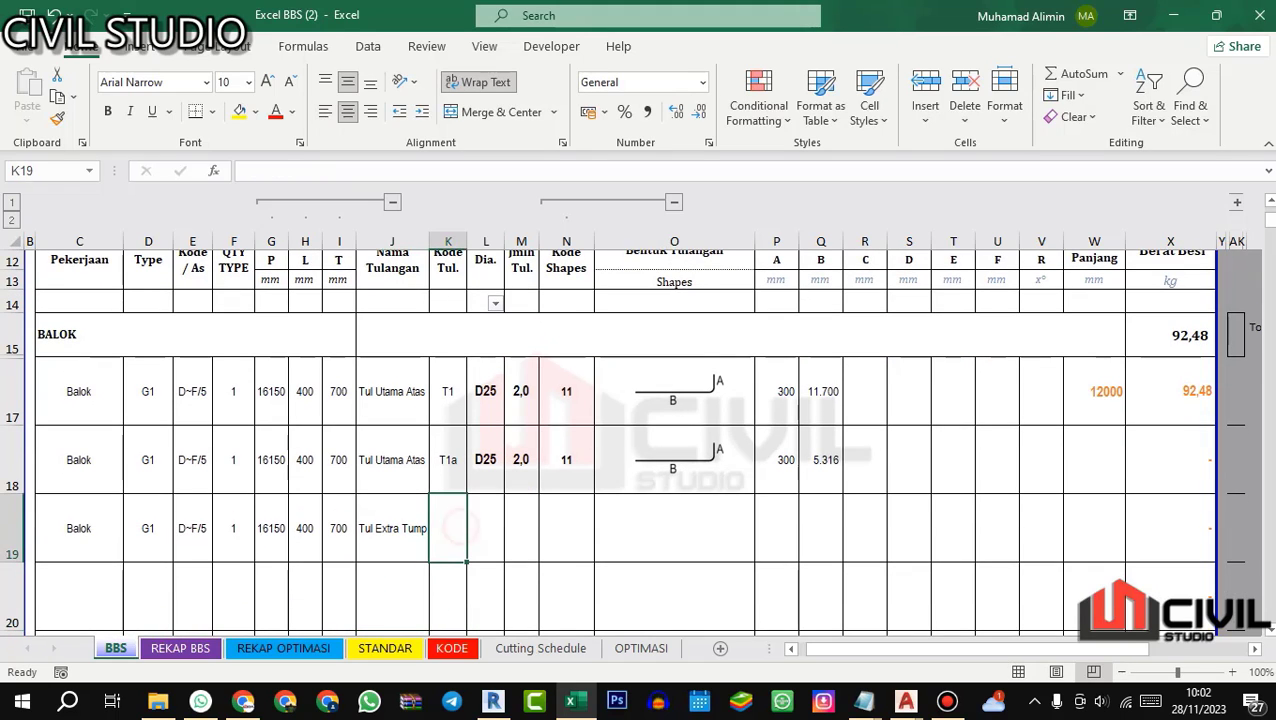
{"action": "type", "text": "T1a"}
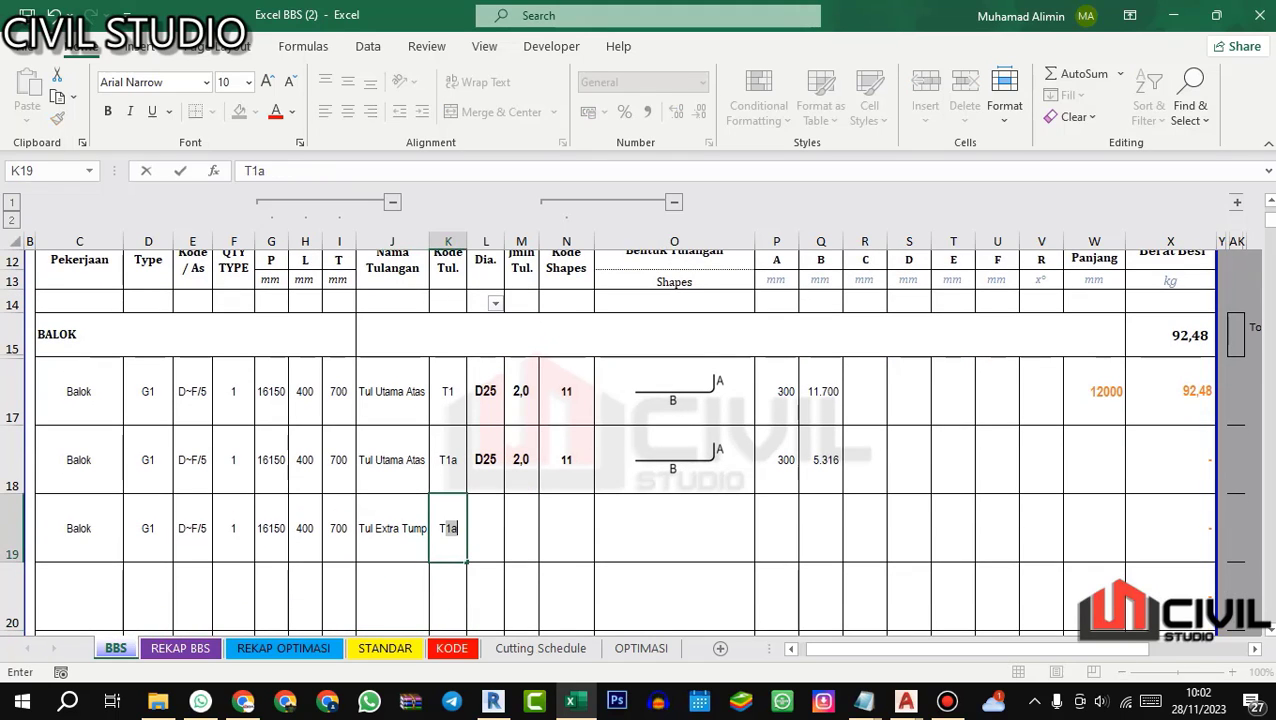
{"action": "key", "text": "Return"}
Step: Set bar T2's diameter to 25, its quantity to 4 and its shape code to 11
{"action": "left_click", "coordinate": [483, 519]}
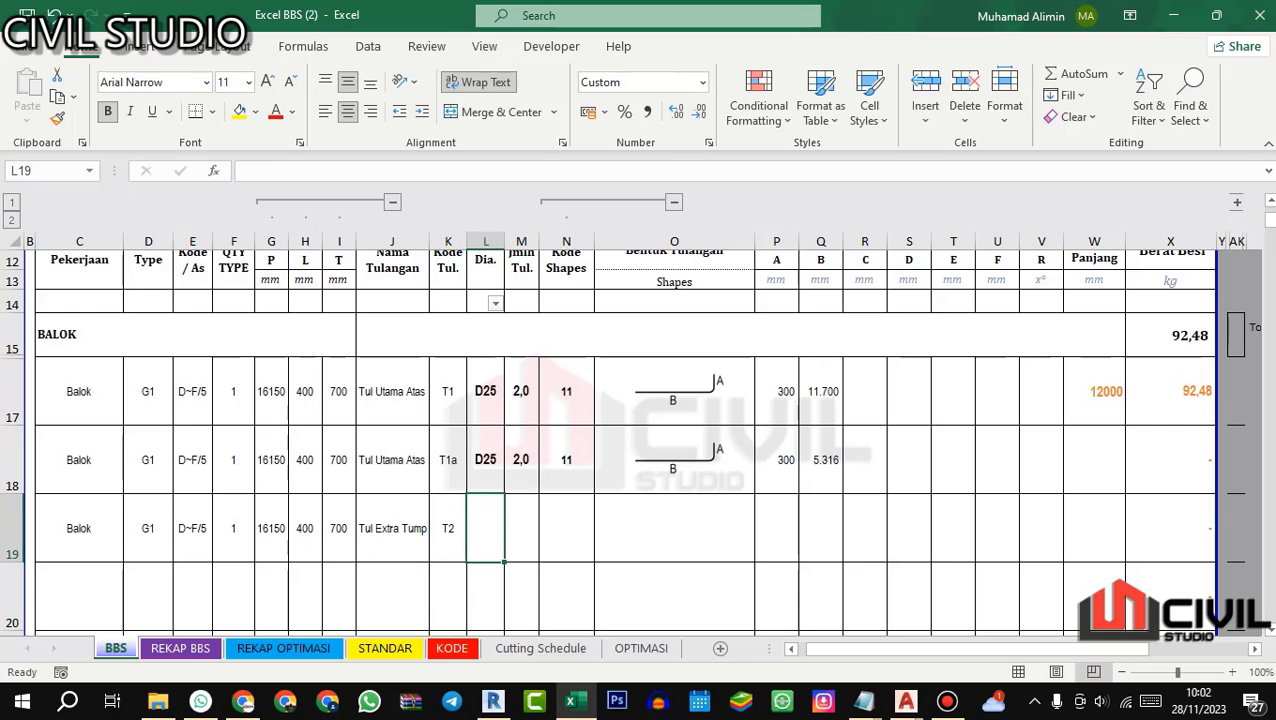
{"action": "type", "text": "25"}
{"action": "key", "text": "Return"}
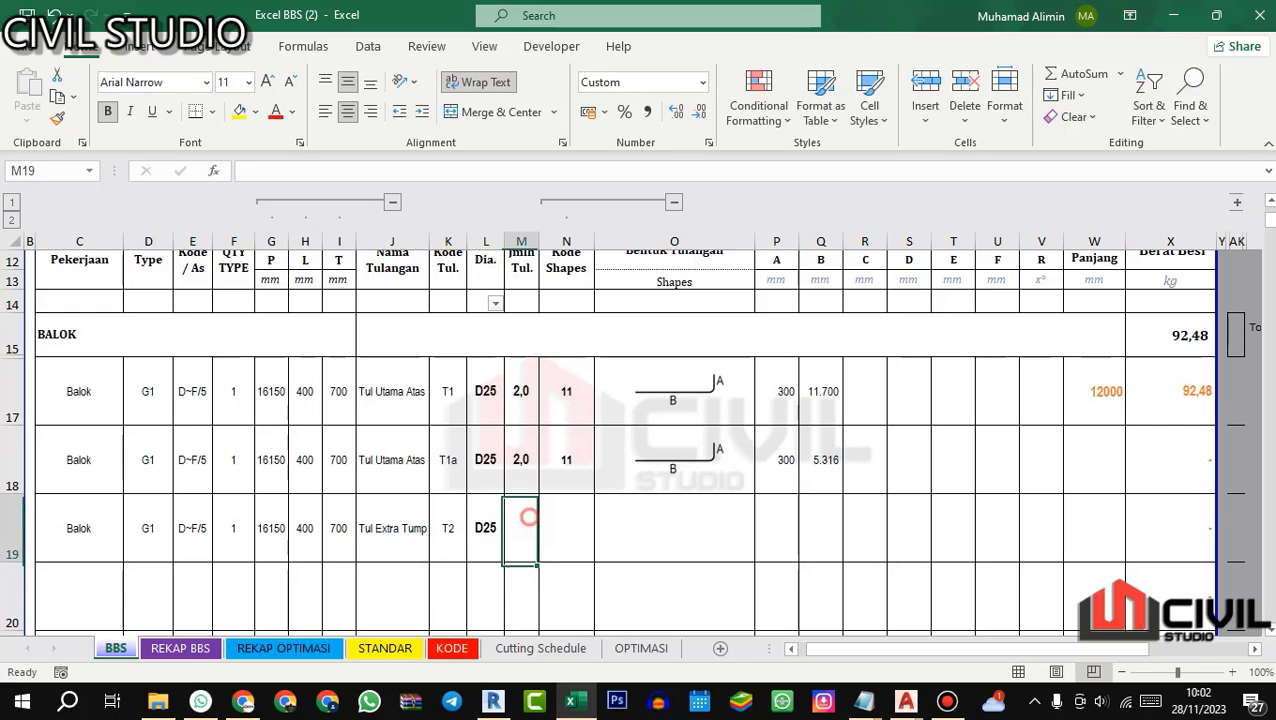
{"action": "type", "text": "4"}
{"action": "key", "text": "Return"}
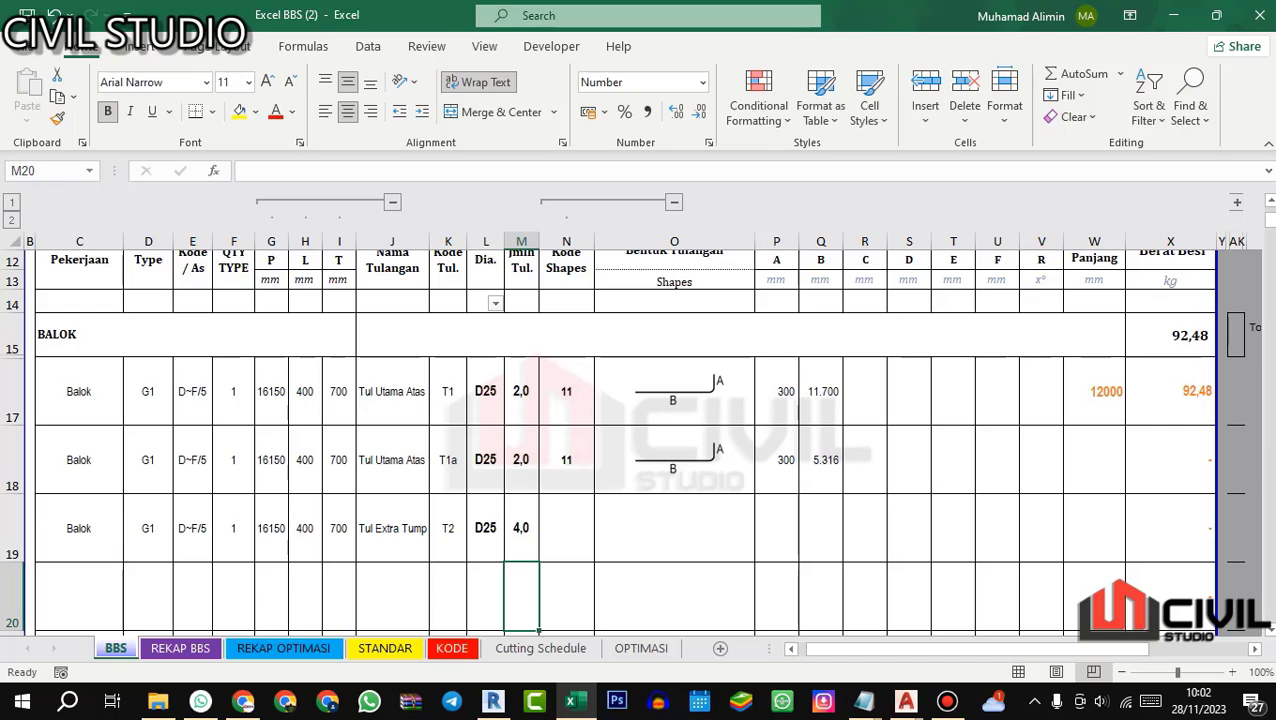
{"action": "double_click", "coordinate": [559, 525]}
{"action": "left_click", "coordinate": [594, 205]}
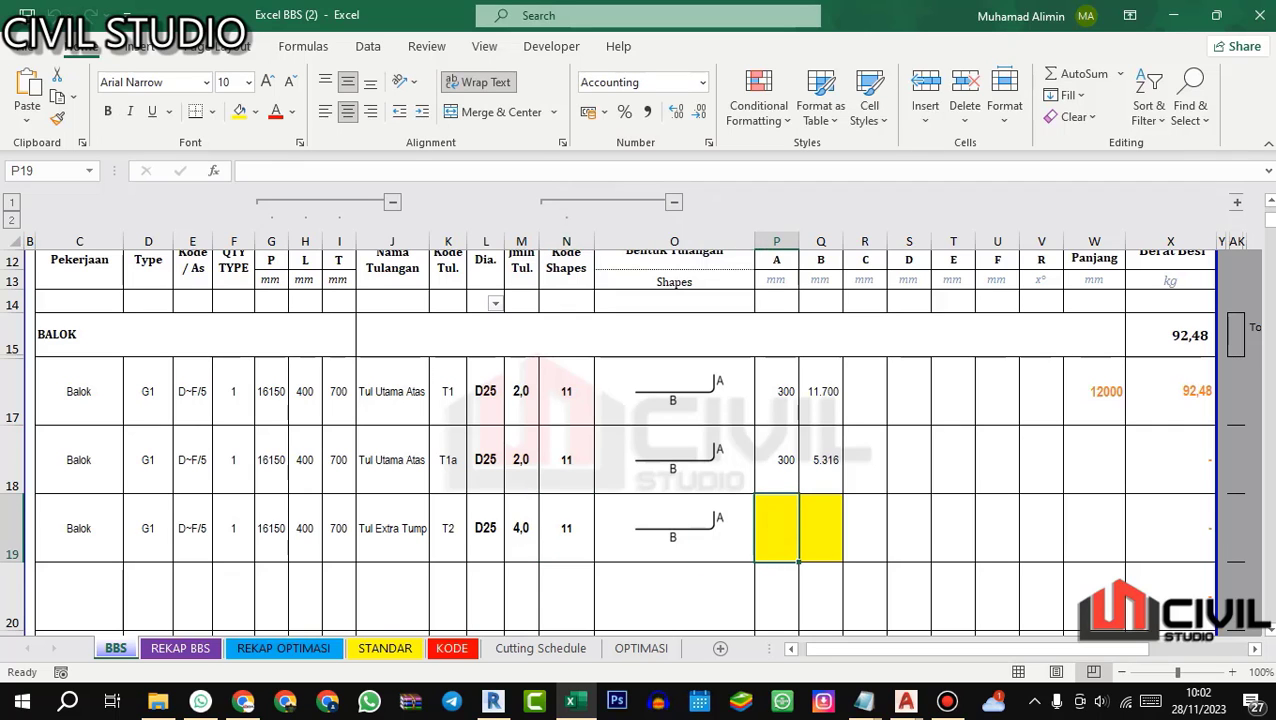
Step: Switch to the 3D Rebar view in Revit and examine the hooked top bars at beam G1's end column
{"action": "left_click", "coordinate": [492, 700]}
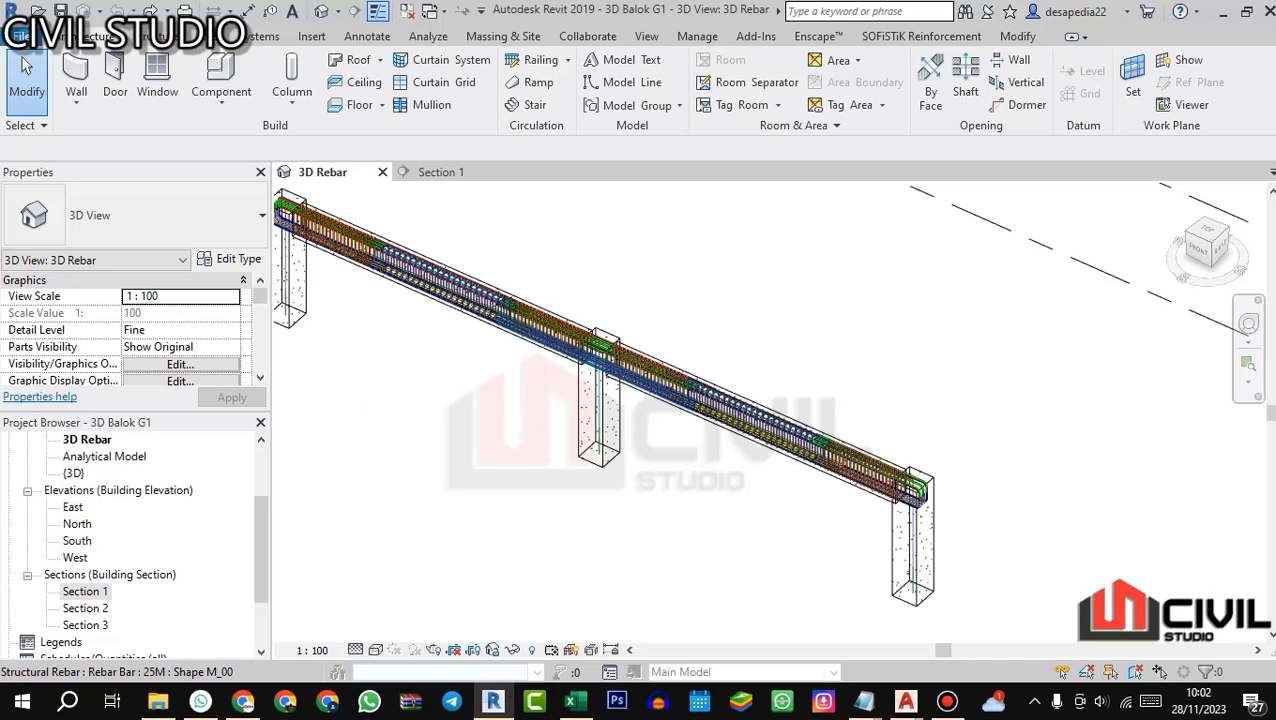
{"action": "left_click_drag", "start_coordinate": [322, 261], "coordinate": [590, 345]}
{"action": "scroll", "coordinate": [516, 338], "scroll_direction": "up", "scroll_amount": 3}
{"action": "scroll", "coordinate": [780, 560], "scroll_direction": "down", "scroll_amount": 1}
{"action": "scroll", "coordinate": [404, 356], "scroll_direction": "up", "scroll_amount": 4}
{"action": "left_click_drag", "start_coordinate": [440, 370], "coordinate": [535, 485]}
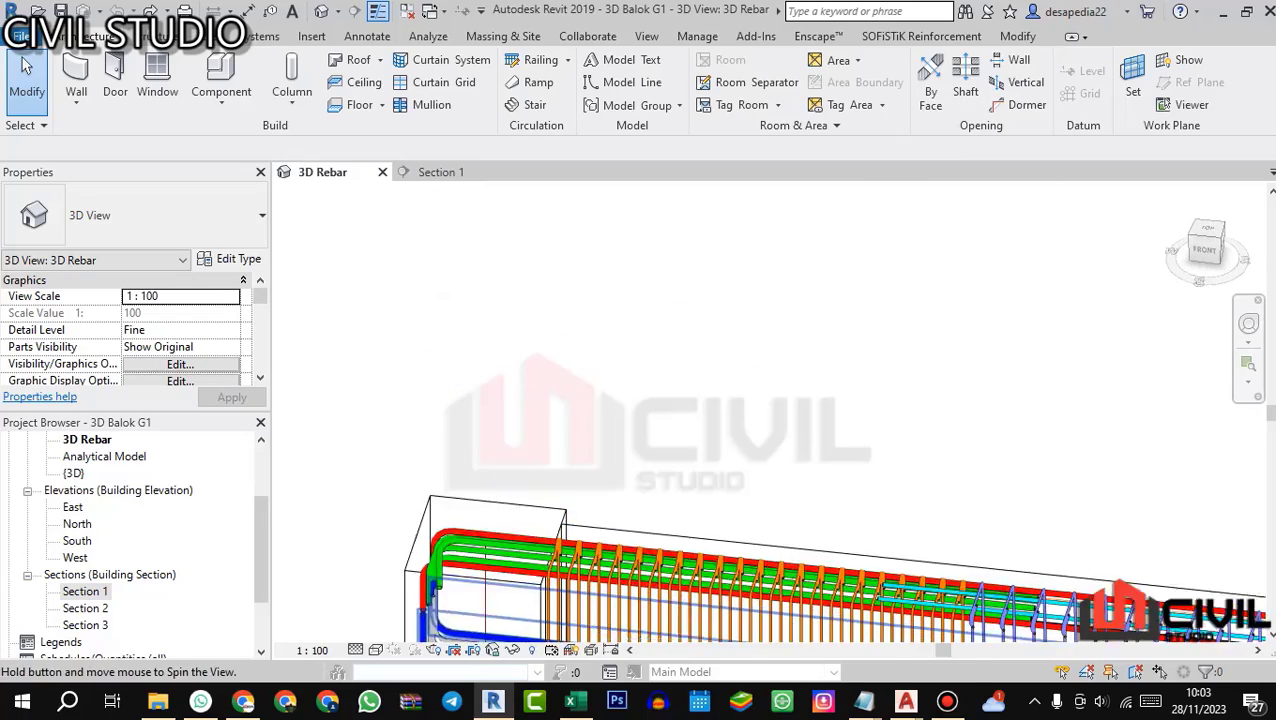
{"action": "scroll", "coordinate": [505, 385], "scroll_direction": "down", "scroll_amount": 3}
{"action": "left_click_drag", "start_coordinate": [525, 410], "coordinate": [575, 370]}
{"action": "scroll", "coordinate": [750, 422], "scroll_direction": "down", "scroll_amount": 2}
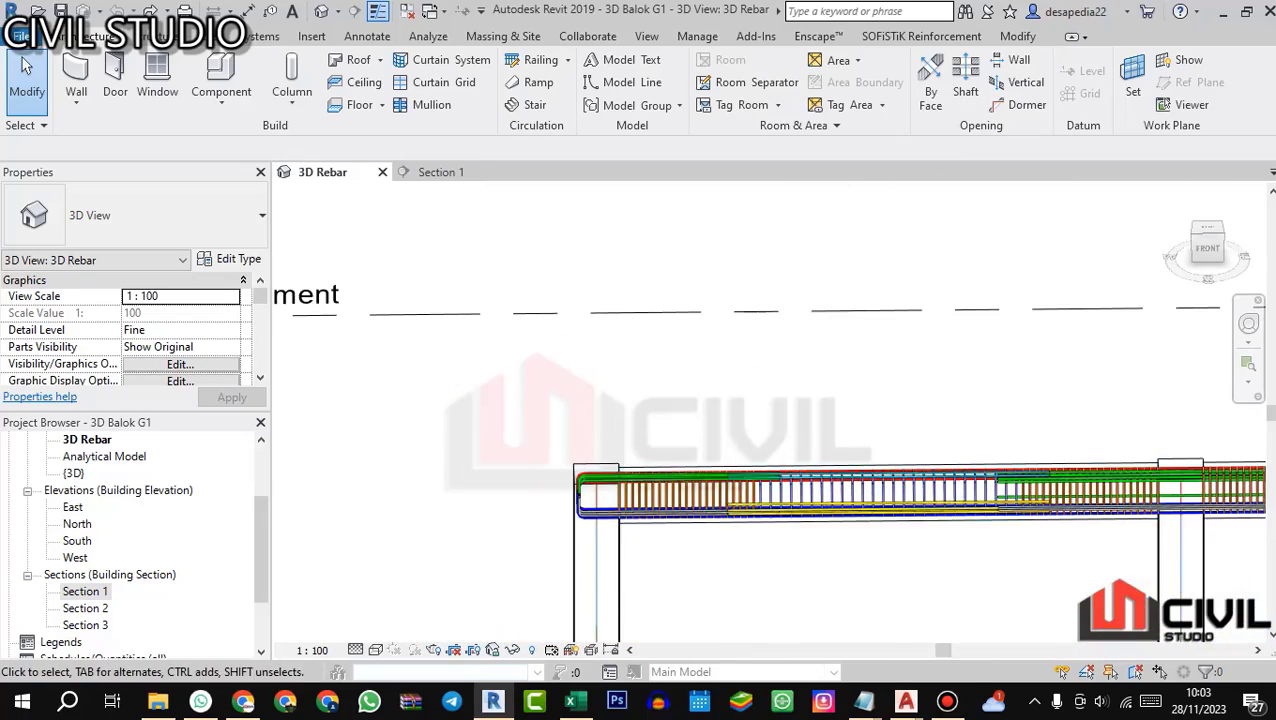
{"action": "left_click_drag", "start_coordinate": [640, 452], "coordinate": [625, 480]}
{"action": "scroll", "coordinate": [622, 482], "scroll_direction": "up", "scroll_amount": 3}
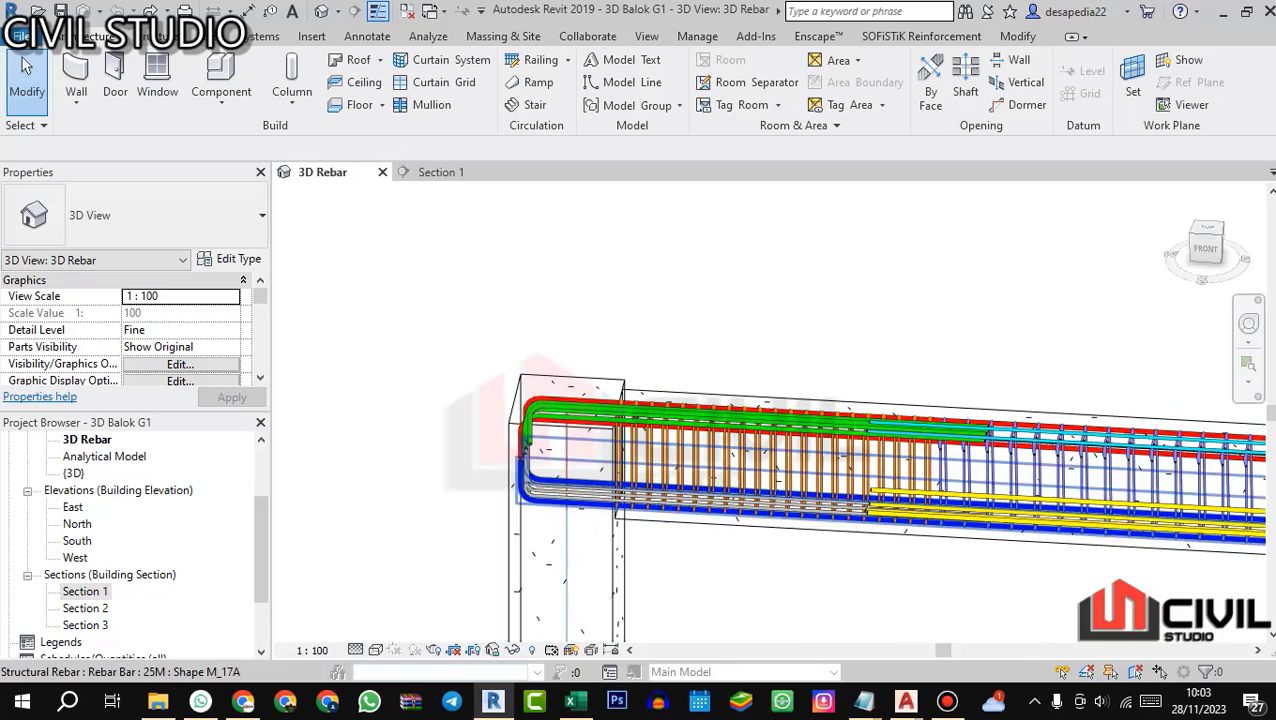
Step: Trace the green extra top bars from the end column to where they stop in the beam span
{"action": "scroll", "coordinate": [567, 430], "scroll_direction": "up", "scroll_amount": 3}
{"action": "scroll", "coordinate": [495, 425], "scroll_direction": "down", "scroll_amount": 4}
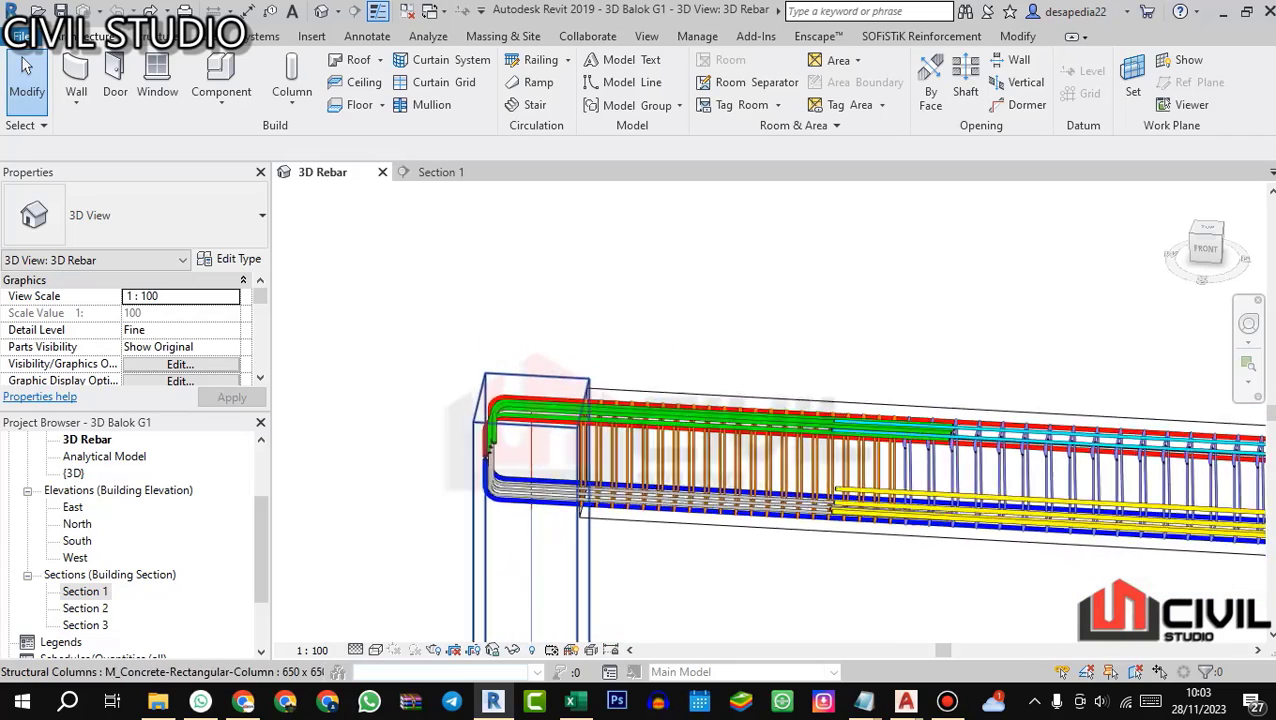
{"action": "scroll", "coordinate": [932, 455], "scroll_direction": "up", "scroll_amount": 3}
{"action": "scroll", "coordinate": [945, 425], "scroll_direction": "up", "scroll_amount": 1}
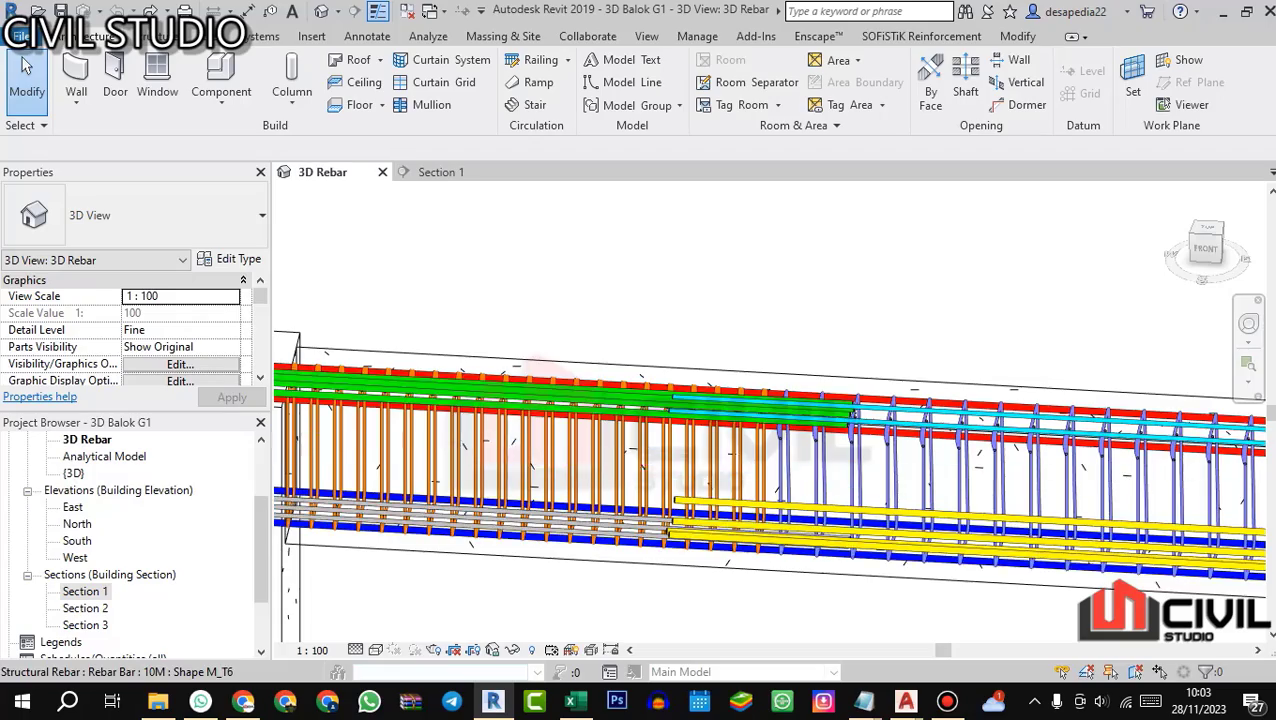
{"action": "scroll", "coordinate": [860, 405], "scroll_direction": "down", "scroll_amount": 2}
{"action": "scroll", "coordinate": [887, 420], "scroll_direction": "down", "scroll_amount": 2}
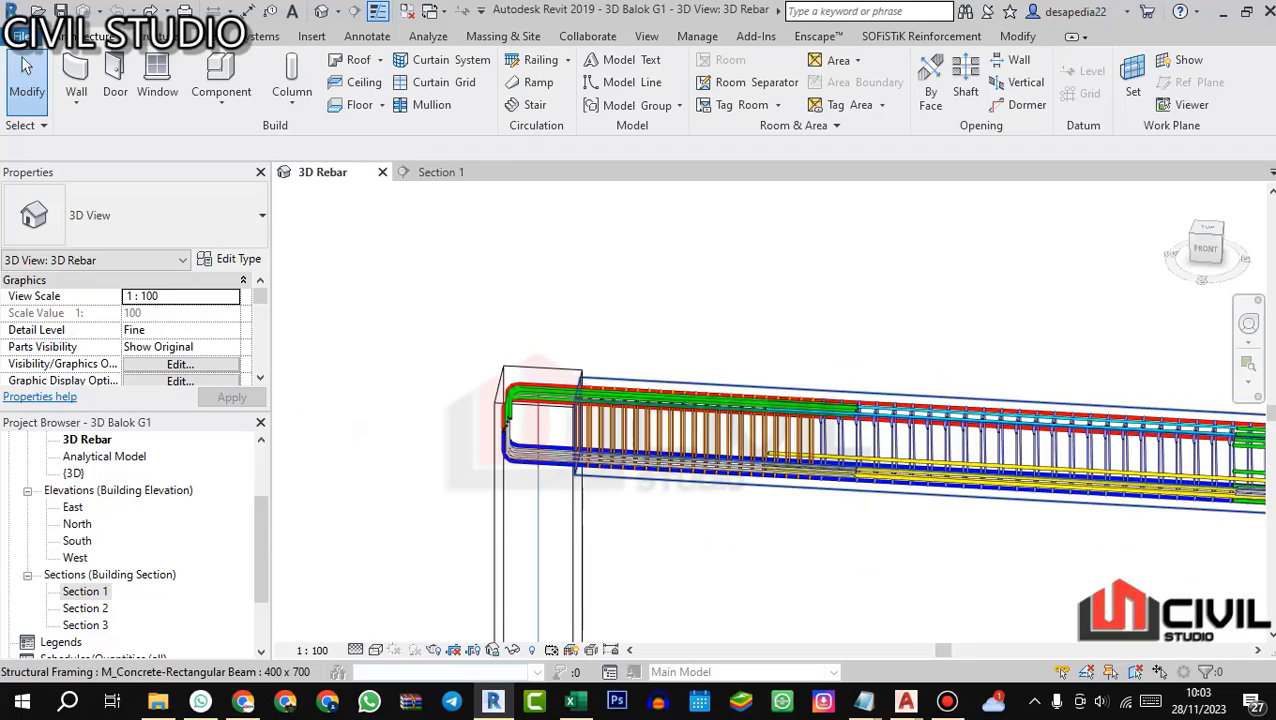
{"action": "left_click_drag", "start_coordinate": [850, 392], "coordinate": [835, 415]}
{"action": "scroll", "coordinate": [828, 410], "scroll_direction": "up", "scroll_amount": 4}
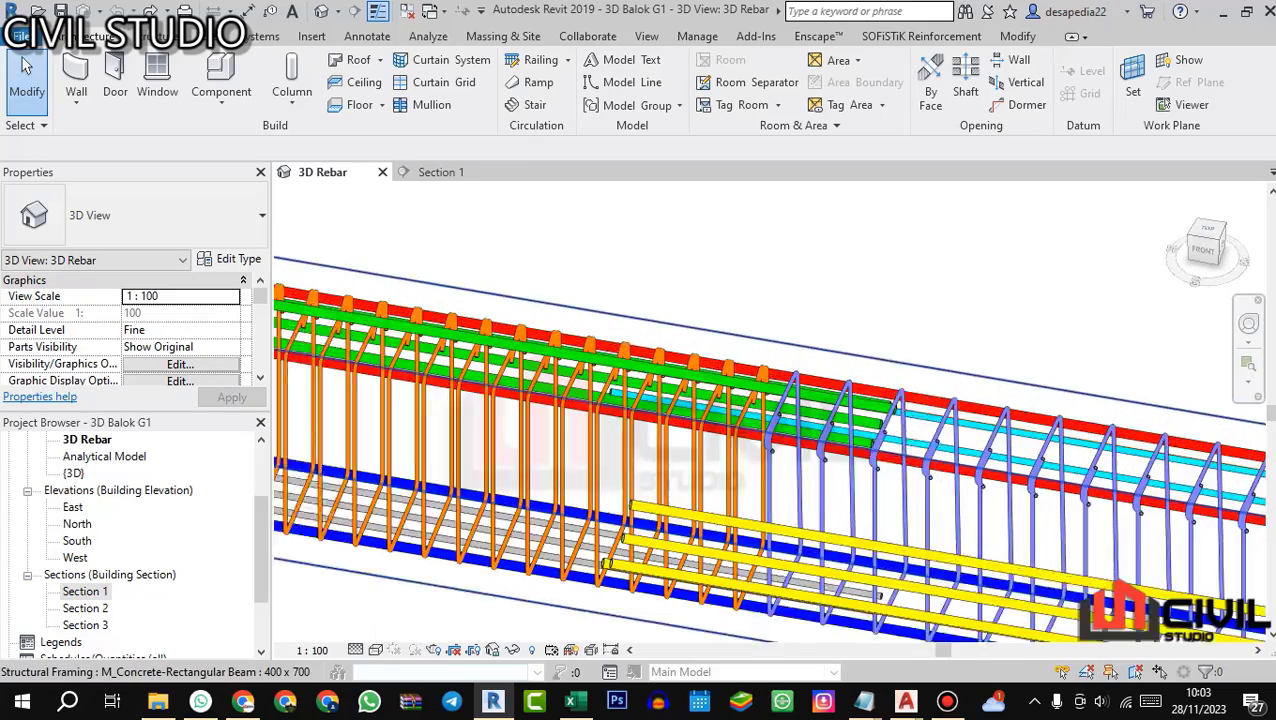
Step: Select the green extra top bar set to inspect its extent, deselect it, and review the bars along the support zone
{"action": "scroll", "coordinate": [828, 410], "scroll_direction": "down", "scroll_amount": 1}
{"action": "left_click", "coordinate": [862, 428]}
{"action": "scroll", "coordinate": [845, 330], "scroll_direction": "down", "scroll_amount": 2}
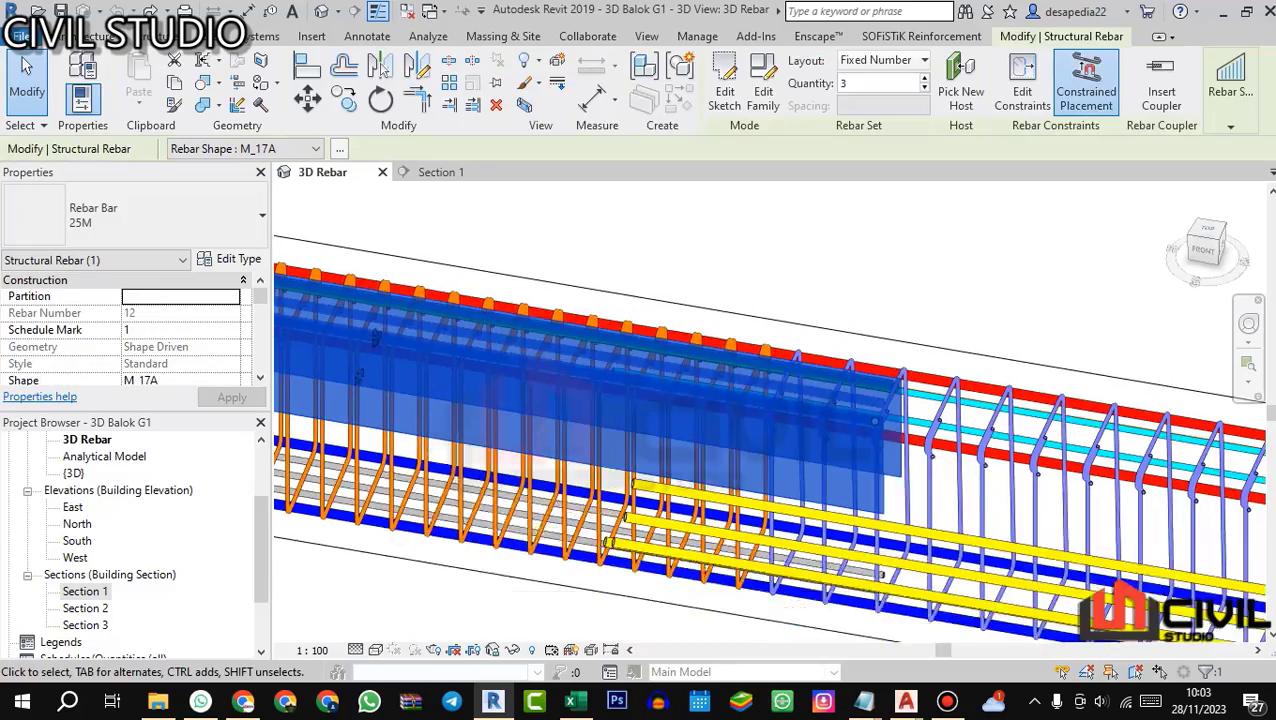
{"action": "left_click", "coordinate": [845, 310]}
{"action": "scroll", "coordinate": [760, 365], "scroll_direction": "down", "scroll_amount": 2}
{"action": "left_click_drag", "start_coordinate": [800, 435], "coordinate": [855, 450]}
{"action": "scroll", "coordinate": [802, 408], "scroll_direction": "down", "scroll_amount": 2}
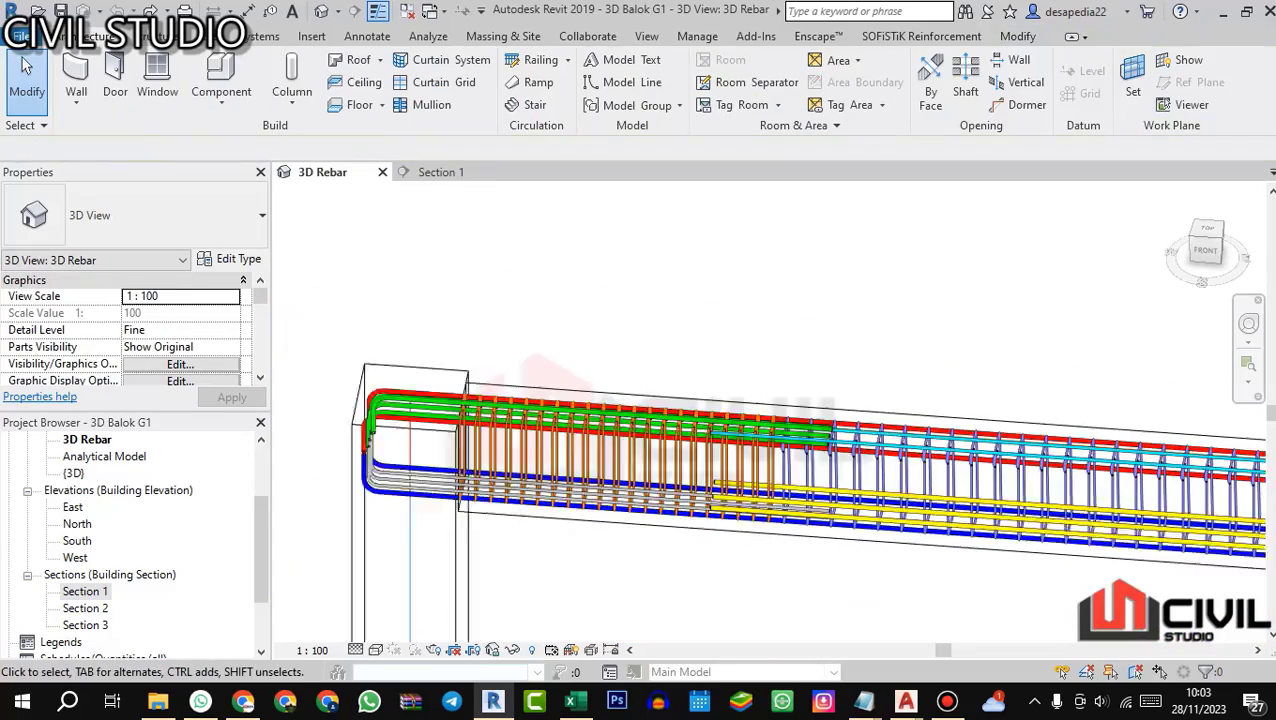
{"action": "scroll", "coordinate": [802, 412], "scroll_direction": "up", "scroll_amount": 1}
{"action": "left_click_drag", "start_coordinate": [802, 412], "coordinate": [898, 410]}
{"action": "scroll", "coordinate": [822, 398], "scroll_direction": "down", "scroll_amount": 2}
Step: Return to Excel and copy T1a's length A formula from P18 into P19 for bar T2
{"action": "key", "text": "alt+Tab"}
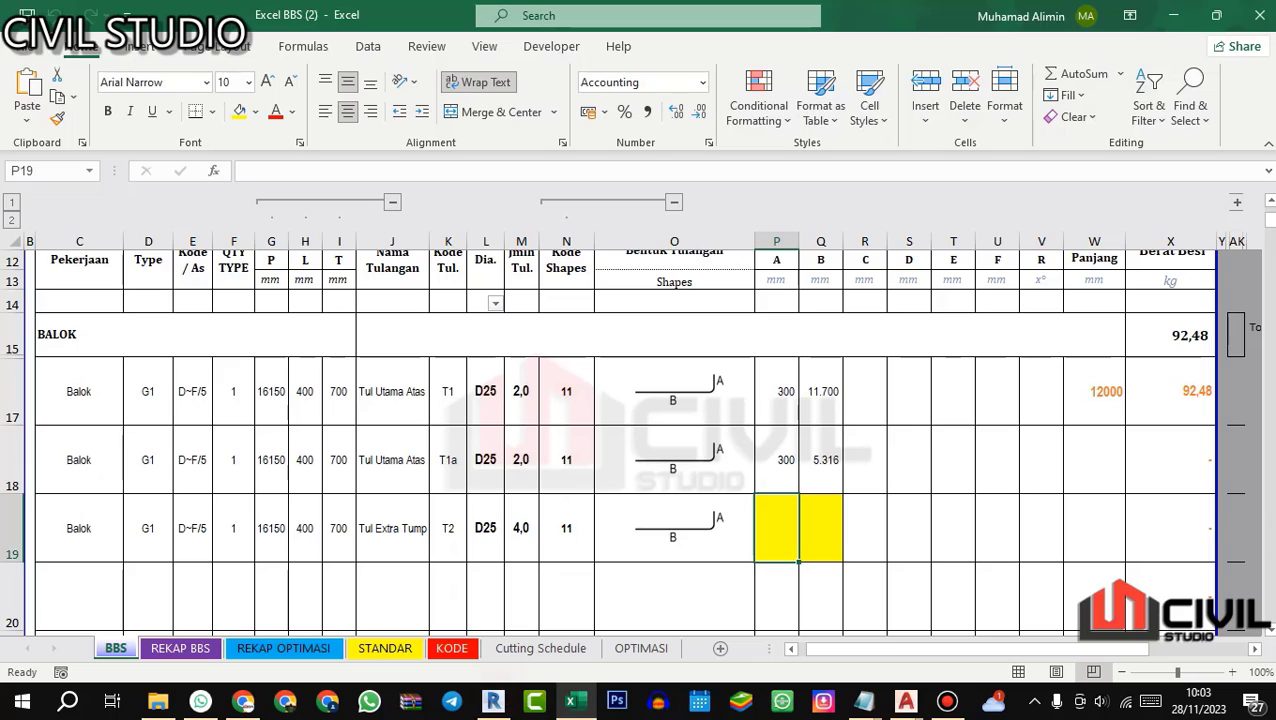
{"action": "key", "text": "Up"}
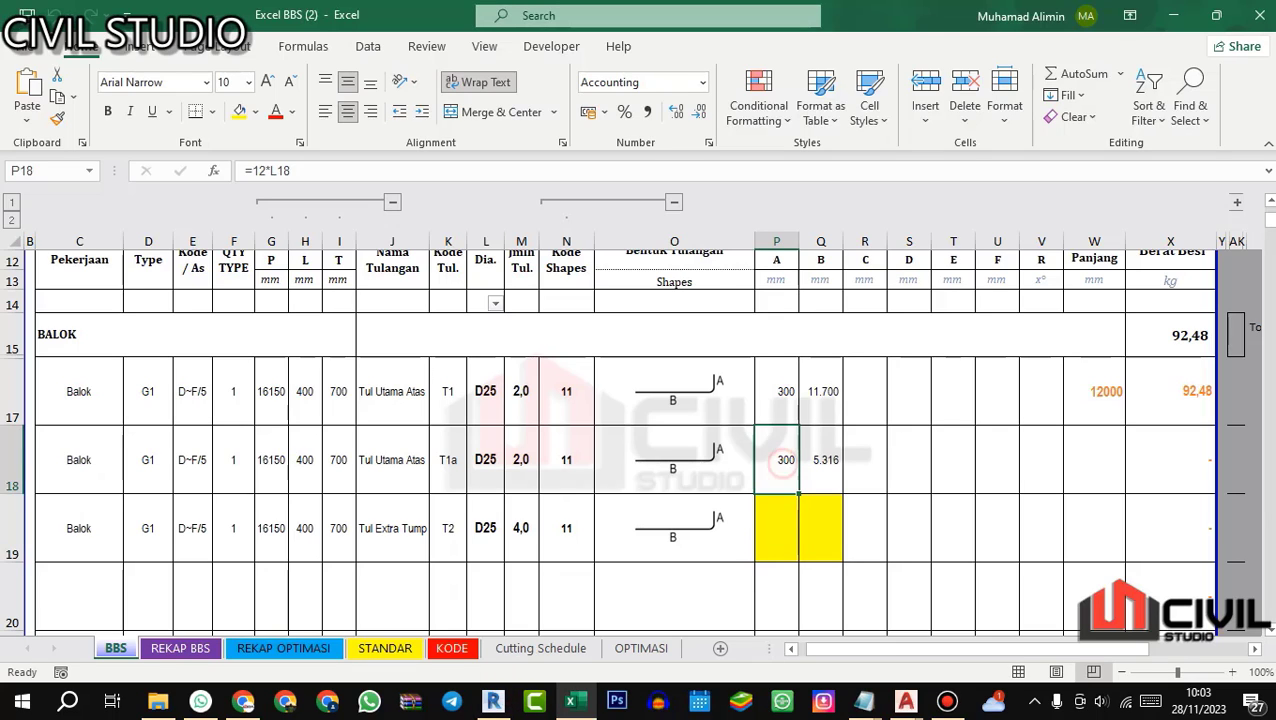
{"action": "key", "text": "ctrl+c"}
{"action": "key", "text": "Down"}
{"action": "key", "text": "ctrl+v"}
{"action": "key", "text": "Escape"}
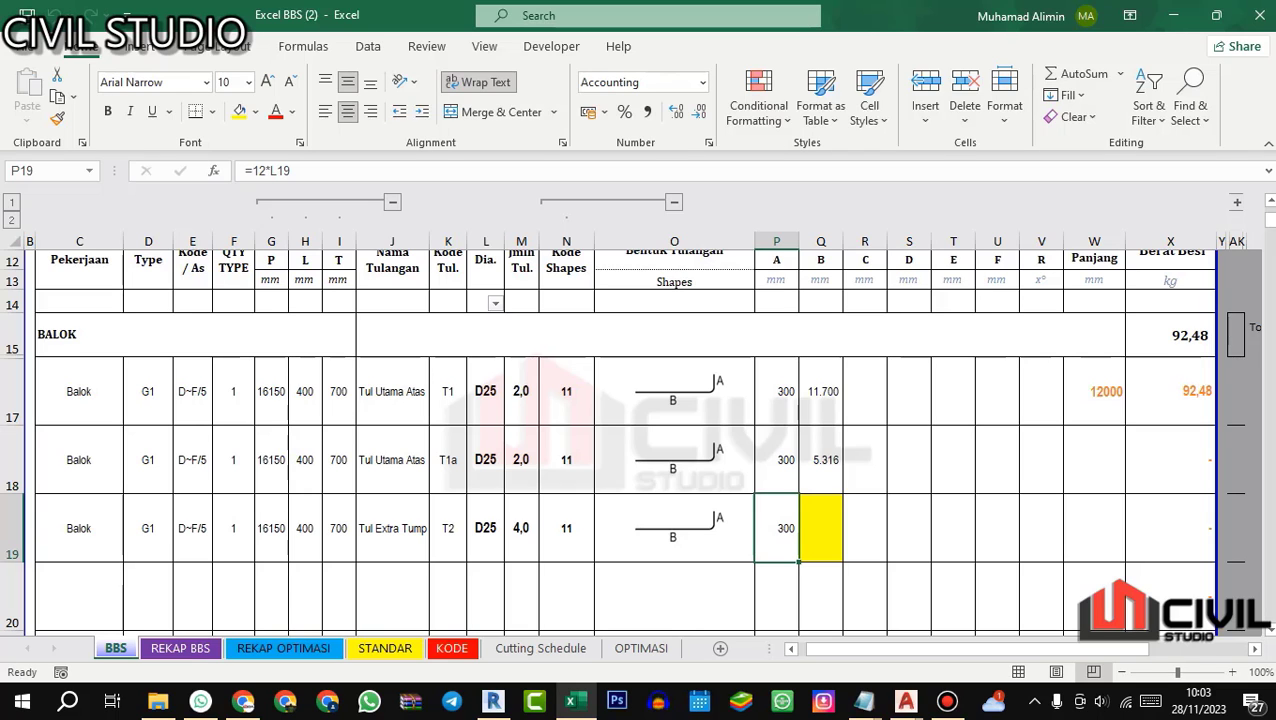
Step: Select Q19 for bar T2's length B, then switch to the AutoCAD standard drawing and find the PEMBERHENTIAN BESI BETON detail
{"action": "left_click", "coordinate": [818, 518]}
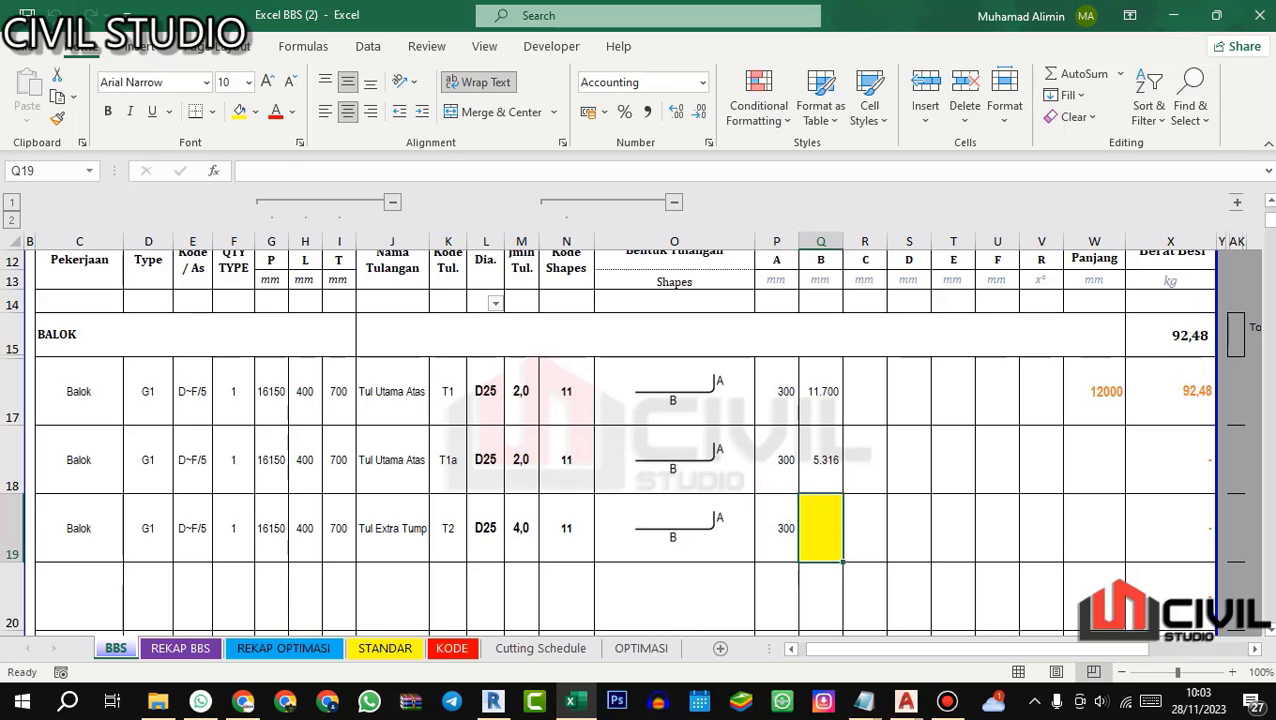
{"action": "scroll", "coordinate": [811, 492], "scroll_direction": "up", "scroll_amount": 2}
{"action": "scroll", "coordinate": [811, 492], "scroll_direction": "down", "scroll_amount": 3}
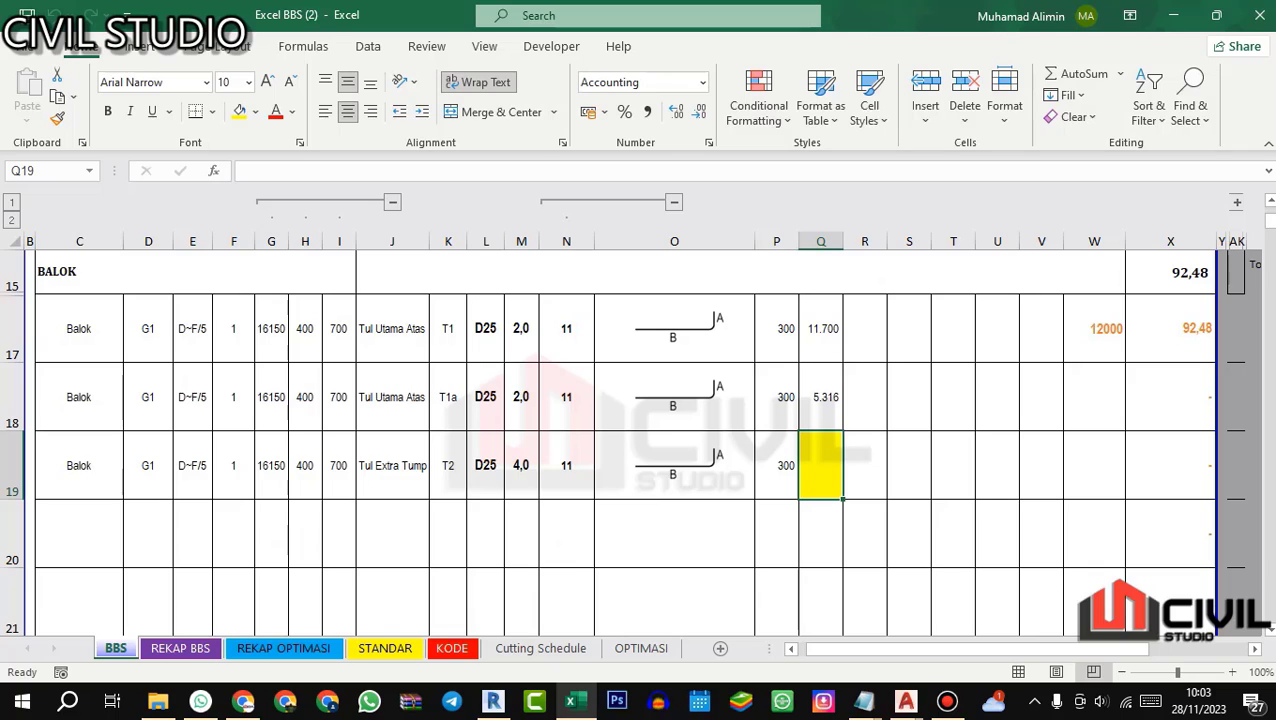
{"action": "left_click", "coordinate": [905, 701]}
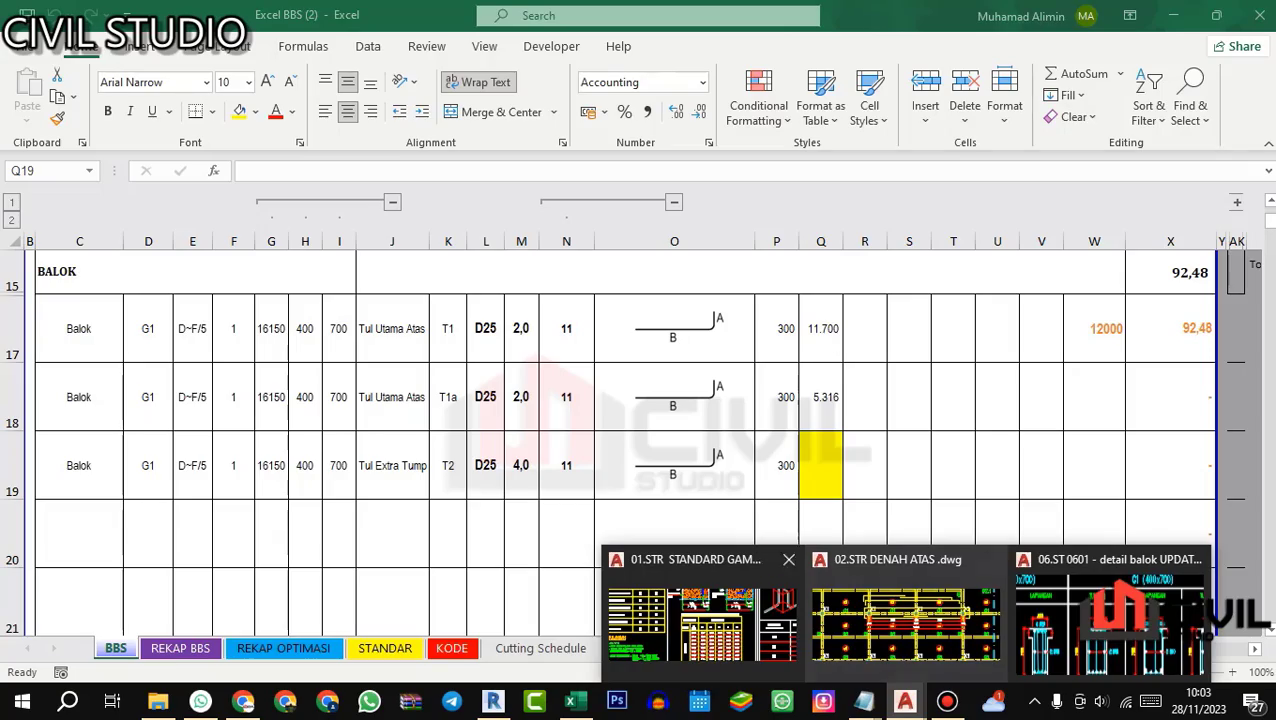
{"action": "left_click", "coordinate": [700, 615]}
{"action": "scroll", "coordinate": [843, 347], "scroll_direction": "up", "scroll_amount": 8}
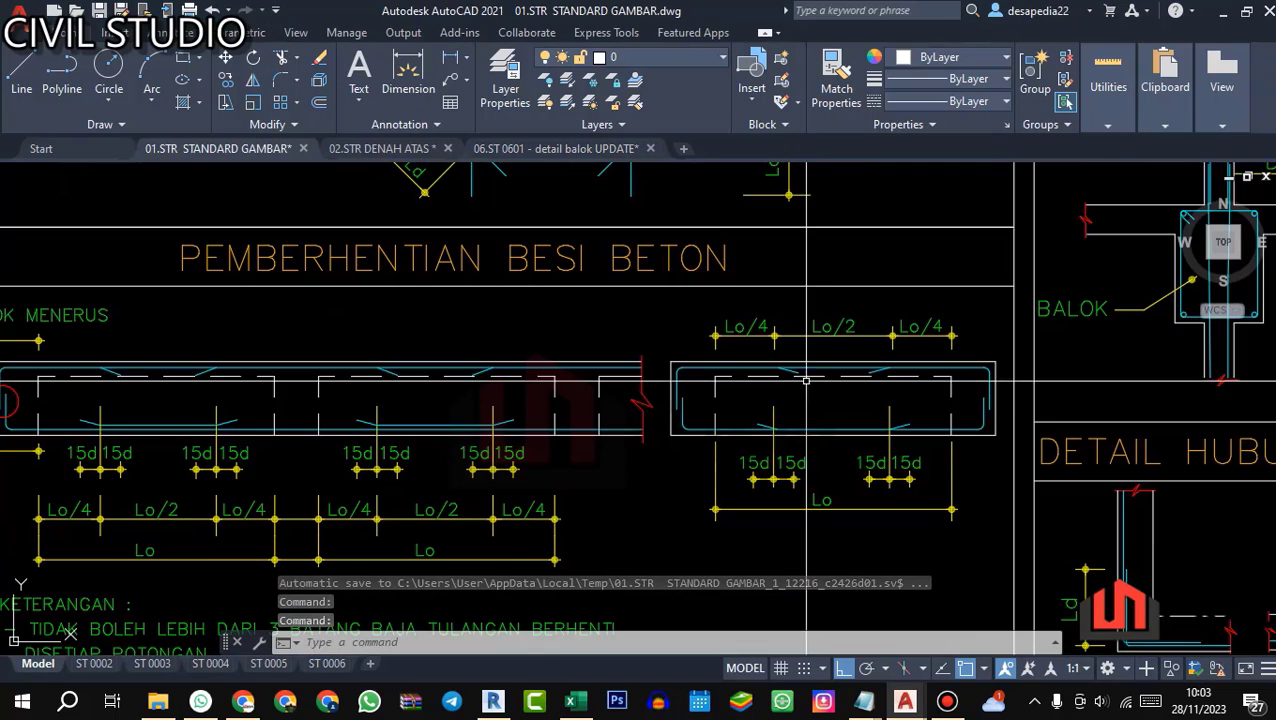
{"action": "scroll", "coordinate": [744, 449], "scroll_direction": "up", "scroll_amount": 4}
{"action": "scroll", "coordinate": [744, 449], "scroll_direction": "down", "scroll_amount": 4}
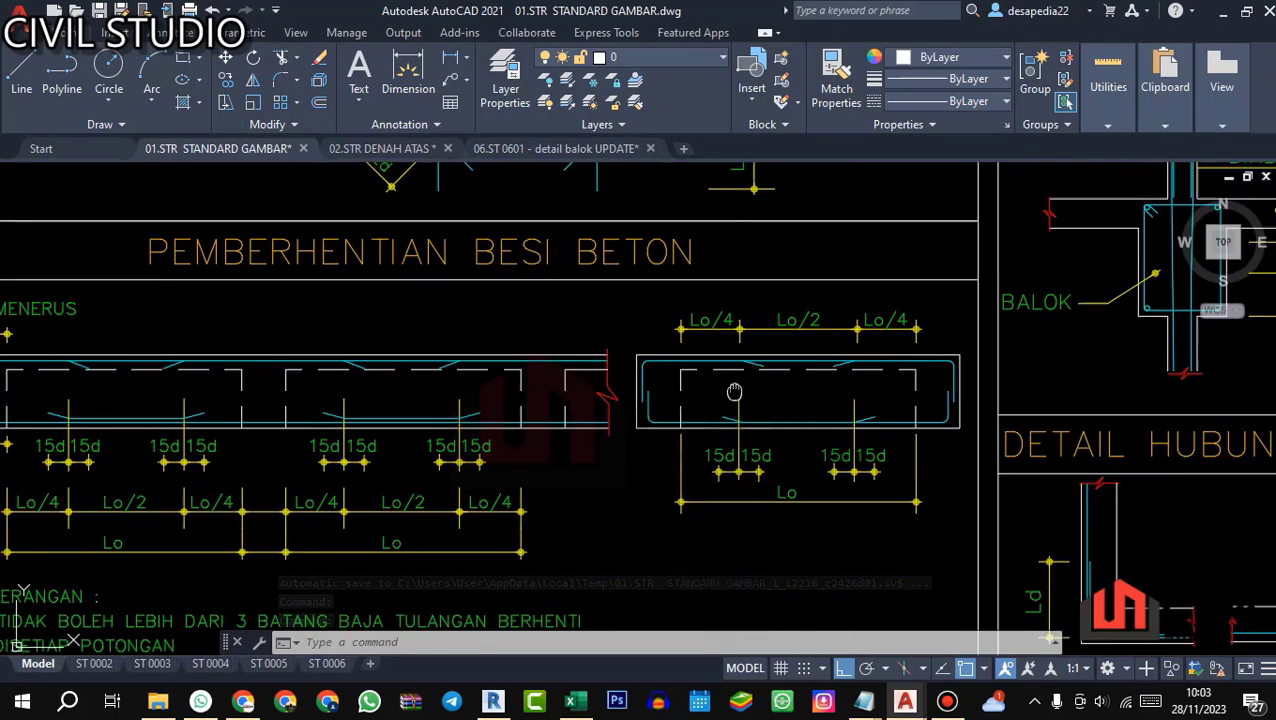
Step: Examine the Lo/4 and 15d cut-off dimensions of the top support bars in the single-span and continuous beam details
{"action": "scroll", "coordinate": [700, 384], "scroll_direction": "up", "scroll_amount": 4}
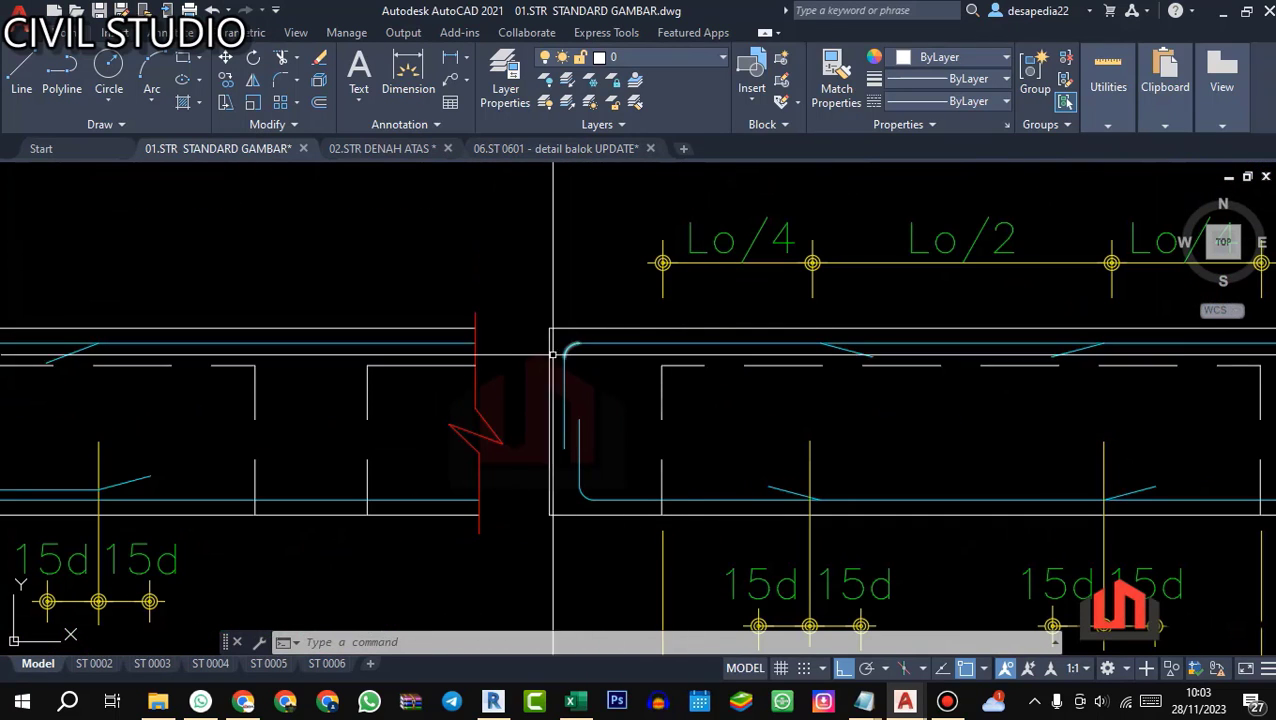
{"action": "scroll", "coordinate": [609, 398], "scroll_direction": "down", "scroll_amount": 5}
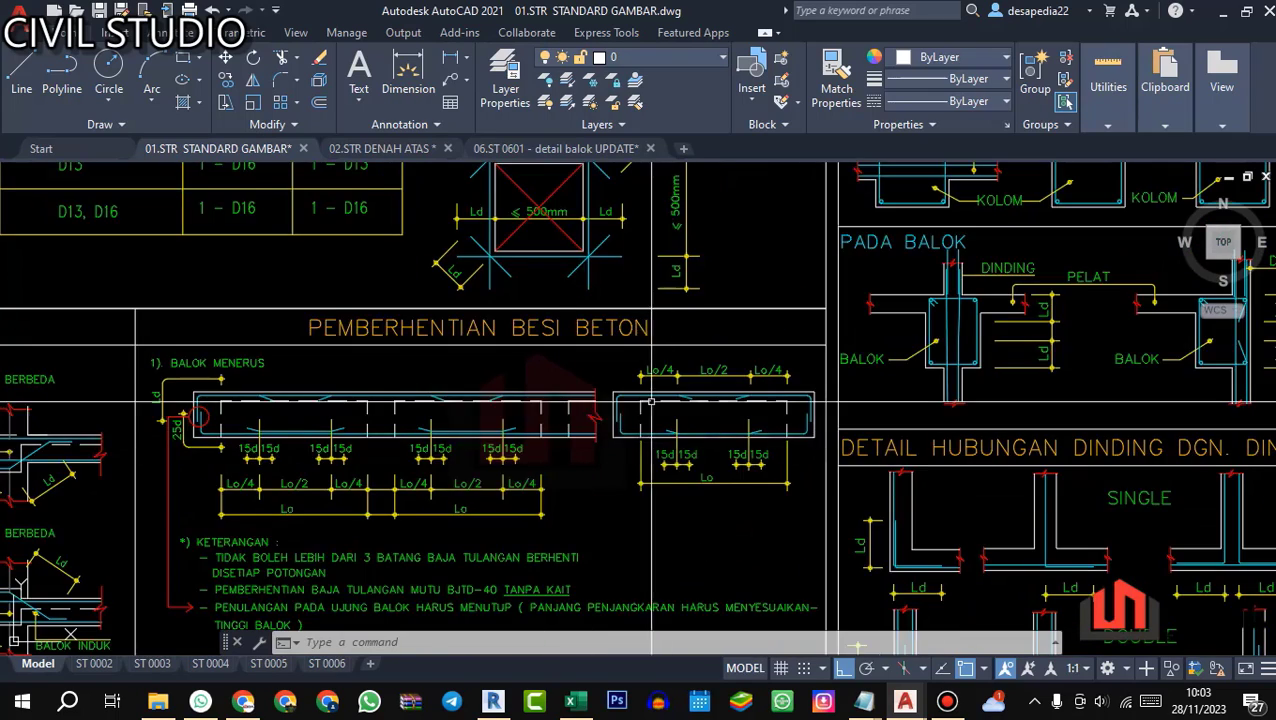
{"action": "scroll", "coordinate": [609, 398], "scroll_direction": "up", "scroll_amount": 2}
{"action": "scroll", "coordinate": [609, 398], "scroll_direction": "down", "scroll_amount": 2}
{"action": "scroll", "coordinate": [537, 394], "scroll_direction": "down", "scroll_amount": 2}
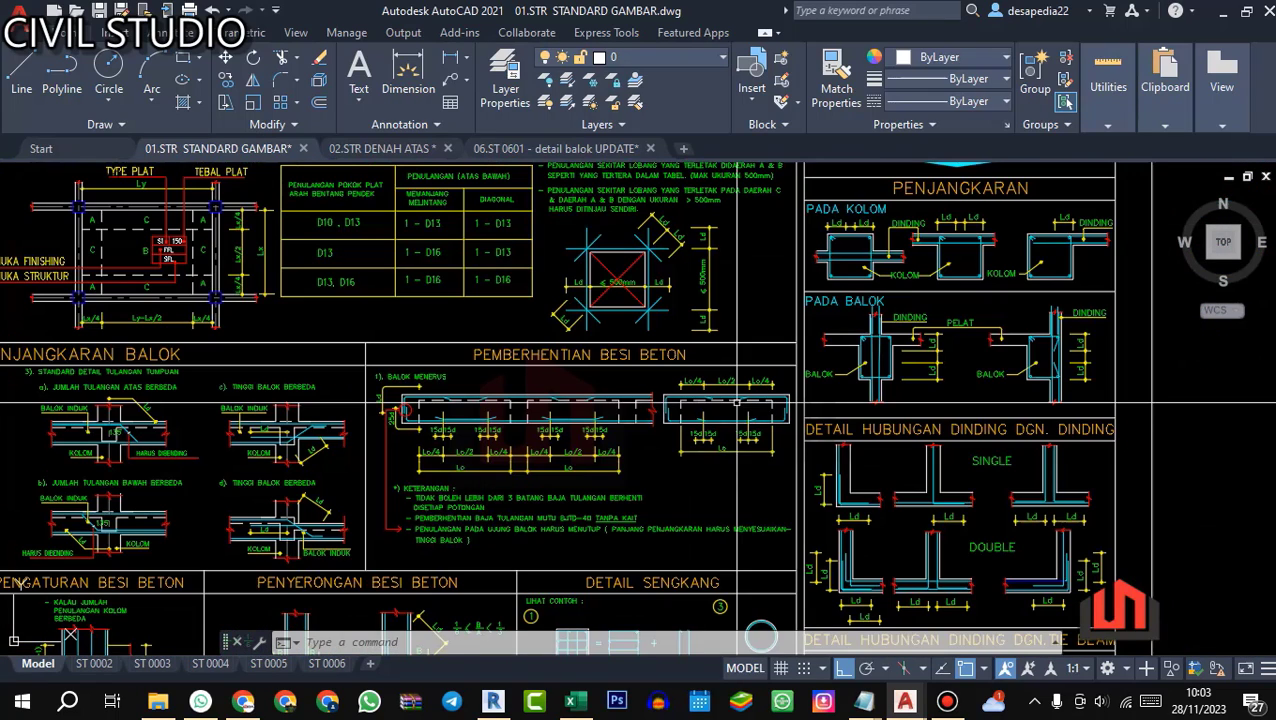
{"action": "scroll", "coordinate": [537, 394], "scroll_direction": "up", "scroll_amount": 4}
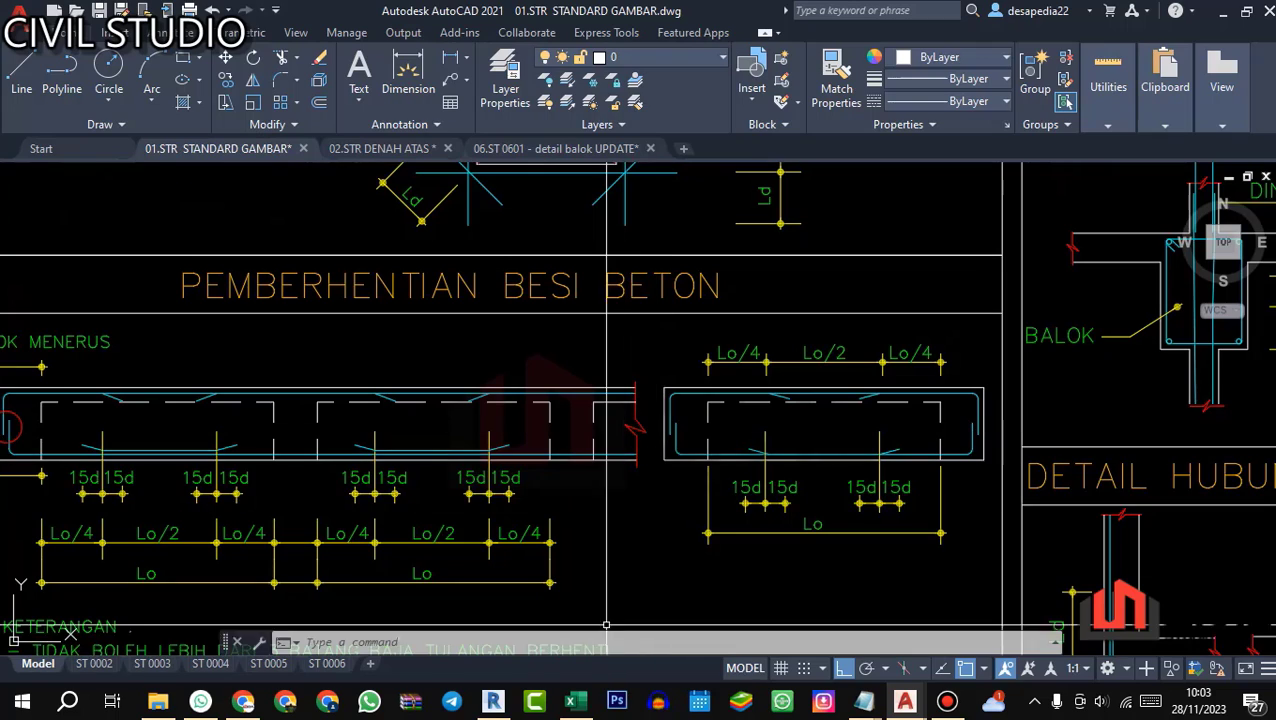
Step: Return to Excel and enter =(2/3*650)+(7750/4)+(15*25) in Q19 as bar T2's length B
{"action": "left_click", "coordinate": [570, 700]}
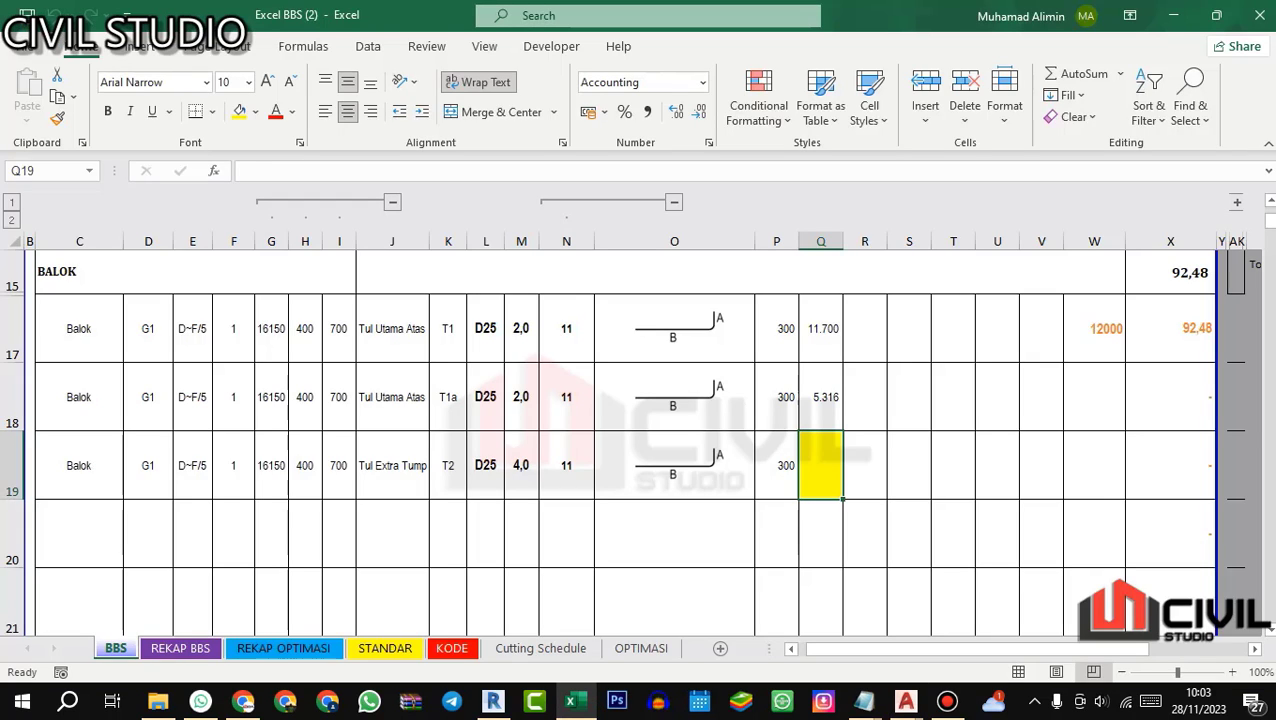
{"action": "type", "text": "="}
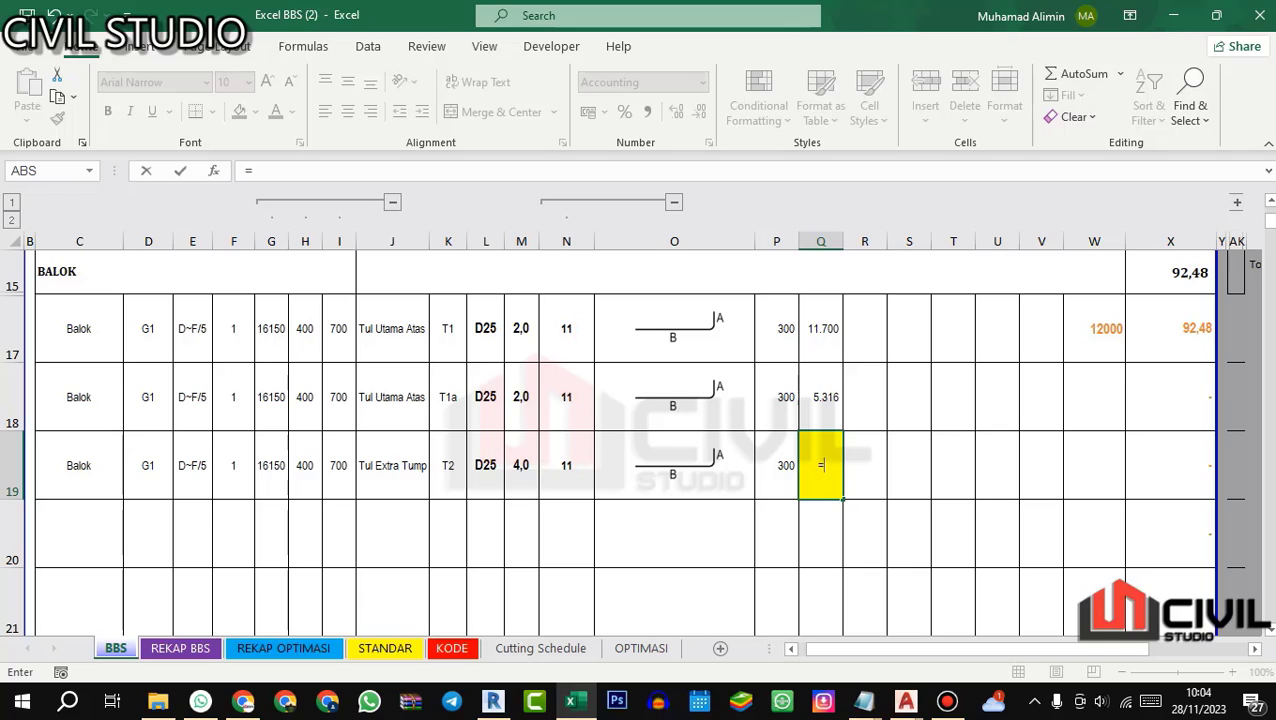
{"action": "type", "text": "2/3*650"}
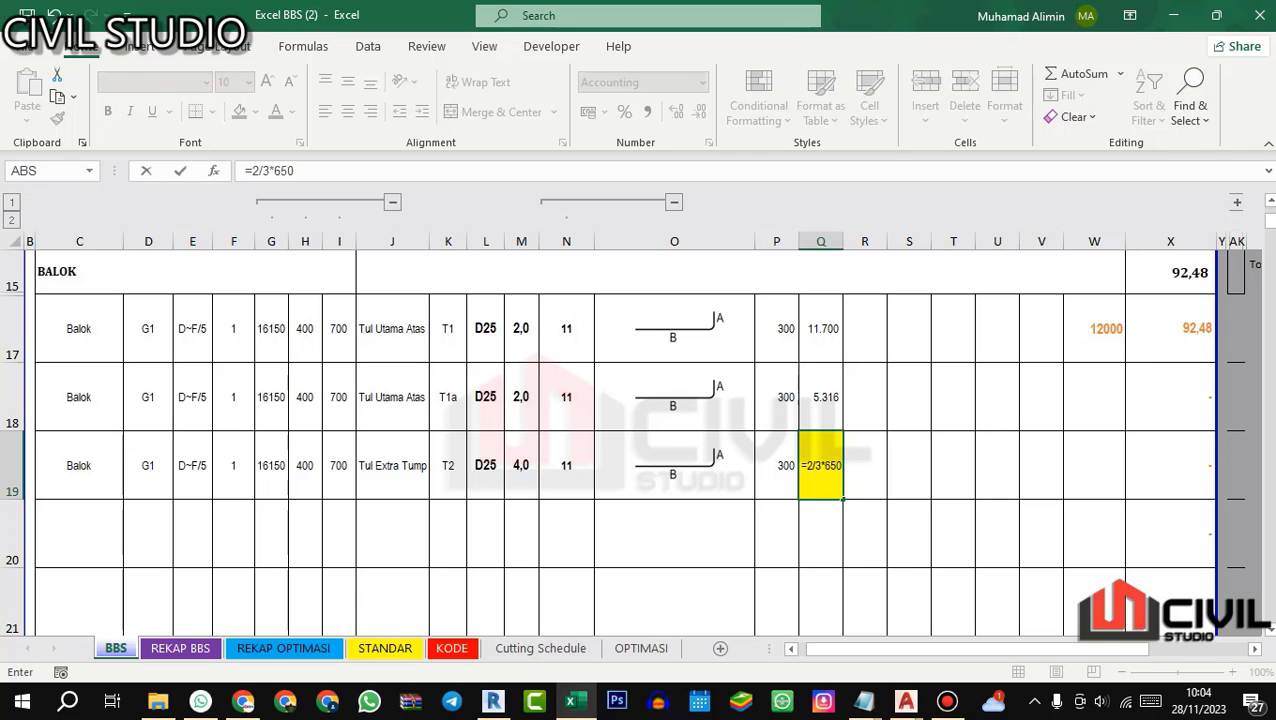
{"action": "left_click", "coordinate": [252, 171]}
{"action": "type", "text": "("}
{"action": "key", "text": "End"}
{"action": "type", "text": ")+"}
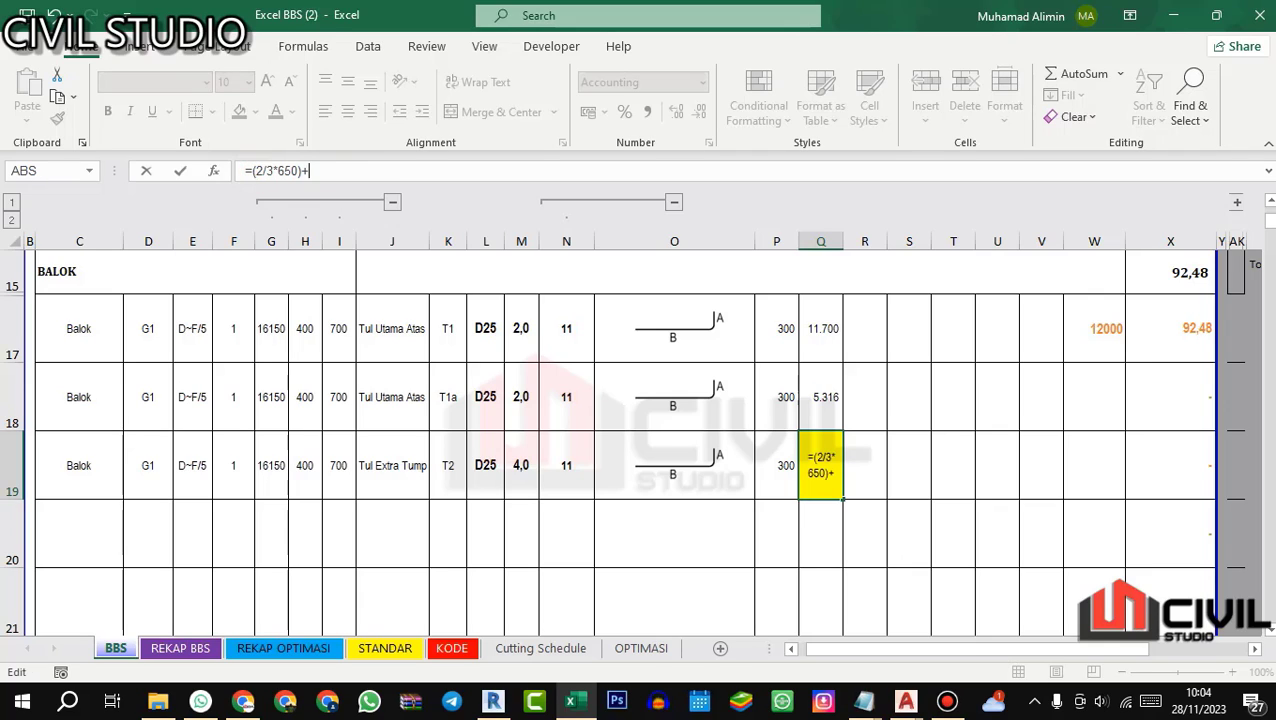
{"action": "type", "text": "(1"}
{"action": "key", "text": "BackSpace"}
{"action": "type", "text": "7750"}
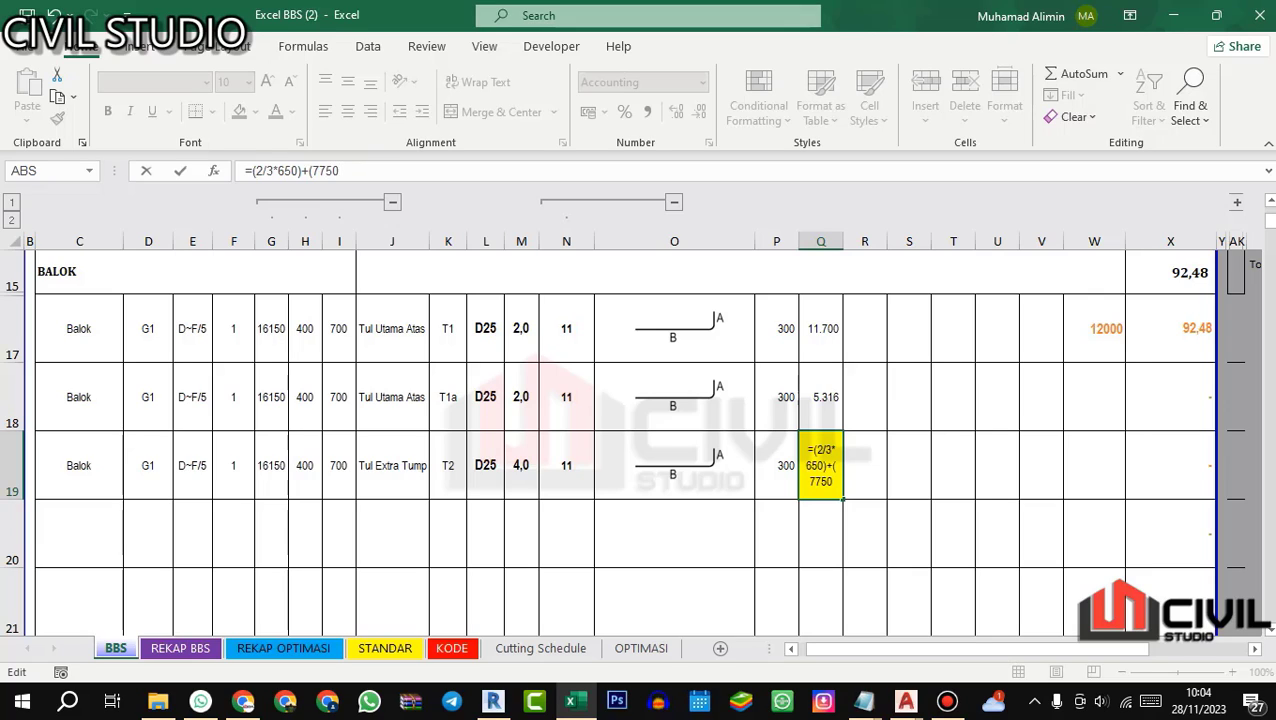
{"action": "type", "text": "/4)+(15*"}
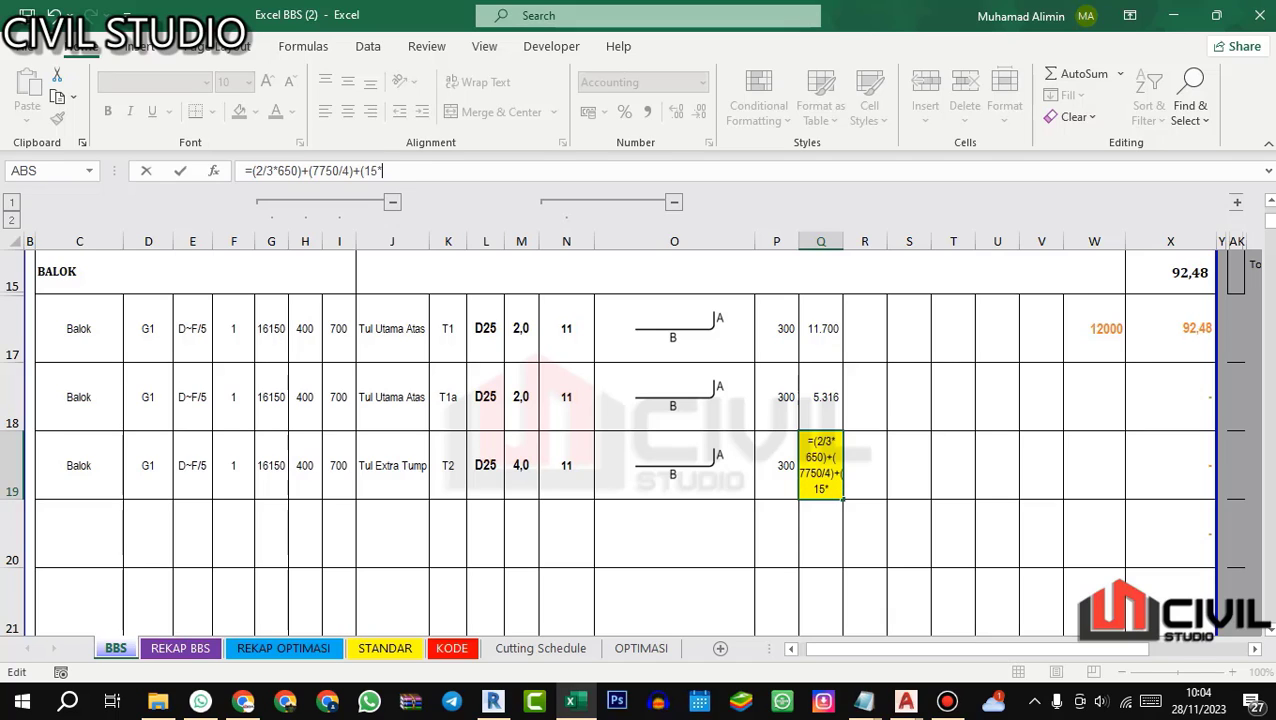
{"action": "type", "text": "25)"}
{"action": "key", "text": "Return"}
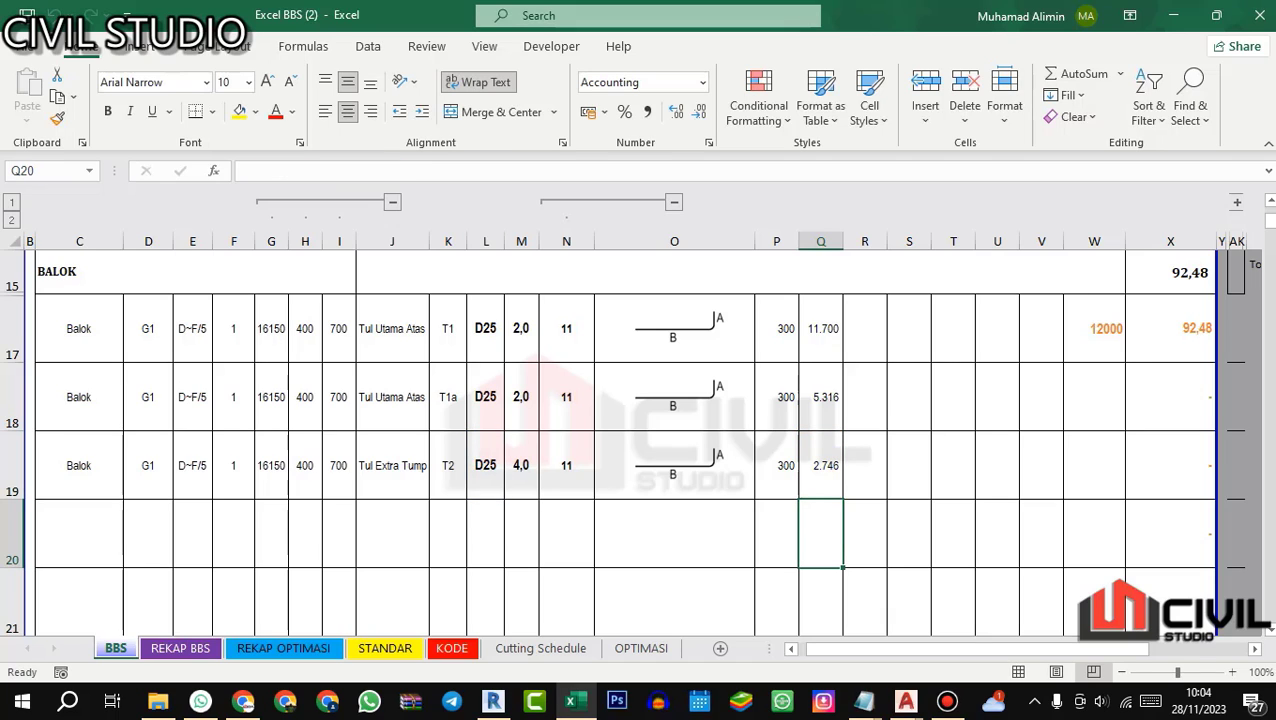
{"action": "key", "text": "Up"}
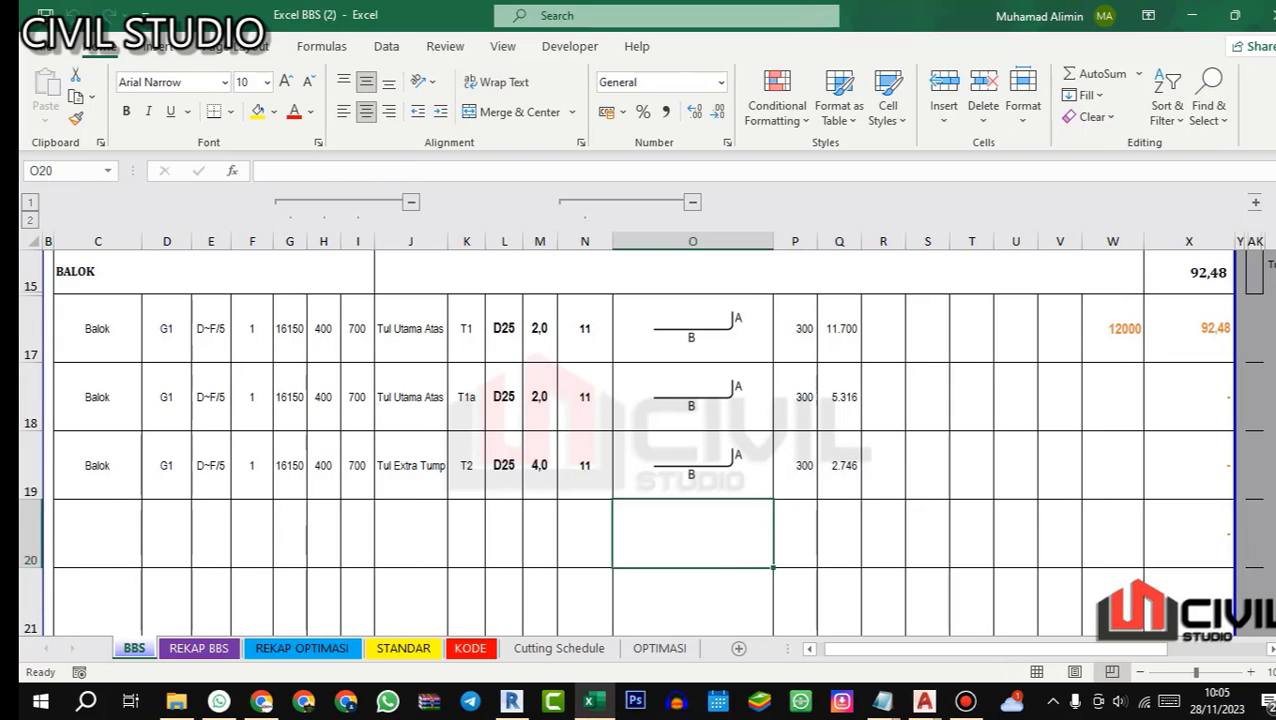
{"action": "left_click", "coordinate": [822, 512]}
{"action": "left_click", "coordinate": [896, 463]}
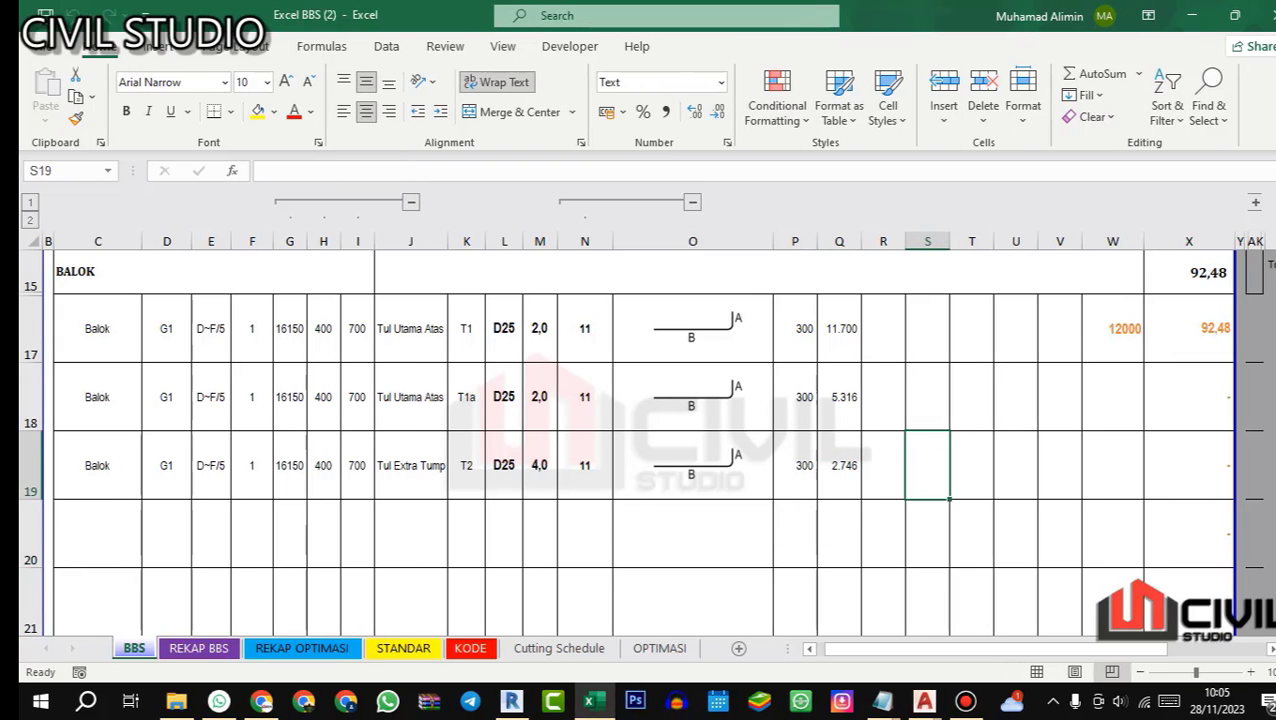
Step: Extend bar T2's description in J19 to "Tul Extra Tump Atas" and save the workbook
{"action": "left_click", "coordinate": [401, 475]}
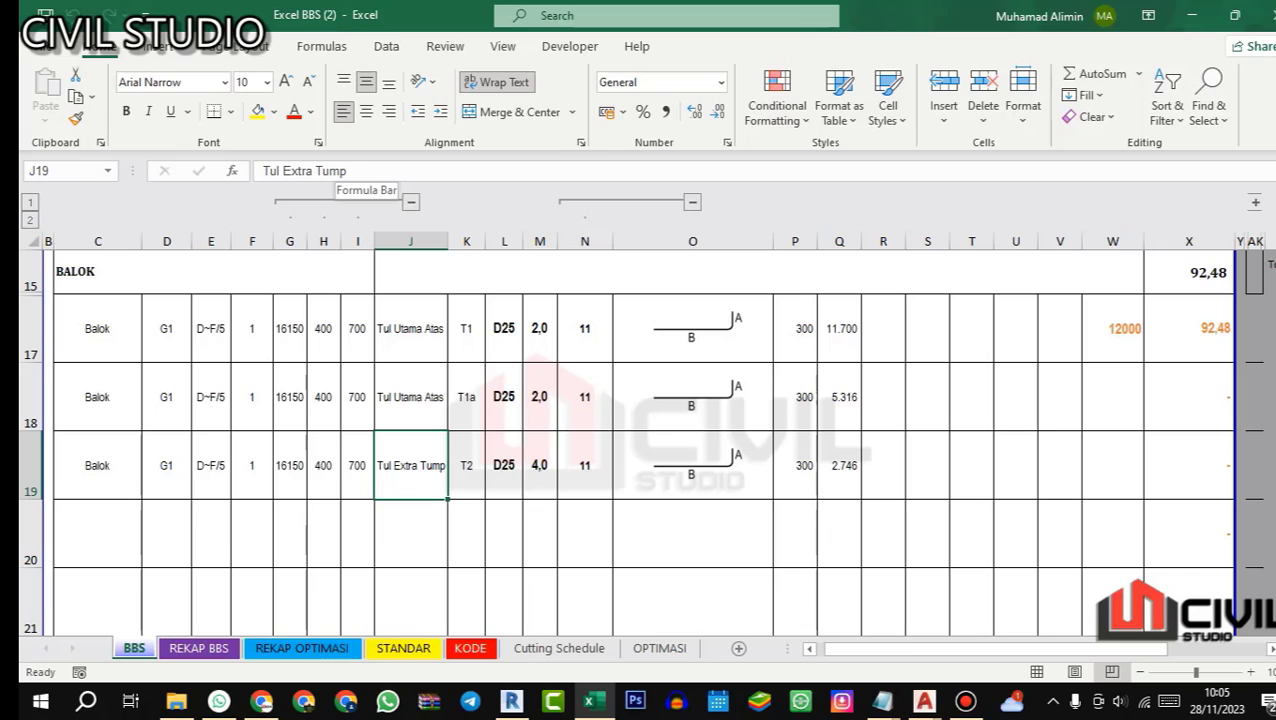
{"action": "left_click", "coordinate": [352, 171]}
{"action": "type", "text": "aT"}
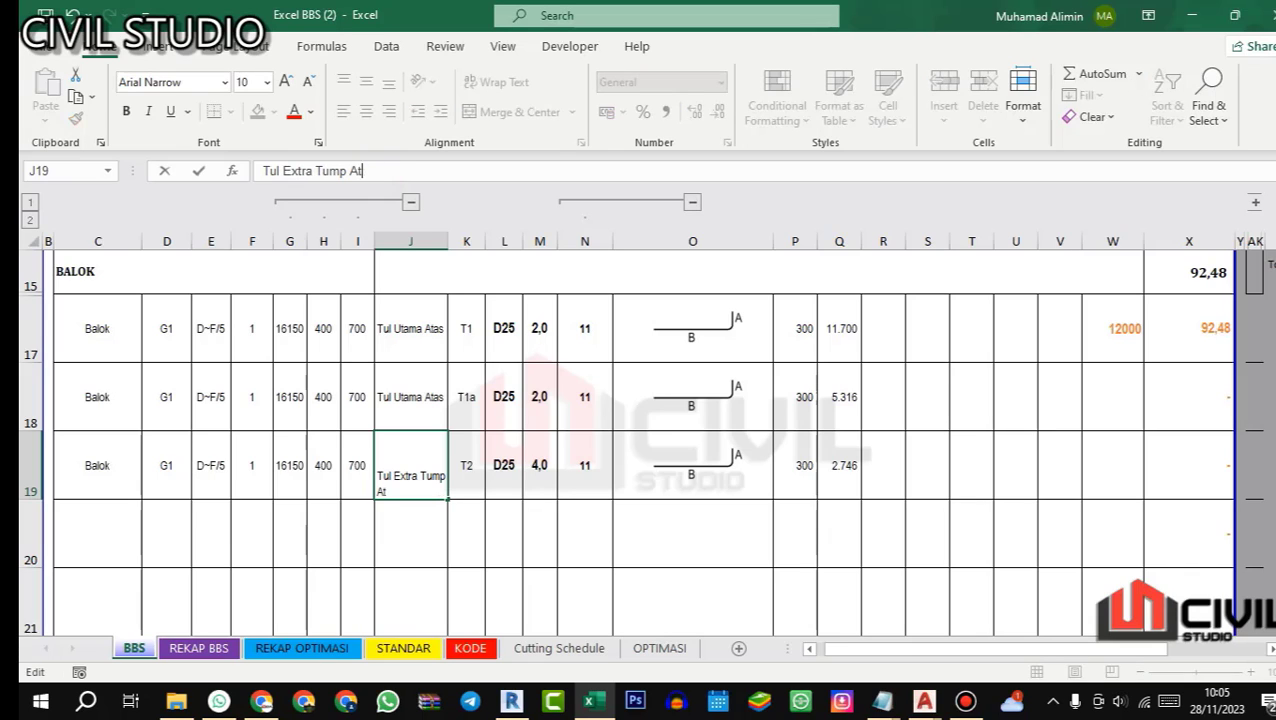
{"action": "type", "text": "as"}
{"action": "key", "text": "Return"}
{"action": "key", "text": "ctrl+s"}
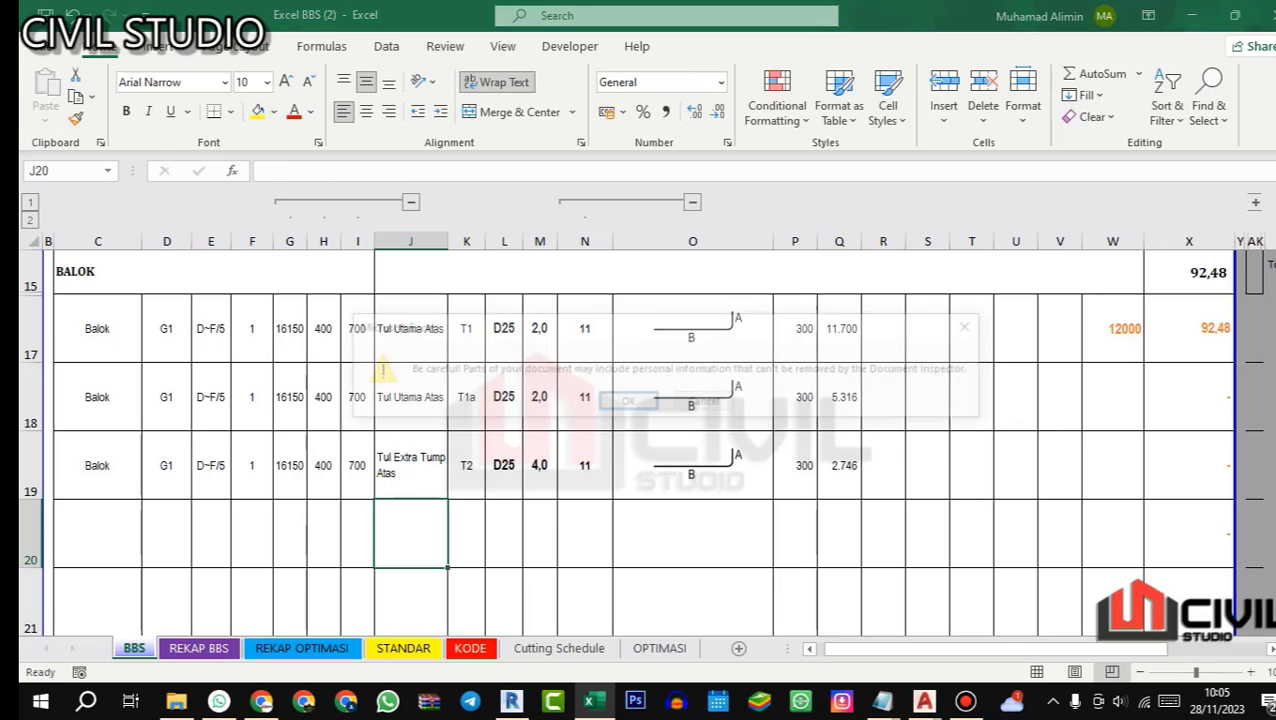
{"action": "left_click", "coordinate": [628, 402]}
Step: Switch to the 06.ST 0601 detail balok UPDATE drawing and check beam G1's top bars in the TUMP.Ka section
{"action": "mouse_move", "coordinate": [923, 700]}
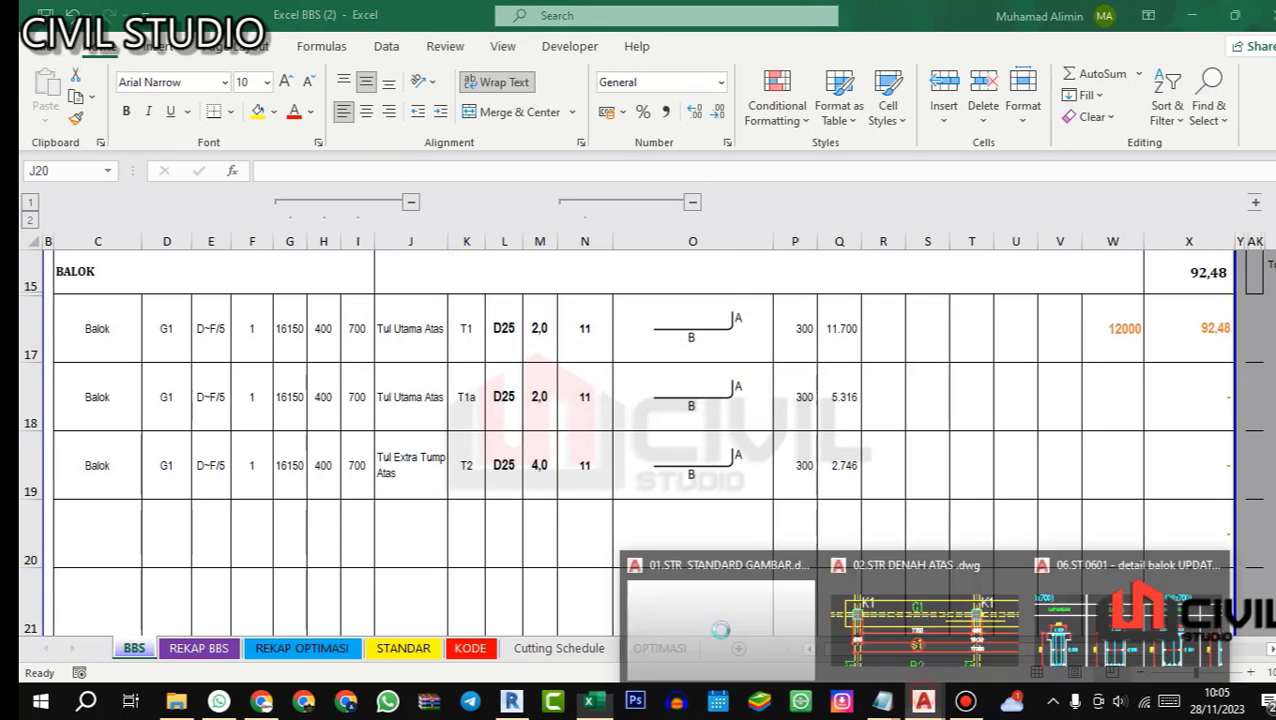
{"action": "left_click", "coordinate": [1093, 633]}
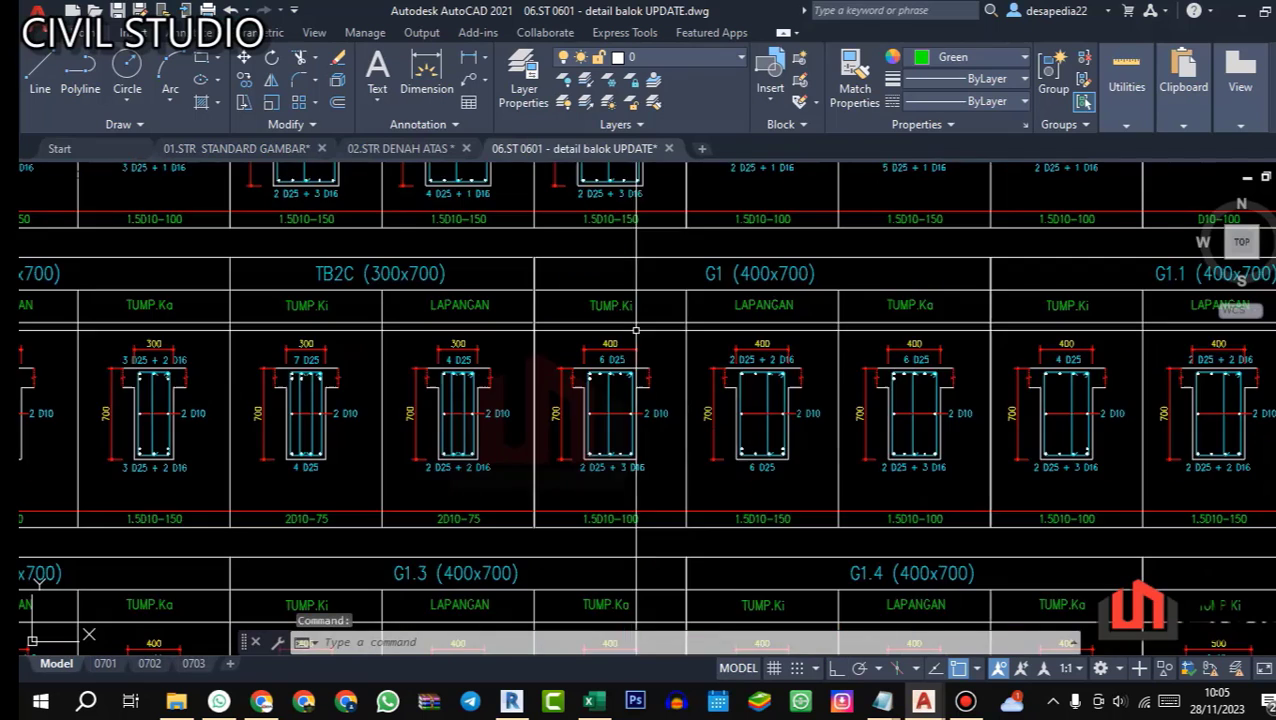
{"action": "scroll", "coordinate": [706, 418], "scroll_direction": "up", "scroll_amount": 2}
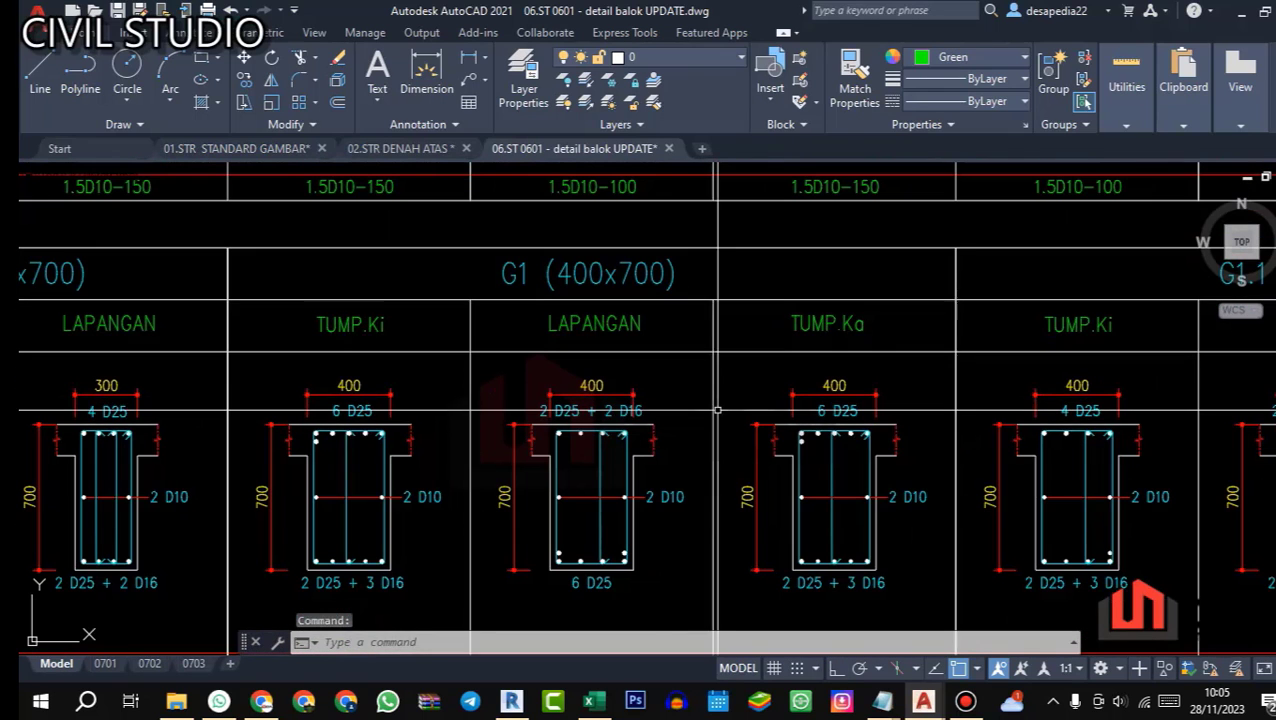
{"action": "left_click_drag", "start_coordinate": [829, 446], "coordinate": [776, 453]}
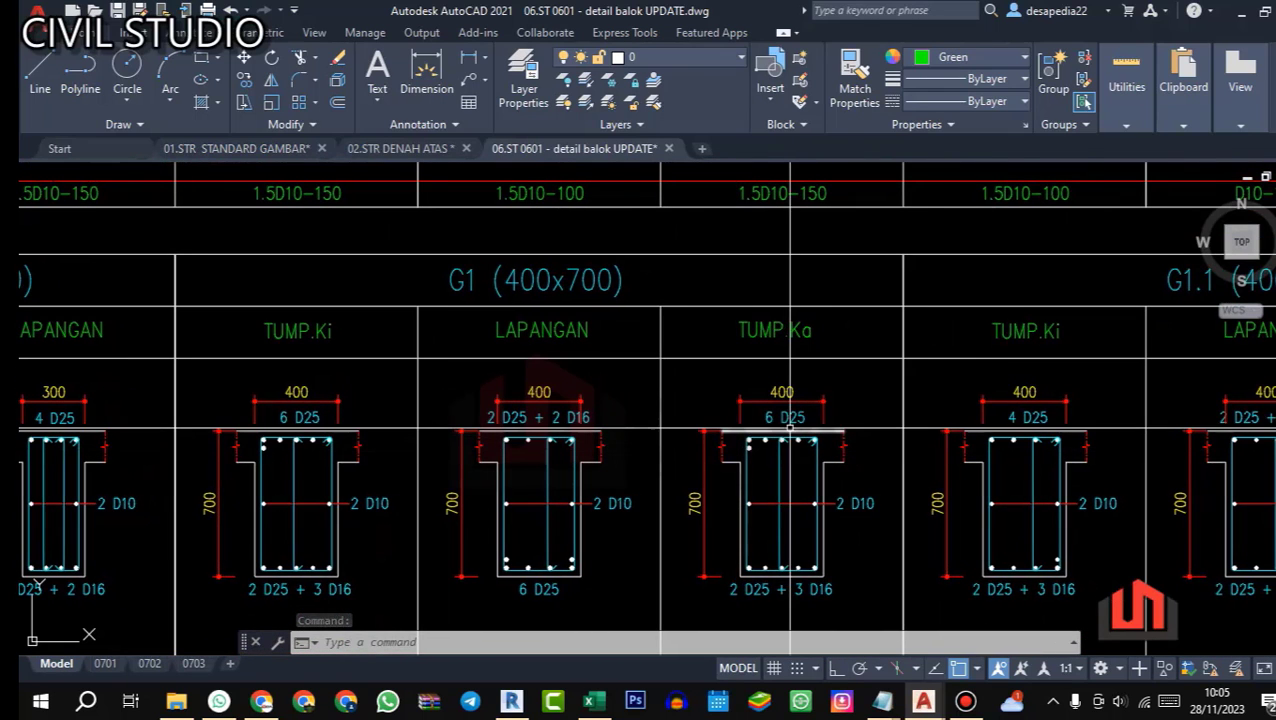
{"action": "scroll", "coordinate": [625, 373], "scroll_direction": "down", "scroll_amount": 3}
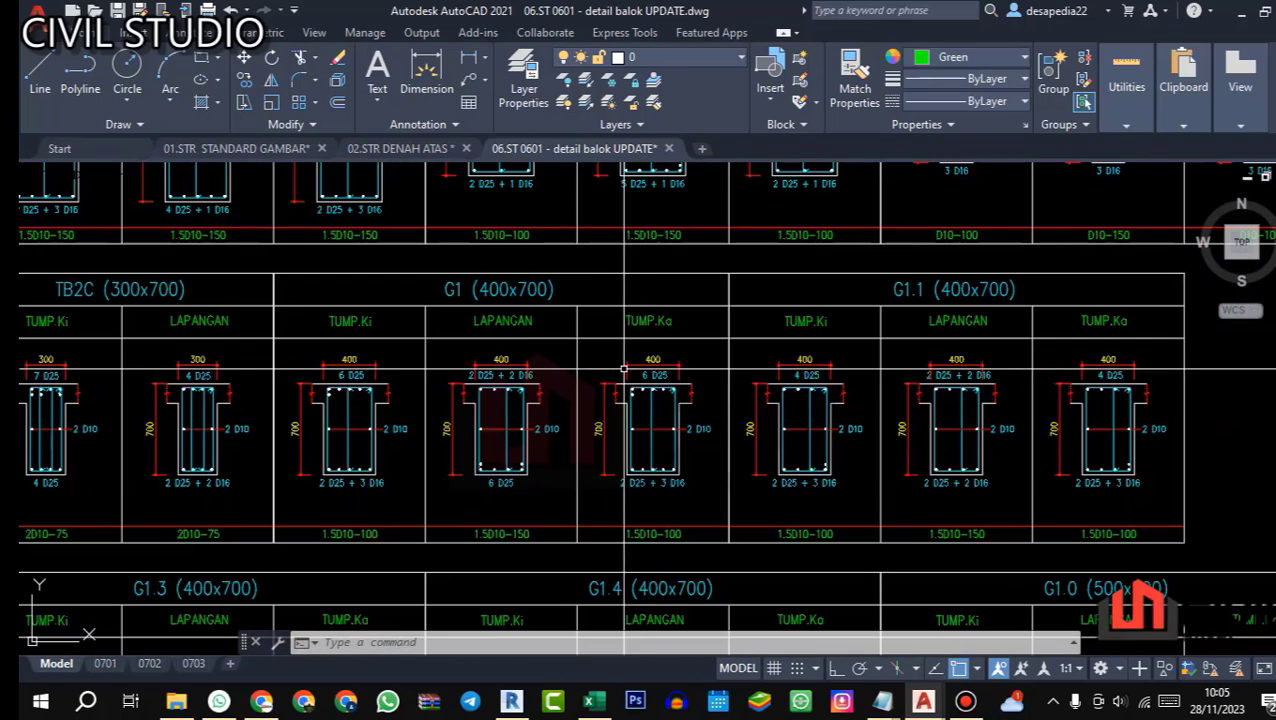
{"action": "scroll", "coordinate": [625, 373], "scroll_direction": "up", "scroll_amount": 5}
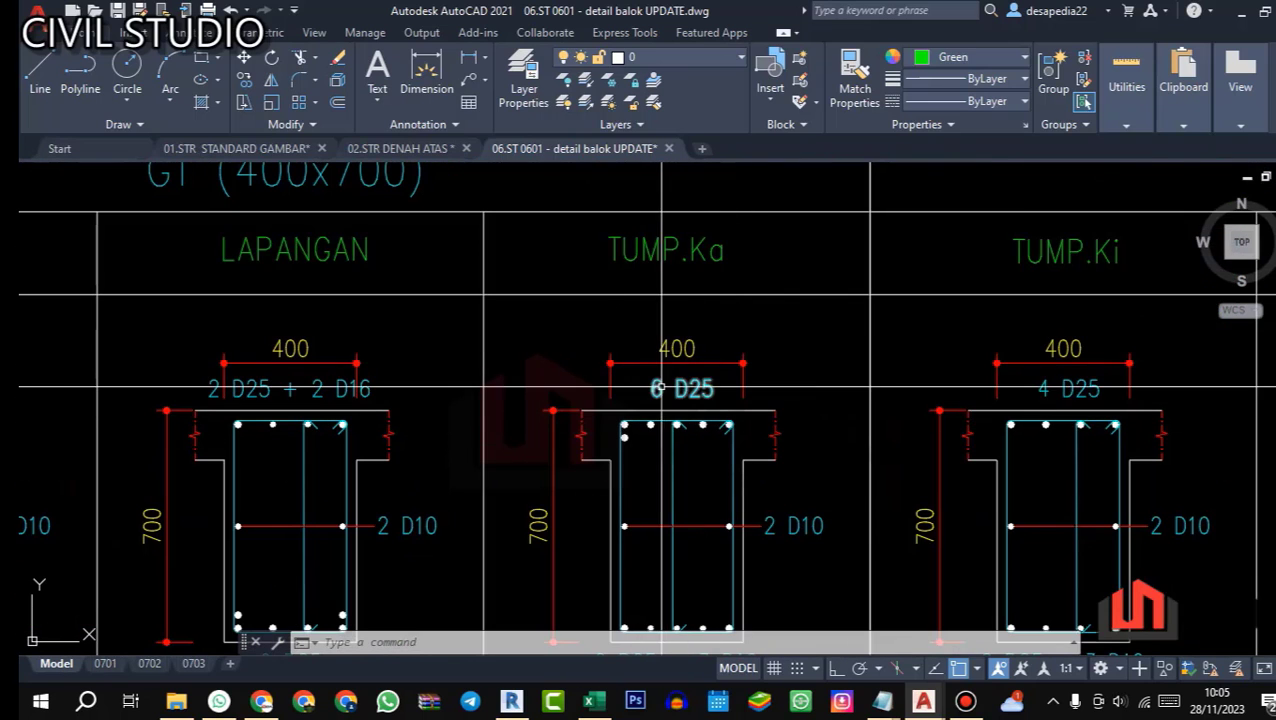
{"action": "scroll", "coordinate": [660, 386], "scroll_direction": "down", "scroll_amount": 3}
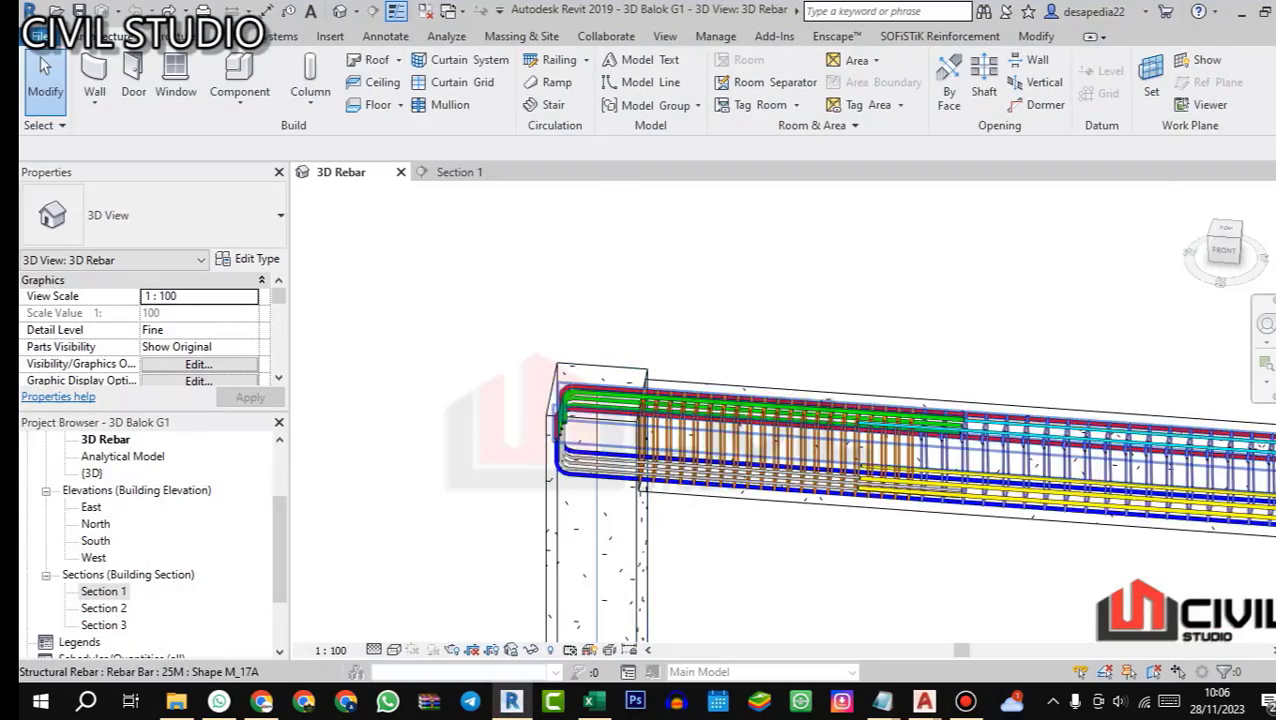
Step: Switch to Revit's 3D Rebar view and trace the green extra top bars near beam G1's interior column
{"action": "scroll", "coordinate": [580, 384], "scroll_direction": "down", "scroll_amount": 4}
{"action": "scroll", "coordinate": [1000, 398], "scroll_direction": "up", "scroll_amount": 3}
{"action": "left_click_drag", "start_coordinate": [980, 410], "coordinate": [900, 432]}
{"action": "scroll", "coordinate": [895, 435], "scroll_direction": "up", "scroll_amount": 1}
{"action": "scroll", "coordinate": [640, 405], "scroll_direction": "up", "scroll_amount": 3}
{"action": "scroll", "coordinate": [640, 405], "scroll_direction": "down", "scroll_amount": 1}
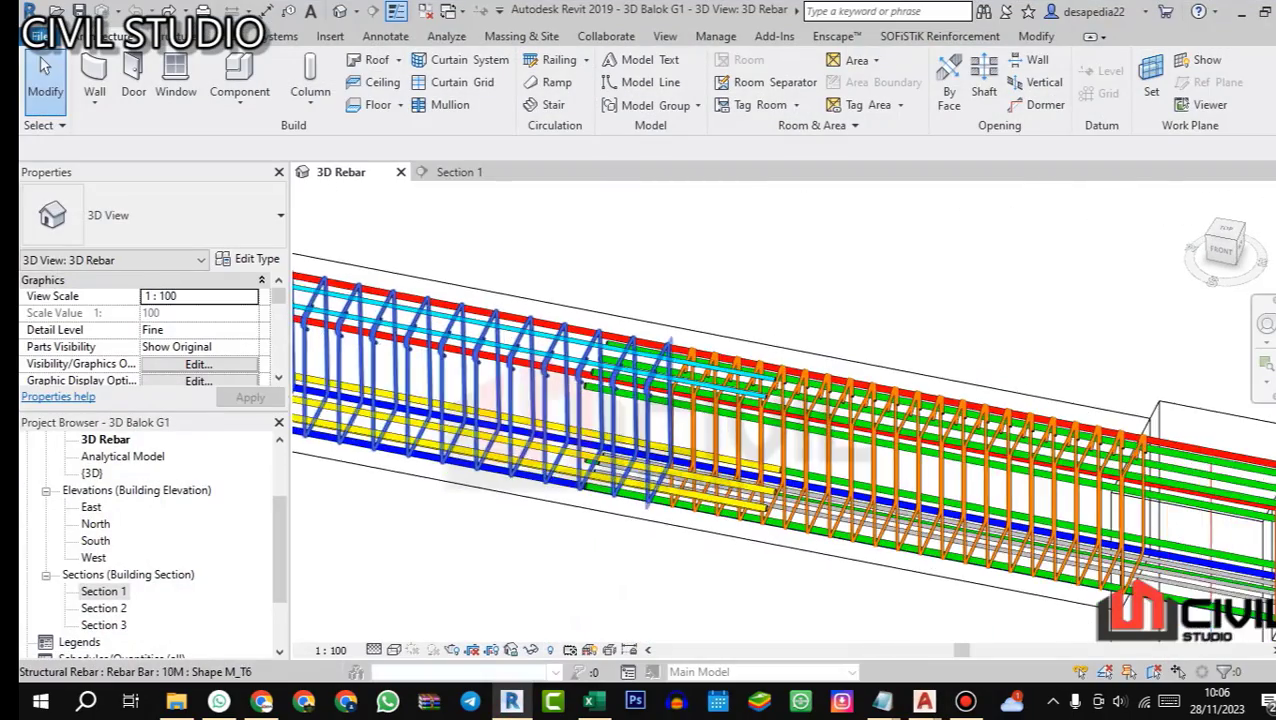
{"action": "scroll", "coordinate": [640, 405], "scroll_direction": "up", "scroll_amount": 2}
{"action": "scroll", "coordinate": [610, 400], "scroll_direction": "down", "scroll_amount": 3}
{"action": "left_click_drag", "start_coordinate": [620, 405], "coordinate": [697, 387]}
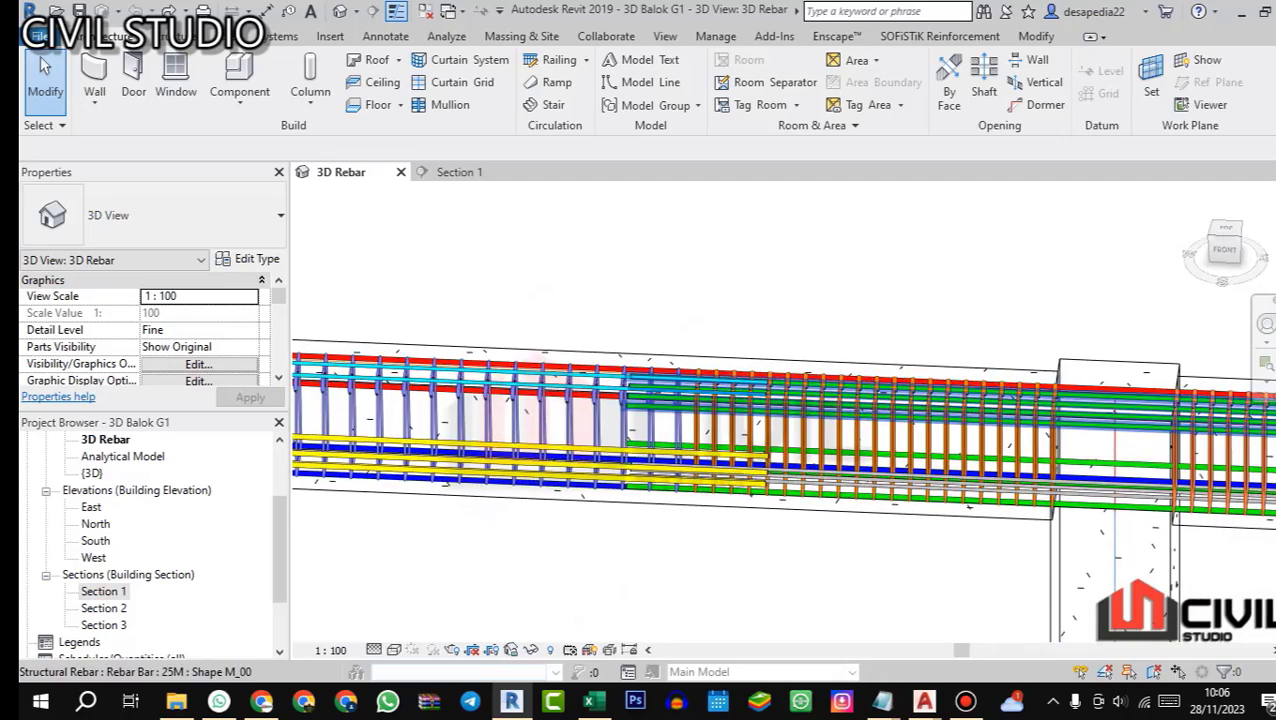
{"action": "scroll", "coordinate": [602, 375], "scroll_direction": "down", "scroll_amount": 2}
{"action": "left_click_drag", "start_coordinate": [604, 385], "coordinate": [470, 398]}
{"action": "scroll", "coordinate": [476, 400], "scroll_direction": "up", "scroll_amount": 4}
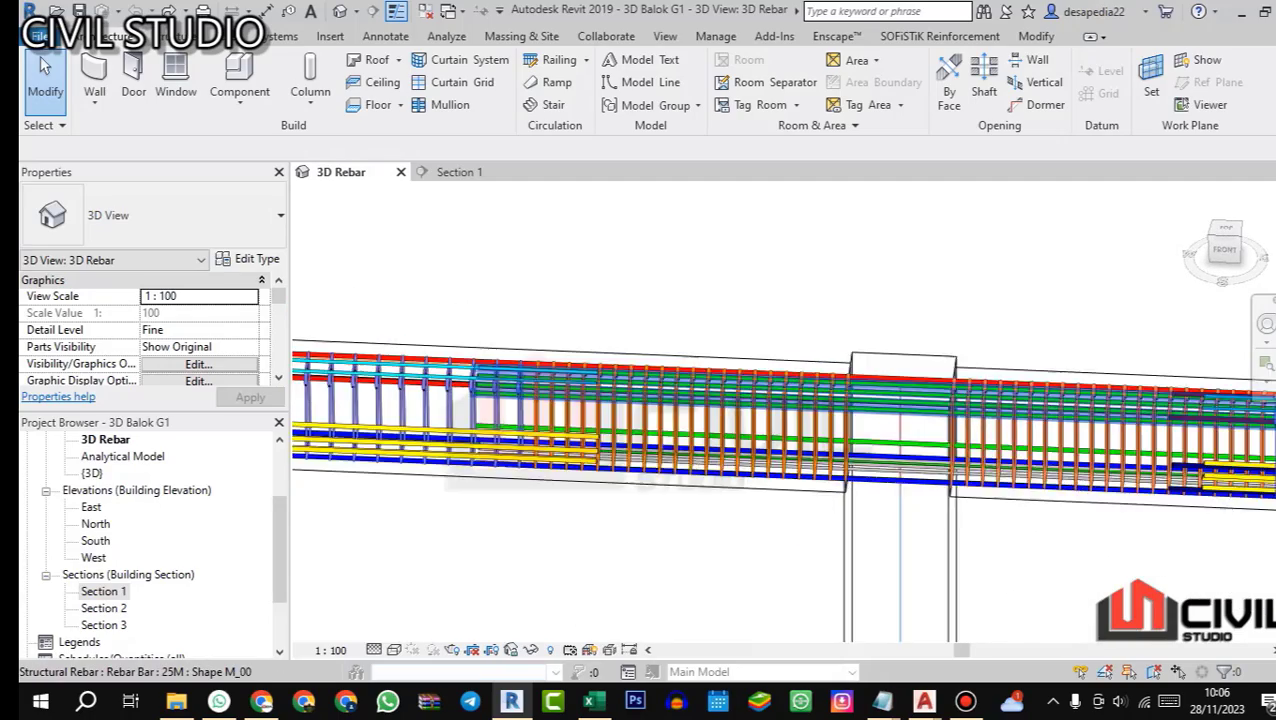
Step: Follow the green extra top bars across the interior column into both spans, then review the beam back to its end column
{"action": "scroll", "coordinate": [780, 390], "scroll_direction": "down", "scroll_amount": 2}
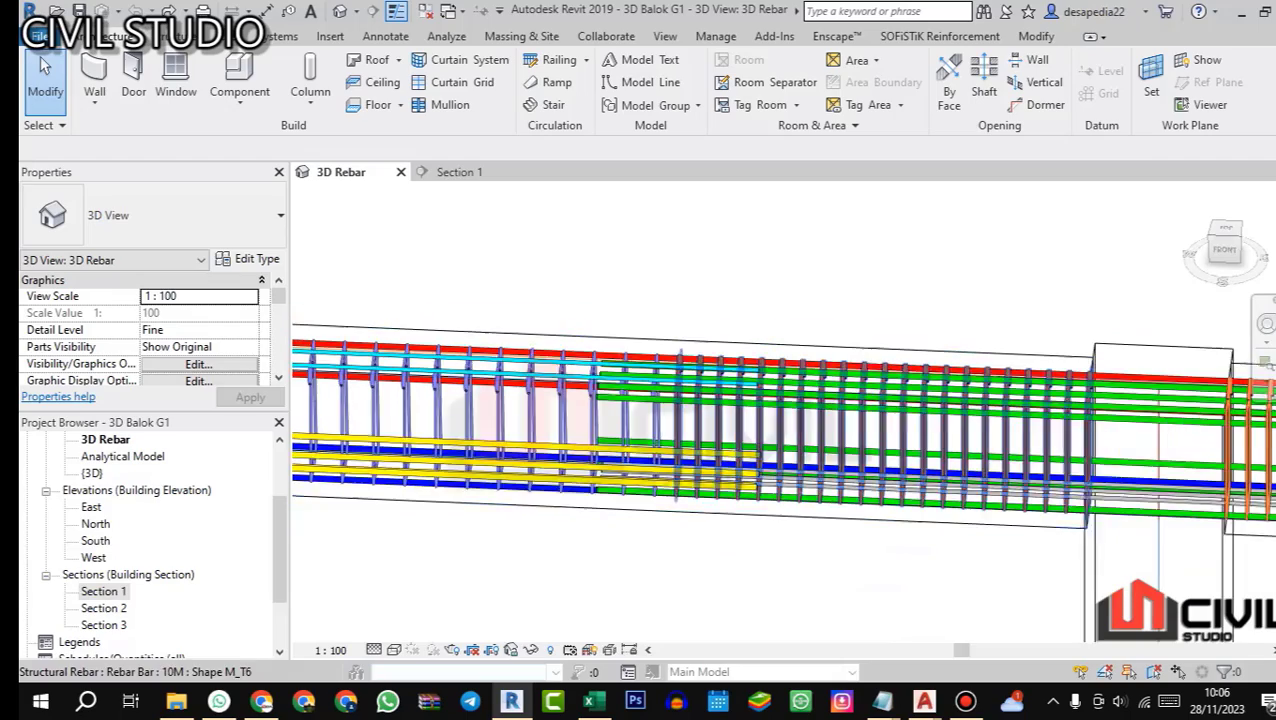
{"action": "left_click_drag", "start_coordinate": [1080, 415], "coordinate": [800, 373]}
{"action": "left_click_drag", "start_coordinate": [980, 395], "coordinate": [855, 409]}
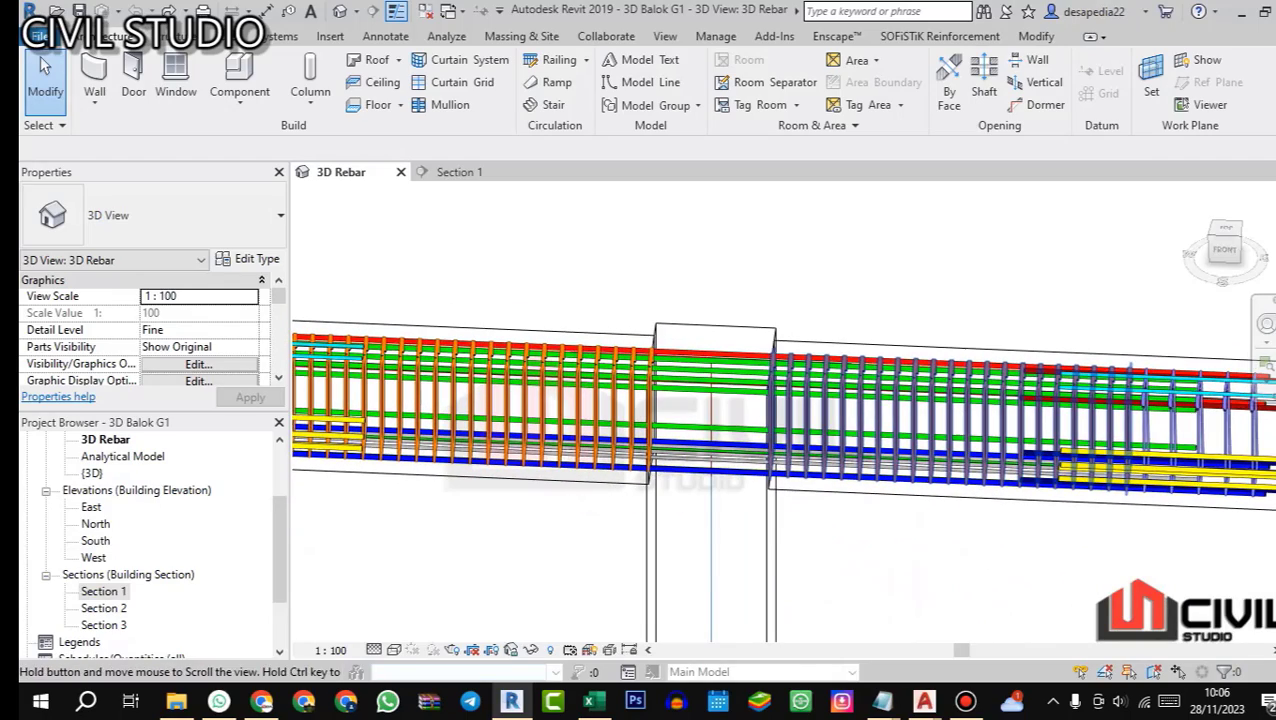
{"action": "scroll", "coordinate": [761, 385], "scroll_direction": "down", "scroll_amount": 2}
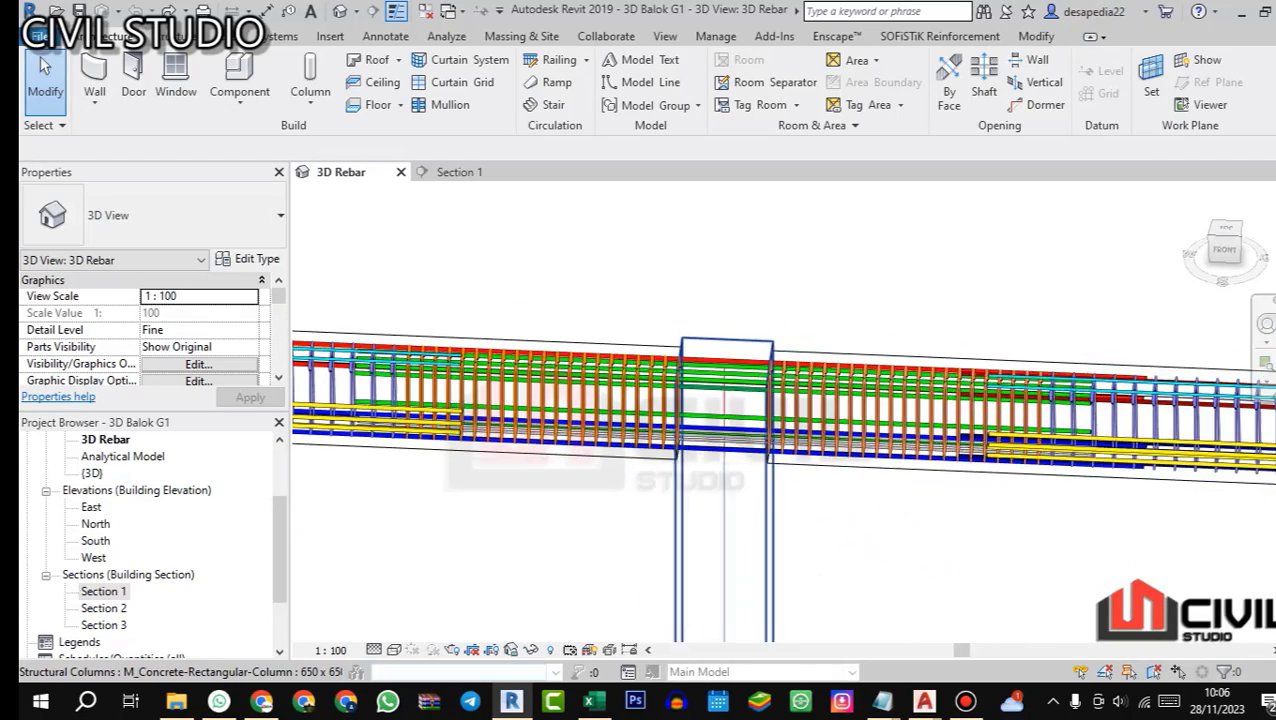
{"action": "scroll", "coordinate": [745, 405], "scroll_direction": "up", "scroll_amount": 1}
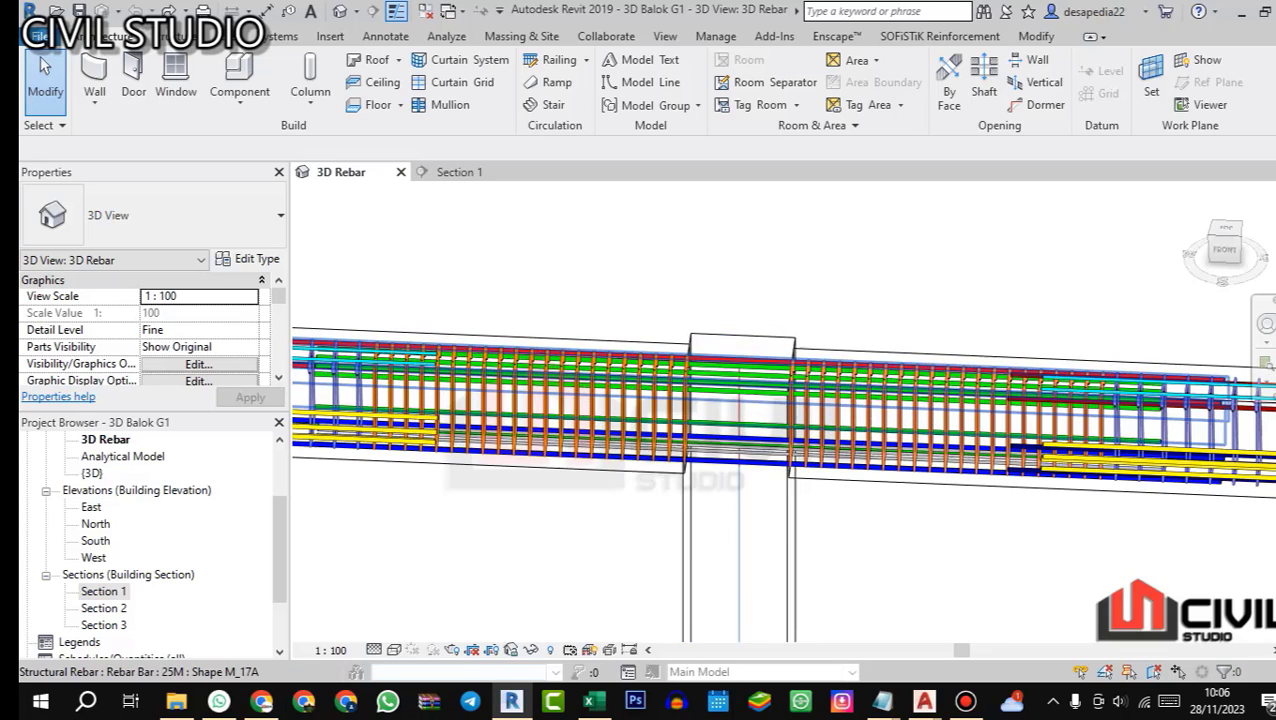
{"action": "scroll", "coordinate": [668, 398], "scroll_direction": "down", "scroll_amount": 1}
{"action": "left_click_drag", "start_coordinate": [620, 400], "coordinate": [1090, 436]}
{"action": "left_click_drag", "start_coordinate": [760, 410], "coordinate": [942, 405]}
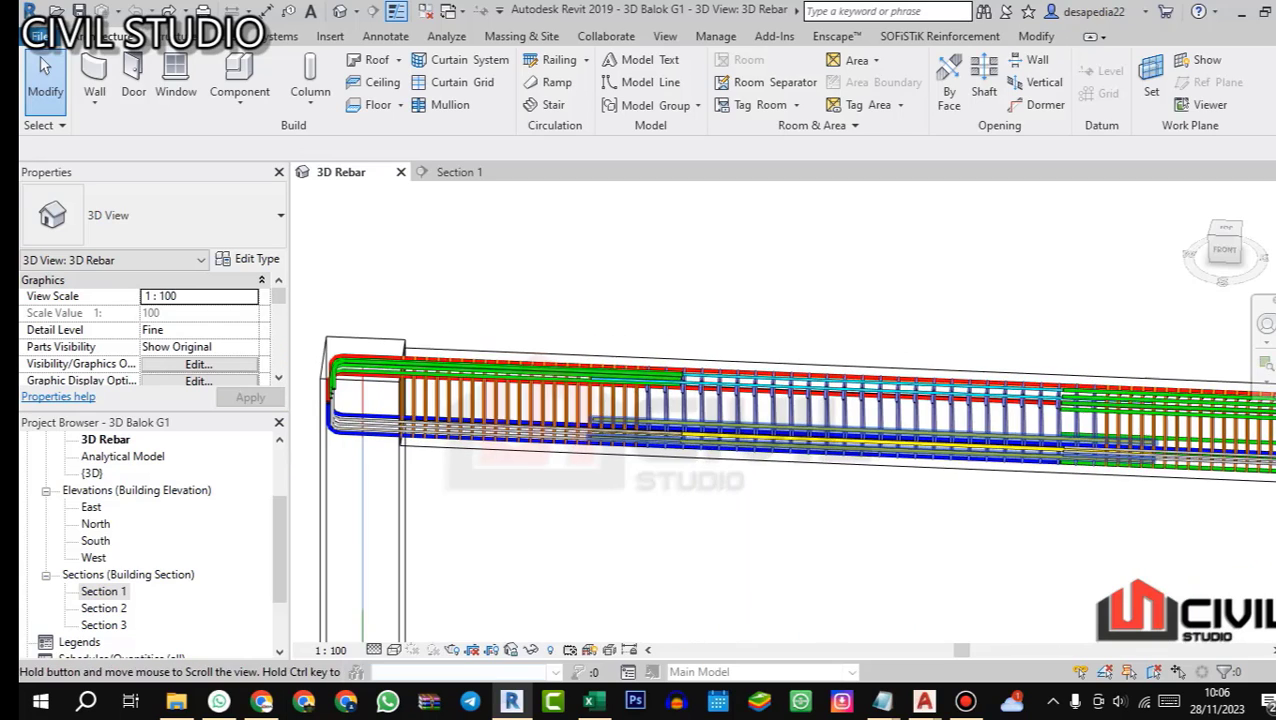
Step: Examine beam G1's top bars in the 3D Rebar view from the end column to the interior column
{"action": "scroll", "coordinate": [441, 362], "scroll_direction": "up", "scroll_amount": 1}
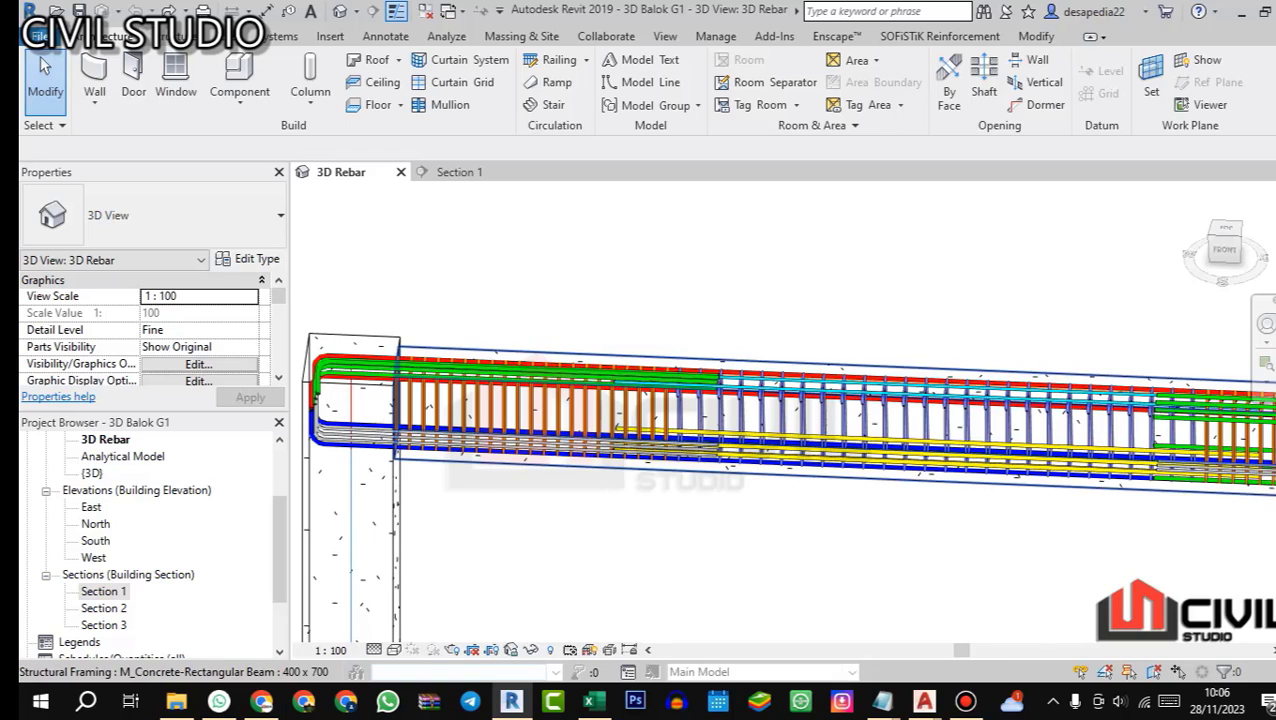
{"action": "scroll", "coordinate": [334, 370], "scroll_direction": "up", "scroll_amount": 2}
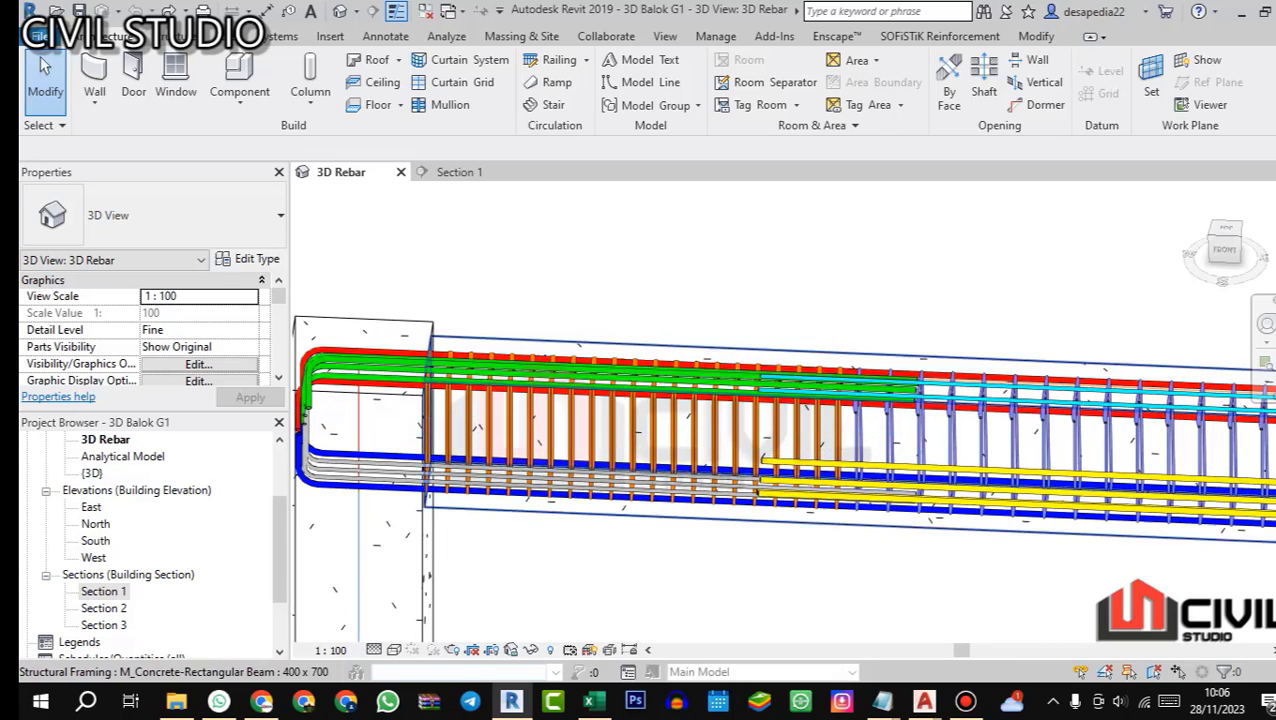
{"action": "scroll", "coordinate": [707, 405], "scroll_direction": "down", "scroll_amount": 2}
{"action": "scroll", "coordinate": [755, 418], "scroll_direction": "down", "scroll_amount": 3}
{"action": "left_click_drag", "start_coordinate": [1180, 440], "coordinate": [720, 392]}
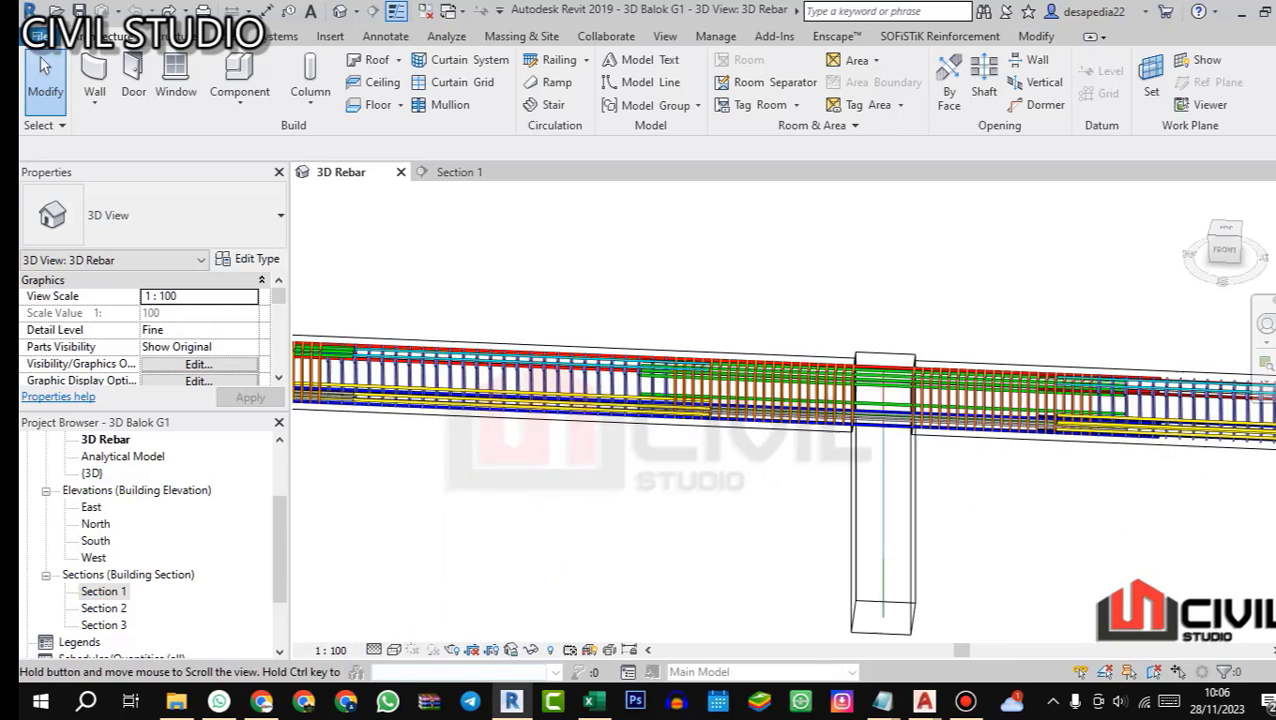
{"action": "scroll", "coordinate": [917, 390], "scroll_direction": "up", "scroll_amount": 1}
{"action": "scroll", "coordinate": [912, 380], "scroll_direction": "up", "scroll_amount": 1}
{"action": "mouse_move", "coordinate": [912, 385]}
{"action": "left_mouse_down"}
{"action": "mouse_move", "coordinate": [855, 430]}
{"action": "mouse_move", "coordinate": [925, 400]}
{"action": "left_mouse_up"}
Step: Switch to the Excel BBS (2) workbook and copy the beam data and bar description from C19:J19 into row 20
{"action": "left_click", "coordinate": [593, 701]}
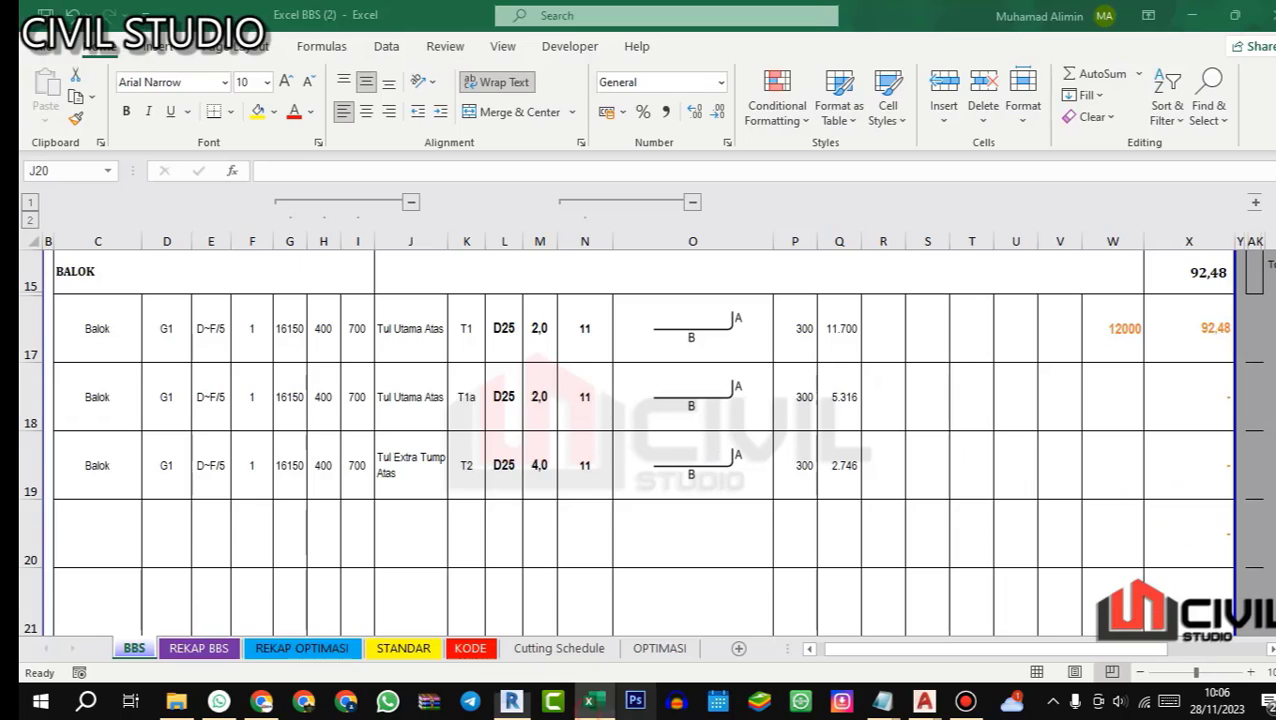
{"action": "left_click_drag", "start_coordinate": [103, 464], "coordinate": [410, 465]}
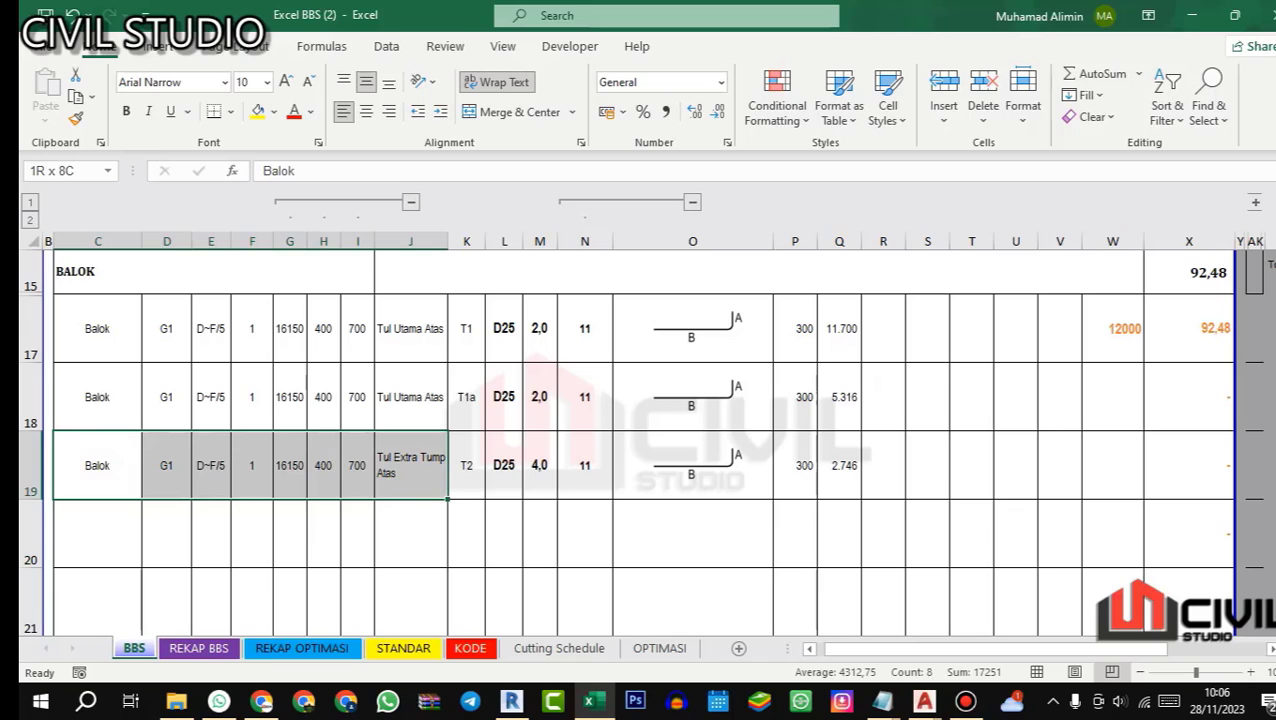
{"action": "key", "text": "ctrl+c"}
{"action": "left_click", "coordinate": [105, 533]}
{"action": "key", "text": "ctrl+v"}
{"action": "left_click", "coordinate": [437, 529]}
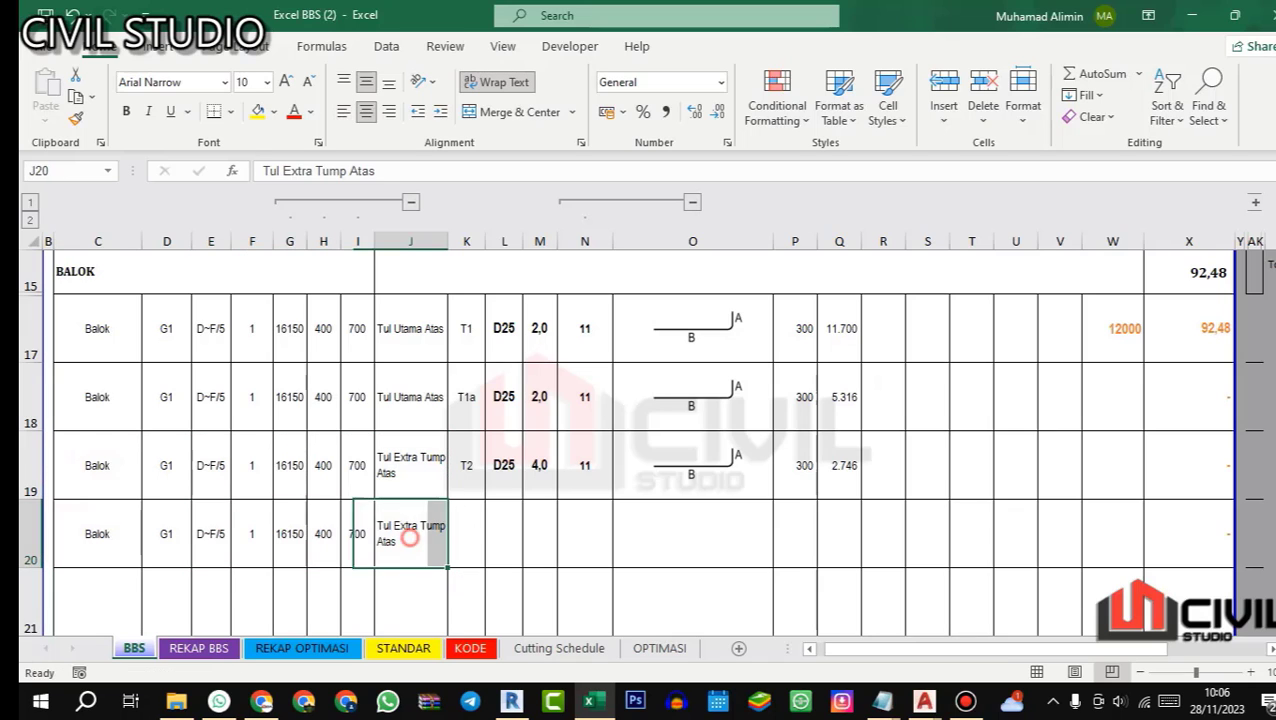
Step: Fill in row 20 with bar code T3, diameter 25 and a bar quantity of 4
{"action": "left_click", "coordinate": [465, 523]}
{"action": "type", "text": "T"}
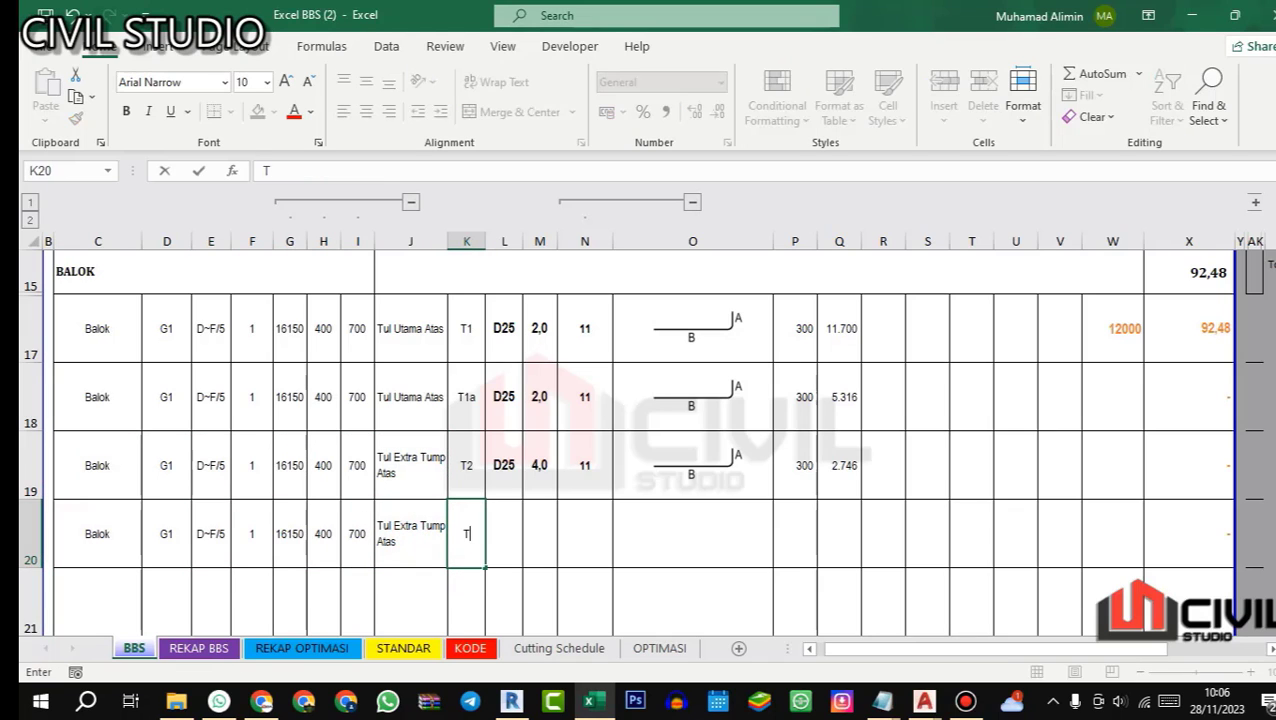
{"action": "type", "text": "3"}
{"action": "key", "text": "Return"}
{"action": "left_click", "coordinate": [505, 524]}
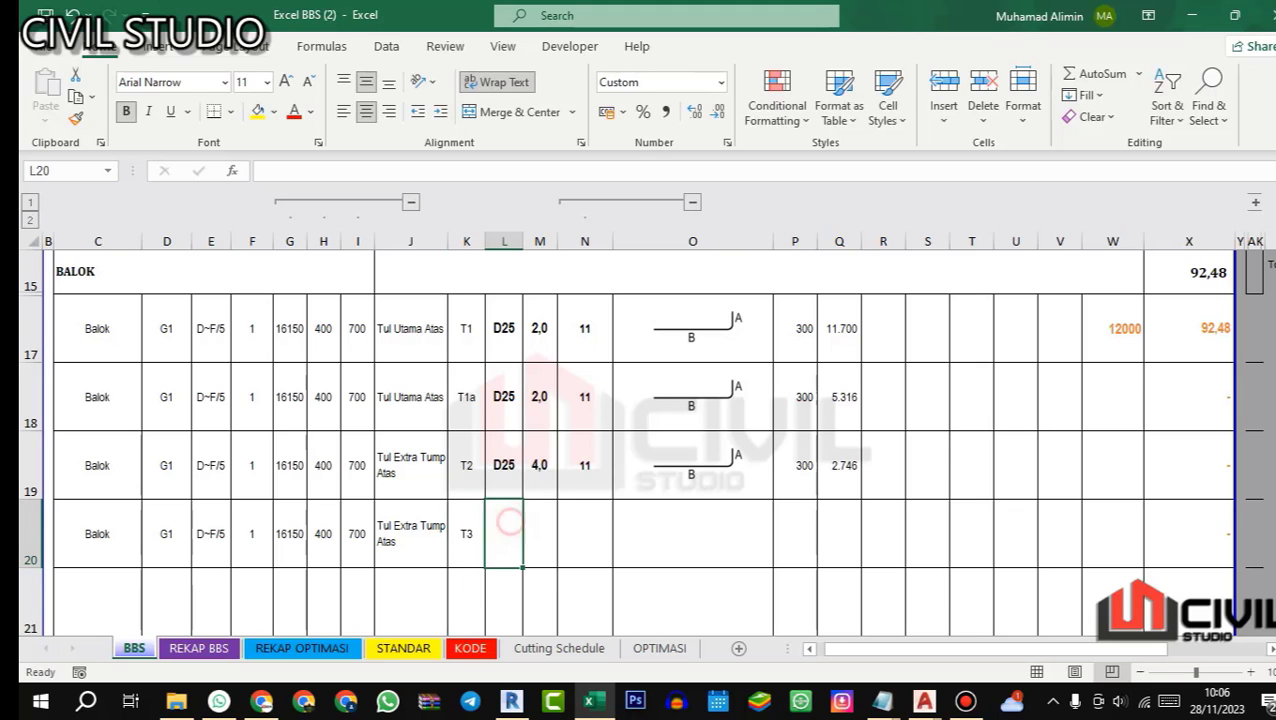
{"action": "type", "text": "25"}
{"action": "key", "text": "Return"}
{"action": "left_click", "coordinate": [544, 524]}
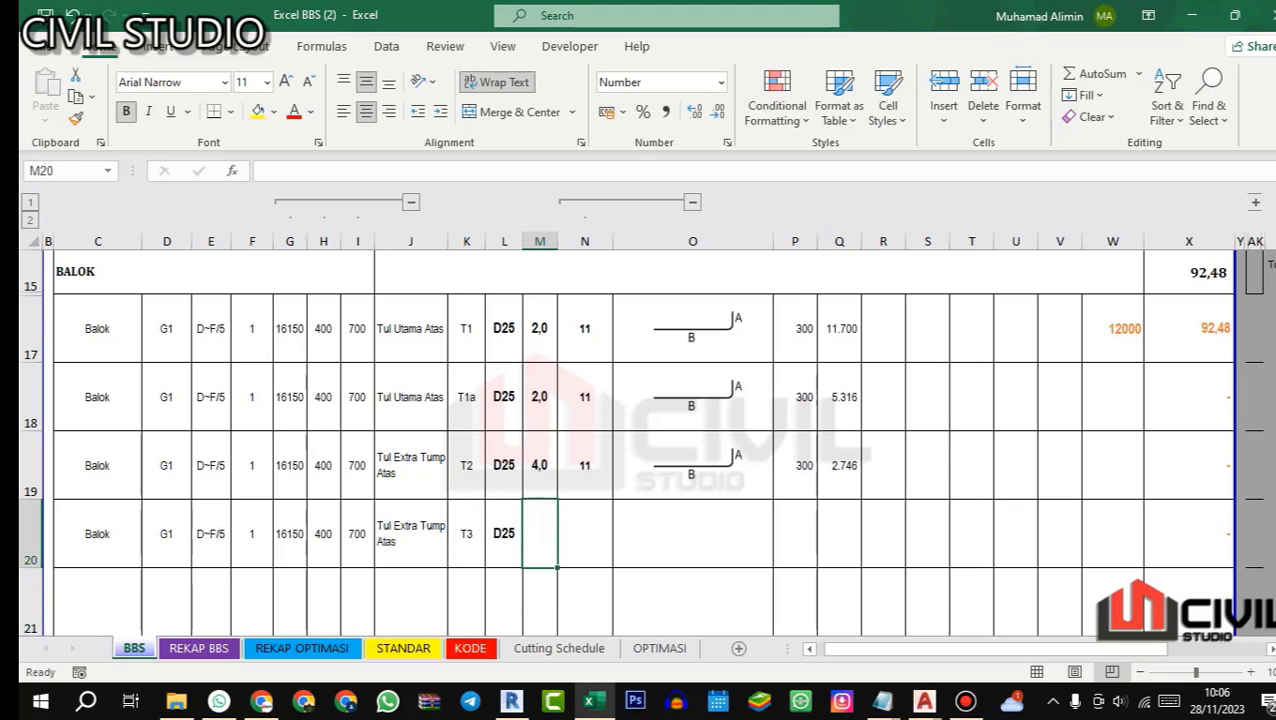
{"action": "type", "text": "4"}
{"action": "key", "text": "Return"}
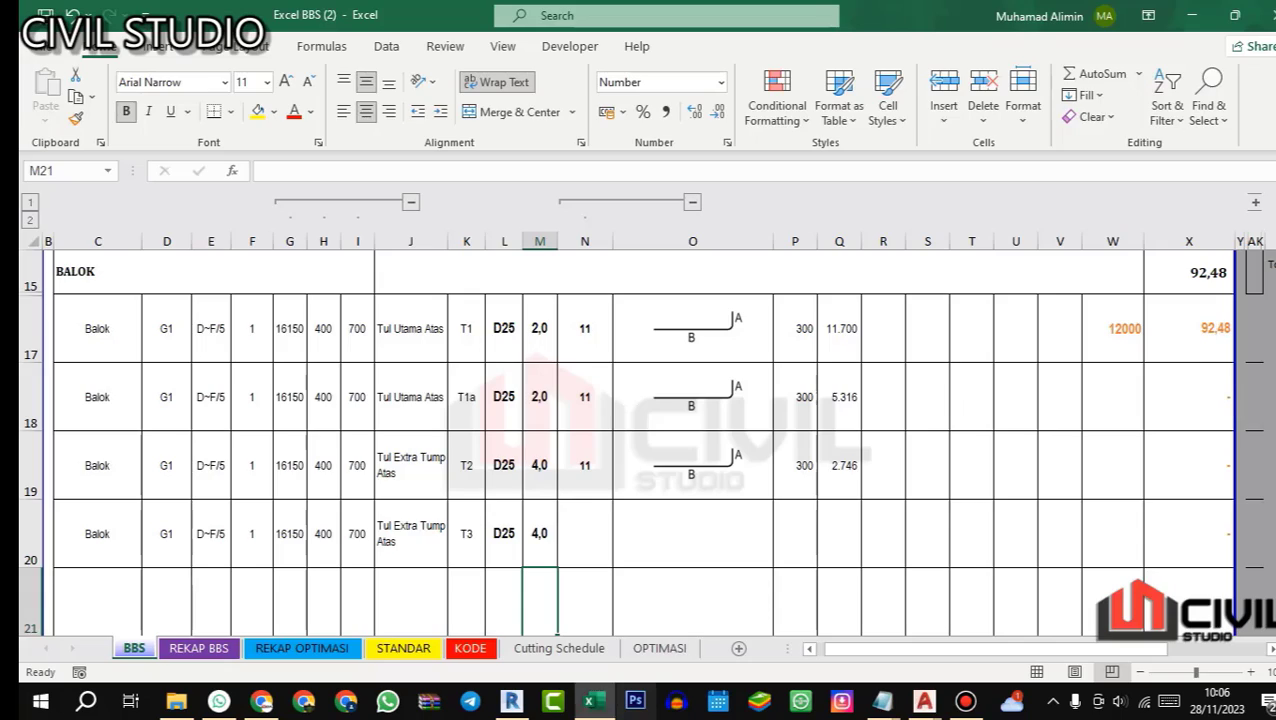
Step: Switch to Revit's 3D Rebar view and examine the shape and extent of the green extra top bars across the interior column
{"action": "left_click", "coordinate": [594, 701]}
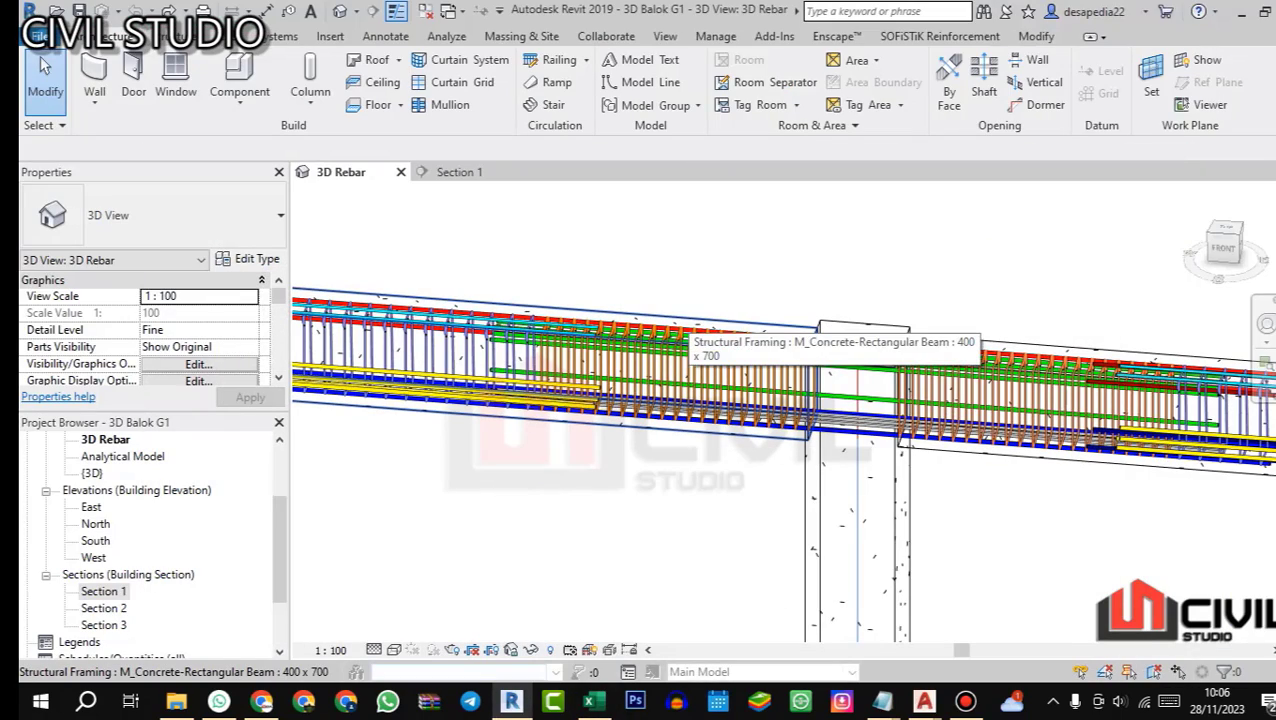
{"action": "scroll", "coordinate": [640, 330], "scroll_direction": "up", "scroll_amount": 3}
{"action": "scroll", "coordinate": [700, 400], "scroll_direction": "down", "scroll_amount": 3}
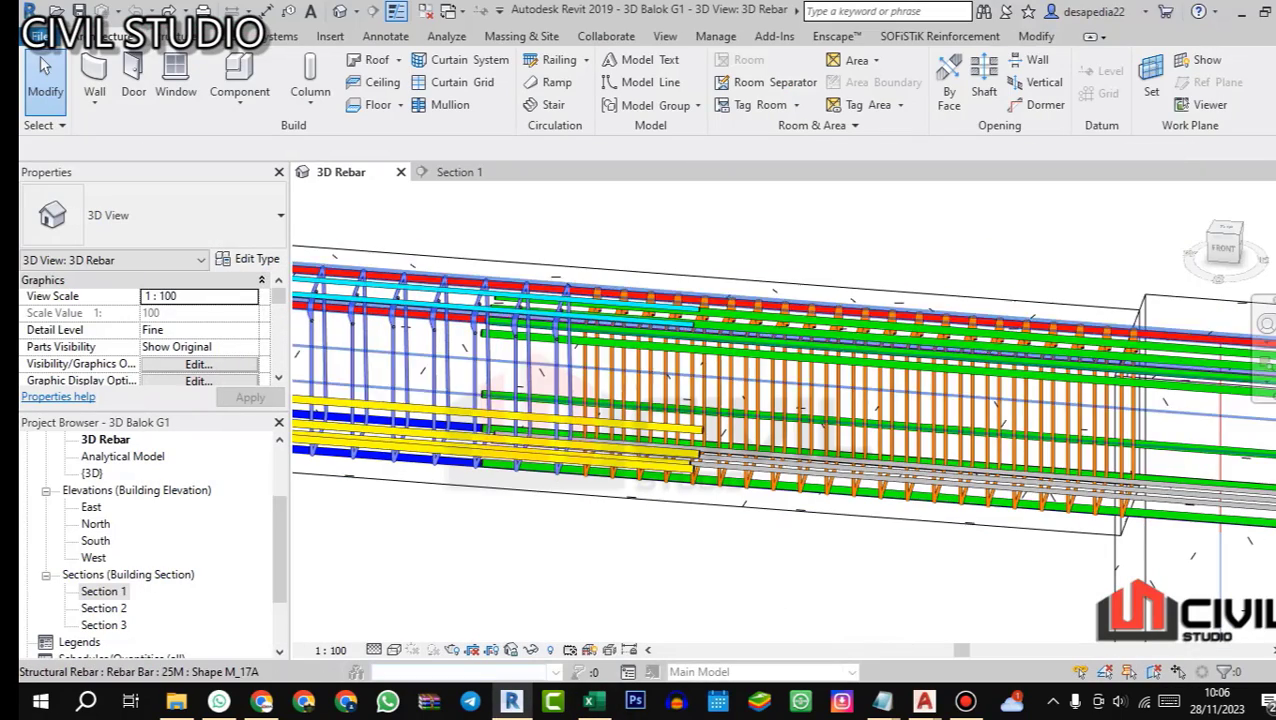
{"action": "left_click", "coordinate": [589, 701]}
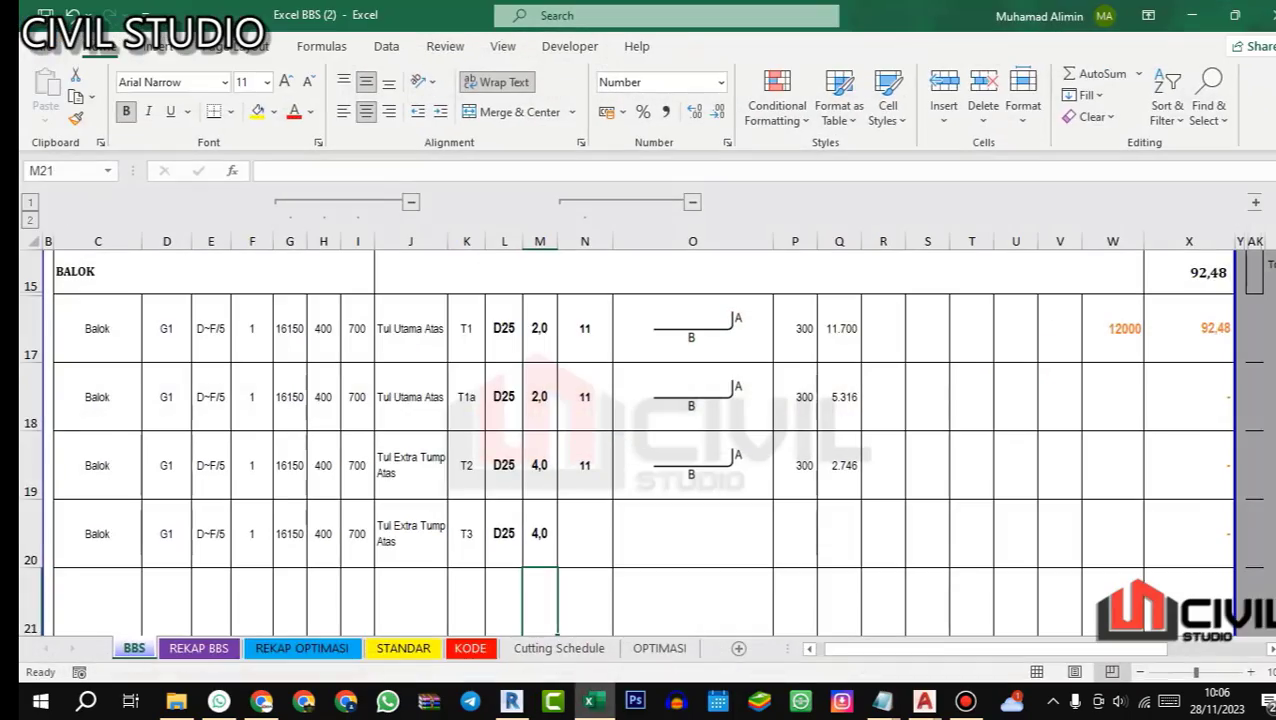
{"action": "left_click", "coordinate": [590, 702]}
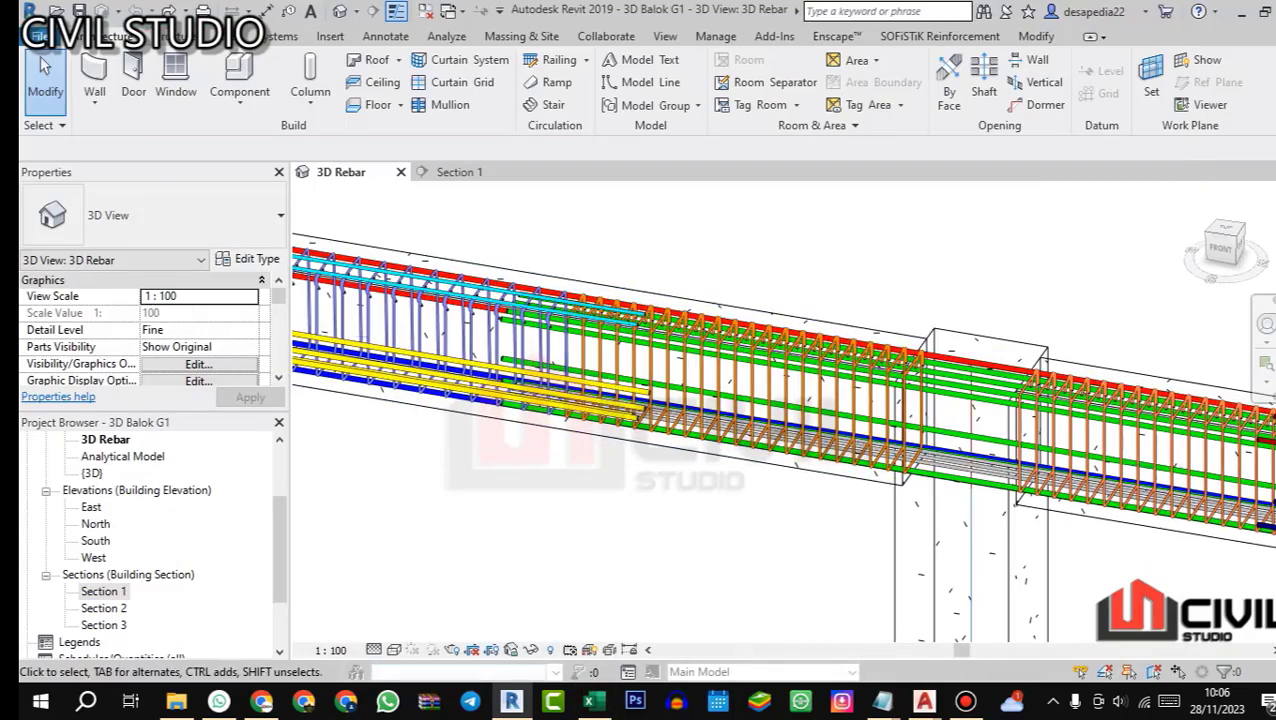
{"action": "left_click_drag", "start_coordinate": [605, 470], "coordinate": [637, 446]}
{"action": "scroll", "coordinate": [637, 446], "scroll_direction": "down", "scroll_amount": 2}
{"action": "scroll", "coordinate": [730, 401], "scroll_direction": "up", "scroll_amount": 4}
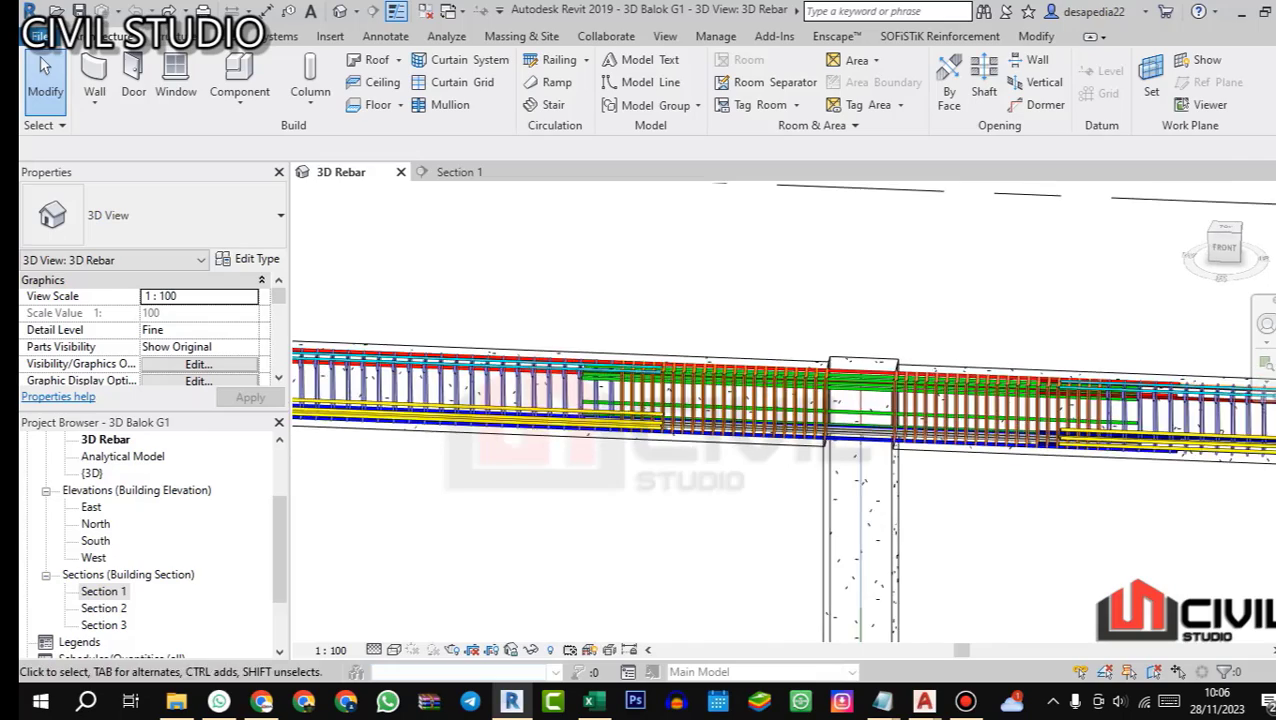
{"action": "scroll", "coordinate": [730, 401], "scroll_direction": "down", "scroll_amount": 3}
{"action": "left_click_drag", "start_coordinate": [730, 401], "coordinate": [1149, 411]}
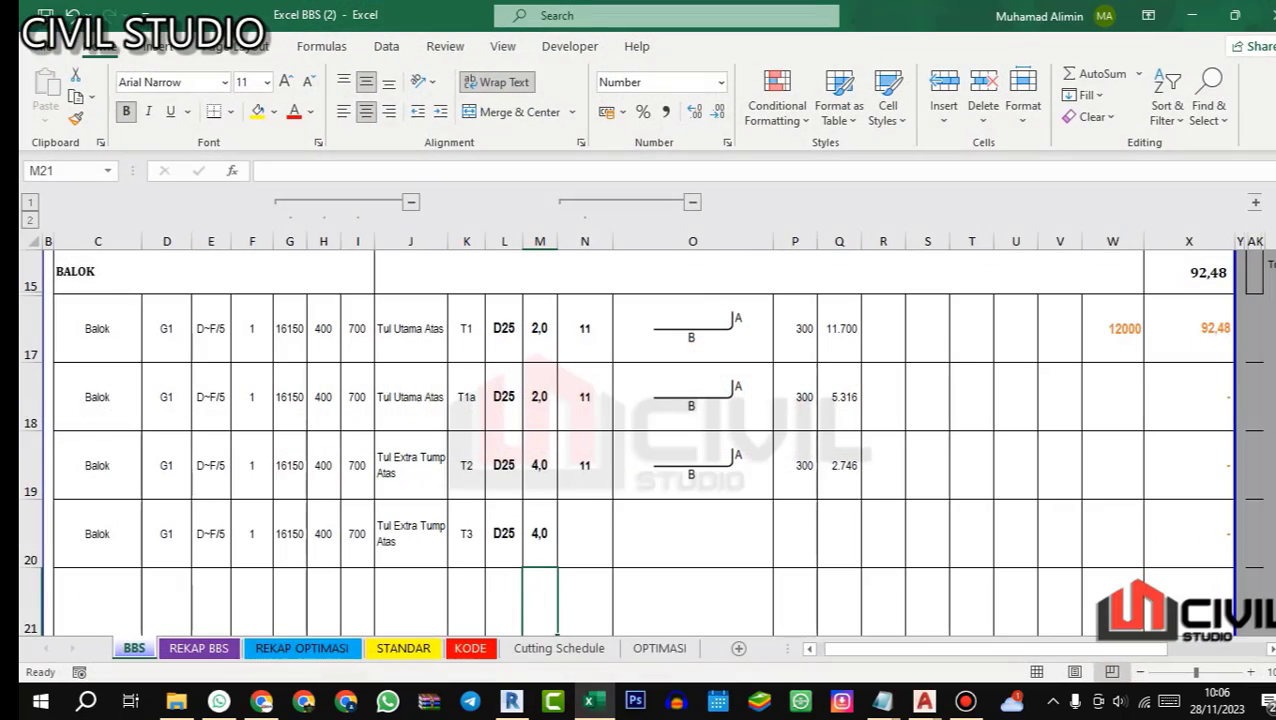
Step: In the Excel BBS sheet, set bar T3's shape code in N20 to 1 and go to its A dimension
{"action": "left_click", "coordinate": [590, 527]}
{"action": "left_click", "coordinate": [577, 197]}
{"action": "key", "text": "Right"}
{"action": "key", "text": "Right"}
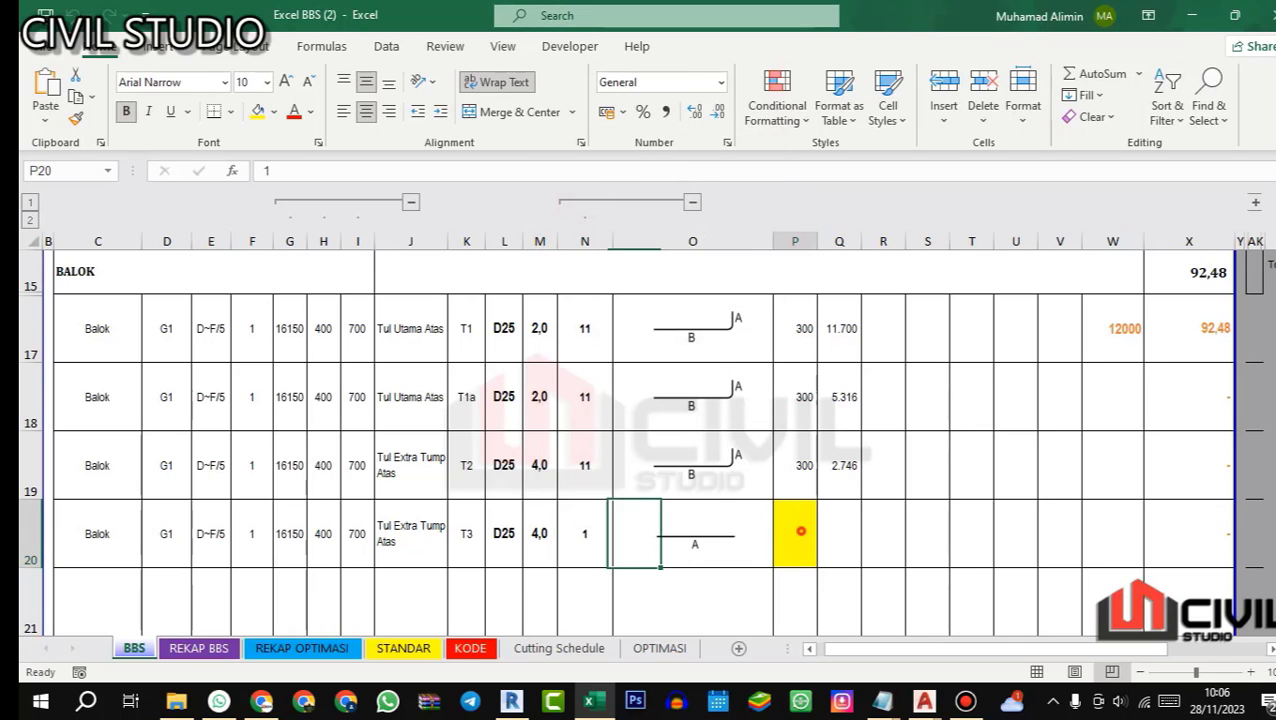
Step: Start bar T3's A length formula in P20 with the quarter spans on both sides, =7750/4+7750/4
{"action": "type", "text": "="}
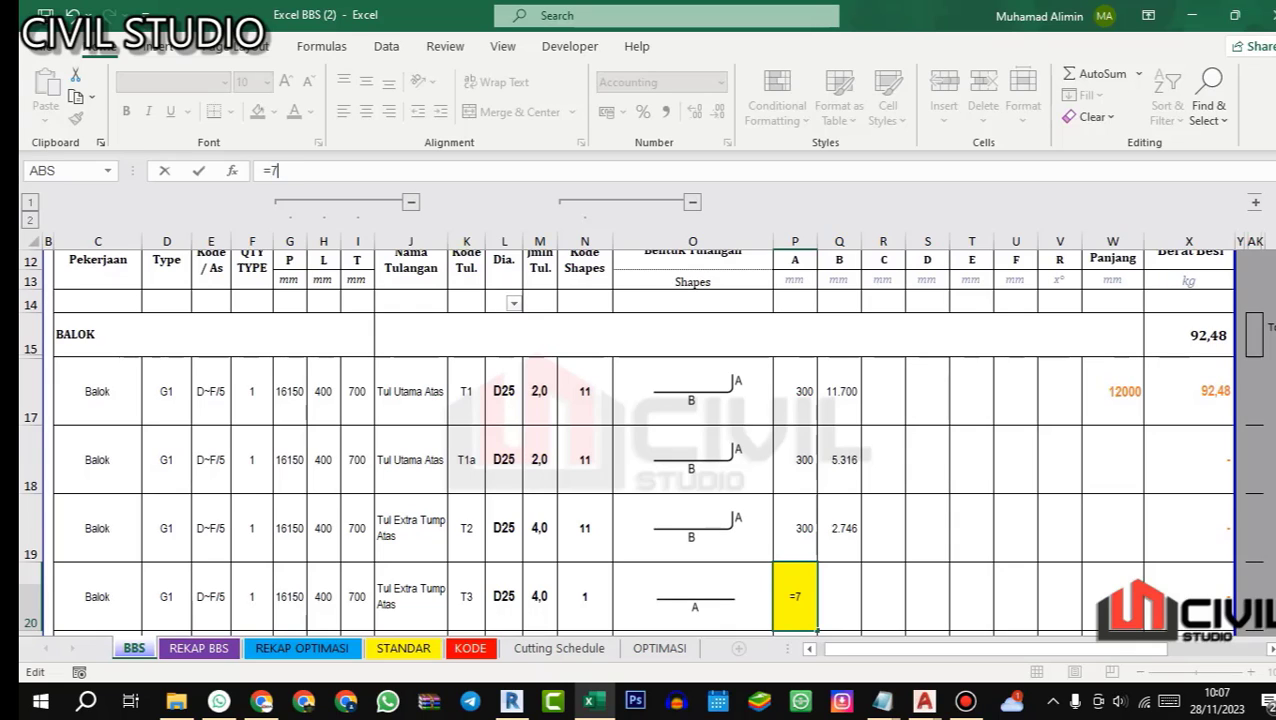
{"action": "type", "text": "7750/"}
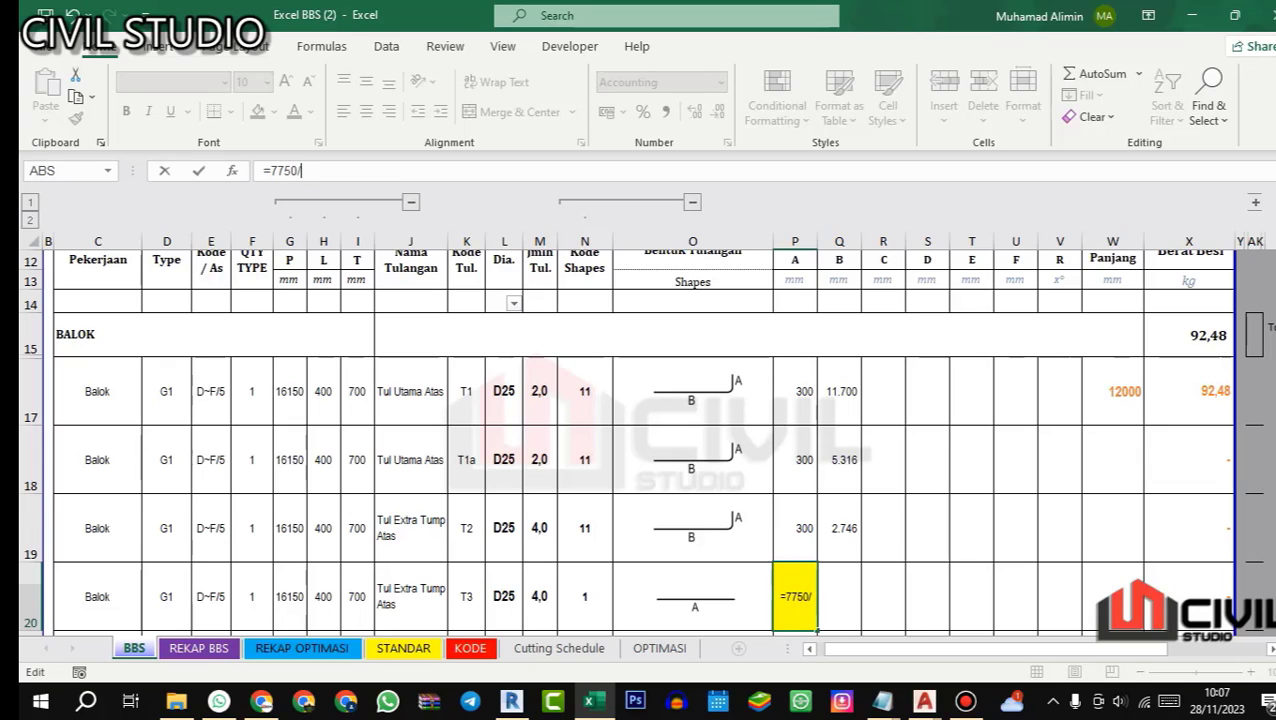
{"action": "type", "text": "74"}
{"action": "key", "text": "BackSpace"}
{"action": "key", "text": "BackSpace"}
{"action": "key", "text": "BackSpace"}
{"action": "type", "text": "/4+77"}
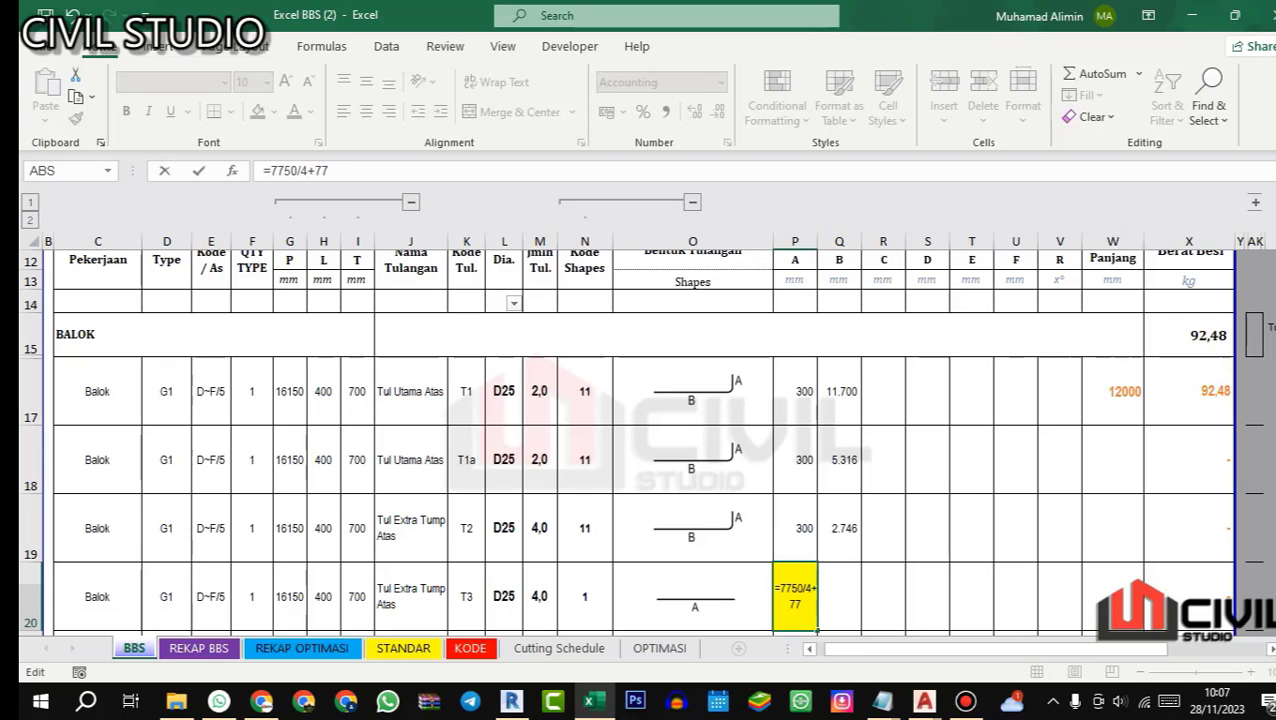
{"action": "type", "text": "50/4"}
Step: Add the column width and two 15d extensions to the P20 formula as +650+15*L20*2 and enter it
{"action": "left_click", "coordinate": [314, 171]}
{"action": "type", "text": "+650"}
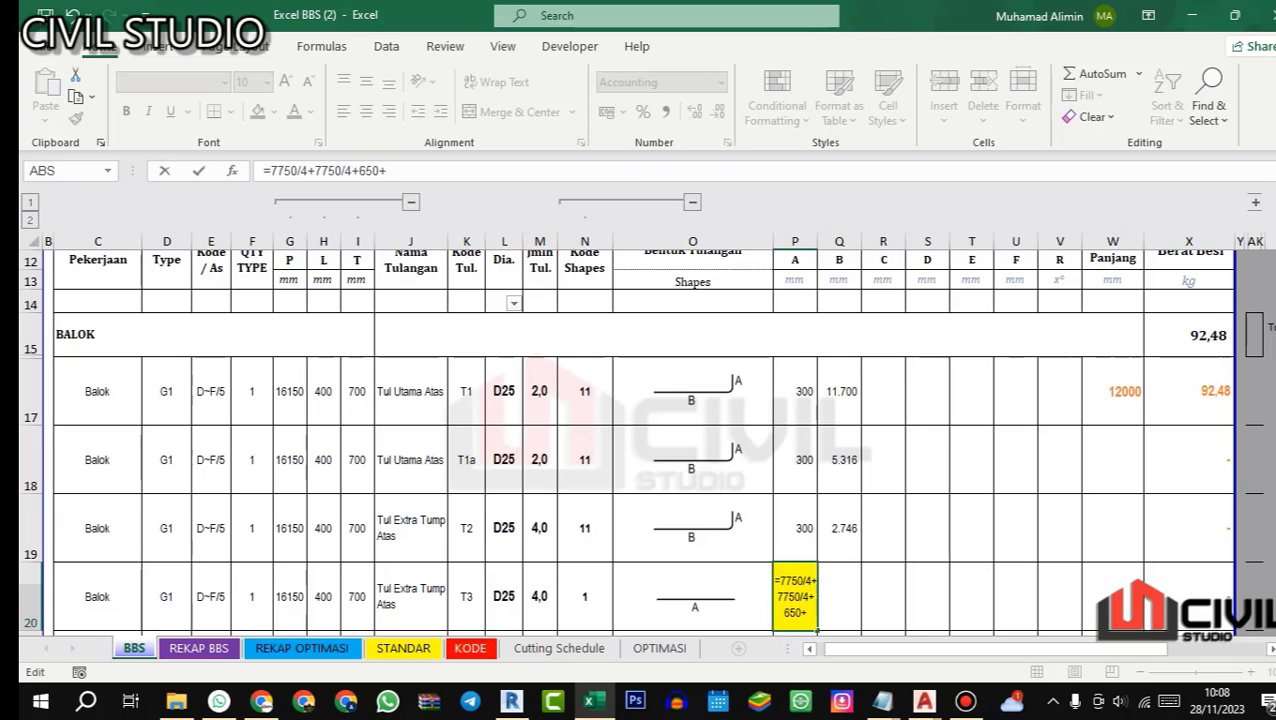
{"action": "type", "text": "+15*"}
{"action": "left_click", "coordinate": [505, 598]}
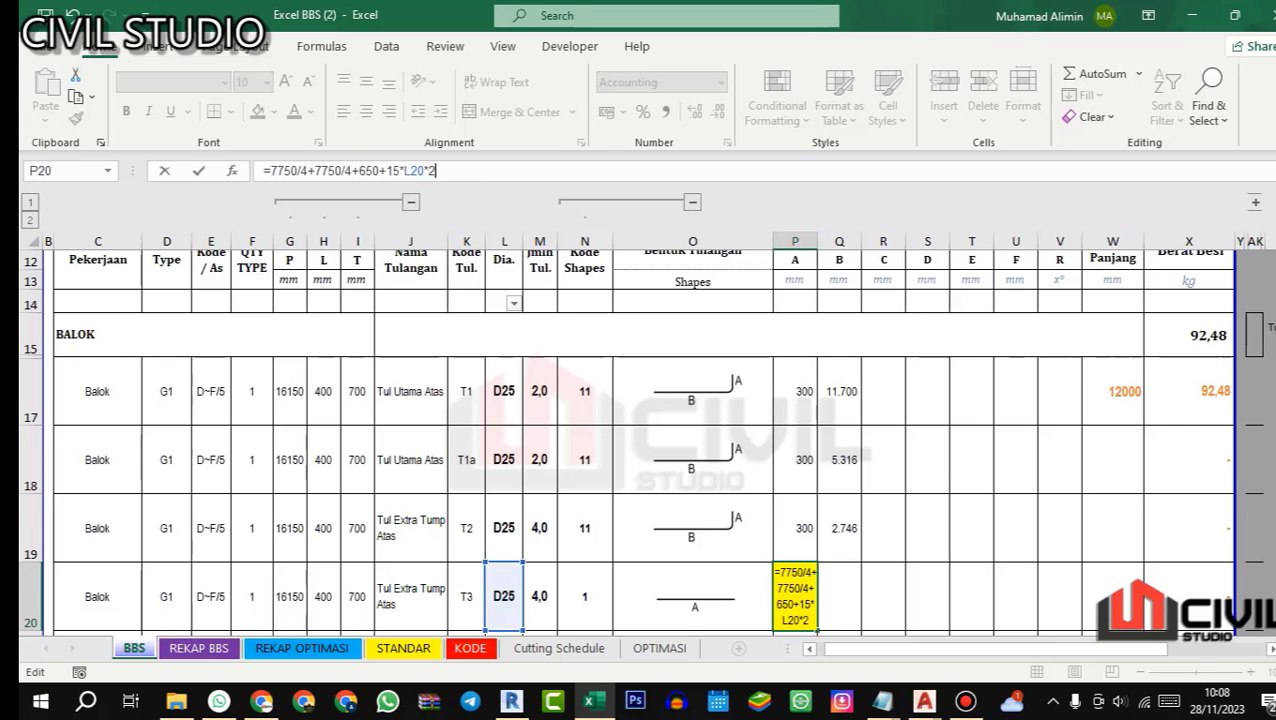
{"action": "key", "text": "Return"}
Step: Put each quarter-span term of the P20 formula in its own parentheses, giving =(7750/4)+(7750/4)+650+15*L20*2
{"action": "left_click", "coordinate": [779, 519]}
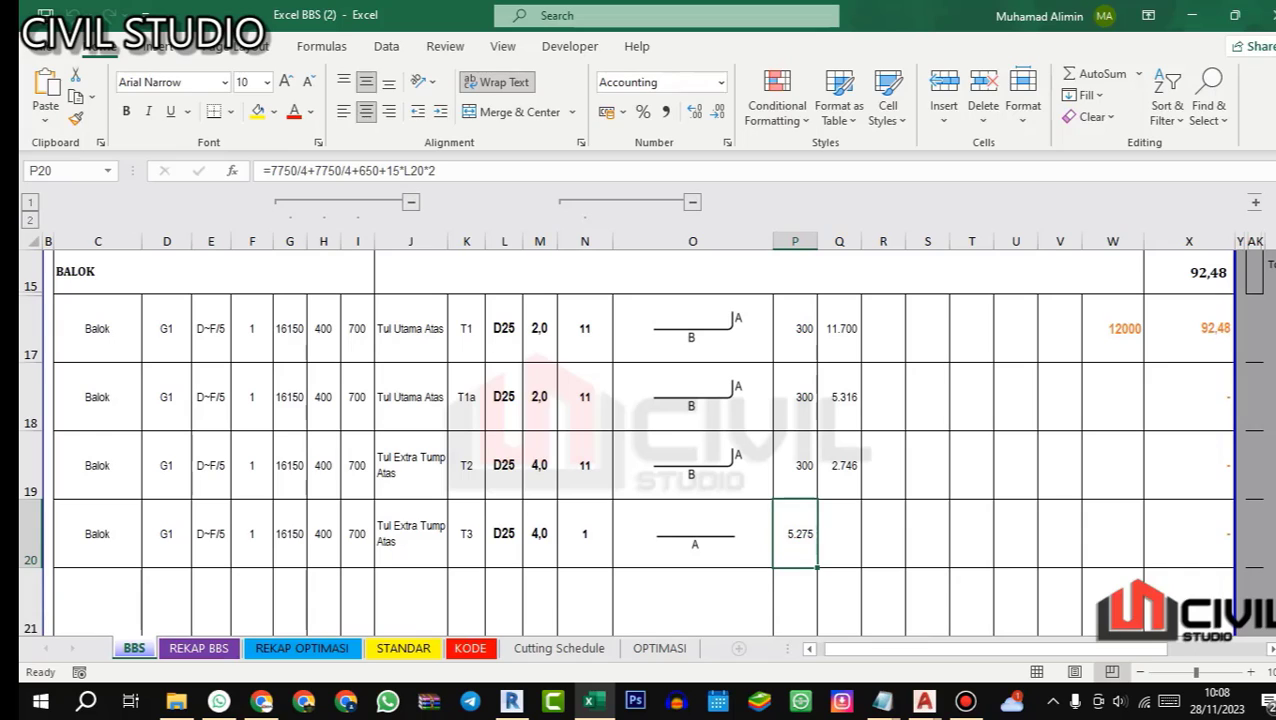
{"action": "left_click", "coordinate": [297, 170]}
{"action": "left_click", "coordinate": [350, 166]}
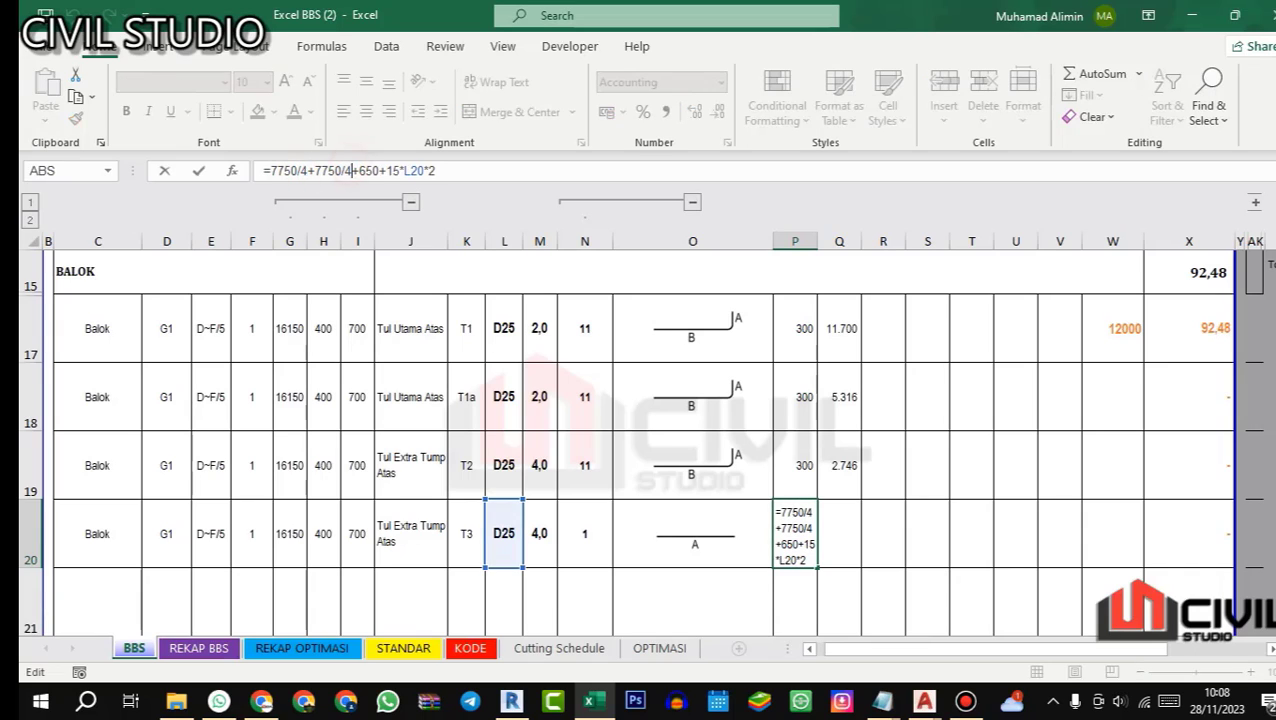
{"action": "type", "text": ")"}
{"action": "left_click", "coordinate": [269, 170]}
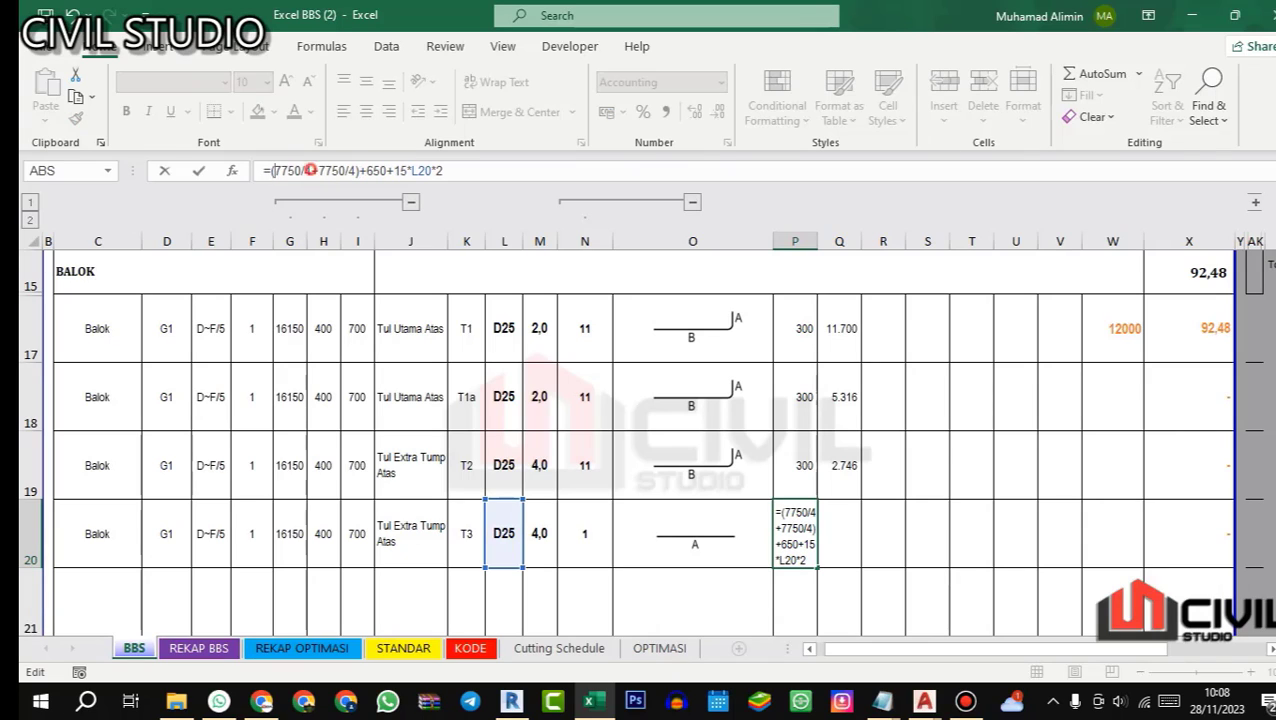
{"action": "type", "text": ")+"}
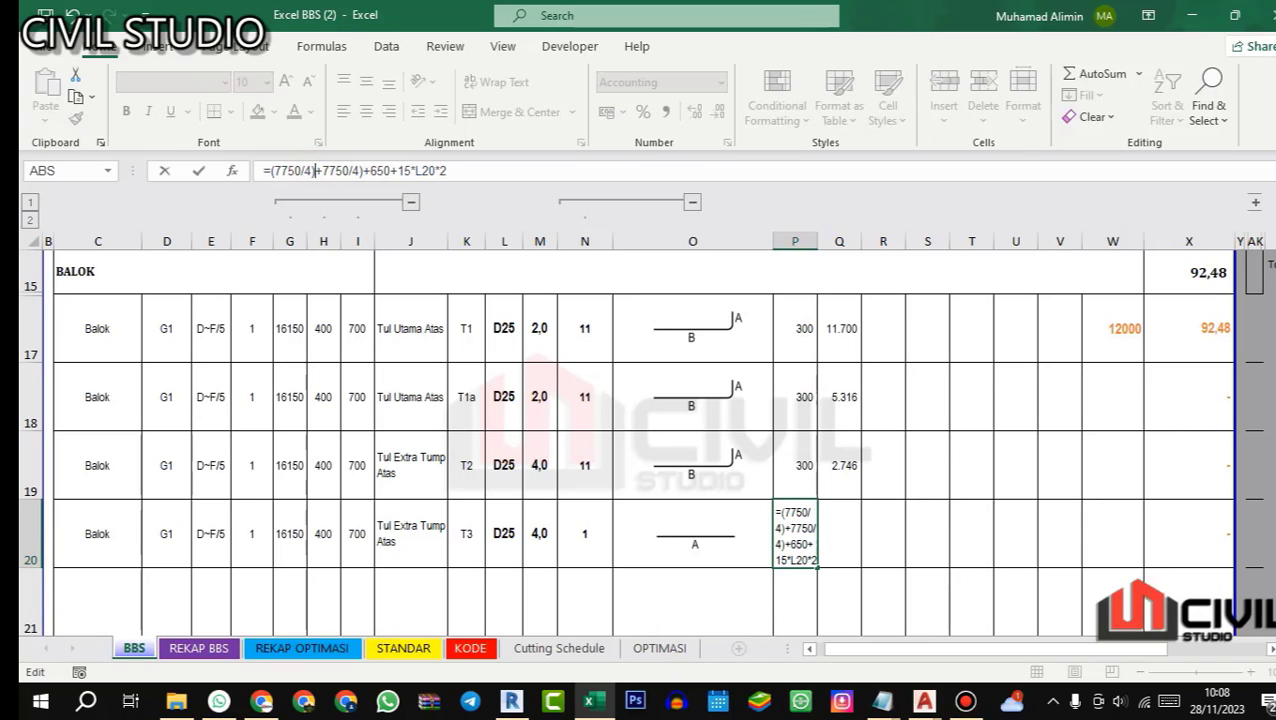
{"action": "type", "text": "("}
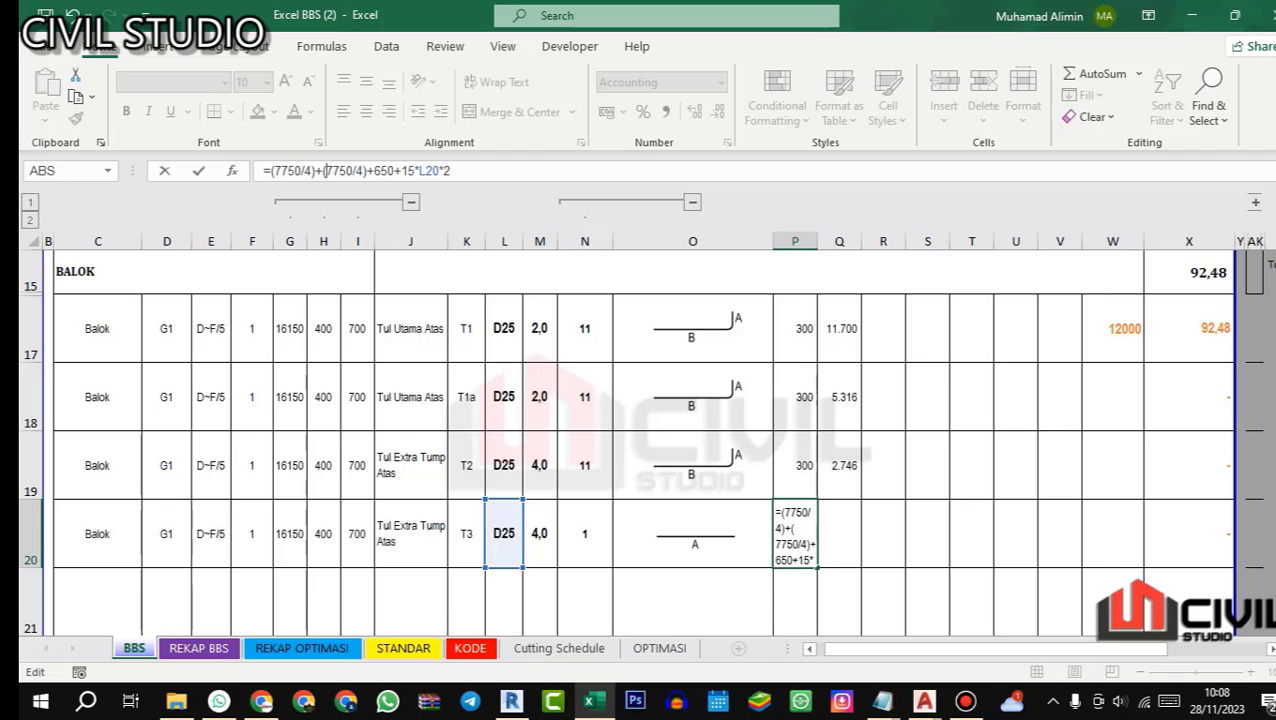
{"action": "key", "text": "Return"}
{"action": "left_click", "coordinate": [777, 521]}
{"action": "left_click", "coordinate": [845, 533]}
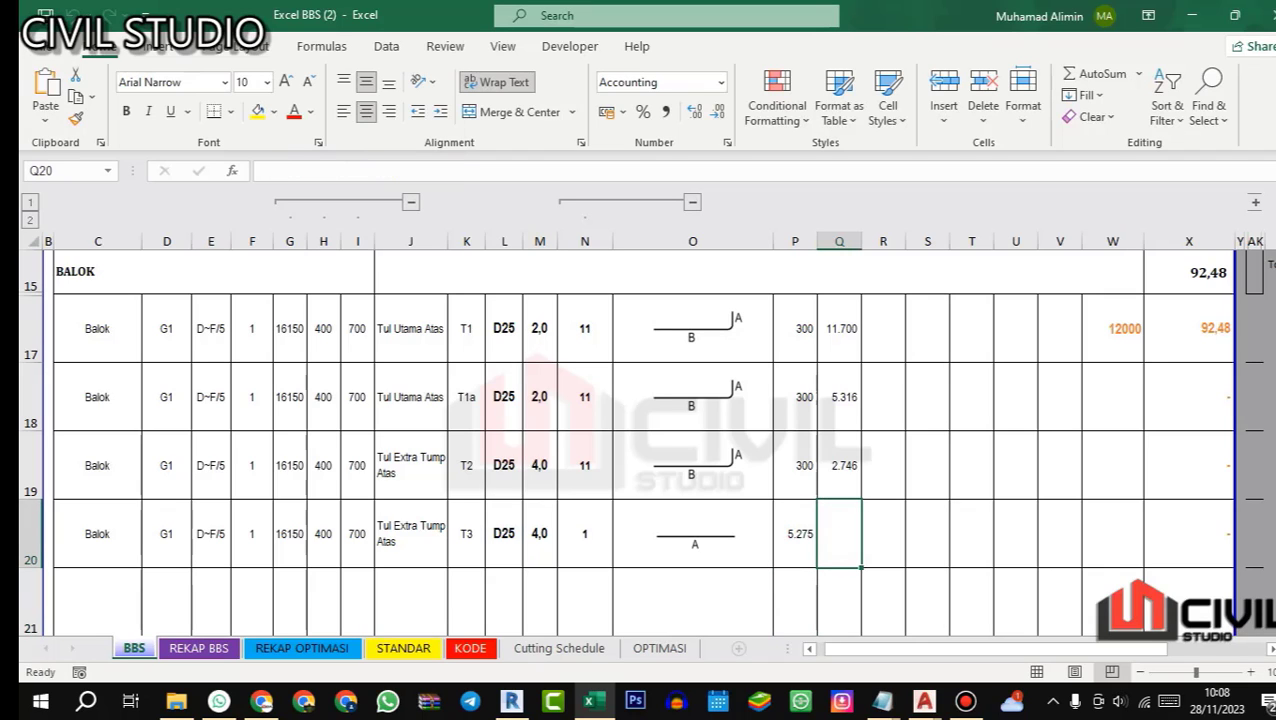
Step: Switch to AutoCAD's 06.ST 0601 detail balok UPDATE drawing and check beam G1's top bars in its TUMP and LAPANGAN sections
{"action": "left_click", "coordinate": [923, 701]}
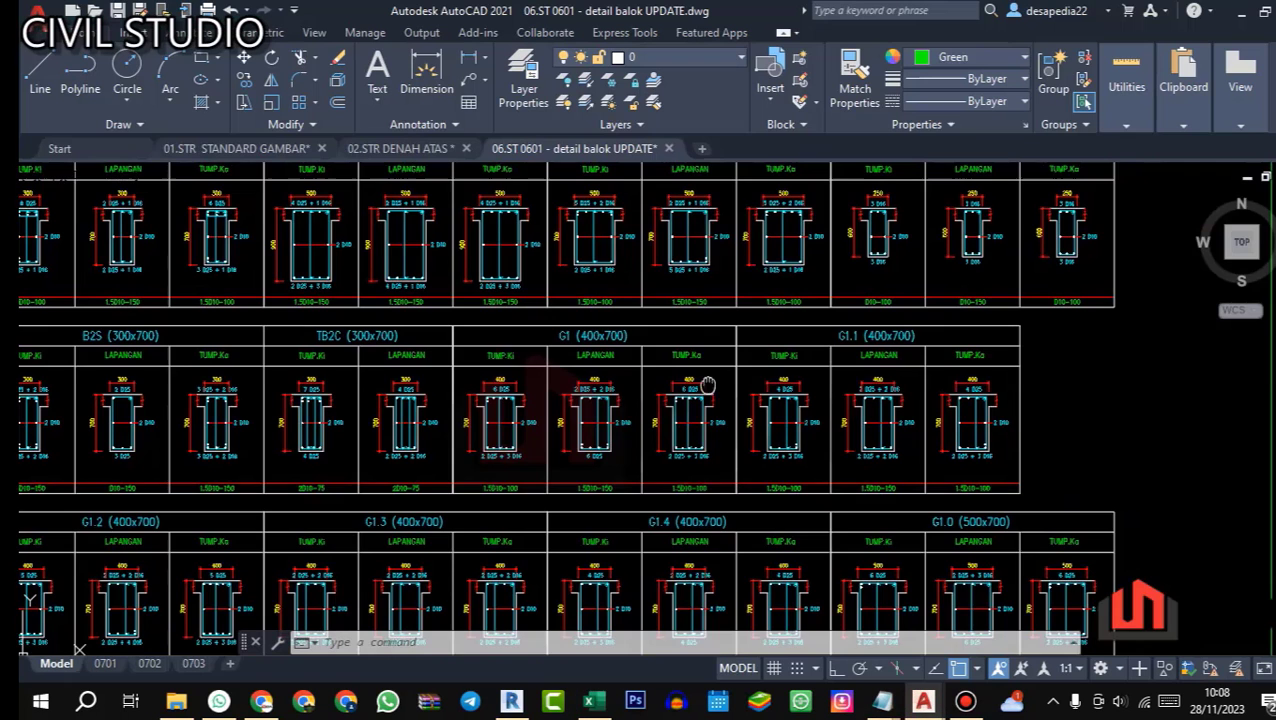
{"action": "scroll", "coordinate": [625, 410], "scroll_direction": "up", "scroll_amount": 5}
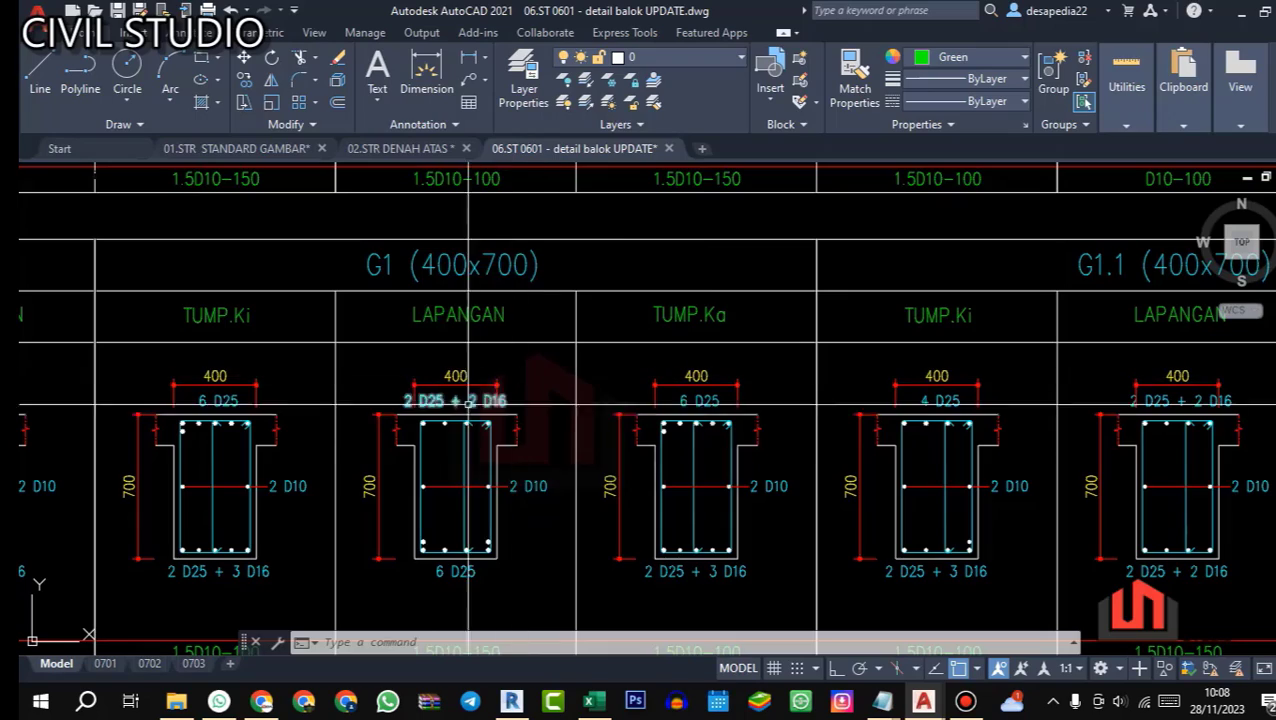
Step: Switch to Revit's 3D Rebar view and examine the top bars in the span between the interior column and the far end column
{"action": "left_click", "coordinate": [511, 701]}
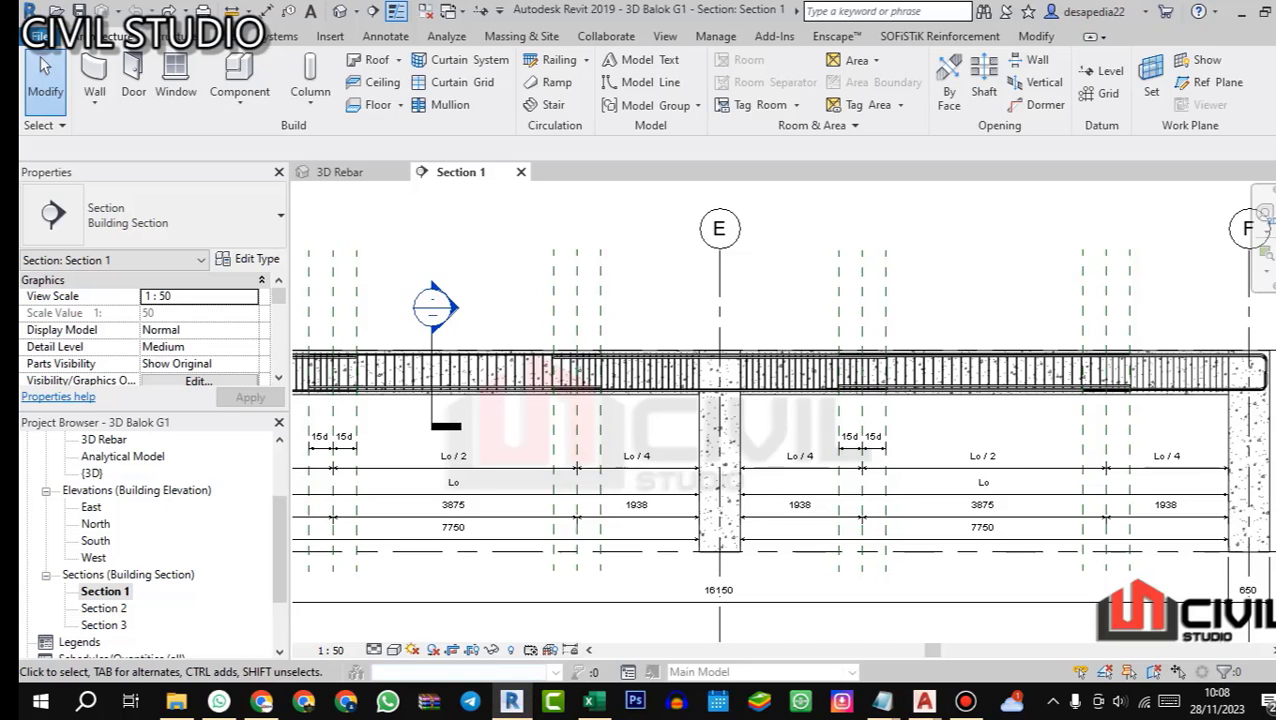
{"action": "left_click", "coordinate": [352, 174]}
{"action": "scroll", "coordinate": [661, 380], "scroll_direction": "down", "scroll_amount": 3}
{"action": "left_click_drag", "start_coordinate": [661, 380], "coordinate": [563, 400]}
{"action": "scroll", "coordinate": [563, 390], "scroll_direction": "down", "scroll_amount": 2}
{"action": "scroll", "coordinate": [1060, 505], "scroll_direction": "up", "scroll_amount": 5}
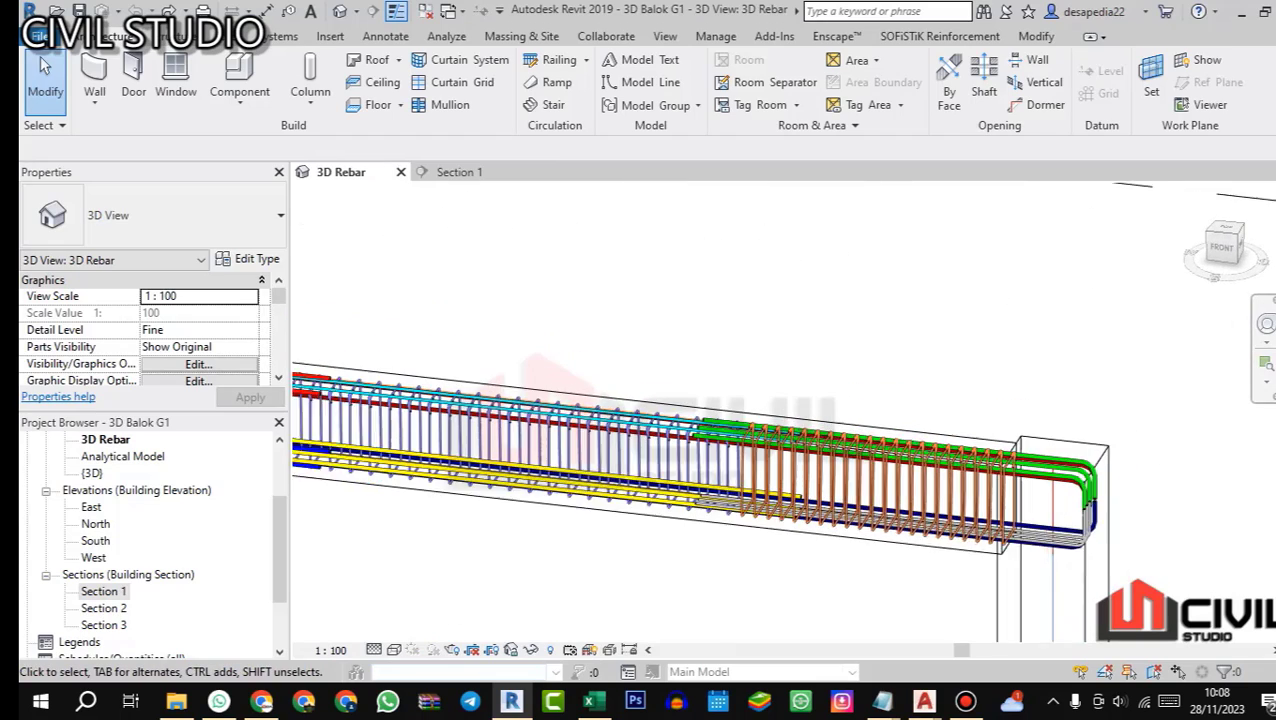
{"action": "scroll", "coordinate": [1088, 465], "scroll_direction": "up", "scroll_amount": 1}
{"action": "scroll", "coordinate": [1050, 455], "scroll_direction": "down", "scroll_amount": 8}
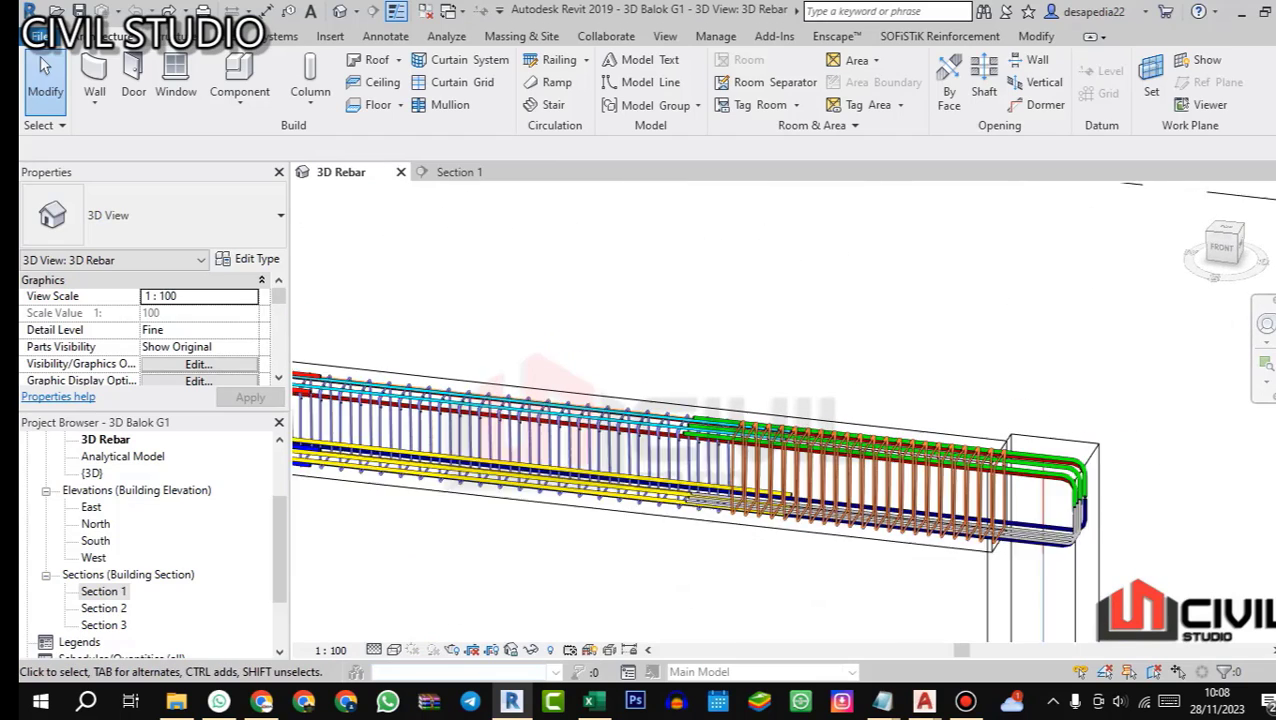
{"action": "left_click_drag", "start_coordinate": [842, 492], "coordinate": [838, 460]}
{"action": "scroll", "coordinate": [838, 460], "scroll_direction": "down", "scroll_amount": 3}
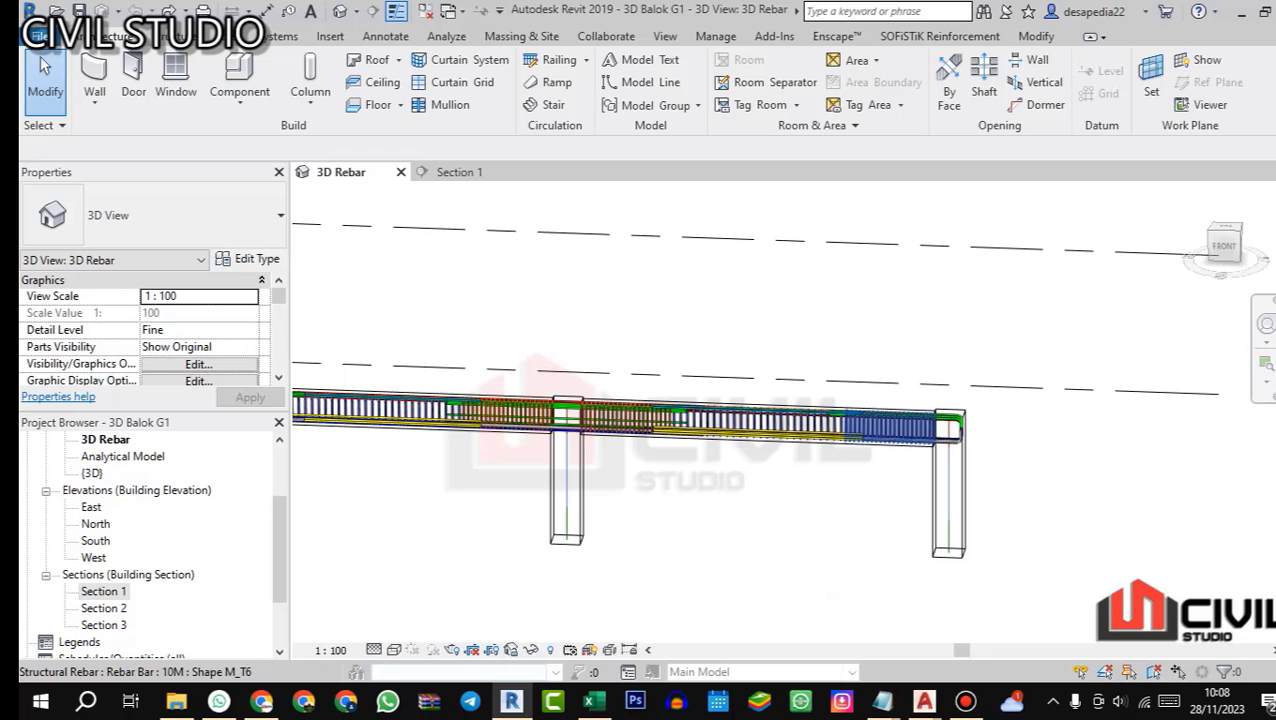
{"action": "scroll", "coordinate": [950, 485], "scroll_direction": "up", "scroll_amount": 2}
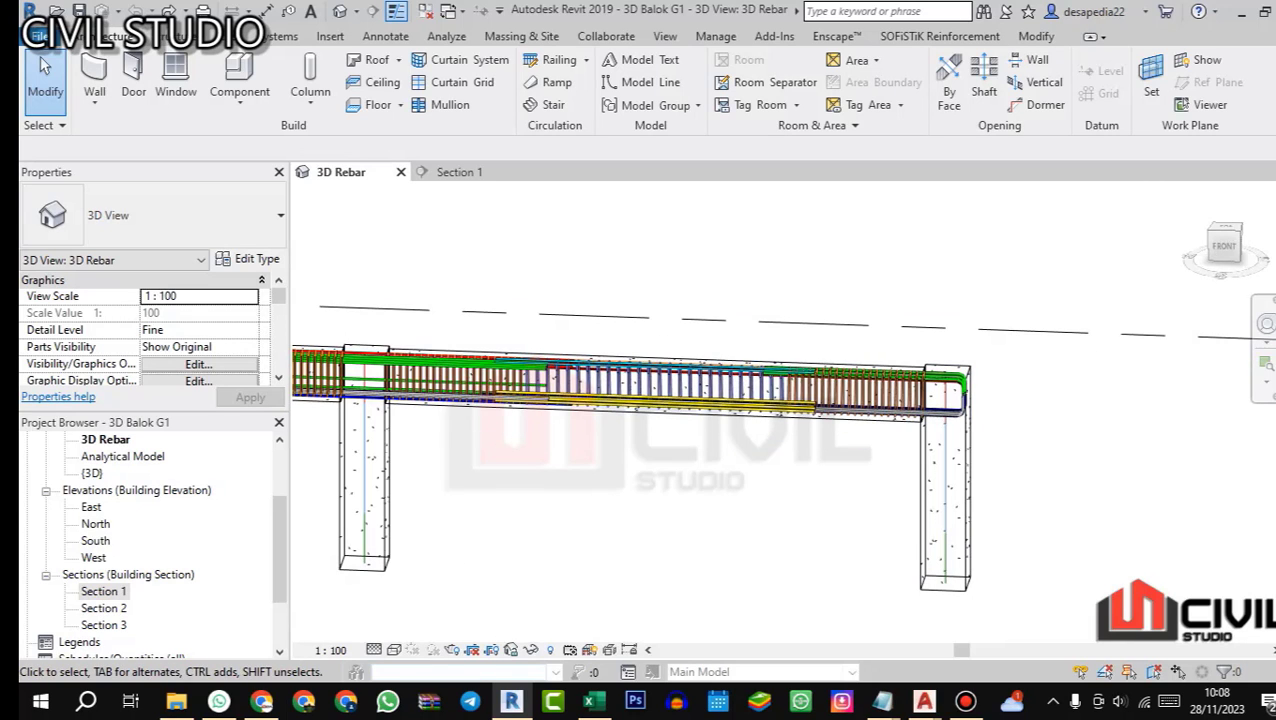
Step: Examine the top bars at the far end column in the 3D Rebar view against the Excel schedule rows
{"action": "left_click_drag", "start_coordinate": [862, 415], "coordinate": [903, 348]}
{"action": "scroll", "coordinate": [915, 330], "scroll_direction": "up", "scroll_amount": 1}
{"action": "scroll", "coordinate": [904, 348], "scroll_direction": "up", "scroll_amount": 4}
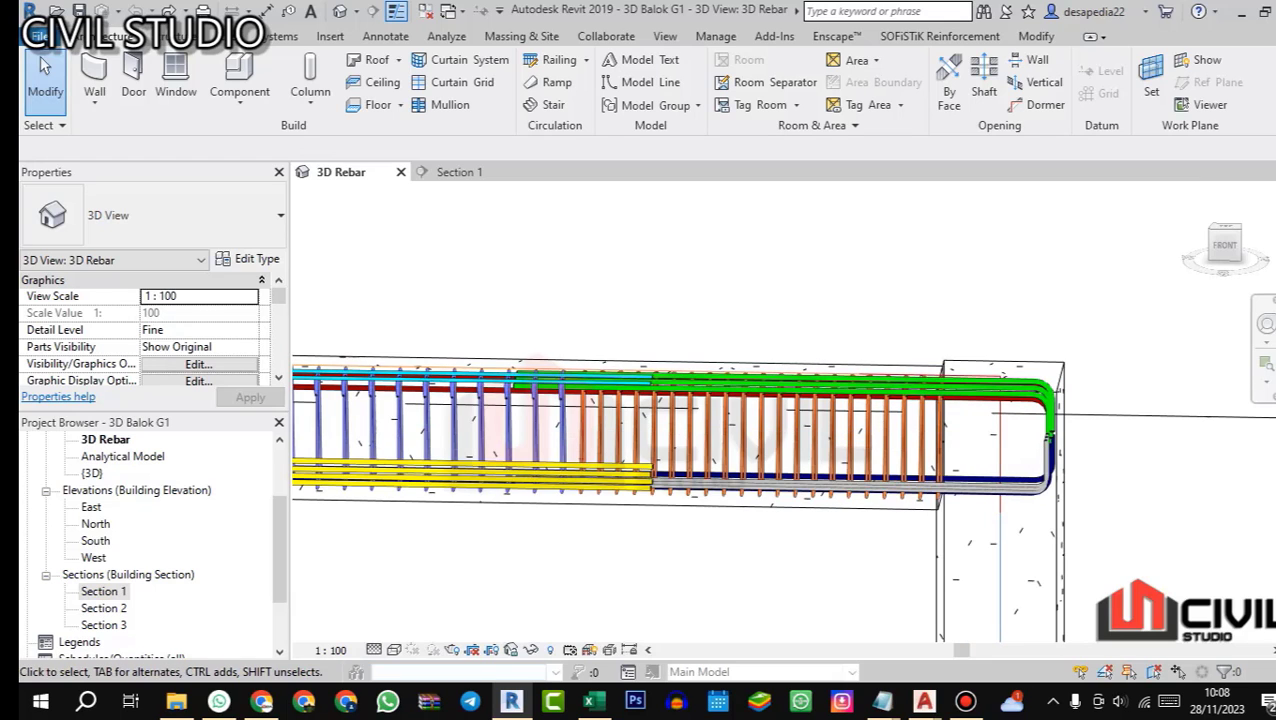
{"action": "left_click", "coordinate": [597, 704]}
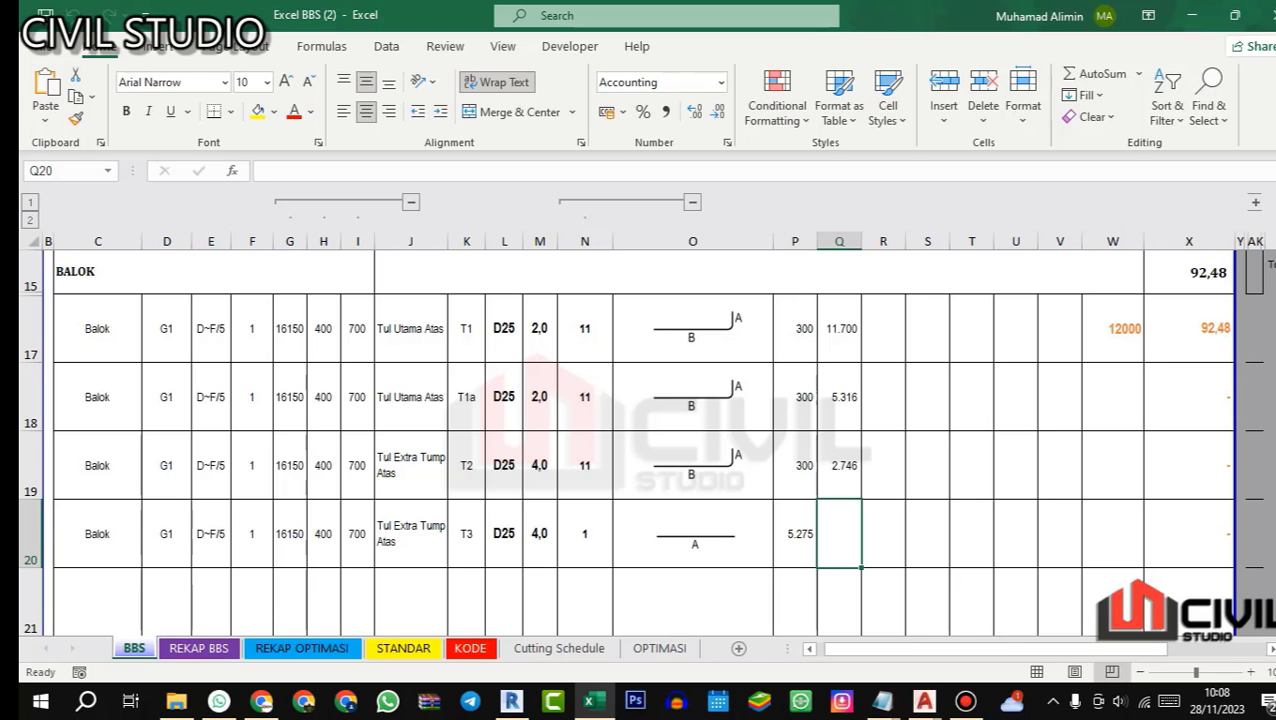
{"action": "left_click", "coordinate": [512, 702]}
{"action": "scroll", "coordinate": [702, 364], "scroll_direction": "down", "scroll_amount": 4}
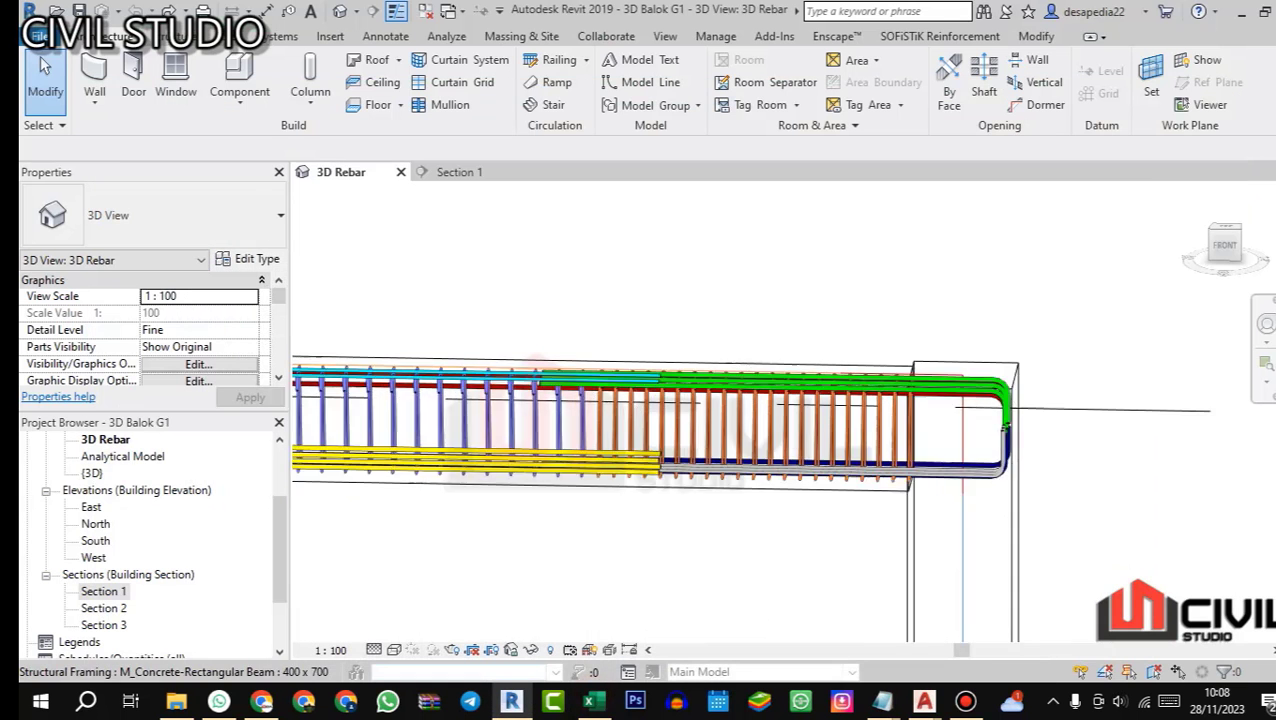
{"action": "left_click_drag", "start_coordinate": [702, 366], "coordinate": [706, 374]}
{"action": "scroll", "coordinate": [834, 380], "scroll_direction": "down", "scroll_amount": 3}
{"action": "left_click_drag", "start_coordinate": [834, 380], "coordinate": [832, 366]}
{"action": "key", "text": "alt+Tab"}
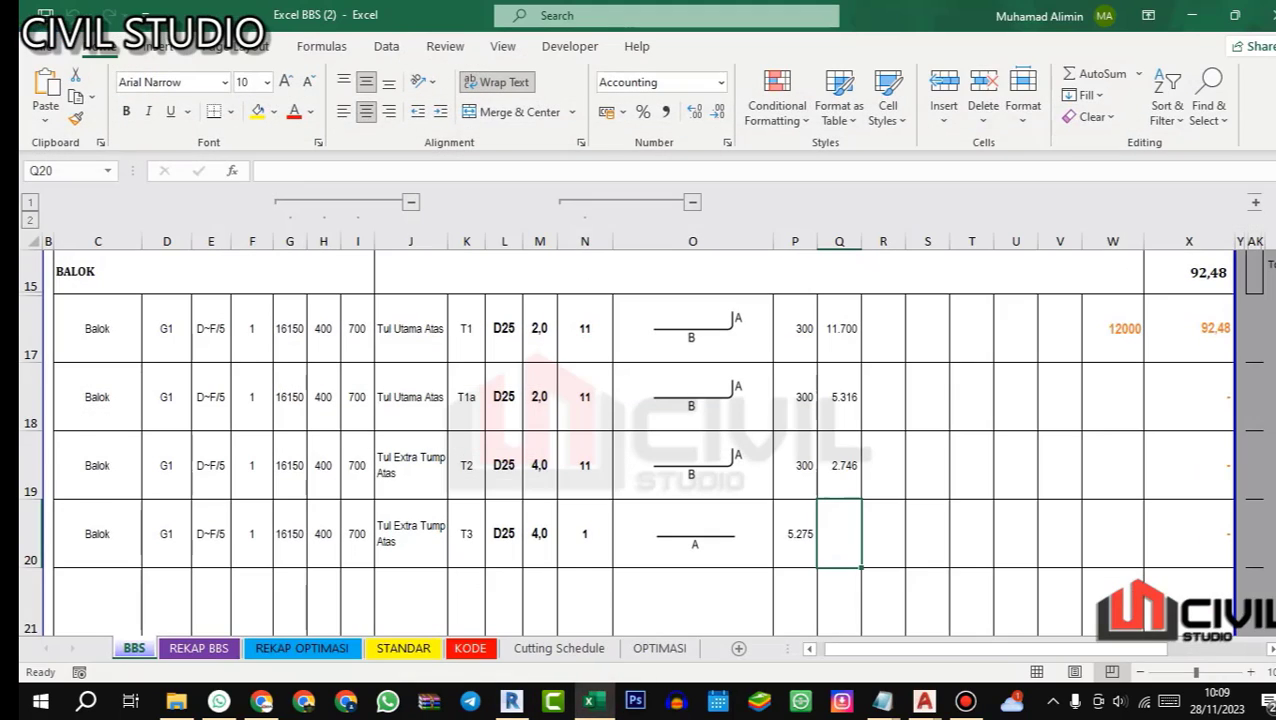
{"action": "key", "text": "alt+Tab"}
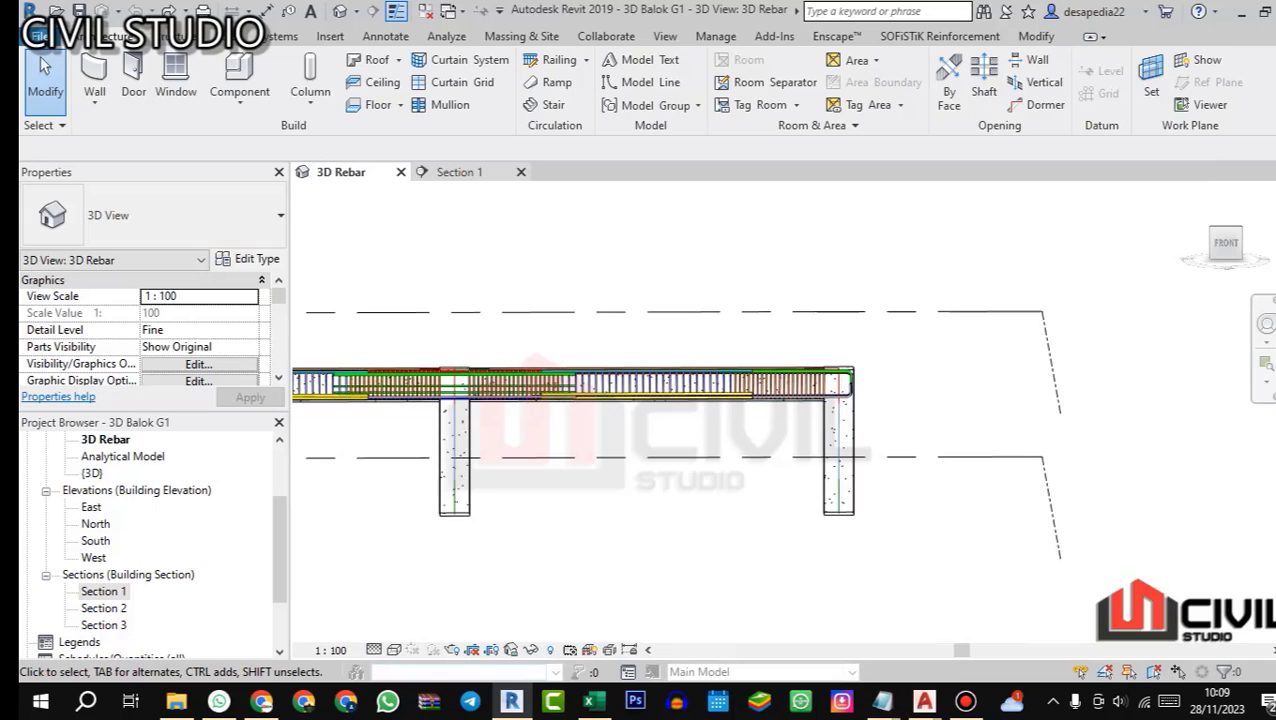
Step: Open the Section 1 view and check the bar layout and span dimensions between grids D, E and F
{"action": "left_click", "coordinate": [460, 172]}
{"action": "scroll", "coordinate": [643, 420], "scroll_direction": "down", "scroll_amount": 4}
{"action": "scroll", "coordinate": [410, 318], "scroll_direction": "up", "scroll_amount": 1}
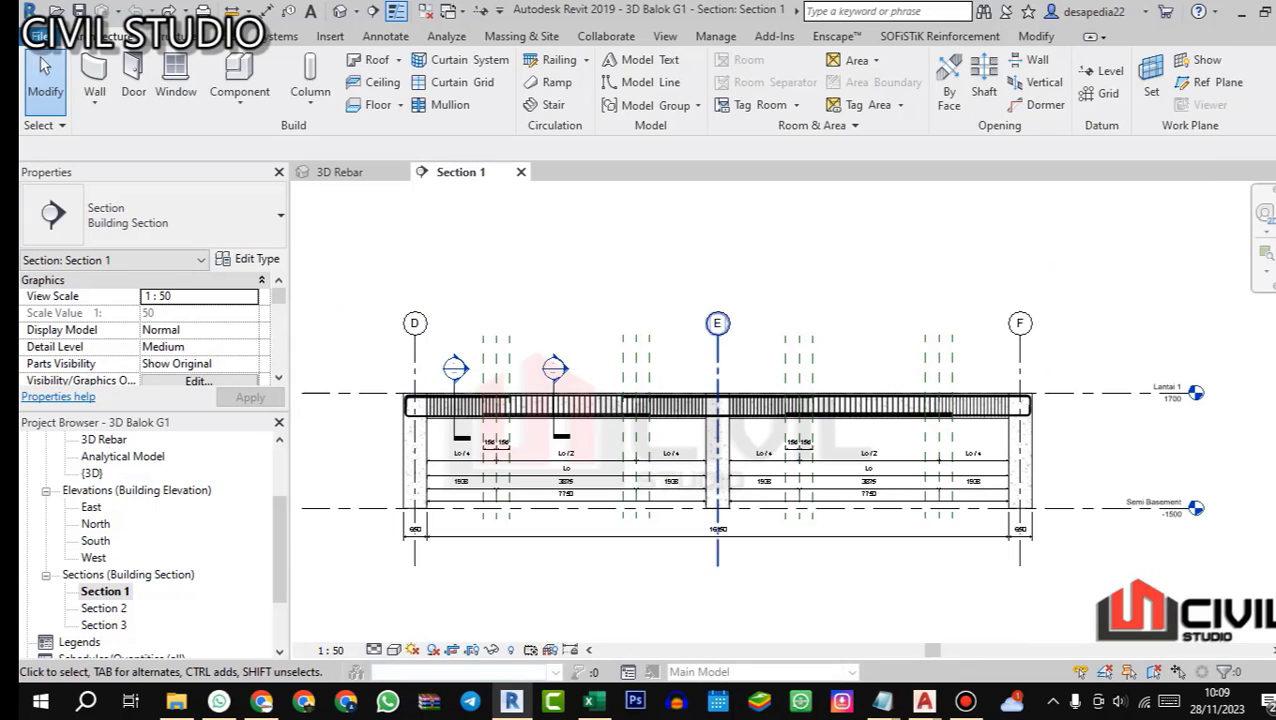
{"action": "scroll", "coordinate": [666, 505], "scroll_direction": "up", "scroll_amount": 1}
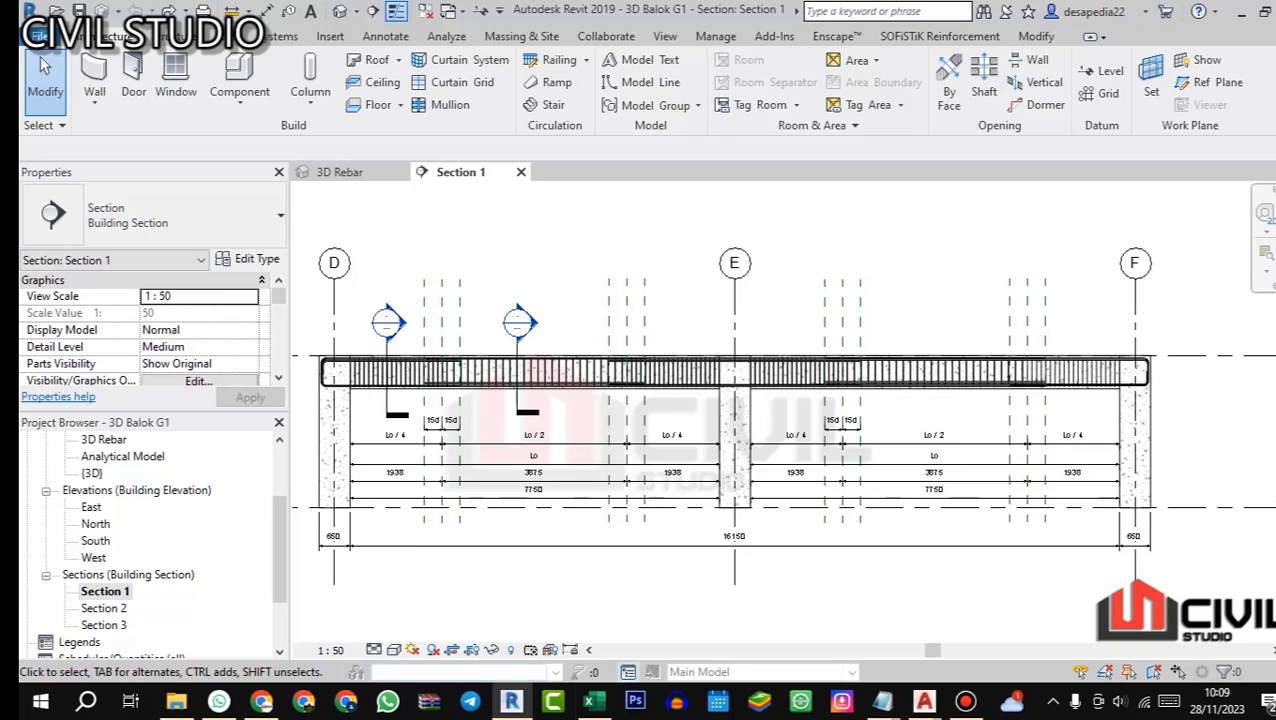
Step: Switch to Excel and copy the beam data and bar name from C19:J19 into row 21
{"action": "left_click", "coordinate": [590, 701]}
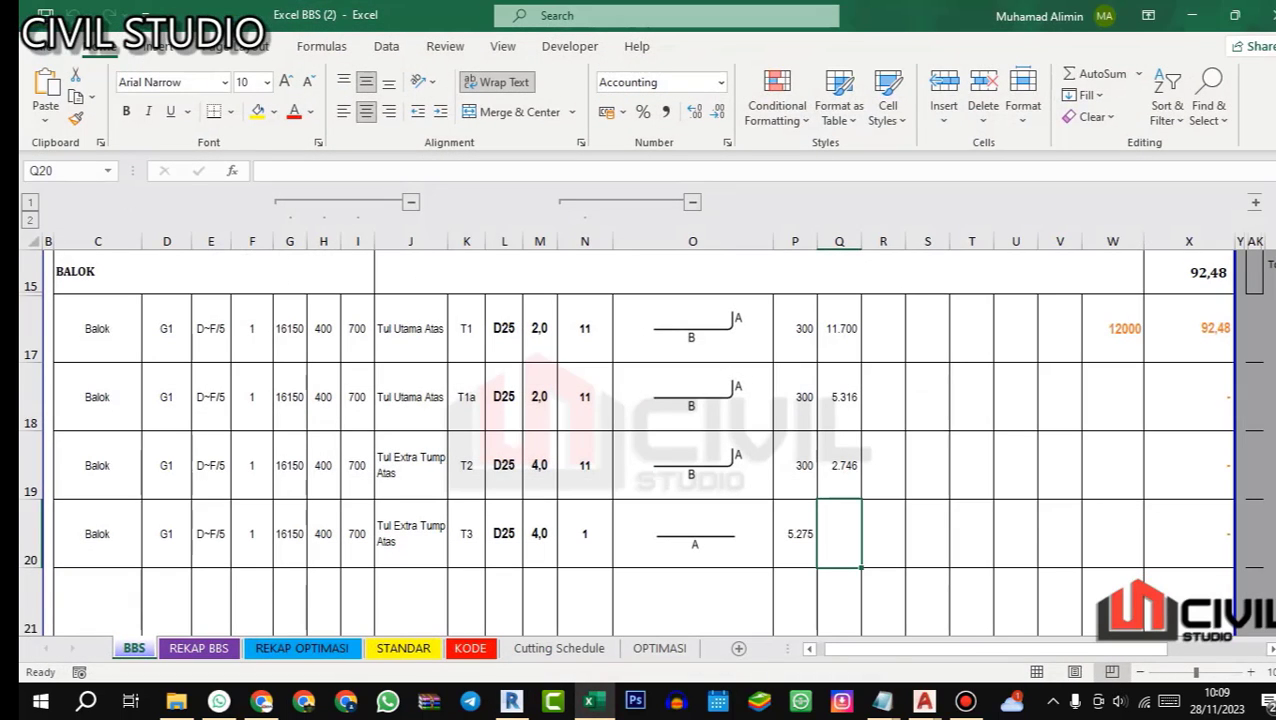
{"action": "left_click_drag", "start_coordinate": [97, 465], "coordinate": [410, 465]}
{"action": "key", "text": "ctrl+c"}
{"action": "left_click", "coordinate": [97, 602]}
{"action": "key", "text": "ctrl+v"}
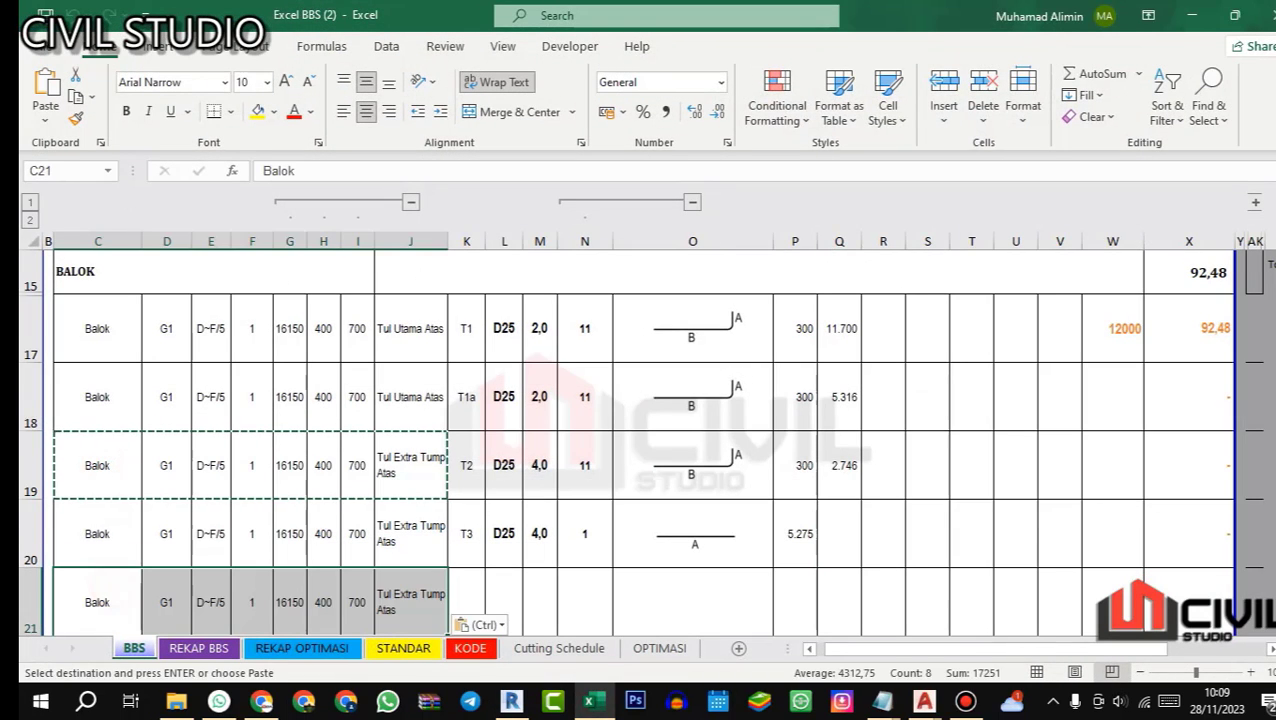
{"action": "key", "text": "Escape"}
{"action": "scroll", "coordinate": [640, 440], "scroll_direction": "down", "scroll_amount": 2}
{"action": "scroll", "coordinate": [640, 440], "scroll_direction": "up", "scroll_amount": 4}
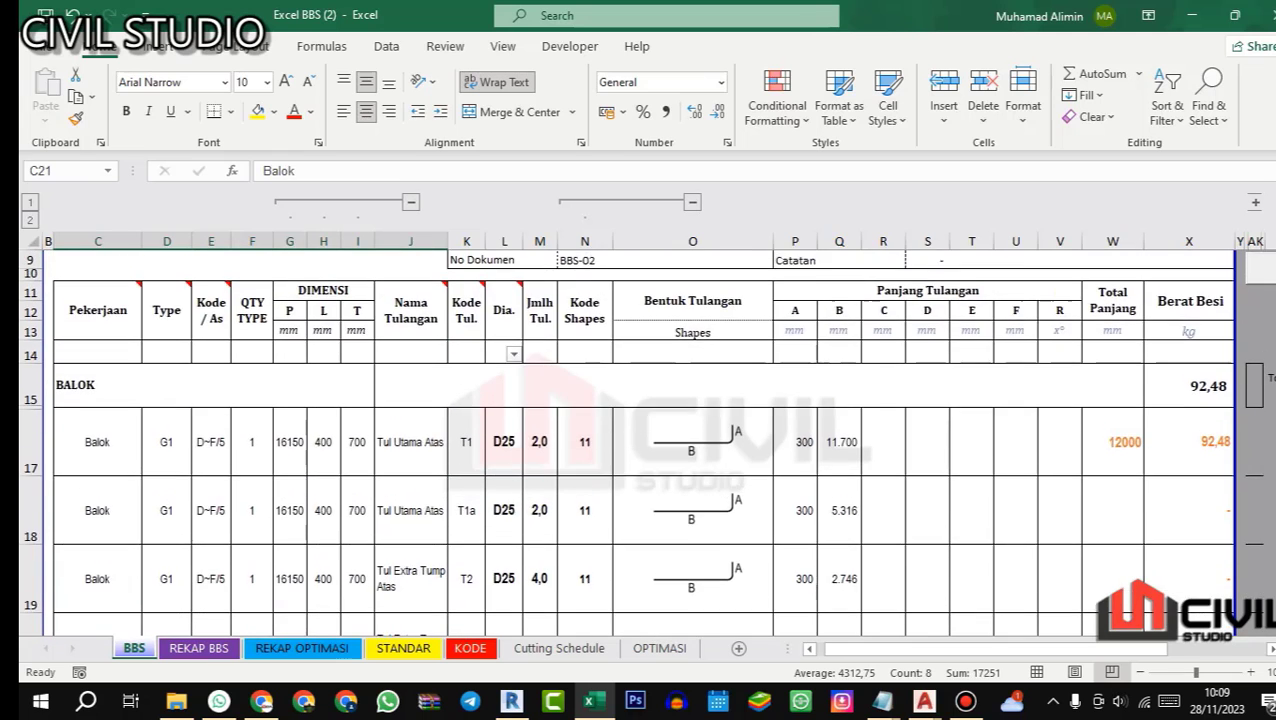
Step: Enter bar code T4, diameter 25 and quantity 4 for the extra top bar in row 21
{"action": "scroll", "coordinate": [469, 490], "scroll_direction": "down", "scroll_amount": 4}
{"action": "scroll", "coordinate": [469, 490], "scroll_direction": "up", "scroll_amount": 1}
{"action": "left_click", "coordinate": [469, 490]}
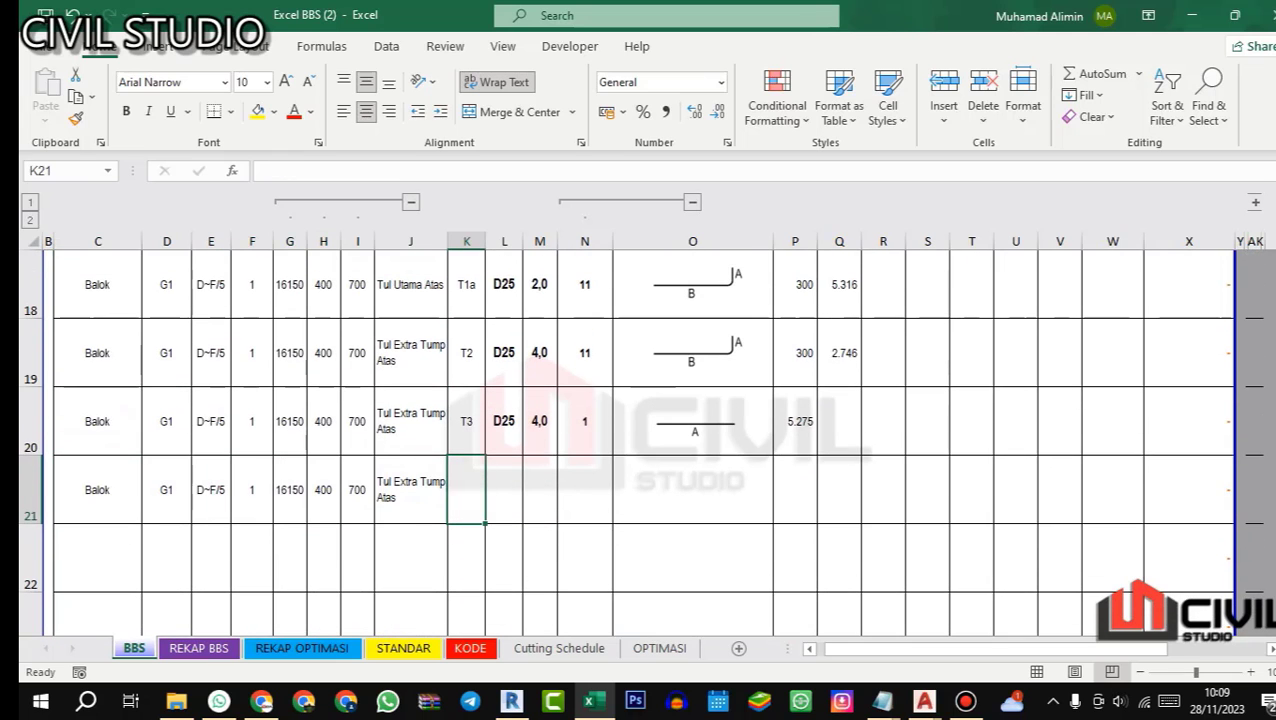
{"action": "type", "text": "T"}
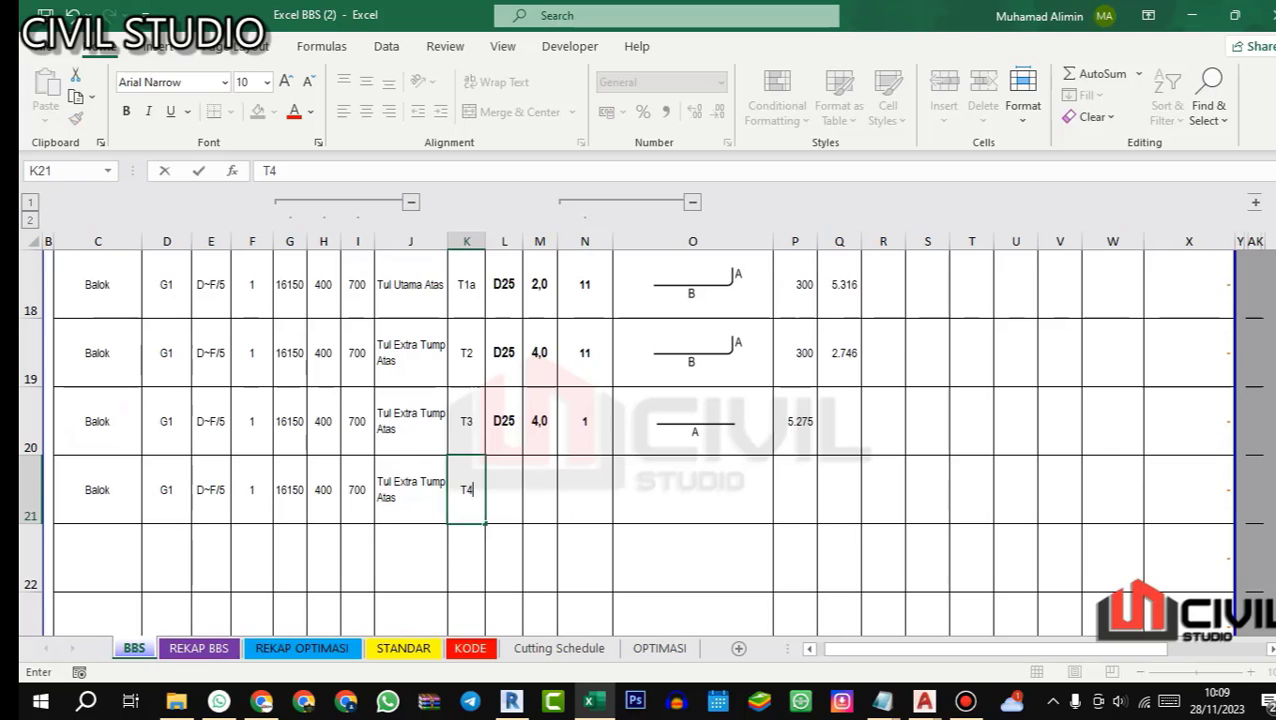
{"action": "type", "text": "4"}
{"action": "key", "text": "Tab"}
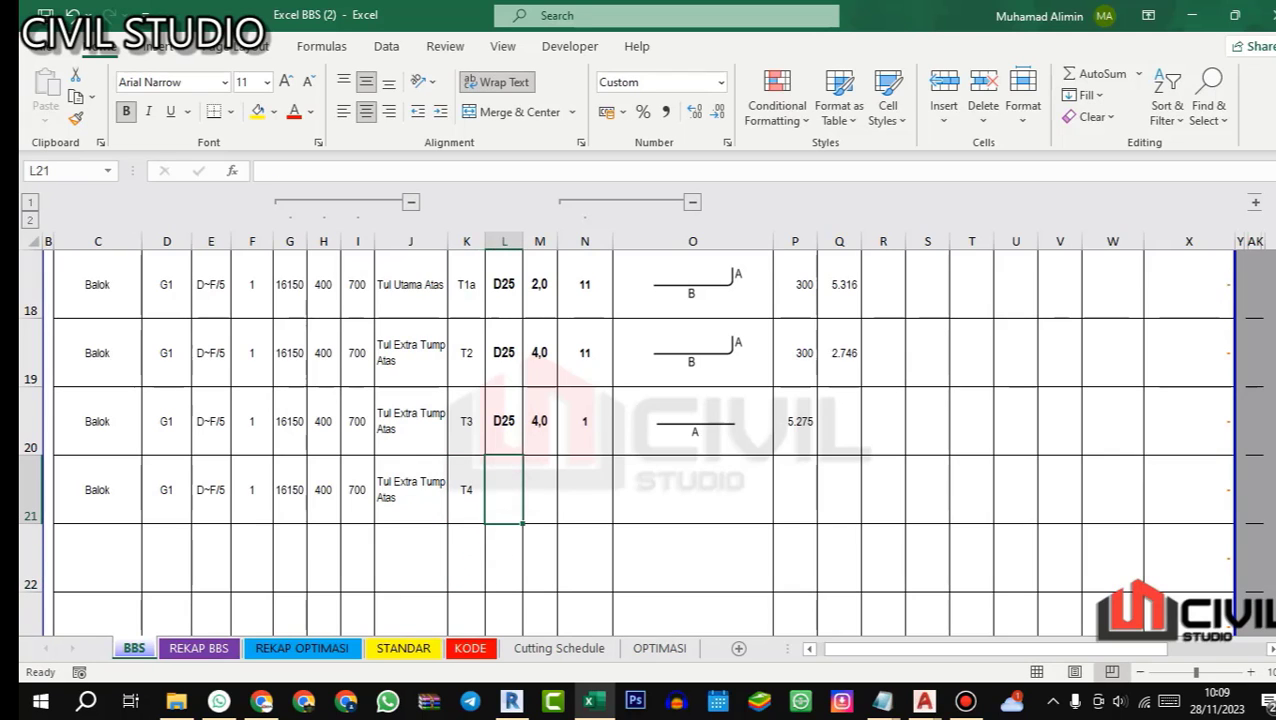
{"action": "type", "text": "25"}
{"action": "key", "text": "Return"}
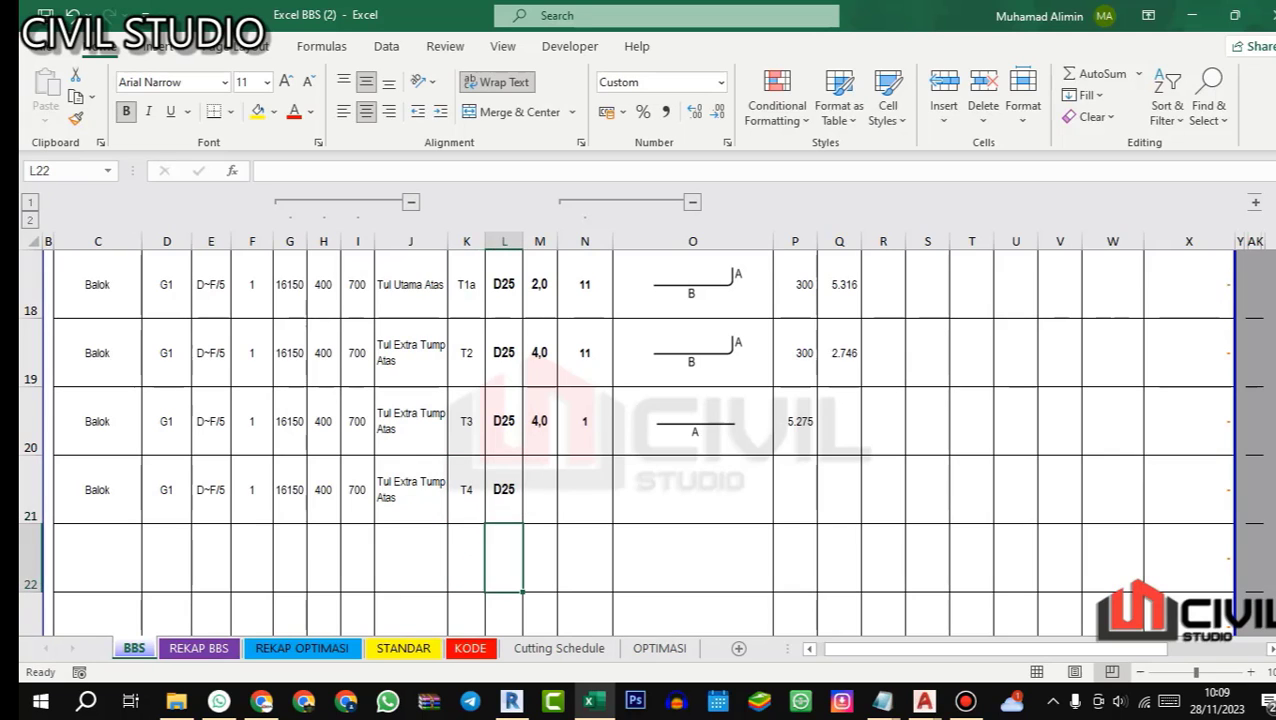
{"action": "left_click", "coordinate": [544, 484]}
{"action": "type", "text": "4"}
{"action": "key", "text": "Return"}
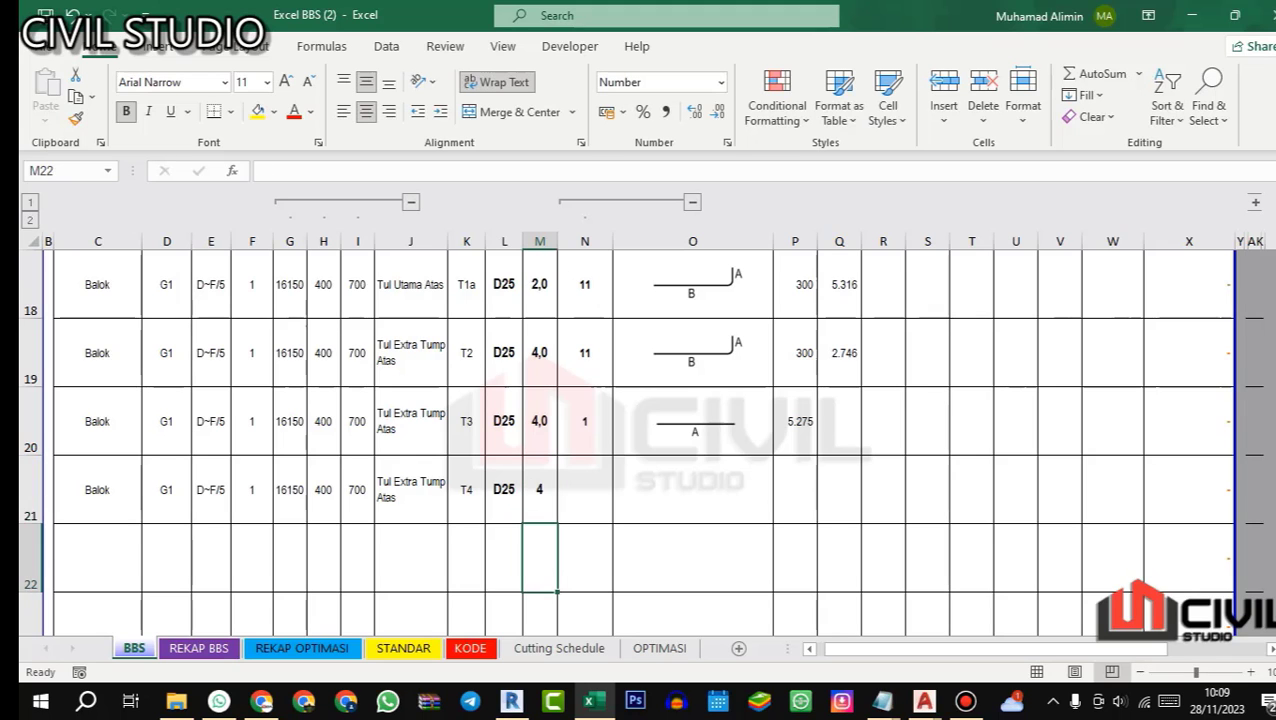
Step: Assign shape code 11 to row 21 and copy the A and B lengths from P19:Q19 into P21:Q21
{"action": "left_click", "coordinate": [575, 484]}
{"action": "left_click", "coordinate": [615, 213]}
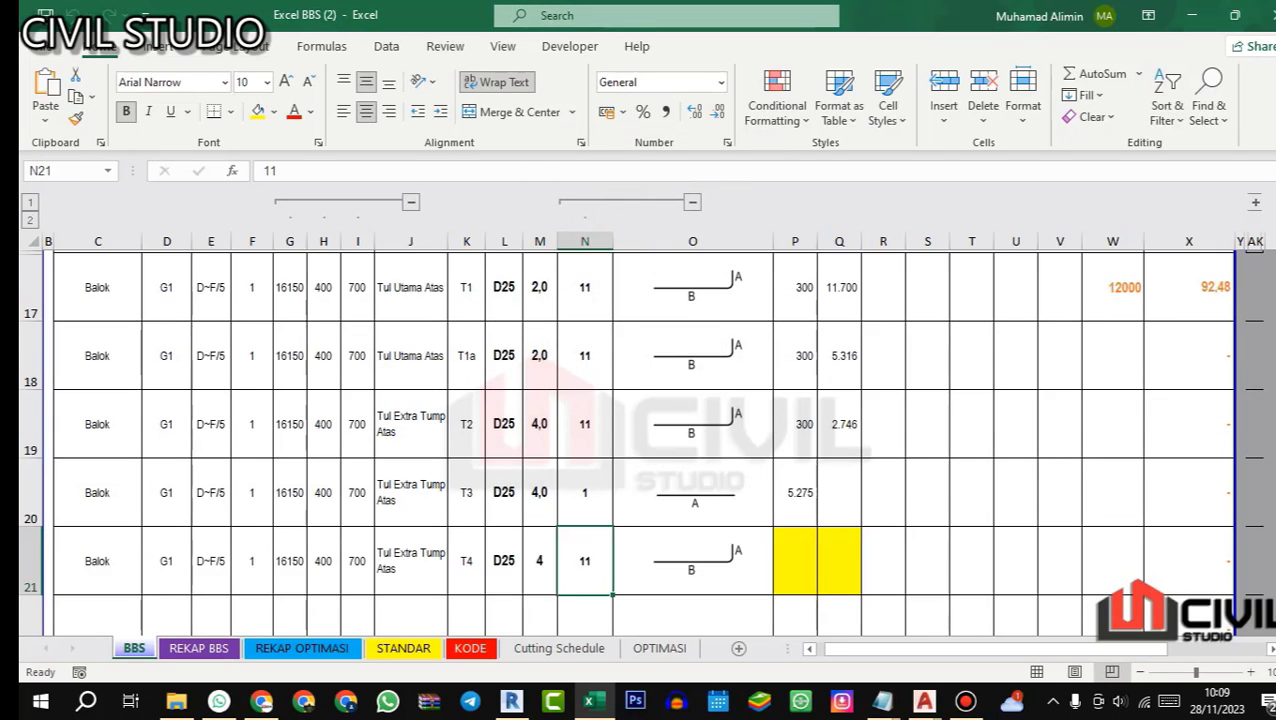
{"action": "left_click_drag", "start_coordinate": [795, 466], "coordinate": [838, 466]}
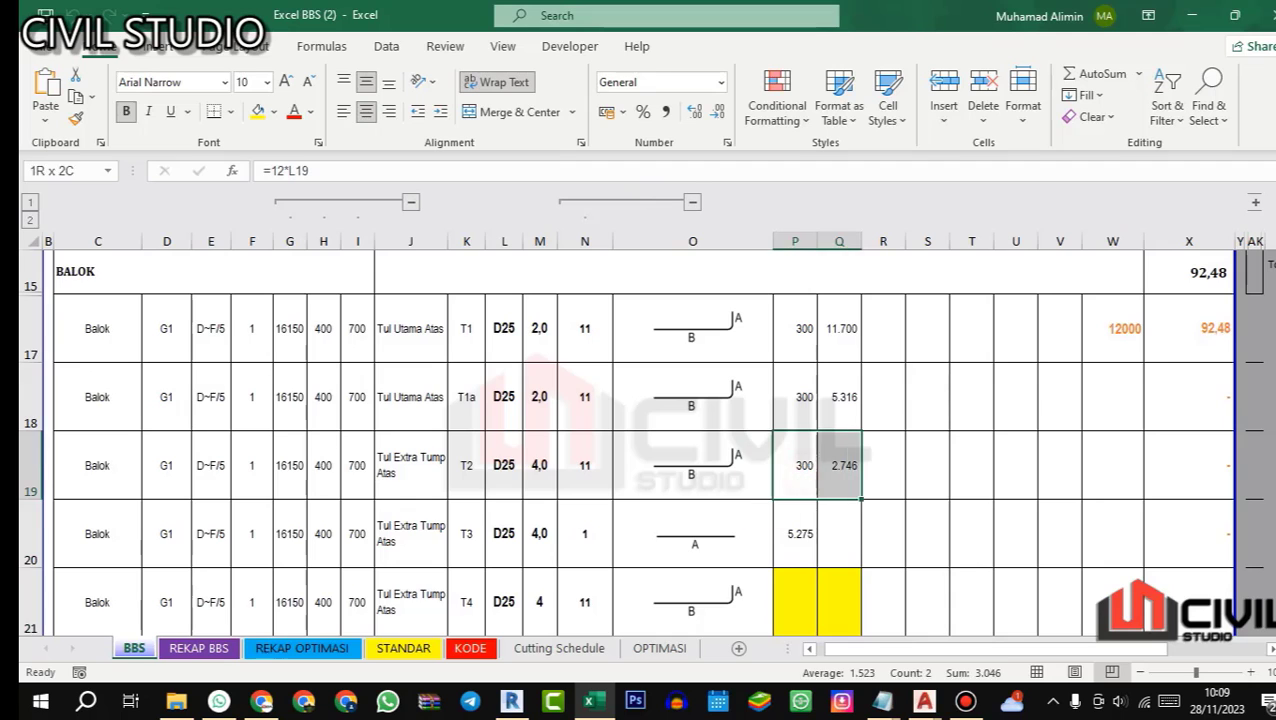
{"action": "key", "text": "ctrl+c"}
{"action": "scroll", "coordinate": [817, 475], "scroll_direction": "down", "scroll_amount": 1}
{"action": "left_click", "coordinate": [796, 490]}
{"action": "key", "text": "ctrl+v"}
{"action": "left_click", "coordinate": [1016, 490]}
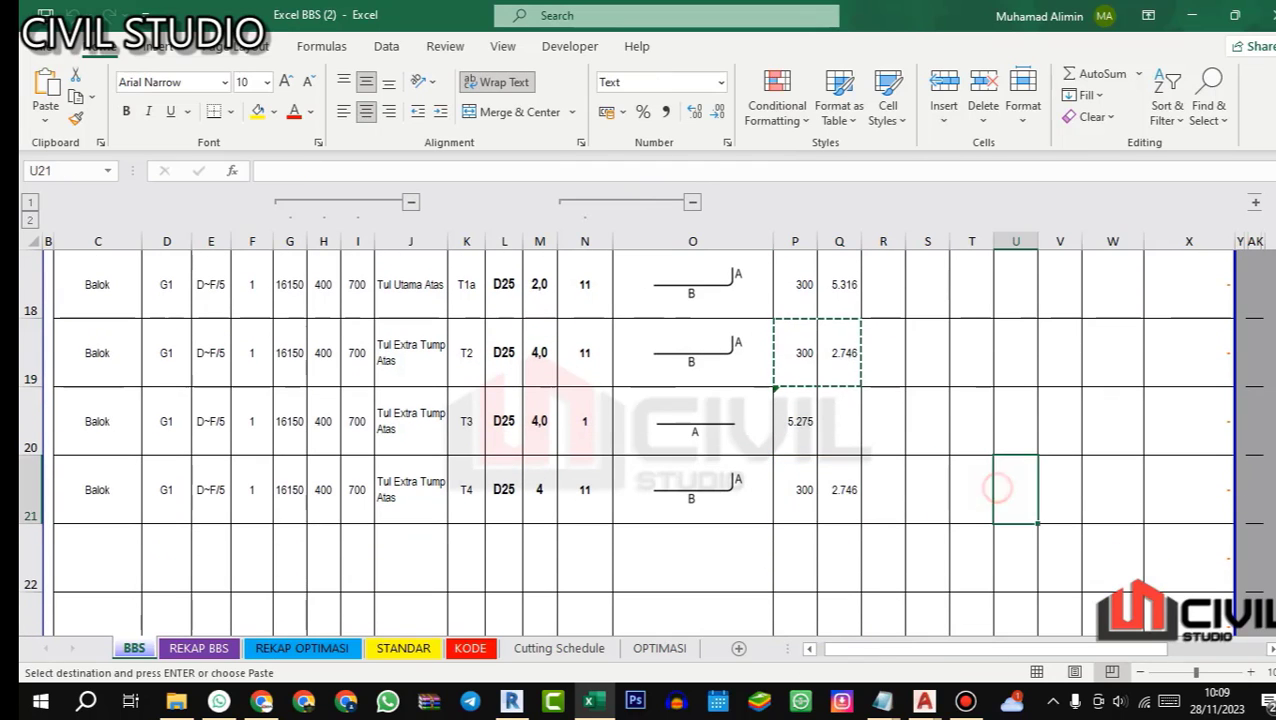
{"action": "key", "text": "Escape"}
{"action": "scroll", "coordinate": [1016, 490], "scroll_direction": "up", "scroll_amount": 2}
{"action": "scroll", "coordinate": [1016, 490], "scroll_direction": "down", "scroll_amount": 1}
{"action": "scroll", "coordinate": [639, 441], "scroll_direction": "down", "scroll_amount": 1}
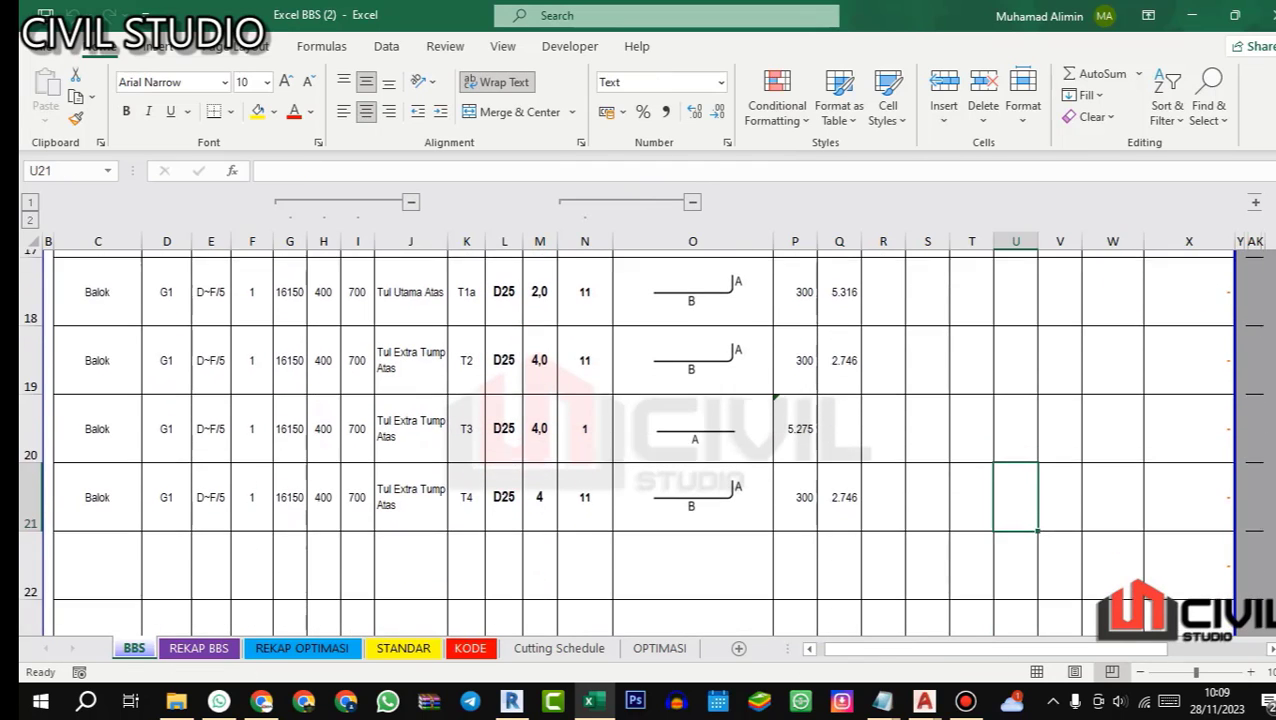
Step: Switch to Revit's 3D Rebar view and examine the top bars in the span between the first end column and the interior column
{"action": "left_click", "coordinate": [512, 701]}
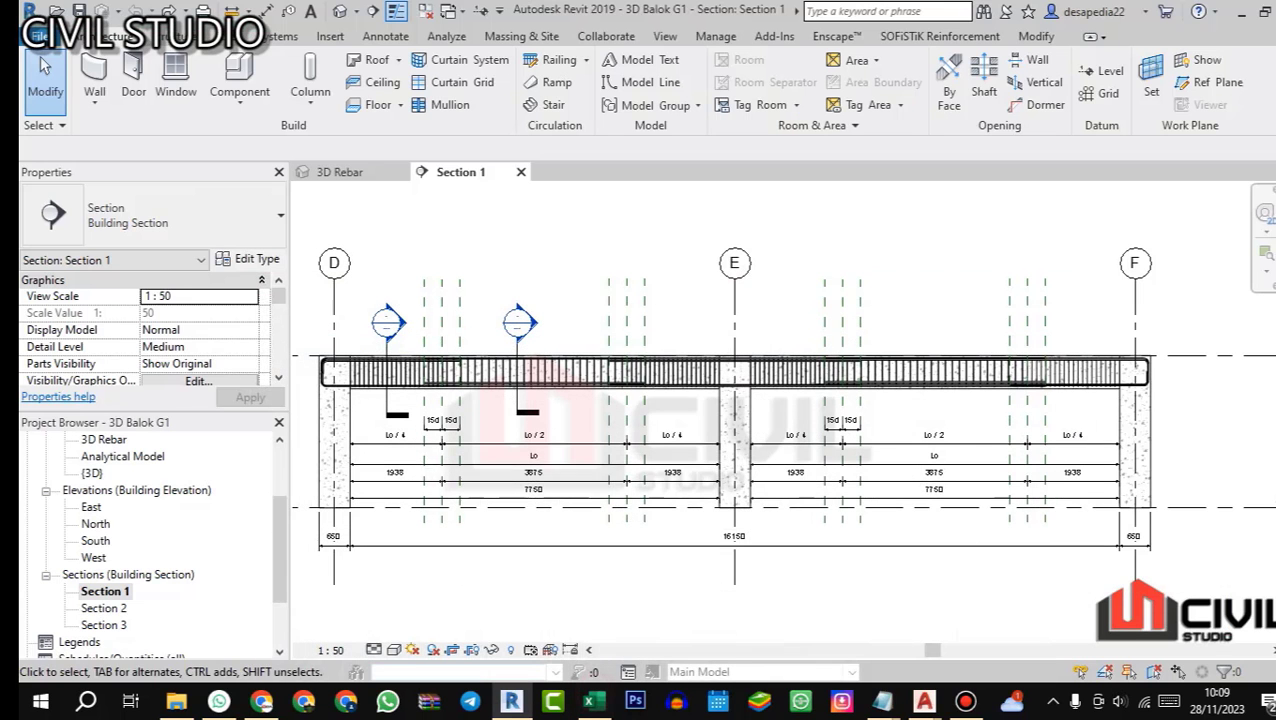
{"action": "left_click", "coordinate": [330, 171]}
{"action": "scroll", "coordinate": [671, 375], "scroll_direction": "down", "scroll_amount": 2}
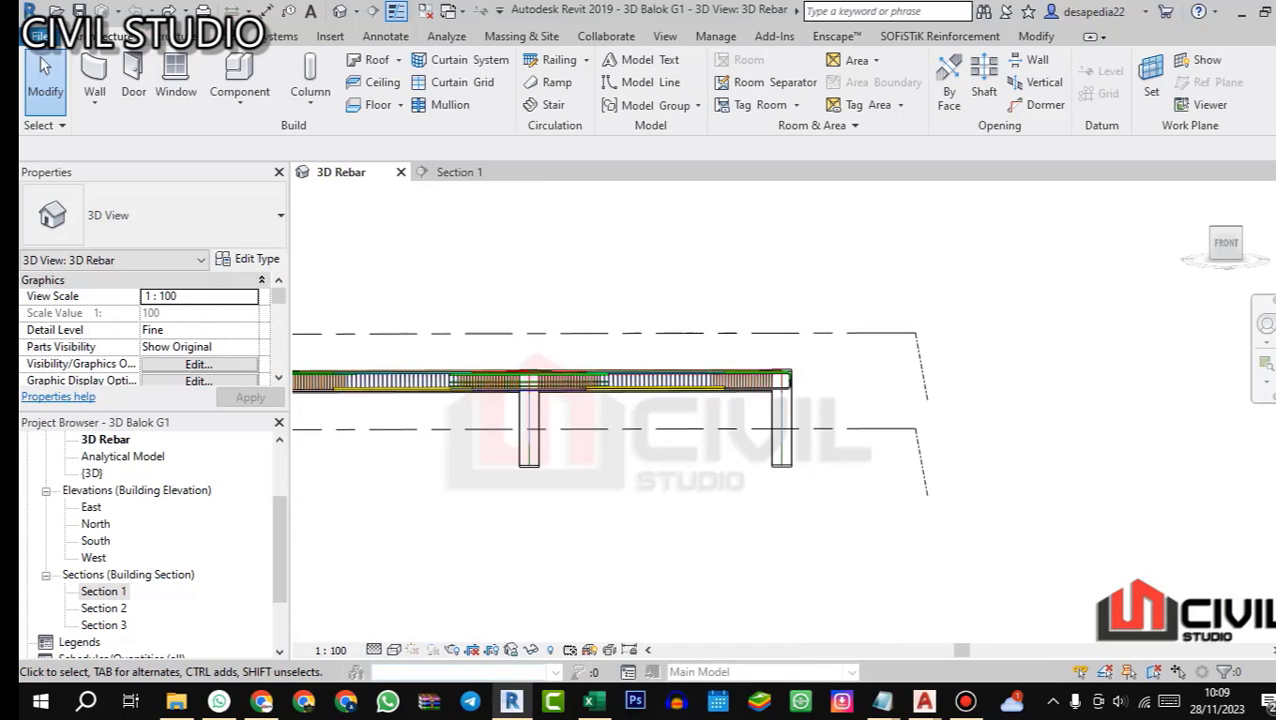
{"action": "left_click_drag", "start_coordinate": [671, 375], "coordinate": [952, 433]}
{"action": "scroll", "coordinate": [606, 388], "scroll_direction": "up", "scroll_amount": 5}
{"action": "scroll", "coordinate": [1170, 440], "scroll_direction": "down", "scroll_amount": 4}
{"action": "scroll", "coordinate": [600, 420], "scroll_direction": "up", "scroll_amount": 3}
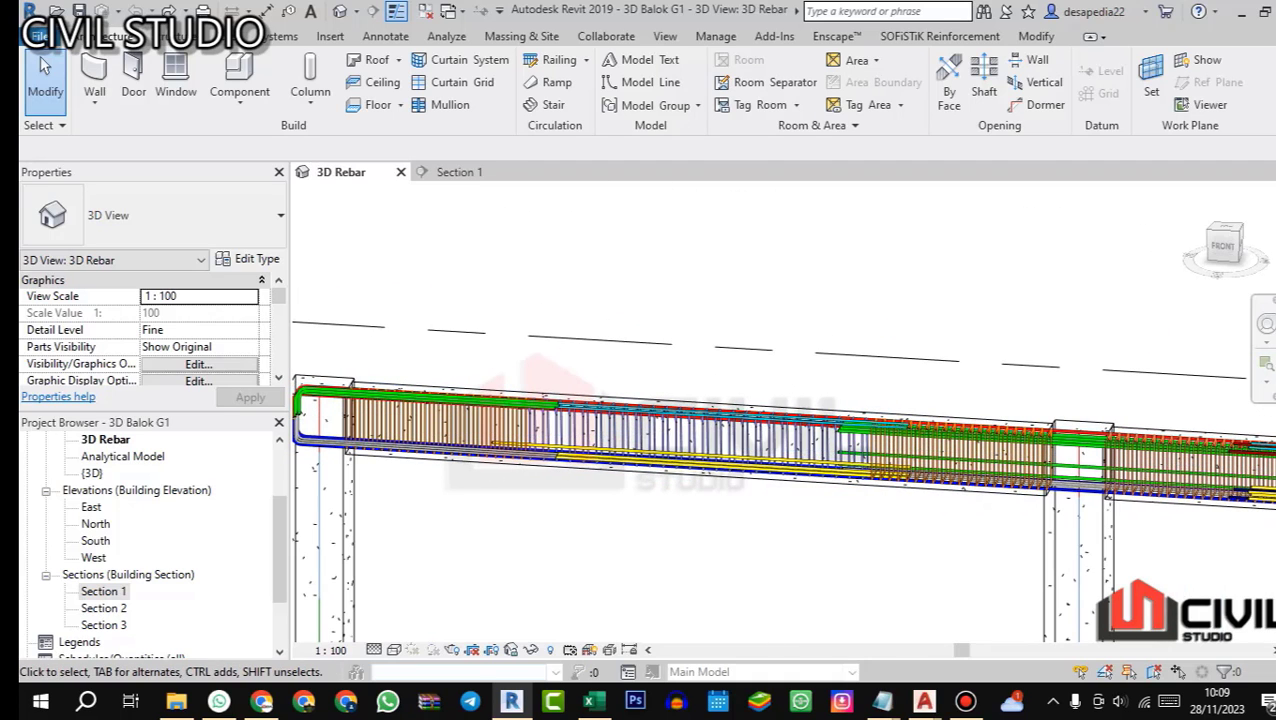
{"action": "left_click_drag", "start_coordinate": [640, 430], "coordinate": [612, 452]}
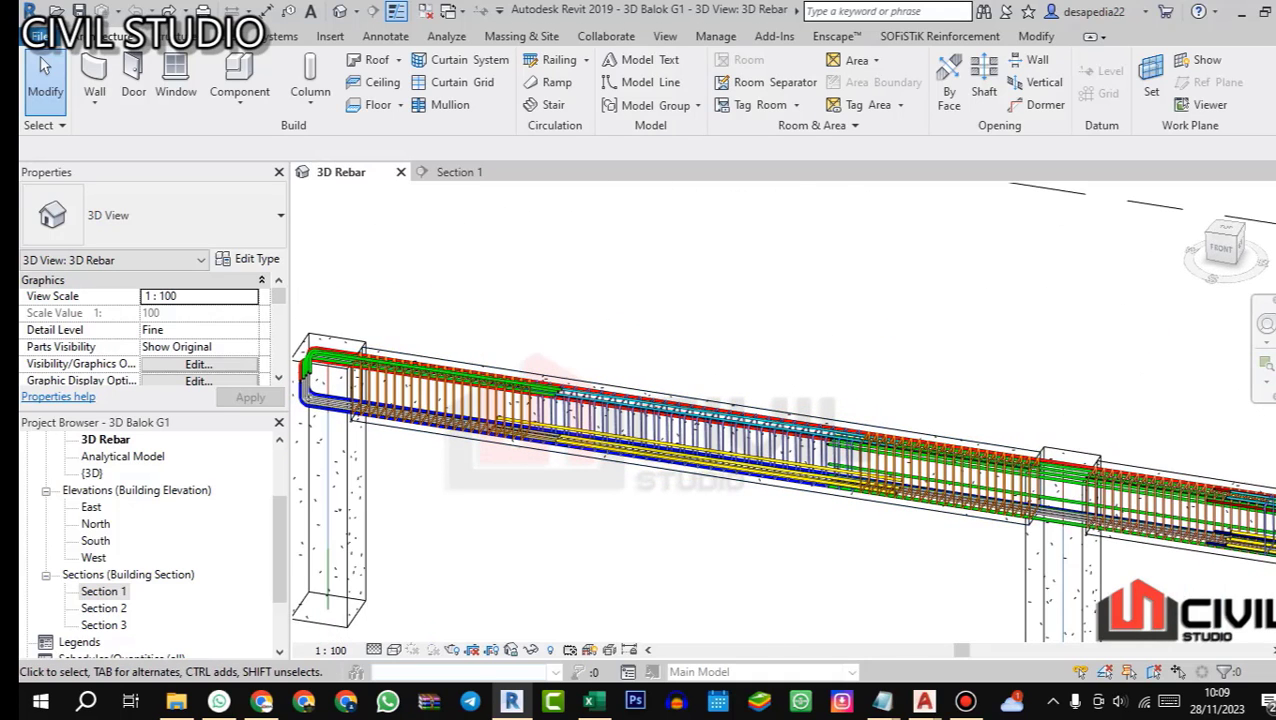
Step: Switch to AutoCAD and check the top bars in beam G1's LAPANGAN section
{"action": "mouse_move", "coordinate": [924, 700]}
{"action": "left_click", "coordinate": [1152, 662]}
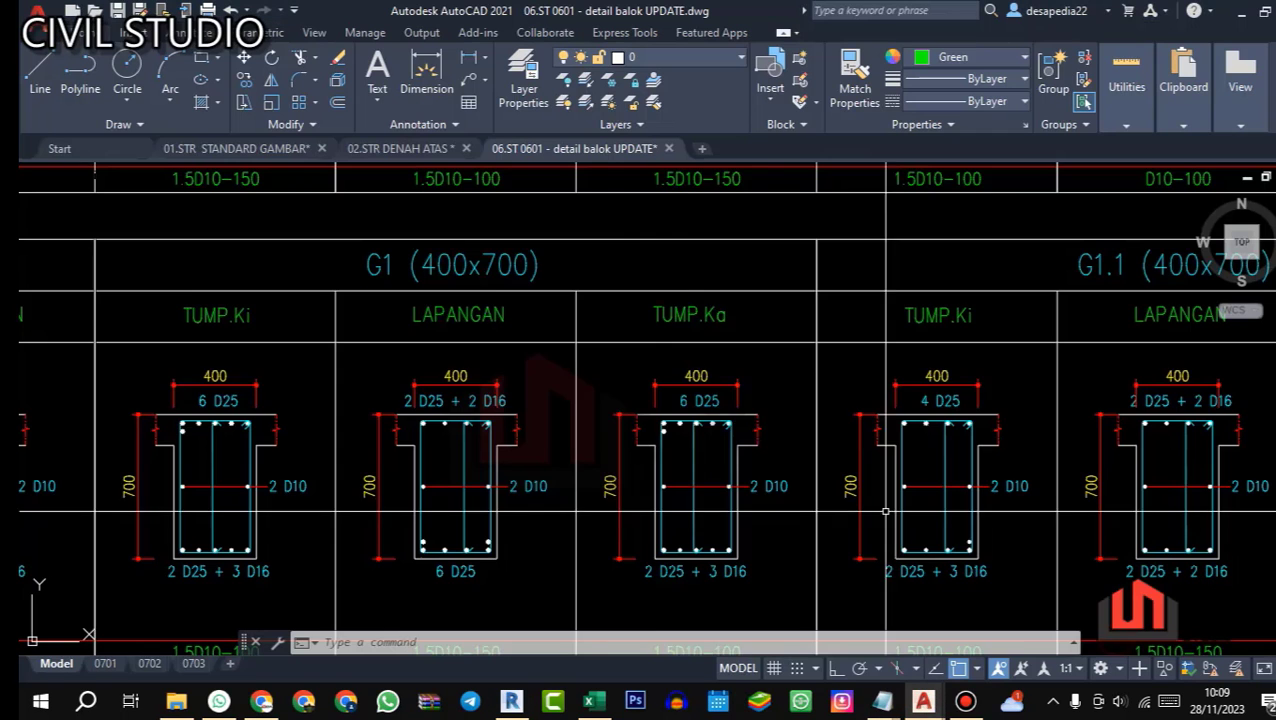
{"action": "scroll", "coordinate": [626, 410], "scroll_direction": "up", "scroll_amount": 2}
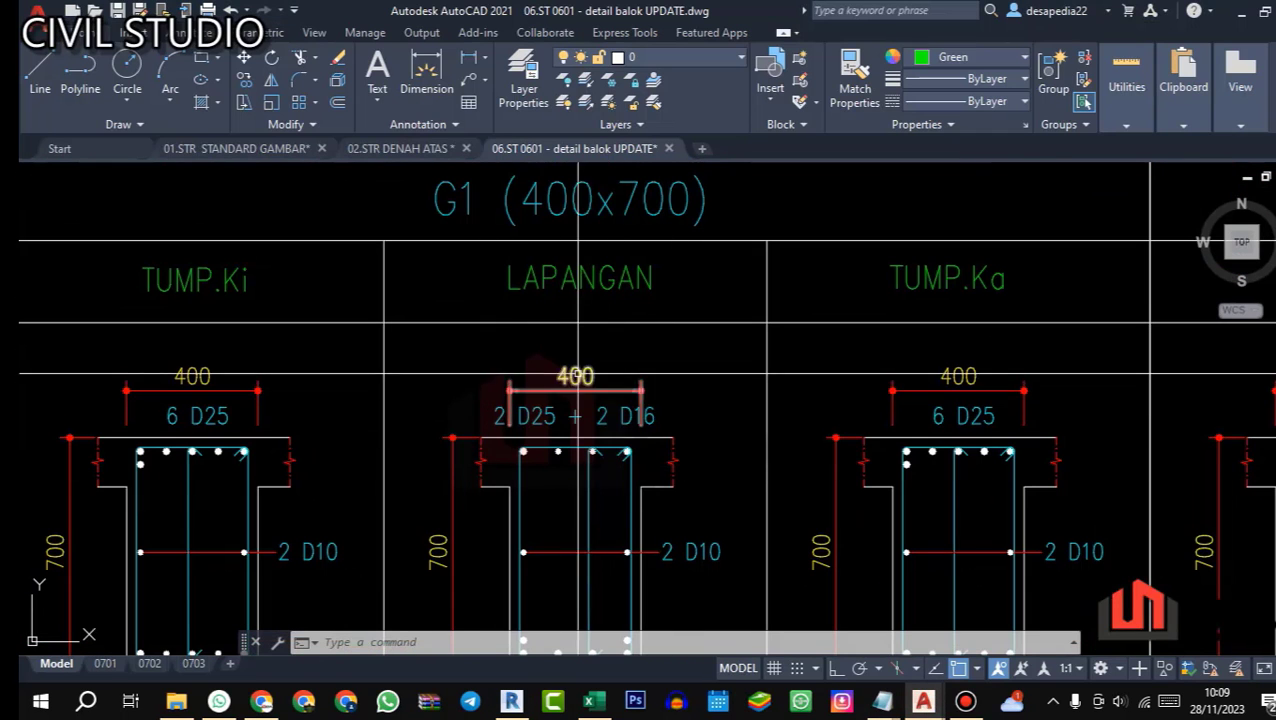
{"action": "scroll", "coordinate": [625, 440], "scroll_direction": "down", "scroll_amount": 3}
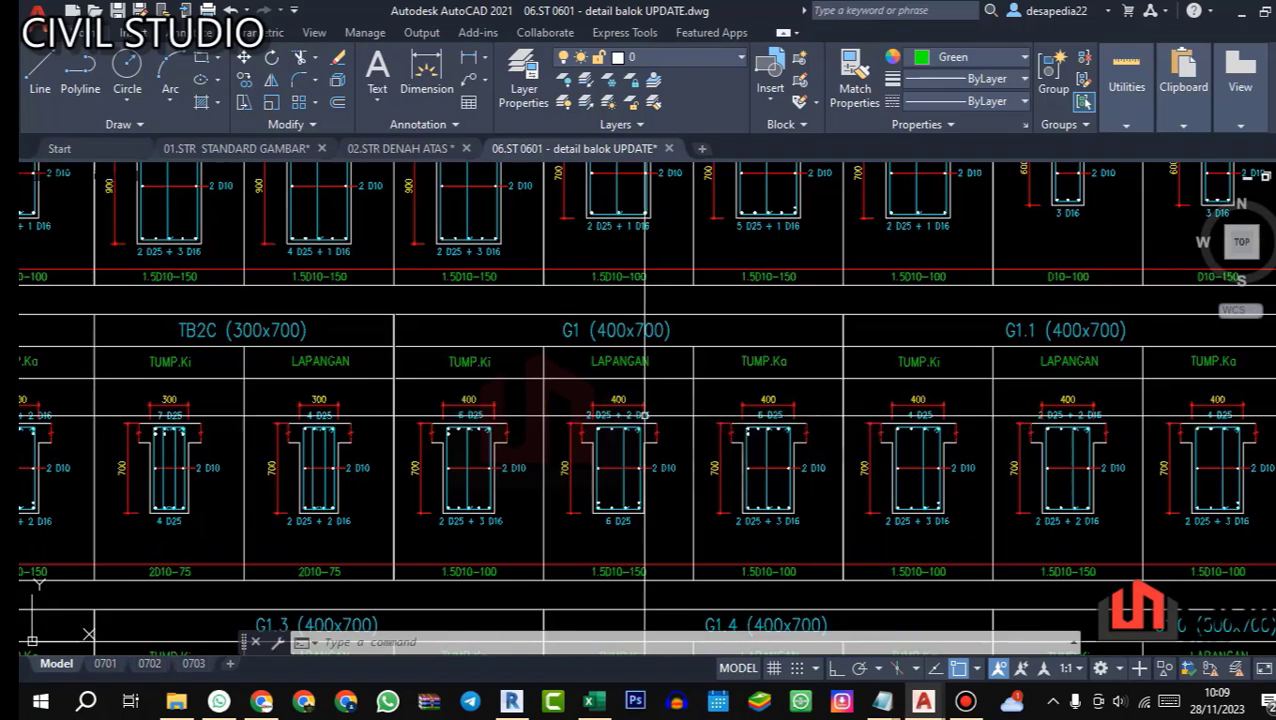
{"action": "left_click_drag", "start_coordinate": [624, 441], "coordinate": [636, 437]}
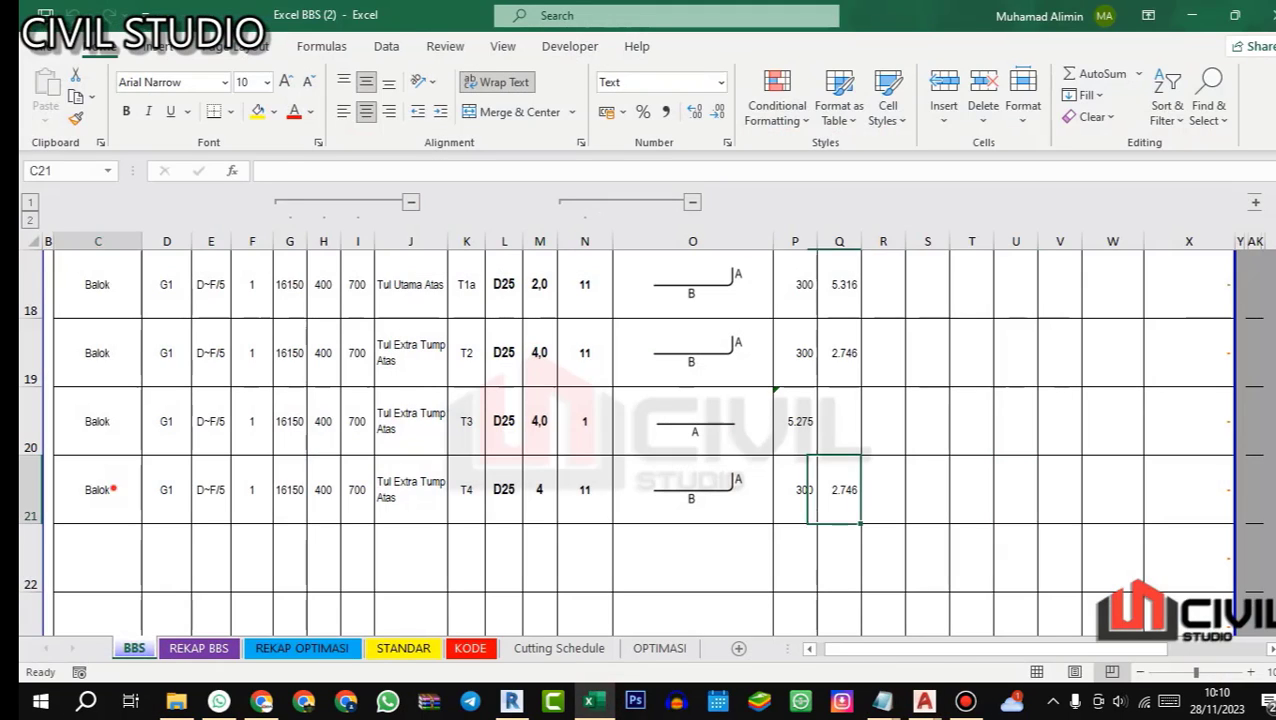
Step: Switch to Excel and copy the beam data from C21:I21 into row 22
{"action": "left_click_drag", "start_coordinate": [110, 490], "coordinate": [357, 490]}
{"action": "key", "text": "ctrl+c"}
{"action": "left_click", "coordinate": [98, 558]}
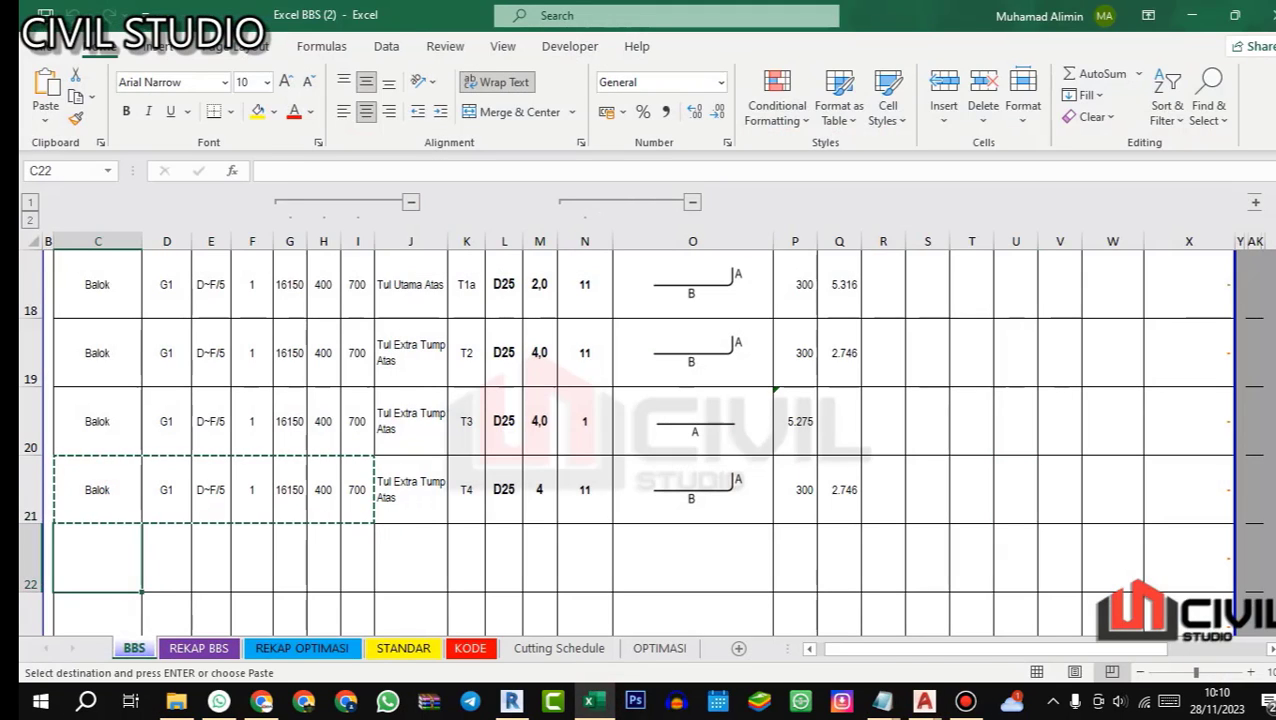
{"action": "key", "text": "ctrl+v"}
{"action": "key", "text": "Escape"}
Step: Name the bar in row 22 Tul Extra Lap Atas and give it the code T5
{"action": "left_click", "coordinate": [407, 544]}
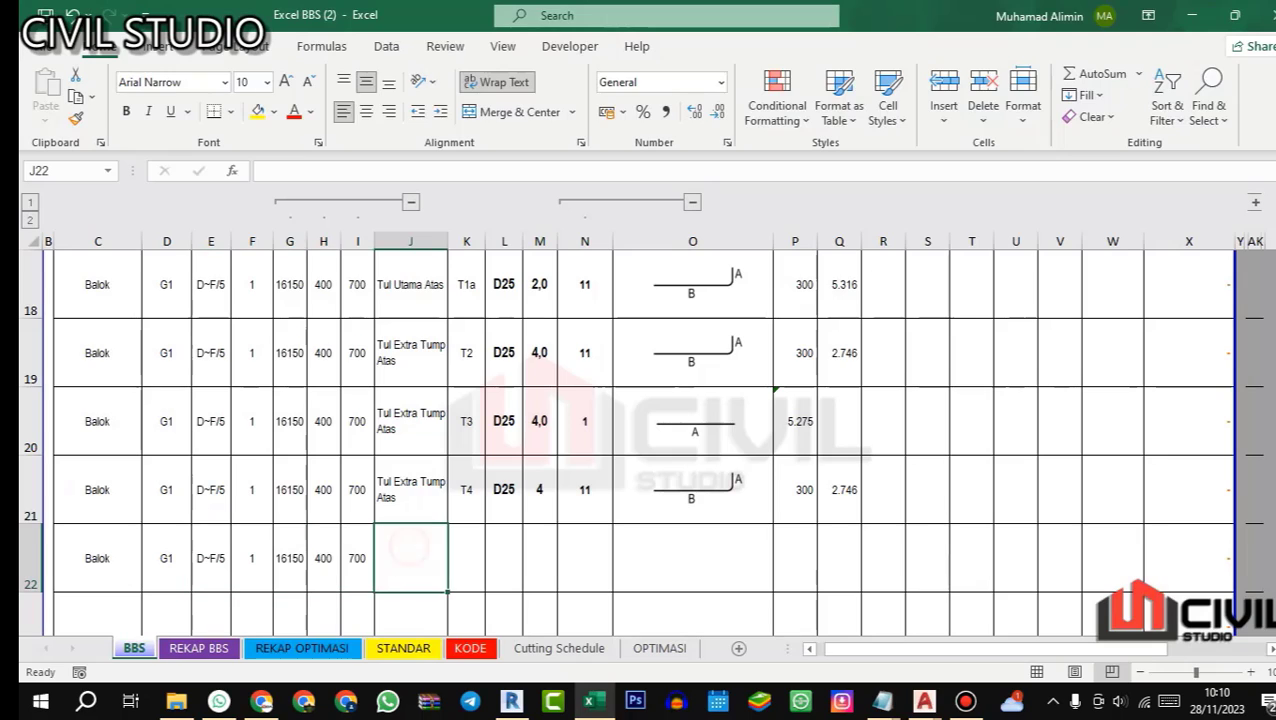
{"action": "type", "text": "tra Lap"}
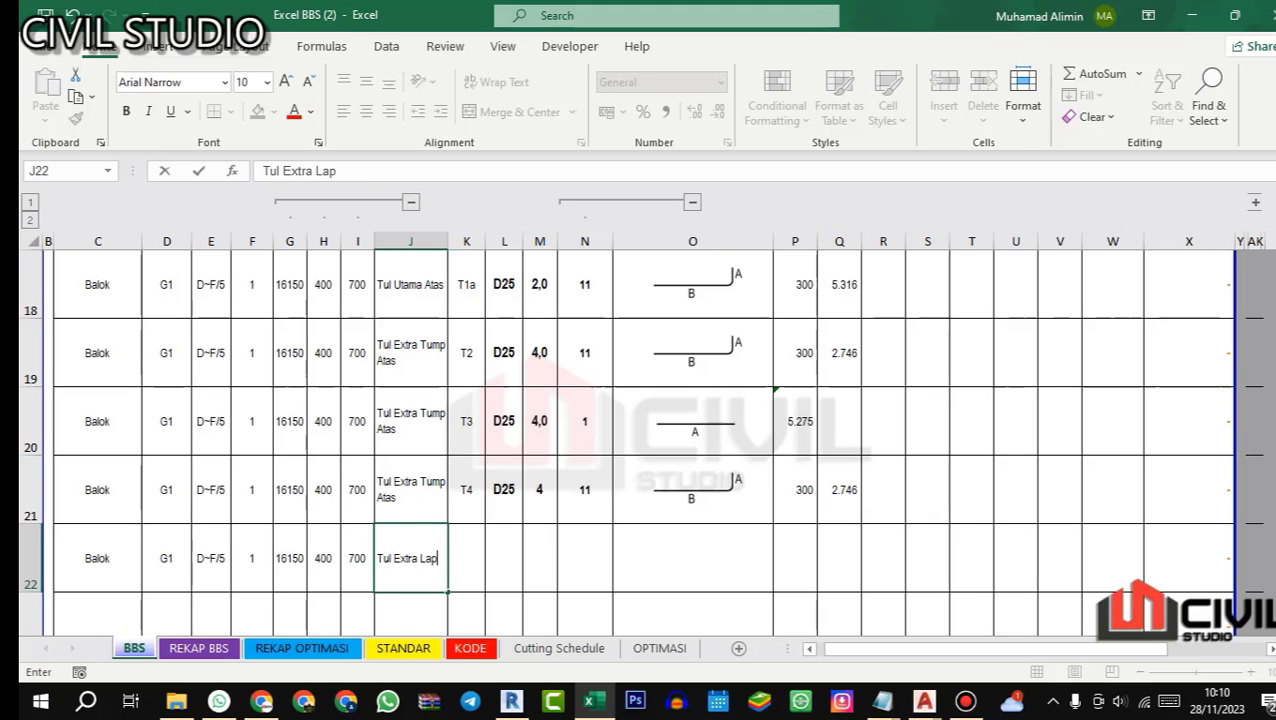
{"action": "type", "text": "ul Extra Lap Atas"}
{"action": "key", "text": "Return"}
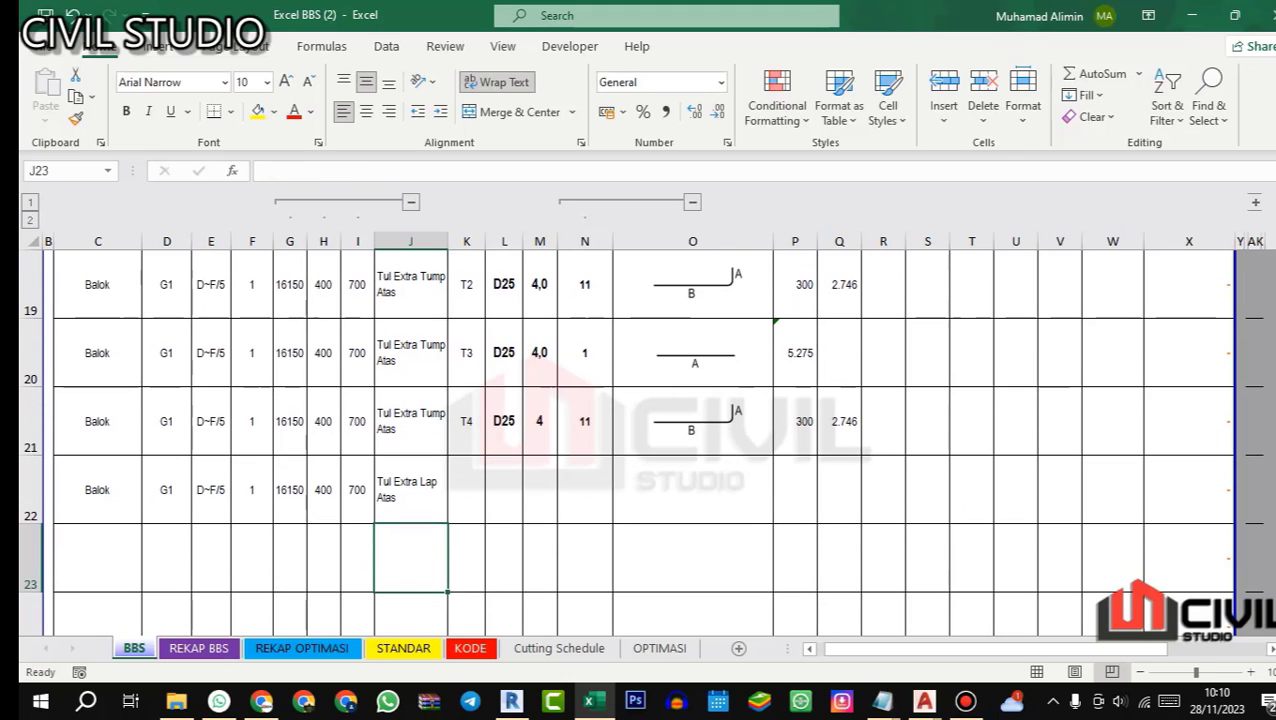
{"action": "left_click", "coordinate": [467, 488]}
{"action": "type", "text": "T"}
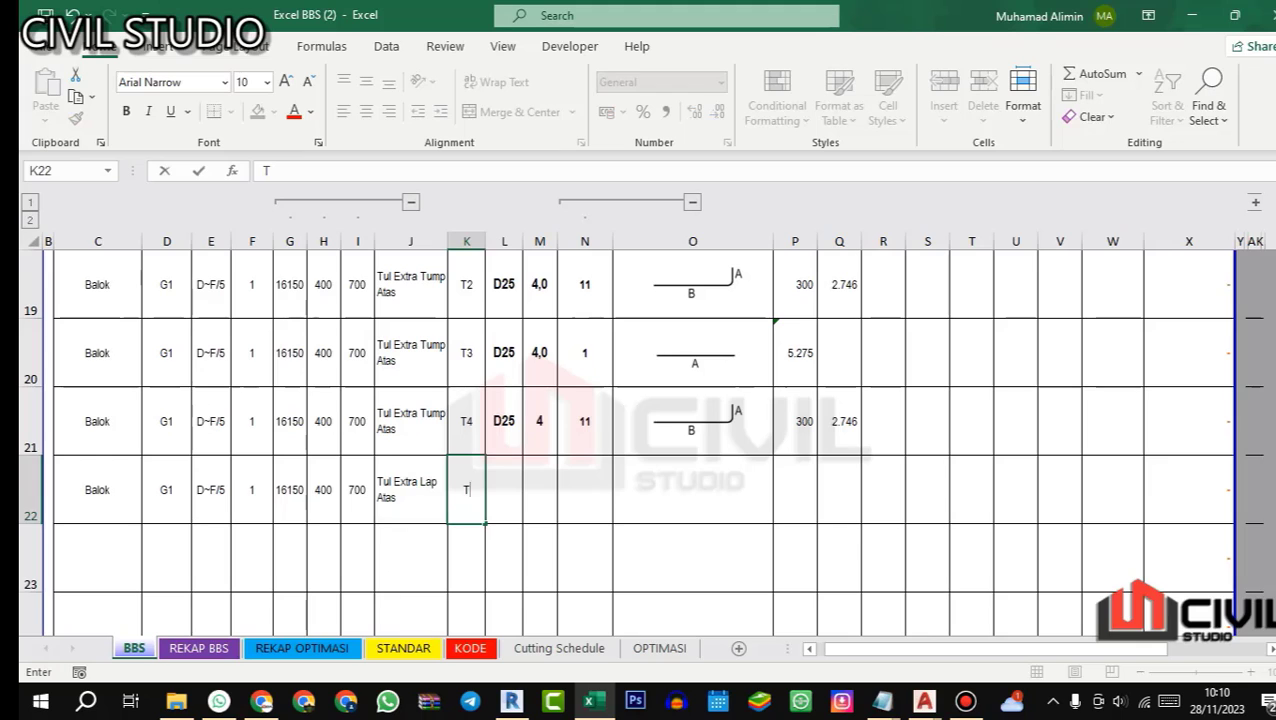
{"action": "type", "text": "5"}
Step: Give bar T5 in row 22 diameter 16, quantity 3 and straight shape code 1
{"action": "left_click", "coordinate": [504, 489]}
{"action": "type", "text": "16"}
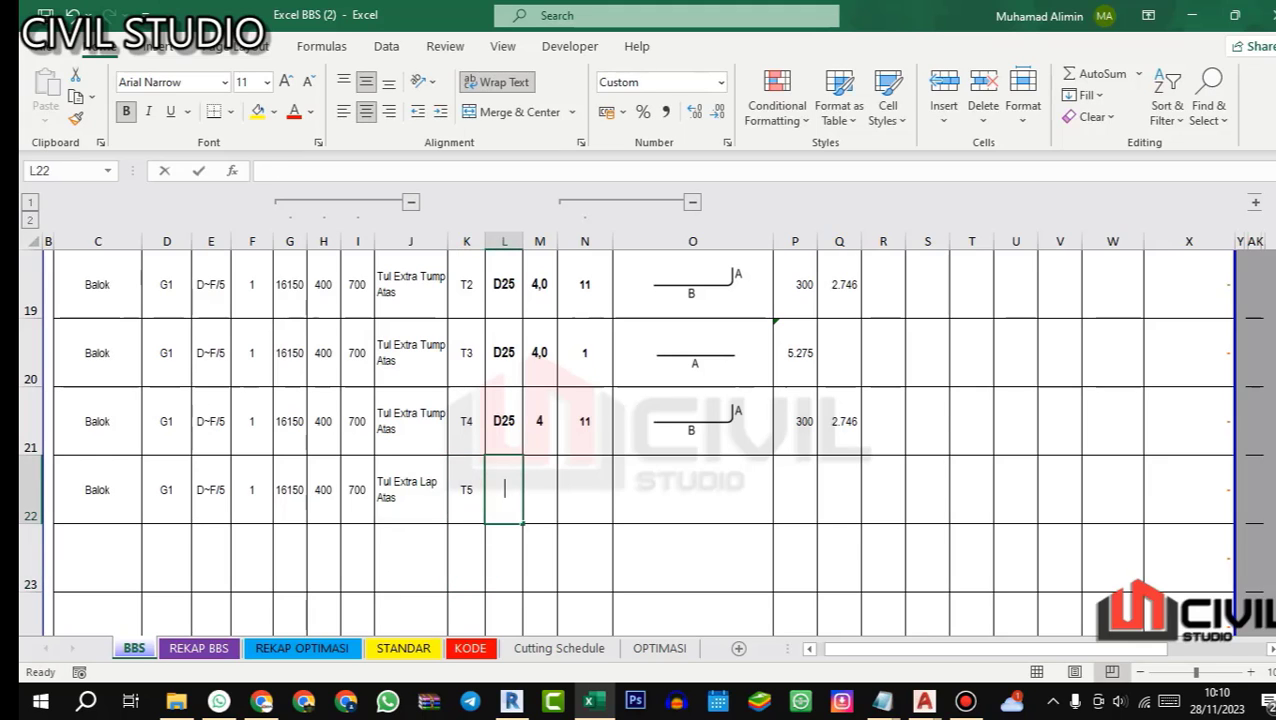
{"action": "key", "text": "Return"}
{"action": "left_click", "coordinate": [540, 489]}
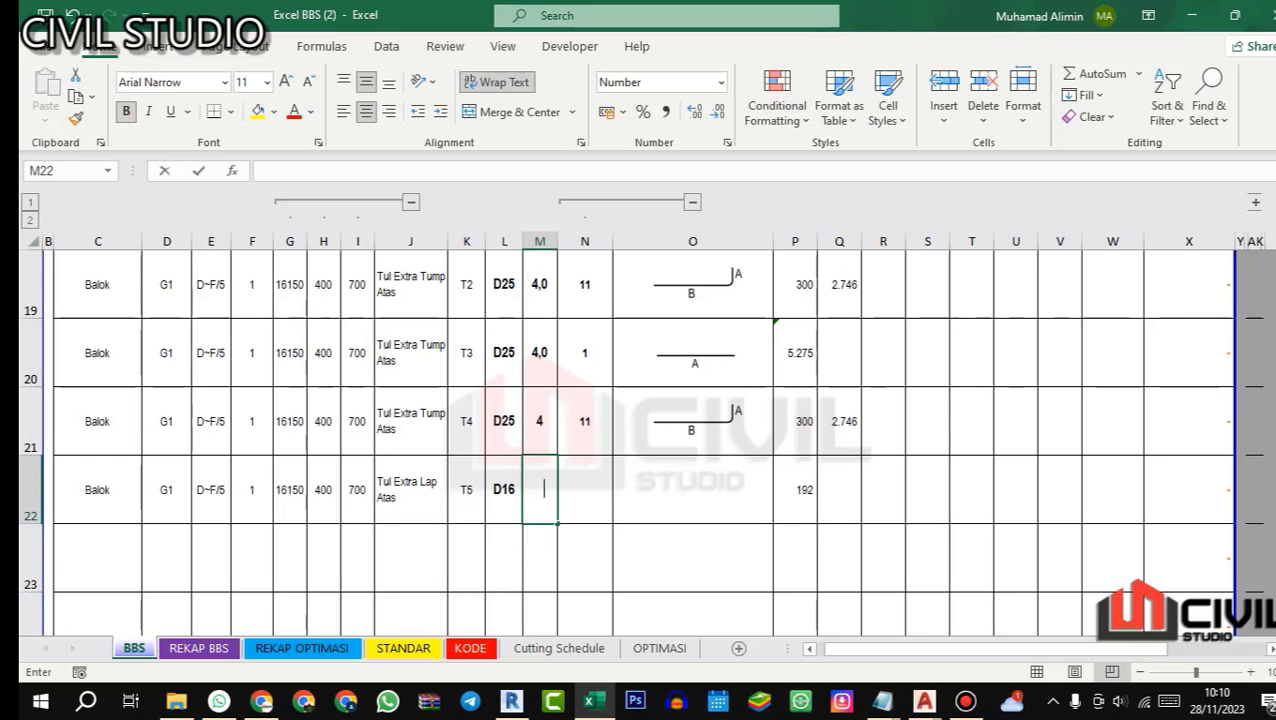
{"action": "type", "text": "3"}
{"action": "key", "text": "Return"}
{"action": "left_click", "coordinate": [585, 489]}
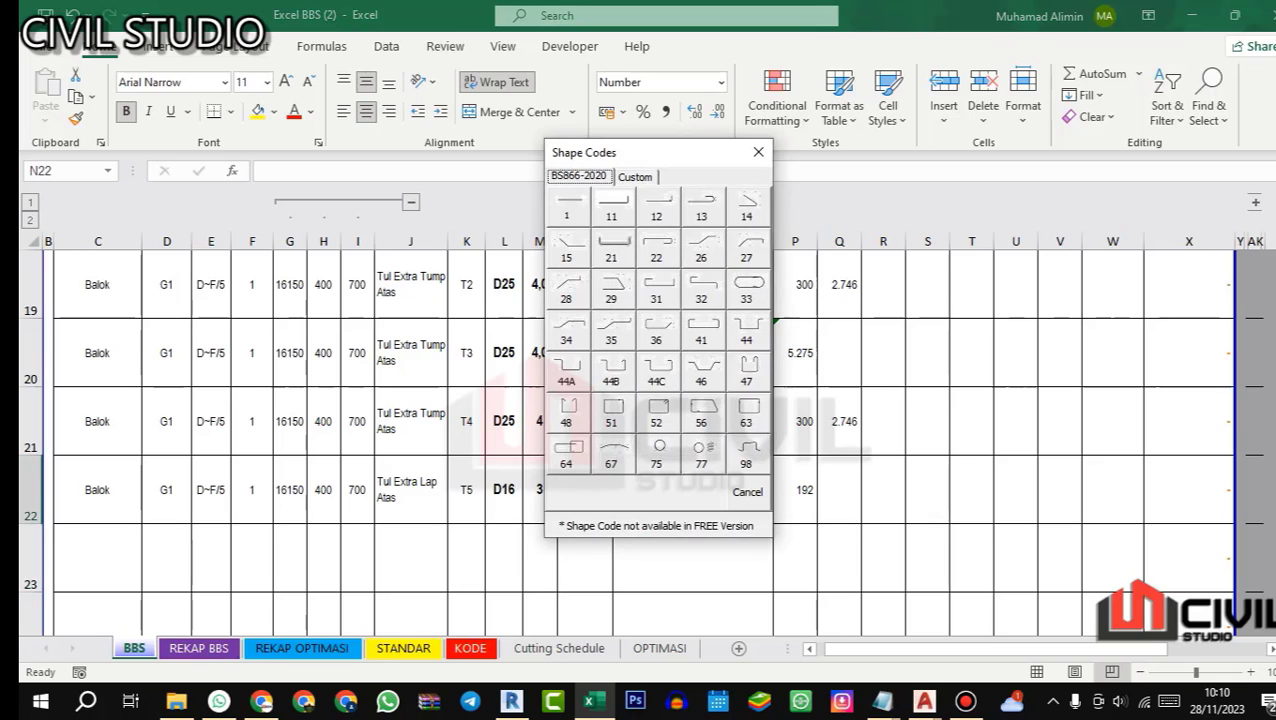
{"action": "left_click", "coordinate": [566, 207]}
Step: Switch to Revit's 3D Rebar view and examine where the extra top midspan bars start and end between the support bars
{"action": "key", "text": "alt+Tab"}
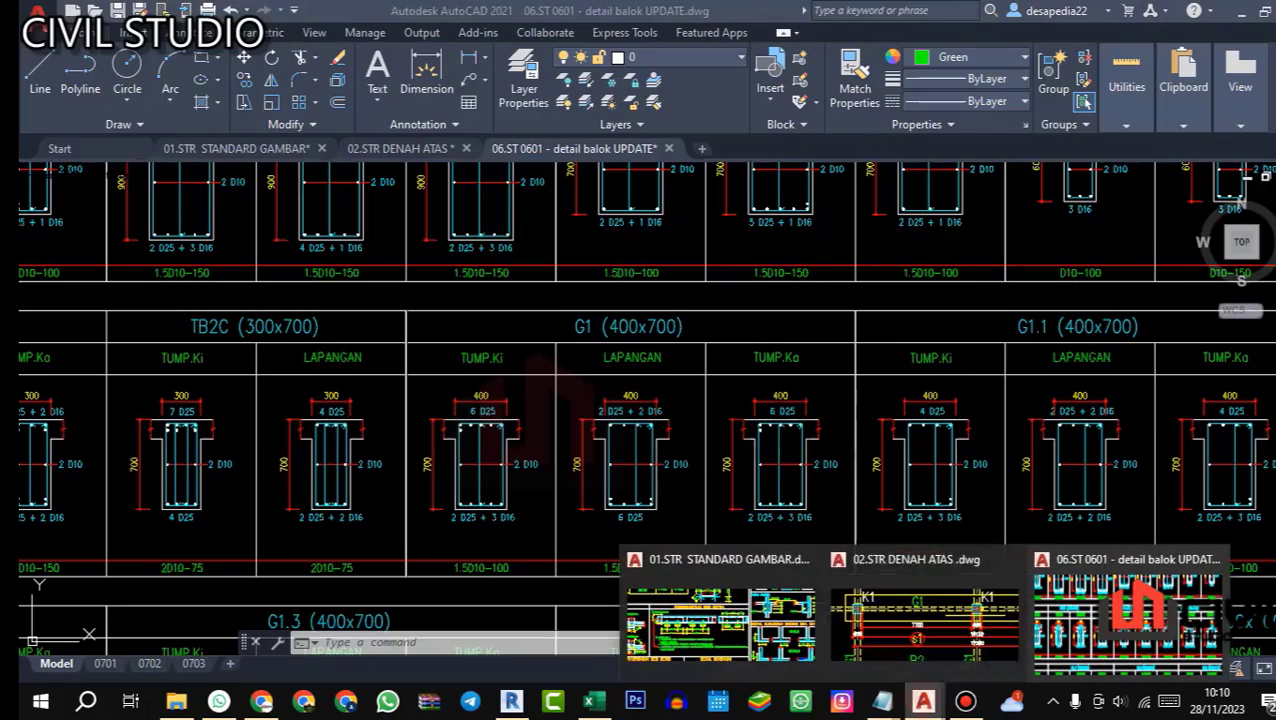
{"action": "left_click", "coordinate": [511, 700]}
{"action": "scroll", "coordinate": [530, 385], "scroll_direction": "down", "scroll_amount": 2}
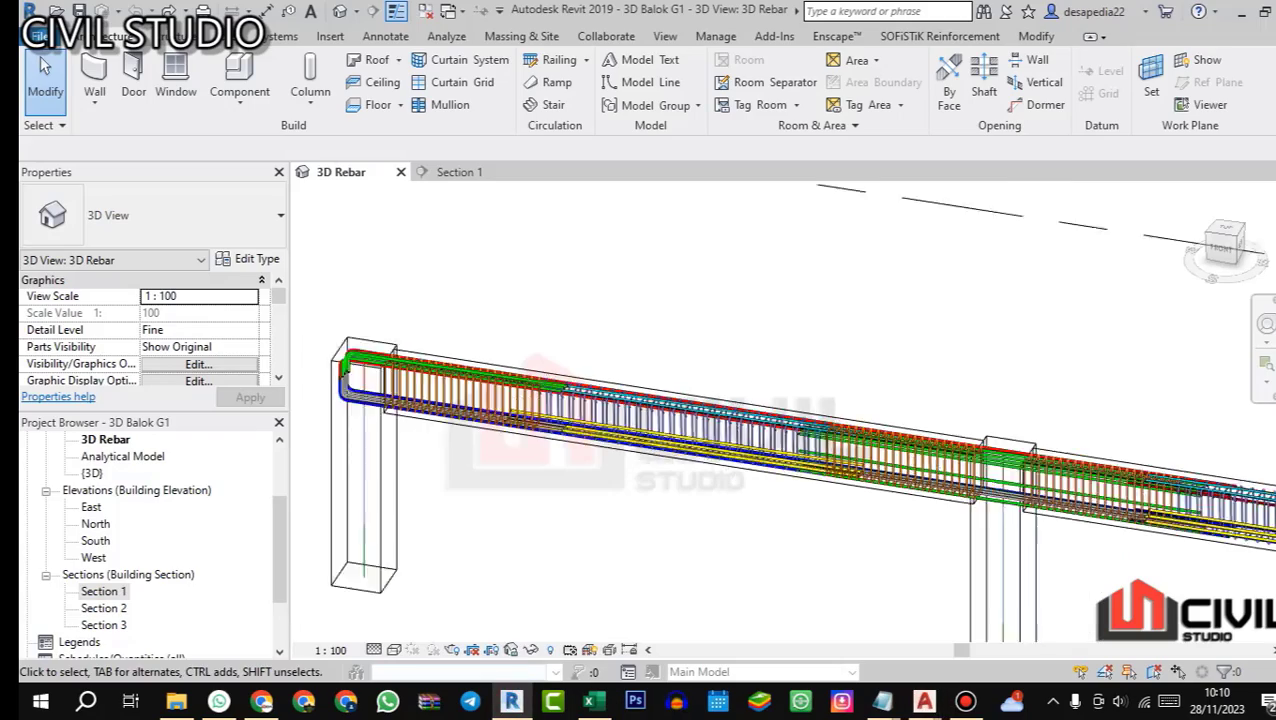
{"action": "scroll", "coordinate": [540, 470], "scroll_direction": "up", "scroll_amount": 2}
{"action": "left_click_drag", "start_coordinate": [545, 400], "coordinate": [548, 425]}
{"action": "scroll", "coordinate": [545, 390], "scroll_direction": "up", "scroll_amount": 3}
{"action": "scroll", "coordinate": [563, 360], "scroll_direction": "up", "scroll_amount": 2}
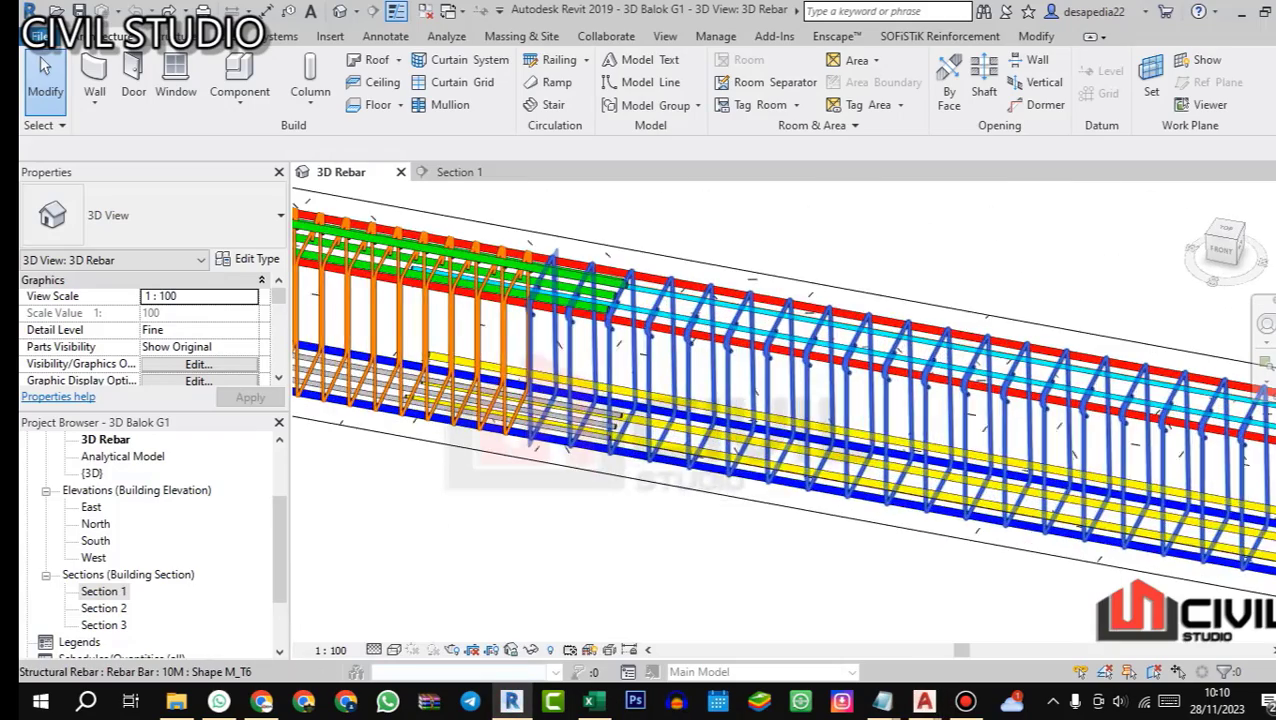
{"action": "scroll", "coordinate": [580, 340], "scroll_direction": "down", "scroll_amount": 1}
{"action": "scroll", "coordinate": [625, 275], "scroll_direction": "up", "scroll_amount": 1}
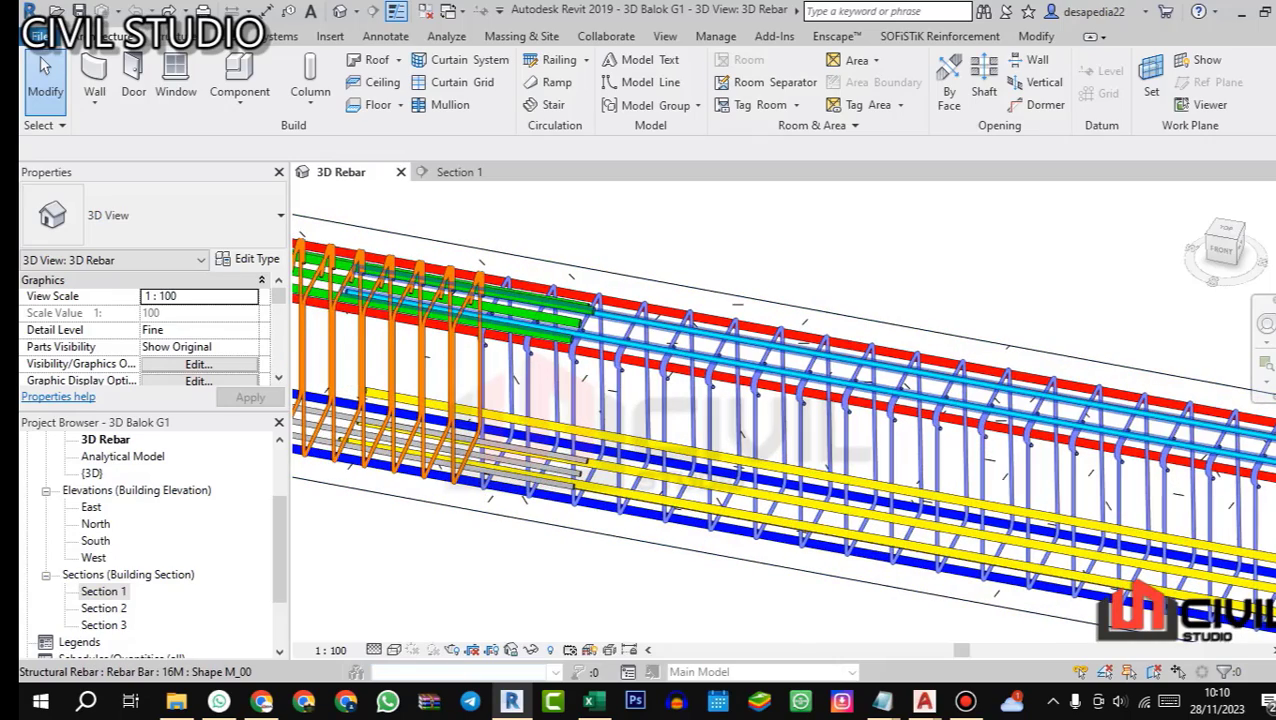
{"action": "scroll", "coordinate": [640, 400], "scroll_direction": "down", "scroll_amount": 3}
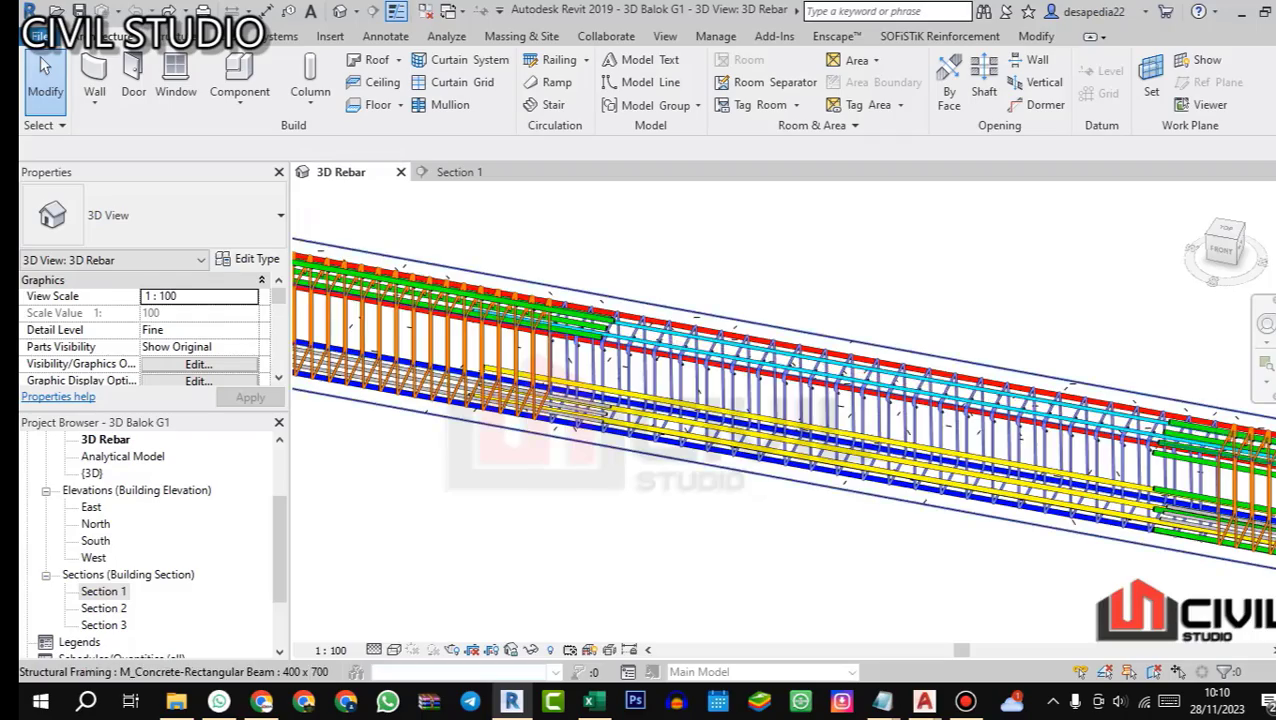
{"action": "scroll", "coordinate": [650, 320], "scroll_direction": "up", "scroll_amount": 4}
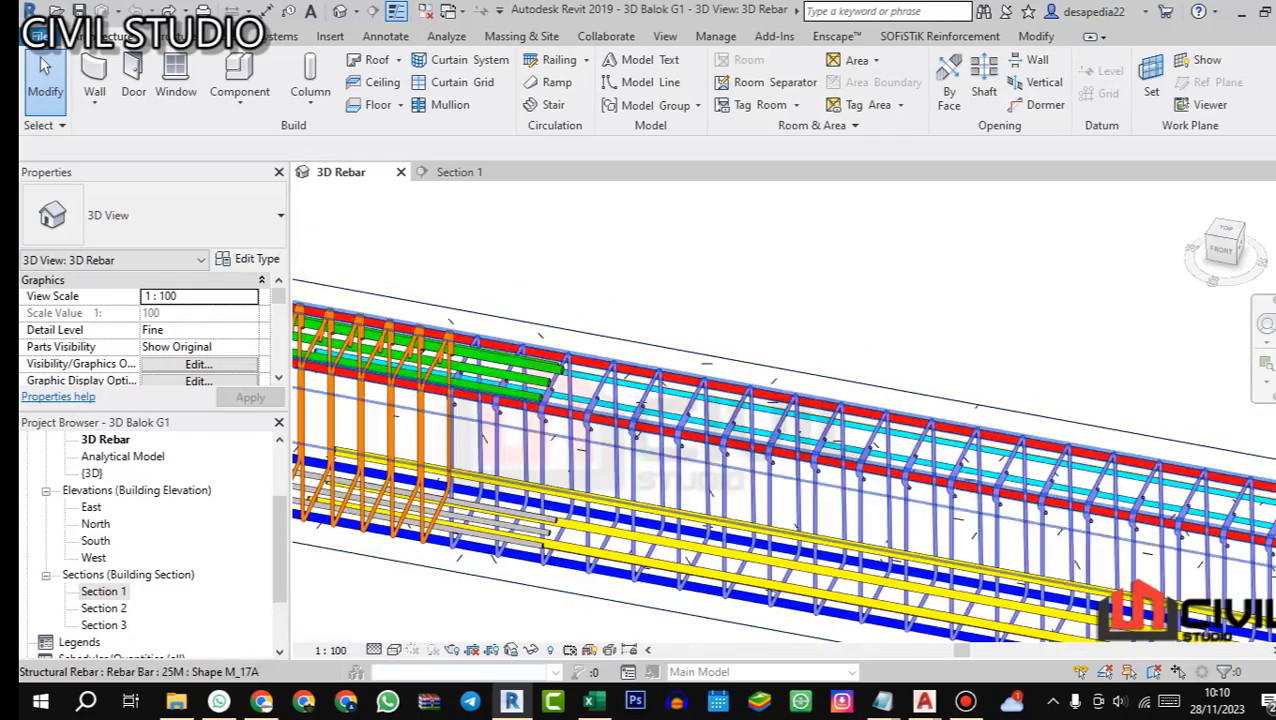
{"action": "scroll", "coordinate": [575, 410], "scroll_direction": "up", "scroll_amount": 2}
{"action": "scroll", "coordinate": [670, 373], "scroll_direction": "down", "scroll_amount": 2}
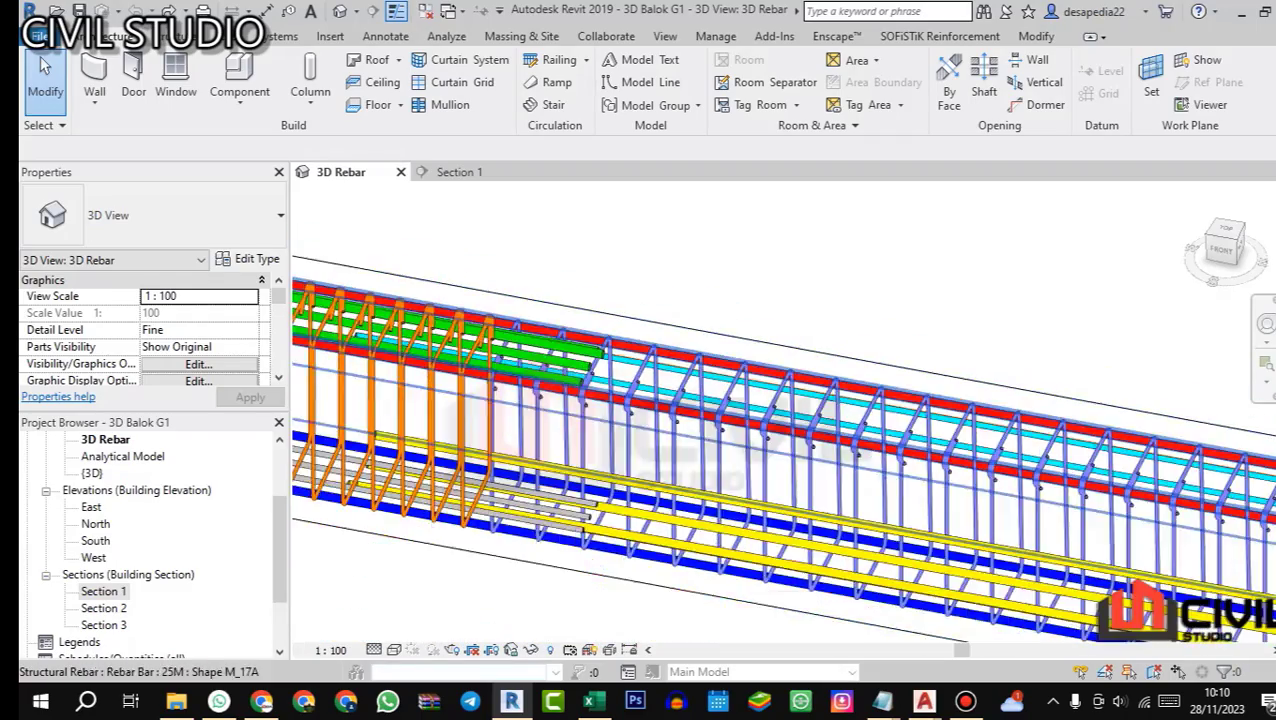
{"action": "scroll", "coordinate": [585, 340], "scroll_direction": "down", "scroll_amount": 3}
{"action": "left_click_drag", "start_coordinate": [590, 400], "coordinate": [770, 385]}
{"action": "scroll", "coordinate": [730, 335], "scroll_direction": "up", "scroll_amount": 2}
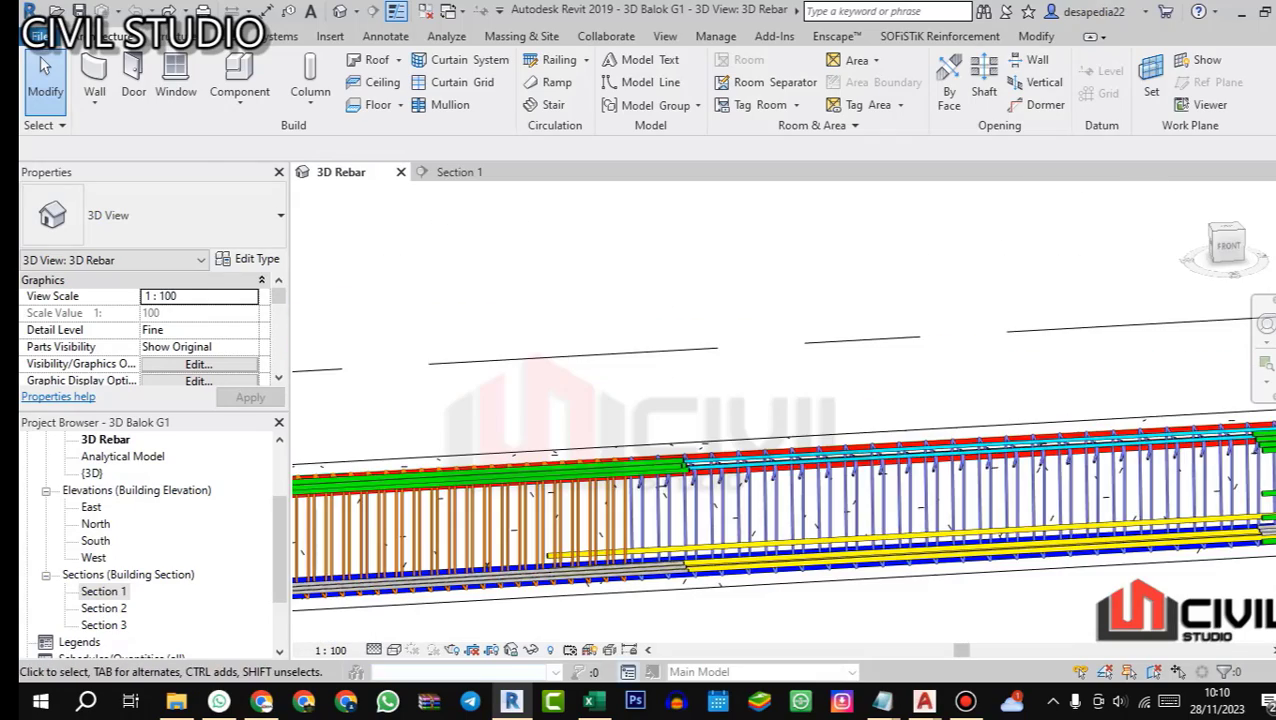
Step: Switch to Excel and clear the preset dimension A of bar T5 in P22
{"action": "left_click", "coordinate": [589, 701]}
{"action": "key", "text": "Right"}
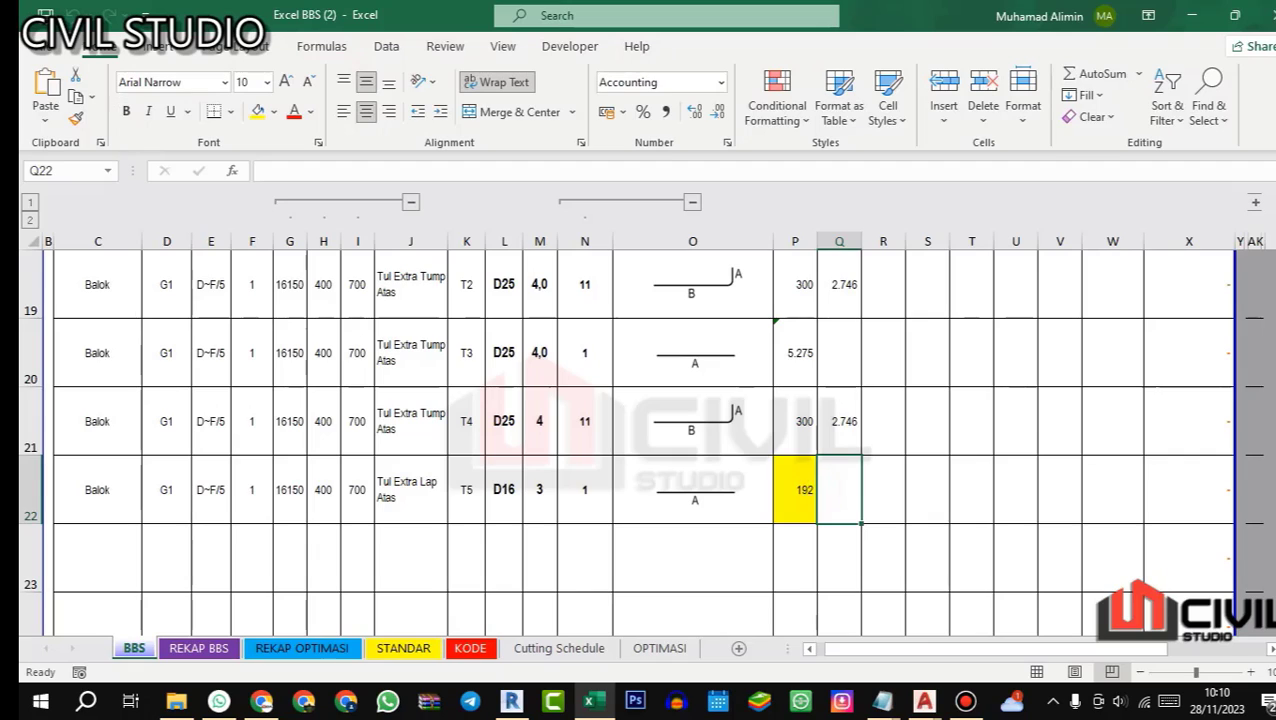
{"action": "key", "text": "Right"}
{"action": "key", "text": "Delete"}
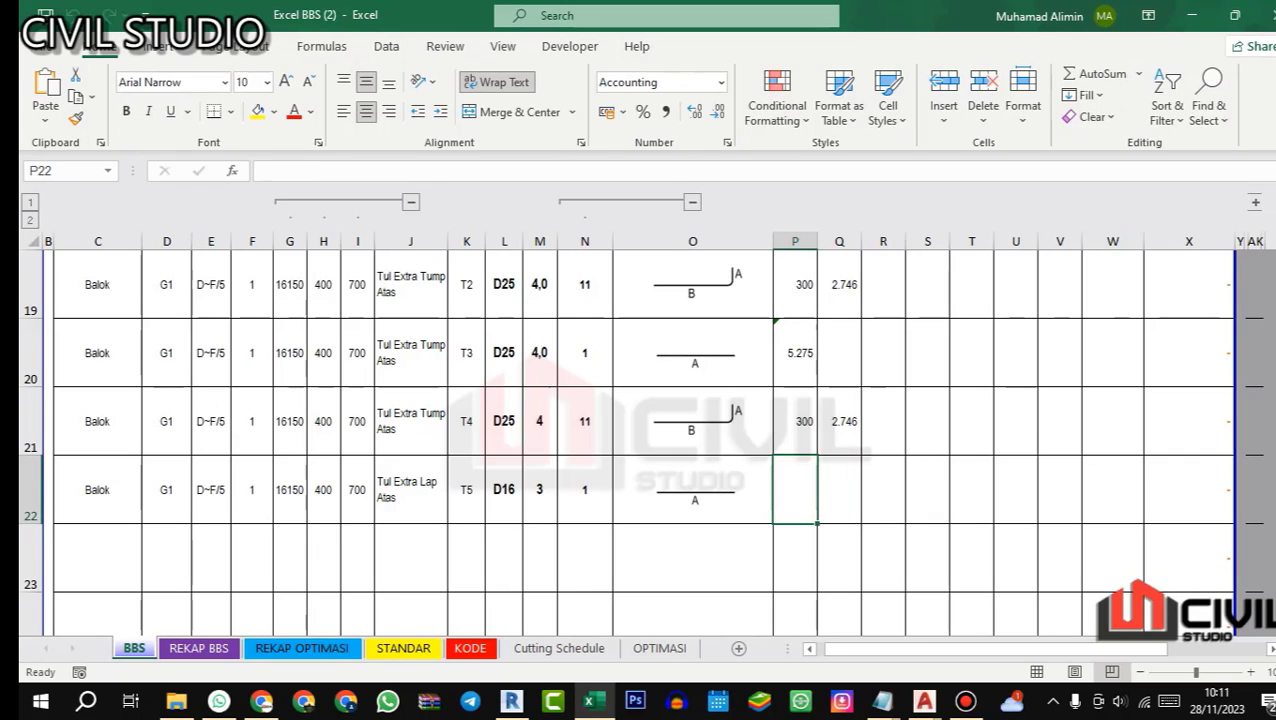
Step: Switch to AutoCAD's 01.STR STANDARD GAMBAR drawing and check the Lo/2 and 15d lengths in the PEMBERHENTIAN BESI BETON detail
{"action": "mouse_move", "coordinate": [923, 701]}
{"action": "left_click", "coordinate": [720, 625]}
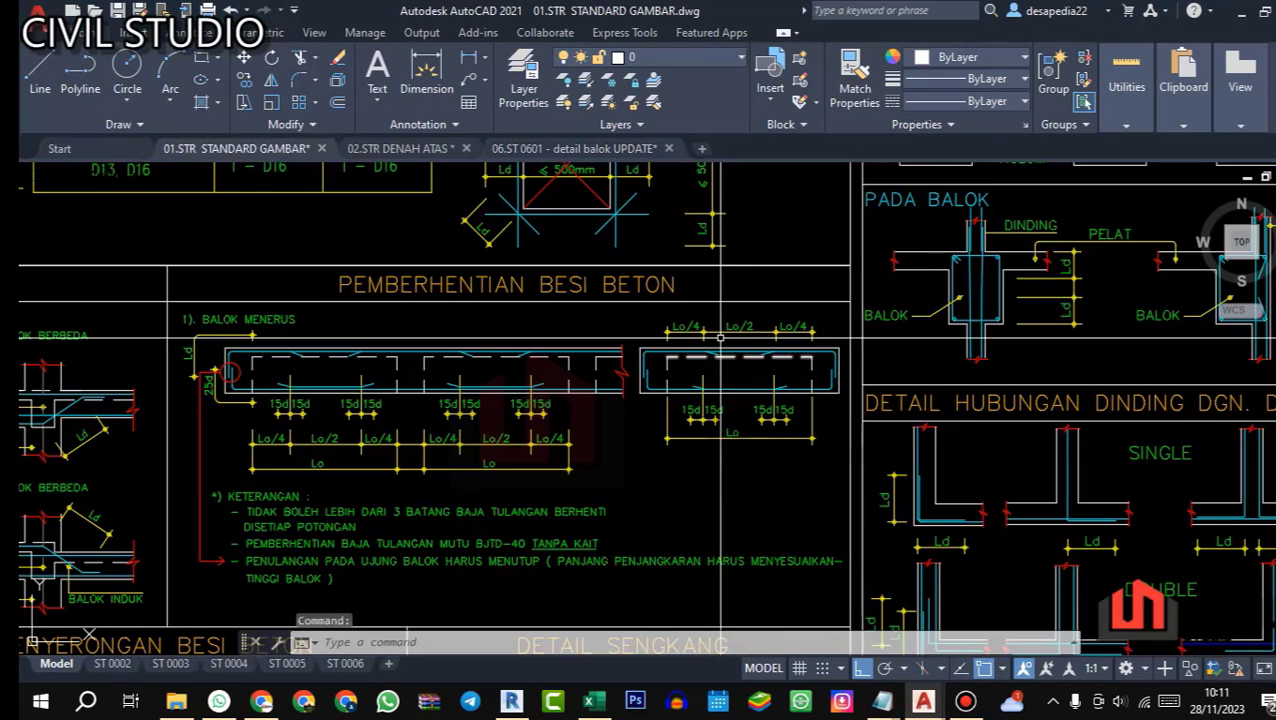
{"action": "scroll", "coordinate": [688, 320], "scroll_direction": "up", "scroll_amount": 4}
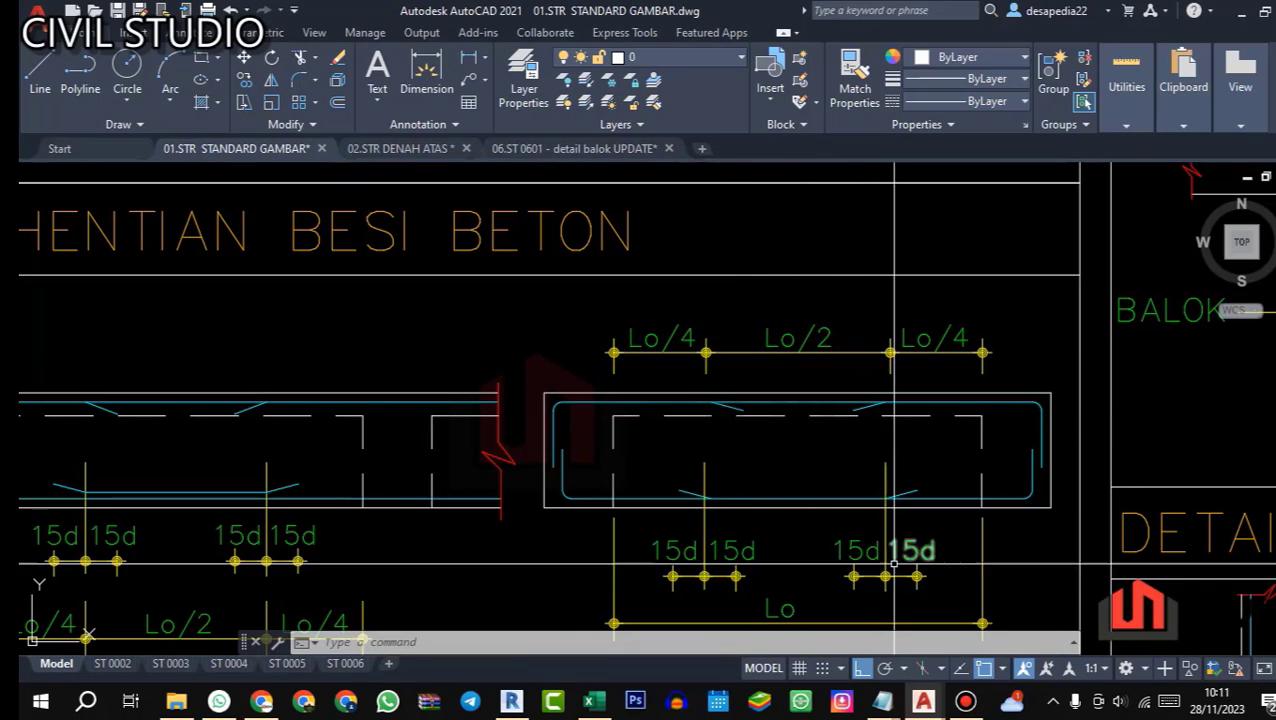
{"action": "scroll", "coordinate": [905, 560], "scroll_direction": "up", "scroll_amount": 2}
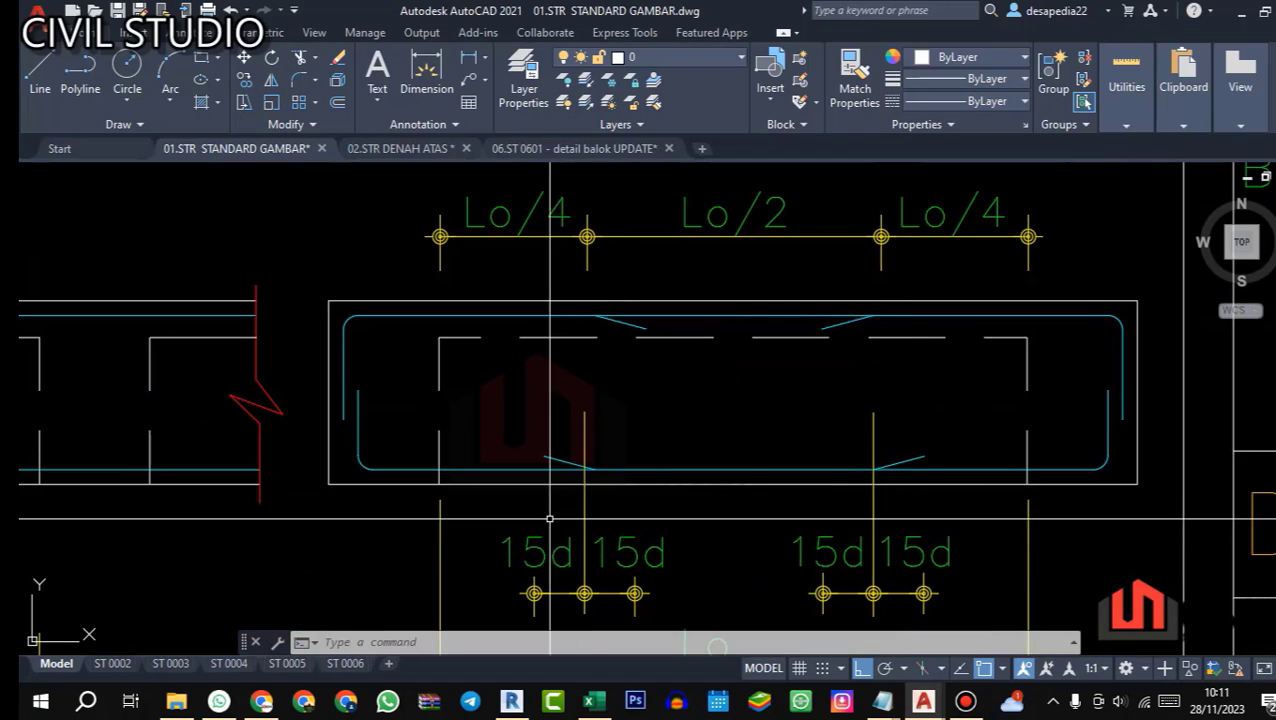
Step: Switch to Excel and calculate bar T5's dimension A in P22 with =7750/2+(15*L22*2)
{"action": "left_click", "coordinate": [590, 701]}
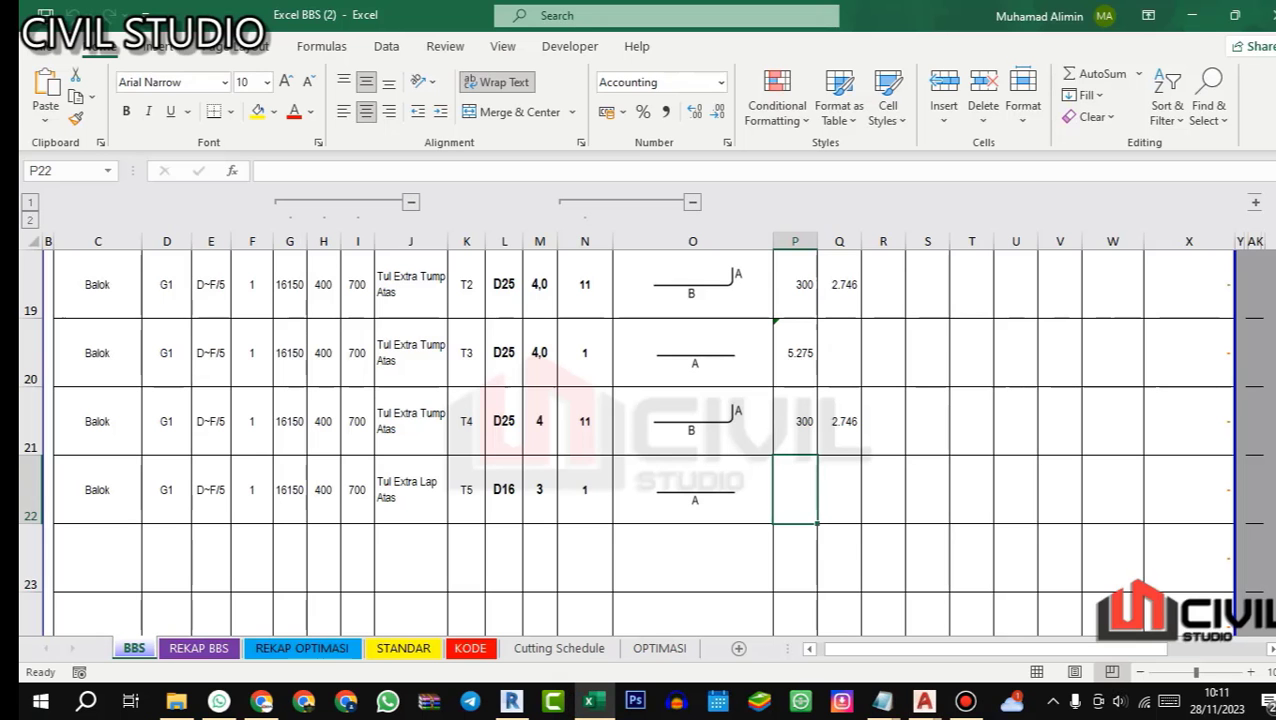
{"action": "type", "text": "=7750/2+(15*"}
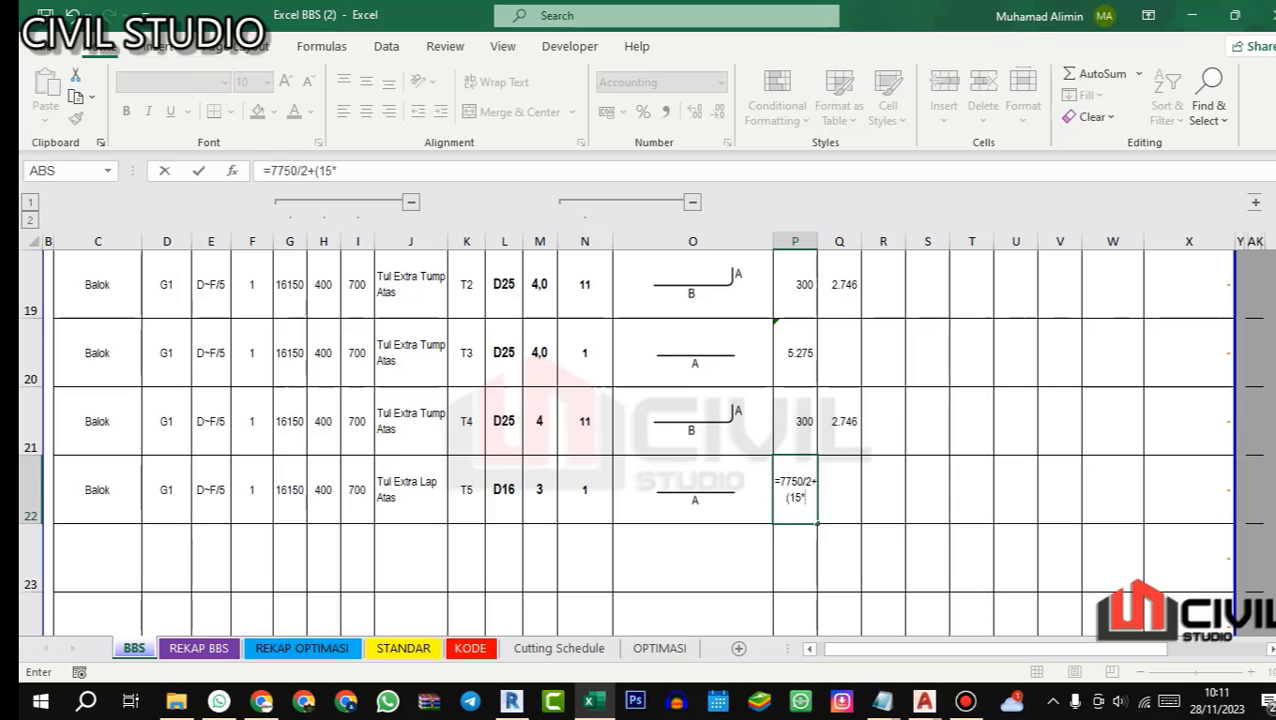
{"action": "left_click", "coordinate": [507, 487]}
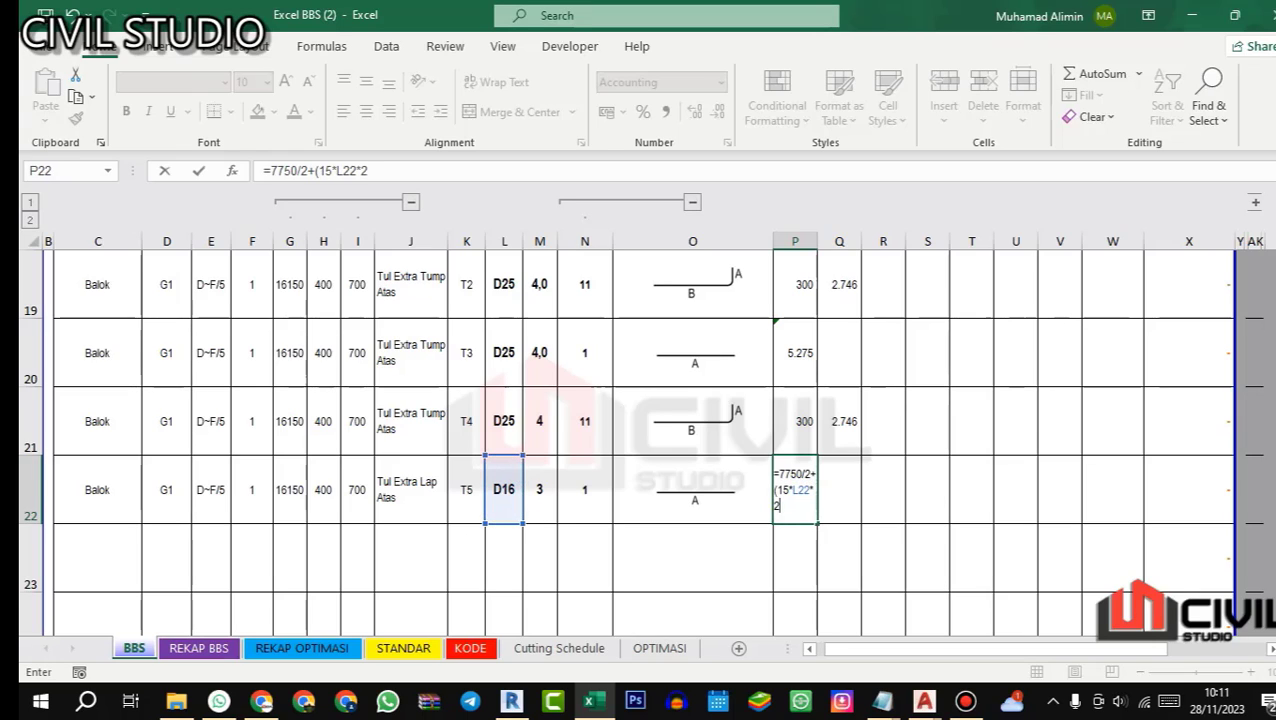
{"action": "type", "text": "*2)"}
{"action": "key", "text": "Return"}
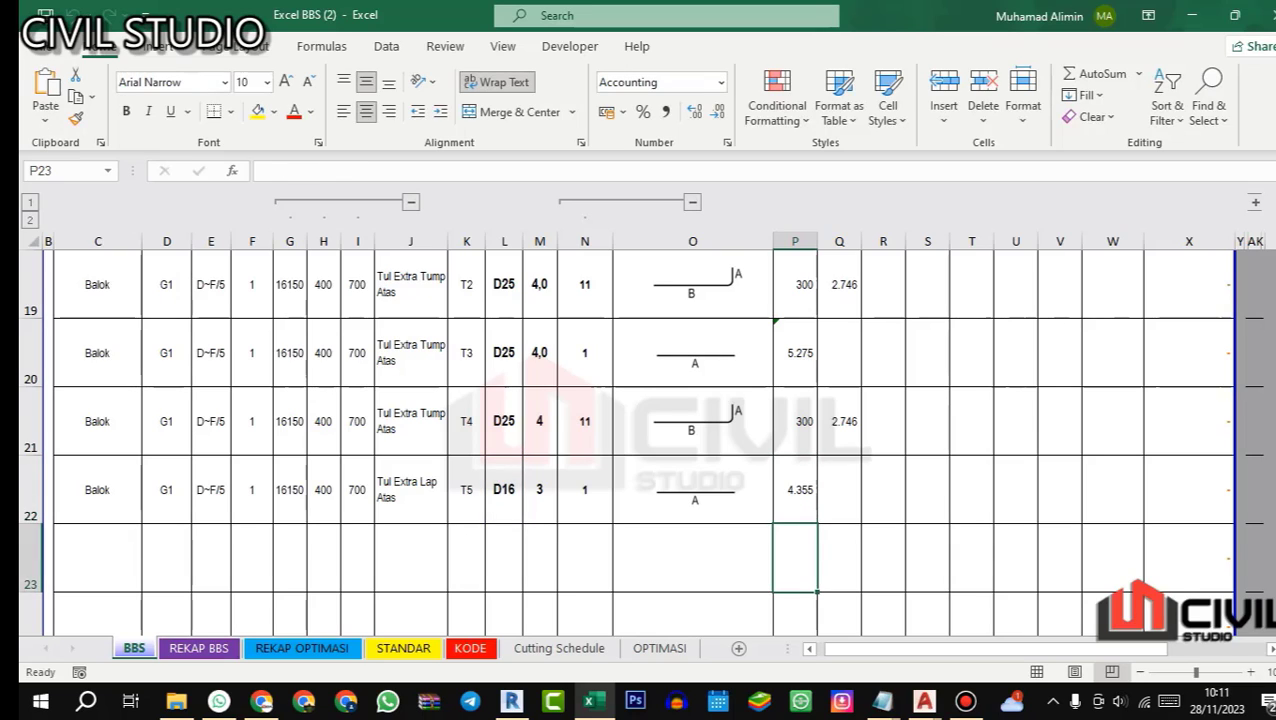
{"action": "left_click", "coordinate": [797, 489]}
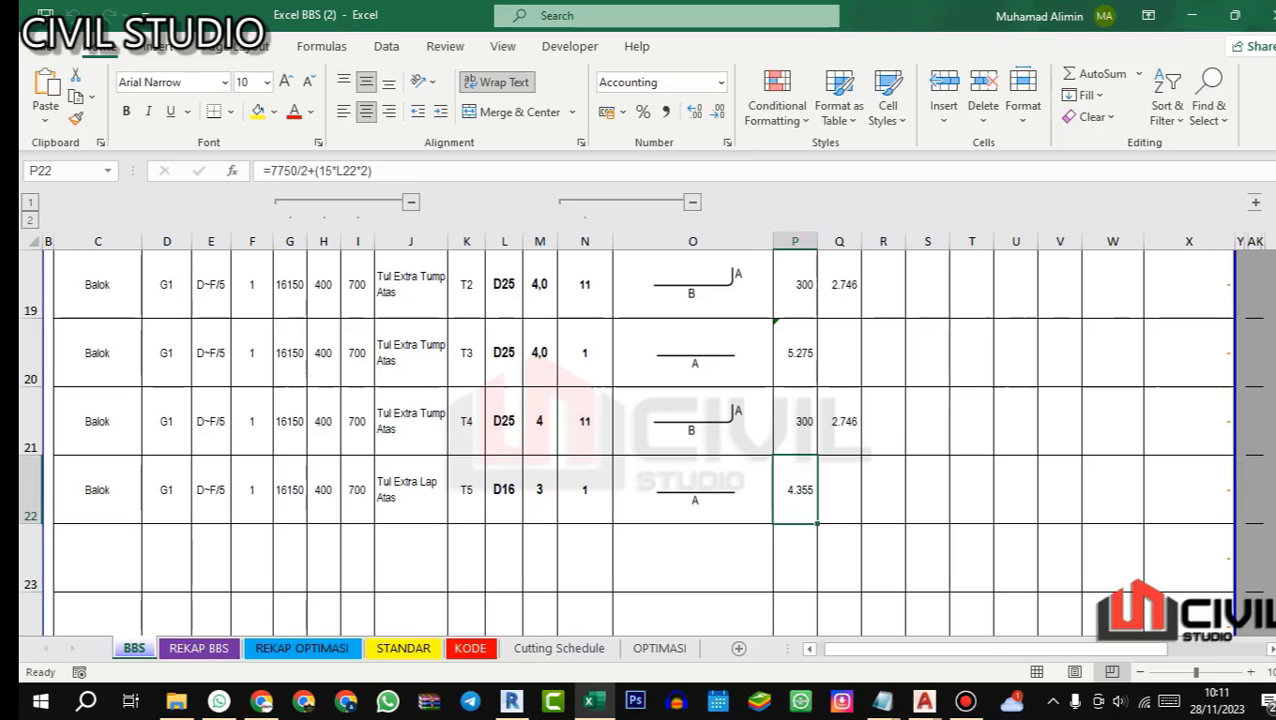
{"action": "left_click", "coordinate": [407, 496]}
Step: Switch to Revit and inspect the extra top midspan bars across the beam's two spans
{"action": "left_click", "coordinate": [518, 705]}
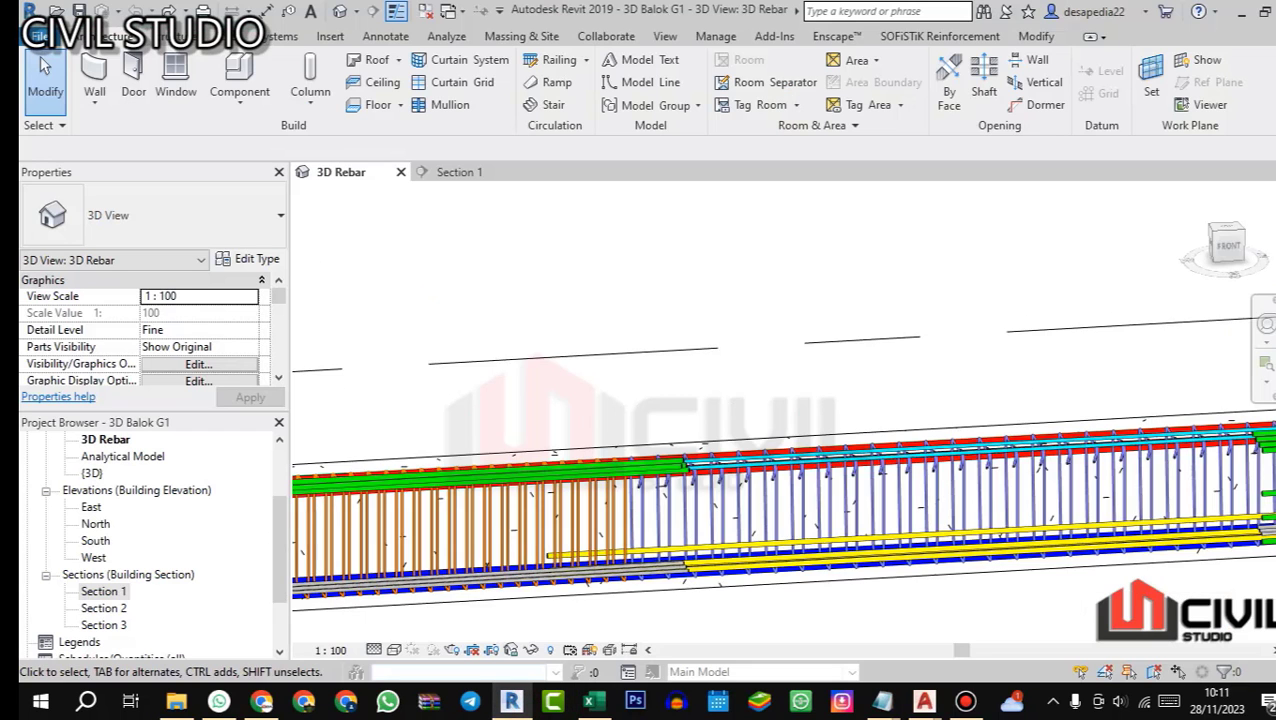
{"action": "scroll", "coordinate": [672, 395], "scroll_direction": "down", "scroll_amount": 5}
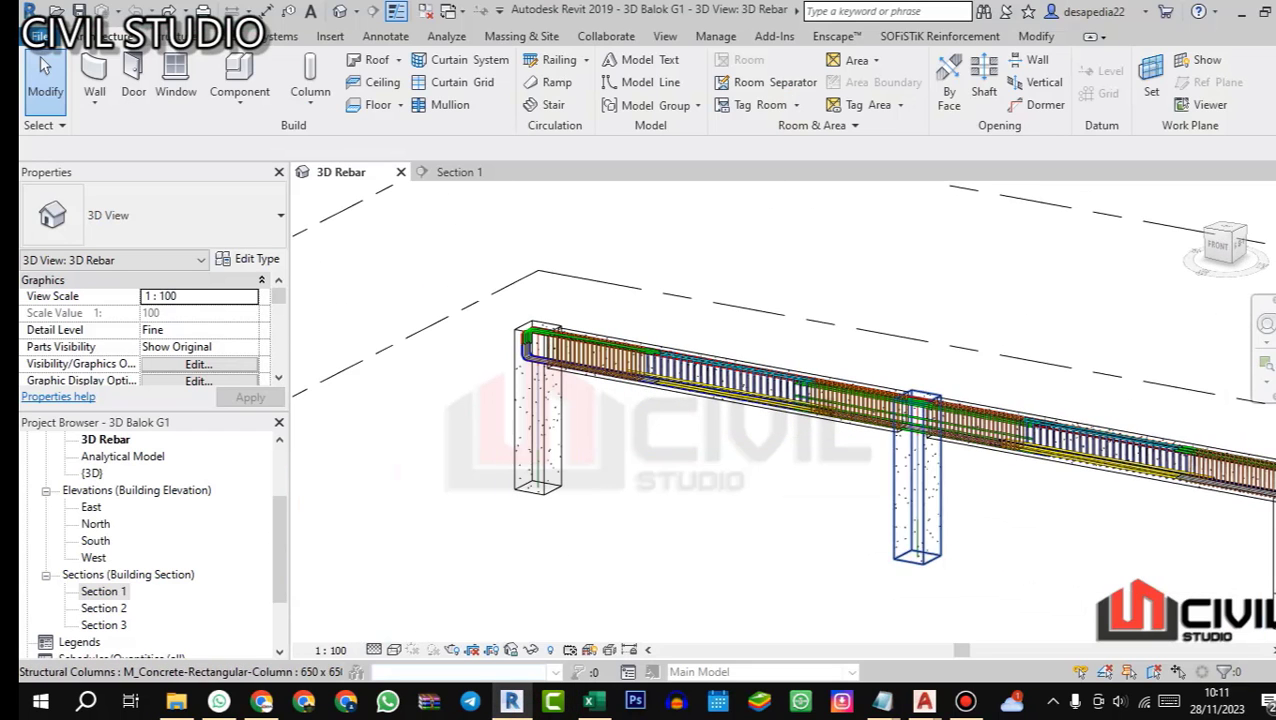
{"action": "scroll", "coordinate": [951, 444], "scroll_direction": "up", "scroll_amount": 2}
{"action": "scroll", "coordinate": [747, 362], "scroll_direction": "down", "scroll_amount": 1}
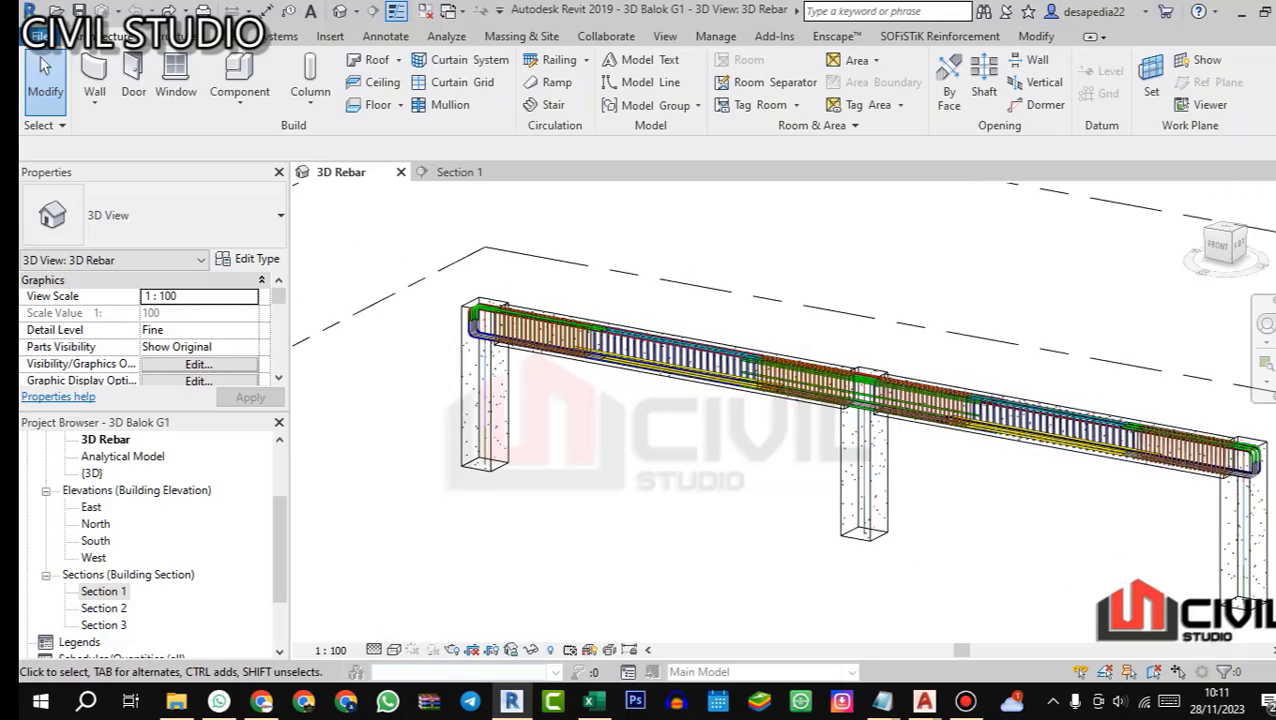
{"action": "scroll", "coordinate": [660, 350], "scroll_direction": "up", "scroll_amount": 4}
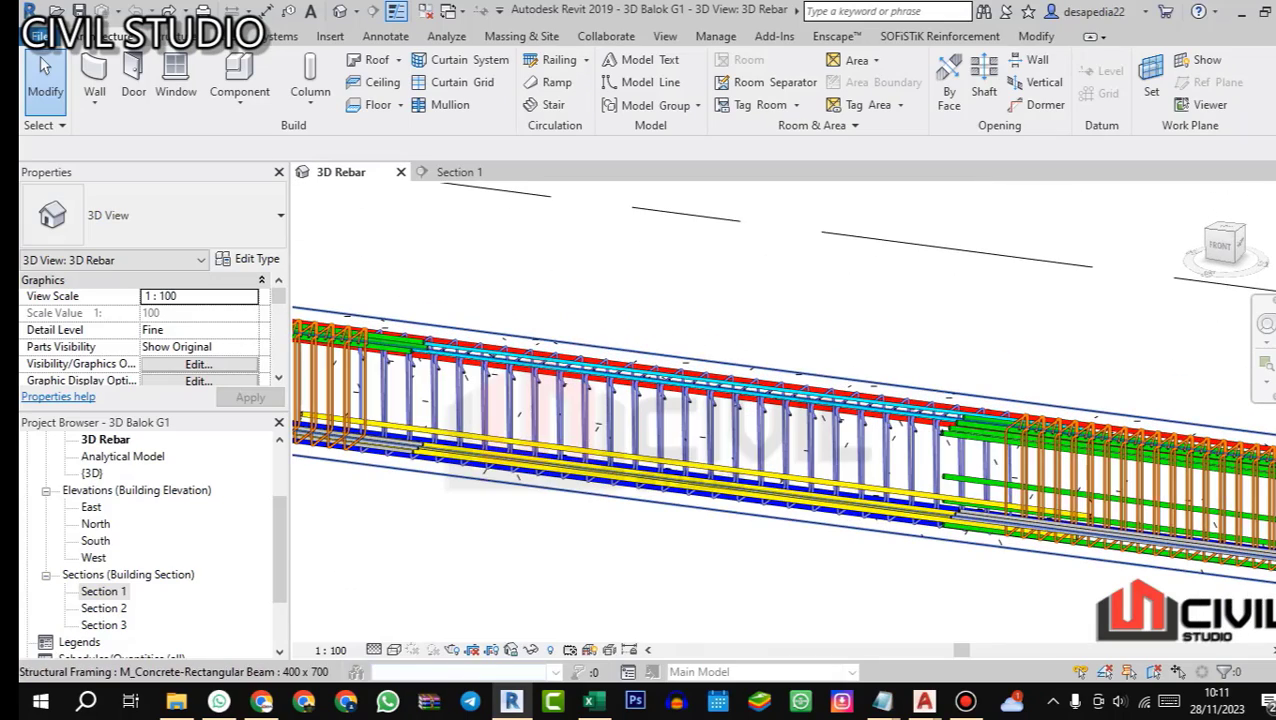
{"action": "scroll", "coordinate": [783, 410], "scroll_direction": "down", "scroll_amount": 5}
{"action": "left_click_drag", "start_coordinate": [783, 410], "coordinate": [870, 375]}
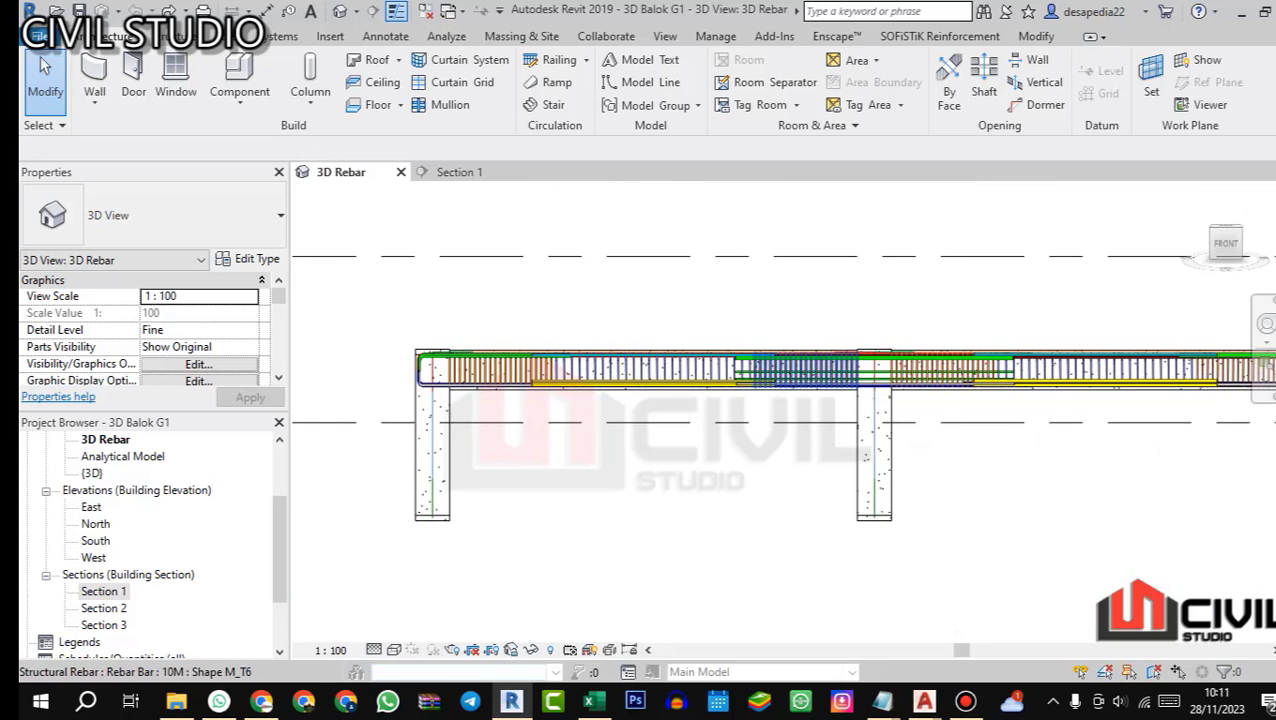
Step: Switch to Excel and change bar T5's quantity in M22 to =3+3
{"action": "left_click", "coordinate": [592, 701]}
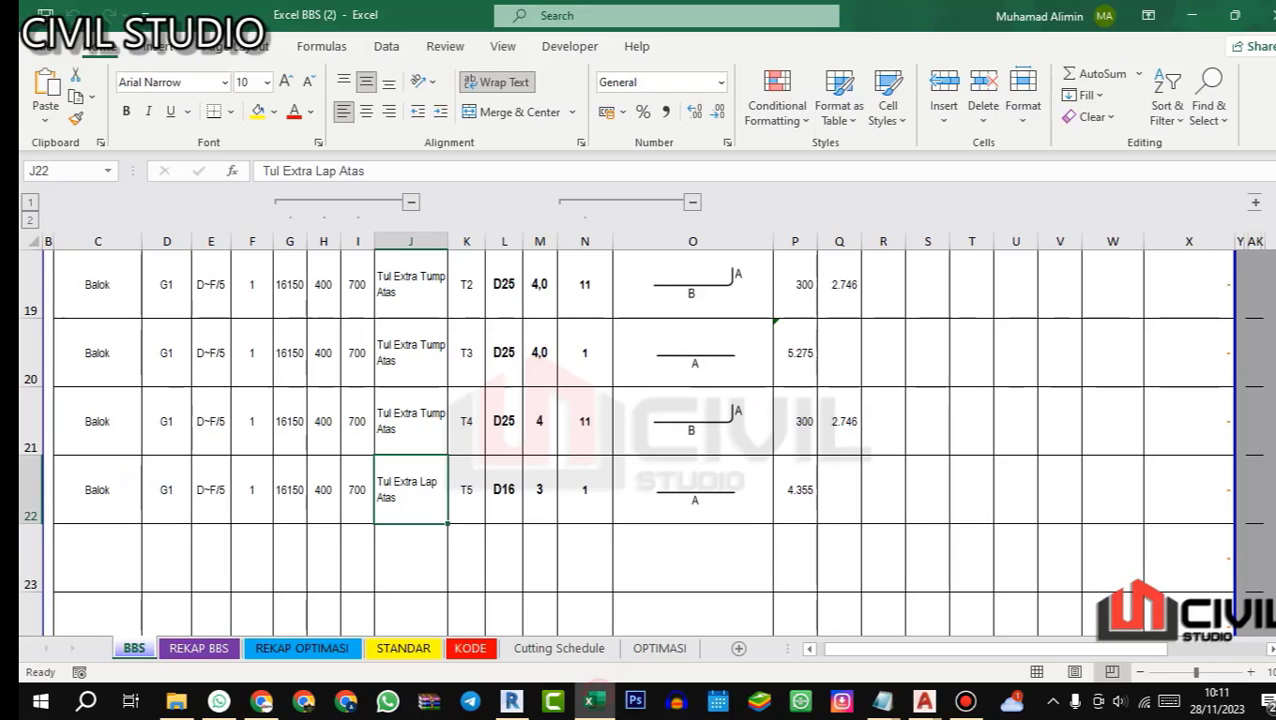
{"action": "left_click", "coordinate": [540, 489]}
{"action": "key", "text": "F2"}
{"action": "key", "text": "Home"}
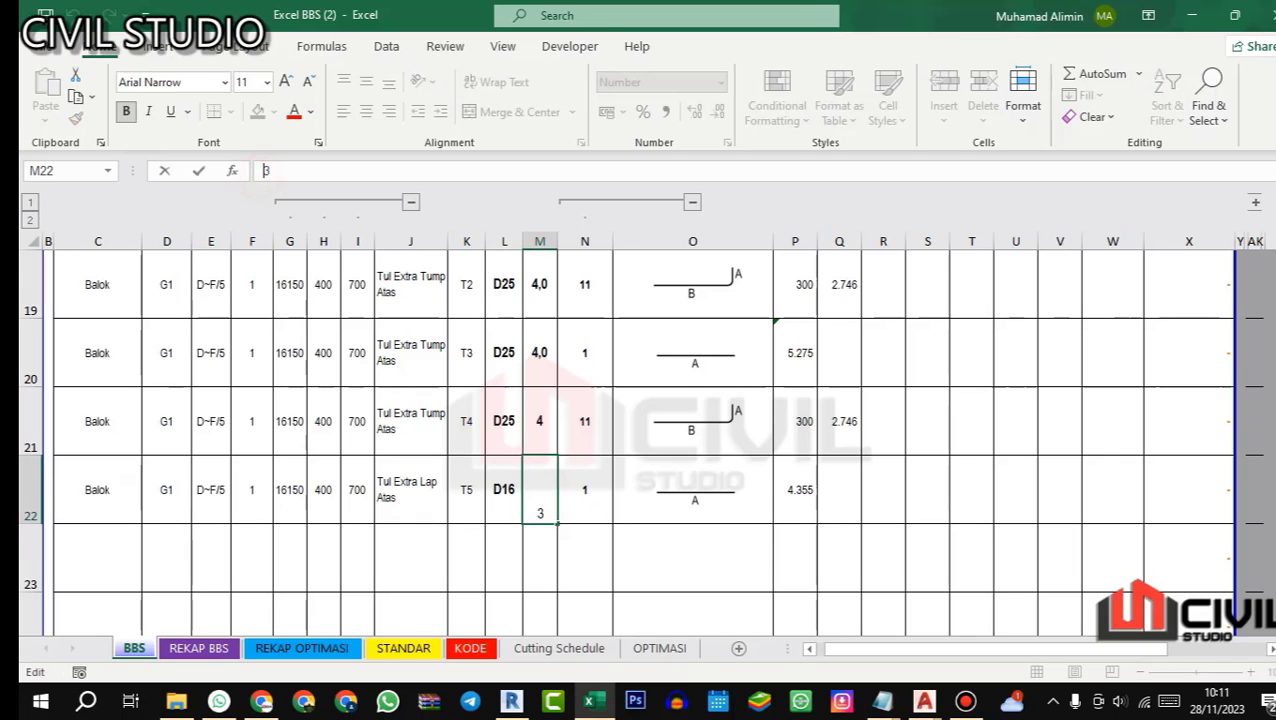
{"action": "type", "text": "=3+3"}
{"action": "key", "text": "Return"}
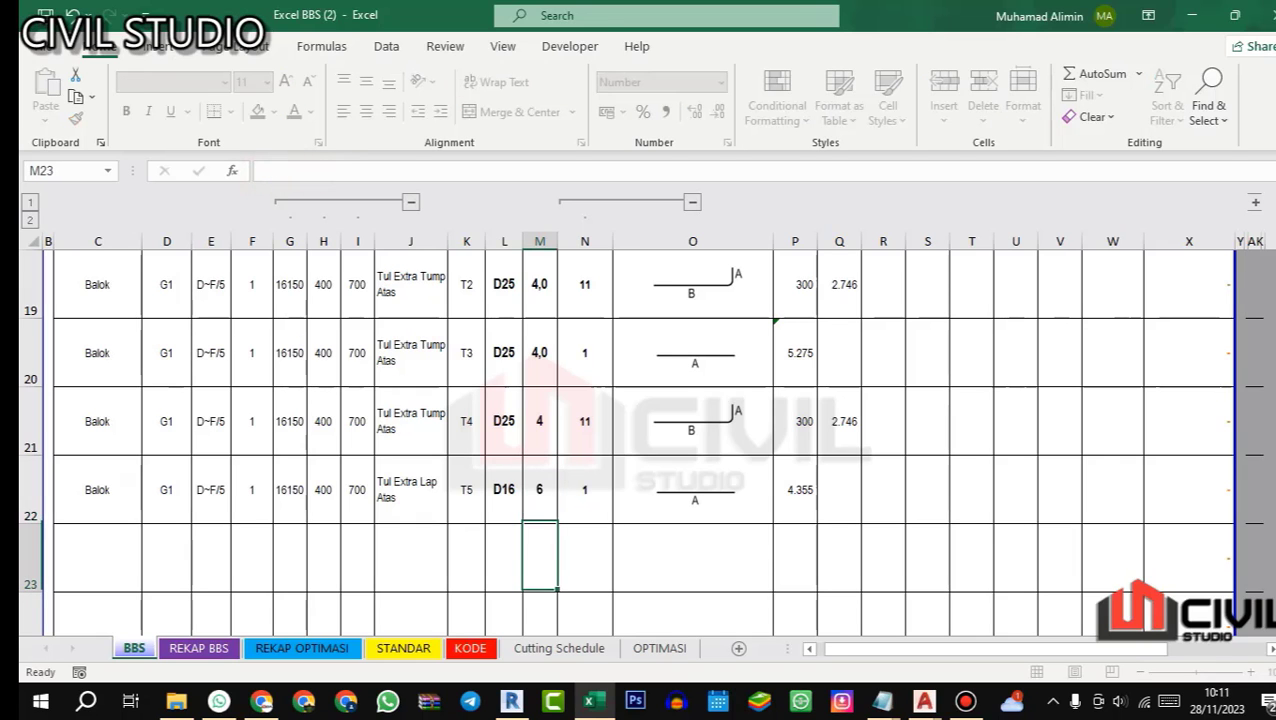
Step: Switch to Revit and view the whole beam over its three columns
{"action": "key", "text": "alt+Tab"}
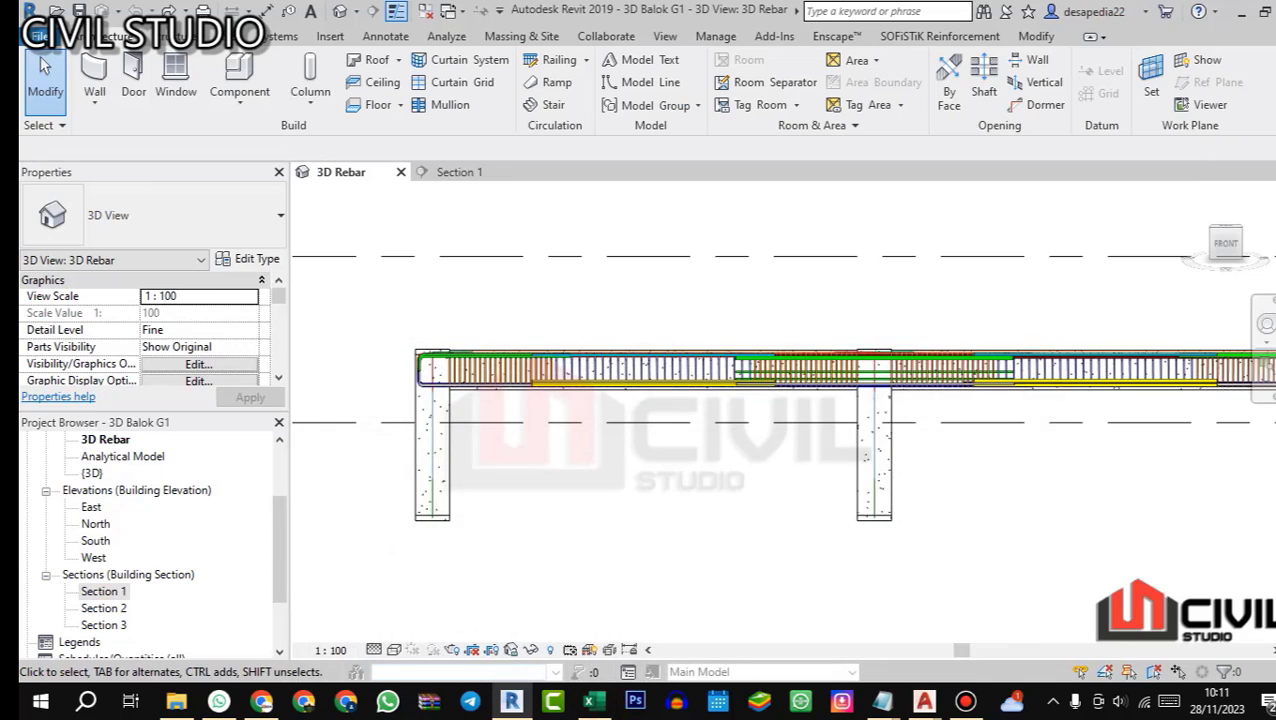
{"action": "scroll", "coordinate": [690, 430], "scroll_direction": "down", "scroll_amount": 3}
{"action": "left_click_drag", "start_coordinate": [780, 410], "coordinate": [770, 467]}
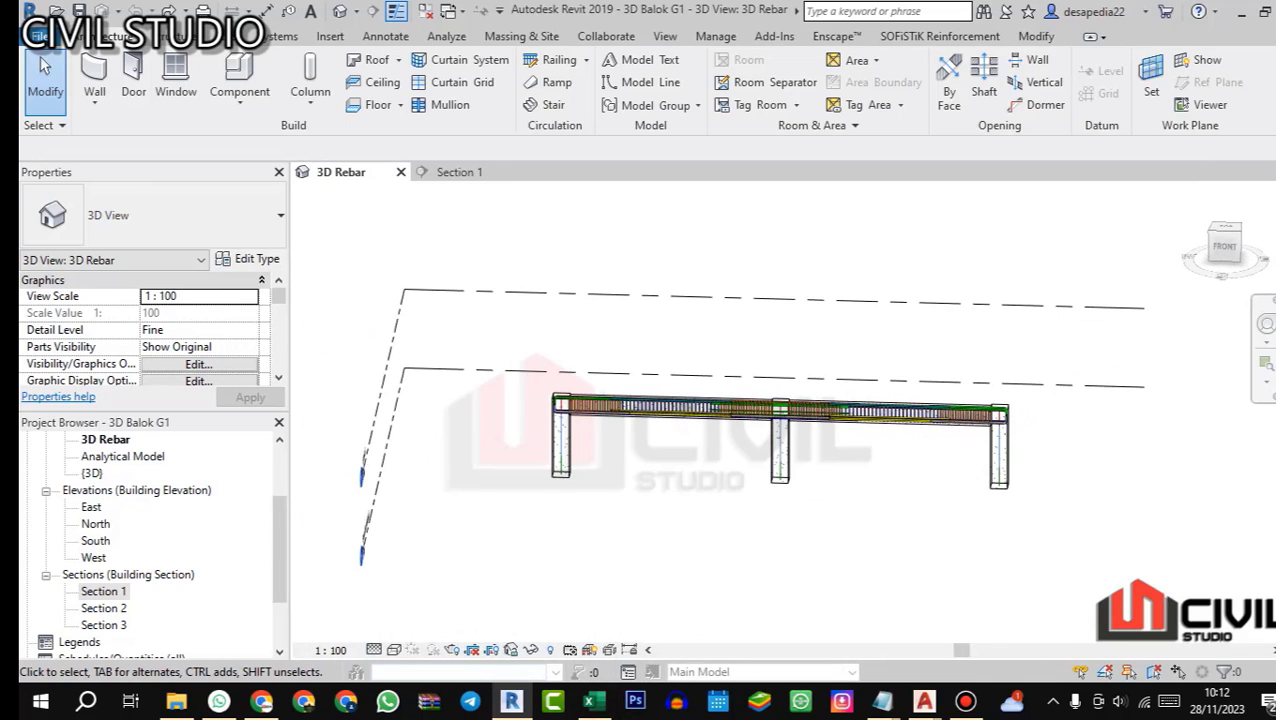
Step: Switch to Excel and ignore the unprotected formula error on M22
{"action": "left_click", "coordinate": [594, 701]}
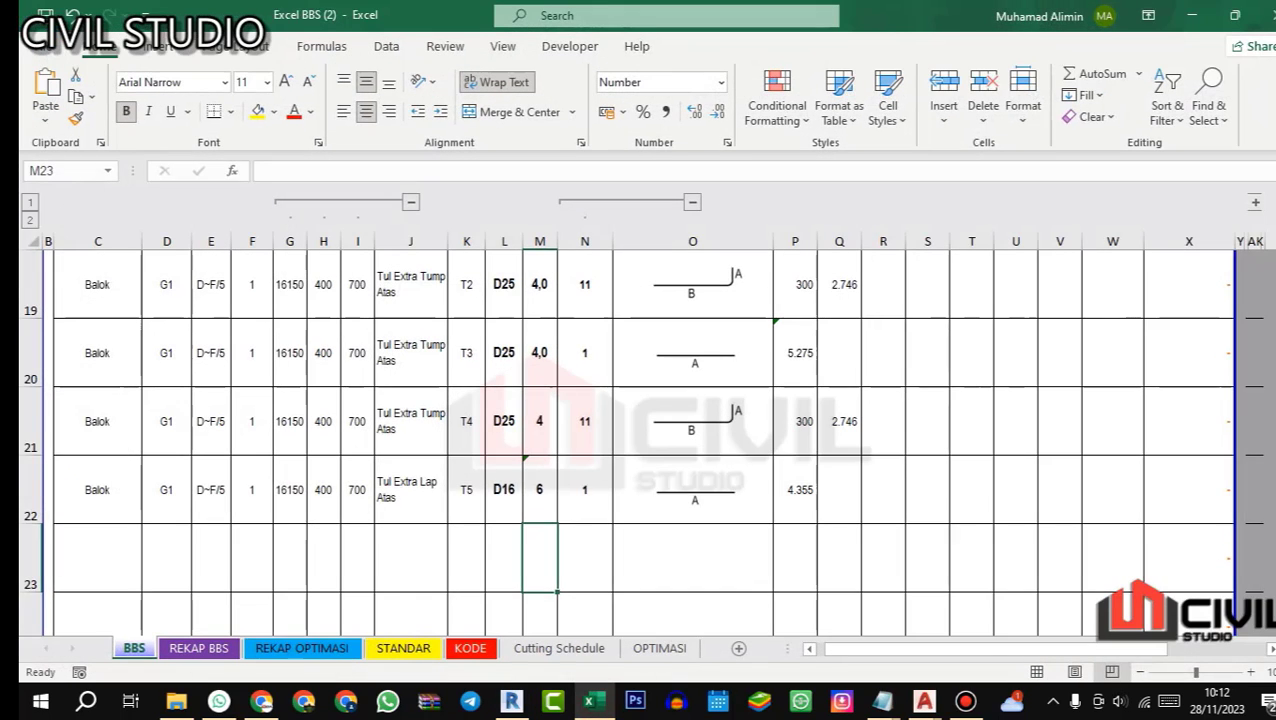
{"action": "left_click", "coordinate": [539, 489]}
{"action": "left_click", "coordinate": [510, 463]}
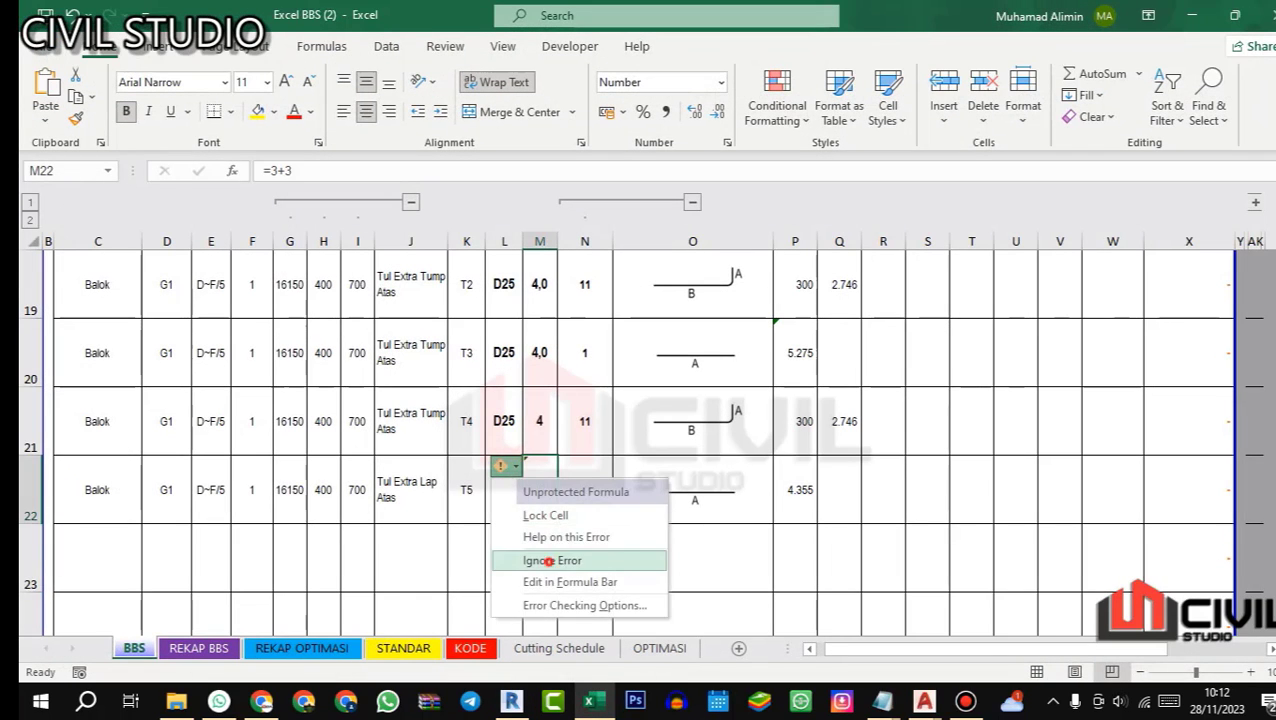
{"action": "left_click", "coordinate": [541, 561]}
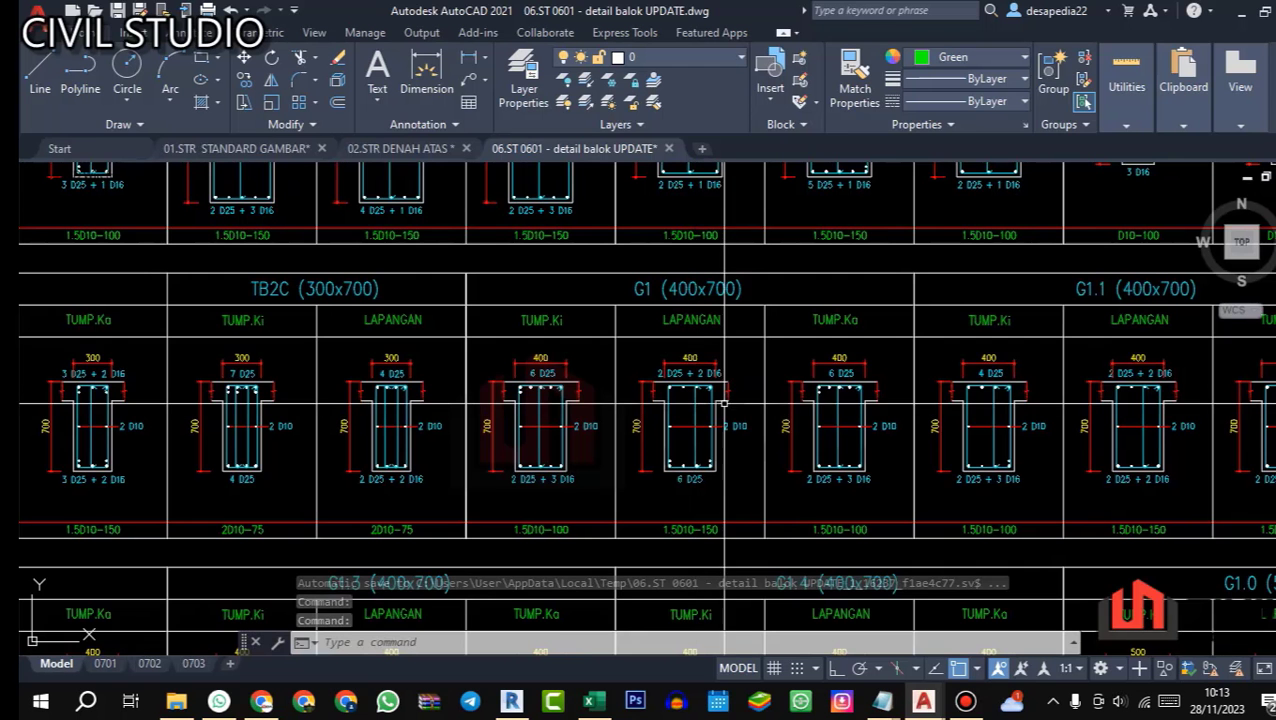
Step: Examine beam G1's left support, midspan and right support sections in the AutoCAD beam detail for the bottom bar arrangement
{"action": "scroll", "coordinate": [555, 465], "scroll_direction": "up", "scroll_amount": 2}
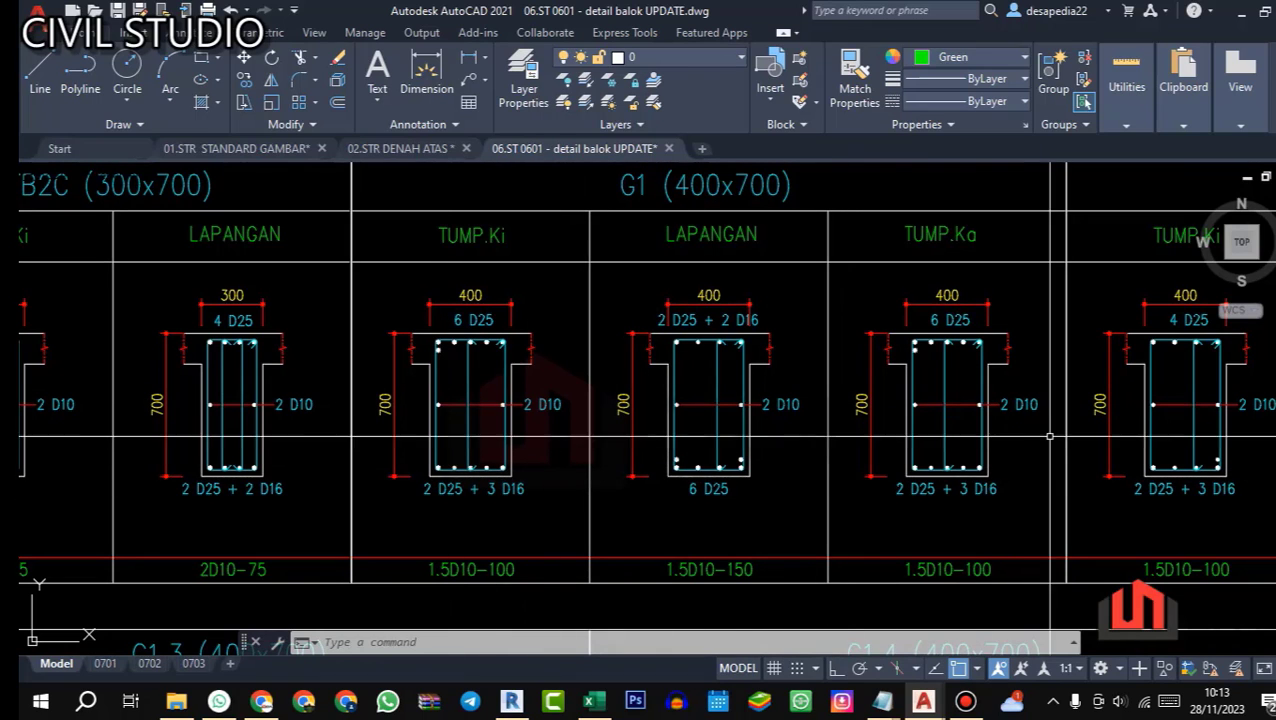
{"action": "scroll", "coordinate": [434, 479], "scroll_direction": "up", "scroll_amount": 2}
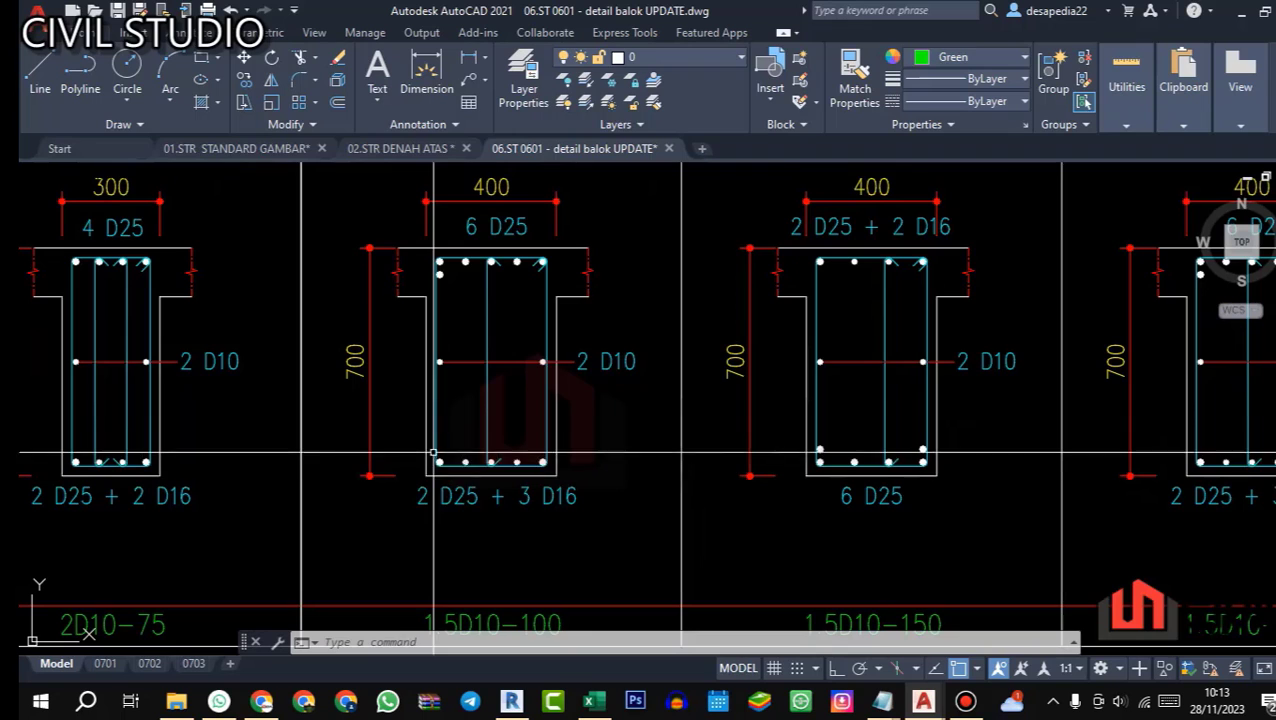
{"action": "scroll", "coordinate": [470, 440], "scroll_direction": "down", "scroll_amount": 3}
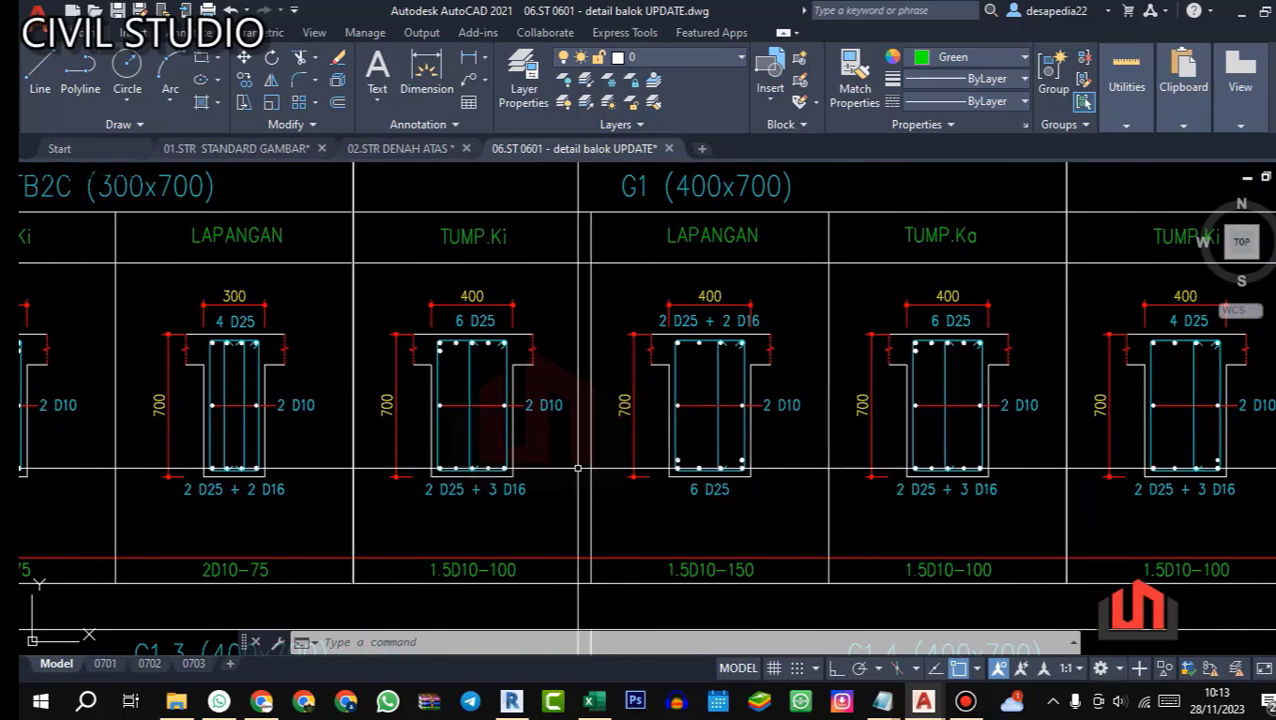
{"action": "scroll", "coordinate": [409, 492], "scroll_direction": "up", "scroll_amount": 3}
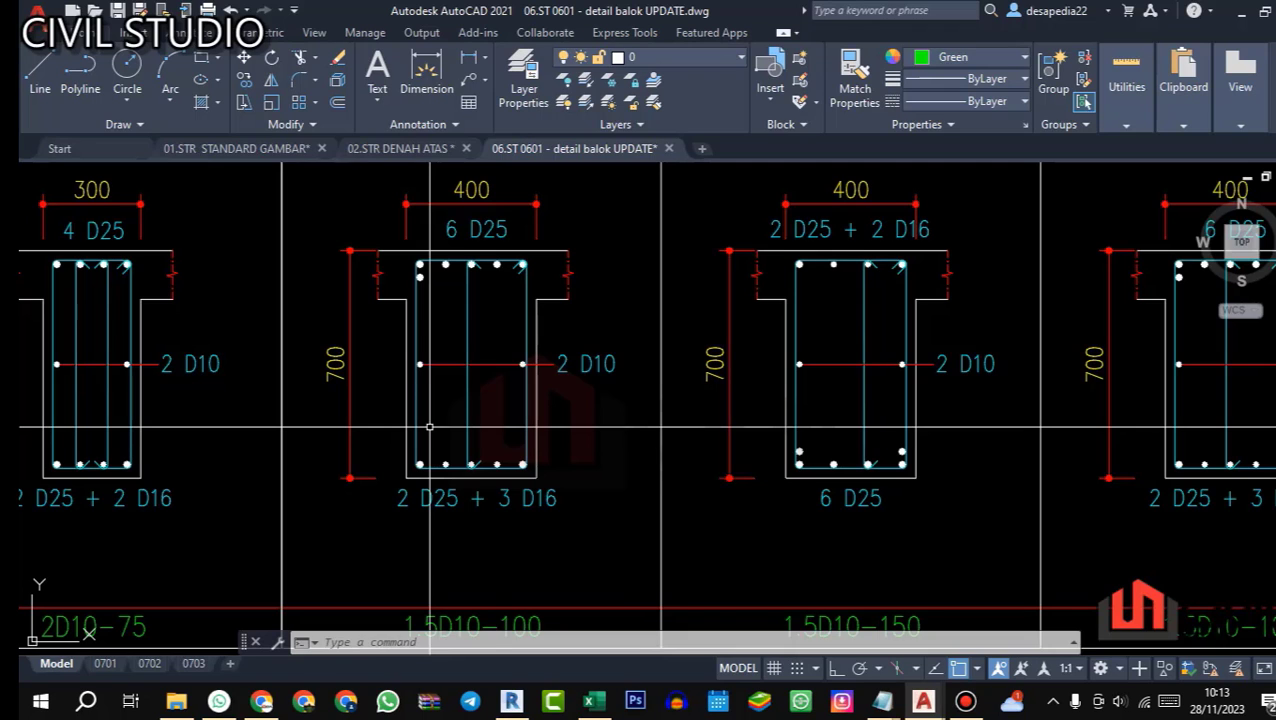
{"action": "left_click_drag", "start_coordinate": [713, 439], "coordinate": [607, 436]}
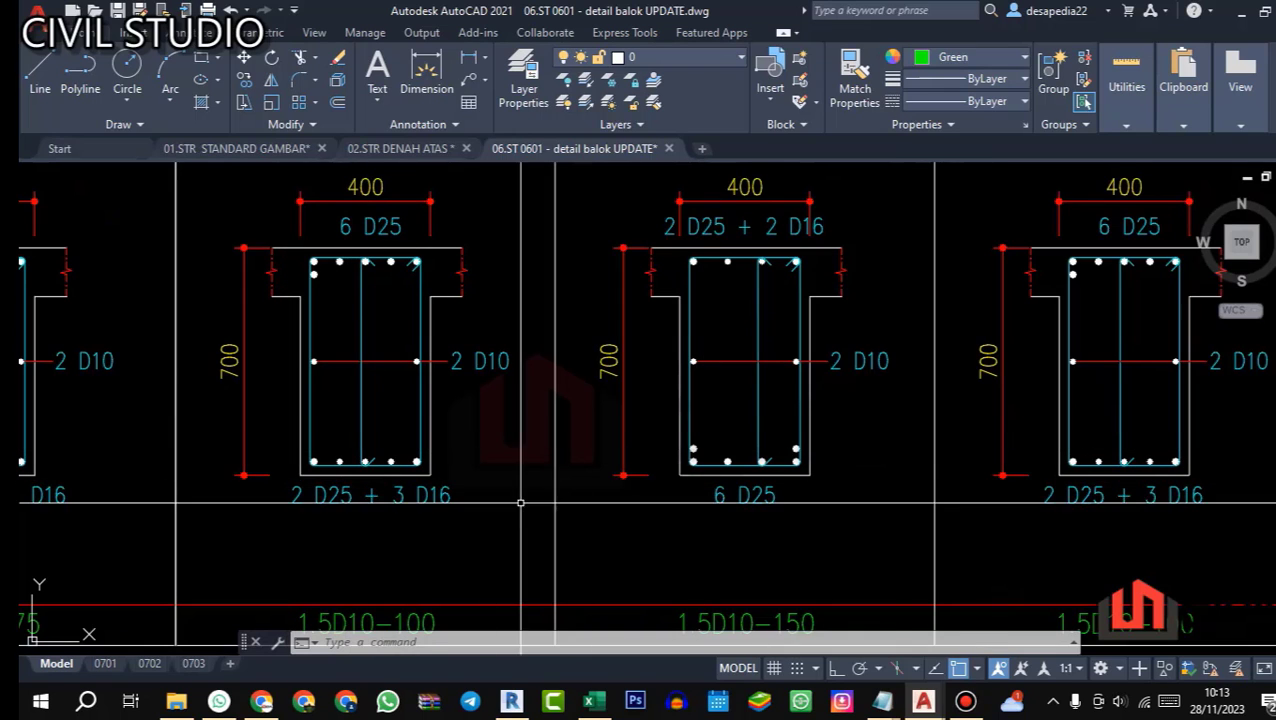
Step: Switch to Excel and ignore the formula error flagged on bar T3's length A in P20
{"action": "left_click", "coordinate": [594, 701]}
{"action": "scroll", "coordinate": [640, 443], "scroll_direction": "up", "scroll_amount": 5}
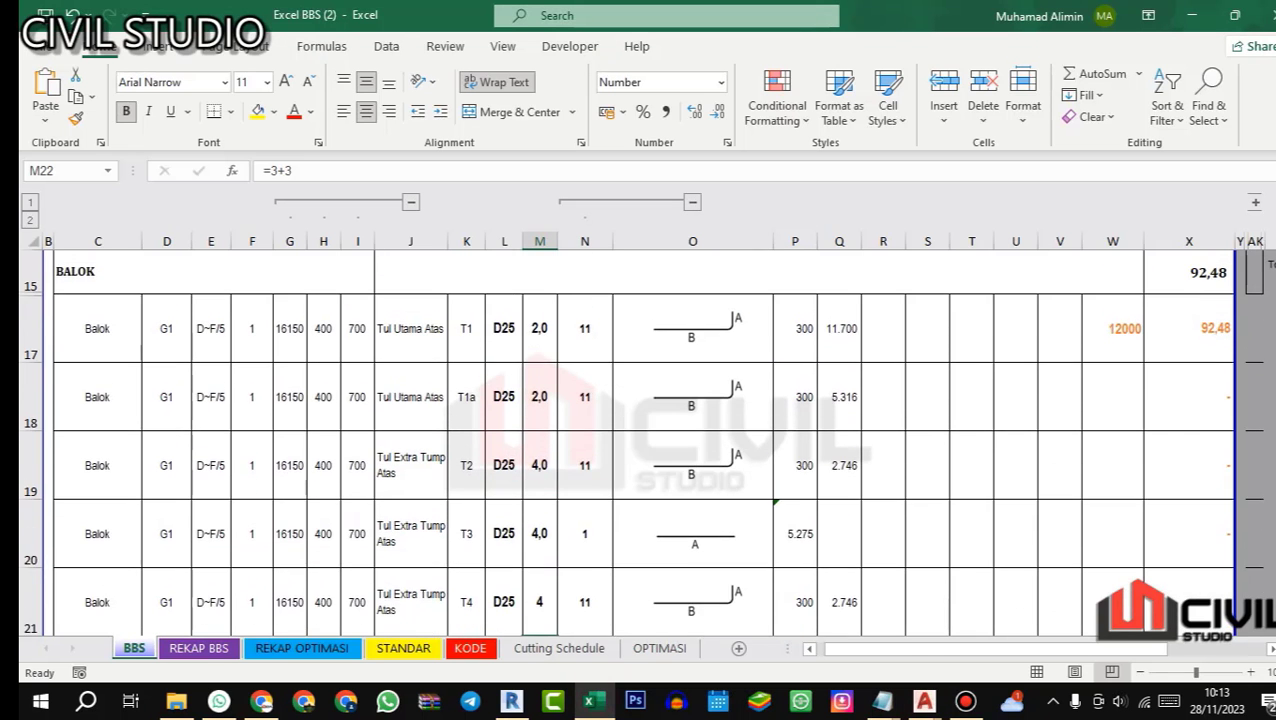
{"action": "scroll", "coordinate": [640, 443], "scroll_direction": "down", "scroll_amount": 1}
{"action": "left_click", "coordinate": [791, 411]}
{"action": "left_click", "coordinate": [757, 398]}
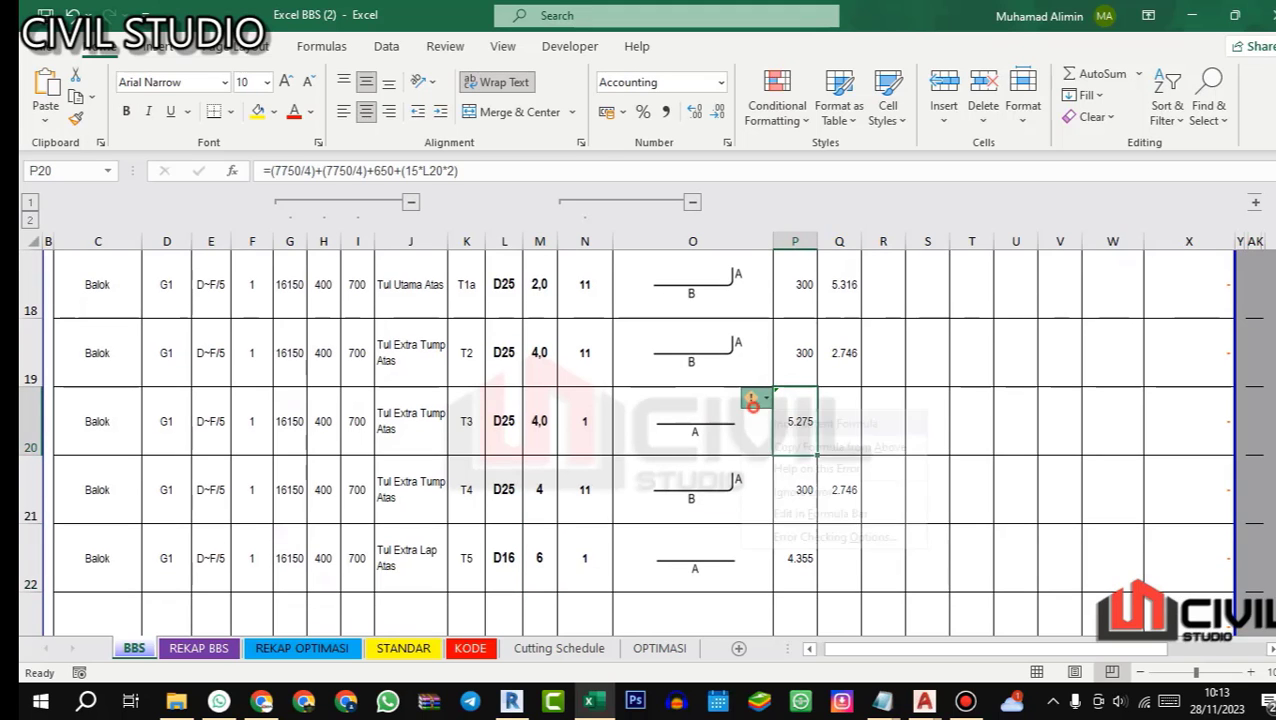
{"action": "left_click", "coordinate": [802, 492]}
{"action": "scroll", "coordinate": [802, 492], "scroll_direction": "up", "scroll_amount": 2}
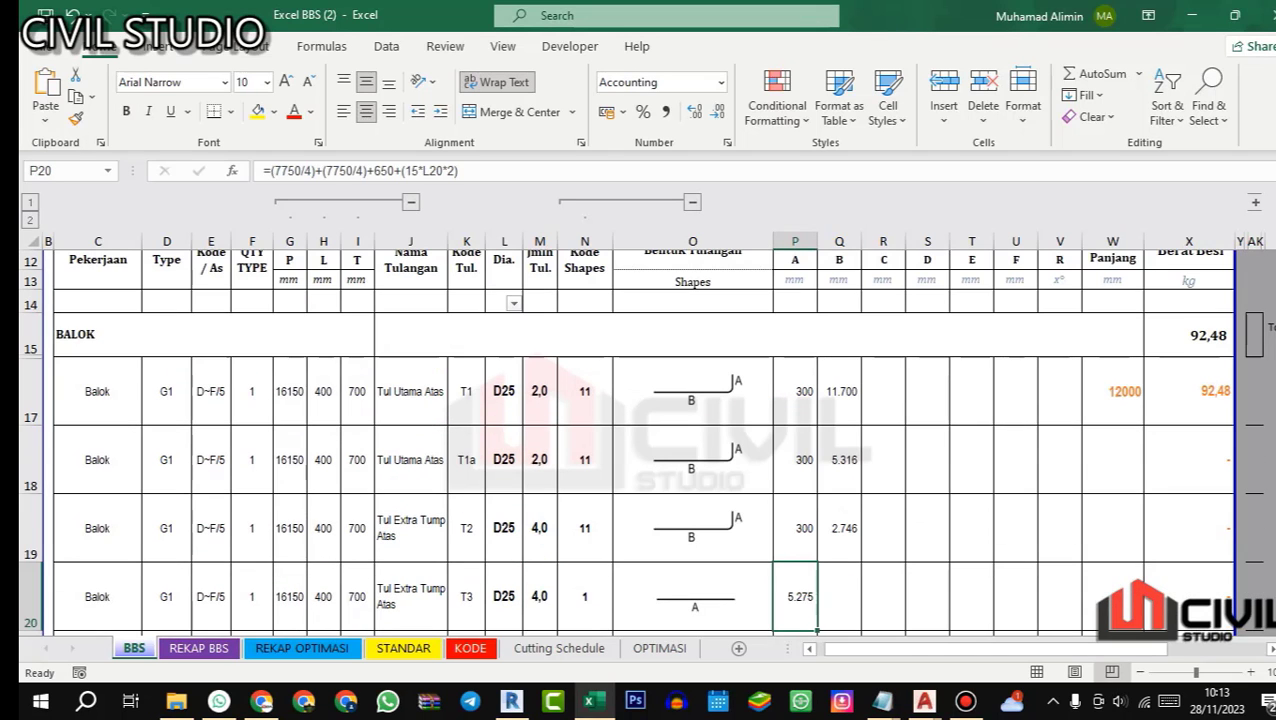
{"action": "scroll", "coordinate": [640, 443], "scroll_direction": "down", "scroll_amount": 2}
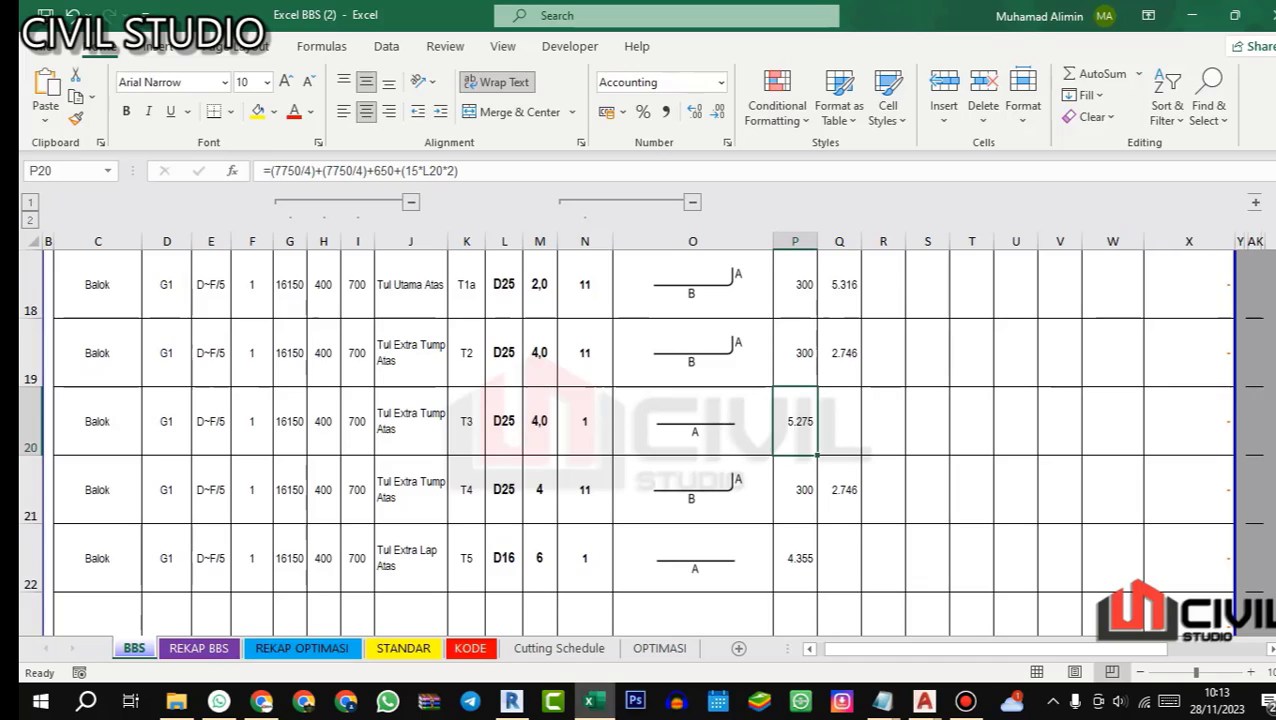
Step: Copy the beam data, bar names and codes of rows T1 and T1a (C17:K18) into rows 23 and 24
{"action": "left_click", "coordinate": [589, 701]}
{"action": "left_click", "coordinate": [589, 701]}
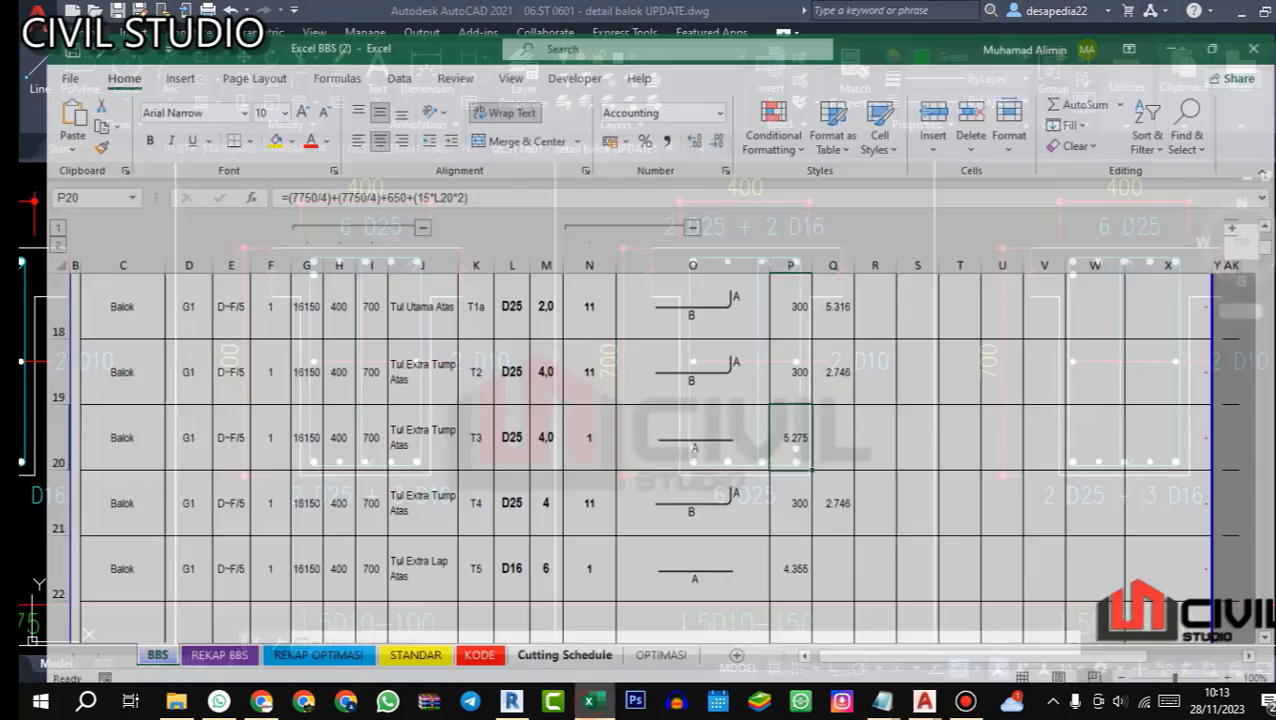
{"action": "scroll", "coordinate": [640, 440], "scroll_direction": "up", "scroll_amount": 1}
{"action": "left_click_drag", "start_coordinate": [97, 328], "coordinate": [466, 397]}
{"action": "key", "text": "ctrl+c"}
{"action": "scroll", "coordinate": [640, 440], "scroll_direction": "down", "scroll_amount": 3}
{"action": "scroll", "coordinate": [640, 440], "scroll_direction": "up", "scroll_amount": 1}
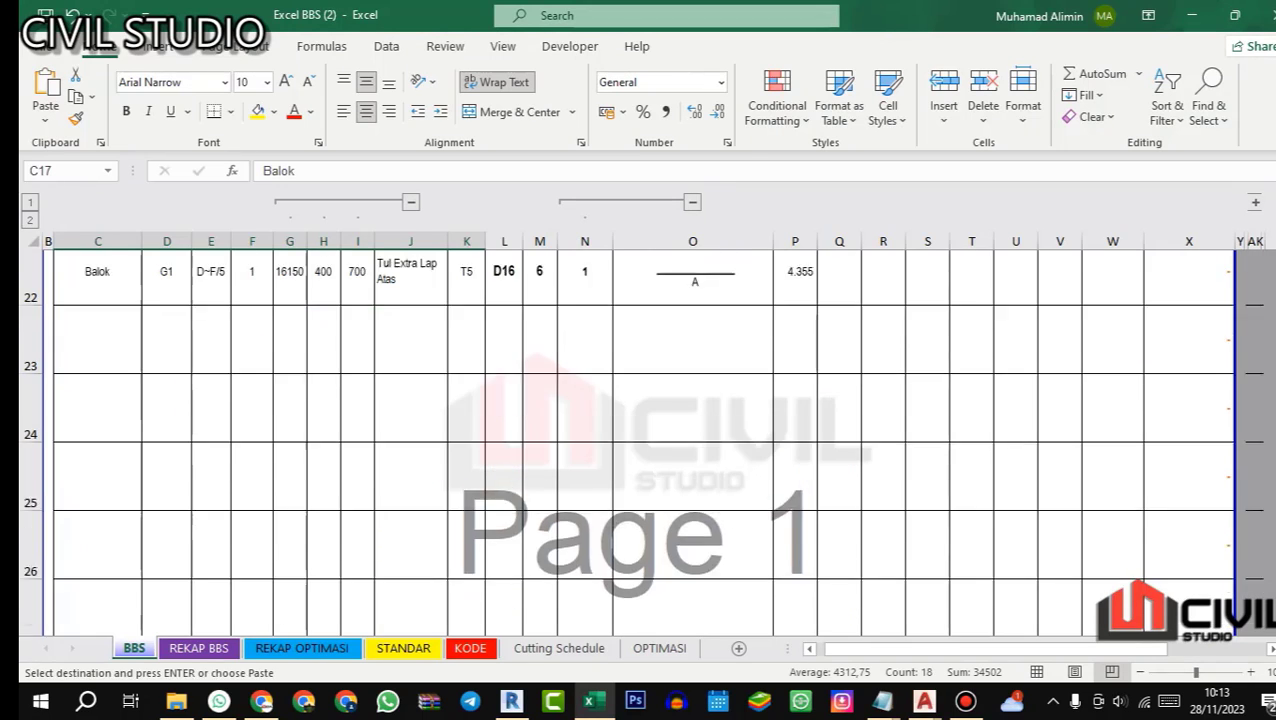
{"action": "left_click", "coordinate": [97, 421]}
{"action": "key", "text": "ctrl+v"}
Step: Name the bars in rows 23 and 24 Tul Utama Bawah and give them the codes B1 and B1a
{"action": "left_click", "coordinate": [412, 421]}
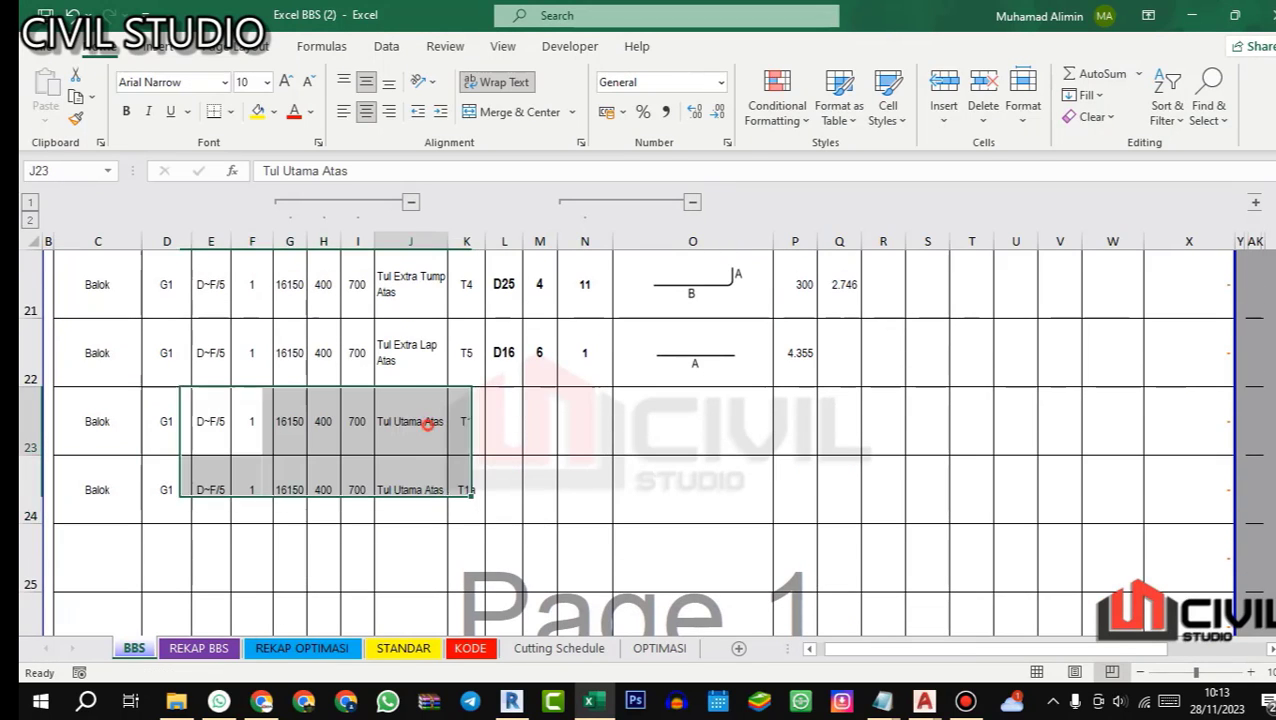
{"action": "type", "text": "Tul Utama Bawah"}
{"action": "key", "text": "Tab"}
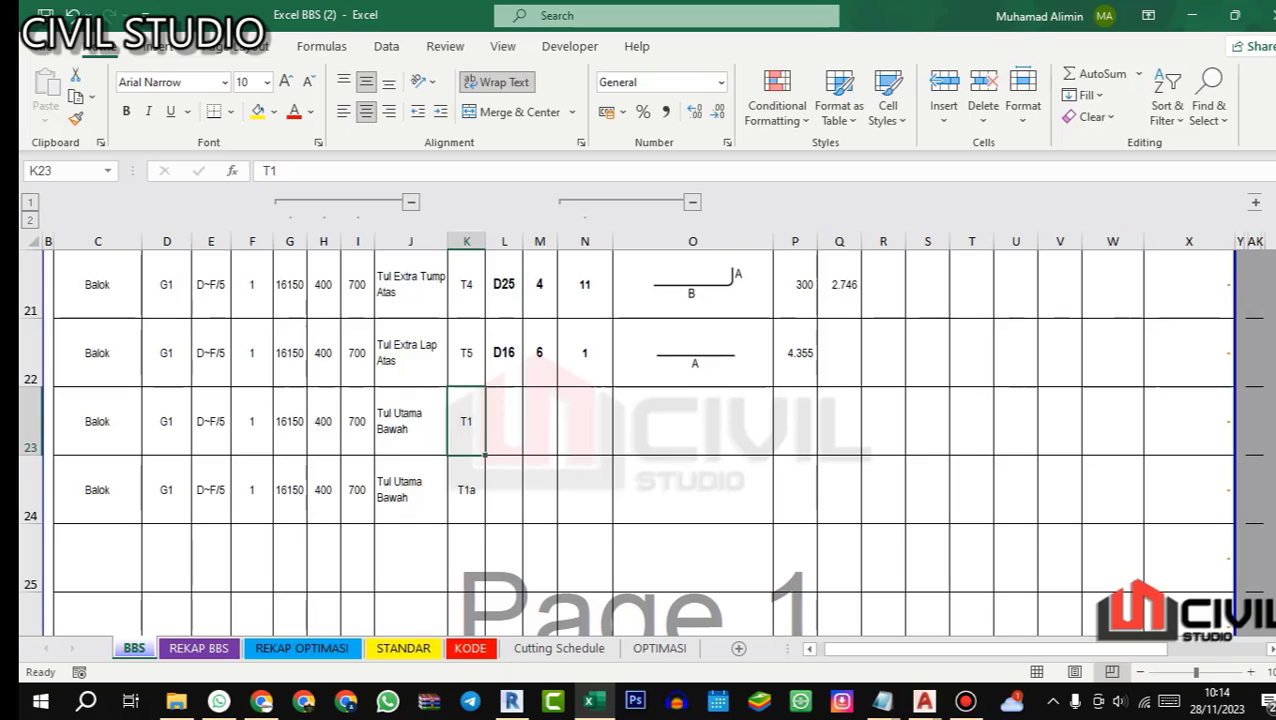
{"action": "type", "text": "B"}
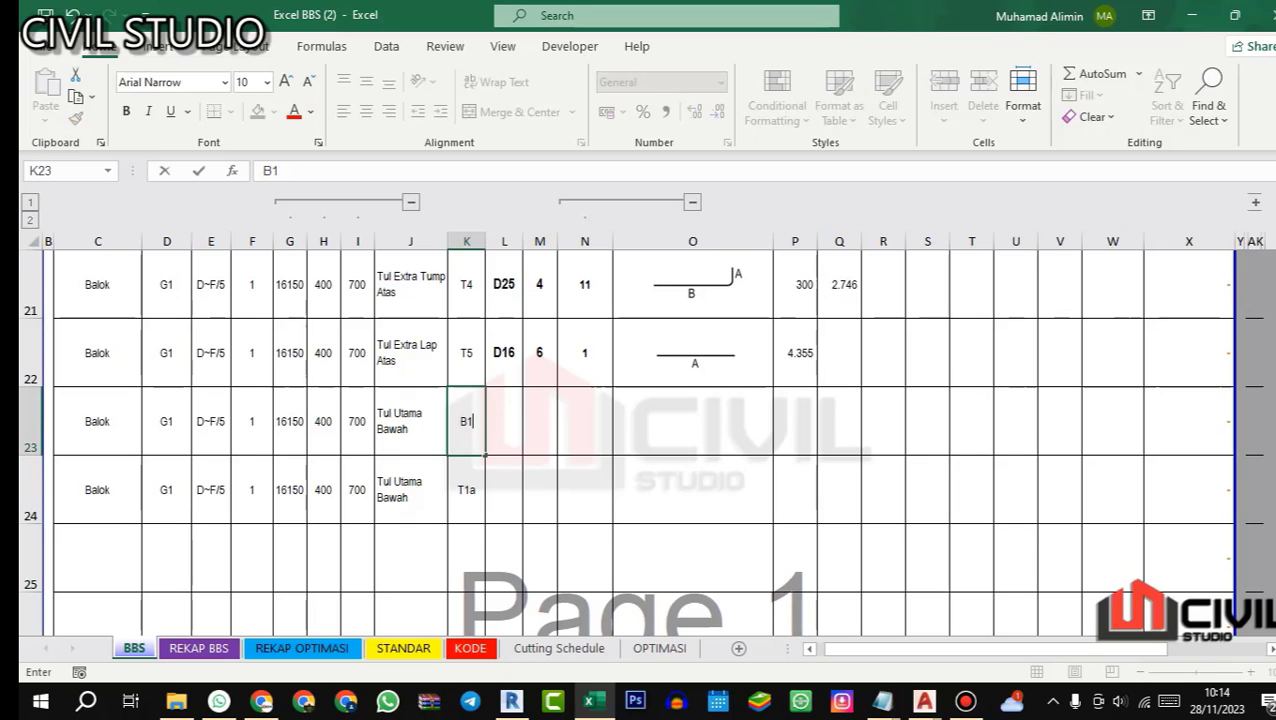
{"action": "key", "text": "Return"}
{"action": "type", "text": "B1"}
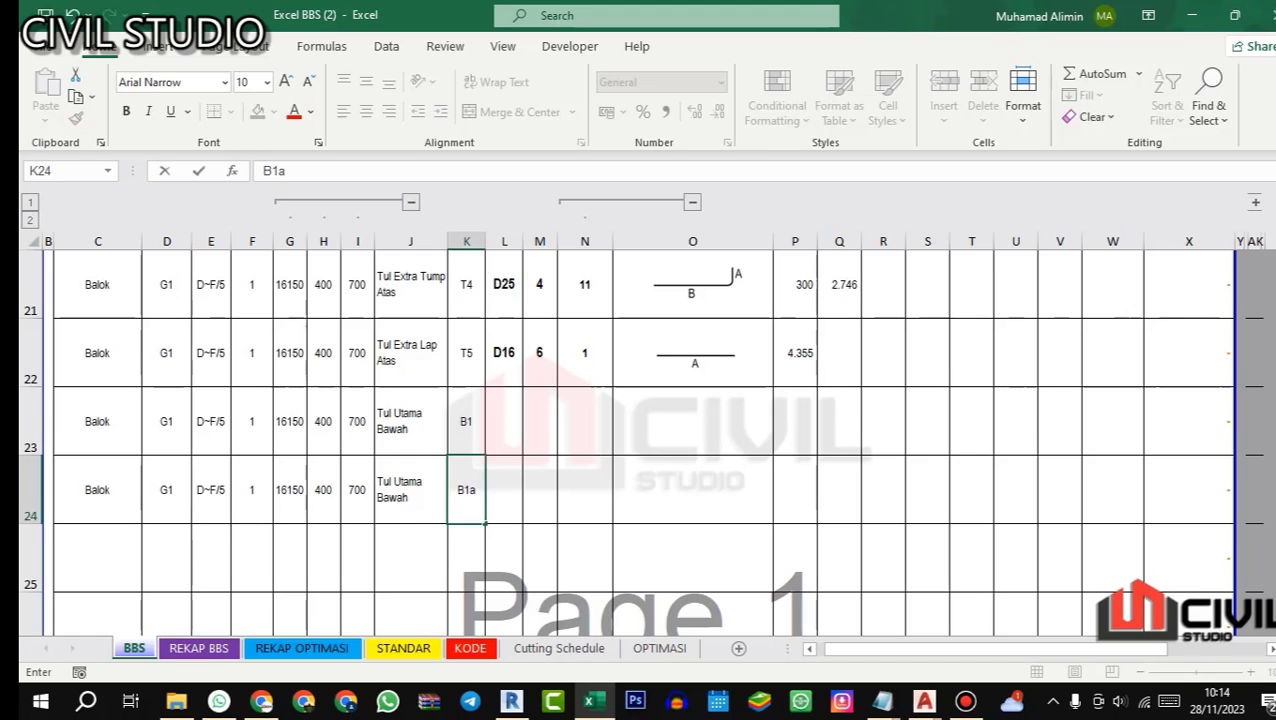
{"action": "key", "text": "Return"}
Step: Copy the diameters and quantities of bars T1 and T1a (L17:M18) into L23:M24 for bars B1 and B1a
{"action": "scroll", "coordinate": [640, 440], "scroll_direction": "up", "scroll_amount": 2}
{"action": "left_click_drag", "start_coordinate": [504, 328], "coordinate": [540, 397]}
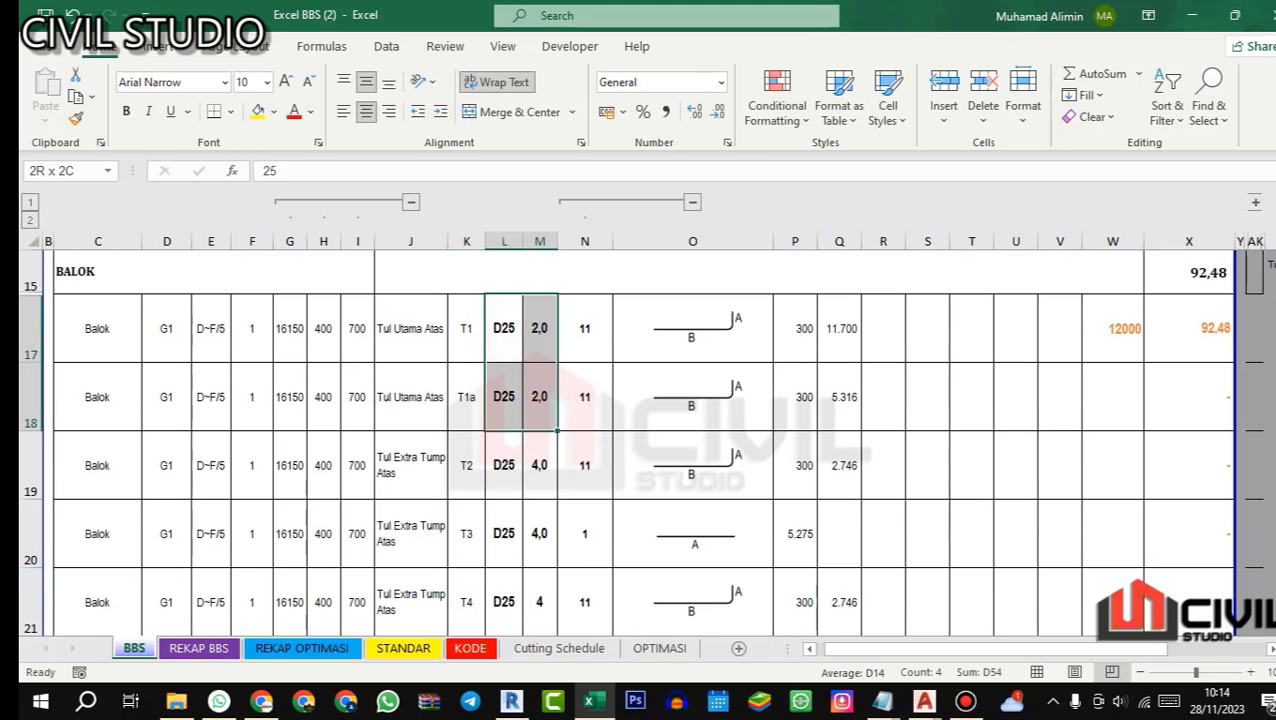
{"action": "key", "text": "ctrl+c"}
{"action": "scroll", "coordinate": [640, 440], "scroll_direction": "down", "scroll_amount": 3}
{"action": "scroll", "coordinate": [640, 440], "scroll_direction": "up", "scroll_amount": 1}
{"action": "left_click", "coordinate": [504, 421]}
{"action": "key", "text": "ctrl+v"}
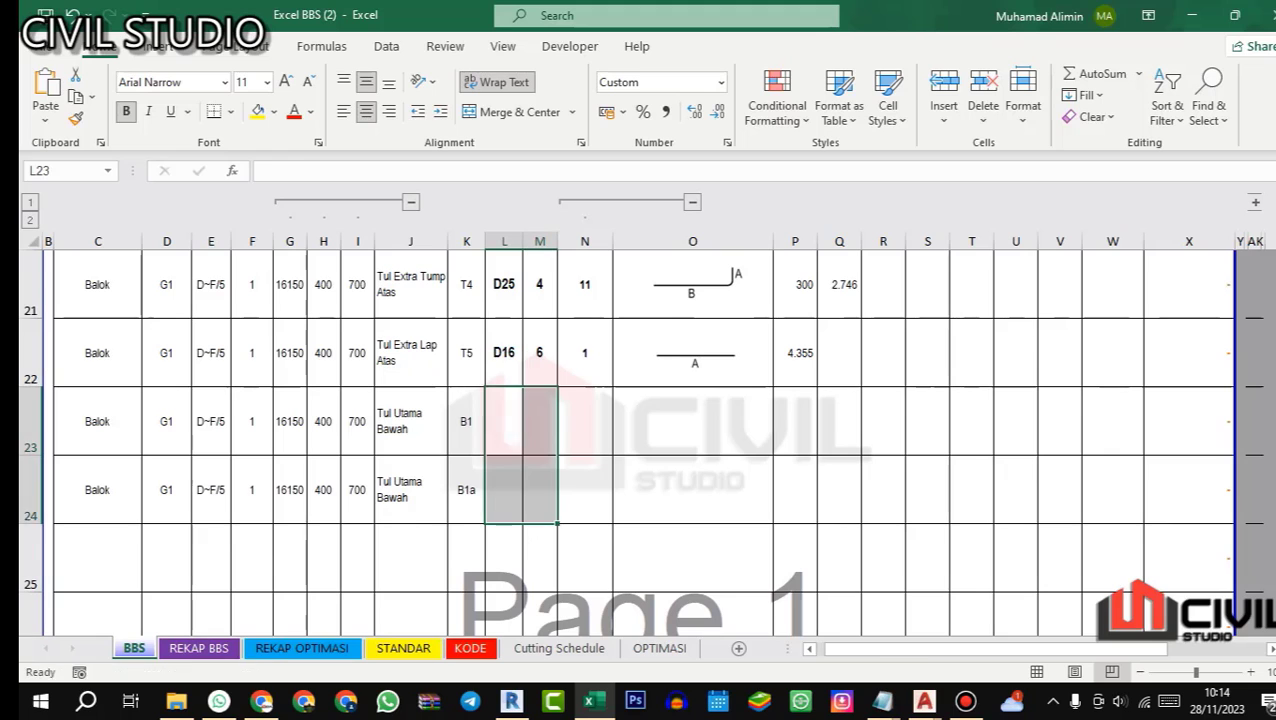
{"action": "key", "text": "Escape"}
Step: Assign shape code 11 to bars B1 and B1a in N23 and N24
{"action": "double_click", "coordinate": [585, 421]}
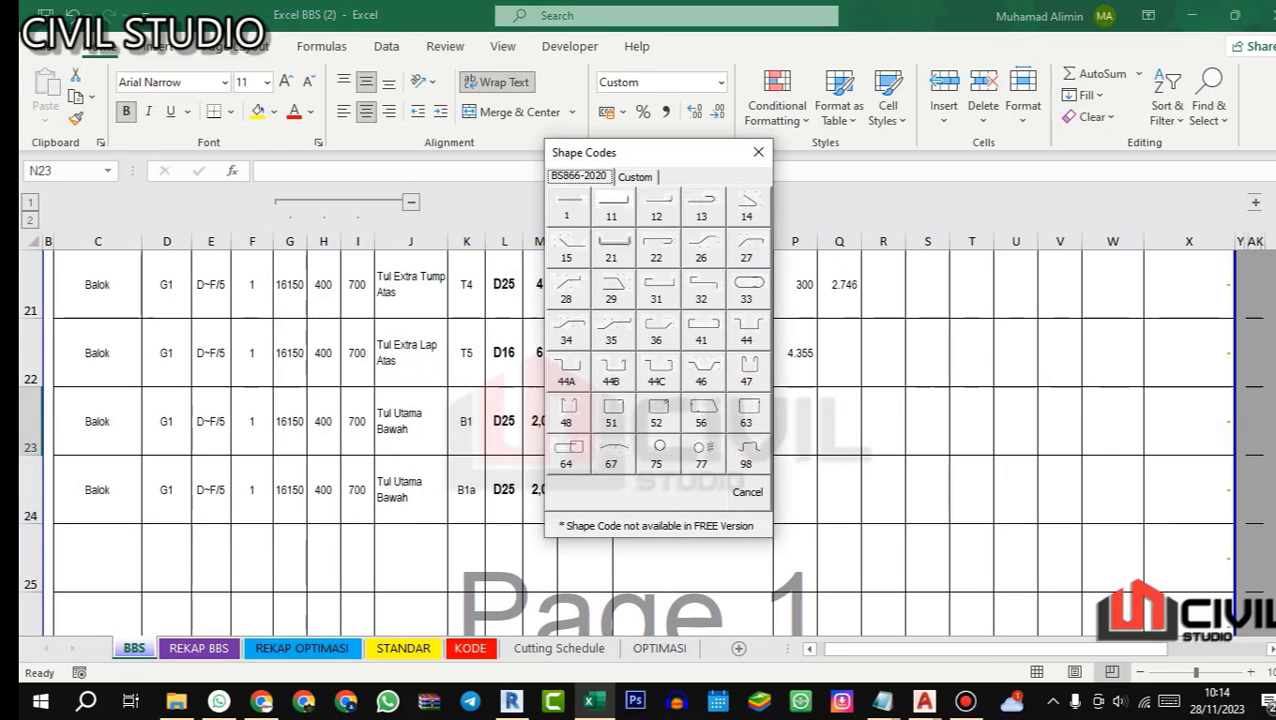
{"action": "left_click", "coordinate": [619, 214]}
{"action": "left_click", "coordinate": [588, 499]}
Step: Copy the length A formulas of bars T1 and T1a (P17:P18) into P23:P24
{"action": "scroll", "coordinate": [588, 499], "scroll_direction": "up", "scroll_amount": 4}
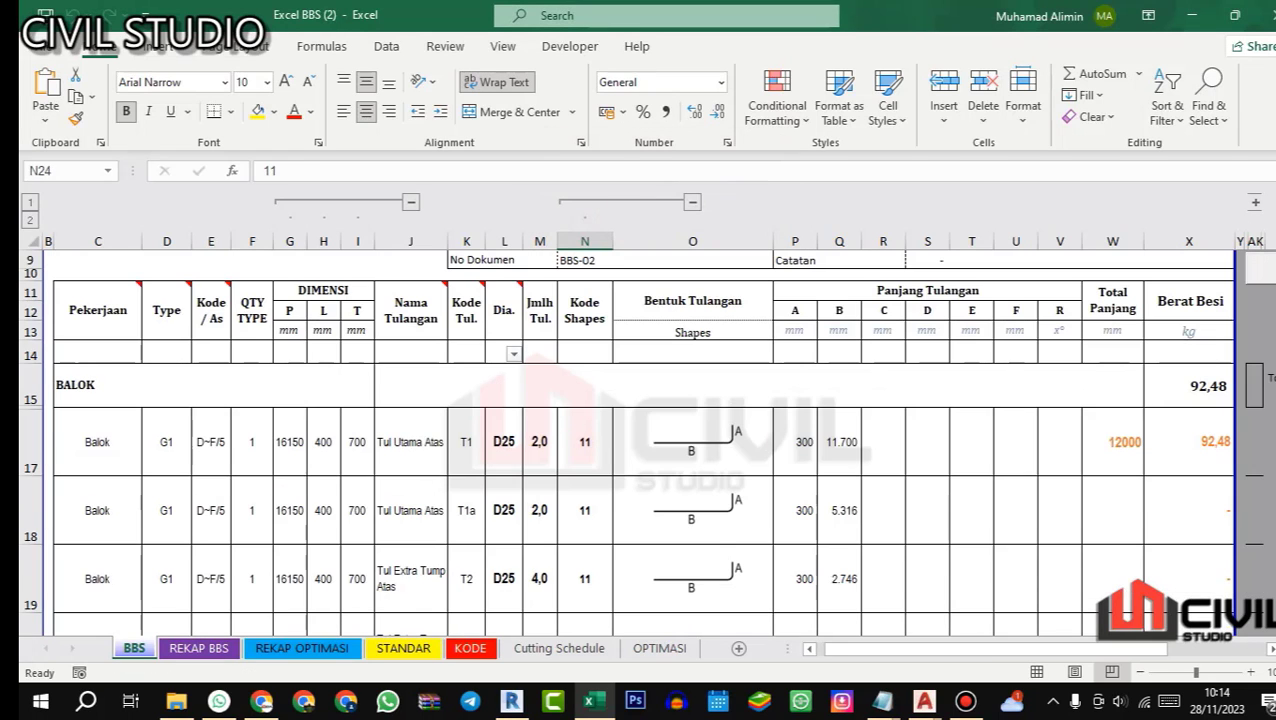
{"action": "left_click_drag", "start_coordinate": [795, 441], "coordinate": [795, 510]}
{"action": "key", "text": "ctrl+c"}
{"action": "scroll", "coordinate": [828, 556], "scroll_direction": "down", "scroll_amount": 4}
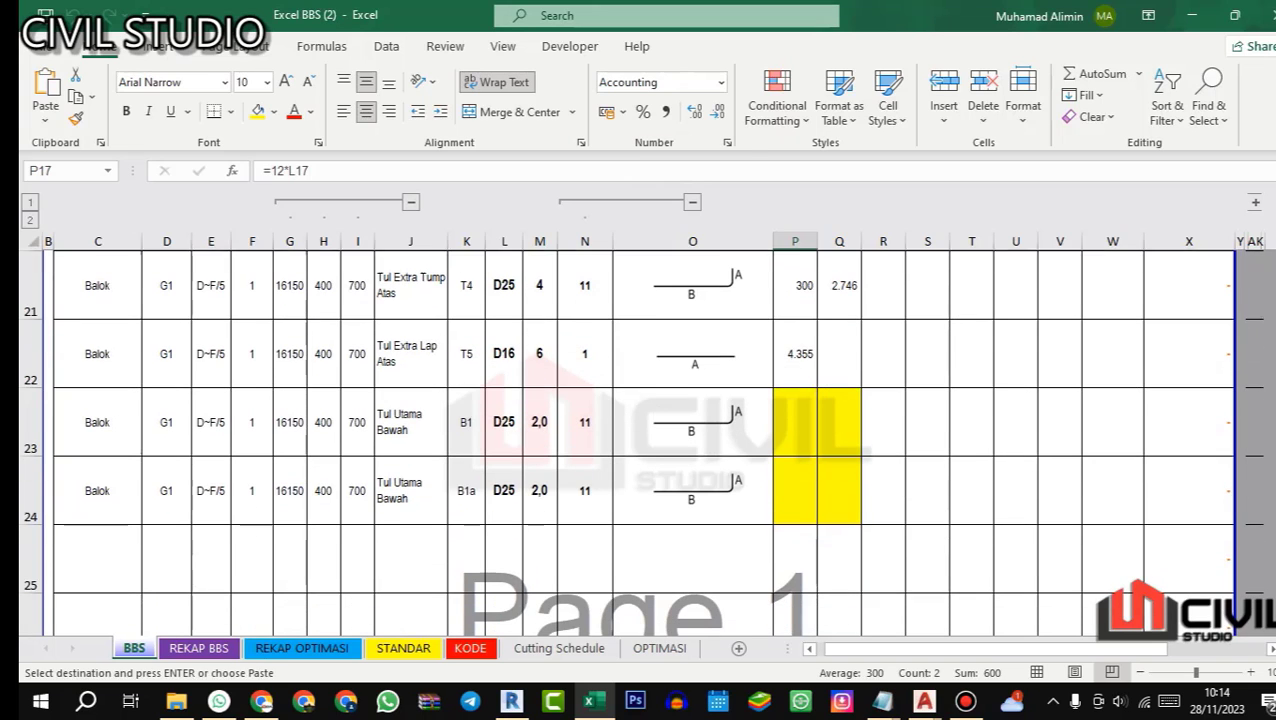
{"action": "left_click_drag", "start_coordinate": [776, 399], "coordinate": [785, 485]}
{"action": "key", "text": "ctrl+v"}
{"action": "key", "text": "Escape"}
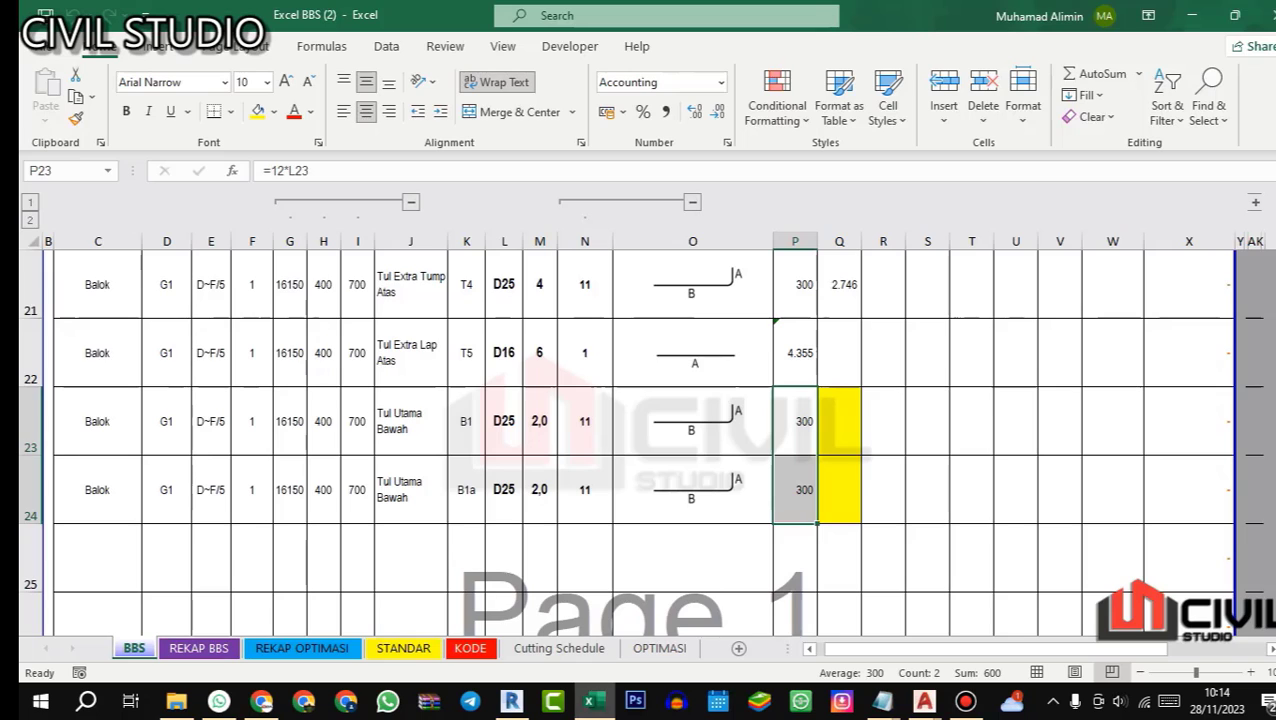
Step: Switch to AutoCAD and examine the beam lap splice detail, SAMBUNGAN LEWATAN, in the 01.STR STANDARD GAMBAR drawing
{"action": "left_click", "coordinate": [593, 701]}
{"action": "scroll", "coordinate": [655, 418], "scroll_direction": "down", "scroll_amount": 5}
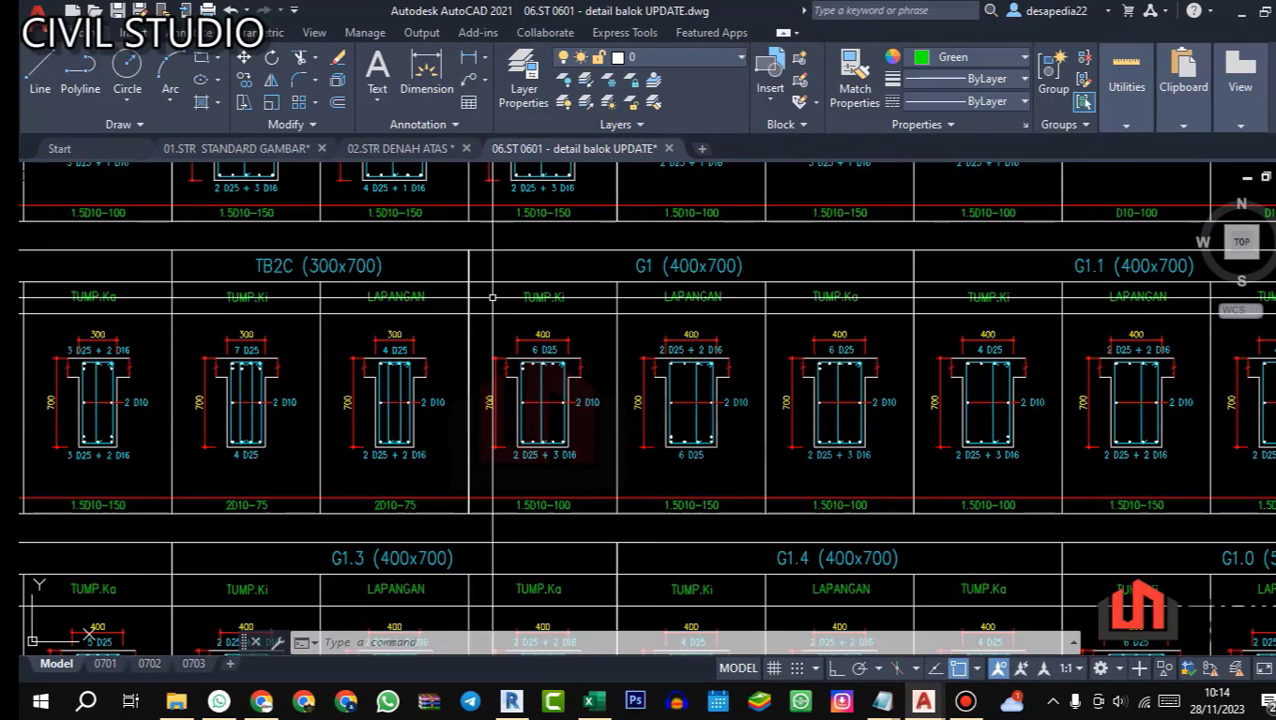
{"action": "left_click", "coordinate": [237, 148]}
{"action": "scroll", "coordinate": [380, 184], "scroll_direction": "down", "scroll_amount": 6}
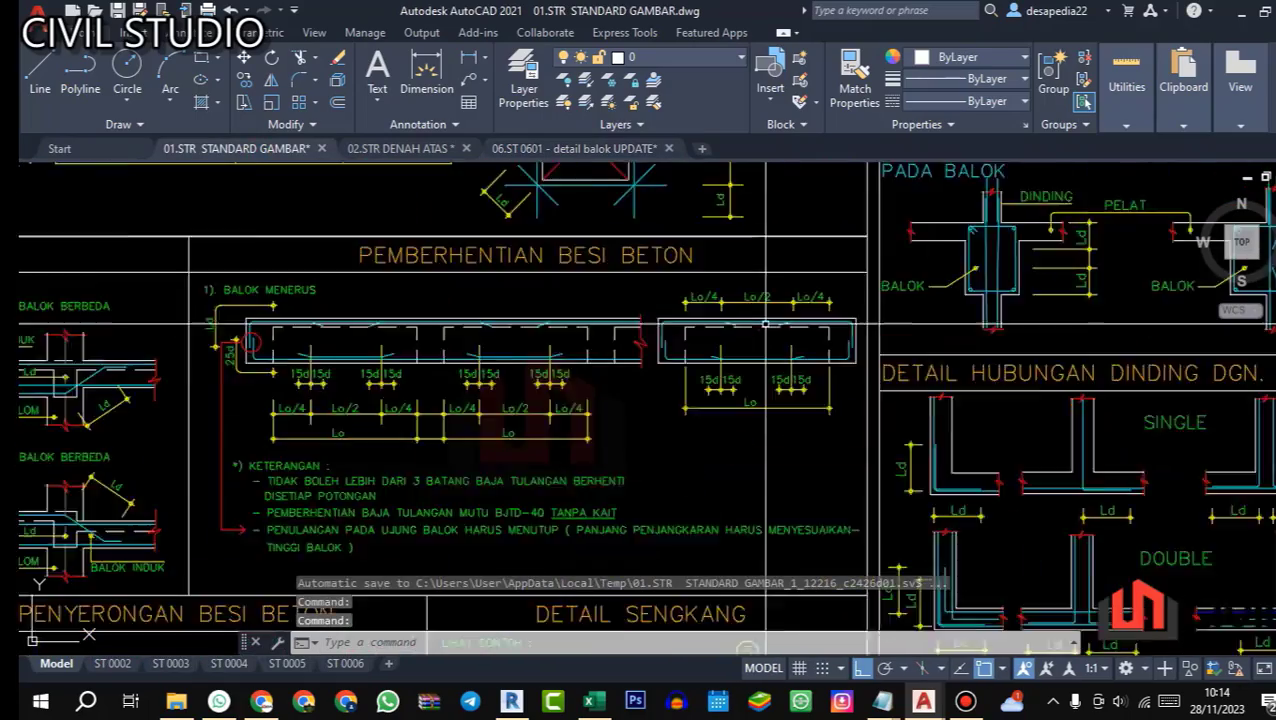
{"action": "scroll", "coordinate": [700, 425], "scroll_direction": "up", "scroll_amount": 5}
{"action": "scroll", "coordinate": [463, 342], "scroll_direction": "down", "scroll_amount": 3}
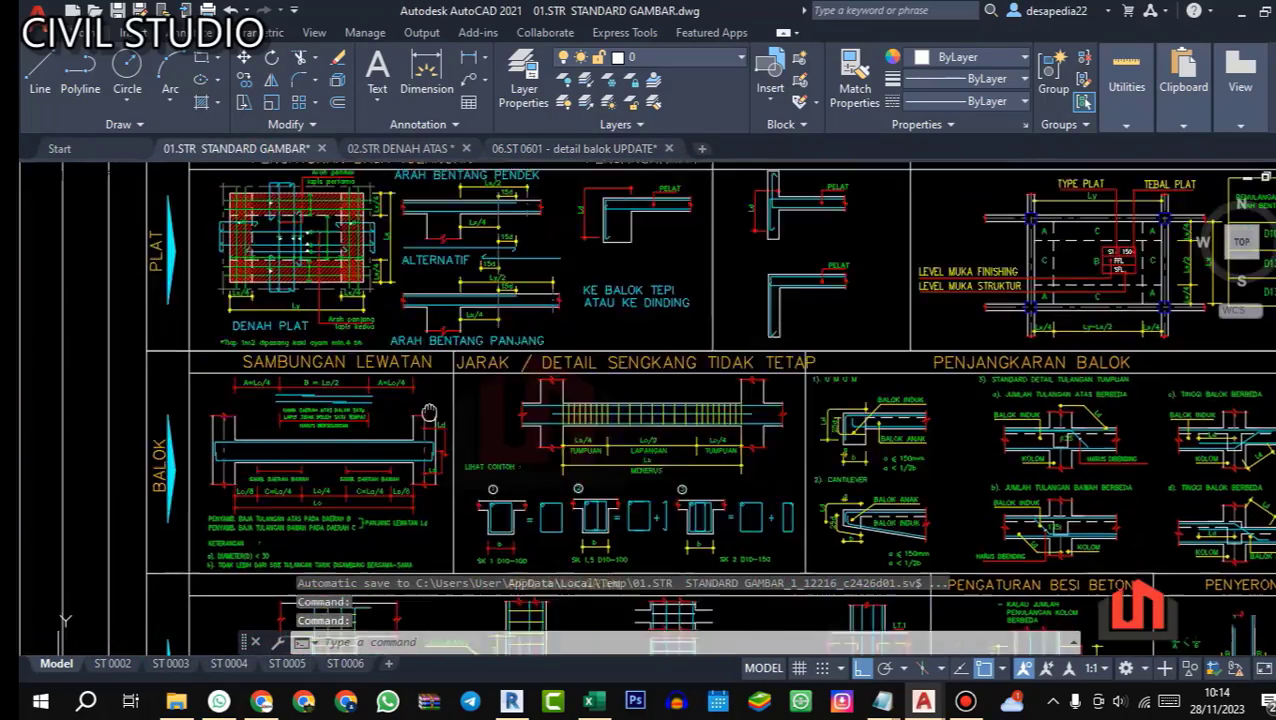
{"action": "scroll", "coordinate": [476, 462], "scroll_direction": "up", "scroll_amount": 3}
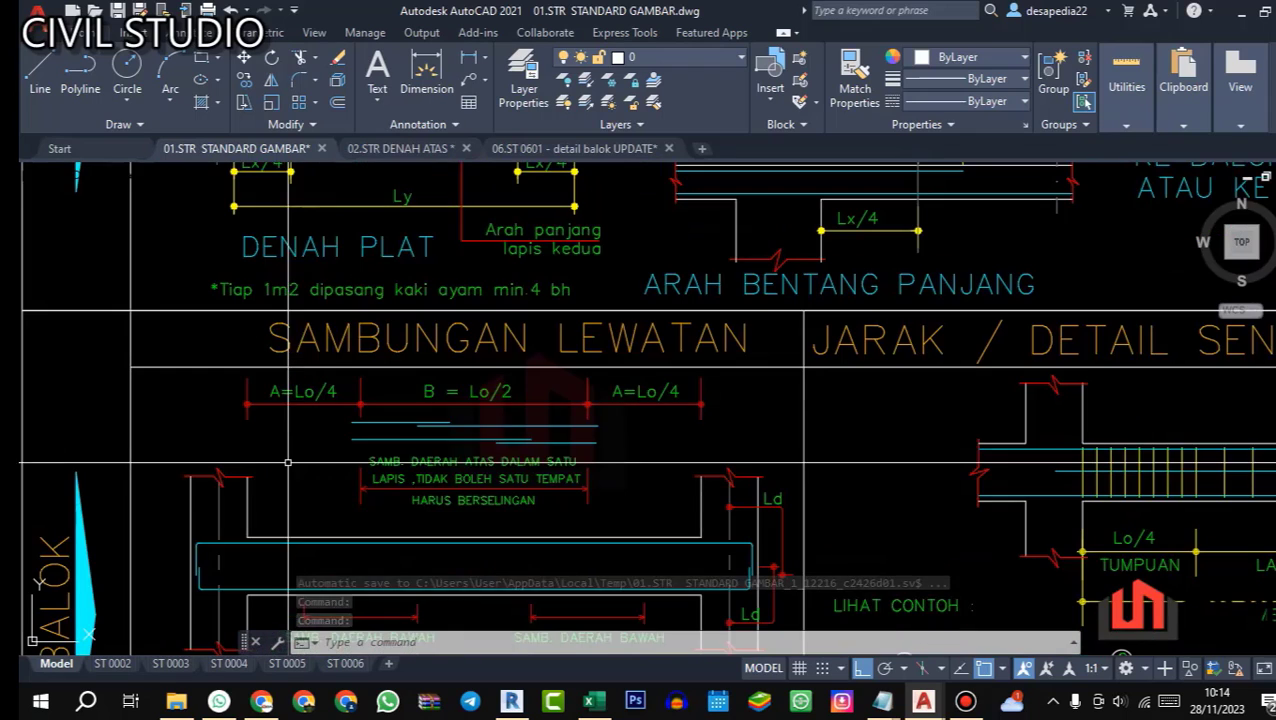
{"action": "scroll", "coordinate": [440, 462], "scroll_direction": "up", "scroll_amount": 3}
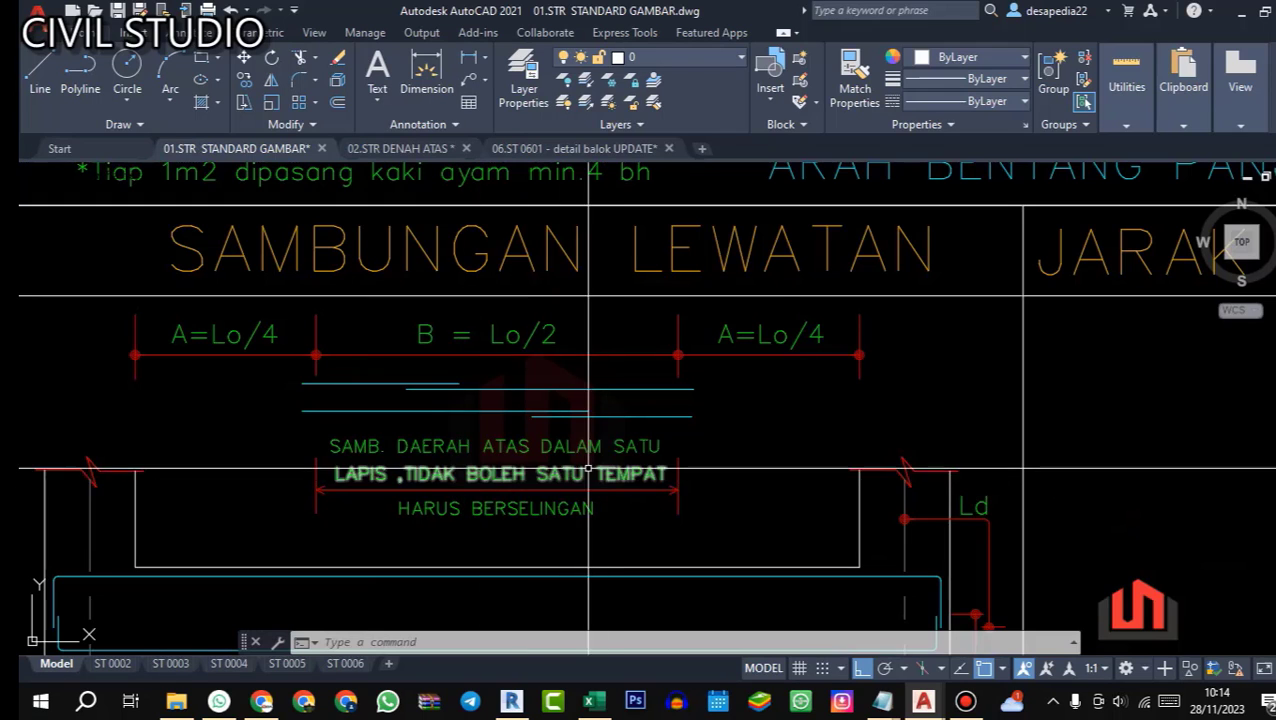
{"action": "scroll", "coordinate": [511, 410], "scroll_direction": "down", "scroll_amount": 4}
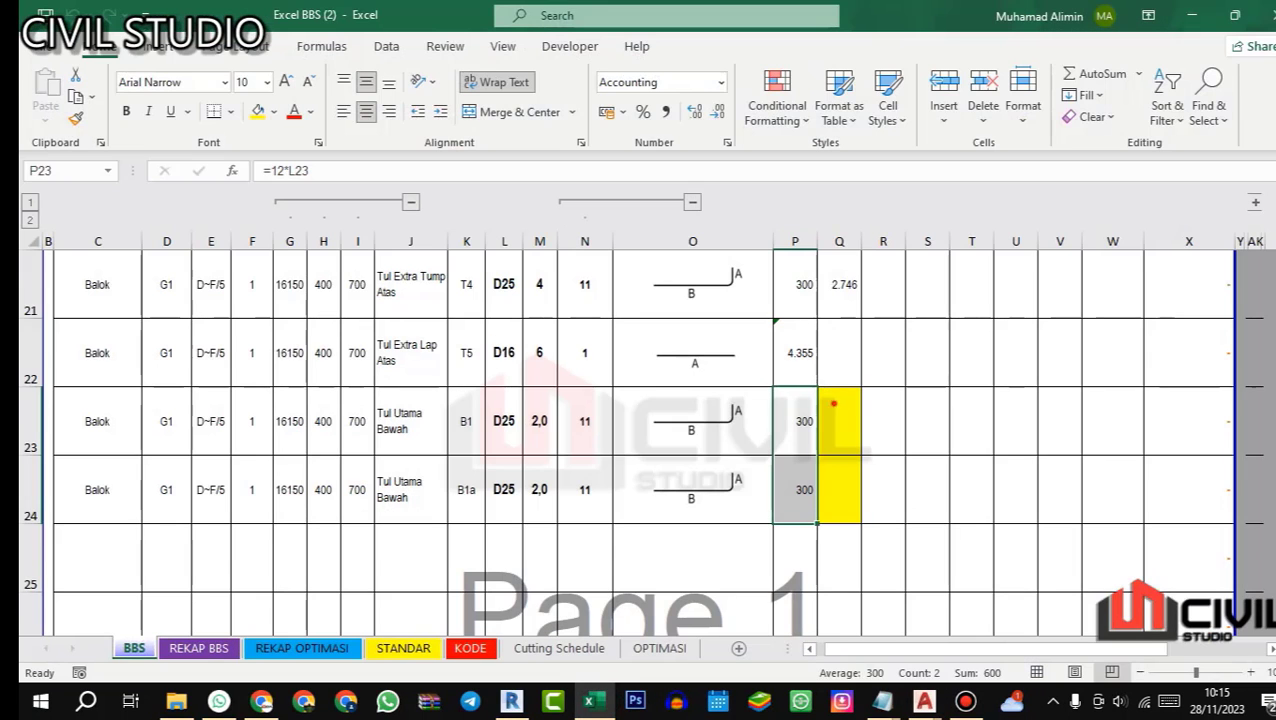
Step: Switch to Excel and copy bar T1's length B formula from Q17 into Q24 for bar B1a
{"action": "left_click", "coordinate": [833, 403]}
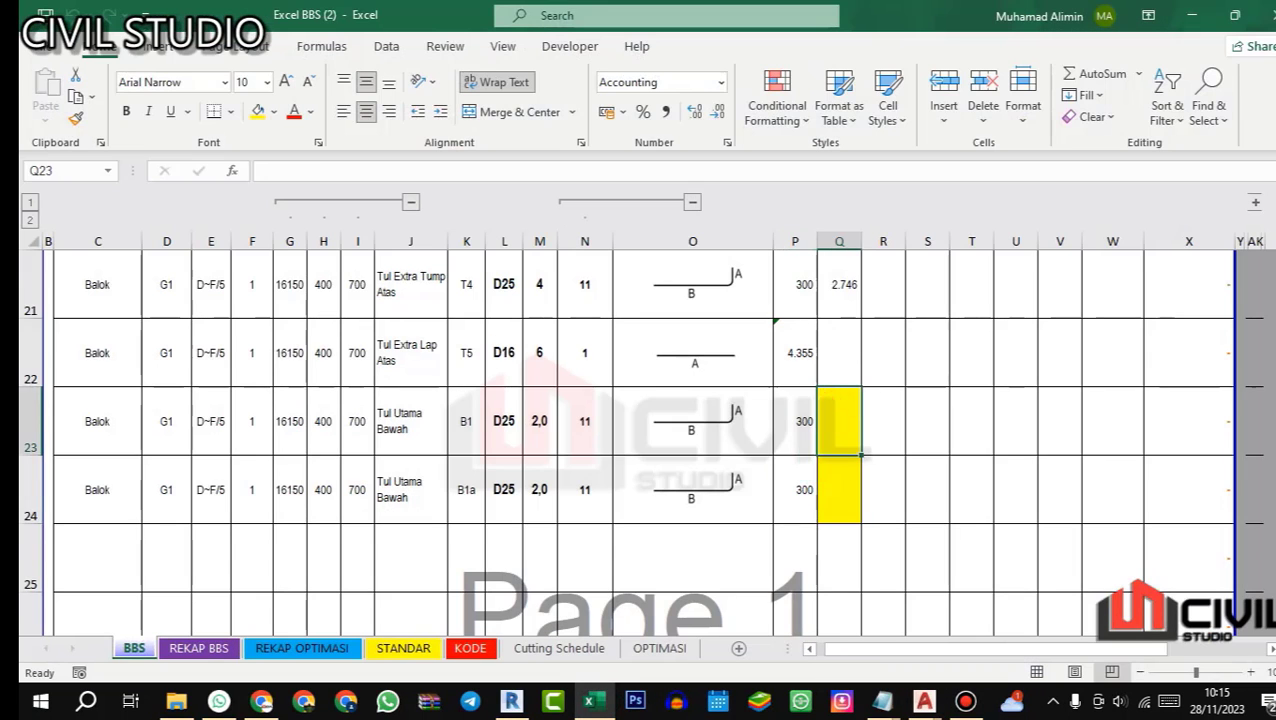
{"action": "scroll", "coordinate": [833, 403], "scroll_direction": "up", "scroll_amount": 2}
{"action": "scroll", "coordinate": [833, 403], "scroll_direction": "down", "scroll_amount": 2}
{"action": "left_click", "coordinate": [839, 487]}
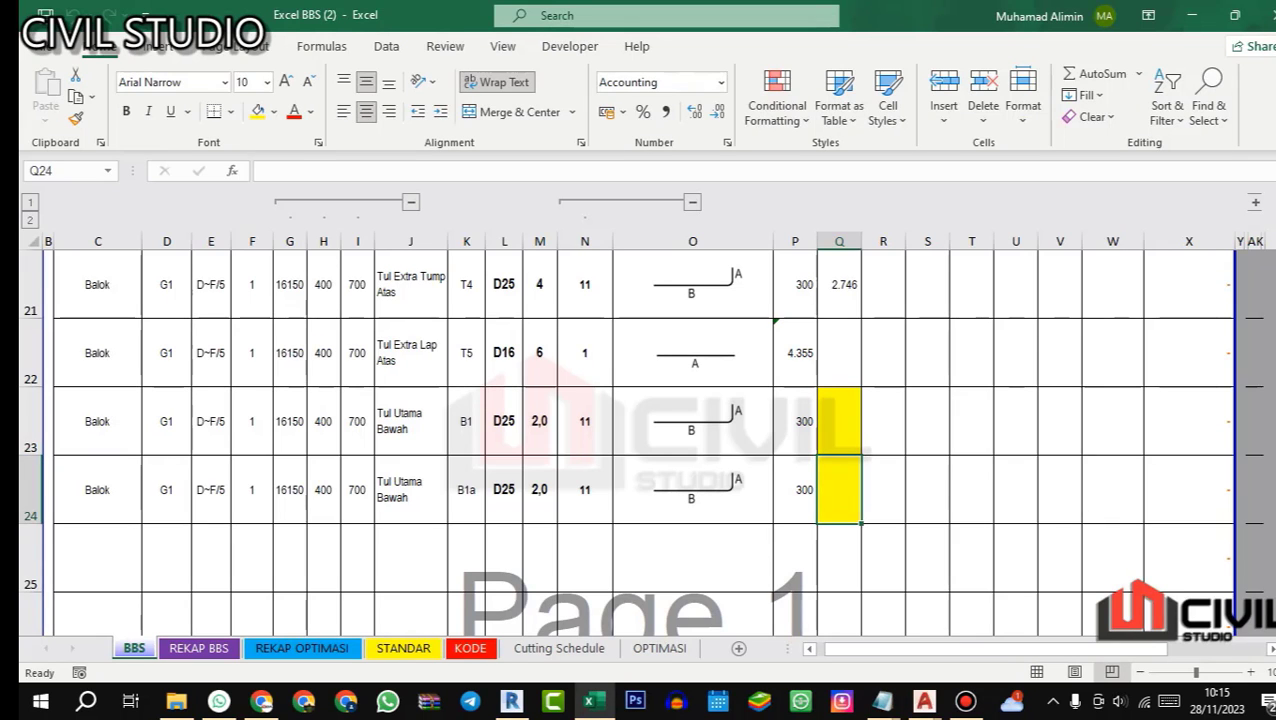
{"action": "scroll", "coordinate": [839, 487], "scroll_direction": "up", "scroll_amount": 4}
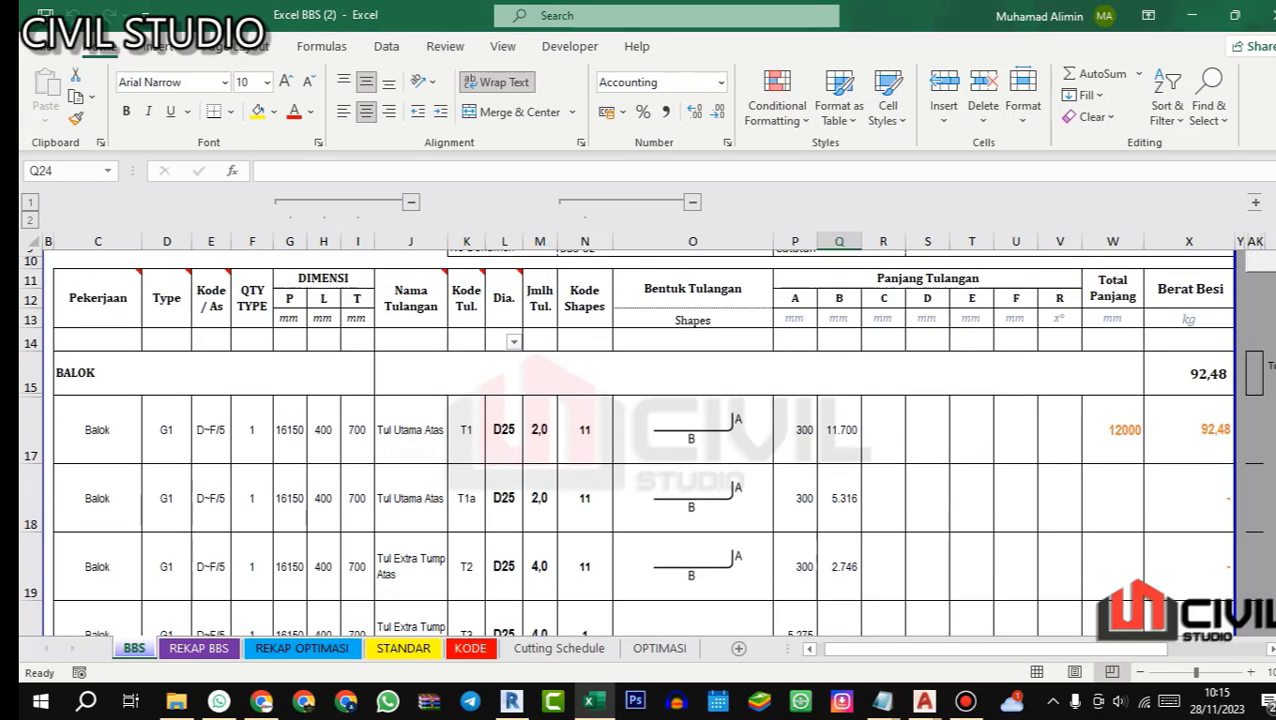
{"action": "scroll", "coordinate": [839, 487], "scroll_direction": "down", "scroll_amount": 4}
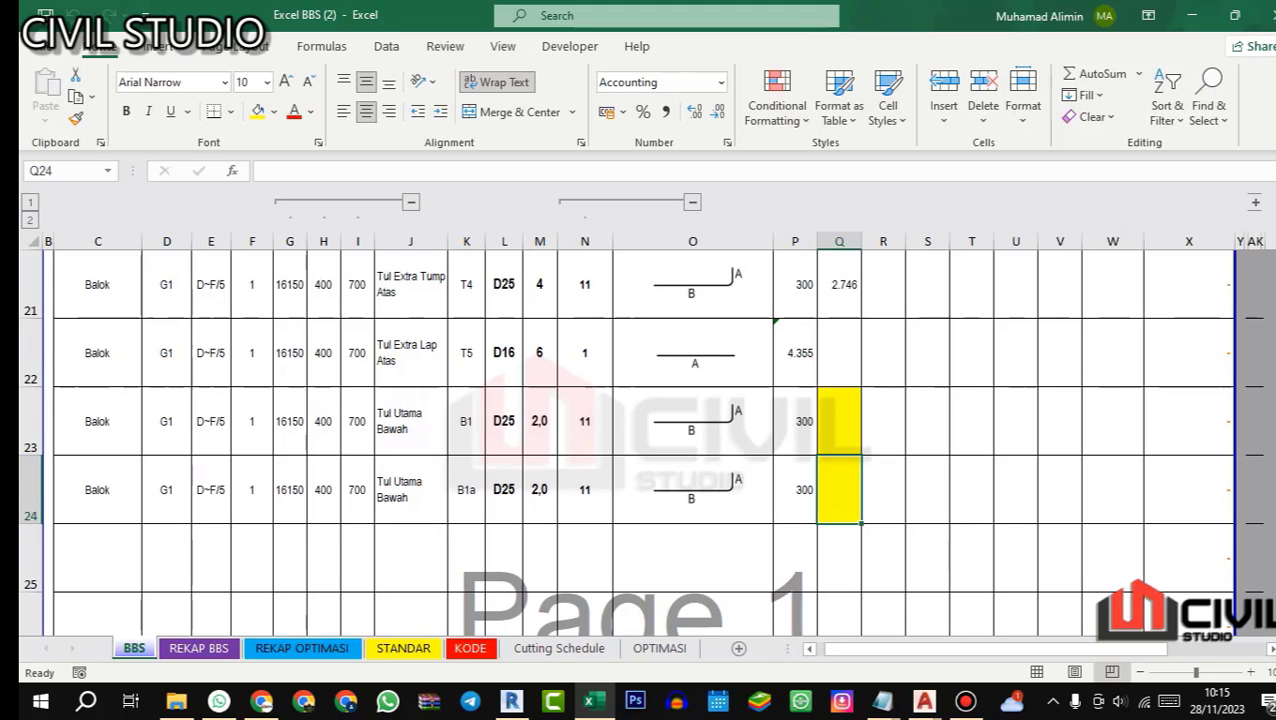
{"action": "scroll", "coordinate": [839, 487], "scroll_direction": "up", "scroll_amount": 3}
{"action": "left_click", "coordinate": [840, 397]}
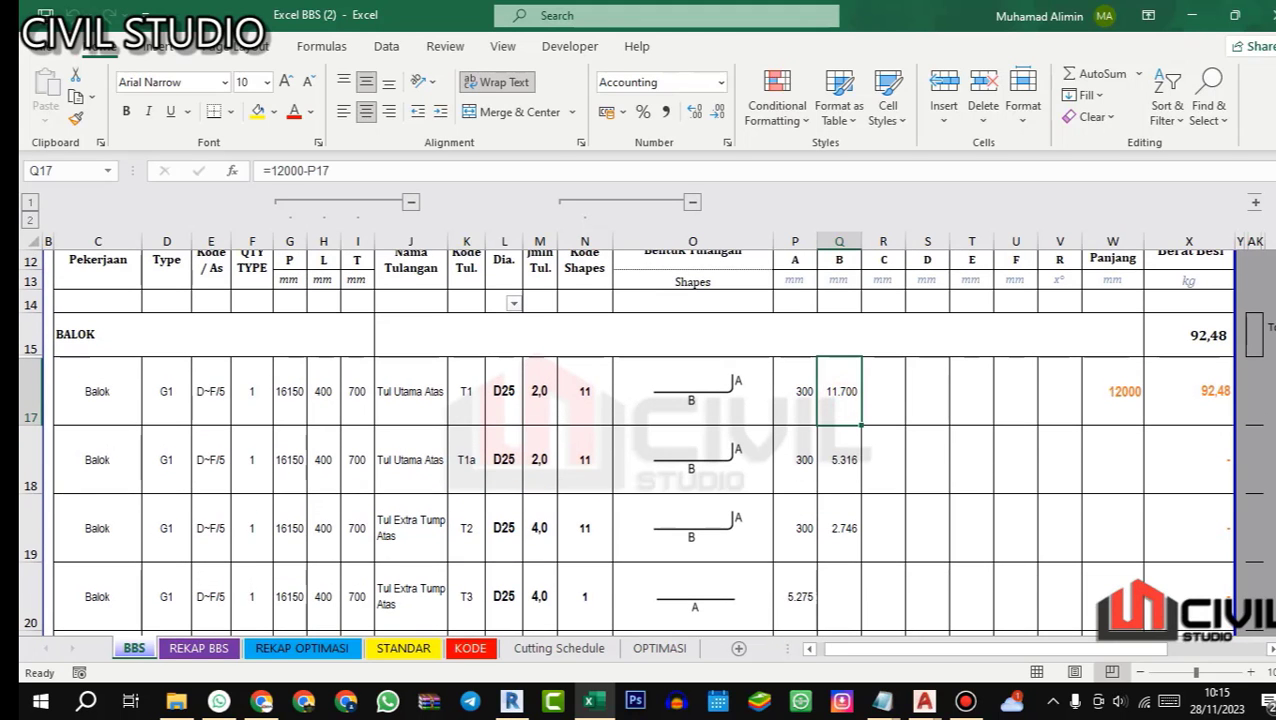
{"action": "key", "text": "ctrl+c"}
{"action": "scroll", "coordinate": [839, 397], "scroll_direction": "down", "scroll_amount": 3}
{"action": "left_click", "coordinate": [838, 485]}
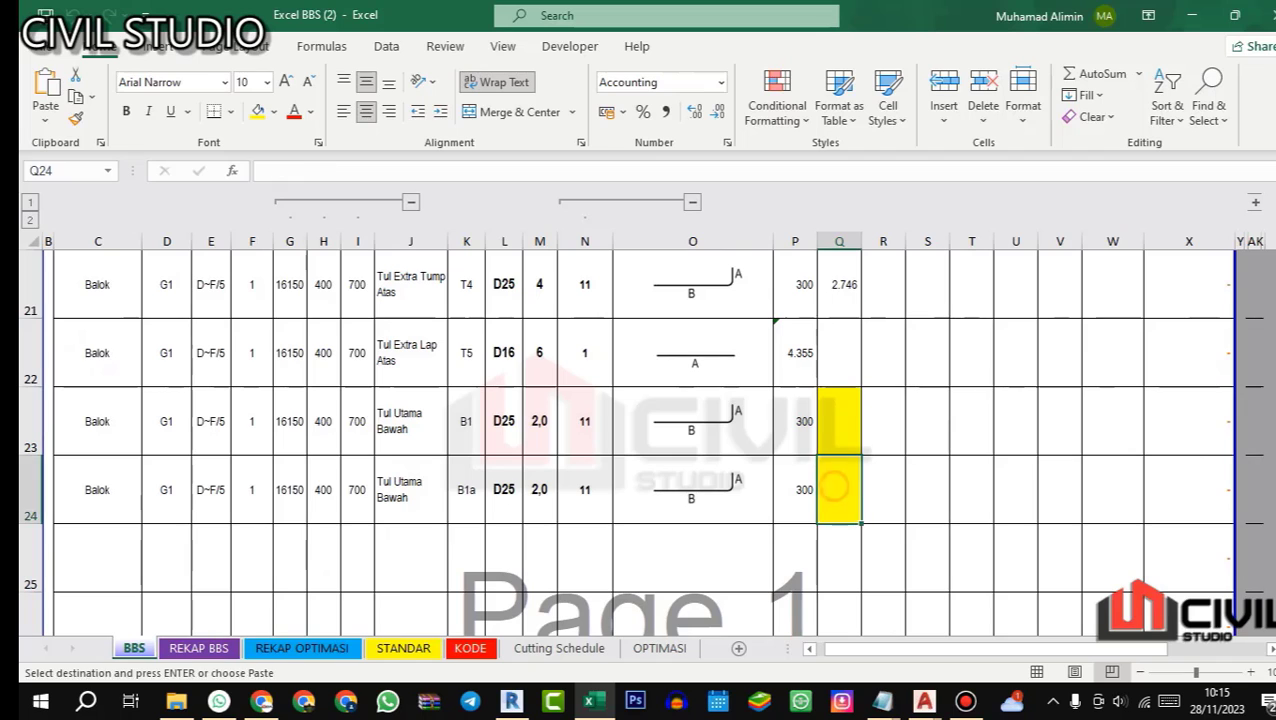
{"action": "key", "text": "ctrl+v"}
{"action": "key", "text": "Escape"}
Step: Copy the text of bar T1a's length B formula from Q18, =G18-Q17+433+433, into Q23 for bar B1
{"action": "left_click", "coordinate": [839, 421]}
{"action": "scroll", "coordinate": [839, 421], "scroll_direction": "up", "scroll_amount": 2}
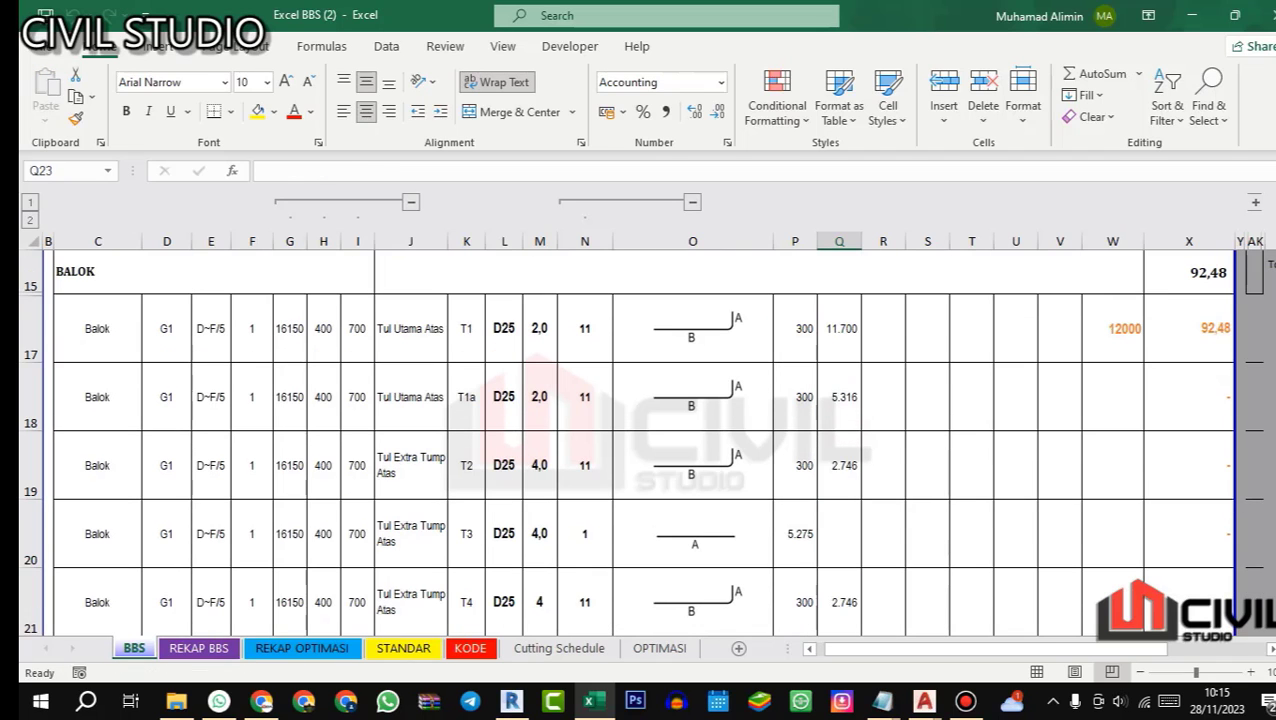
{"action": "left_click", "coordinate": [848, 396]}
{"action": "left_click_drag", "start_coordinate": [378, 171], "coordinate": [261, 171]}
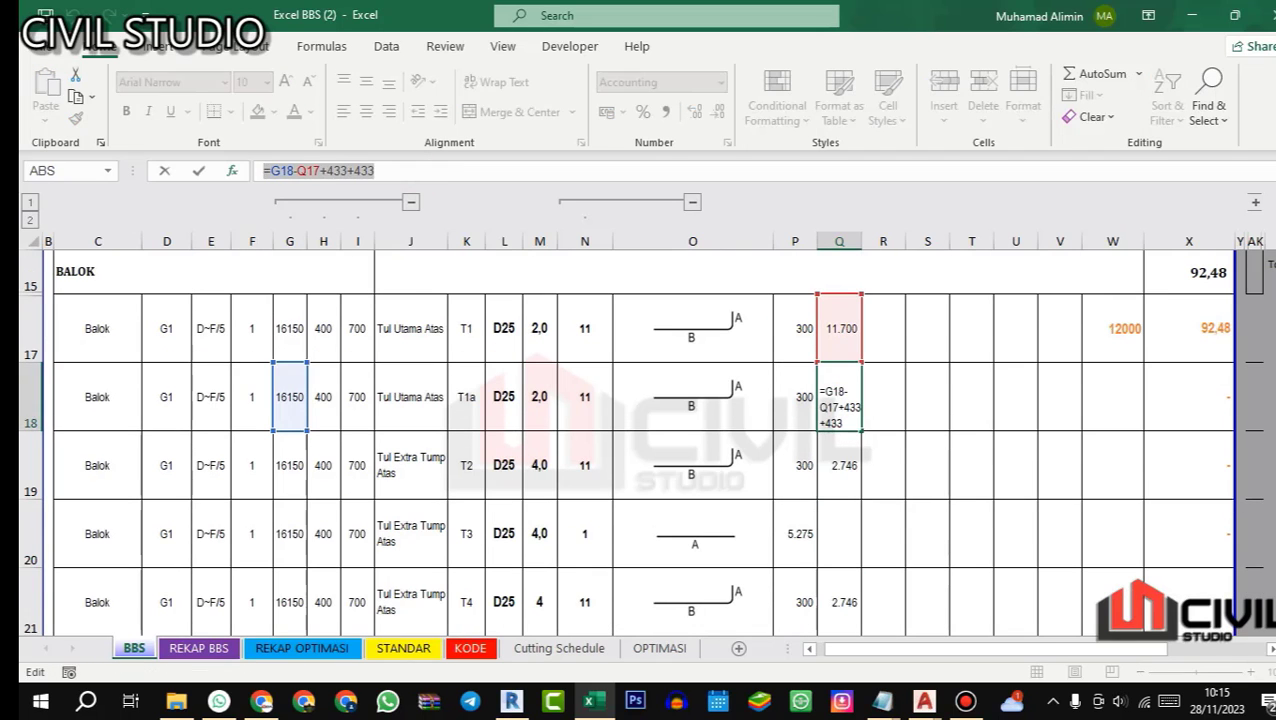
{"action": "key", "text": "ctrl+c"}
{"action": "key", "text": "Escape"}
{"action": "scroll", "coordinate": [839, 421], "scroll_direction": "down", "scroll_amount": 2}
{"action": "left_click", "coordinate": [839, 421]}
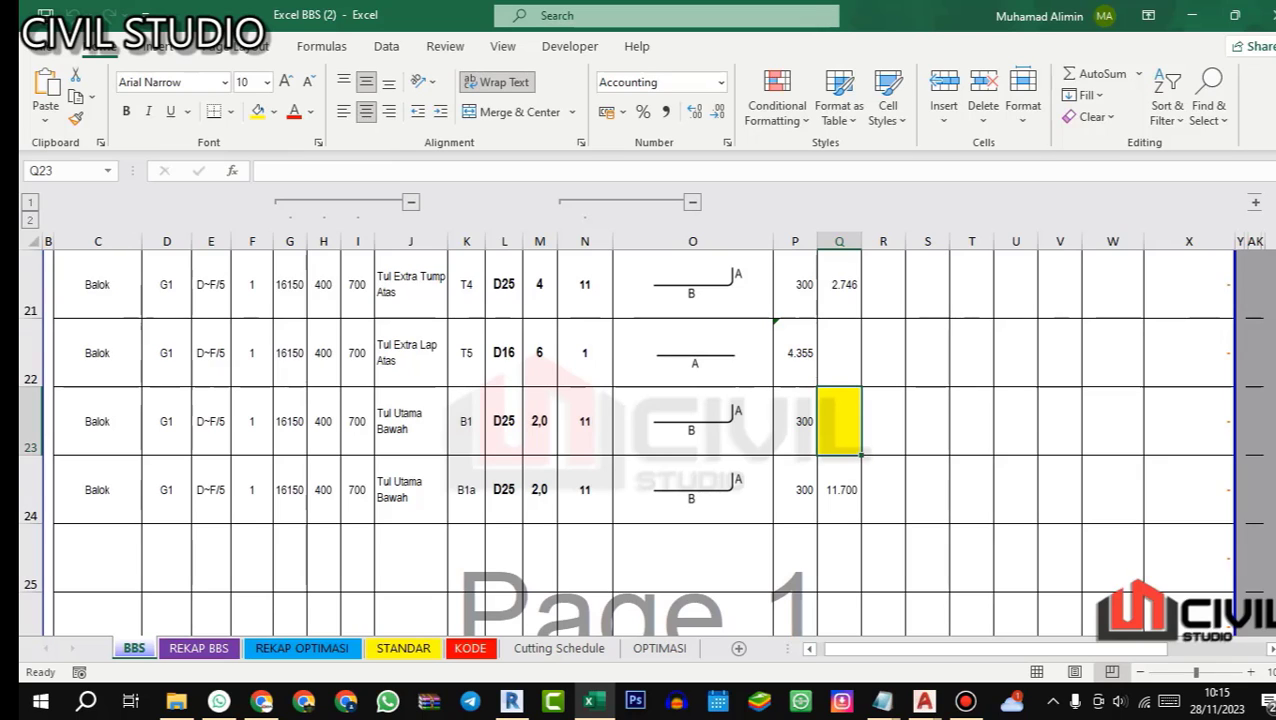
{"action": "key", "text": "F2"}
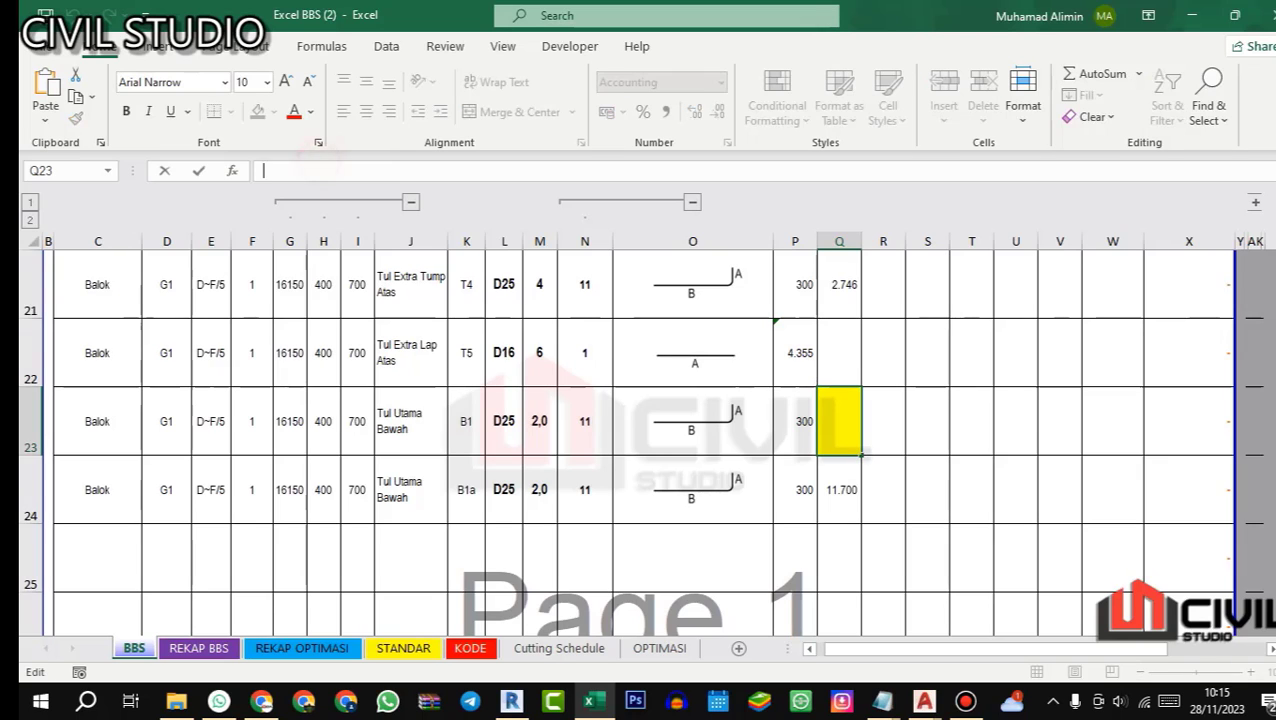
{"action": "key", "text": "ctrl+v"}
{"action": "key", "text": "Return"}
Step: Point the cell references in bar B1's length B formula in Q23 to G24 and Q24, giving =G24-Q24+433+433
{"action": "key", "text": "Up"}
{"action": "key", "text": "F2"}
{"action": "scroll", "coordinate": [640, 440], "scroll_direction": "up", "scroll_amount": 6}
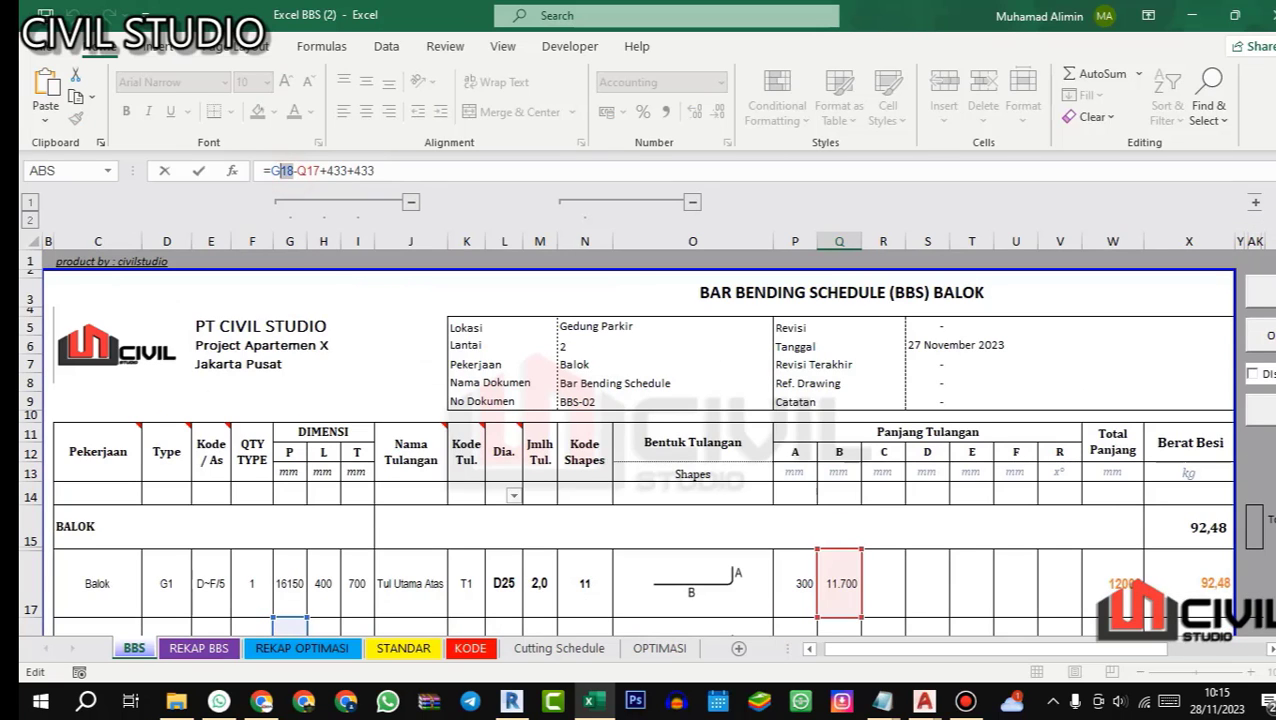
{"action": "scroll", "coordinate": [640, 440], "scroll_direction": "down", "scroll_amount": 6}
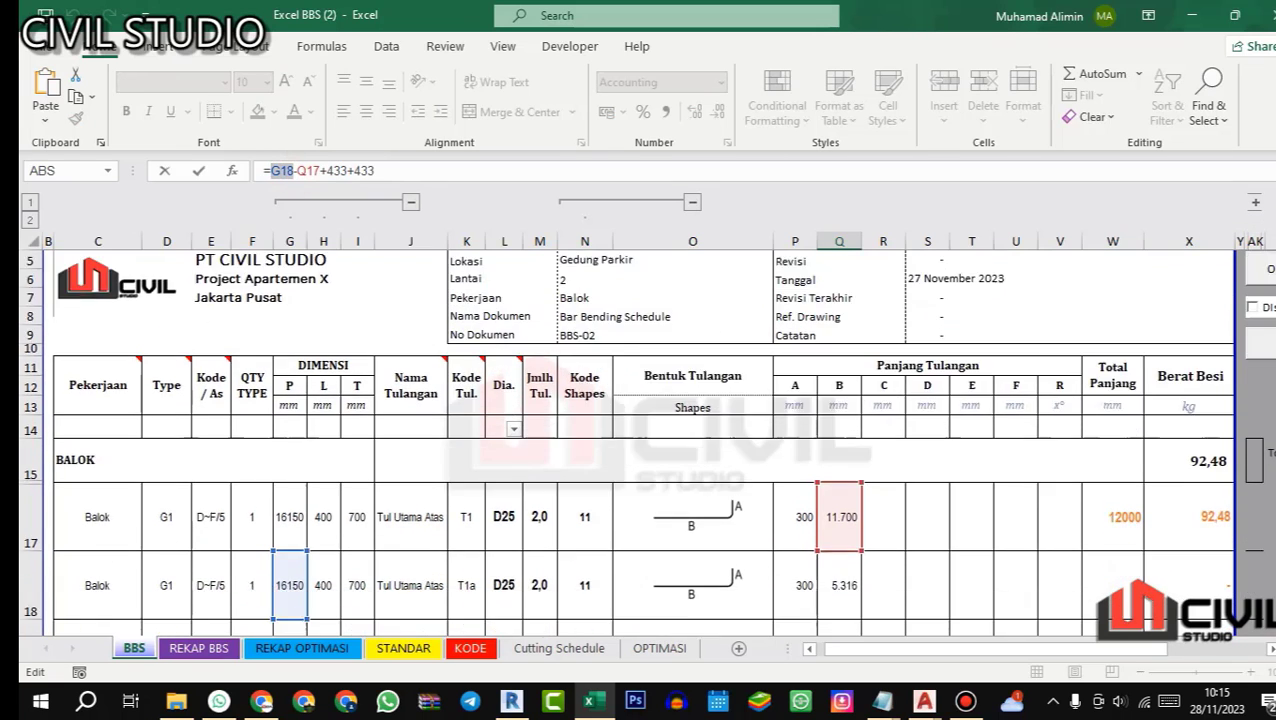
{"action": "scroll", "coordinate": [640, 440], "scroll_direction": "down", "scroll_amount": 1}
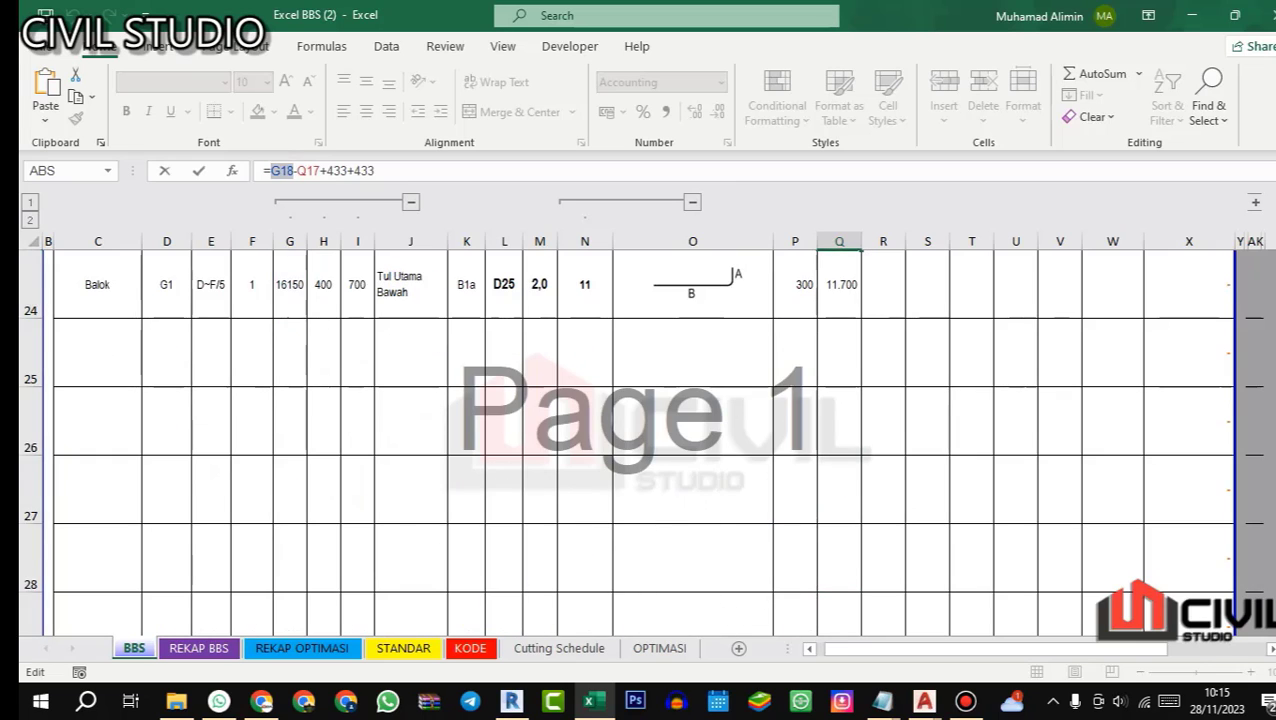
{"action": "key", "text": "Escape"}
Step: Ignore the inconsistent formula error on bar T5's length A in P22
{"action": "left_click", "coordinate": [782, 332]}
{"action": "left_click", "coordinate": [752, 328]}
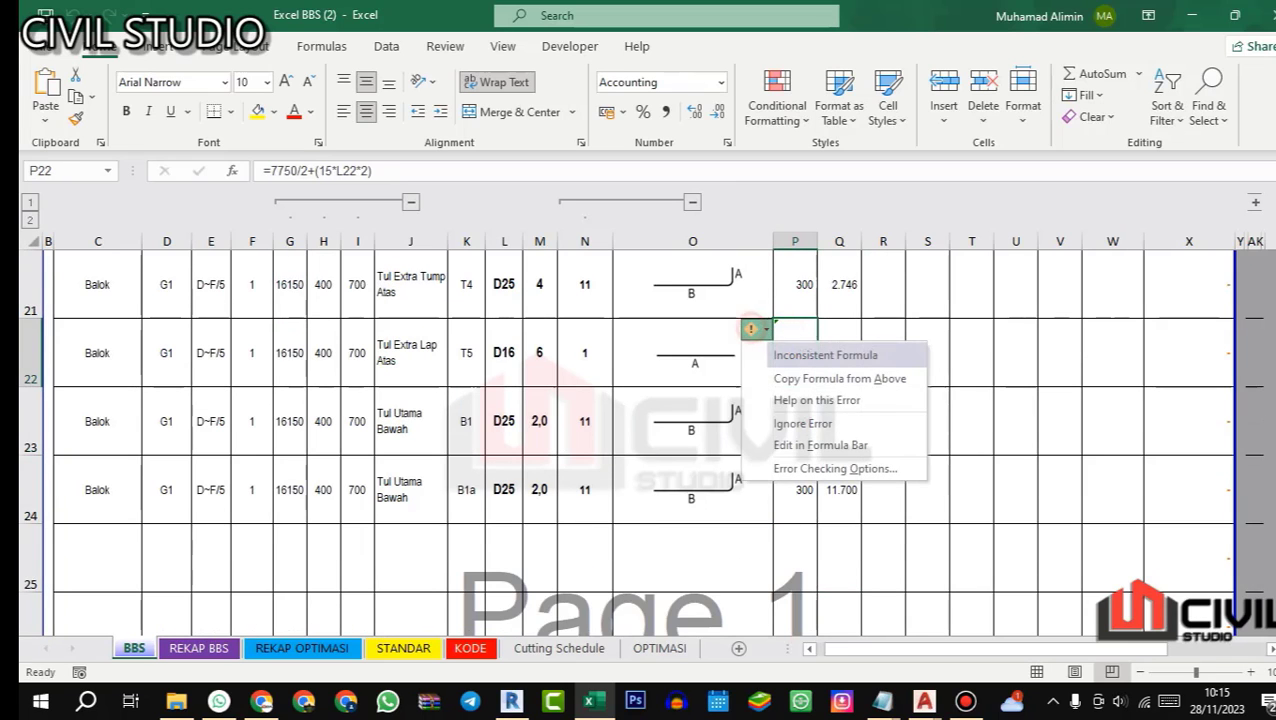
{"action": "left_click", "coordinate": [800, 423]}
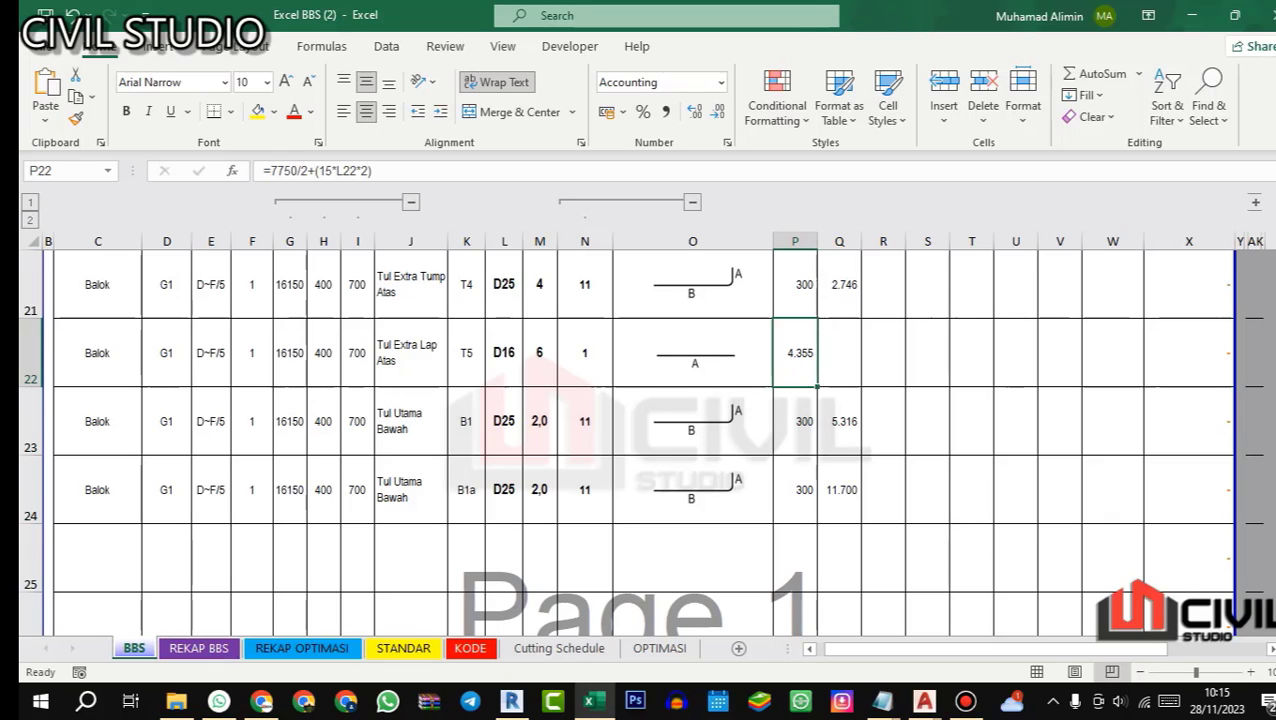
Step: Check bar B1's length B formula in Q23 and compare the B1 and B1a lengths with the top bar rows
{"action": "left_click", "coordinate": [839, 421]}
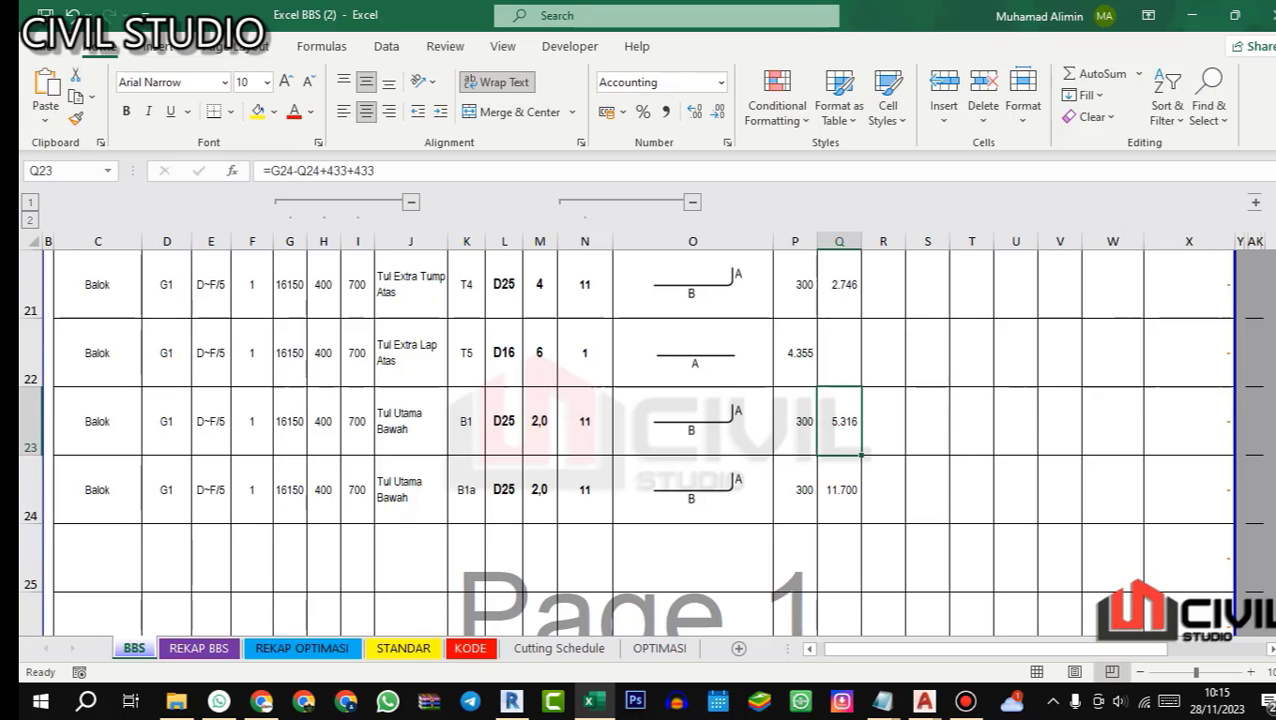
{"action": "scroll", "coordinate": [640, 430], "scroll_direction": "up", "scroll_amount": 3}
{"action": "scroll", "coordinate": [640, 440], "scroll_direction": "down", "scroll_amount": 4}
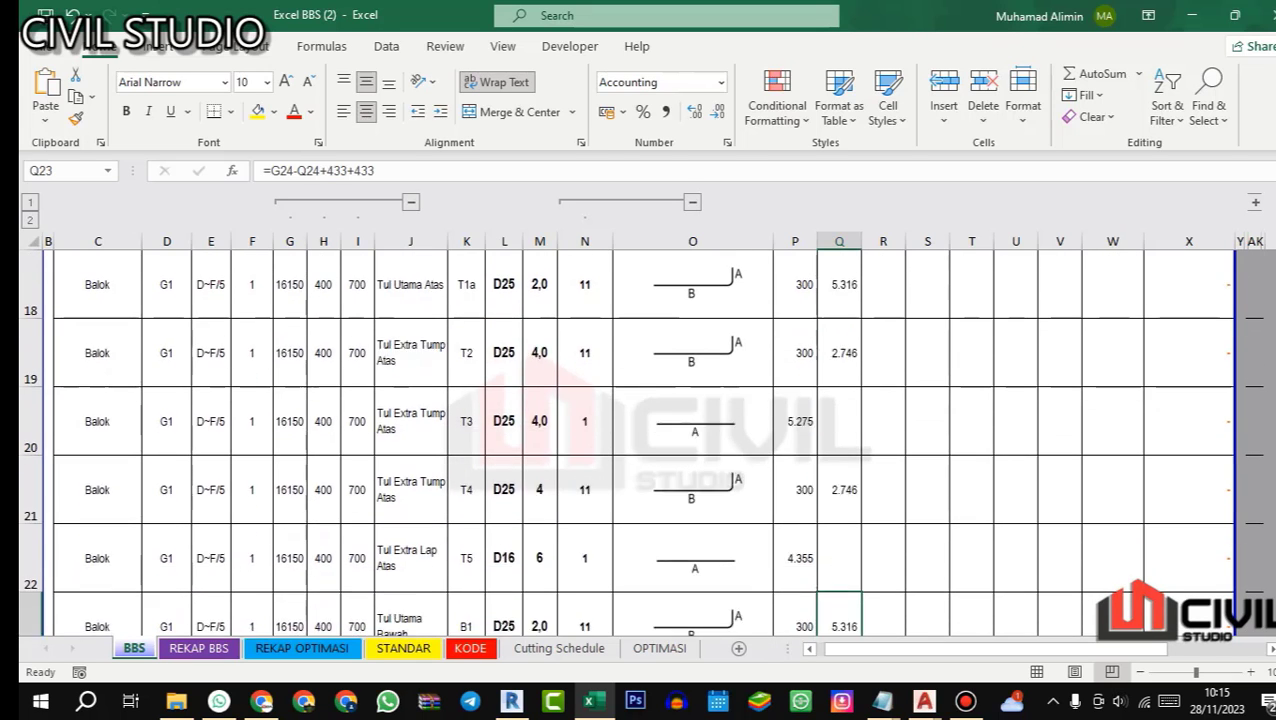
{"action": "scroll", "coordinate": [640, 440], "scroll_direction": "up", "scroll_amount": 1}
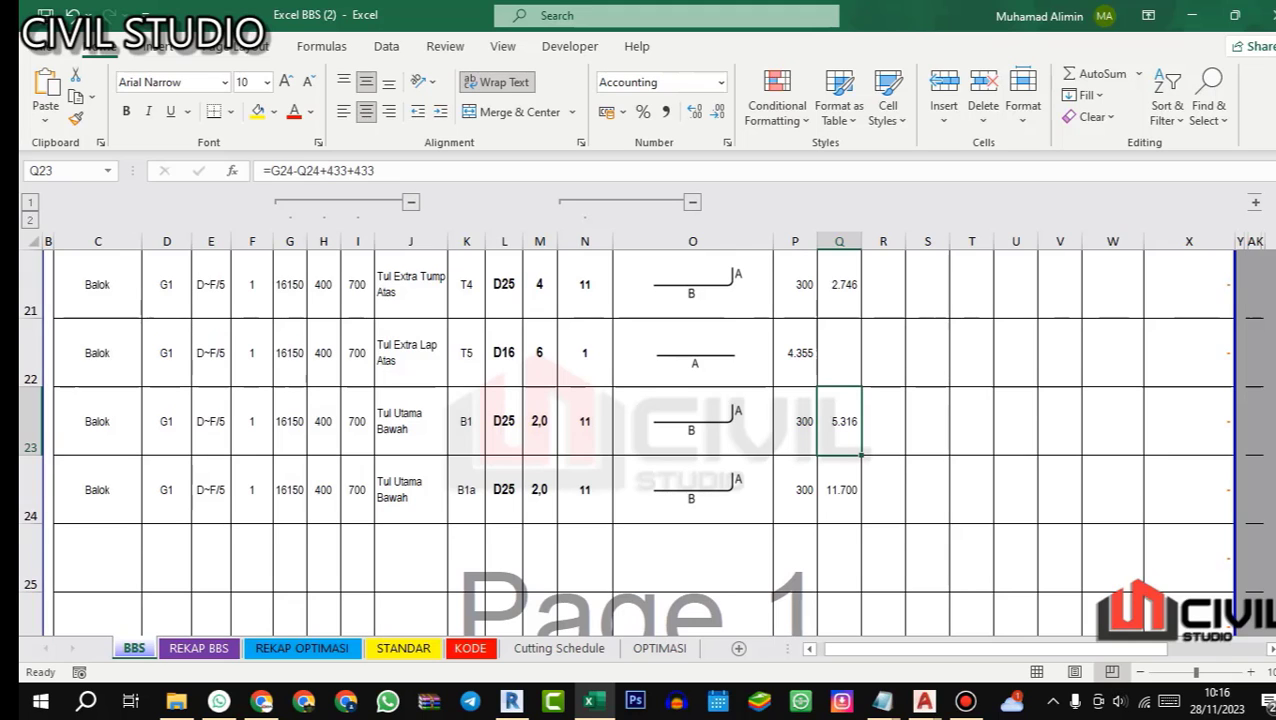
{"action": "scroll", "coordinate": [640, 440], "scroll_direction": "up", "scroll_amount": 3}
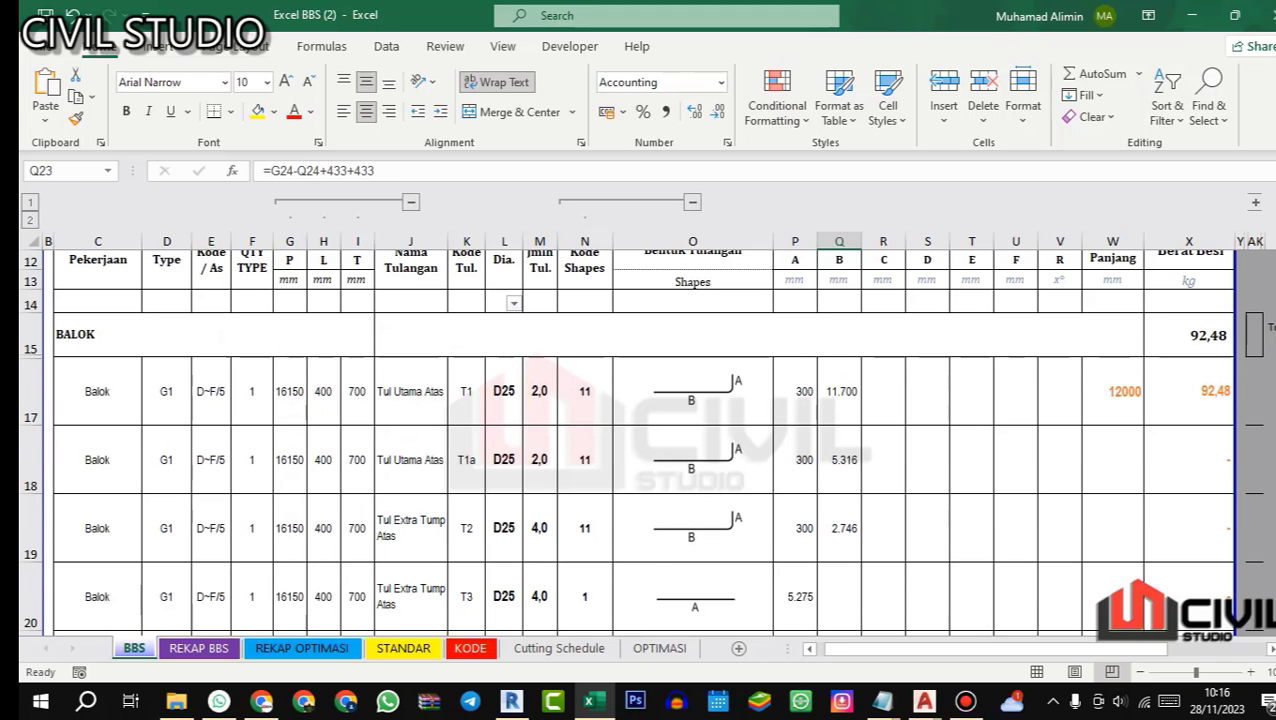
{"action": "scroll", "coordinate": [640, 440], "scroll_direction": "down", "scroll_amount": 1}
{"action": "scroll", "coordinate": [640, 440], "scroll_direction": "up", "scroll_amount": 1}
{"action": "scroll", "coordinate": [640, 440], "scroll_direction": "down", "scroll_amount": 3}
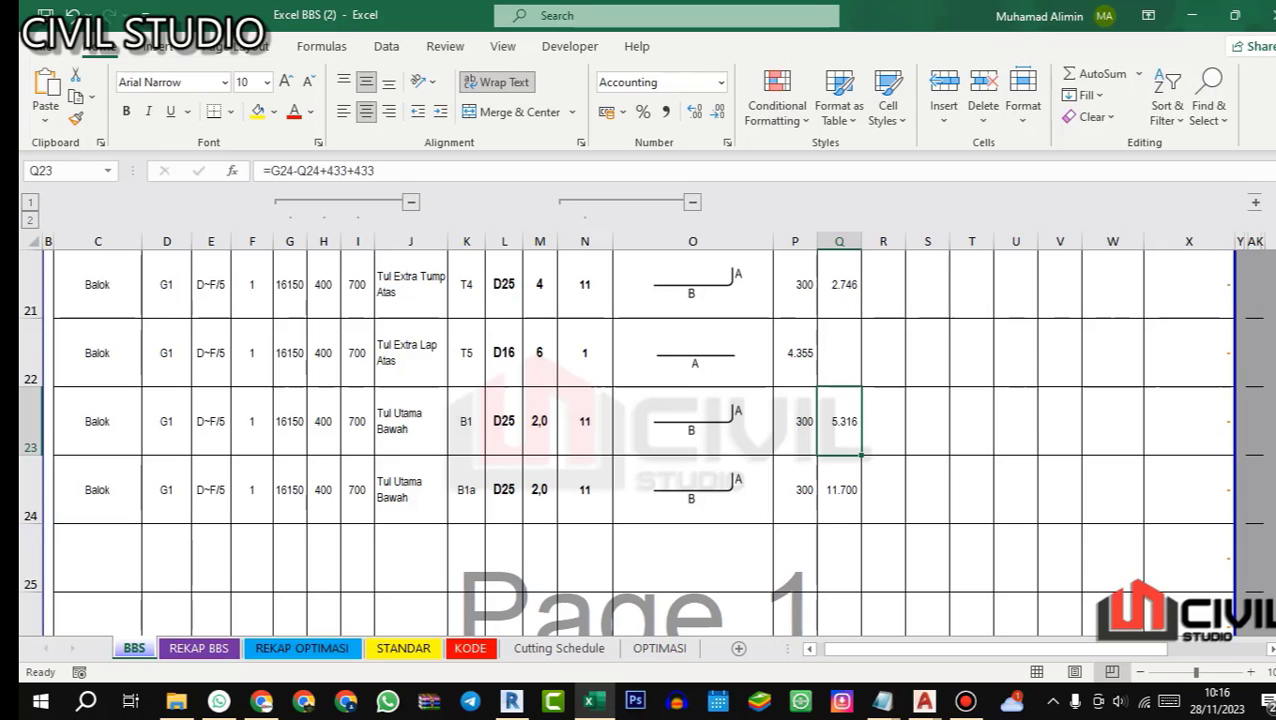
Step: Start the next bar entry in cell C25, below bar B1a
{"action": "left_click", "coordinate": [97, 555]}
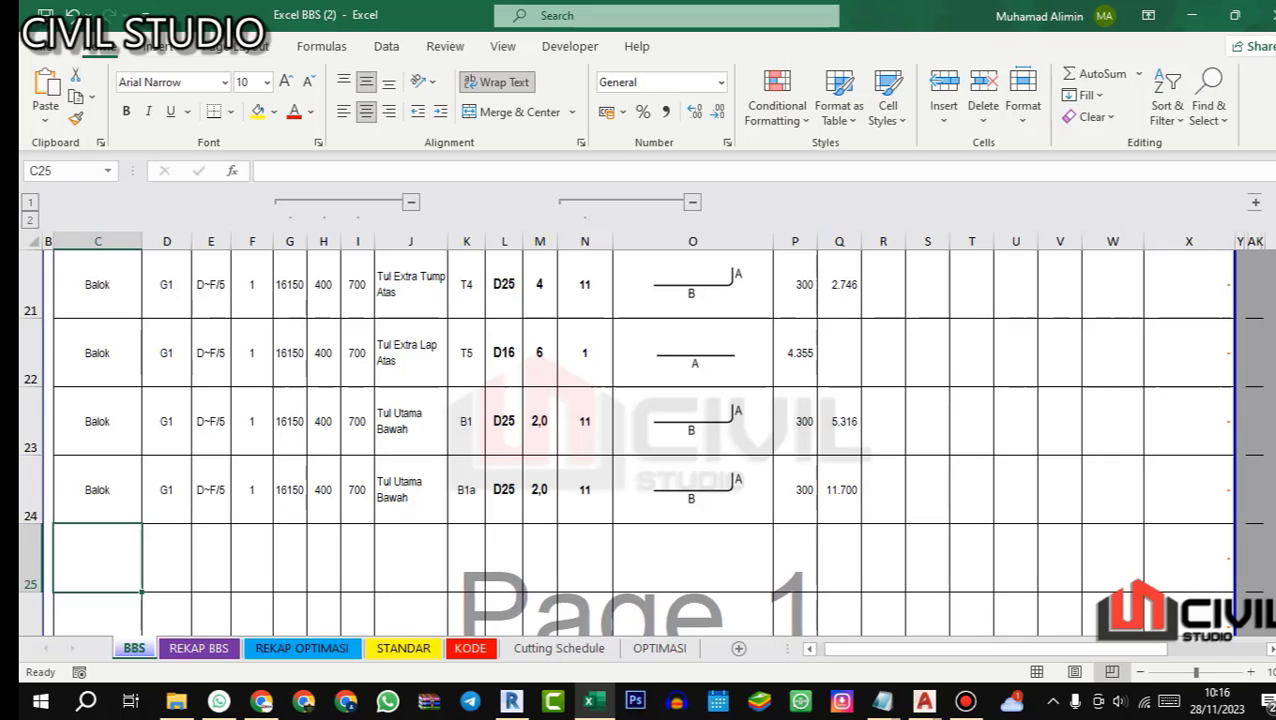
Step: Switch to AutoCAD and examine the bottom bars in beam G1's support and midspan sections
{"action": "scroll", "coordinate": [640, 442], "scroll_direction": "up", "scroll_amount": 1}
{"action": "scroll", "coordinate": [640, 442], "scroll_direction": "down", "scroll_amount": 3}
{"action": "scroll", "coordinate": [640, 442], "scroll_direction": "up", "scroll_amount": 1}
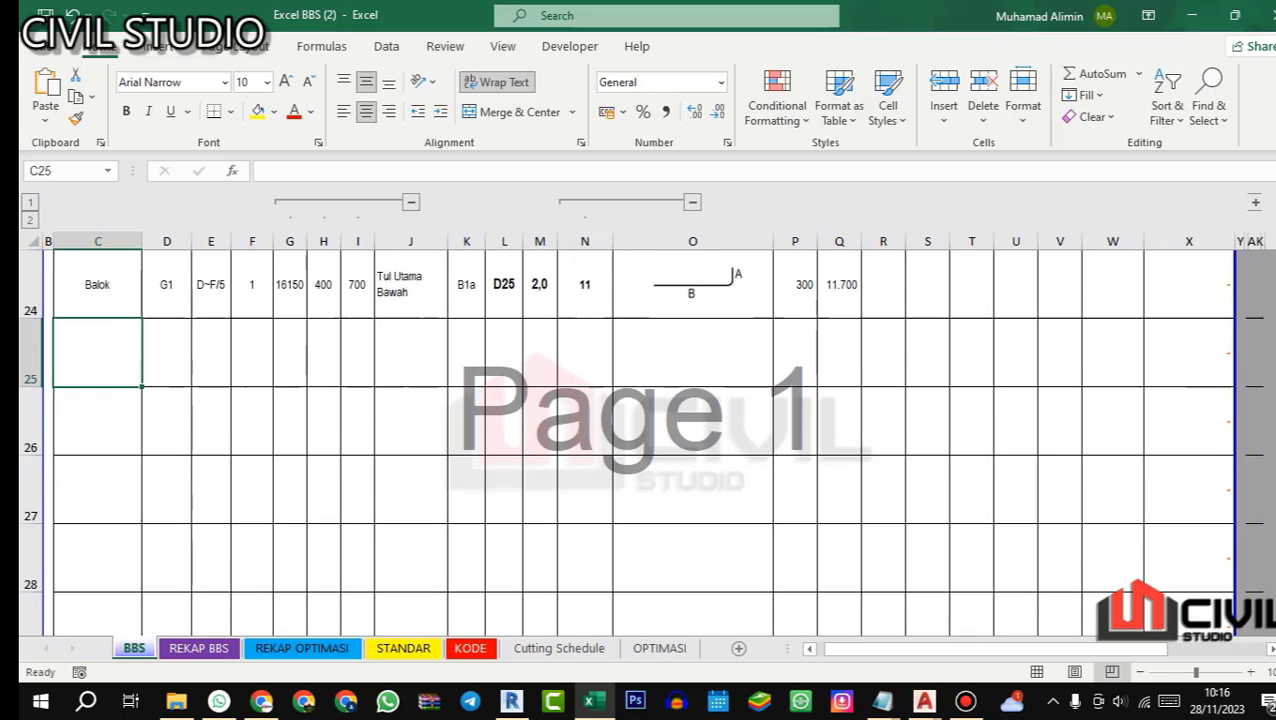
{"action": "scroll", "coordinate": [640, 442], "scroll_direction": "up", "scroll_amount": 1}
{"action": "mouse_move", "coordinate": [924, 701]}
{"action": "left_click", "coordinate": [1112, 612]}
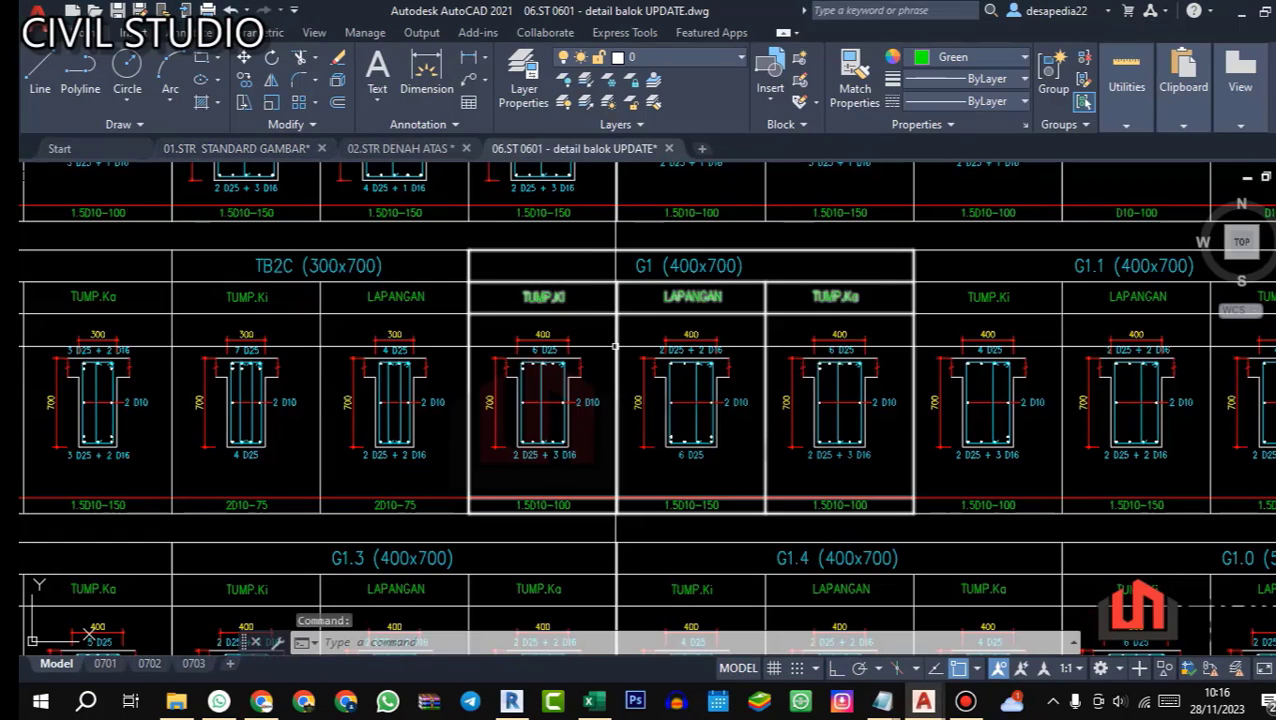
{"action": "scroll", "coordinate": [615, 346], "scroll_direction": "up", "scroll_amount": 2}
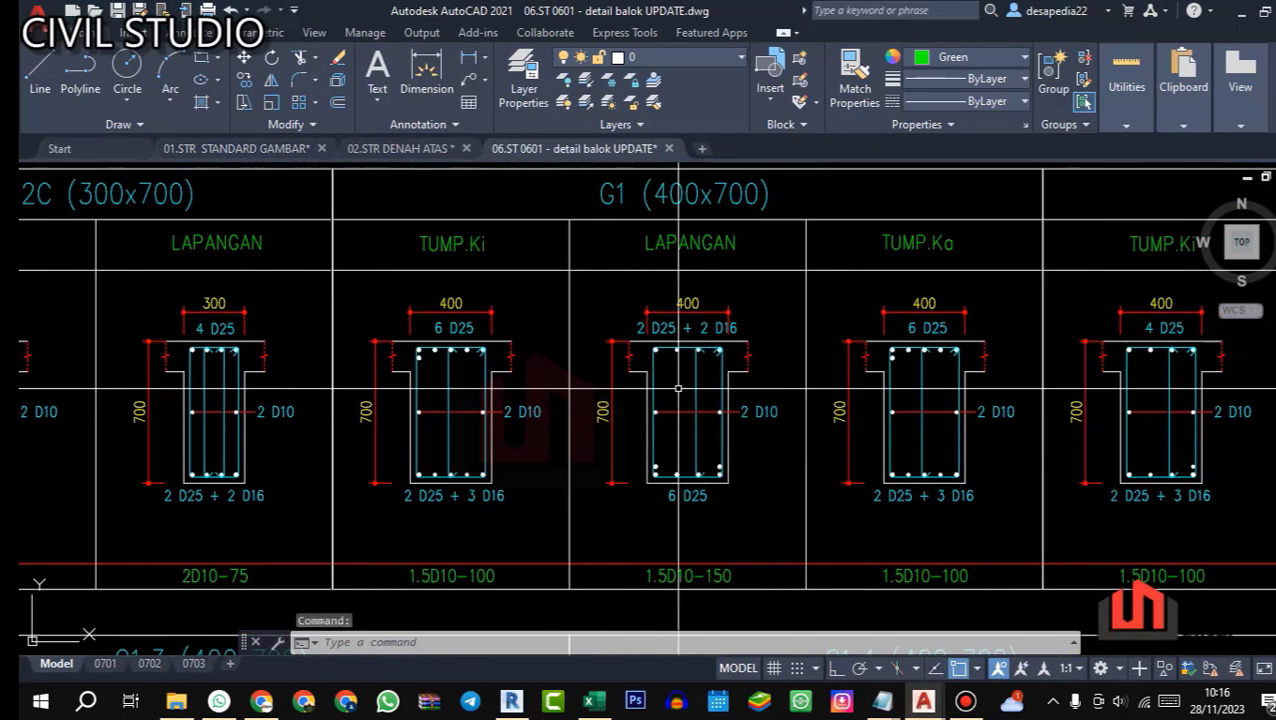
{"action": "scroll", "coordinate": [633, 367], "scroll_direction": "down", "scroll_amount": 1}
{"action": "scroll", "coordinate": [611, 253], "scroll_direction": "up", "scroll_amount": 1}
{"action": "left_click_drag", "start_coordinate": [757, 361], "coordinate": [719, 267]}
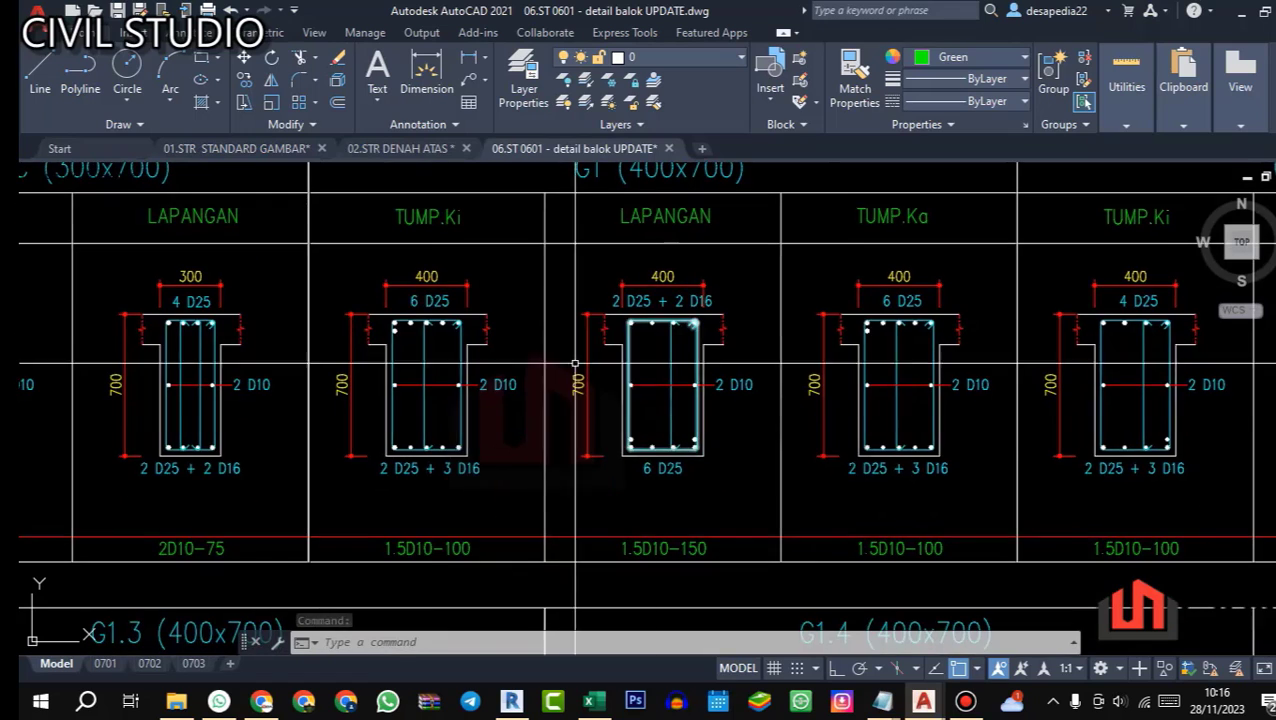
{"action": "scroll", "coordinate": [390, 380], "scroll_direction": "up", "scroll_amount": 2}
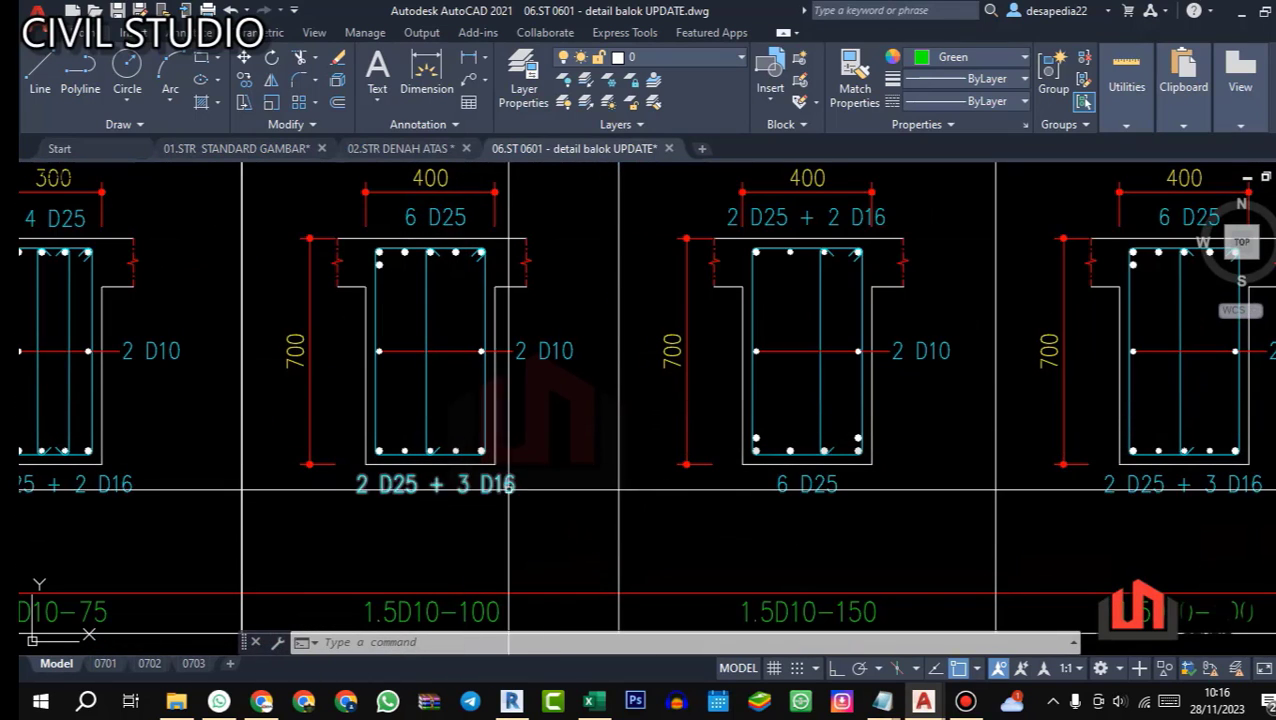
{"action": "scroll", "coordinate": [508, 490], "scroll_direction": "down", "scroll_amount": 2}
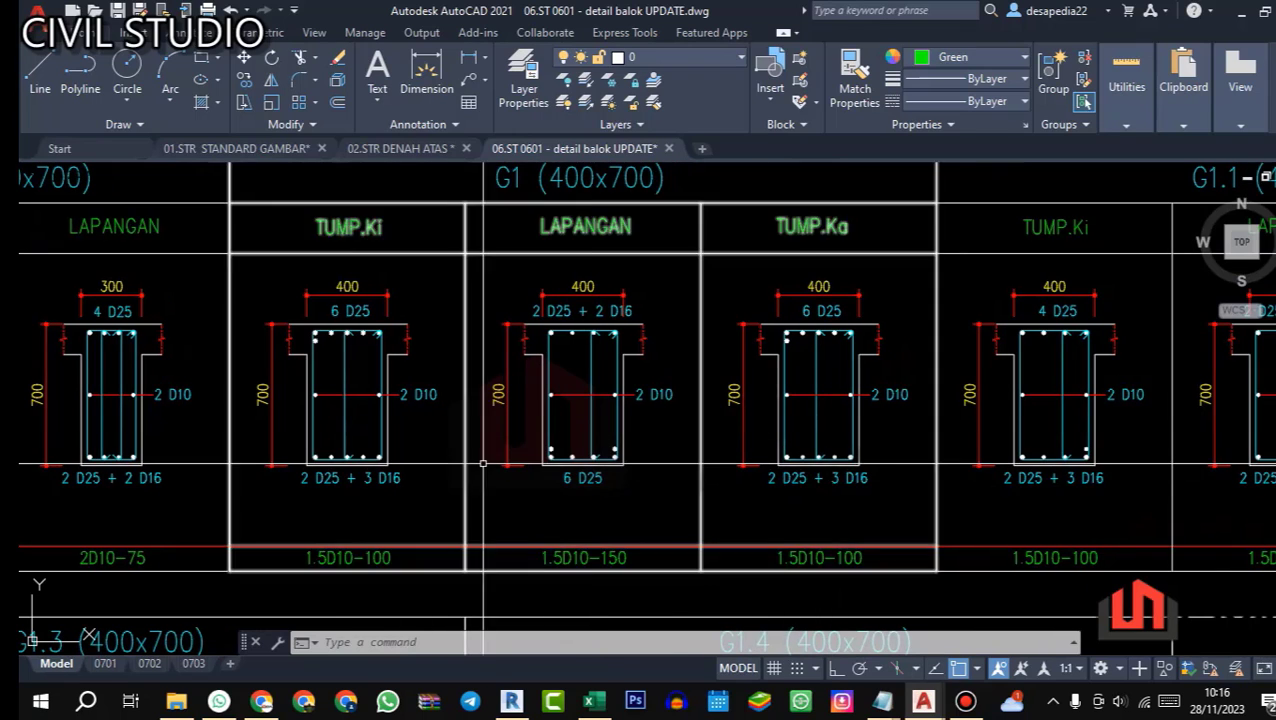
{"action": "scroll", "coordinate": [483, 463], "scroll_direction": "up", "scroll_amount": 2}
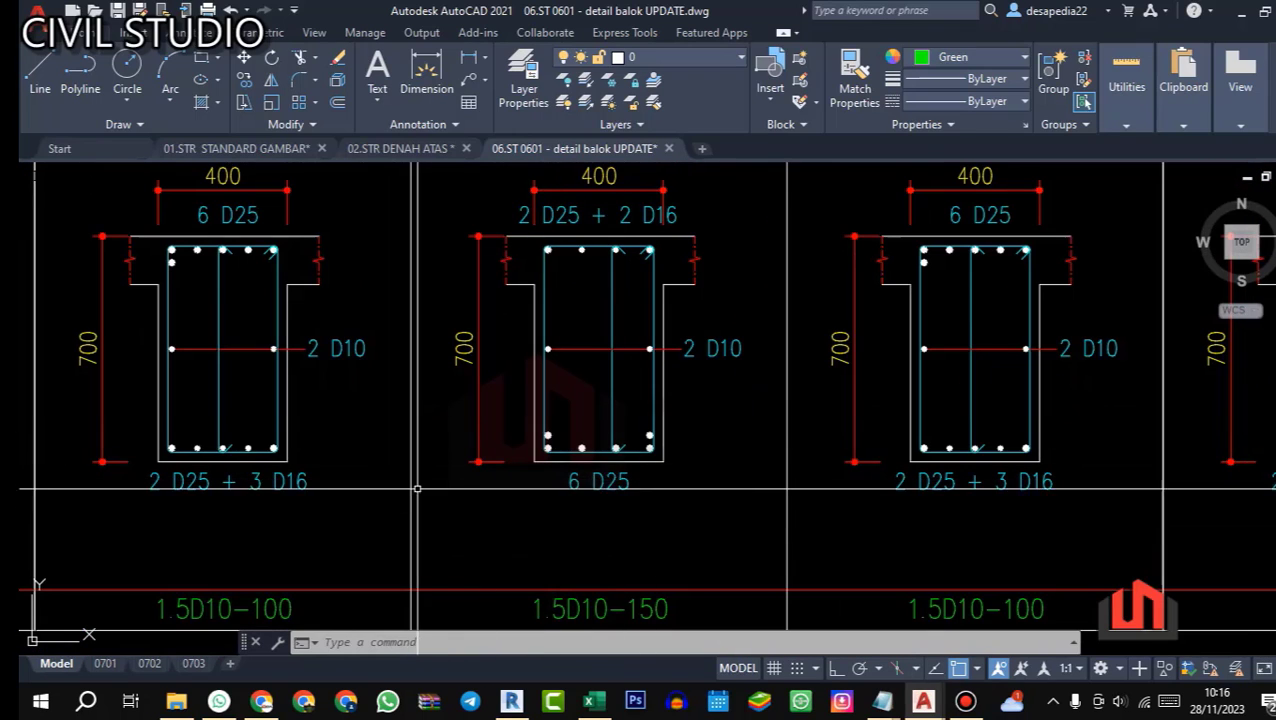
{"action": "left_click_drag", "start_coordinate": [240, 484], "coordinate": [343, 481]}
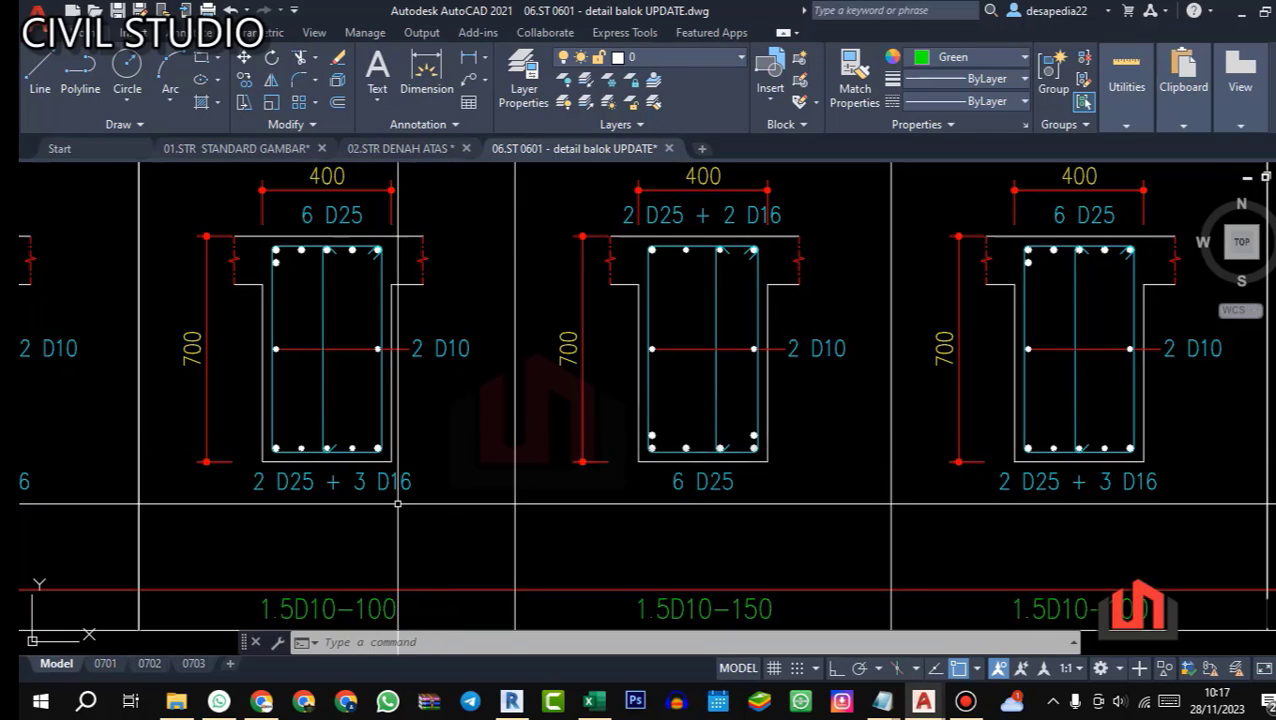
Step: Return to the Excel schedule and copy the beam G1 data from C24:I24 into row 25
{"action": "left_click", "coordinate": [590, 700]}
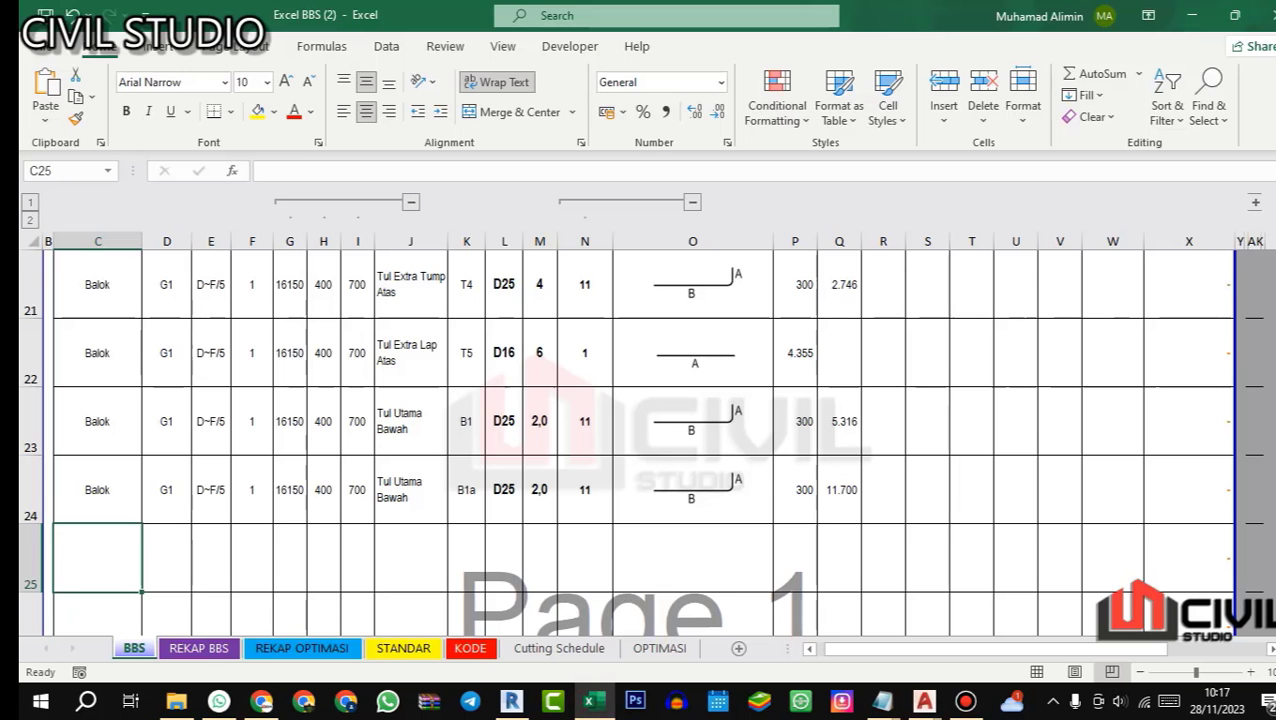
{"action": "left_click_drag", "start_coordinate": [105, 496], "coordinate": [357, 490]}
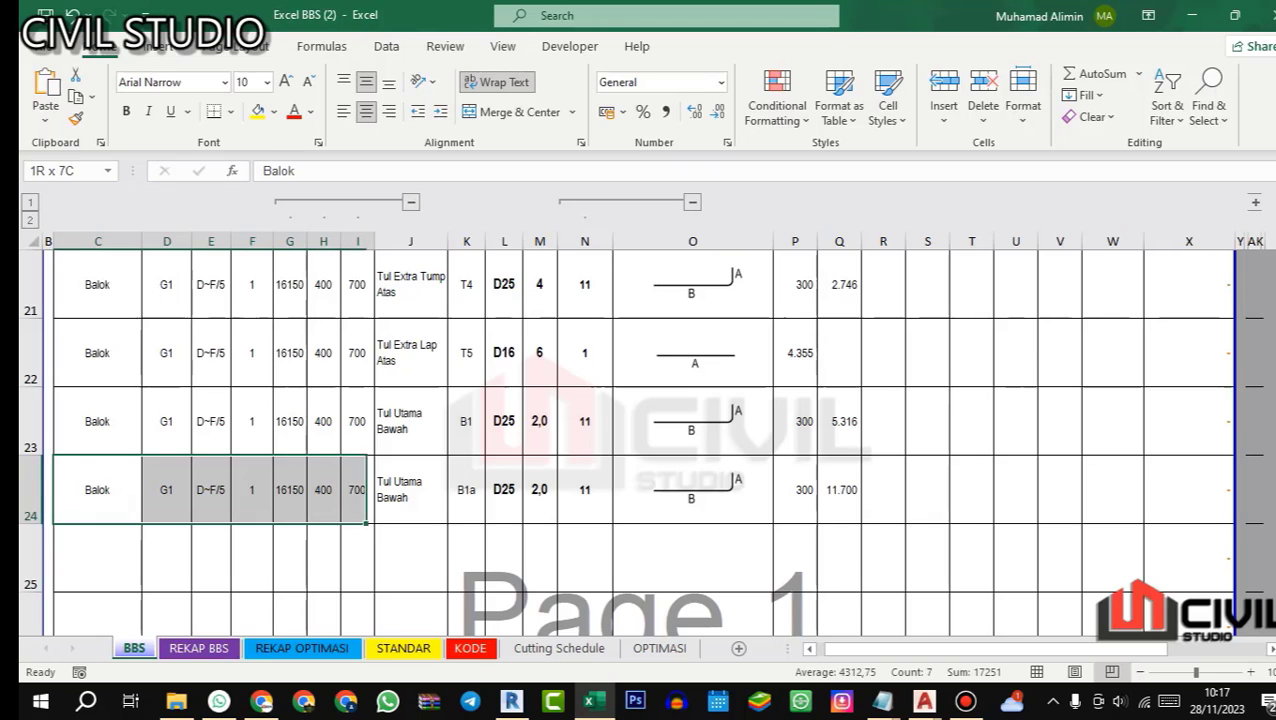
{"action": "key", "text": "ctrl+c"}
{"action": "left_click", "coordinate": [117, 550]}
{"action": "key", "text": "ctrl+v"}
Step: Enter "Tul Extra Tump Bawah" as the bar name in J25
{"action": "left_click", "coordinate": [421, 549]}
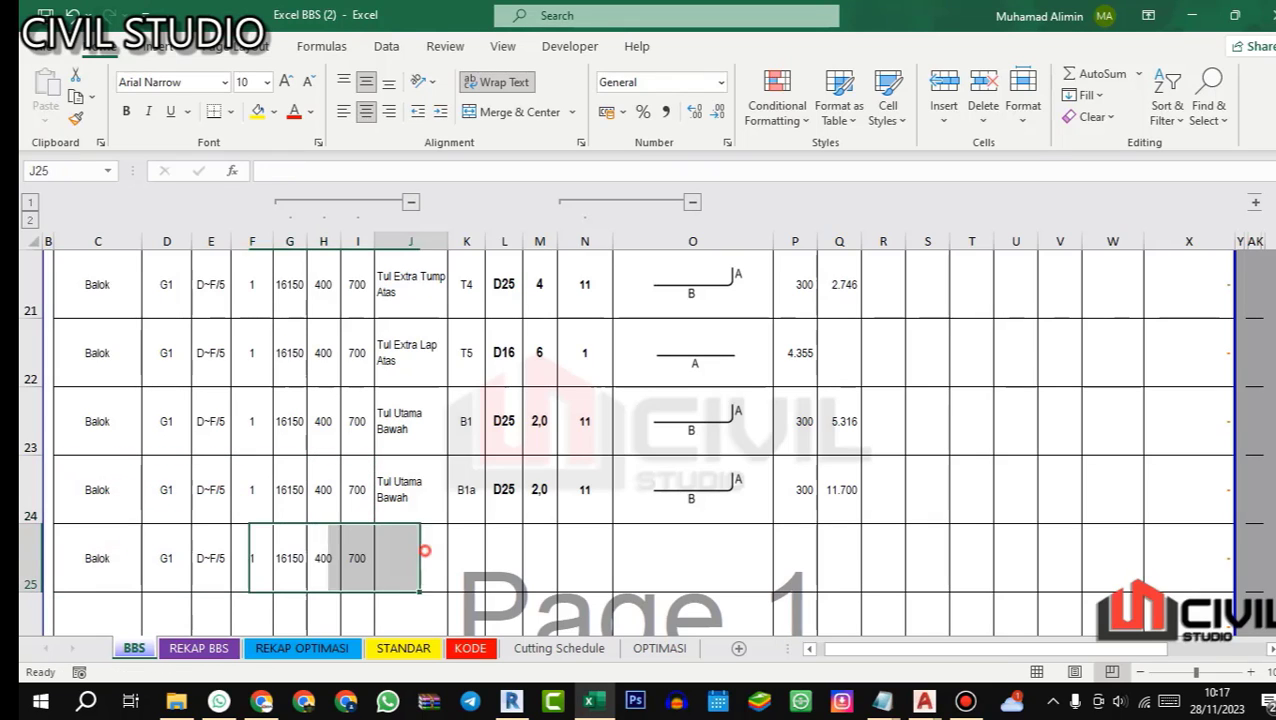
{"action": "type", "text": "Tu"}
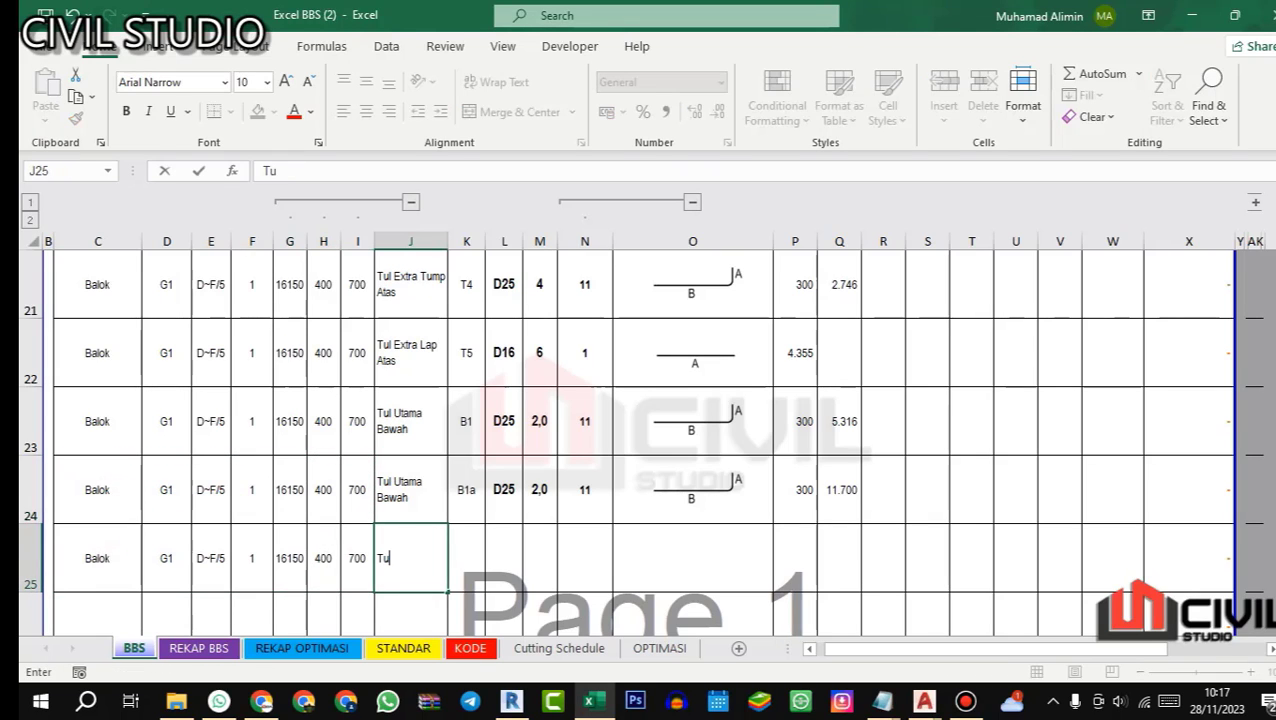
{"action": "type", "text": "l Extra "}
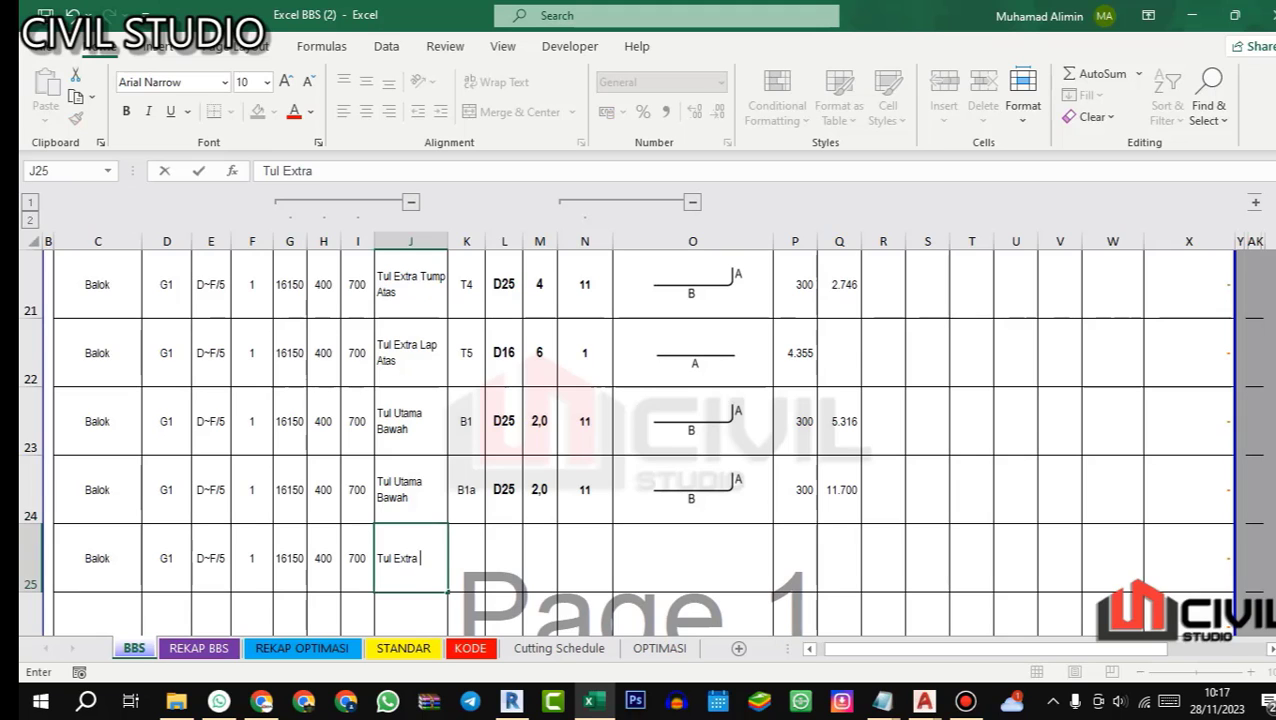
{"action": "type", "text": "Tump Bawah"}
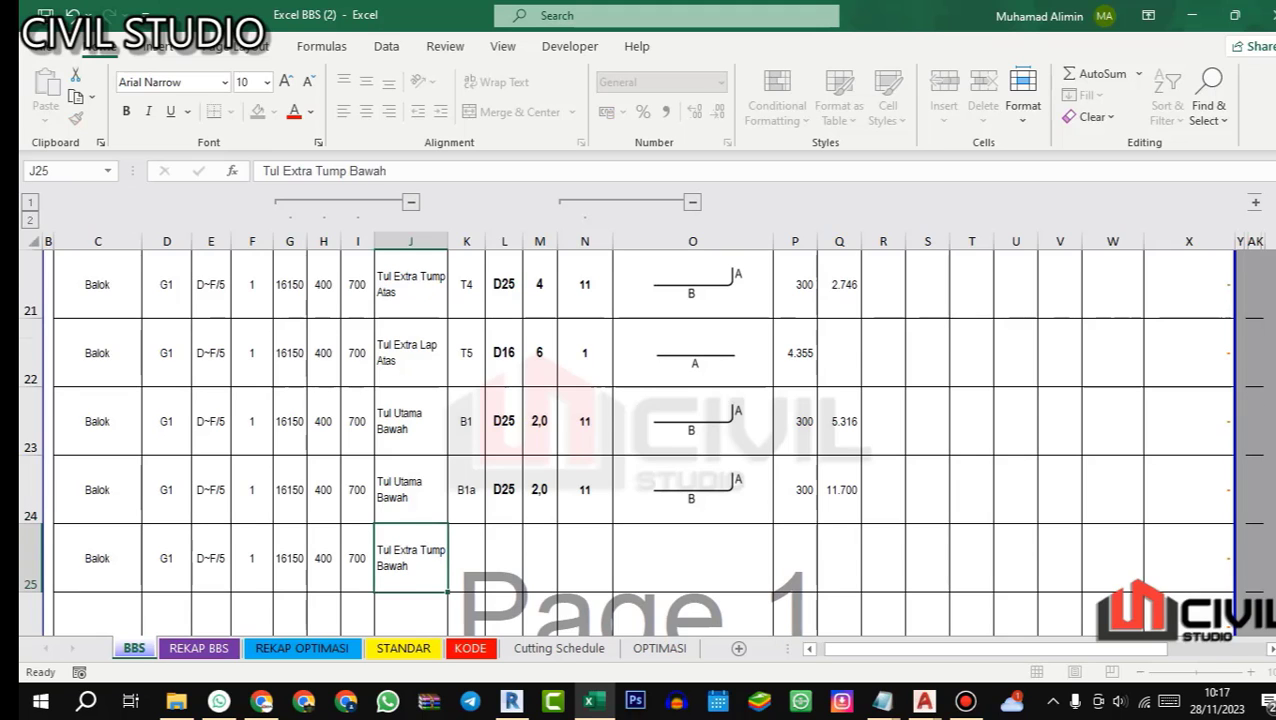
{"action": "key", "text": "Return"}
Step: Give the row 25 bar code B2, diameter D16, quantity 3 and shape code 11
{"action": "left_click", "coordinate": [466, 488]}
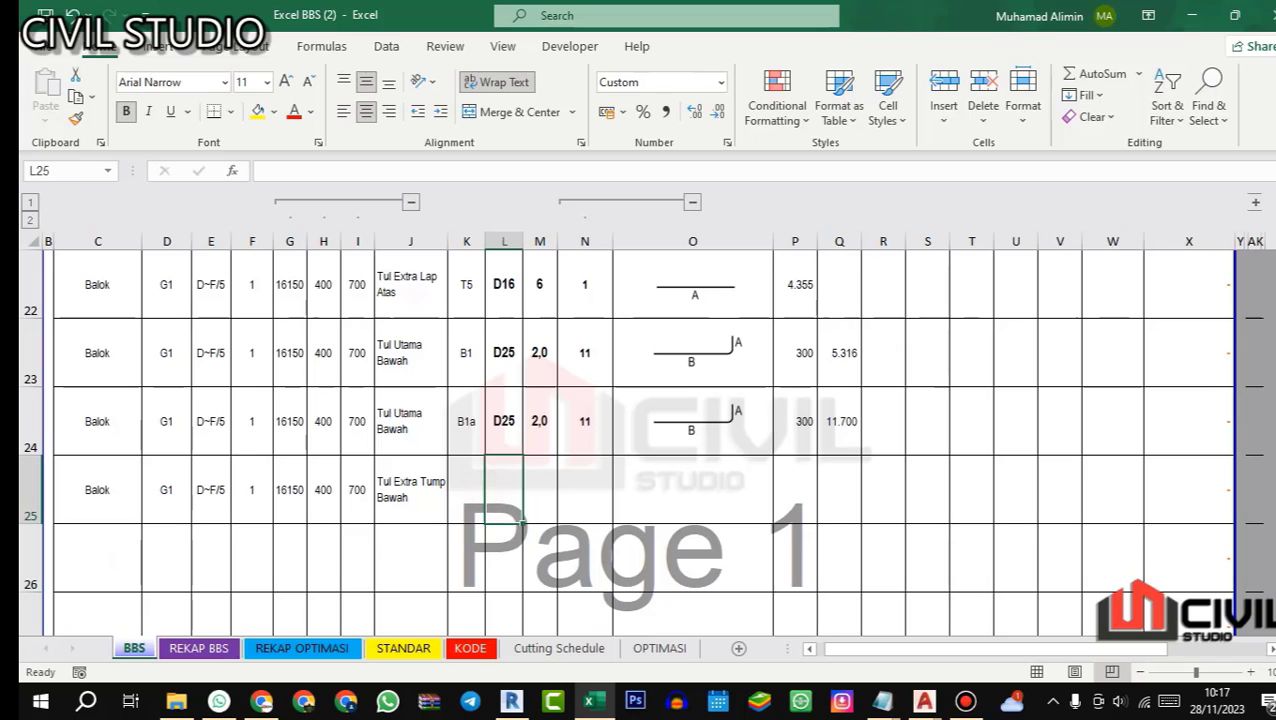
{"action": "type", "text": "B2"}
{"action": "key", "text": "Right"}
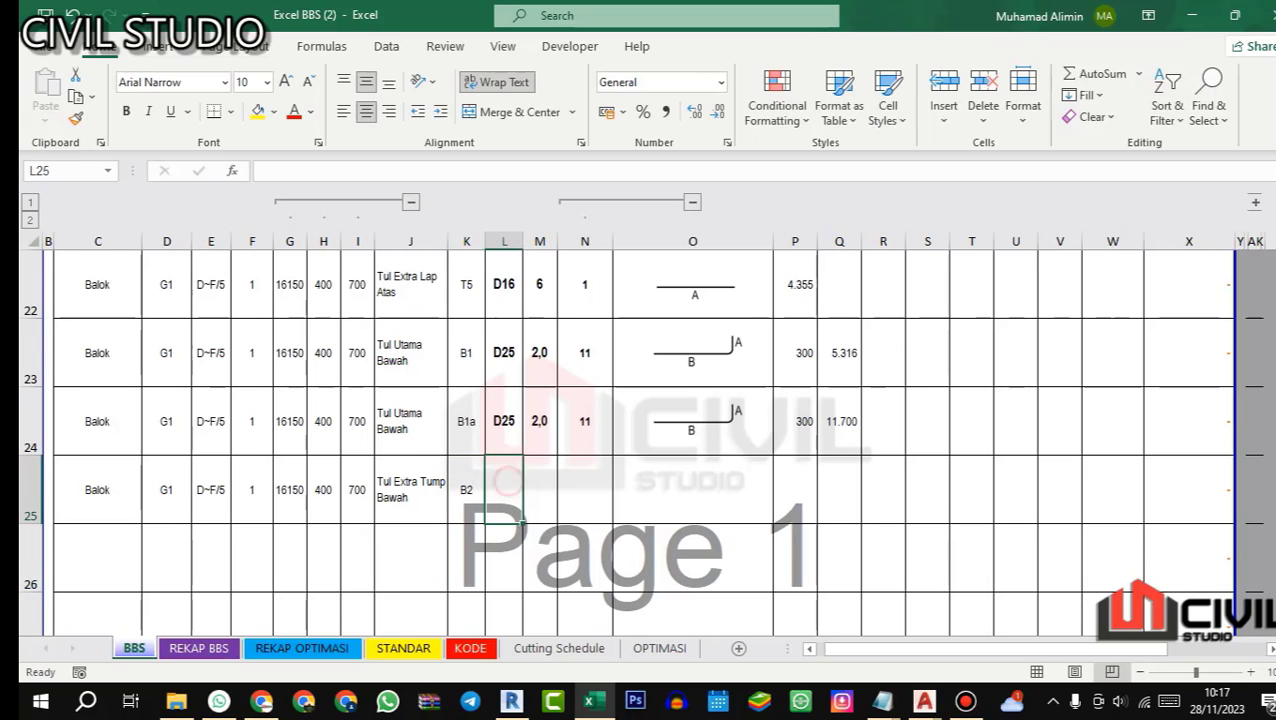
{"action": "type", "text": "D16"}
{"action": "key", "text": "Return"}
{"action": "left_click", "coordinate": [539, 489]}
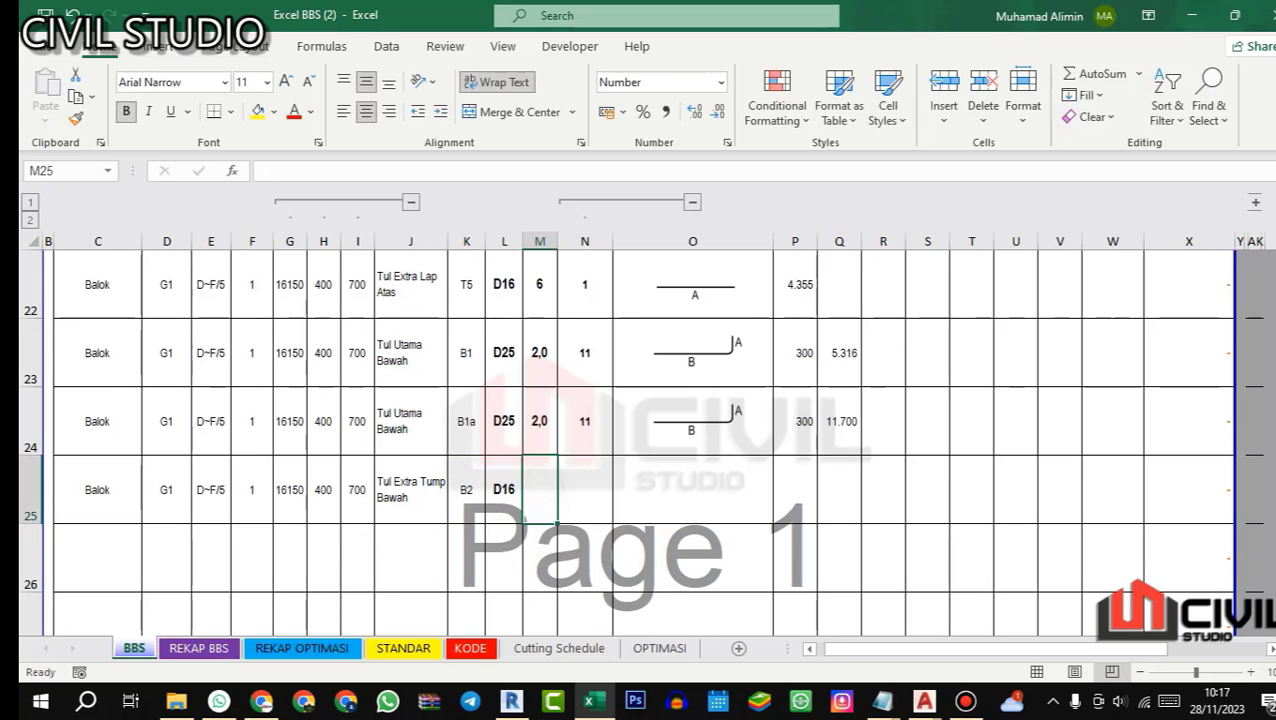
{"action": "type", "text": "3"}
{"action": "key", "text": "Return"}
{"action": "left_click", "coordinate": [571, 484]}
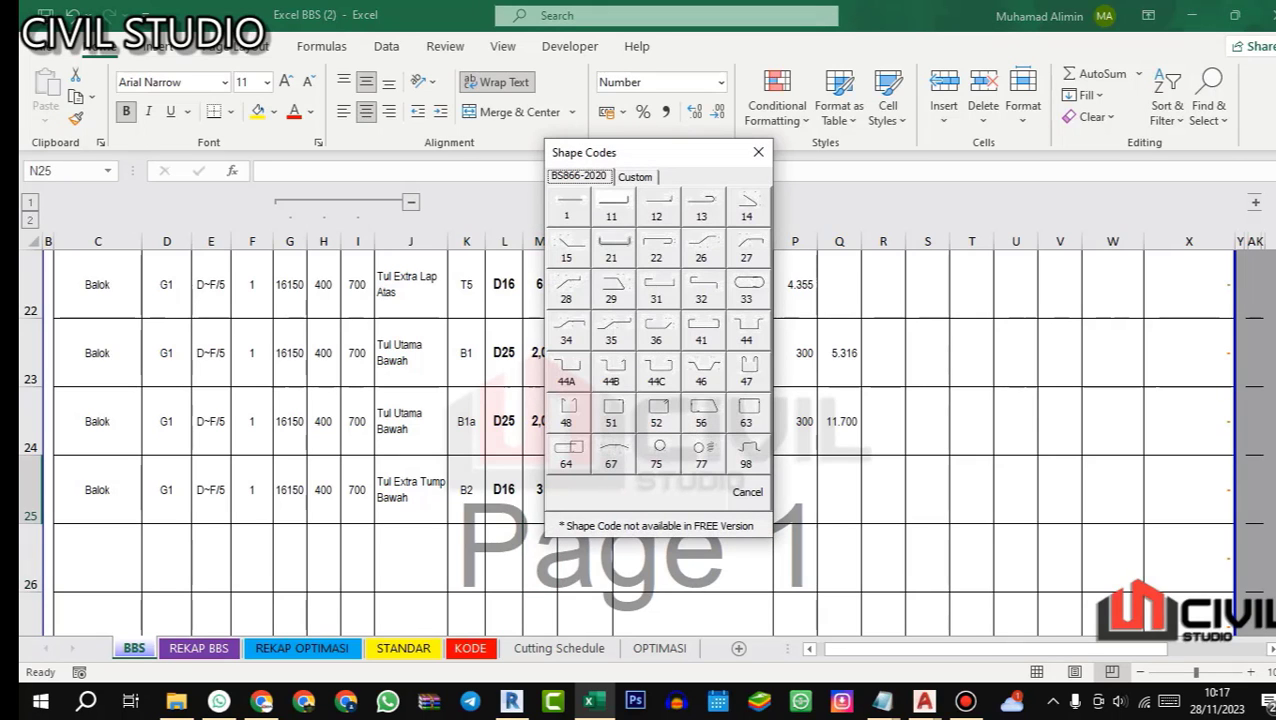
{"action": "left_click", "coordinate": [611, 207]}
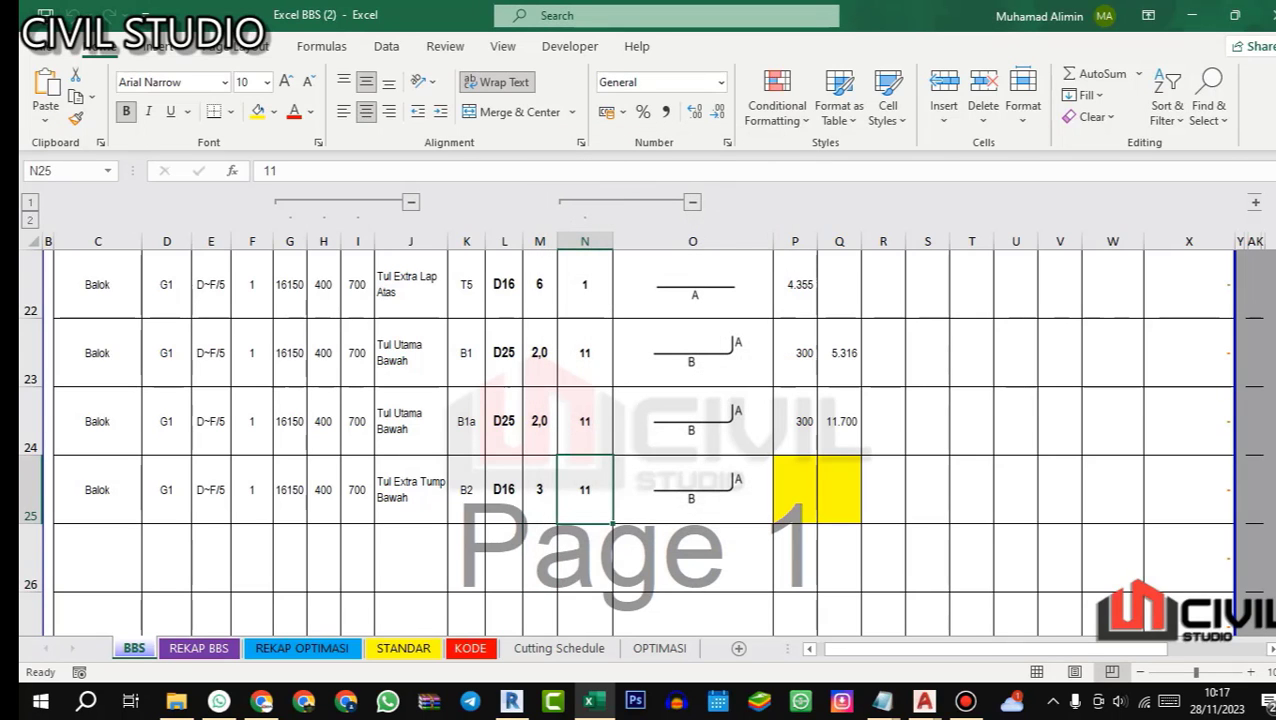
Step: Enter bar B2's length A in P25 as 12 times its diameter, =12*L25
{"action": "scroll", "coordinate": [645, 442], "scroll_direction": "up", "scroll_amount": 4}
{"action": "scroll", "coordinate": [645, 442], "scroll_direction": "down", "scroll_amount": 3}
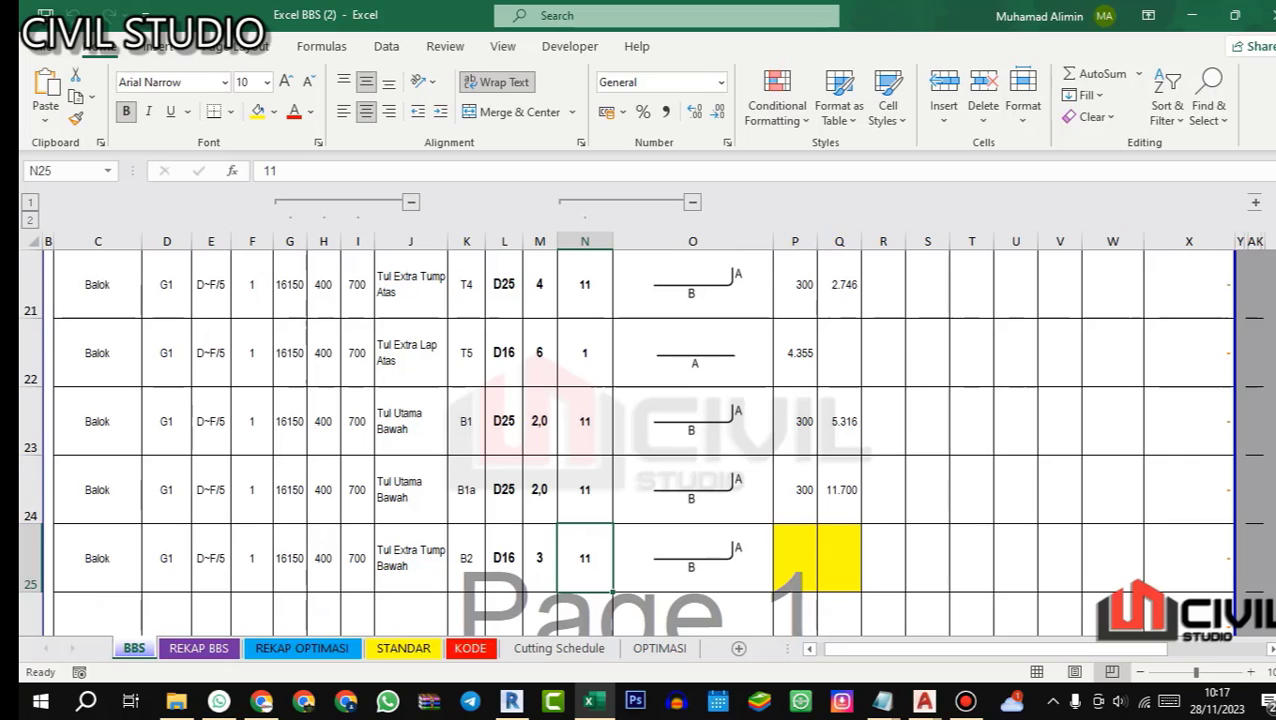
{"action": "left_click", "coordinate": [795, 530]}
{"action": "scroll", "coordinate": [795, 530], "scroll_direction": "up", "scroll_amount": 2}
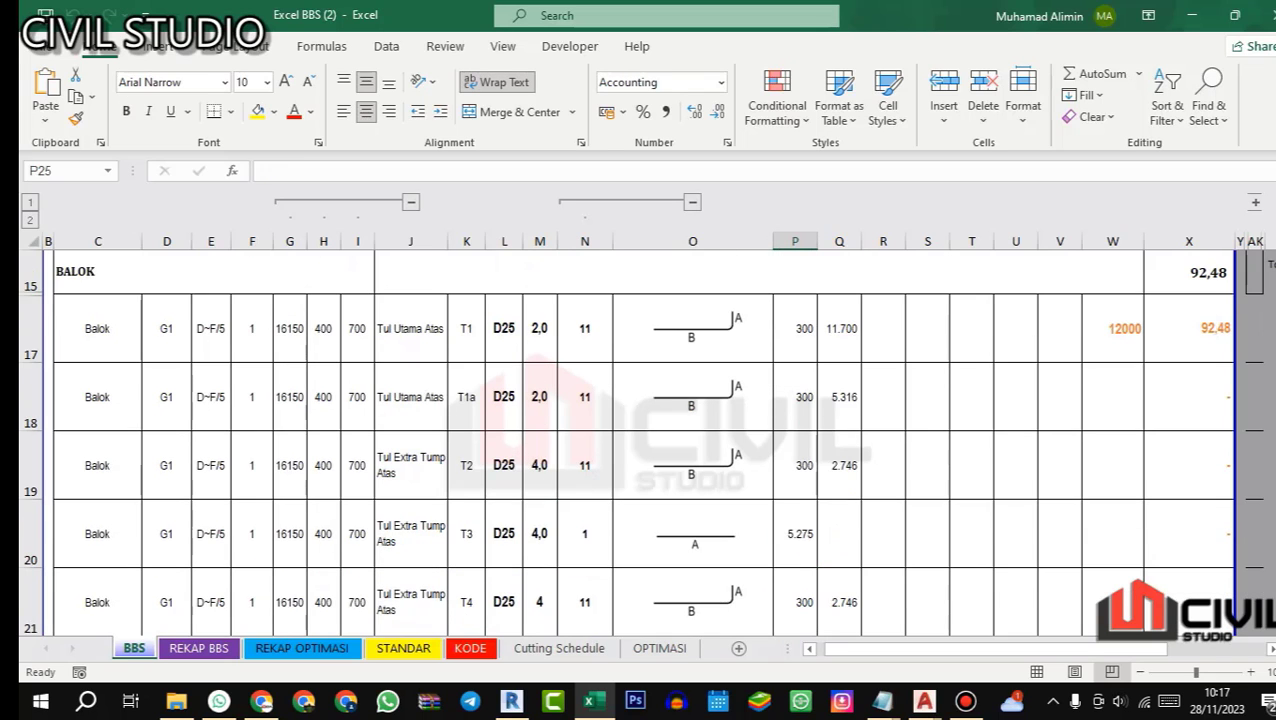
{"action": "scroll", "coordinate": [795, 530], "scroll_direction": "down", "scroll_amount": 2}
{"action": "scroll", "coordinate": [795, 530], "scroll_direction": "up", "scroll_amount": 3}
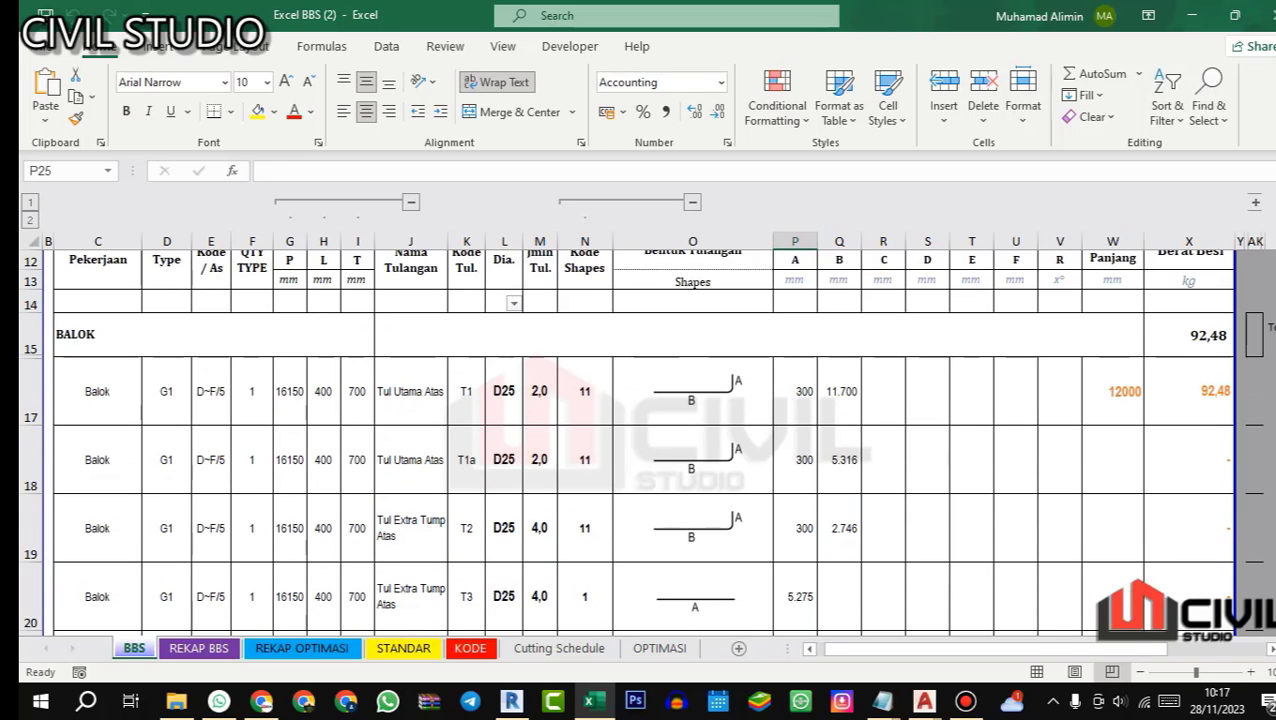
{"action": "scroll", "coordinate": [645, 442], "scroll_direction": "down", "scroll_amount": 4}
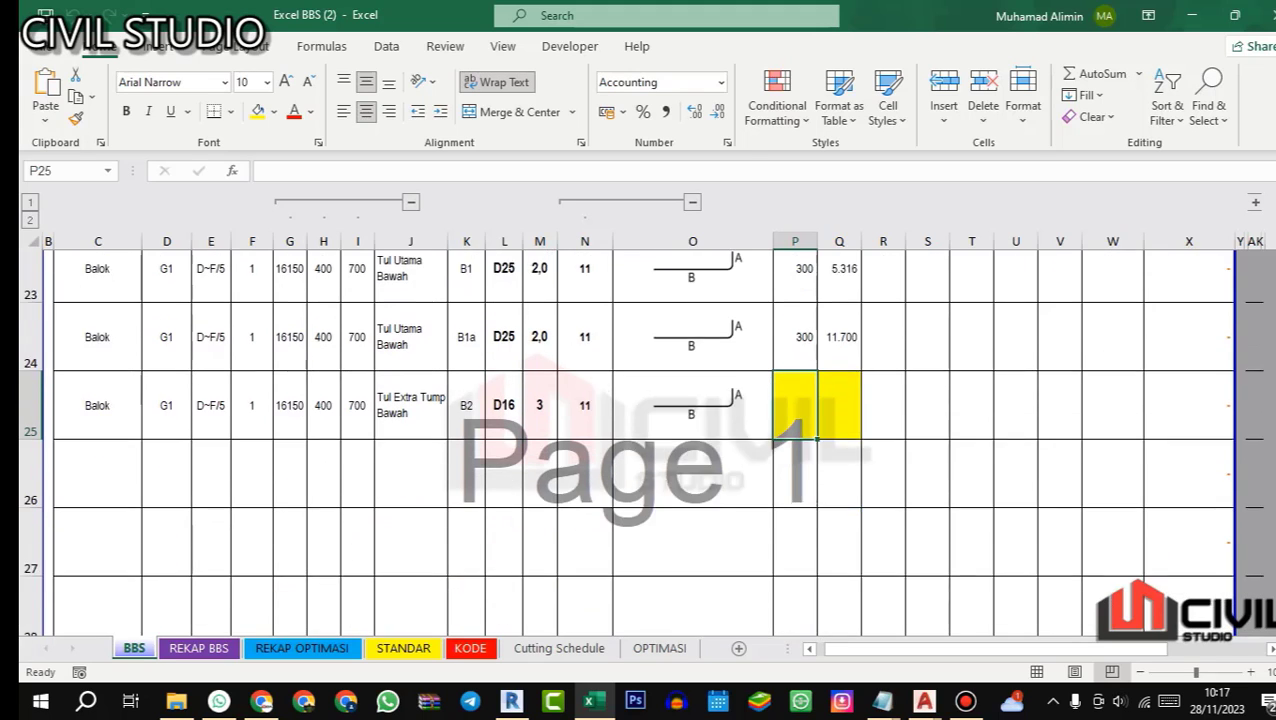
{"action": "type", "text": "="}
{"action": "scroll", "coordinate": [645, 442], "scroll_direction": "up", "scroll_amount": 3}
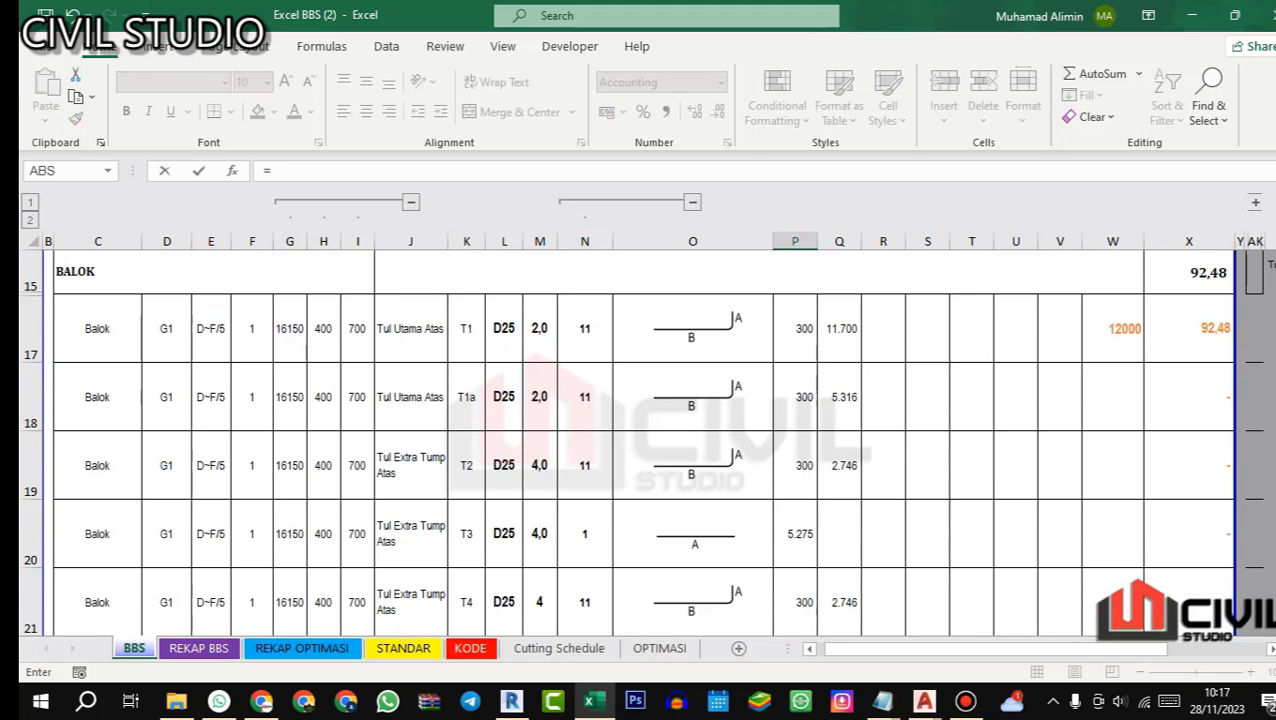
{"action": "scroll", "coordinate": [645, 442], "scroll_direction": "down", "scroll_amount": 2}
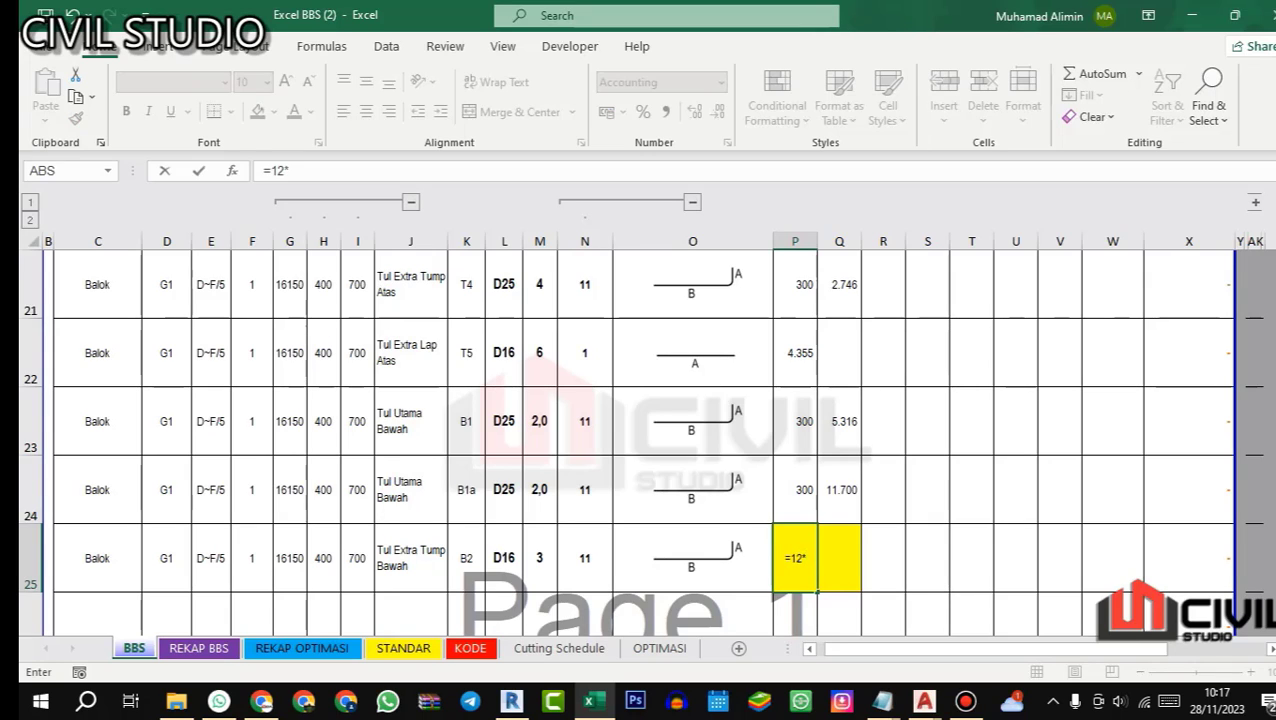
{"action": "type", "text": "12*"}
{"action": "left_click", "coordinate": [503, 558]}
{"action": "key", "text": "Return"}
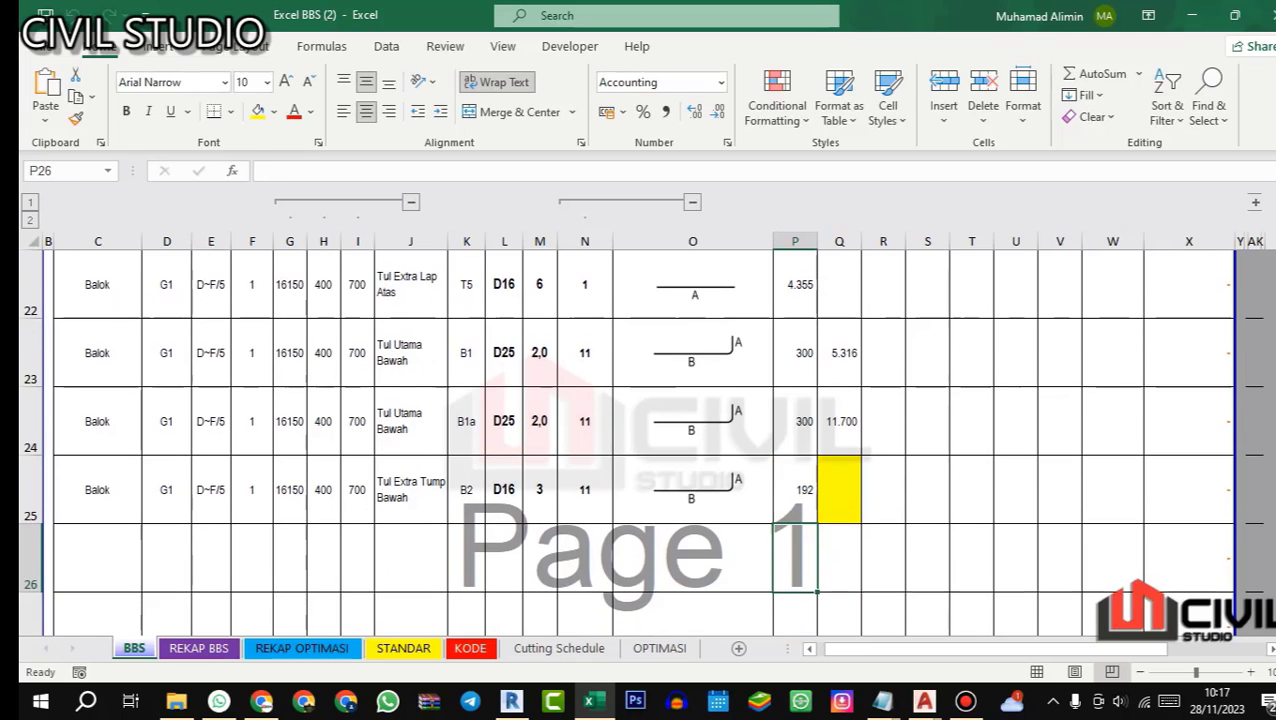
Step: Copy bar T2's length B formula from Q19 into Q25 for bar B2
{"action": "left_click", "coordinate": [783, 497]}
{"action": "left_click", "coordinate": [839, 490]}
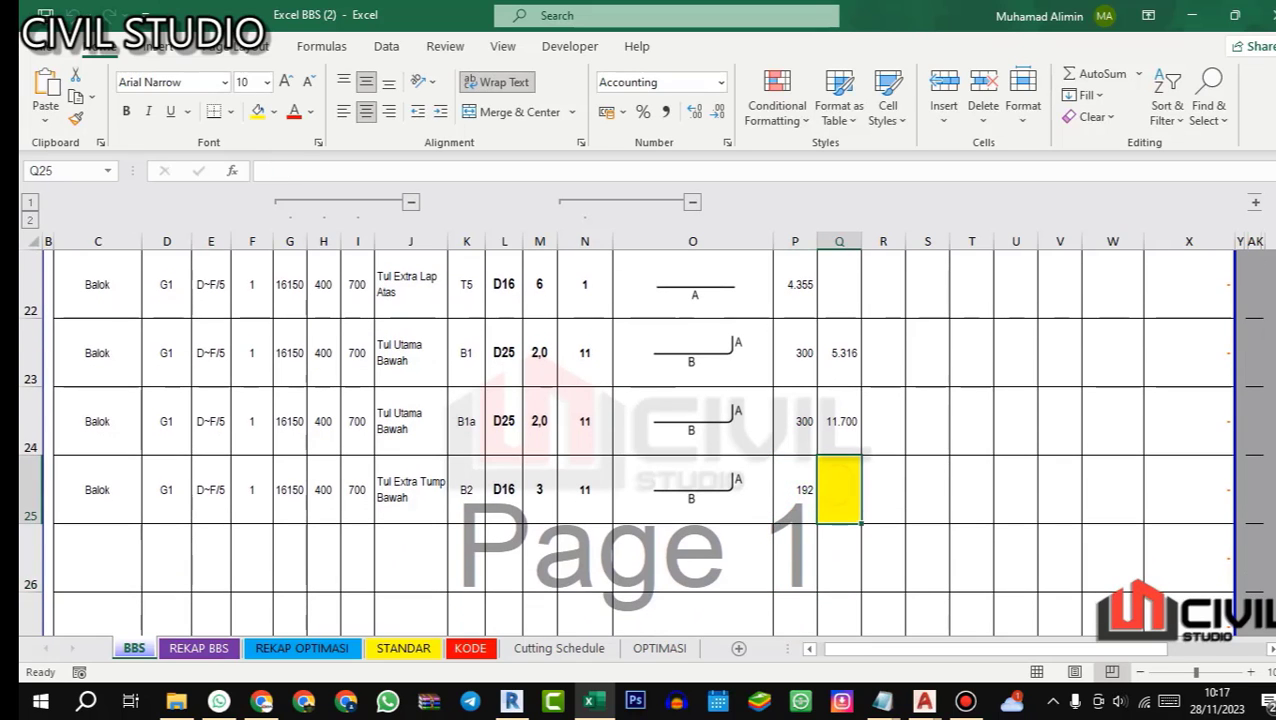
{"action": "scroll", "coordinate": [839, 490], "scroll_direction": "up", "scroll_amount": 1}
{"action": "scroll", "coordinate": [839, 490], "scroll_direction": "down", "scroll_amount": 1}
{"action": "scroll", "coordinate": [839, 490], "scroll_direction": "up", "scroll_amount": 2}
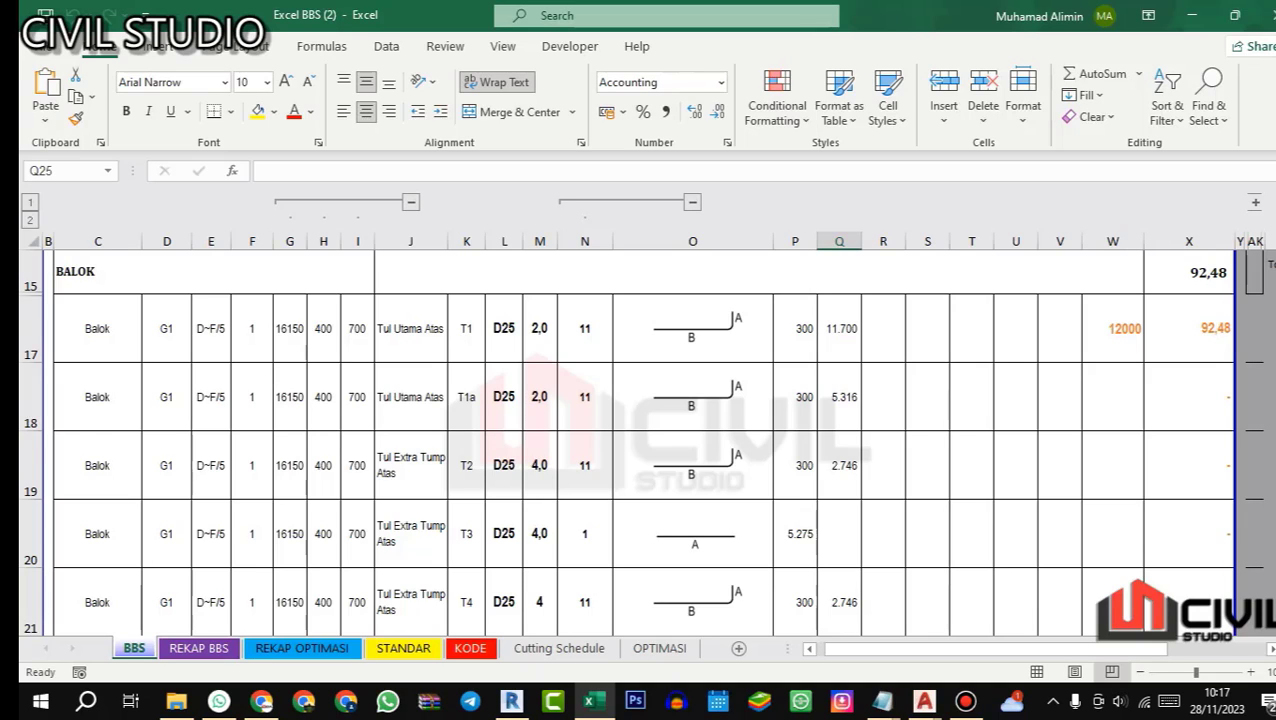
{"action": "left_click", "coordinate": [841, 474]}
{"action": "key", "text": "ctrl+c"}
{"action": "scroll", "coordinate": [843, 520], "scroll_direction": "down", "scroll_amount": 2}
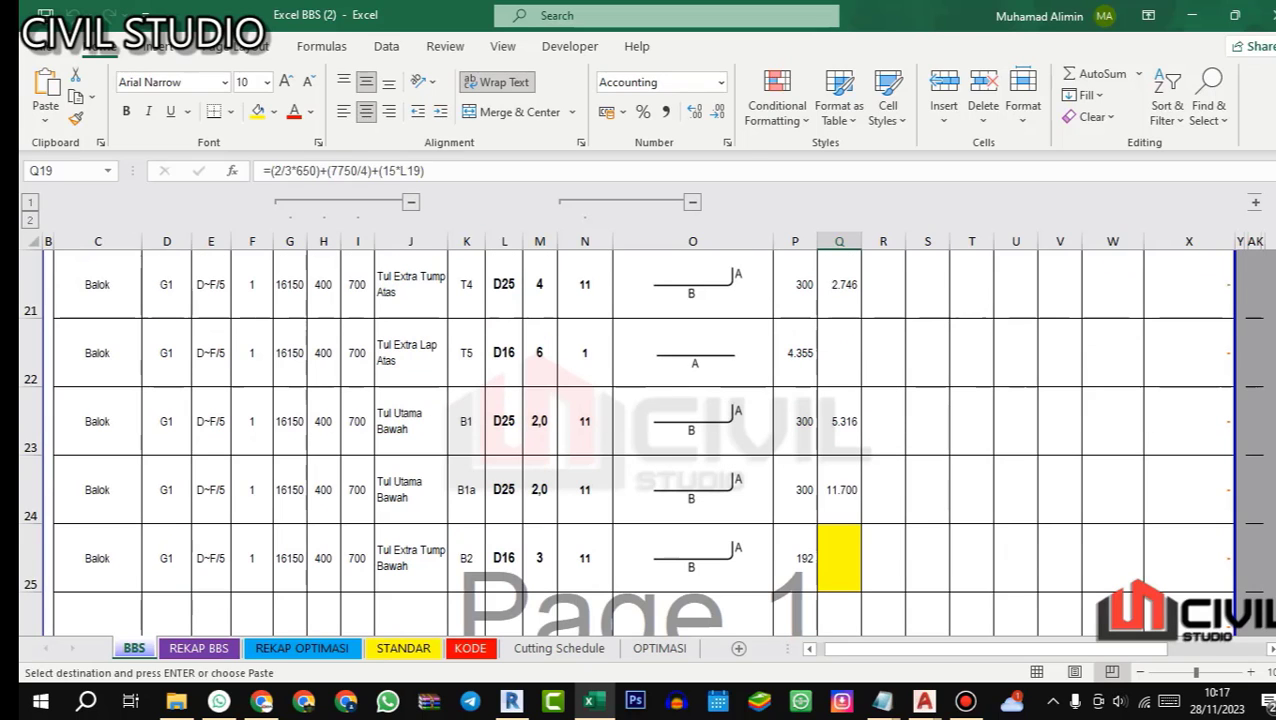
{"action": "left_click", "coordinate": [845, 546]}
{"action": "key", "text": "ctrl+v"}
Step: Check the terms of bar B2's length B formula in Q25
{"action": "left_click", "coordinate": [363, 171]}
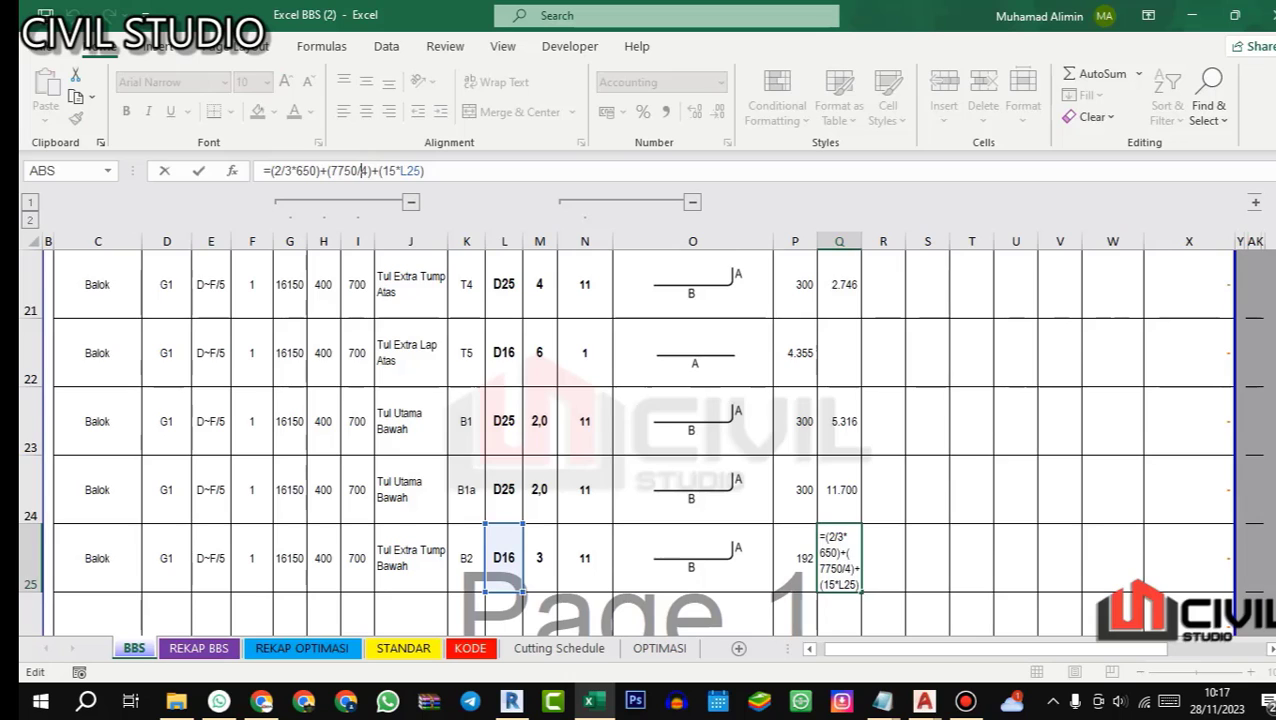
{"action": "key", "text": "Return"}
{"action": "key", "text": "Up"}
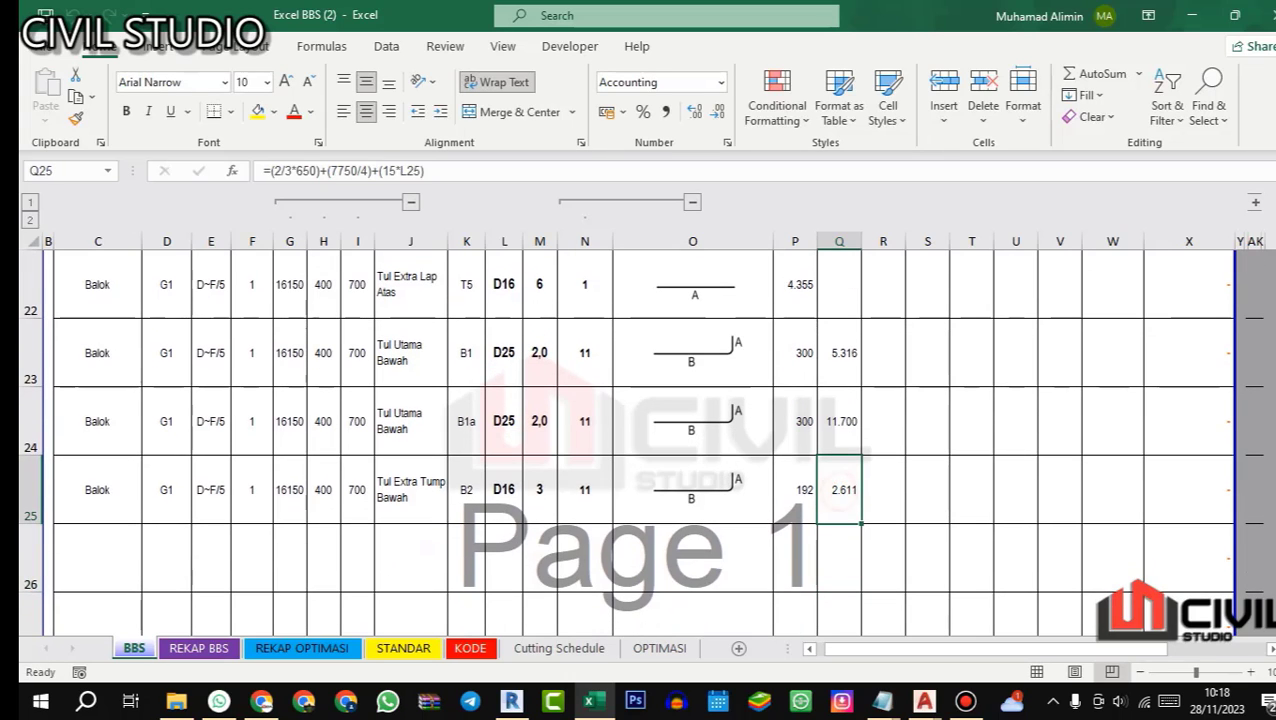
{"action": "left_click", "coordinate": [433, 171]}
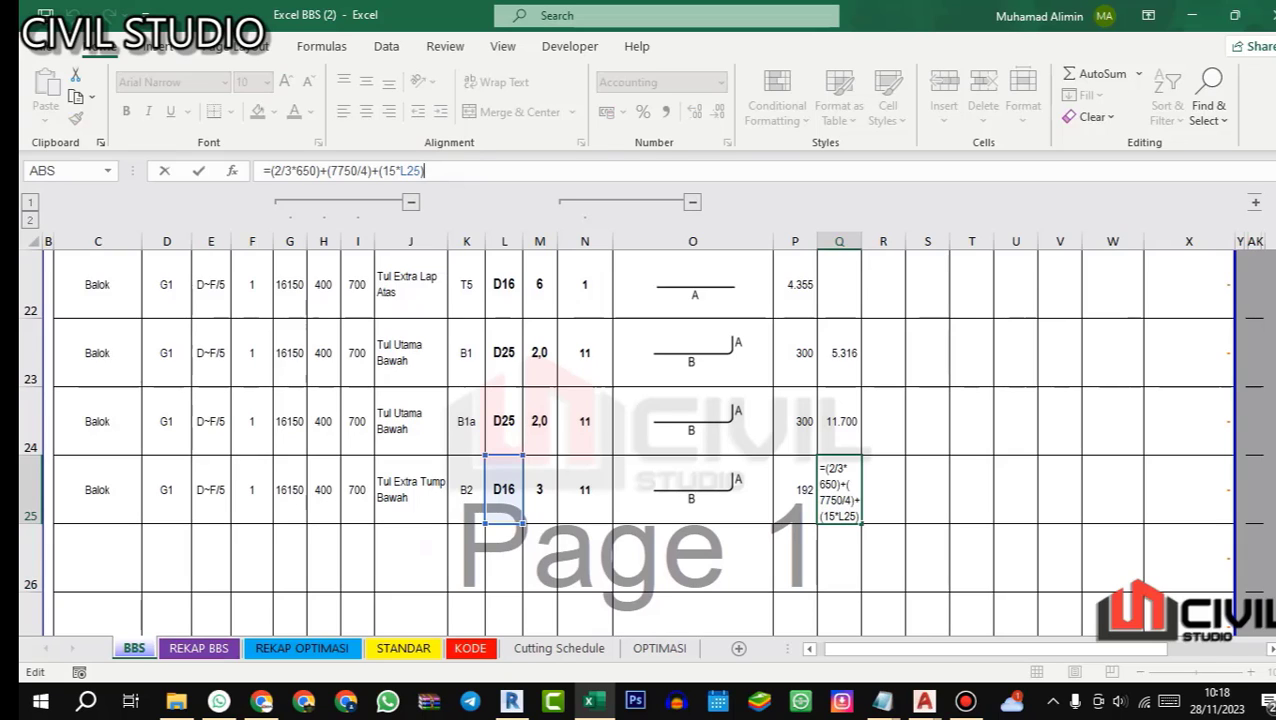
{"action": "key", "text": "Return"}
{"action": "key", "text": "Up"}
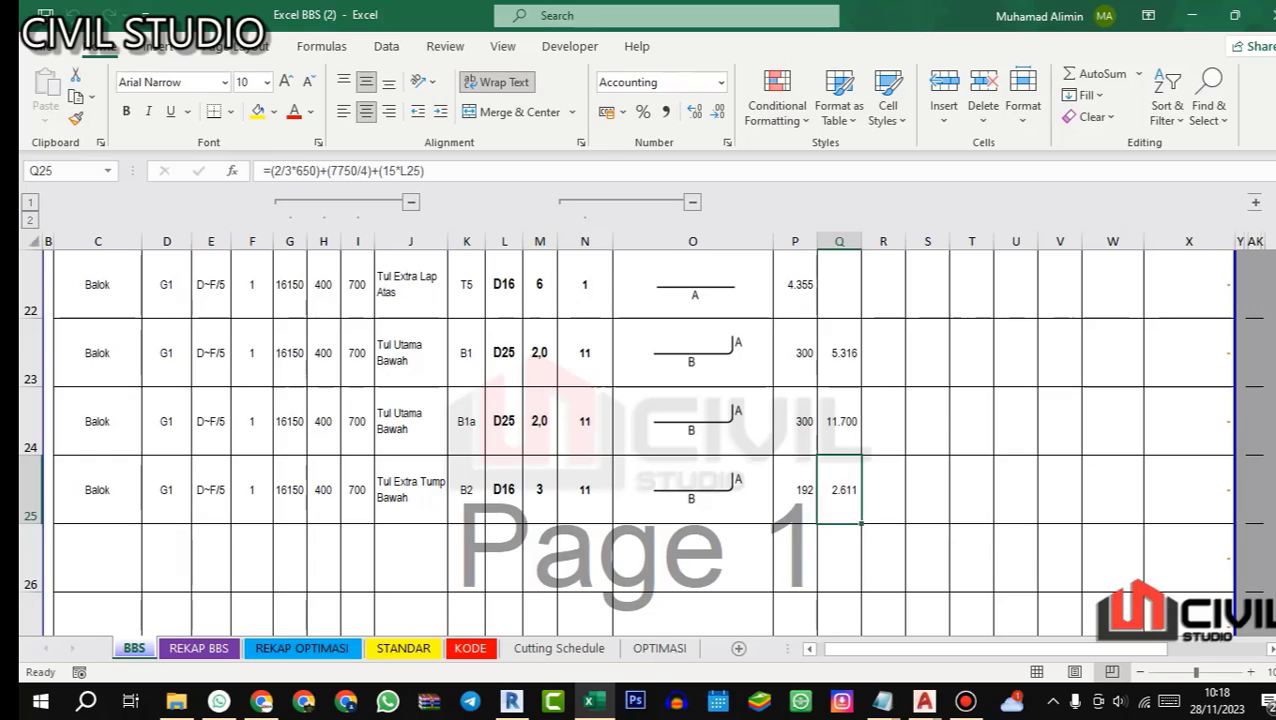
Step: Examine beam G1's support and midspan section details in AutoCAD, and its bottom bars around the middle column in Revit
{"action": "key", "text": "alt+Tab"}
{"action": "scroll", "coordinate": [786, 441], "scroll_direction": "down", "scroll_amount": 5}
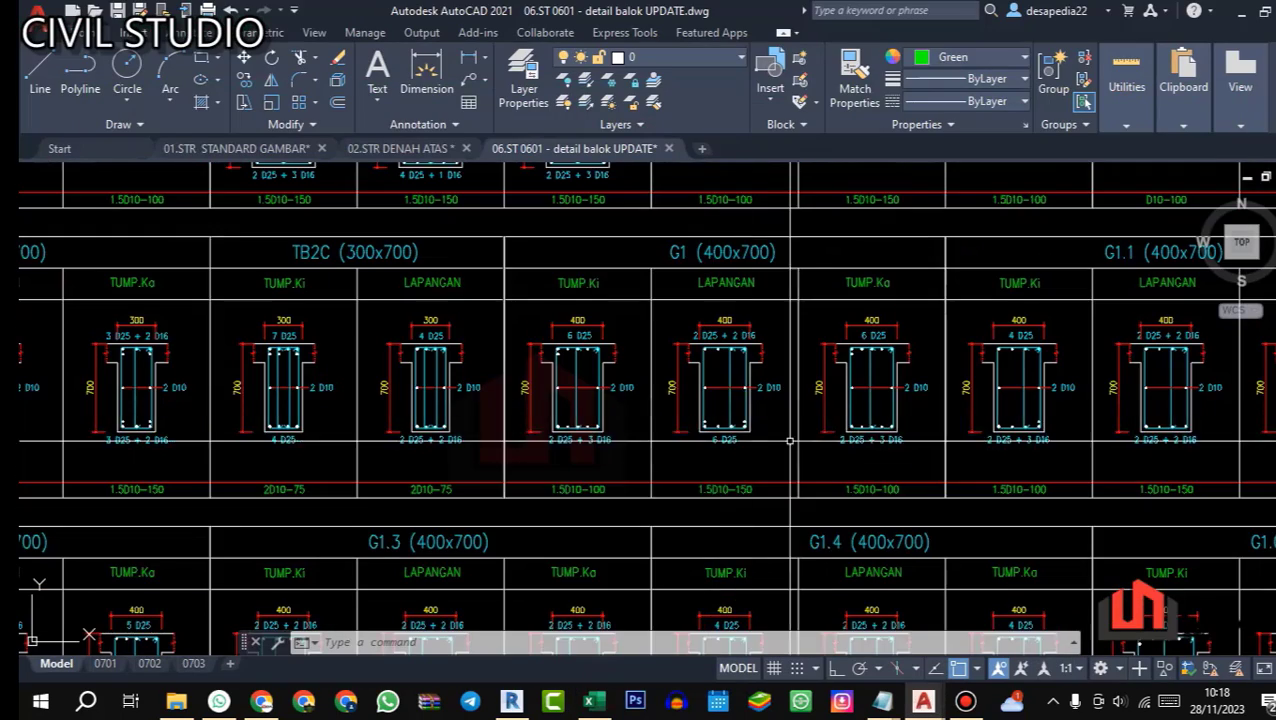
{"action": "scroll", "coordinate": [832, 452], "scroll_direction": "up", "scroll_amount": 4}
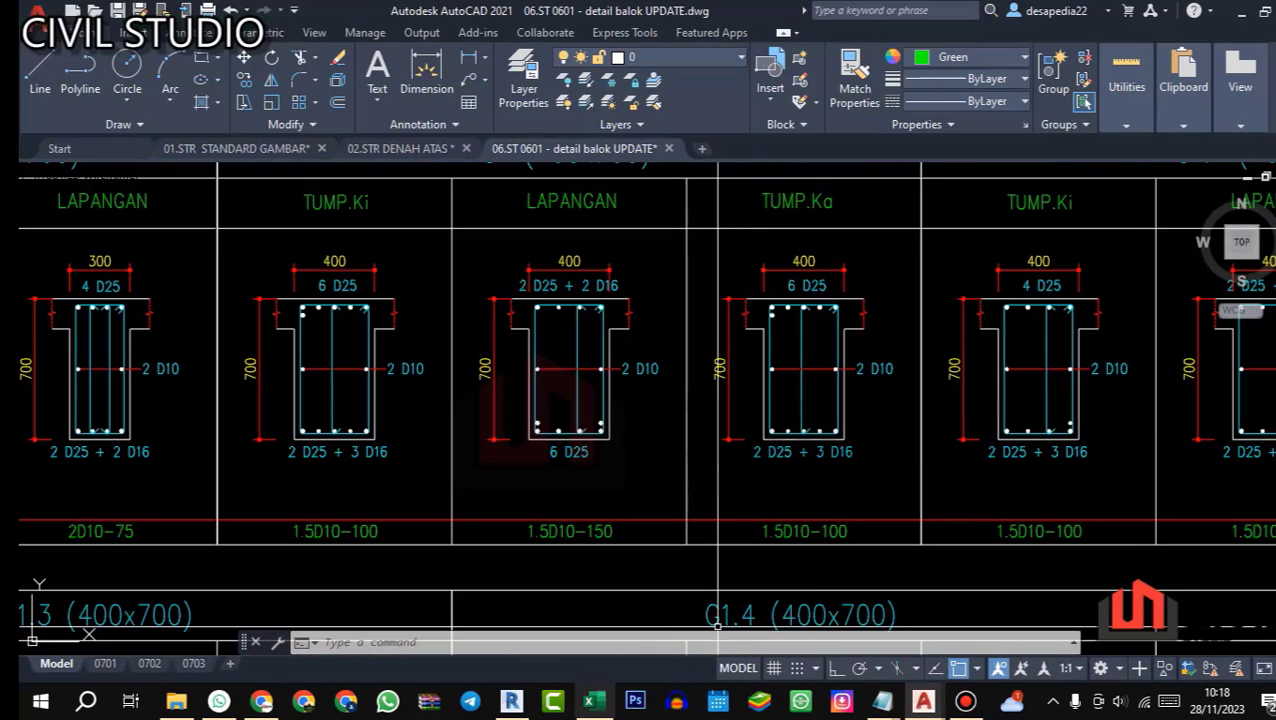
{"action": "left_click", "coordinate": [511, 700]}
{"action": "scroll", "coordinate": [786, 410], "scroll_direction": "up", "scroll_amount": 5}
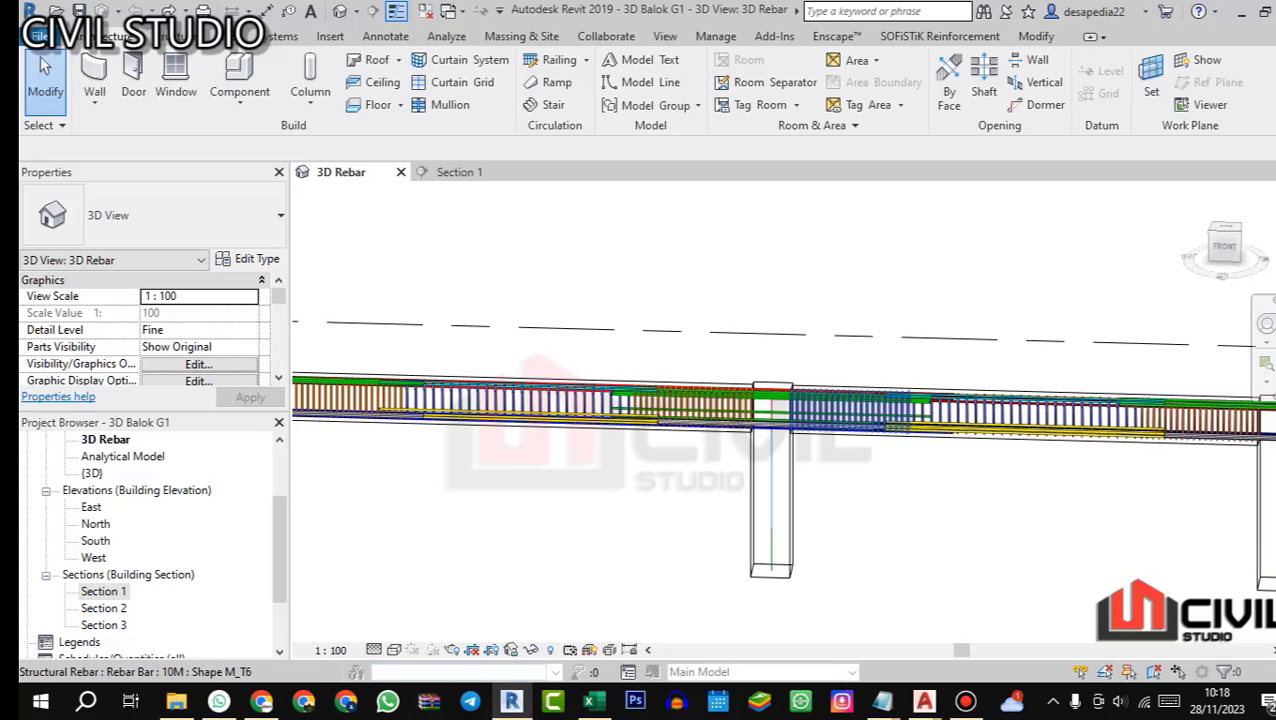
{"action": "left_click_drag", "start_coordinate": [690, 430], "coordinate": [640, 410]}
{"action": "scroll", "coordinate": [610, 422], "scroll_direction": "up", "scroll_amount": 3}
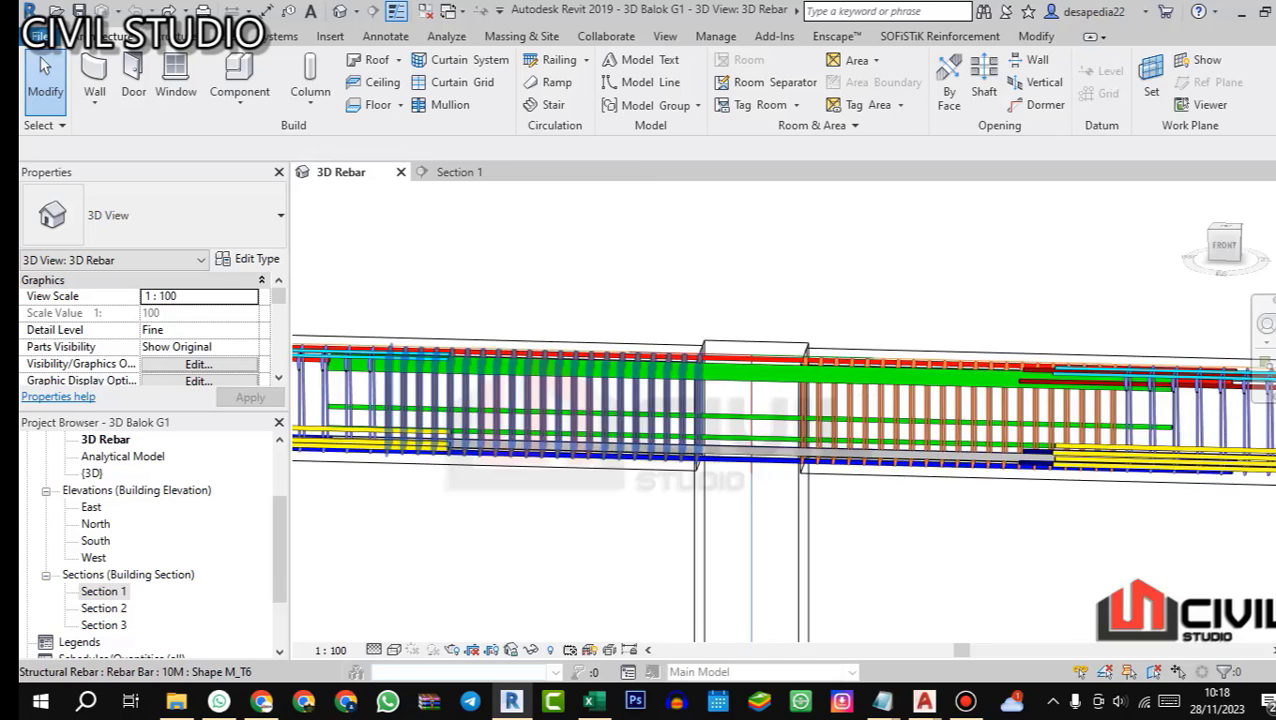
Step: Return to Excel and copy bar B2's beam data and description, C25:J25, into row 26
{"action": "left_click", "coordinate": [594, 701]}
{"action": "scroll", "coordinate": [640, 440], "scroll_direction": "up", "scroll_amount": 3}
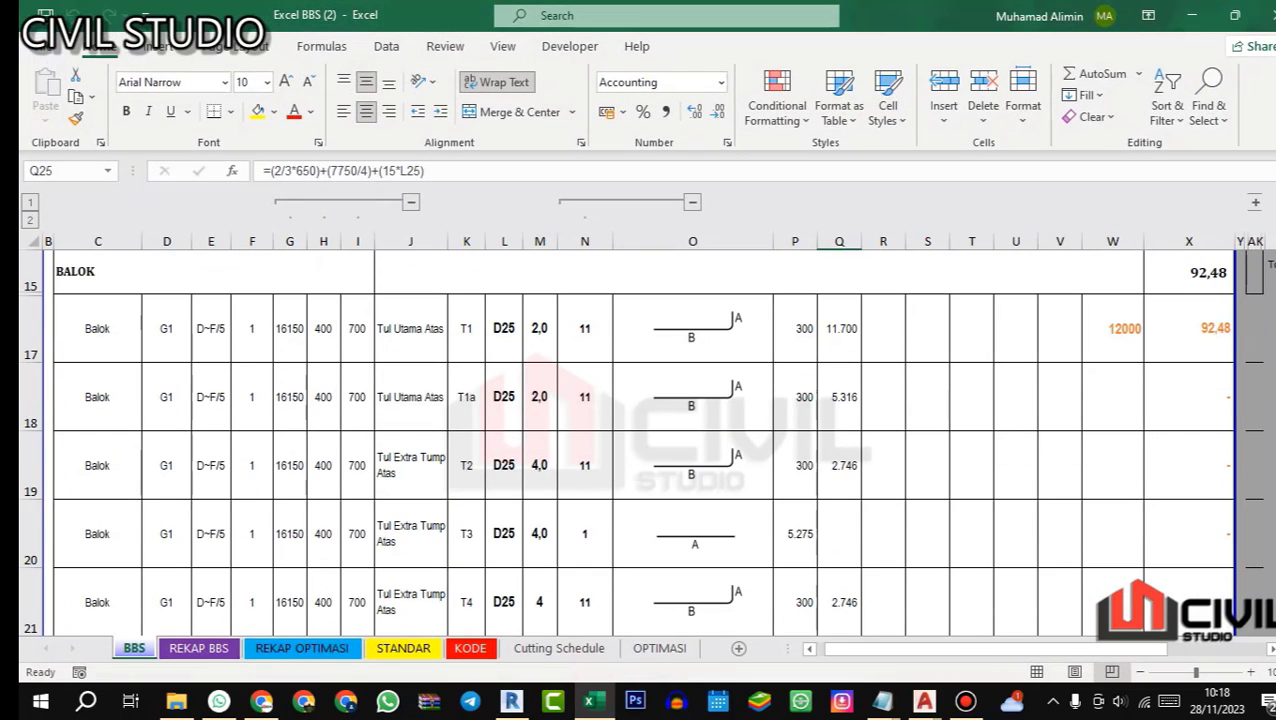
{"action": "scroll", "coordinate": [640, 440], "scroll_direction": "down", "scroll_amount": 1}
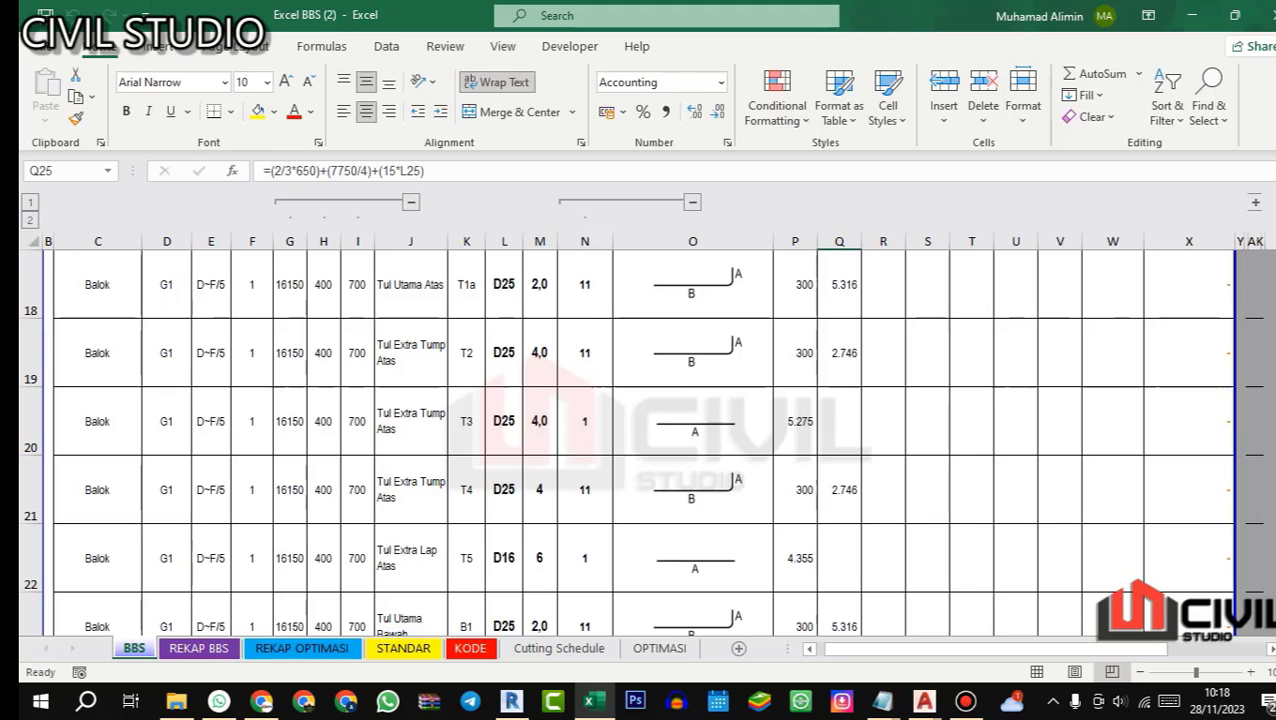
{"action": "scroll", "coordinate": [640, 440], "scroll_direction": "down", "scroll_amount": 3}
{"action": "scroll", "coordinate": [640, 440], "scroll_direction": "up", "scroll_amount": 2}
{"action": "scroll", "coordinate": [640, 440], "scroll_direction": "down", "scroll_amount": 1}
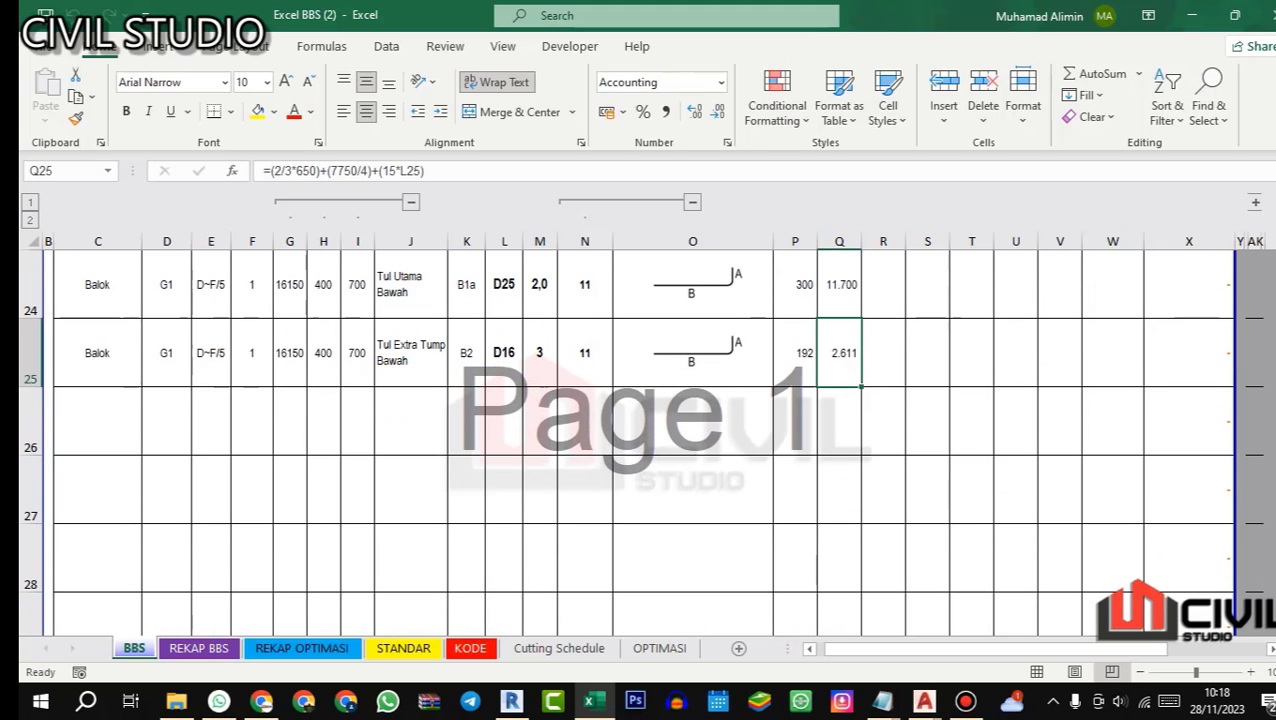
{"action": "left_click_drag", "start_coordinate": [97, 352], "coordinate": [420, 358]}
{"action": "key", "text": "ctrl+c"}
{"action": "left_click", "coordinate": [127, 427]}
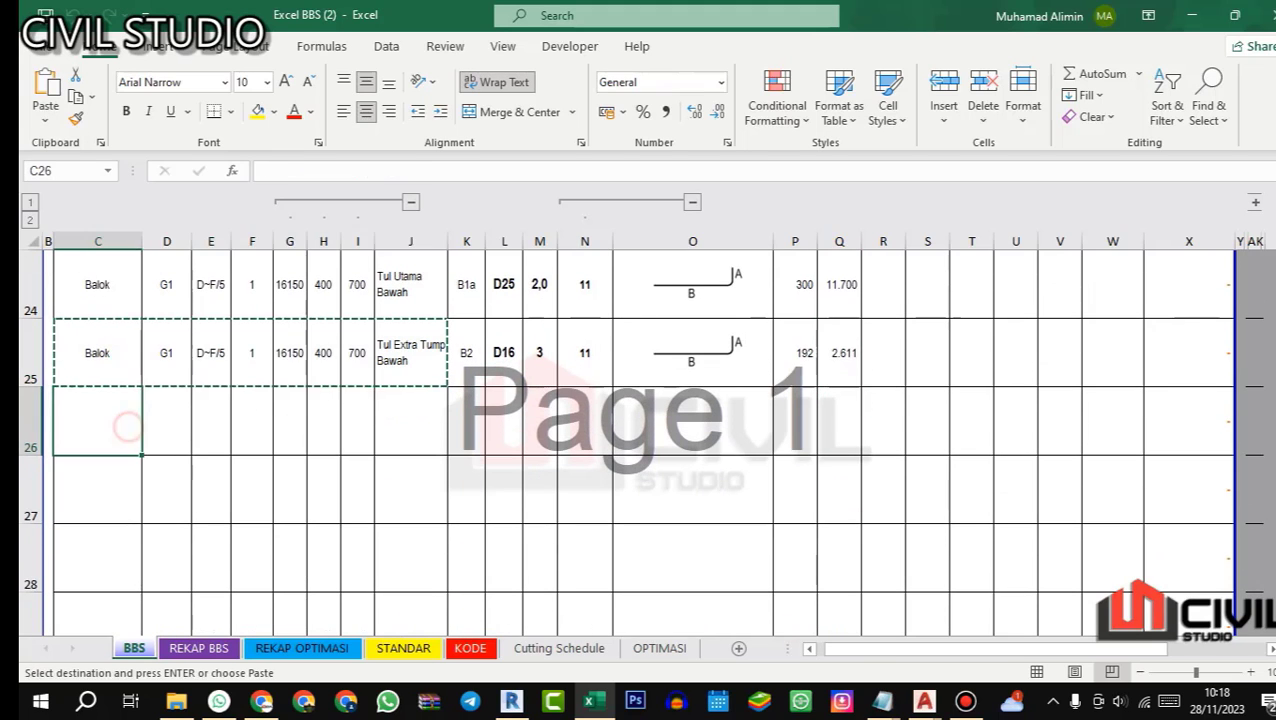
{"action": "key", "text": "ctrl+v"}
Step: Give row 26 the bar code B3 and diameter D16
{"action": "left_click", "coordinate": [466, 421]}
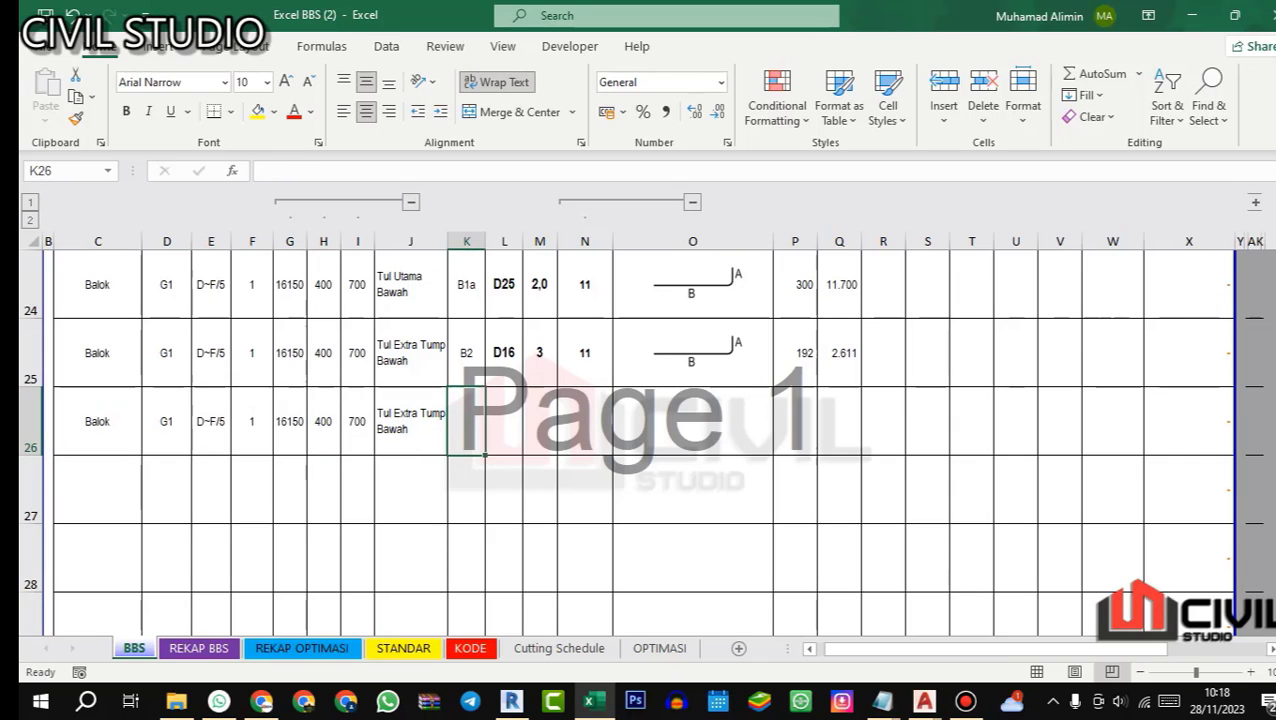
{"action": "type", "text": "B3"}
{"action": "key", "text": "Return"}
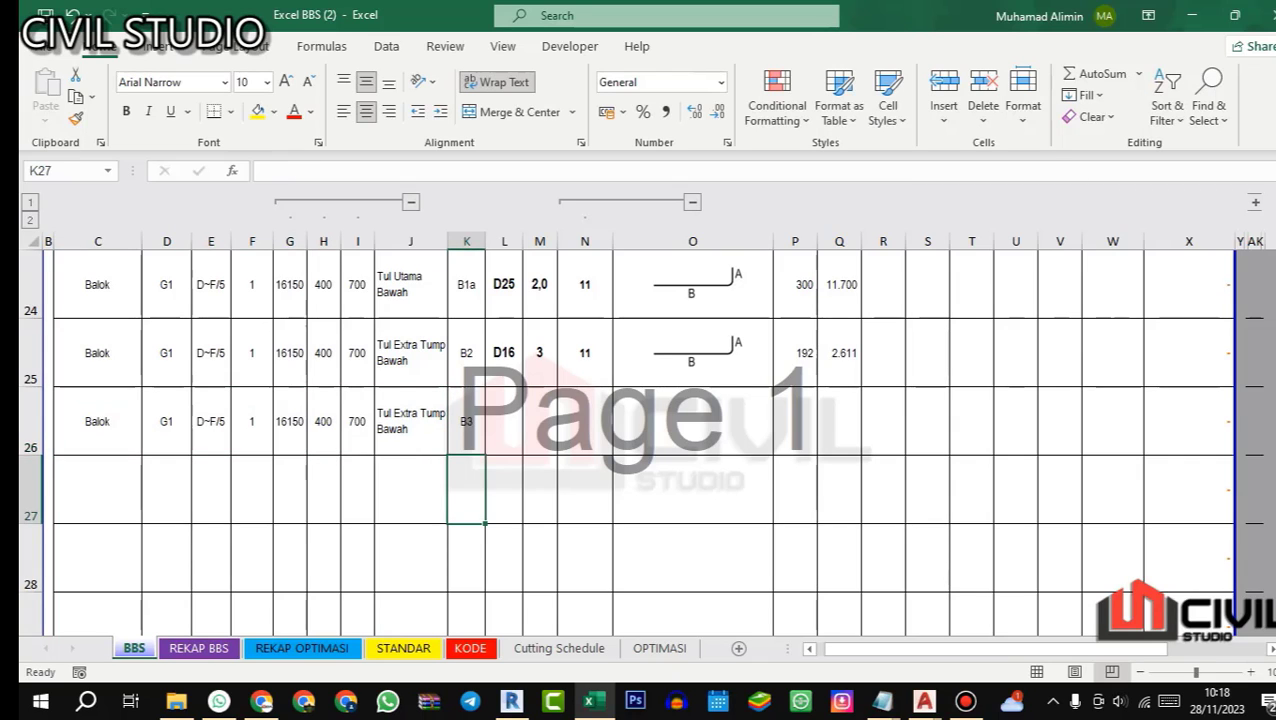
{"action": "key", "text": "Up"}
{"action": "key", "text": "Right"}
{"action": "type", "text": "16"}
{"action": "key", "text": "Return"}
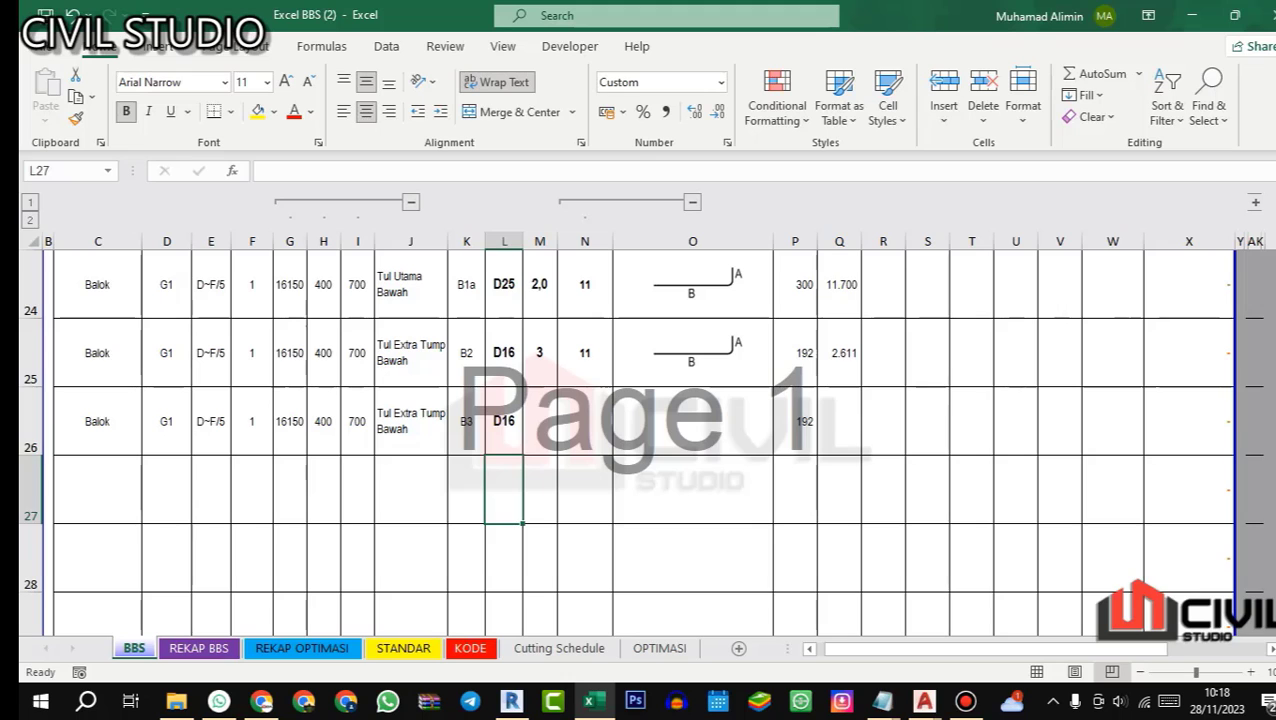
Step: Set bar B3's quantity to 3 and its shape code to 1, the straight bar
{"action": "key", "text": "Up"}
{"action": "key", "text": "Right"}
{"action": "type", "text": "3"}
{"action": "key", "text": "Return"}
{"action": "double_click", "coordinate": [585, 421]}
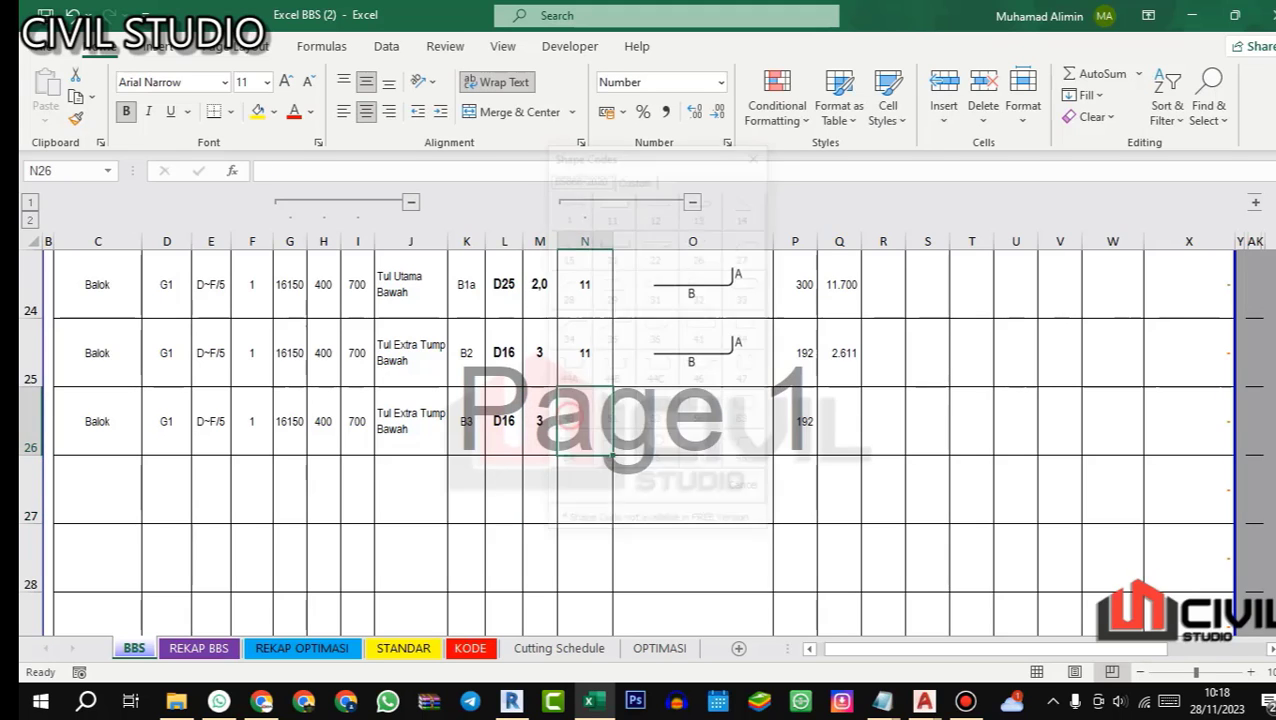
{"action": "left_click", "coordinate": [568, 204]}
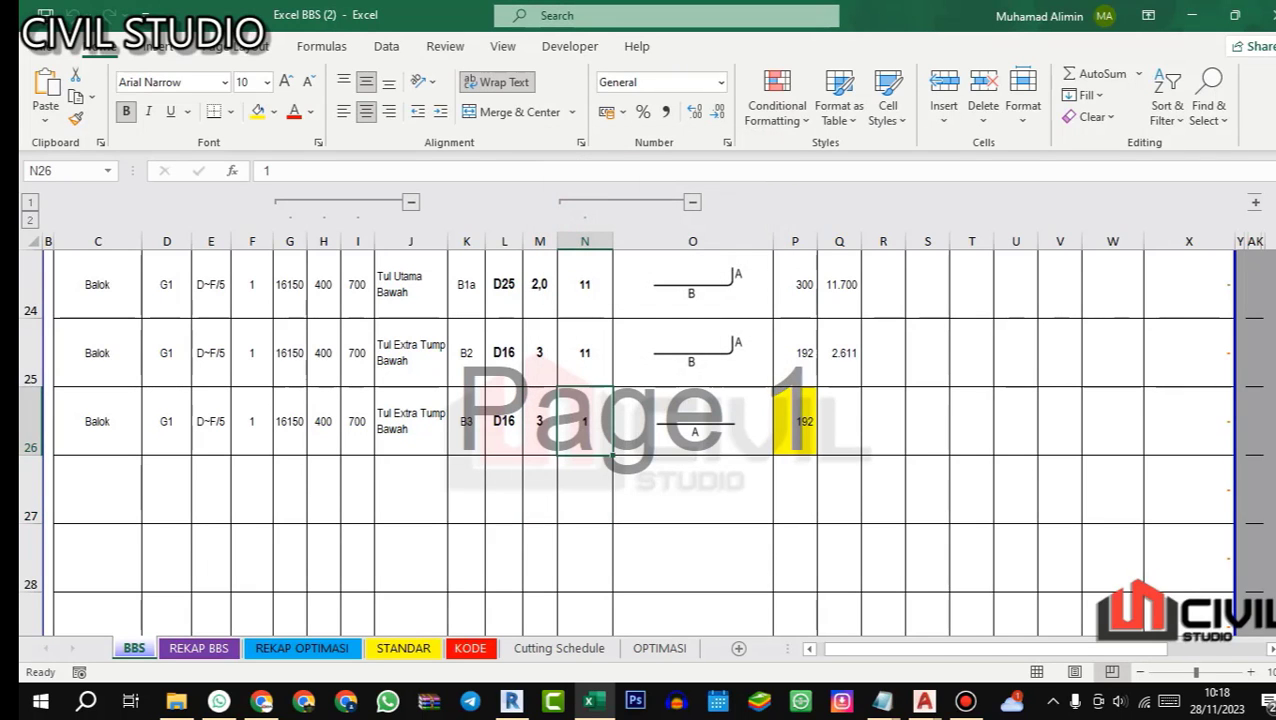
Step: Clear bar B3's length A in P26 and replace it with bar T3's formula copied from P20
{"action": "left_click", "coordinate": [807, 438]}
{"action": "key", "text": "Delete"}
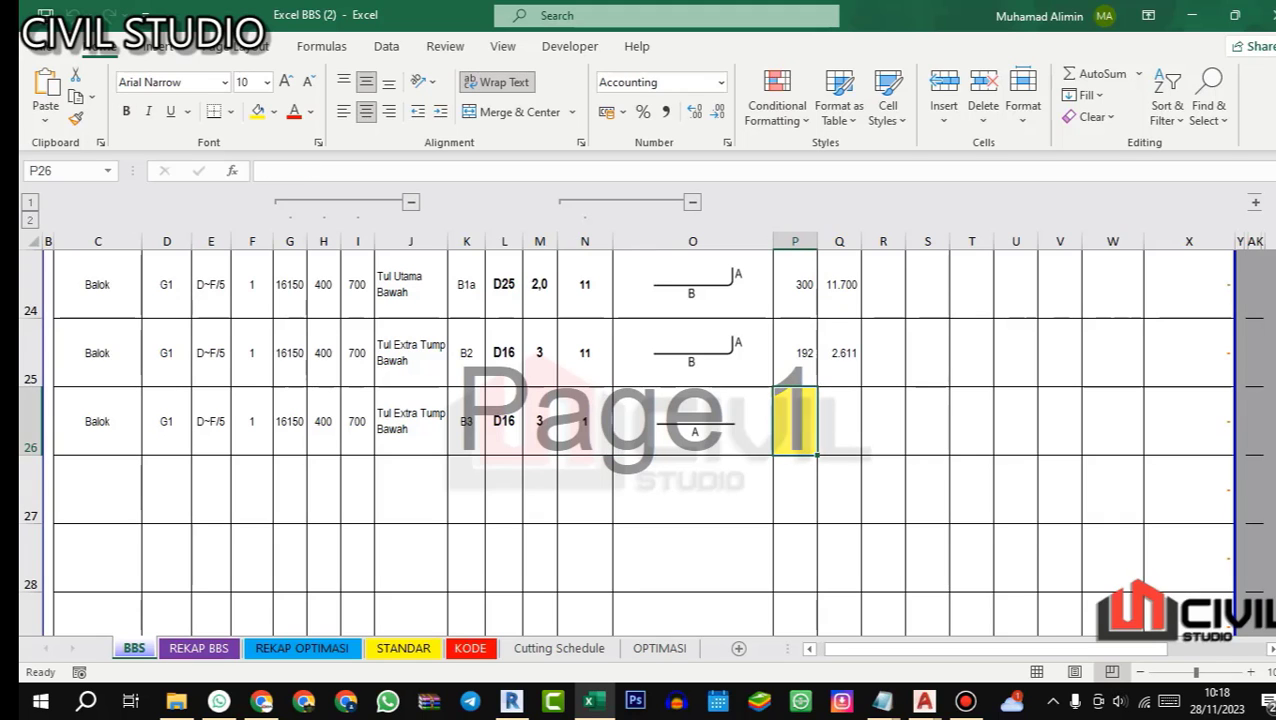
{"action": "scroll", "coordinate": [640, 440], "scroll_direction": "up", "scroll_amount": 2}
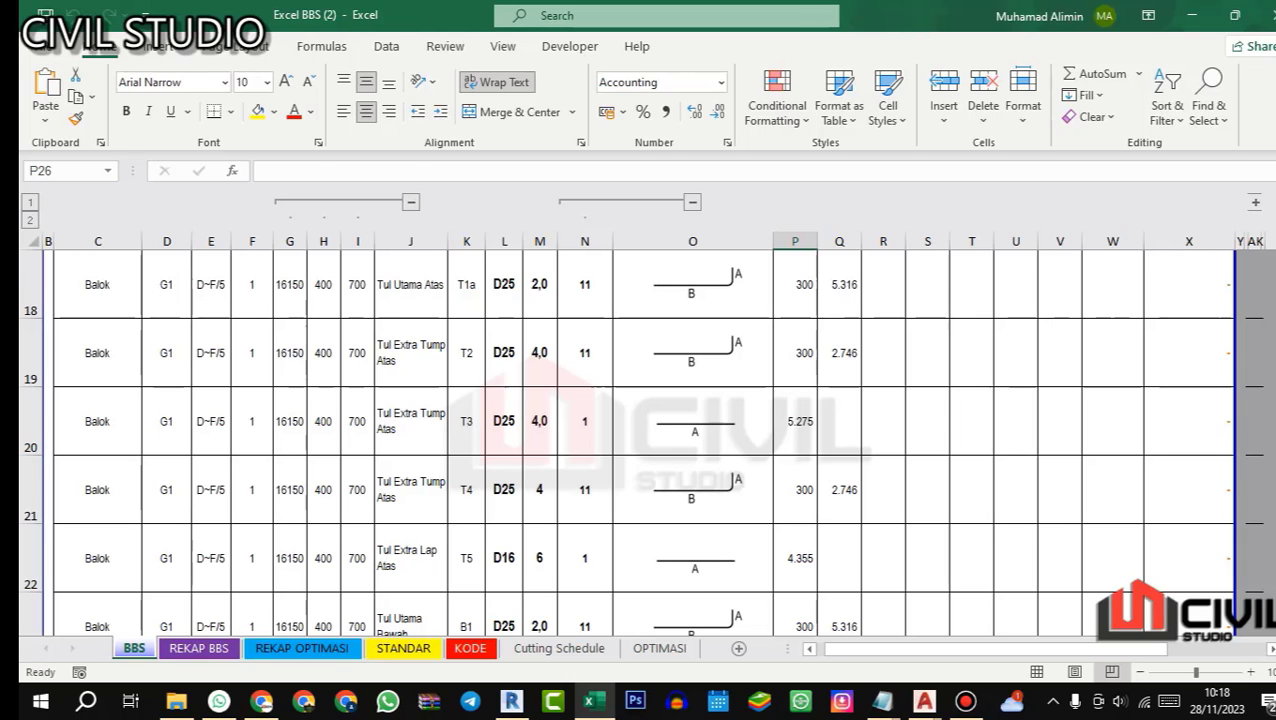
{"action": "left_click", "coordinate": [797, 430]}
{"action": "key", "text": "ctrl+c"}
{"action": "scroll", "coordinate": [797, 430], "scroll_direction": "down", "scroll_amount": 2}
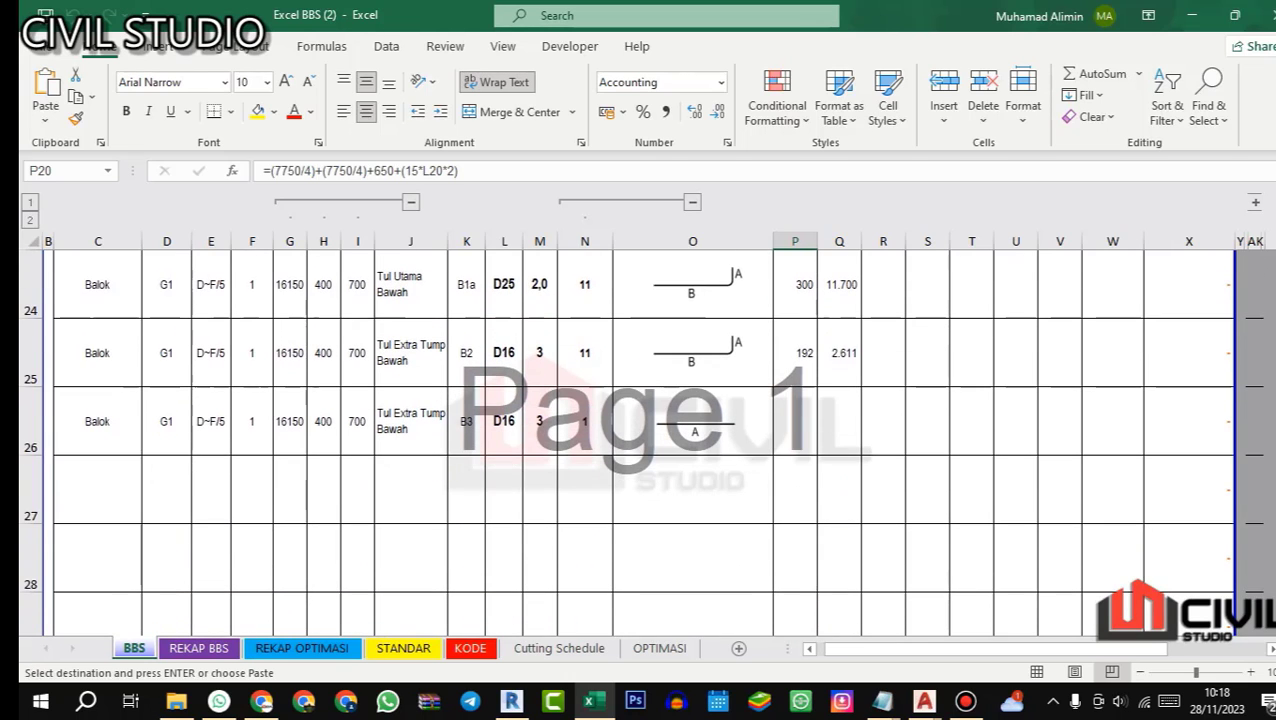
{"action": "left_click", "coordinate": [797, 430]}
{"action": "key", "text": "ctrl+v"}
{"action": "left_click", "coordinate": [411, 171]}
{"action": "key", "text": "Return"}
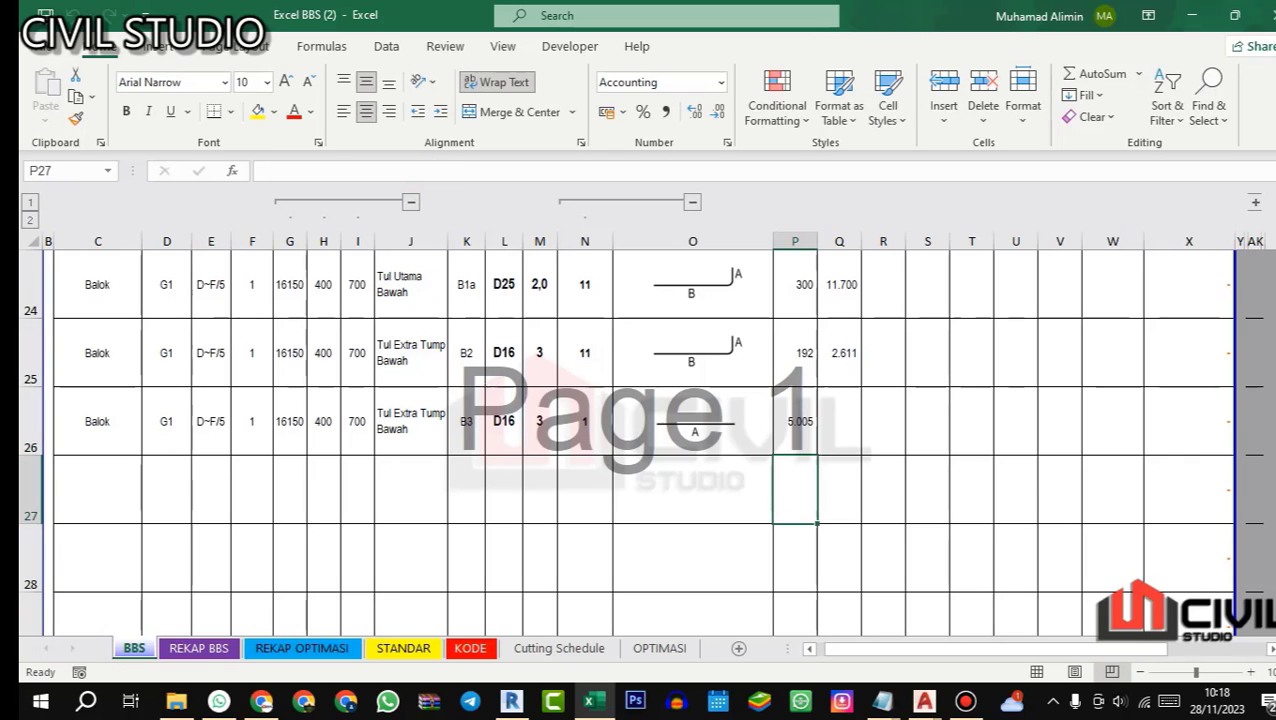
{"action": "left_click", "coordinate": [839, 422]}
{"action": "left_click", "coordinate": [797, 422]}
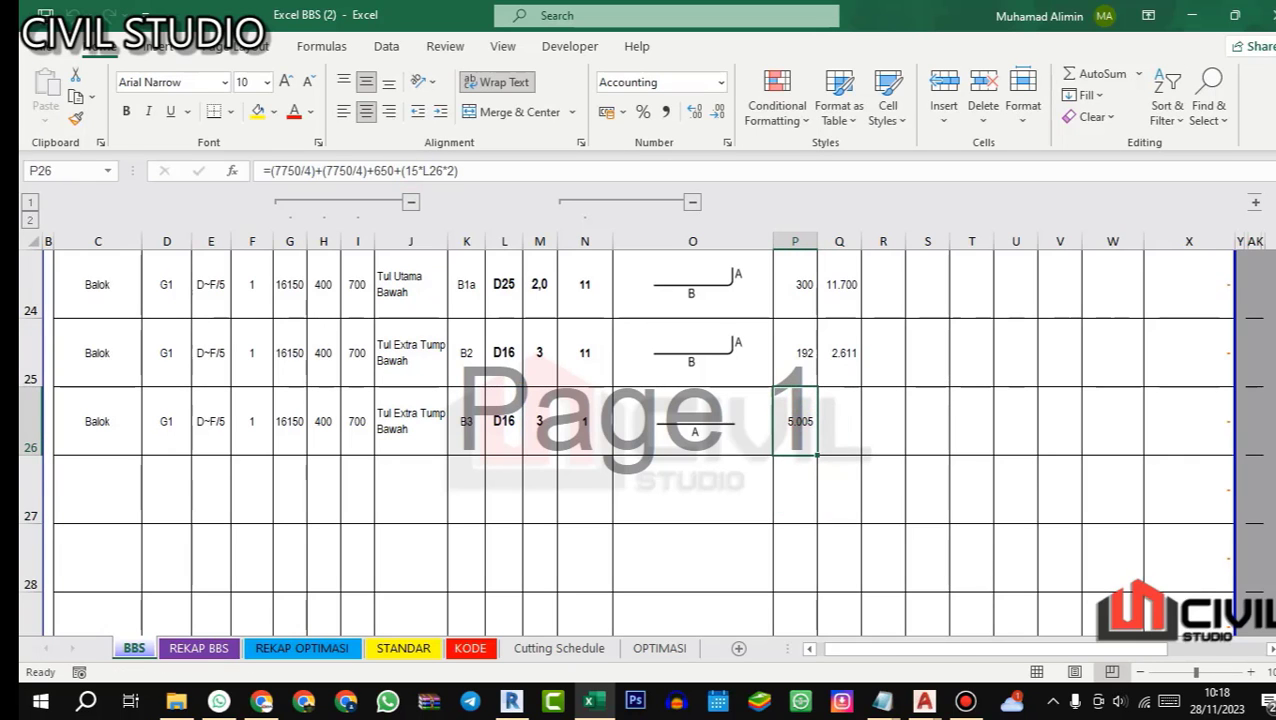
Step: Examine the middle-column rebar in Revit, beam G1's detail in AutoCAD, and the E–F span dimensions in Revit's Section 1
{"action": "left_click", "coordinate": [512, 701]}
{"action": "scroll", "coordinate": [715, 325], "scroll_direction": "down", "scroll_amount": 4}
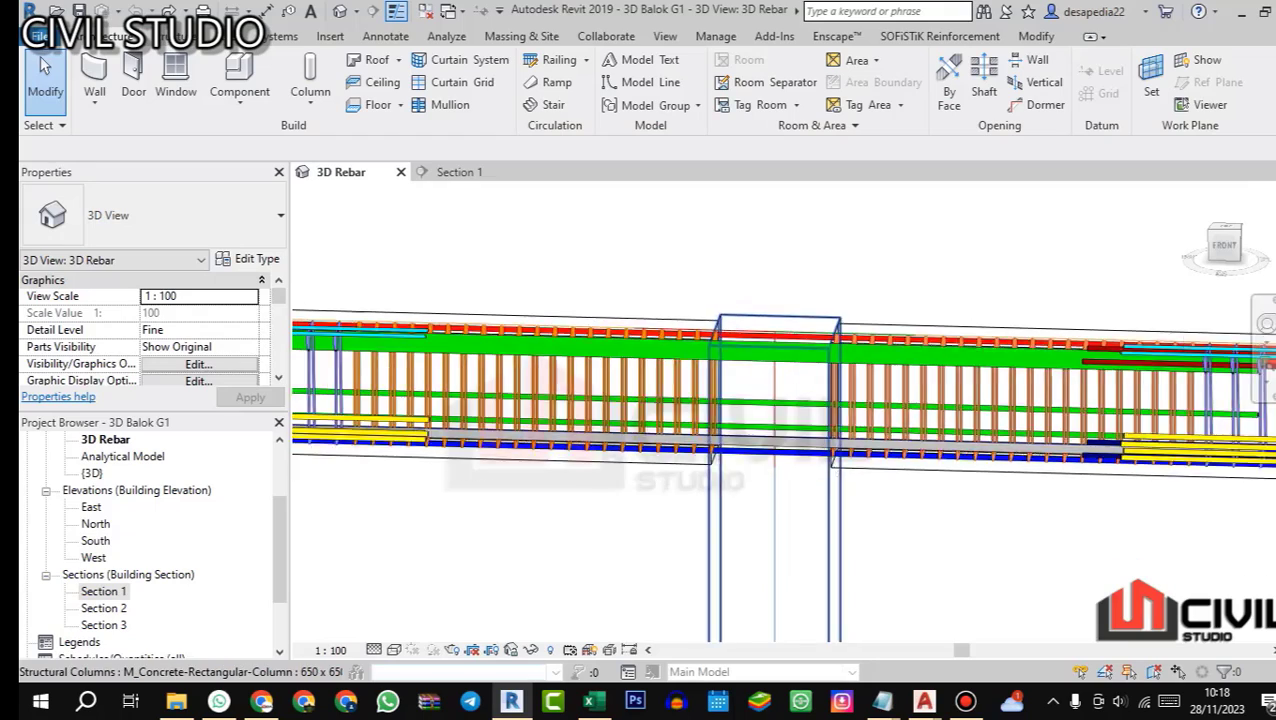
{"action": "mouse_move", "coordinate": [924, 701]}
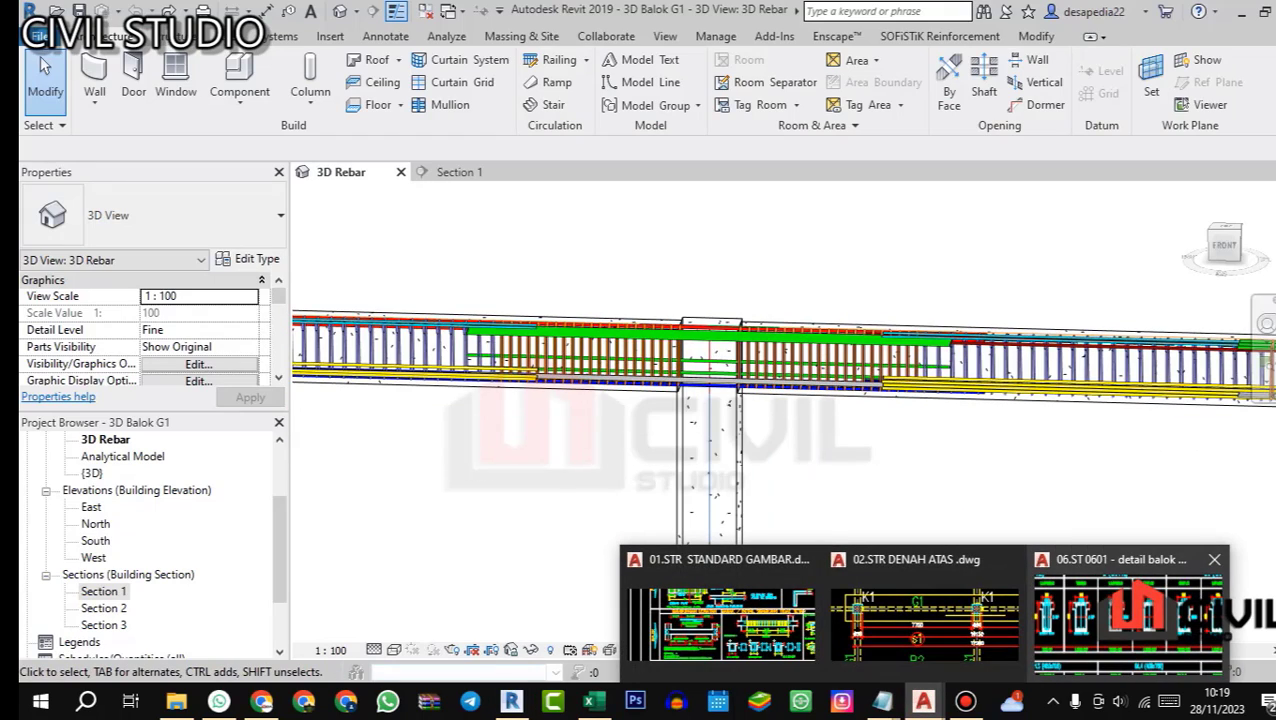
{"action": "left_click", "coordinate": [1128, 615]}
{"action": "scroll", "coordinate": [600, 260], "scroll_direction": "down", "scroll_amount": 3}
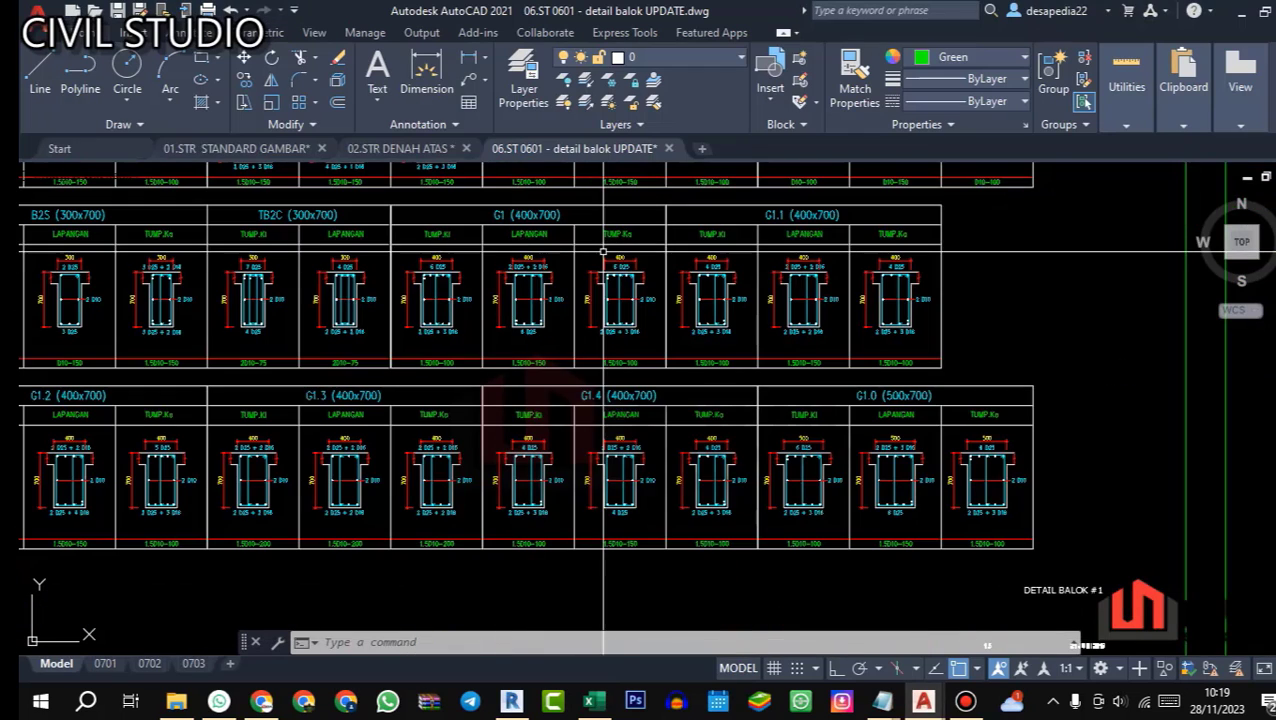
{"action": "left_click", "coordinate": [512, 701]}
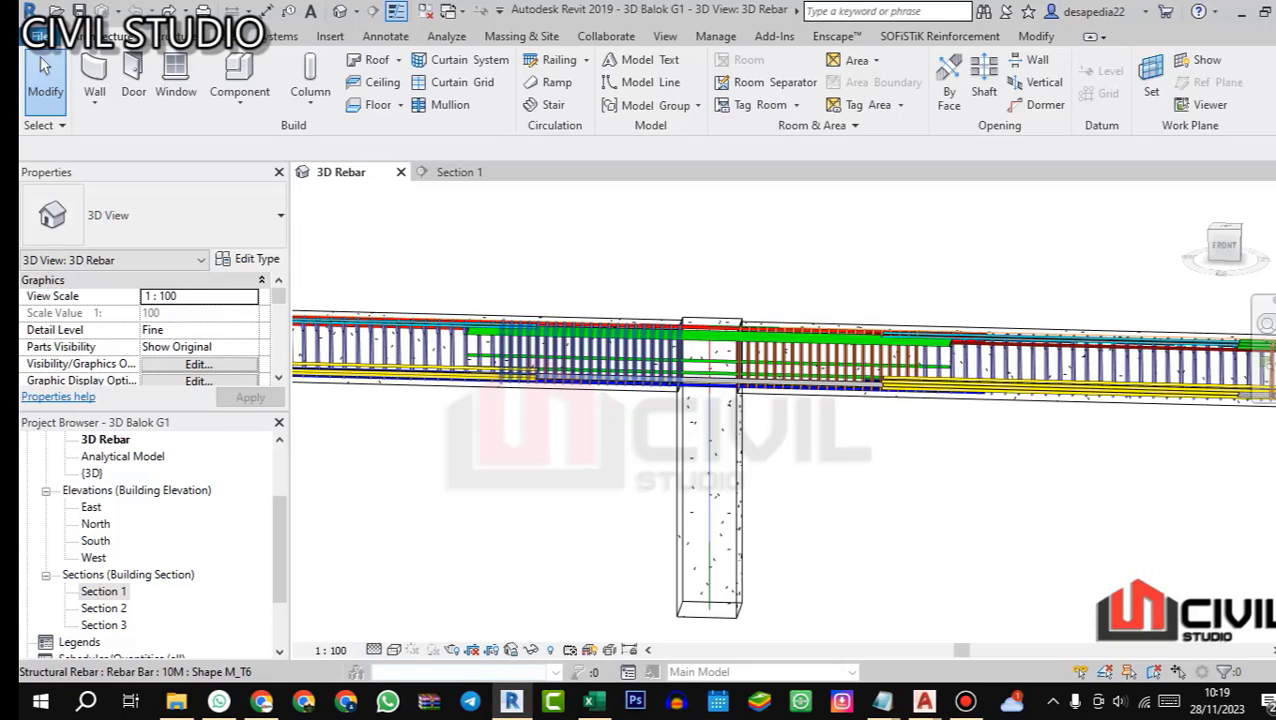
{"action": "scroll", "coordinate": [780, 350], "scroll_direction": "down", "scroll_amount": 3}
{"action": "left_click", "coordinate": [440, 171]}
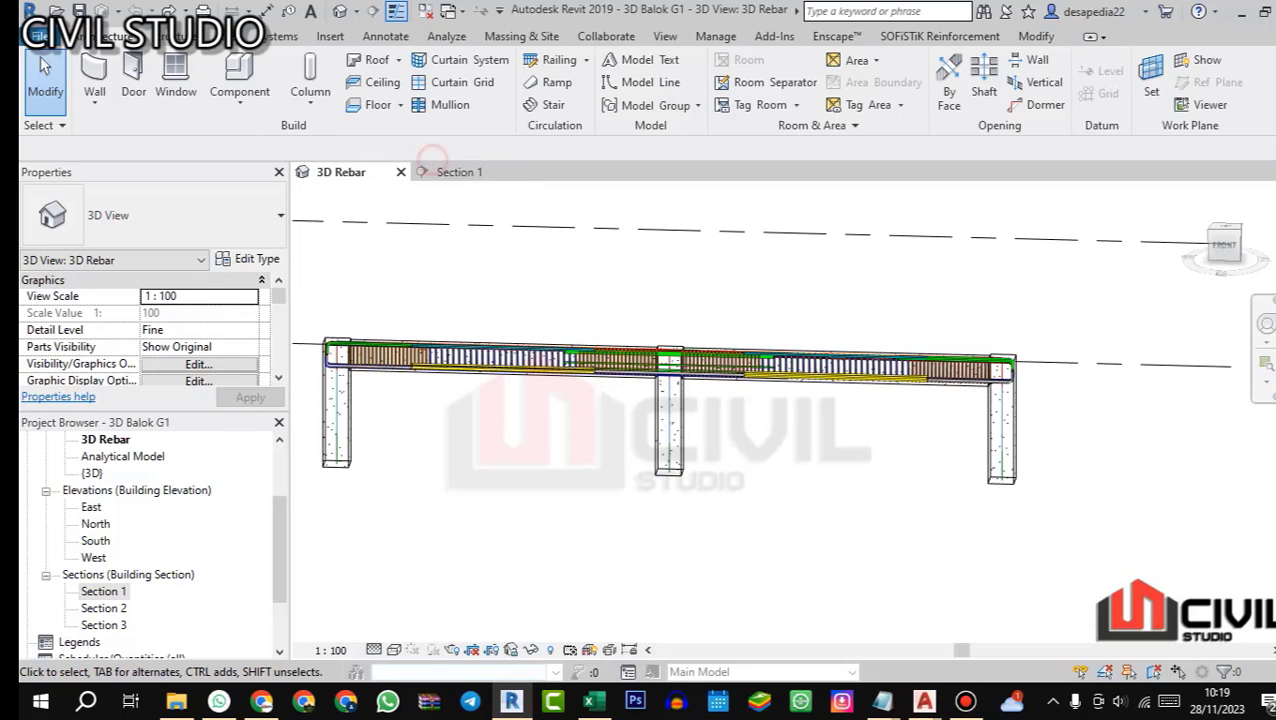
{"action": "scroll", "coordinate": [1086, 321], "scroll_direction": "up", "scroll_amount": 2}
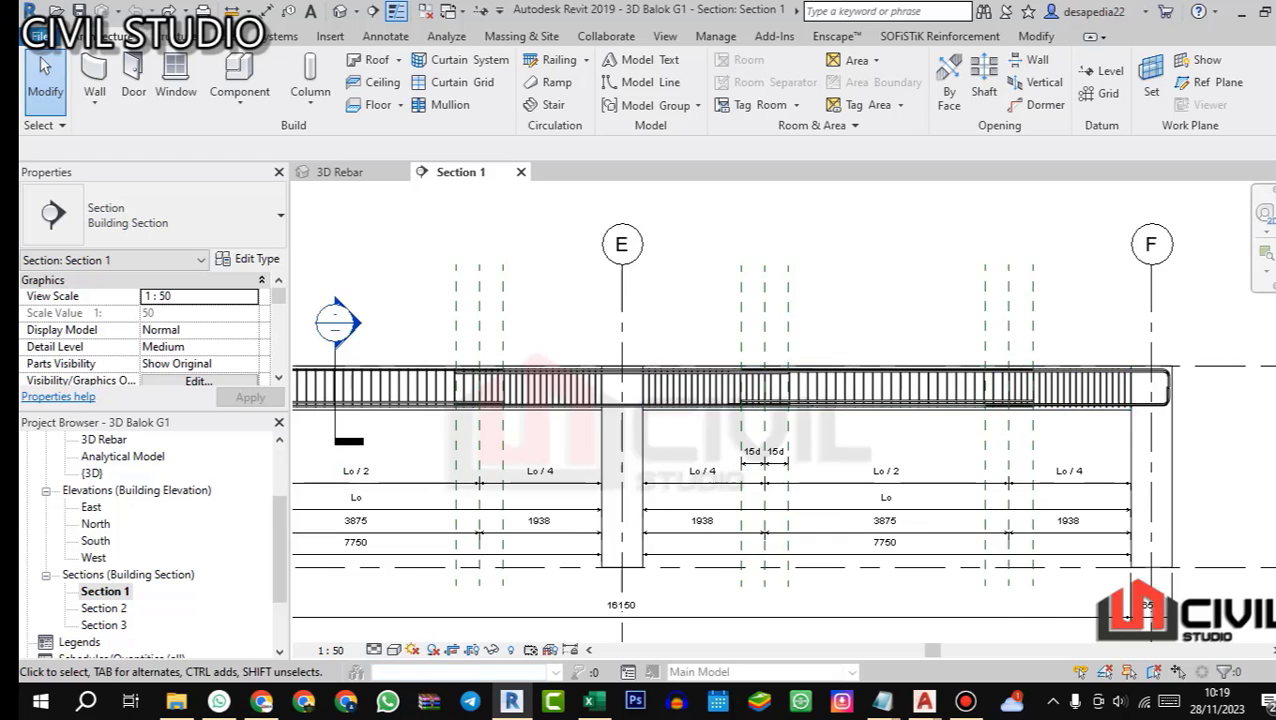
{"action": "left_click_drag", "start_coordinate": [1086, 340], "coordinate": [949, 336]}
{"action": "scroll", "coordinate": [949, 336], "scroll_direction": "up", "scroll_amount": 1}
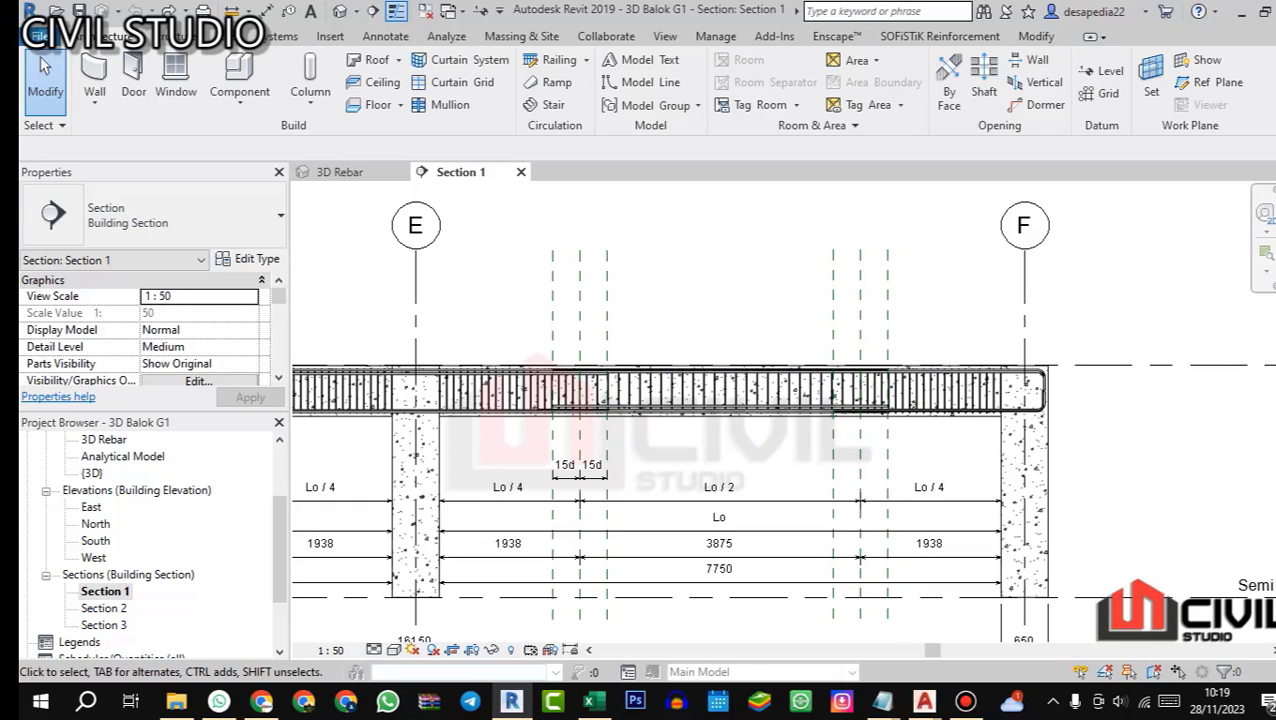
Step: Inspect the hooked bottom extra bars at the grid F end column in Revit's 3D Rebar view
{"action": "left_click", "coordinate": [340, 172]}
{"action": "scroll", "coordinate": [1002, 370], "scroll_direction": "up", "scroll_amount": 4}
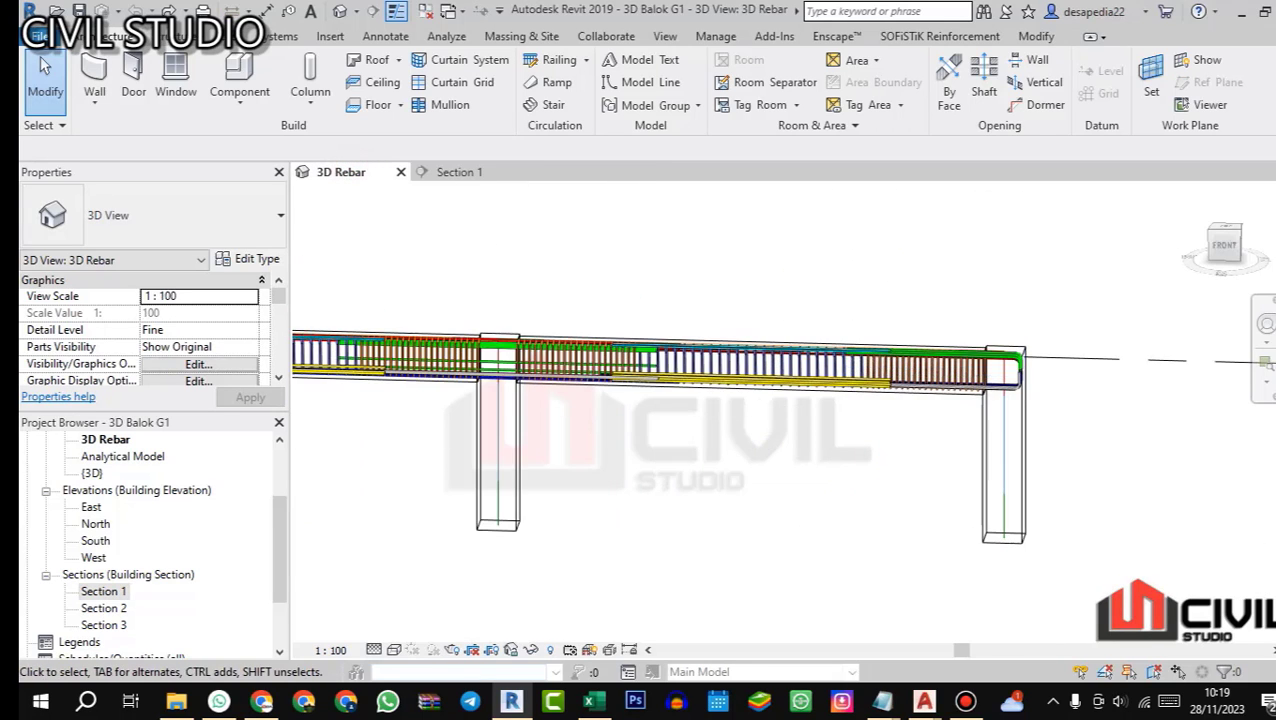
{"action": "left_click_drag", "start_coordinate": [1002, 370], "coordinate": [1010, 465]}
{"action": "scroll", "coordinate": [1015, 480], "scroll_direction": "up", "scroll_amount": 5}
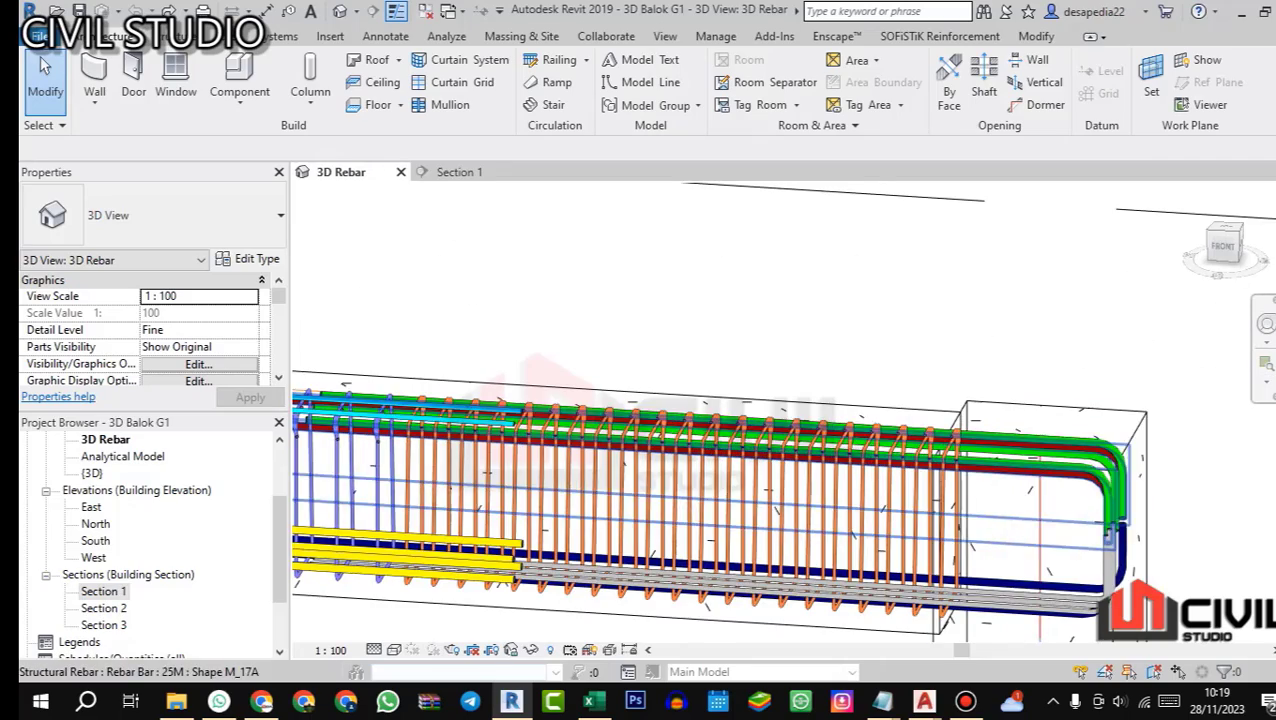
{"action": "scroll", "coordinate": [1062, 490], "scroll_direction": "down", "scroll_amount": 2}
{"action": "scroll", "coordinate": [1078, 520], "scroll_direction": "up", "scroll_amount": 2}
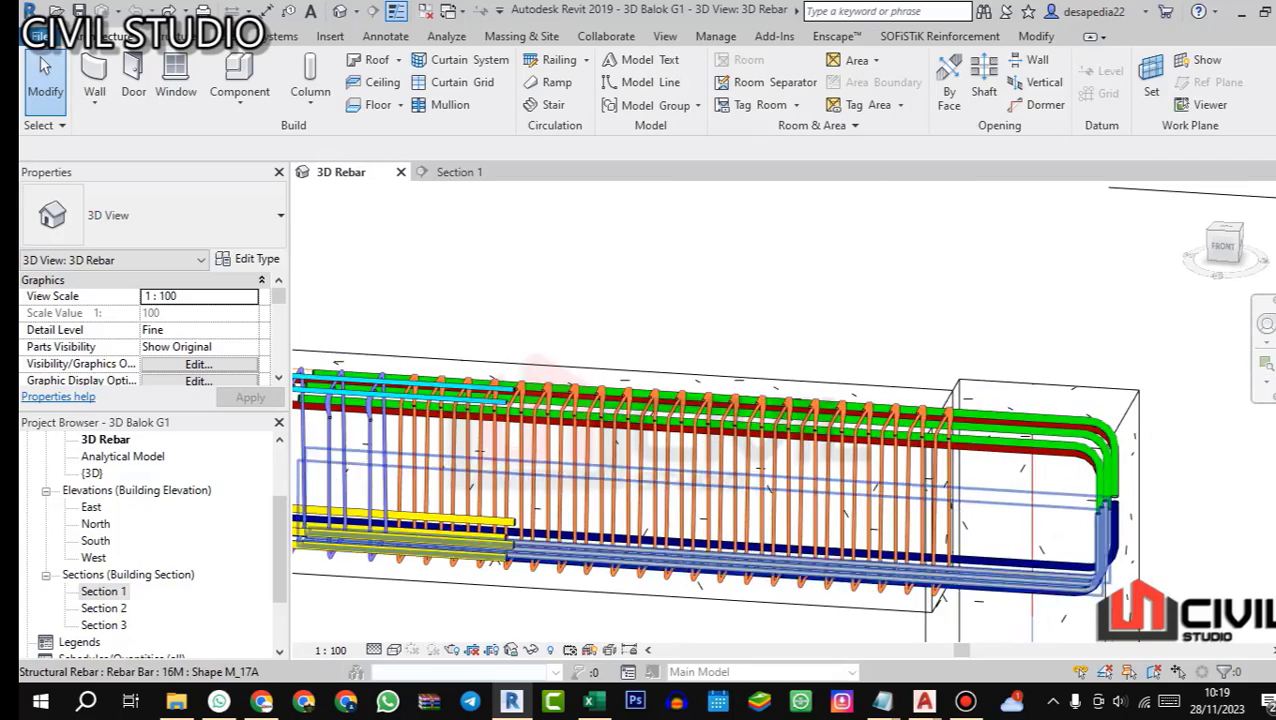
{"action": "scroll", "coordinate": [1052, 578], "scroll_direction": "up", "scroll_amount": 2}
{"action": "left_click_drag", "start_coordinate": [975, 578], "coordinate": [992, 438]}
{"action": "scroll", "coordinate": [992, 438], "scroll_direction": "up", "scroll_amount": 2}
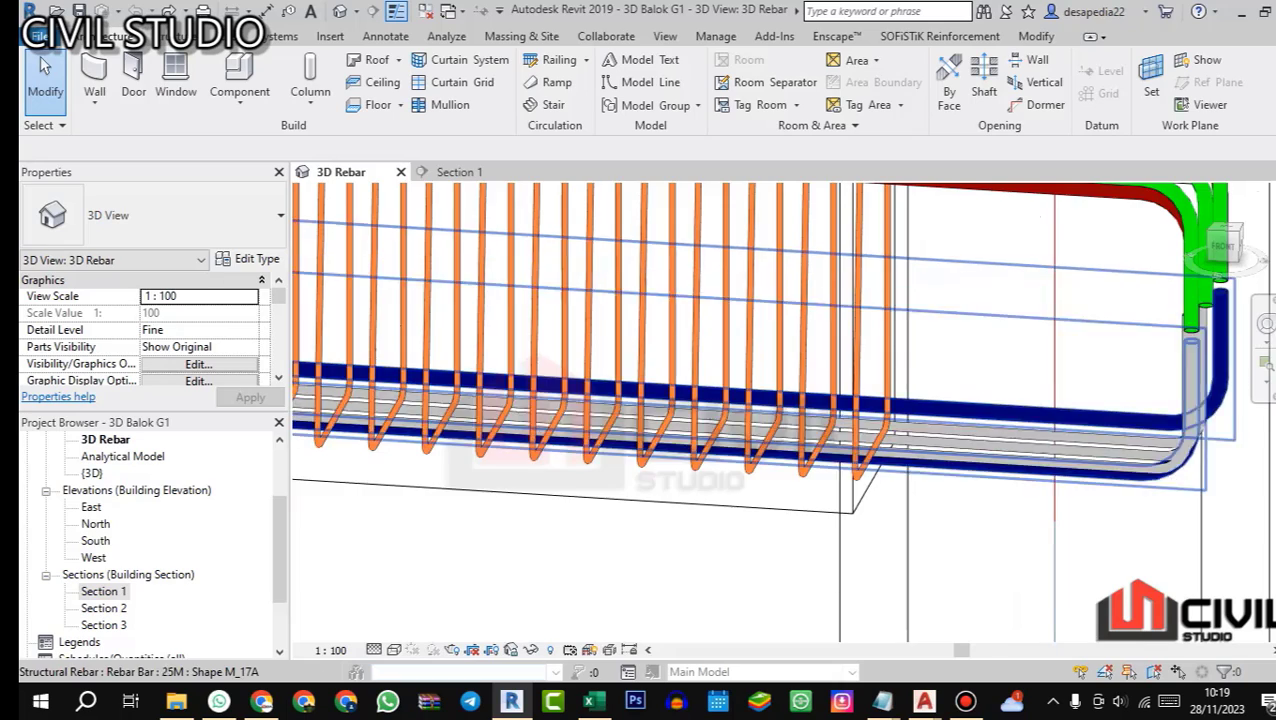
{"action": "scroll", "coordinate": [924, 402], "scroll_direction": "down", "scroll_amount": 5}
Step: Return to Excel and copy bar B3's beam data and description, C26:J26, into row 27
{"action": "left_click", "coordinate": [590, 700]}
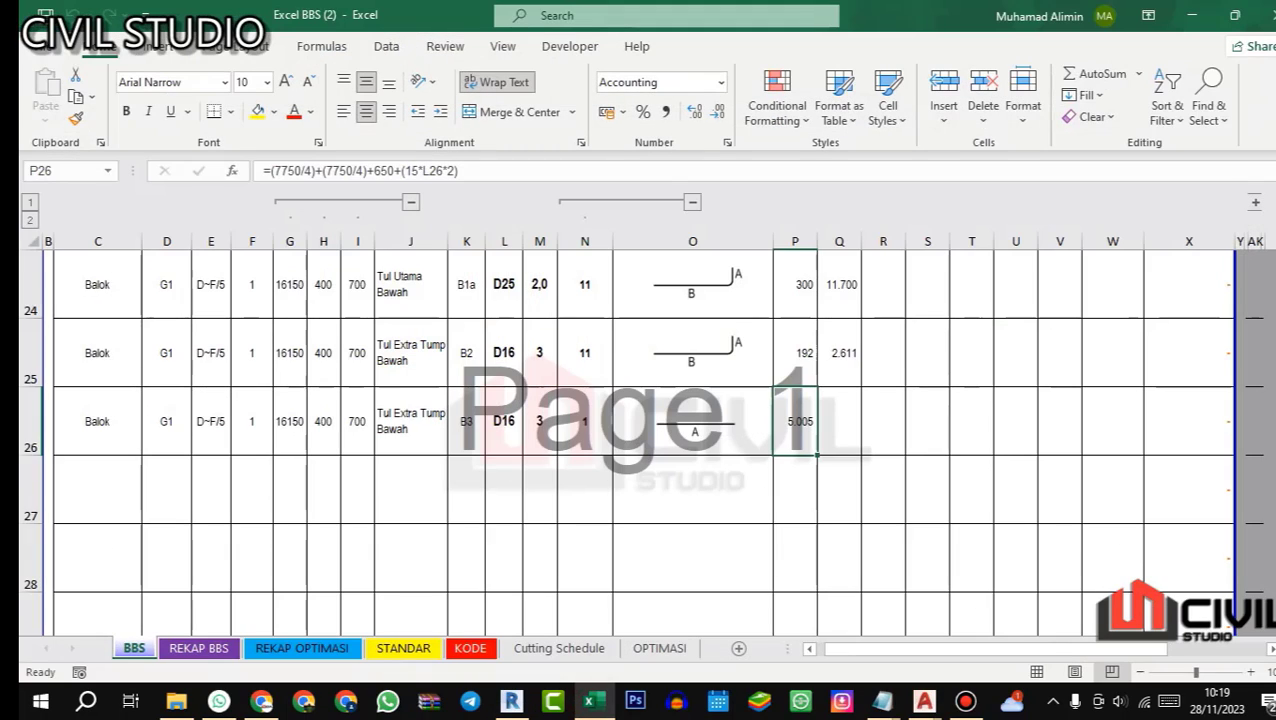
{"action": "left_click", "coordinate": [410, 421]}
{"action": "left_click_drag", "start_coordinate": [100, 421], "coordinate": [410, 421]}
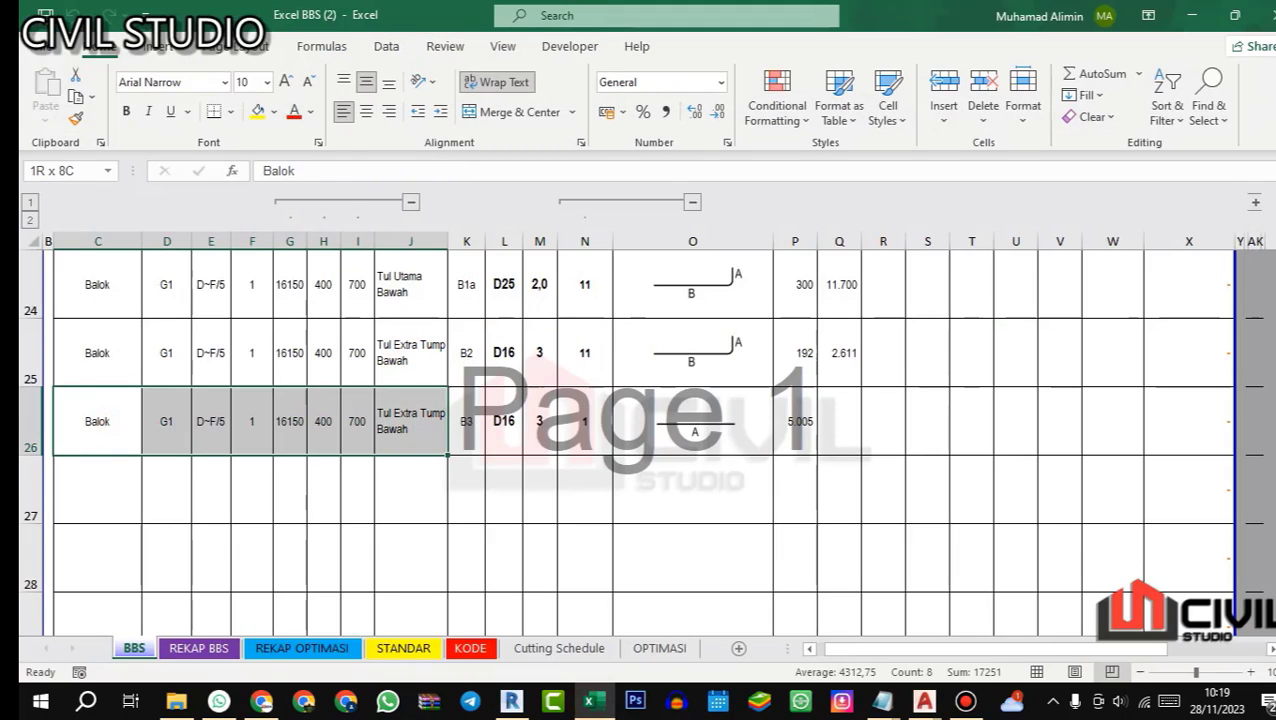
{"action": "key", "text": "ctrl+c"}
{"action": "left_click", "coordinate": [96, 471]}
{"action": "key", "text": "ctrl+v"}
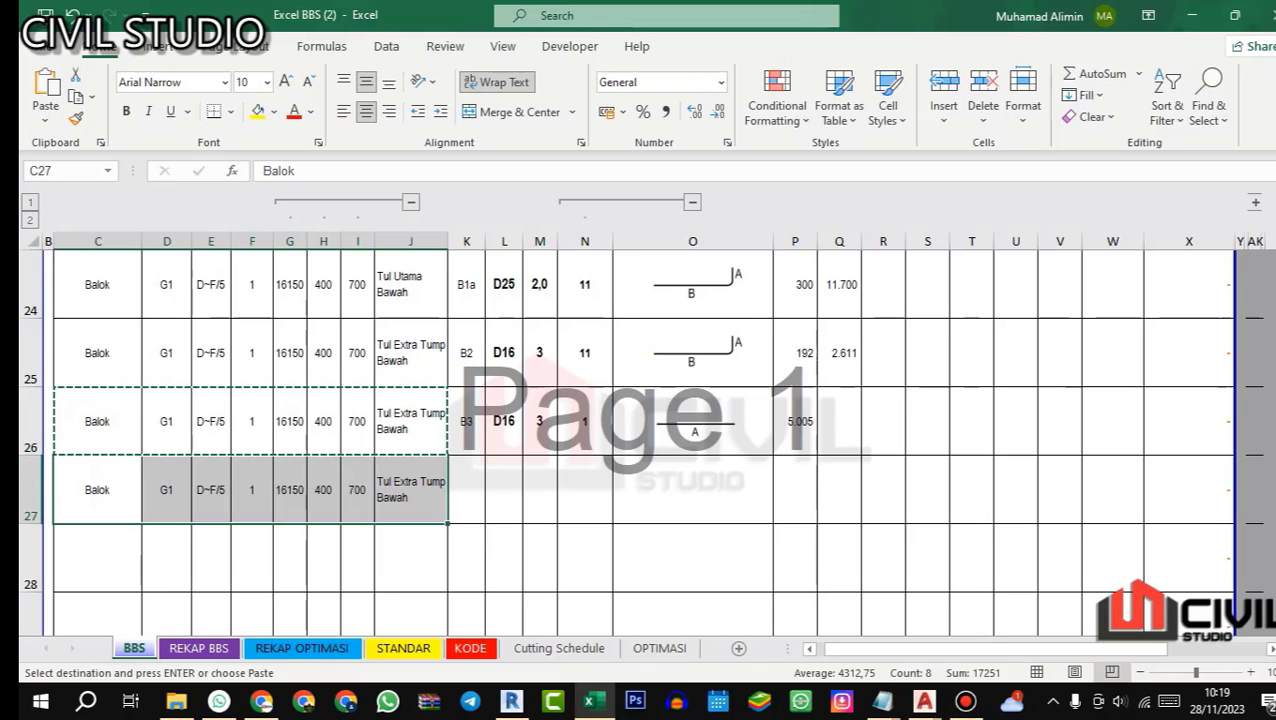
{"action": "key", "text": "Escape"}
Step: Give row 27 the bar code B4, diameter D16 and quantity 3
{"action": "left_click", "coordinate": [477, 480]}
{"action": "type", "text": "b"}
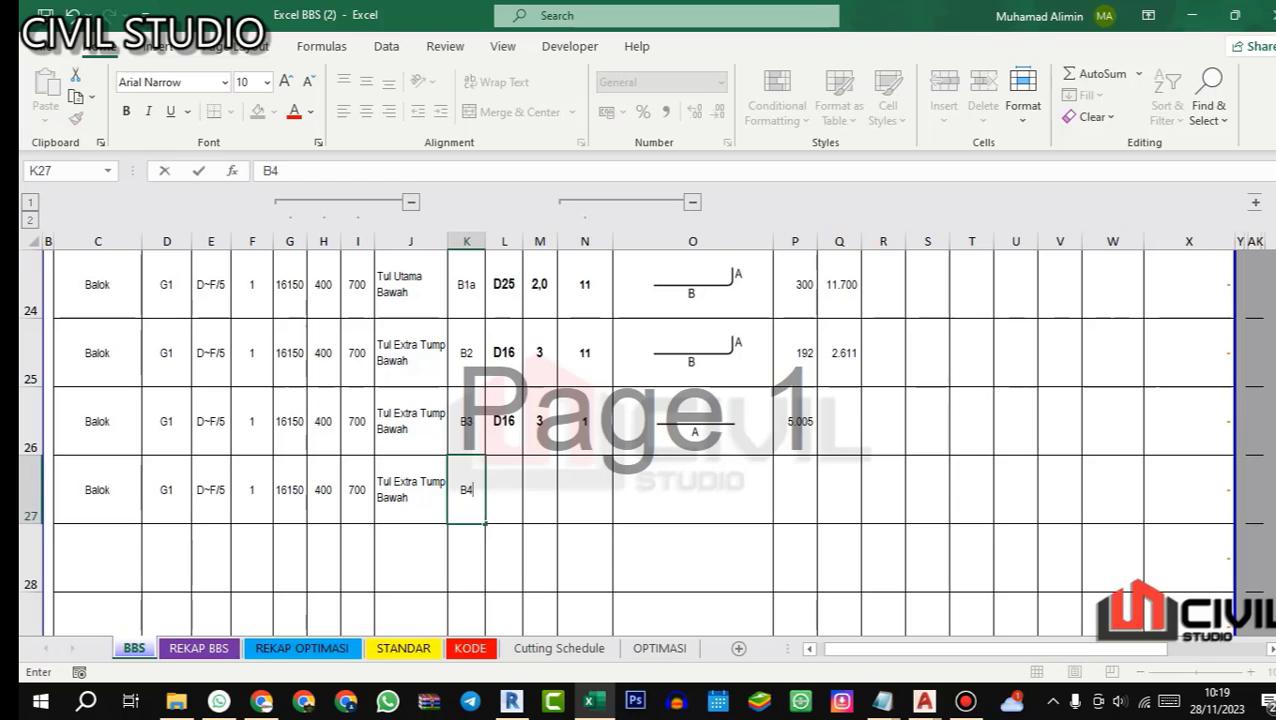
{"action": "key", "text": "Return"}
{"action": "left_click", "coordinate": [505, 486]}
{"action": "type", "text": "16"}
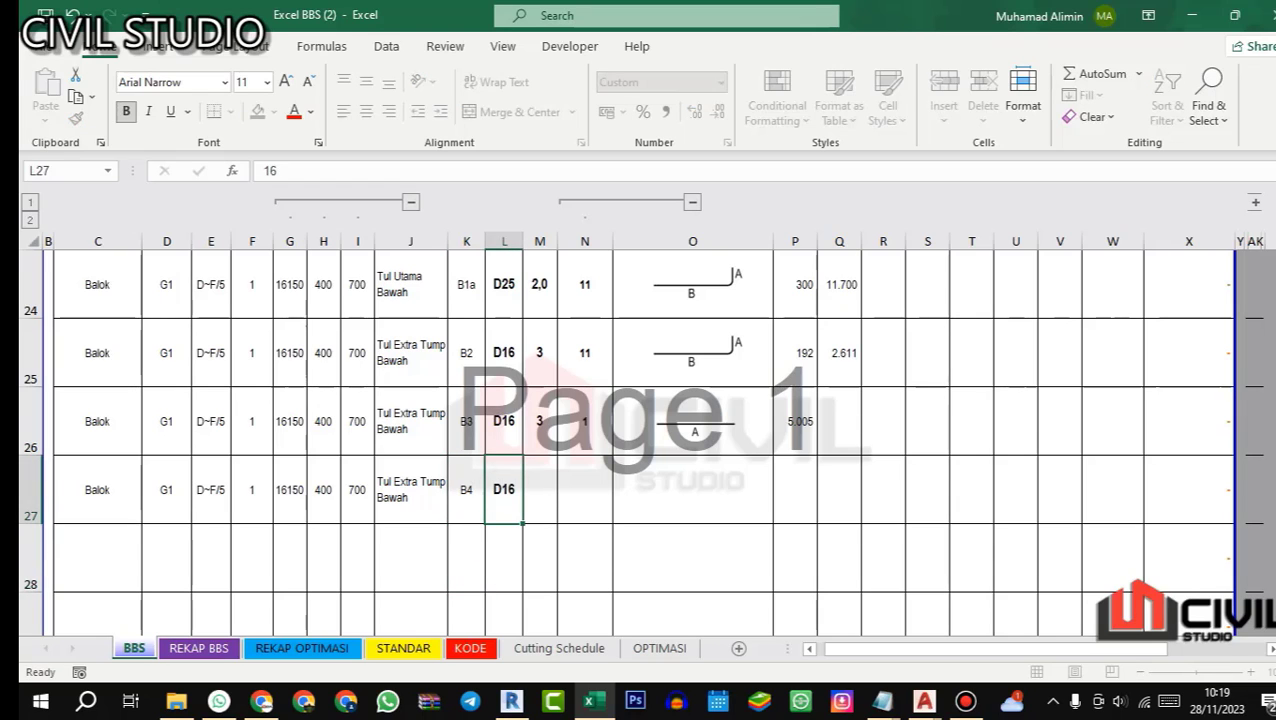
{"action": "key", "text": "Return"}
{"action": "left_click", "coordinate": [530, 489]}
{"action": "type", "text": "3"}
{"action": "key", "text": "Return"}
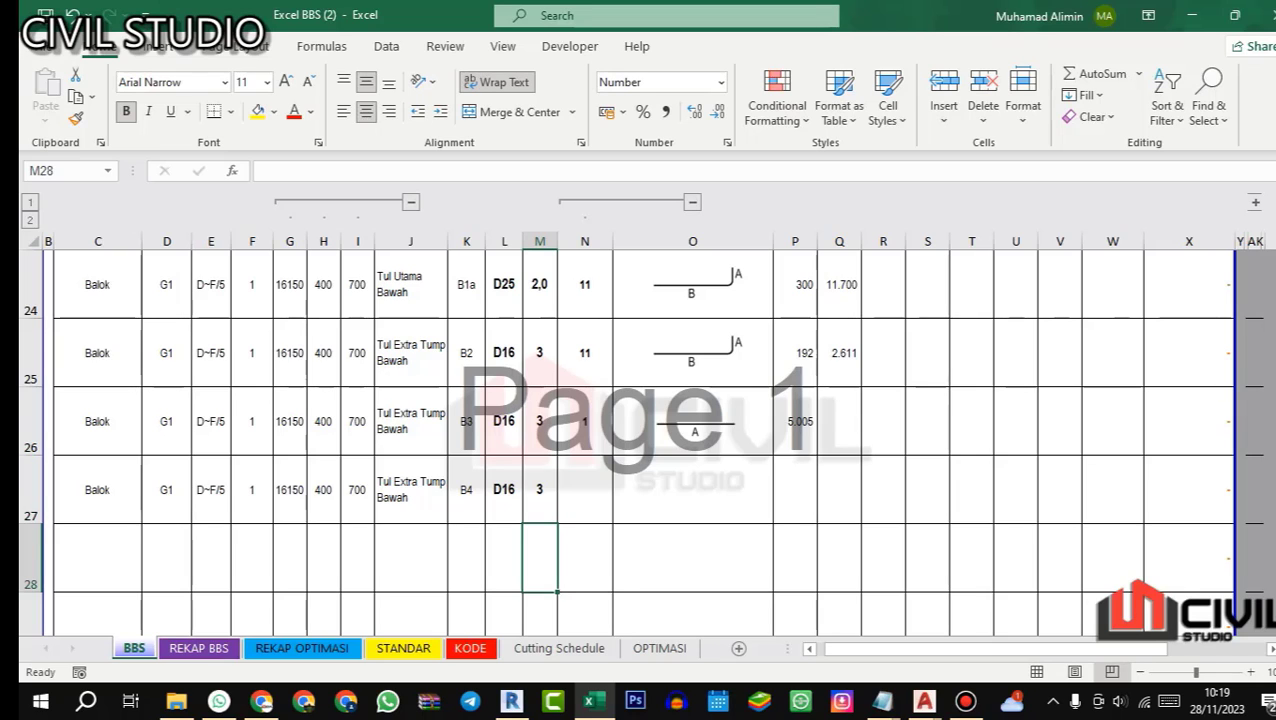
Step: Copy bar B2's lengths A and B, P25:Q25, into row 27 for bar B4
{"action": "scroll", "coordinate": [640, 420], "scroll_direction": "up", "scroll_amount": 4}
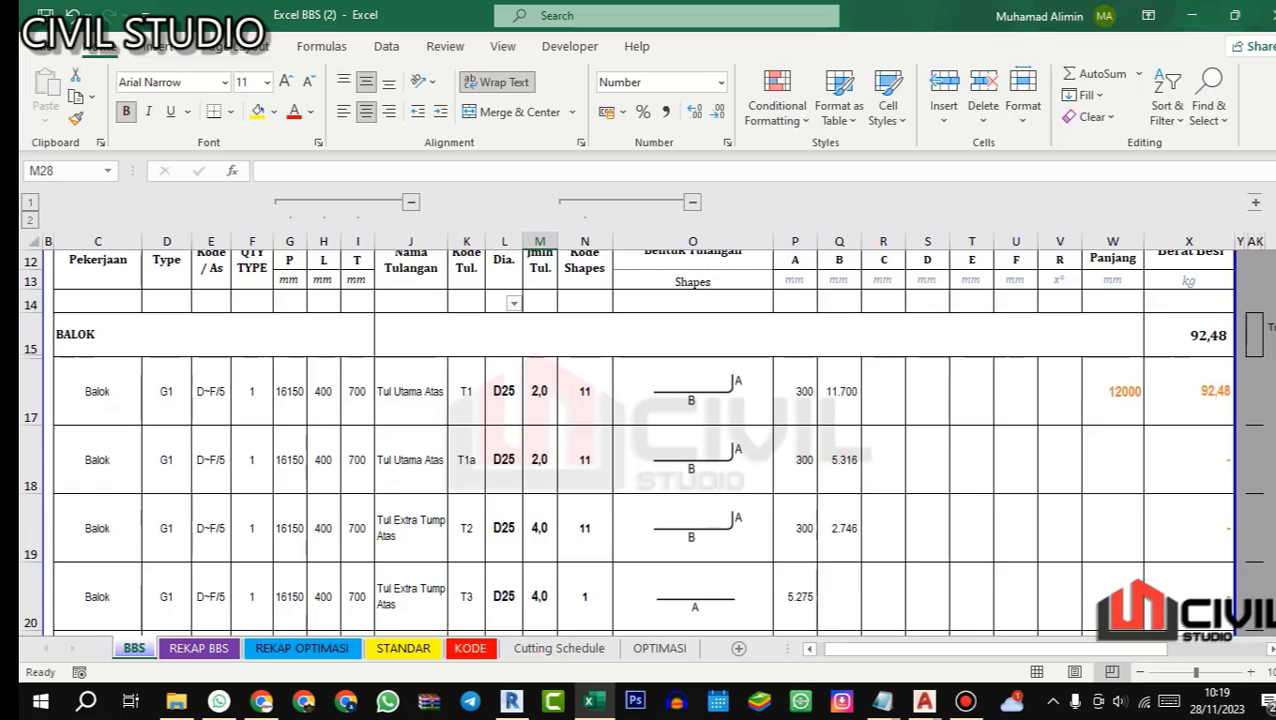
{"action": "scroll", "coordinate": [640, 420], "scroll_direction": "down", "scroll_amount": 4}
{"action": "left_click_drag", "start_coordinate": [795, 353], "coordinate": [839, 353]}
{"action": "key", "text": "ctrl+c"}
{"action": "left_click", "coordinate": [795, 489]}
{"action": "key", "text": "ctrl+v"}
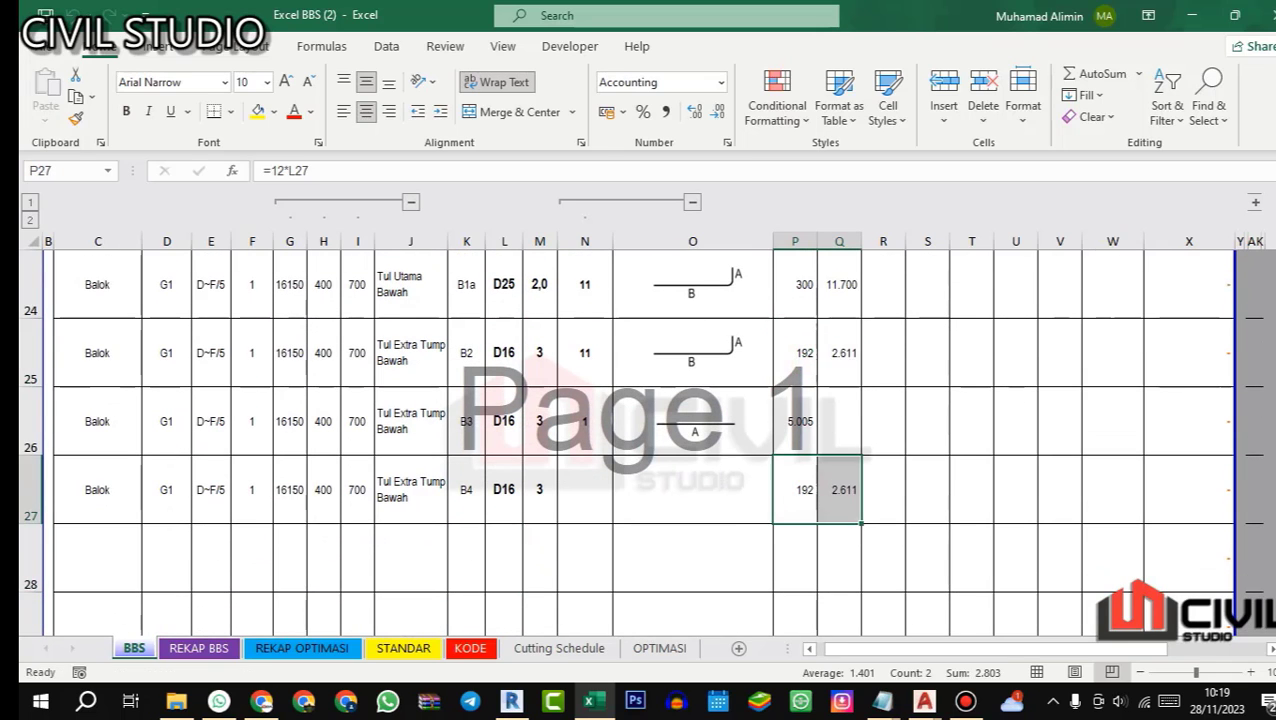
Step: Assign shape code 11 to bar B4 in row 27 and clear the yellow highlight from P27:Q27
{"action": "left_click", "coordinate": [585, 489]}
{"action": "left_click", "coordinate": [612, 207]}
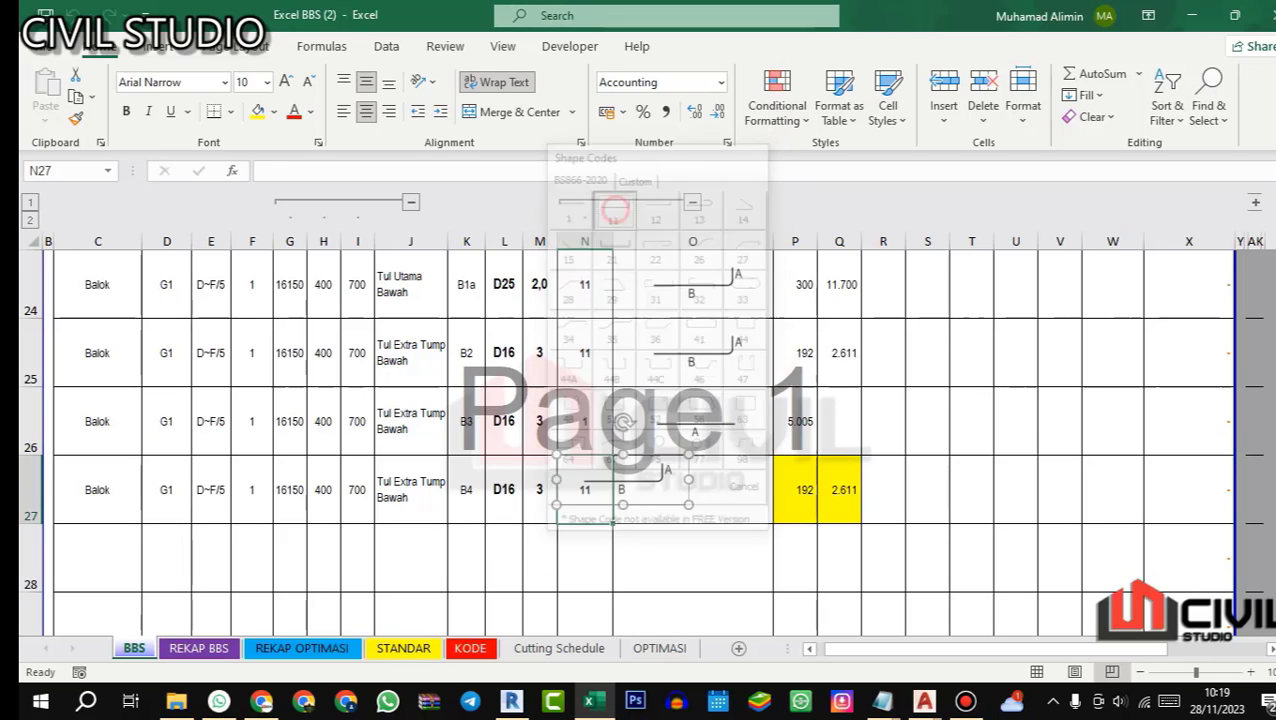
{"action": "left_click_drag", "start_coordinate": [795, 489], "coordinate": [839, 489]}
{"action": "key", "text": "ctrl+c"}
{"action": "key", "text": "Escape"}
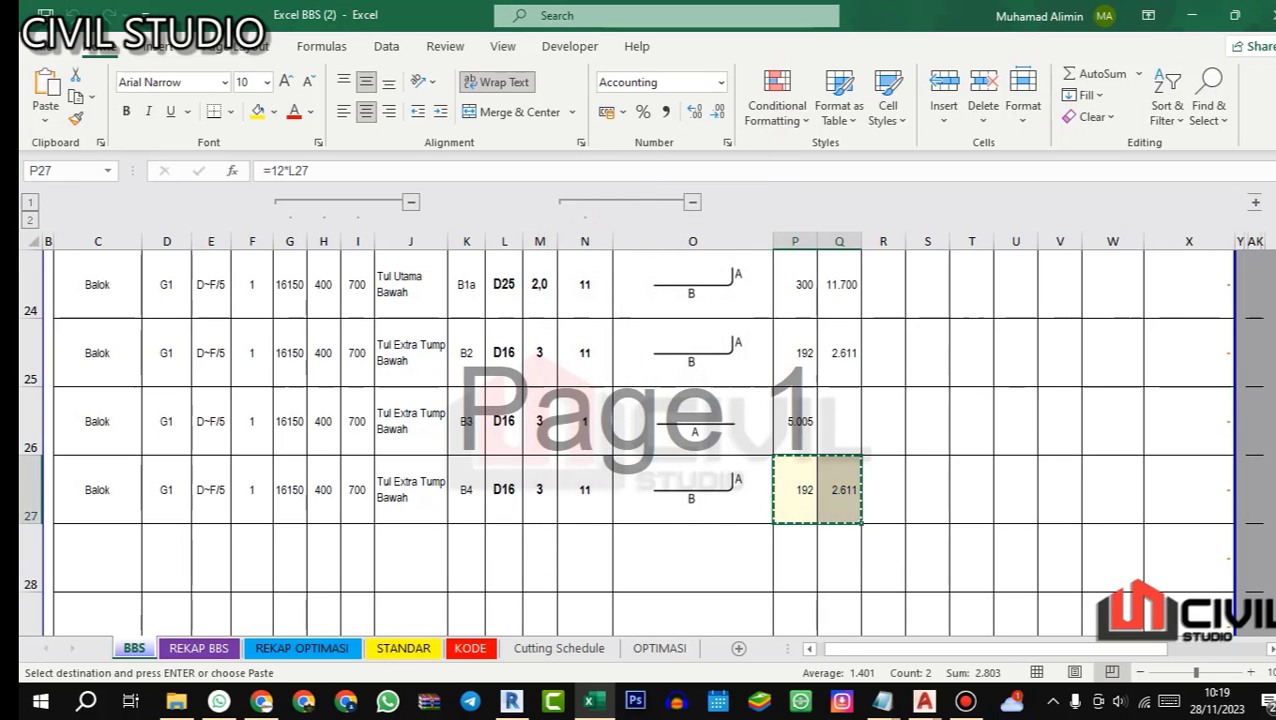
{"action": "left_click", "coordinate": [960, 490]}
Step: Examine beam G1's midspan (LAPANGAN) bottom bars in Revit's 3D Rebar view and the AutoCAD drawing detail balok UPDATE
{"action": "left_click", "coordinate": [590, 700]}
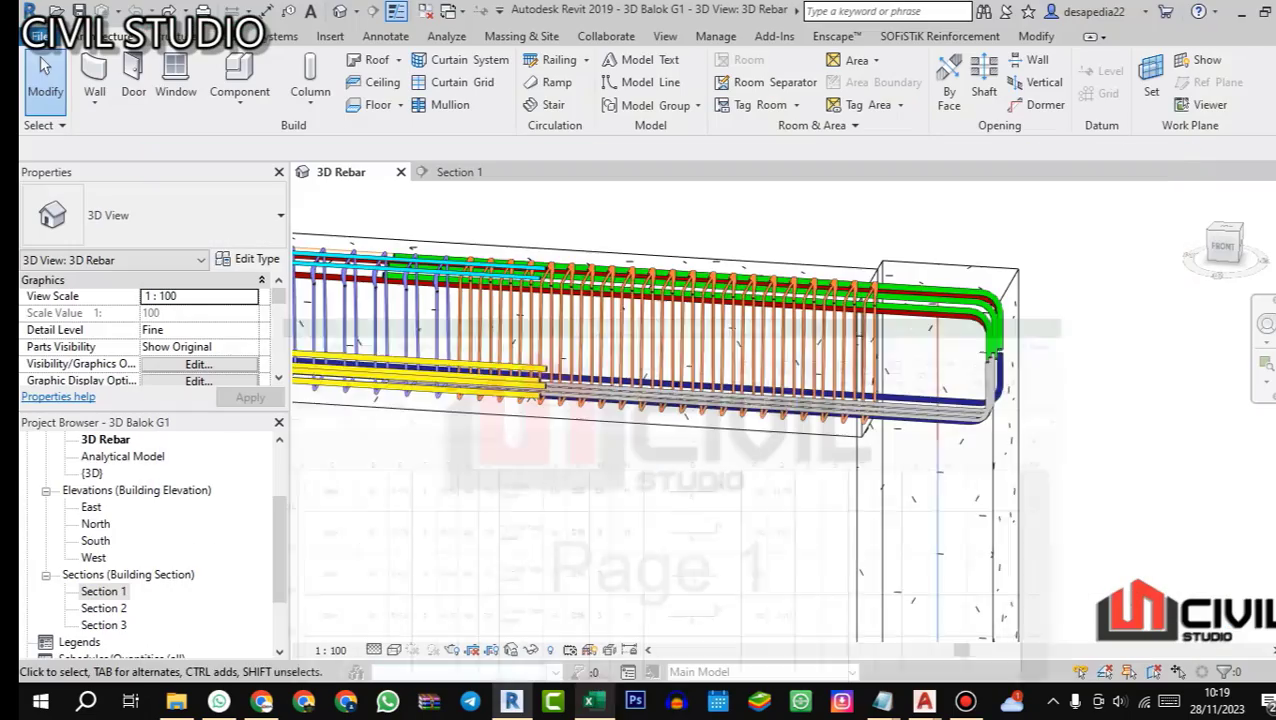
{"action": "mouse_move", "coordinate": [923, 700]}
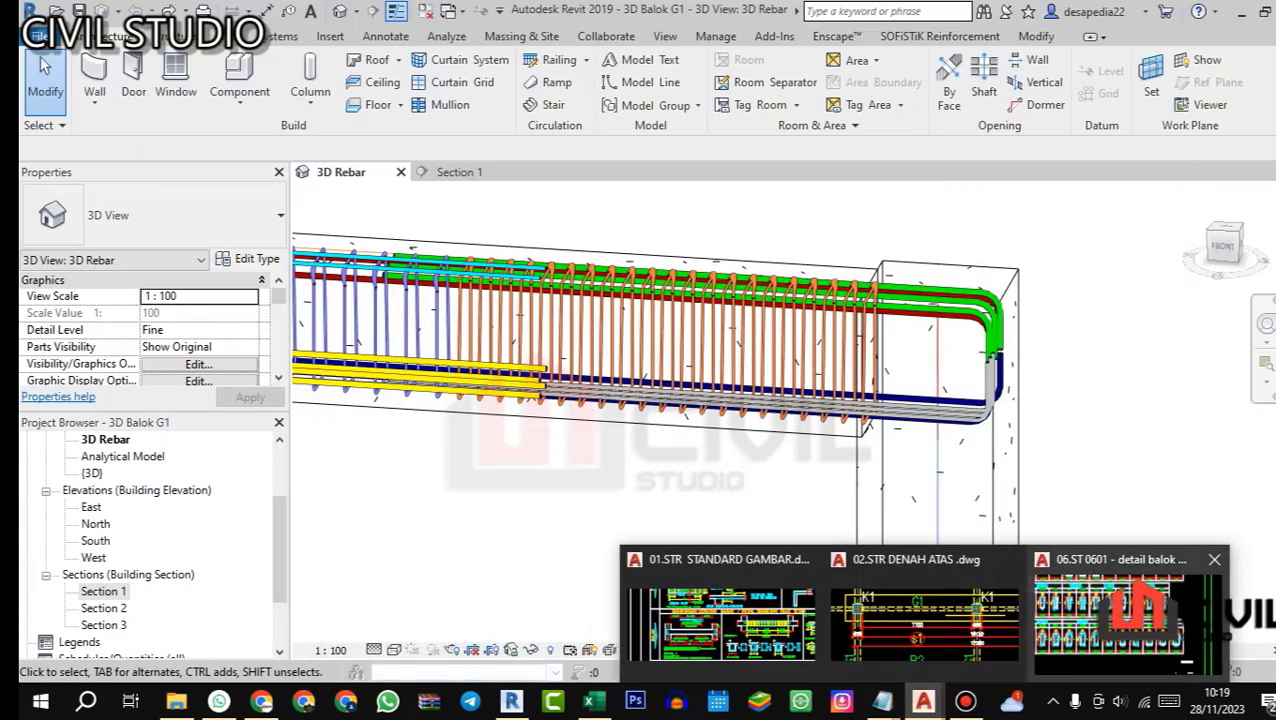
{"action": "left_click", "coordinate": [1130, 615]}
{"action": "scroll", "coordinate": [636, 326], "scroll_direction": "up", "scroll_amount": 3}
{"action": "scroll", "coordinate": [636, 326], "scroll_direction": "up", "scroll_amount": 5}
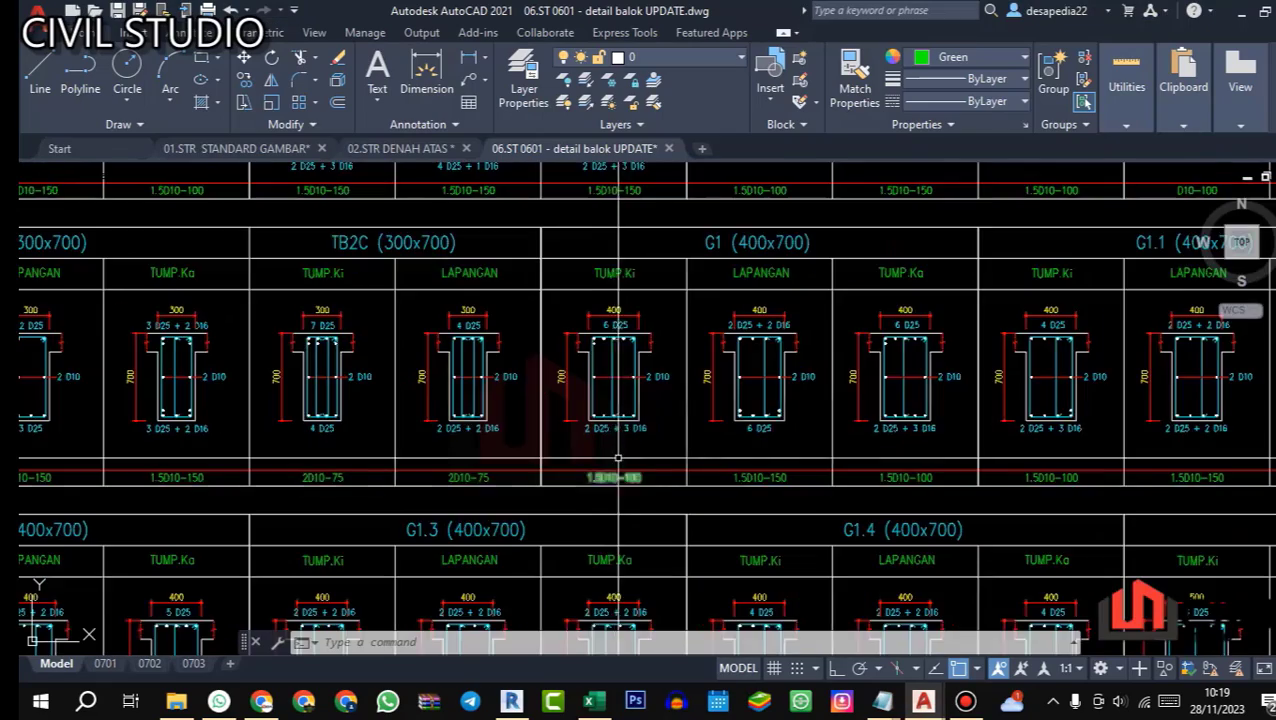
{"action": "left_click_drag", "start_coordinate": [797, 421], "coordinate": [720, 425]}
{"action": "scroll", "coordinate": [646, 397], "scroll_direction": "up", "scroll_amount": 2}
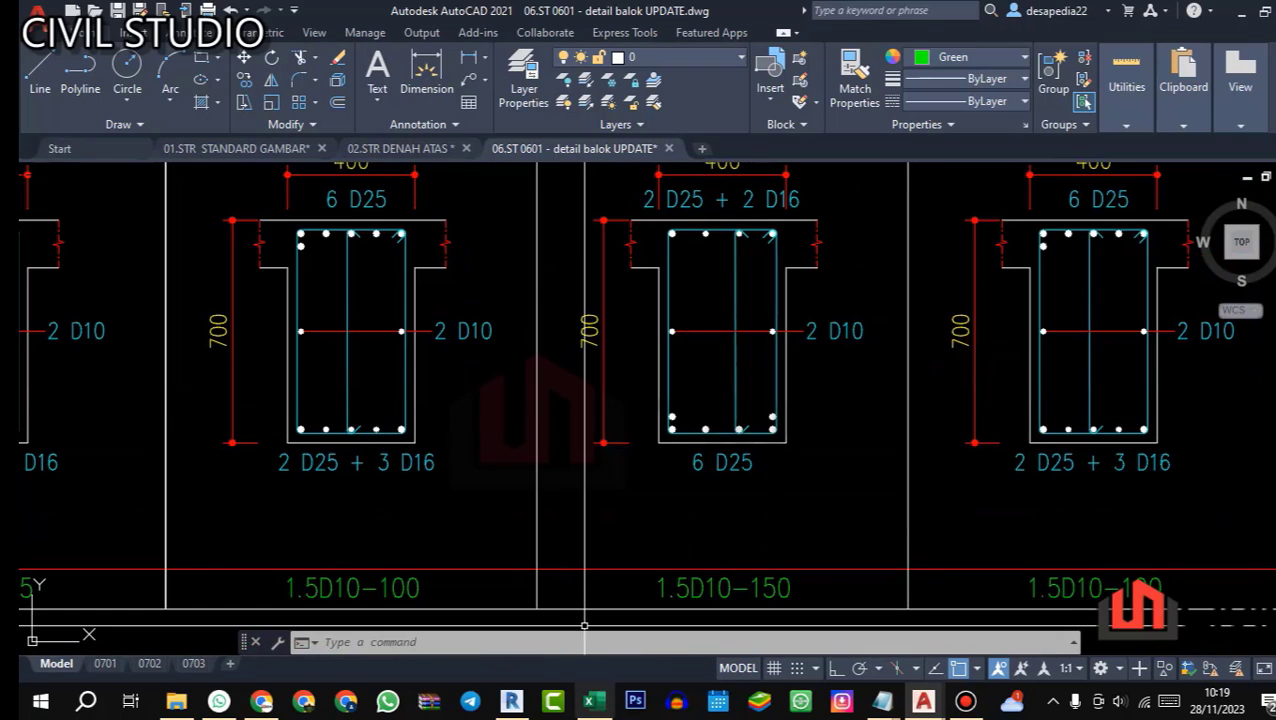
Step: Return to Excel and copy beam G1's data, C27:I27, into row 28
{"action": "left_click", "coordinate": [594, 700]}
{"action": "left_click_drag", "start_coordinate": [97, 489], "coordinate": [357, 489]}
{"action": "key", "text": "ctrl+c"}
{"action": "left_click", "coordinate": [125, 545]}
{"action": "key", "text": "ctrl+v"}
Step: Describe the bar in J28 as "Tul Extra Lap Bawah" and save the workbook
{"action": "left_click", "coordinate": [408, 555]}
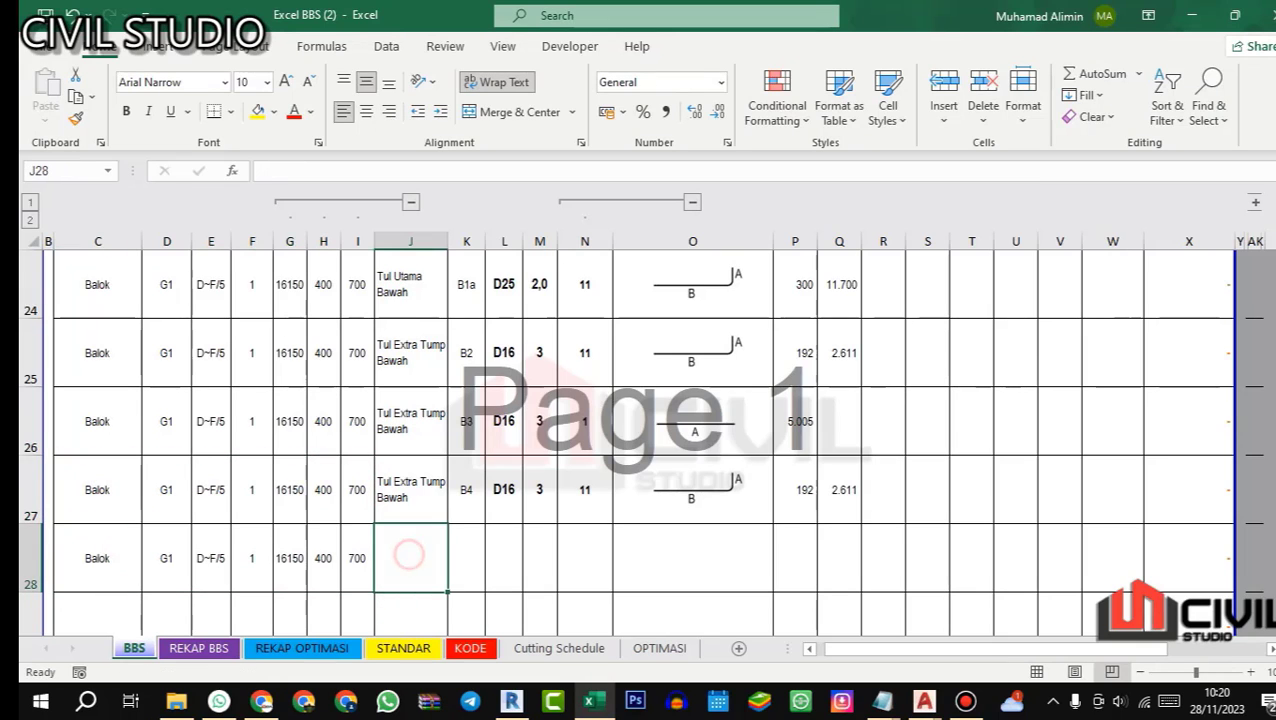
{"action": "type", "text": "Tul E"}
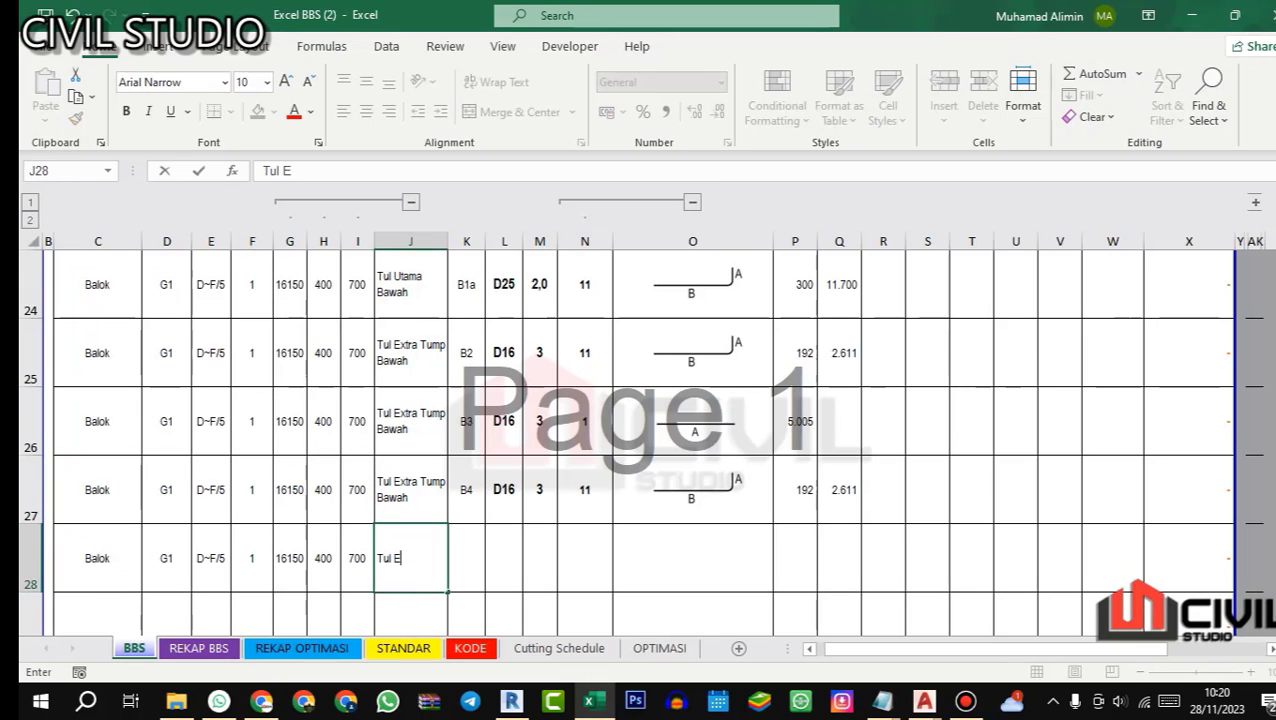
{"action": "type", "text": "xtra Lap"}
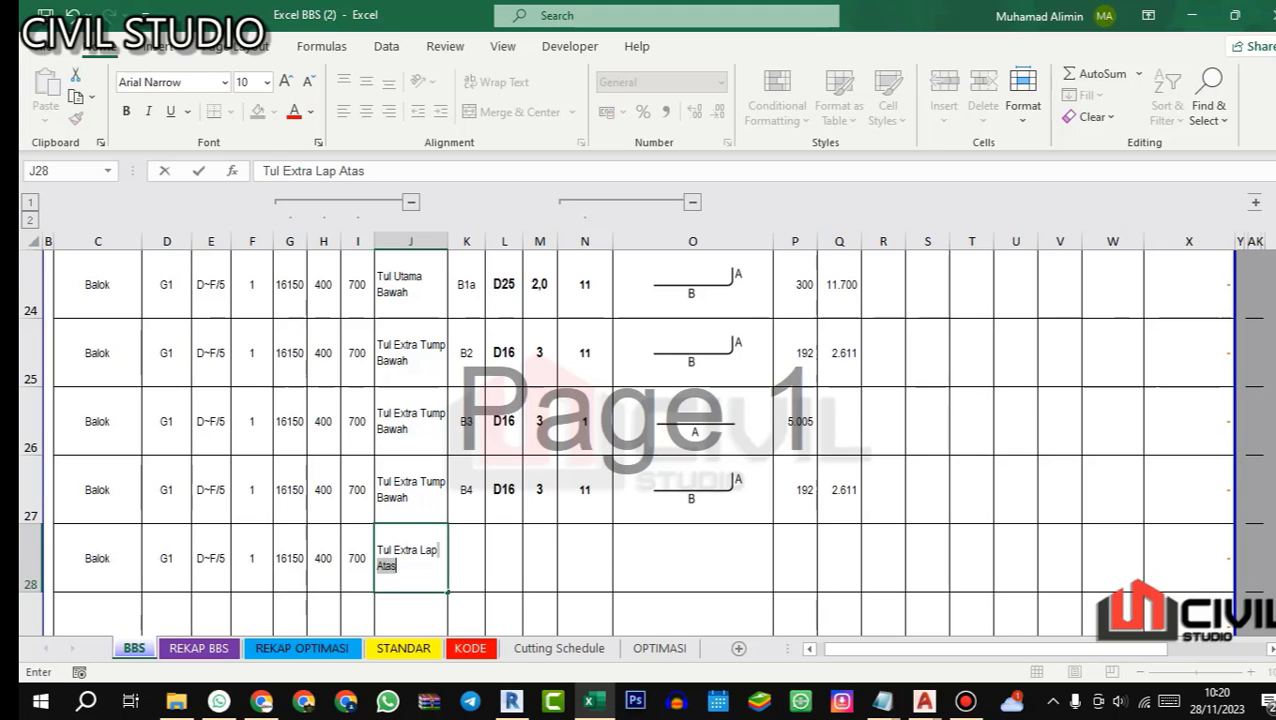
{"action": "type", "text": " Ba"}
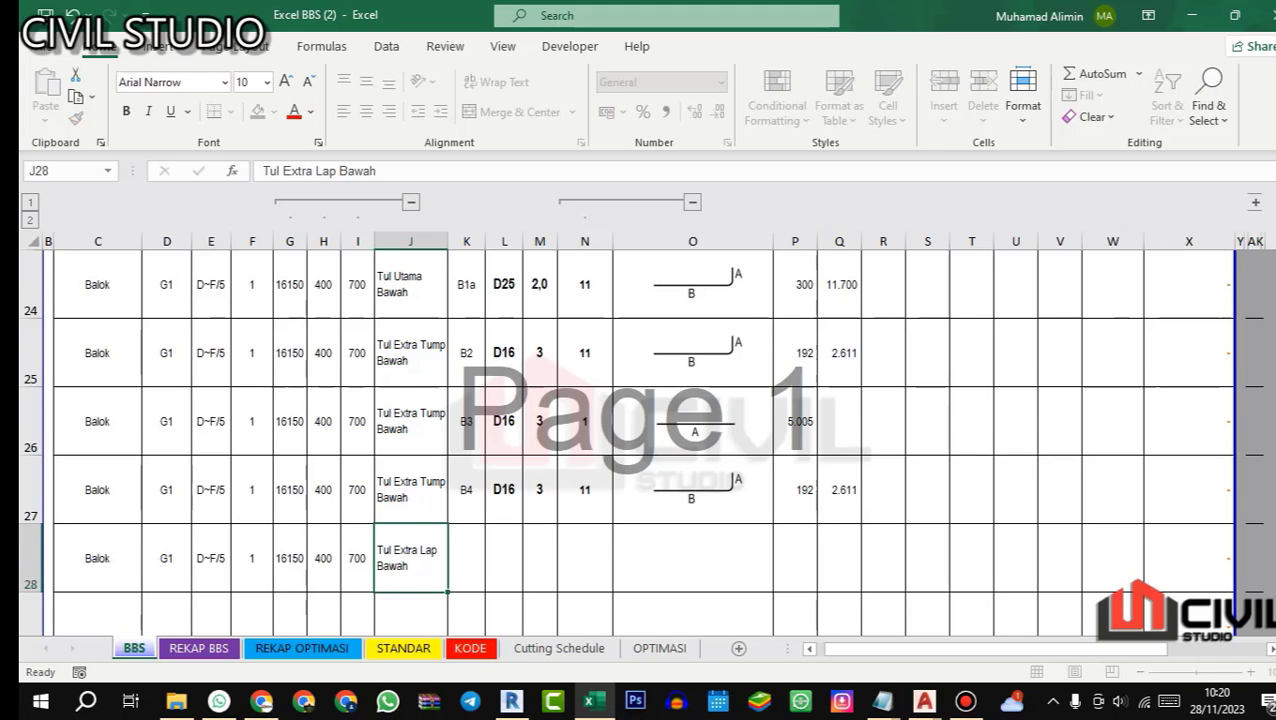
{"action": "type", "text": "wah"}
{"action": "key", "text": "Return"}
{"action": "key", "text": "ctrl+s"}
Step: Give row 28 the bar code B5 and diameter D25
{"action": "left_click", "coordinate": [640, 403]}
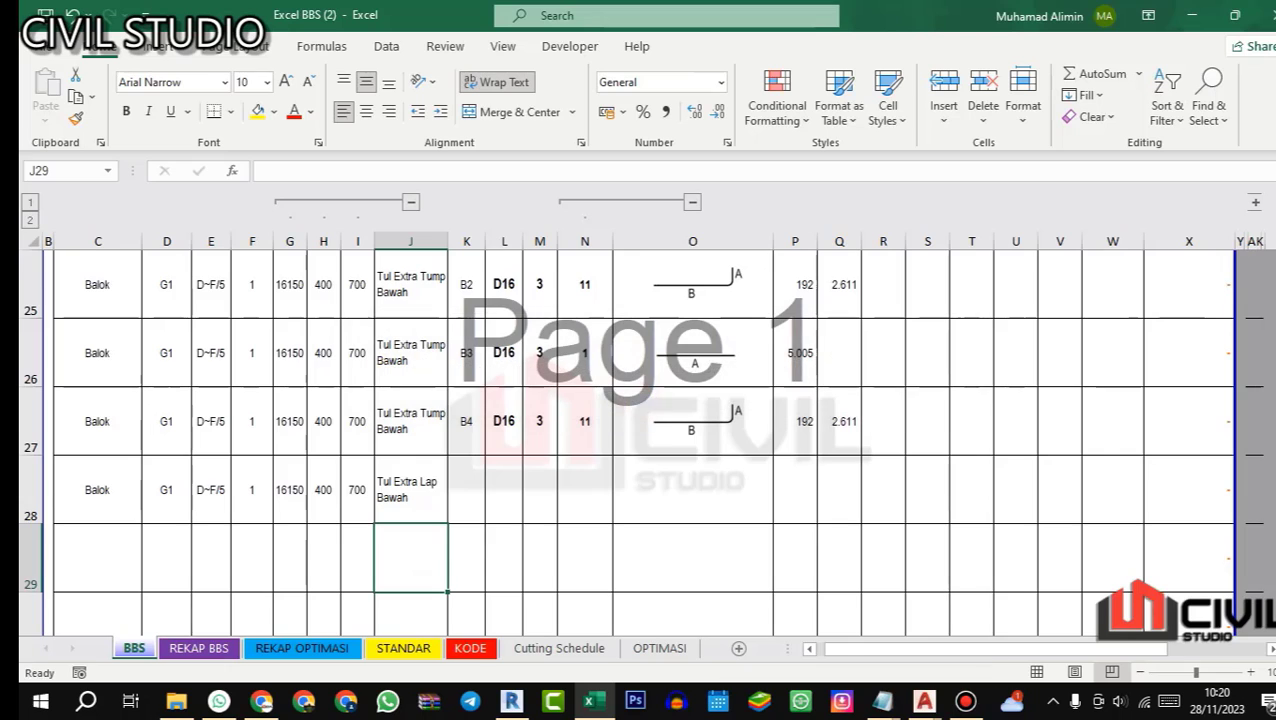
{"action": "scroll", "coordinate": [640, 420], "scroll_direction": "up", "scroll_amount": 1}
{"action": "scroll", "coordinate": [640, 420], "scroll_direction": "down", "scroll_amount": 1}
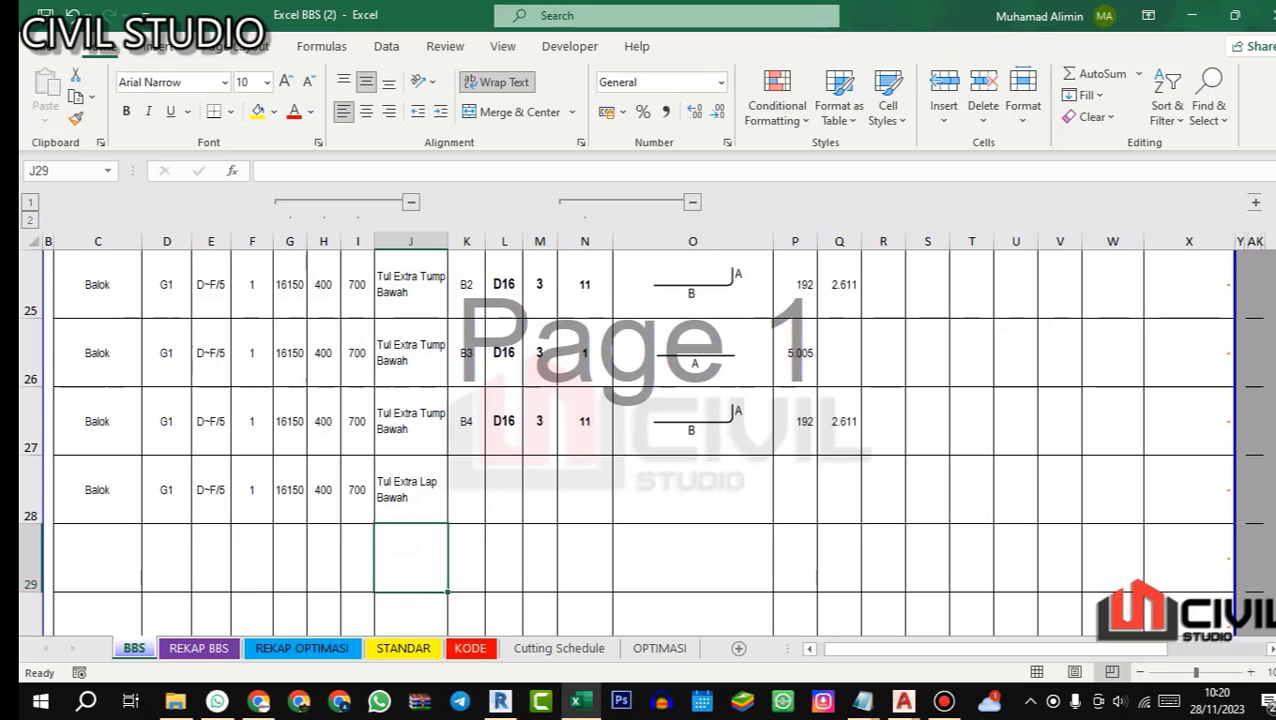
{"action": "left_click", "coordinate": [467, 486]}
{"action": "type", "text": "B5"}
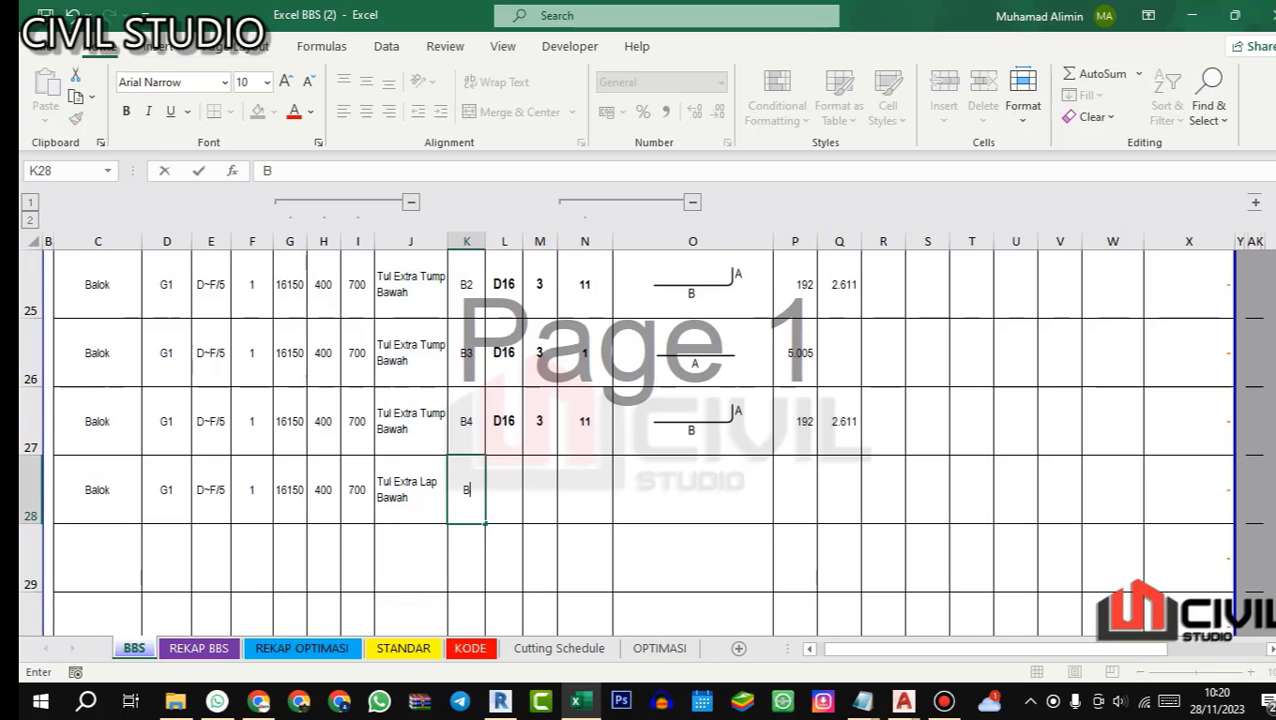
{"action": "key", "text": "Return"}
{"action": "left_click", "coordinate": [504, 489]}
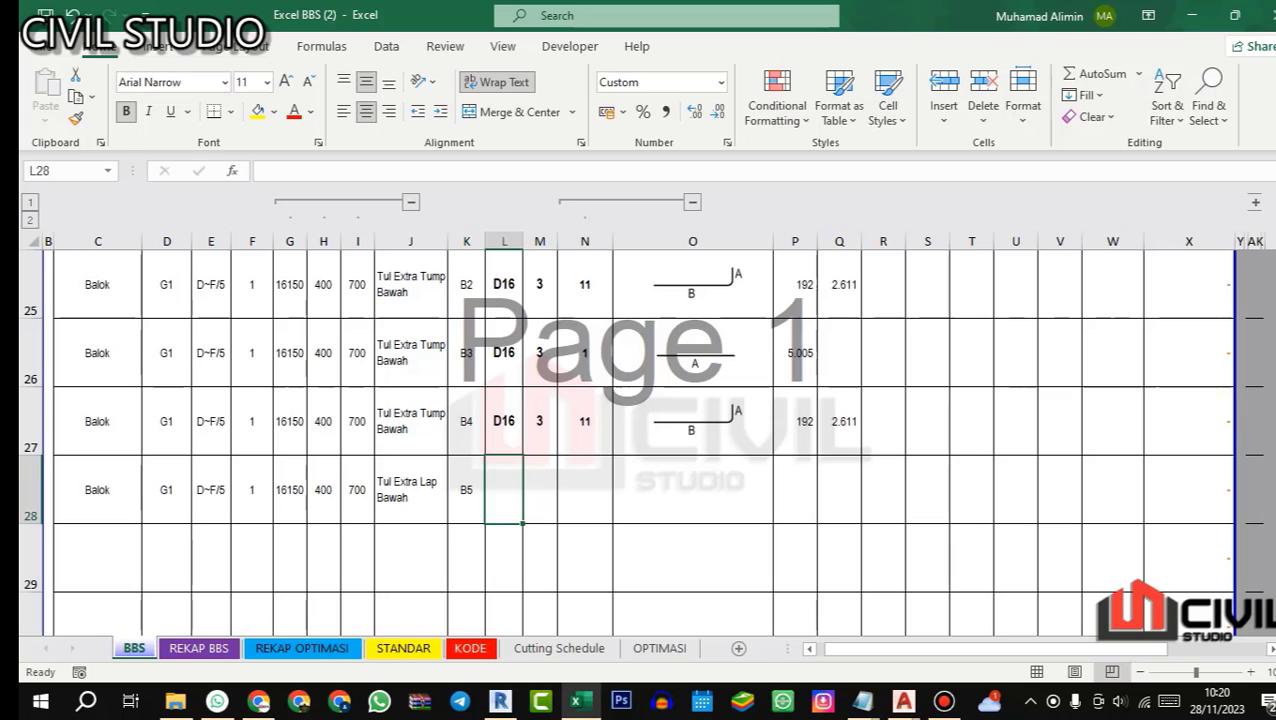
{"action": "type", "text": "25"}
{"action": "key", "text": "Return"}
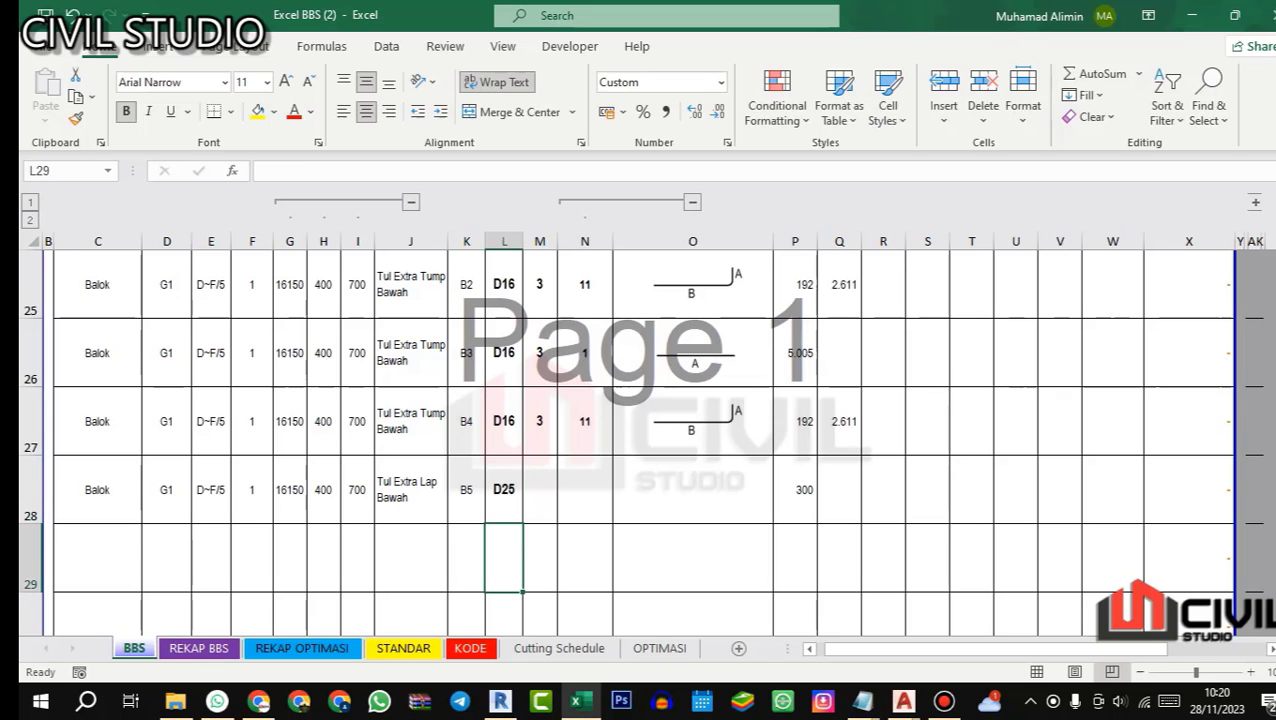
Step: Check G1's midspan bottom bars in the AutoCAD detail and enter a quantity of 4 for bar B5 in Excel
{"action": "key", "text": "alt+Tab"}
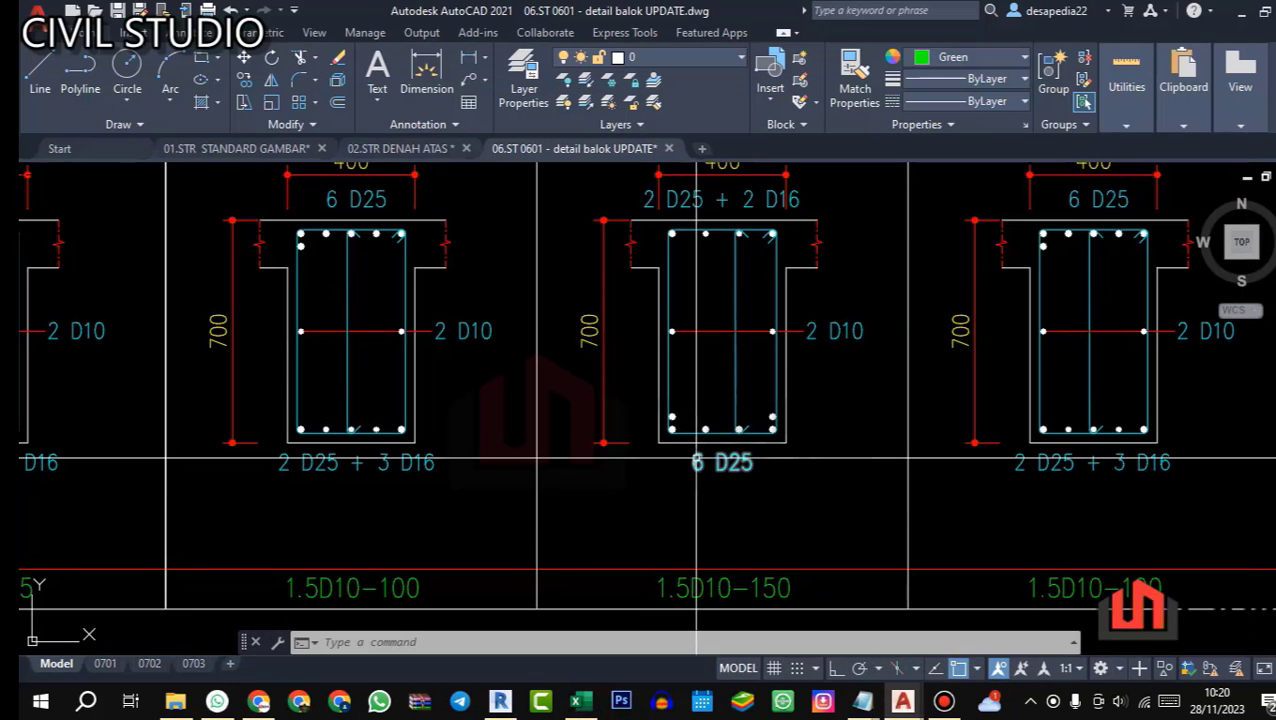
{"action": "left_click", "coordinate": [580, 701]}
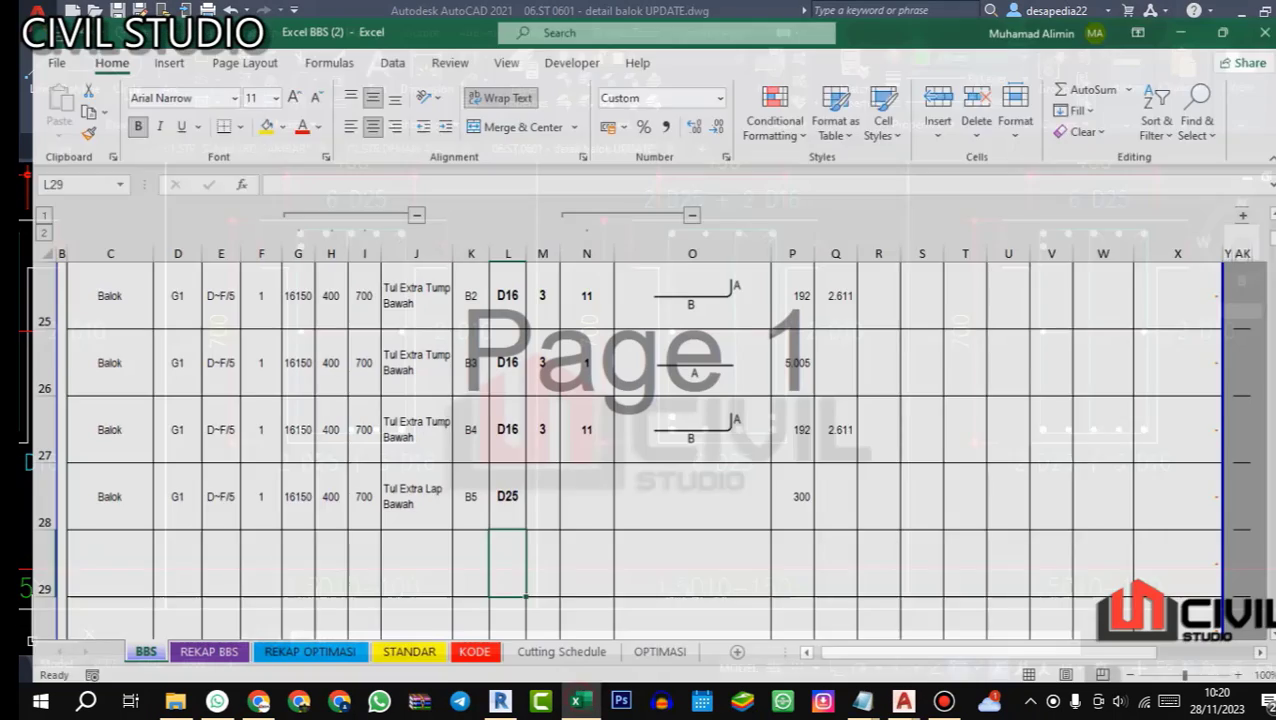
{"action": "key", "text": "Up"}
{"action": "key", "text": "Right"}
{"action": "type", "text": "4"}
{"action": "key", "text": "Return"}
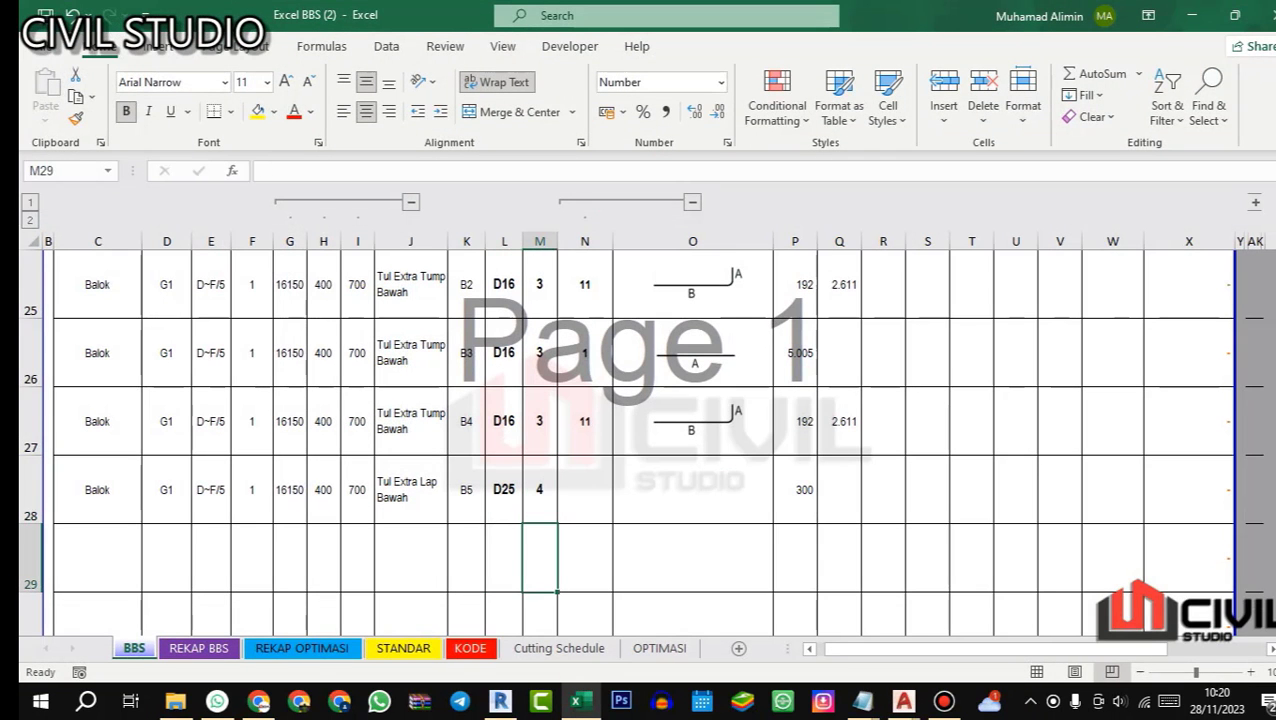
Step: Clear the length in P28 and assign straight-bar shape code 1 to bar B5
{"action": "left_click", "coordinate": [803, 490]}
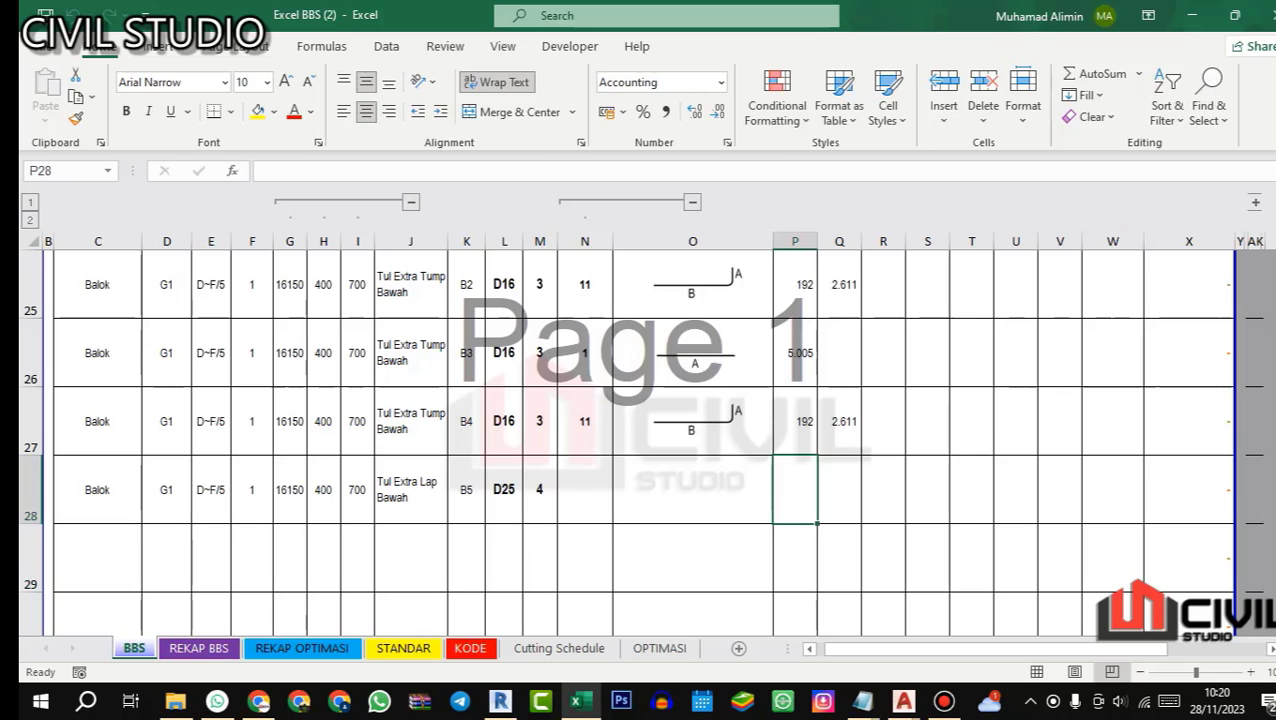
{"action": "double_click", "coordinate": [585, 490]}
{"action": "left_click", "coordinate": [566, 206]}
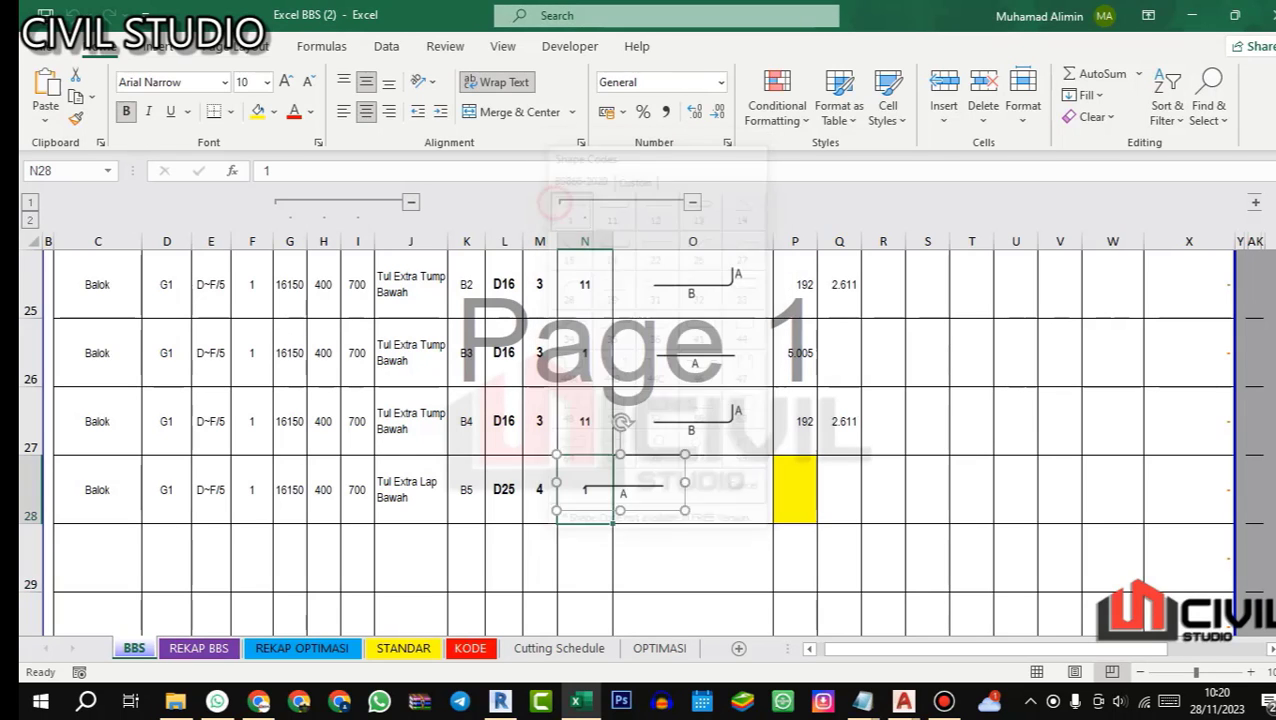
Step: Copy the midspan length formula of top bar T5 from P22 into P28 for bar B5
{"action": "scroll", "coordinate": [640, 440], "scroll_direction": "up", "scroll_amount": 5}
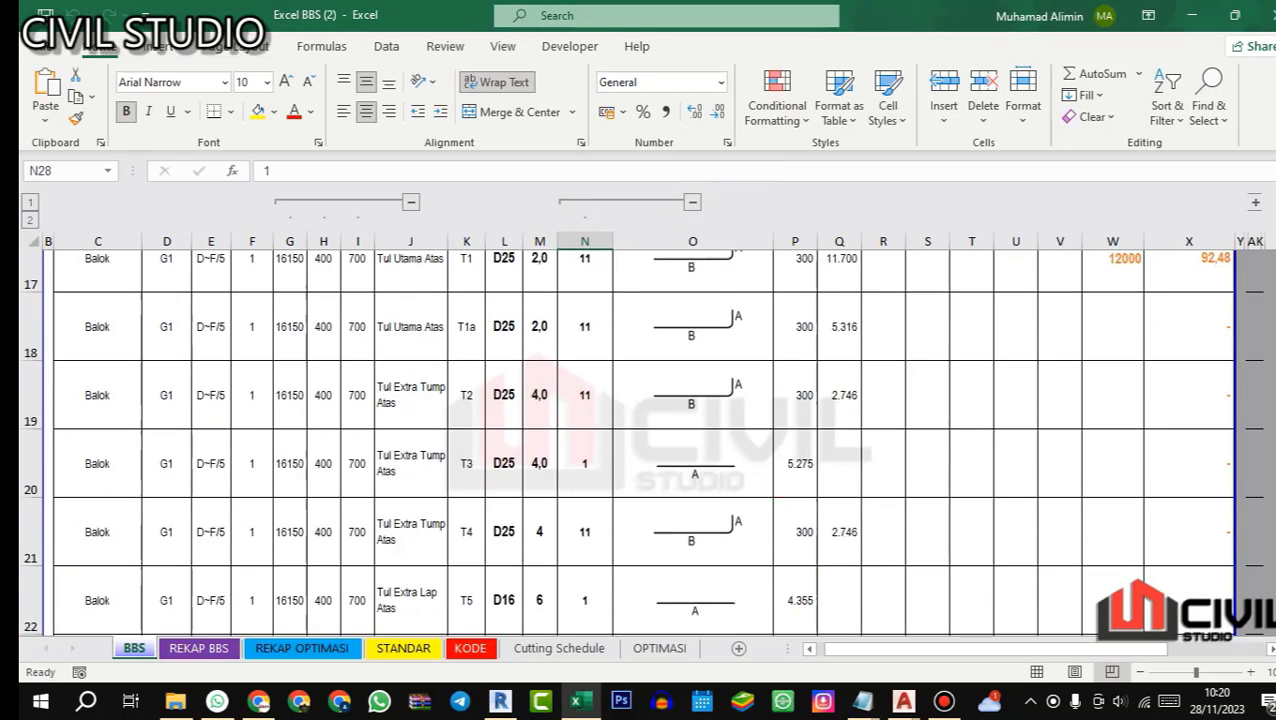
{"action": "scroll", "coordinate": [640, 440], "scroll_direction": "down", "scroll_amount": 3}
{"action": "scroll", "coordinate": [640, 440], "scroll_direction": "down", "scroll_amount": 1}
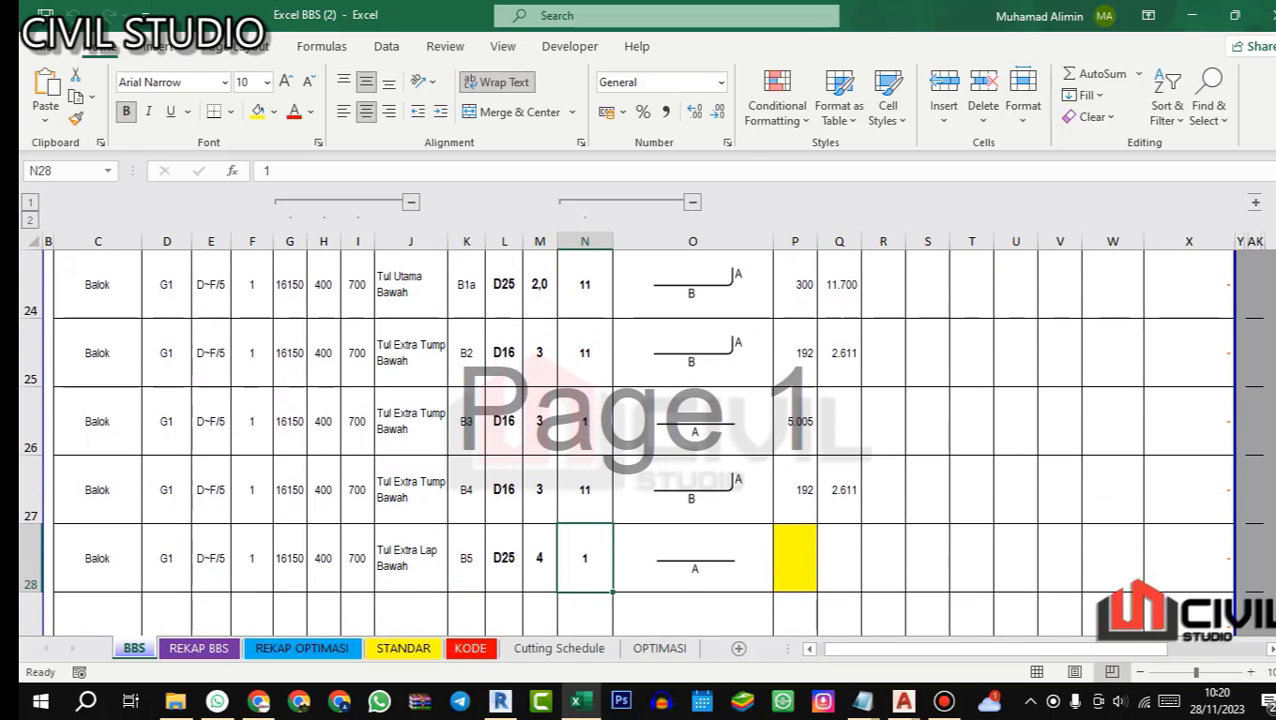
{"action": "left_click", "coordinate": [795, 545]}
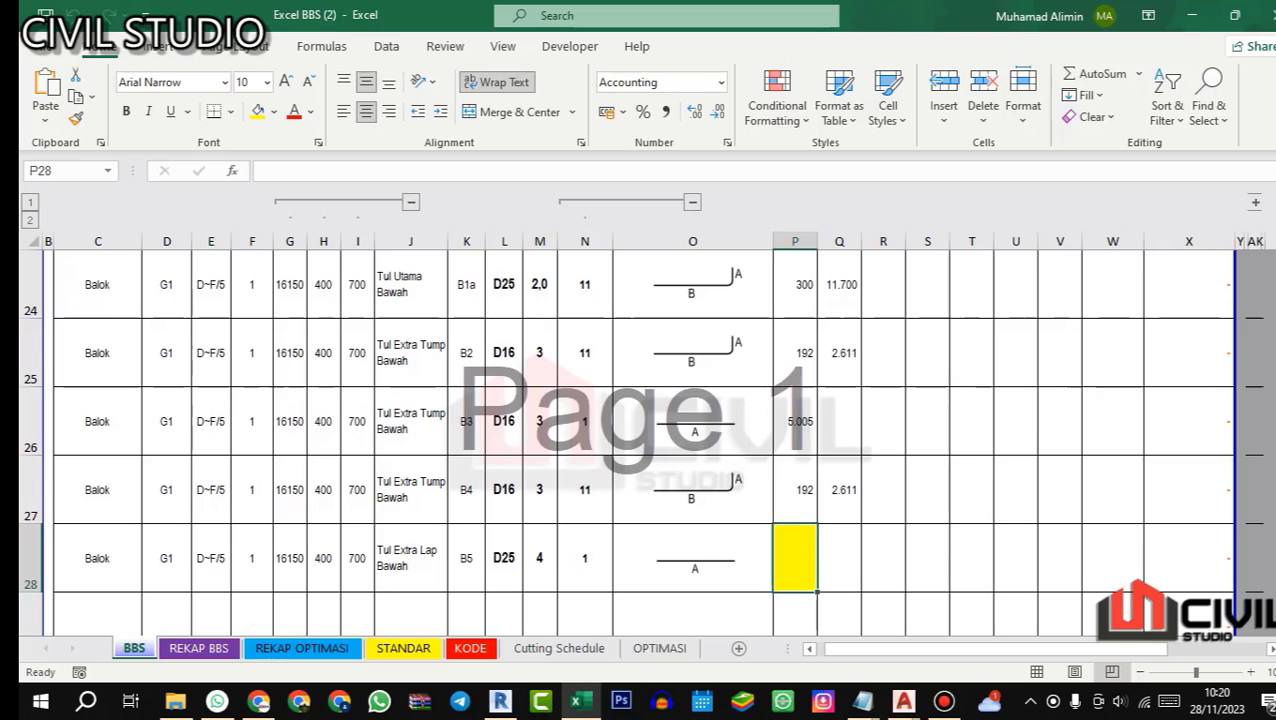
{"action": "scroll", "coordinate": [640, 440], "scroll_direction": "up", "scroll_amount": 1}
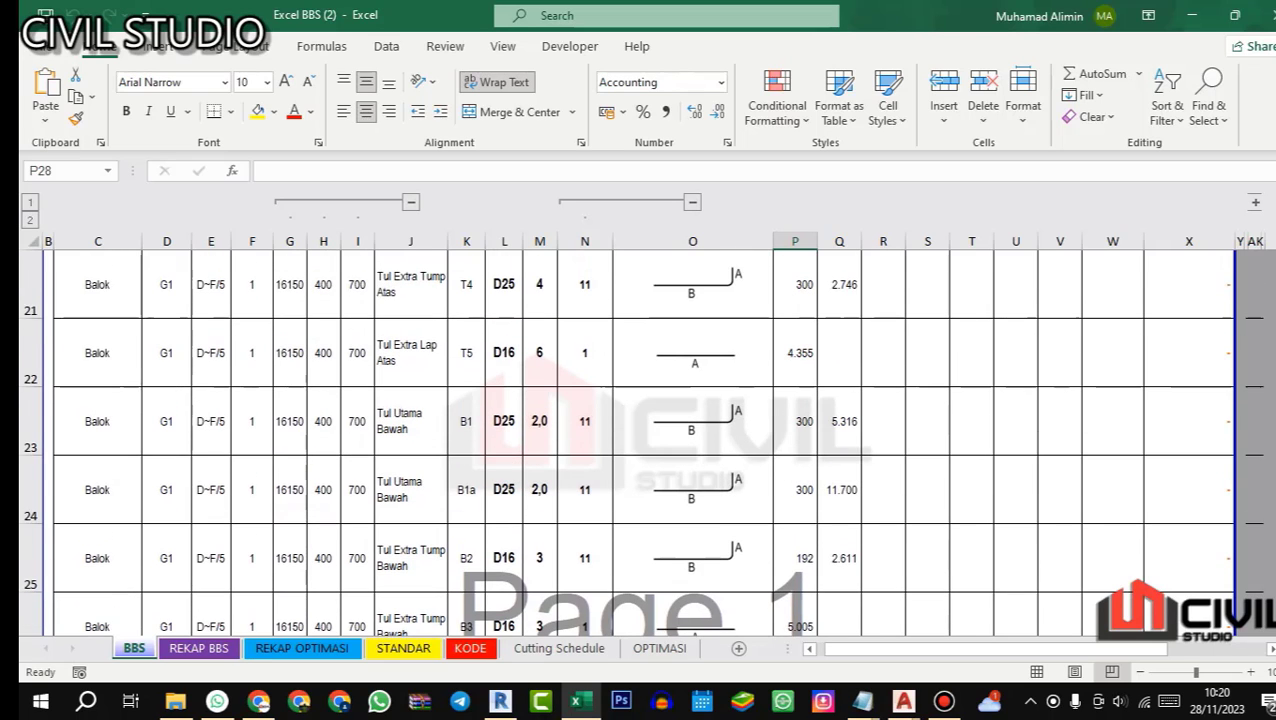
{"action": "left_click", "coordinate": [797, 357]}
{"action": "key", "text": "ctrl+c"}
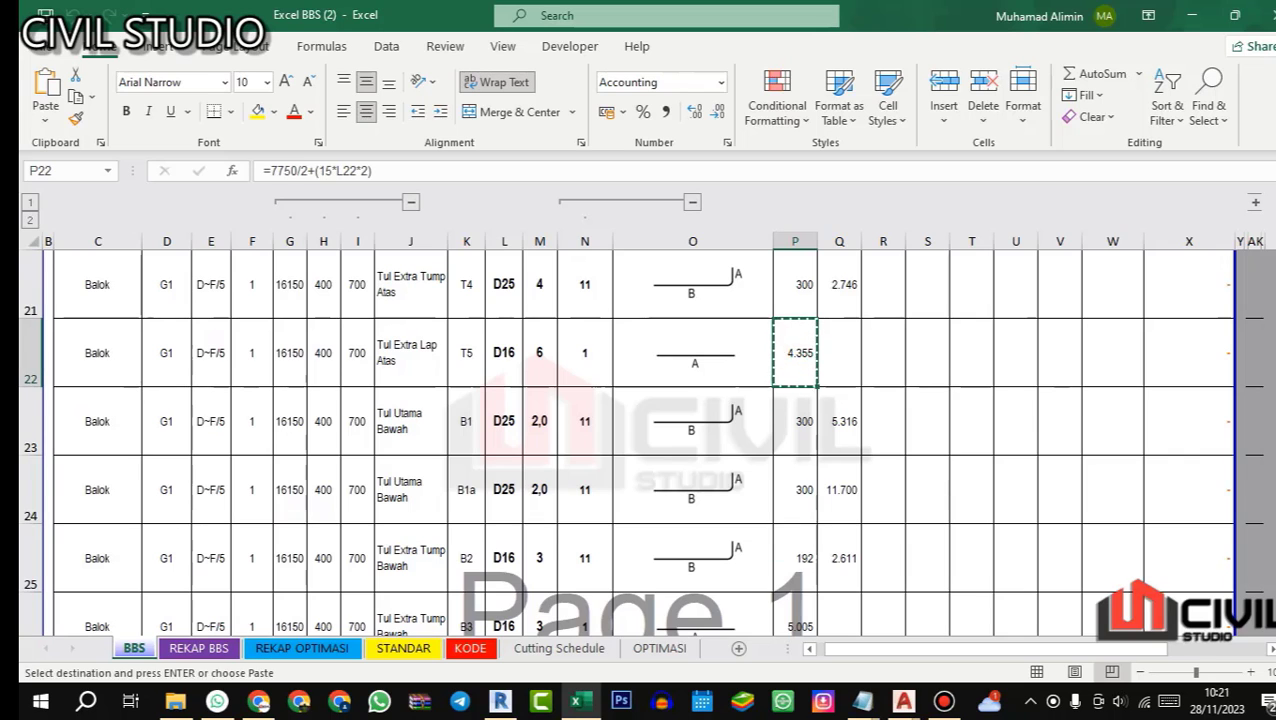
{"action": "scroll", "coordinate": [640, 440], "scroll_direction": "down", "scroll_amount": 3}
{"action": "scroll", "coordinate": [640, 440], "scroll_direction": "up", "scroll_amount": 1}
{"action": "left_click", "coordinate": [796, 354]}
{"action": "key", "text": "ctrl+v"}
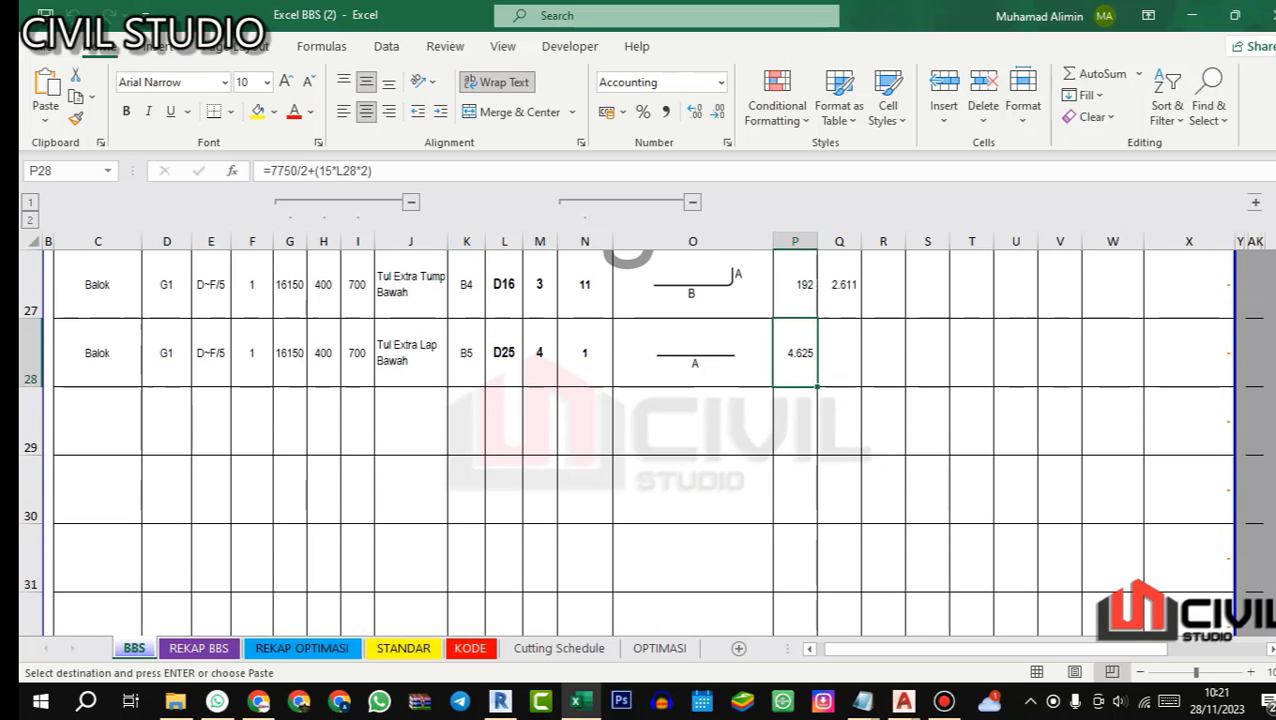
Step: Review bar B5's length formula in P28 and its quantity in M28
{"action": "left_click", "coordinate": [410, 171]}
{"action": "key", "text": "Return"}
{"action": "left_click", "coordinate": [778, 341]}
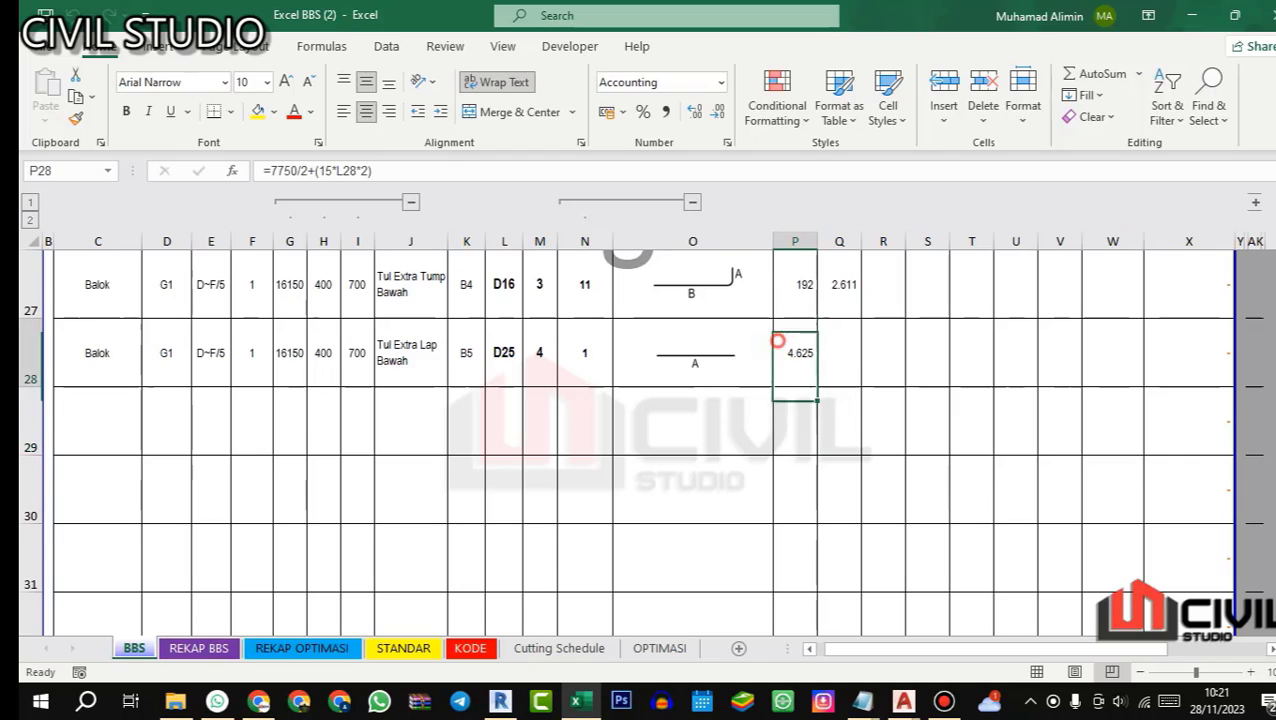
{"action": "left_click", "coordinate": [441, 171]}
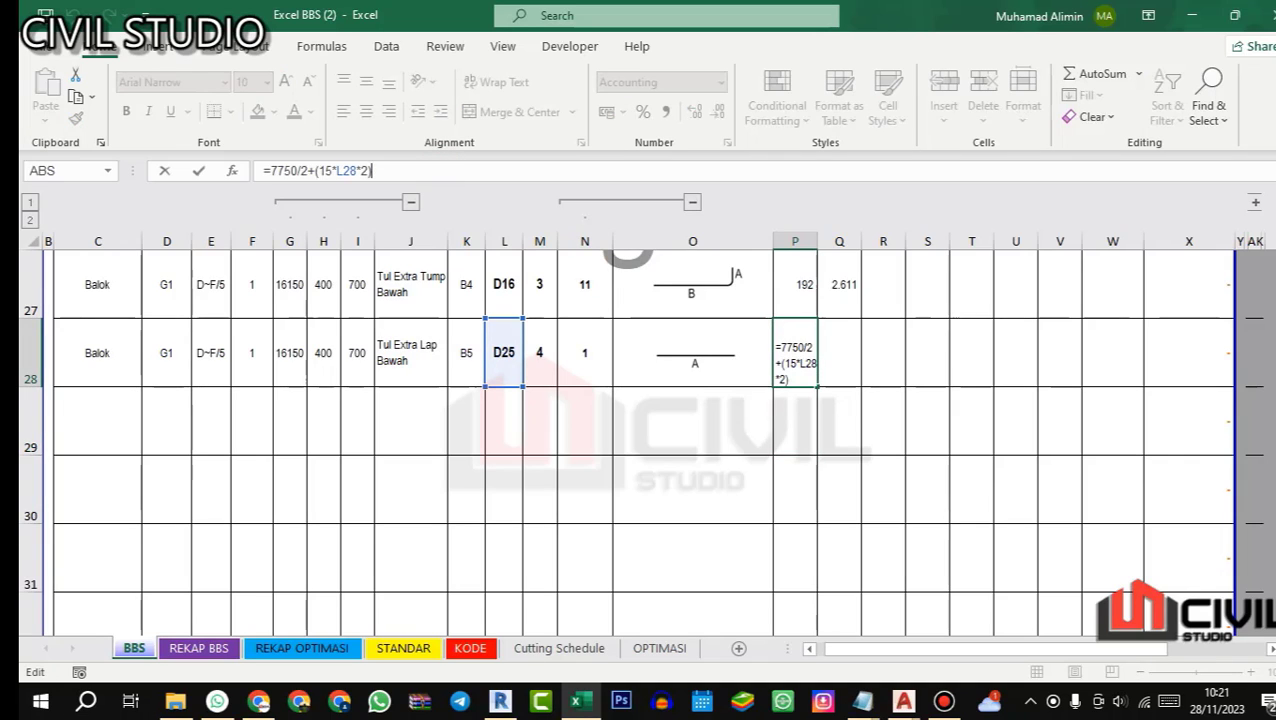
{"action": "key", "text": "Return"}
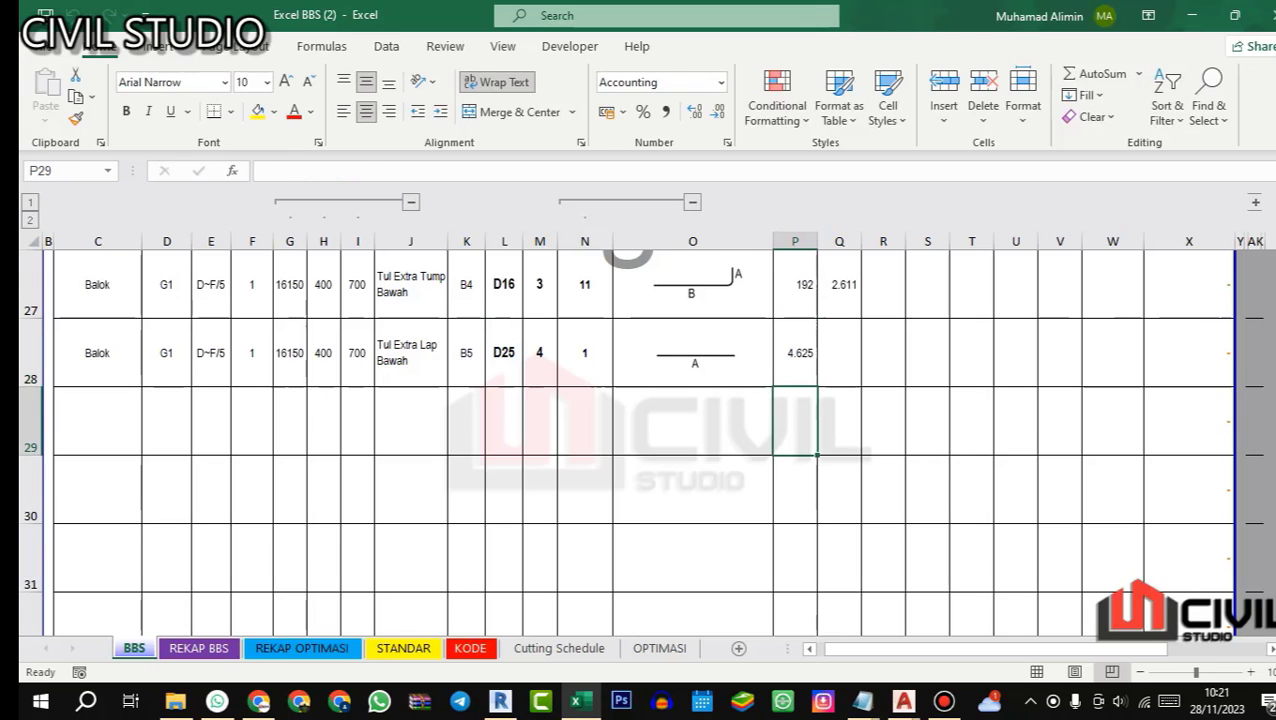
{"action": "left_click", "coordinate": [792, 353]}
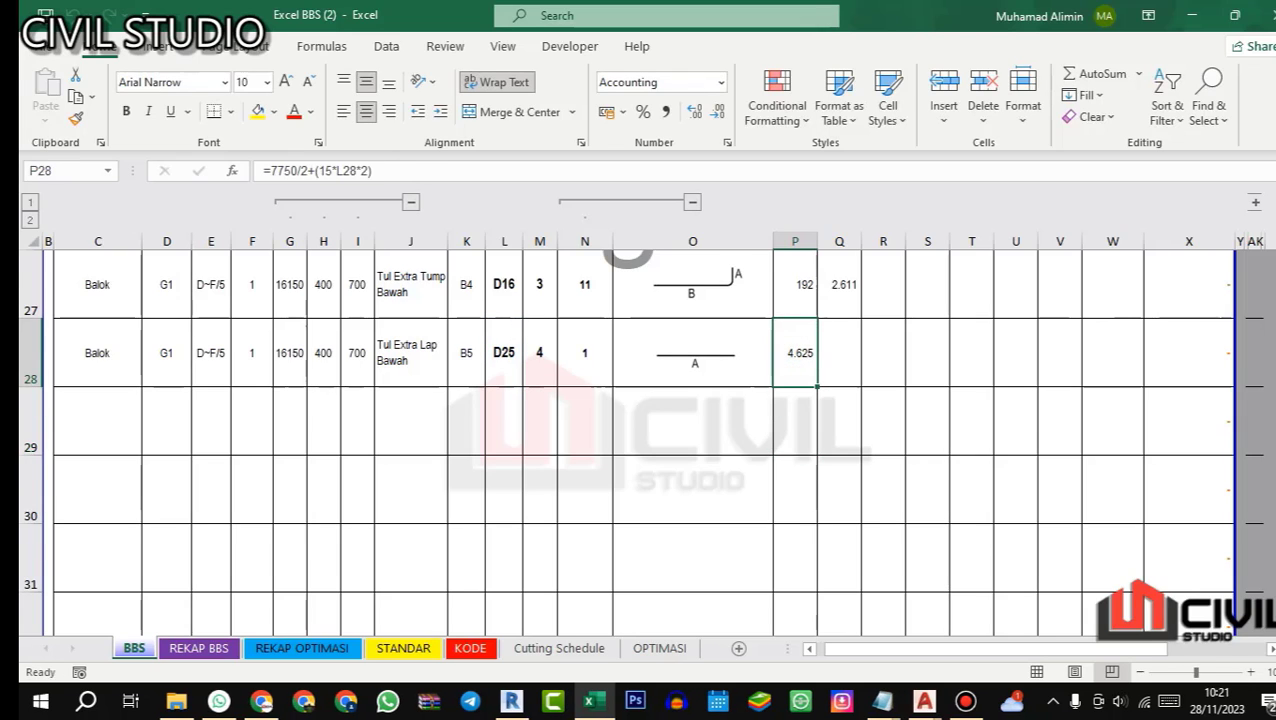
{"action": "left_click", "coordinate": [420, 171]}
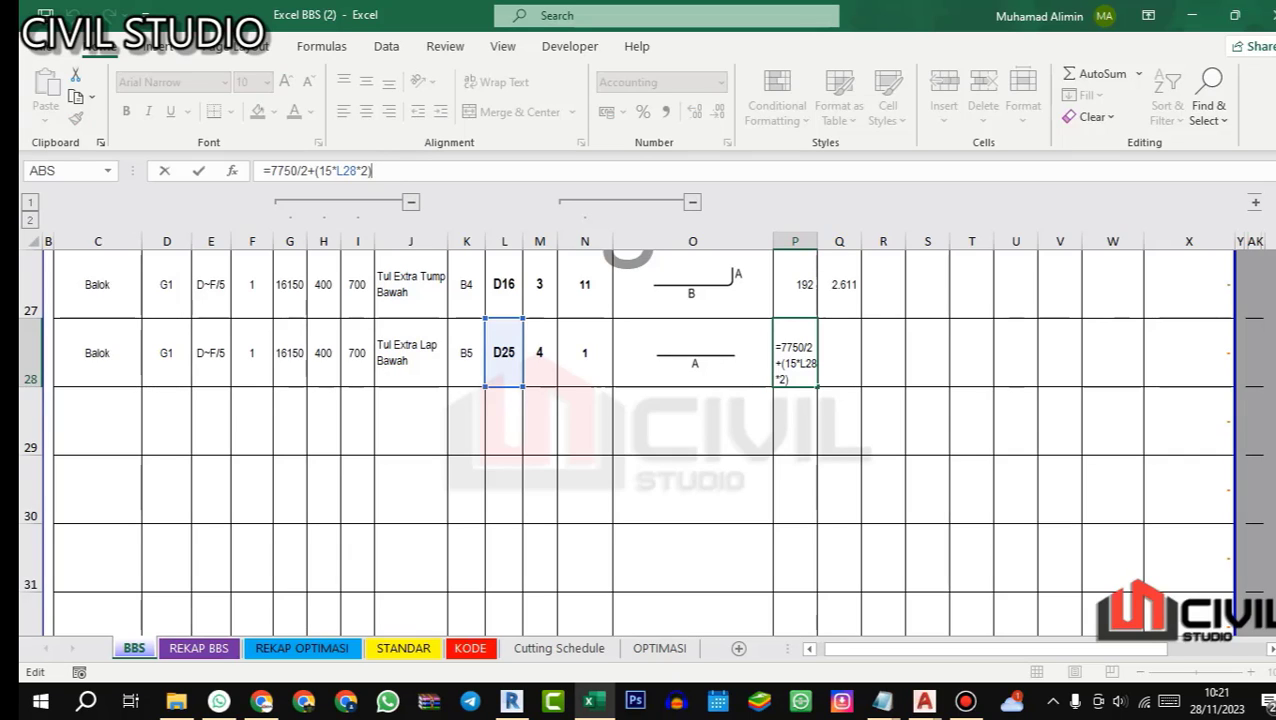
{"action": "key", "text": "Return"}
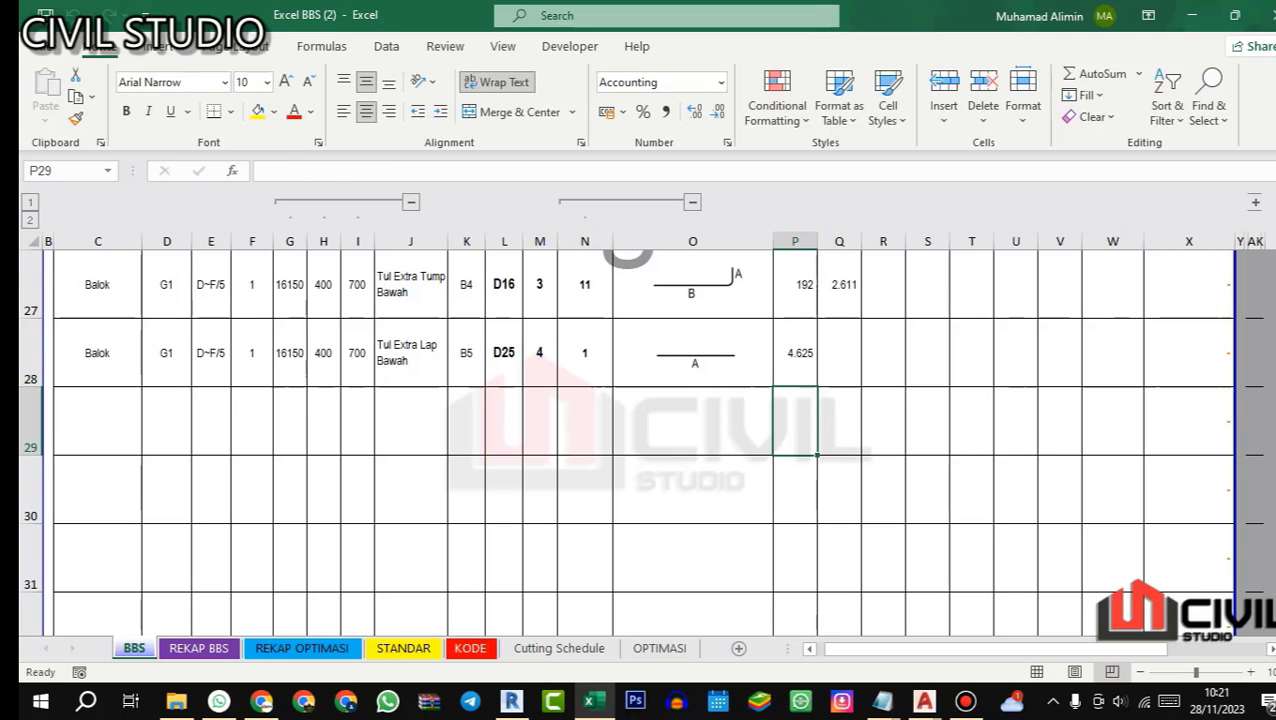
{"action": "left_click", "coordinate": [546, 352]}
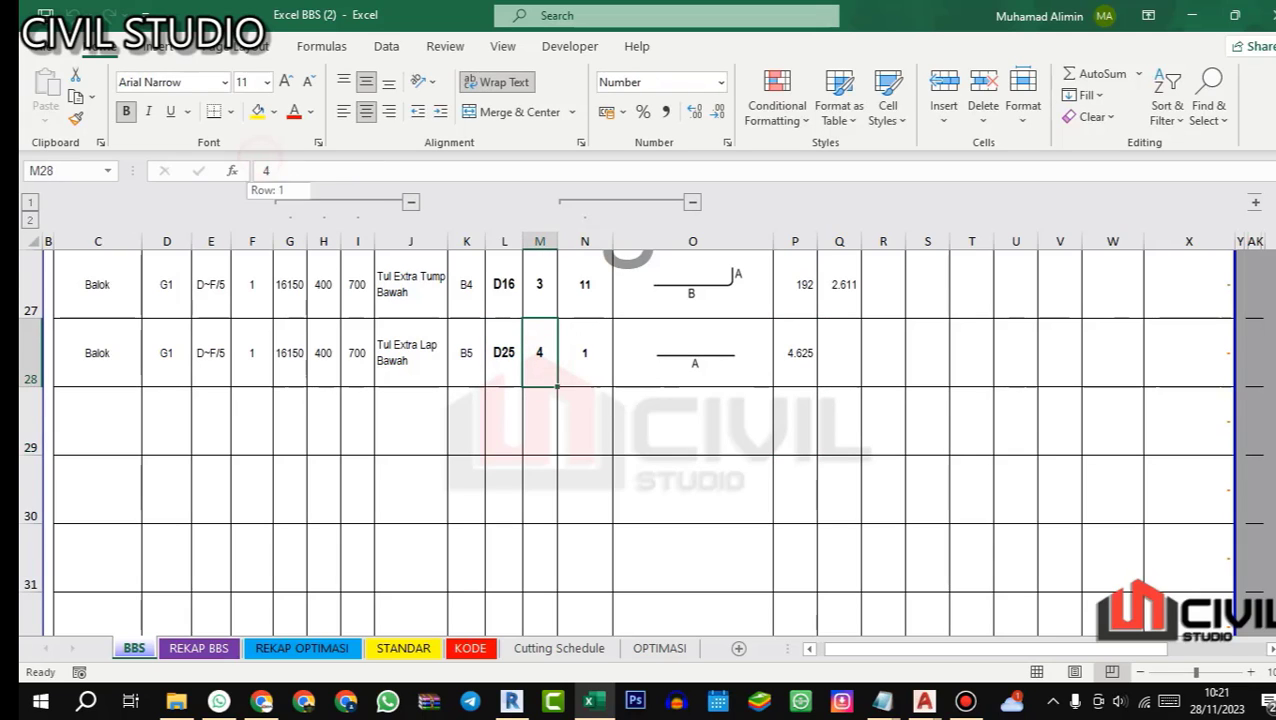
Step: Set bar B5's quantity in M28 to =4+4 and clear the cell's error indicator
{"action": "type", "text": "=4+4"}
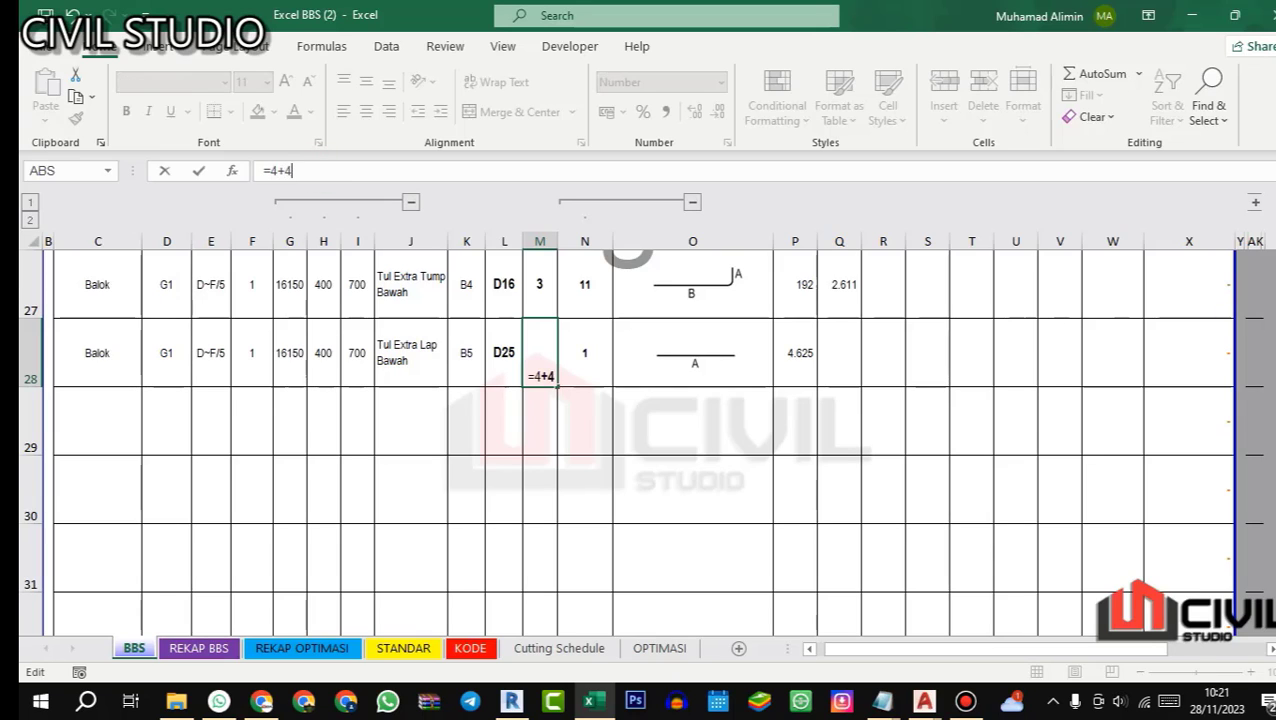
{"action": "key", "text": "Return"}
{"action": "left_click", "coordinate": [532, 340]}
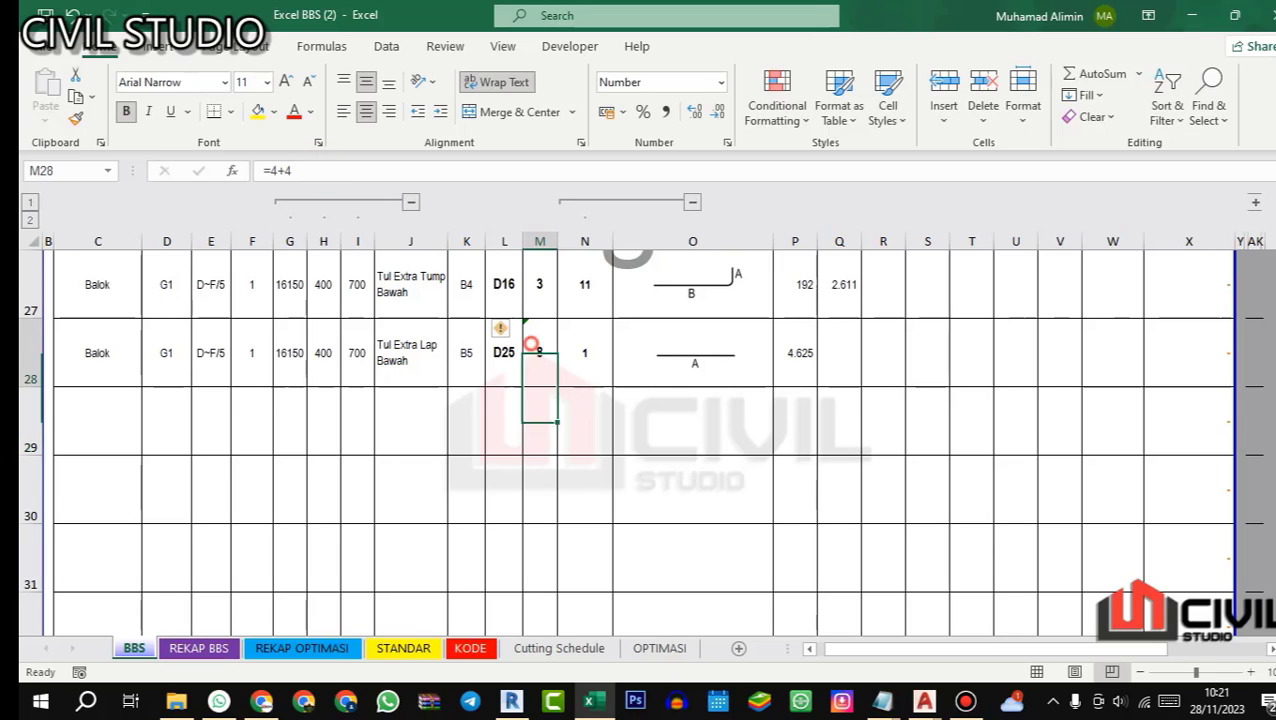
{"action": "left_click", "coordinate": [503, 329]}
{"action": "left_click", "coordinate": [567, 424]}
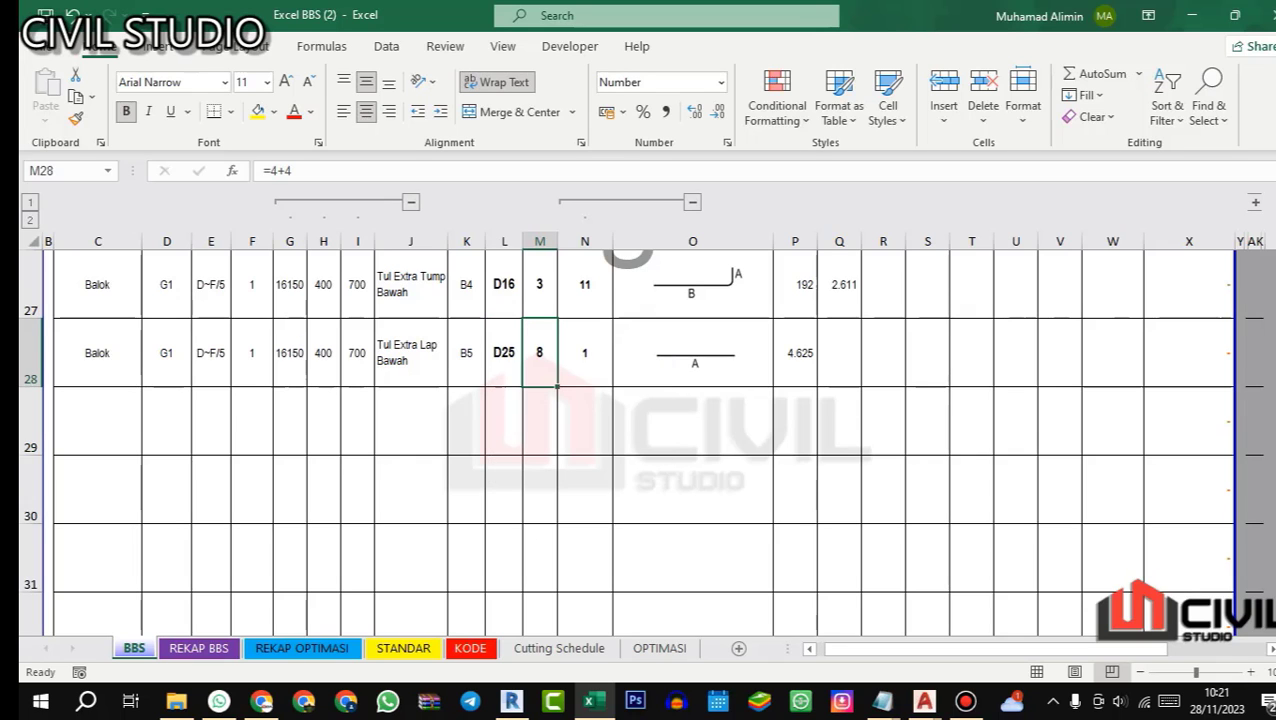
Step: Switch to AutoCAD's 02.STR DENAH ATAS plan and examine the two spans of beam G1 on either side of the middle column
{"action": "mouse_move", "coordinate": [923, 701]}
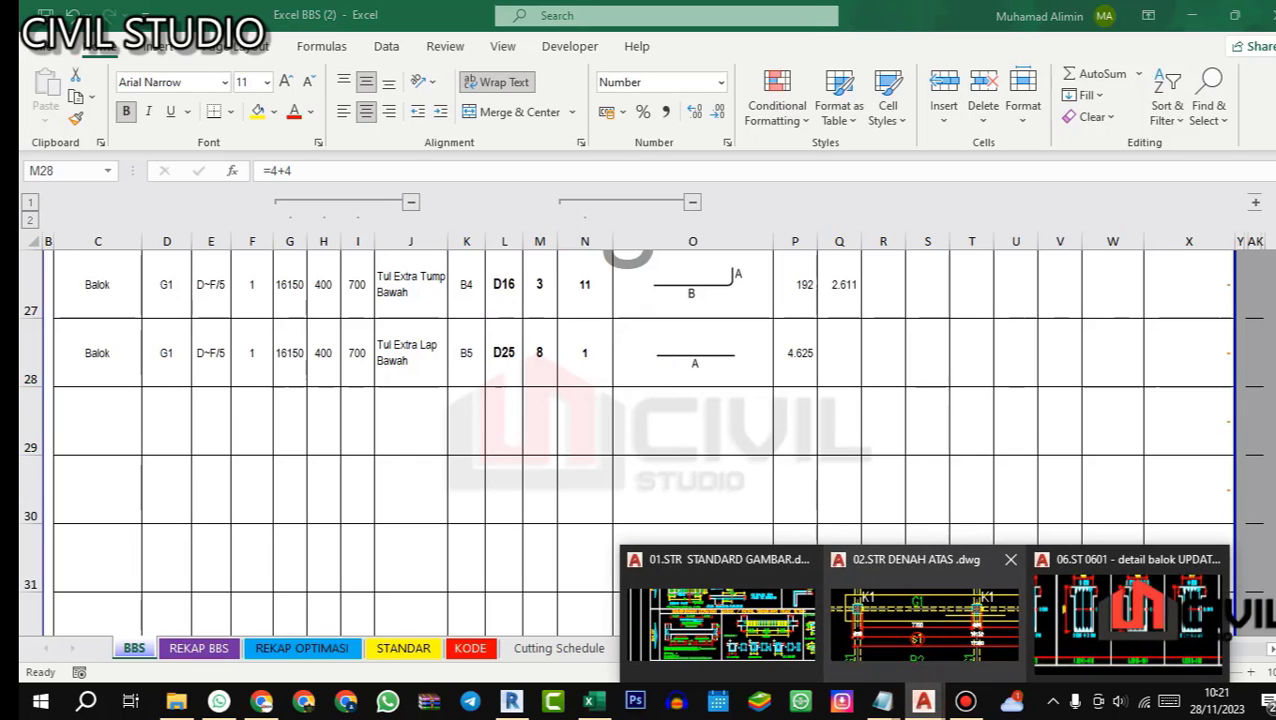
{"action": "left_click", "coordinate": [925, 612]}
{"action": "scroll", "coordinate": [546, 360], "scroll_direction": "down", "scroll_amount": 4}
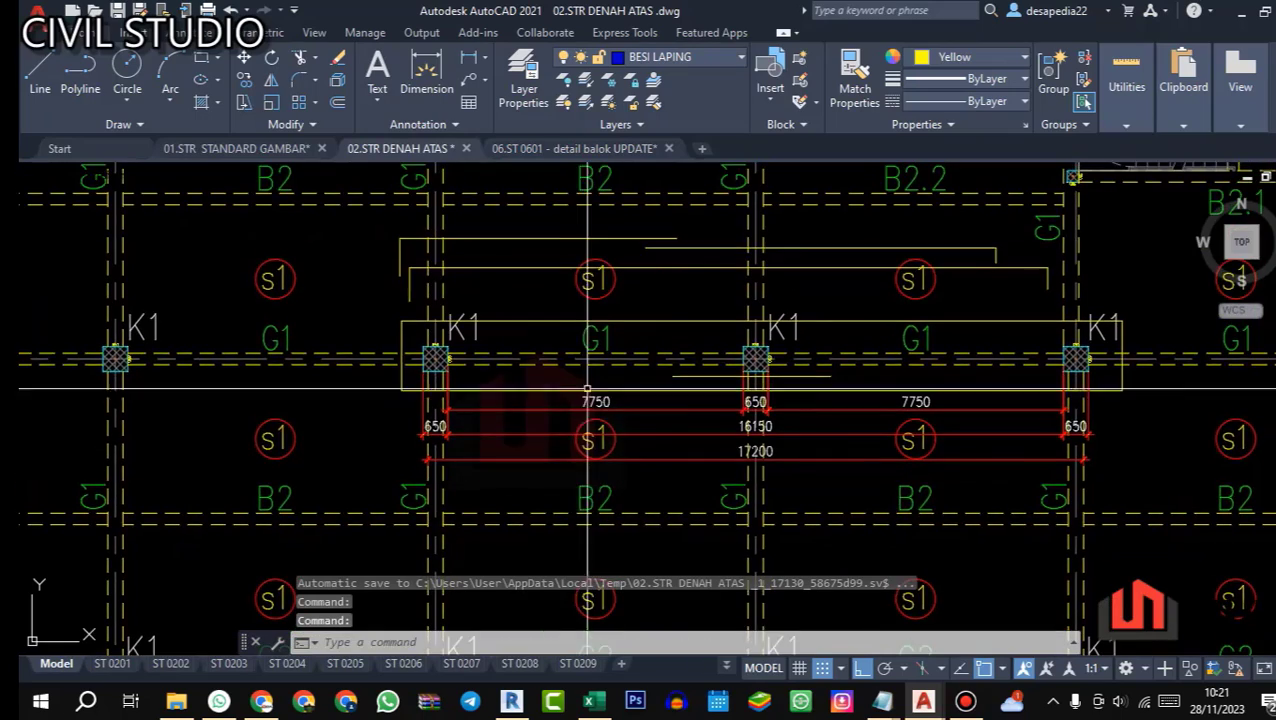
{"action": "scroll", "coordinate": [546, 360], "scroll_direction": "up", "scroll_amount": 2}
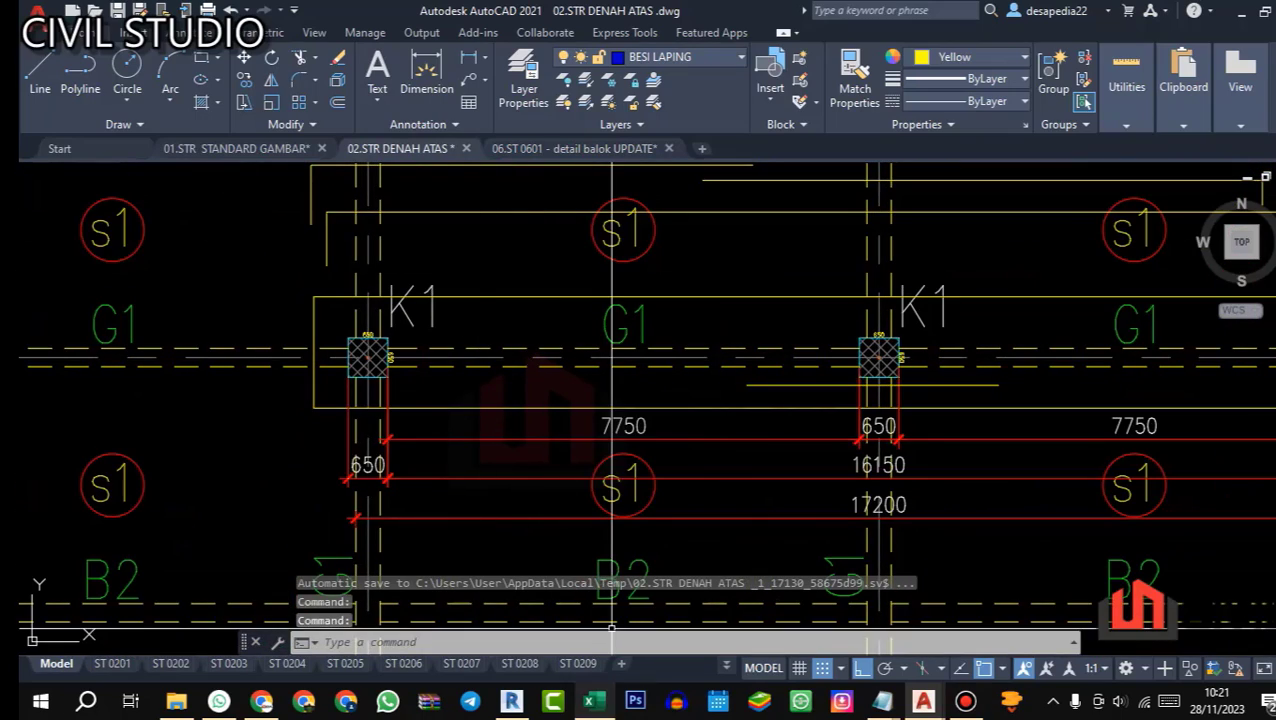
Step: Inspect the midspan bottom extra bars in both spans of beam G1 in Revit's 3D rebar view, ending back in Excel
{"action": "left_click", "coordinate": [511, 701]}
{"action": "scroll", "coordinate": [605, 430], "scroll_direction": "down", "scroll_amount": 7}
{"action": "scroll", "coordinate": [390, 418], "scroll_direction": "up", "scroll_amount": 5}
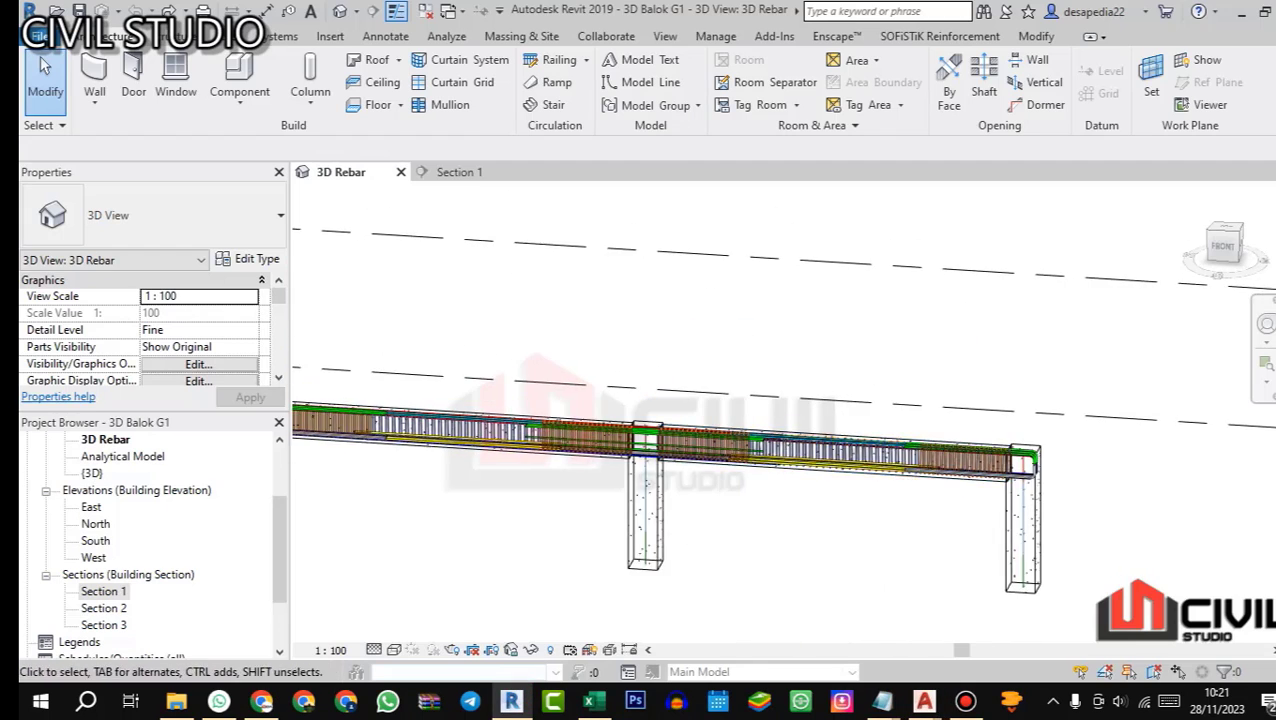
{"action": "scroll", "coordinate": [450, 470], "scroll_direction": "up", "scroll_amount": 6}
{"action": "scroll", "coordinate": [745, 425], "scroll_direction": "down", "scroll_amount": 9}
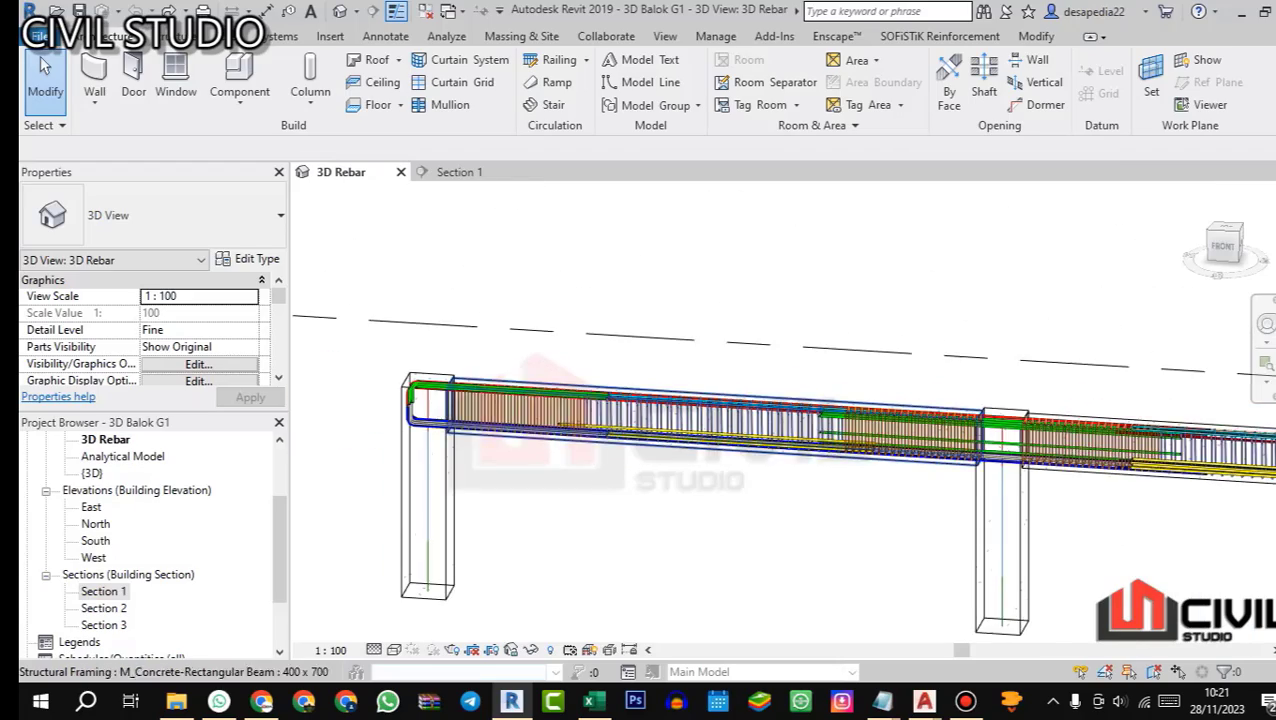
{"action": "scroll", "coordinate": [438, 418], "scroll_direction": "up", "scroll_amount": 1}
{"action": "scroll", "coordinate": [600, 420], "scroll_direction": "up", "scroll_amount": 6}
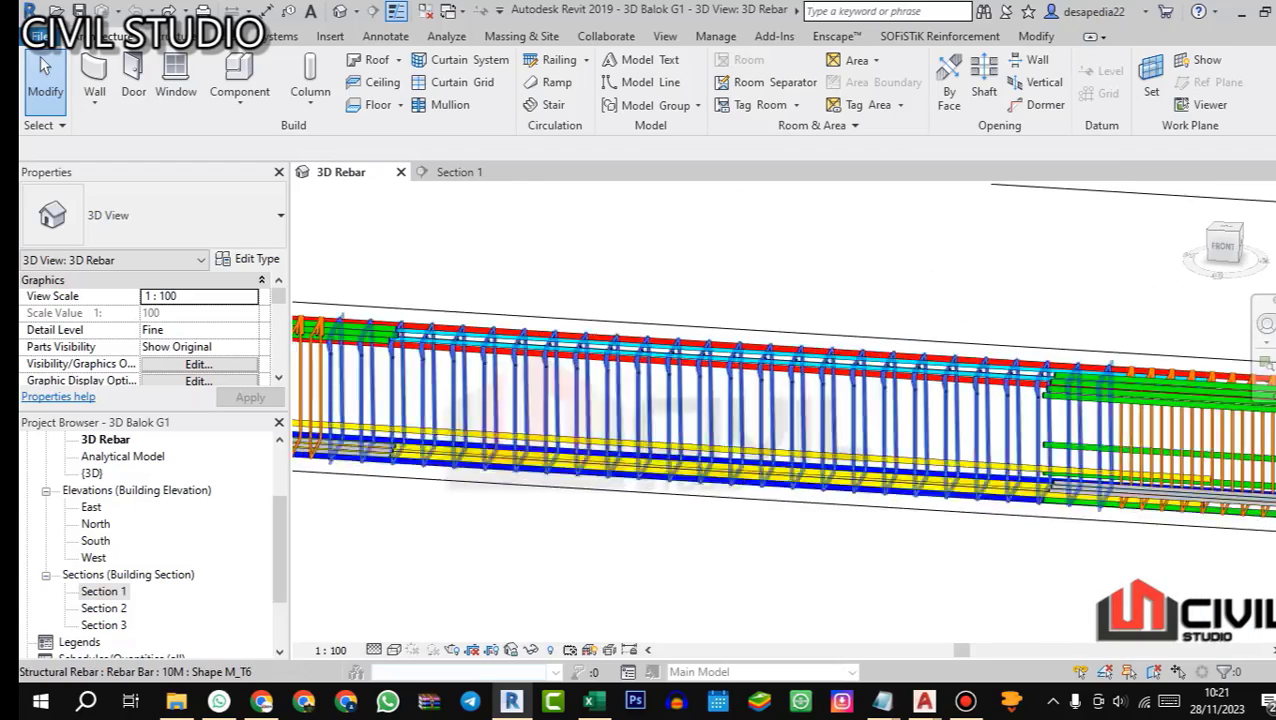
{"action": "scroll", "coordinate": [700, 400], "scroll_direction": "down", "scroll_amount": 6}
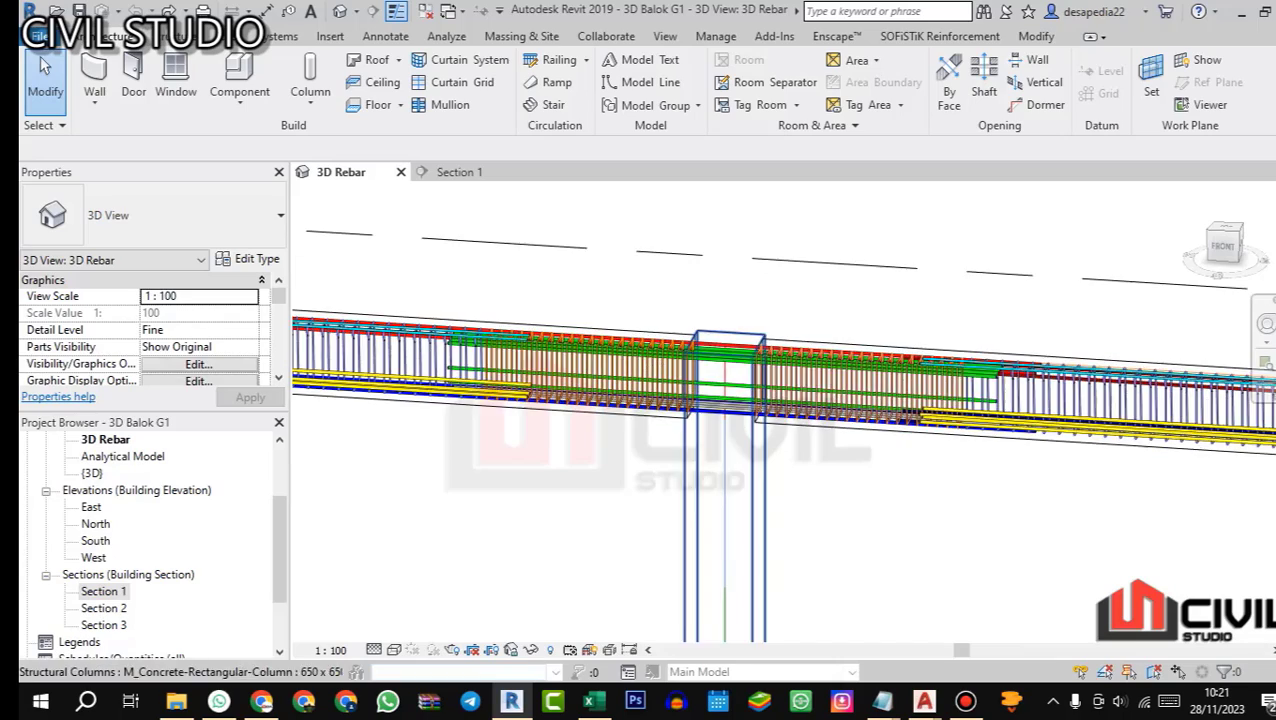
{"action": "scroll", "coordinate": [600, 400], "scroll_direction": "up", "scroll_amount": 6}
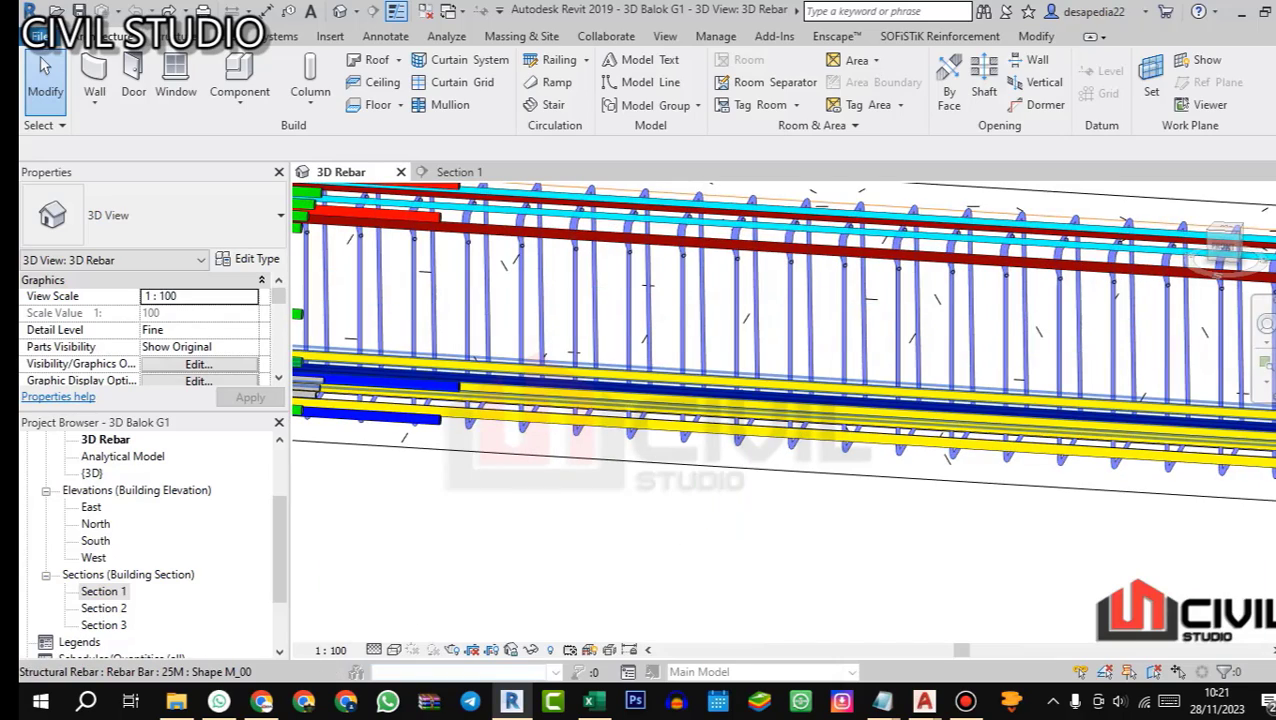
{"action": "scroll", "coordinate": [700, 400], "scroll_direction": "down", "scroll_amount": 6}
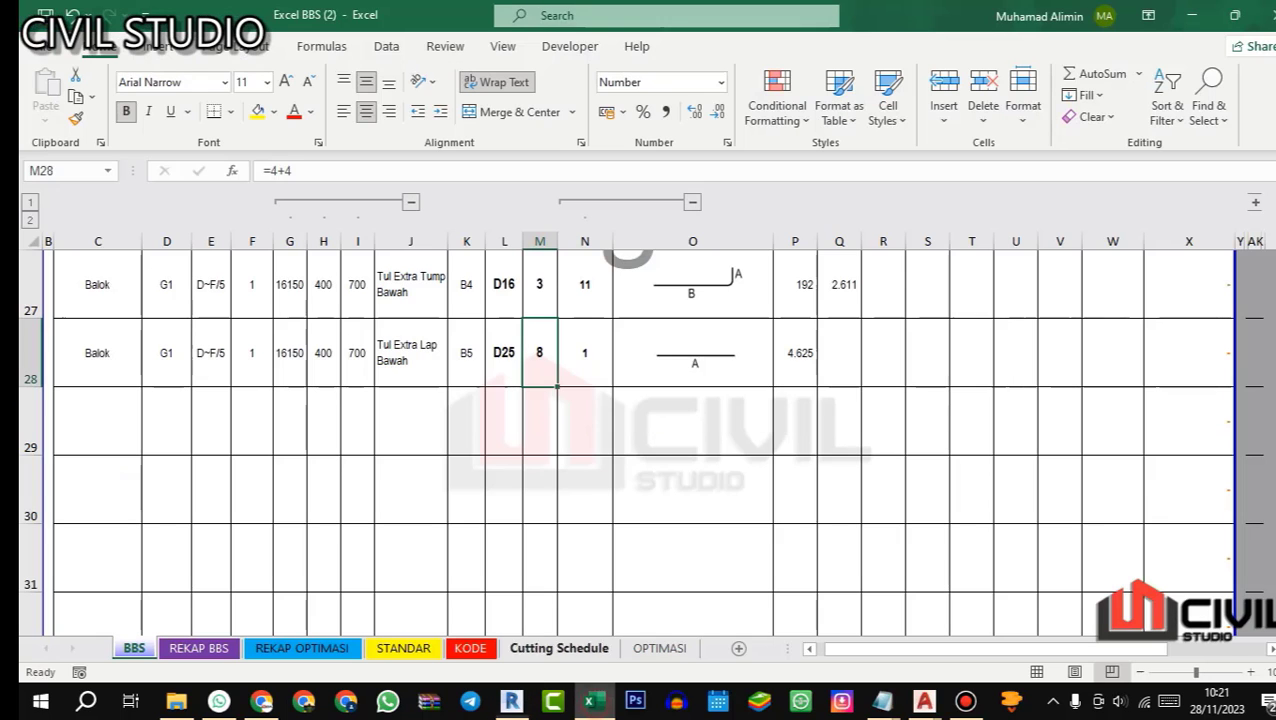
{"action": "left_click", "coordinate": [594, 701]}
{"action": "key", "text": "Return"}
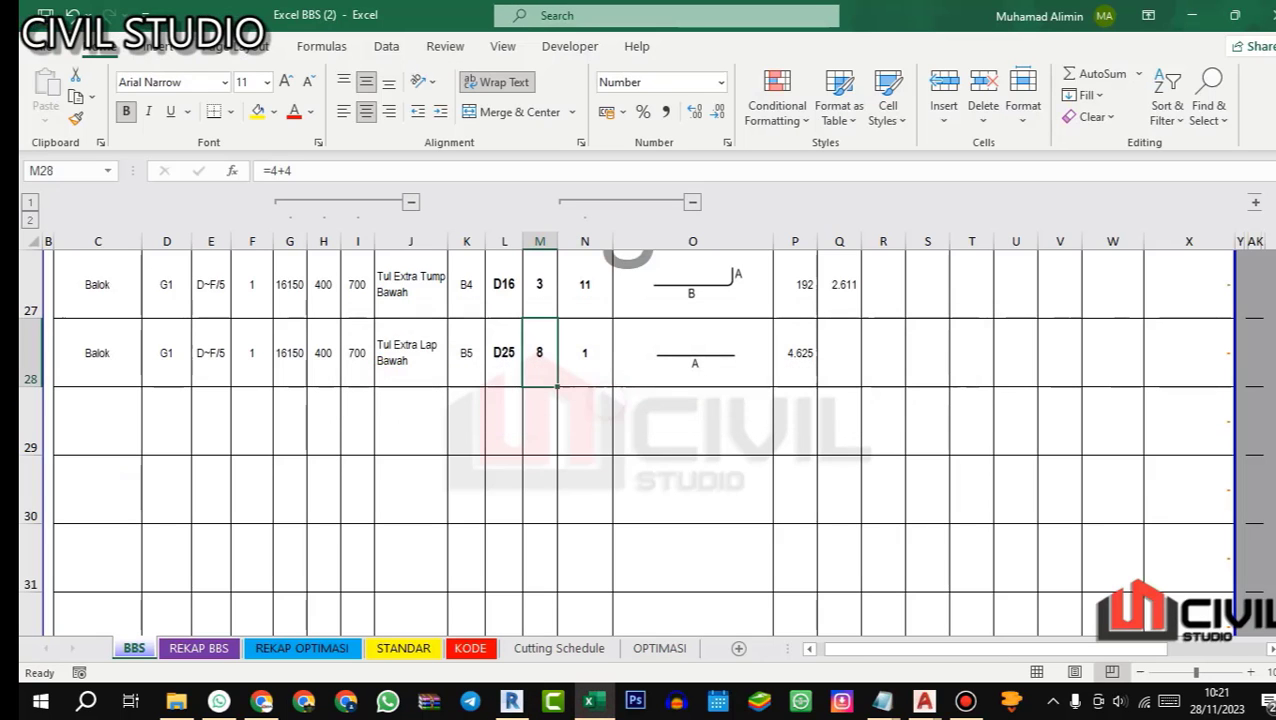
Step: Review G1's support and midspan sections in AutoCAD's 06.ST 0601 beam detail drawing, ending back in Excel
{"action": "left_click", "coordinate": [923, 701]}
{"action": "left_click", "coordinate": [1094, 616]}
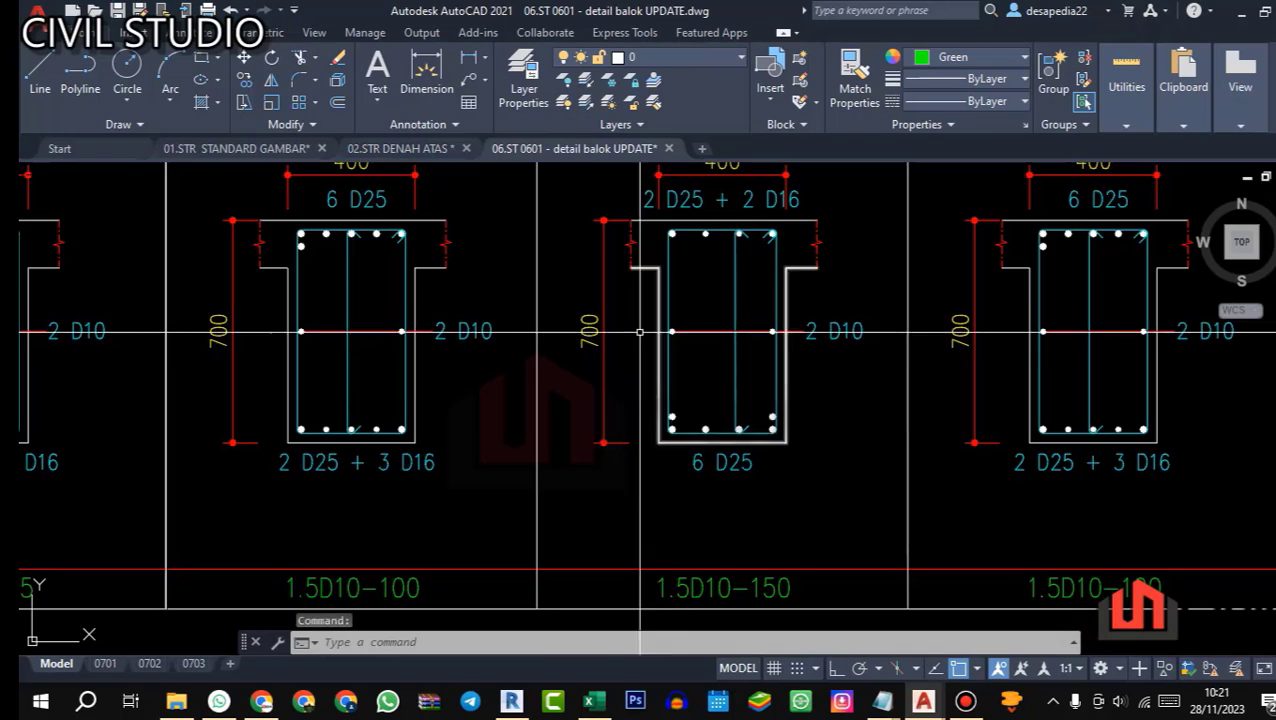
{"action": "scroll", "coordinate": [536, 366], "scroll_direction": "down", "scroll_amount": 3}
{"action": "scroll", "coordinate": [536, 366], "scroll_direction": "up", "scroll_amount": 3}
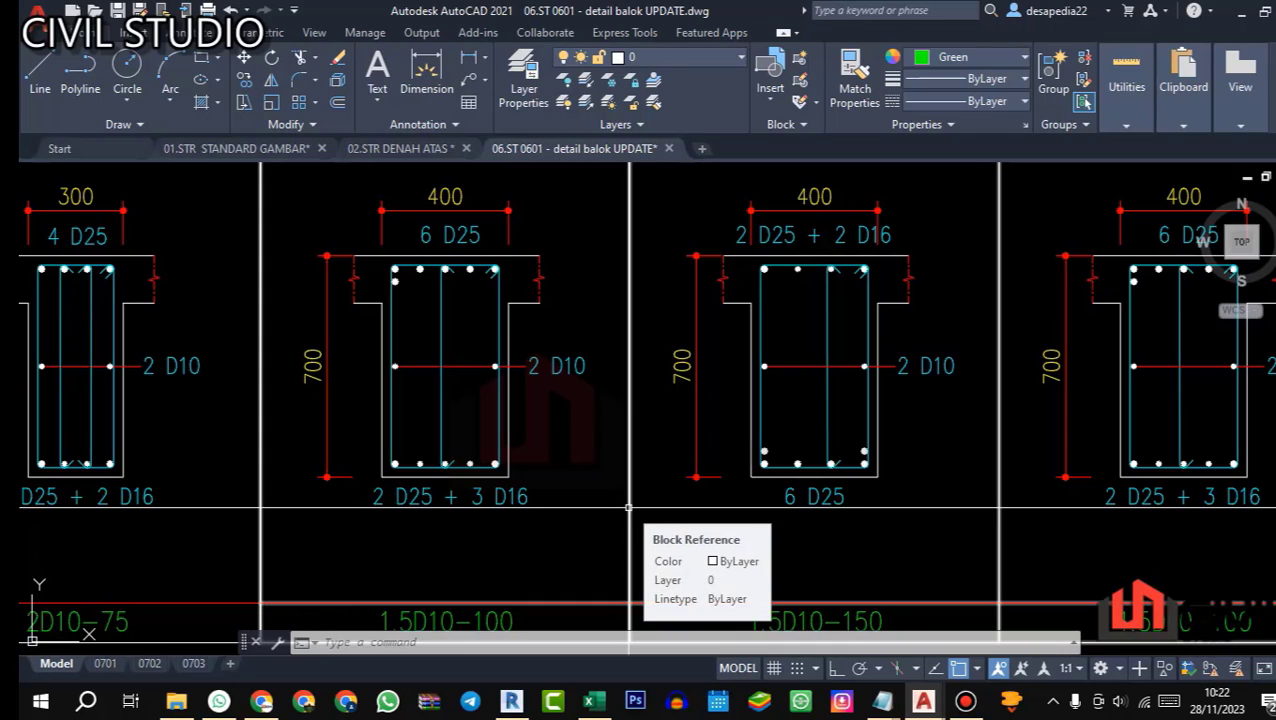
{"action": "left_click", "coordinate": [594, 701]}
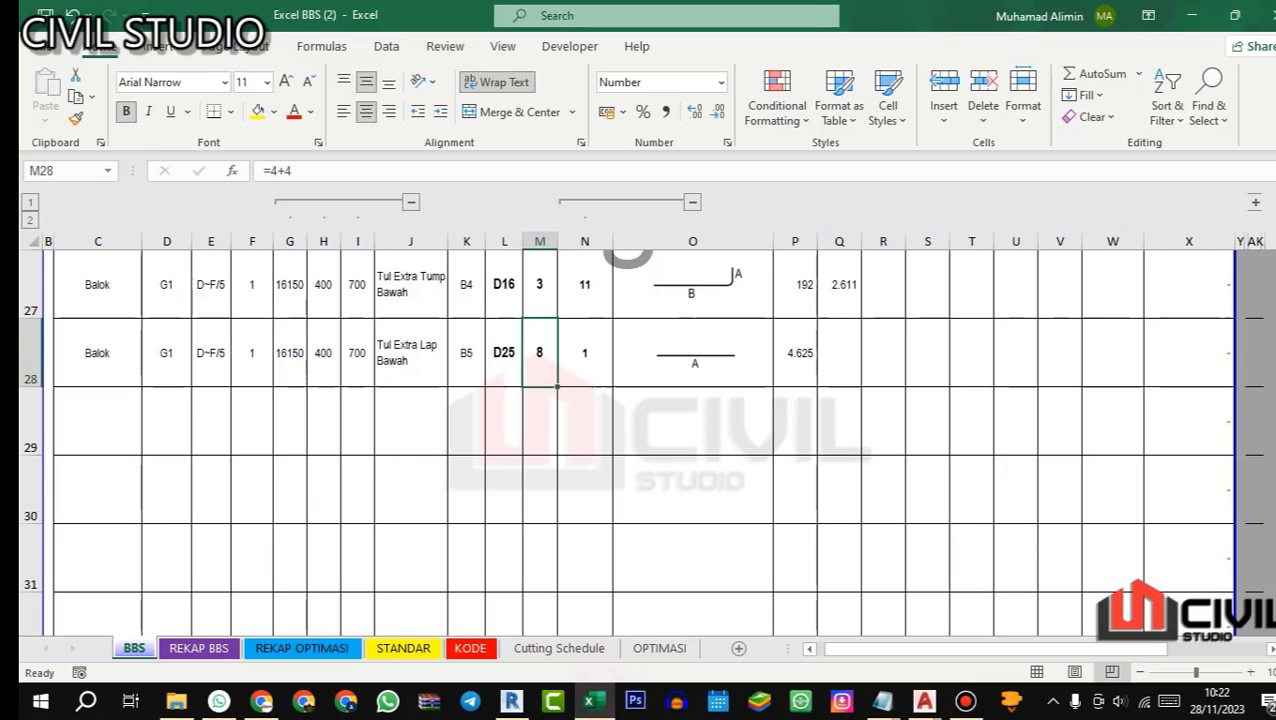
Step: Copy beam G1's identification and dimension data from C28:I28 into row 29
{"action": "left_click_drag", "start_coordinate": [97, 352], "coordinate": [357, 352]}
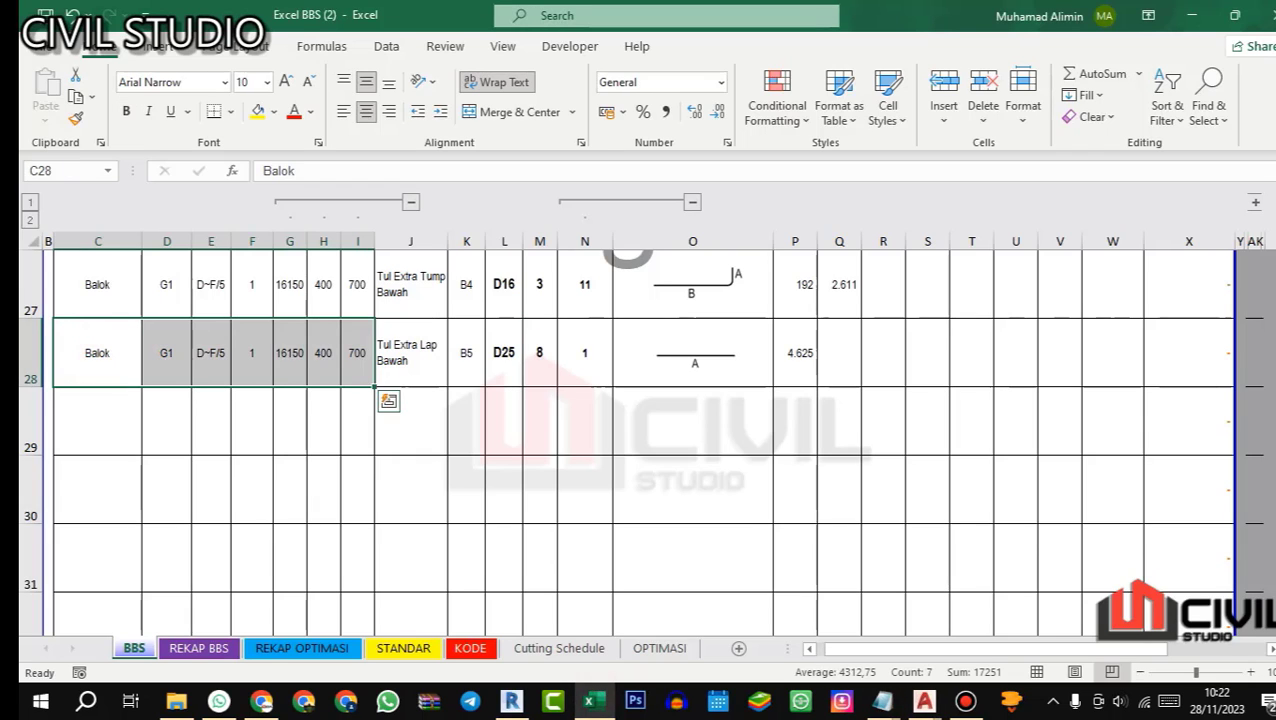
{"action": "key", "text": "ctrl+c"}
{"action": "left_click", "coordinate": [97, 421]}
{"action": "key", "text": "ctrl+v"}
{"action": "key", "text": "Escape"}
Step: Enter the bar description Tul Samping in J29
{"action": "left_click", "coordinate": [400, 412]}
{"action": "type", "text": "t"}
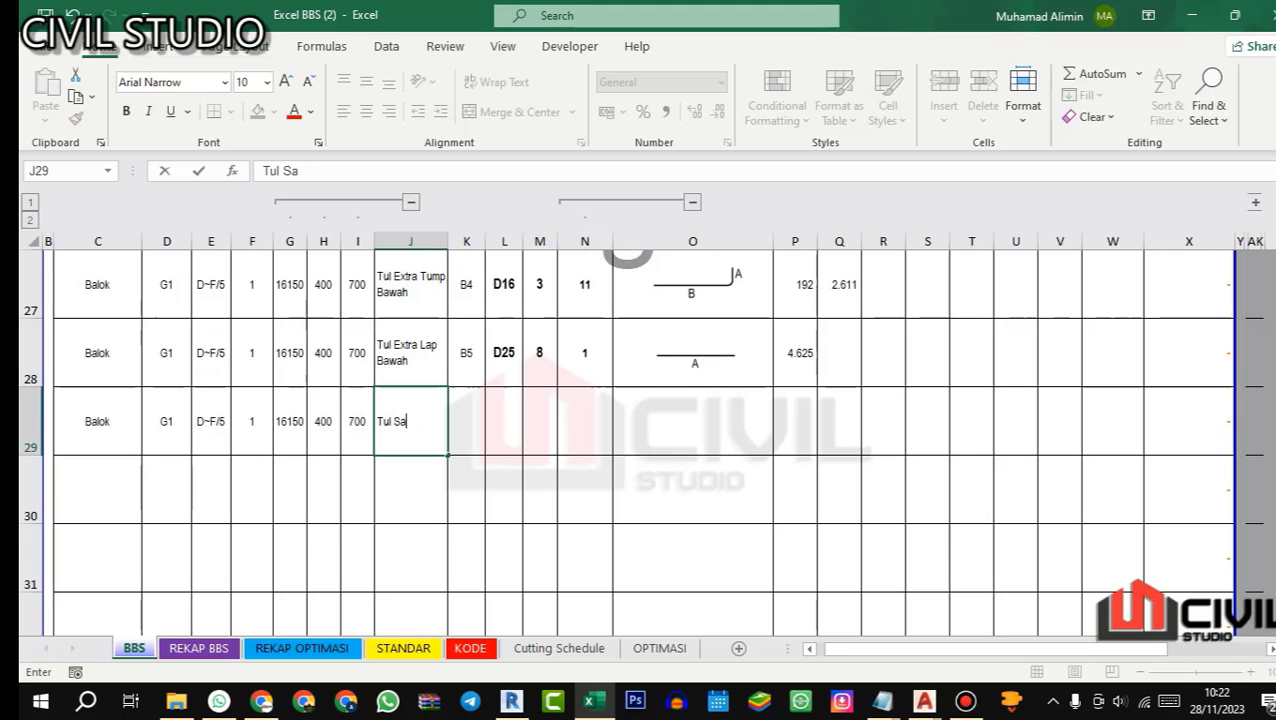
{"action": "type", "text": "ul Samping"}
{"action": "key", "text": "Return"}
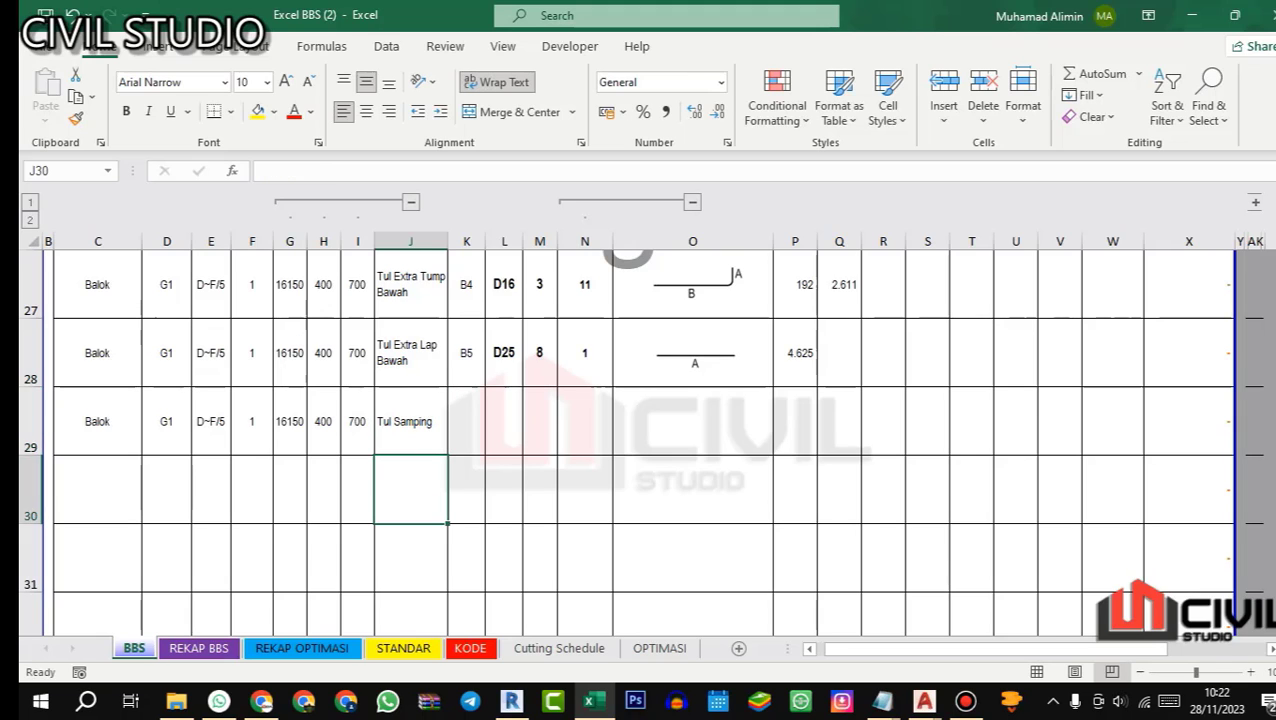
Step: Check the side bar specification of G1's sections in the AutoCAD beam detail drawing, ending back in Excel
{"action": "mouse_move", "coordinate": [924, 701]}
{"action": "left_click", "coordinate": [1150, 625]}
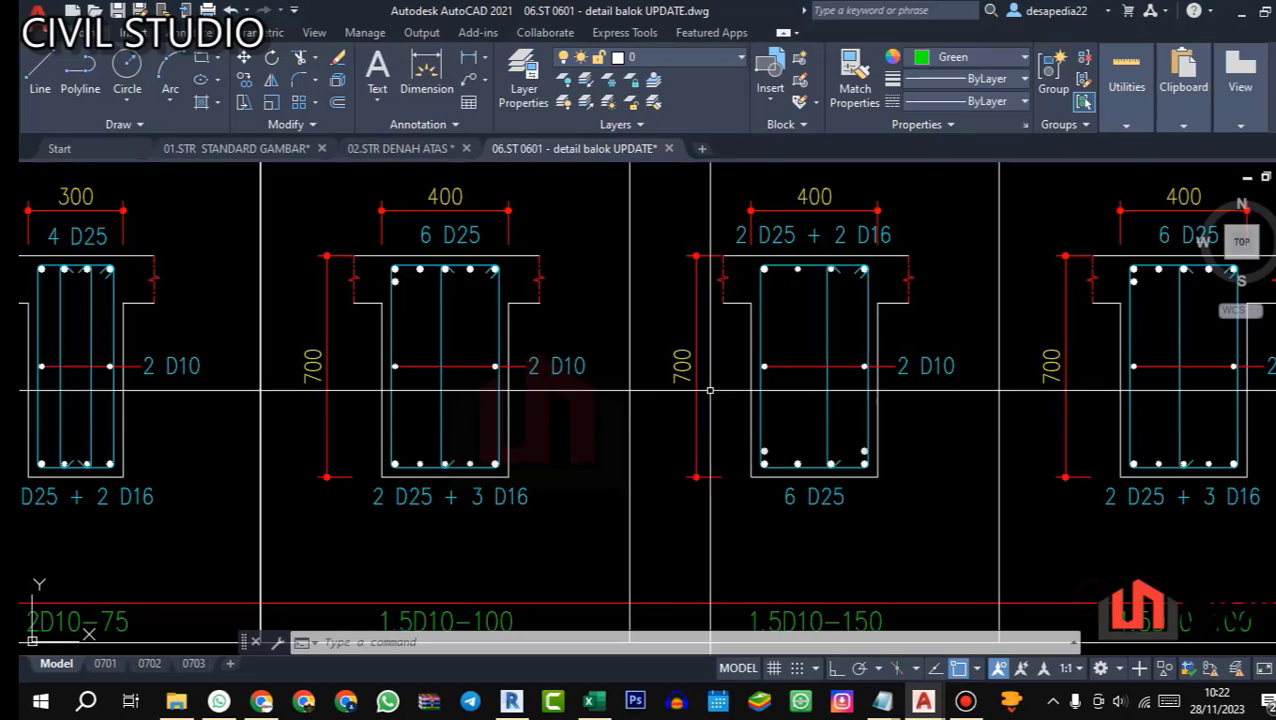
{"action": "scroll", "coordinate": [519, 363], "scroll_direction": "up", "scroll_amount": 2}
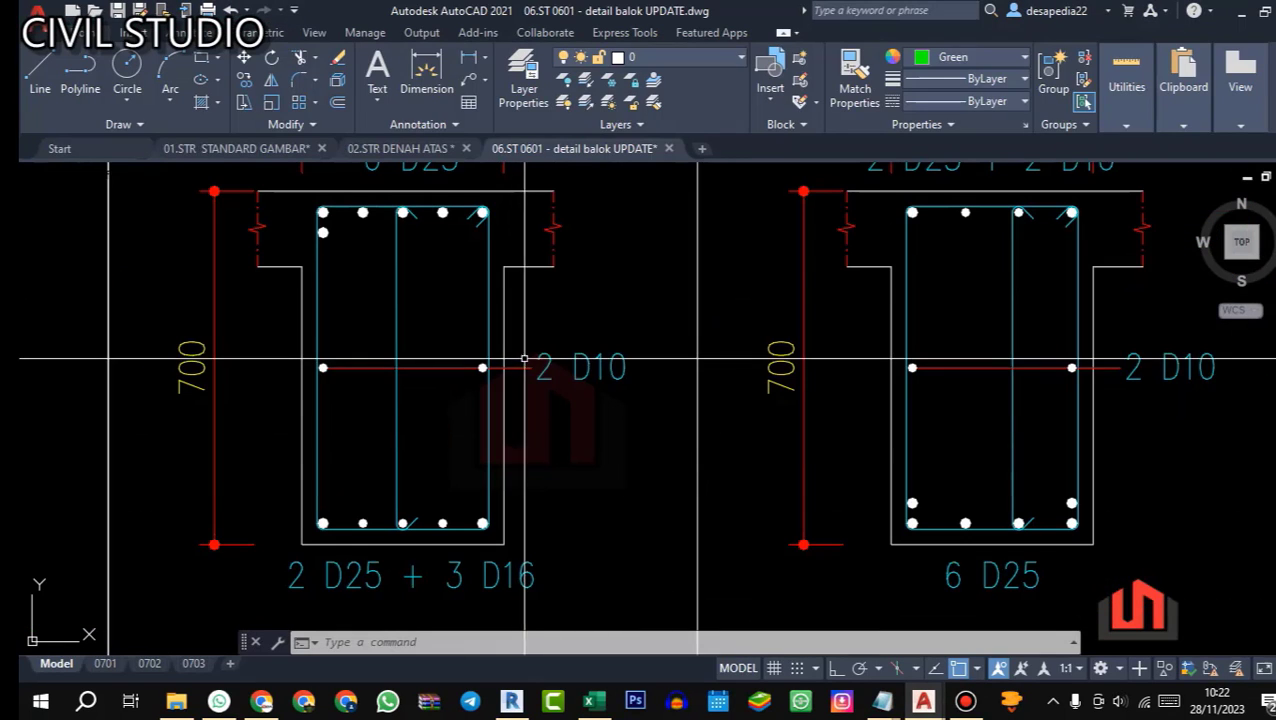
{"action": "scroll", "coordinate": [519, 562], "scroll_direction": "down", "scroll_amount": 2}
{"action": "left_click", "coordinate": [590, 701]}
Step: Enter bar mark S1 and diameter 10 for the side bar in row 29
{"action": "left_click", "coordinate": [468, 428]}
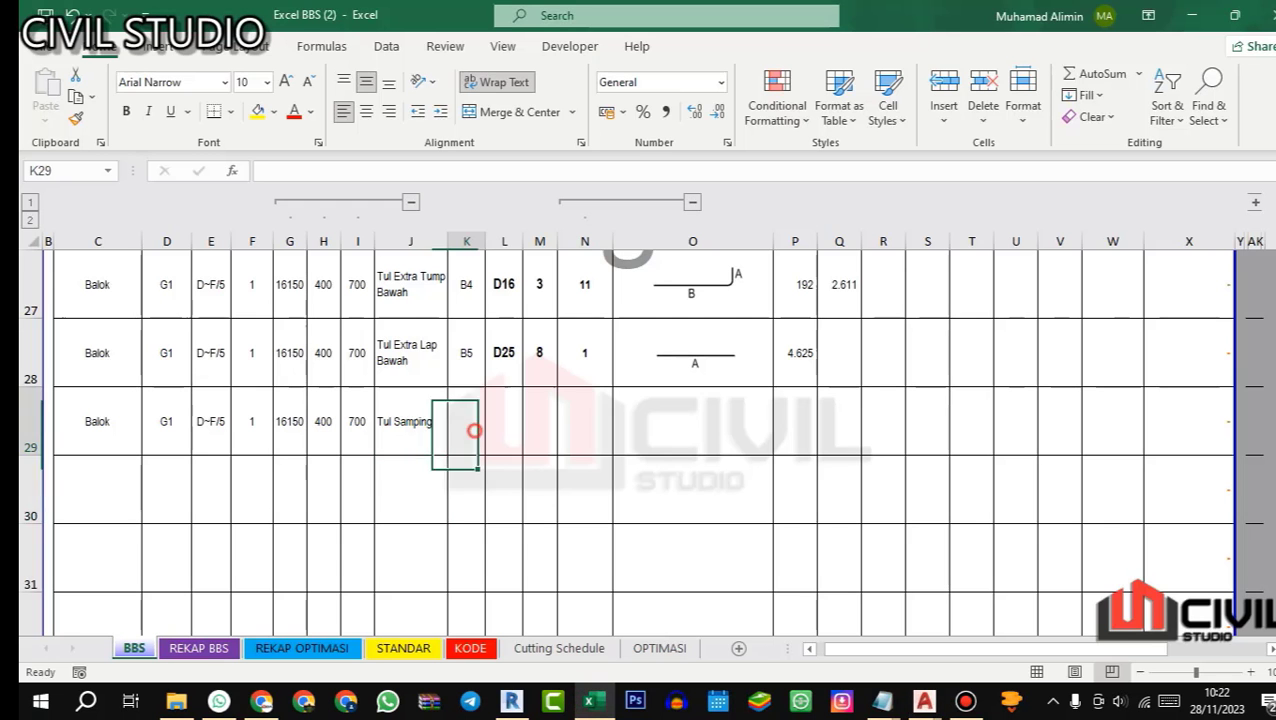
{"action": "type", "text": "S1"}
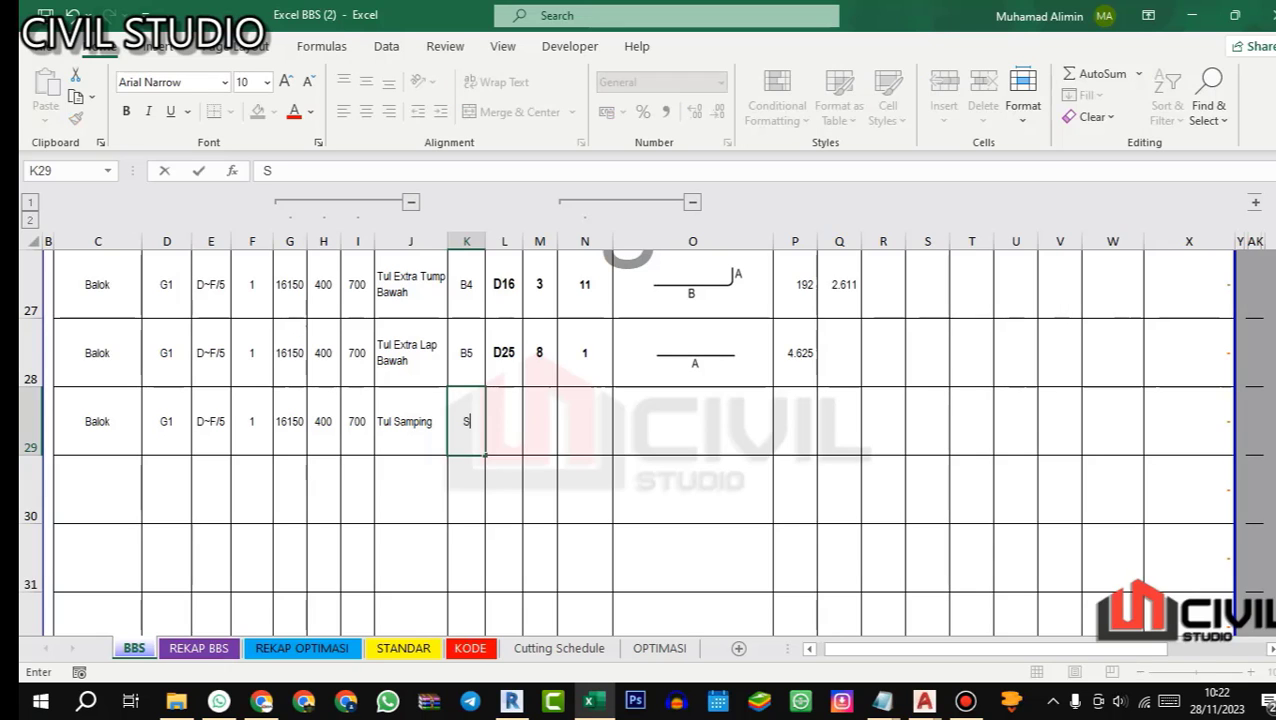
{"action": "key", "text": "Return"}
{"action": "left_click", "coordinate": [502, 420]}
{"action": "type", "text": "D10"}
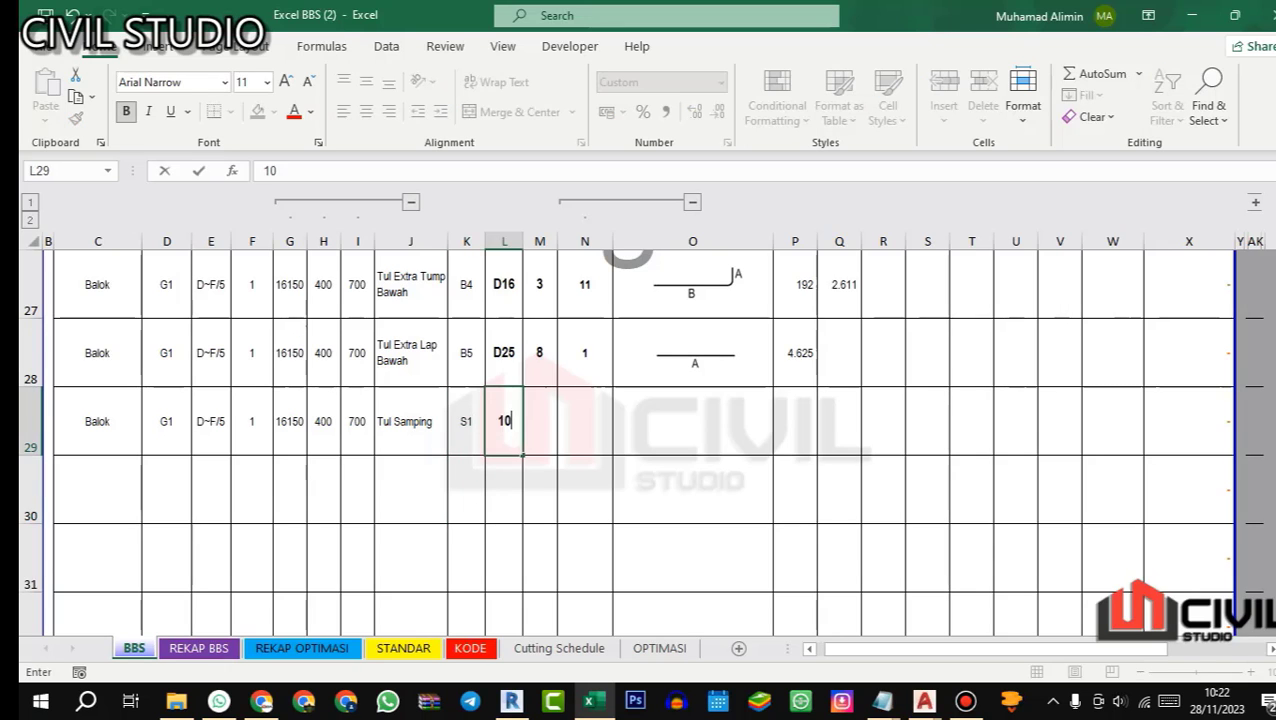
{"action": "key", "text": "Return"}
Step: Enter a quantity of 2 and assign straight-bar shape code 1 to side bar S1
{"action": "left_click", "coordinate": [540, 421]}
{"action": "type", "text": "2"}
{"action": "double_click", "coordinate": [582, 426]}
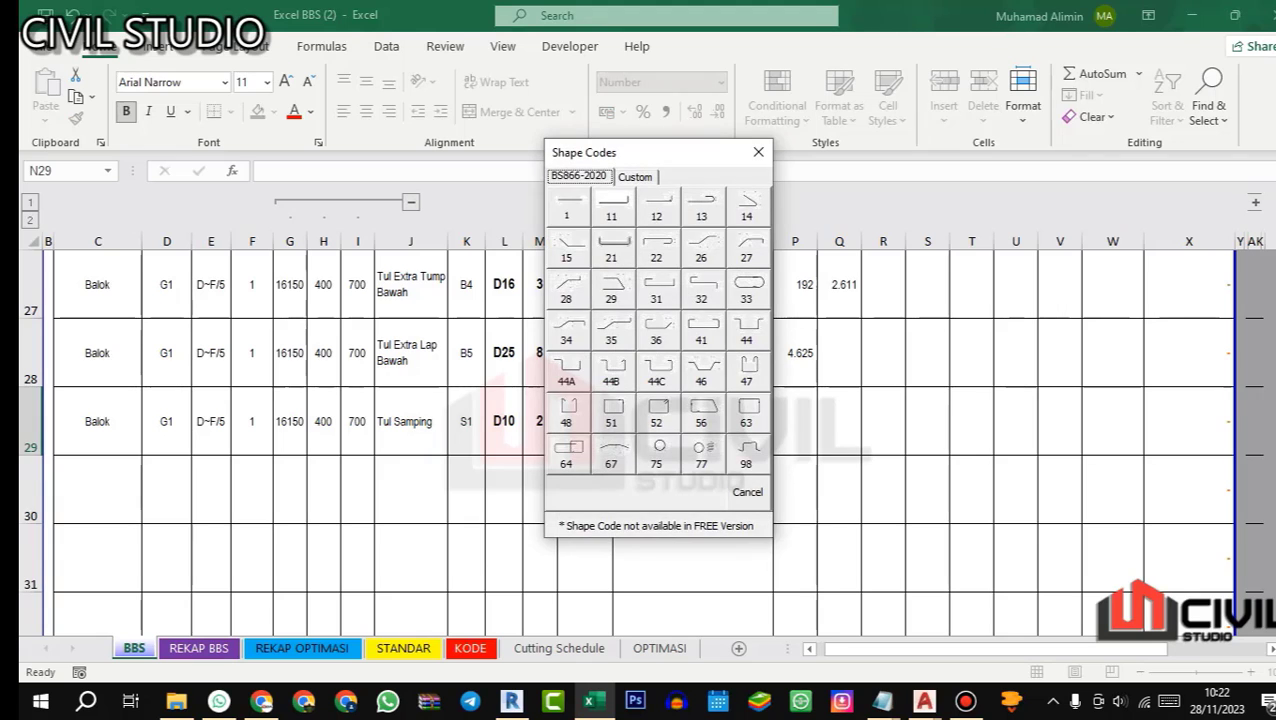
{"action": "left_click", "coordinate": [566, 206]}
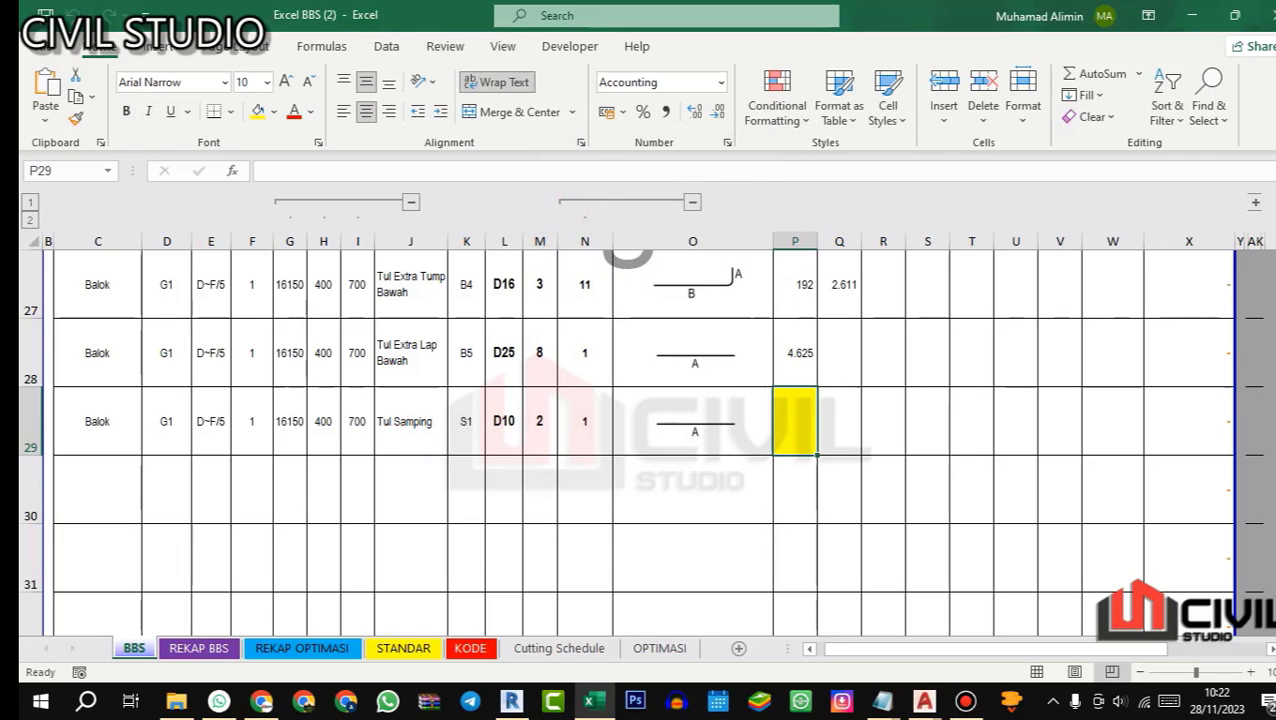
Step: Examine beam G1's clear length between the outer columns in AutoCAD's 02.STR DENAH ATAS plan for the side bar
{"action": "mouse_move", "coordinate": [923, 700]}
{"action": "left_click", "coordinate": [926, 600]}
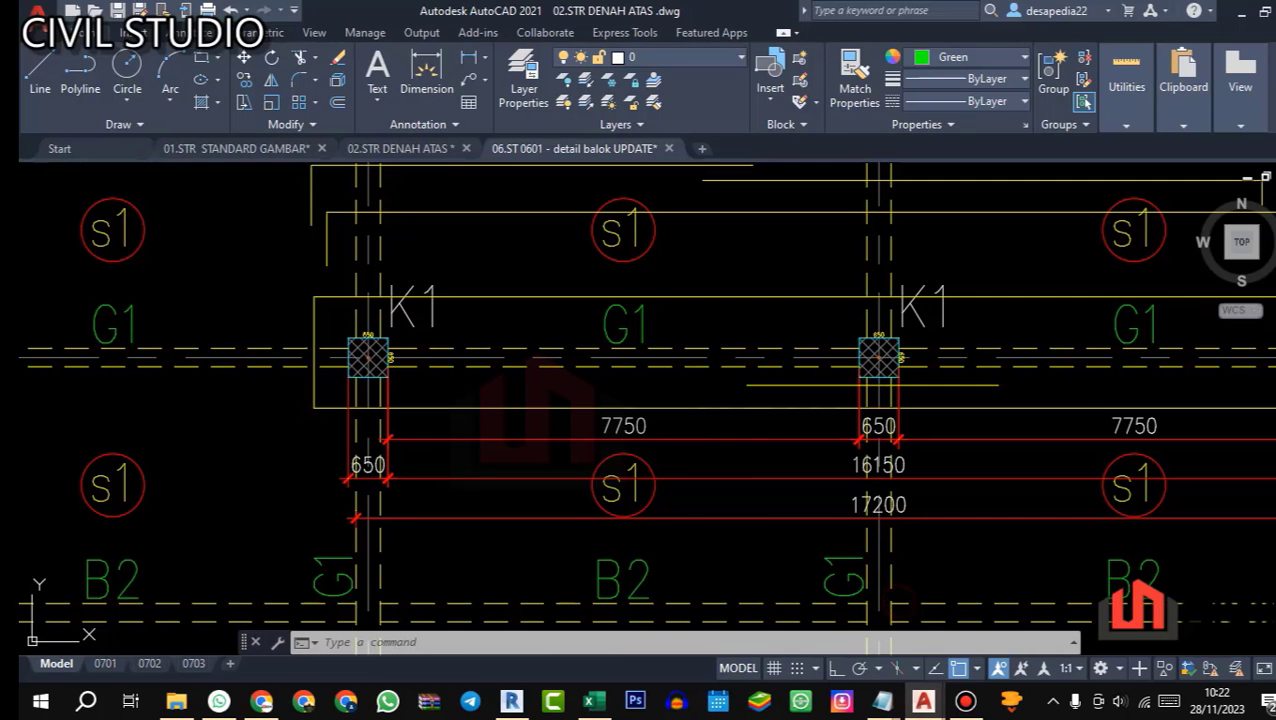
{"action": "scroll", "coordinate": [625, 238], "scroll_direction": "down", "scroll_amount": 4}
{"action": "mouse_move", "coordinate": [758, 334]}
{"action": "left_mouse_down"}
{"action": "mouse_move", "coordinate": [700, 362]}
{"action": "mouse_move", "coordinate": [684, 402]}
{"action": "left_mouse_up"}
{"action": "scroll", "coordinate": [687, 357], "scroll_direction": "up", "scroll_amount": 4}
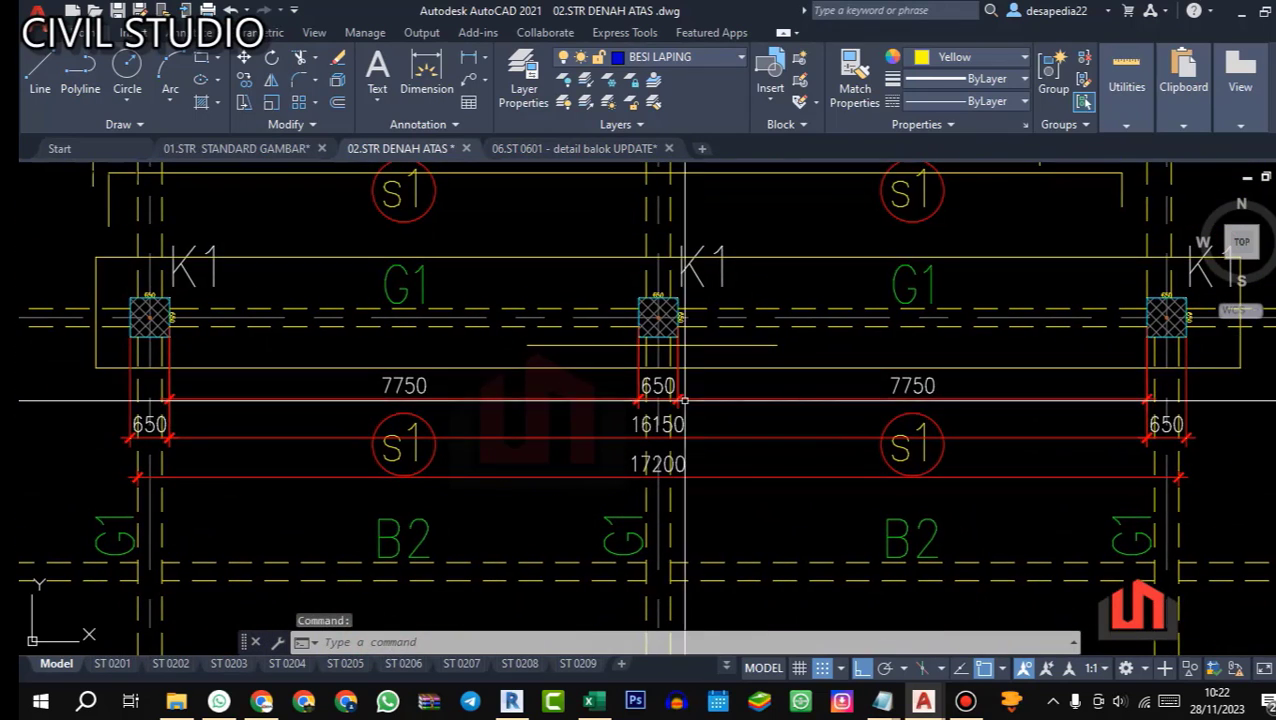
{"action": "left_click_drag", "start_coordinate": [360, 379], "coordinate": [454, 404]}
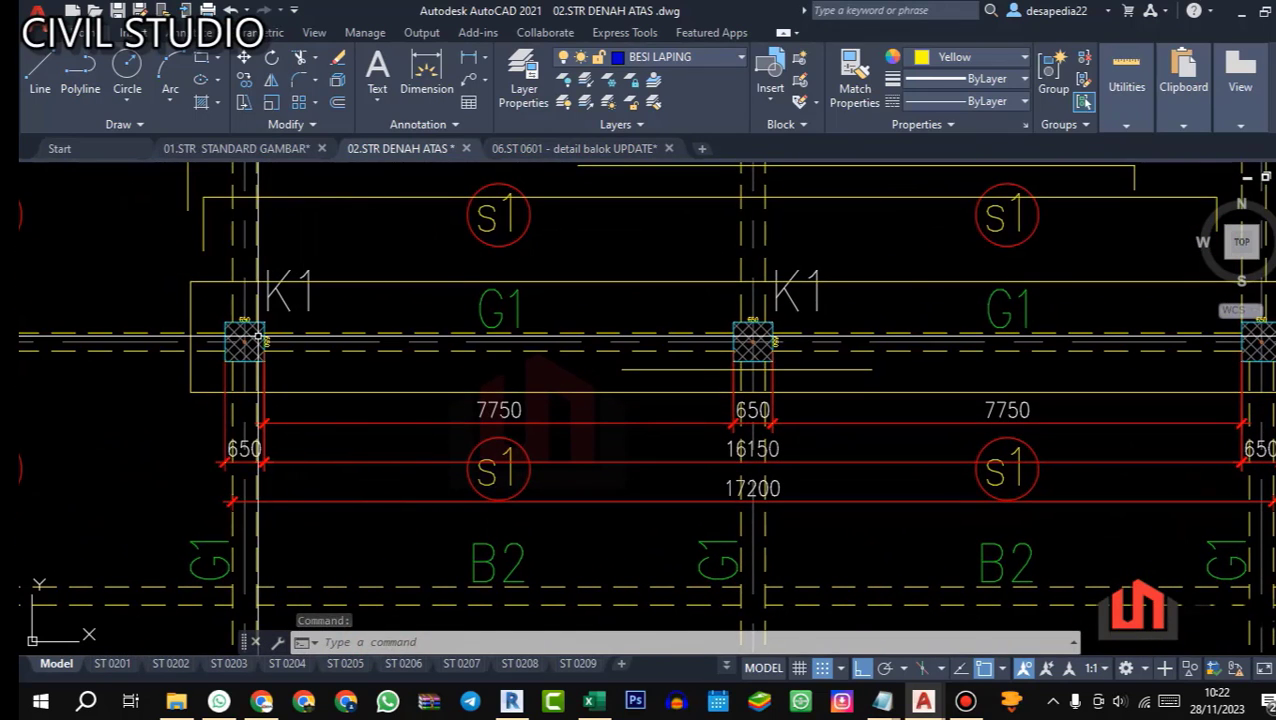
{"action": "left_click_drag", "start_coordinate": [302, 361], "coordinate": [314, 383]}
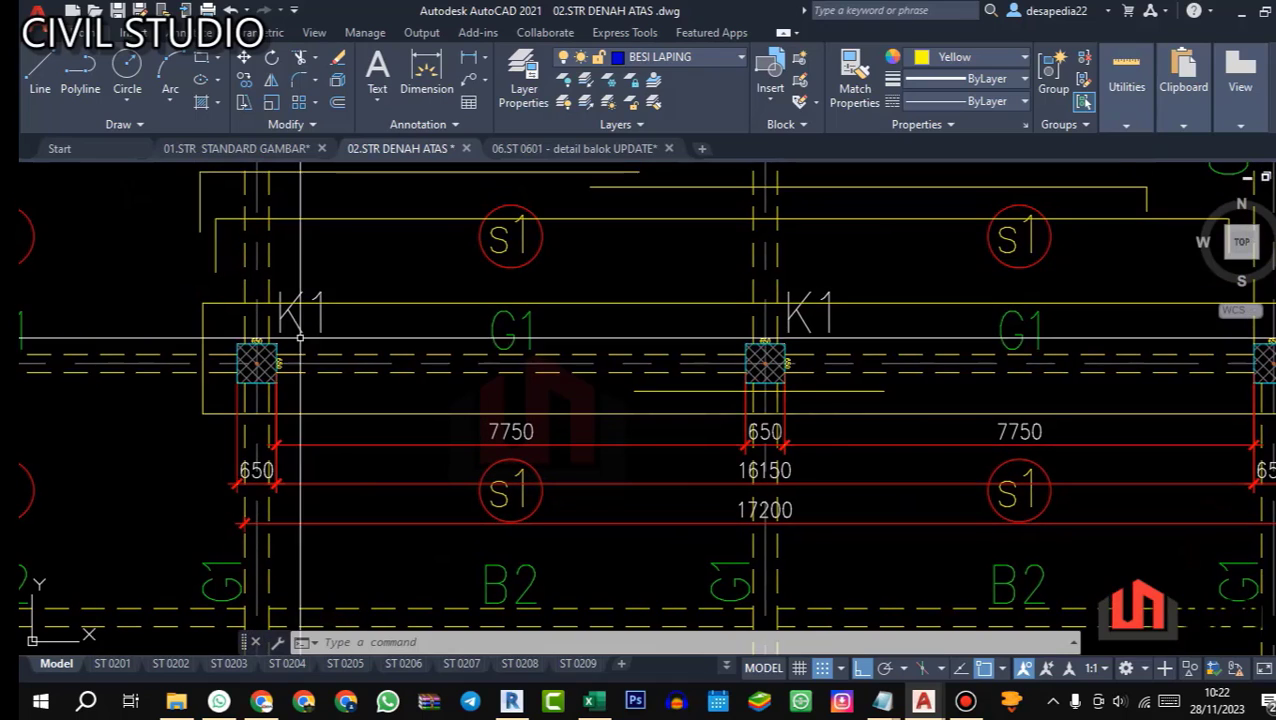
{"action": "scroll", "coordinate": [209, 426], "scroll_direction": "down", "scroll_amount": 2}
{"action": "scroll", "coordinate": [250, 388], "scroll_direction": "up", "scroll_amount": 2}
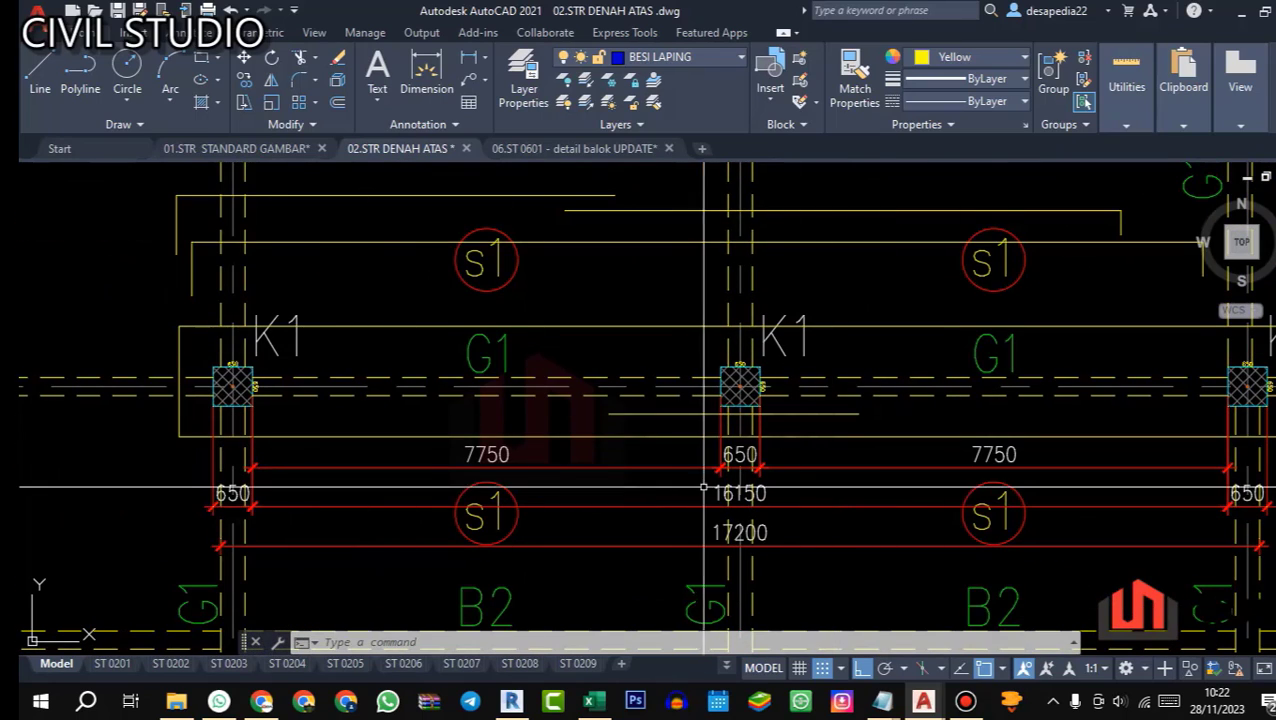
{"action": "left_click_drag", "start_coordinate": [754, 493], "coordinate": [752, 453]}
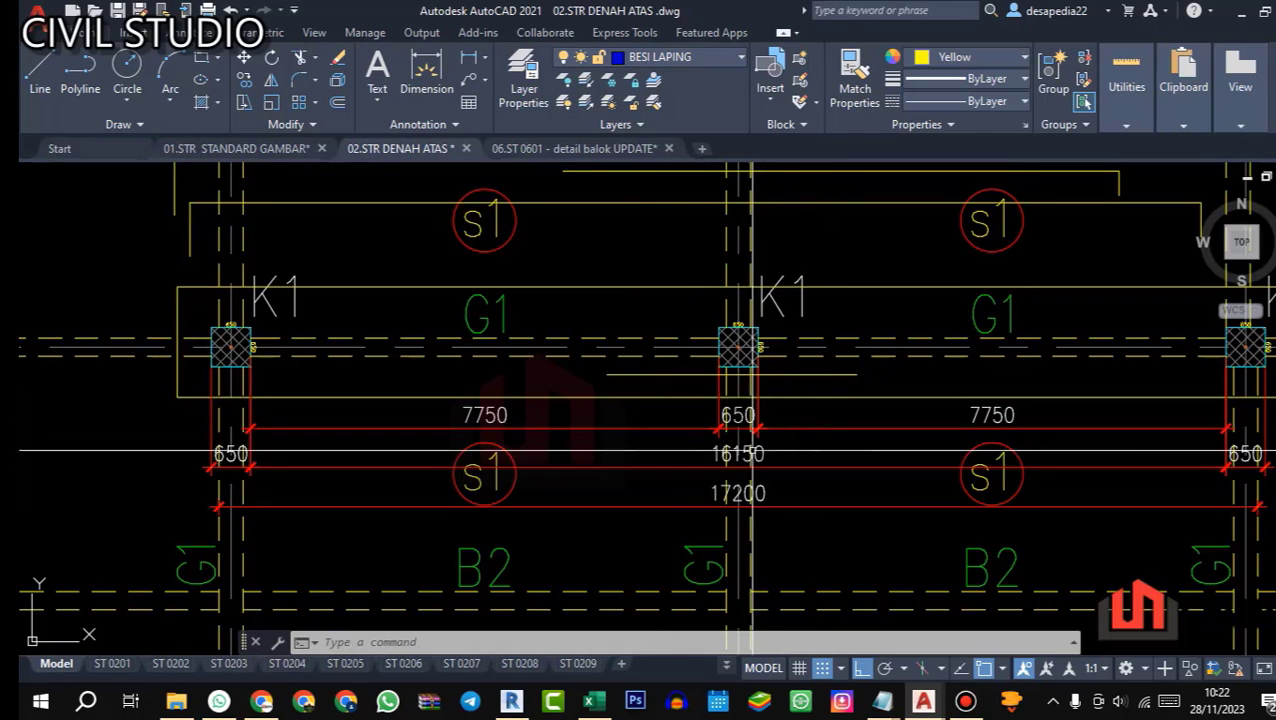
{"action": "scroll", "coordinate": [785, 462], "scroll_direction": "up", "scroll_amount": 3}
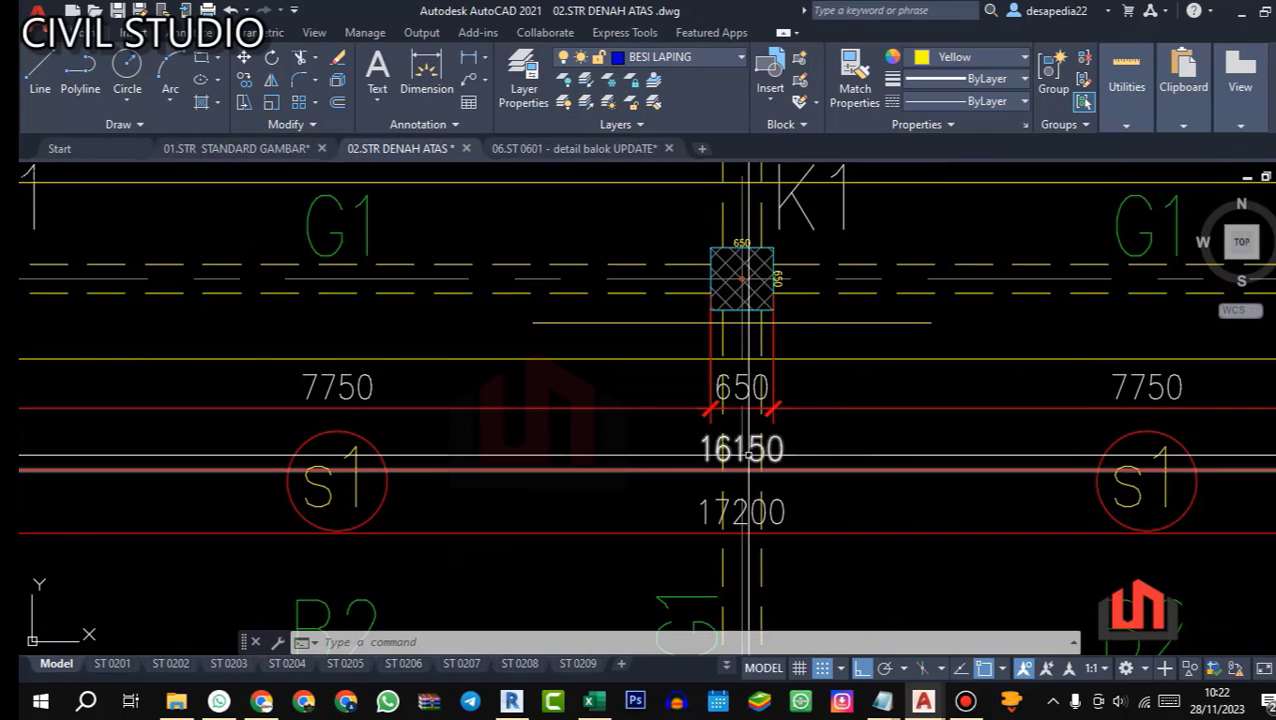
{"action": "scroll", "coordinate": [626, 516], "scroll_direction": "up", "scroll_amount": 1}
Step: Return to Excel and set dimension A of side bar S1 to 12000 in cell P29
{"action": "left_click", "coordinate": [590, 701]}
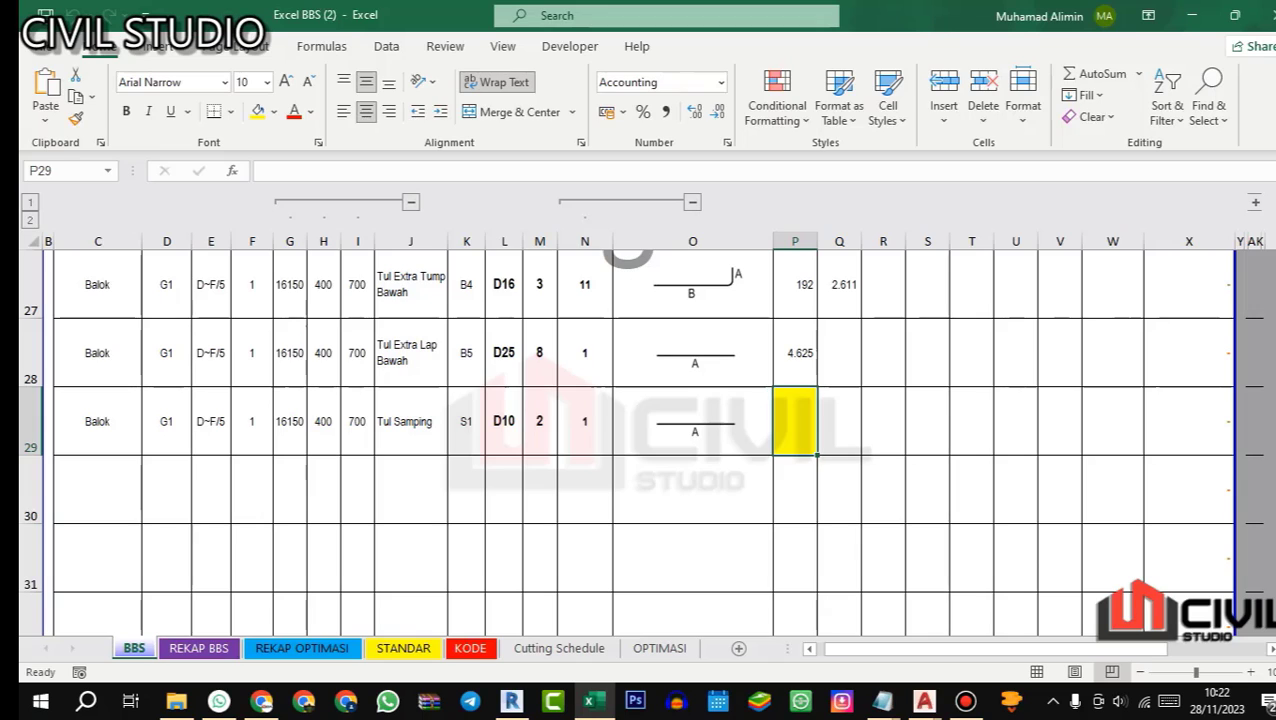
{"action": "type", "text": "12000"}
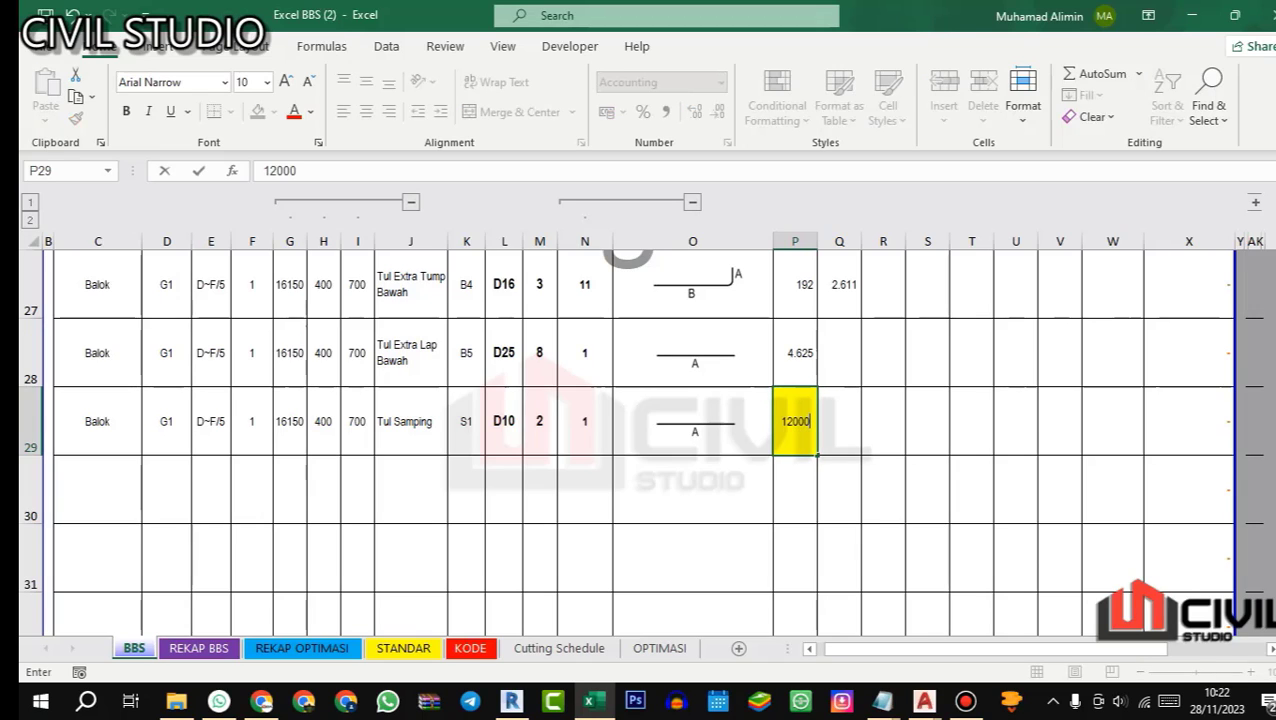
{"action": "key", "text": "Return"}
Step: Copy beam G1's identification and size cells C29:I29 into row 30 and enter Tul Samping as the bar description
{"action": "left_click_drag", "start_coordinate": [118, 424], "coordinate": [360, 425]}
{"action": "key", "text": "ctrl+c"}
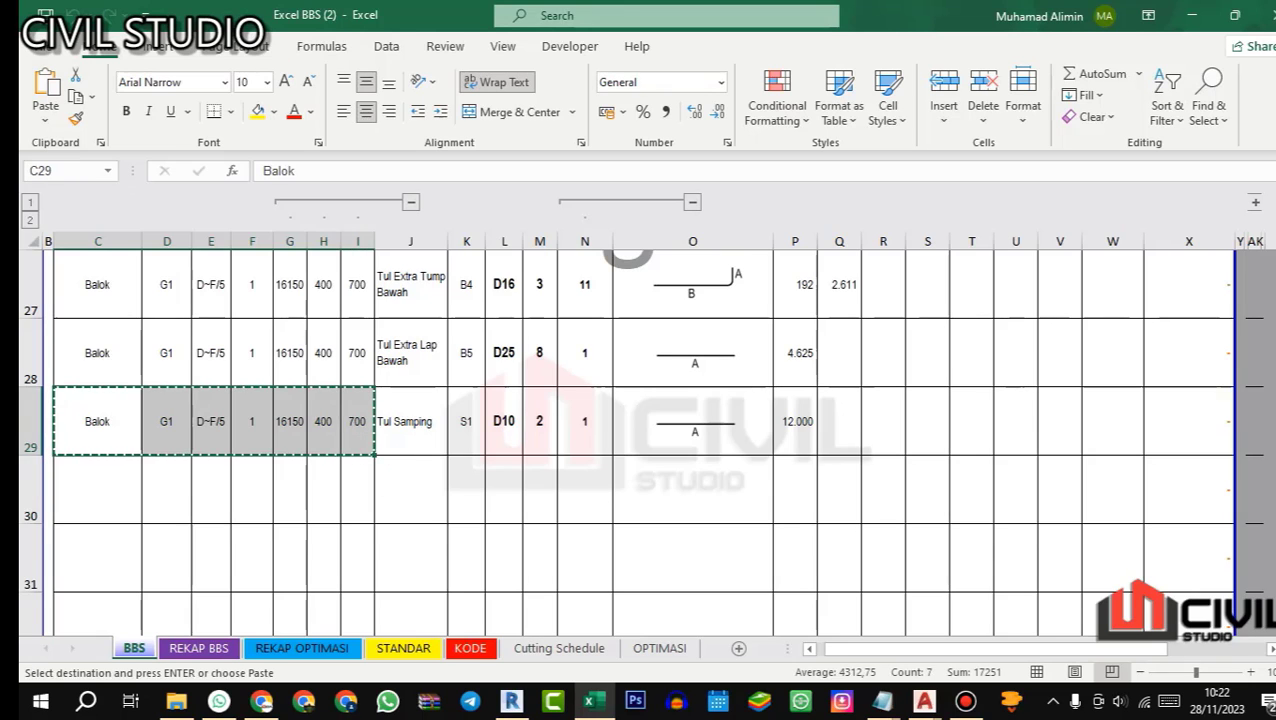
{"action": "key", "text": "Down"}
{"action": "key", "text": "ctrl+v"}
{"action": "left_click", "coordinate": [400, 475]}
{"action": "type", "text": "T"}
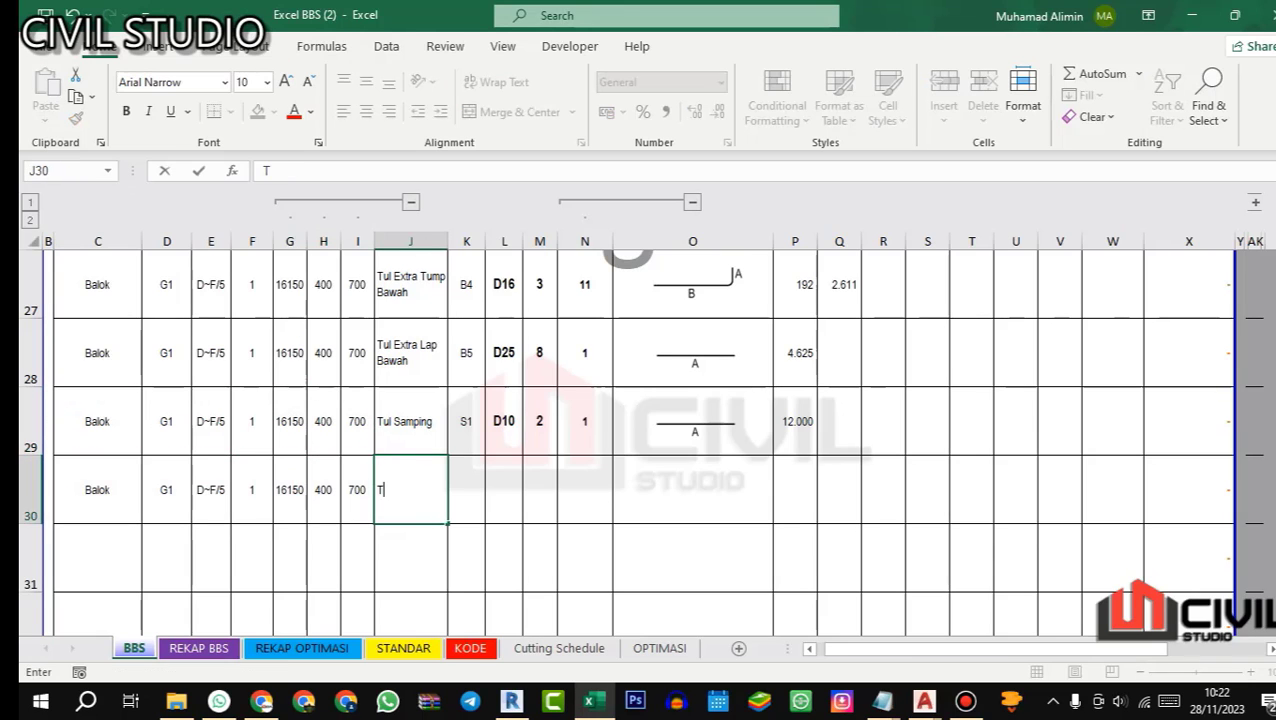
{"action": "type", "text": "ul Sam"}
{"action": "key", "text": "Return"}
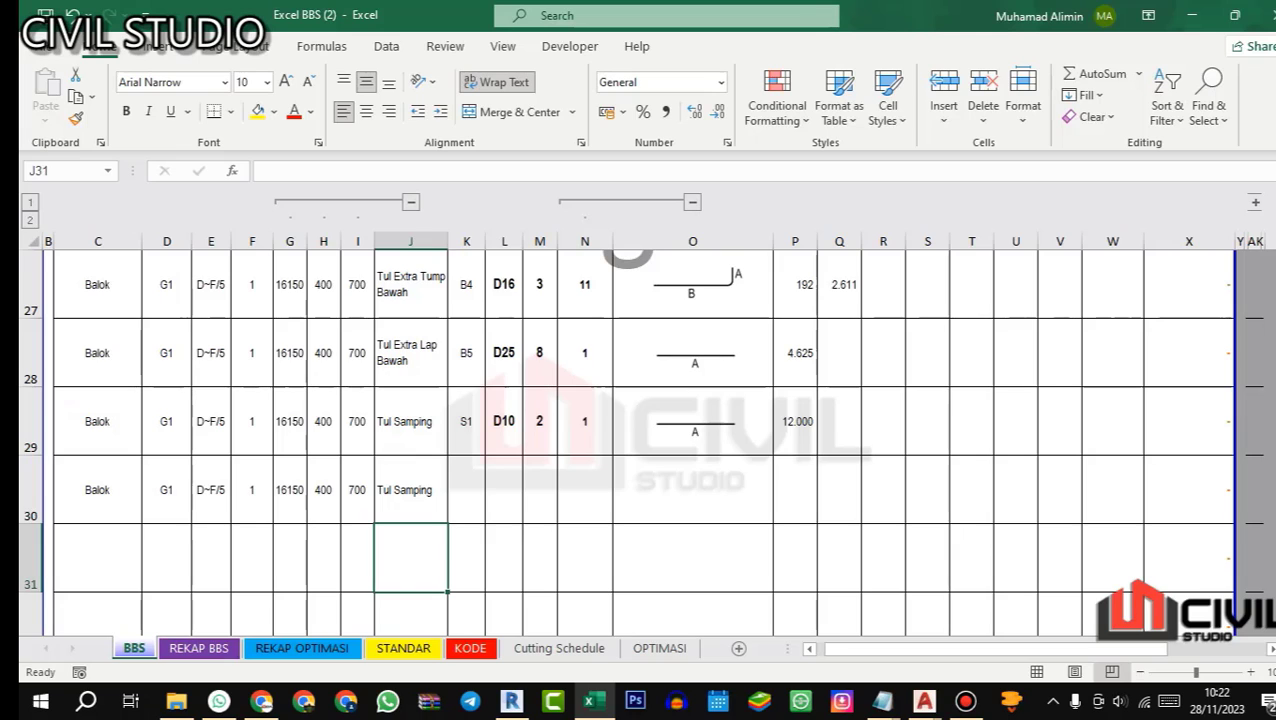
Step: Enter bar mark S1a for the second side bar in cell K30
{"action": "key", "text": "Up"}
{"action": "key", "text": "Right"}
{"action": "type", "text": "S"}
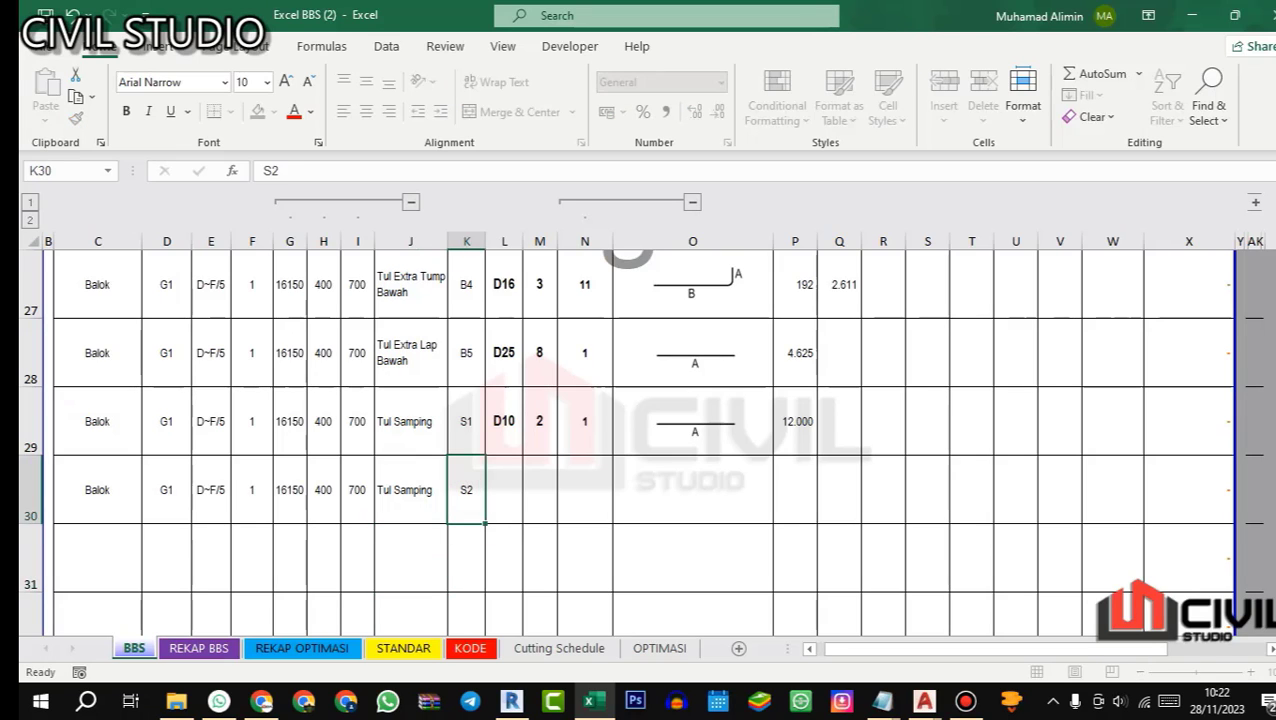
{"action": "key", "text": "Return"}
{"action": "key", "text": "Up"}
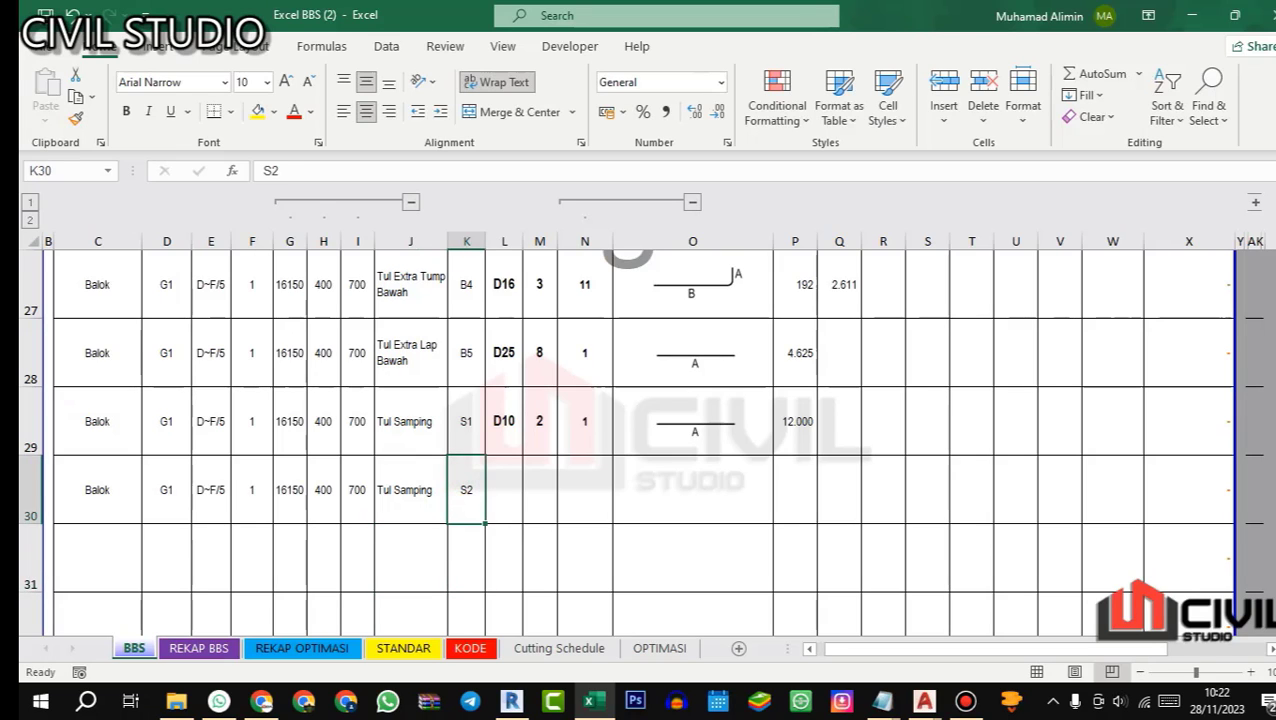
{"action": "left_click", "coordinate": [280, 170]}
{"action": "key", "text": "BackSpace"}
{"action": "type", "text": "A"}
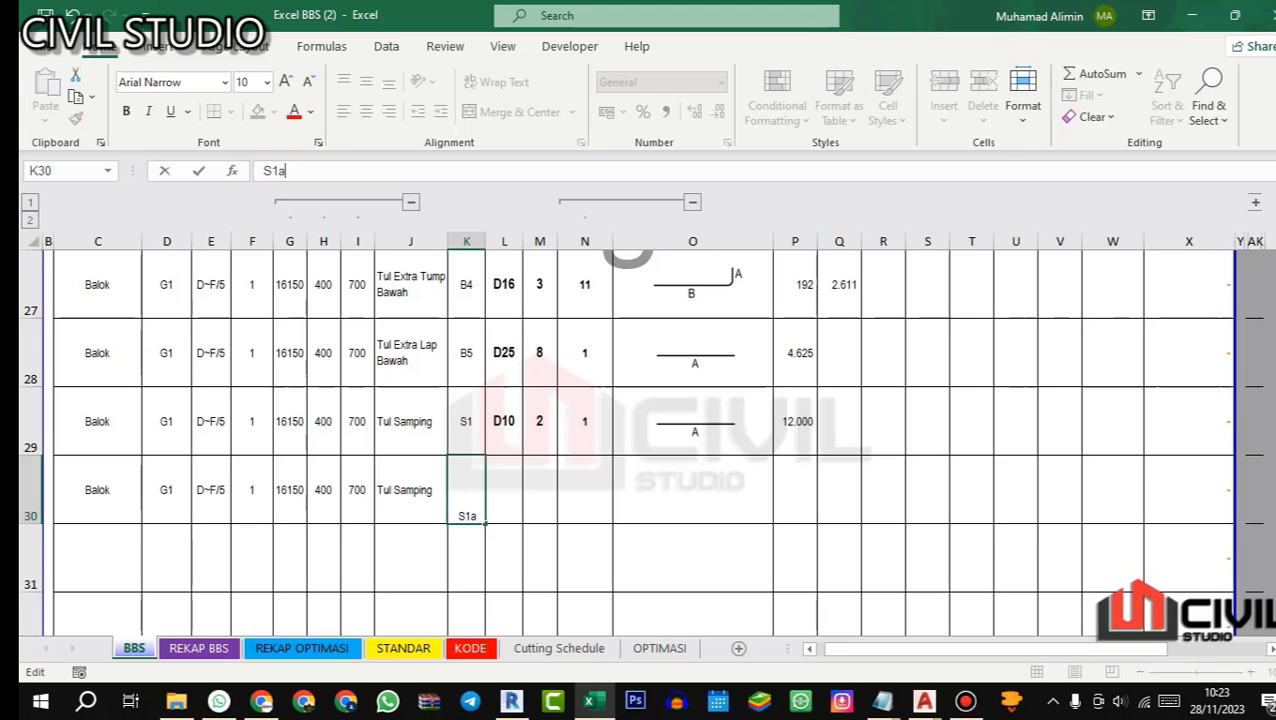
{"action": "key", "text": "Return"}
Step: Copy the diameter and quantity of side bar S1 to S1a in row 30 and assign straight-bar shape code 1
{"action": "left_click_drag", "start_coordinate": [503, 421], "coordinate": [539, 421]}
{"action": "key", "text": "ctrl+c"}
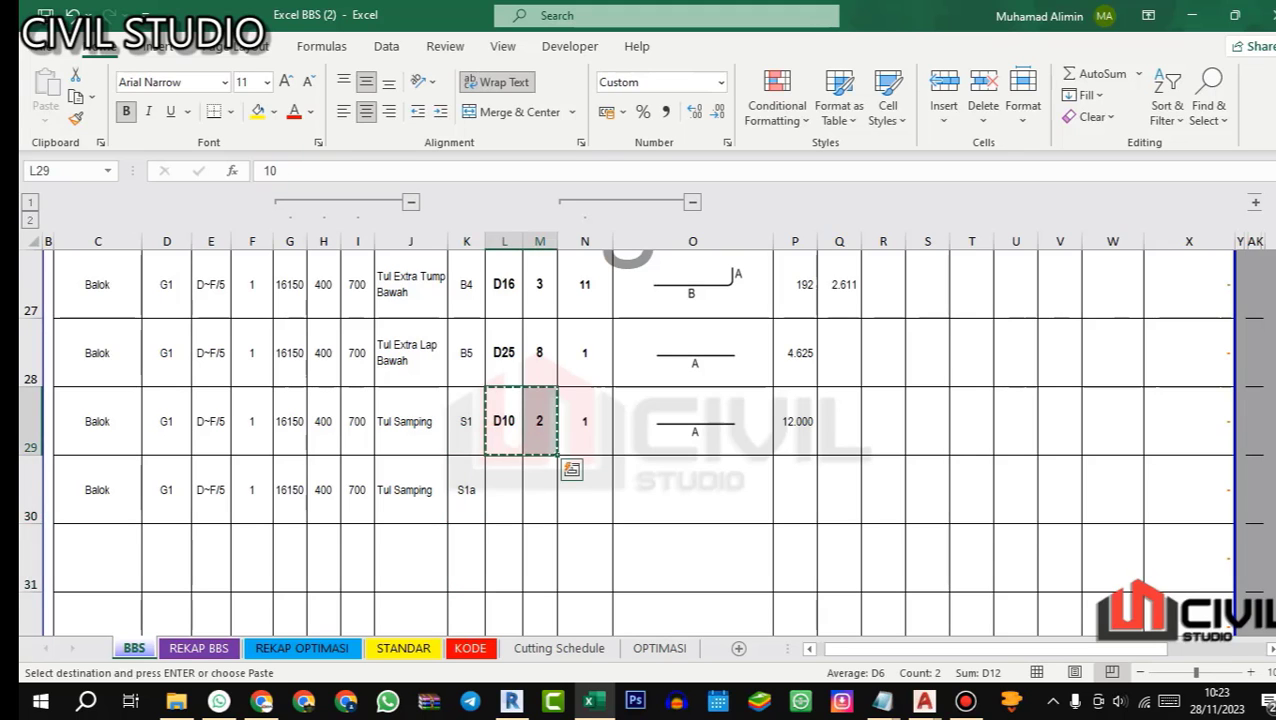
{"action": "left_click", "coordinate": [503, 489]}
{"action": "key", "text": "ctrl+v"}
{"action": "left_click", "coordinate": [587, 479]}
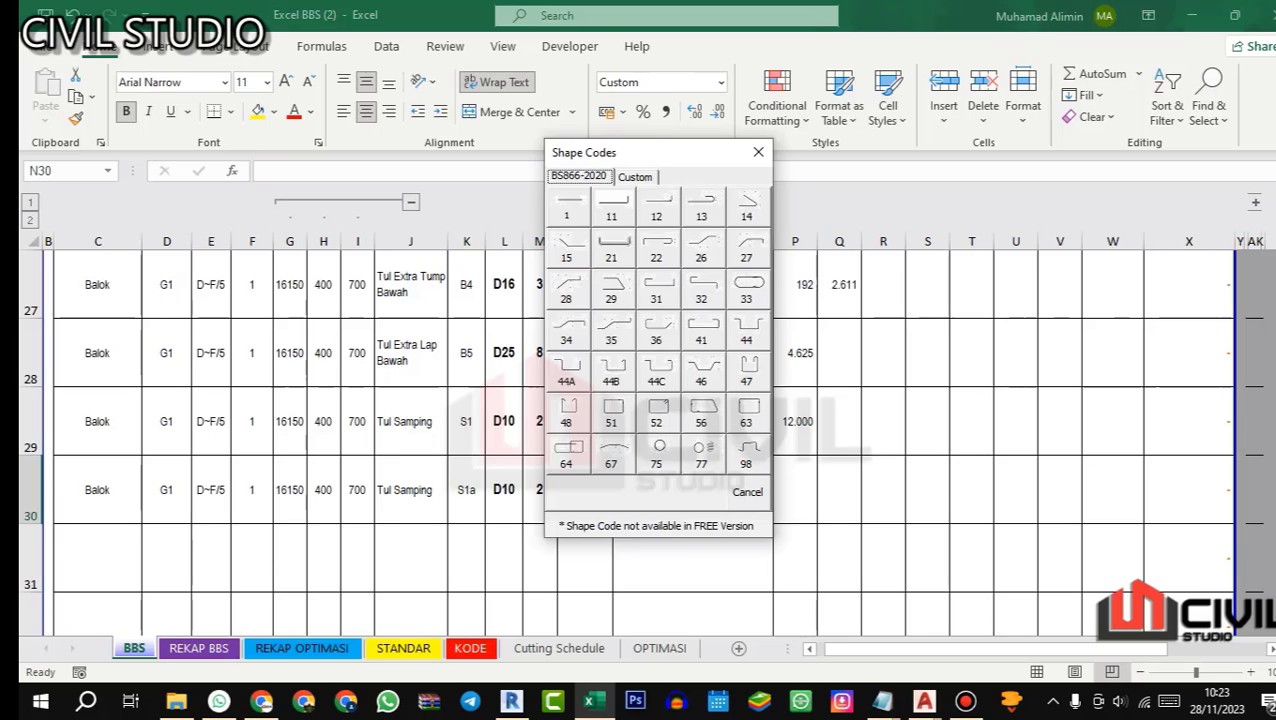
{"action": "left_click", "coordinate": [568, 207]}
Step: Check the beam span in AutoCAD's 02.STR DENAH ATAS plan and enter =G30-P29 as dimension A of side bar S1a in Excel
{"action": "left_click", "coordinate": [795, 475]}
{"action": "type", "text": "="}
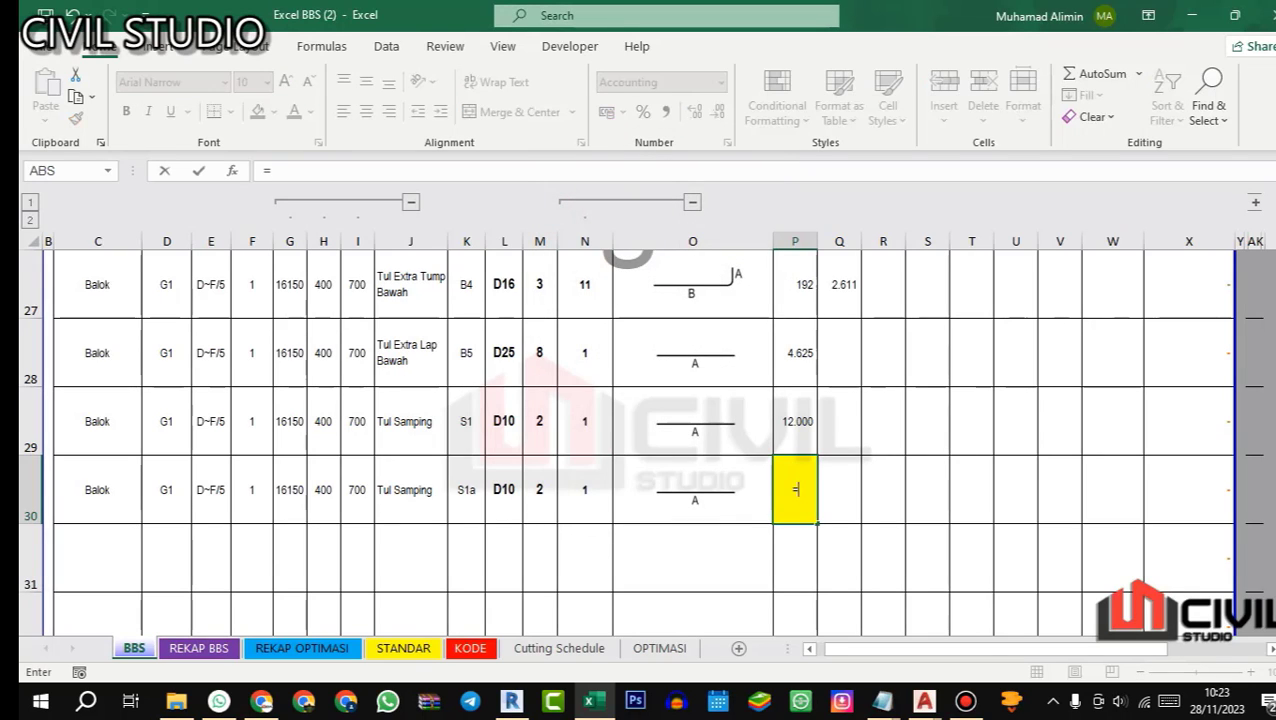
{"action": "left_click", "coordinate": [589, 701]}
{"action": "scroll", "coordinate": [836, 412], "scroll_direction": "down", "scroll_amount": 4}
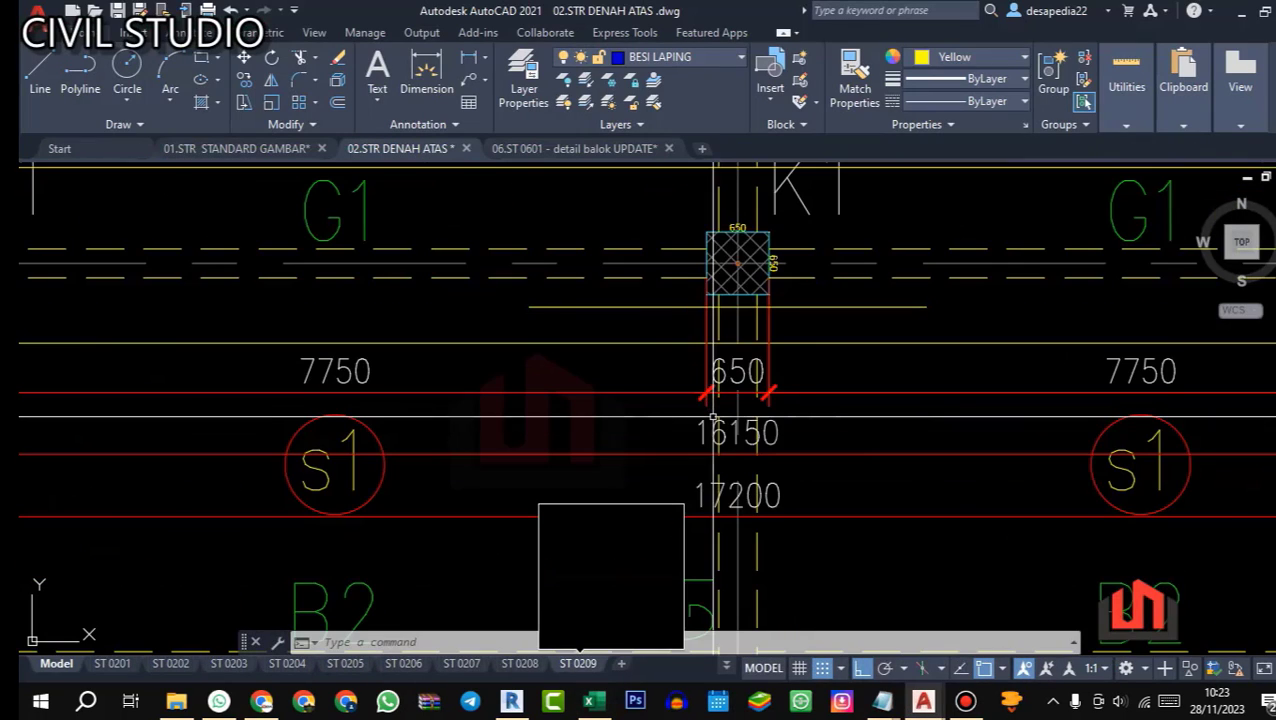
{"action": "mouse_move", "coordinate": [578, 663]}
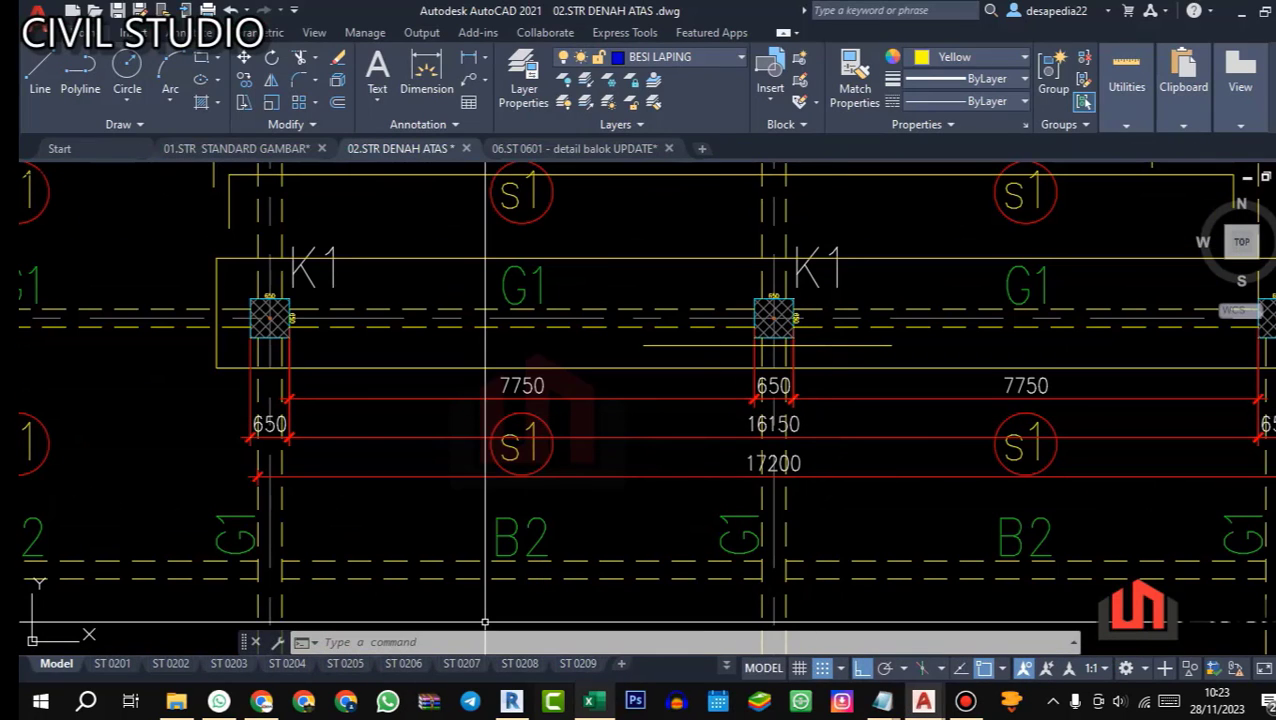
{"action": "left_click", "coordinate": [589, 701]}
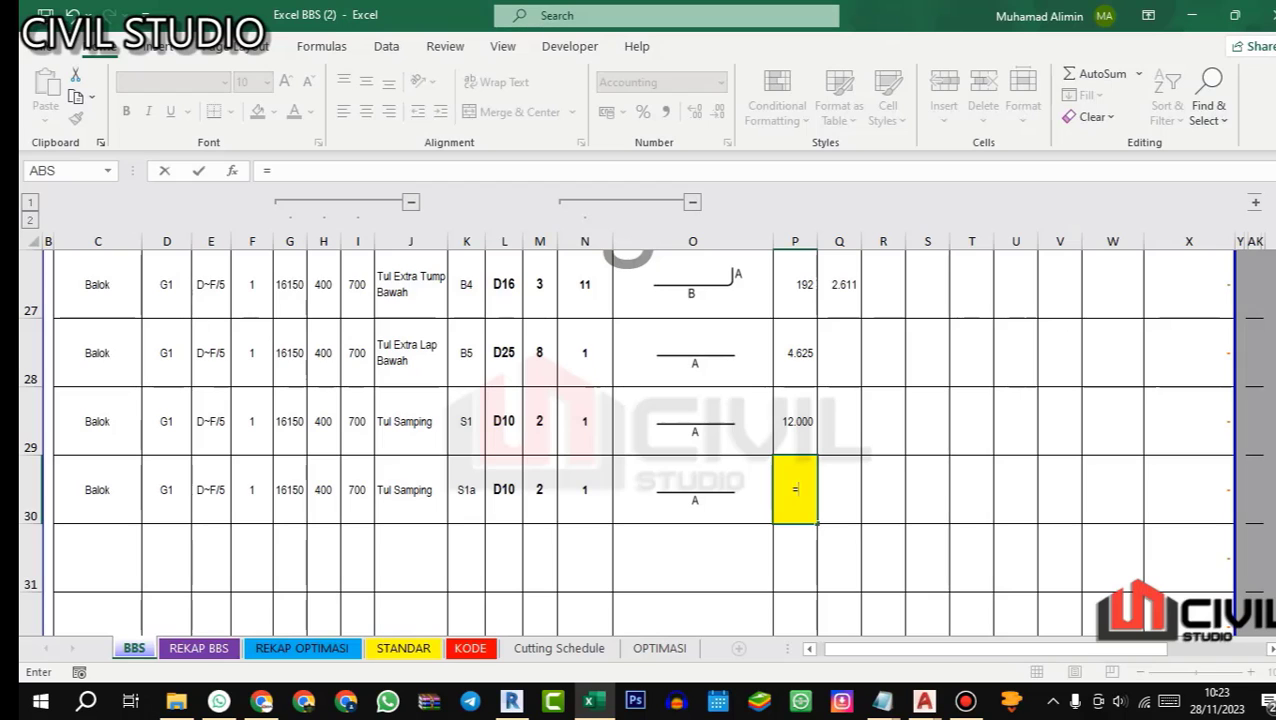
{"action": "left_click", "coordinate": [289, 490]}
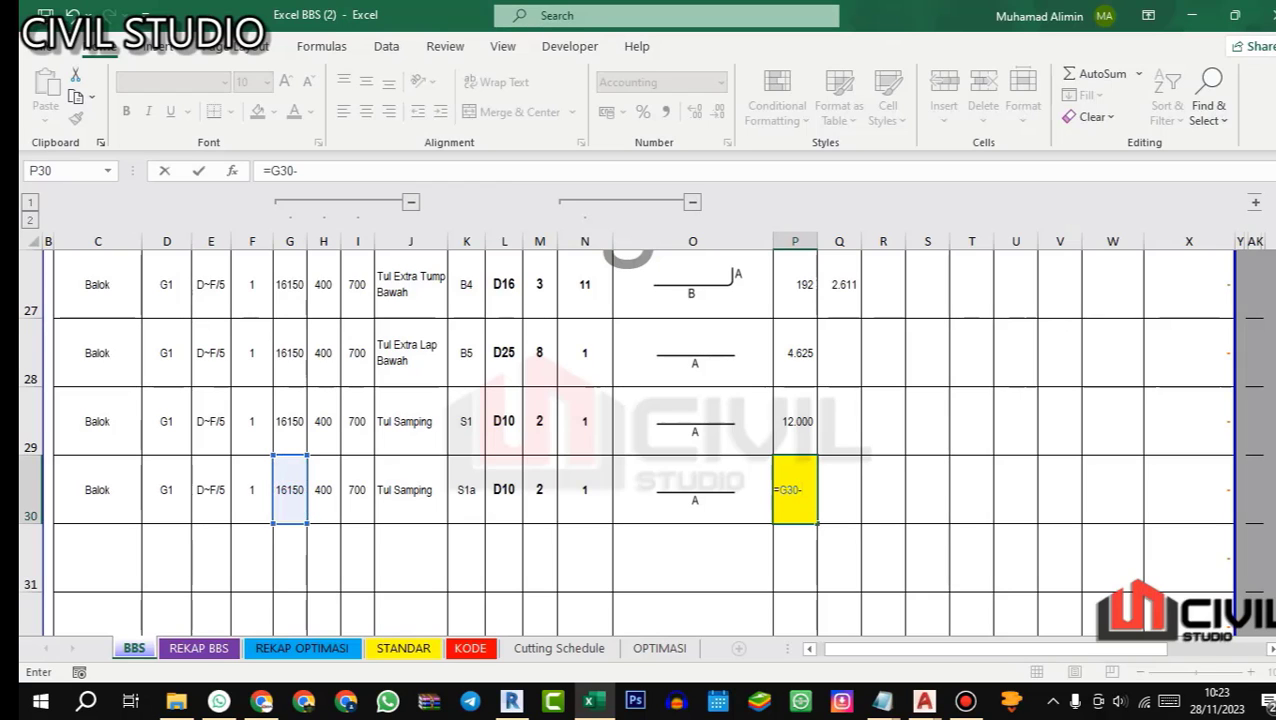
{"action": "left_click", "coordinate": [804, 411]}
{"action": "key", "text": "Return"}
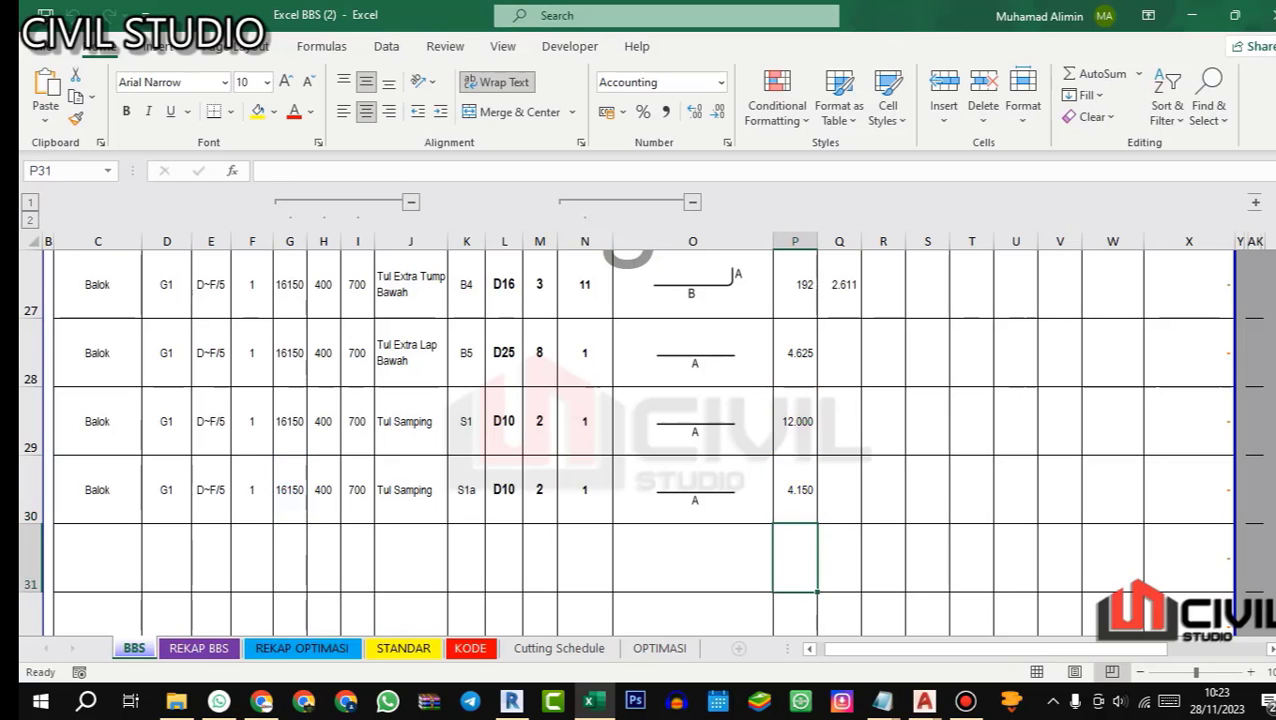
Step: Look up the splice length in AutoCAD's 01.STR STANDARD GAMBAR and extend side bar S1a's formula in Excel cell P30 to =G30-P29+530
{"action": "left_click", "coordinate": [803, 487]}
{"action": "double_click", "coordinate": [803, 490]}
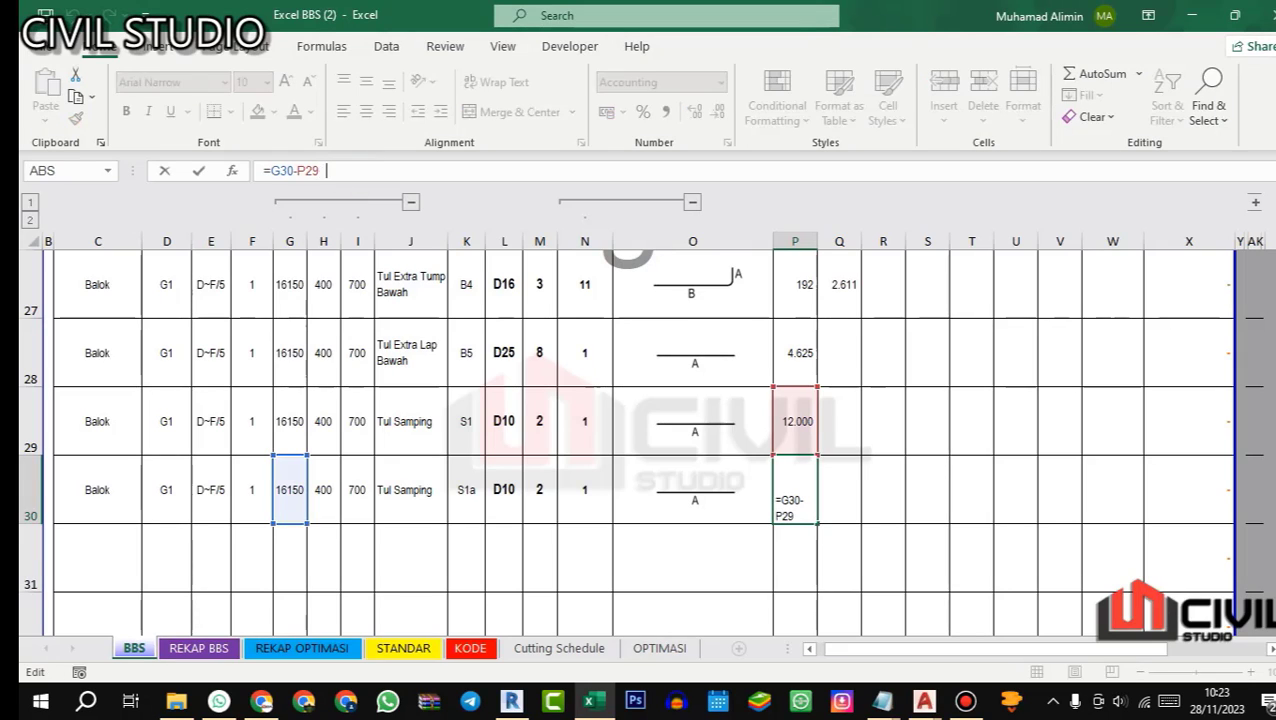
{"action": "mouse_move", "coordinate": [924, 700]}
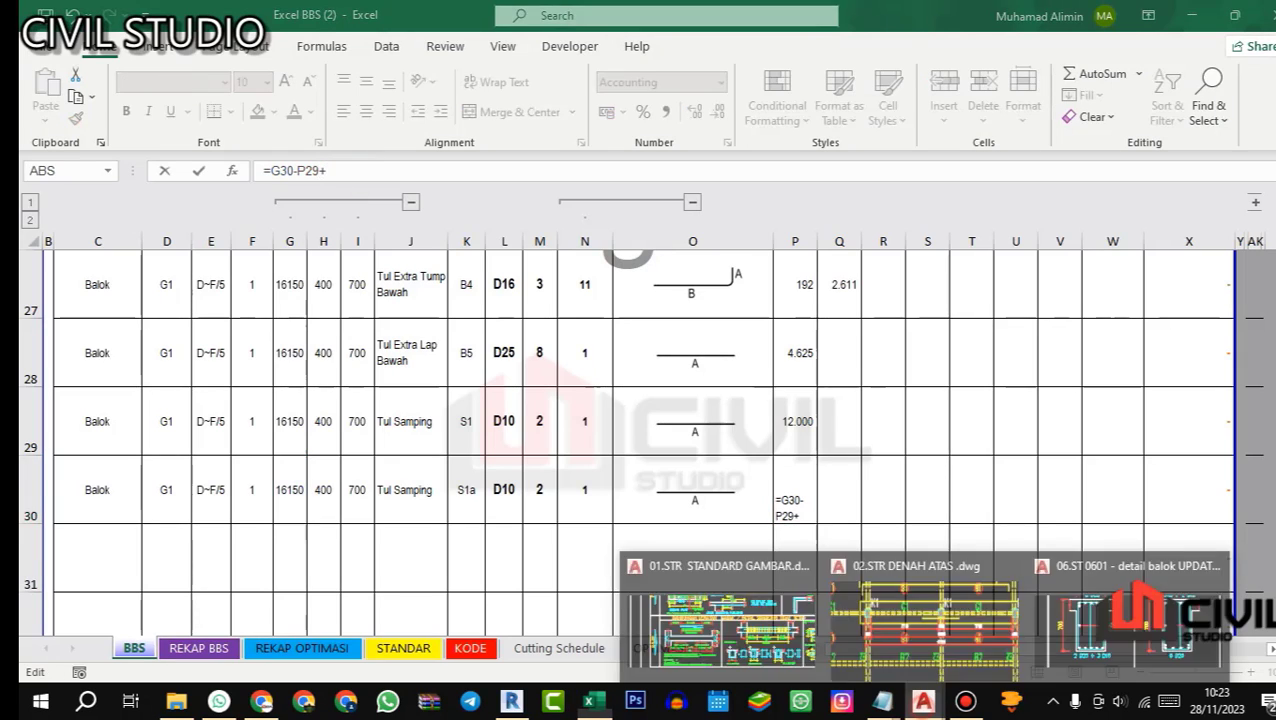
{"action": "left_click", "coordinate": [723, 615]}
{"action": "scroll", "coordinate": [581, 388], "scroll_direction": "up", "scroll_amount": 8}
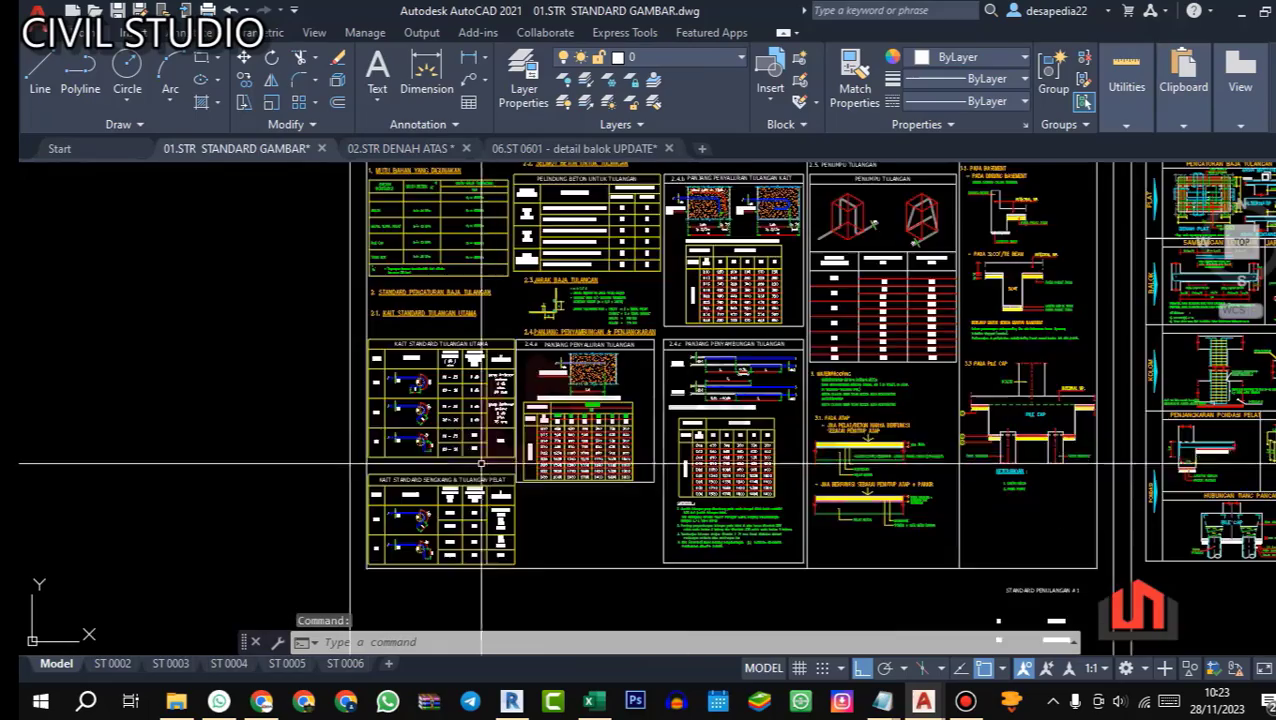
{"action": "scroll", "coordinate": [781, 373], "scroll_direction": "up", "scroll_amount": 4}
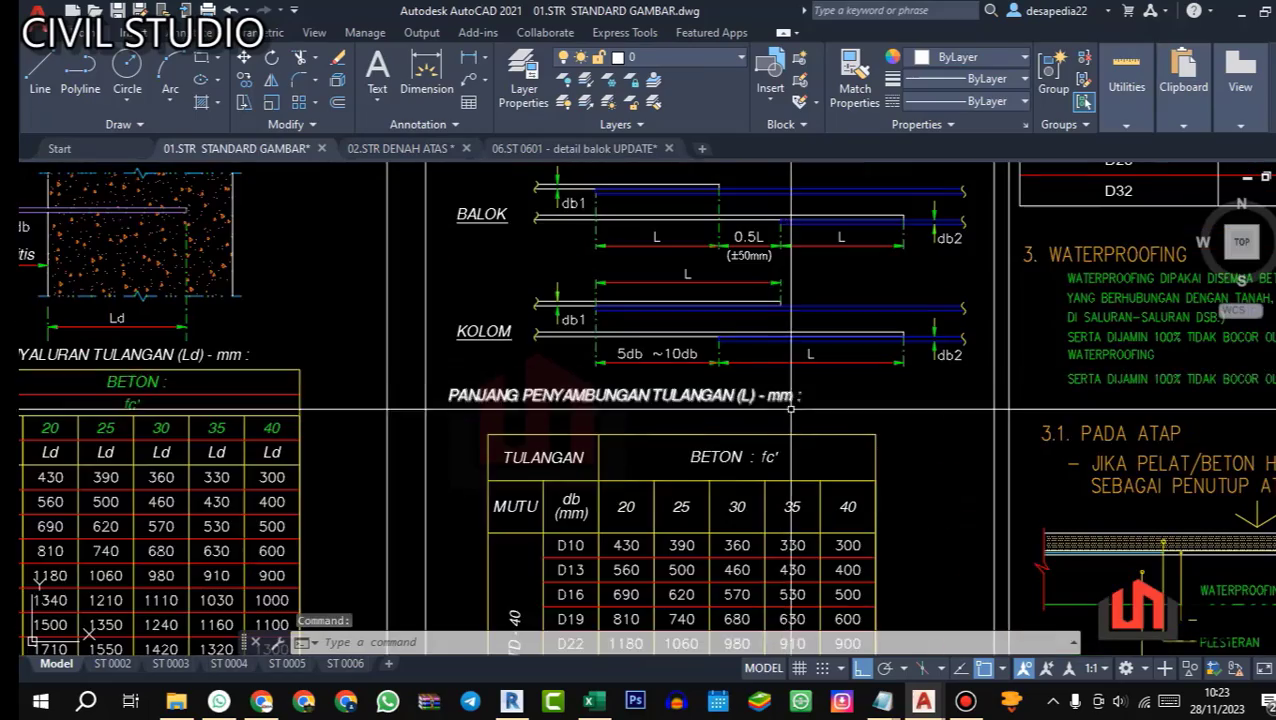
{"action": "scroll", "coordinate": [720, 412], "scroll_direction": "down", "scroll_amount": 4}
{"action": "scroll", "coordinate": [717, 415], "scroll_direction": "up", "scroll_amount": 5}
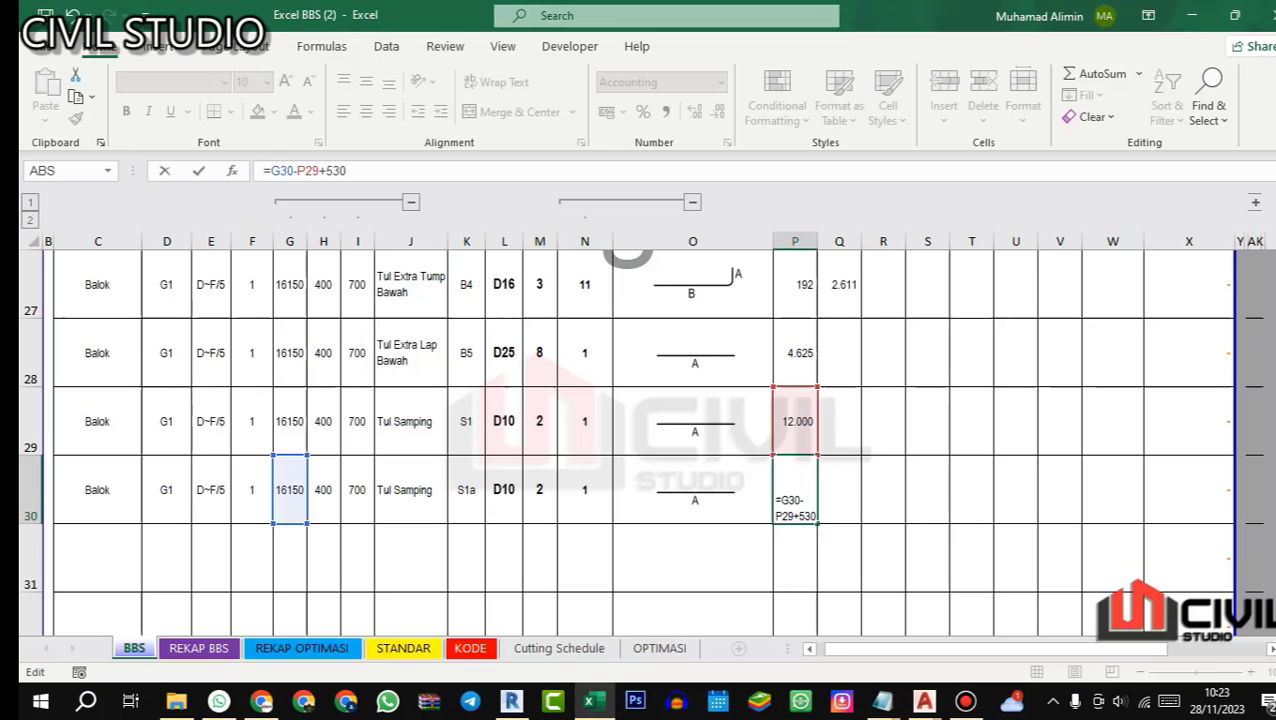
{"action": "key", "text": "Return"}
{"action": "scroll", "coordinate": [640, 440], "scroll_direction": "up", "scroll_amount": 1}
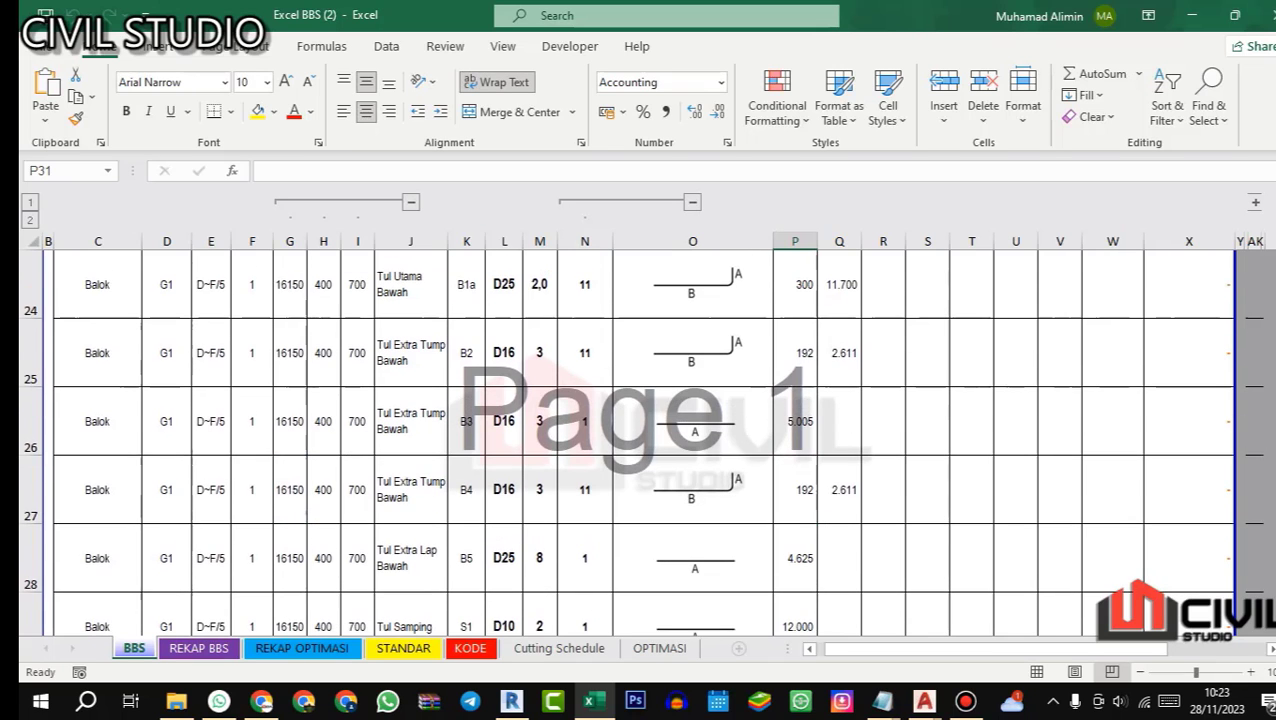
{"action": "scroll", "coordinate": [801, 491], "scroll_direction": "down", "scroll_amount": 1}
{"action": "left_click", "coordinate": [801, 491]}
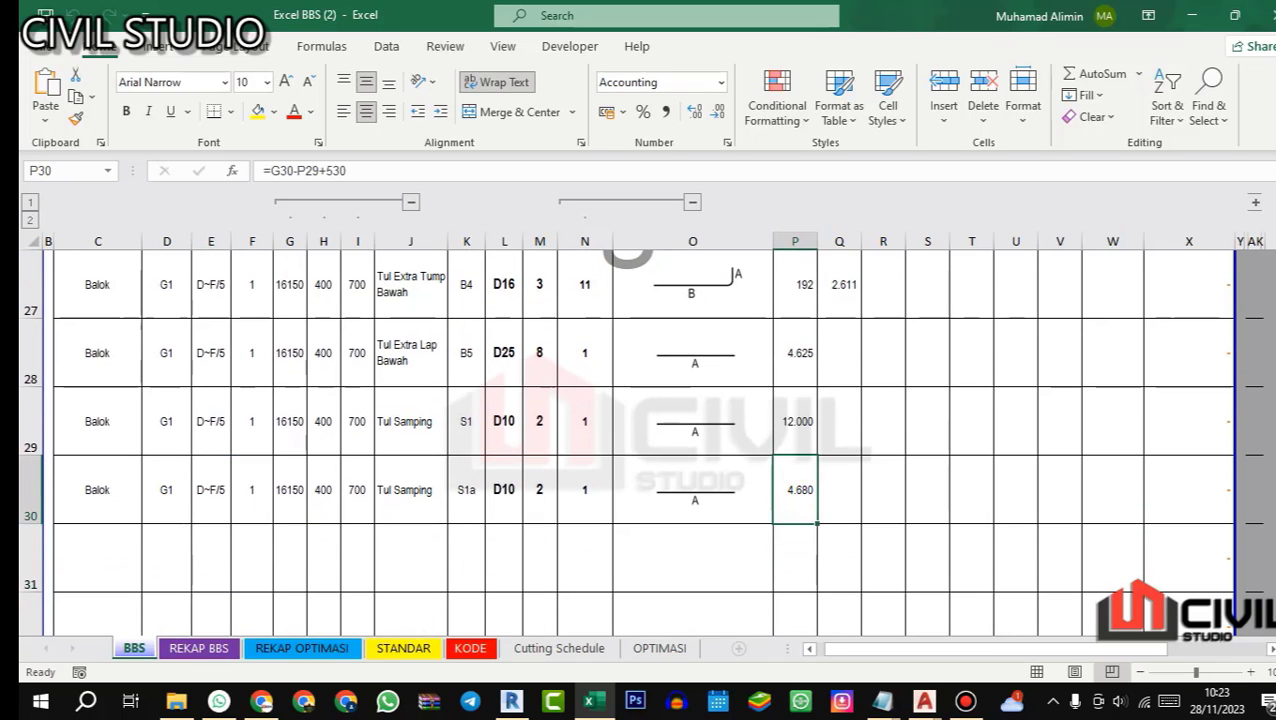
{"action": "scroll", "coordinate": [640, 440], "scroll_direction": "up", "scroll_amount": 1}
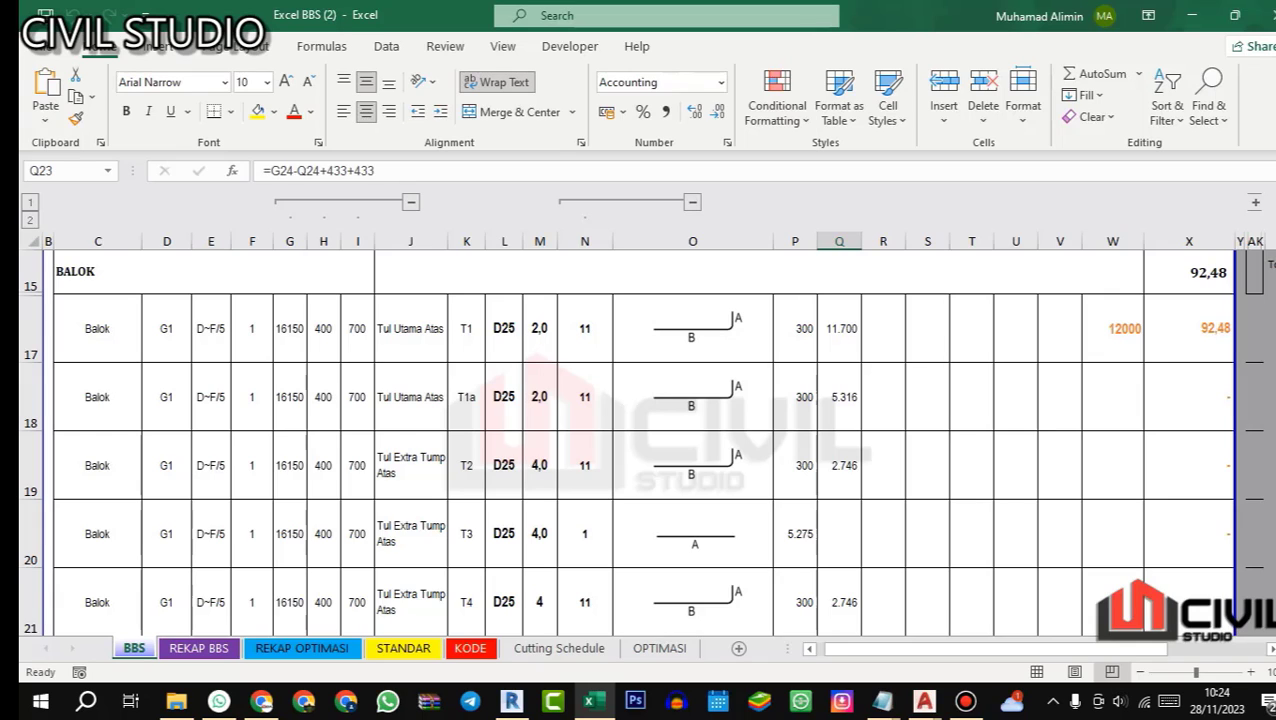
{"action": "left_click", "coordinate": [835, 396]}
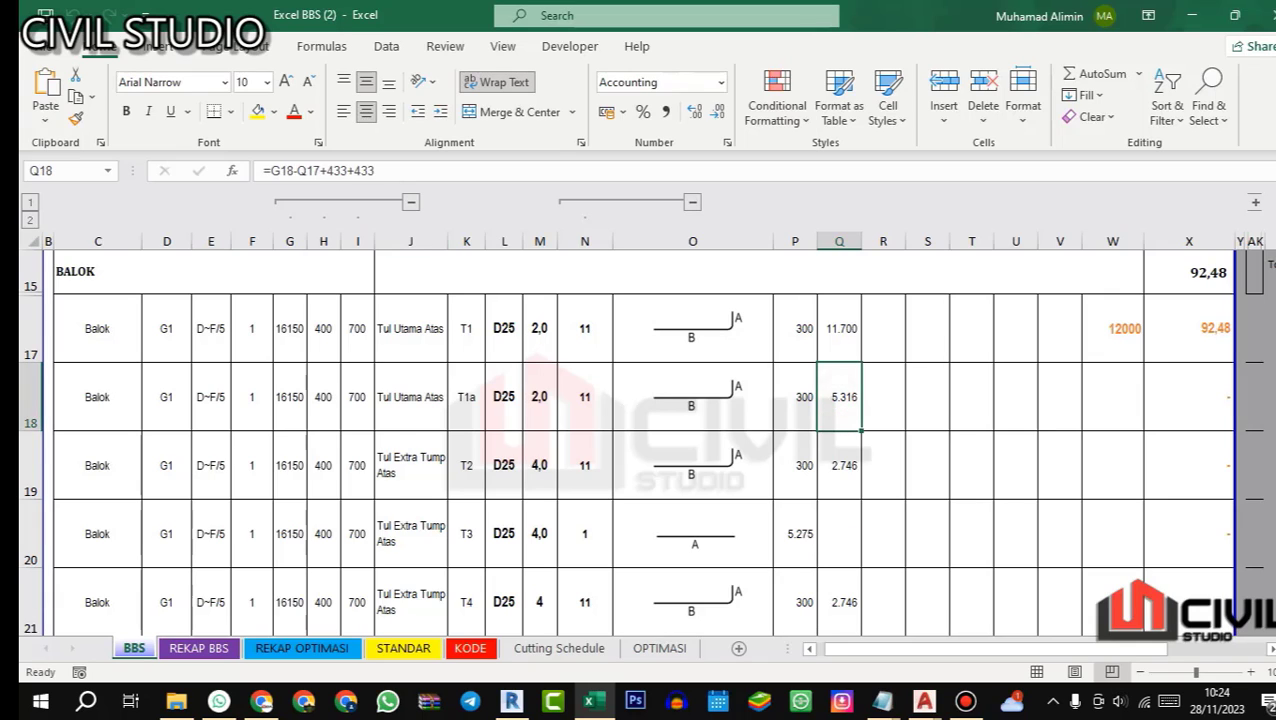
{"action": "left_click", "coordinate": [391, 171]}
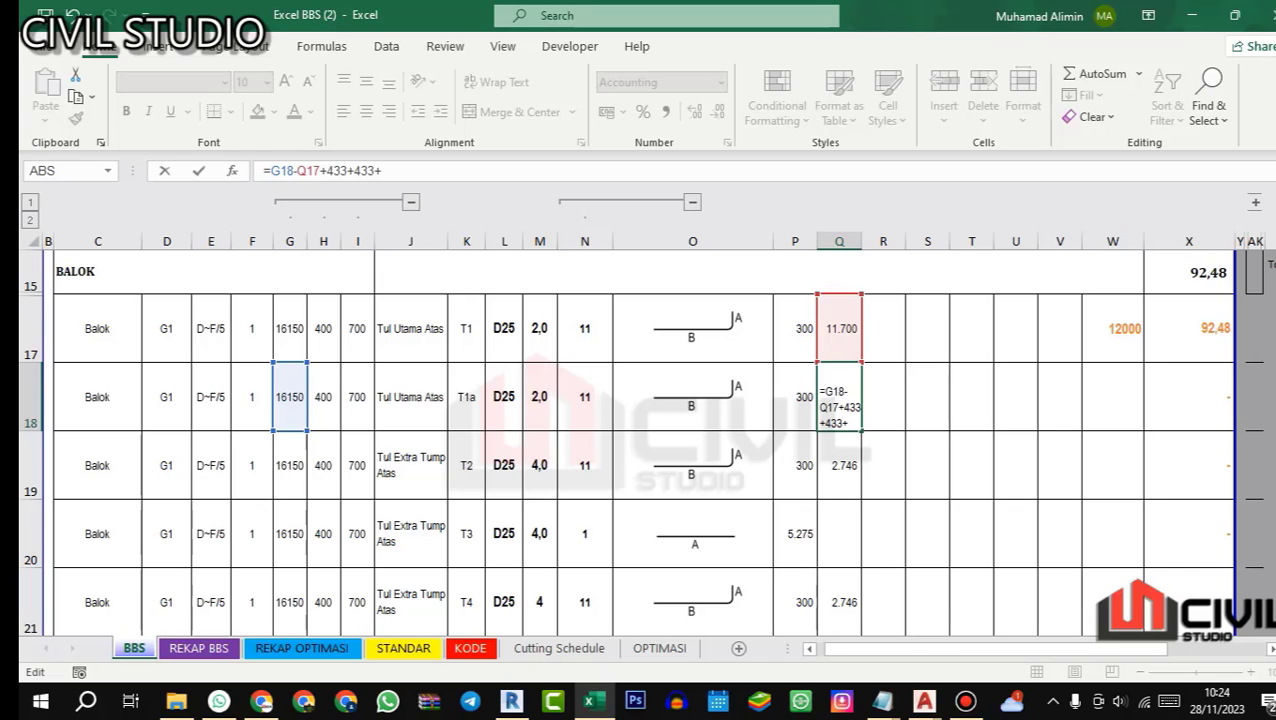
{"action": "key", "text": "BackSpace"}
{"action": "key", "text": "Return"}
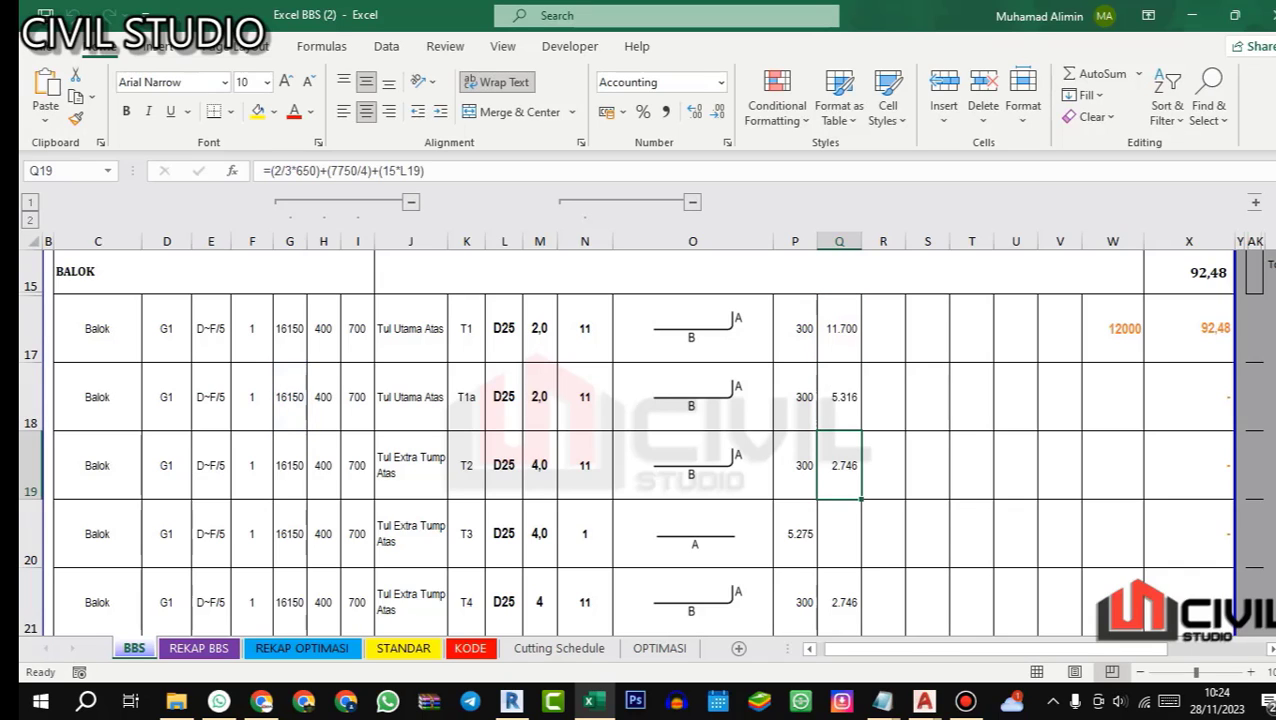
Step: Reopen top main bar T1a's dimension B formula in cell Q18 and append a plus sign for another term
{"action": "key", "text": "Up"}
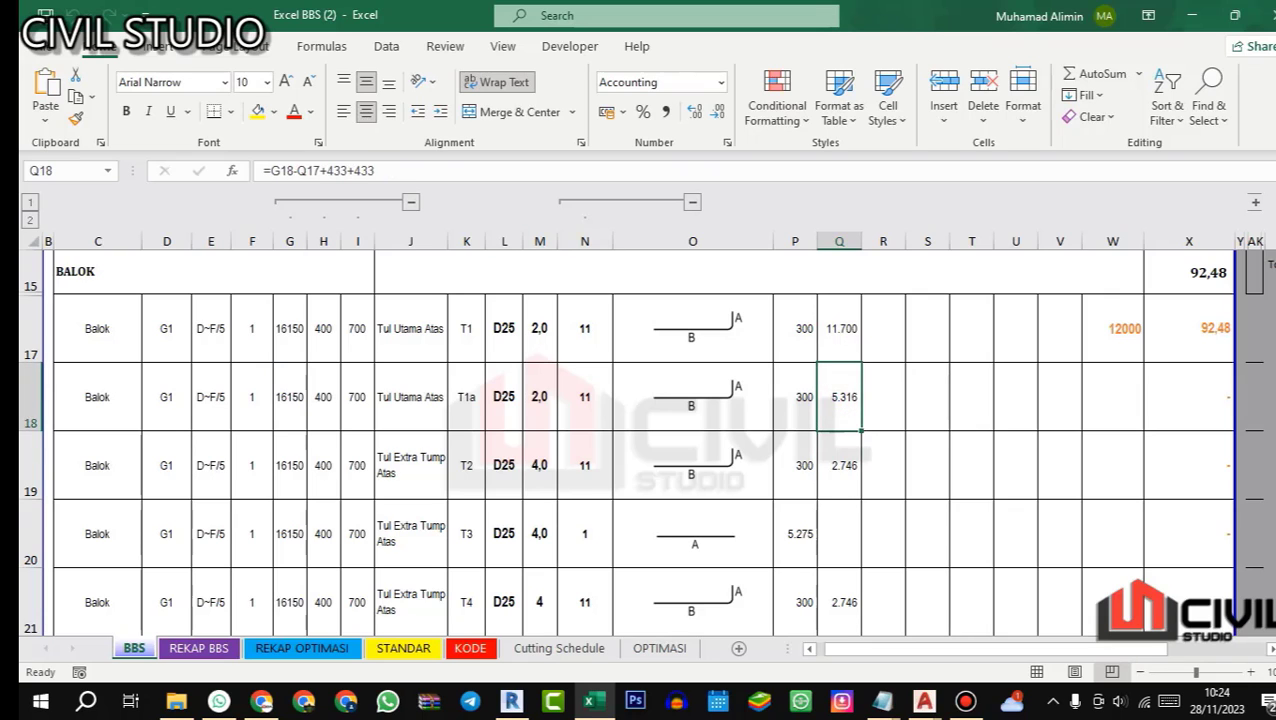
{"action": "key", "text": "F2"}
{"action": "type", "text": "+"}
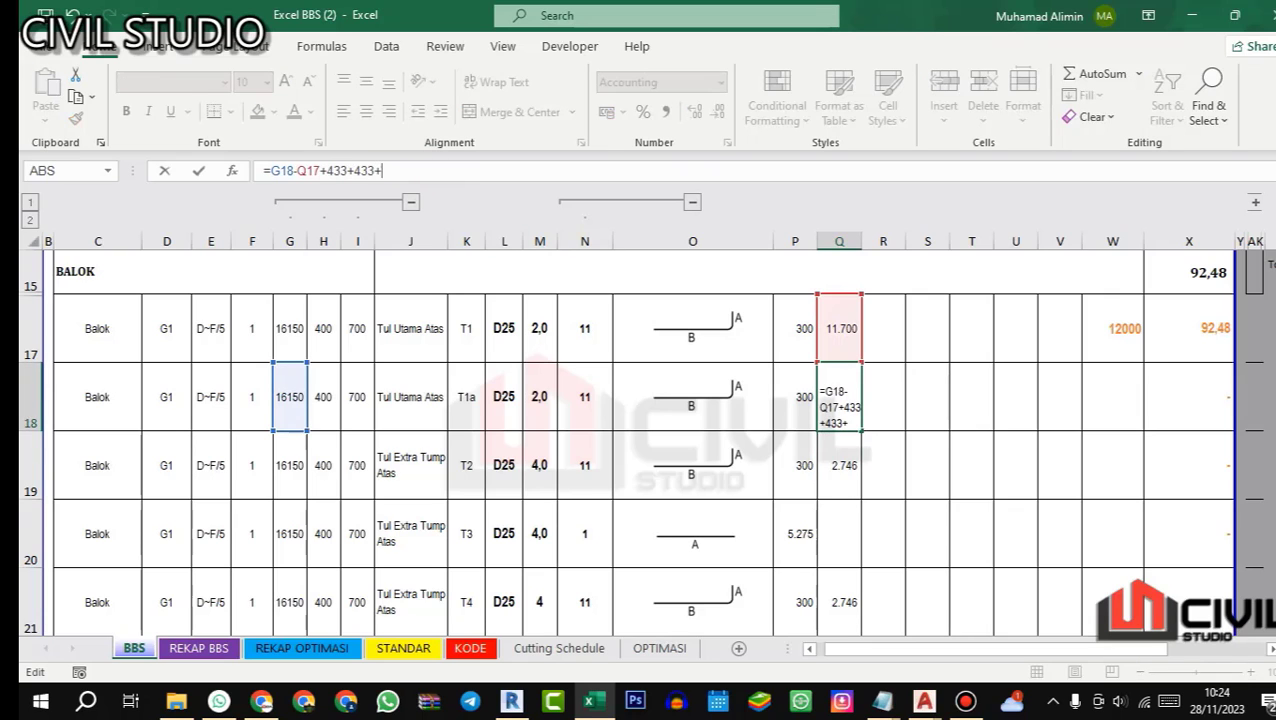
Step: Examine the D25 splice length and the beam concrete grade in AutoCAD's 01.STR STANDARD GAMBAR drawing, ending back in Excel
{"action": "left_click", "coordinate": [923, 700]}
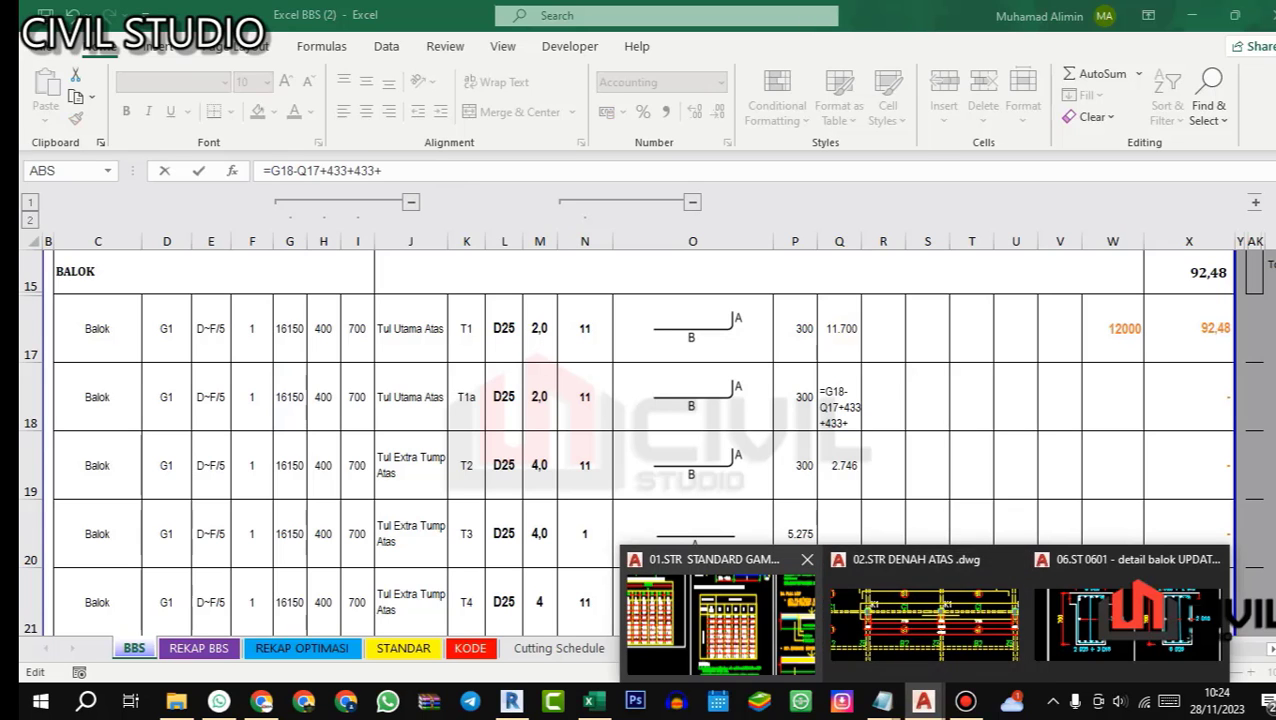
{"action": "left_click", "coordinate": [720, 615]}
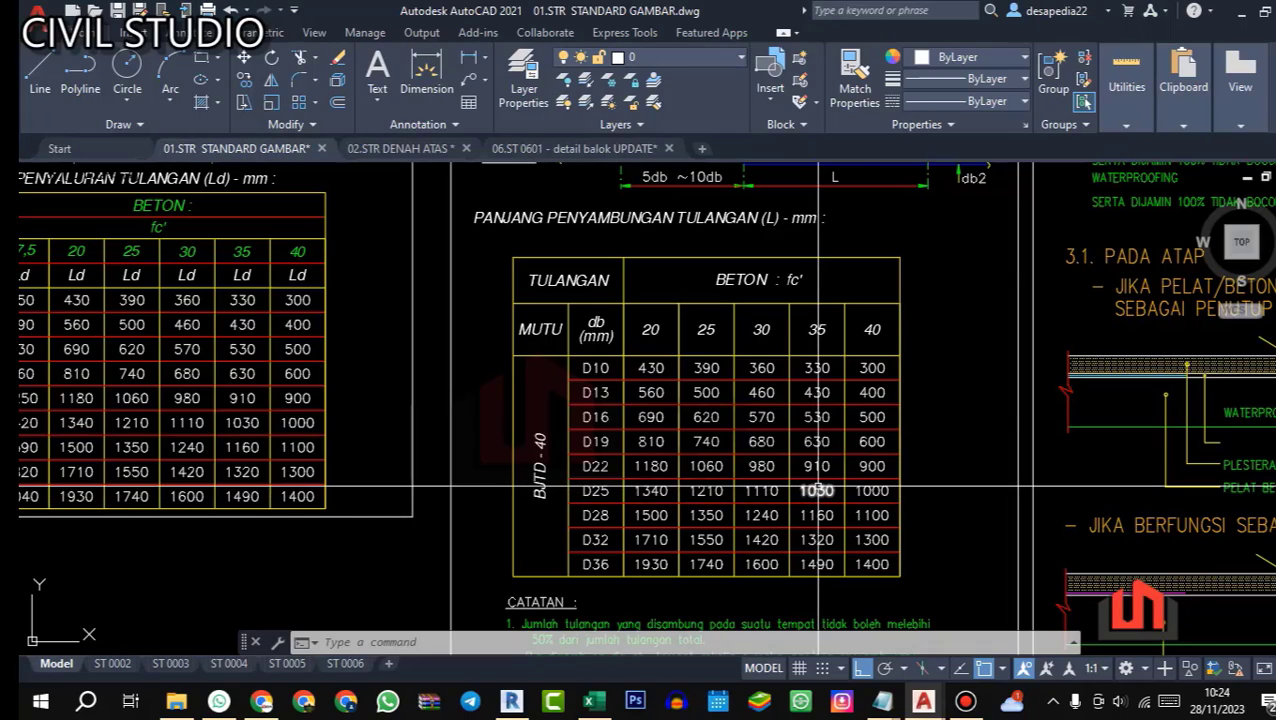
{"action": "scroll", "coordinate": [818, 490], "scroll_direction": "down", "scroll_amount": 3}
{"action": "scroll", "coordinate": [826, 372], "scroll_direction": "up", "scroll_amount": 3}
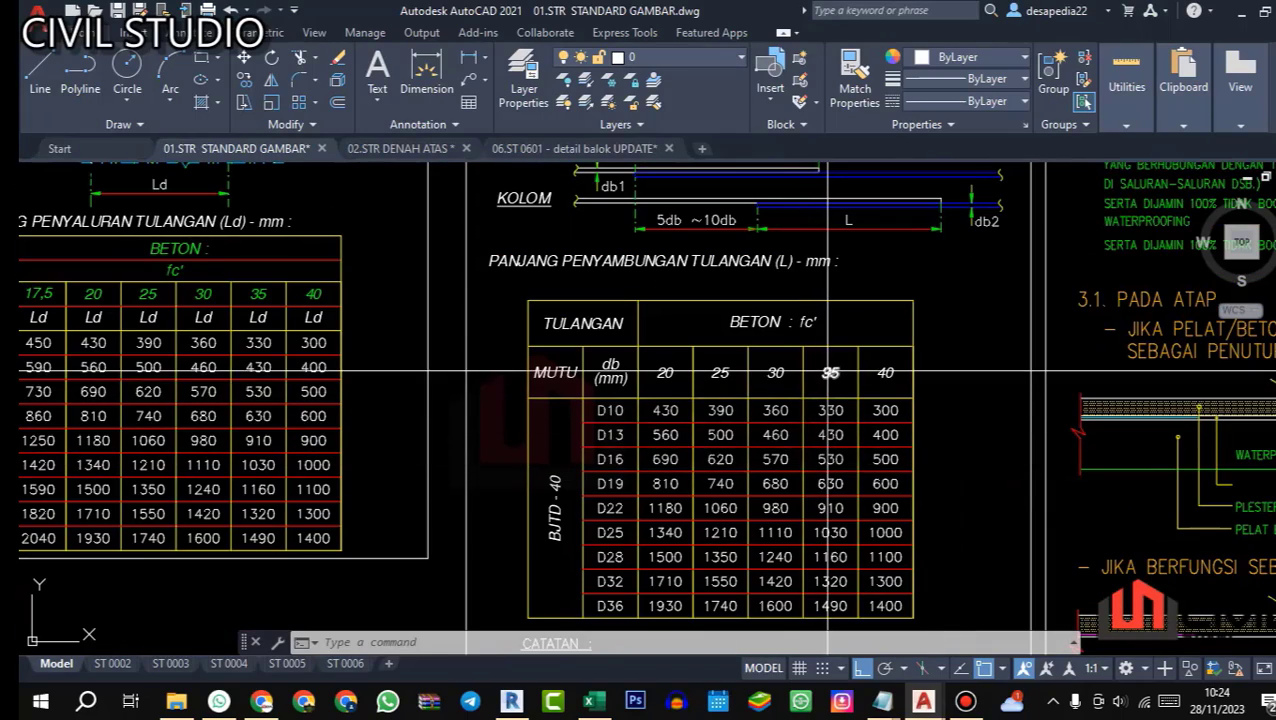
{"action": "scroll", "coordinate": [828, 372], "scroll_direction": "down", "scroll_amount": 3}
{"action": "scroll", "coordinate": [808, 368], "scroll_direction": "up", "scroll_amount": 6}
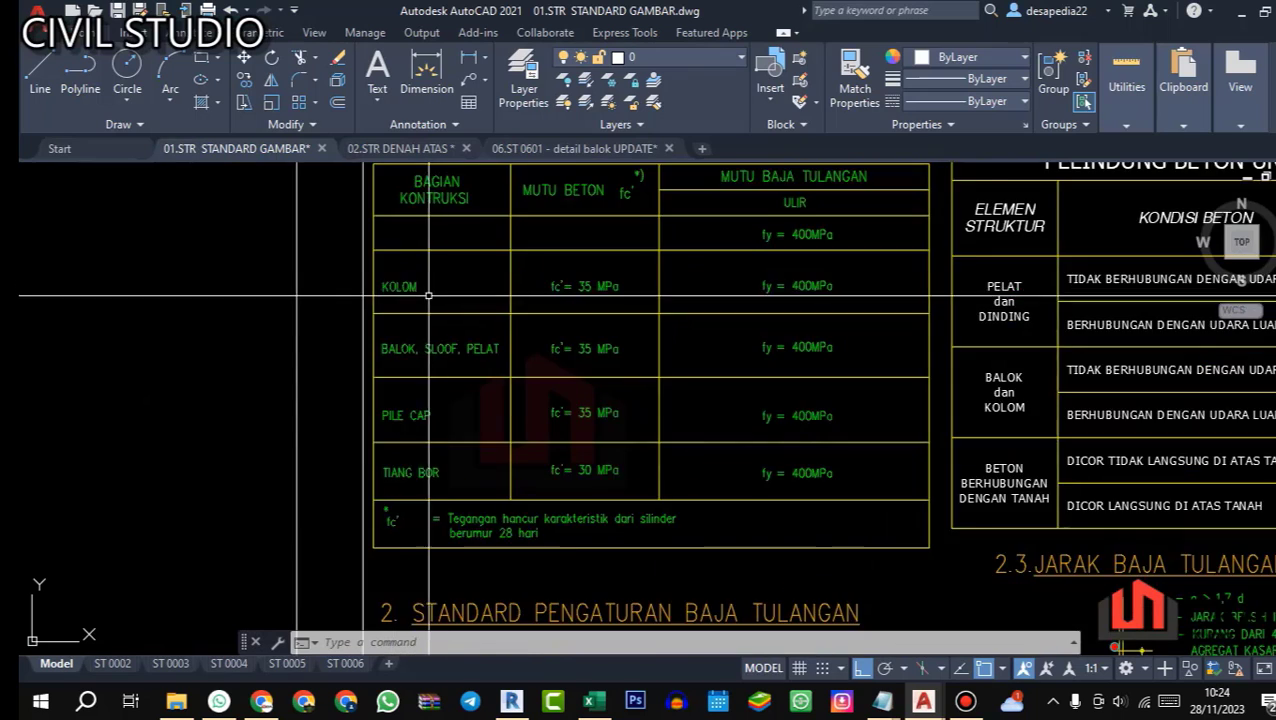
{"action": "scroll", "coordinate": [808, 368], "scroll_direction": "down", "scroll_amount": 2}
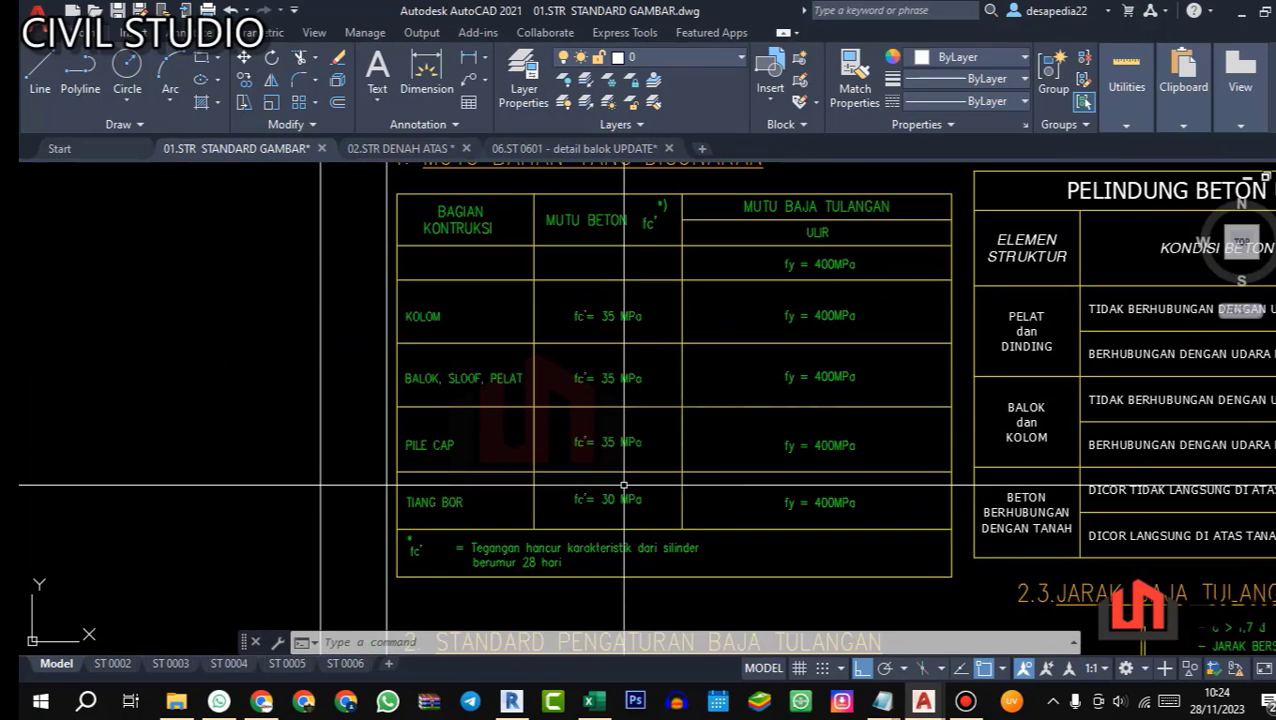
{"action": "left_click", "coordinate": [594, 701]}
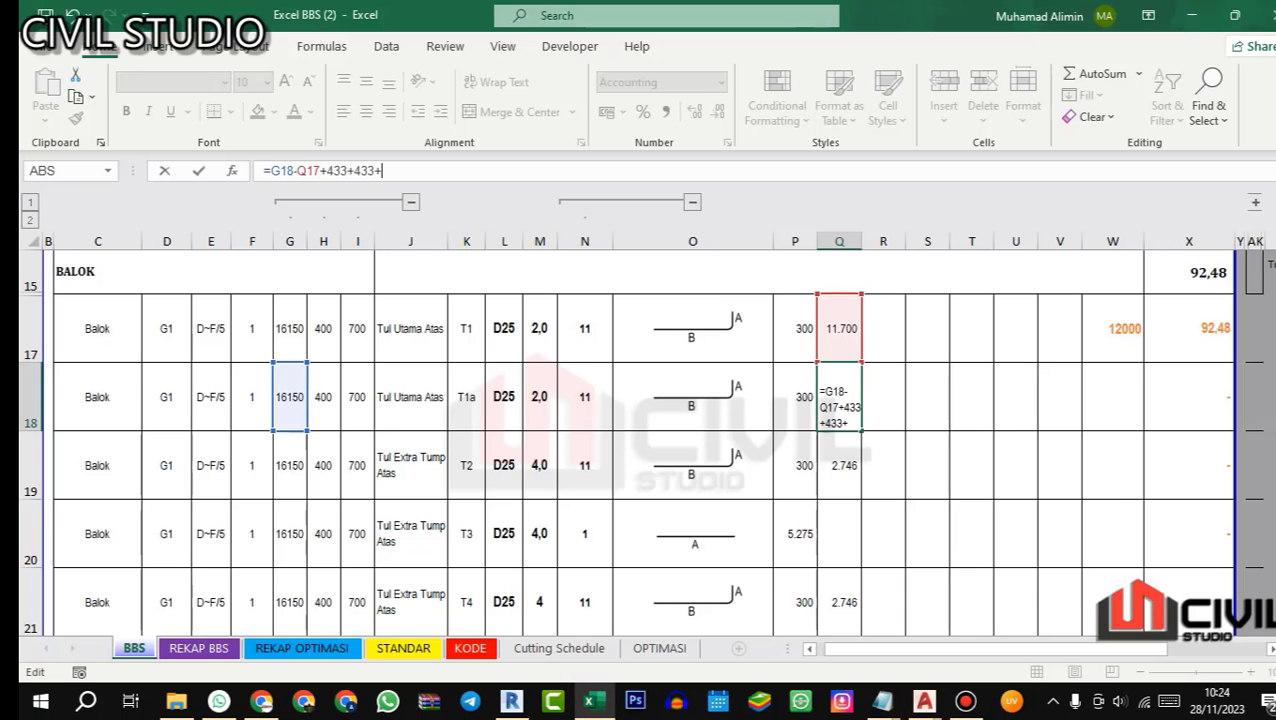
Step: Complete top main bar T1a's dimension B formula in cell Q18 as =G18-Q17+433+433+1030
{"action": "type", "text": "1030"}
{"action": "key", "text": "Return"}
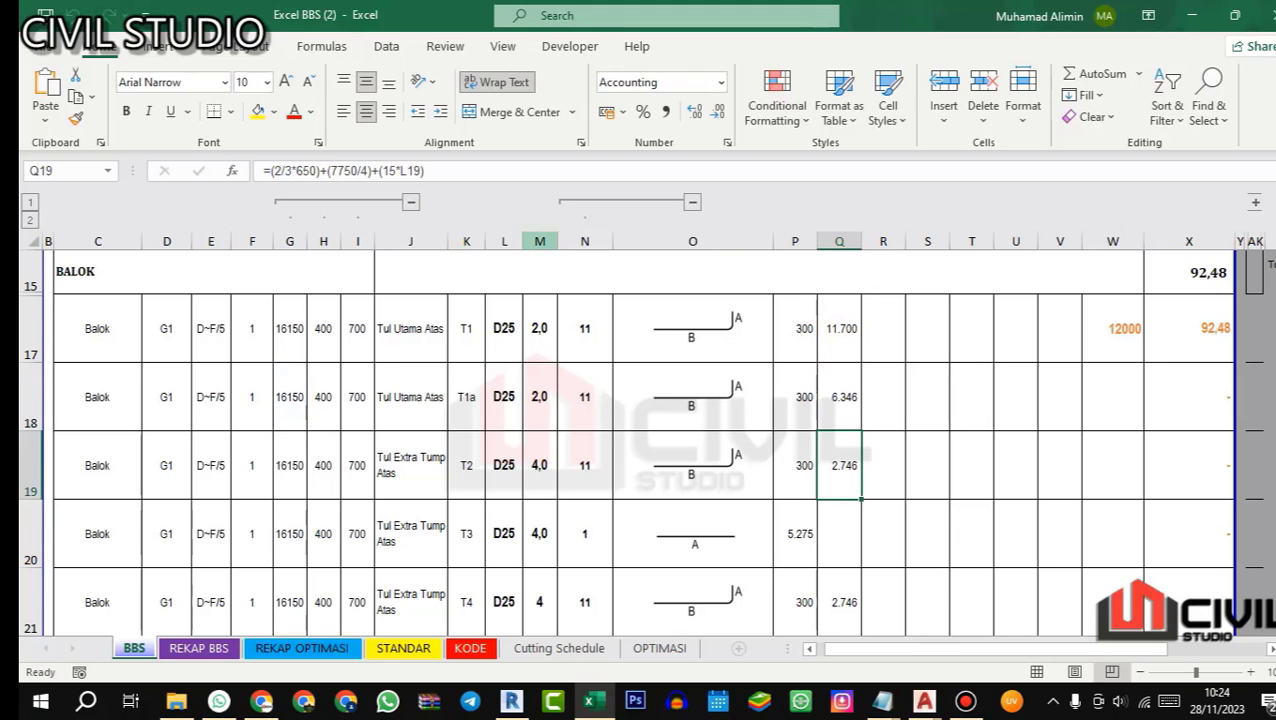
{"action": "left_click", "coordinate": [840, 396]}
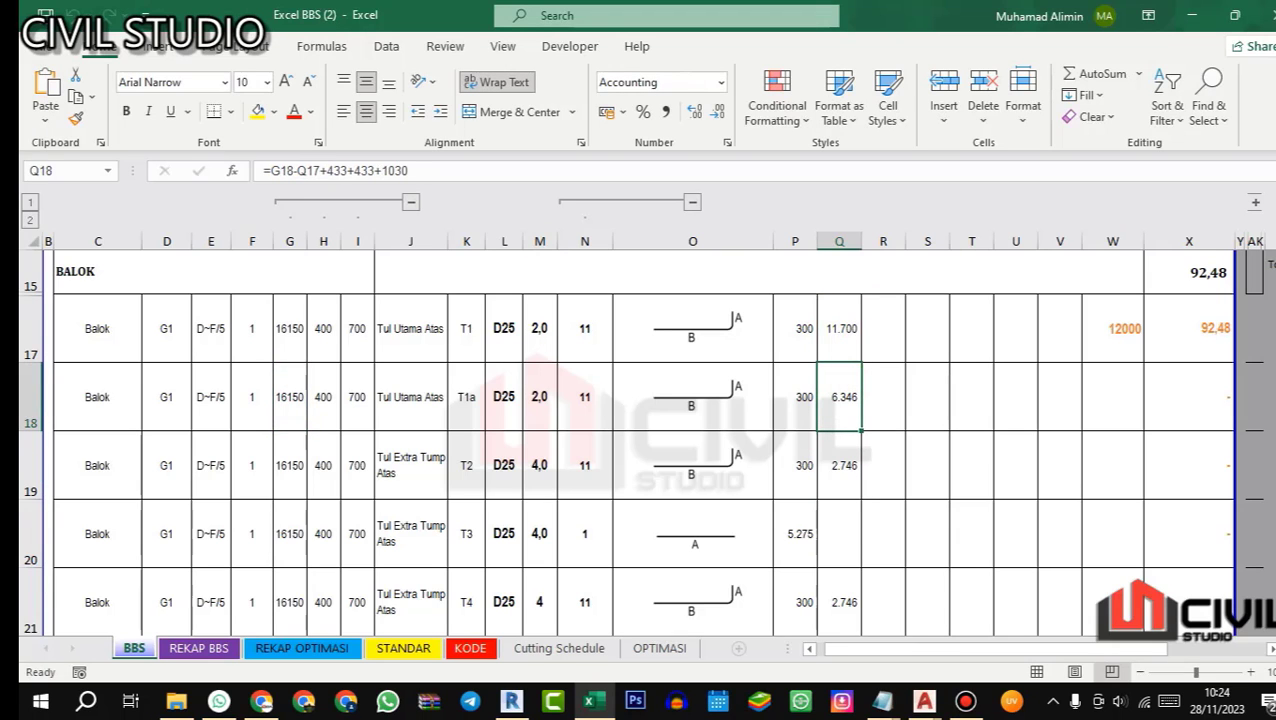
{"action": "scroll", "coordinate": [645, 442], "scroll_direction": "down", "scroll_amount": 3}
{"action": "scroll", "coordinate": [645, 442], "scroll_direction": "up", "scroll_amount": 1}
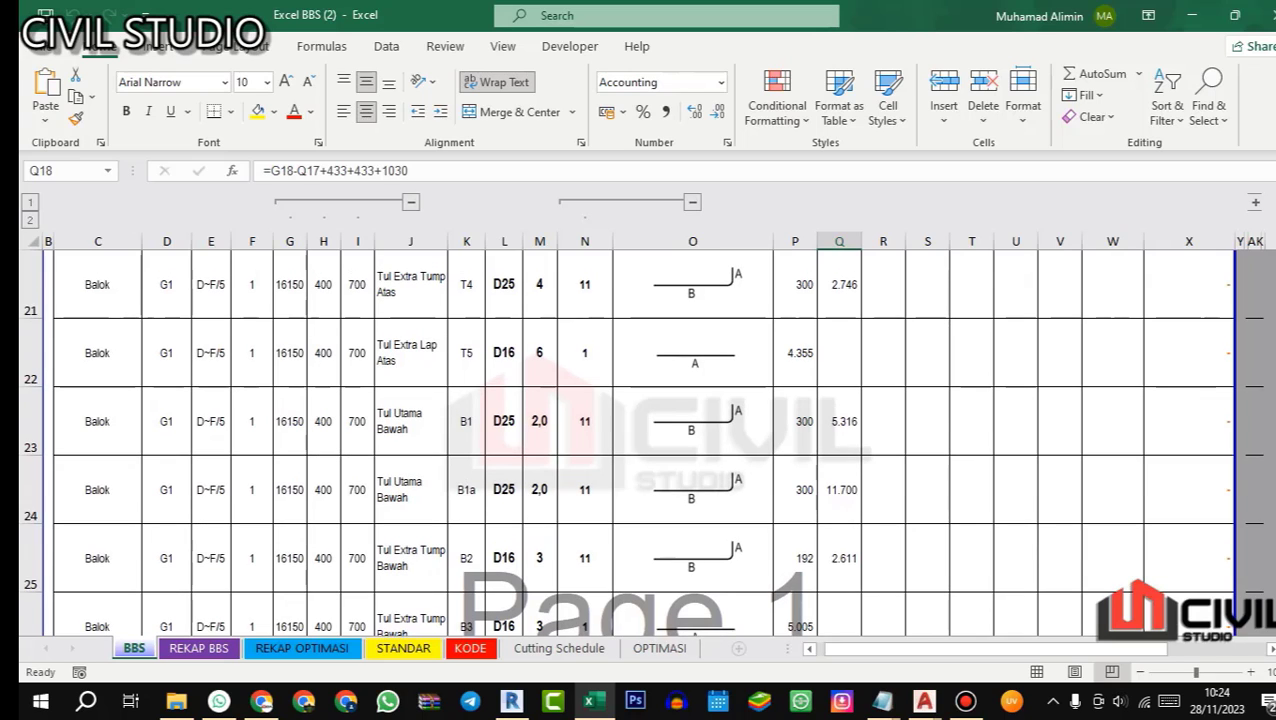
Step: Extend bottom main bar B1's dimension B formula in cell Q23 to =G24-Q24+433+433+1030
{"action": "left_click", "coordinate": [839, 420]}
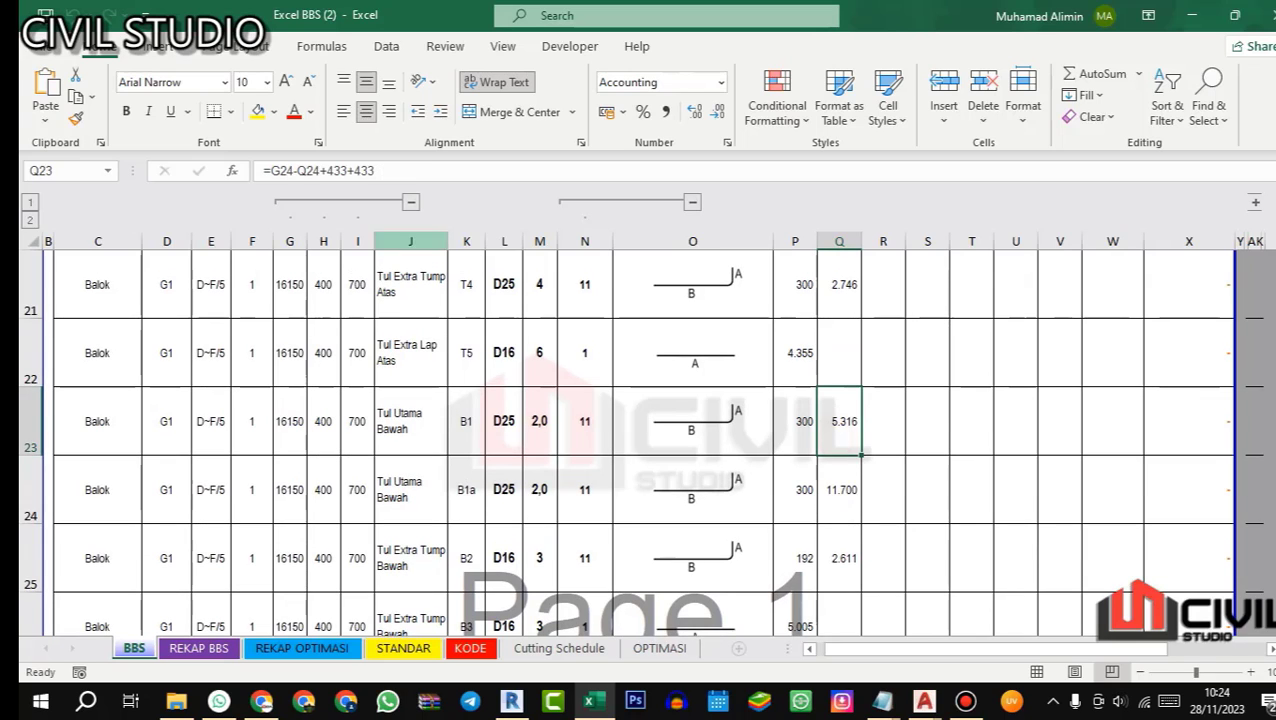
{"action": "left_click", "coordinate": [391, 170]}
{"action": "type", "text": "+1030"}
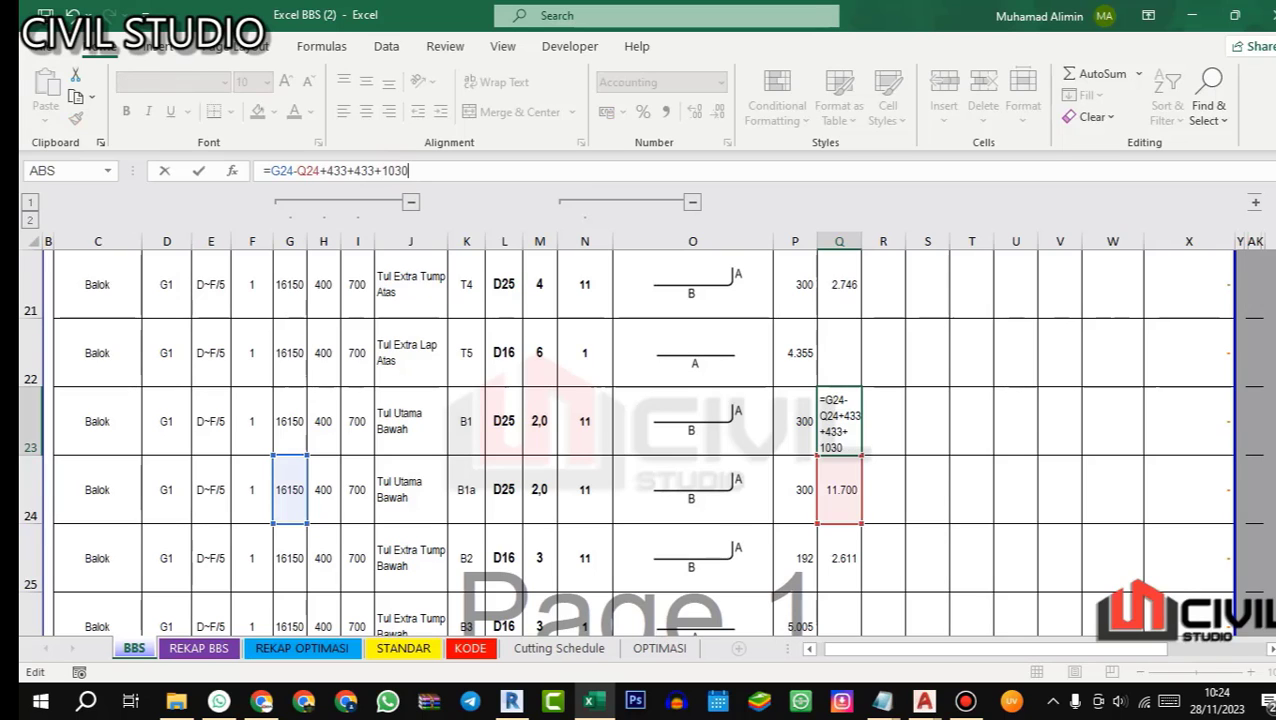
{"action": "key", "text": "Return"}
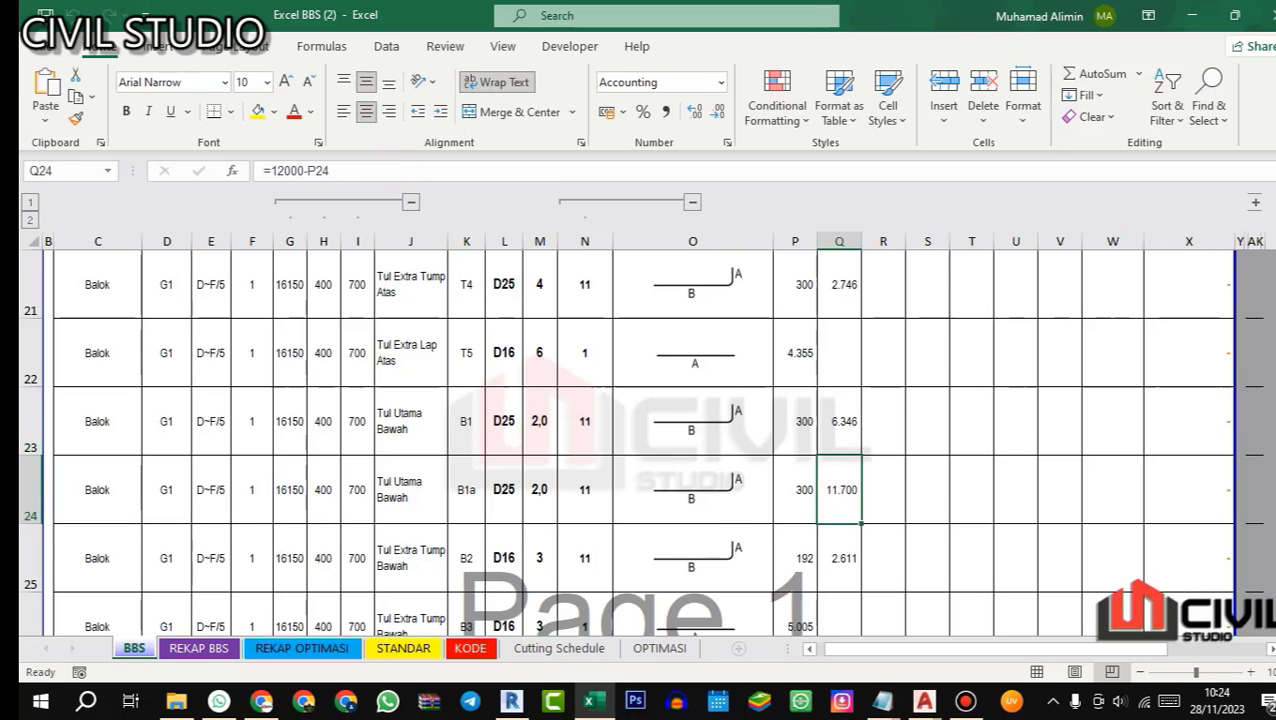
{"action": "left_click", "coordinate": [837, 417]}
Step: Check the G1 cross-sections in AutoCAD's 06.ST 0601 - detail balok UPDATE, and copy the beam data in Excel cells C30:I30 to row 31
{"action": "scroll", "coordinate": [837, 417], "scroll_direction": "down", "scroll_amount": 2}
{"action": "left_click", "coordinate": [114, 535]}
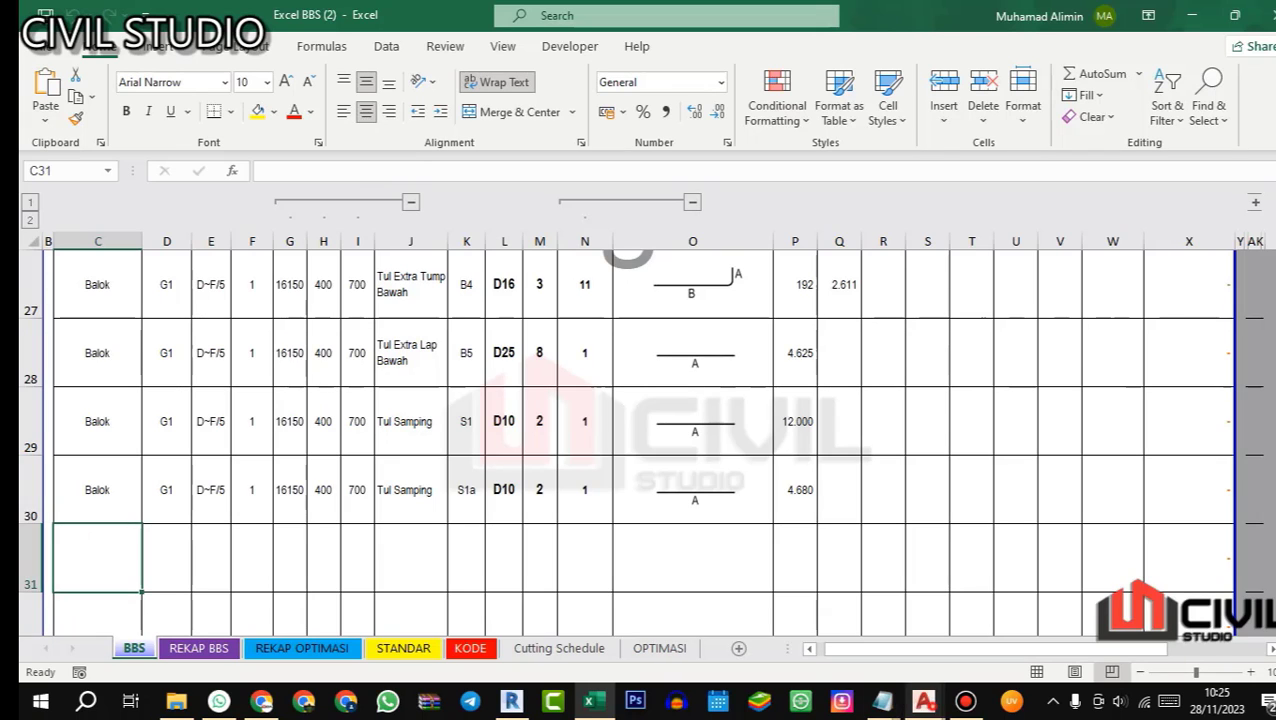
{"action": "mouse_move", "coordinate": [924, 700]}
{"action": "left_click", "coordinate": [1133, 612]}
{"action": "scroll", "coordinate": [470, 440], "scroll_direction": "down", "scroll_amount": 2}
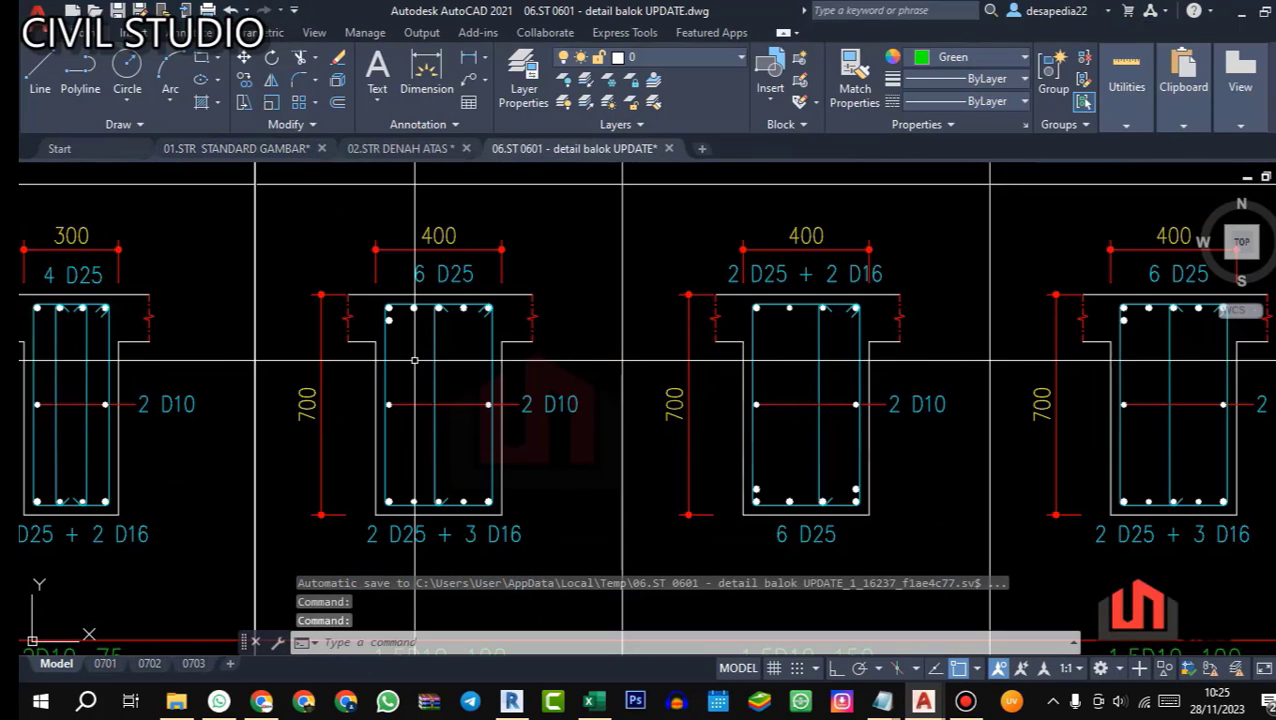
{"action": "scroll", "coordinate": [401, 503], "scroll_direction": "up", "scroll_amount": 2}
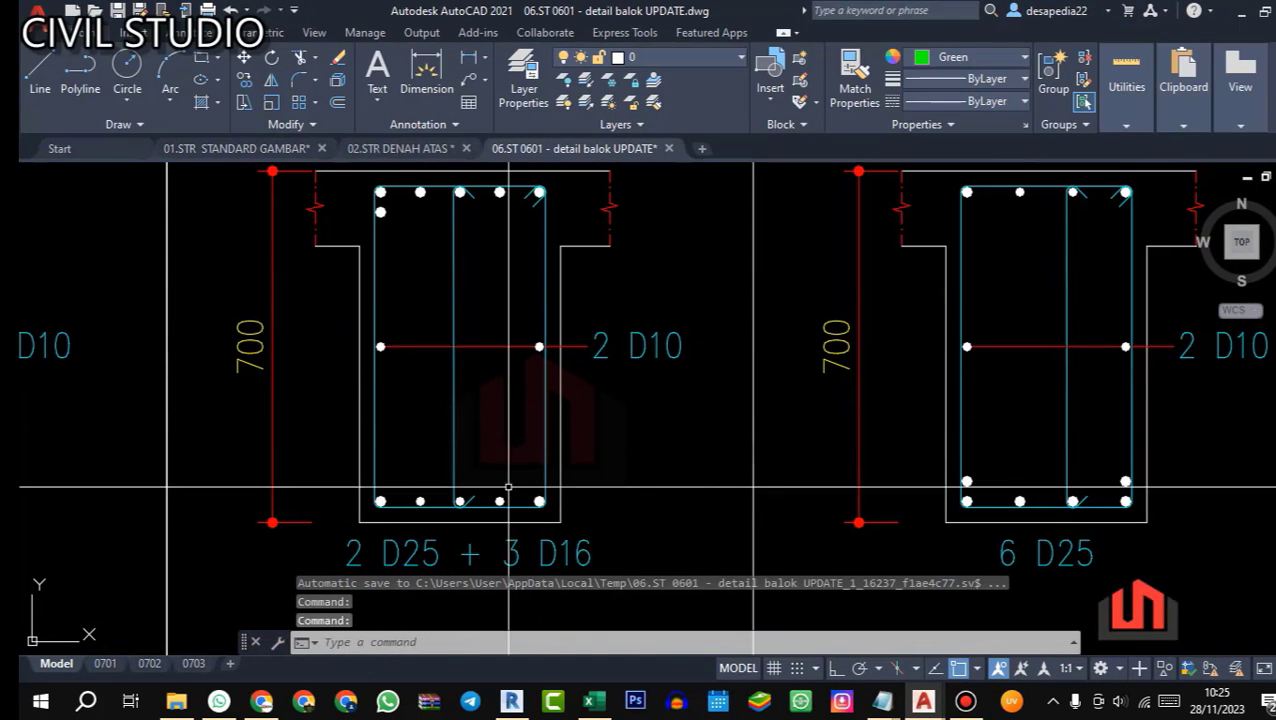
{"action": "left_click", "coordinate": [594, 701]}
{"action": "left_click_drag", "start_coordinate": [97, 489], "coordinate": [357, 489]}
{"action": "key", "text": "ctrl+c"}
{"action": "left_click", "coordinate": [119, 542]}
{"action": "key", "text": "ctrl+v"}
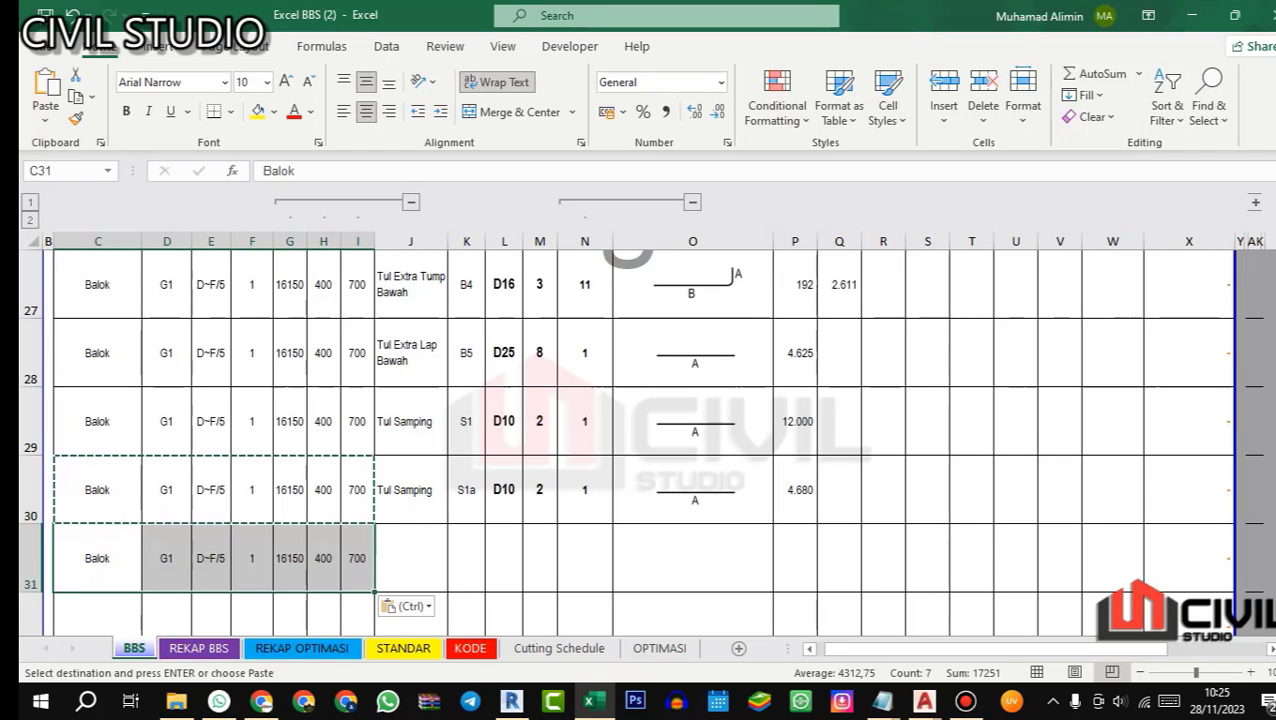
{"action": "key", "text": "Escape"}
Step: Enter Tul Sengkang as row 31's bar description and S2 as its bar code
{"action": "left_click", "coordinate": [415, 540]}
{"action": "type", "text": "Tul"}
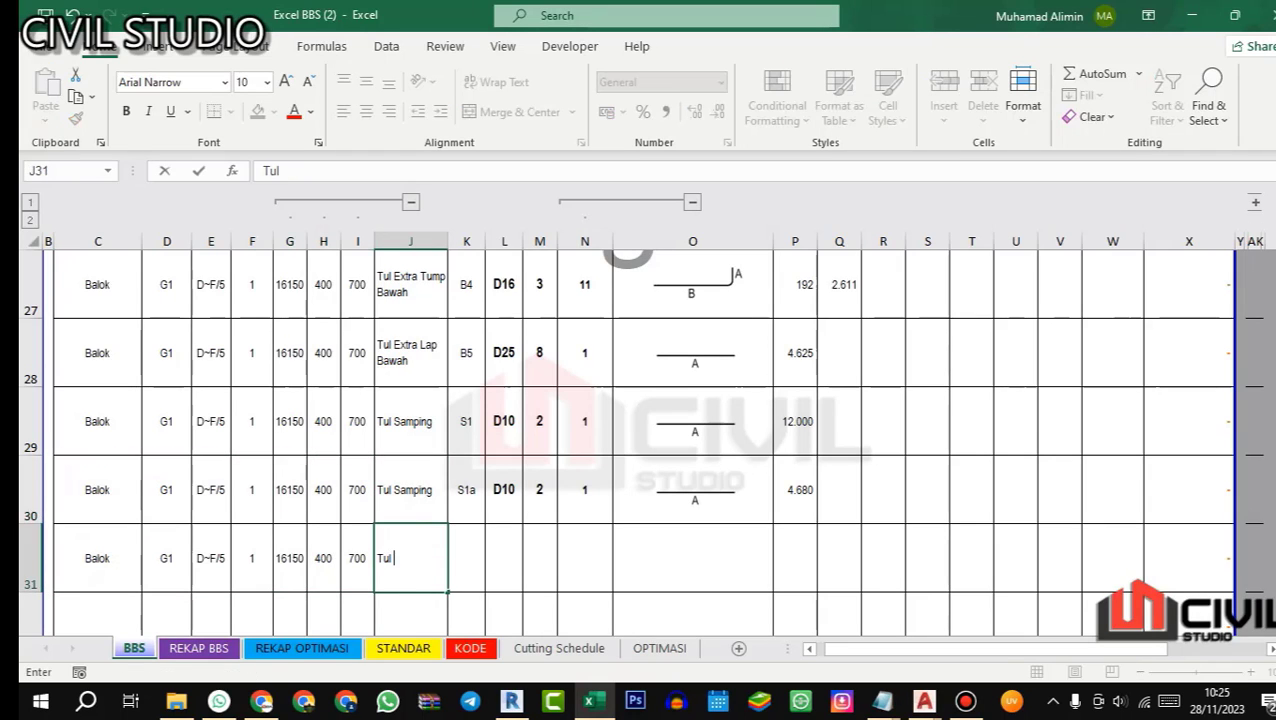
{"action": "type", "text": " Sengkang"}
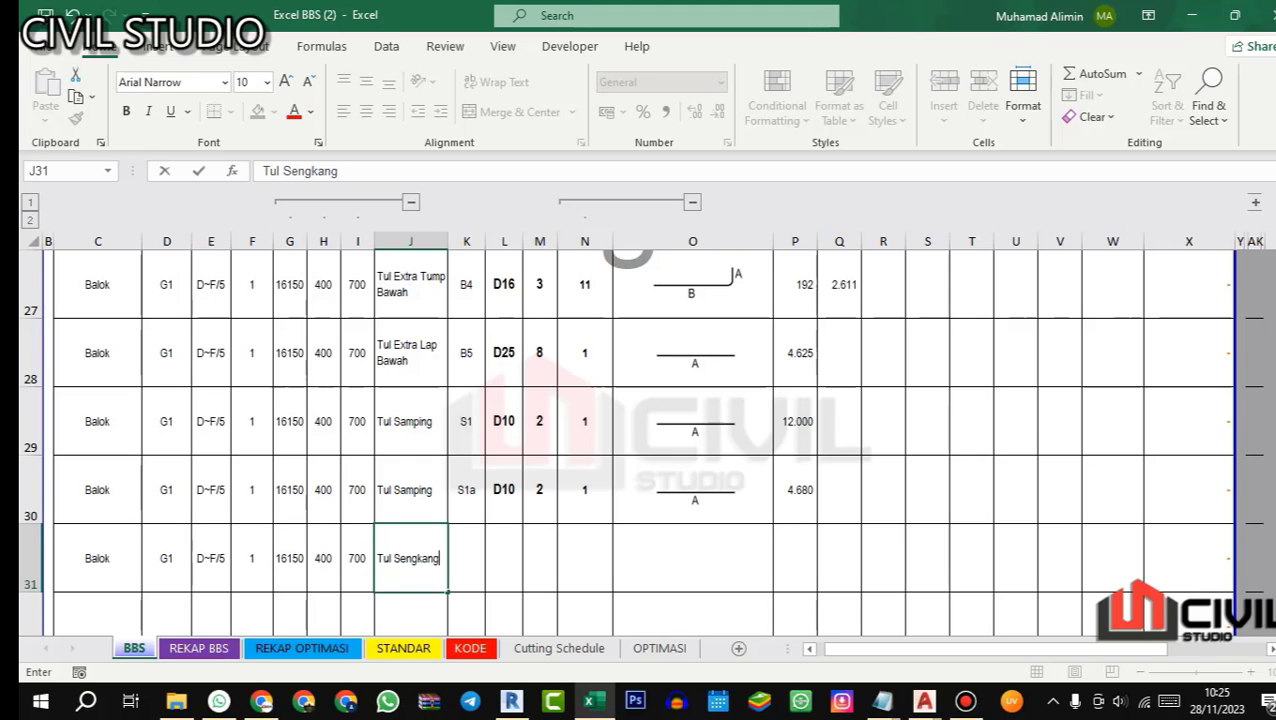
{"action": "key", "text": "Return"}
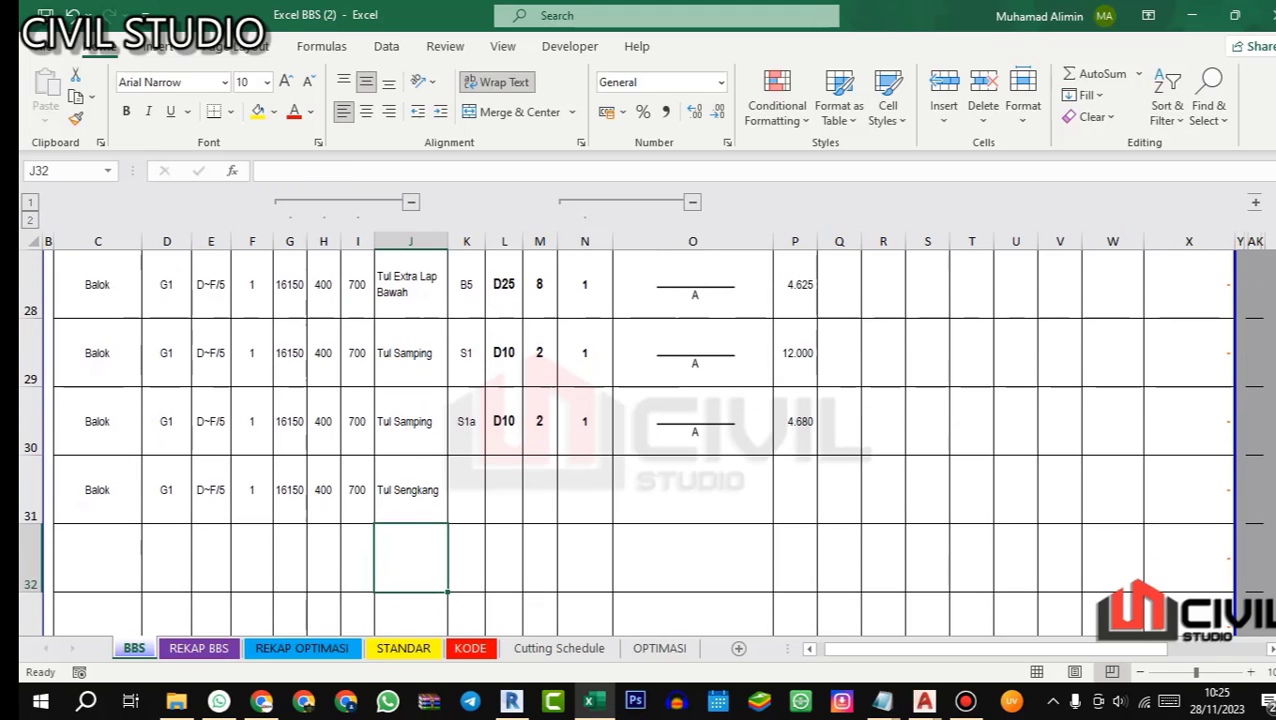
{"action": "left_click", "coordinate": [458, 494]}
{"action": "type", "text": "S2"}
{"action": "key", "text": "Return"}
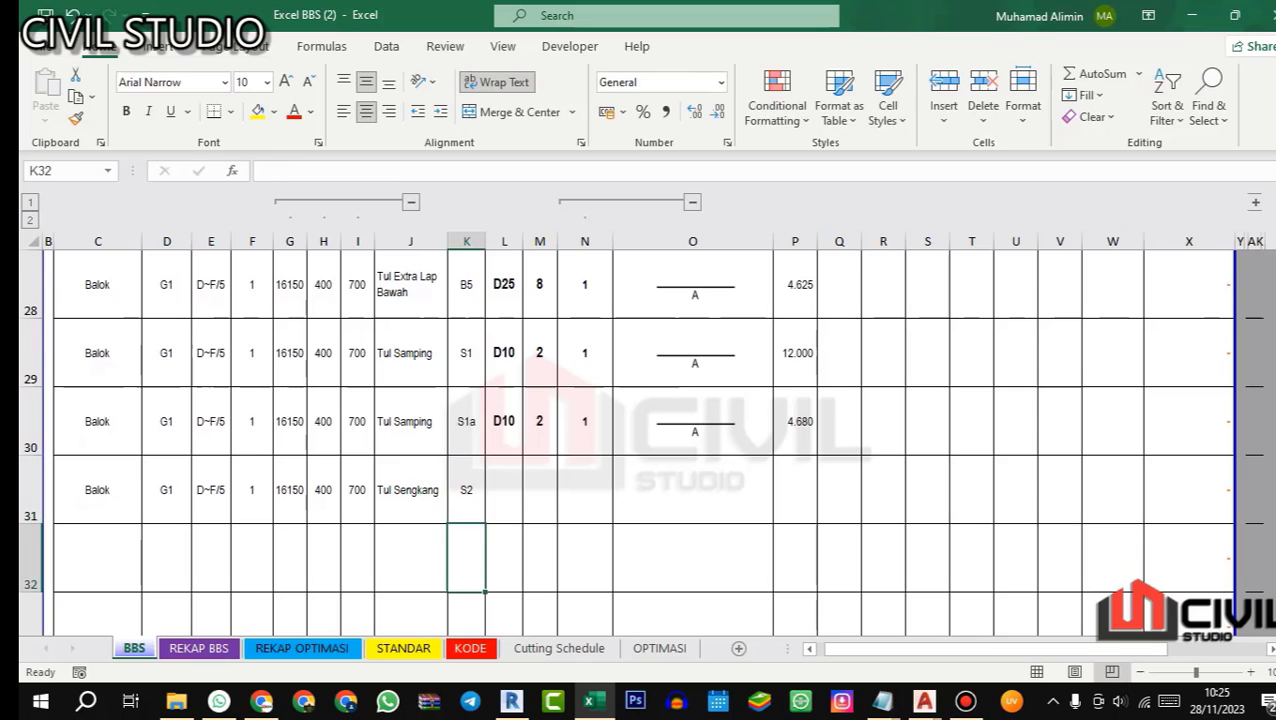
Step: Look up G1's stirrup note in AutoCAD's beam detail drawing and enter 10 as S2's bar diameter in Excel cell L31
{"action": "left_click", "coordinate": [504, 484]}
{"action": "key", "text": "alt+Tab"}
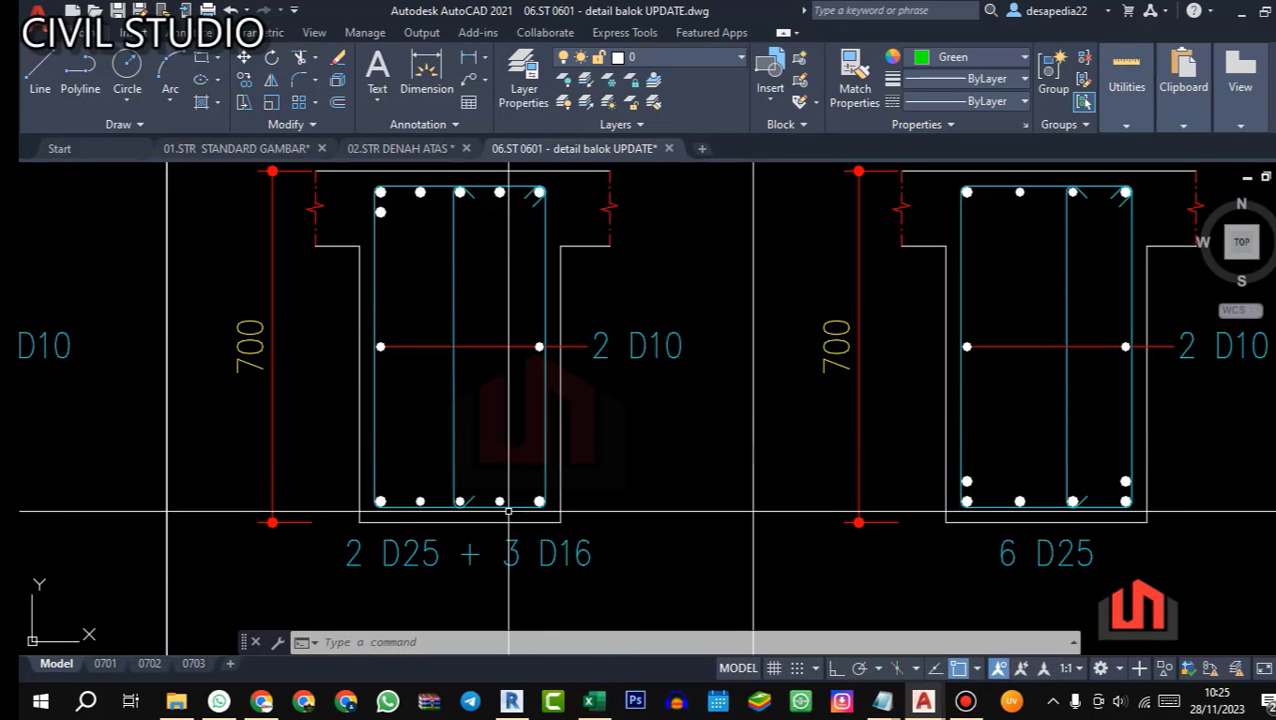
{"action": "scroll", "coordinate": [587, 501], "scroll_direction": "down", "scroll_amount": 4}
{"action": "left_click_drag", "start_coordinate": [560, 574], "coordinate": [552, 450]}
{"action": "scroll", "coordinate": [552, 455], "scroll_direction": "up", "scroll_amount": 2}
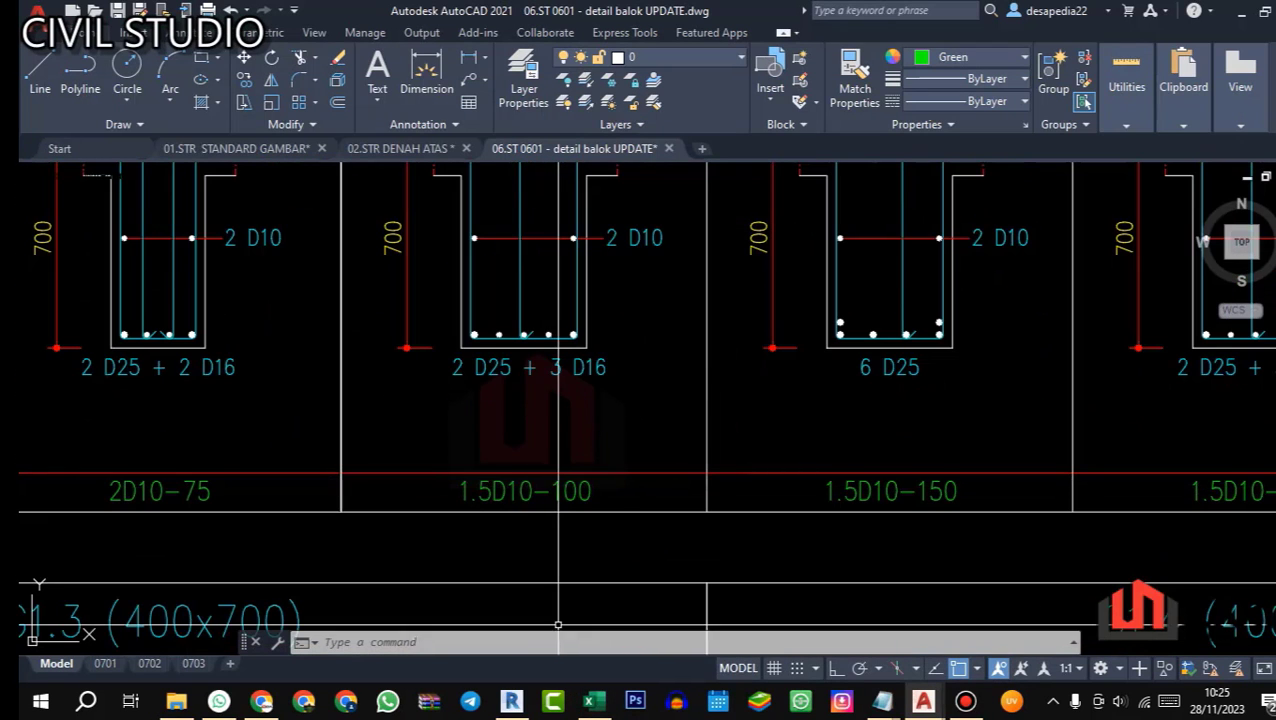
{"action": "left_click", "coordinate": [594, 701]}
{"action": "type", "text": "D10"}
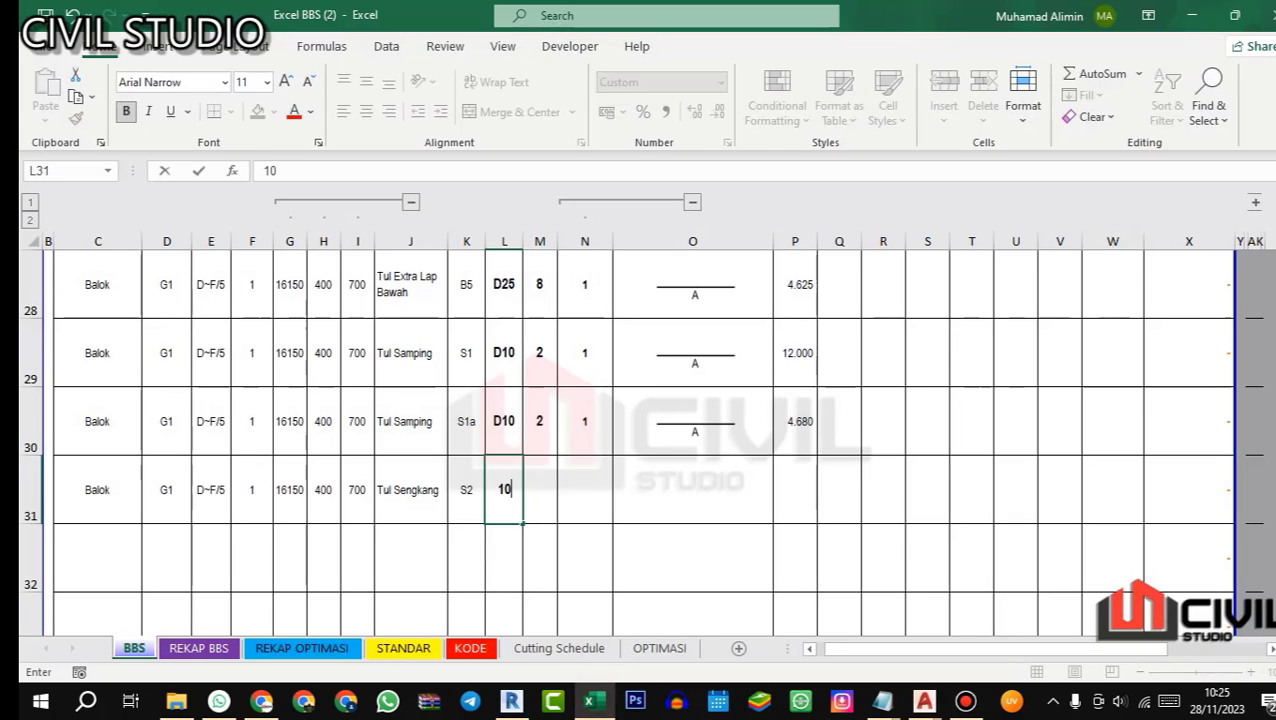
{"action": "key", "text": "Return"}
Step: Check G1's support and midspan stirrup spacing in AutoCAD's beam detail drawing and enter =7750/100 as S2's quantity in Excel cell M31
{"action": "left_click", "coordinate": [540, 490]}
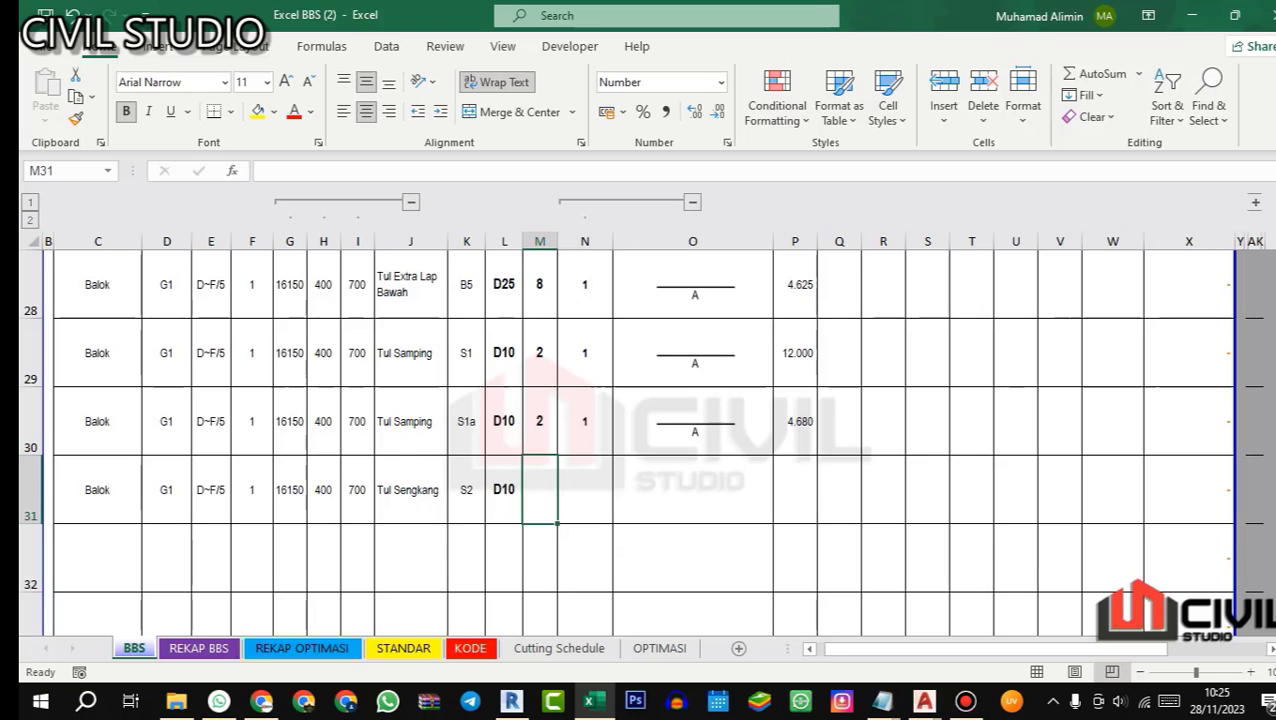
{"action": "mouse_move", "coordinate": [924, 700]}
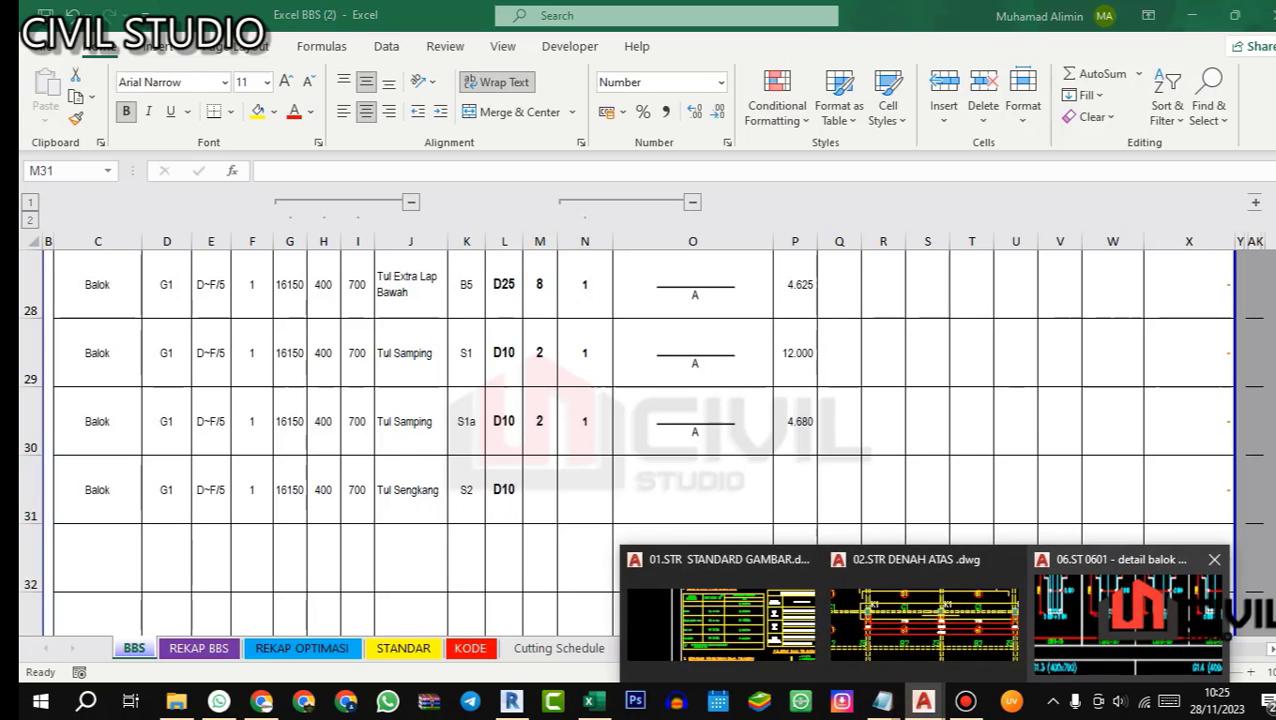
{"action": "left_click", "coordinate": [1130, 600]}
{"action": "scroll", "coordinate": [757, 447], "scroll_direction": "down", "scroll_amount": 5}
{"action": "scroll", "coordinate": [727, 520], "scroll_direction": "up", "scroll_amount": 3}
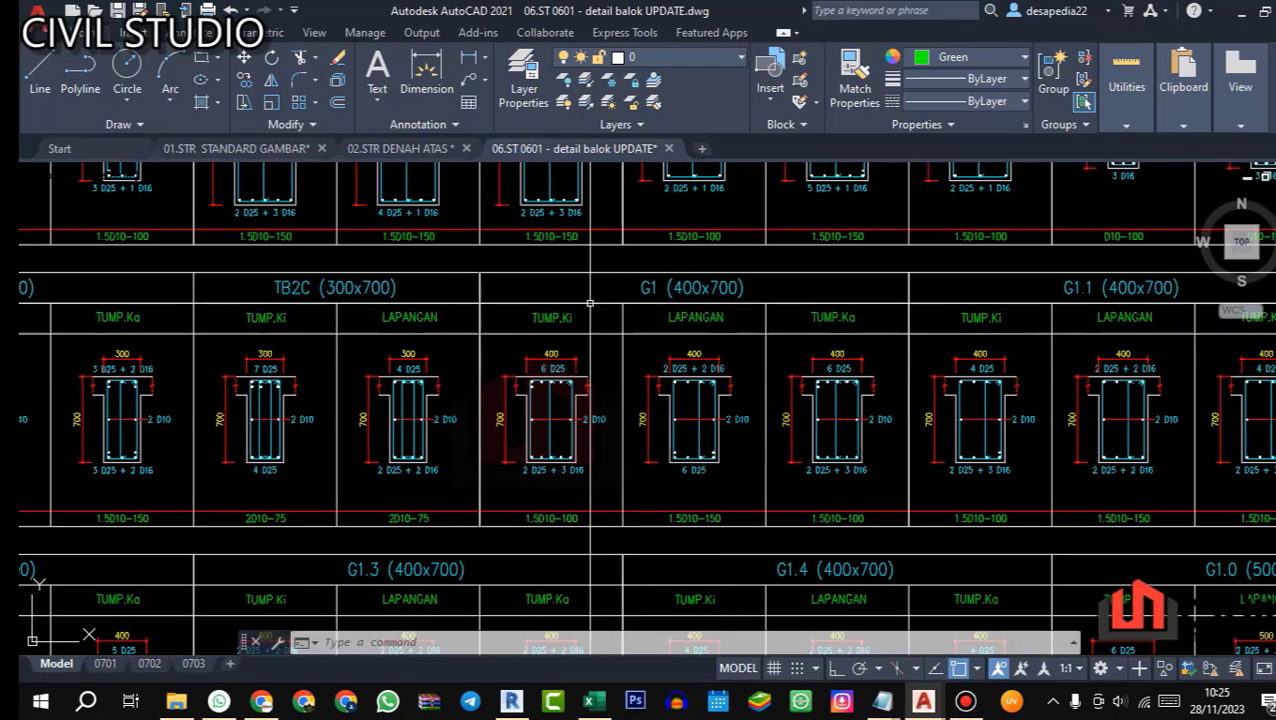
{"action": "left_click_drag", "start_coordinate": [740, 495], "coordinate": [681, 497]}
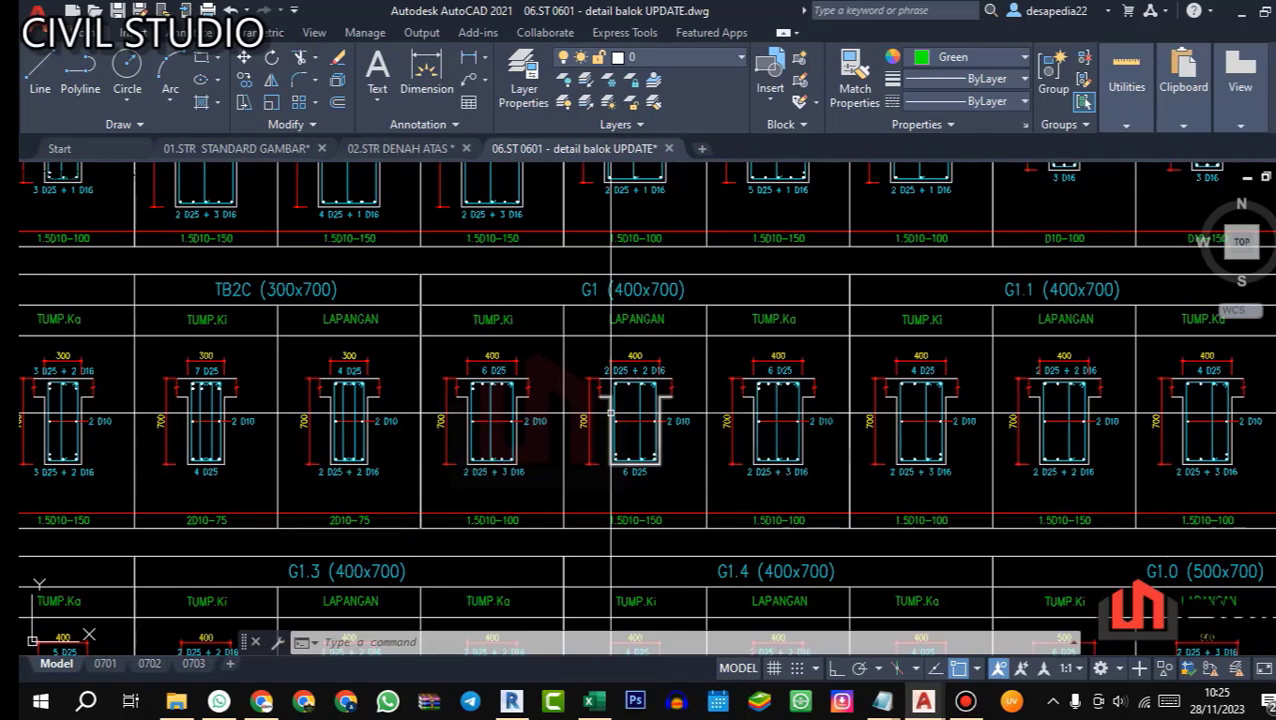
{"action": "left_click", "coordinate": [590, 701]}
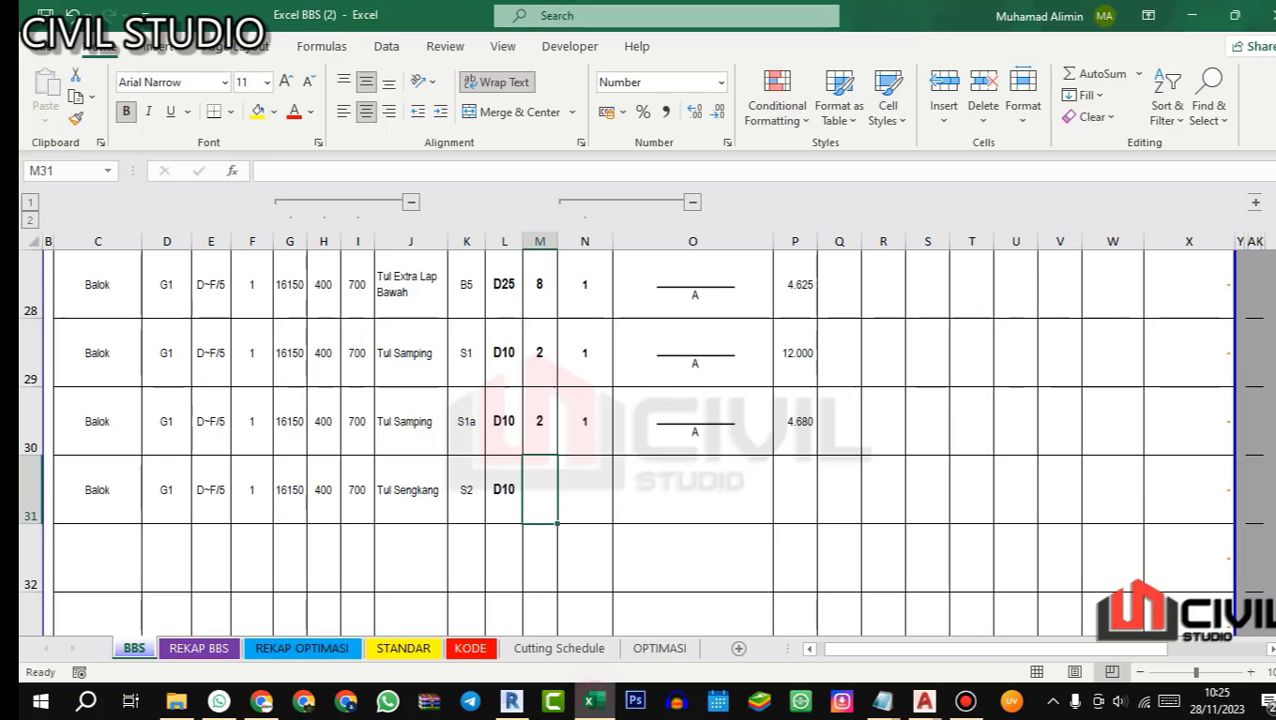
{"action": "type", "text": "="}
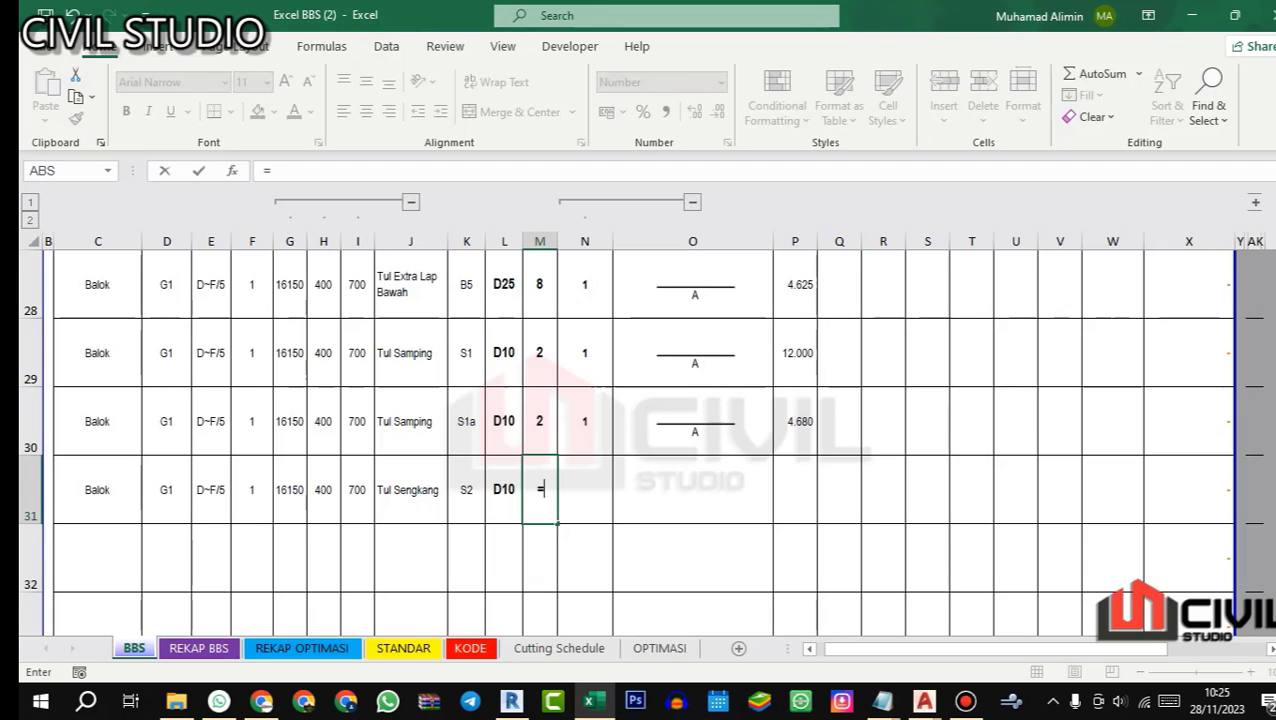
{"action": "type", "text": "7750"}
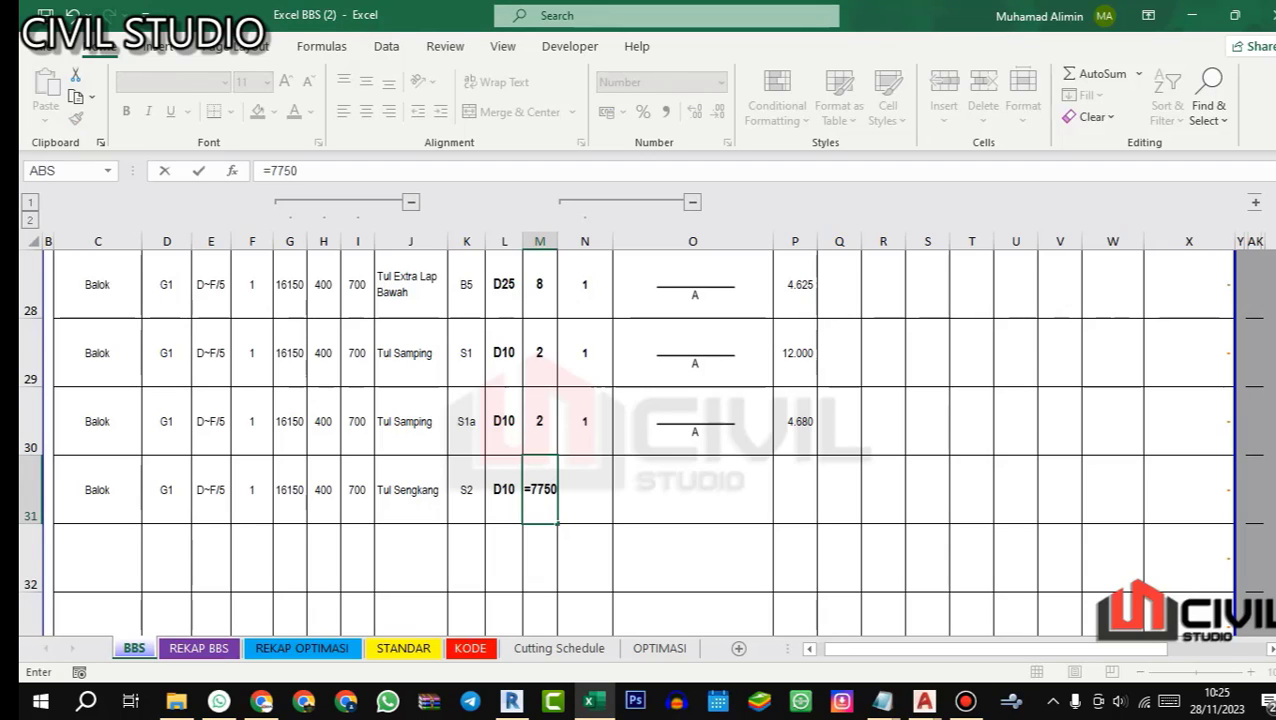
{"action": "type", "text": "/"}
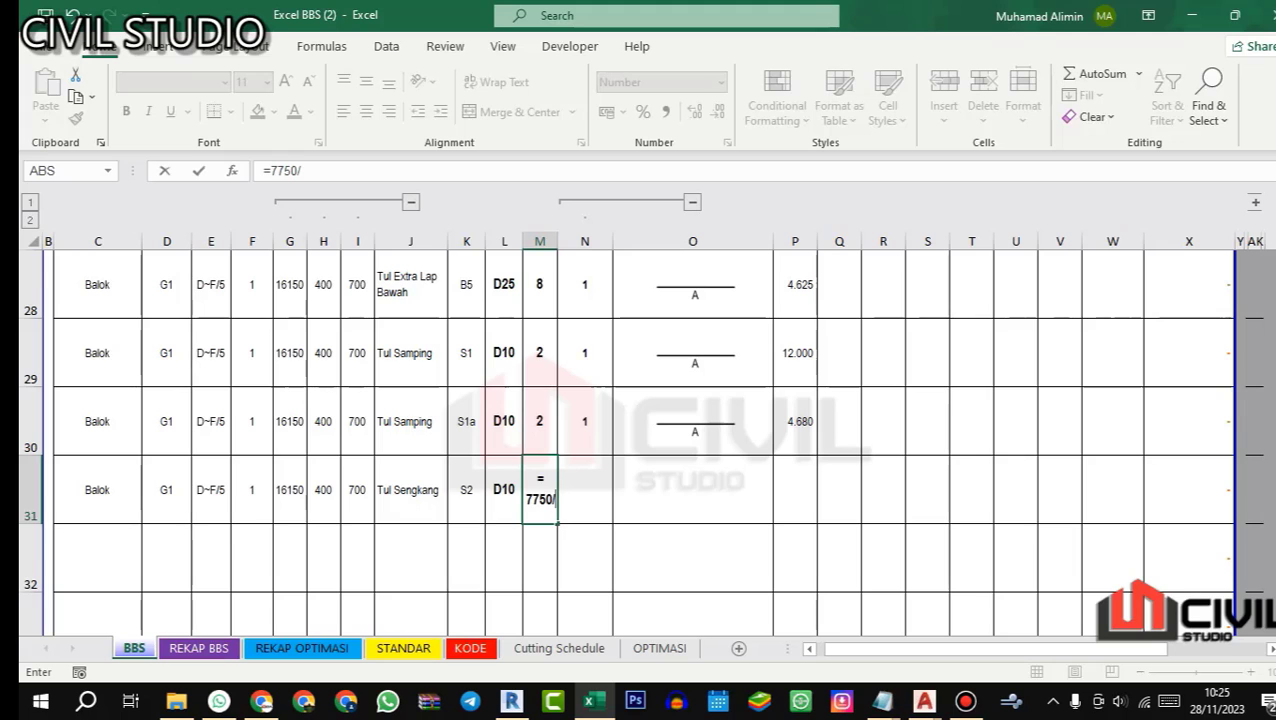
{"action": "type", "text": "100"}
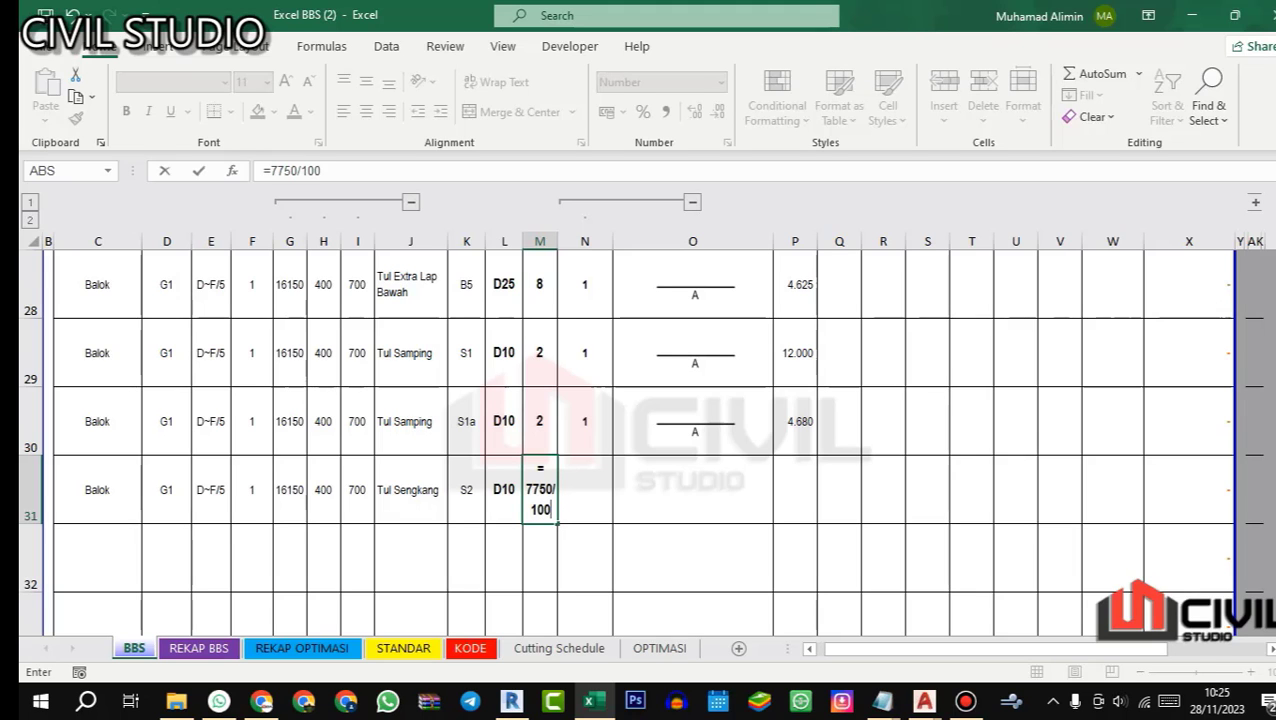
{"action": "key", "text": "ctrl+Return"}
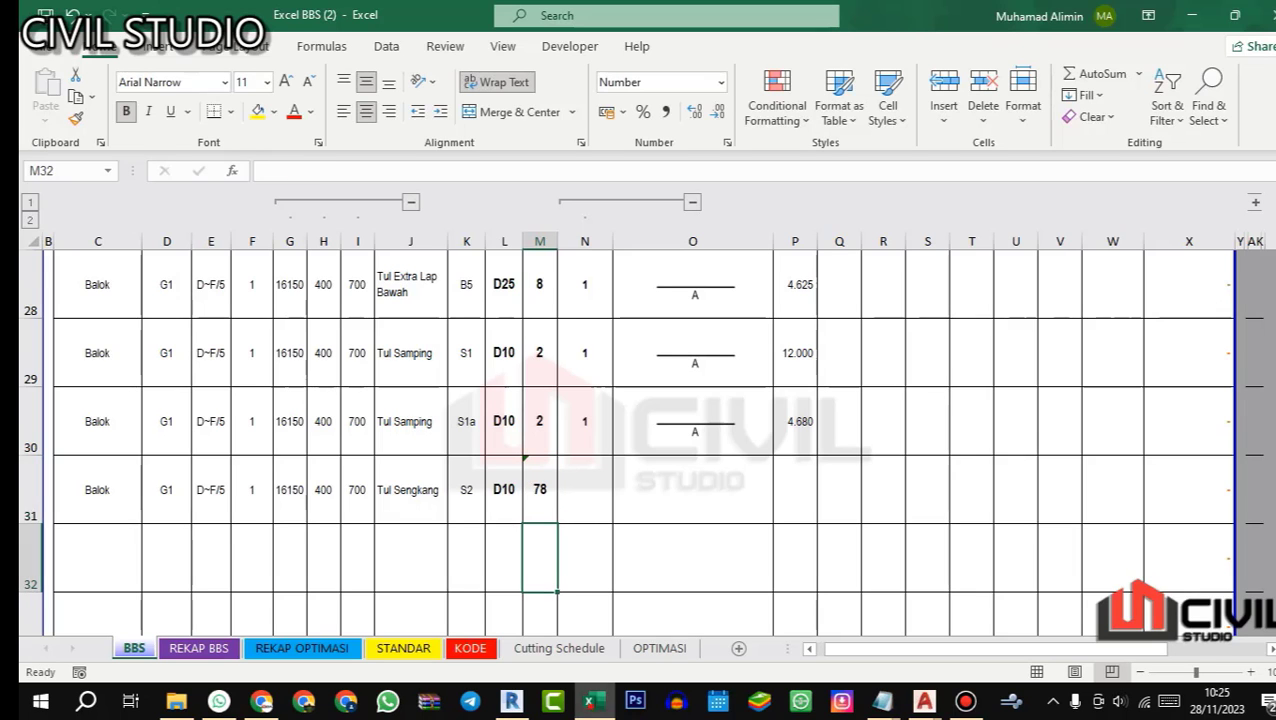
Step: Recheck G1's support zones in the AutoCAD beam details and change S2's quantity formula in Excel cell M31 to =(7750/4)/100
{"action": "left_click", "coordinate": [593, 701]}
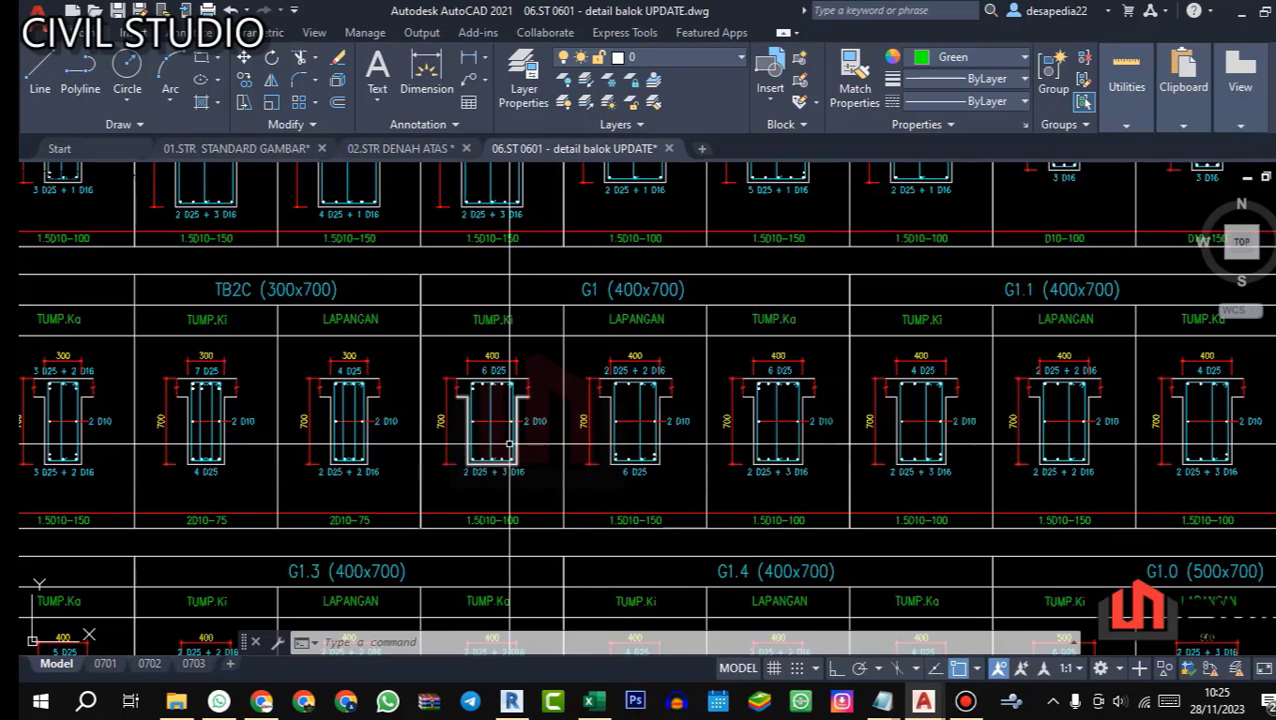
{"action": "left_click", "coordinate": [593, 701]}
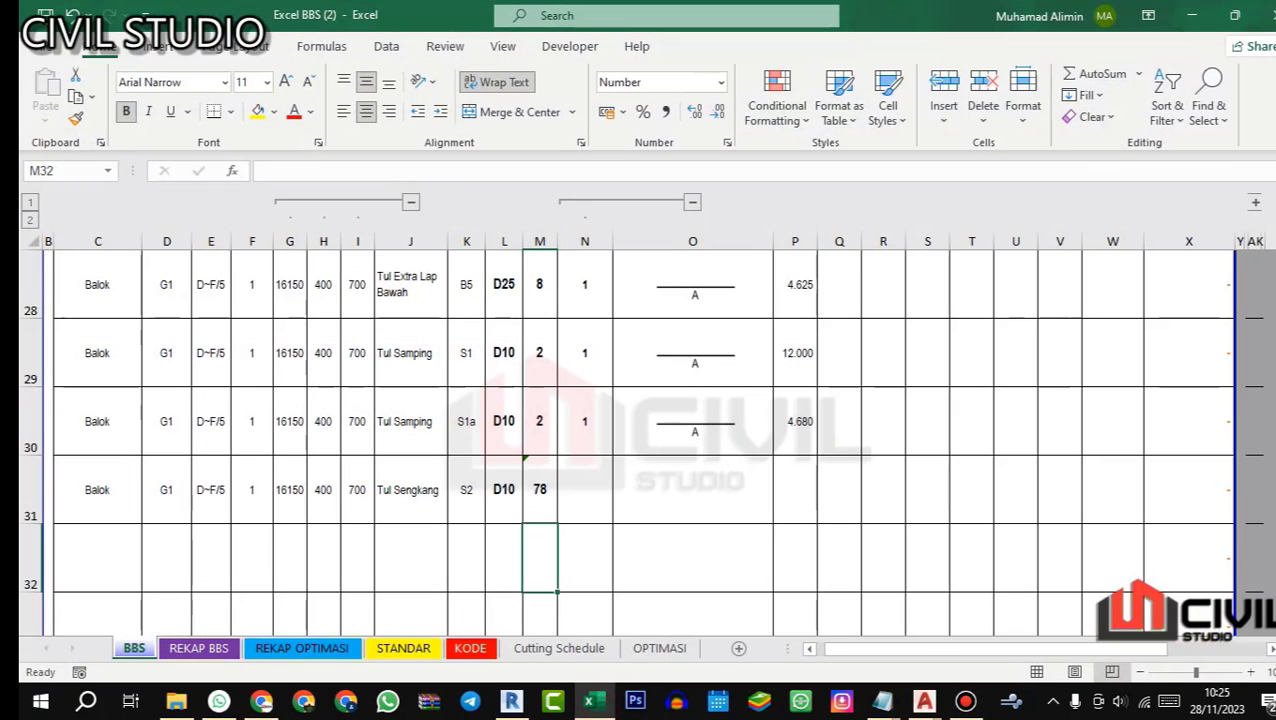
{"action": "left_click", "coordinate": [540, 490]}
{"action": "left_click", "coordinate": [297, 171]}
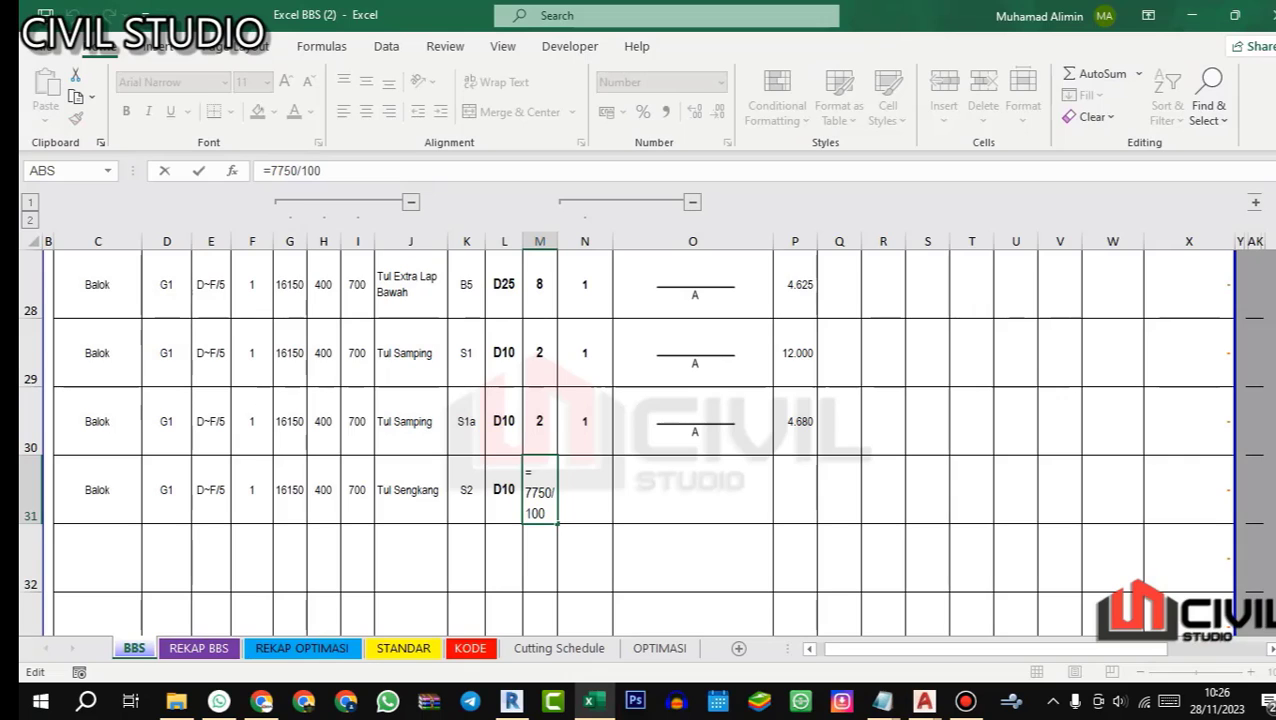
{"action": "type", "text": "/4)/"}
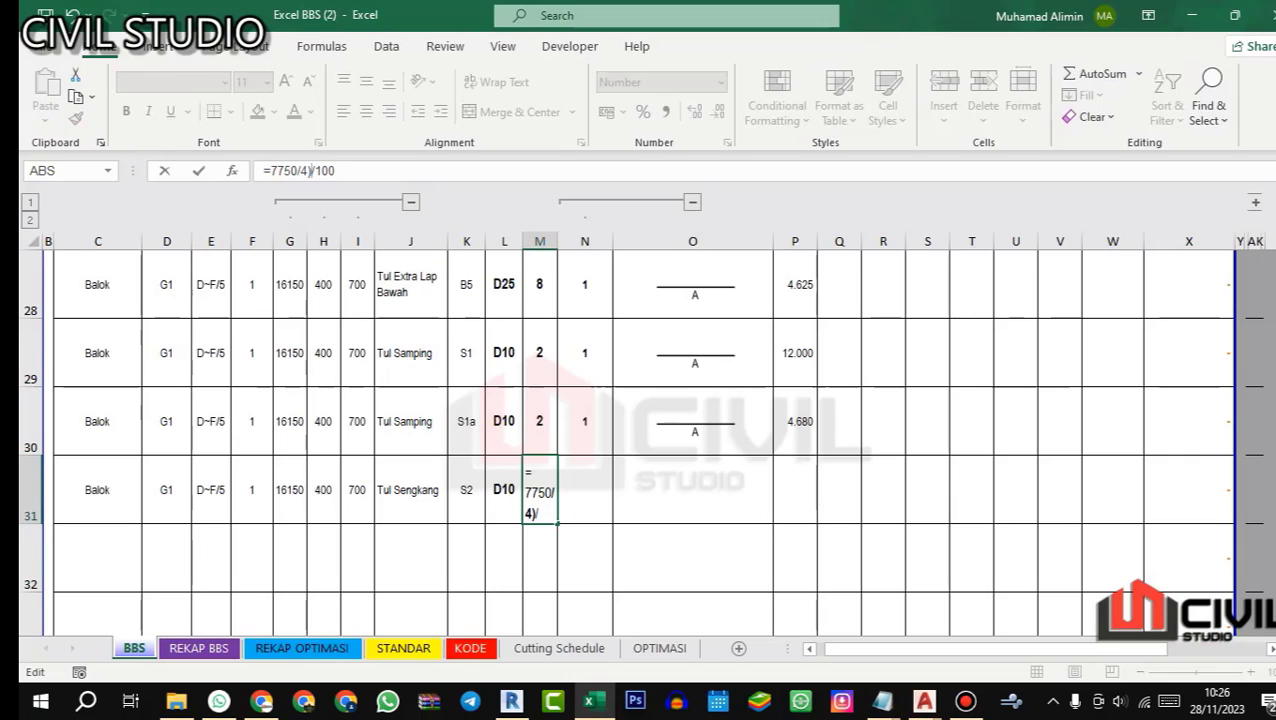
{"action": "left_click", "coordinate": [270, 171]}
{"action": "type", "text": "("}
{"action": "key", "text": "Return"}
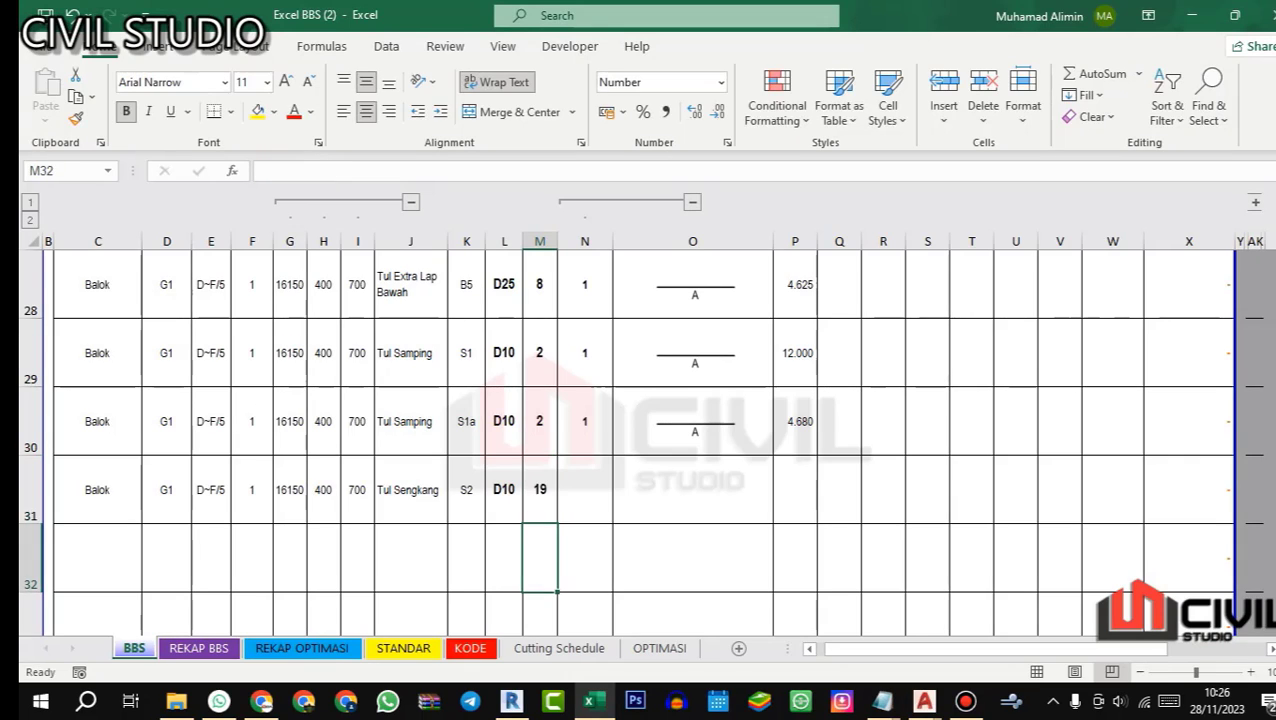
Step: Add the midspan stirrup term to S2's quantity in cell M31, making the formula =(7750/4)/100+(7750/2)/150
{"action": "left_click", "coordinate": [541, 497]}
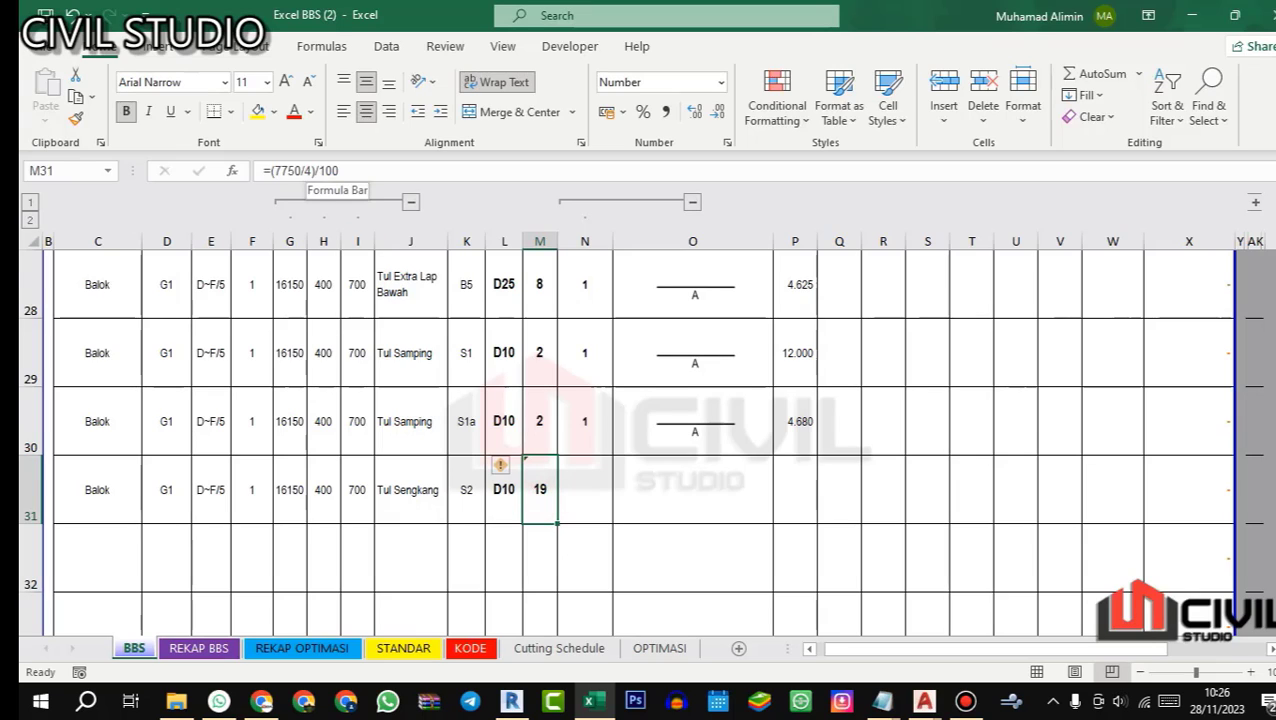
{"action": "left_click", "coordinate": [393, 171]}
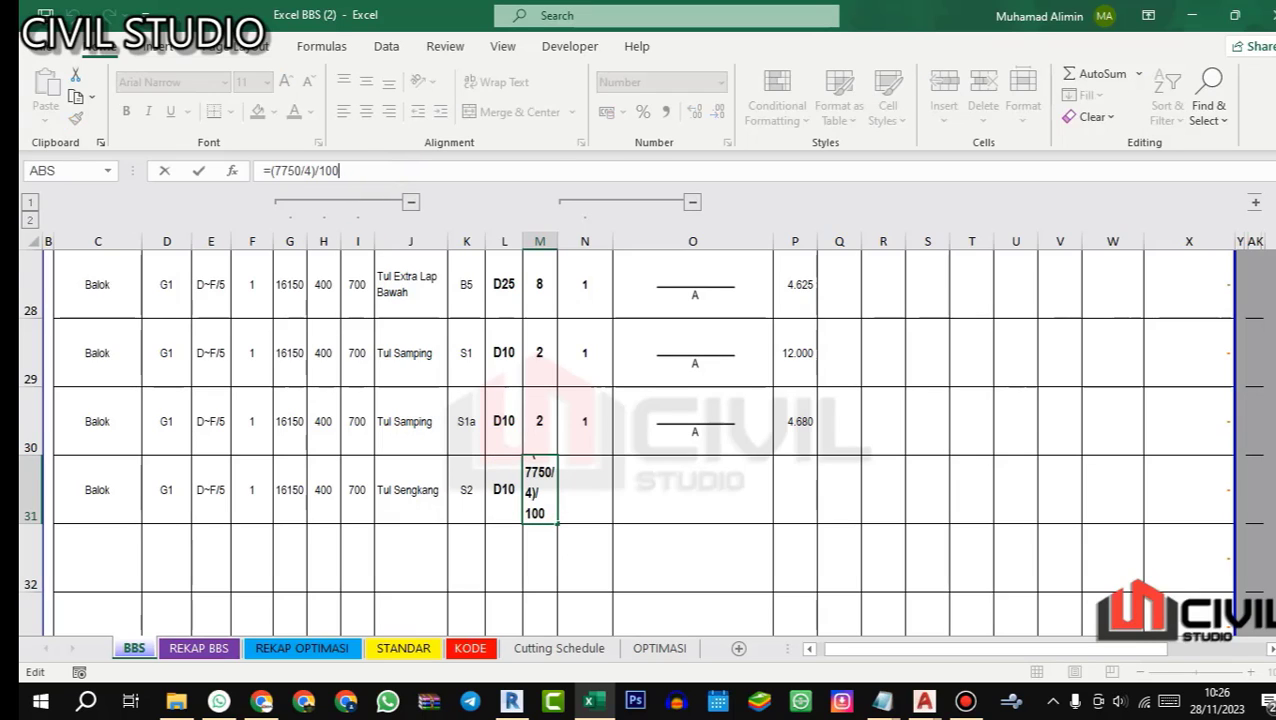
{"action": "type", "text": "+"}
{"action": "type", "text": "7750"}
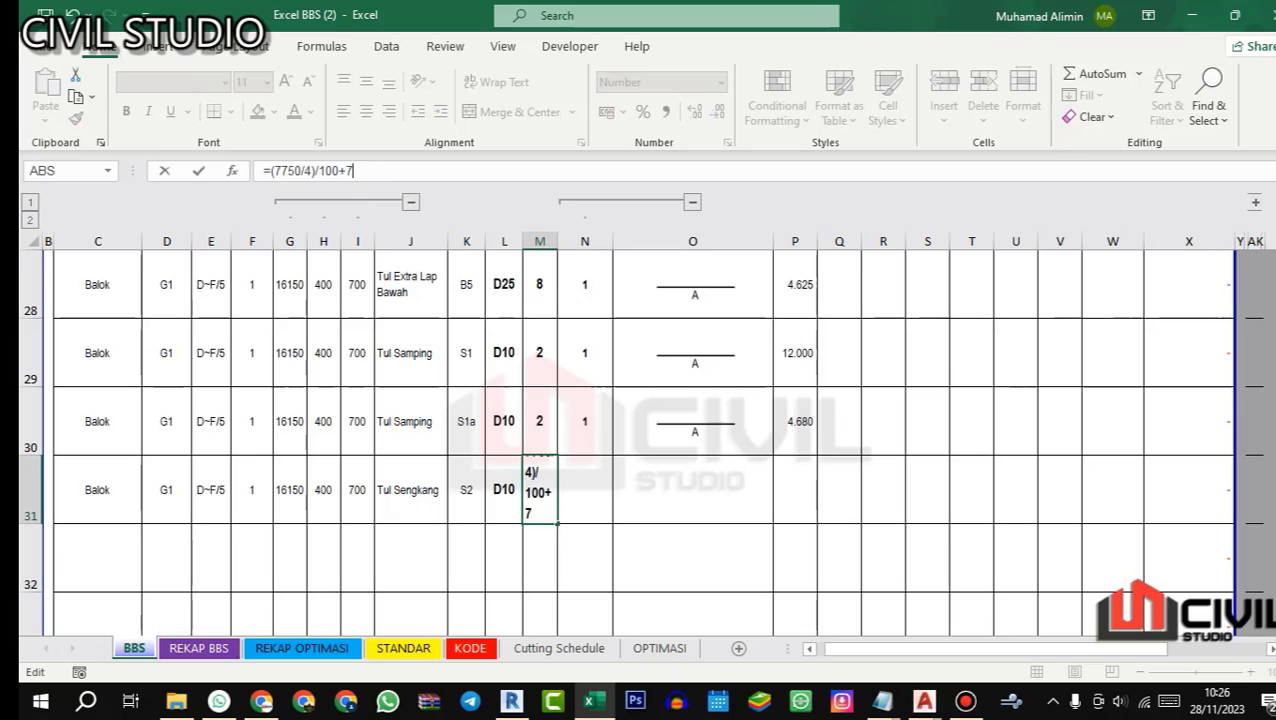
{"action": "type", "text": "/"}
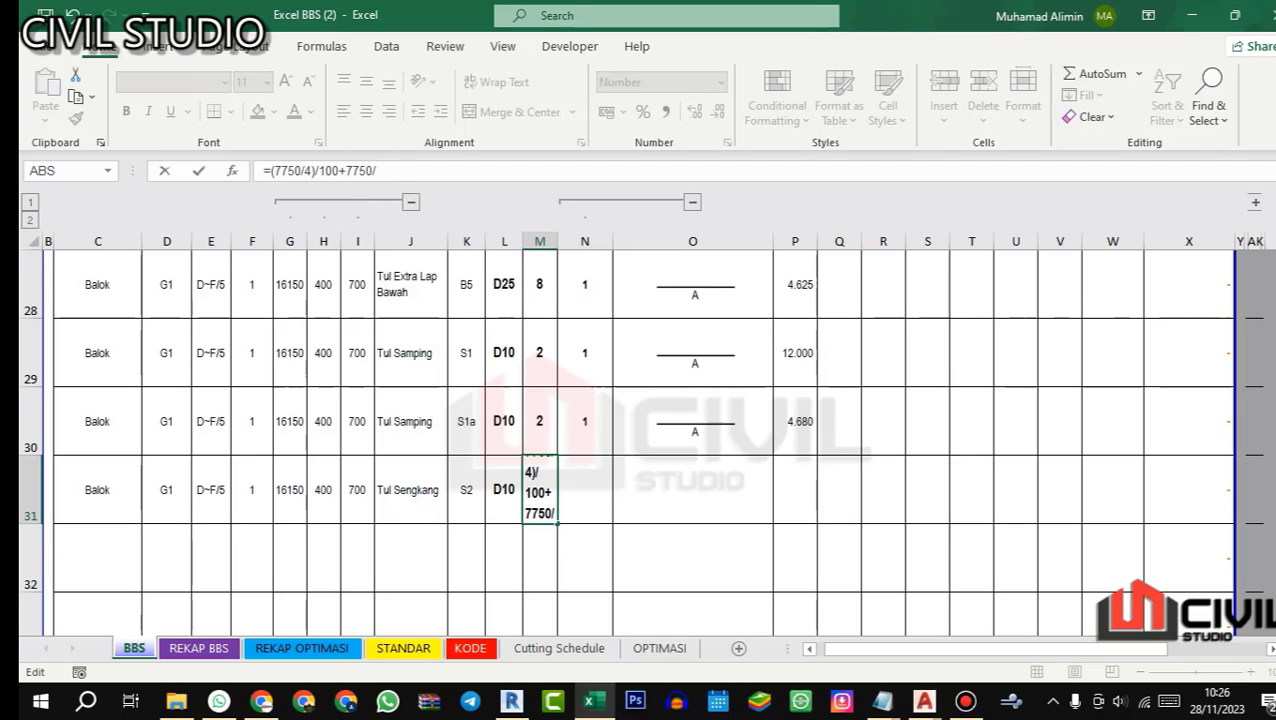
{"action": "type", "text": "2"}
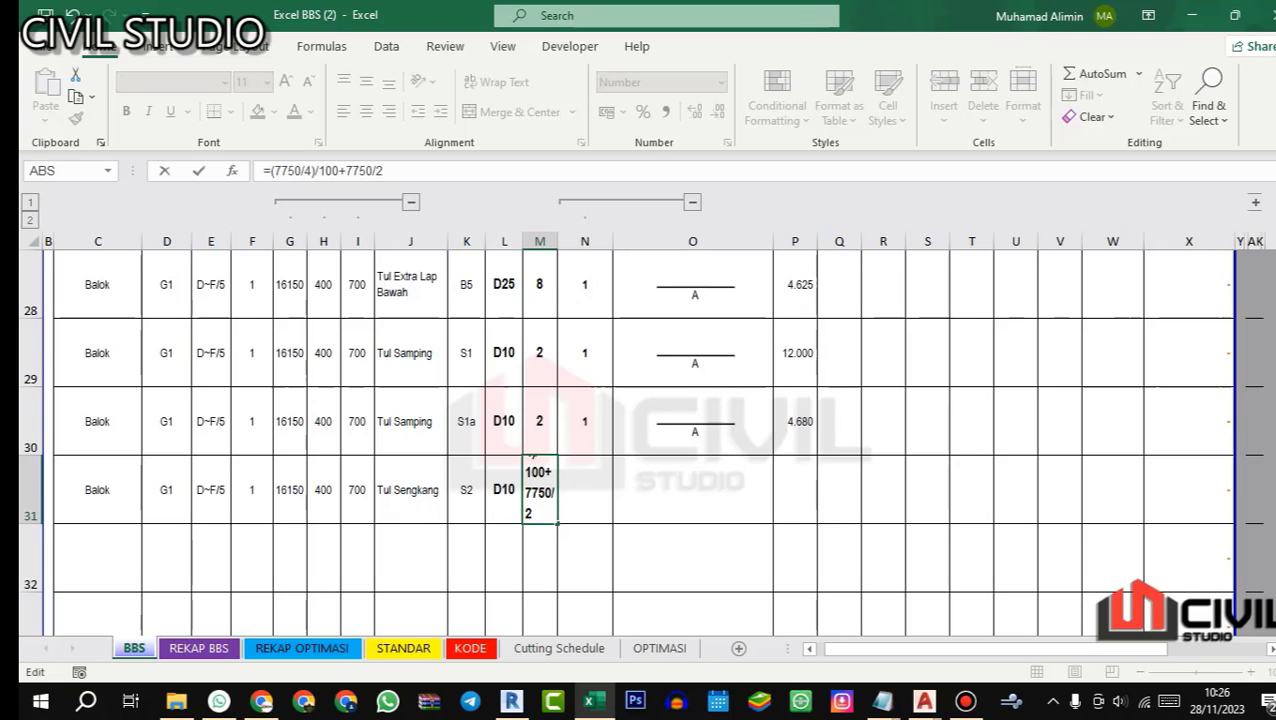
{"action": "type", "text": ")"}
{"action": "left_click", "coordinate": [346, 170]}
{"action": "type", "text": "("}
{"action": "left_click", "coordinate": [404, 170]}
{"action": "type", "text": "/150"}
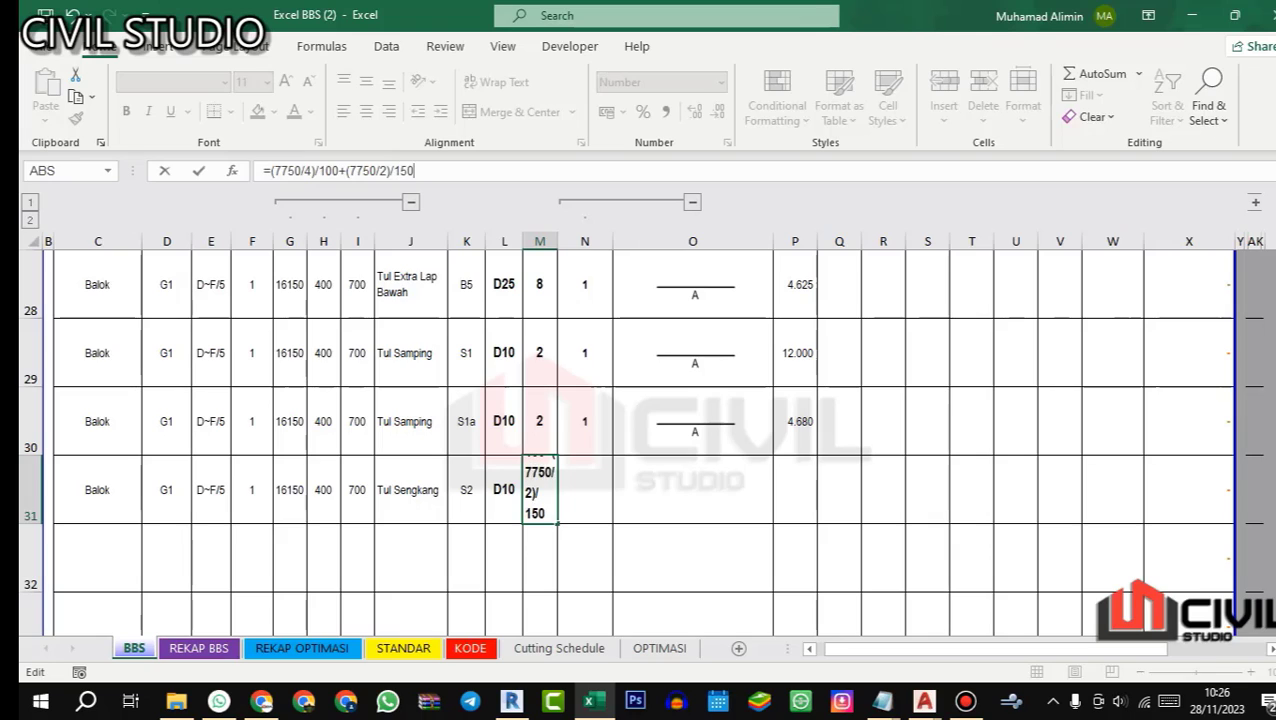
{"action": "key", "text": "Return"}
{"action": "key", "text": "Up"}
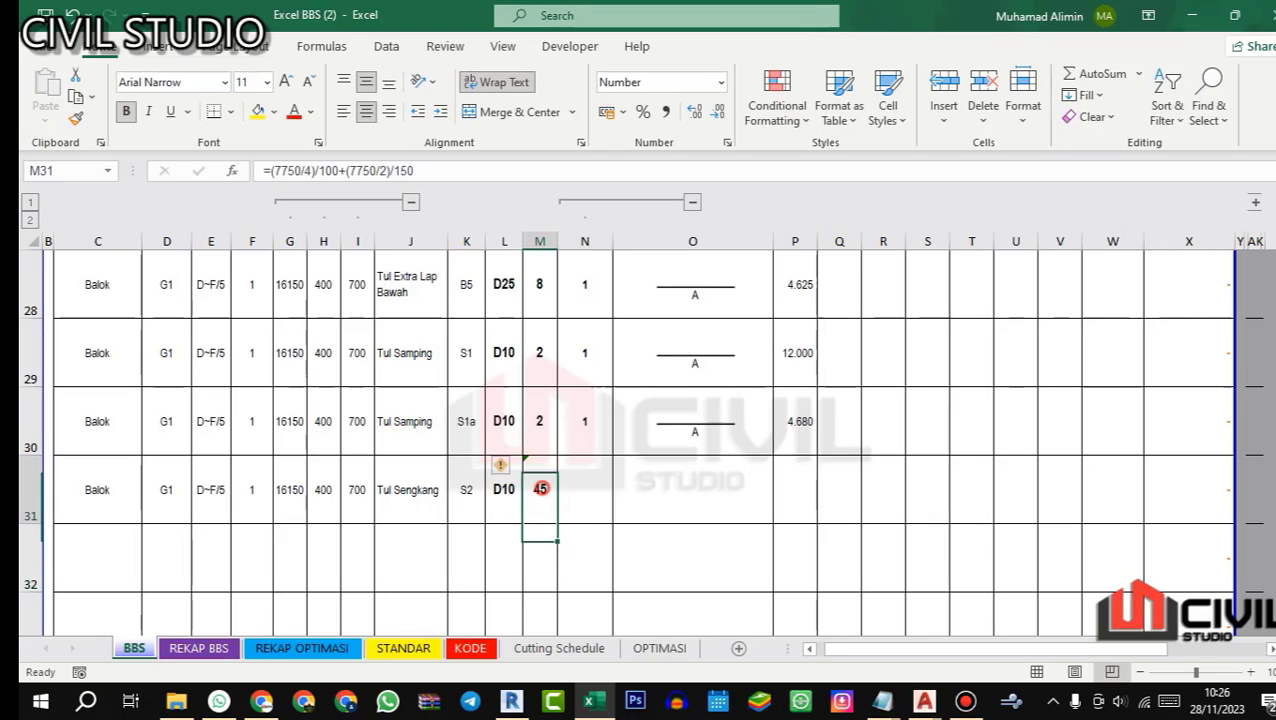
Step: Change the divisor of the 100 mm spacing term in M31 to 2, giving =(7750/2)/100+(7750/2)/150
{"action": "left_click", "coordinate": [311, 170]}
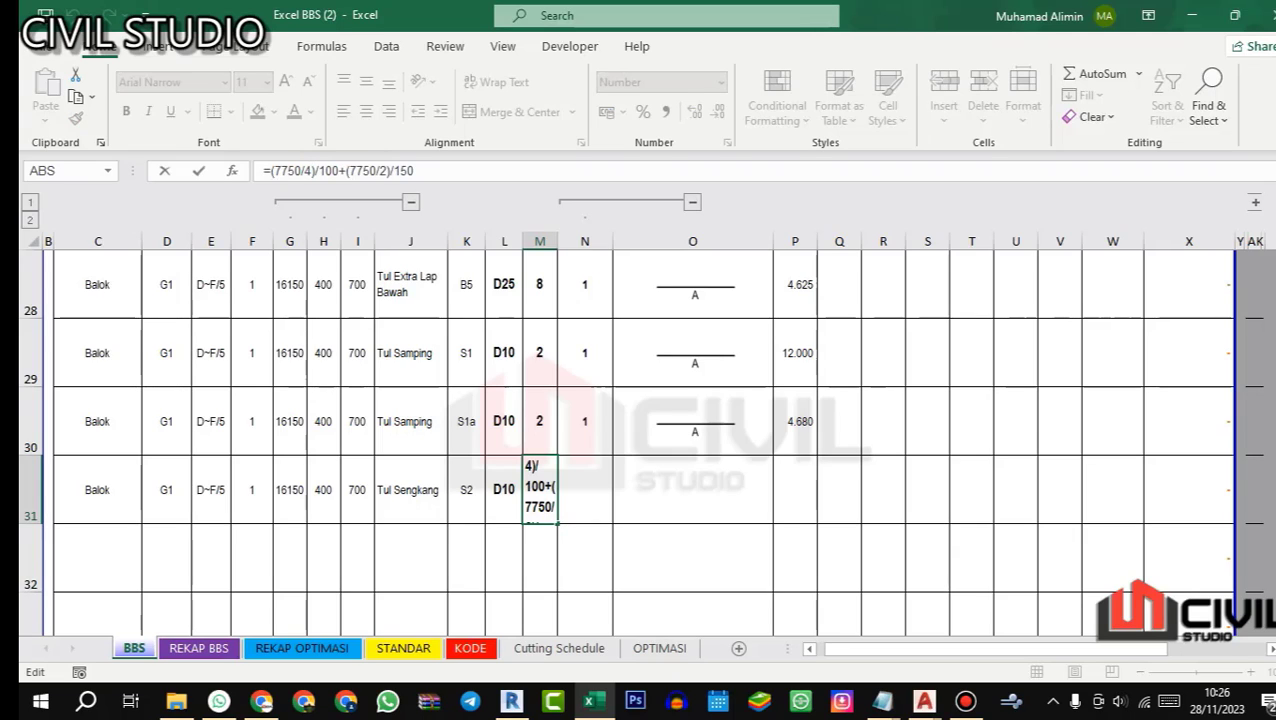
{"action": "key", "text": "shift+Left"}
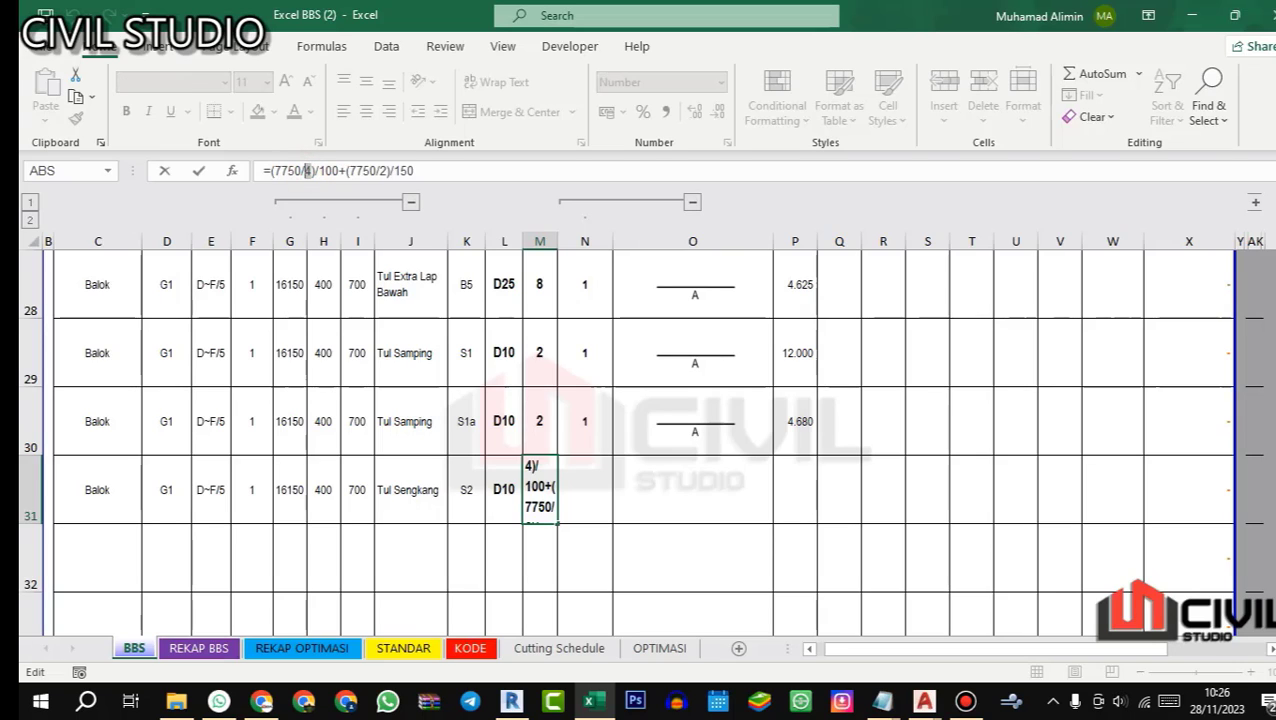
{"action": "type", "text": "2"}
{"action": "key", "text": "Return"}
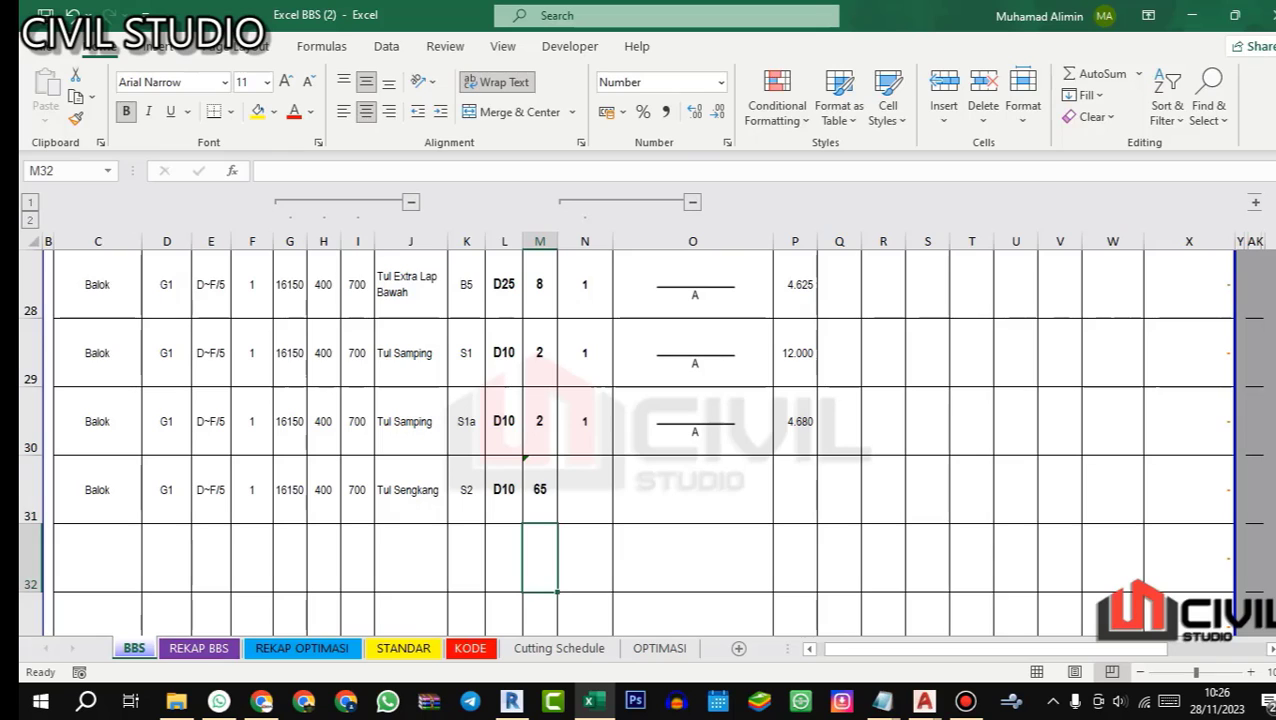
Step: Enclose each spacing term of M31's formula in its own parentheses, as =((7750/2)/100)+((7750/2)/150)
{"action": "key", "text": "Up"}
{"action": "key", "text": "F2"}
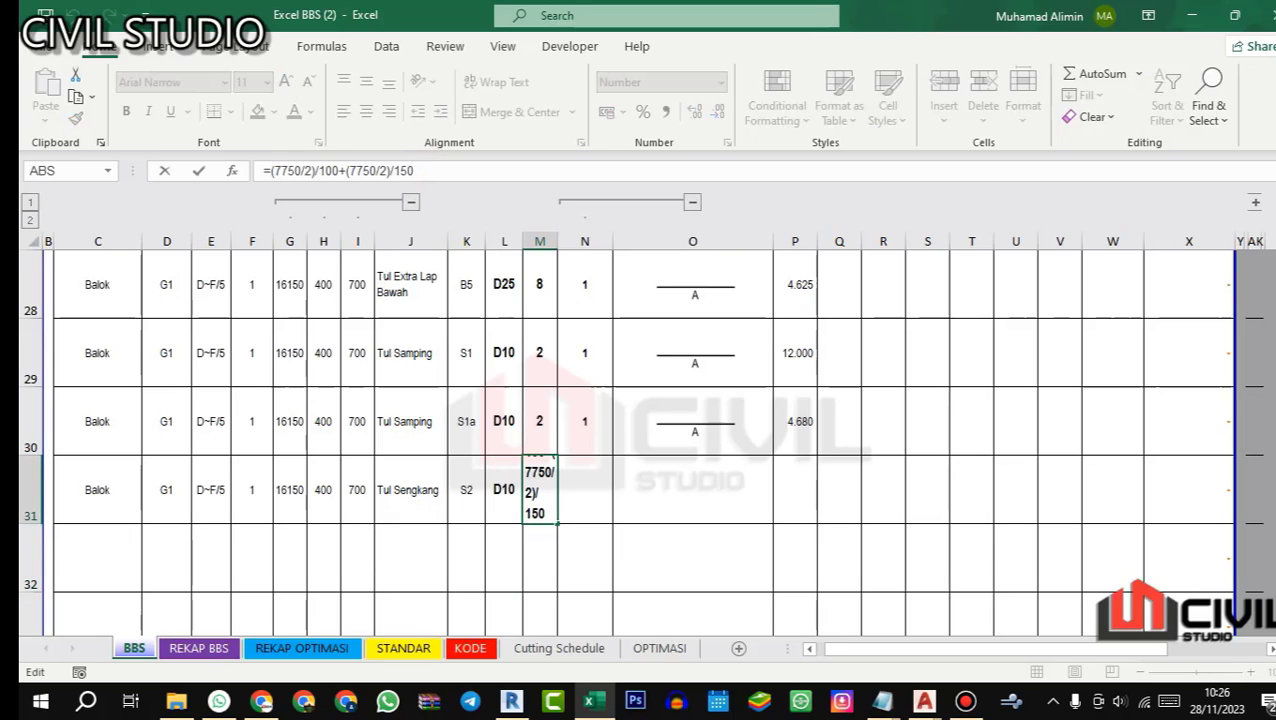
{"action": "key", "text": "Left"}
{"action": "key", "text": "Left"}
{"action": "key", "text": "Left"}
{"action": "key", "text": "Left"}
{"action": "key", "text": "Left"}
{"action": "key", "text": "Left"}
{"action": "key", "text": "Left"}
{"action": "key", "text": "Left"}
{"action": "key", "text": "Left"}
{"action": "key", "text": "Left"}
{"action": "key", "text": "Left"}
{"action": "key", "text": "Left"}
{"action": "key", "text": "Left"}
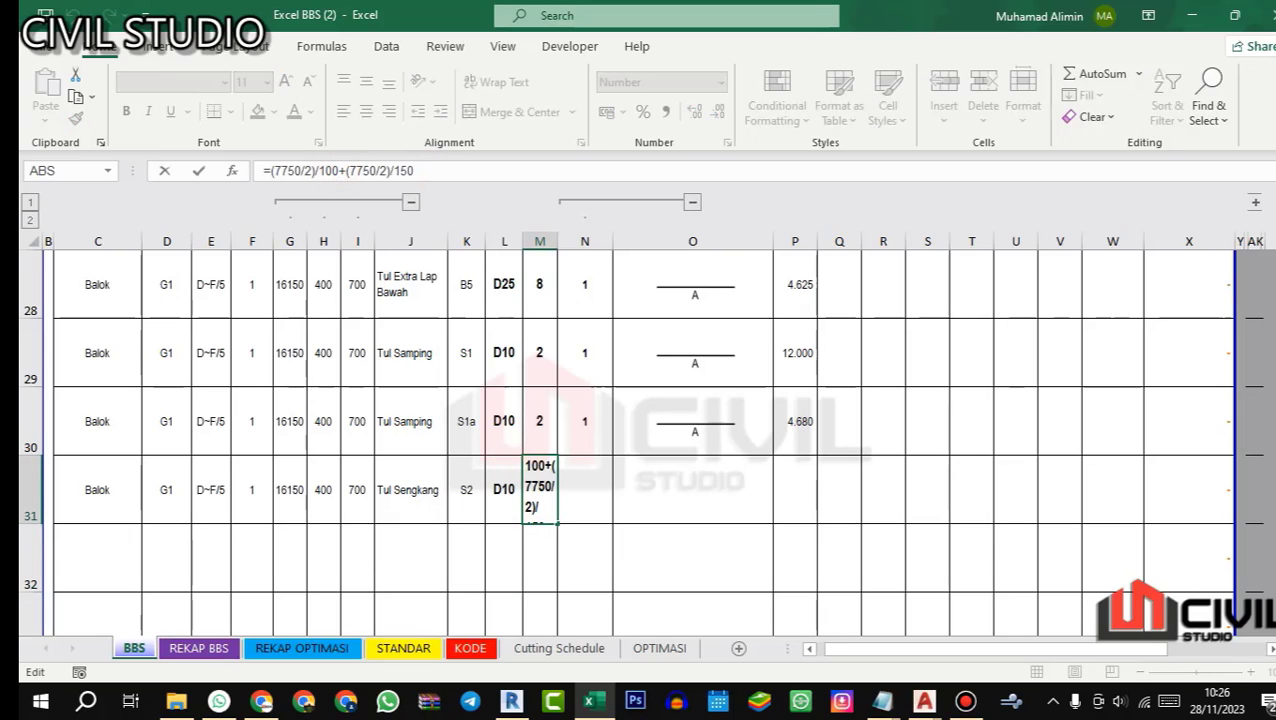
{"action": "type", "text": ")"}
{"action": "key", "text": "Left"}
{"action": "key", "text": "Left"}
{"action": "key", "text": "Left"}
{"action": "key", "text": "Left"}
{"action": "key", "text": "Left"}
{"action": "key", "text": "Left"}
{"action": "key", "text": "Left"}
{"action": "key", "text": "Left"}
{"action": "key", "text": "Left"}
{"action": "key", "text": "Left"}
{"action": "key", "text": "Left"}
{"action": "key", "text": "Left"}
{"action": "key", "text": "Left"}
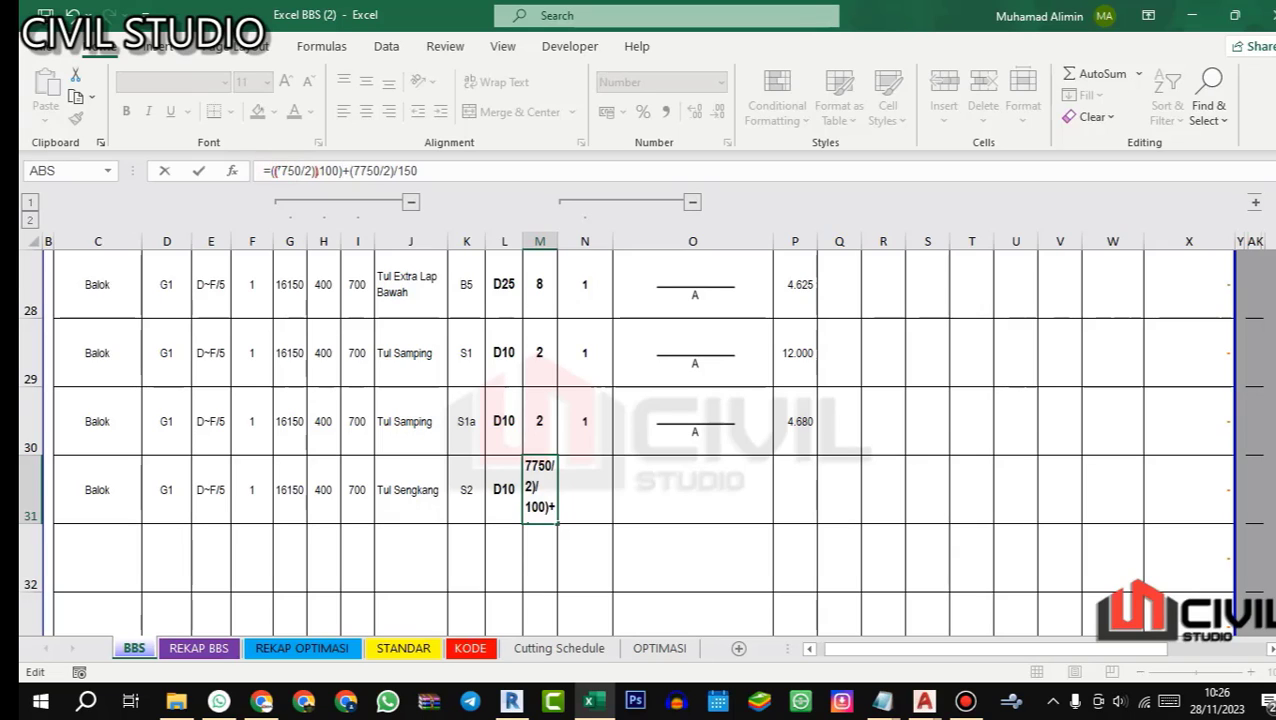
{"action": "type", "text": "("}
{"action": "key", "text": "End"}
{"action": "type", "text": ")"}
{"action": "key", "text": "Left"}
{"action": "key", "text": "Left"}
{"action": "key", "text": "Left"}
{"action": "key", "text": "Left"}
{"action": "key", "text": "Left"}
{"action": "key", "text": "Left"}
{"action": "key", "text": "Left"}
{"action": "key", "text": "Left"}
{"action": "key", "text": "Left"}
{"action": "key", "text": "Left"}
{"action": "key", "text": "Left"}
{"action": "key", "text": "Left"}
{"action": "key", "text": "Left"}
{"action": "type", "text": "("}
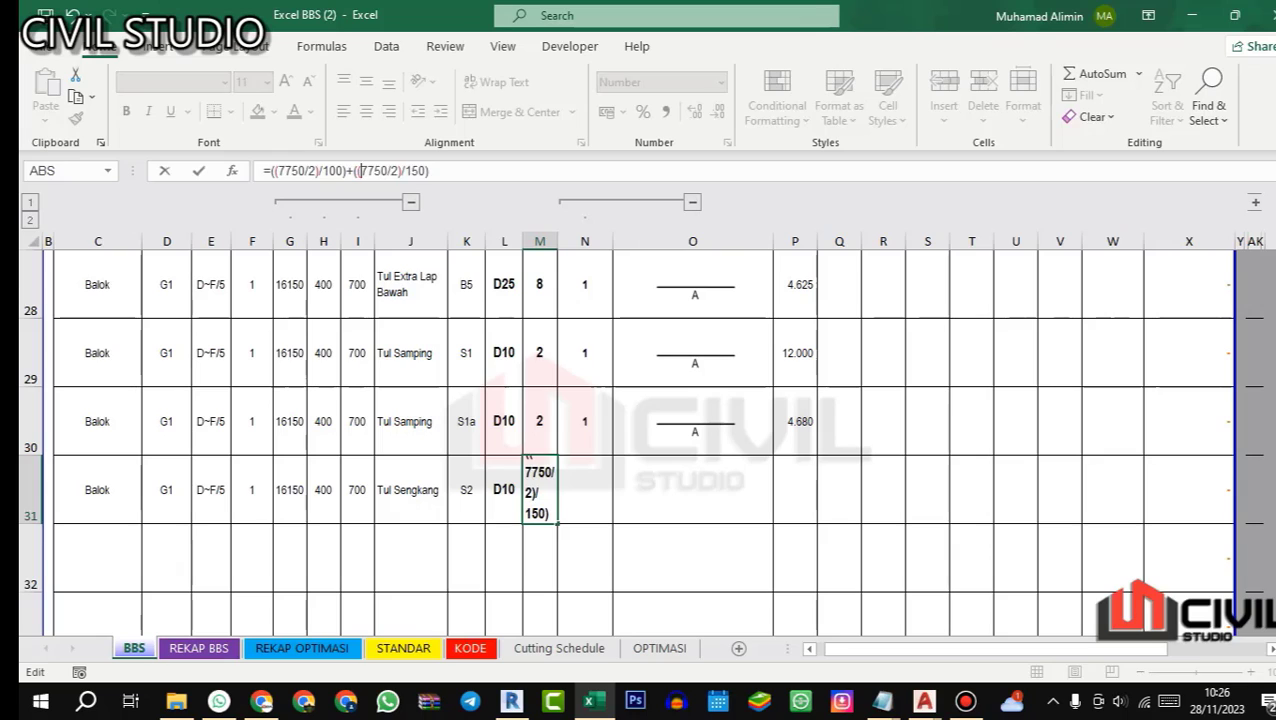
{"action": "key", "text": "Return"}
Step: Add one extra stirrup to the 100 mm spacing term in M31, making it ((7750/2)/100+1)
{"action": "left_click", "coordinate": [547, 487]}
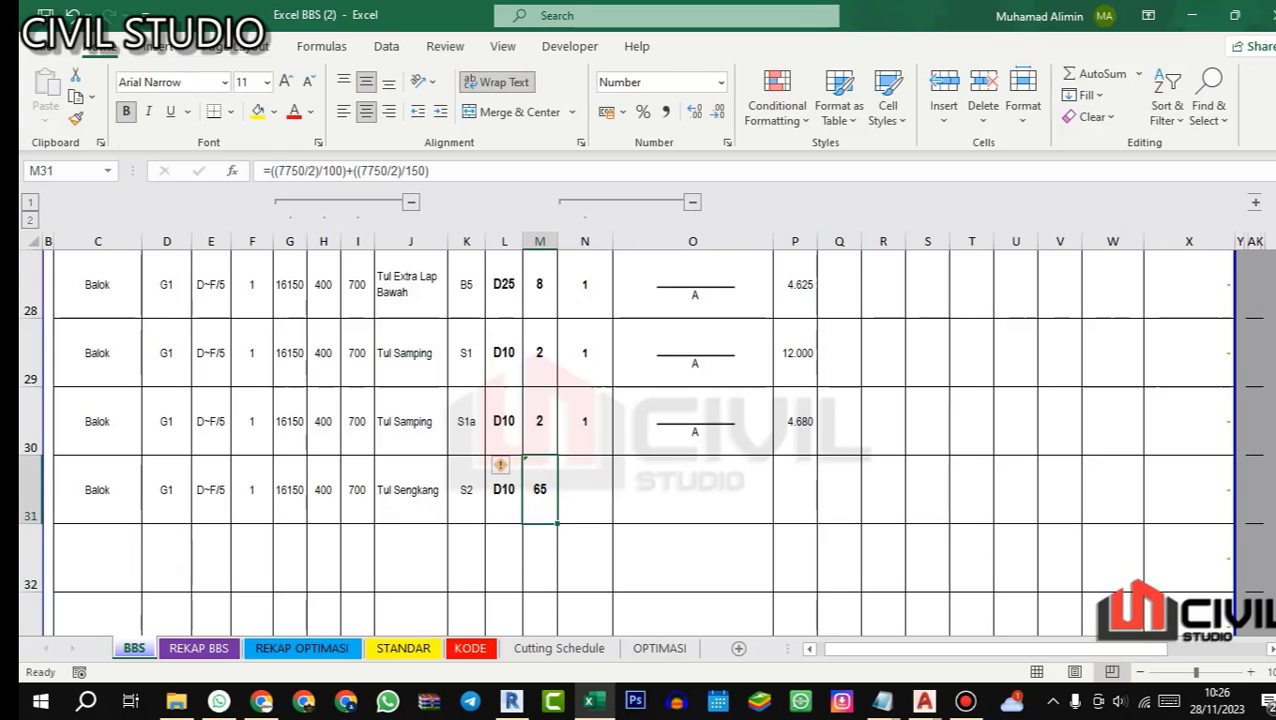
{"action": "left_click", "coordinate": [340, 170]}
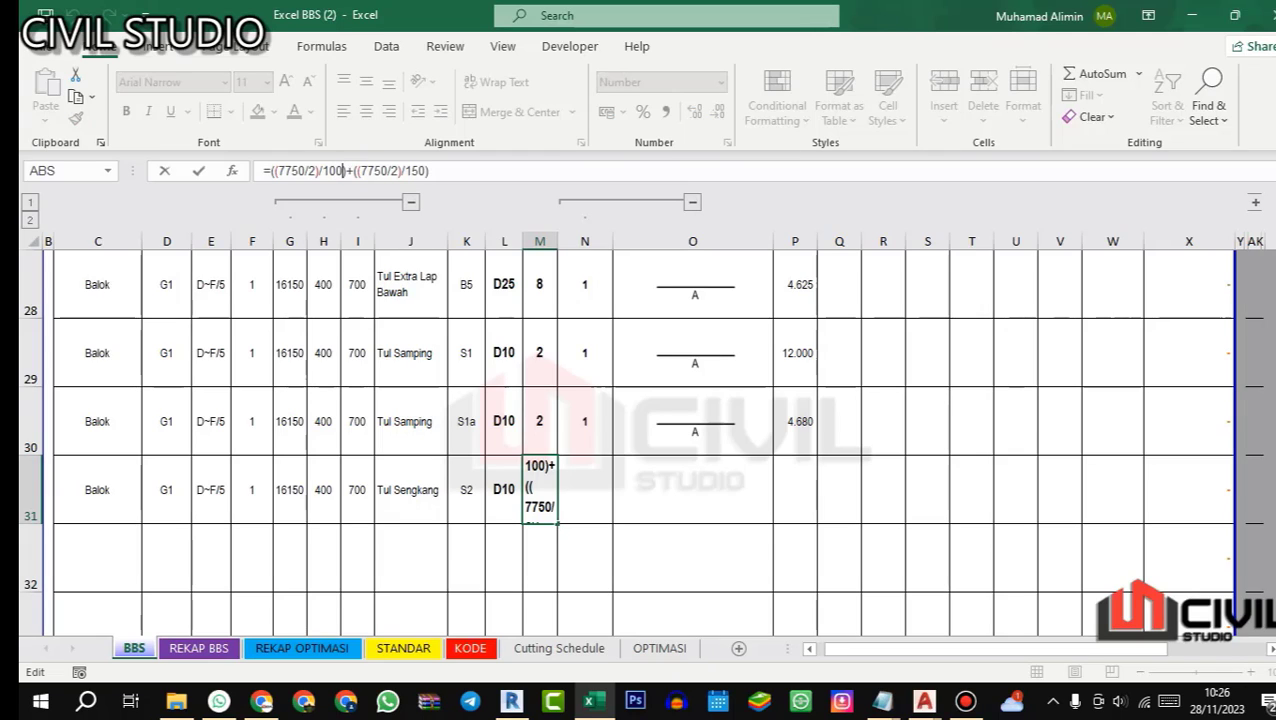
{"action": "type", "text": "+1"}
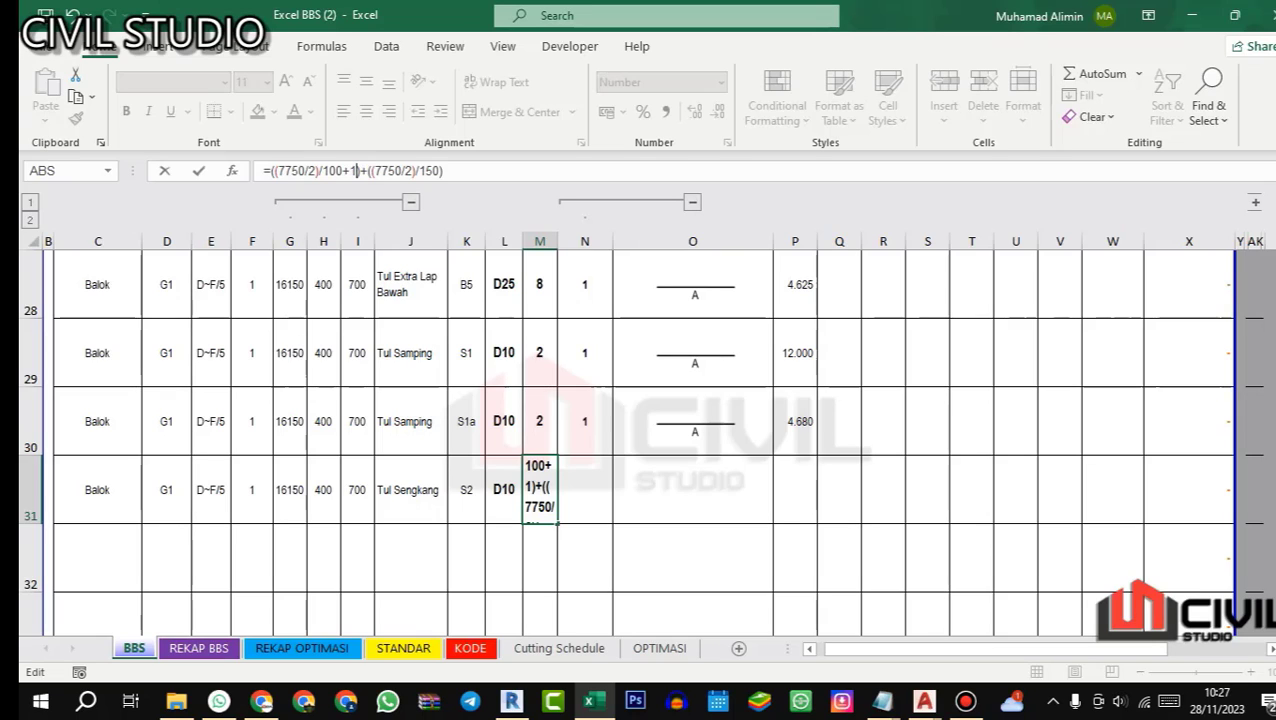
Step: Enclose M31's whole sum in parentheses and double it, making the formula =(((7750/2)/100+1)+((7750/2)/150))*2
{"action": "left_click", "coordinate": [453, 168]}
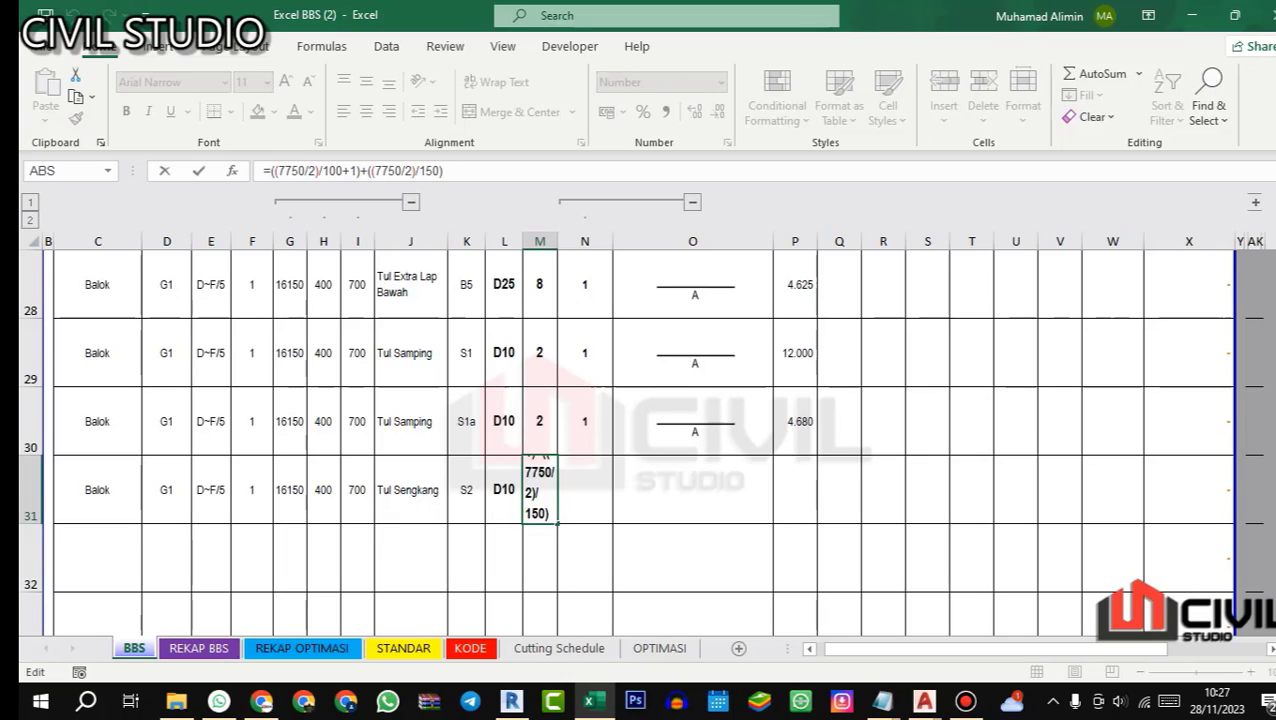
{"action": "type", "text": ")"}
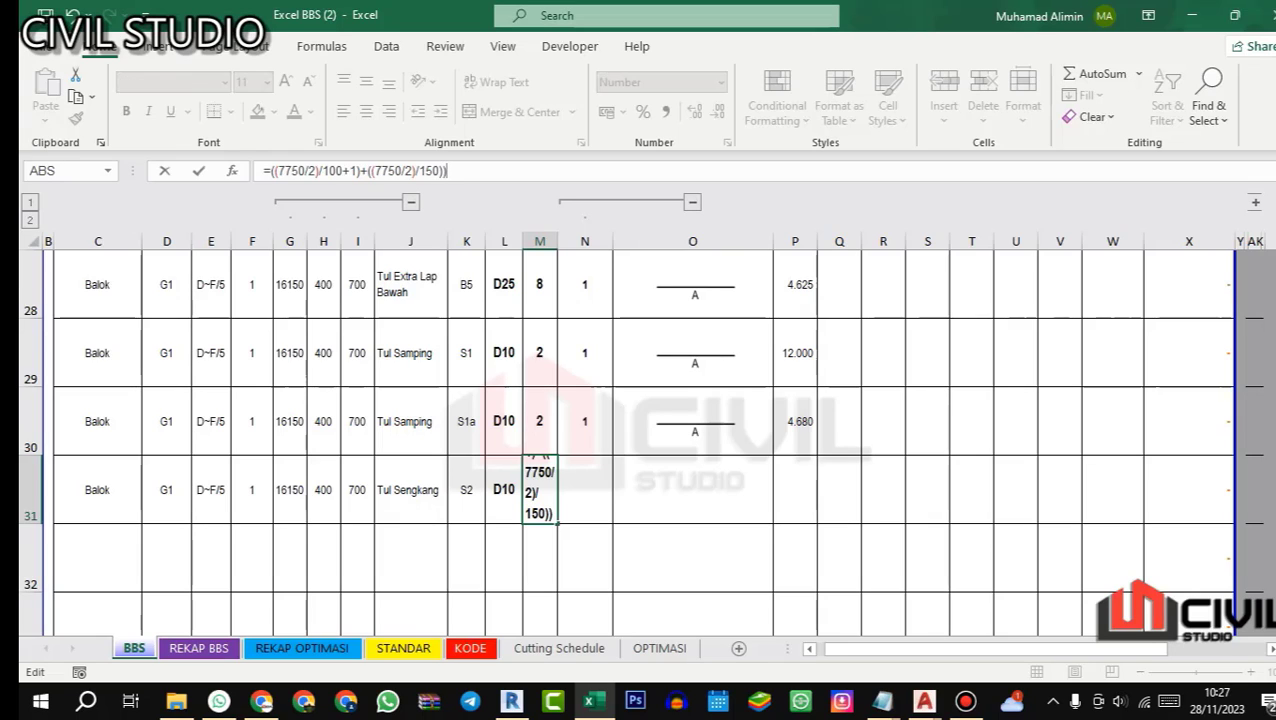
{"action": "left_click", "coordinate": [269, 171]}
{"action": "type", "text": "2*("}
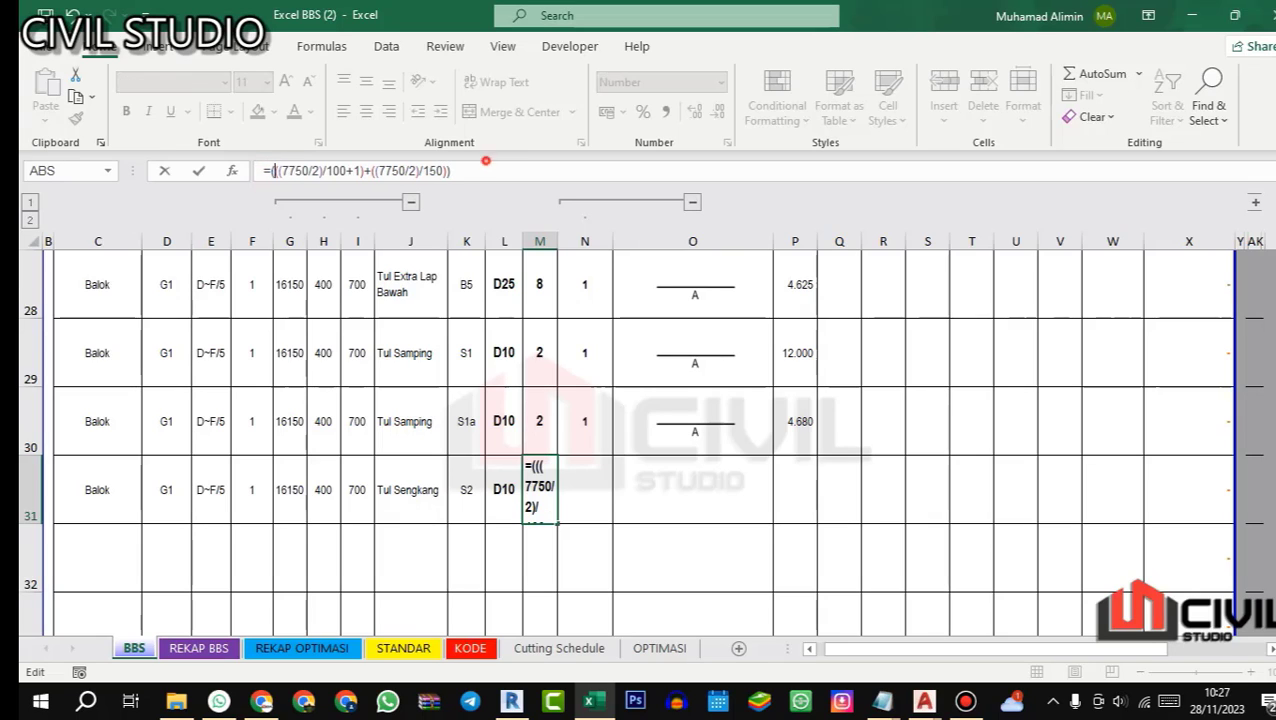
{"action": "key", "text": "Return"}
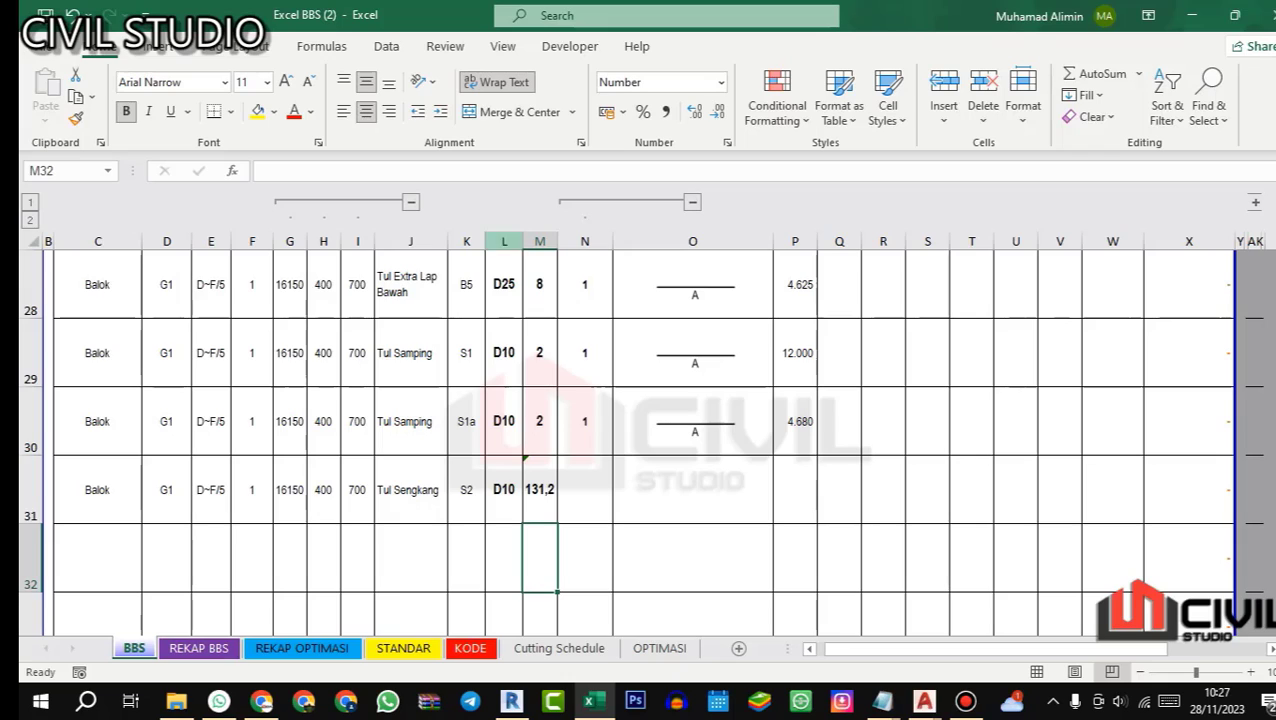
{"action": "left_click", "coordinate": [540, 490]}
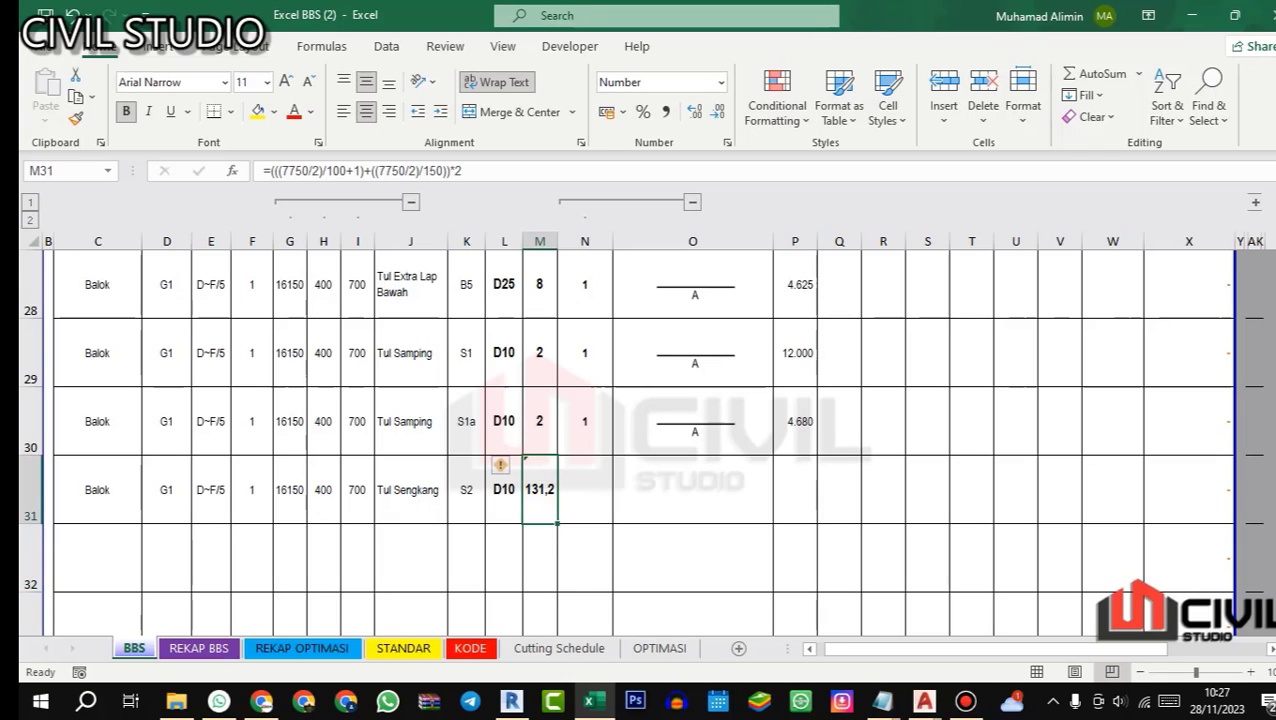
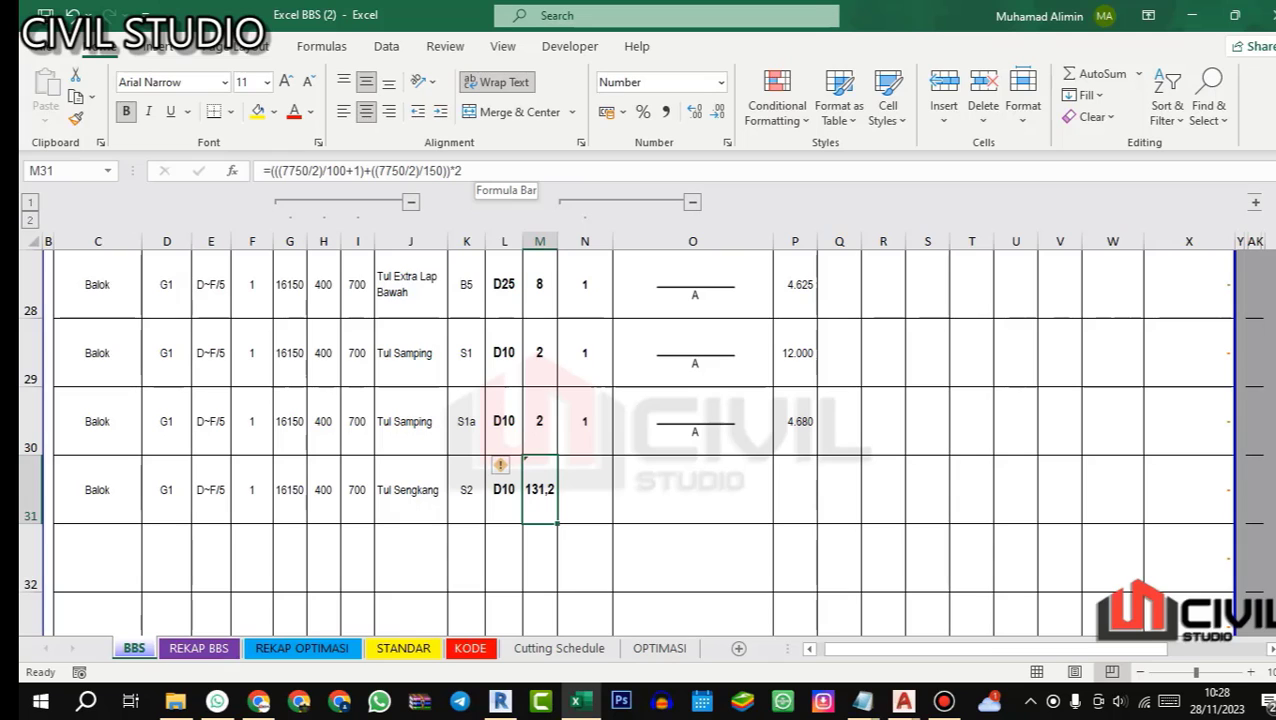
Step: Wrap M31's stirrup count formula in ROUNDUP with 0 digits, as =ROUNDUP((((7750/2)/100+1)+((7750/2)/150))*2;0)
{"action": "left_click", "coordinate": [270, 170]}
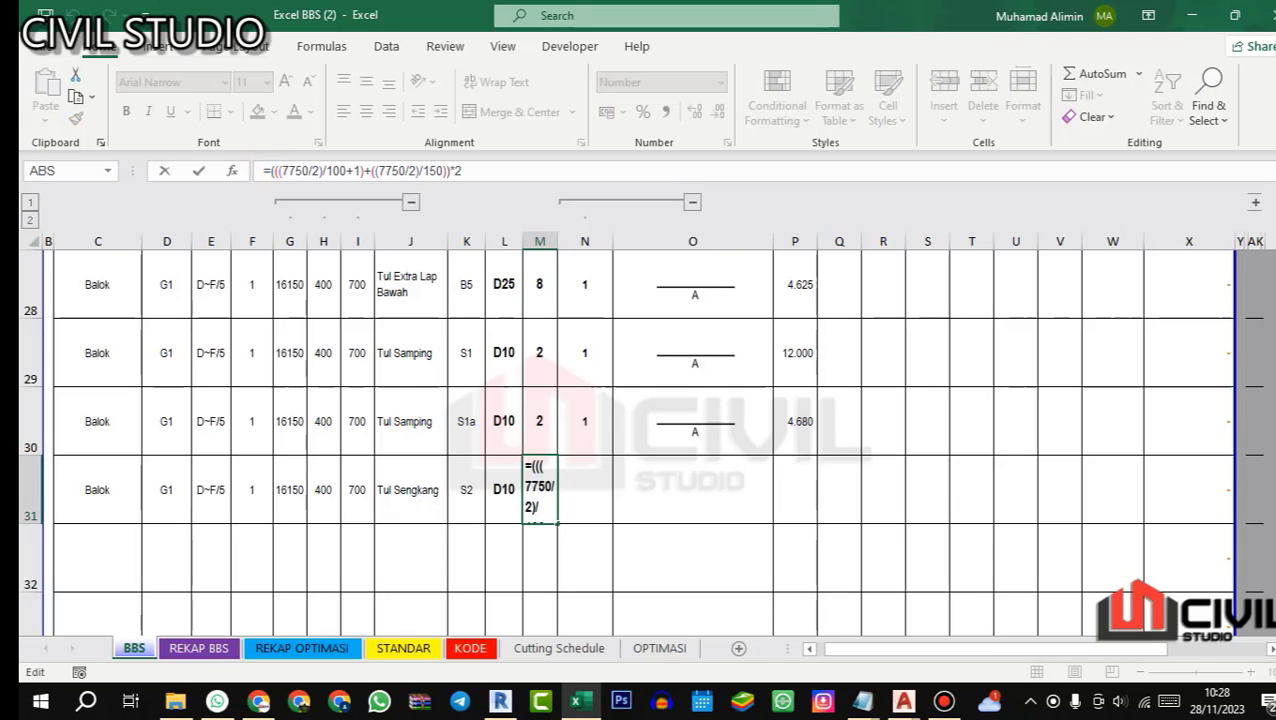
{"action": "type", "text": "ROUNDUP"}
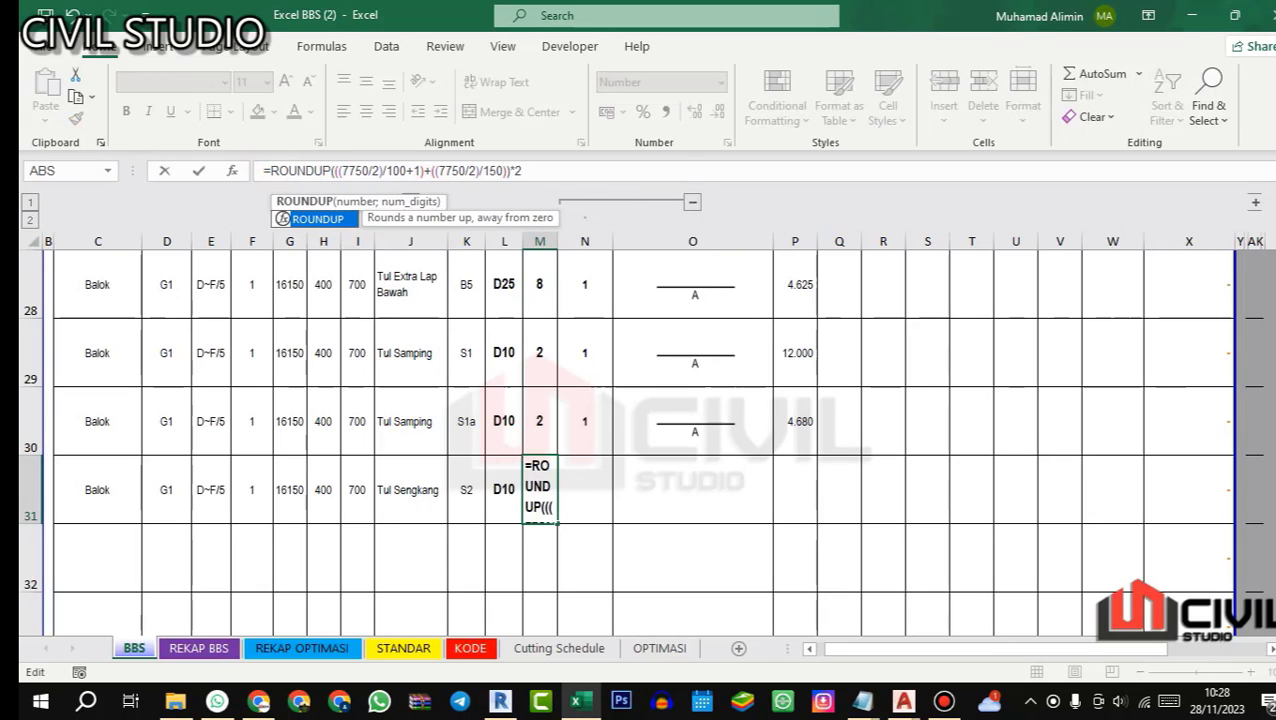
{"action": "type", "text": "("}
{"action": "left_click", "coordinate": [570, 170]}
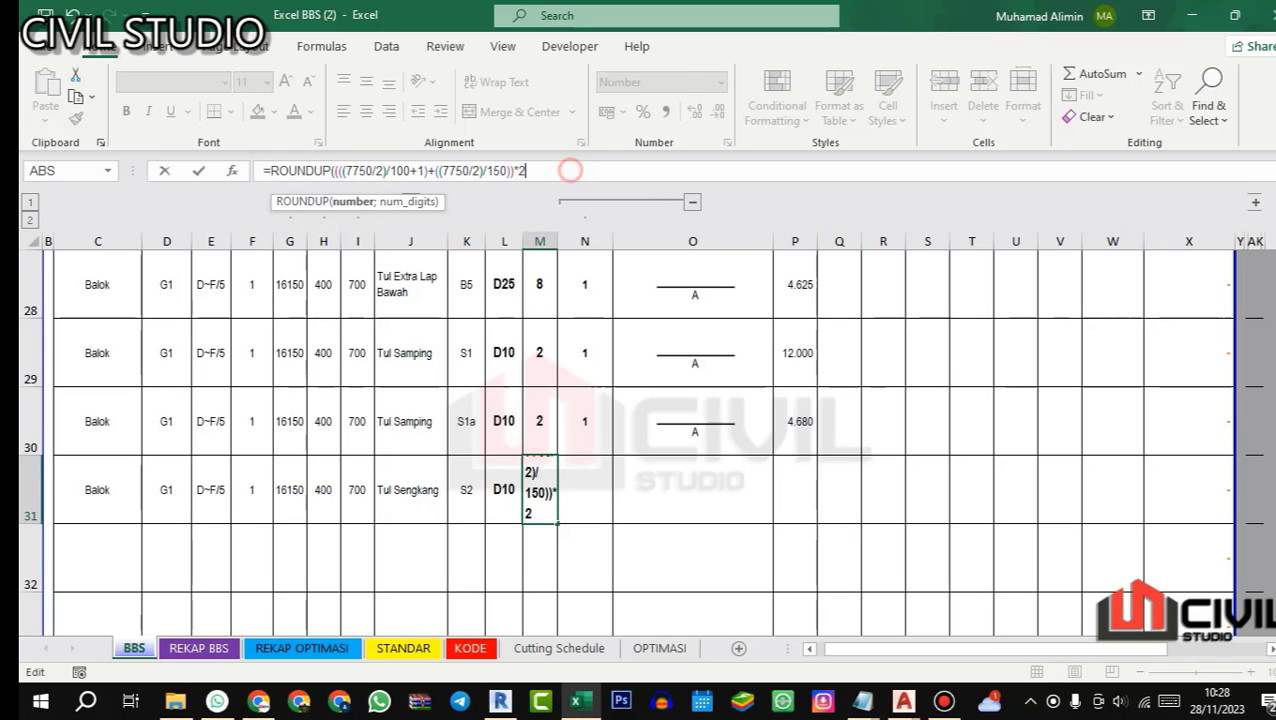
{"action": "type", "text": ";"}
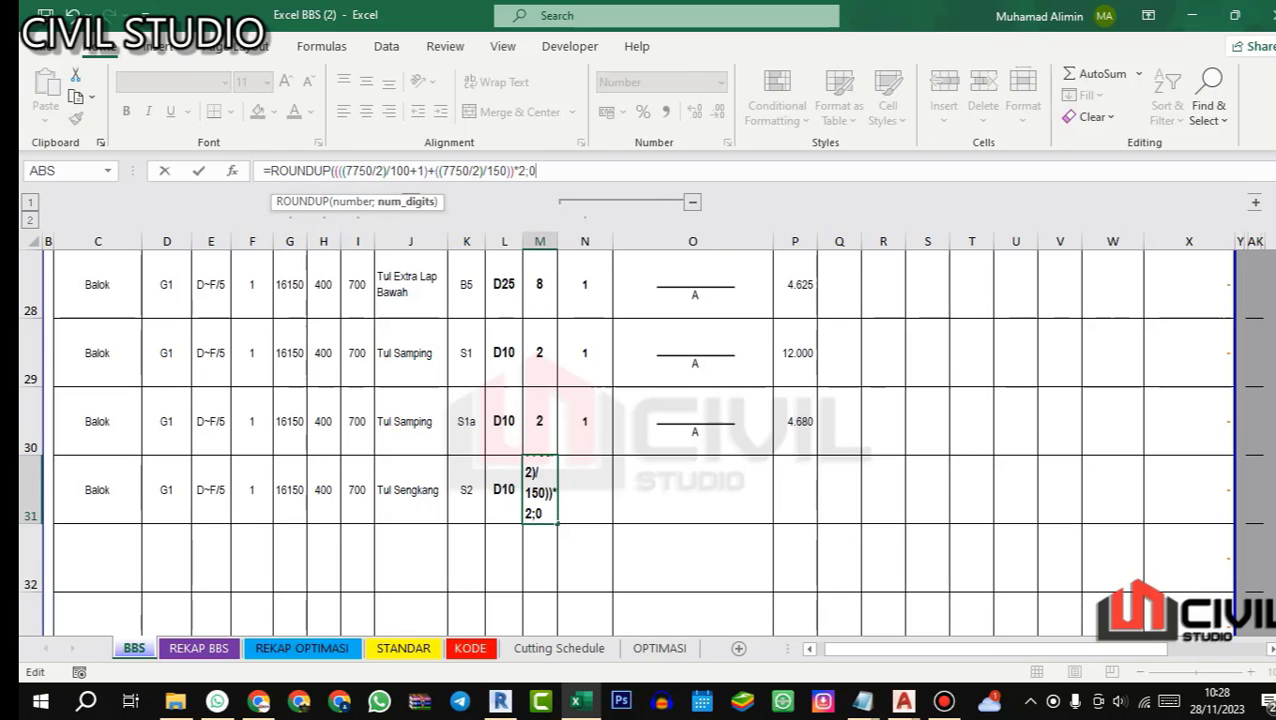
{"action": "type", "text": "0"}
{"action": "key", "text": "Return"}
{"action": "key", "text": "Return"}
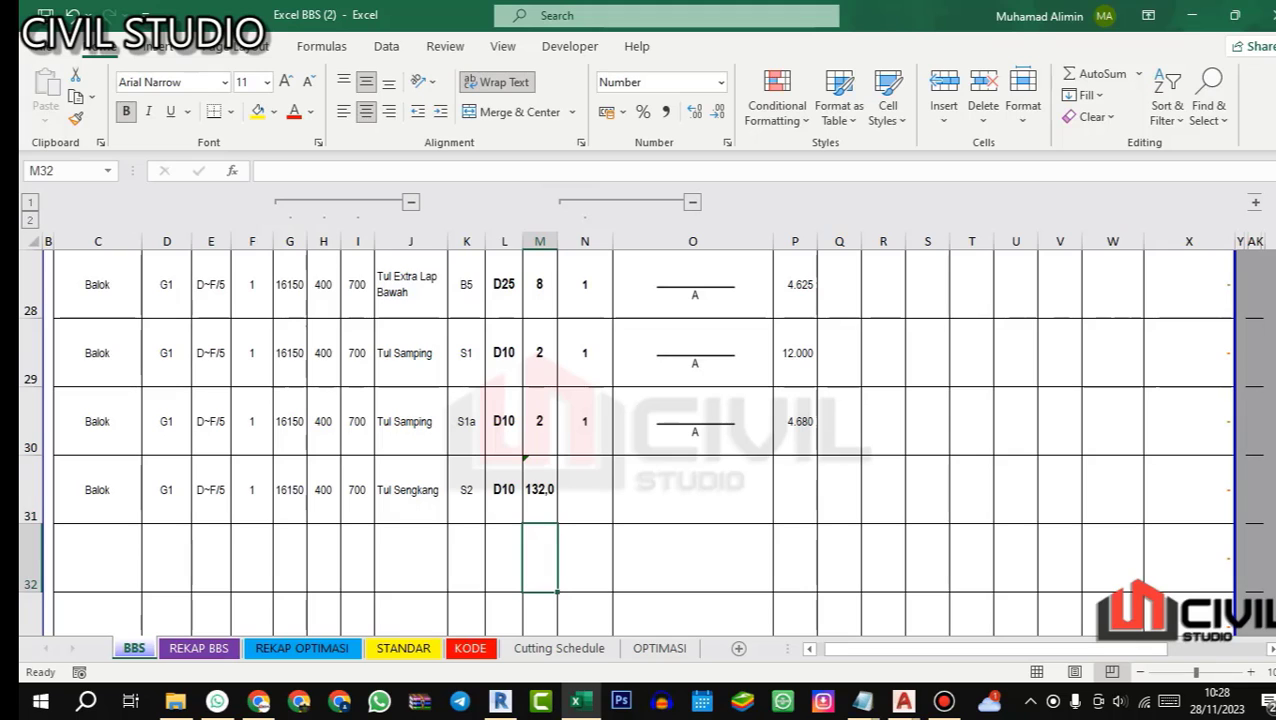
Step: Show M31's stirrup count without decimals and assign shape code 51 to the stirrup row in N31
{"action": "left_click", "coordinate": [538, 471]}
{"action": "left_click", "coordinate": [719, 111]}
{"action": "left_click", "coordinate": [581, 494]}
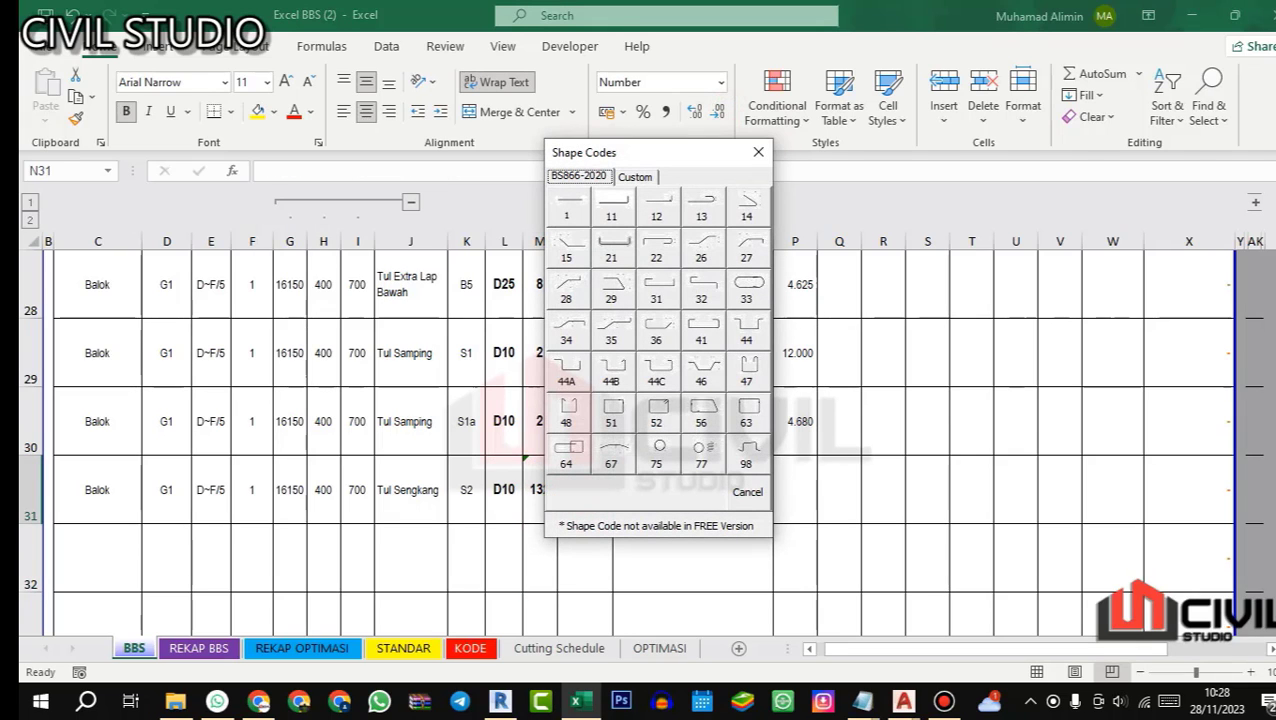
{"action": "left_click", "coordinate": [613, 409]}
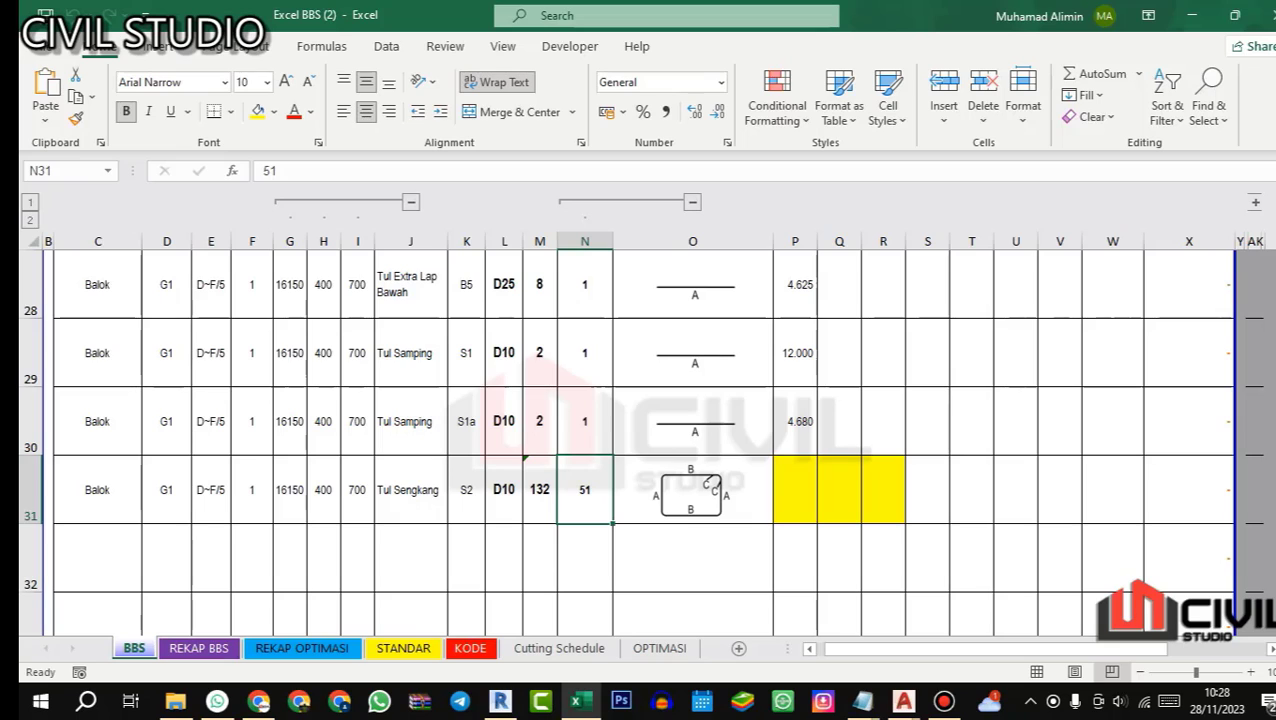
Step: Enter stirrup side A in P31 as beam height minus 40 mm cover on both faces, =I31-40-40
{"action": "left_click", "coordinate": [792, 486]}
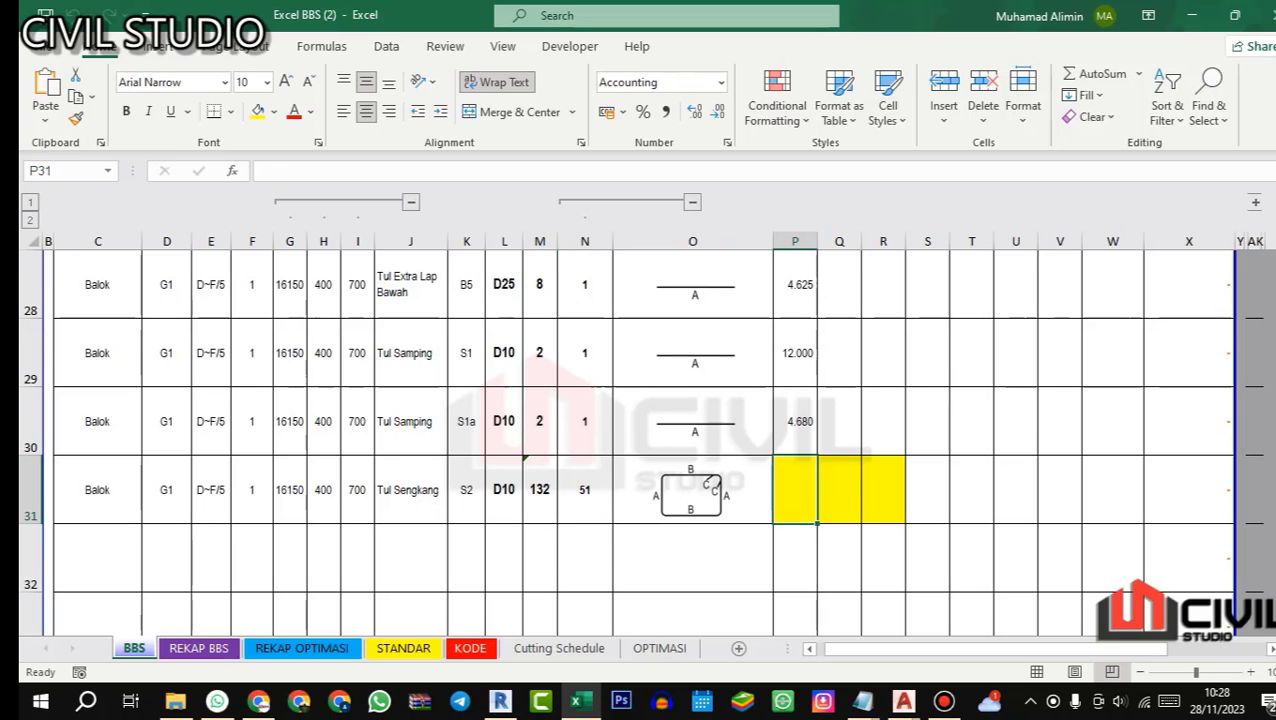
{"action": "type", "text": "="}
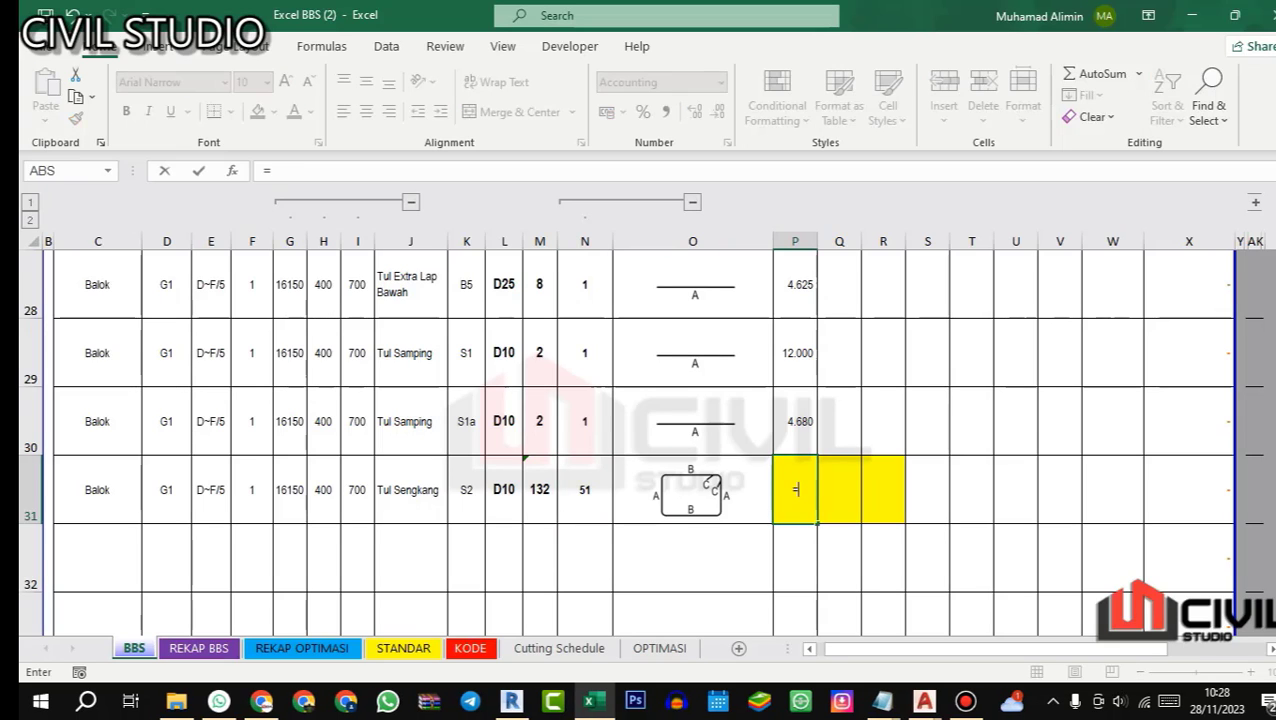
{"action": "left_click", "coordinate": [346, 487]}
{"action": "type", "text": "-"}
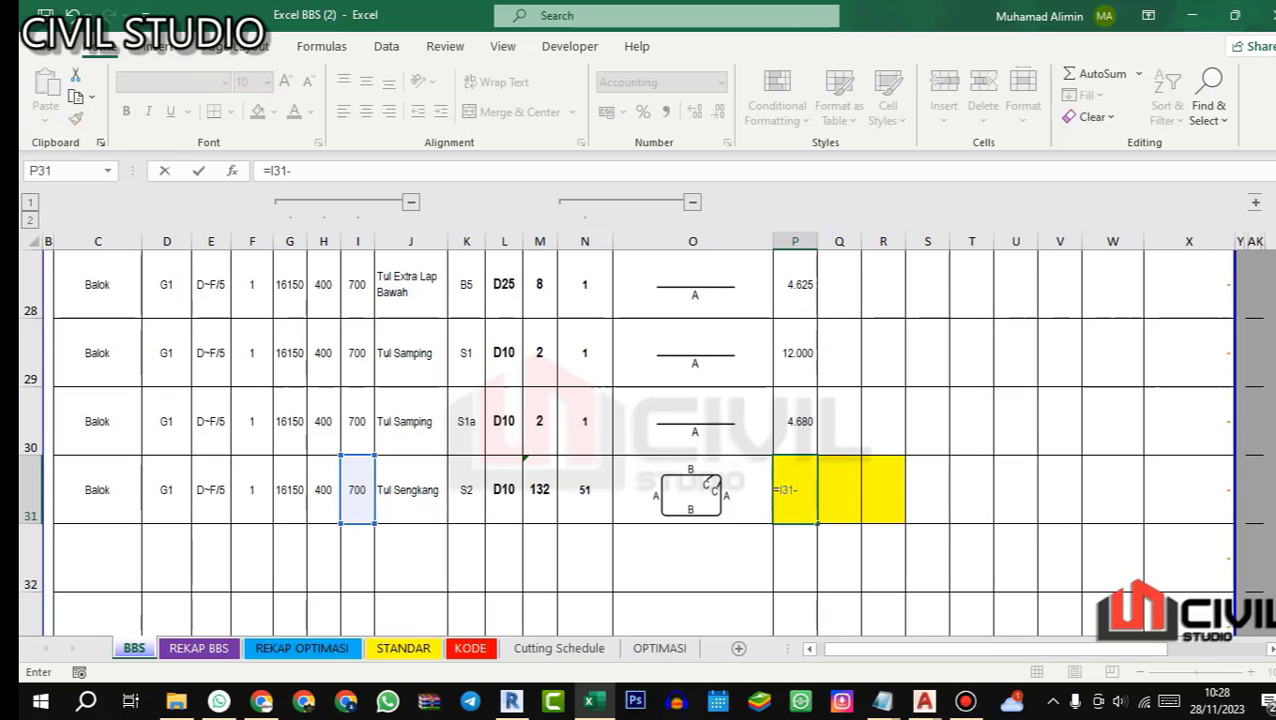
{"action": "type", "text": "40-40"}
{"action": "key", "text": "Return"}
Step: Check P31's cover deductions against the concrete cover table in AutoCAD's 01.STR STANDARD GAMBAR drawing, and look at beam G1 in the 02.STR DENAH ATAS plan
{"action": "left_click", "coordinate": [792, 478]}
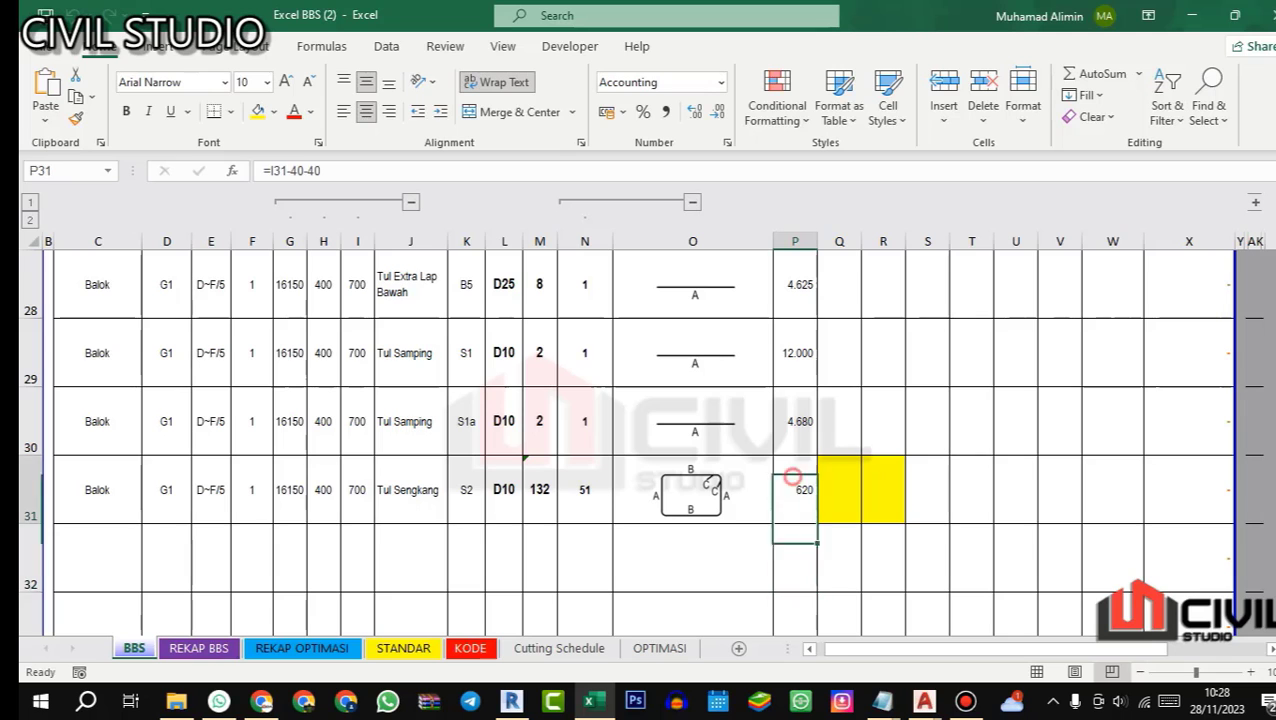
{"action": "left_click", "coordinate": [324, 170]}
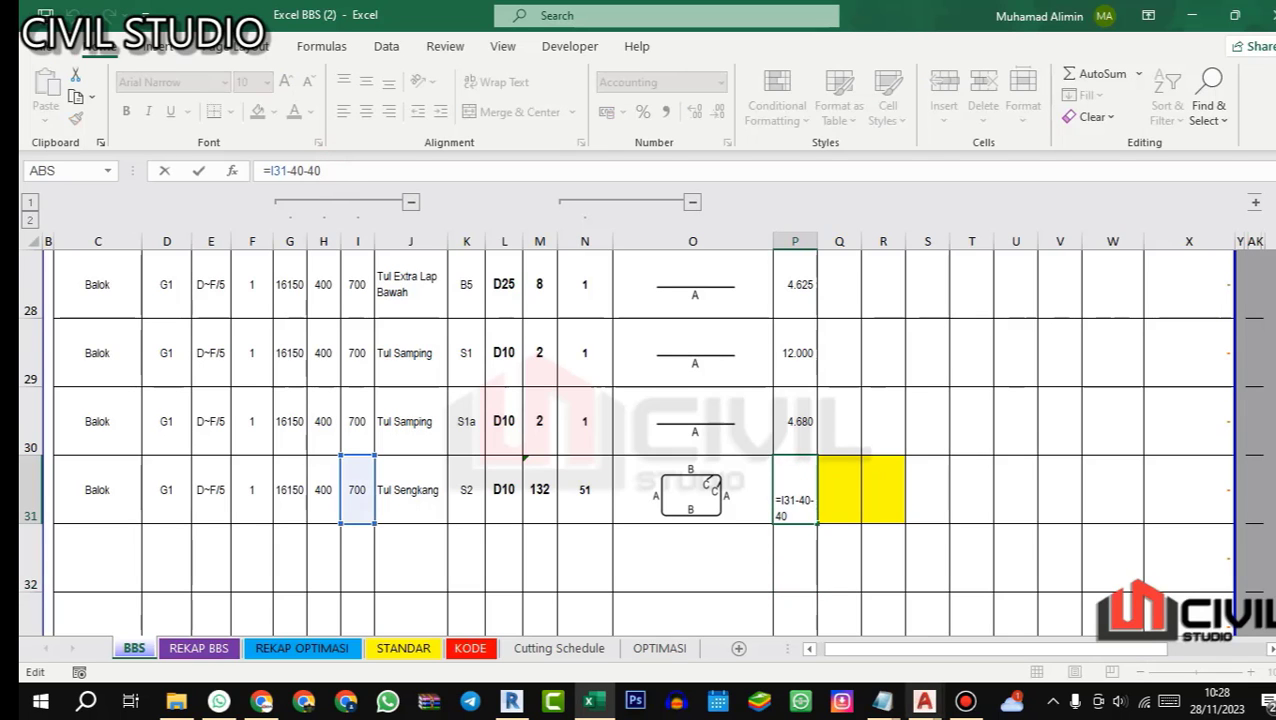
{"action": "mouse_move", "coordinate": [923, 700]}
{"action": "left_click", "coordinate": [720, 595]}
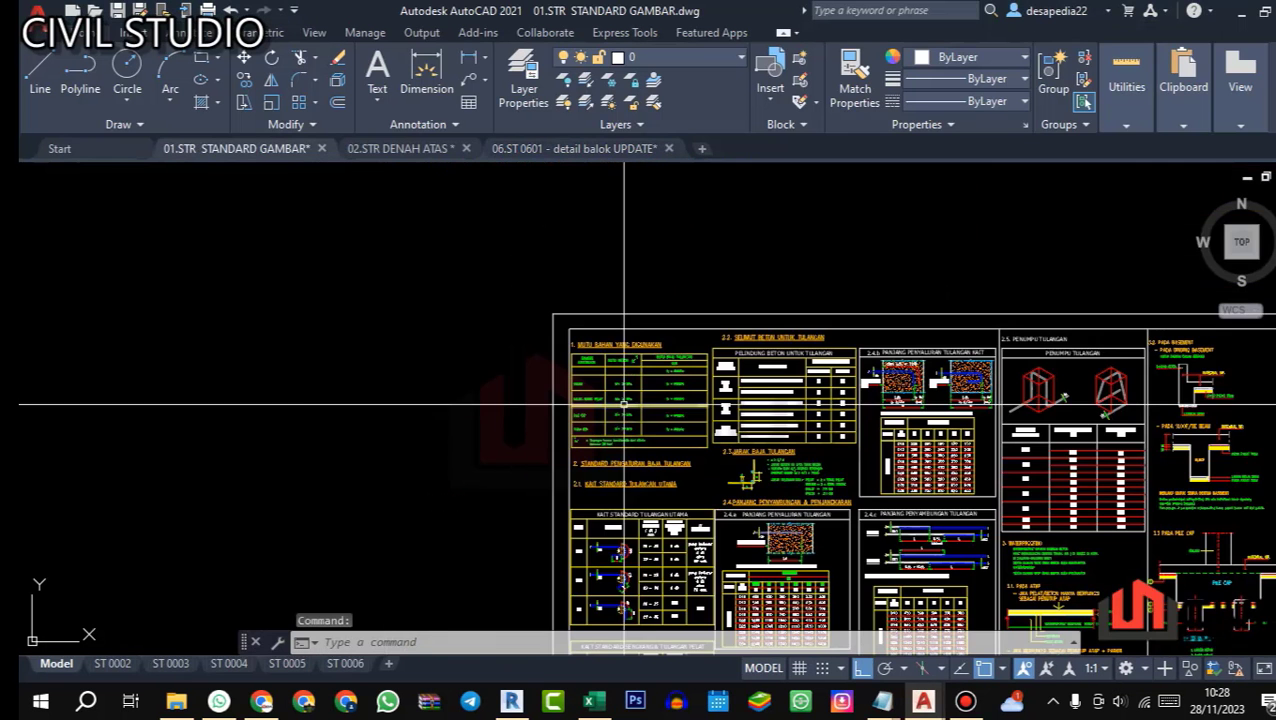
{"action": "scroll", "coordinate": [820, 459], "scroll_direction": "up", "scroll_amount": 5}
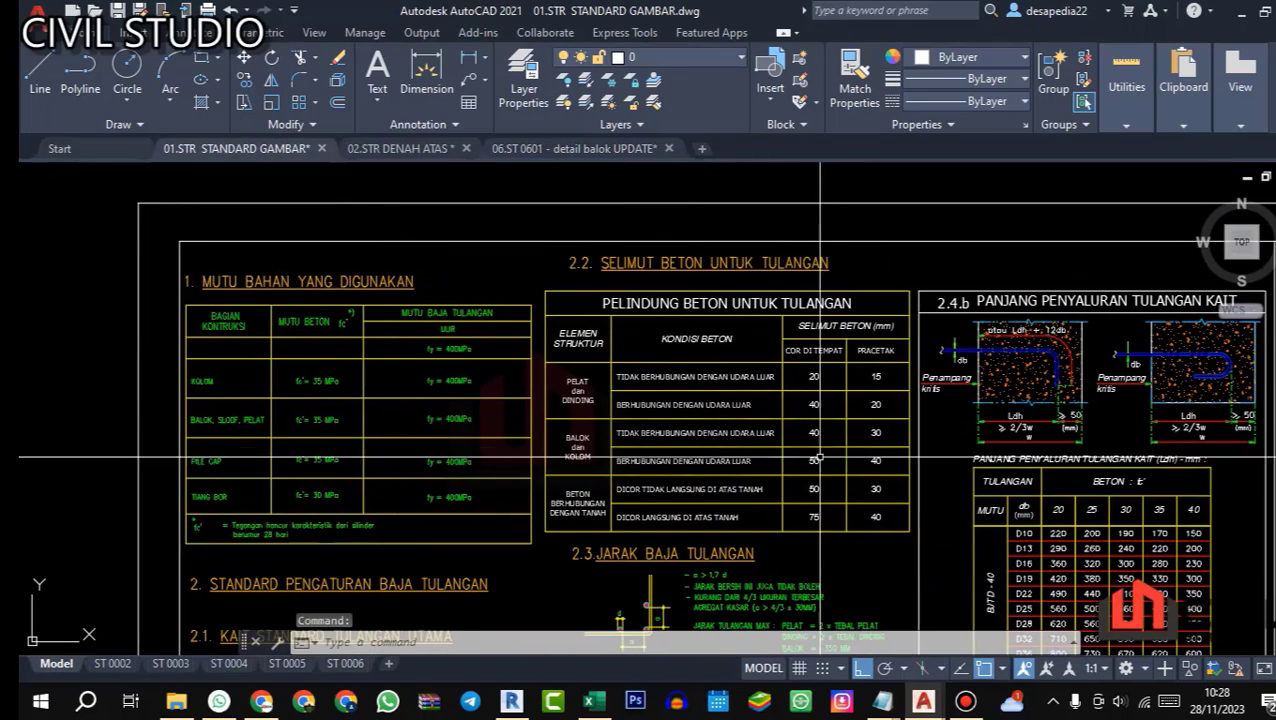
{"action": "scroll", "coordinate": [605, 455], "scroll_direction": "up", "scroll_amount": 3}
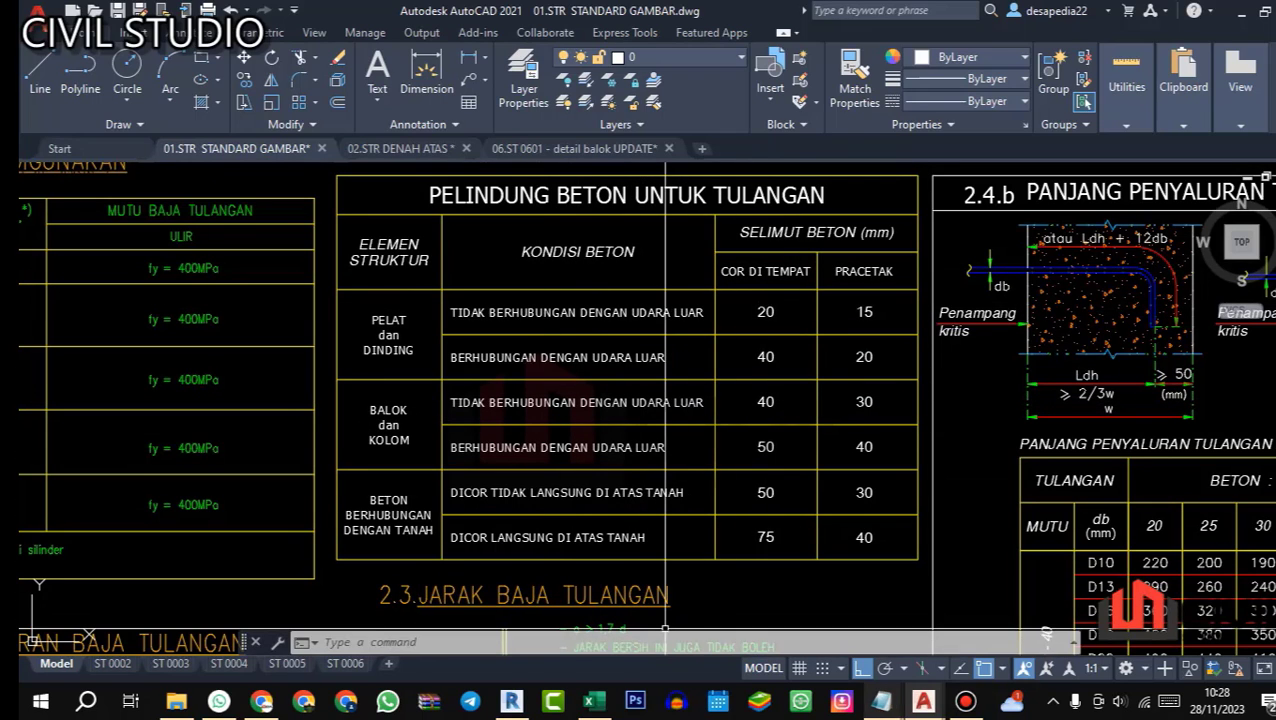
{"action": "mouse_move", "coordinate": [923, 700]}
{"action": "left_click", "coordinate": [897, 525]}
{"action": "scroll", "coordinate": [736, 352], "scroll_direction": "down", "scroll_amount": 4}
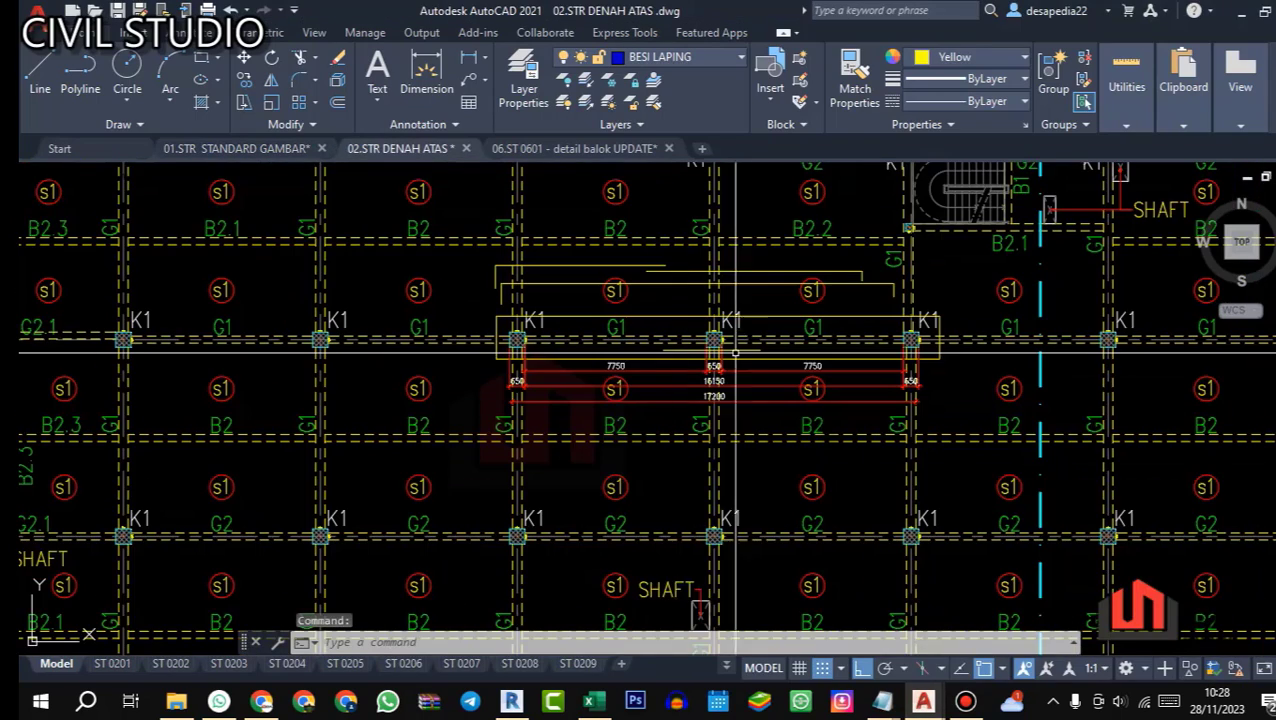
{"action": "left_click_drag", "start_coordinate": [736, 352], "coordinate": [706, 390]}
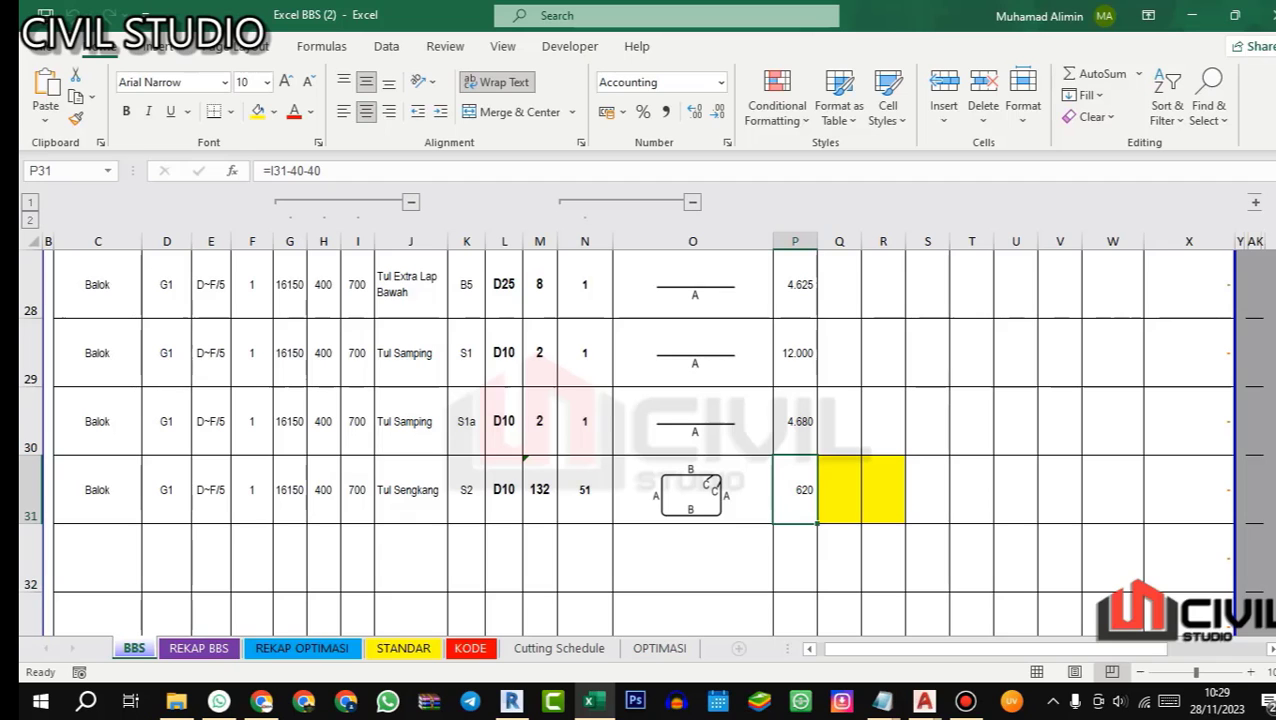
Step: Back in Excel, enter stirrup side B in Q31 as =H31-40-40 and check the cover deductions in the formula
{"action": "left_click", "coordinate": [839, 490]}
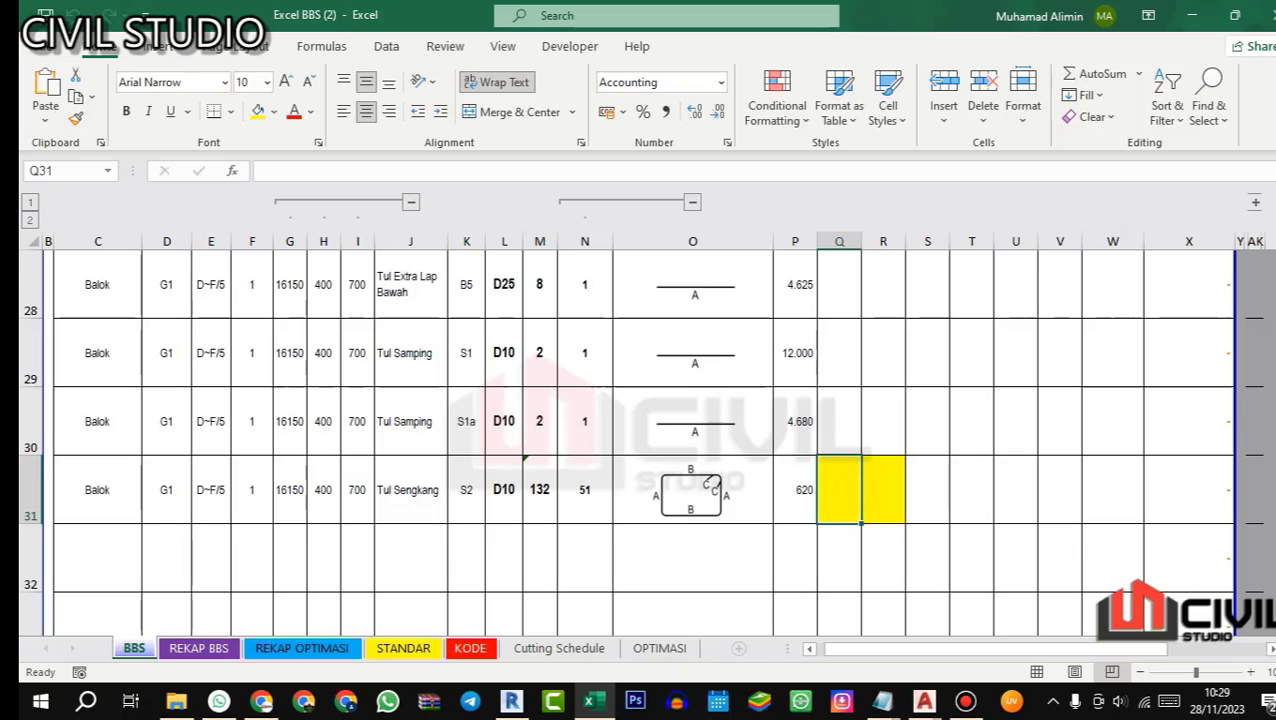
{"action": "type", "text": "="}
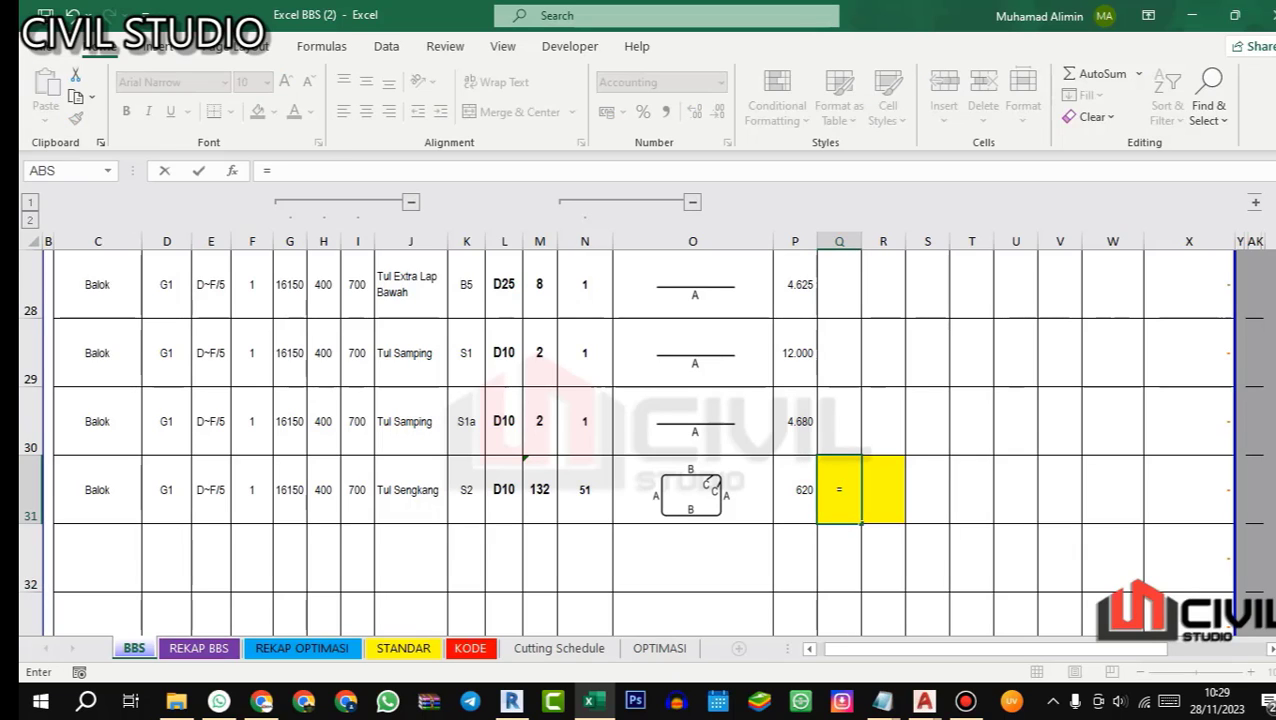
{"action": "left_click", "coordinate": [323, 491]}
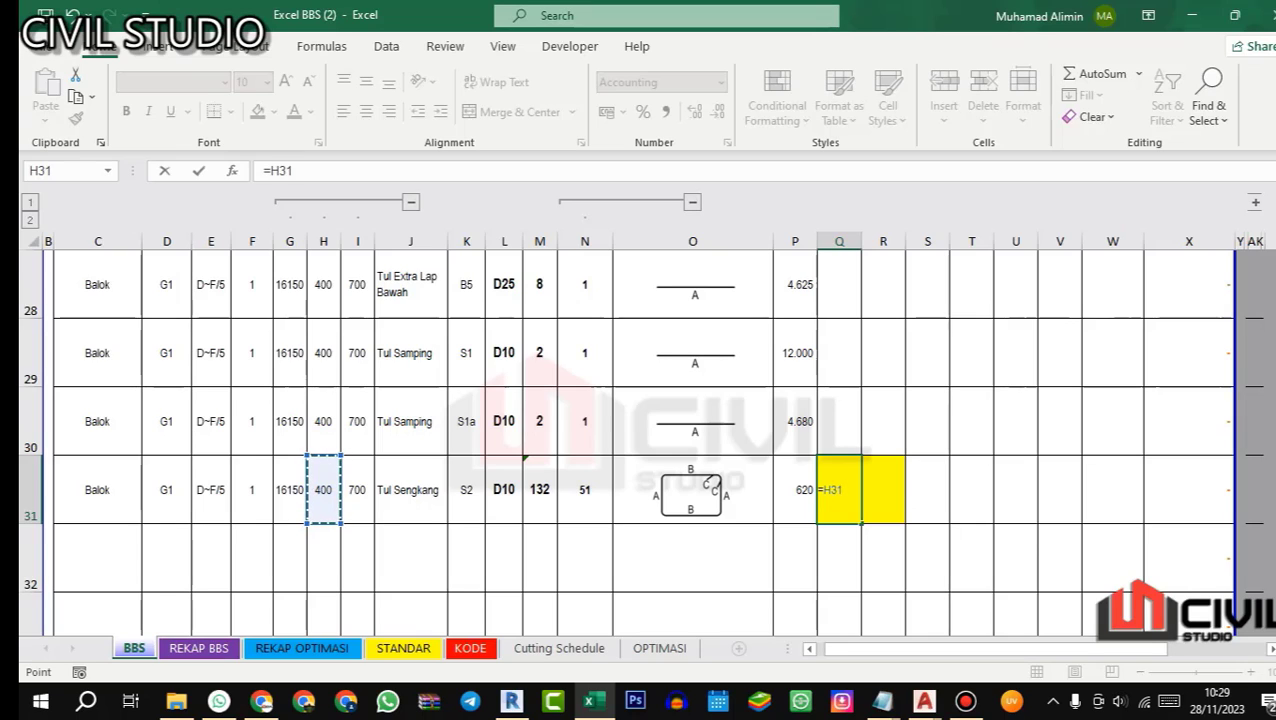
{"action": "type", "text": "-40"}
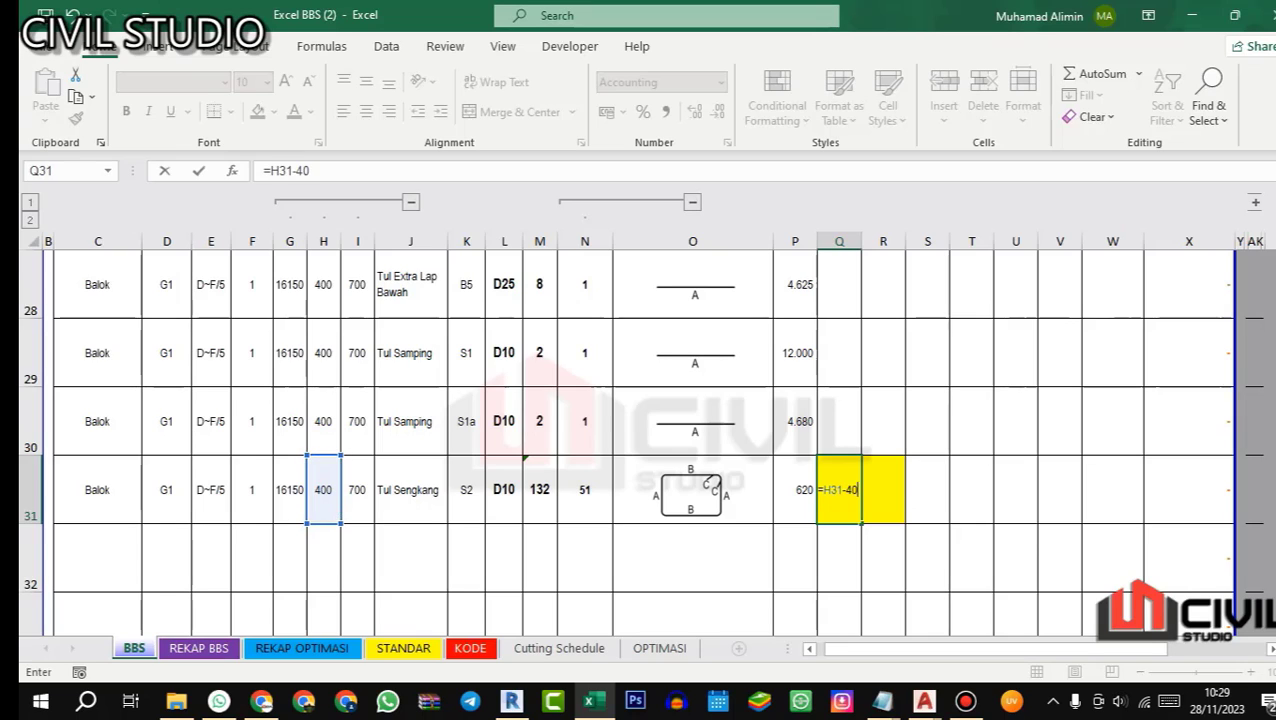
{"action": "type", "text": "-40"}
{"action": "key", "text": "Return"}
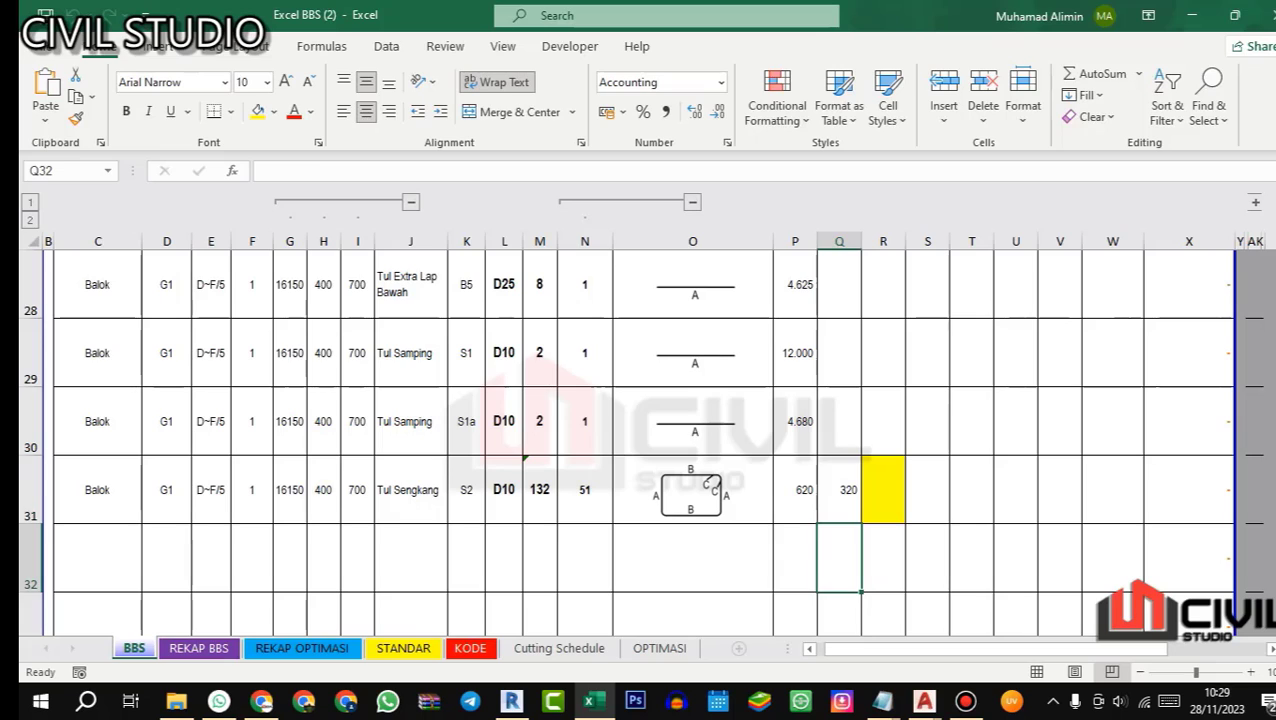
{"action": "left_click", "coordinate": [795, 489]}
{"action": "left_click", "coordinate": [838, 489]}
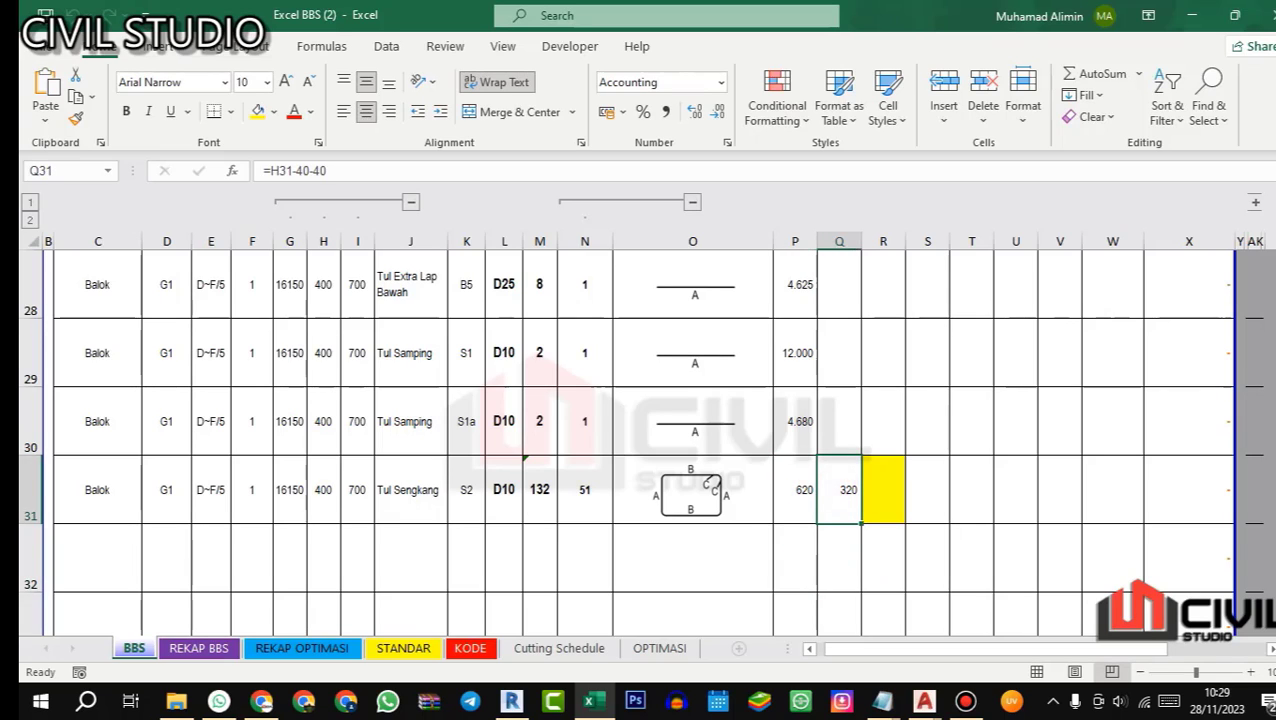
{"action": "double_click", "coordinate": [302, 170]}
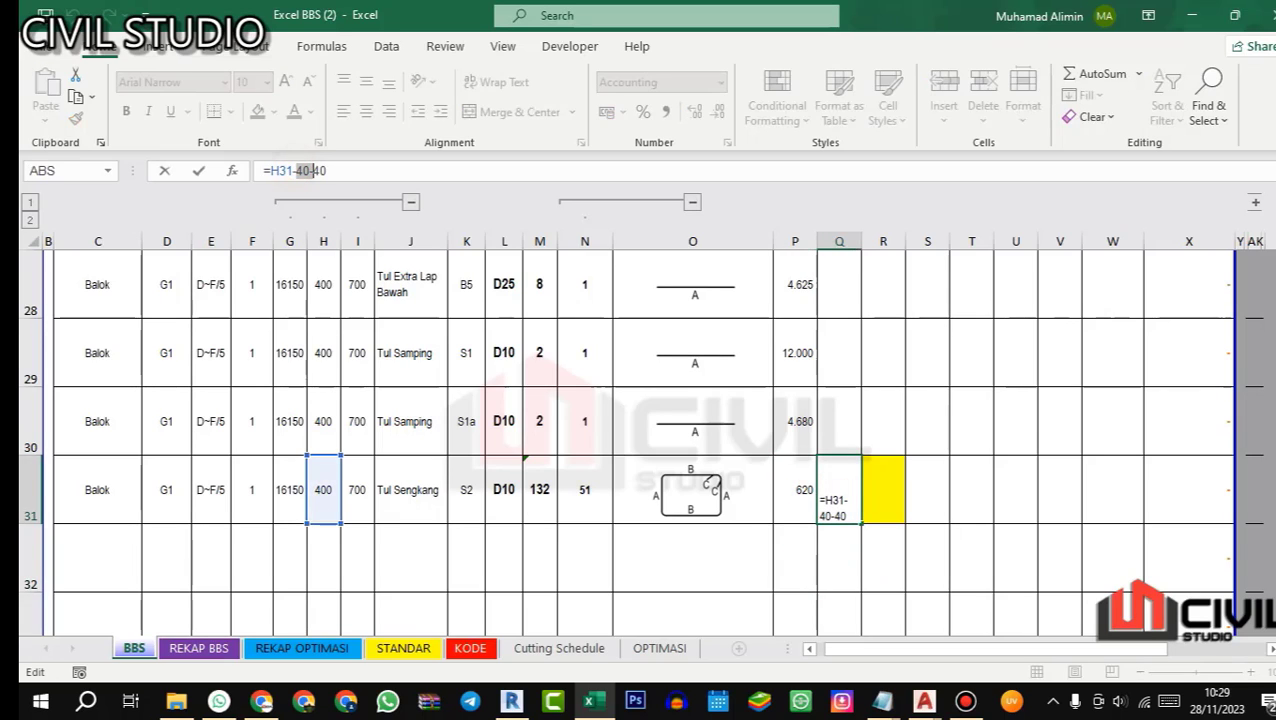
{"action": "key", "text": "Return"}
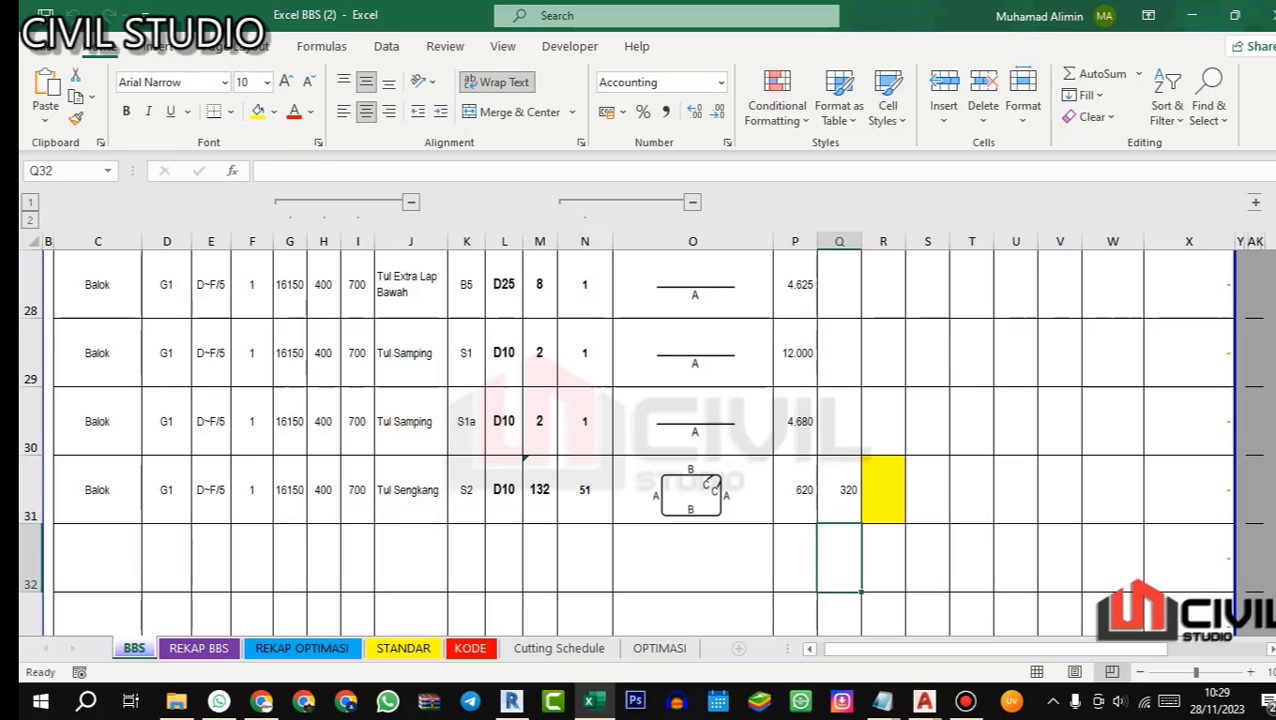
Step: For cell R31, examine the minimum 135° stirrup hook length in the KAIT STANDARD SENGKANG & TULANGAN PELAT table of AutoCAD's 01.STR STANDARD GAMBAR drawing
{"action": "left_click", "coordinate": [883, 489]}
{"action": "mouse_move", "coordinate": [923, 701]}
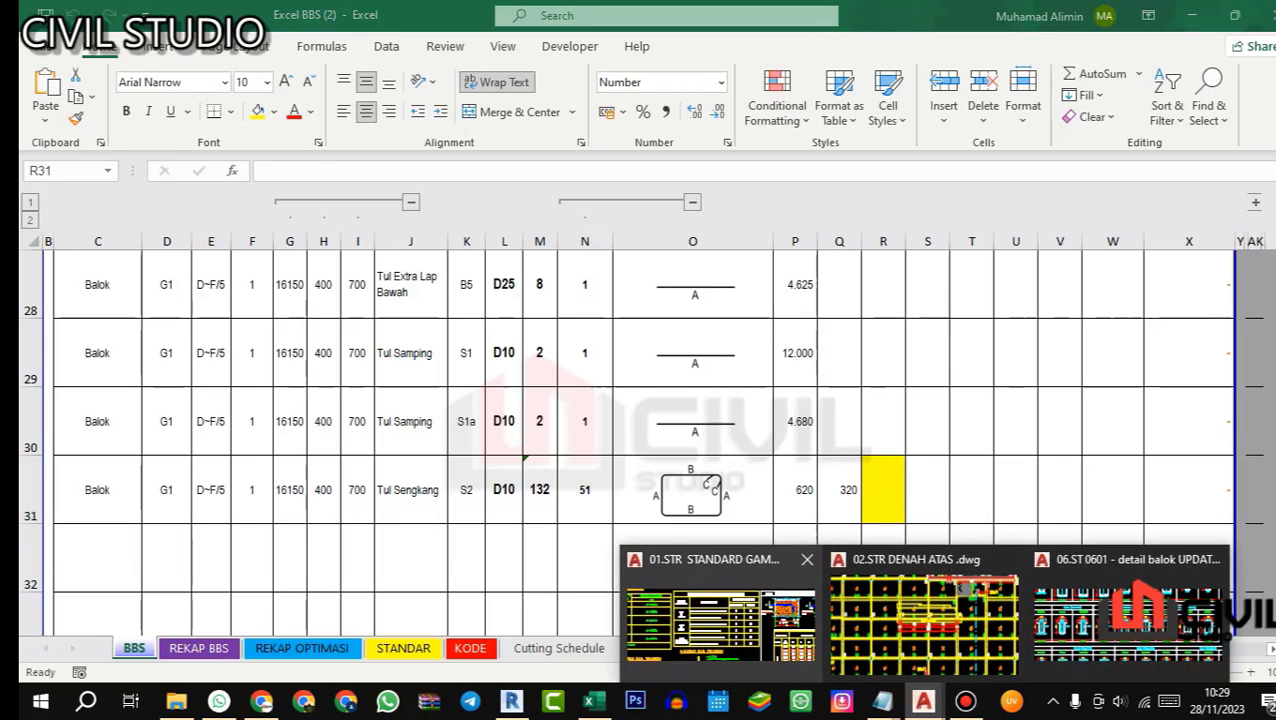
{"action": "left_click", "coordinate": [720, 615]}
{"action": "scroll", "coordinate": [614, 500], "scroll_direction": "up", "scroll_amount": 5}
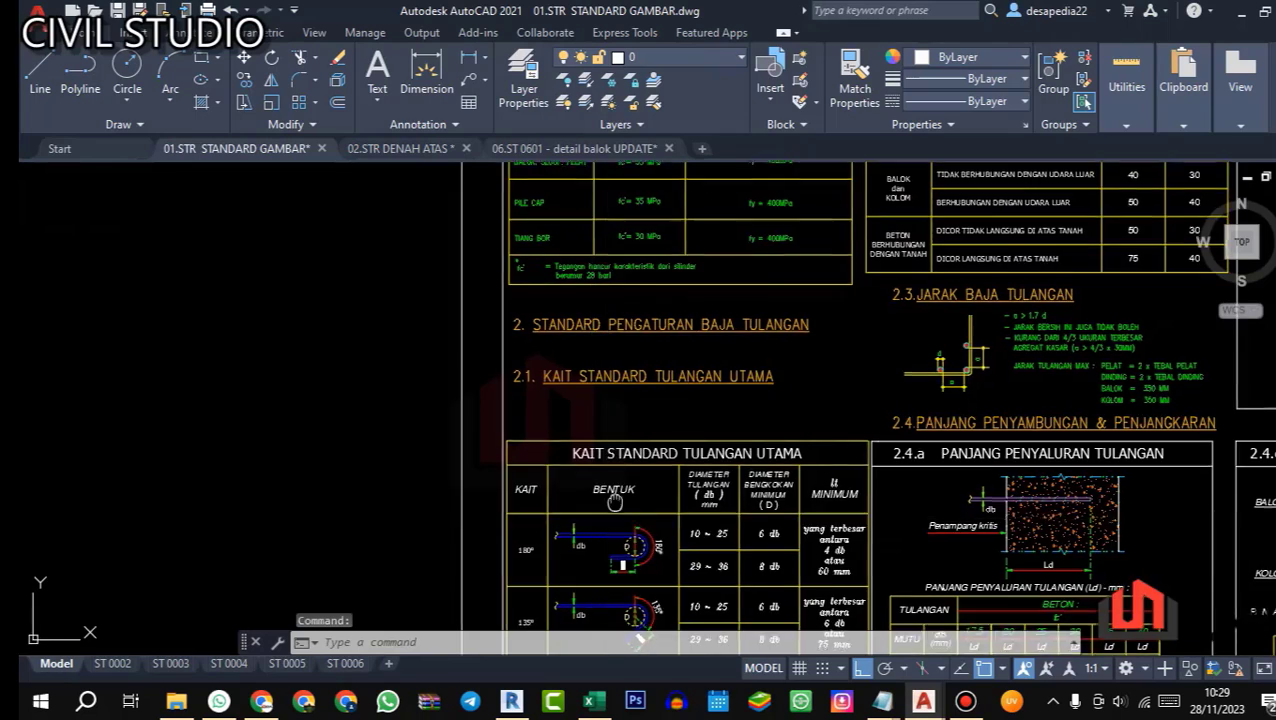
{"action": "left_click_drag", "start_coordinate": [614, 500], "coordinate": [619, 414]}
{"action": "left_click_drag", "start_coordinate": [641, 484], "coordinate": [642, 315]}
{"action": "left_click_drag", "start_coordinate": [661, 458], "coordinate": [643, 297]}
{"action": "scroll", "coordinate": [652, 384], "scroll_direction": "up", "scroll_amount": 2}
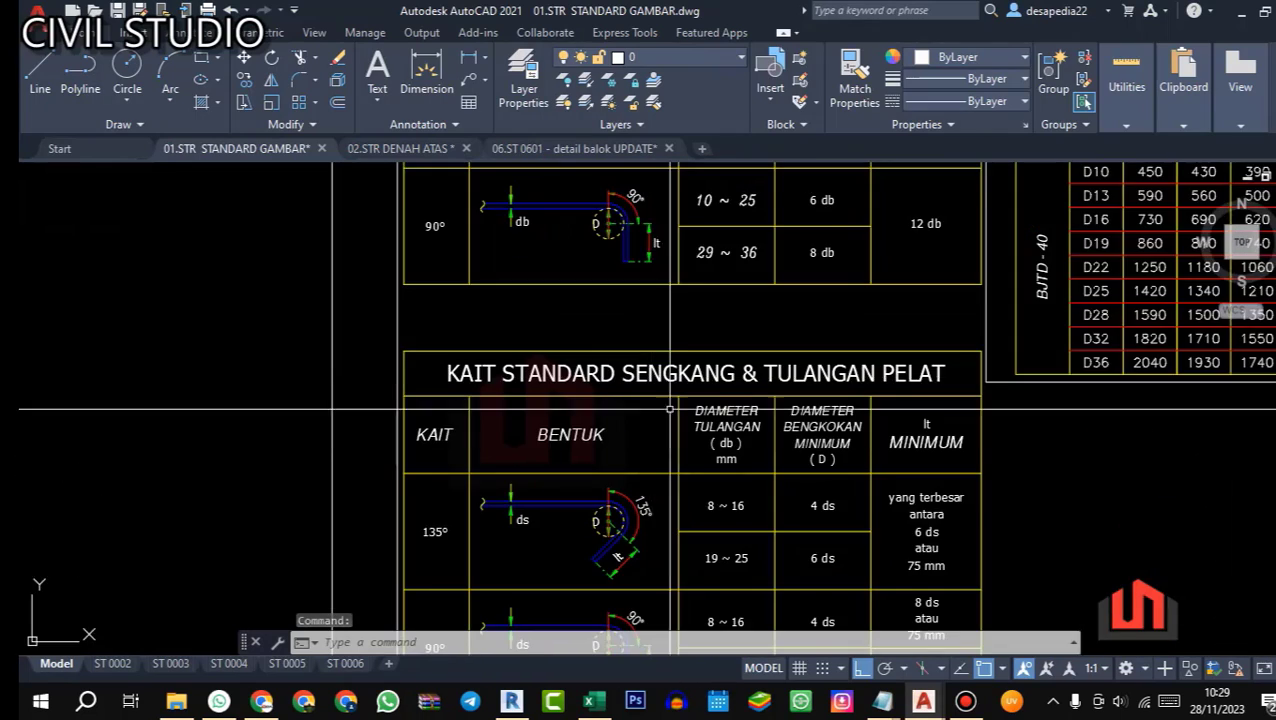
{"action": "left_click_drag", "start_coordinate": [669, 409], "coordinate": [649, 352]}
{"action": "scroll", "coordinate": [519, 397], "scroll_direction": "up", "scroll_amount": 3}
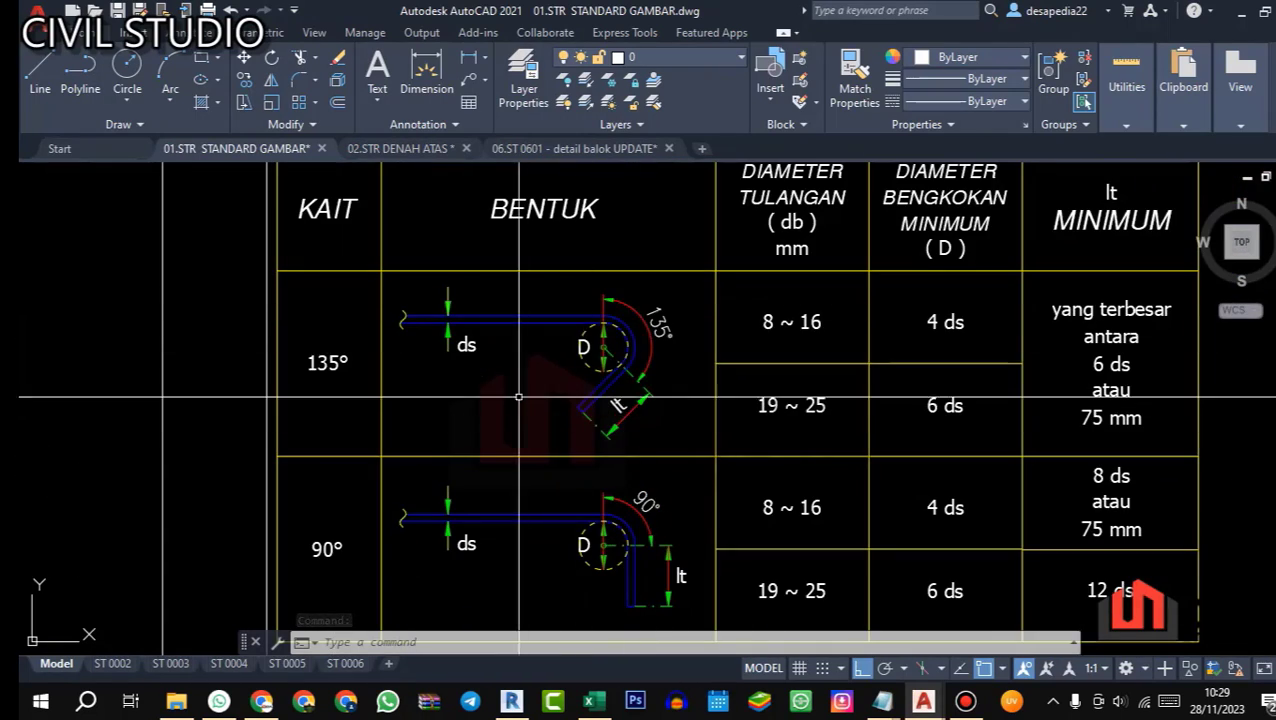
{"action": "scroll", "coordinate": [626, 368], "scroll_direction": "down", "scroll_amount": 2}
{"action": "left_click_drag", "start_coordinate": [703, 364], "coordinate": [633, 387]}
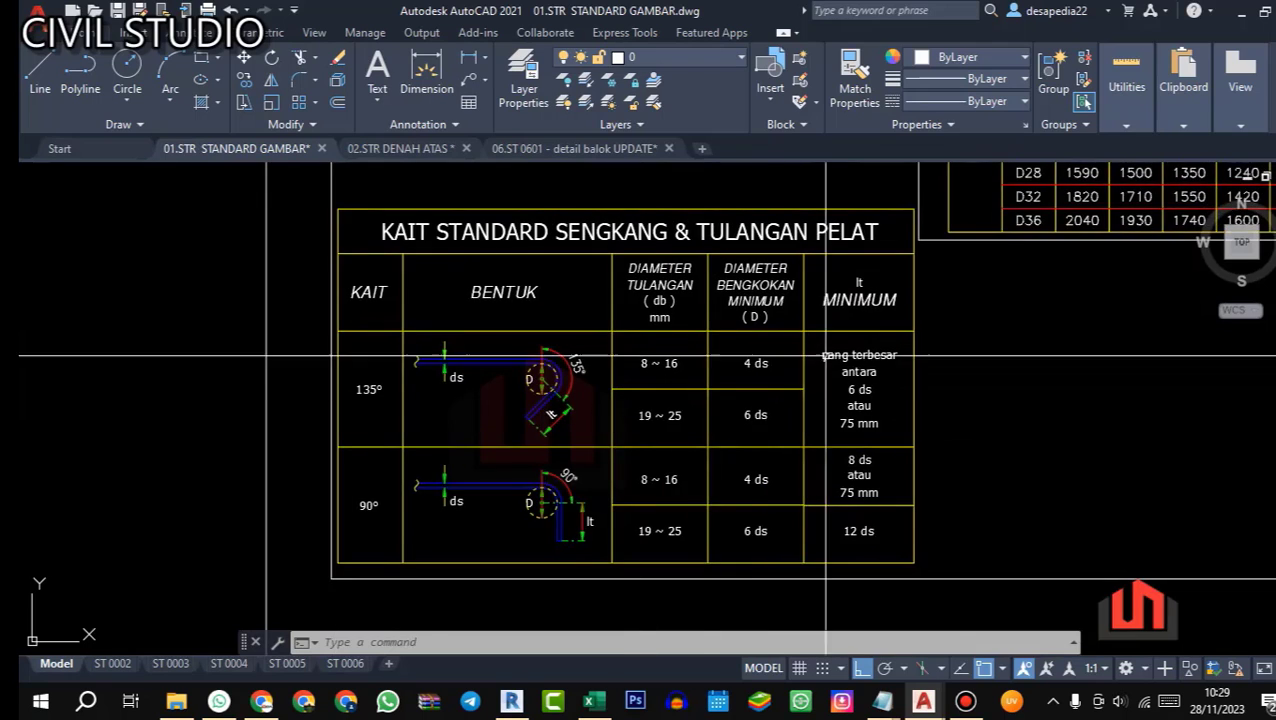
{"action": "scroll", "coordinate": [826, 355], "scroll_direction": "up", "scroll_amount": 2}
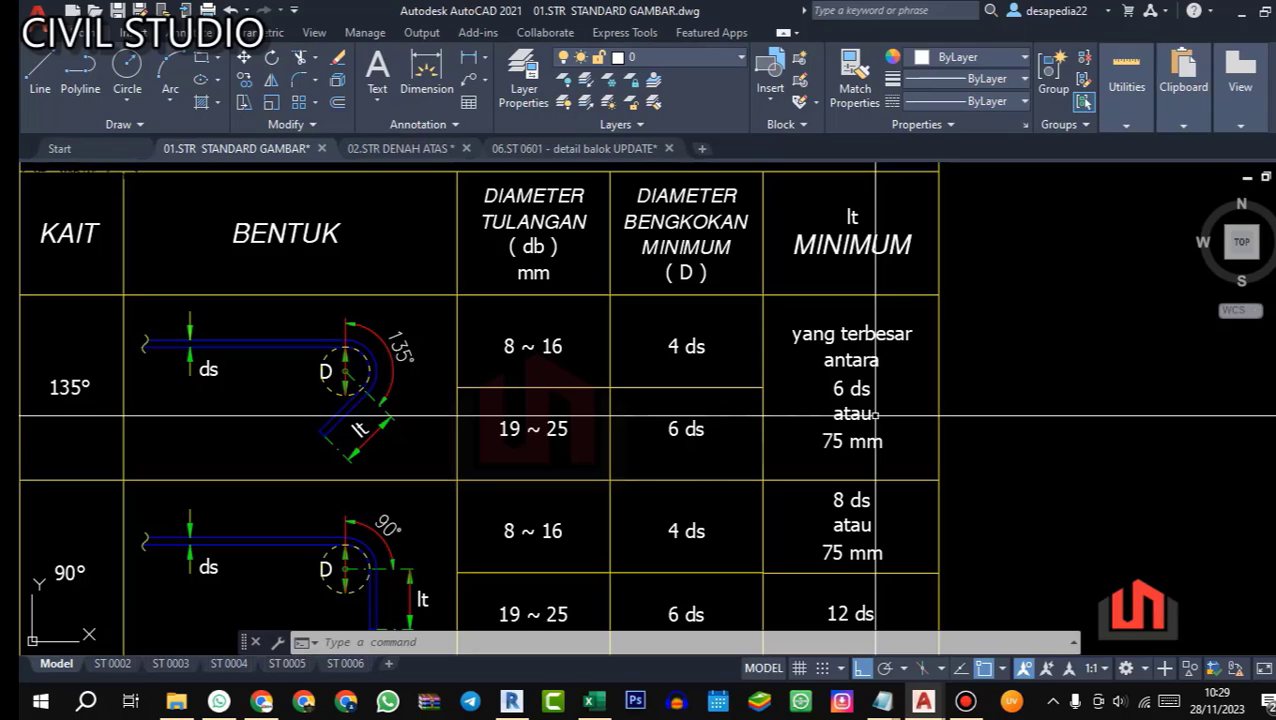
Step: Back in Excel, enter hook length C in R31 as six times the stirrup bar diameter, =6*L31
{"action": "left_click", "coordinate": [590, 701]}
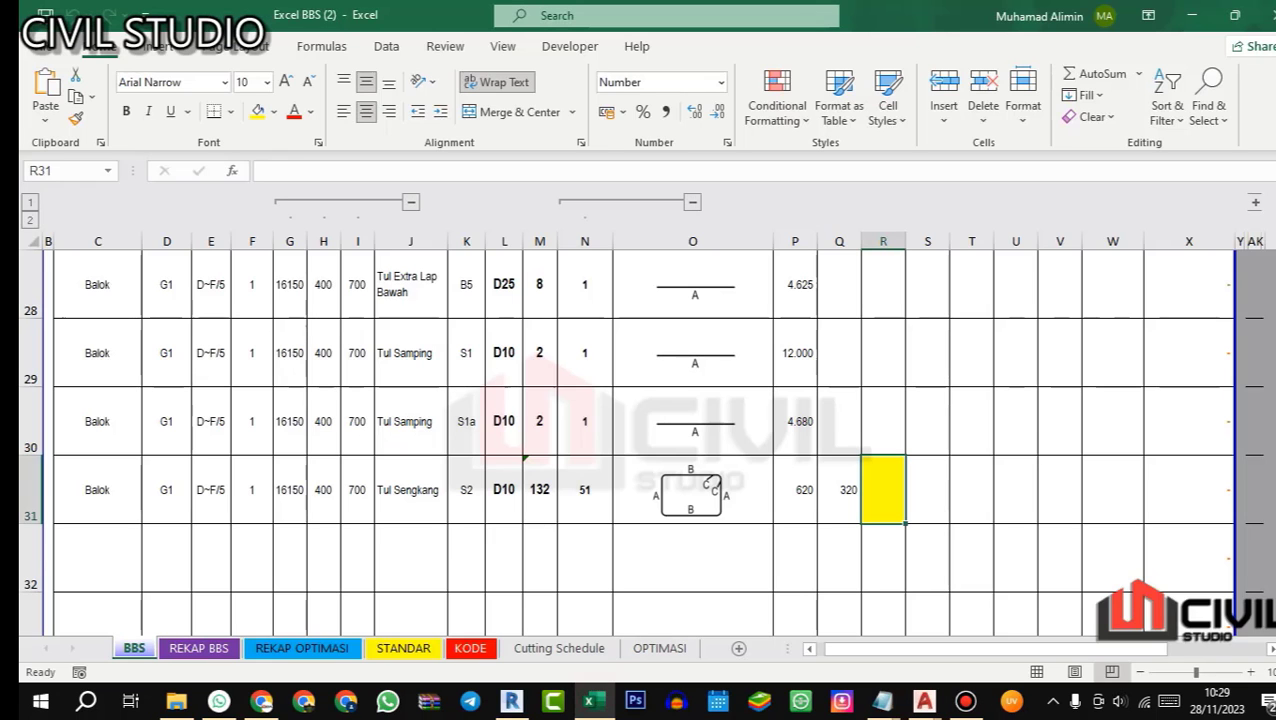
{"action": "type", "text": "=6"}
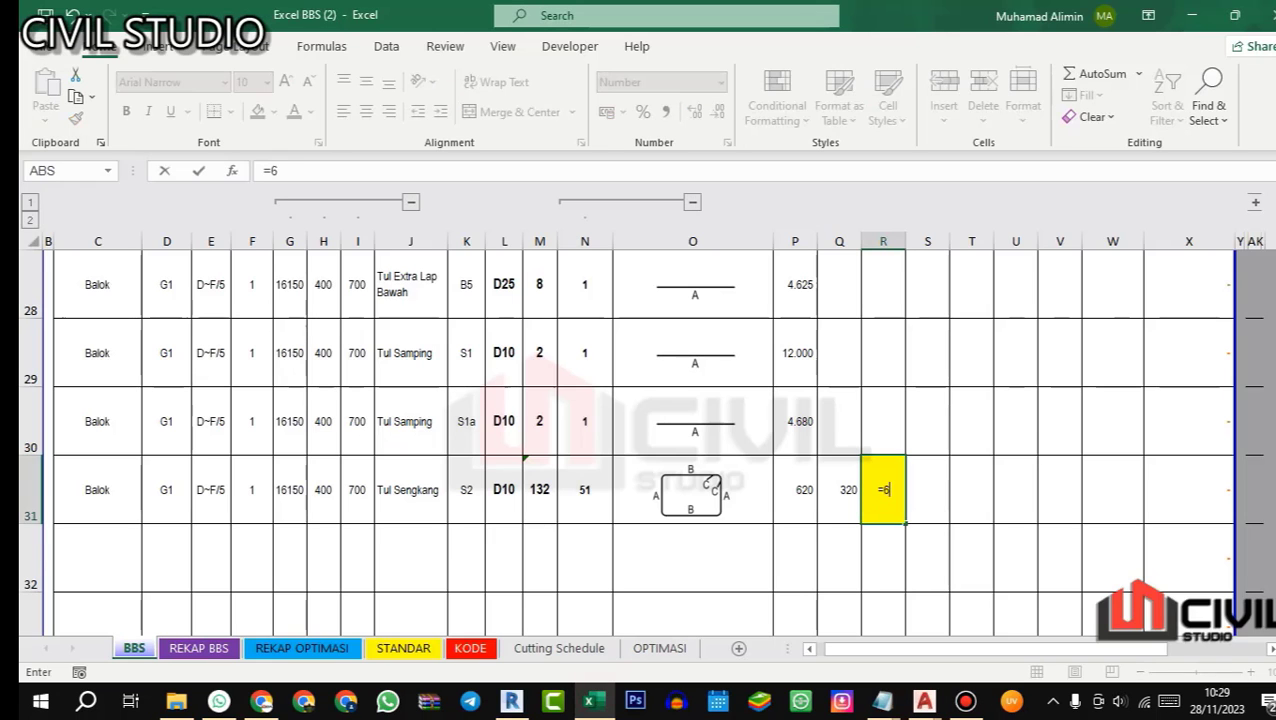
{"action": "type", "text": "*10"}
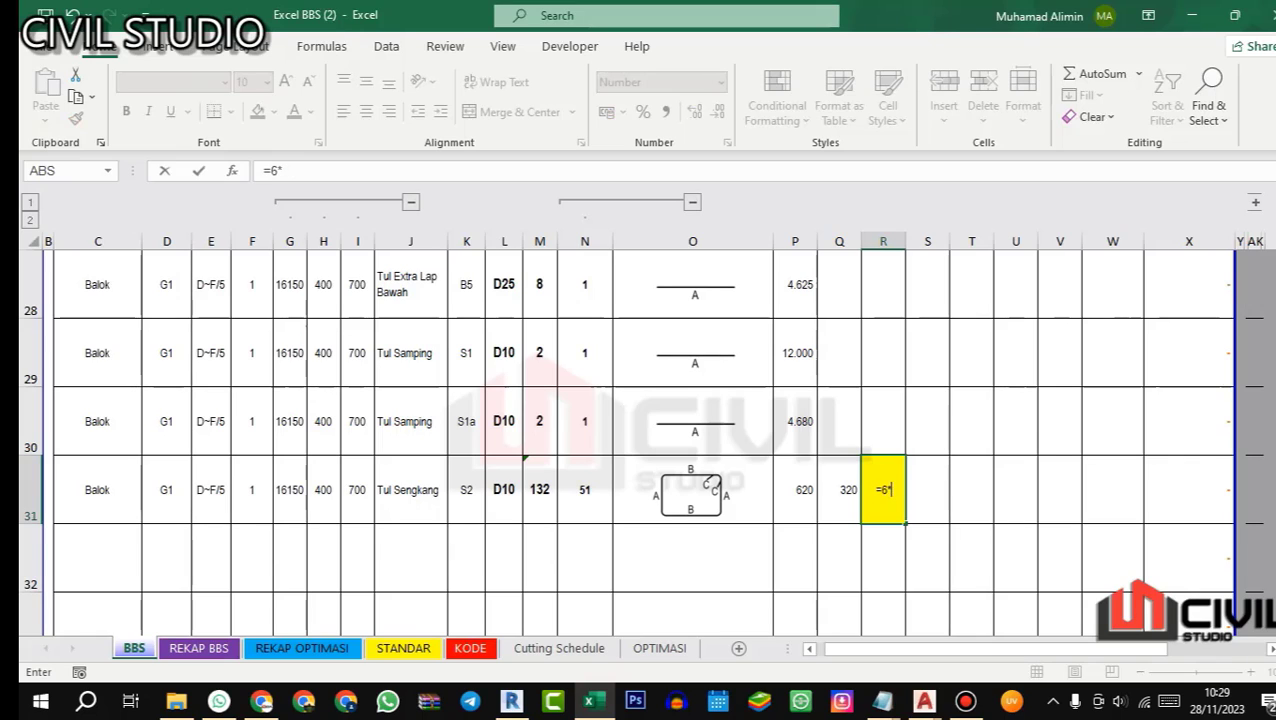
{"action": "left_click", "coordinate": [498, 487]}
{"action": "key", "text": "Return"}
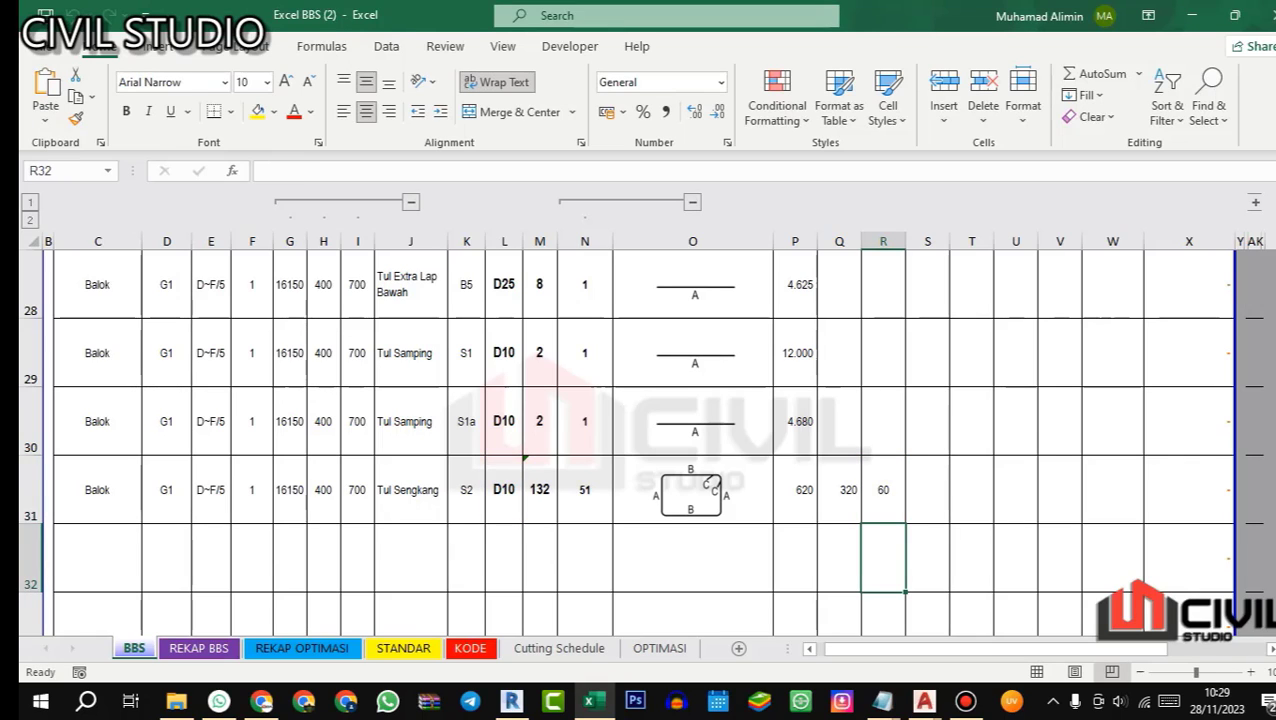
Step: Replace the stirrup hook length C formula in R31 with the fixed value 75
{"action": "left_click", "coordinate": [883, 490]}
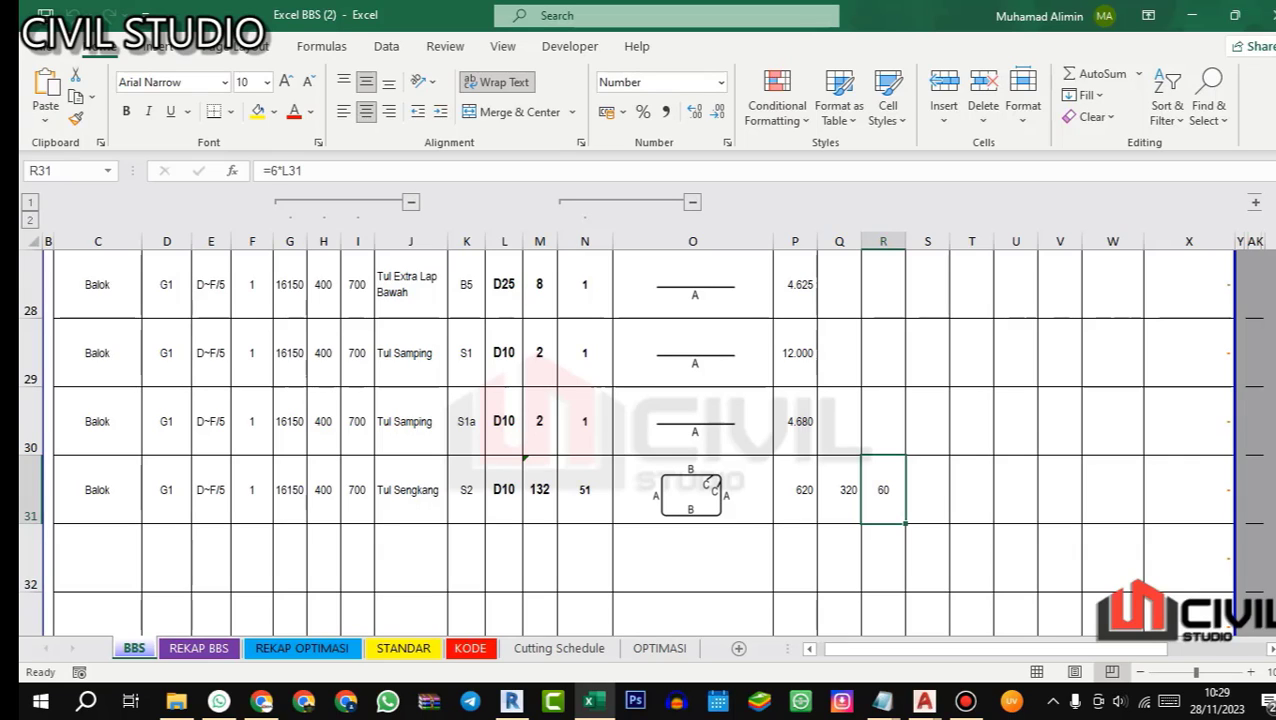
{"action": "type", "text": "75"}
{"action": "key", "text": "Return"}
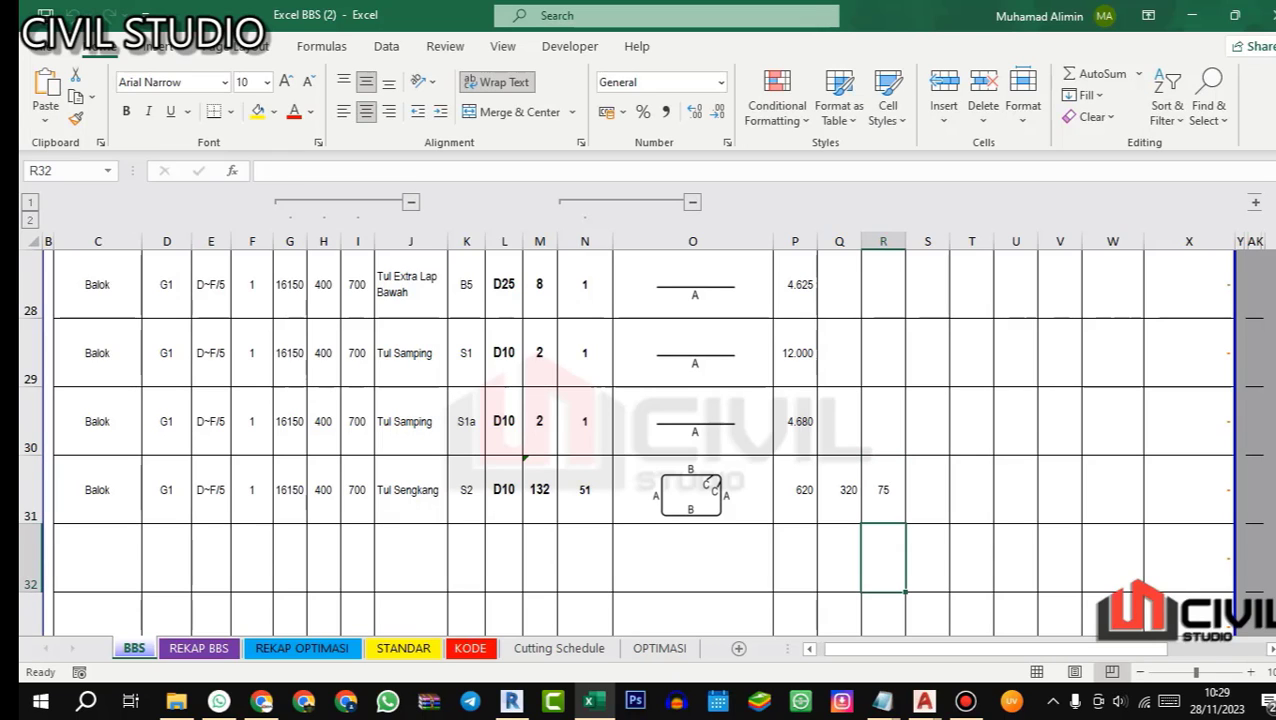
Step: Ignore the unprotected formula error on the stirrup quantity cell M31
{"action": "left_click", "coordinate": [512, 480]}
{"action": "left_click", "coordinate": [535, 469]}
{"action": "left_click", "coordinate": [500, 465]}
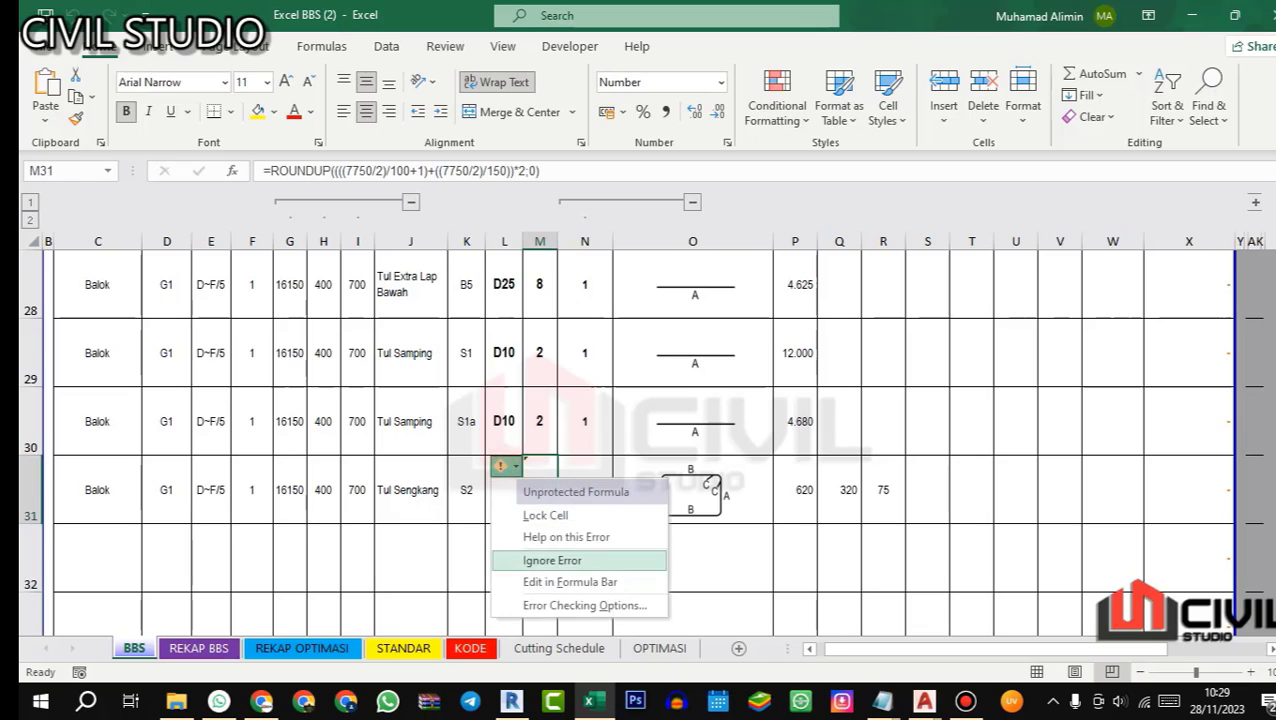
{"action": "left_click", "coordinate": [567, 561]}
Step: In AutoCAD's 06.ST 0601 - detail balok UPDATE drawing, examine the inner vertical tie in beam G1's TUMP.Ki and LAPANGAN sections
{"action": "mouse_move", "coordinate": [924, 700]}
{"action": "left_click", "coordinate": [1150, 600]}
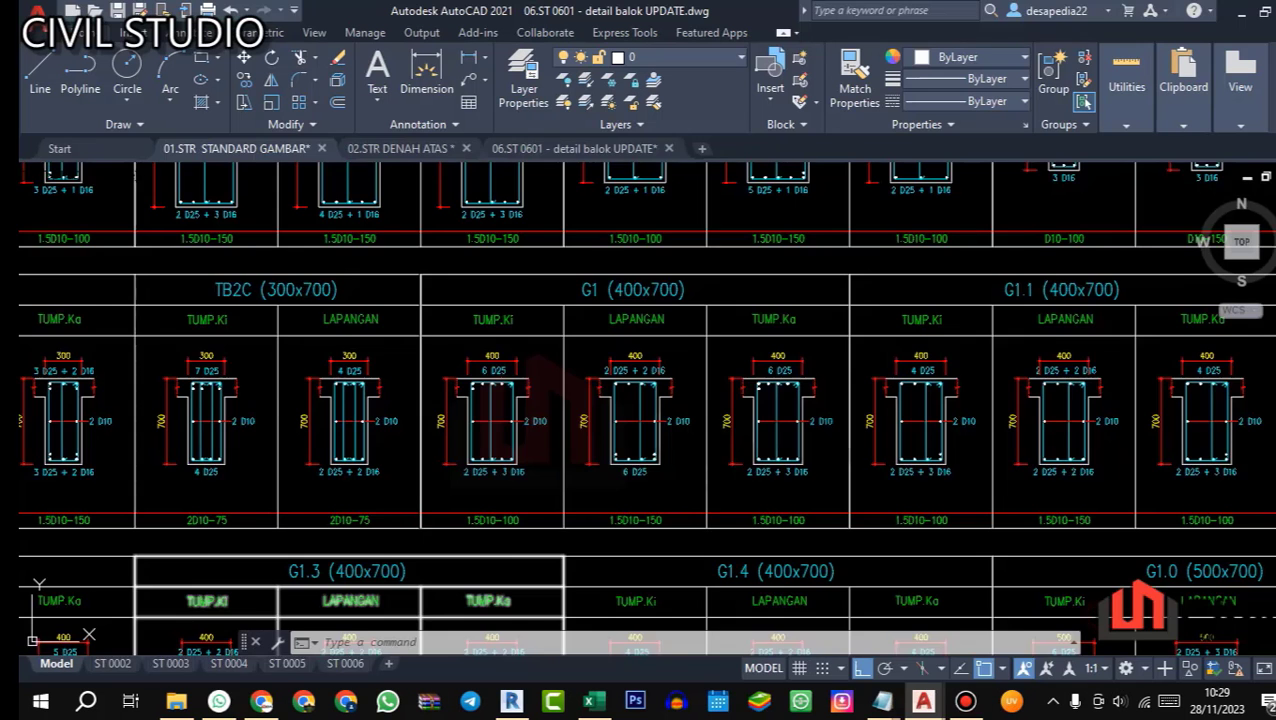
{"action": "scroll", "coordinate": [437, 395], "scroll_direction": "up", "scroll_amount": 7}
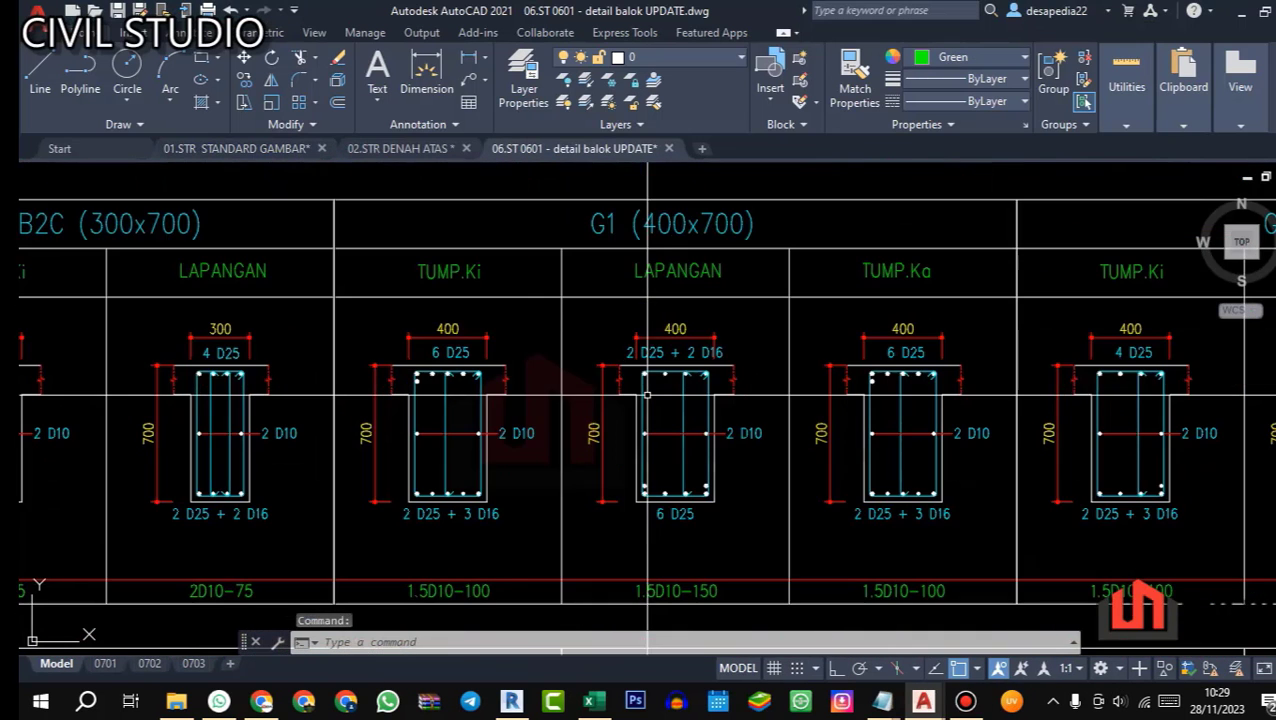
{"action": "left_click", "coordinate": [460, 405]}
{"action": "left_click", "coordinate": [423, 385]}
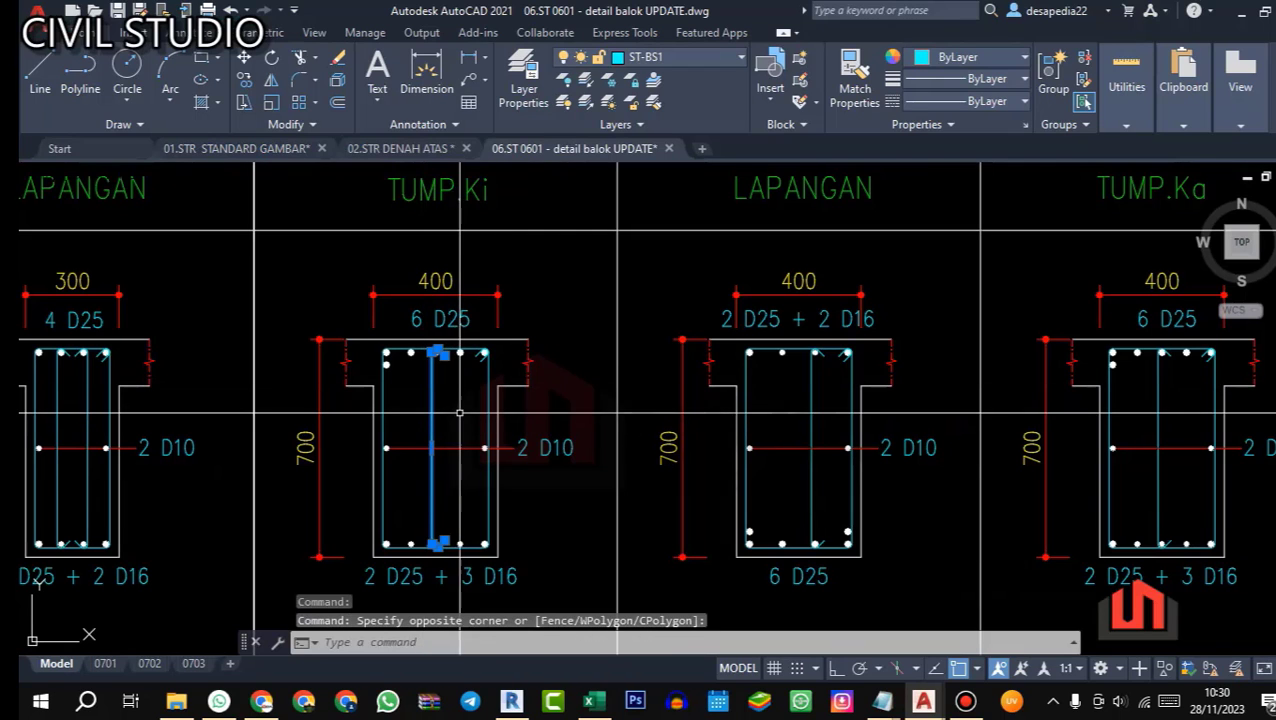
{"action": "key", "text": "Escape"}
{"action": "scroll", "coordinate": [822, 470], "scroll_direction": "up", "scroll_amount": 2}
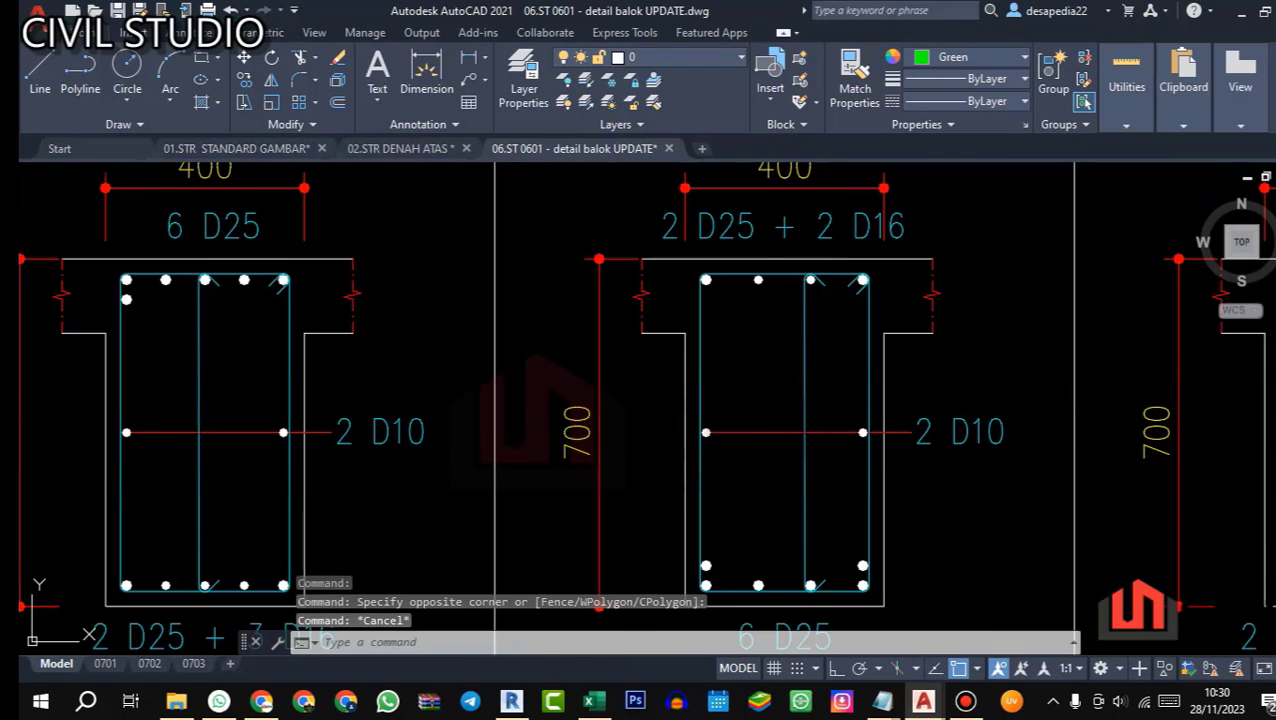
{"action": "left_click", "coordinate": [829, 375]}
{"action": "left_click", "coordinate": [764, 348]}
{"action": "key", "text": "Escape"}
{"action": "left_click_drag", "start_coordinate": [763, 421], "coordinate": [764, 395]}
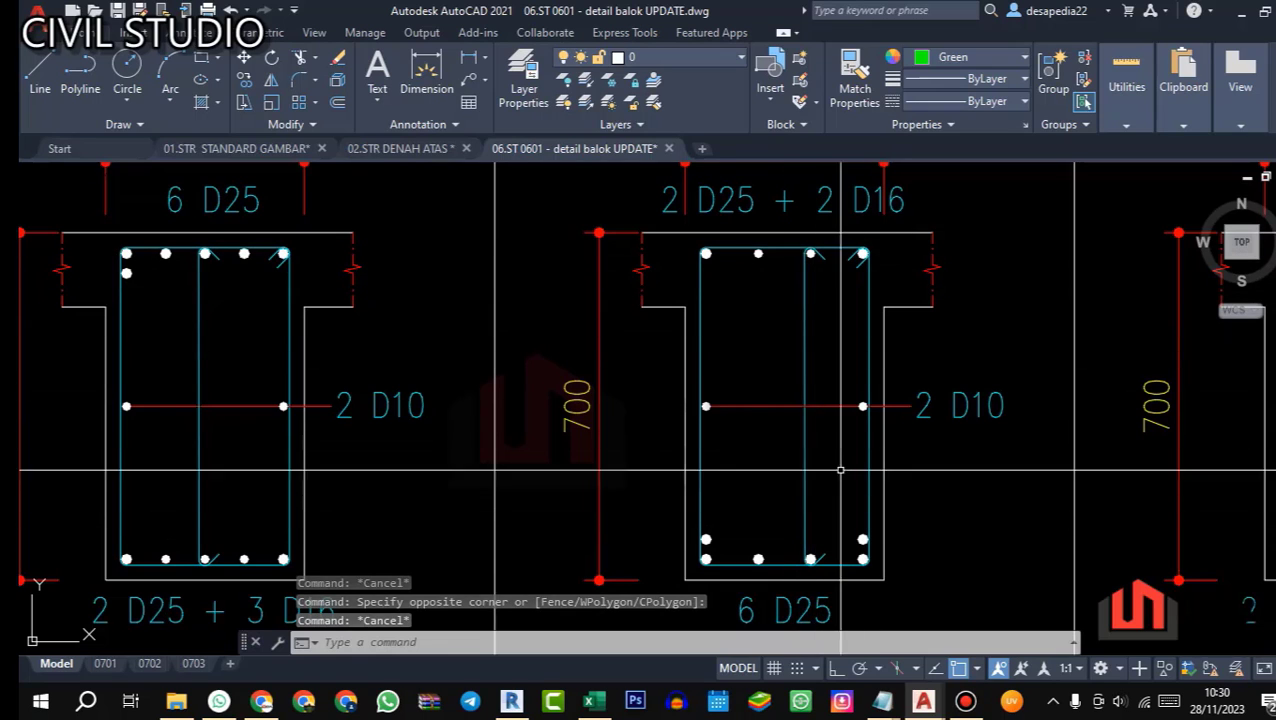
Step: Examine the upper and lower hooks of the inner tie in G1's LAPANGAN section
{"action": "scroll", "coordinate": [806, 253], "scroll_direction": "up", "scroll_amount": 4}
{"action": "left_click", "coordinate": [920, 307]}
{"action": "left_click", "coordinate": [857, 270]}
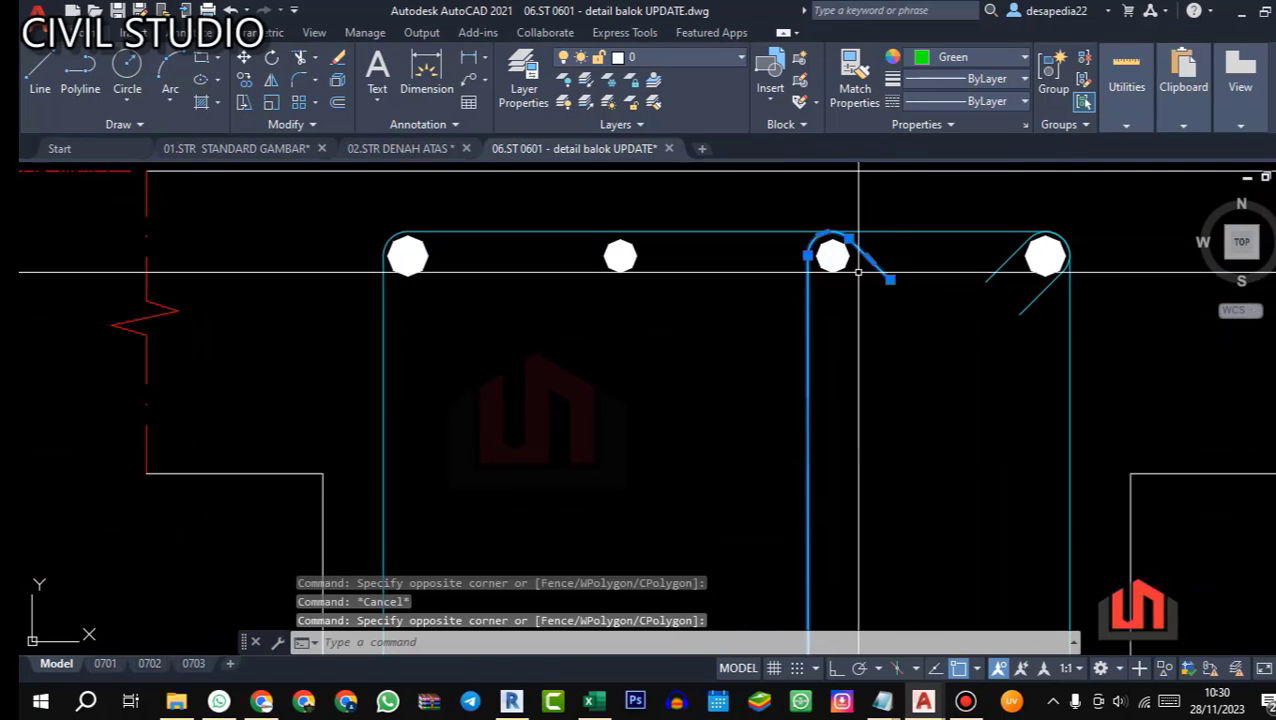
{"action": "scroll", "coordinate": [847, 480], "scroll_direction": "down", "scroll_amount": 4}
{"action": "mouse_move", "coordinate": [847, 485]}
{"action": "left_mouse_down"}
{"action": "mouse_move", "coordinate": [846, 396]}
{"action": "mouse_move", "coordinate": [787, 207]}
{"action": "left_mouse_up"}
{"action": "scroll", "coordinate": [806, 465], "scroll_direction": "up", "scroll_amount": 4}
{"action": "scroll", "coordinate": [792, 461], "scroll_direction": "down", "scroll_amount": 2}
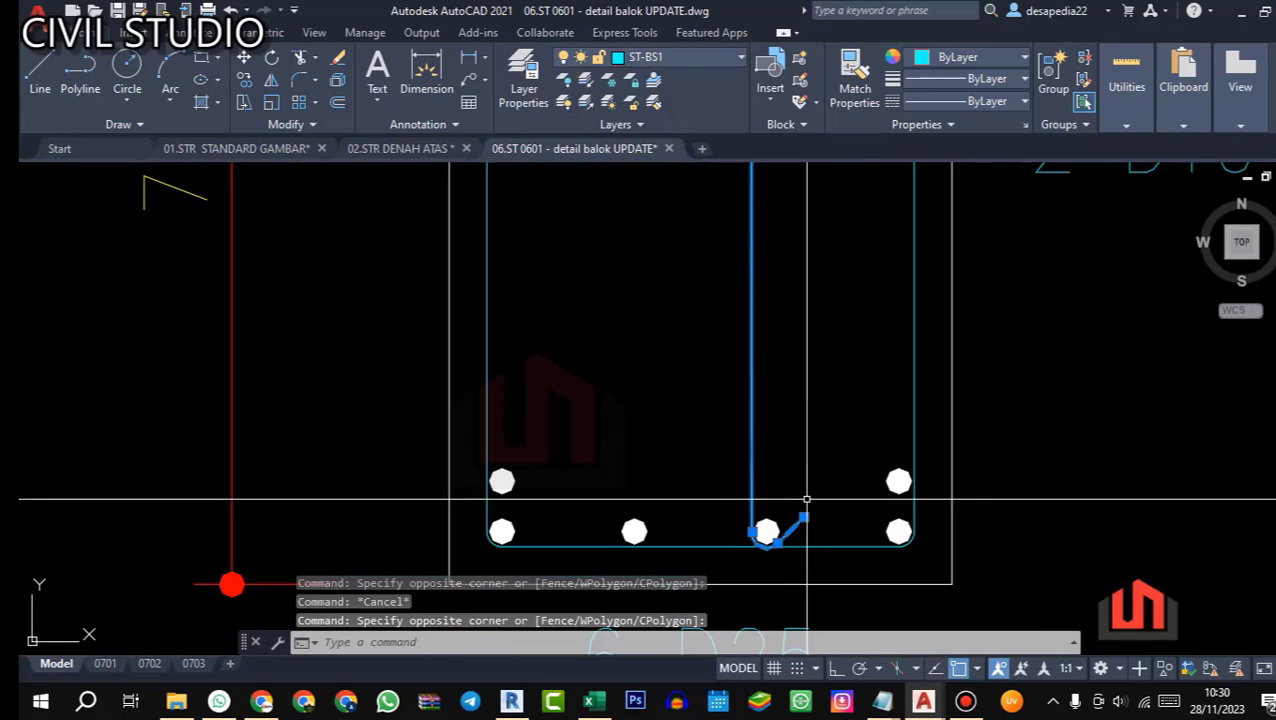
{"action": "key", "text": "Escape"}
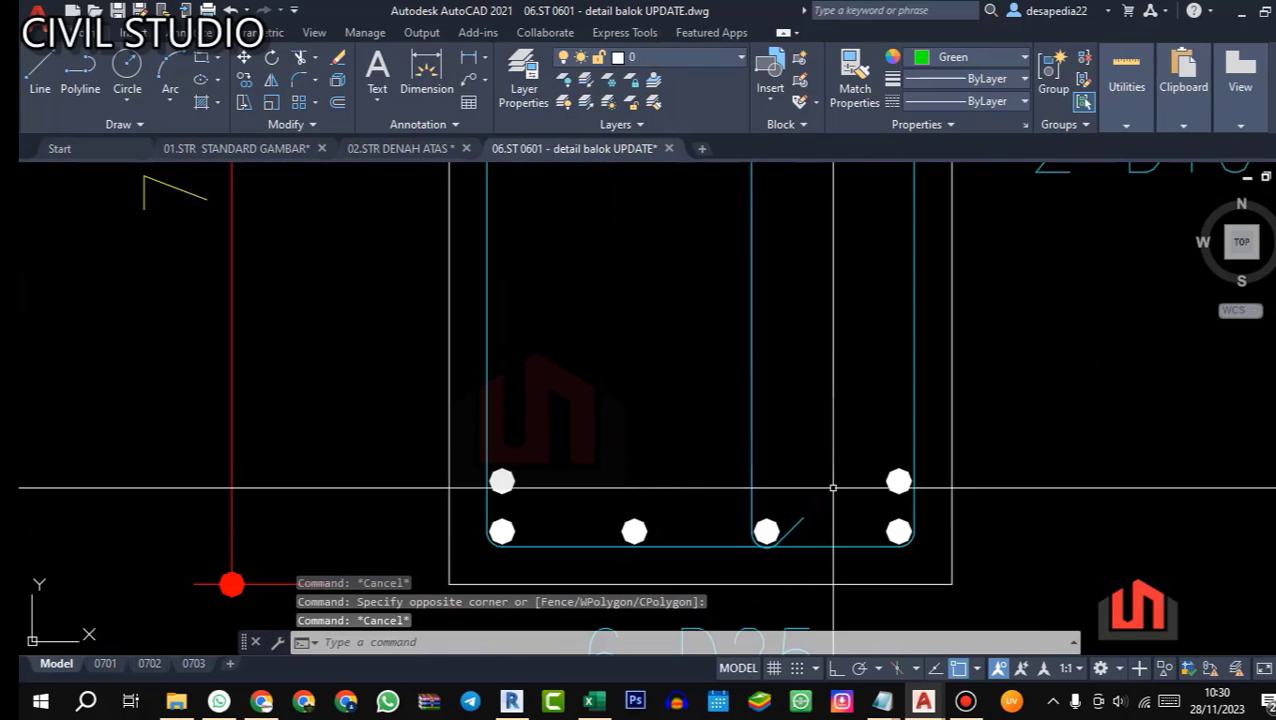
Step: Back in Excel, copy the beam data and bar description in C31:J31 into row 32
{"action": "key", "text": "alt+Tab"}
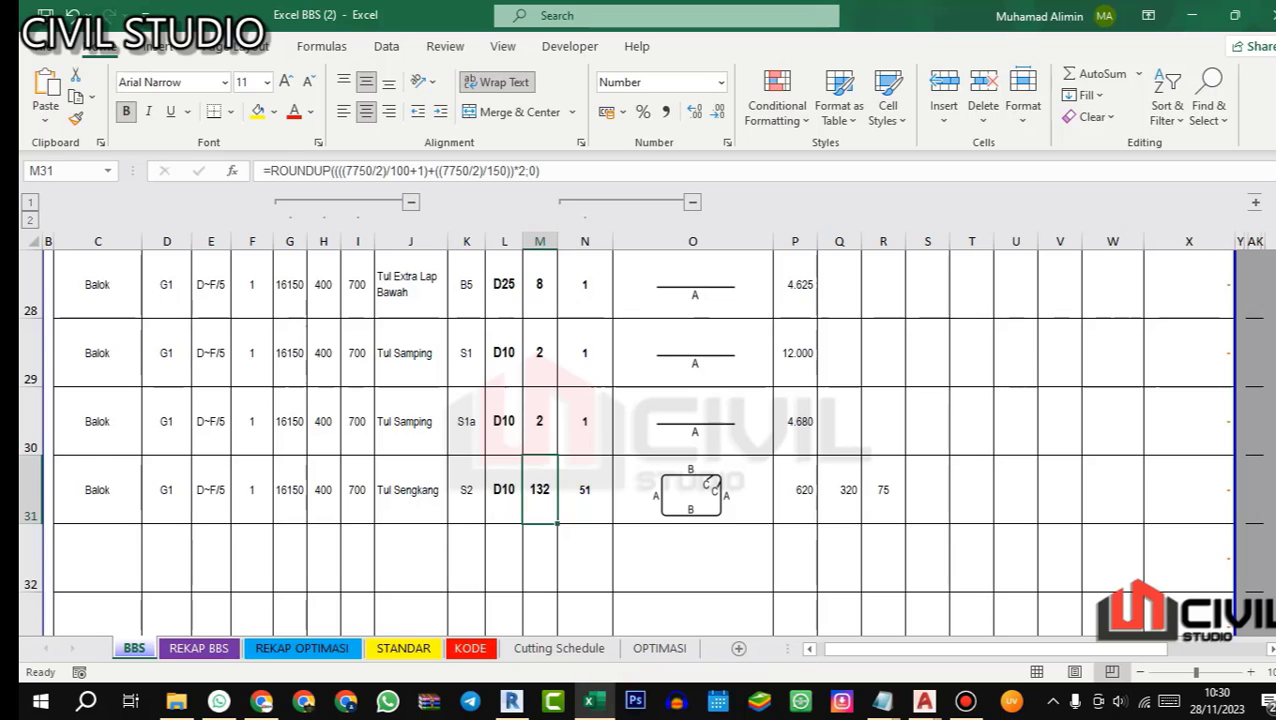
{"action": "left_click", "coordinate": [114, 490]}
{"action": "left_click_drag", "start_coordinate": [114, 490], "coordinate": [420, 495]}
{"action": "key", "text": "ctrl+c"}
{"action": "left_click", "coordinate": [113, 543]}
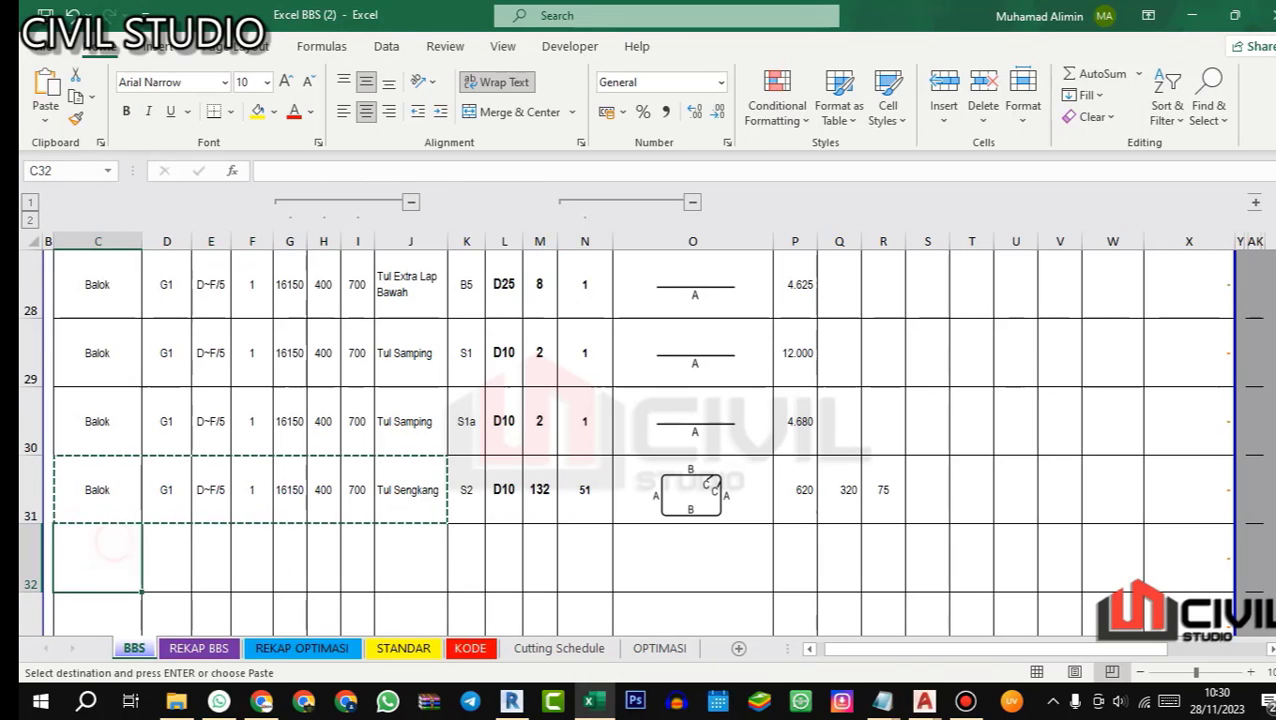
{"action": "key", "text": "ctrl+v"}
Step: Fill in row 32 with bar description Tul Ties in J32, bar mark S3 in K32 and diameter D10 in L32
{"action": "left_click", "coordinate": [400, 545]}
{"action": "type", "text": "T"}
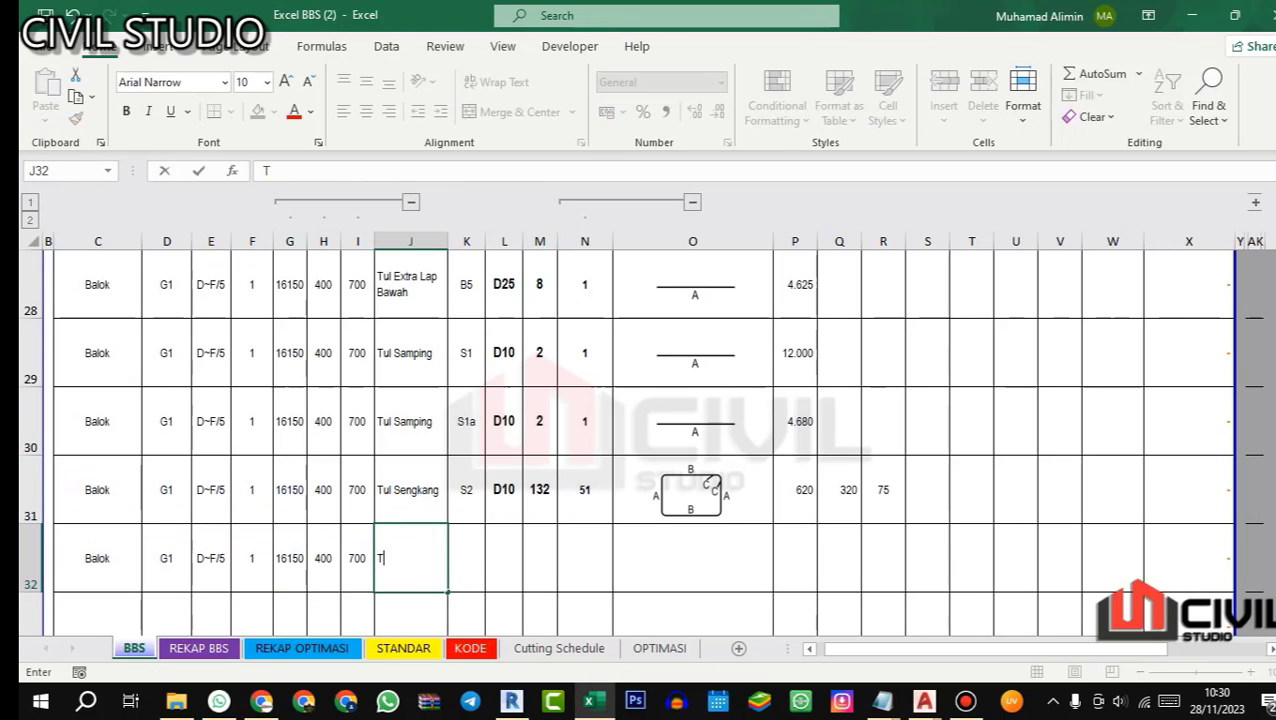
{"action": "type", "text": "ul Ties"}
{"action": "key", "text": "Return"}
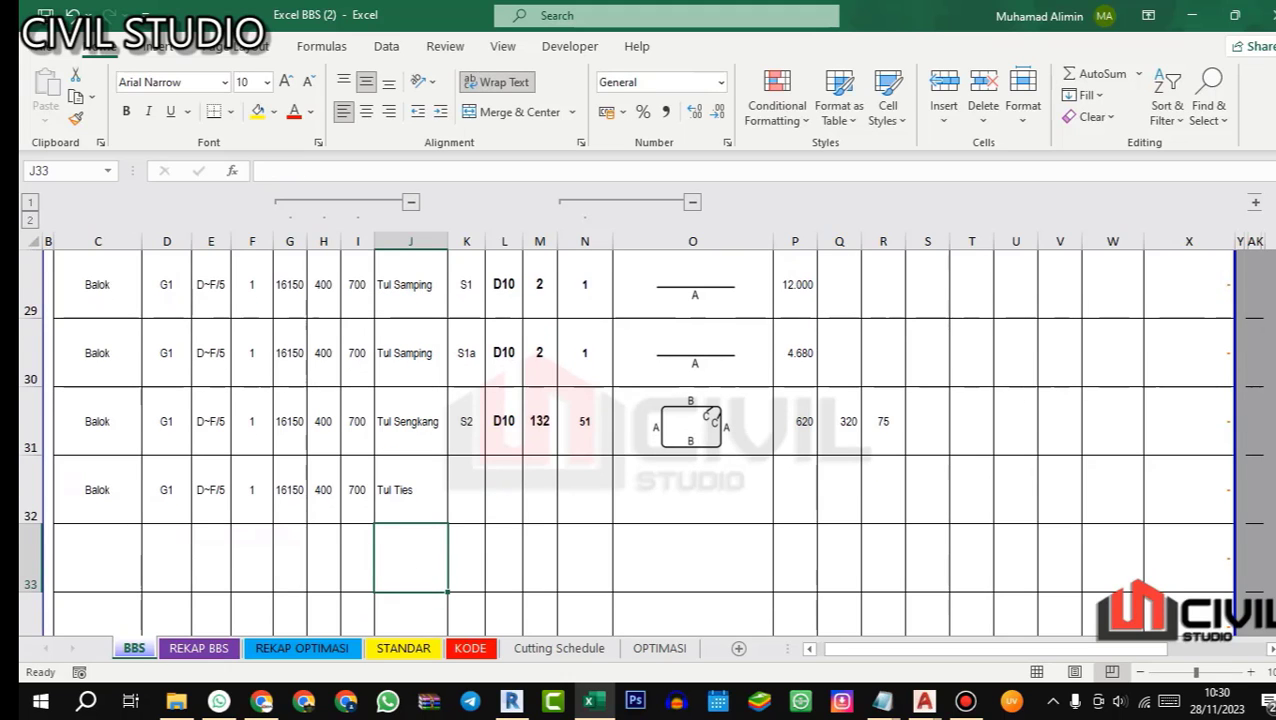
{"action": "left_click", "coordinate": [467, 490]}
{"action": "type", "text": "S3"}
{"action": "key", "text": "Return"}
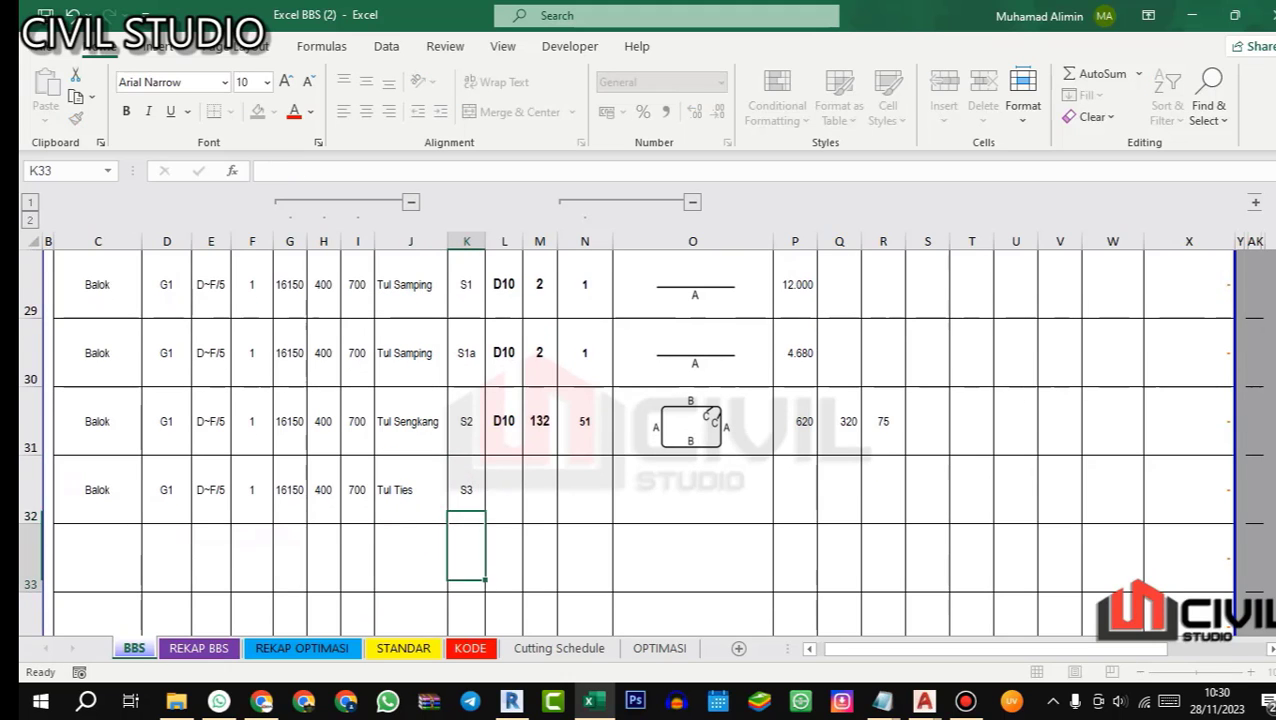
{"action": "left_click", "coordinate": [516, 479]}
{"action": "type", "text": "D10"}
{"action": "key", "text": "Return"}
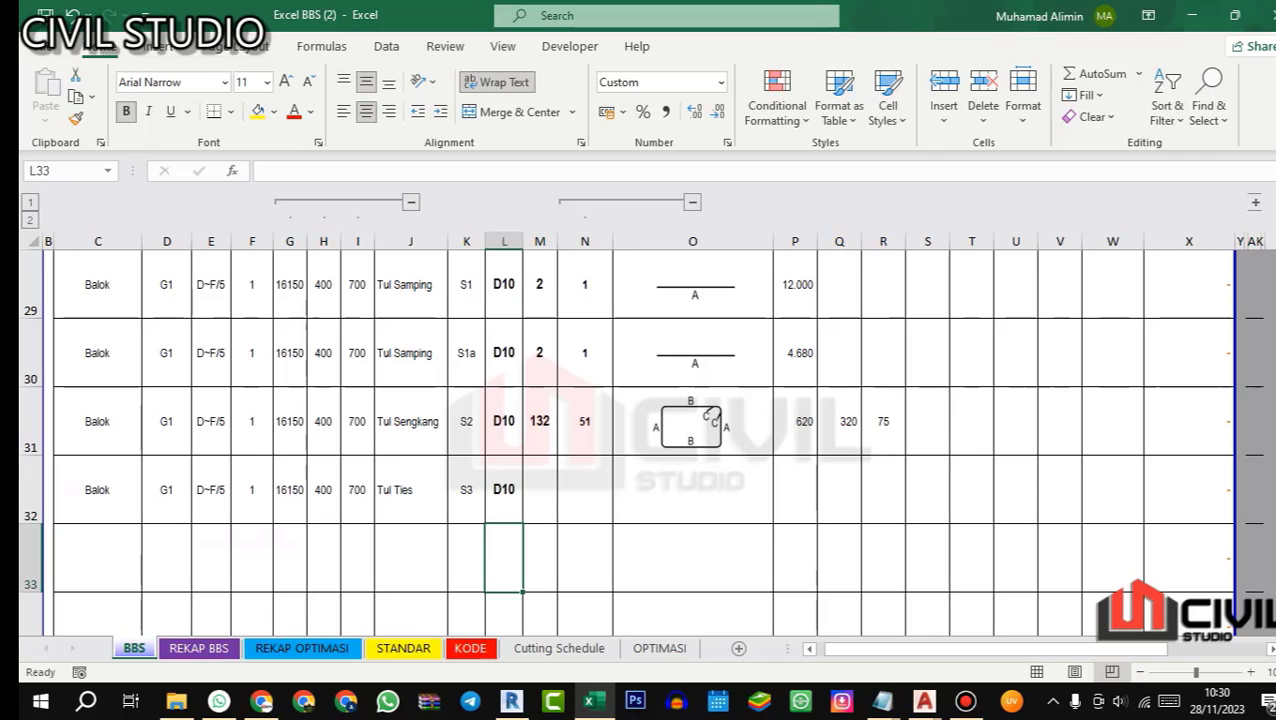
Step: Review the stirrup quantity formula in M31 and check it against the tie spacings of G1's sections in the AutoCAD beam detail drawing
{"action": "left_click", "coordinate": [543, 487]}
{"action": "left_click", "coordinate": [552, 424]}
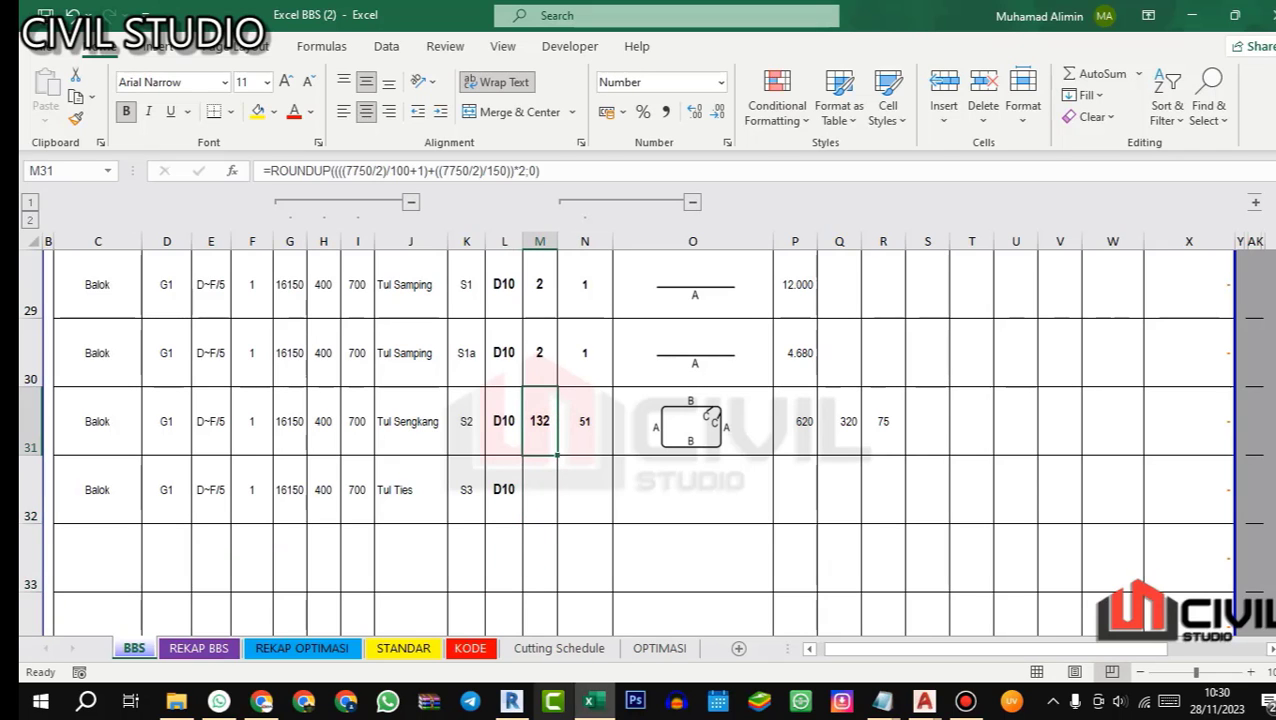
{"action": "key", "text": "alt+Tab"}
{"action": "scroll", "coordinate": [689, 465], "scroll_direction": "down", "scroll_amount": 5}
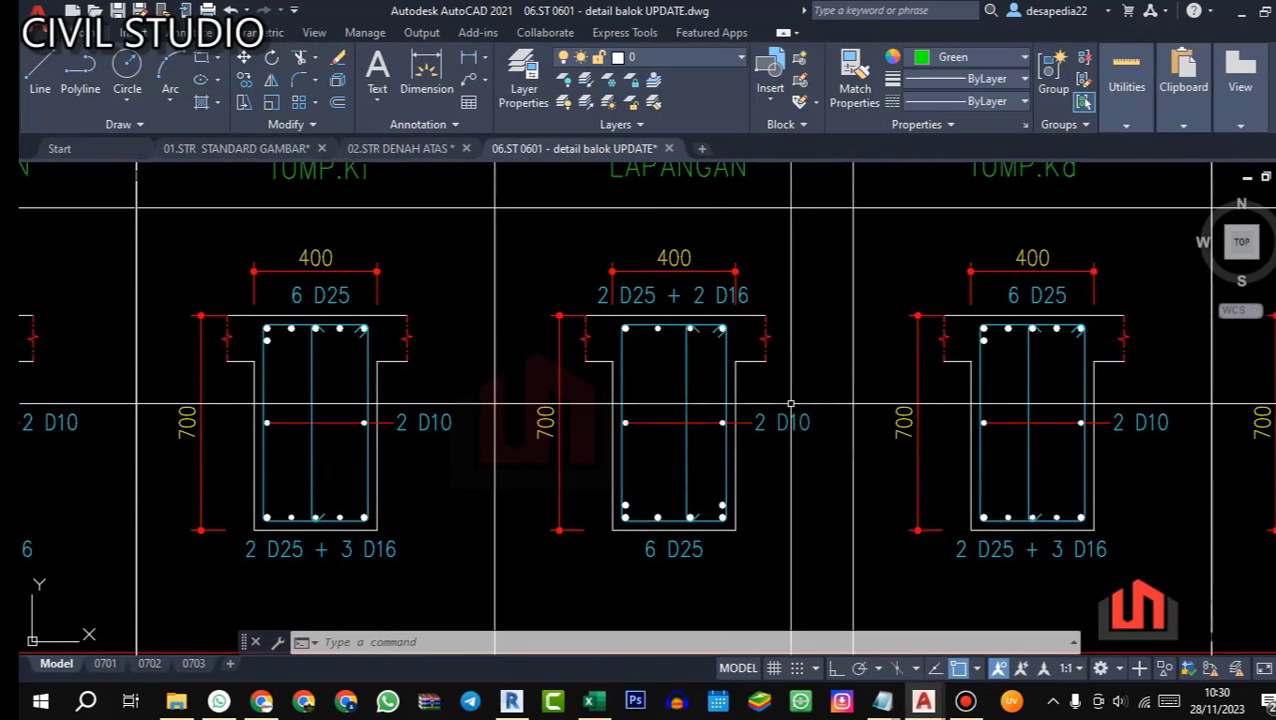
{"action": "scroll", "coordinate": [822, 414], "scroll_direction": "down", "scroll_amount": 1}
{"action": "left_click_drag", "start_coordinate": [720, 436], "coordinate": [719, 404]}
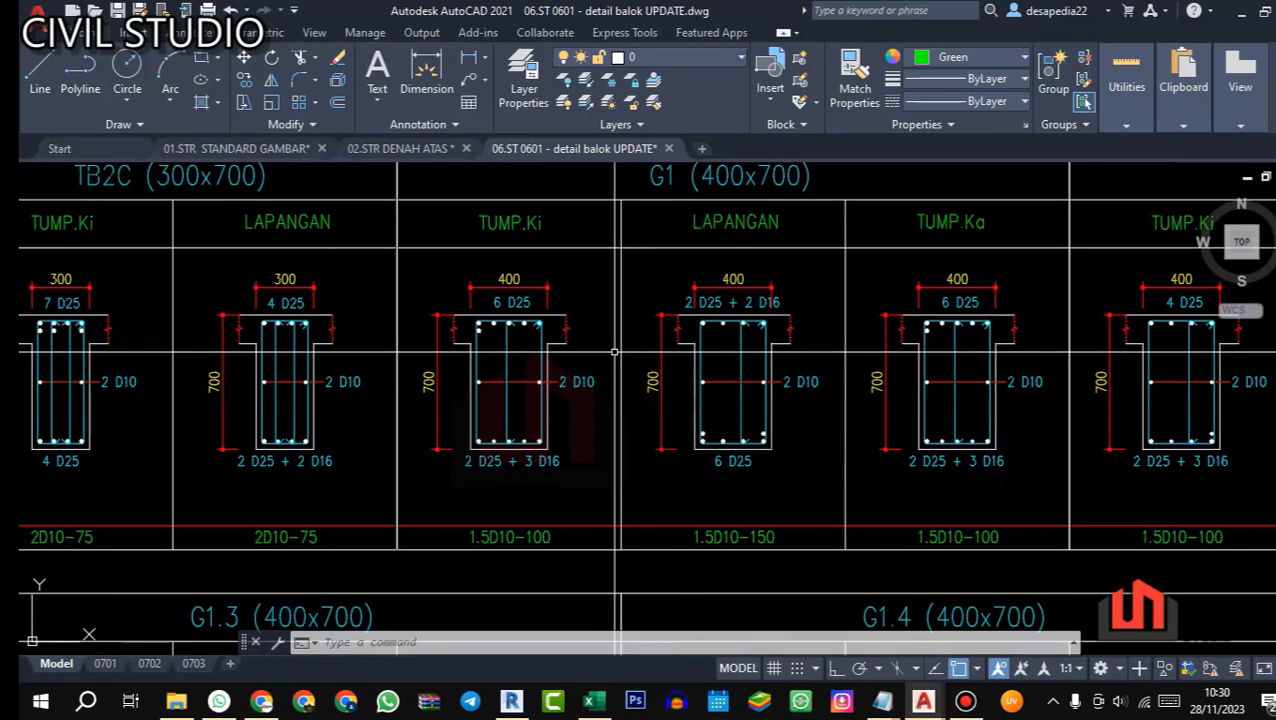
{"action": "left_click_drag", "start_coordinate": [621, 341], "coordinate": [621, 380]}
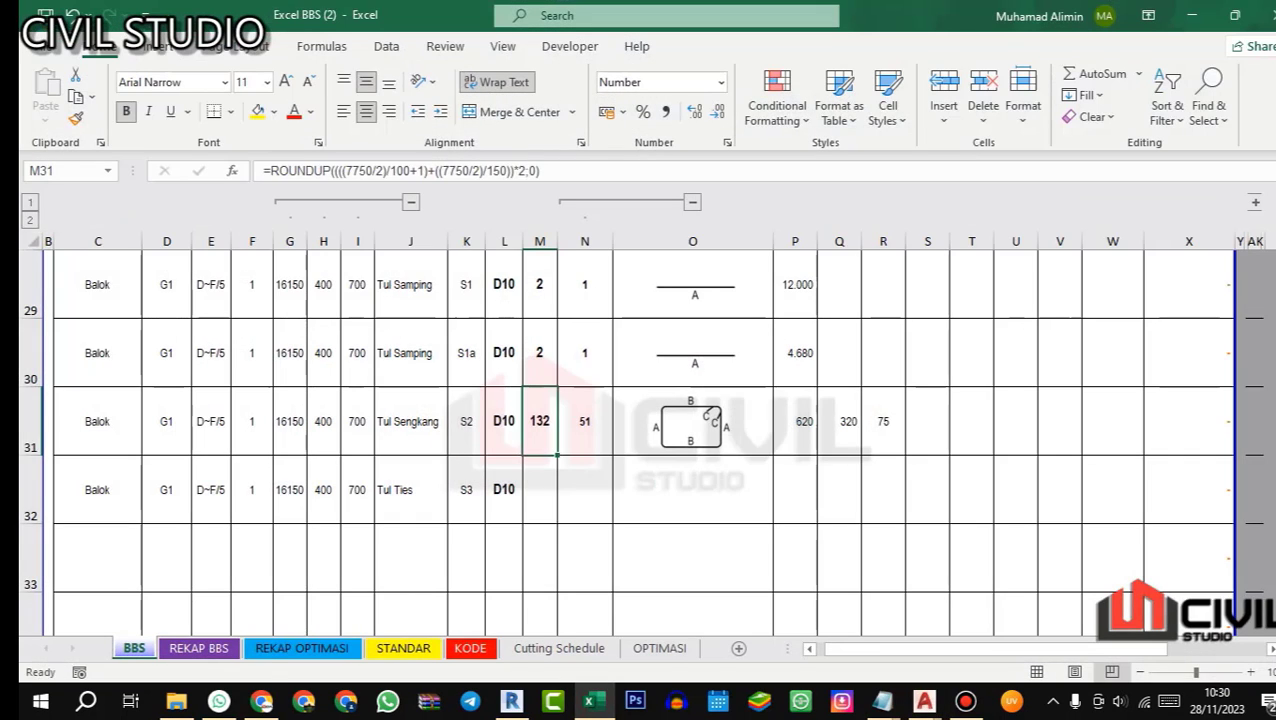
Step: Back in Excel, copy the stirrup quantity formula from M31 into M32 for the ties
{"action": "key", "text": "ctrl+c"}
{"action": "left_click", "coordinate": [534, 485]}
{"action": "key", "text": "ctrl+v"}
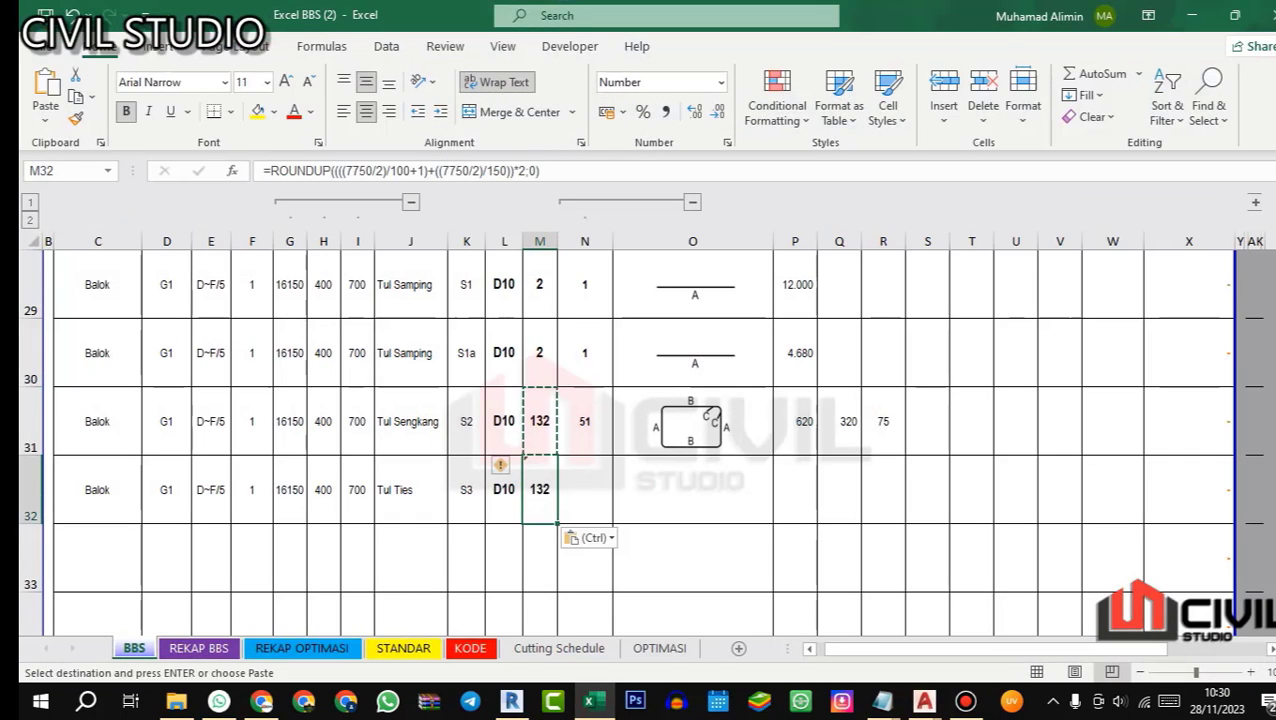
{"action": "key", "text": "Escape"}
Step: Assign the custom shape code 21A to the ties in N32
{"action": "double_click", "coordinate": [582, 485]}
{"action": "left_click", "coordinate": [655, 176]}
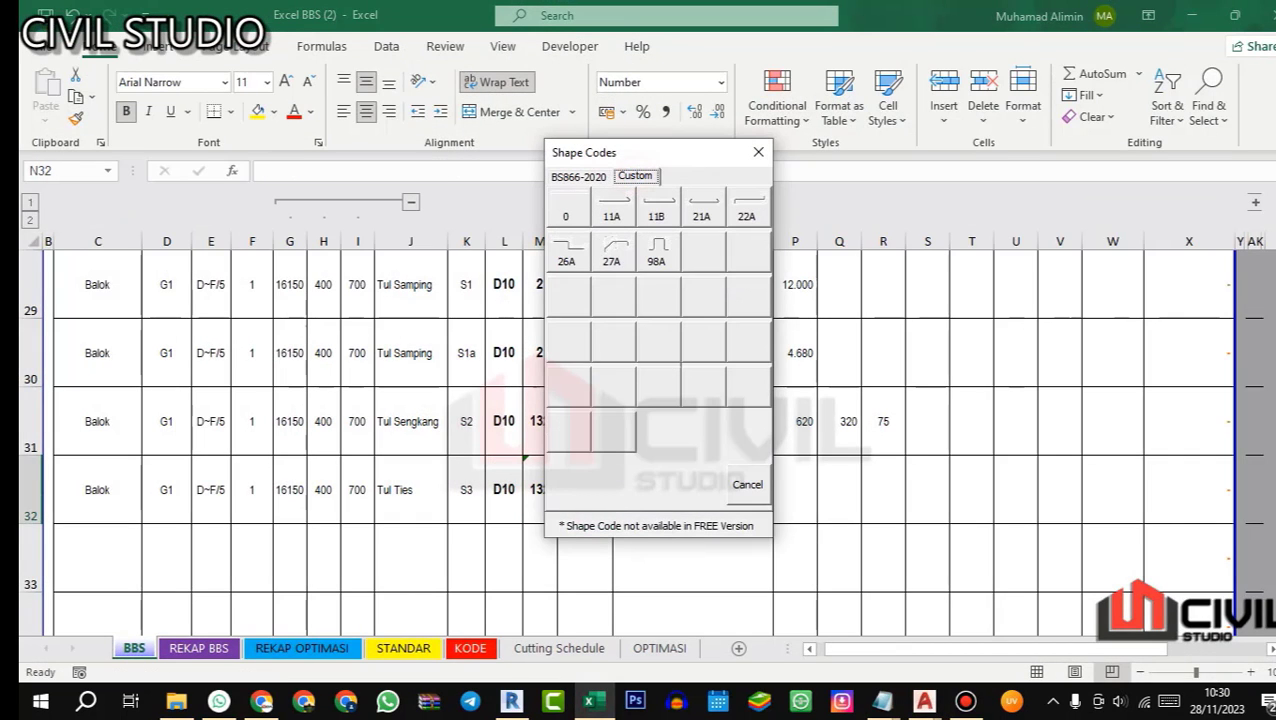
{"action": "left_click", "coordinate": [701, 206]}
Step: Copy the 75 hook length from R31 into P32 and R32 as the ties' dimensions A and C
{"action": "left_click", "coordinate": [803, 484]}
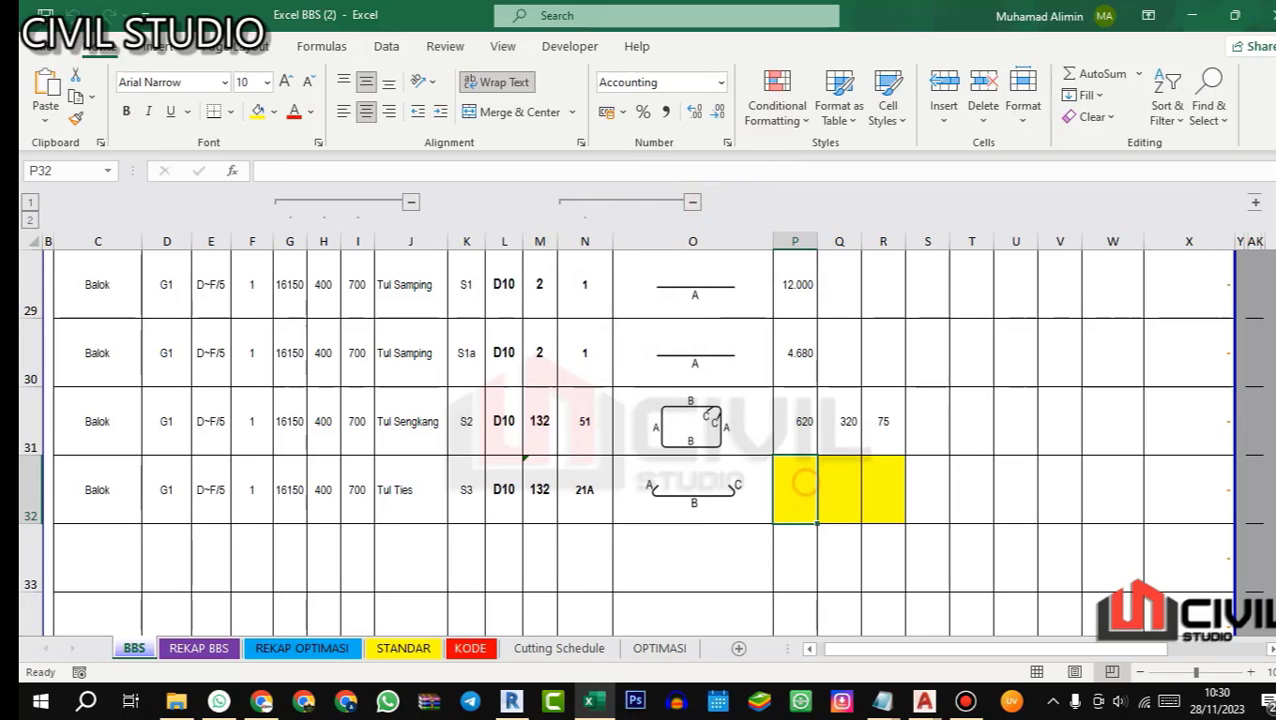
{"action": "left_click", "coordinate": [871, 412]}
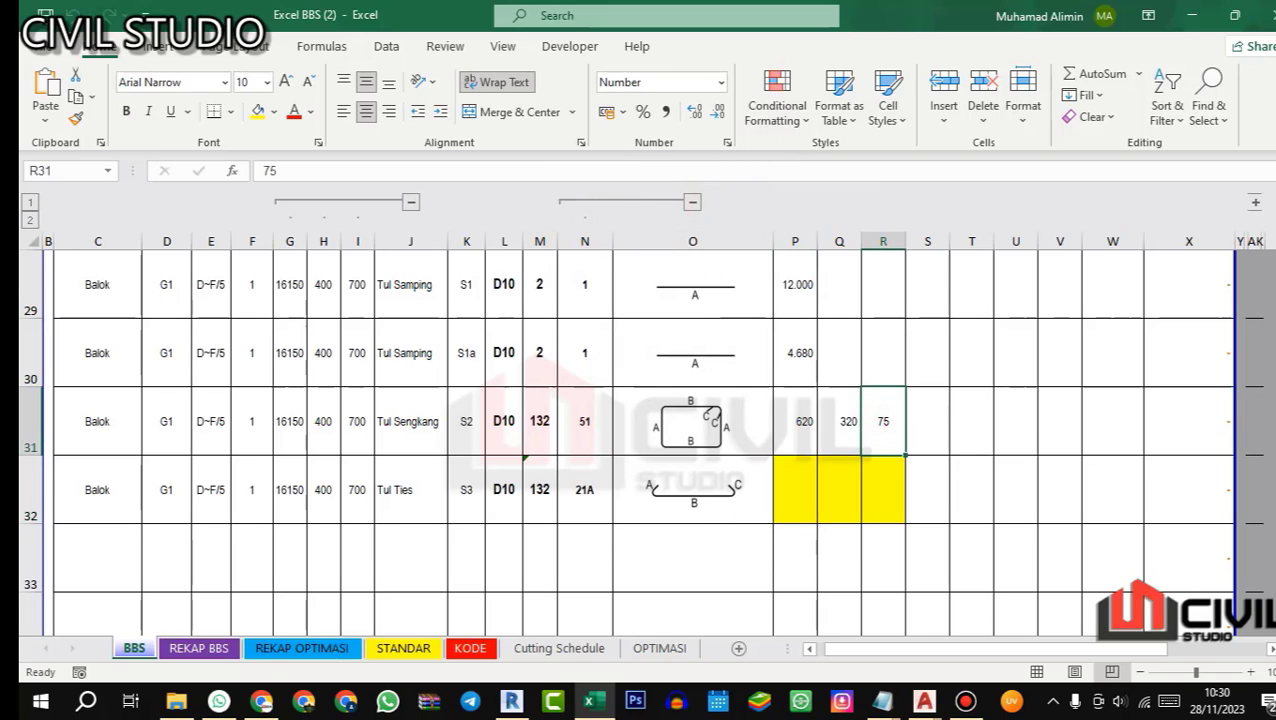
{"action": "key", "text": "ctrl+c"}
{"action": "left_click", "coordinate": [789, 487]}
{"action": "key", "text": "ctrl+v"}
{"action": "left_click", "coordinate": [891, 487]}
{"action": "key", "text": "ctrl+v"}
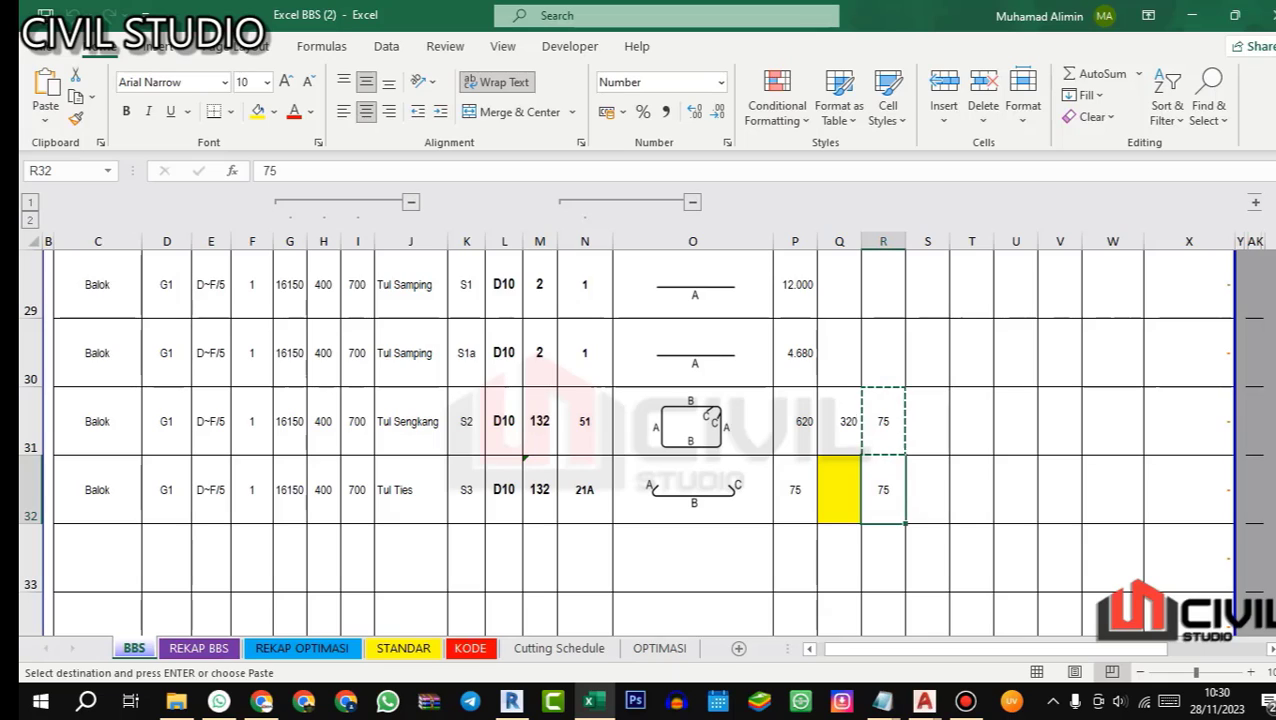
{"action": "key", "text": "Escape"}
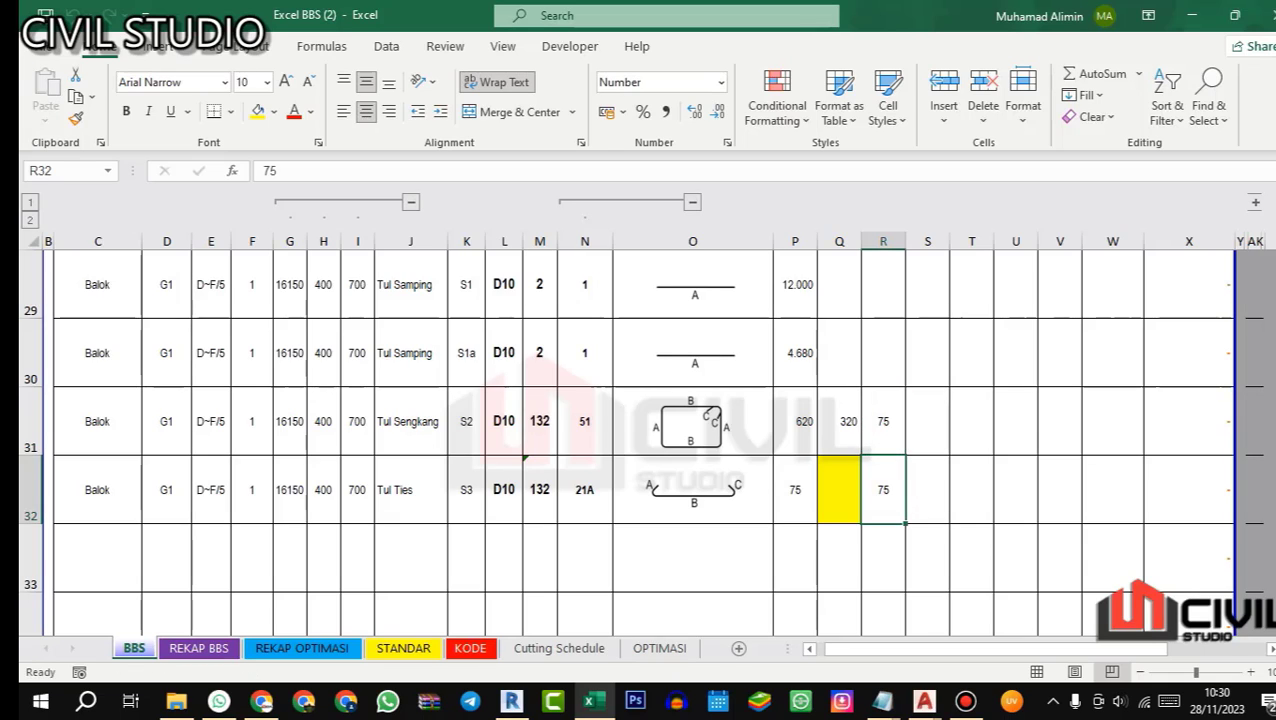
Step: For tie dimension B in Q32, check beam G1's section depth in the AutoCAD beam detail drawing
{"action": "left_click", "coordinate": [843, 484]}
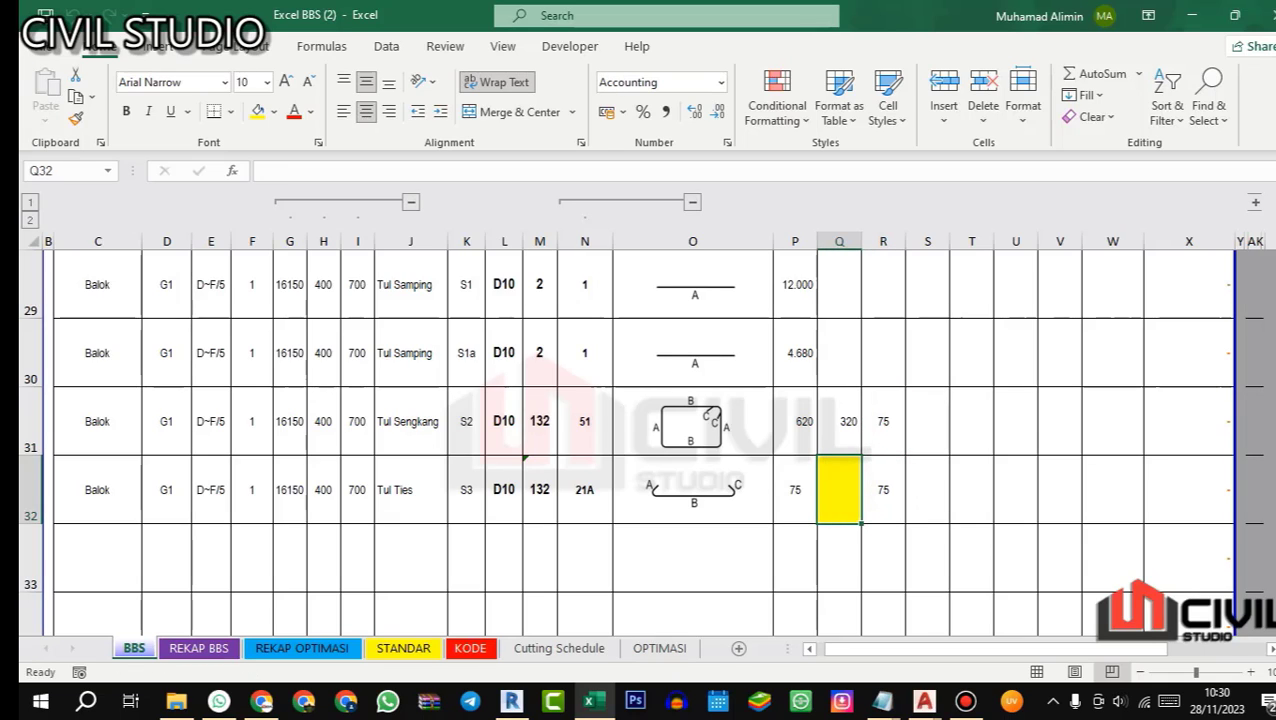
{"action": "left_click", "coordinate": [594, 702]}
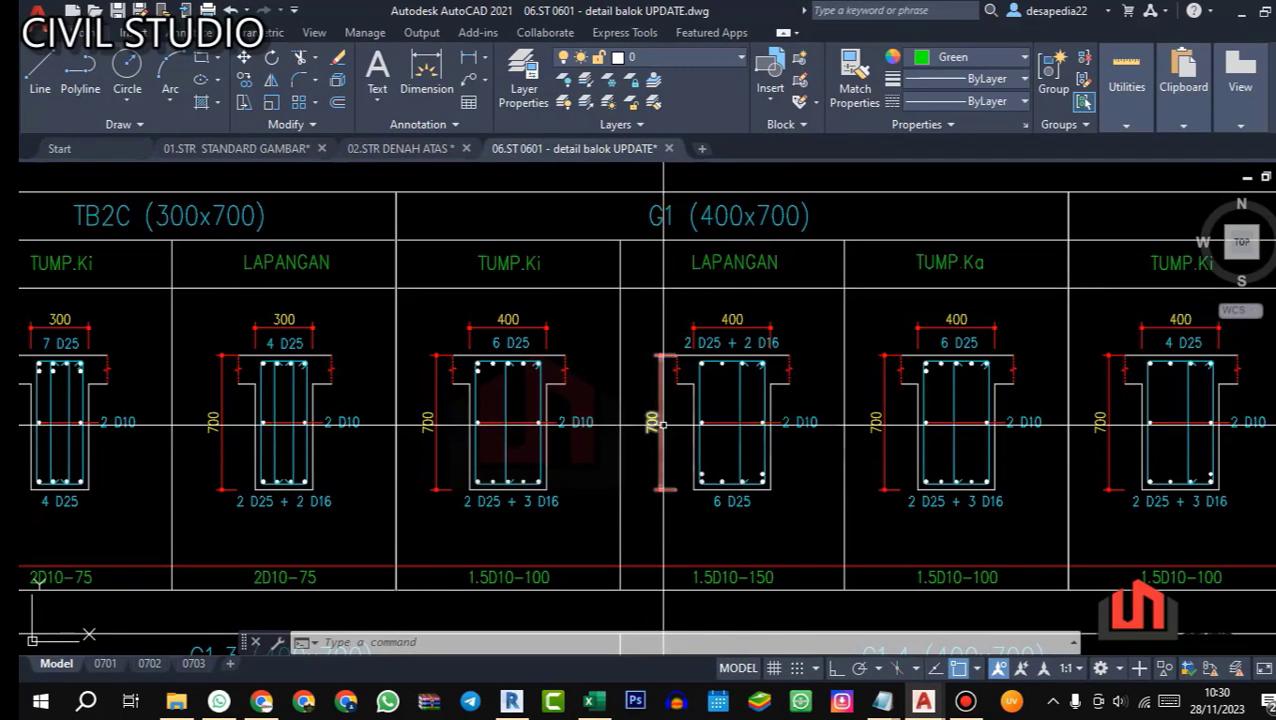
{"action": "scroll", "coordinate": [511, 397], "scroll_direction": "up", "scroll_amount": 2}
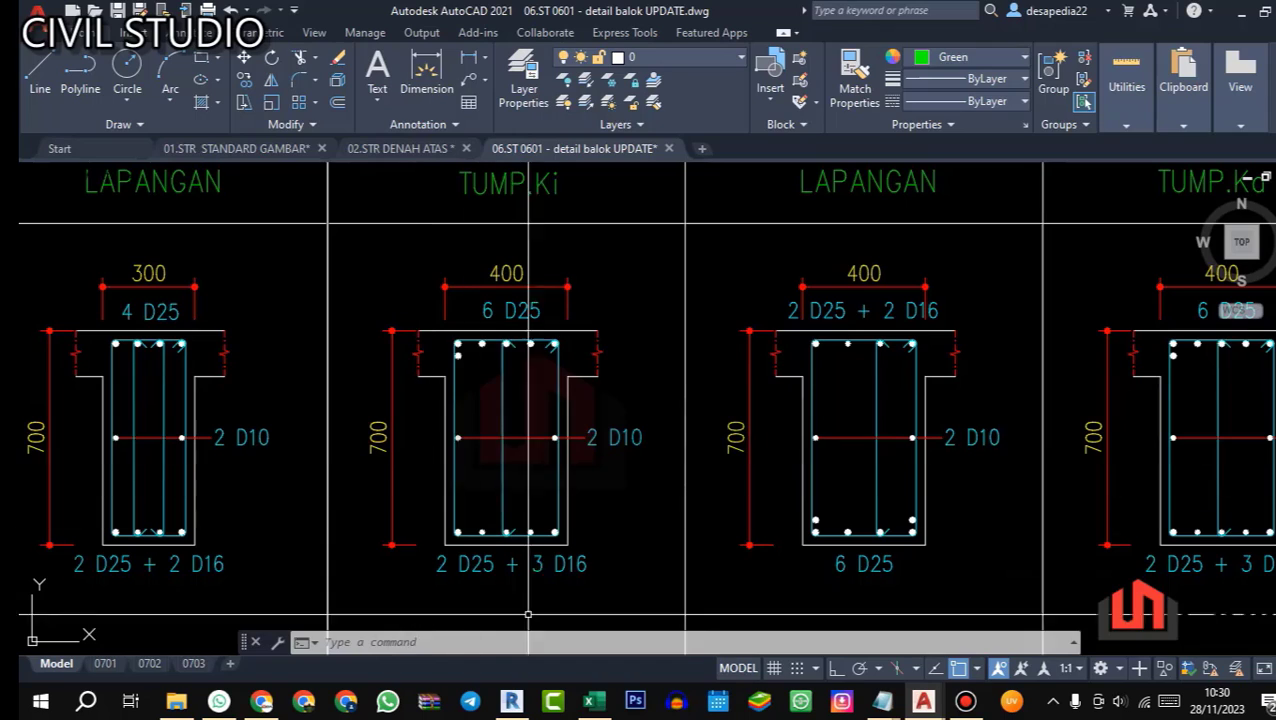
Step: Back in Excel, enter tie dimension B in Q32 as the beam height minus both covers, =I32-40-40
{"action": "left_click", "coordinate": [594, 702]}
{"action": "type", "text": "="}
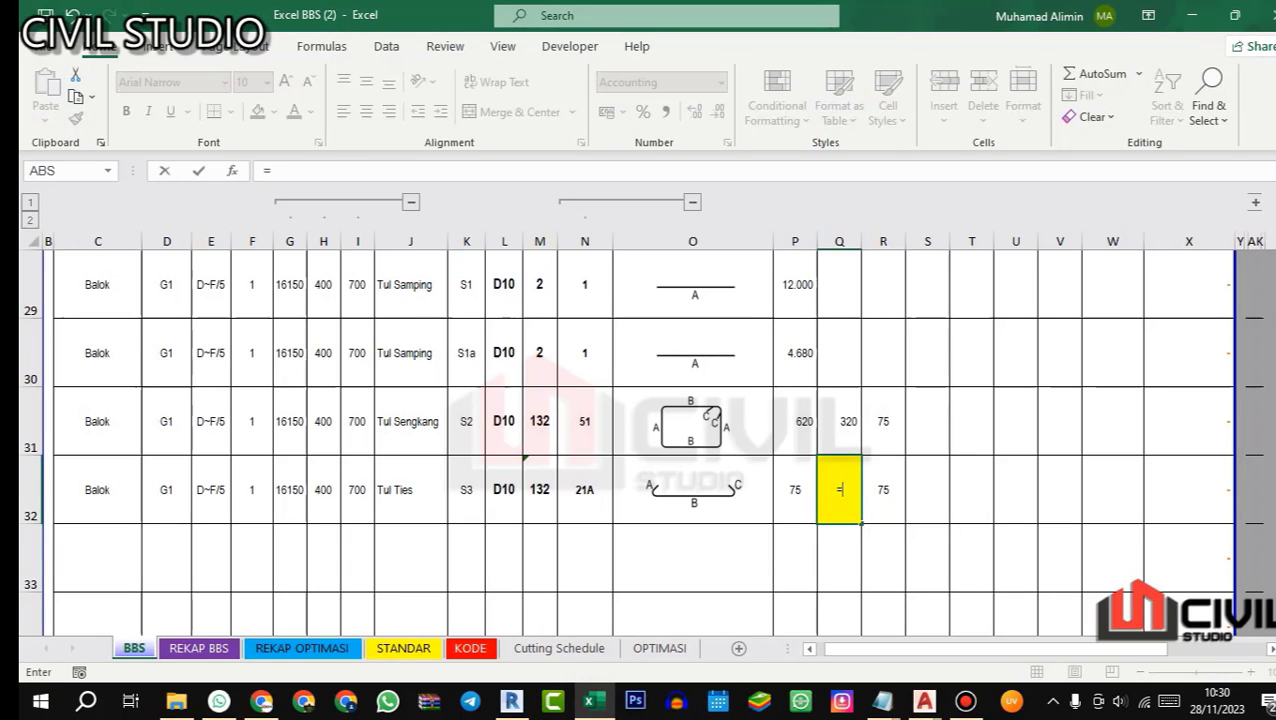
{"action": "left_click", "coordinate": [356, 492]}
{"action": "type", "text": "-4"}
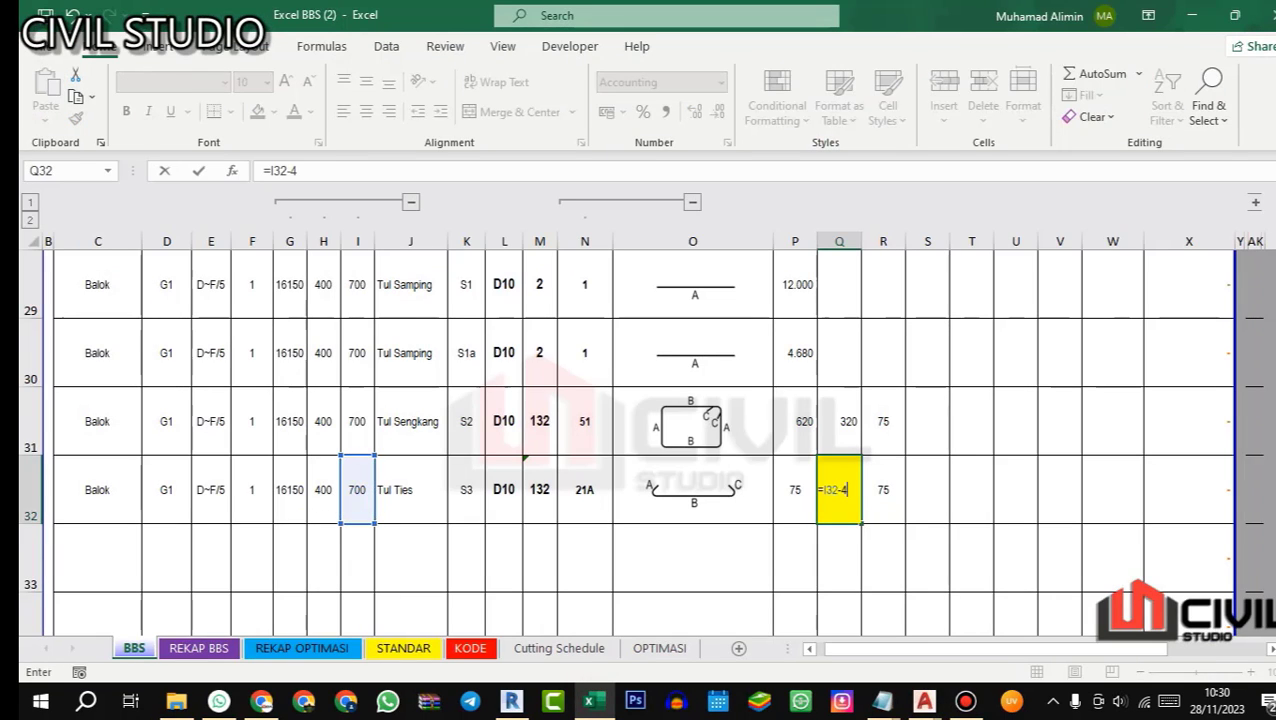
{"action": "type", "text": "0-40"}
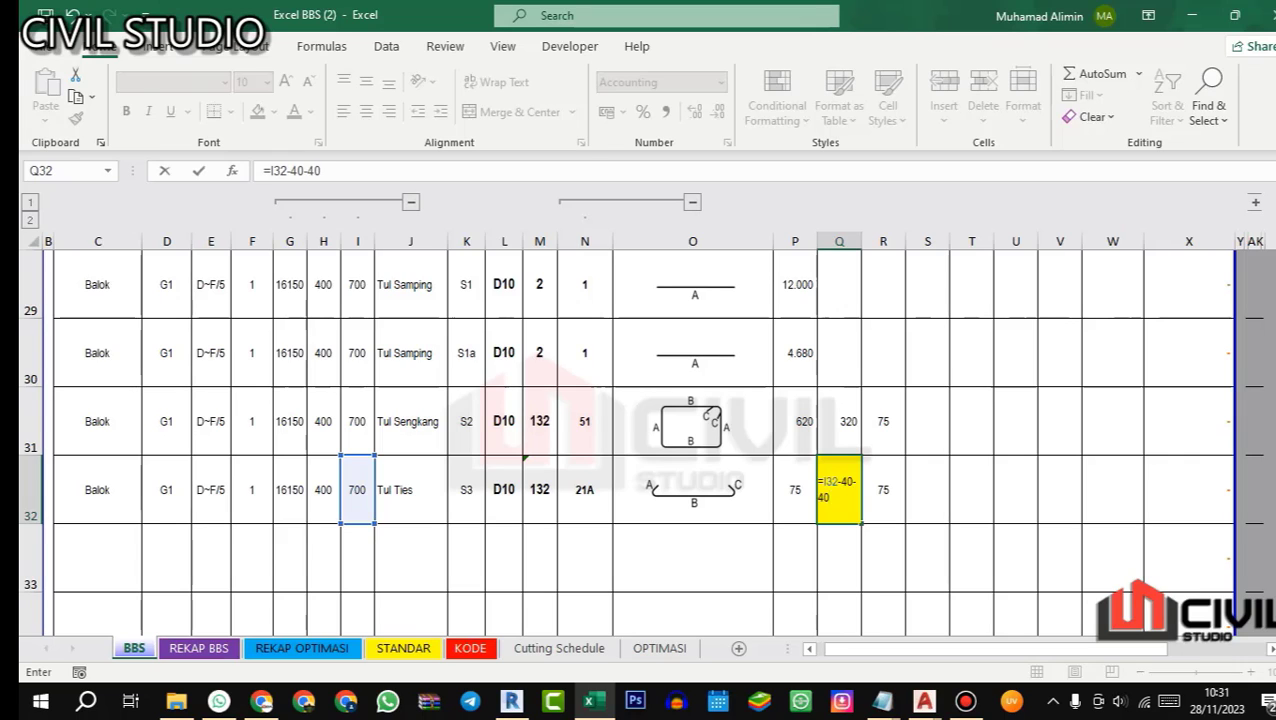
{"action": "key", "text": "Return"}
Step: Ignore the unprotected formula error on the tie quantity cell M32
{"action": "left_click", "coordinate": [539, 489]}
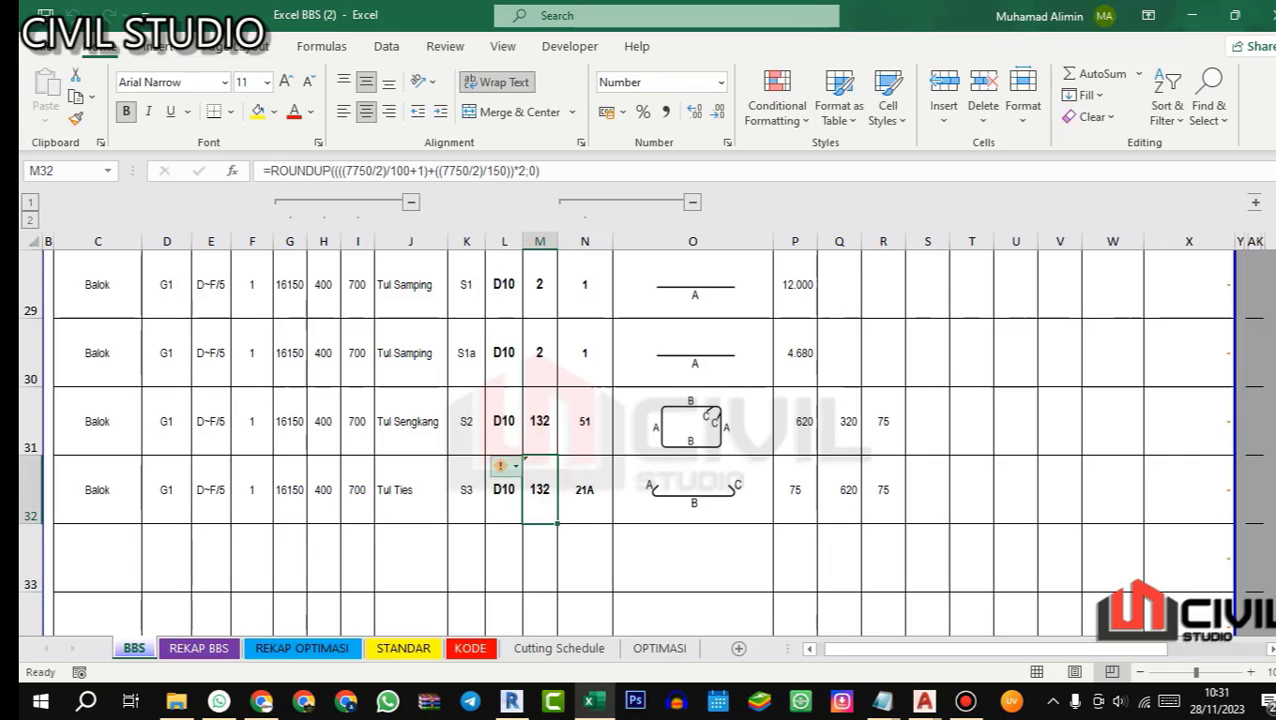
{"action": "left_click", "coordinate": [503, 468]}
{"action": "left_click", "coordinate": [552, 558]}
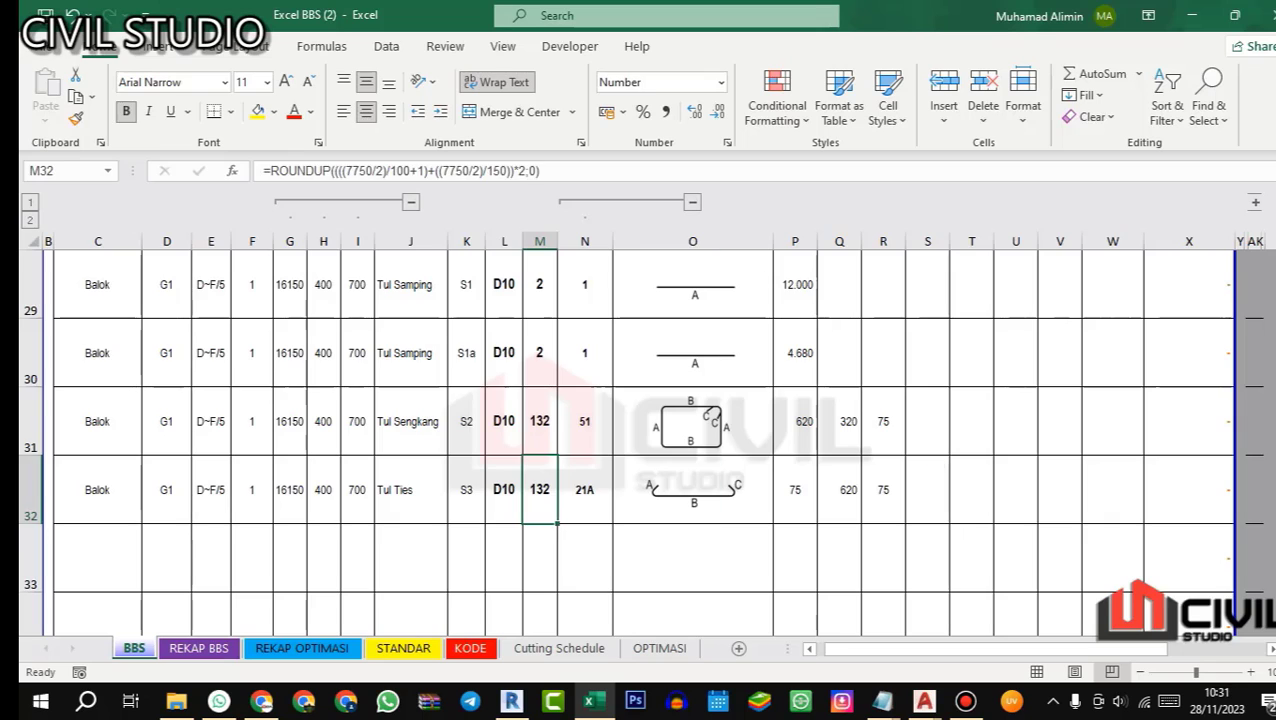
Step: Check beam G1's support and midspan section reinforcement in the AutoCAD beam detail drawing
{"action": "left_click", "coordinate": [927, 489]}
{"action": "scroll", "coordinate": [927, 489], "scroll_direction": "up", "scroll_amount": 5}
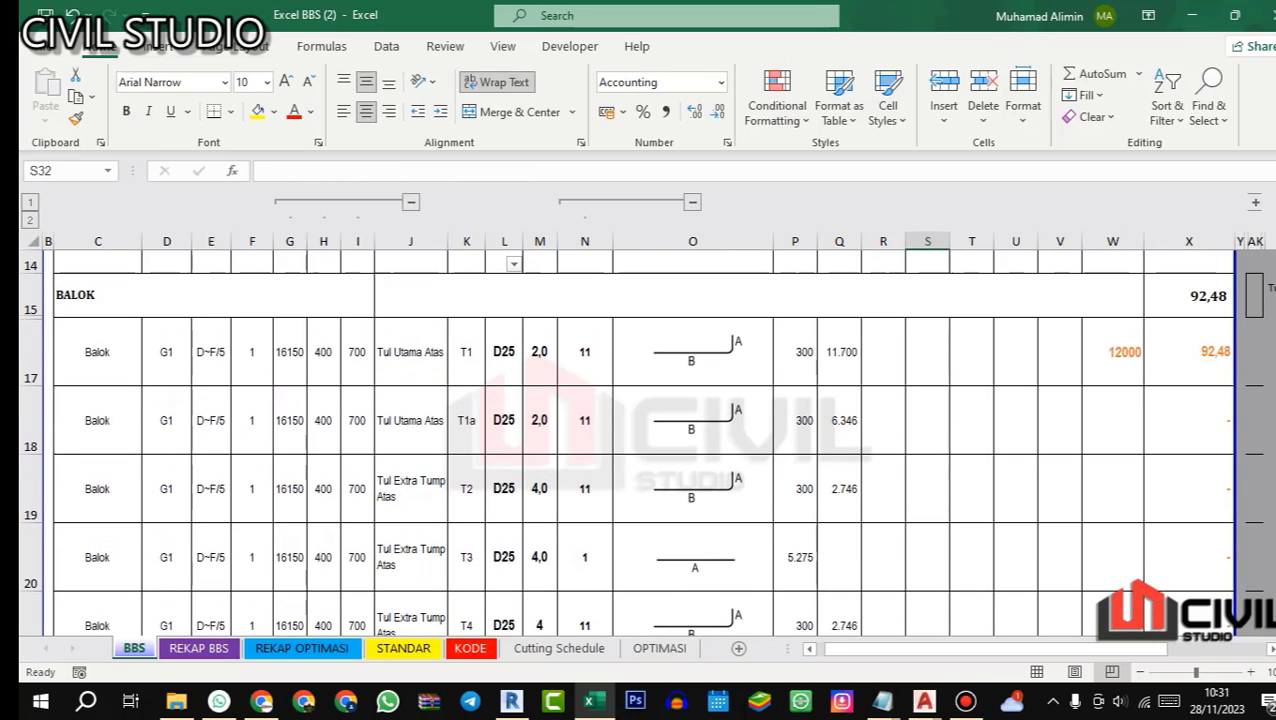
{"action": "mouse_move", "coordinate": [923, 700]}
{"action": "left_click", "coordinate": [1125, 595]}
{"action": "scroll", "coordinate": [720, 380], "scroll_direction": "down", "scroll_amount": 4}
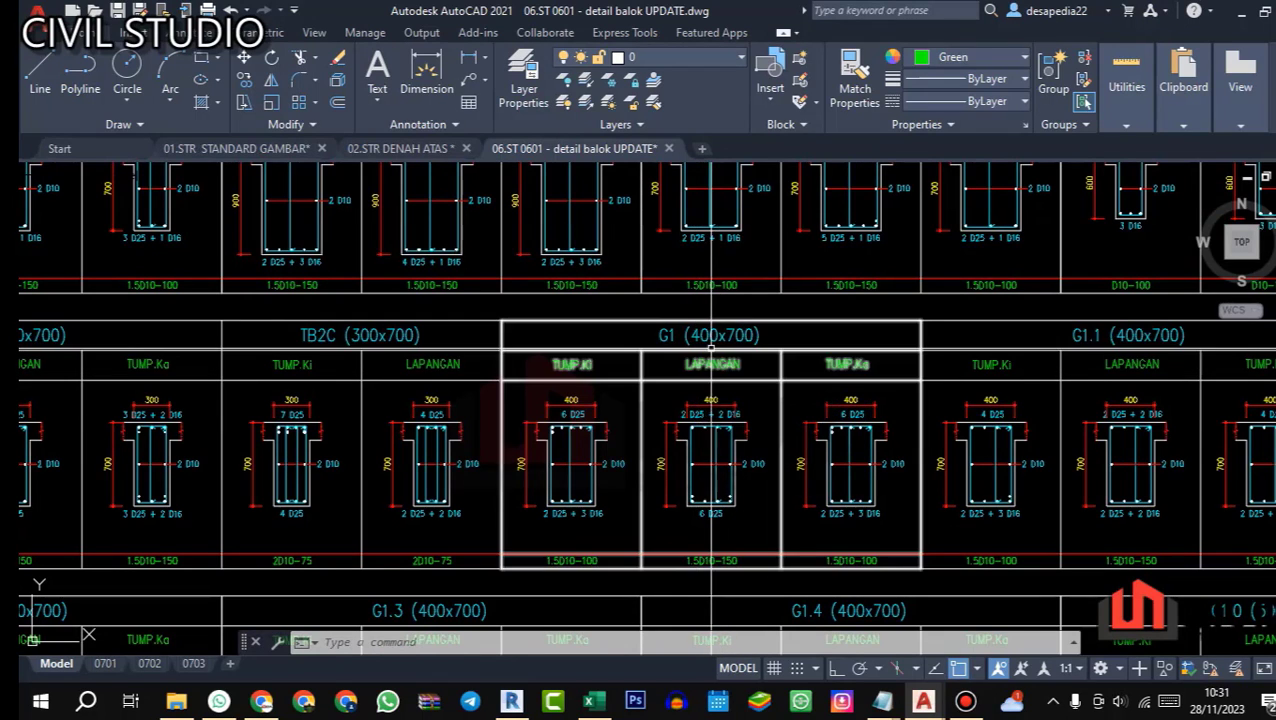
{"action": "scroll", "coordinate": [790, 459], "scroll_direction": "up", "scroll_amount": 2}
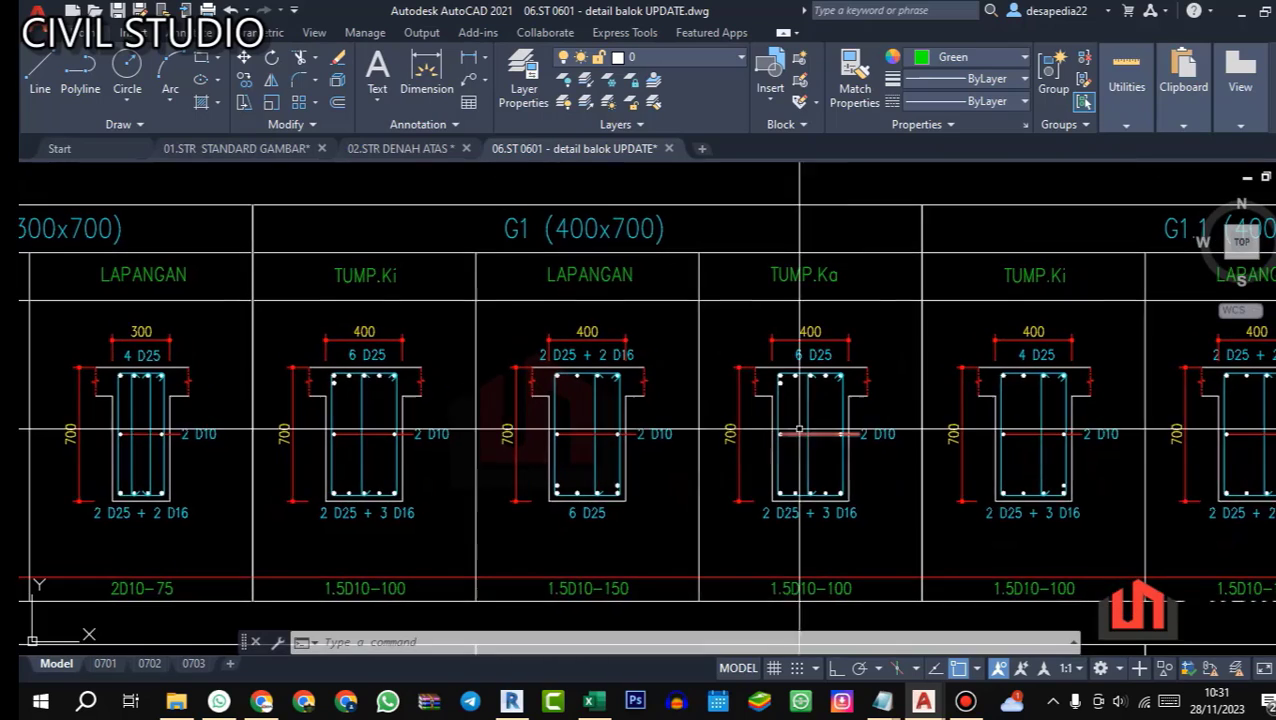
Step: Back in Excel, calculate the total lengths of all scheduled bars with the Auto method
{"action": "left_click", "coordinate": [595, 701]}
{"action": "scroll", "coordinate": [646, 441], "scroll_direction": "up", "scroll_amount": 1}
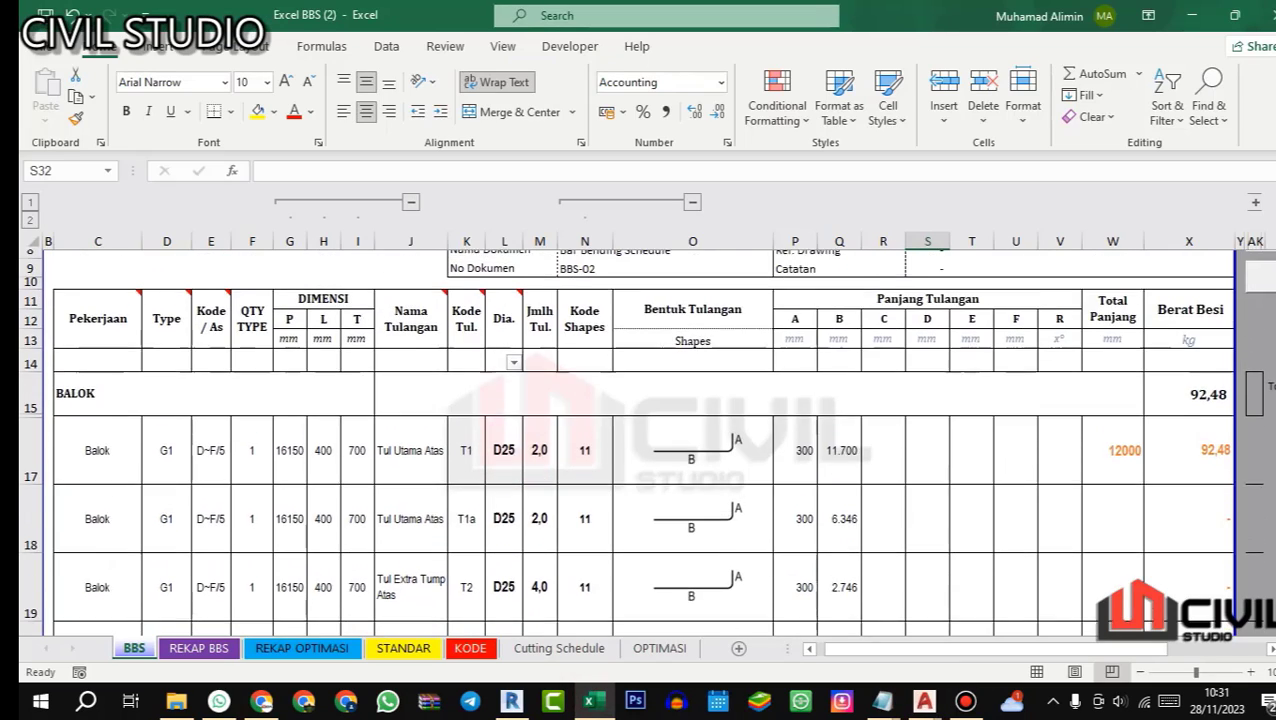
{"action": "scroll", "coordinate": [646, 441], "scroll_direction": "right", "scroll_amount": 3}
{"action": "scroll", "coordinate": [425, 440], "scroll_direction": "up", "scroll_amount": 2}
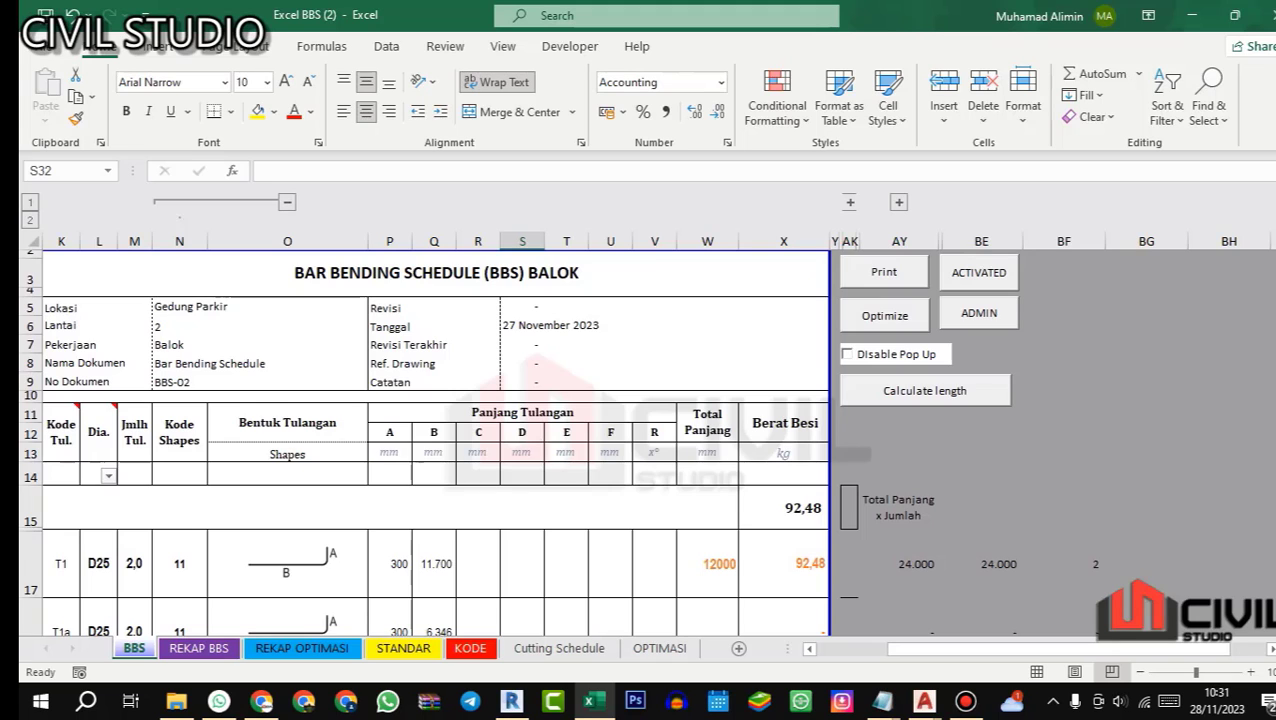
{"action": "scroll", "coordinate": [425, 440], "scroll_direction": "down", "scroll_amount": 2}
{"action": "scroll", "coordinate": [425, 440], "scroll_direction": "up", "scroll_amount": 2}
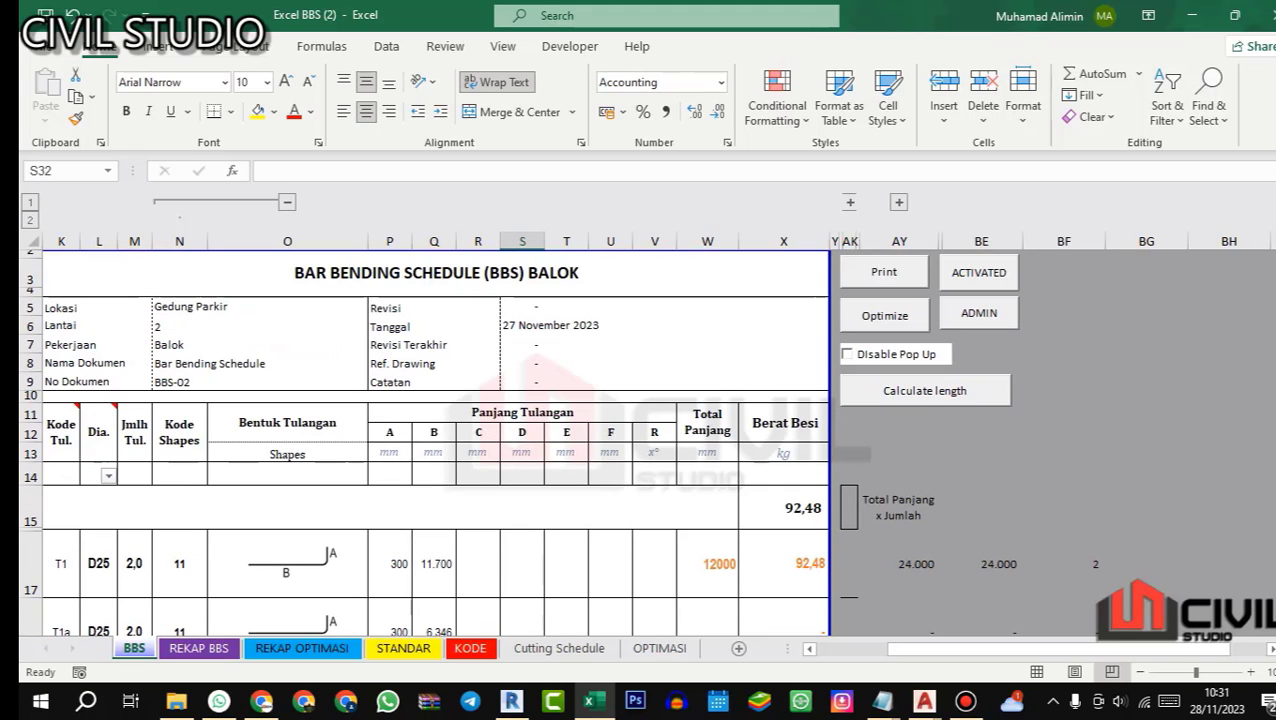
{"action": "left_click", "coordinate": [906, 391]}
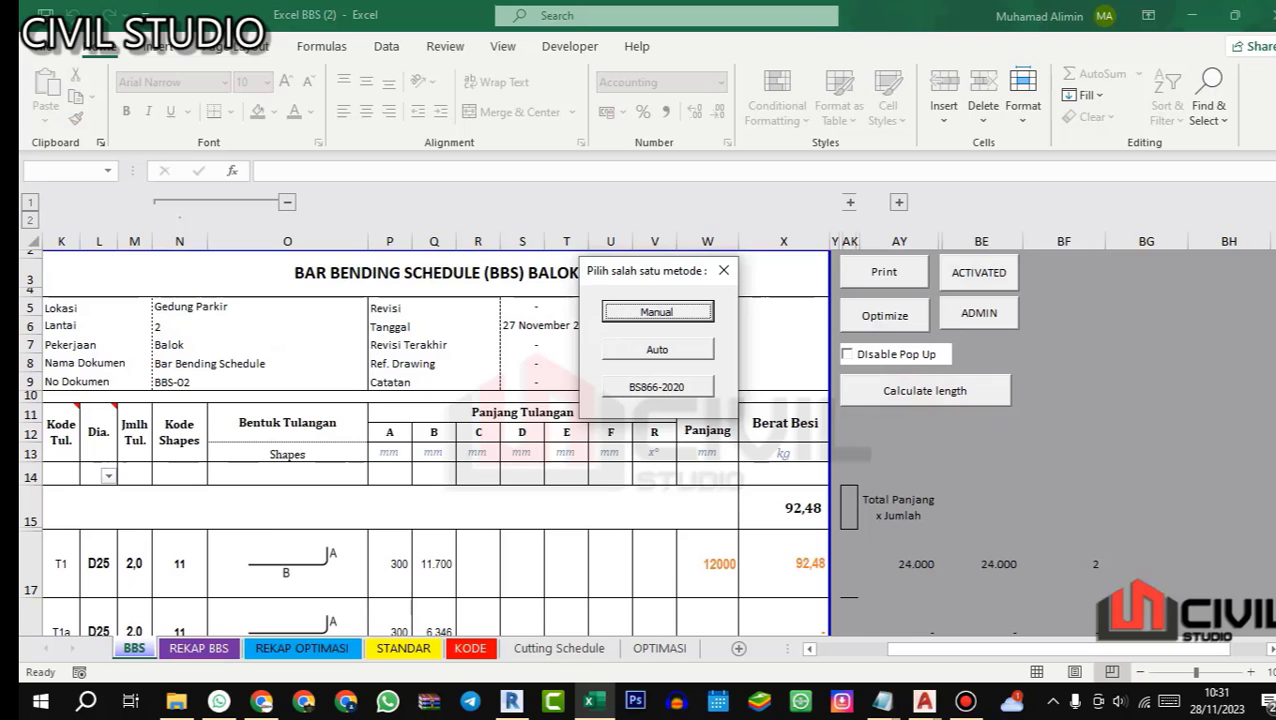
{"action": "left_click", "coordinate": [683, 346]}
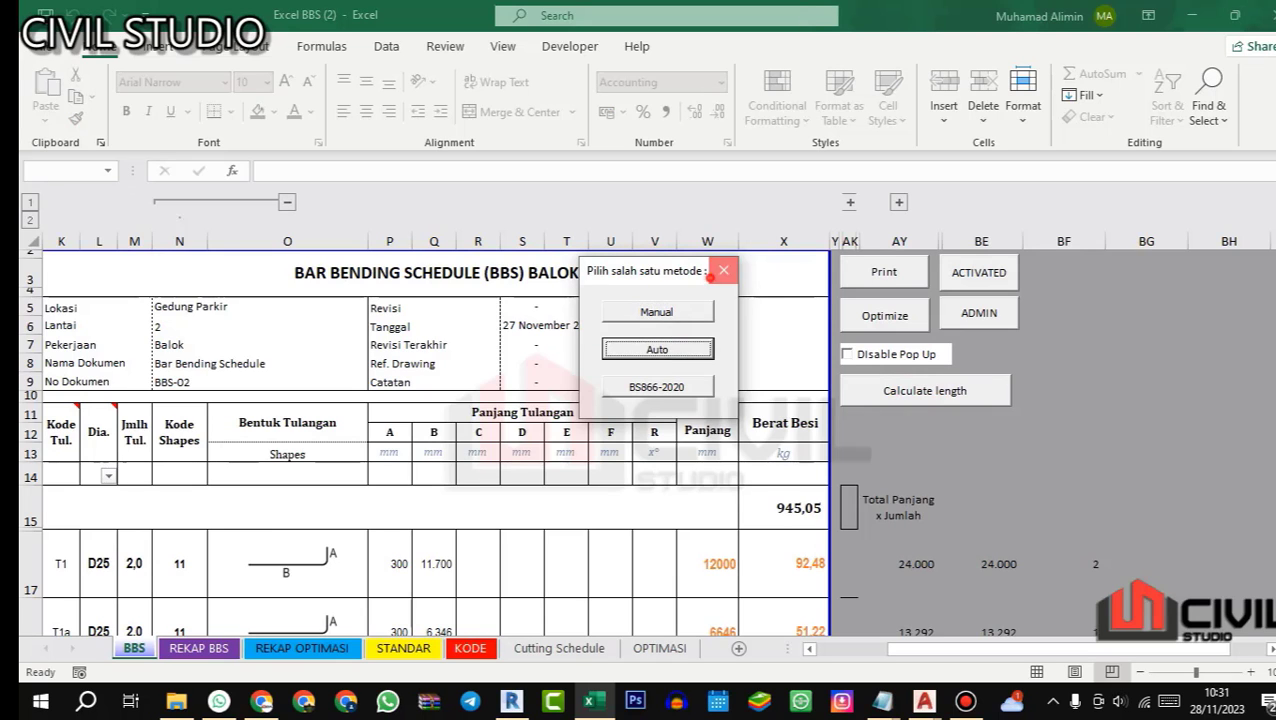
{"action": "left_click", "coordinate": [723, 270]}
Step: Review the total length and steel weight of every beam G1 bar row in the BBS sheet
{"action": "scroll", "coordinate": [425, 440], "scroll_direction": "down", "scroll_amount": 5}
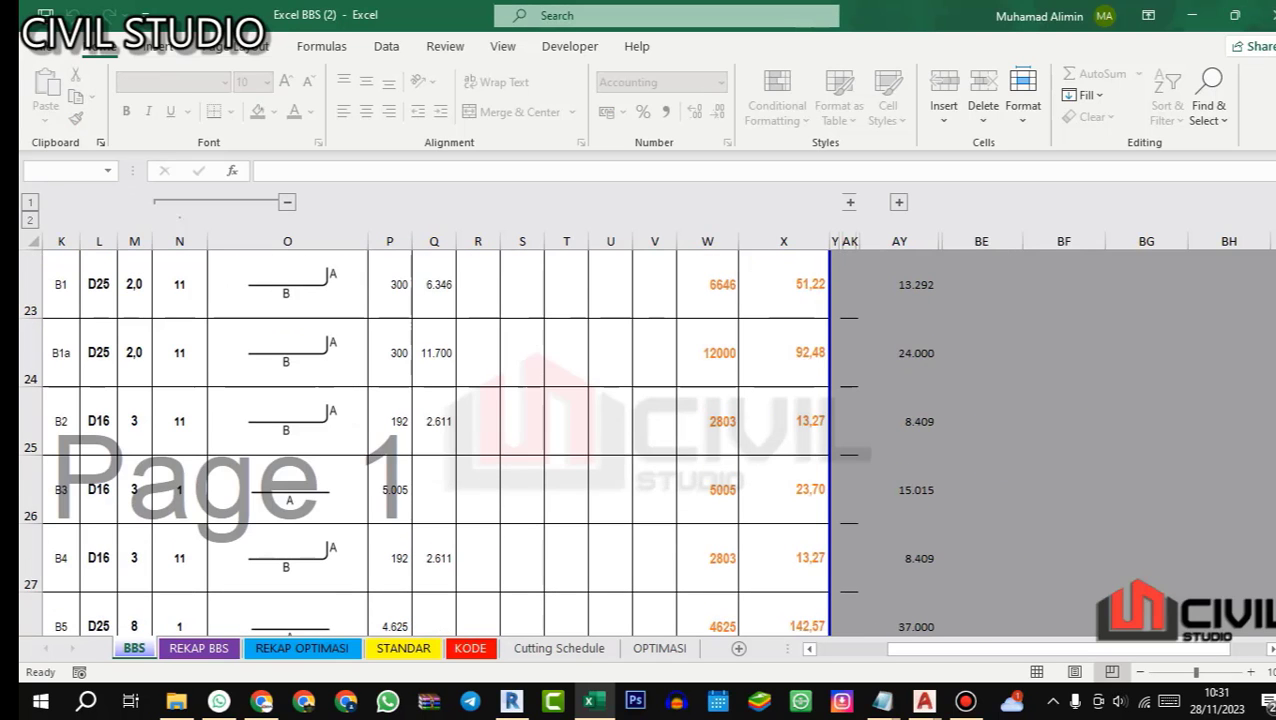
{"action": "scroll", "coordinate": [425, 440], "scroll_direction": "down", "scroll_amount": 3}
{"action": "scroll", "coordinate": [425, 440], "scroll_direction": "up", "scroll_amount": 2}
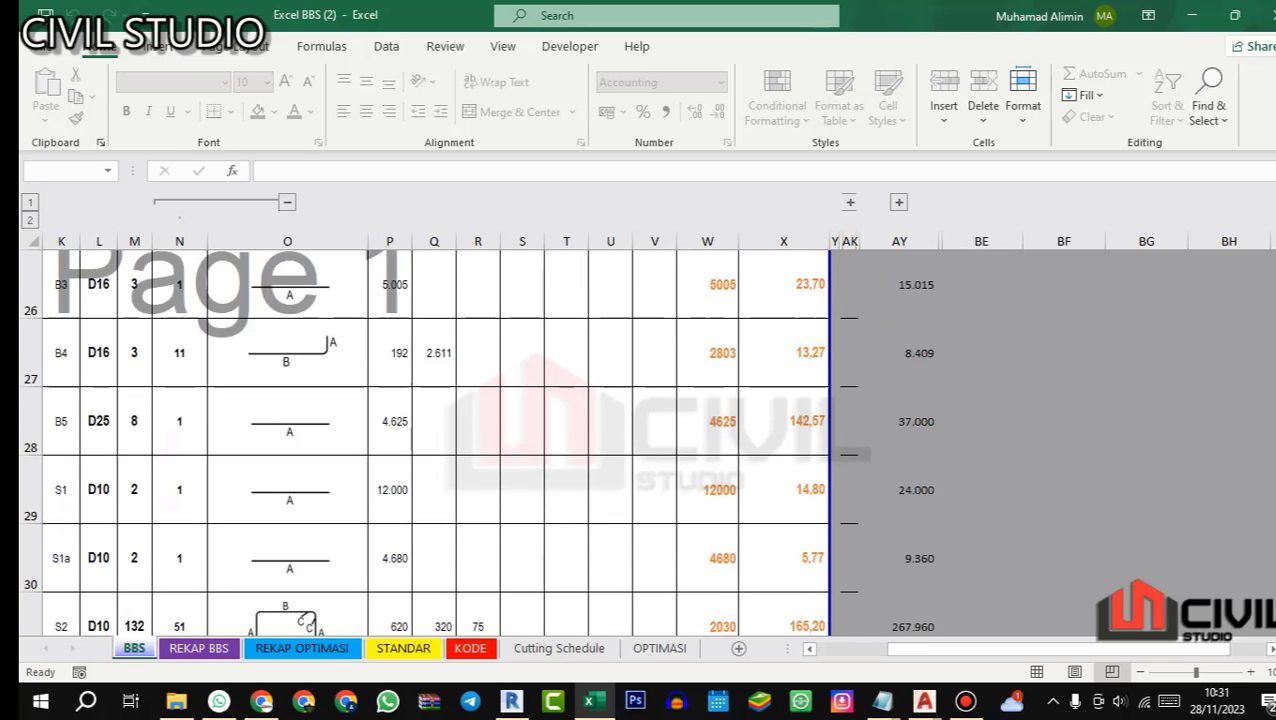
{"action": "scroll", "coordinate": [425, 440], "scroll_direction": "up", "scroll_amount": 5}
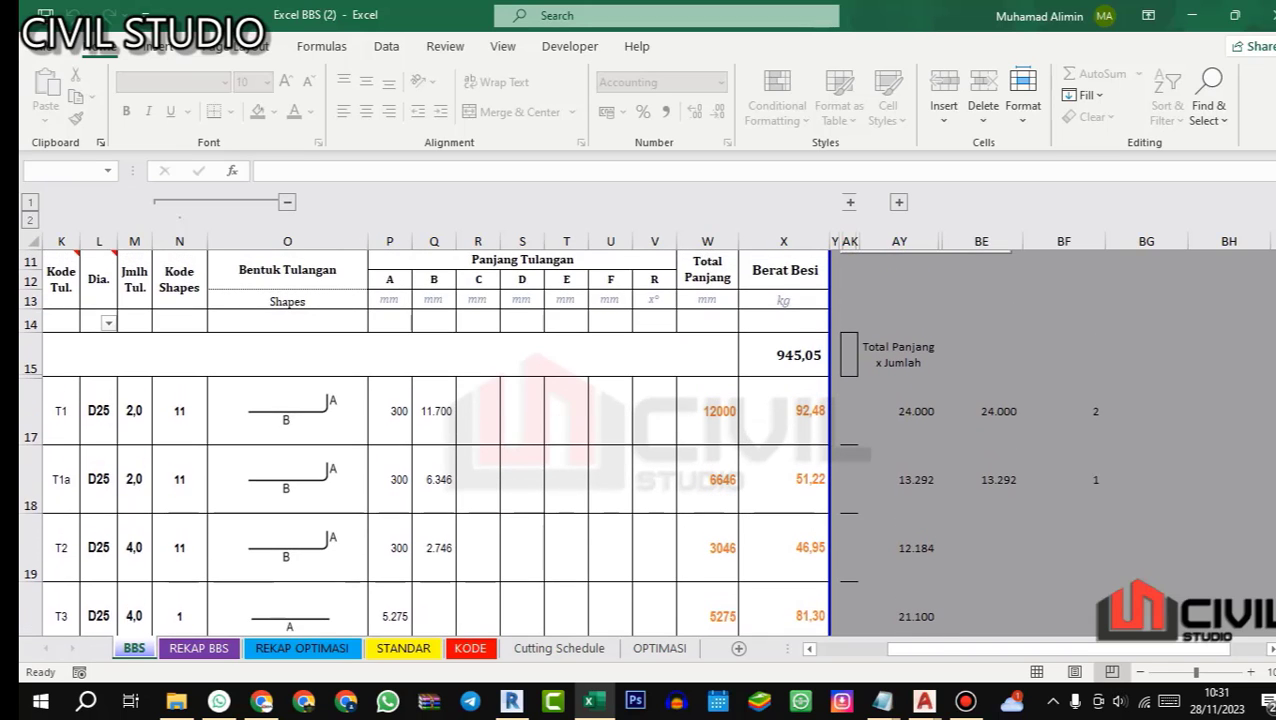
{"action": "scroll", "coordinate": [425, 440], "scroll_direction": "down", "scroll_amount": 5}
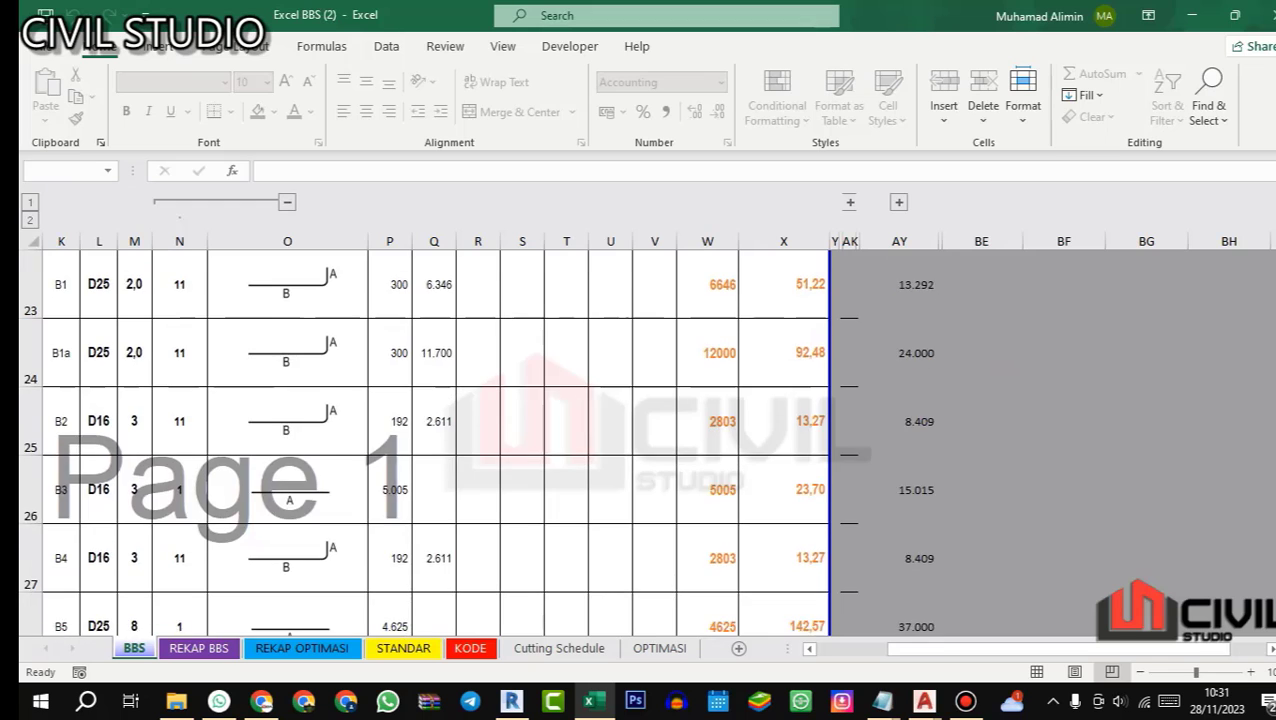
{"action": "scroll", "coordinate": [425, 440], "scroll_direction": "down", "scroll_amount": 2}
{"action": "scroll", "coordinate": [425, 440], "scroll_direction": "up", "scroll_amount": 5}
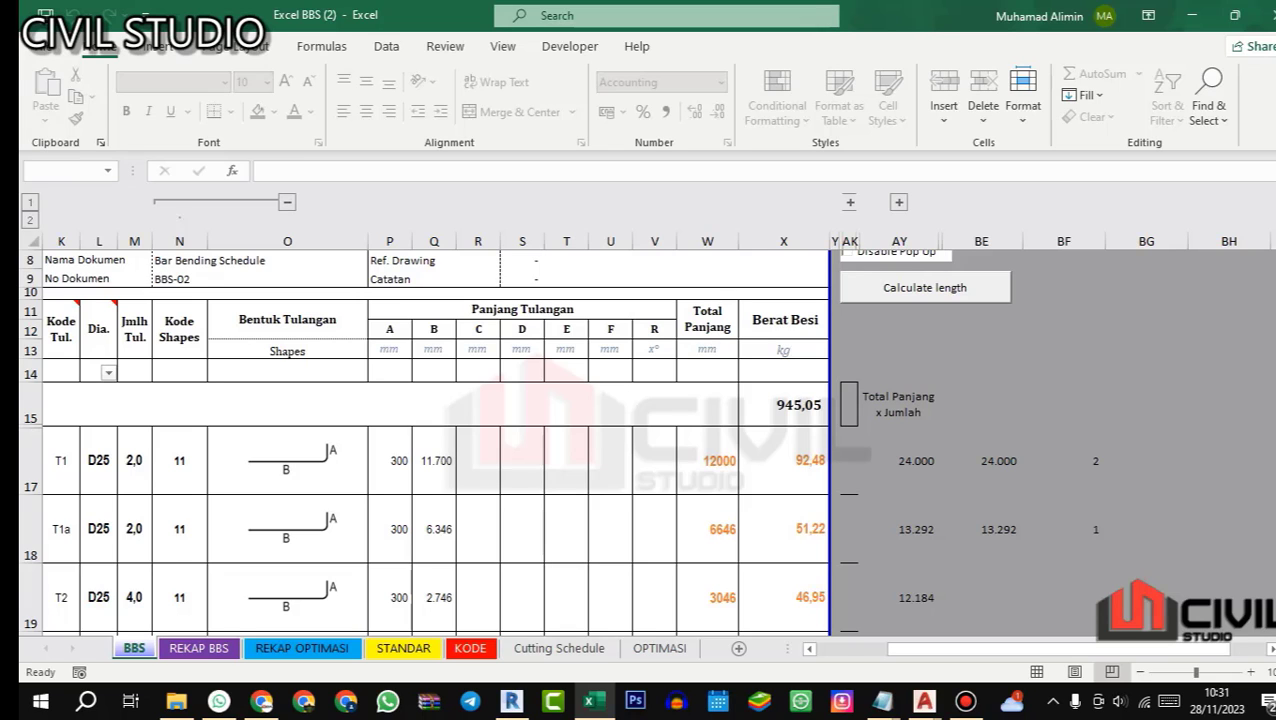
{"action": "scroll", "coordinate": [558, 441], "scroll_direction": "down", "scroll_amount": 1}
{"action": "left_click_drag", "start_coordinate": [962, 649], "coordinate": [890, 649]}
{"action": "scroll", "coordinate": [650, 440], "scroll_direction": "down", "scroll_amount": 3}
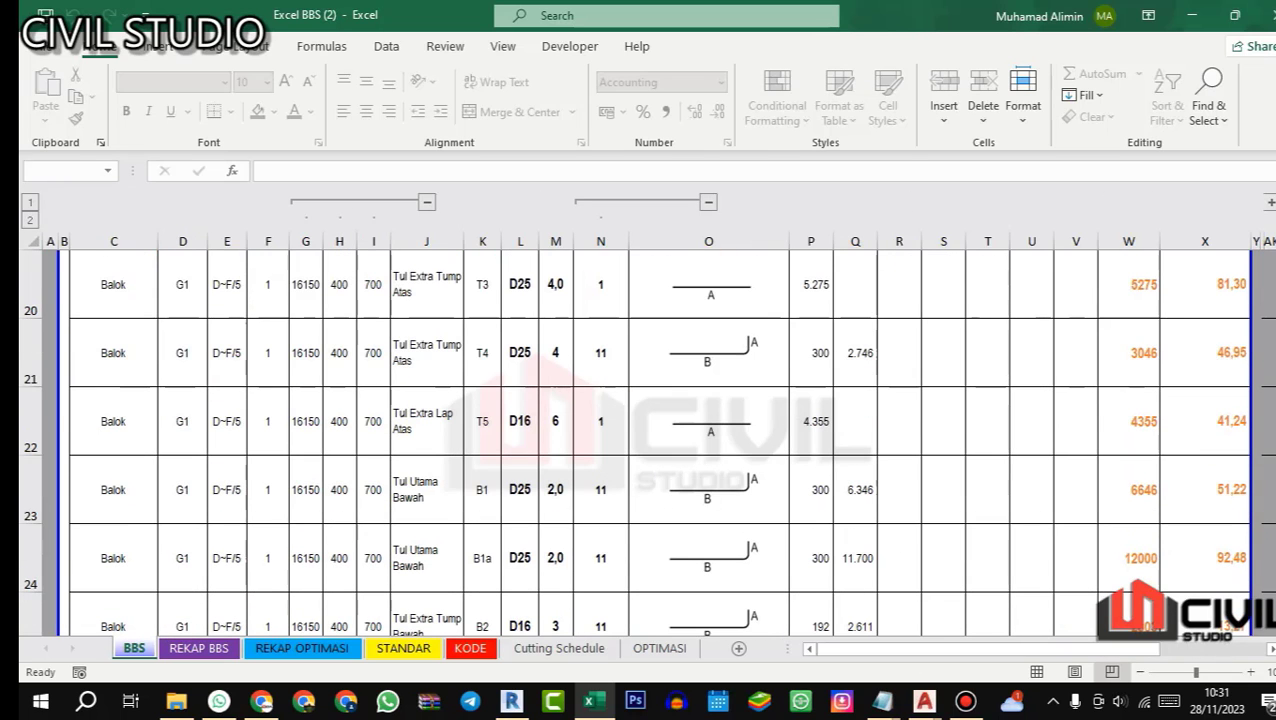
Step: Preview the bar bending schedule for printing and inspect its first page at enlarged size
{"action": "key", "text": "ctrl+p"}
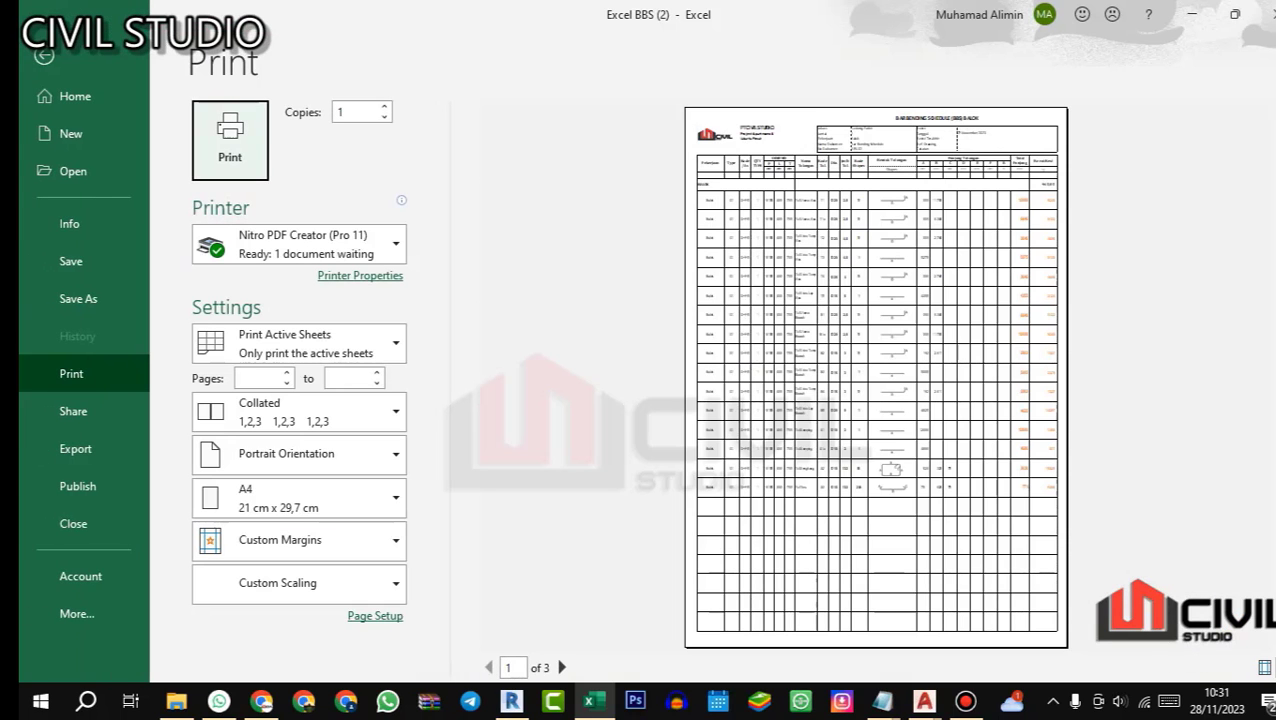
{"action": "left_click", "coordinate": [1275, 667]}
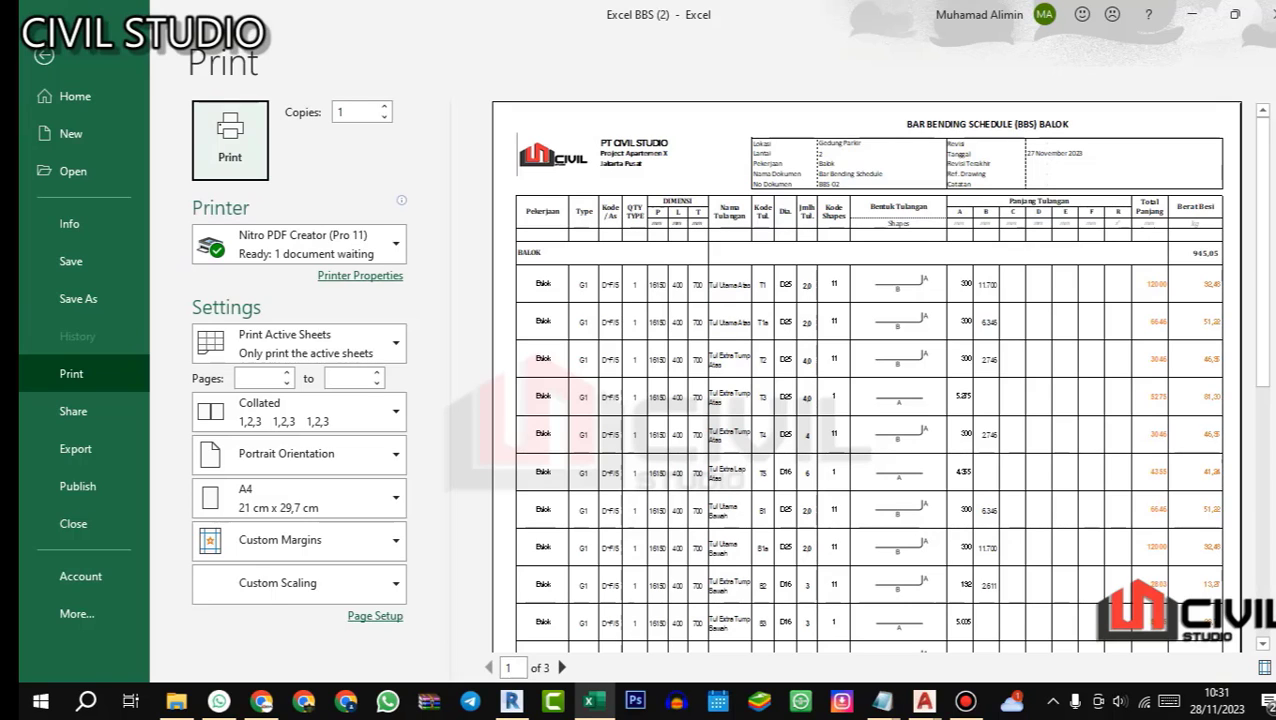
{"action": "scroll", "coordinate": [866, 376], "scroll_direction": "down", "scroll_amount": 3}
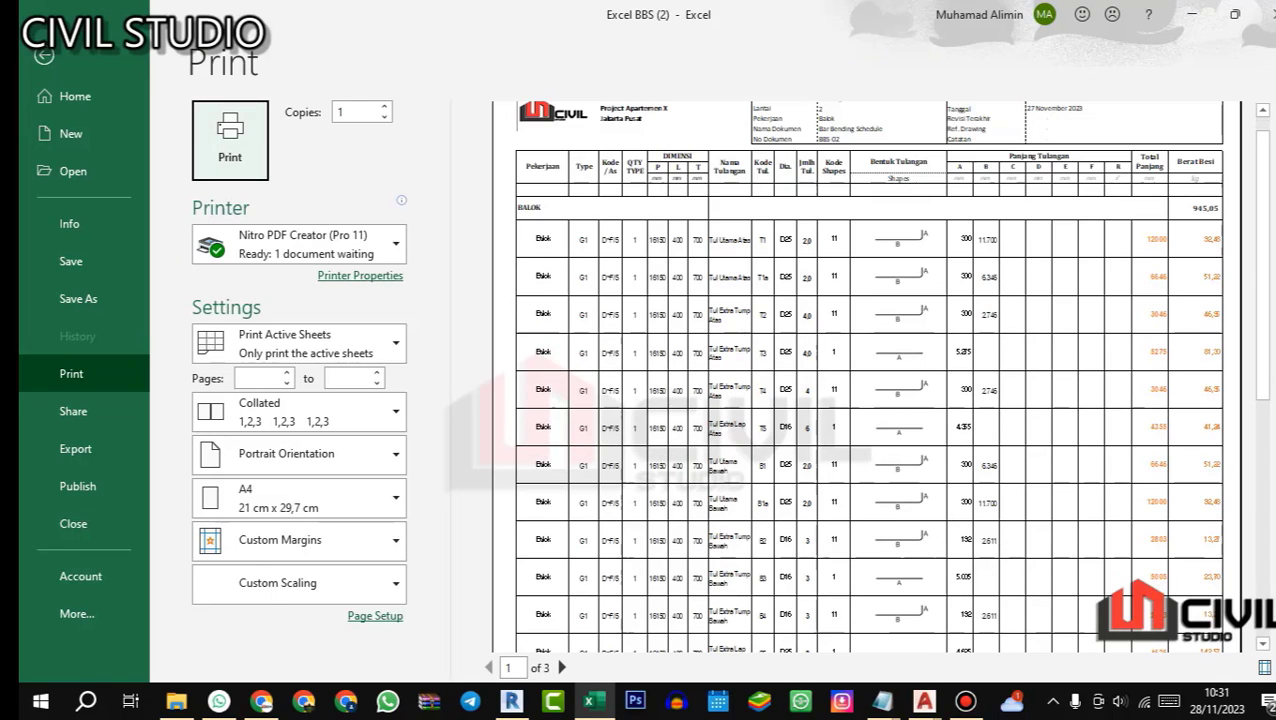
{"action": "scroll", "coordinate": [866, 376], "scroll_direction": "down", "scroll_amount": 2}
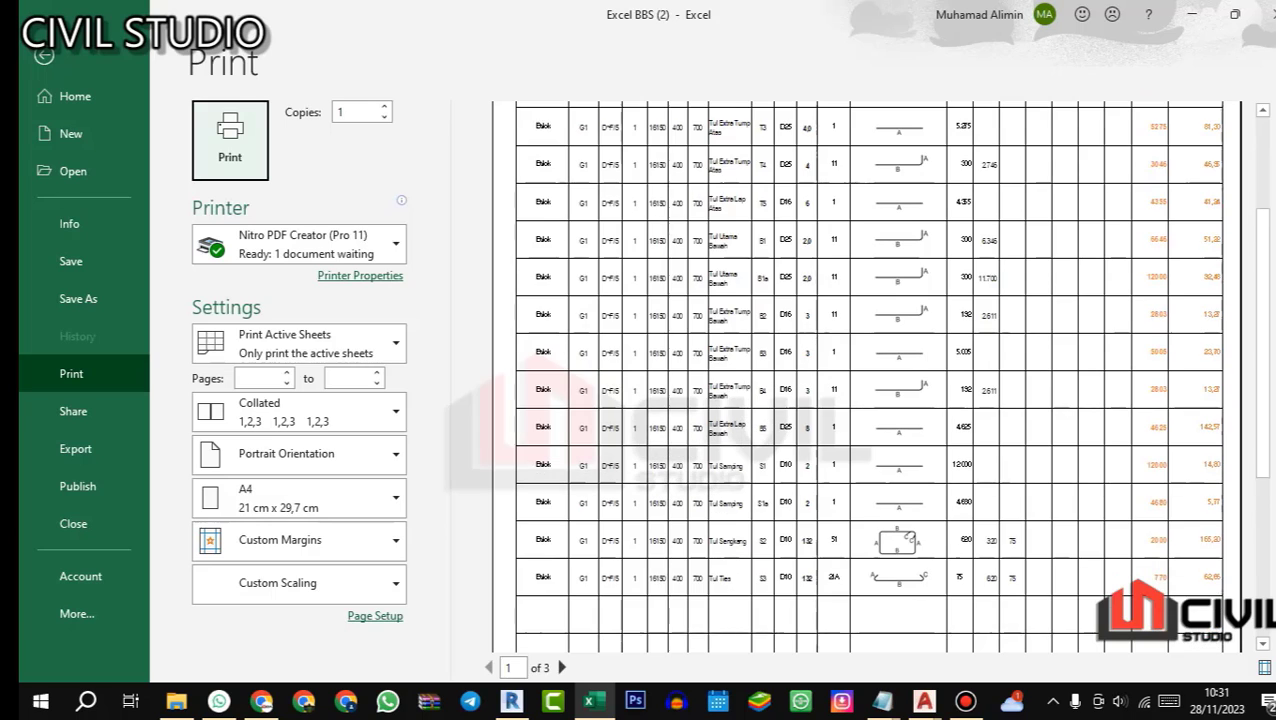
{"action": "scroll", "coordinate": [866, 376], "scroll_direction": "up", "scroll_amount": 2}
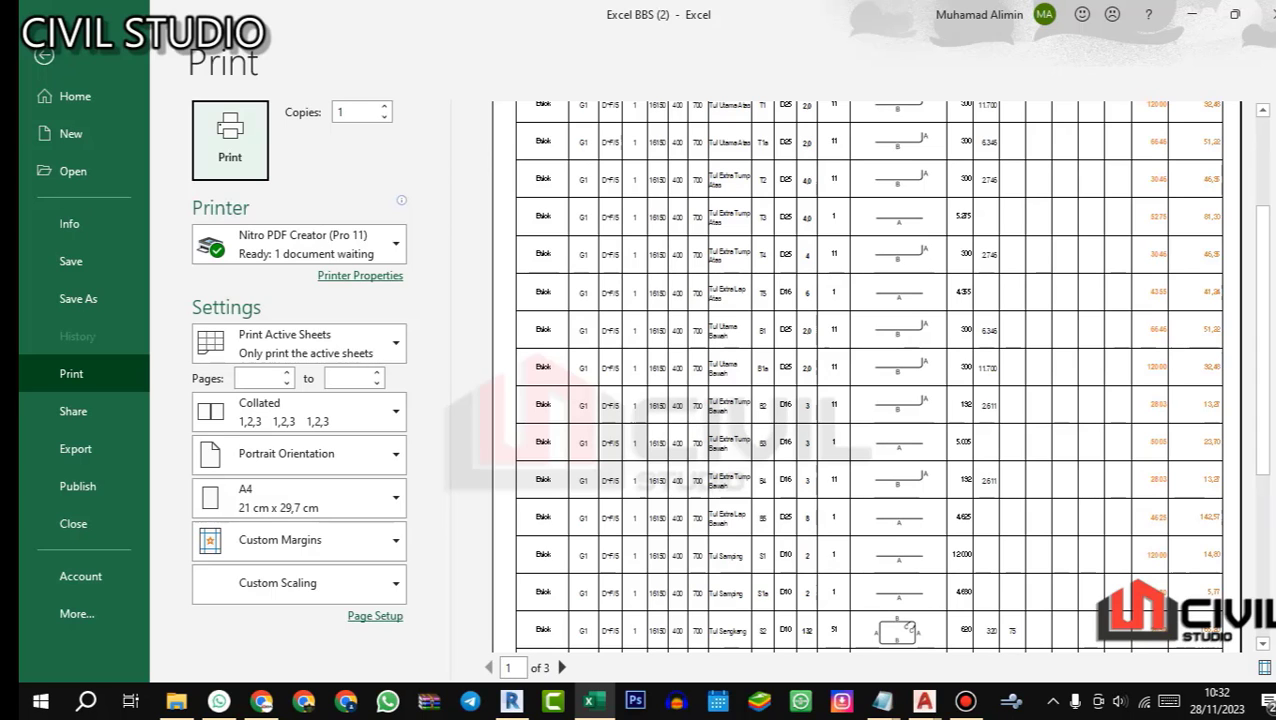
Step: Close the print preview and save the workbook, accepting the personal information notice
{"action": "key", "text": "Escape"}
{"action": "key", "text": "ctrl+s"}
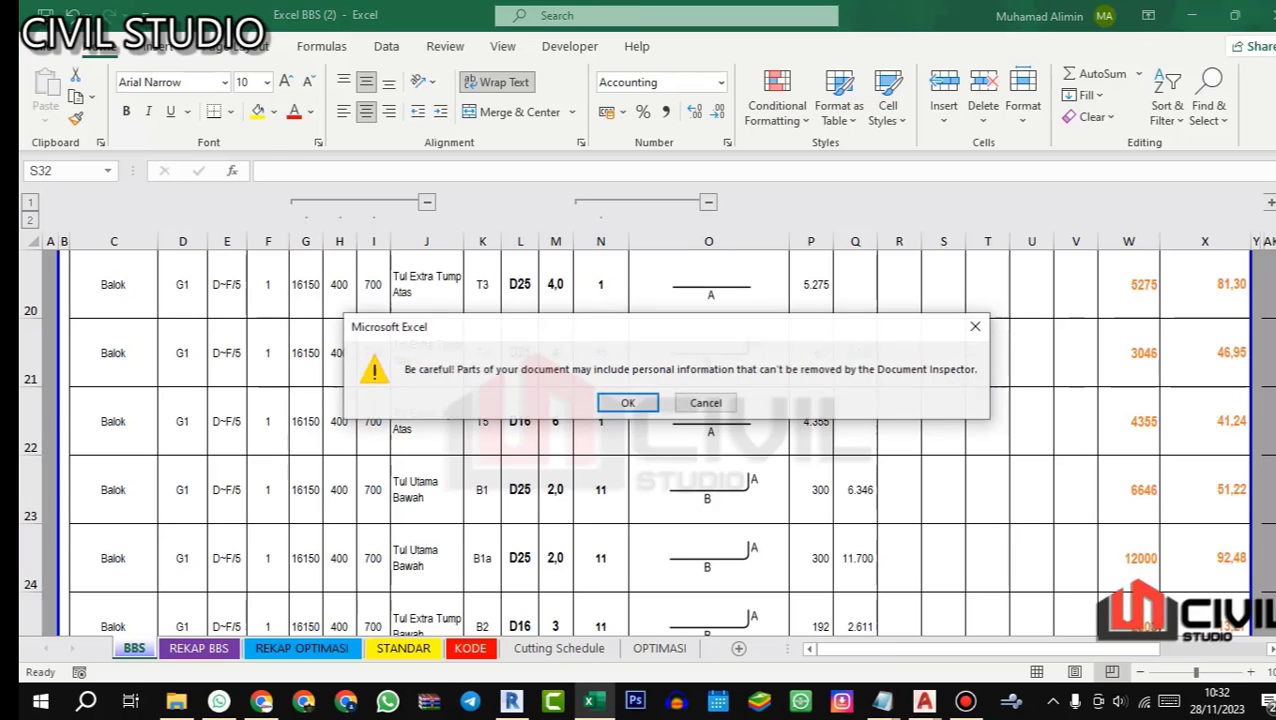
{"action": "key", "text": "Return"}
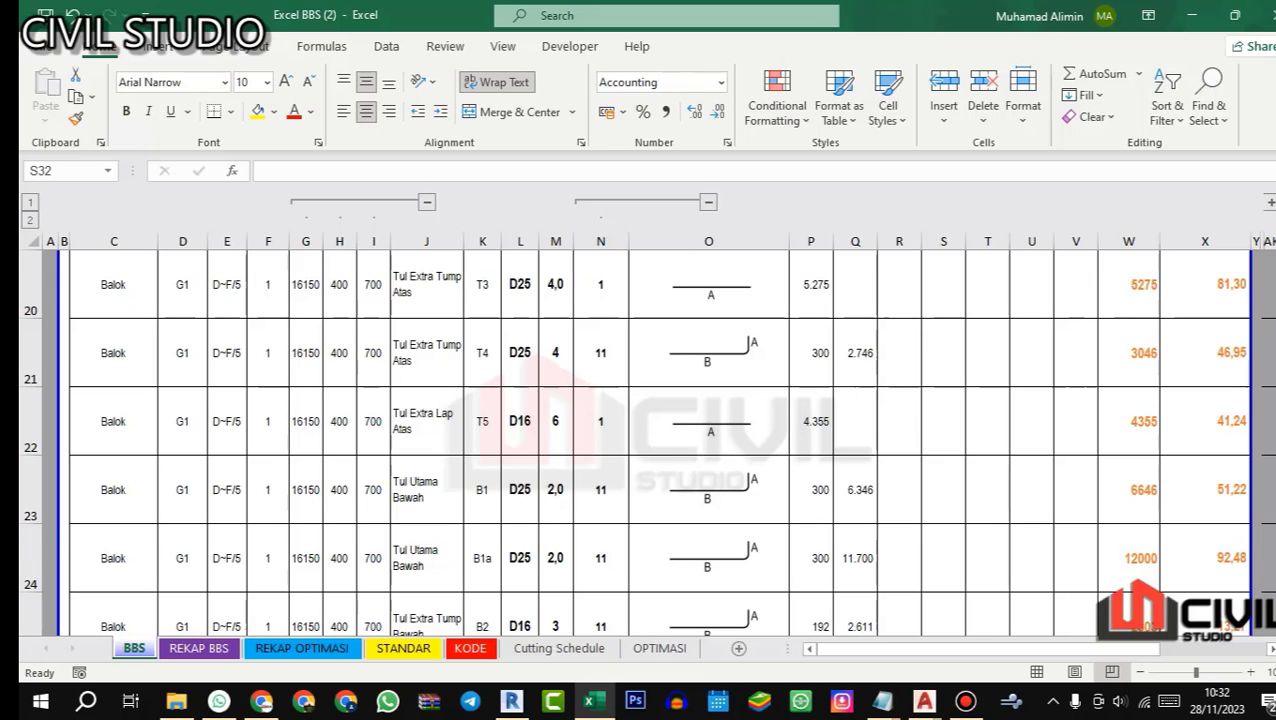
Step: Run the bar cutting optimization from the BBS sheet and acknowledge the per-diameter messages
{"action": "scroll", "coordinate": [640, 440], "scroll_direction": "up", "scroll_amount": 6}
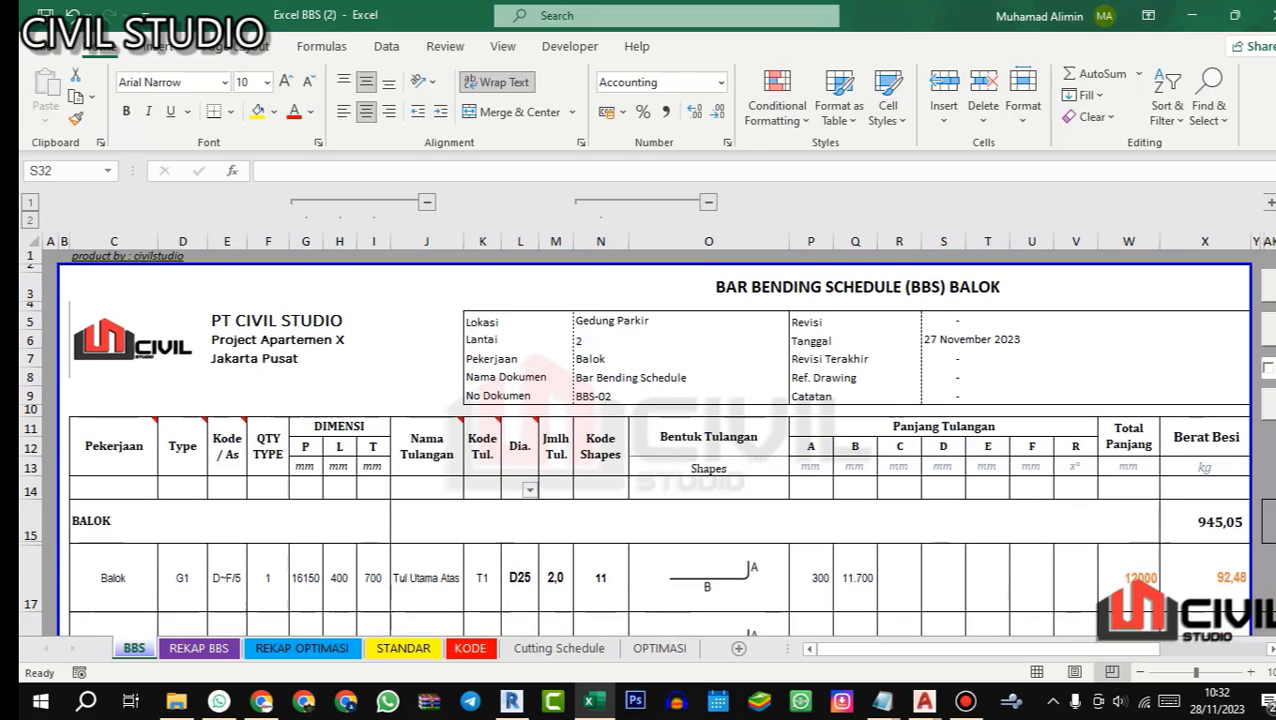
{"action": "left_click_drag", "start_coordinate": [940, 649], "coordinate": [985, 649]}
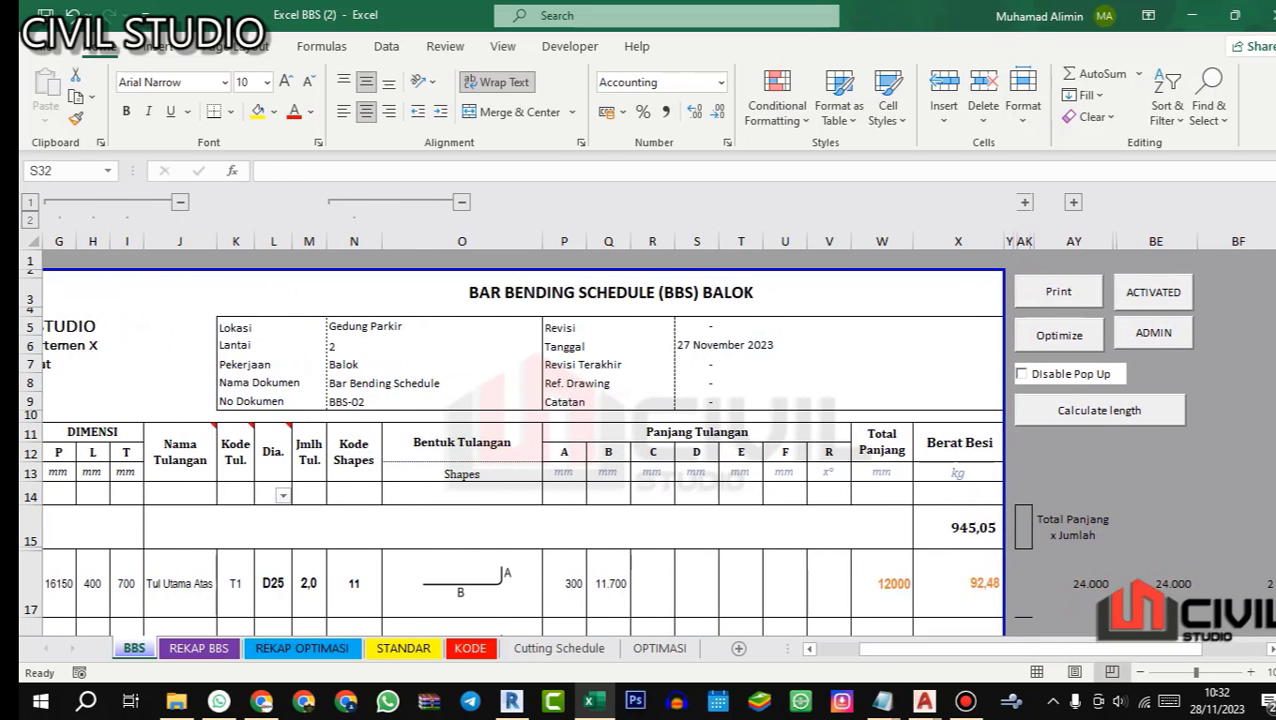
{"action": "scroll", "coordinate": [510, 440], "scroll_direction": "down", "scroll_amount": 5}
{"action": "scroll", "coordinate": [510, 440], "scroll_direction": "up", "scroll_amount": 5}
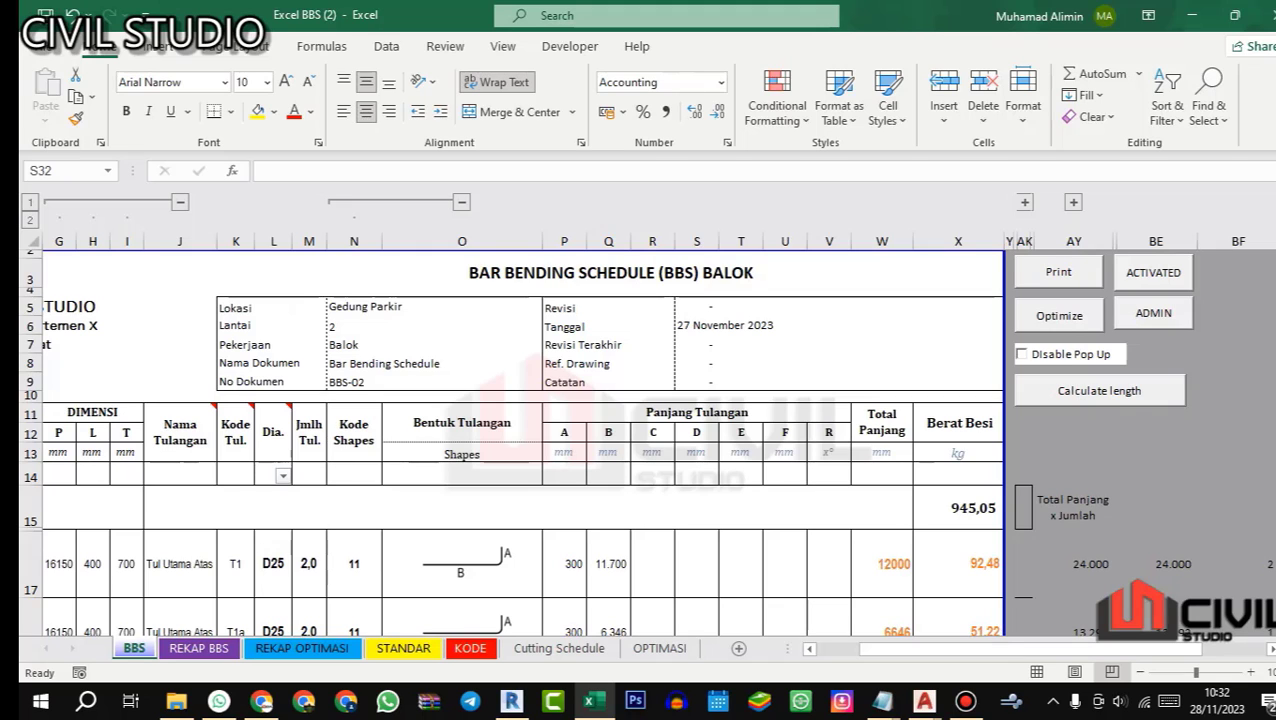
{"action": "left_click", "coordinate": [1059, 315]}
{"action": "key", "text": "Return"}
{"action": "key", "text": "Return"}
{"action": "key", "text": "Return"}
{"action": "key", "text": "Return"}
{"action": "key", "text": "Return"}
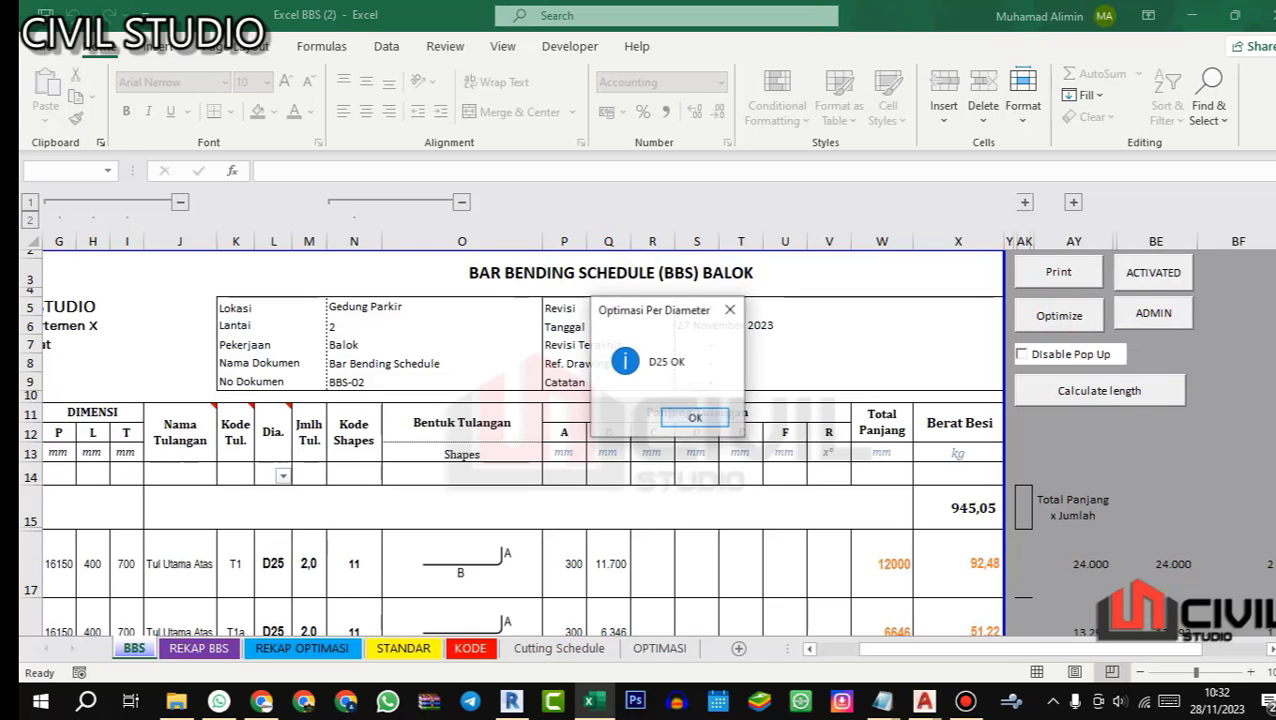
{"action": "key", "text": "Return"}
Step: On the OPTIMASI sheet, look up the cutting combinations for the diameter 10 bars
{"action": "scroll", "coordinate": [645, 420], "scroll_direction": "up", "scroll_amount": 10}
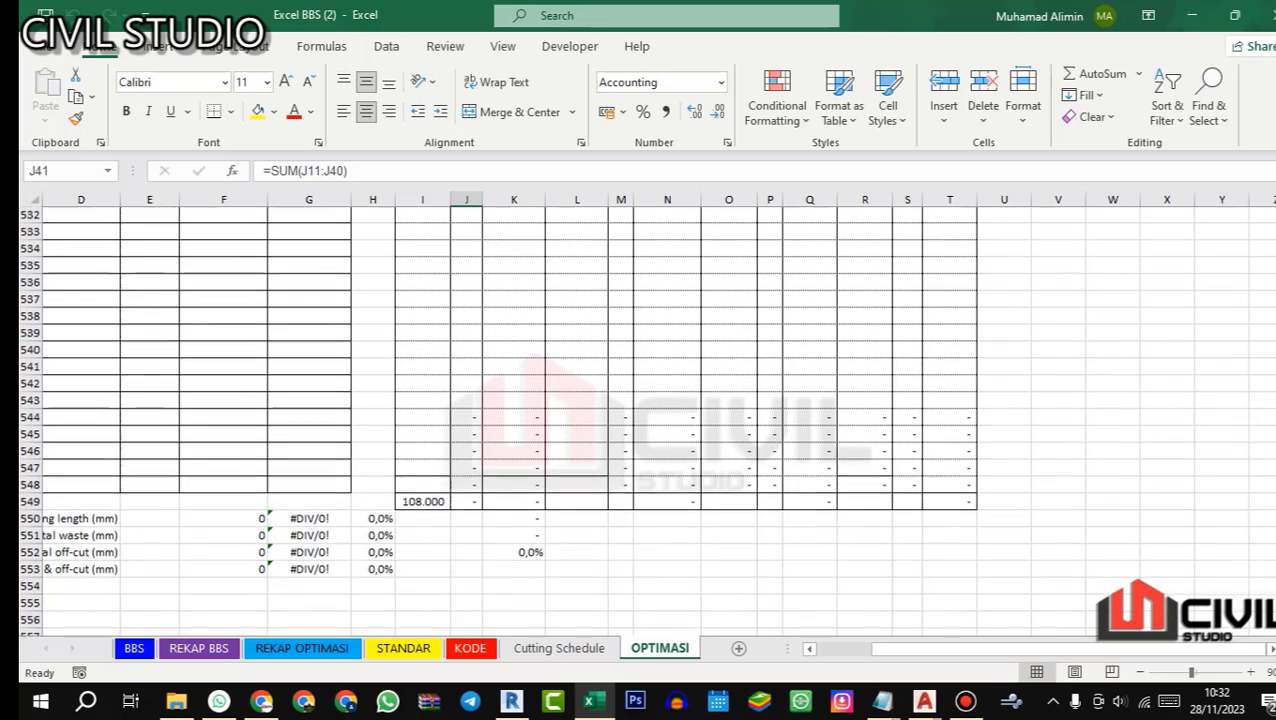
{"action": "left_click_drag", "start_coordinate": [1025, 654], "coordinate": [990, 654]}
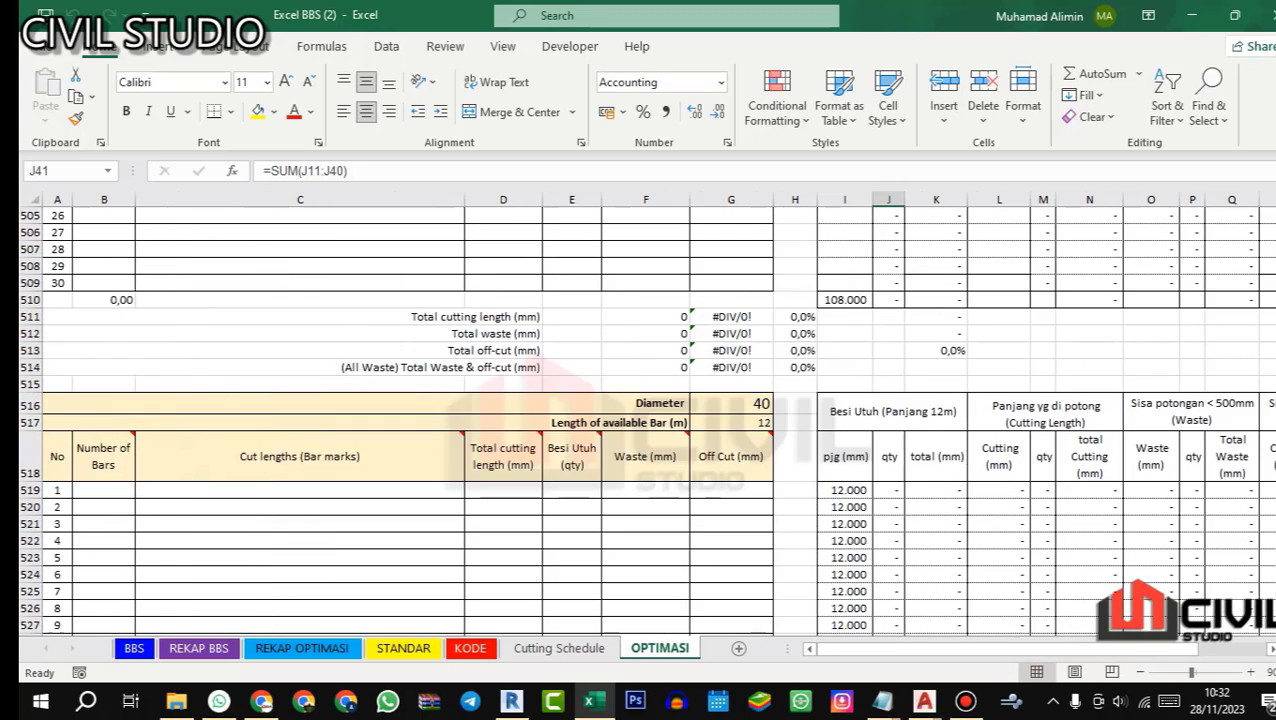
{"action": "scroll", "coordinate": [645, 420], "scroll_direction": "up", "scroll_amount": 20}
{"action": "scroll", "coordinate": [645, 420], "scroll_direction": "up", "scroll_amount": 20}
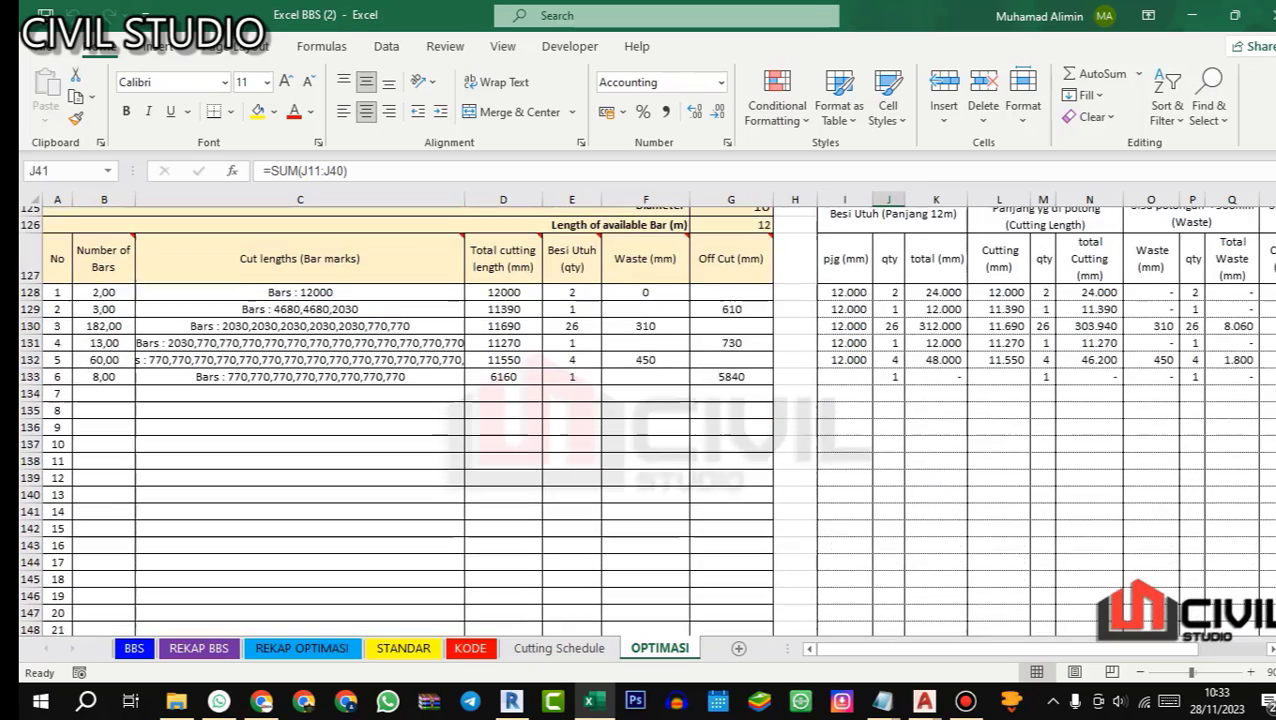
{"action": "scroll", "coordinate": [645, 420], "scroll_direction": "up", "scroll_amount": 1}
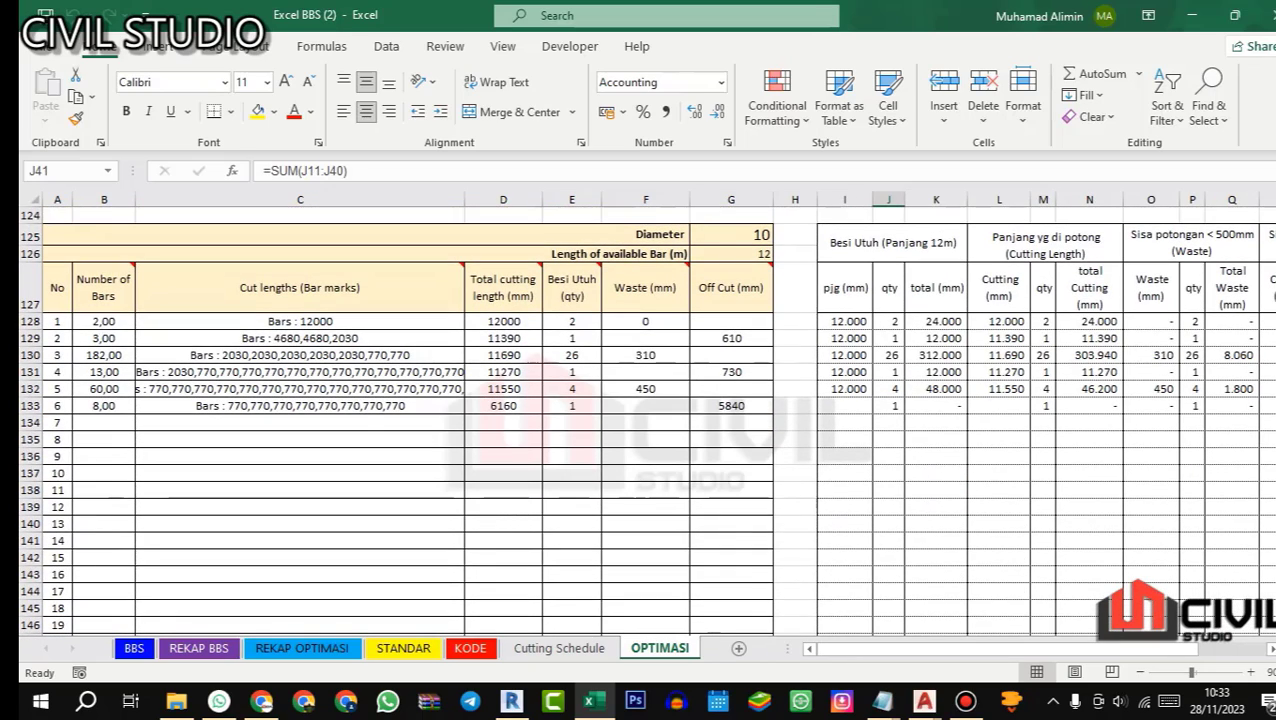
Step: Examine the whole bar, cutting length, waste and cut-off quantities and totals in the diameter 10 table
{"action": "left_click_drag", "start_coordinate": [915, 647], "coordinate": [940, 647]}
{"action": "scroll", "coordinate": [645, 420], "scroll_direction": "down", "scroll_amount": 6}
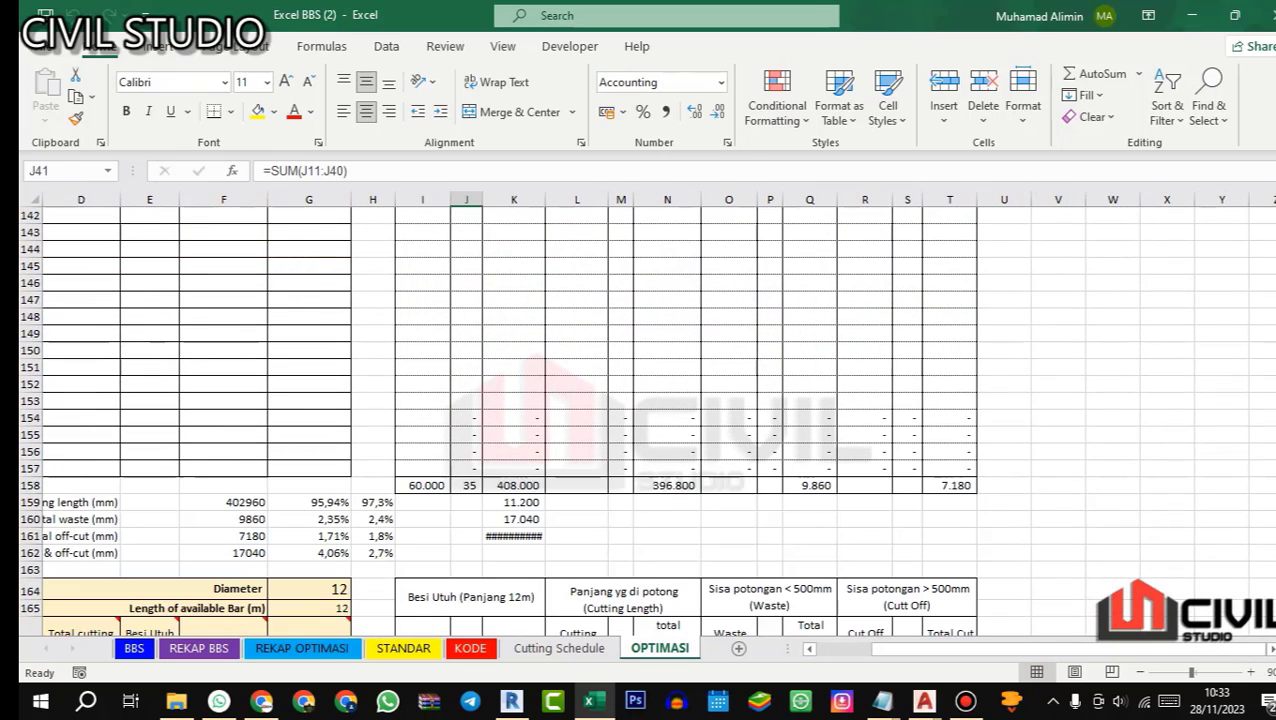
{"action": "left_click", "coordinate": [468, 486]}
{"action": "scroll", "coordinate": [468, 486], "scroll_direction": "up", "scroll_amount": 6}
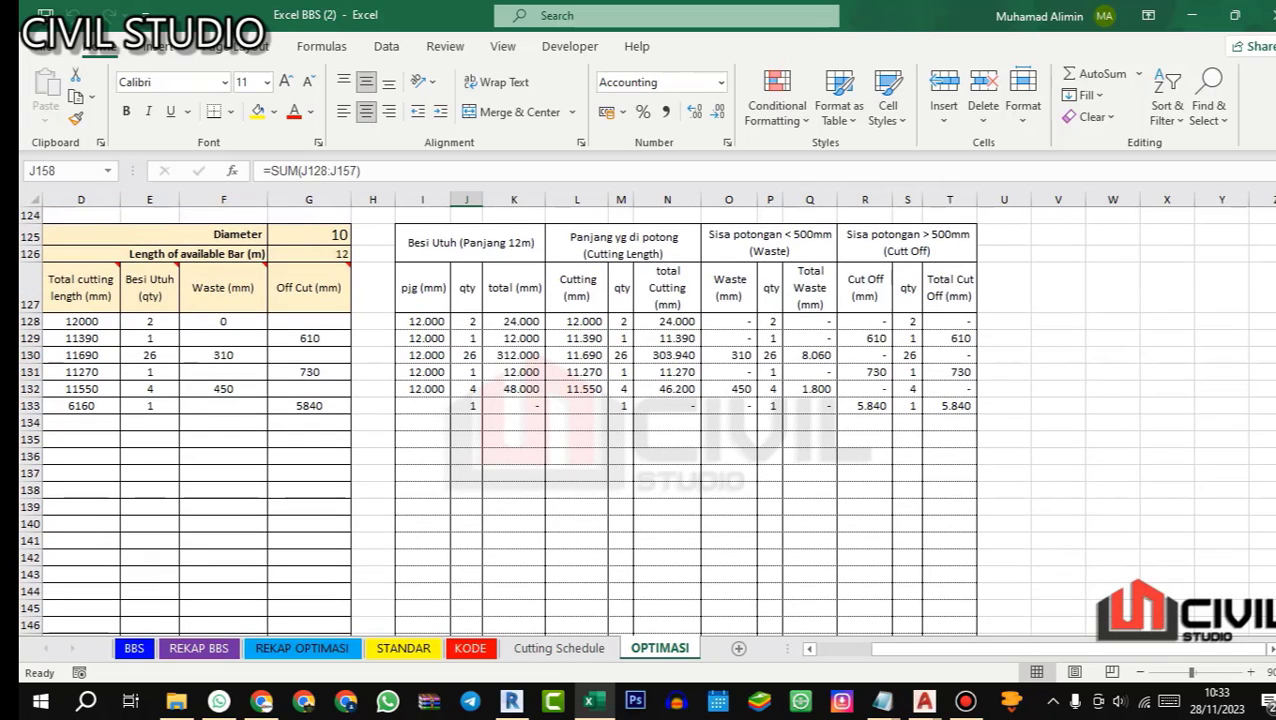
{"action": "scroll", "coordinate": [645, 418], "scroll_direction": "down", "scroll_amount": 5}
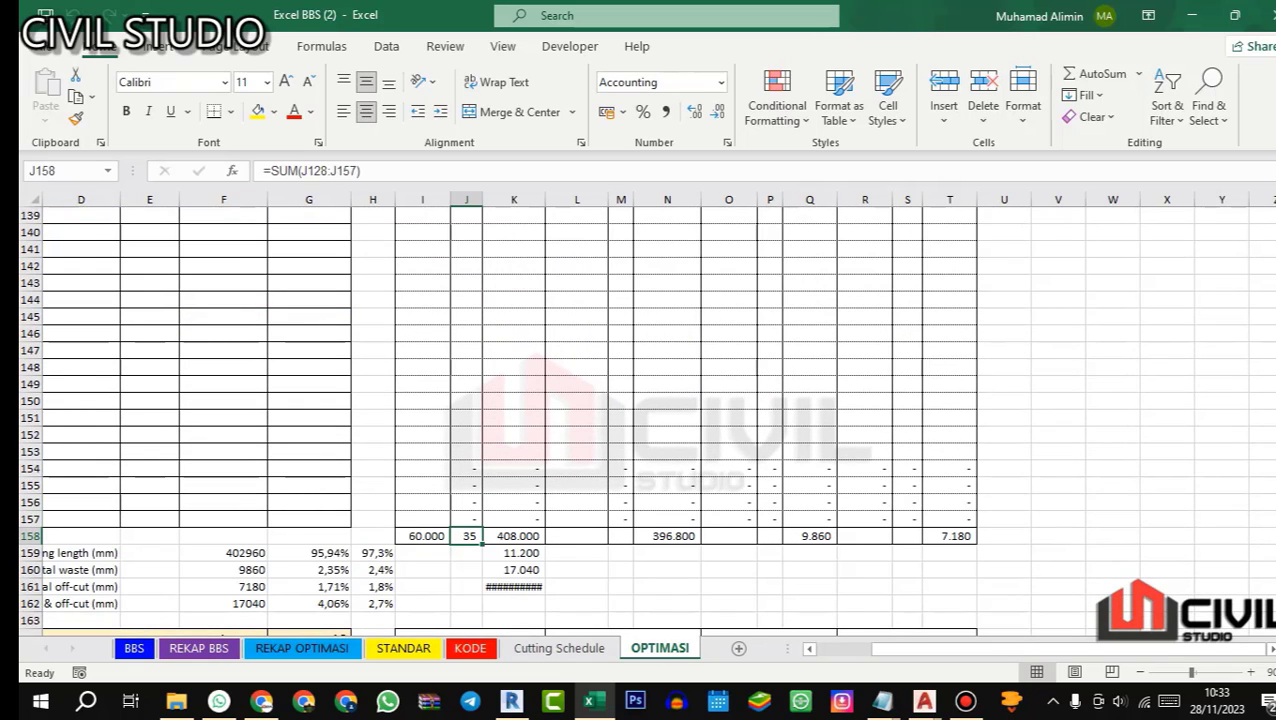
{"action": "left_click", "coordinate": [677, 537]}
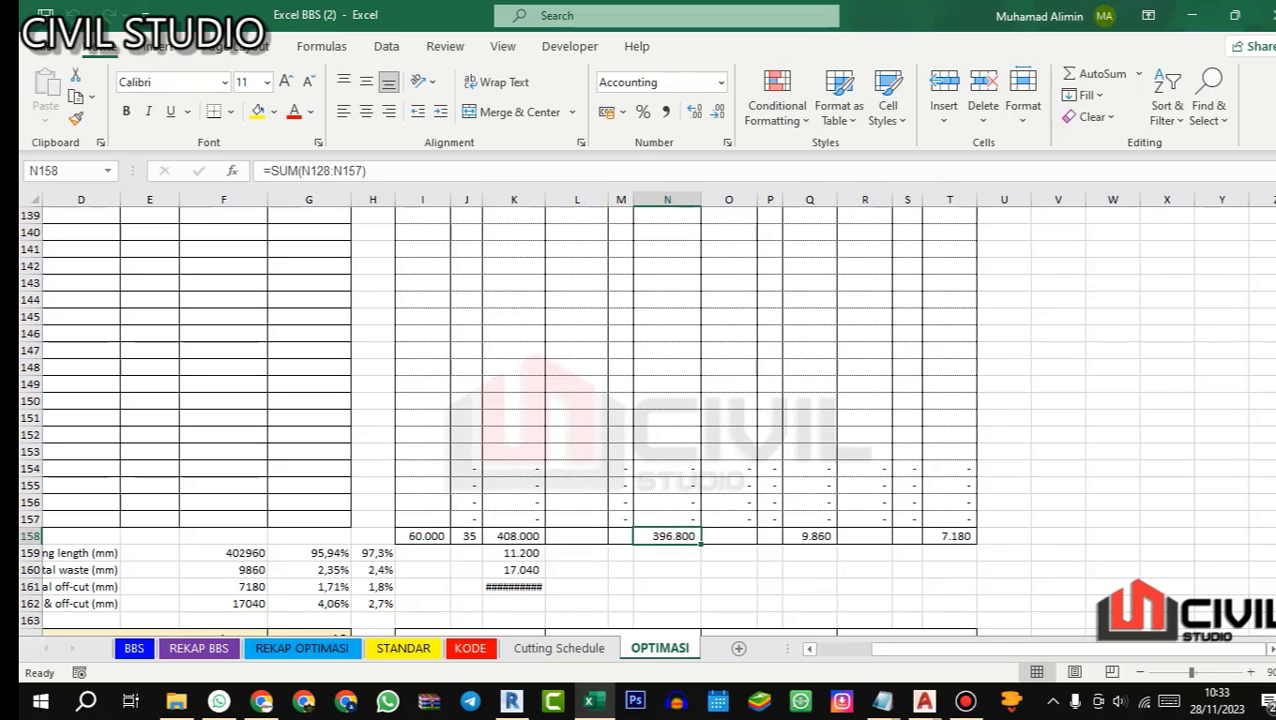
{"action": "scroll", "coordinate": [645, 418], "scroll_direction": "up", "scroll_amount": 5}
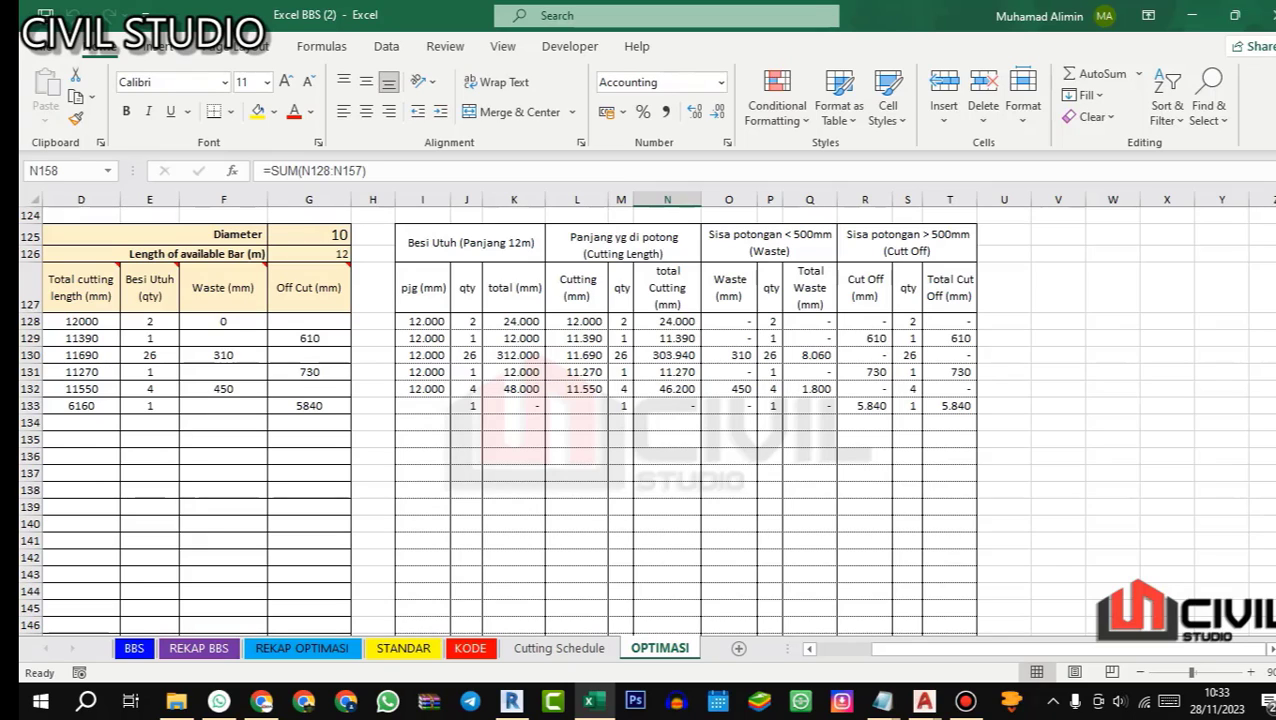
{"action": "left_click", "coordinate": [776, 351]}
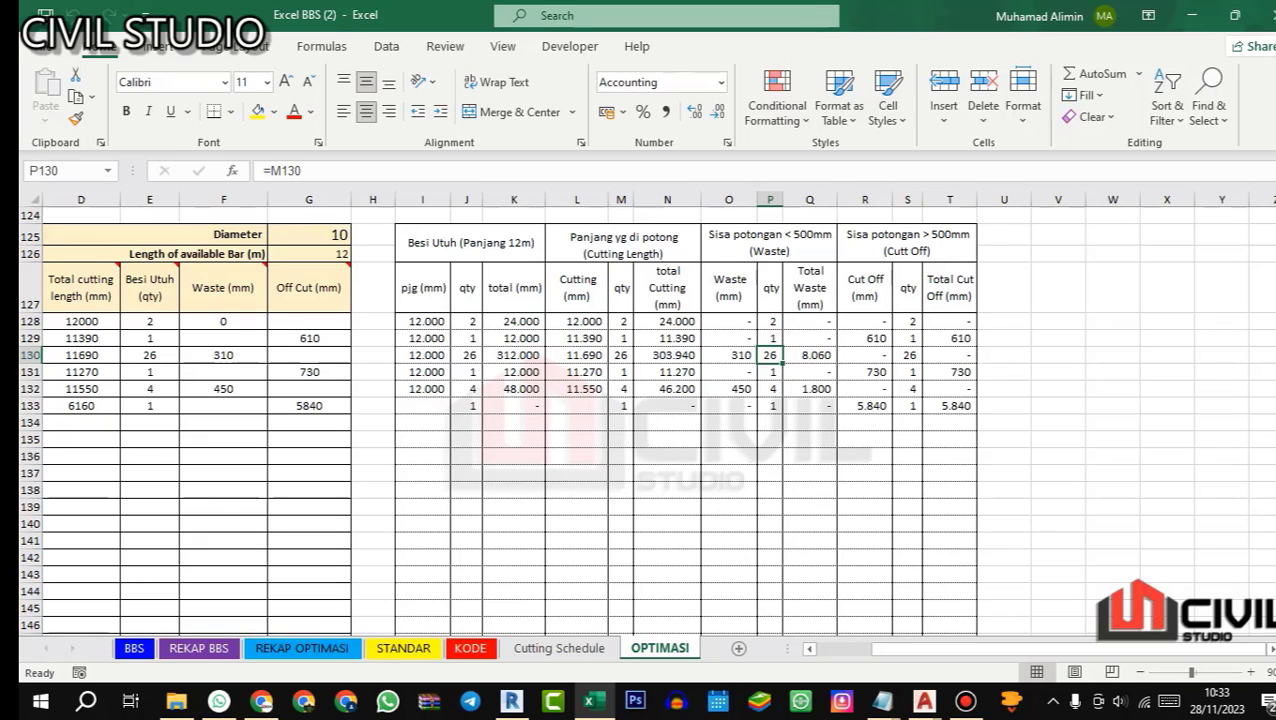
Step: Compare the diameter 10 cutting rows with the totals at the foot of the table on the OPTIMASI sheet
{"action": "scroll", "coordinate": [645, 420], "scroll_direction": "down", "scroll_amount": 5}
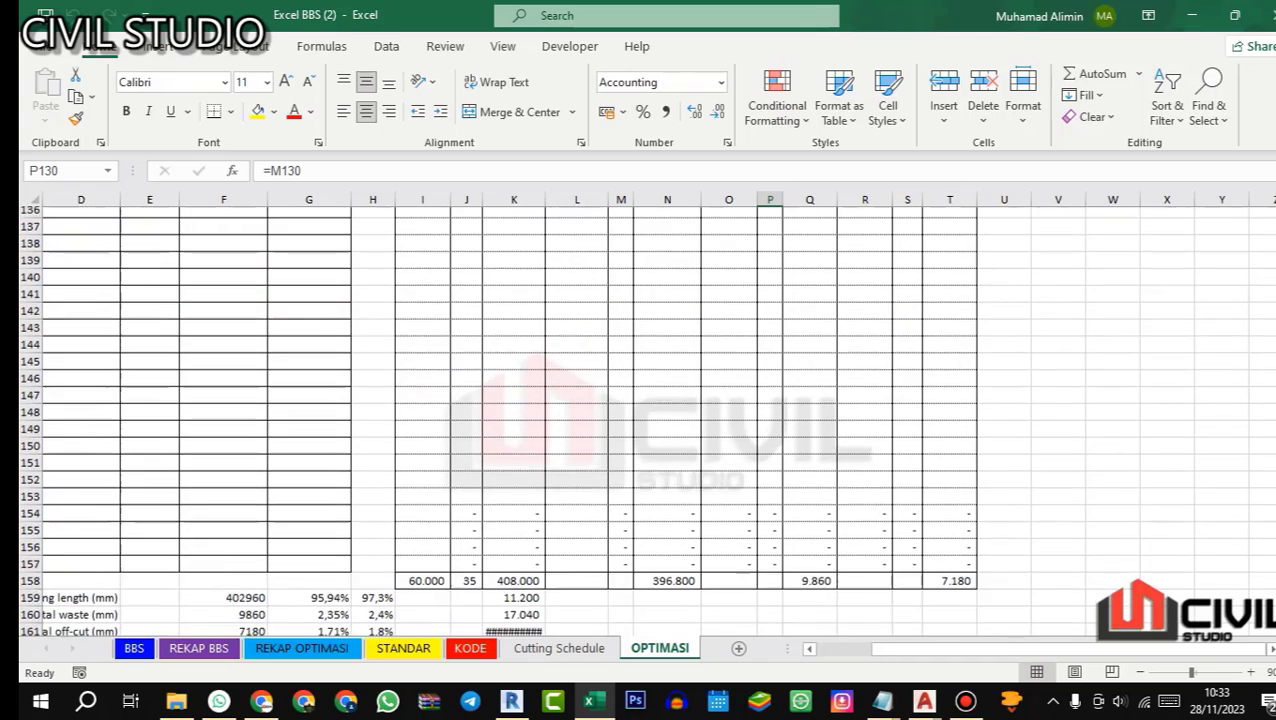
{"action": "scroll", "coordinate": [645, 420], "scroll_direction": "up", "scroll_amount": 4}
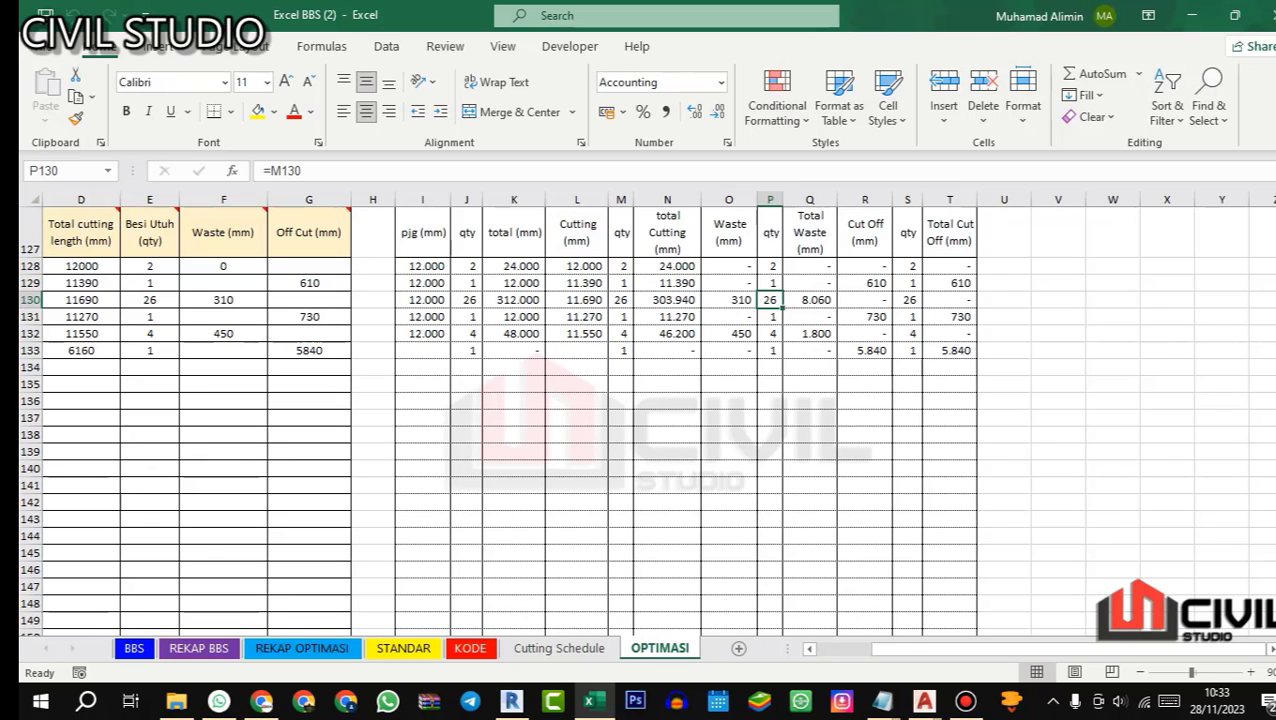
{"action": "scroll", "coordinate": [645, 420], "scroll_direction": "up", "scroll_amount": 1}
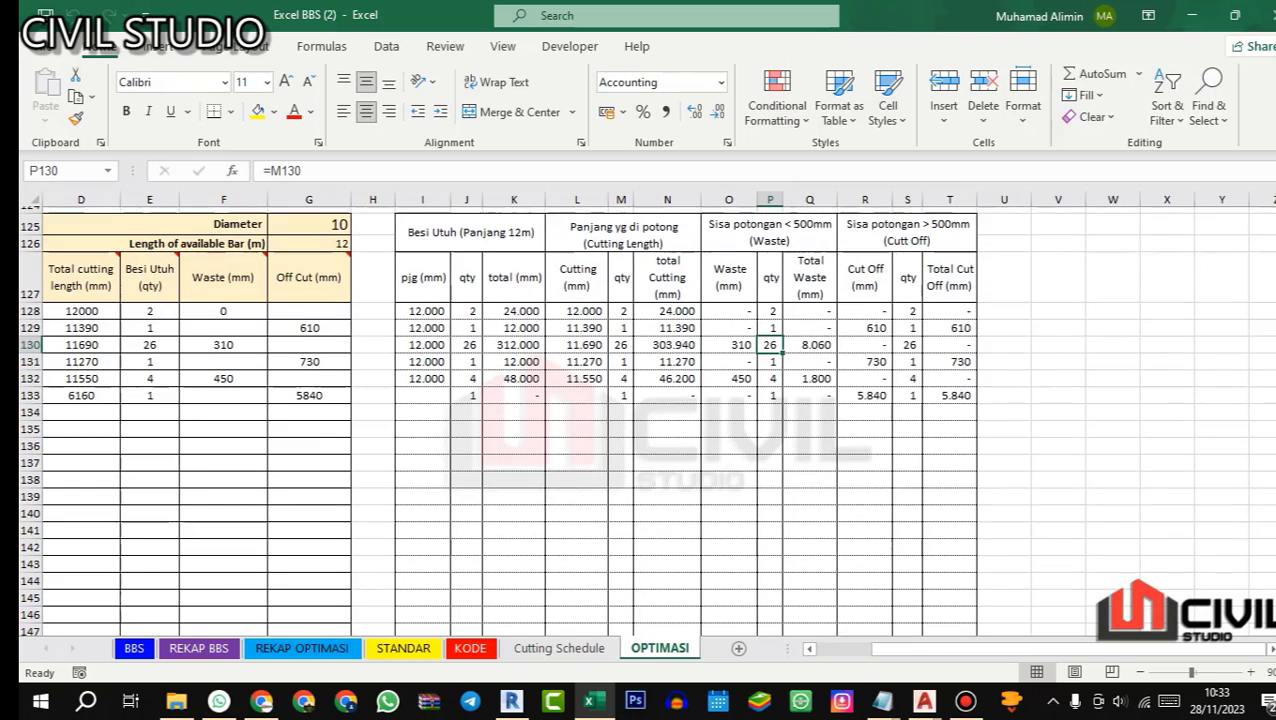
{"action": "scroll", "coordinate": [645, 420], "scroll_direction": "down", "scroll_amount": 2}
{"action": "scroll", "coordinate": [645, 420], "scroll_direction": "up", "scroll_amount": 2}
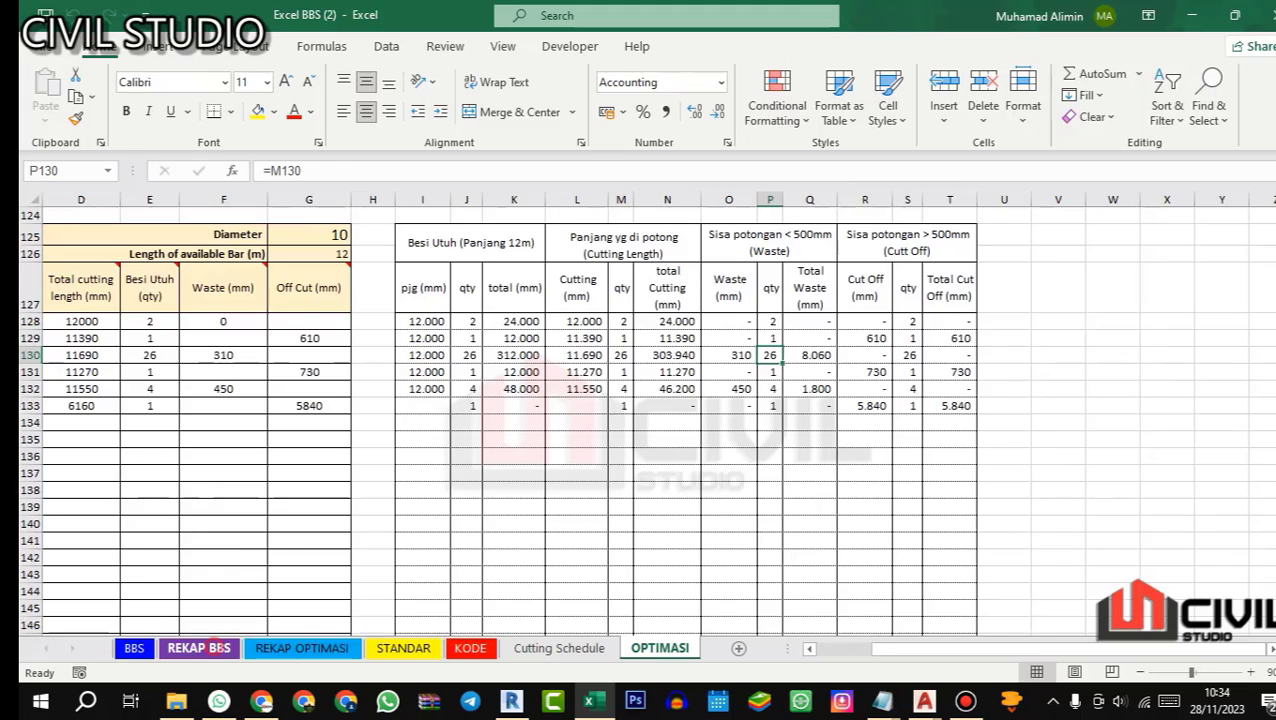
Step: On the REKAP BBS sheet, review the total weight and number of bars for each diameter
{"action": "left_click", "coordinate": [198, 648]}
{"action": "scroll", "coordinate": [430, 420], "scroll_direction": "up", "scroll_amount": 1}
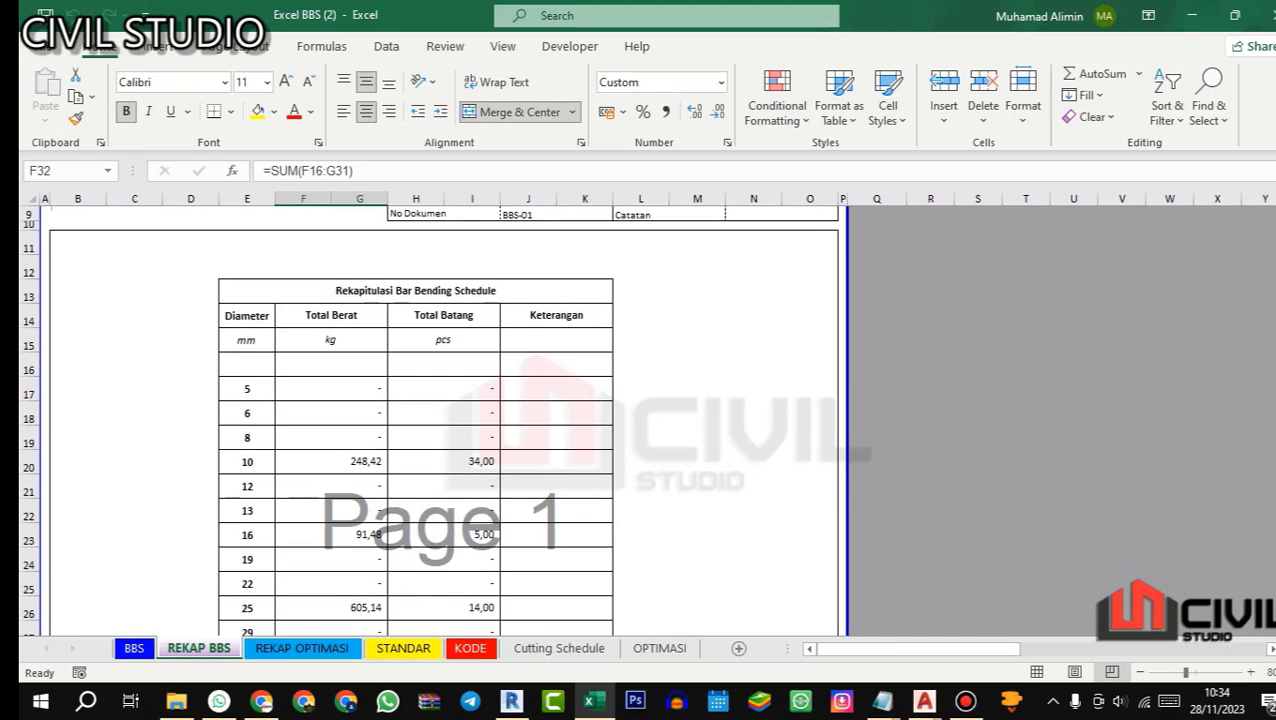
{"action": "scroll", "coordinate": [430, 420], "scroll_direction": "down", "scroll_amount": 3}
{"action": "scroll", "coordinate": [430, 420], "scroll_direction": "up", "scroll_amount": 4}
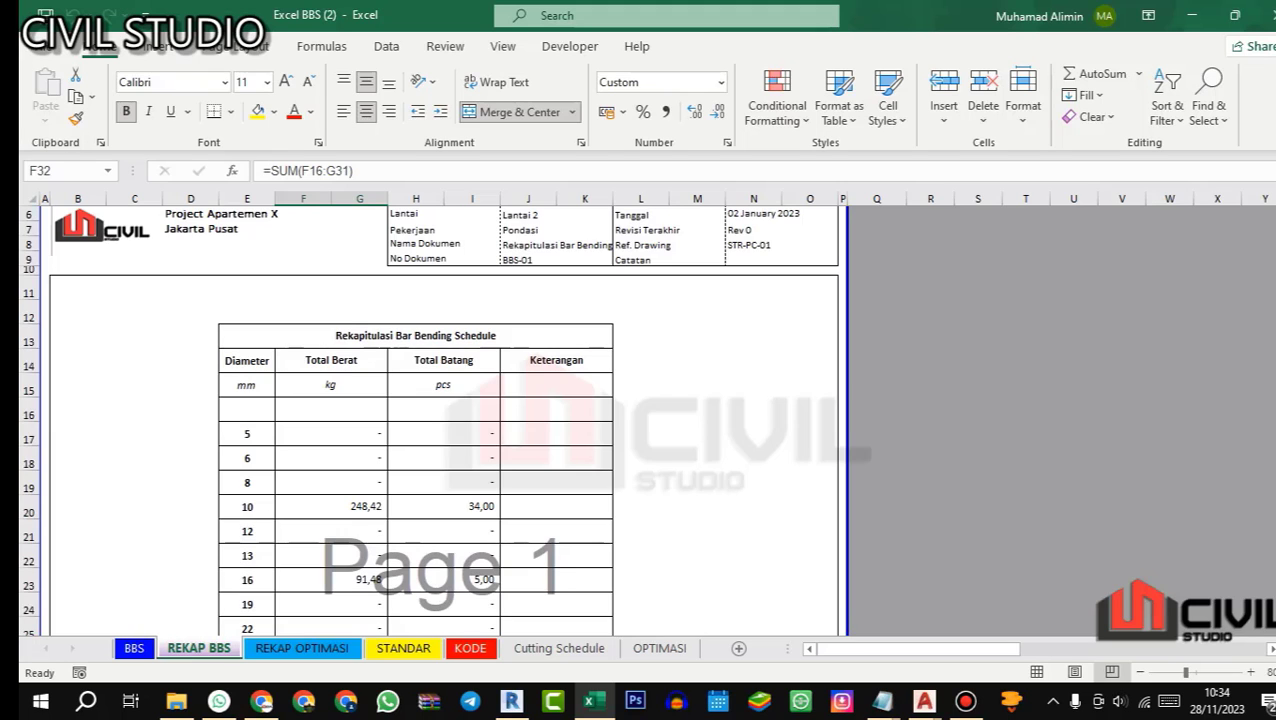
{"action": "scroll", "coordinate": [430, 420], "scroll_direction": "down", "scroll_amount": 4}
{"action": "scroll", "coordinate": [430, 420], "scroll_direction": "up", "scroll_amount": 2}
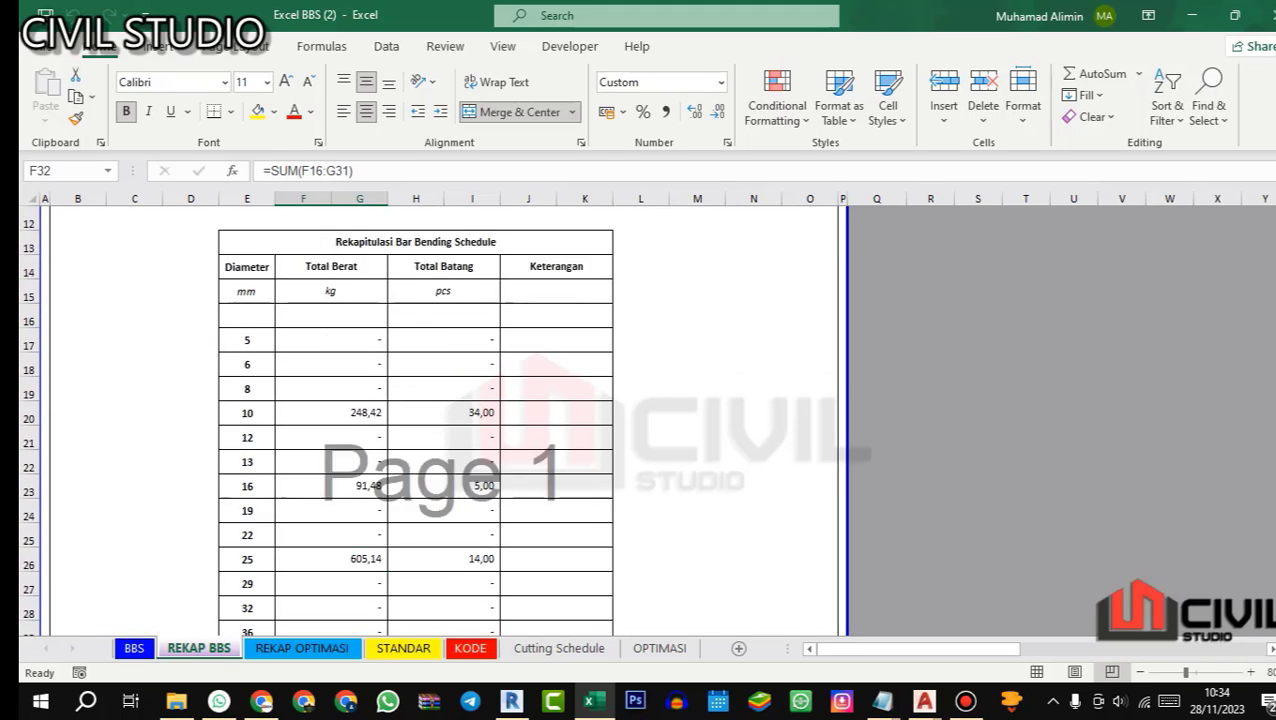
{"action": "scroll", "coordinate": [430, 420], "scroll_direction": "down", "scroll_amount": 2}
{"action": "scroll", "coordinate": [430, 420], "scroll_direction": "up", "scroll_amount": 2}
{"action": "scroll", "coordinate": [430, 420], "scroll_direction": "up", "scroll_amount": 1}
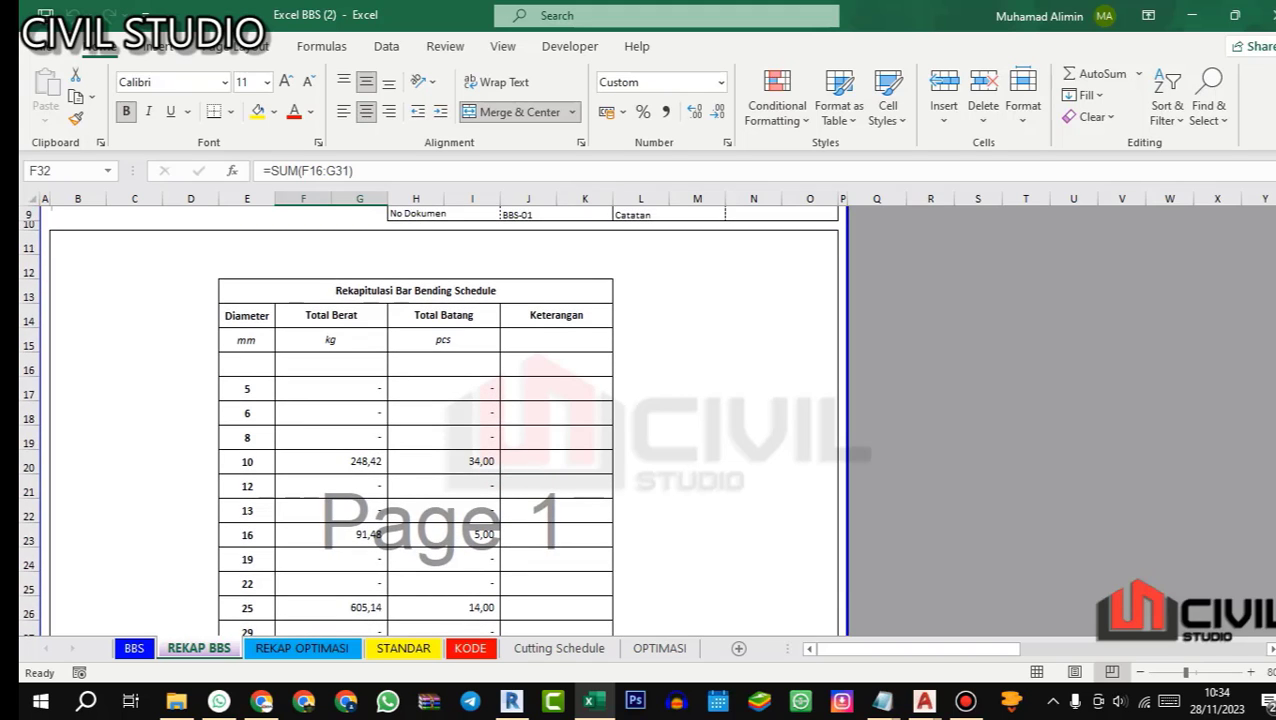
Step: On the REKAP OPTIMASI sheet, review the 12 m bar, cutting, waste and cut-off totals for each diameter
{"action": "left_click", "coordinate": [301, 648]}
{"action": "scroll", "coordinate": [448, 420], "scroll_direction": "up", "scroll_amount": 6}
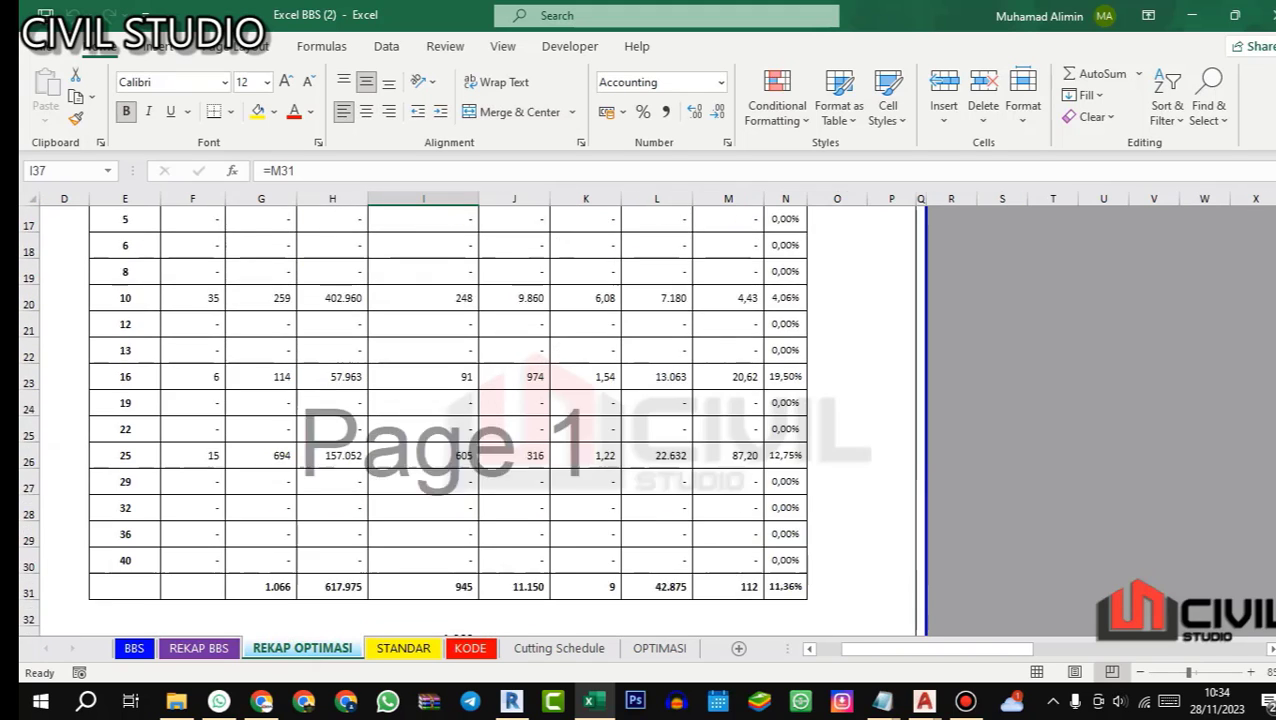
{"action": "scroll", "coordinate": [448, 420], "scroll_direction": "down", "scroll_amount": 6}
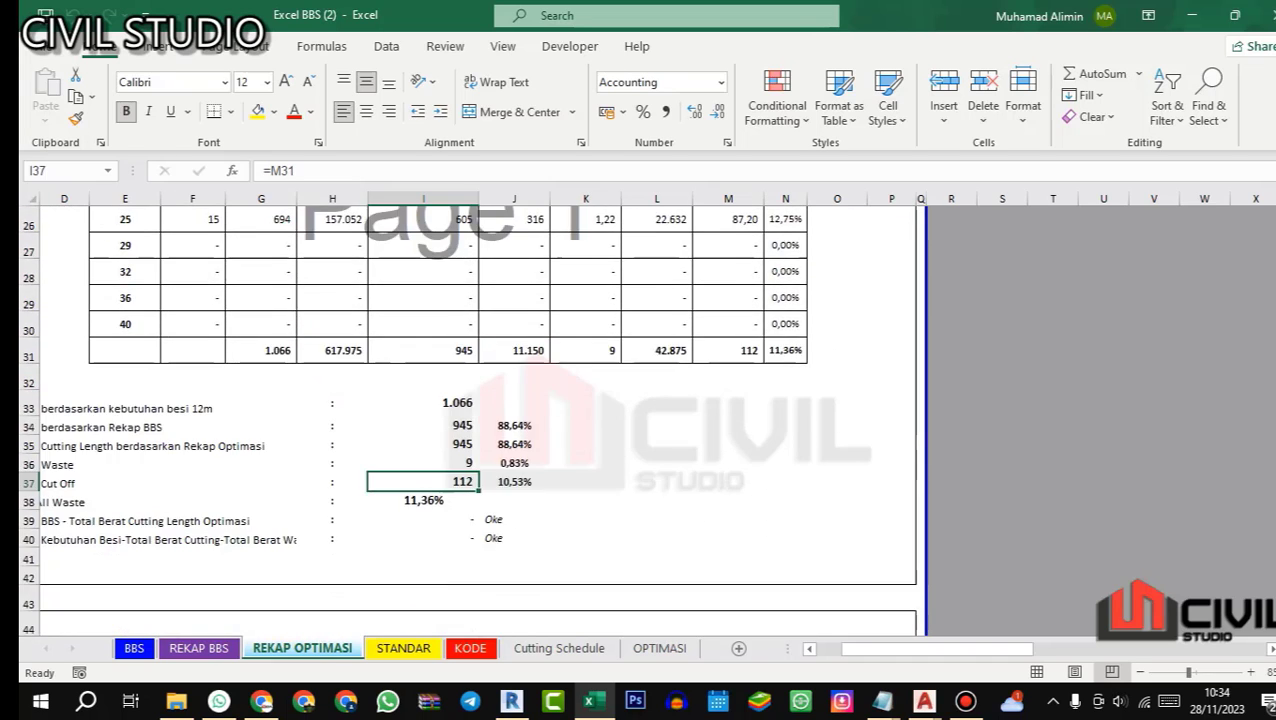
{"action": "scroll", "coordinate": [448, 420], "scroll_direction": "up", "scroll_amount": 3}
{"action": "scroll", "coordinate": [448, 420], "scroll_direction": "up", "scroll_amount": 2}
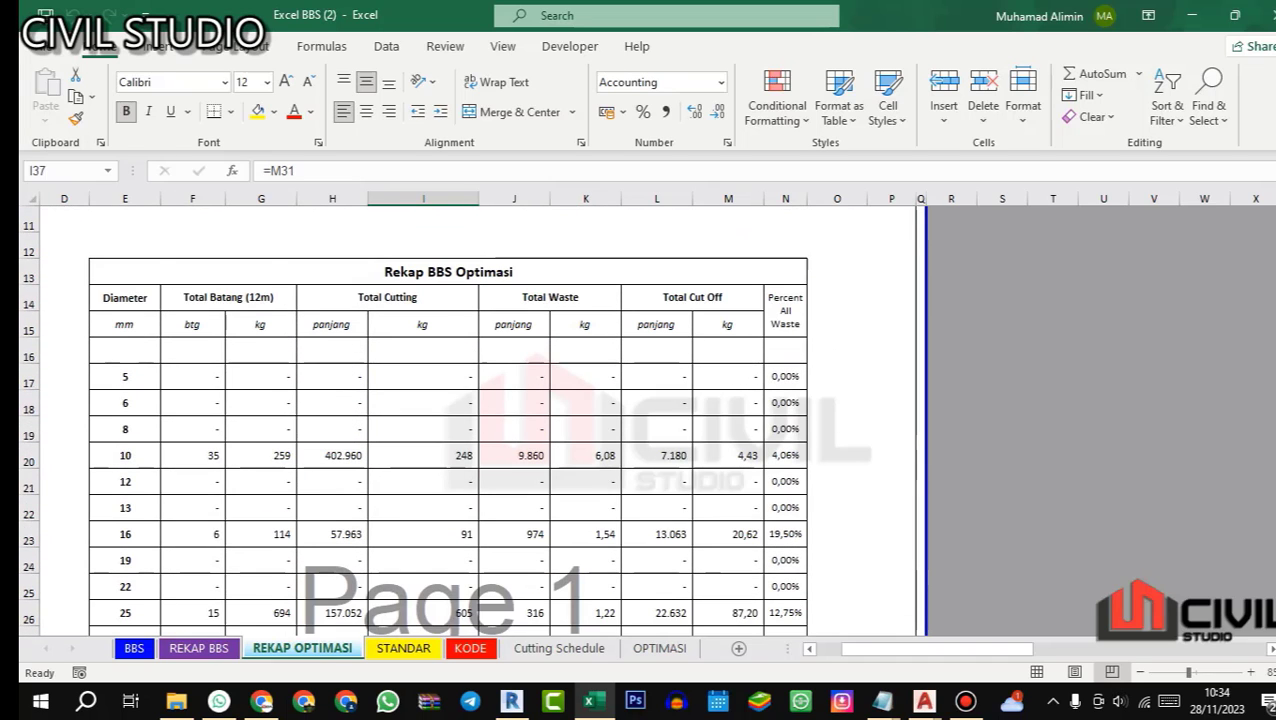
{"action": "scroll", "coordinate": [448, 420], "scroll_direction": "down", "scroll_amount": 2}
{"action": "scroll", "coordinate": [448, 420], "scroll_direction": "up", "scroll_amount": 2}
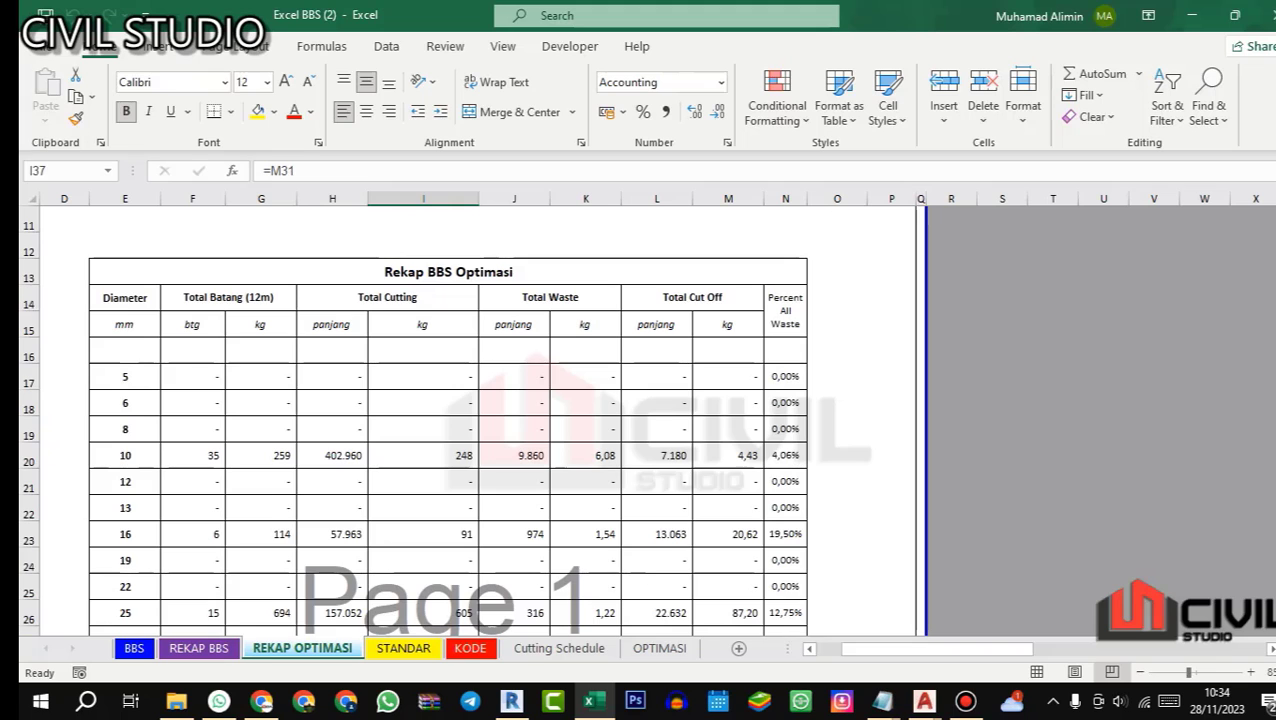
{"action": "scroll", "coordinate": [448, 420], "scroll_direction": "down", "scroll_amount": 5}
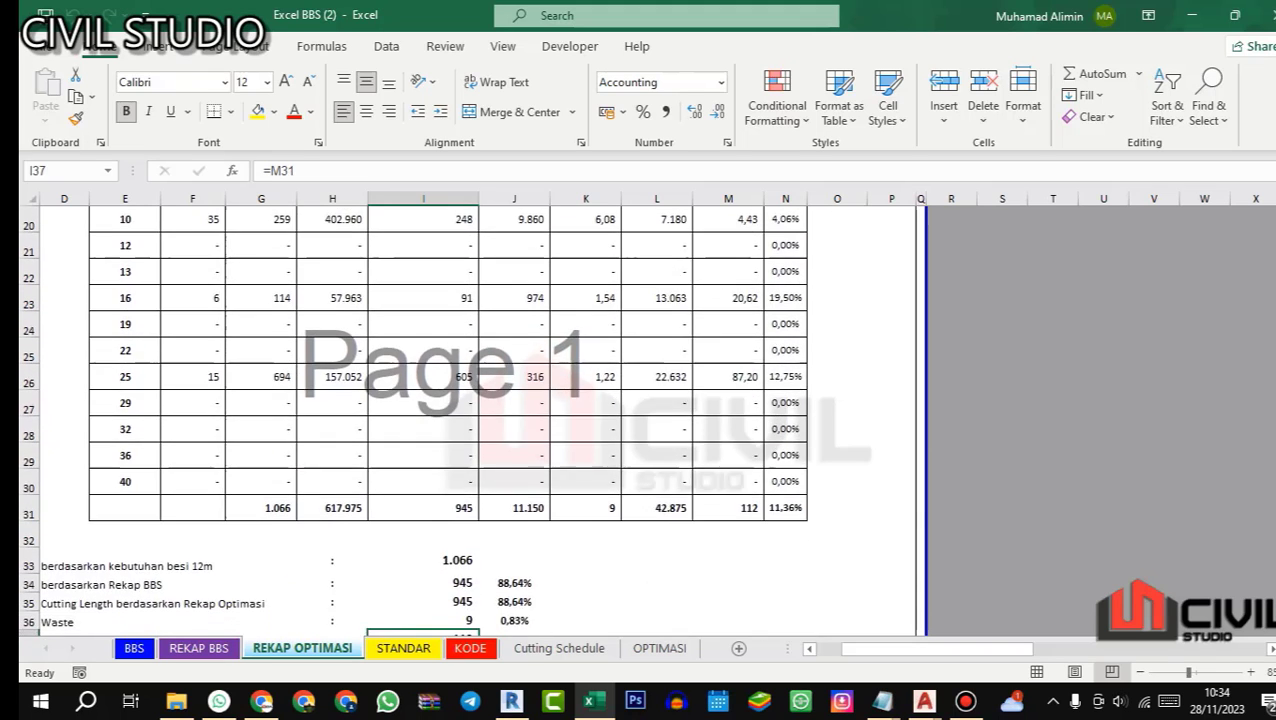
Step: Examine the note under the optimization recap, checking the 12 m bar requirement, Rekap BBS and cut-off weights
{"action": "scroll", "coordinate": [448, 420], "scroll_direction": "left", "scroll_amount": 2}
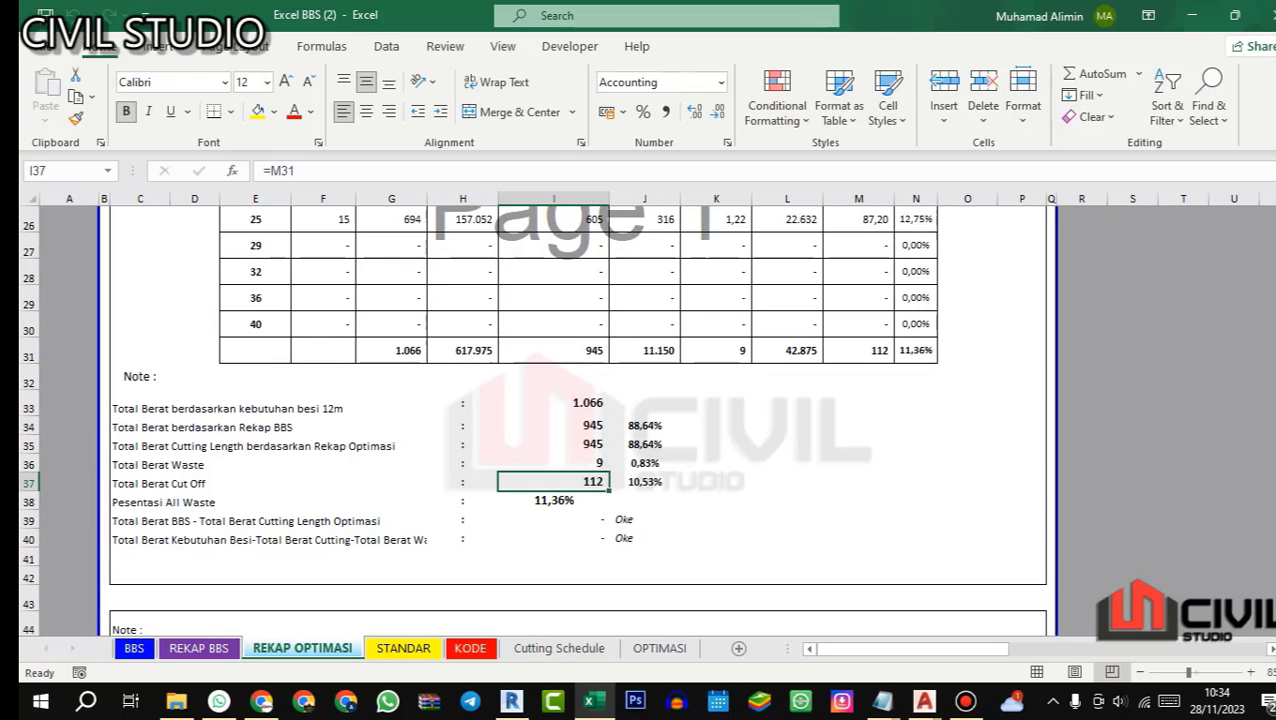
{"action": "left_click", "coordinate": [586, 397]}
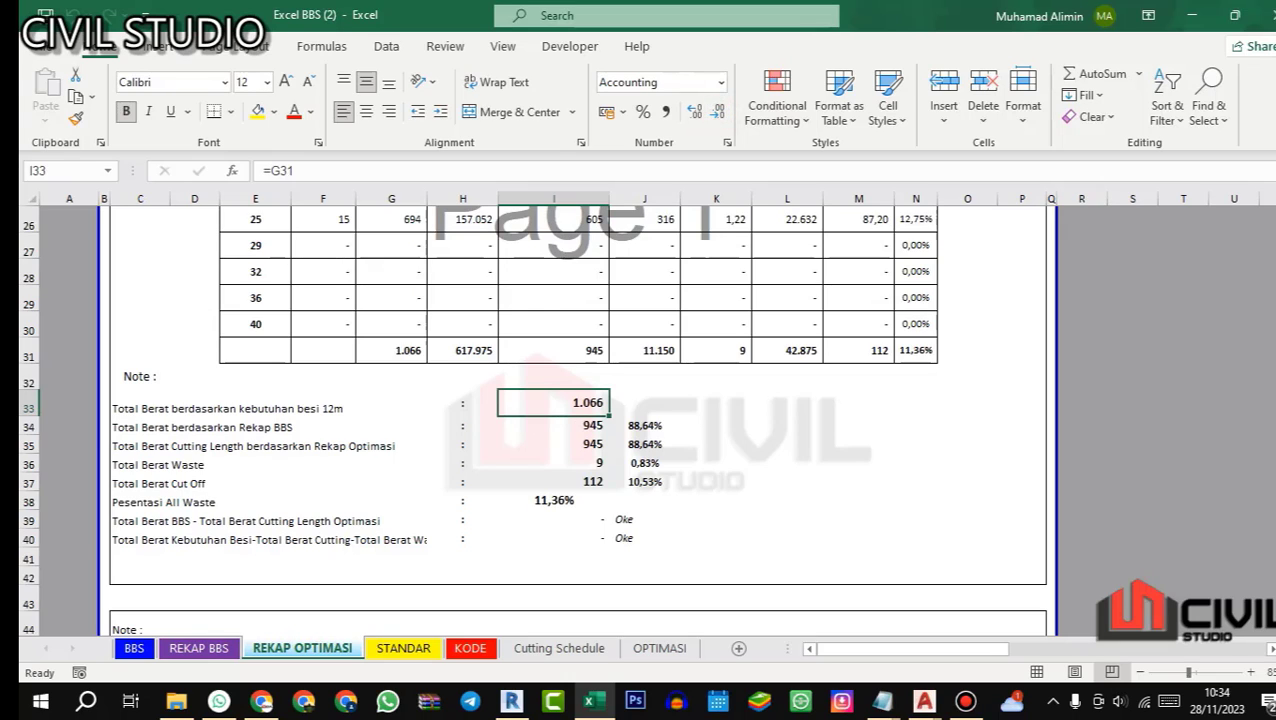
{"action": "left_click", "coordinate": [553, 427]}
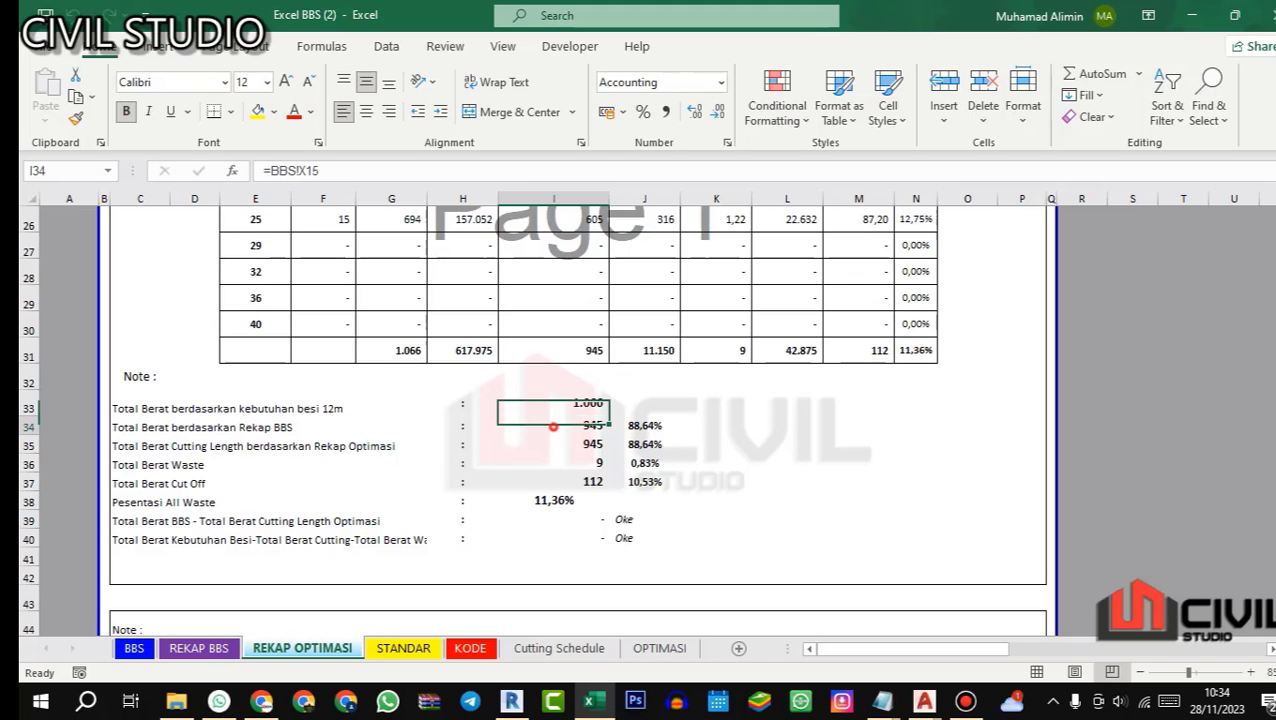
{"action": "scroll", "coordinate": [577, 420], "scroll_direction": "up", "scroll_amount": 2}
{"action": "scroll", "coordinate": [577, 420], "scroll_direction": "down", "scroll_amount": 2}
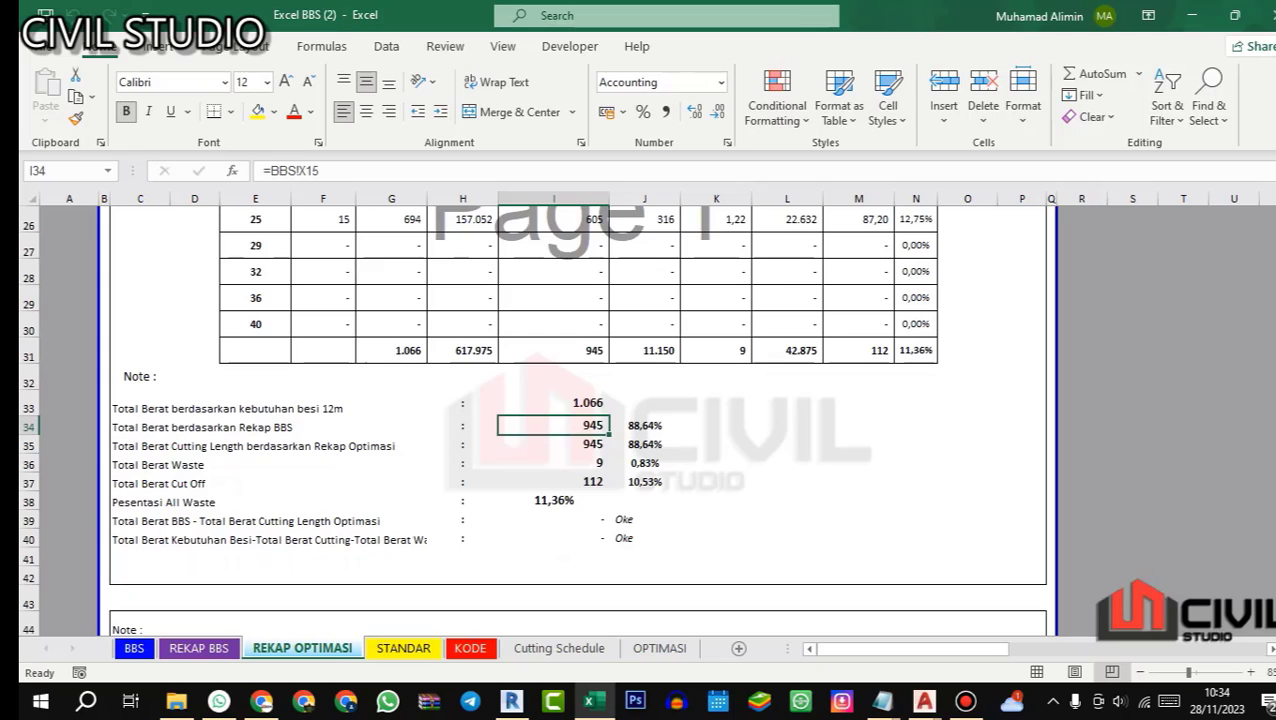
{"action": "left_click", "coordinate": [578, 478]}
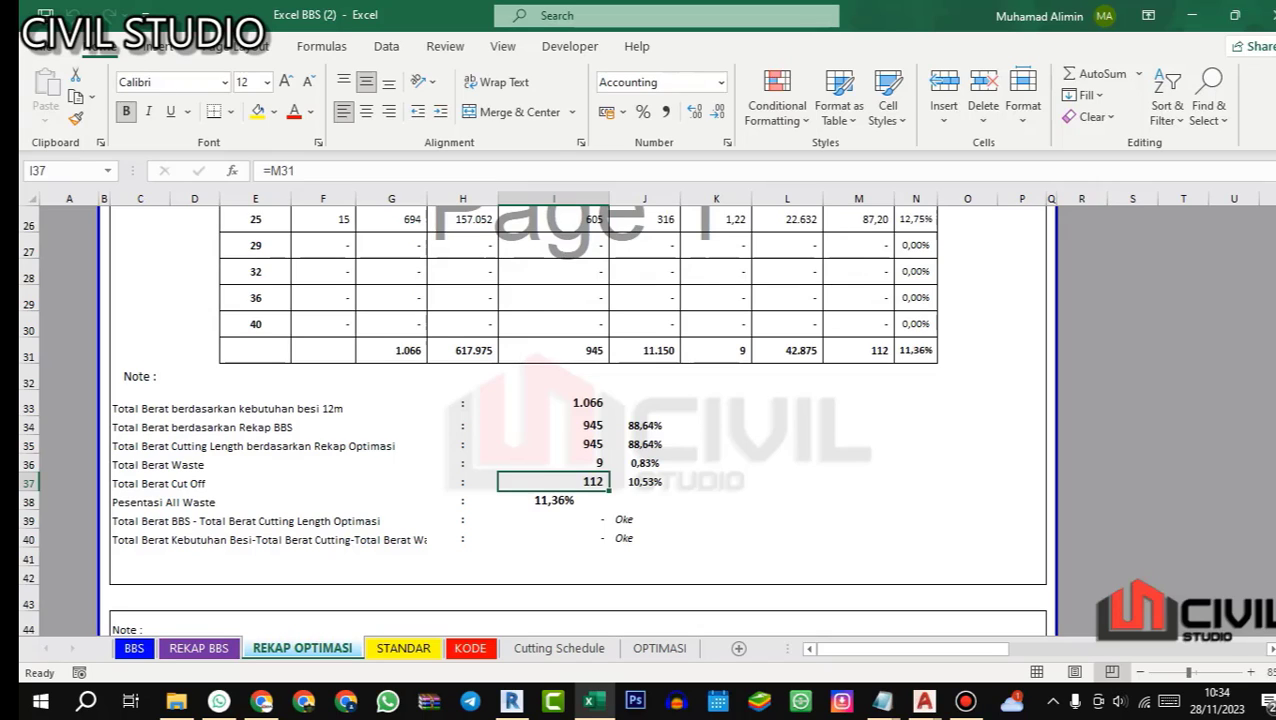
{"action": "left_click", "coordinate": [184, 495]}
{"action": "left_click", "coordinate": [146, 484]}
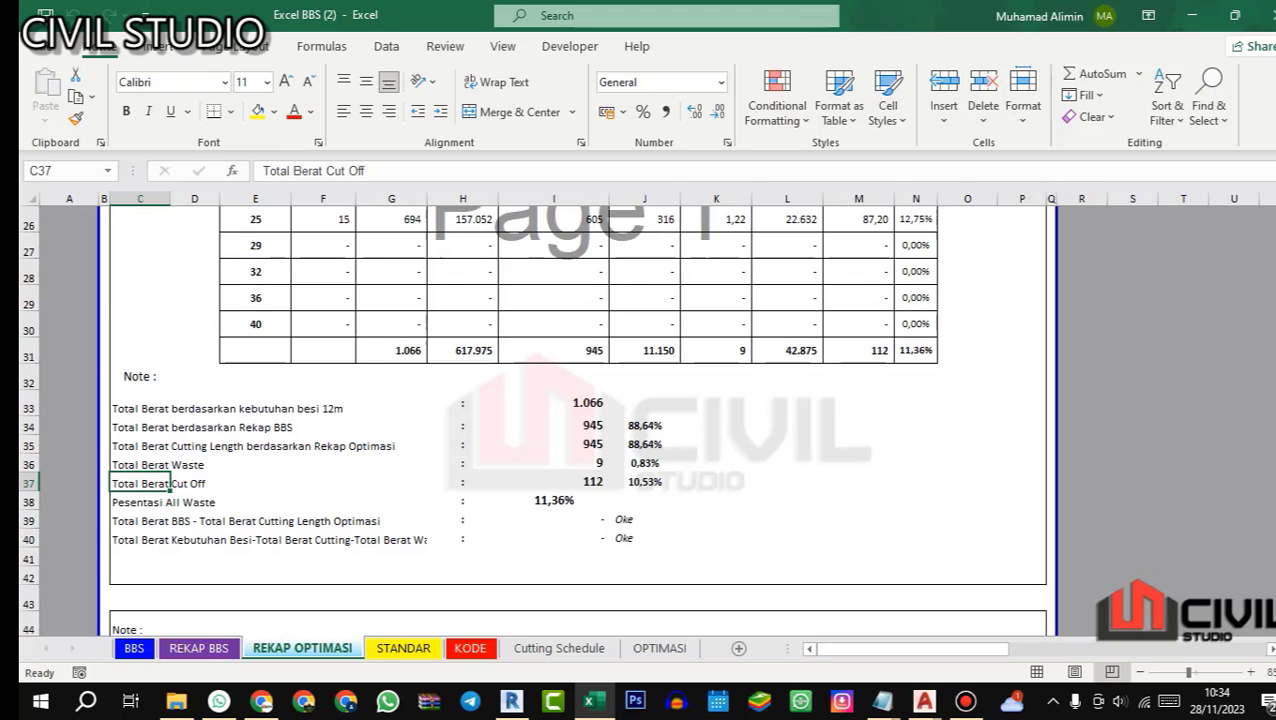
Step: Check the waste percentages per diameter and read the closing notes on reusing cut-offs and ordering material
{"action": "scroll", "coordinate": [577, 420], "scroll_direction": "up", "scroll_amount": 4}
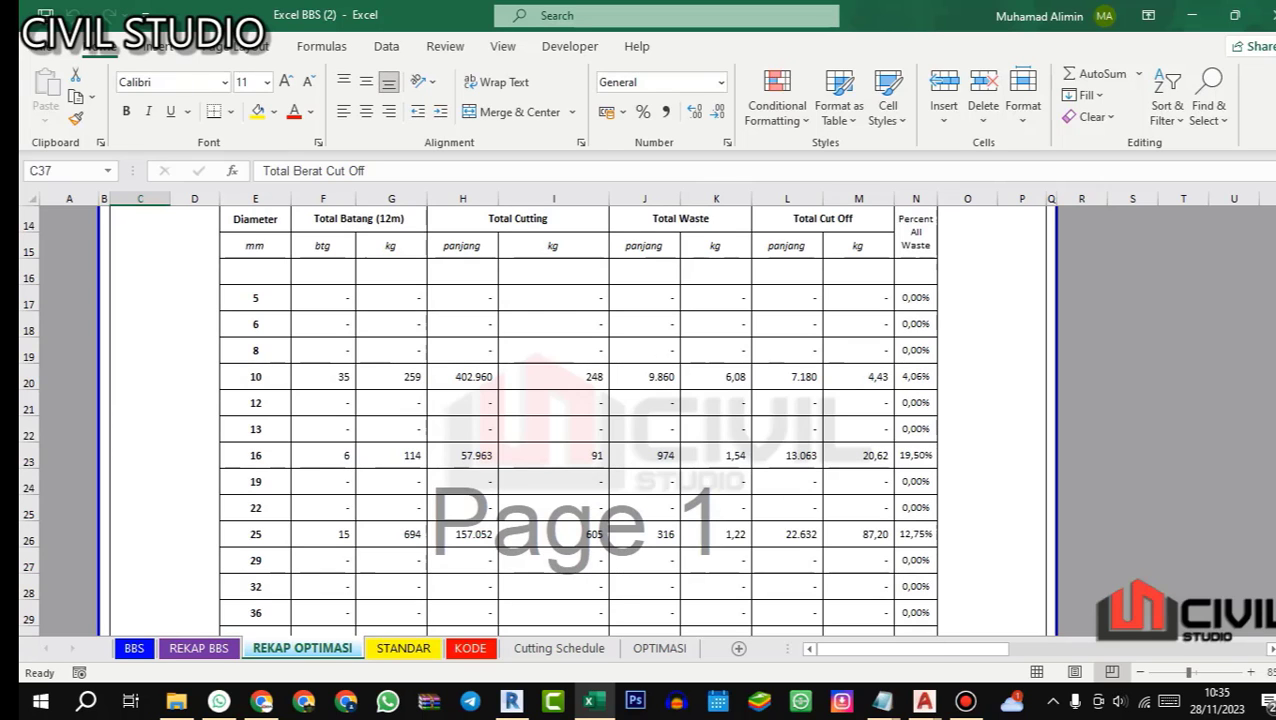
{"action": "scroll", "coordinate": [578, 420], "scroll_direction": "down", "scroll_amount": 5}
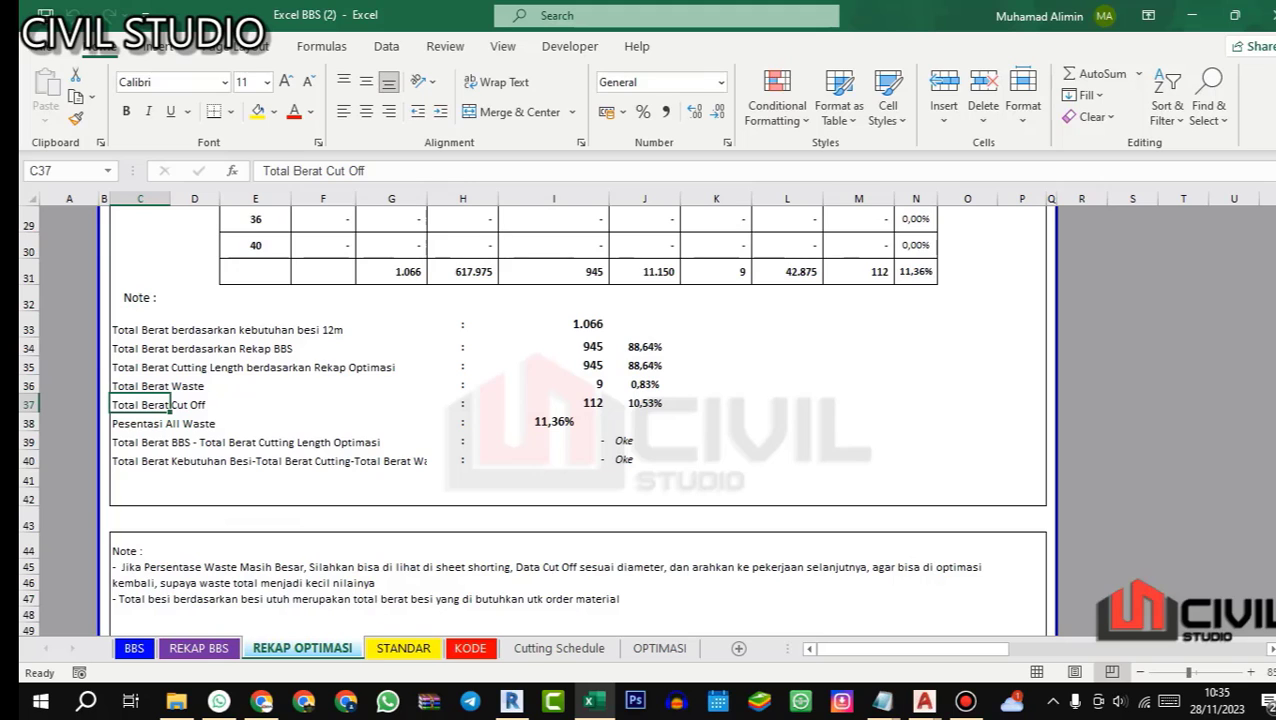
{"action": "scroll", "coordinate": [578, 420], "scroll_direction": "down", "scroll_amount": 1}
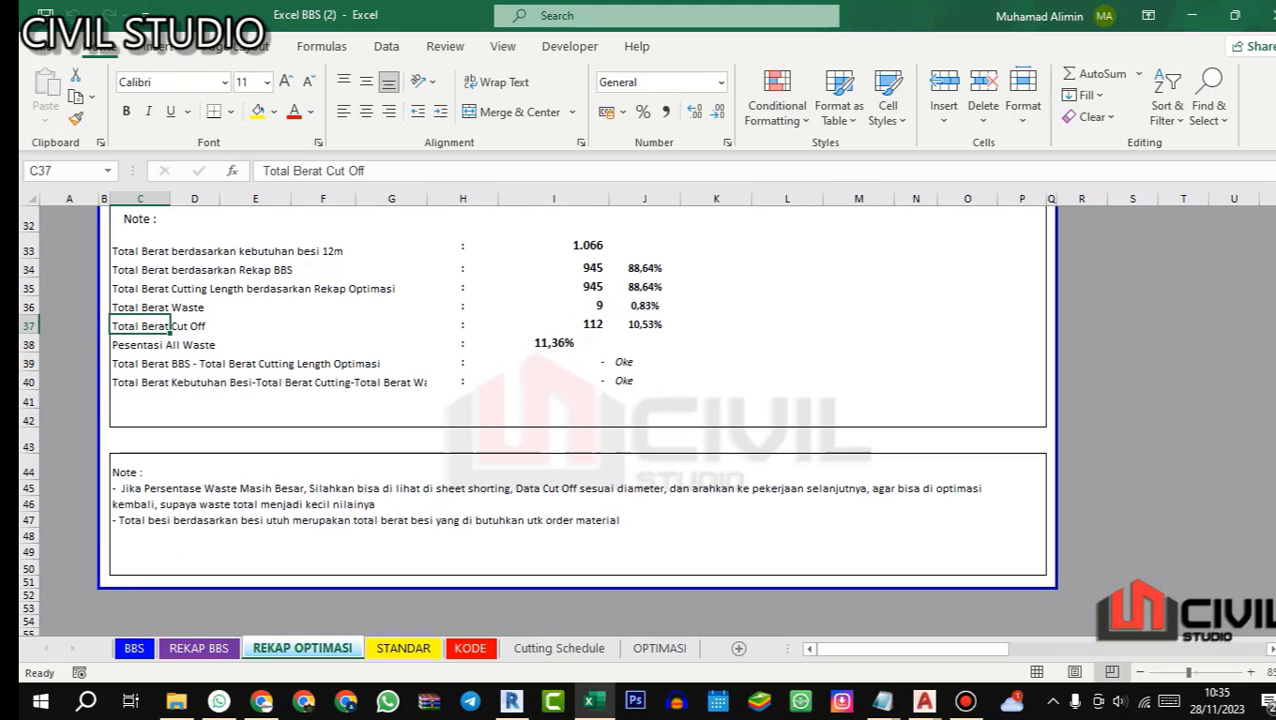
{"action": "scroll", "coordinate": [578, 420], "scroll_direction": "up", "scroll_amount": 2}
Step: Return to the BBS sheet and look over the beam G1 schedule from its first columns
{"action": "left_click", "coordinate": [134, 648]}
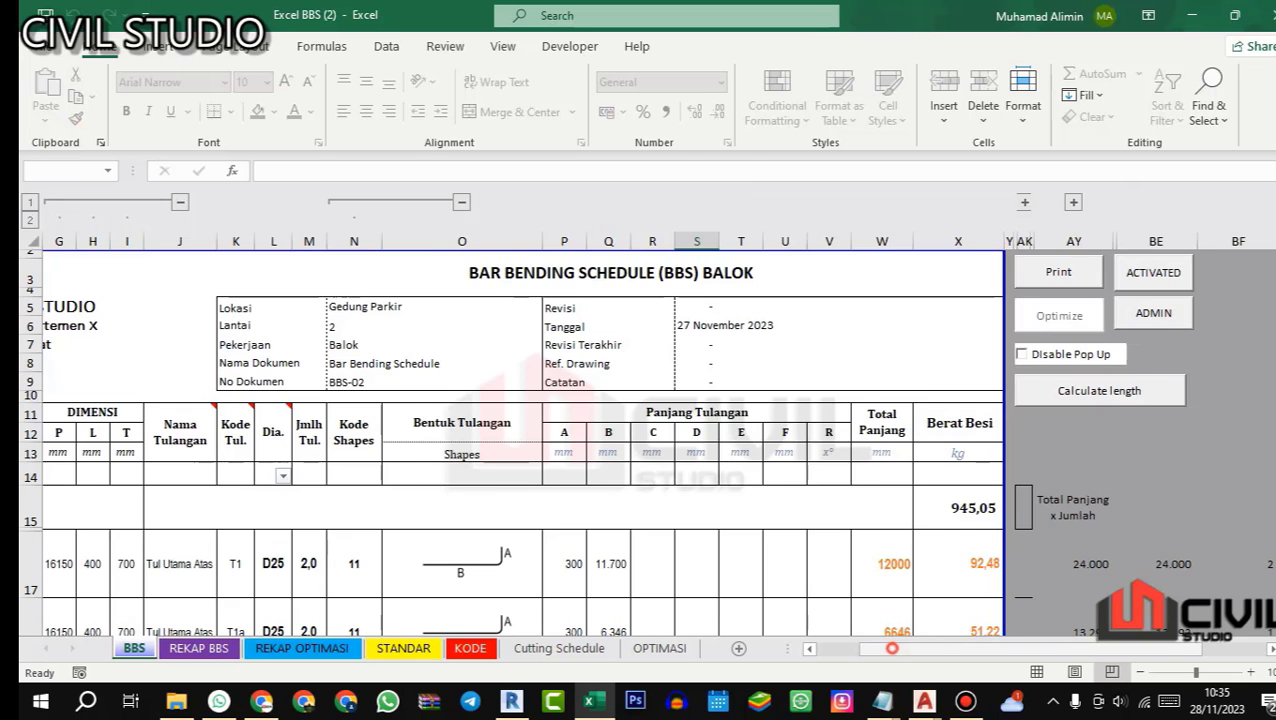
{"action": "left_click_drag", "start_coordinate": [890, 648], "coordinate": [848, 648]}
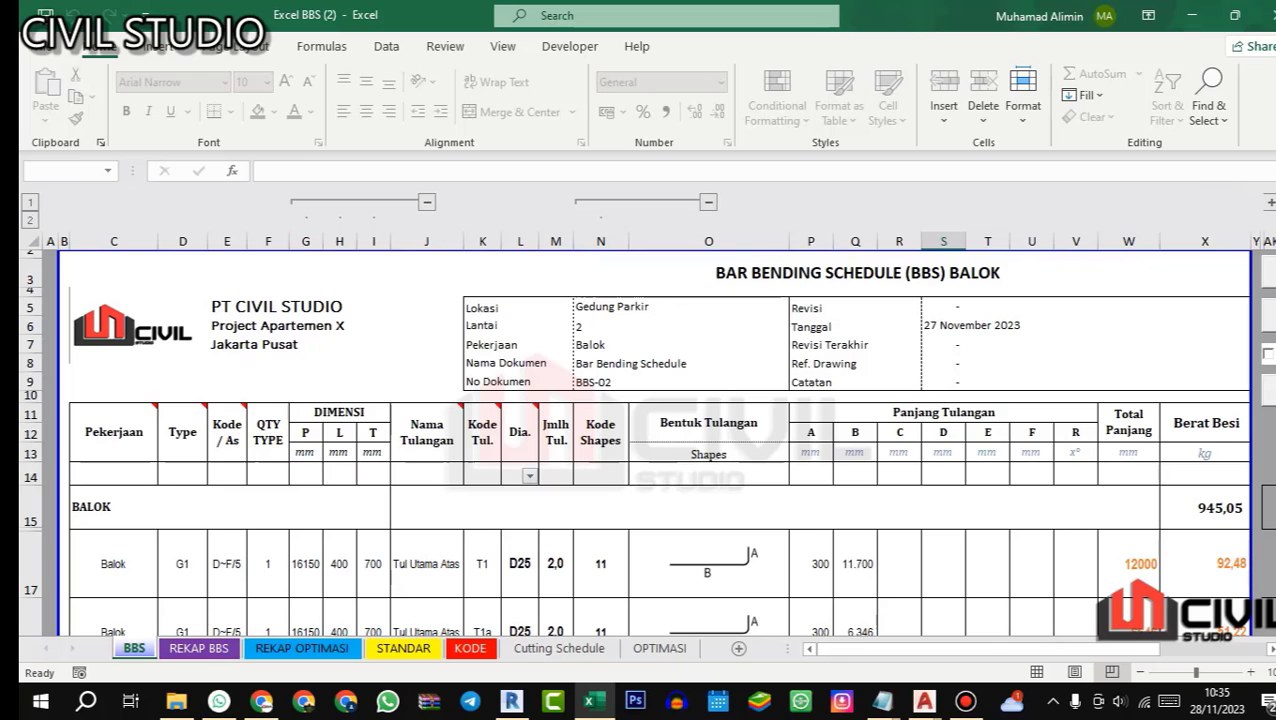
{"action": "scroll", "coordinate": [640, 440], "scroll_direction": "down", "scroll_amount": 3}
{"action": "scroll", "coordinate": [640, 440], "scroll_direction": "up", "scroll_amount": 2}
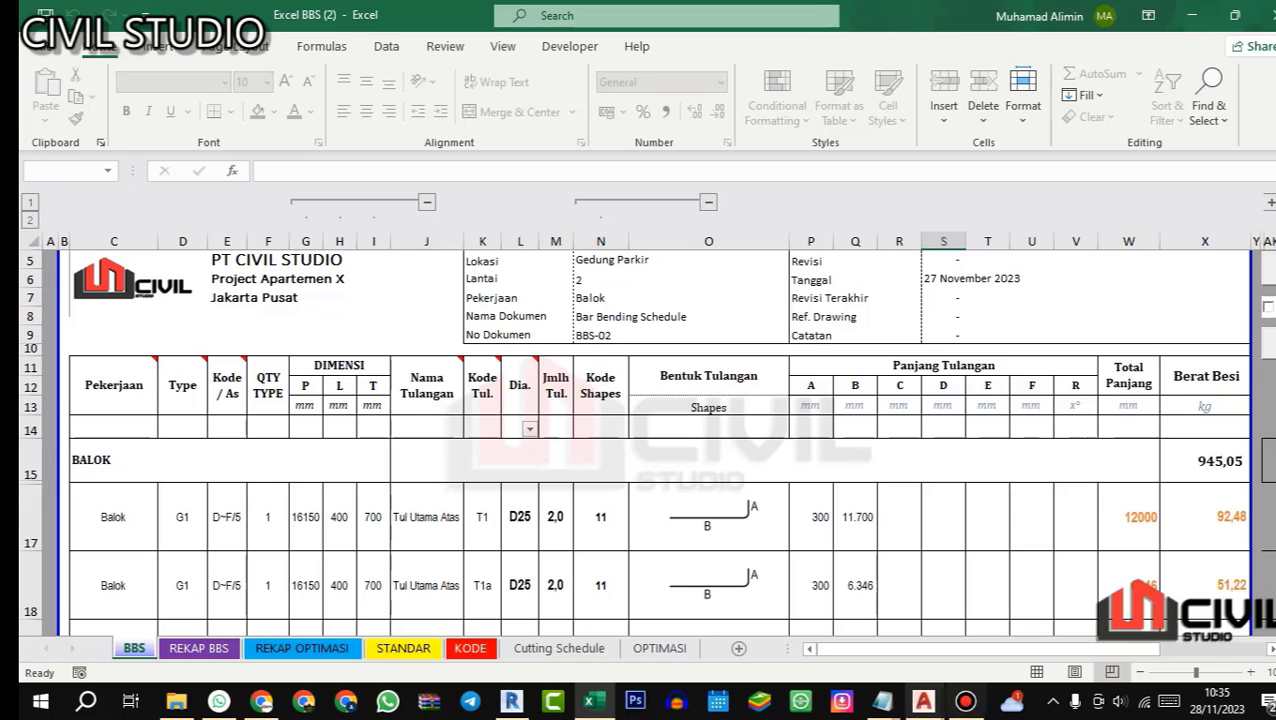
Step: Switch to the 01.STR STANDARD GAMBAR.dwg drawing in AutoCAD to view the hook and bend standards
{"action": "mouse_move", "coordinate": [923, 701]}
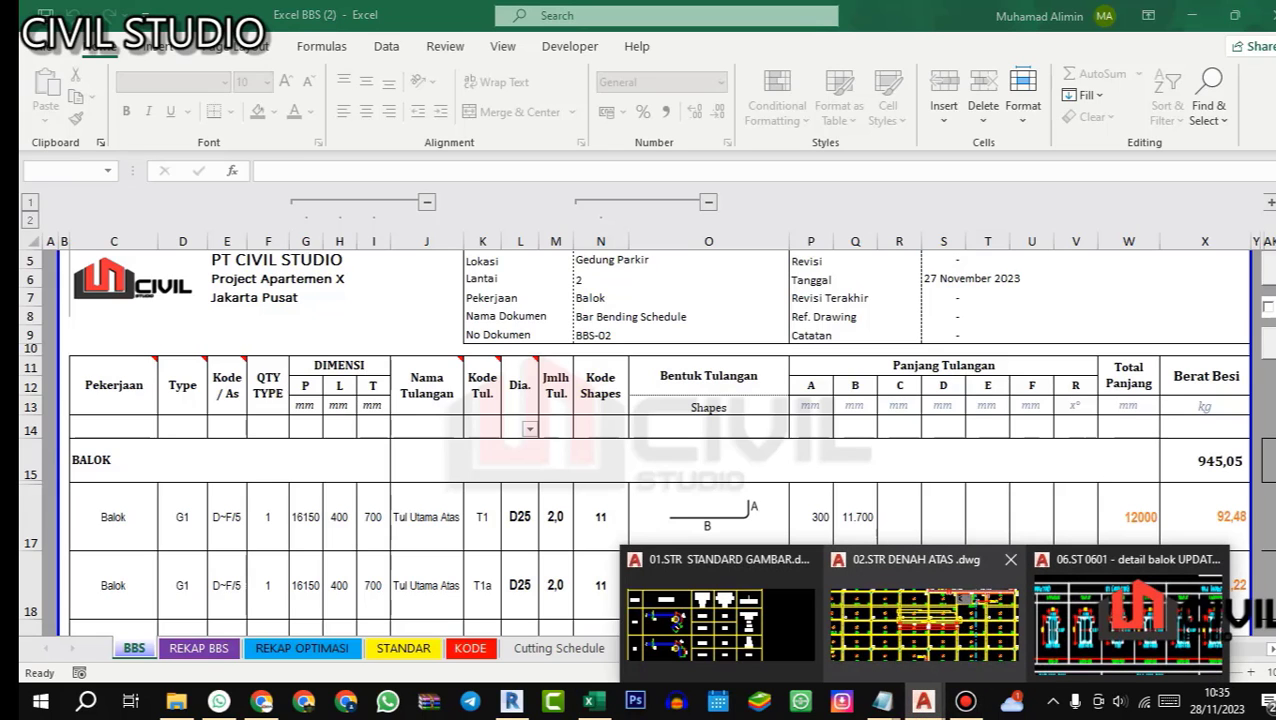
{"action": "left_click", "coordinate": [720, 615]}
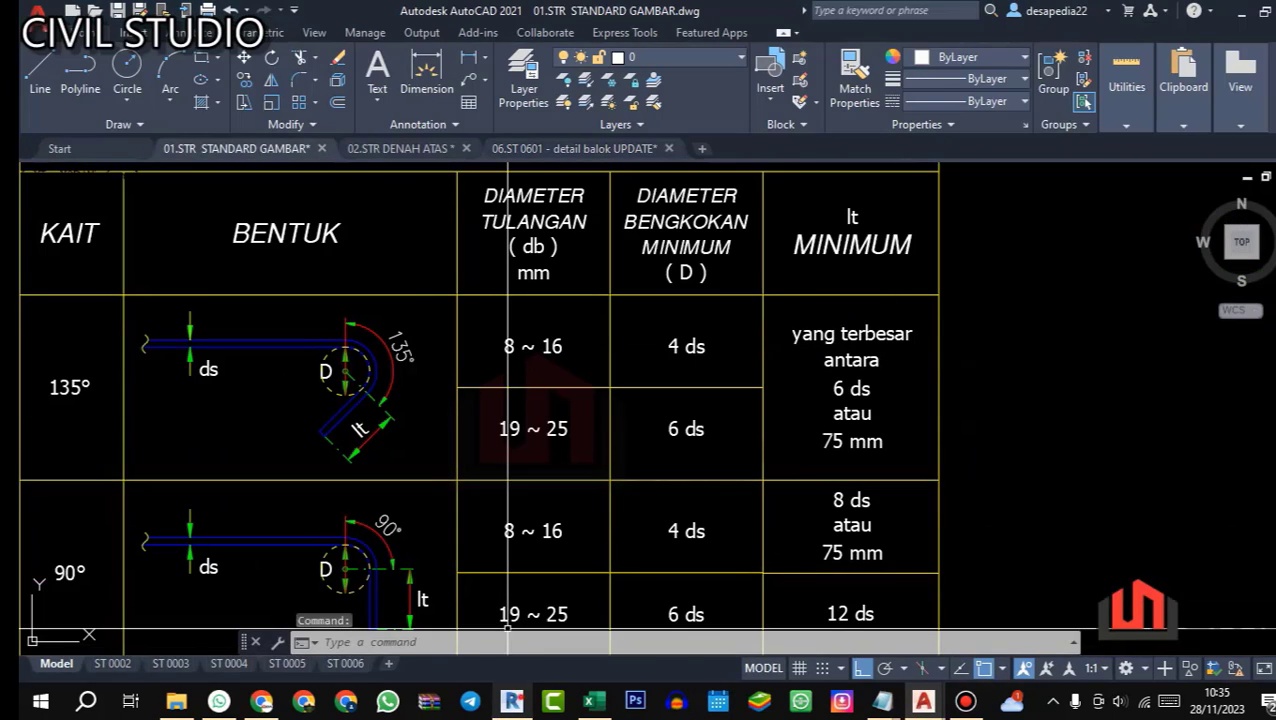